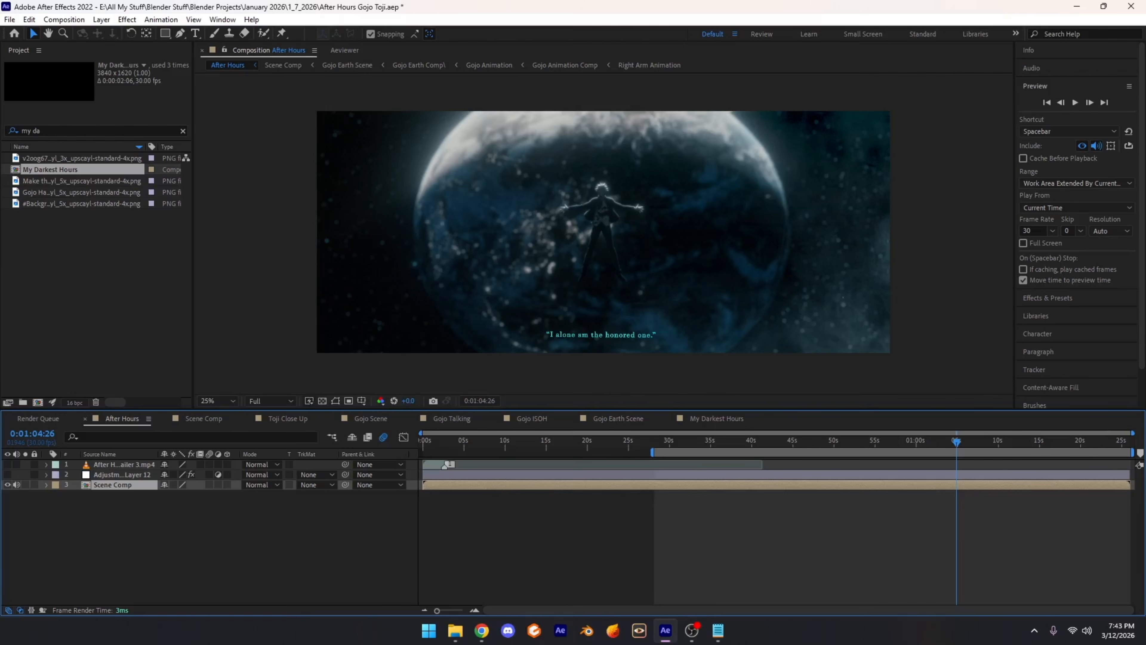
# Step: Look through the open scene compositions, from Scene Comp and Toji Close Up to Gojo Earth Scene and My Darkest Hours
pyautogui.click(371, 418)
pyautogui.click(452, 418)
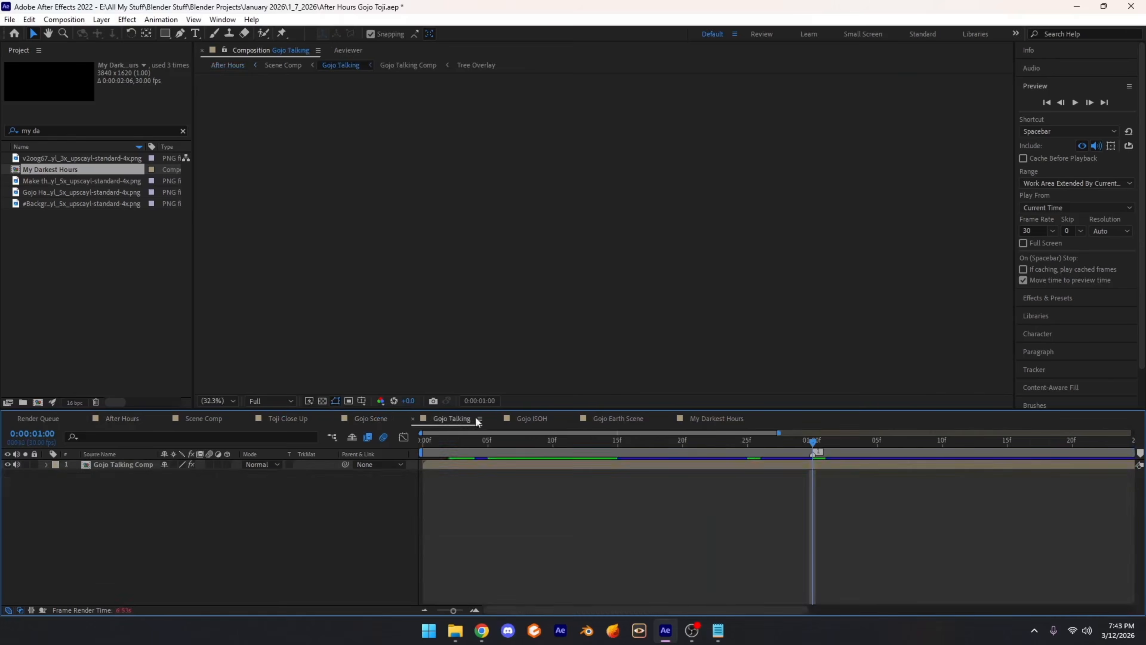
pyautogui.click(532, 419)
pyautogui.click(617, 419)
pyautogui.click(717, 420)
pyautogui.click(204, 419)
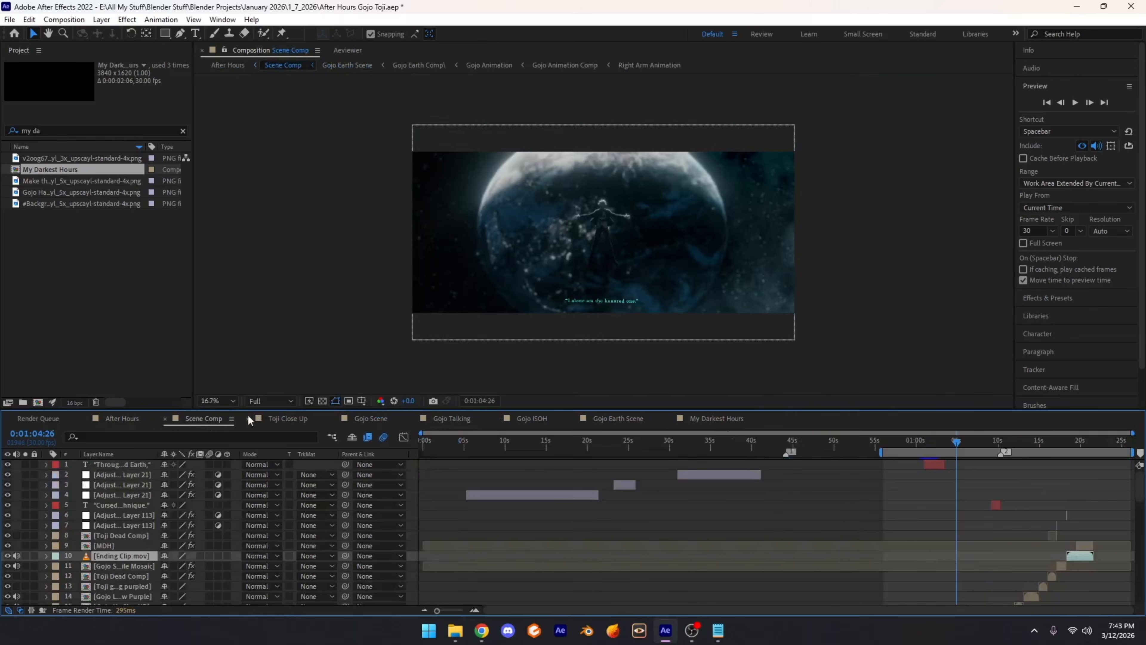
pyautogui.click(288, 419)
pyautogui.click(371, 419)
pyautogui.click(479, 414)
pyautogui.click(539, 411)
pyautogui.click(608, 417)
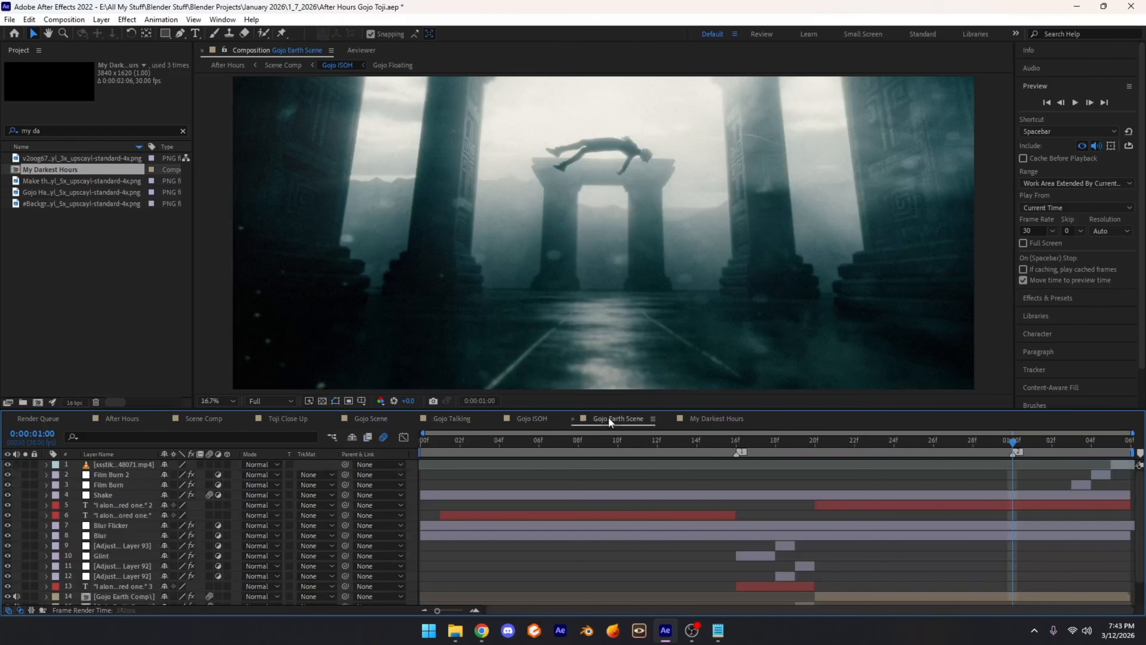
pyautogui.click(712, 418)
# Step: Review the Toji Close Up, Gojo and My Darkest Hours compositions again, adjust the viewer magnification in Gojo Earth Scene, and return to Scene Comp
pyautogui.click(298, 419)
pyautogui.click(375, 416)
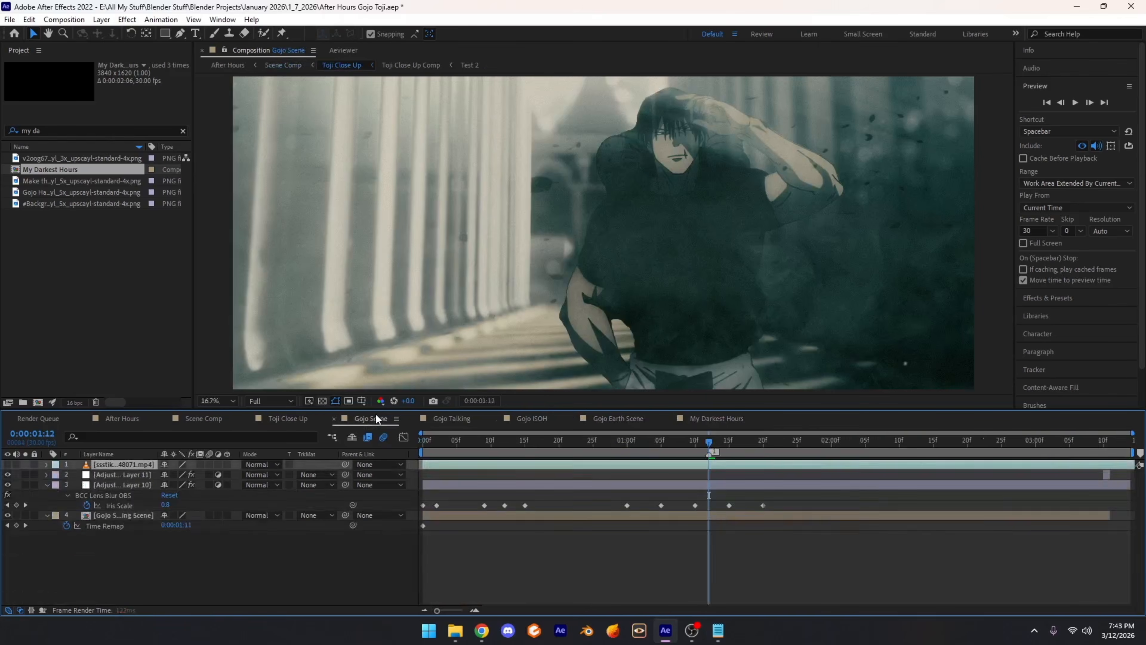
pyautogui.click(453, 419)
pyautogui.click(535, 419)
pyautogui.click(618, 419)
pyautogui.click(717, 419)
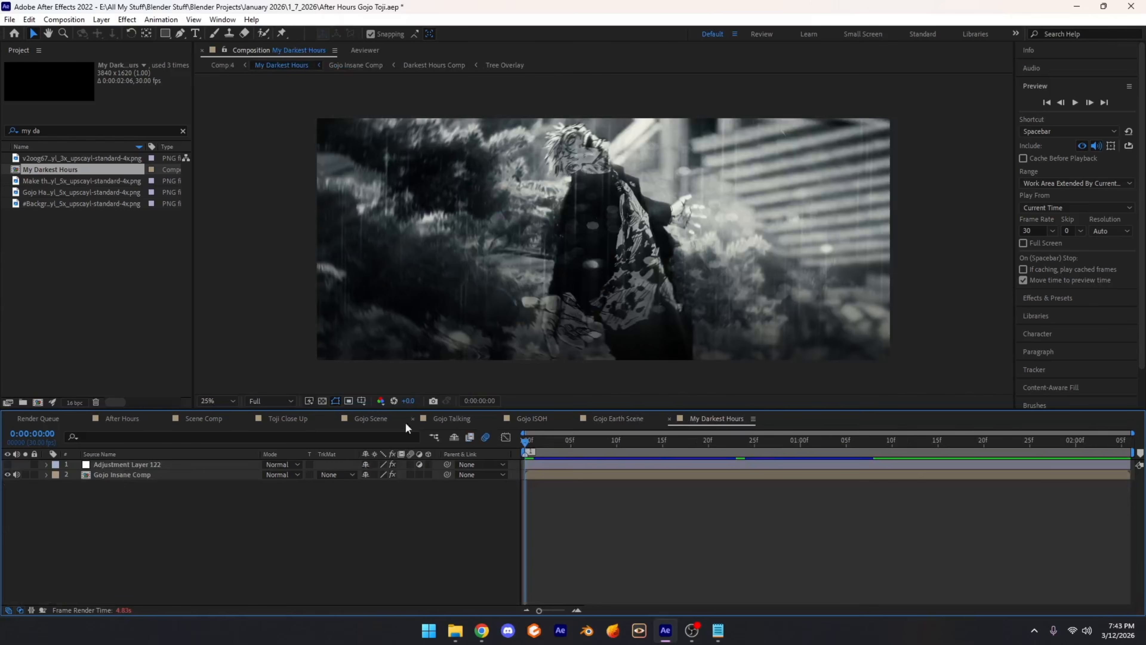
pyautogui.click(307, 420)
pyautogui.click(409, 419)
pyautogui.click(453, 419)
pyautogui.click(542, 416)
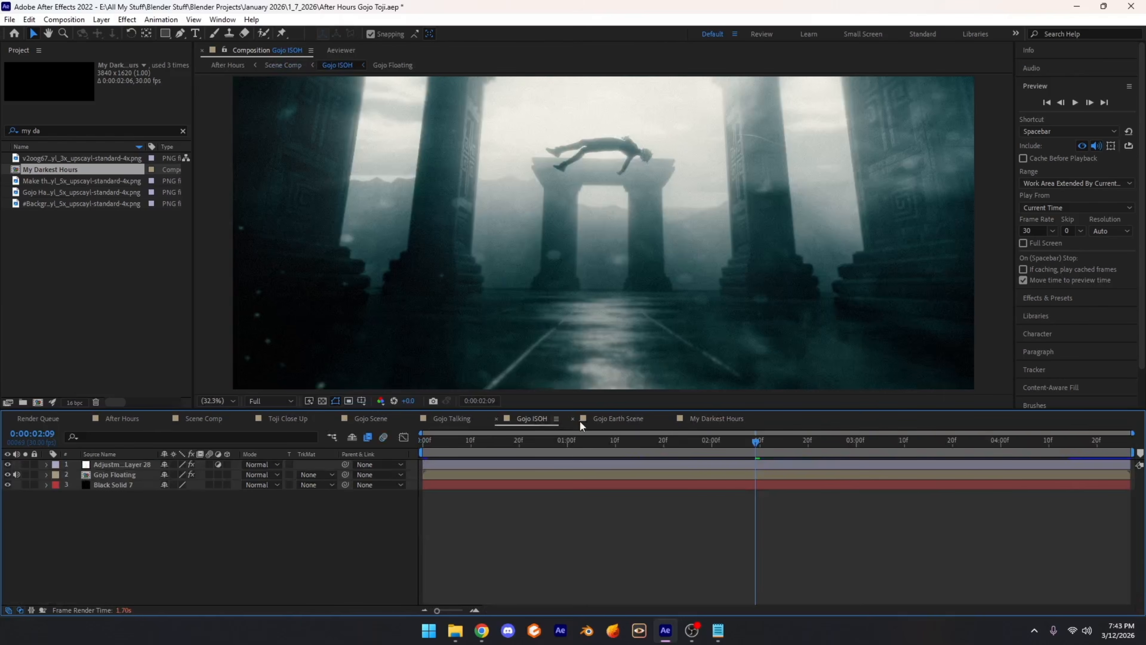
pyautogui.click(618, 418)
pyautogui.scroll(2, 620, 364)
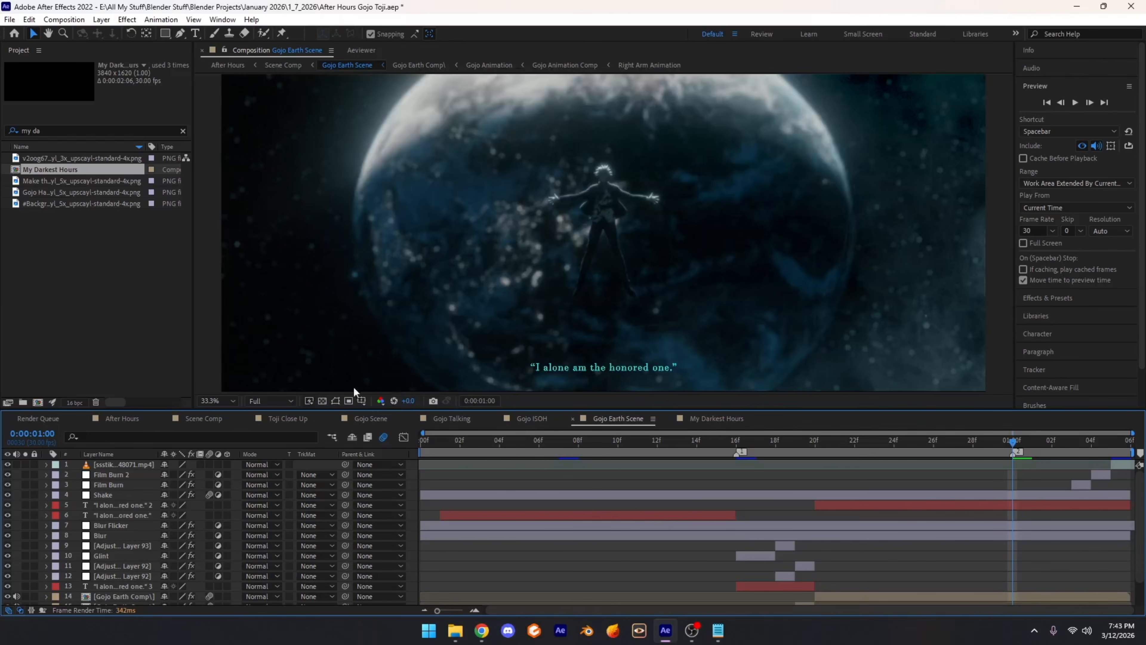
pyautogui.click(221, 400)
pyautogui.click(227, 218)
pyautogui.click(198, 418)
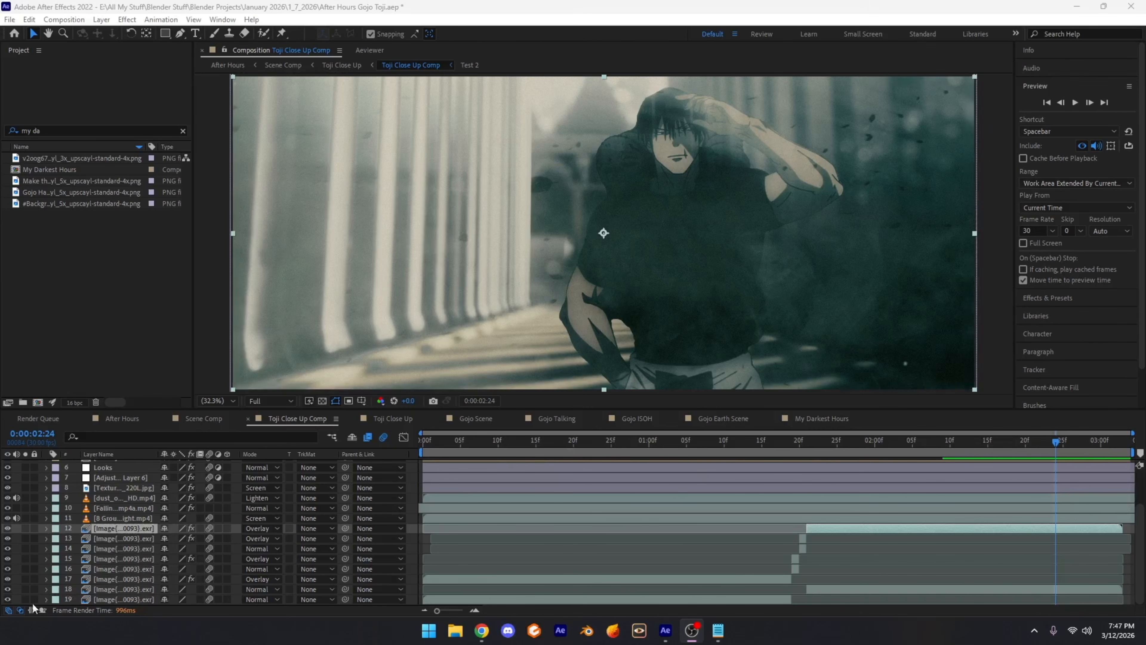
# Step: Compare the raw render with the finished composite by soloing and unsoloing EXR layers 12 to 19, and move to 0:00:02:25
pyautogui.moveTo(26, 599); pyautogui.dragTo(28, 525)
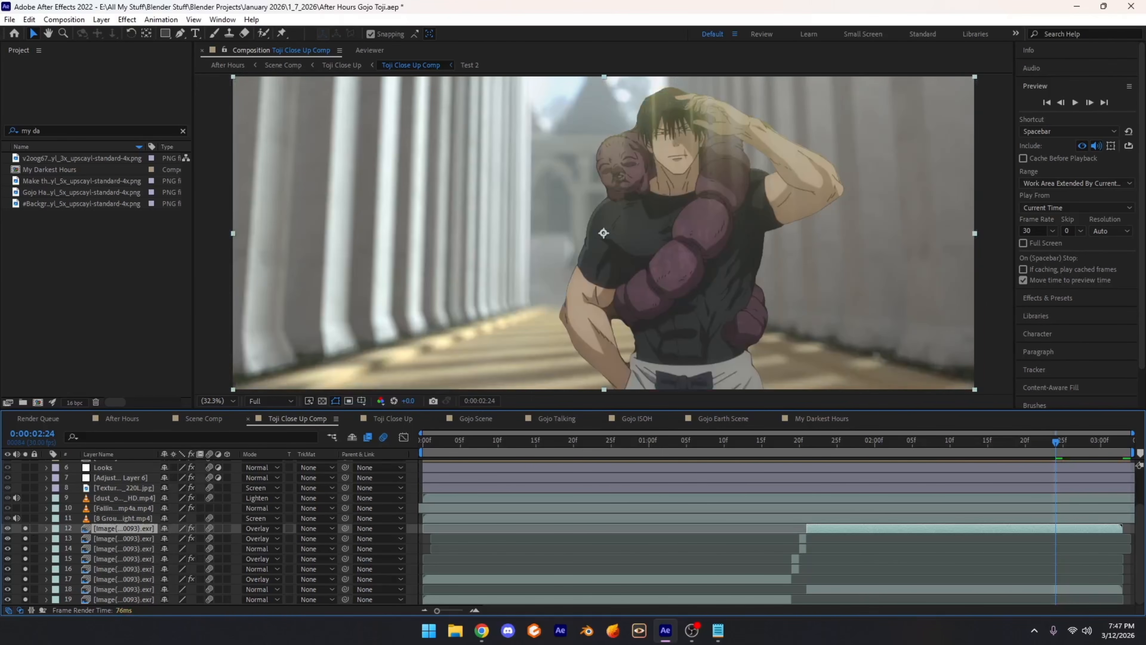
pyautogui.moveTo(24, 600); pyautogui.dragTo(27, 577)
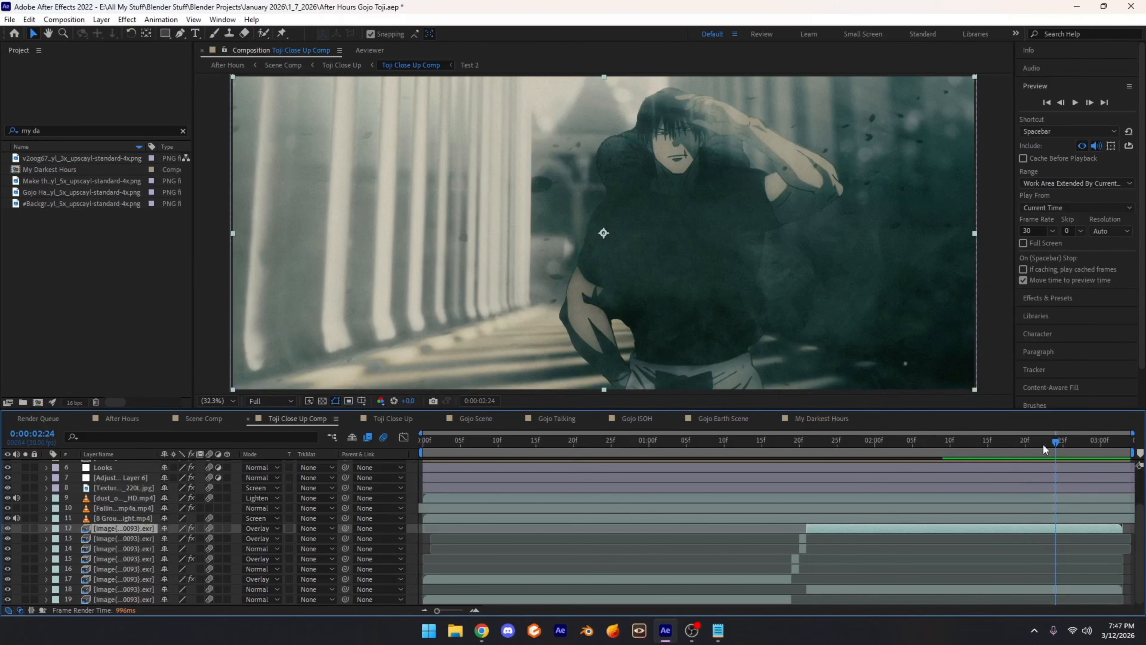
pyautogui.moveTo(1044, 444)
pyautogui.mouseDown()
pyautogui.moveTo(979, 449)
pyautogui.moveTo(1071, 447)
pyautogui.moveTo(1040, 444)
pyautogui.moveTo(1062, 441)
pyautogui.mouseUp()
pyautogui.scroll(3, 127, 542)
pyautogui.scroll(-3, 218, 576)
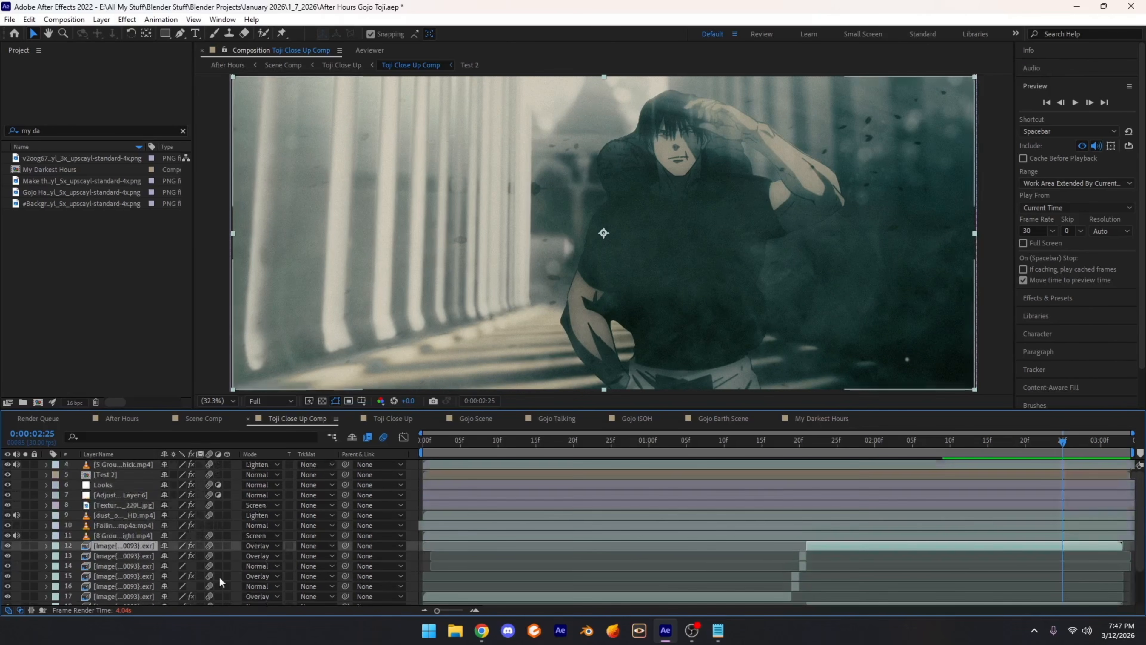
# Step: Inspect the base EXR layers 18 and 19 individually by toggling their solo
pyautogui.click(117, 571)
pyautogui.click(109, 589)
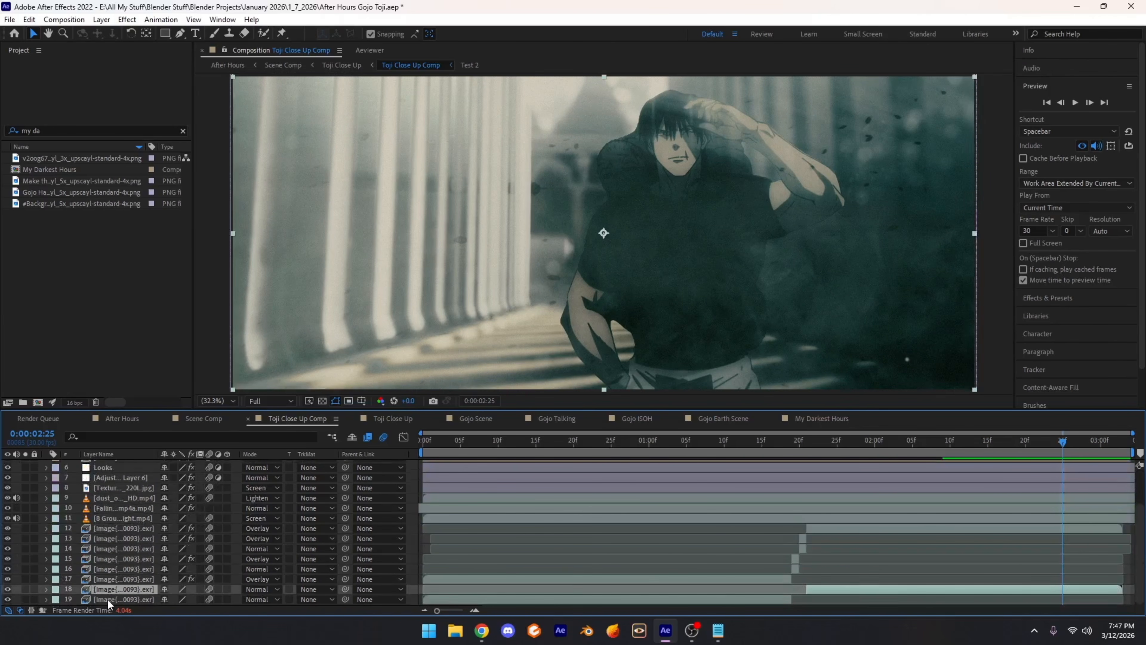
pyautogui.click(106, 600)
pyautogui.click(25, 600)
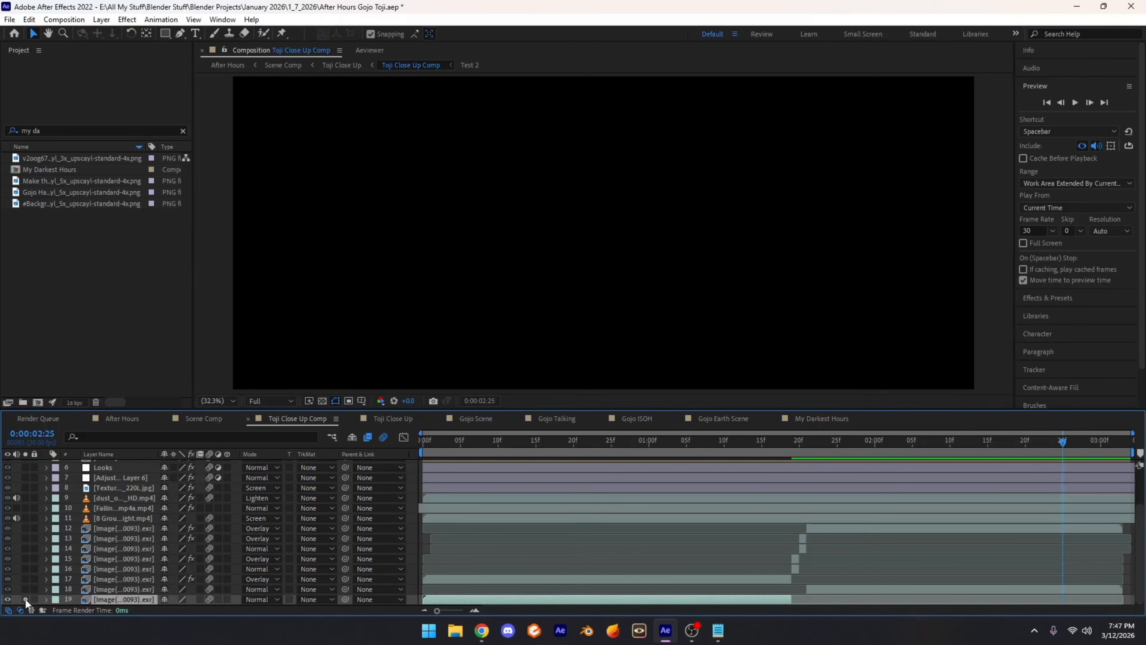
pyautogui.click(26, 600)
pyautogui.moveTo(26, 590)
pyautogui.mouseDown()
pyautogui.moveTo(28, 551)
pyautogui.moveTo(27, 588)
pyautogui.mouseUp()
# Step: View the Overlay EXR layer 12 in isolation, turn its solo off, and leave that layer selected
pyautogui.click(25, 528)
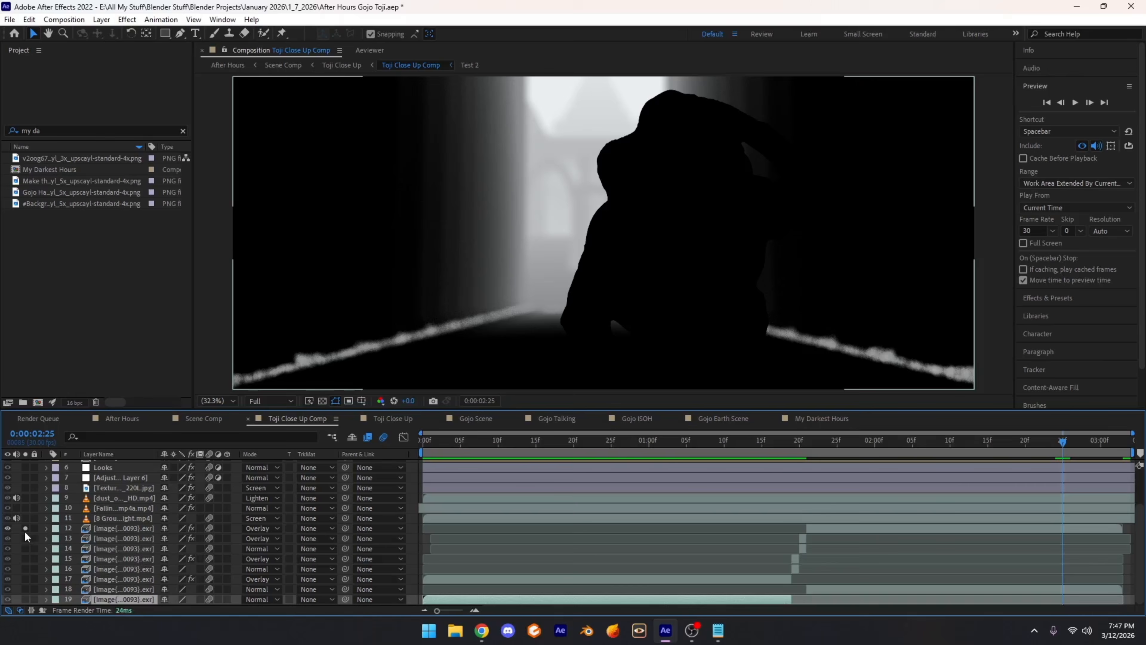
pyautogui.click(101, 528)
pyautogui.click(26, 528)
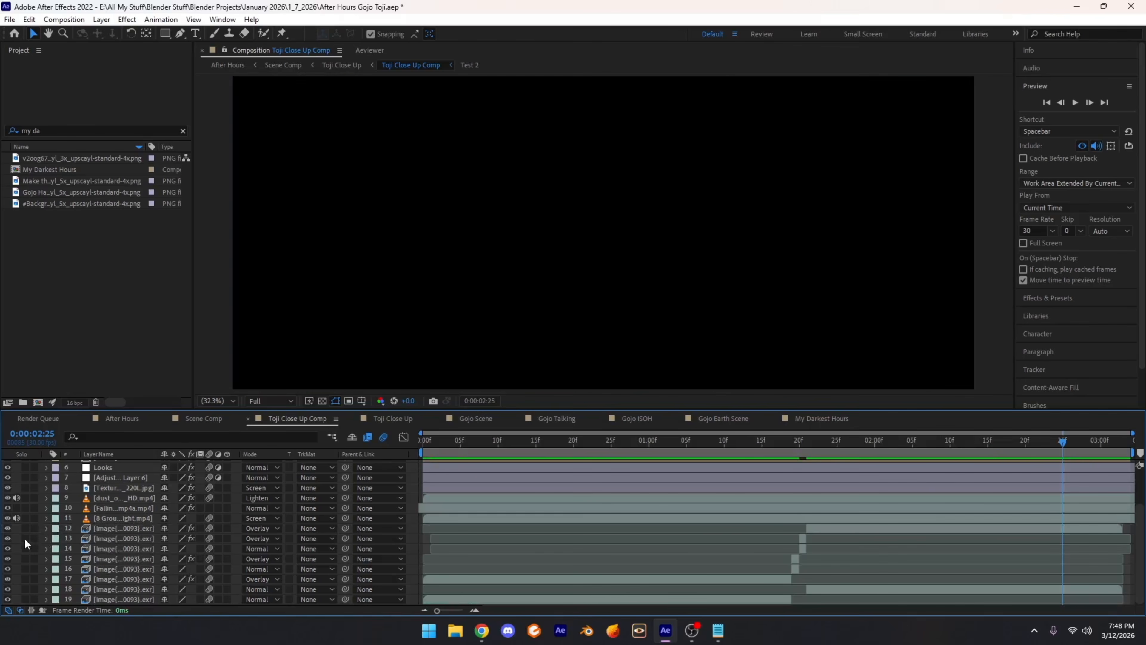
pyautogui.click(96, 539)
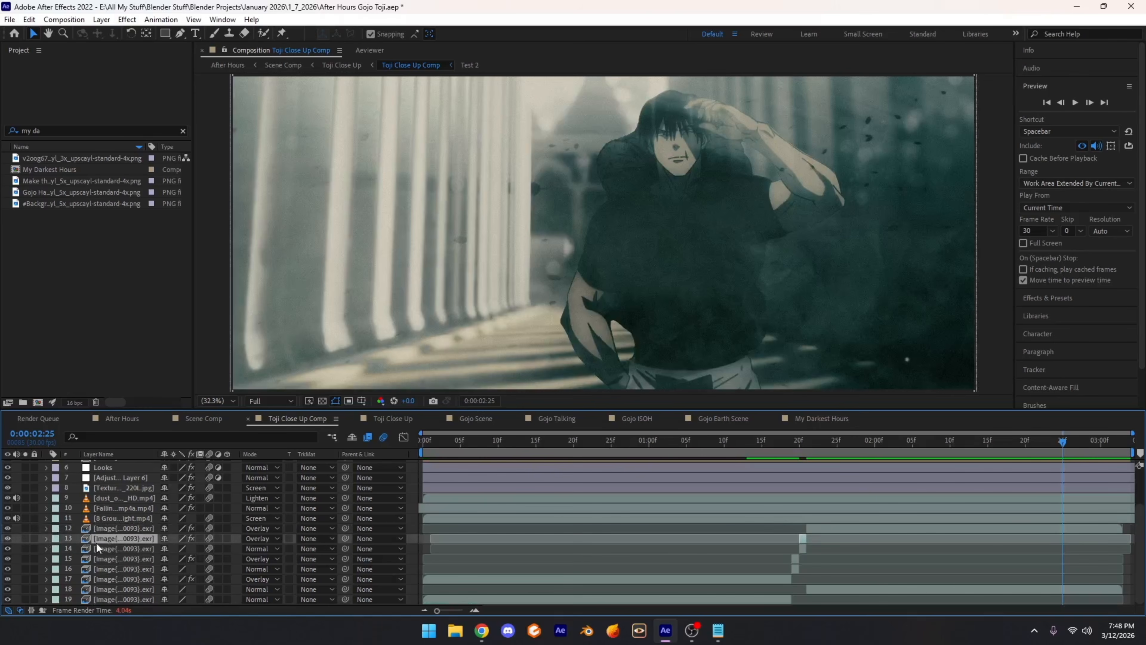
pyautogui.click(109, 530)
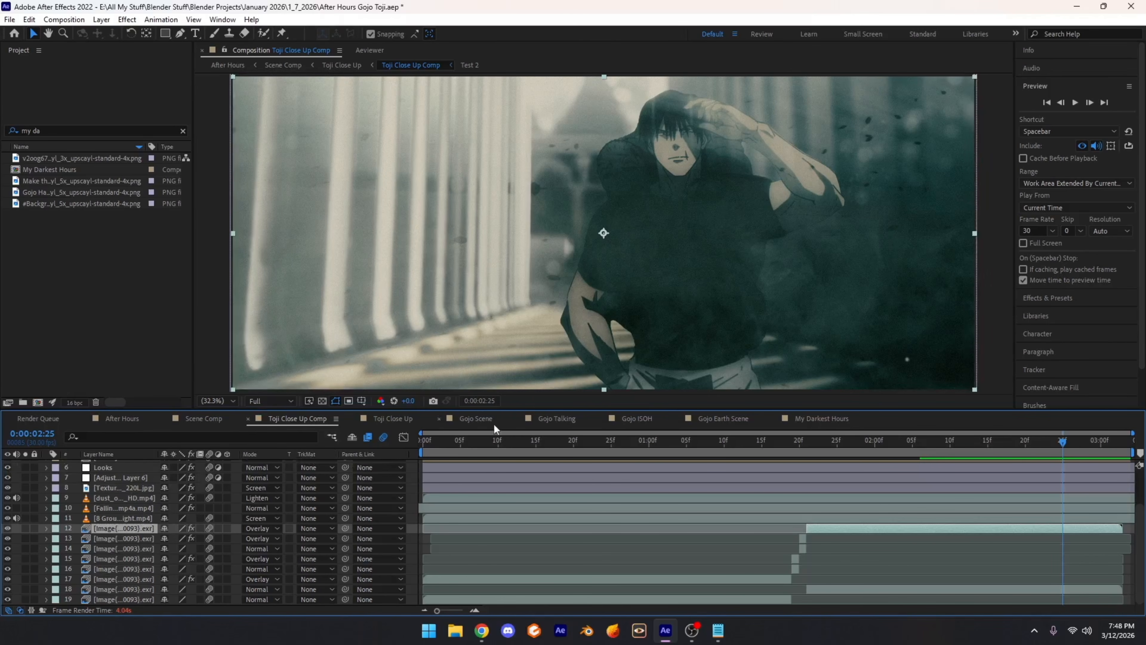
# Step: Check the finished composite at 0:00:02:27 and return to 0:00:02:25
pyautogui.moveTo(1062, 443)
pyautogui.mouseDown()
pyautogui.moveTo(1054, 441)
pyautogui.moveTo(1078, 442)
pyautogui.mouseUp()
pyautogui.scroll(3, 46, 509)
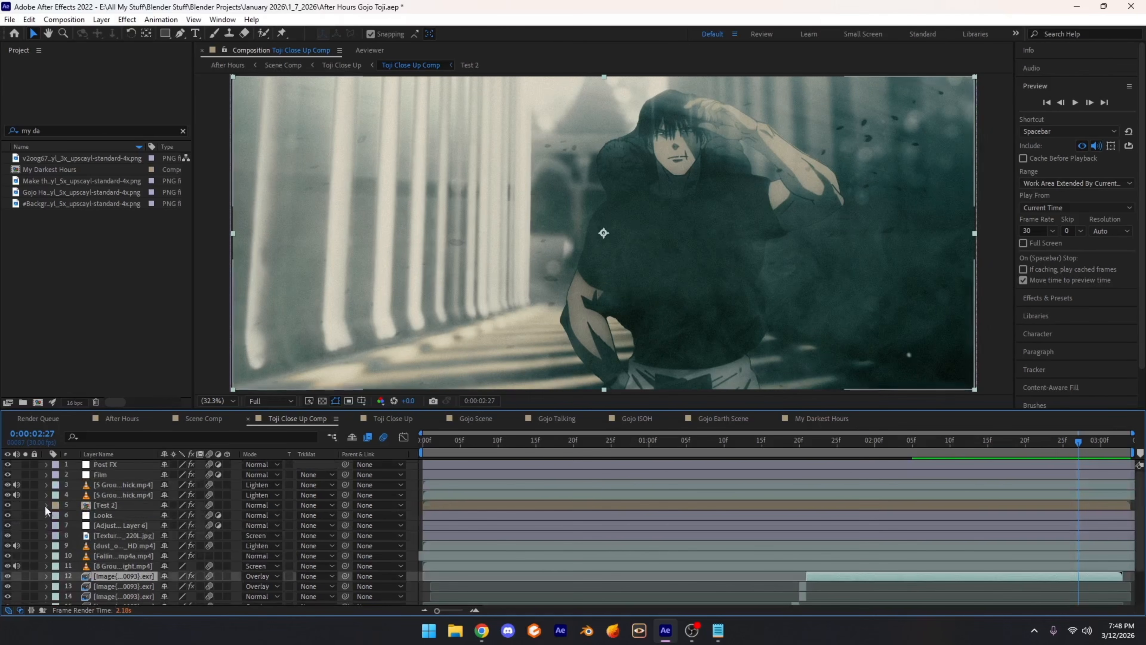
pyautogui.scroll(-3, 230, 493)
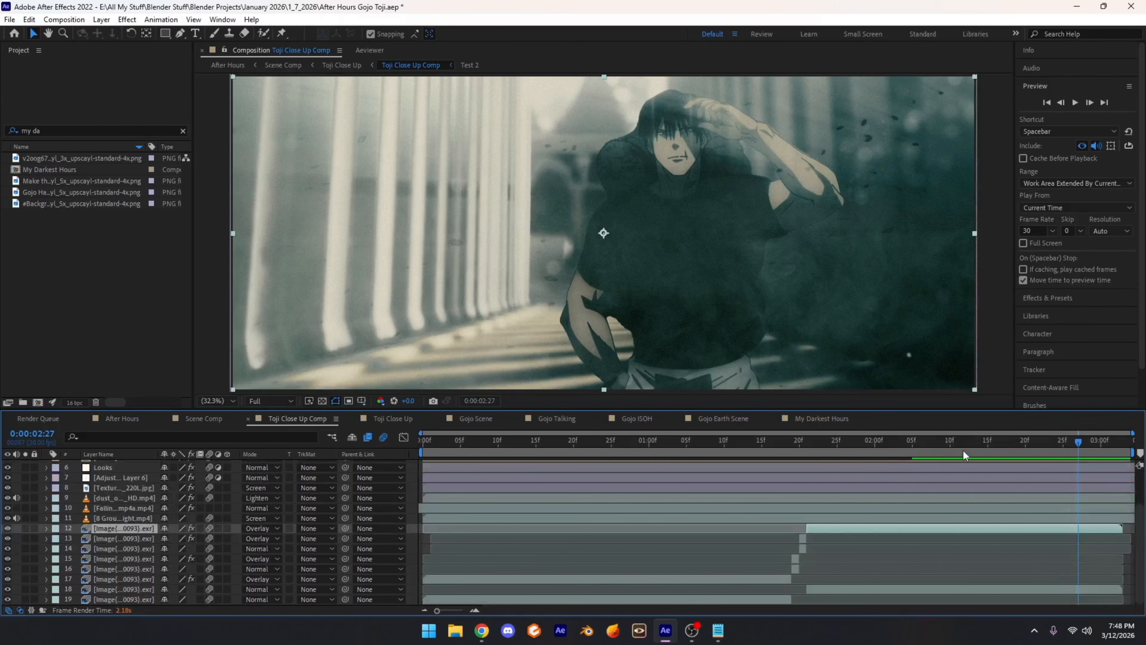
pyautogui.moveTo(962, 450); pyautogui.dragTo(1062, 454)
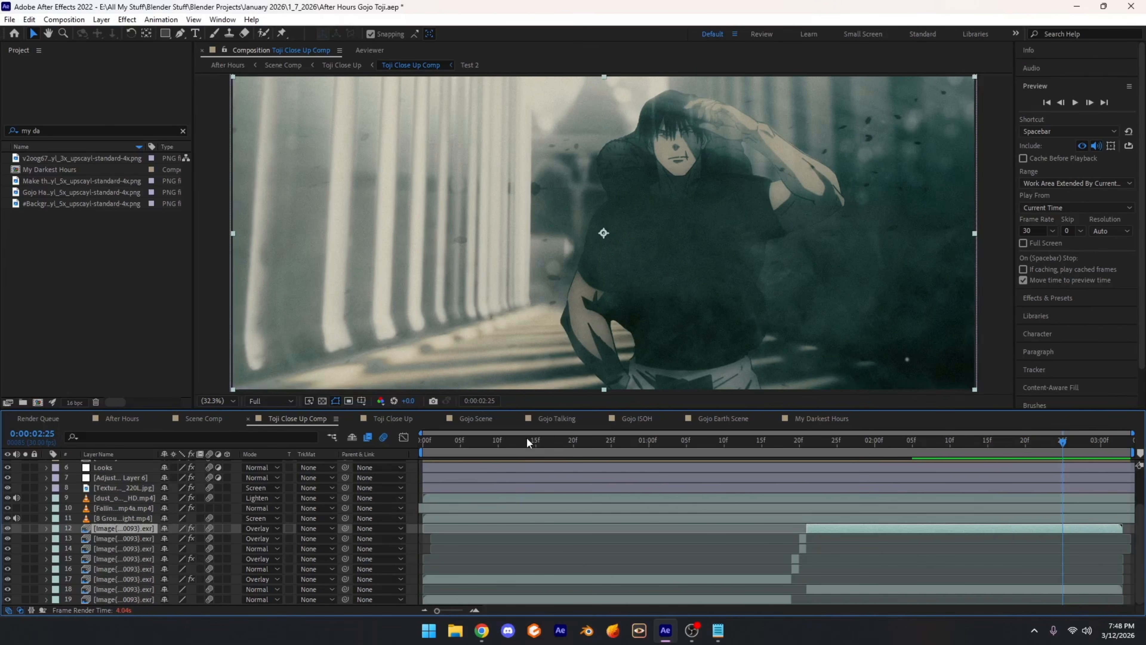
# Step: Solo the base EXR layer 19 from the first frame and scrub through its footage to 0:00:01:15, ending at 0:00:01:11
pyautogui.press('Home')
pyautogui.click(103, 597)
pyautogui.click(25, 599)
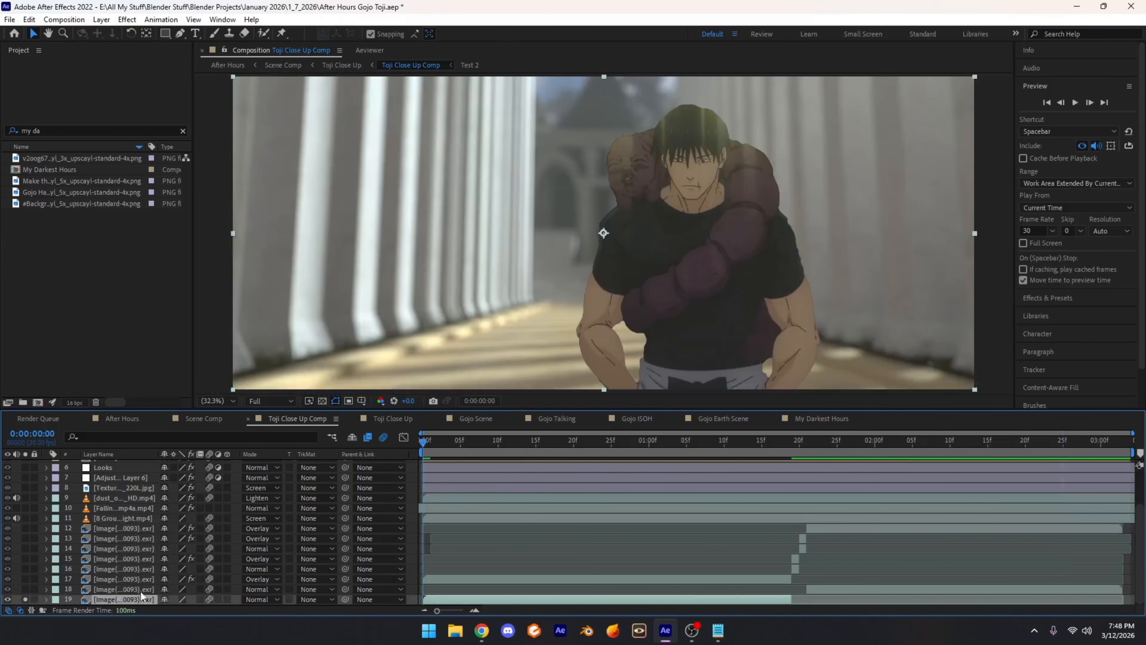
pyautogui.moveTo(451, 445); pyautogui.dragTo(506, 445)
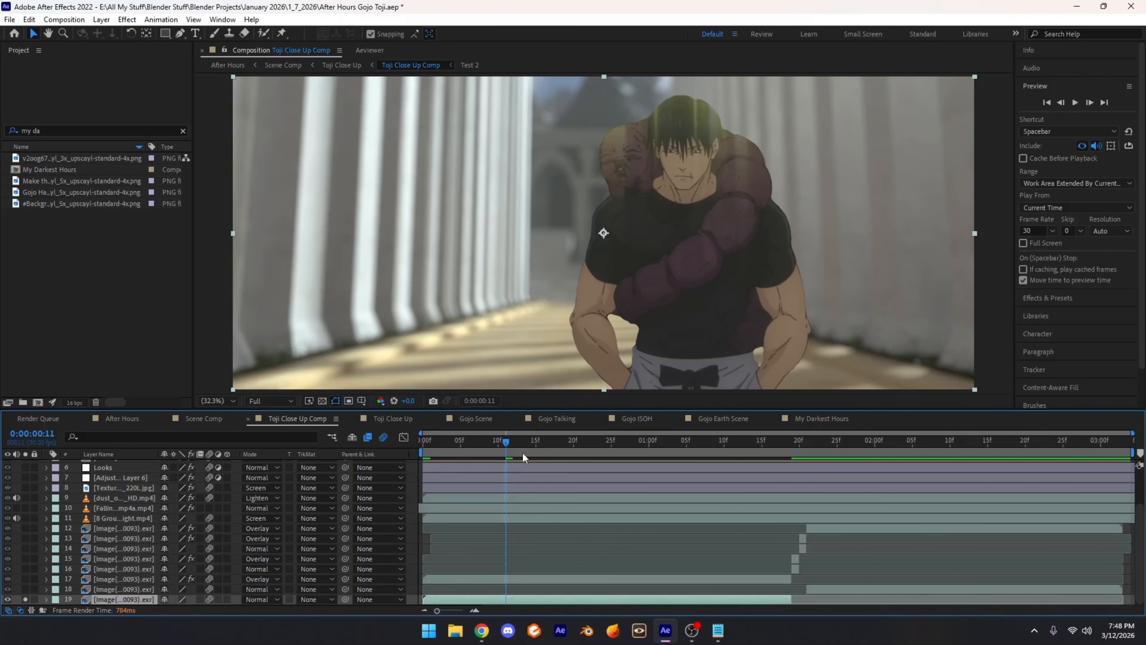
pyautogui.click(544, 445)
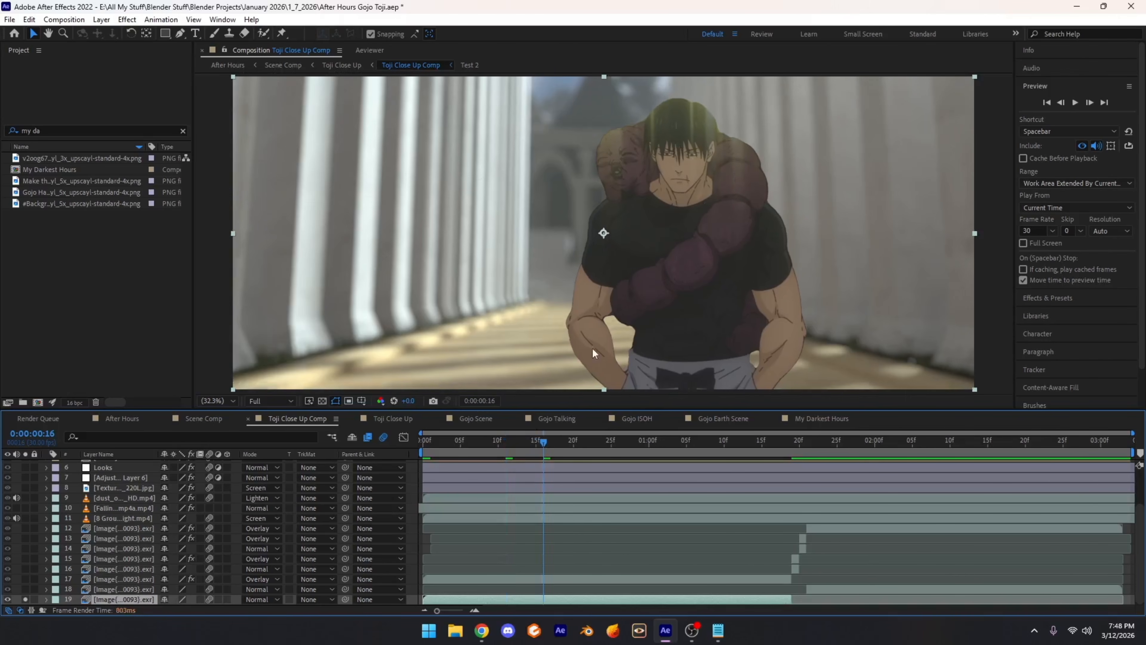
pyautogui.moveTo(544, 451); pyautogui.dragTo(713, 448)
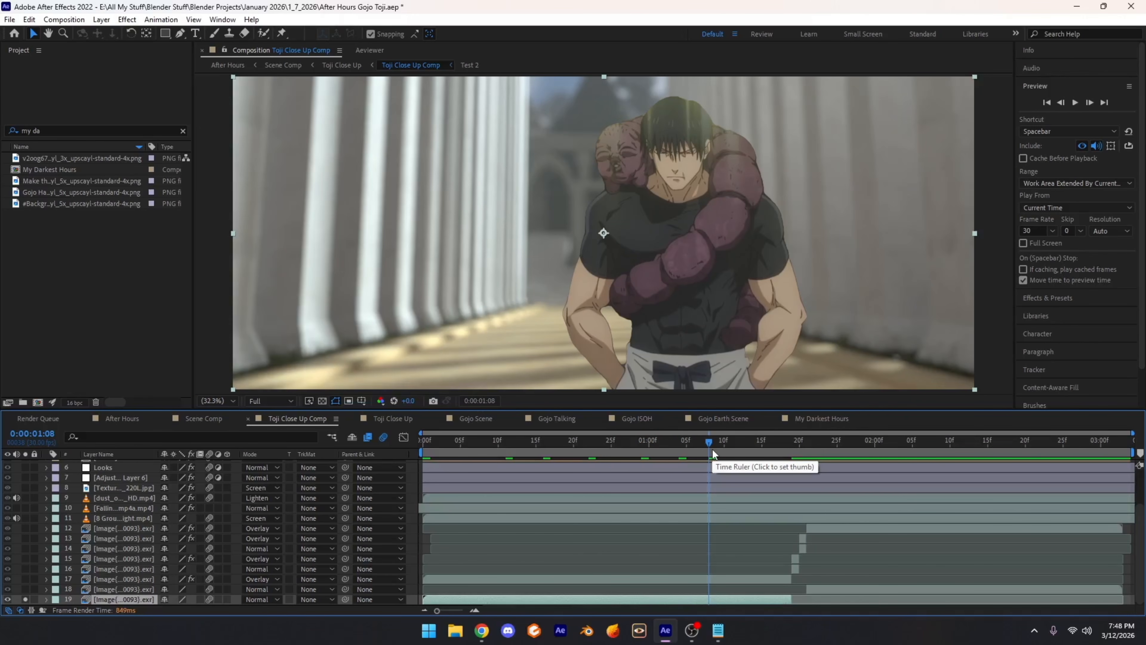
pyautogui.moveTo(712, 447); pyautogui.dragTo(761, 447)
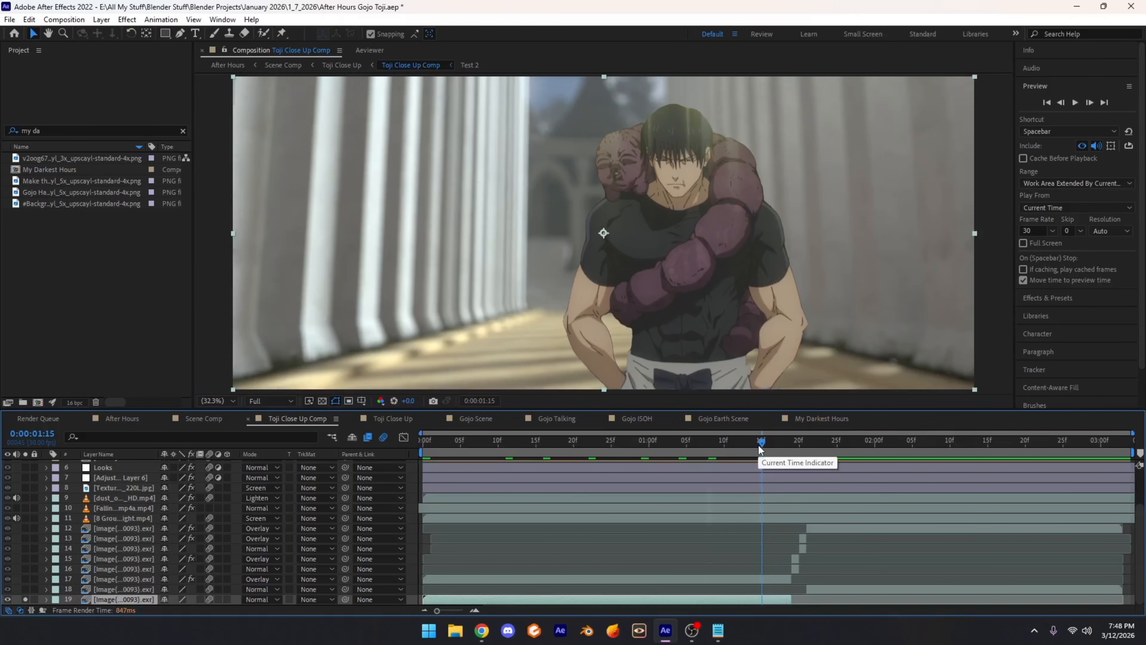
pyautogui.moveTo(760, 446); pyautogui.dragTo(732, 443)
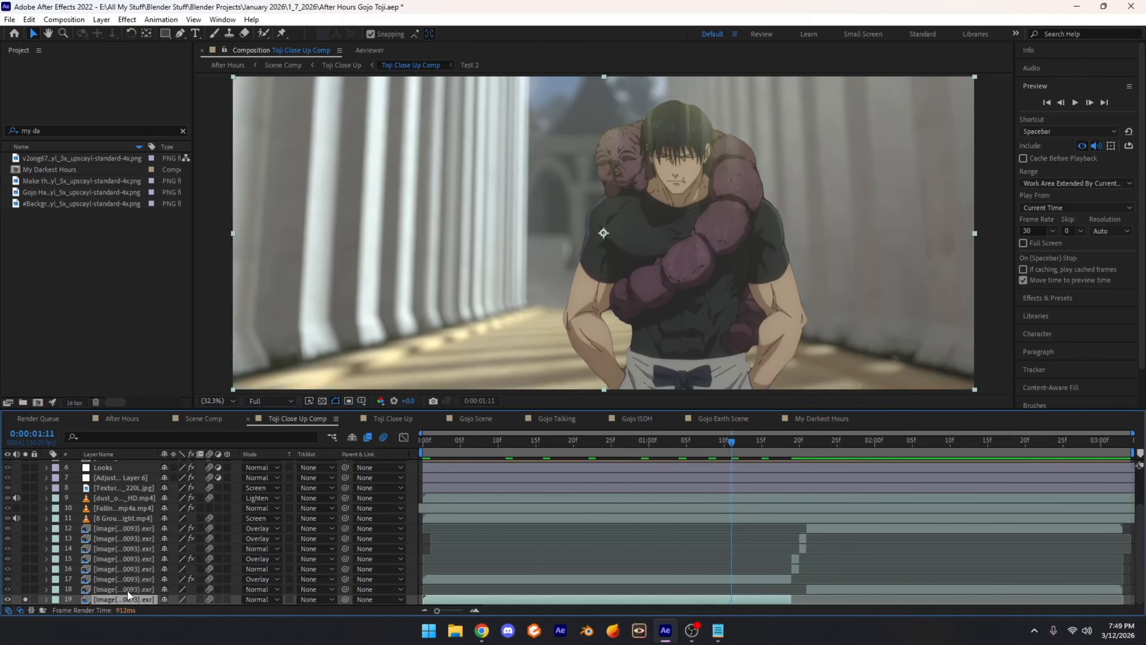
# Step: Point out the short EXR segments among layers 14 to 17 and move the playhead to 0:00:01:20
pyautogui.click(127, 579)
pyautogui.click(128, 569)
pyautogui.click(127, 549)
pyautogui.click(127, 569)
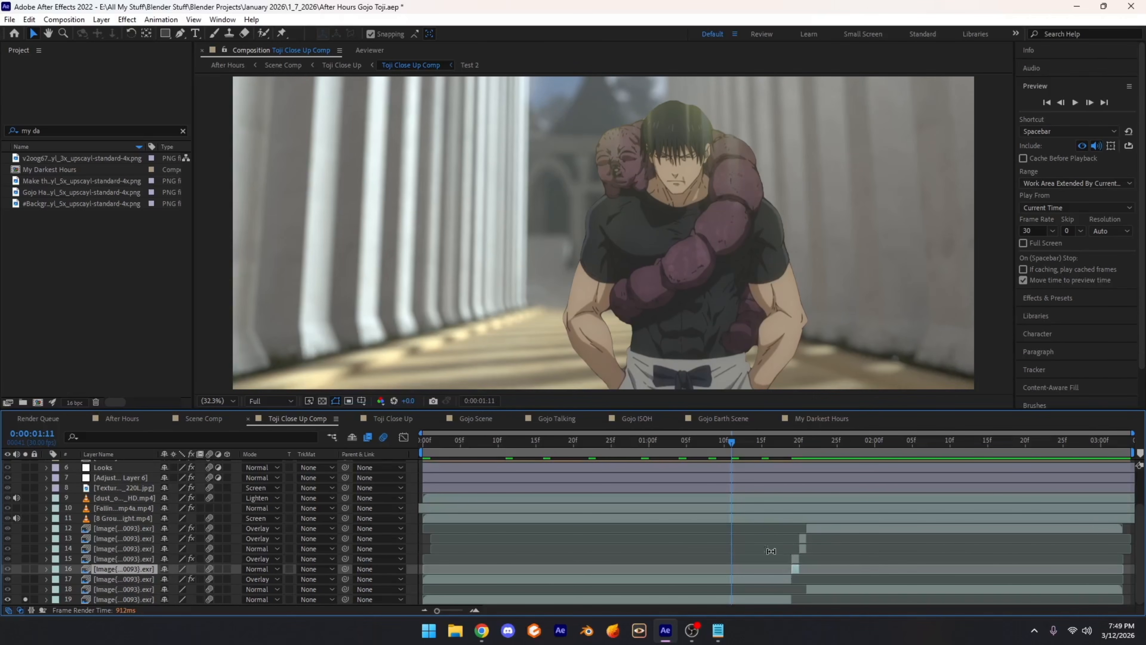
pyautogui.moveTo(781, 442); pyautogui.dragTo(799, 445)
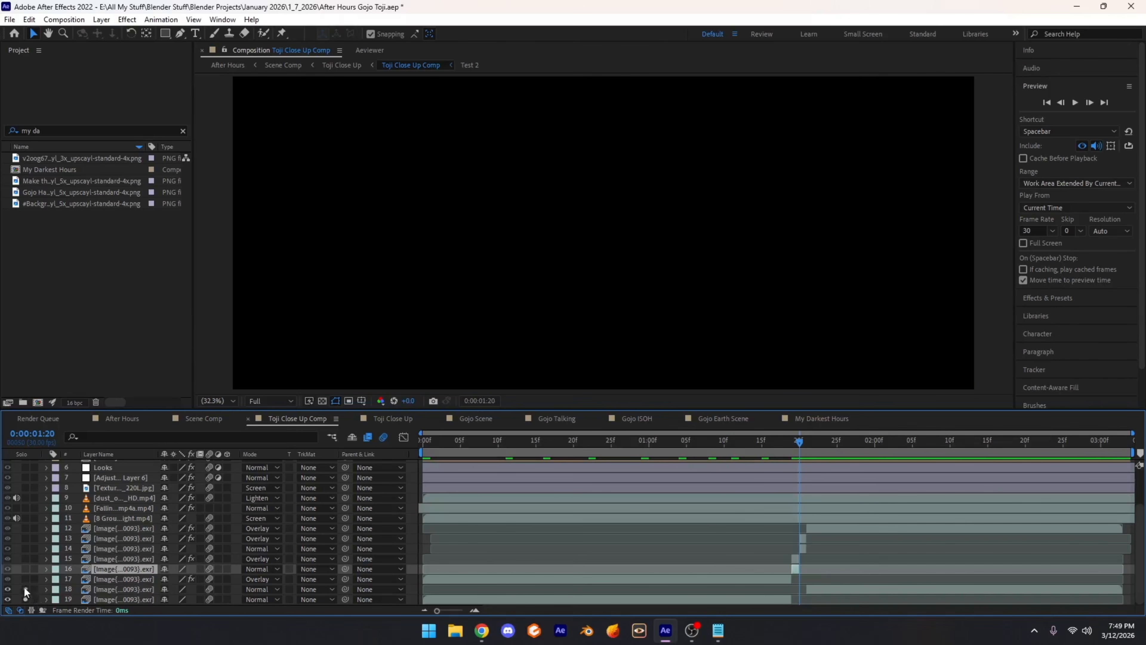
# Step: Solo EXR layers 12 to 19 together and check the frames at 0:00:01:20 and 0:00:01:19
pyautogui.click(25, 529)
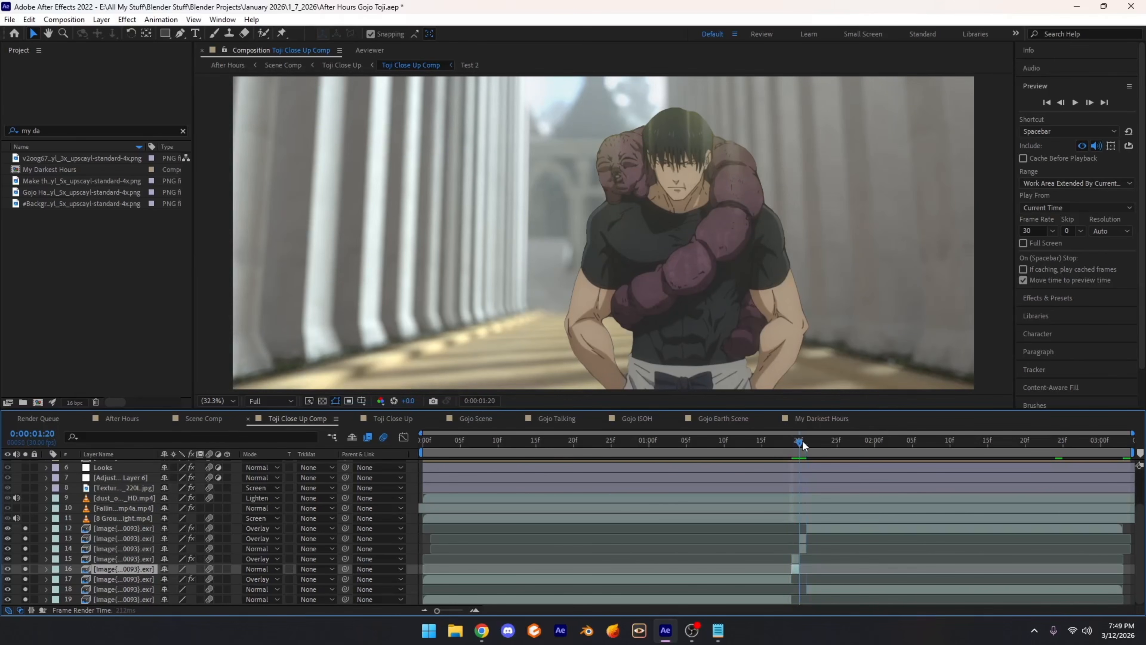
pyautogui.moveTo(802, 446); pyautogui.dragTo(800, 442)
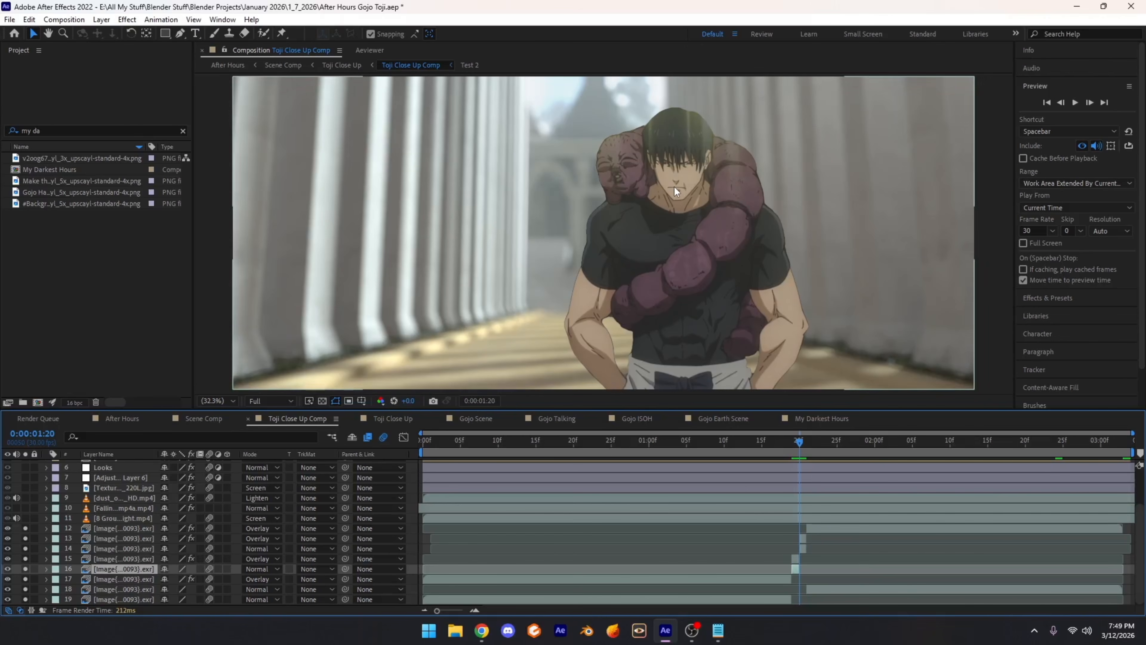
pyautogui.moveTo(799, 445); pyautogui.dragTo(791, 441)
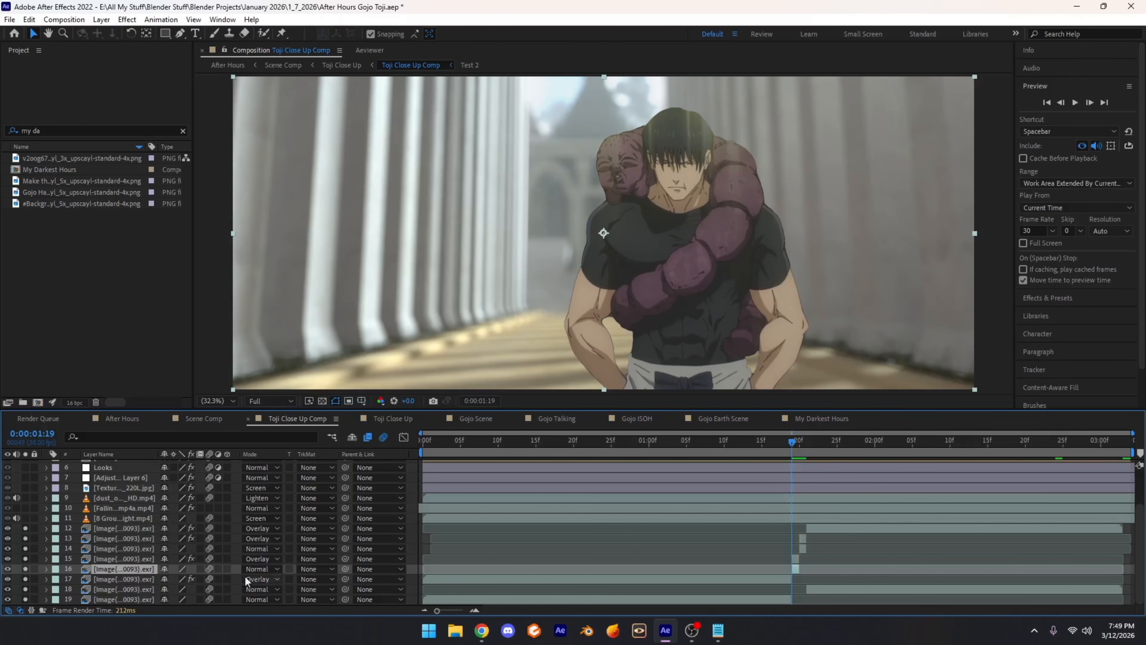
# Step: Clear the solos and, at 0:00:01:06, compare base EXR layer 19 alone and with Overlay layer 17 soloed on top
pyautogui.moveTo(27, 599); pyautogui.dragTo(25, 528)
pyautogui.click(694, 451)
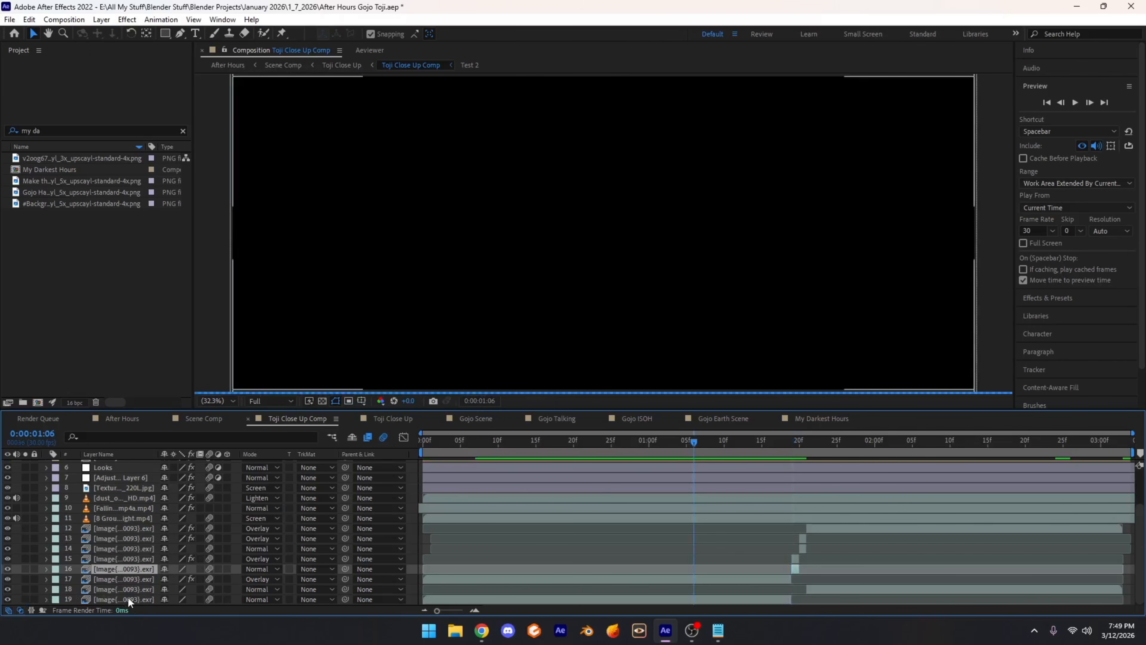
pyautogui.click(128, 597)
pyautogui.click(25, 599)
pyautogui.click(25, 599)
pyautogui.click(138, 598)
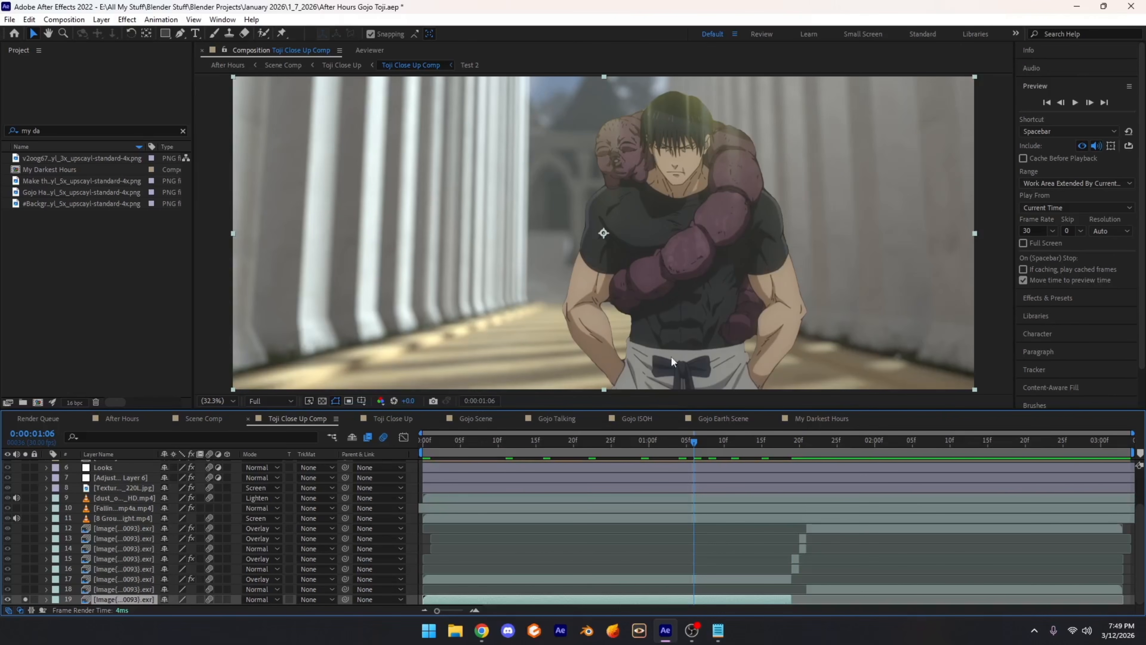
pyautogui.click(121, 579)
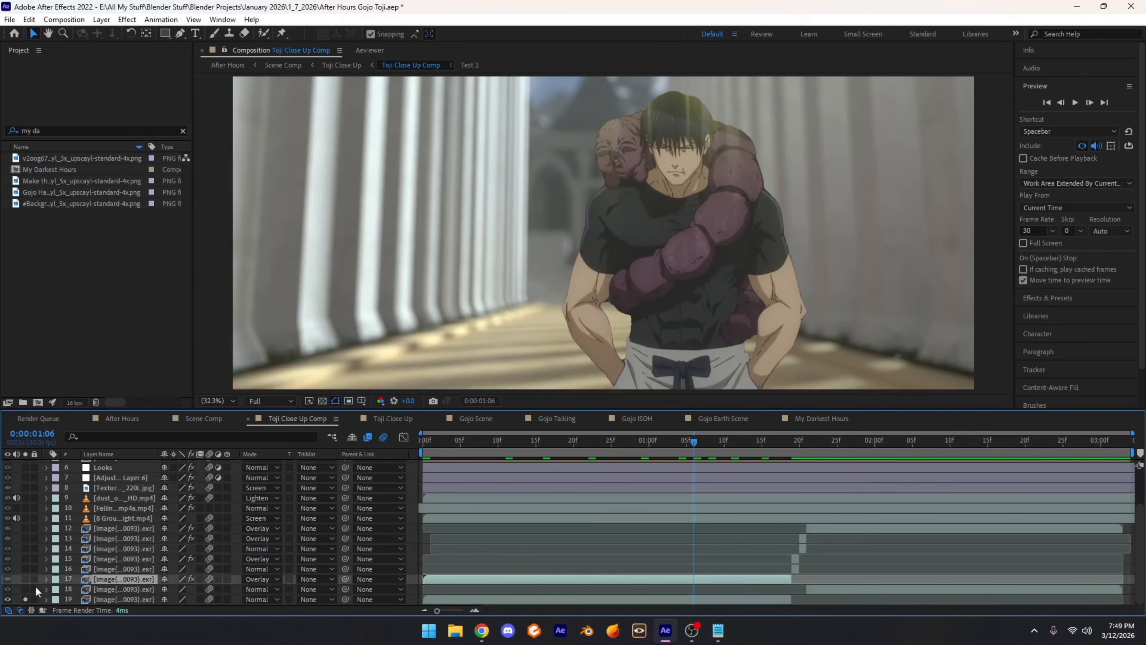
pyautogui.click(25, 579)
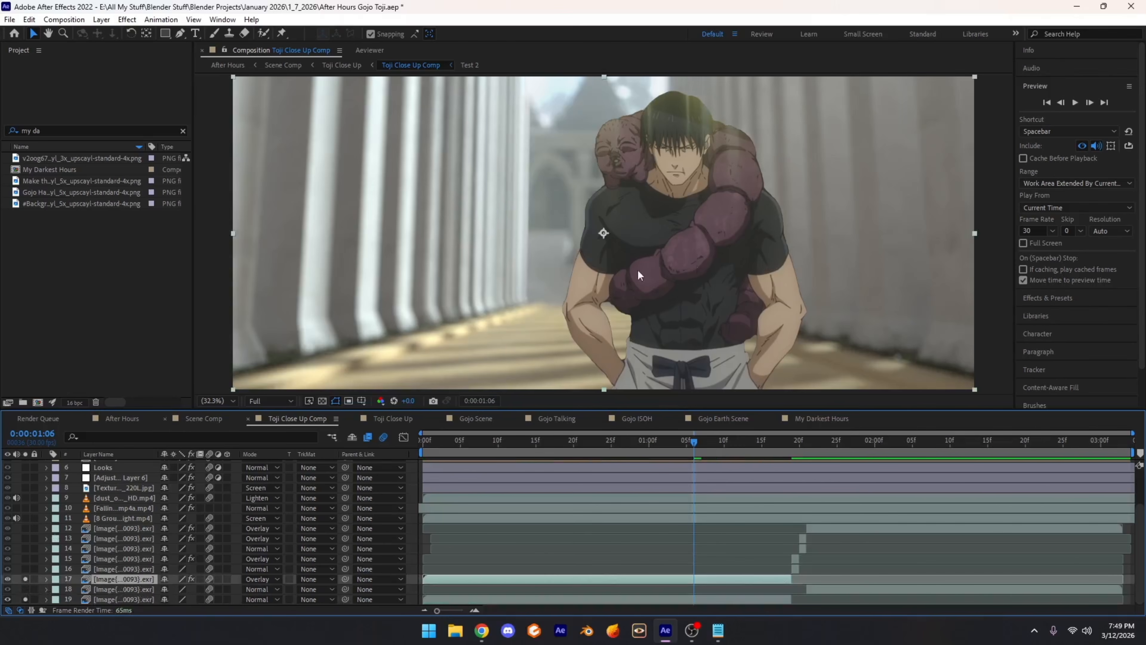
# Step: Toggle the solos at 0:00:01:06 to compare Overlay layer 17 alone, base EXR layer 19 alone, and both together
pyautogui.click(25, 599)
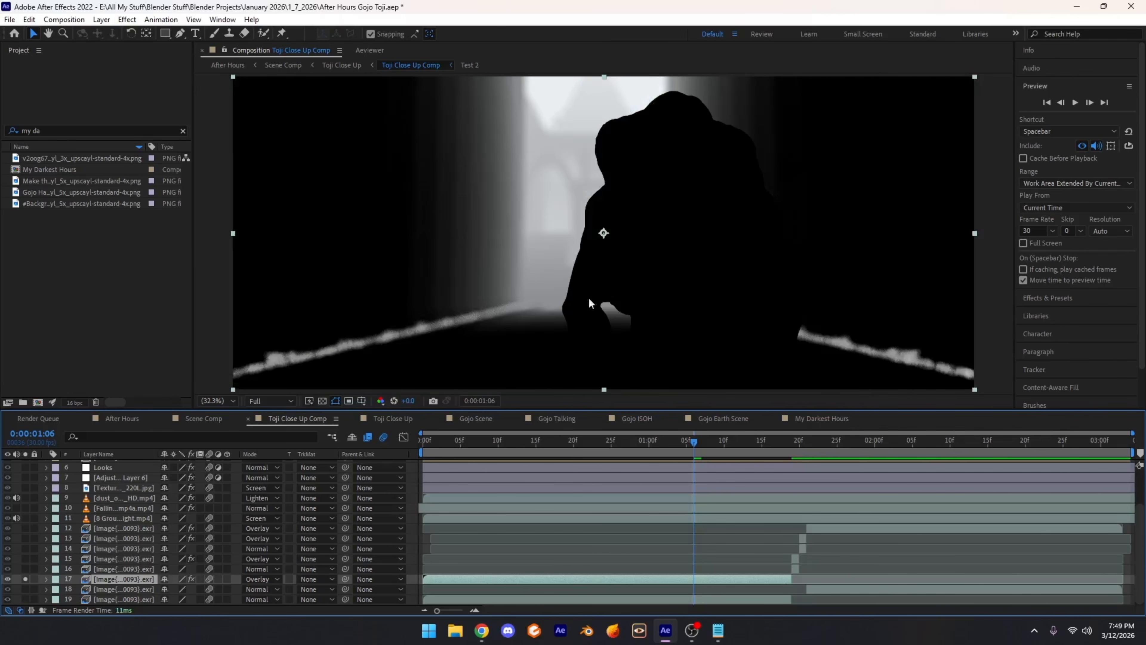
pyautogui.click(26, 599)
pyautogui.click(25, 582)
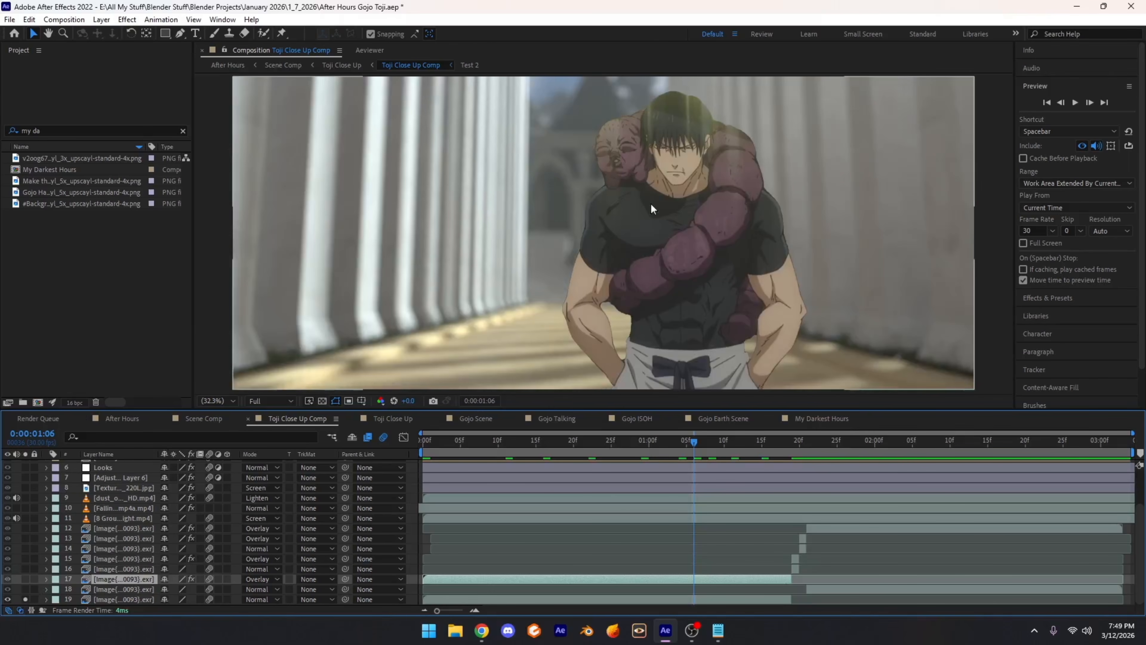
pyautogui.click(26, 580)
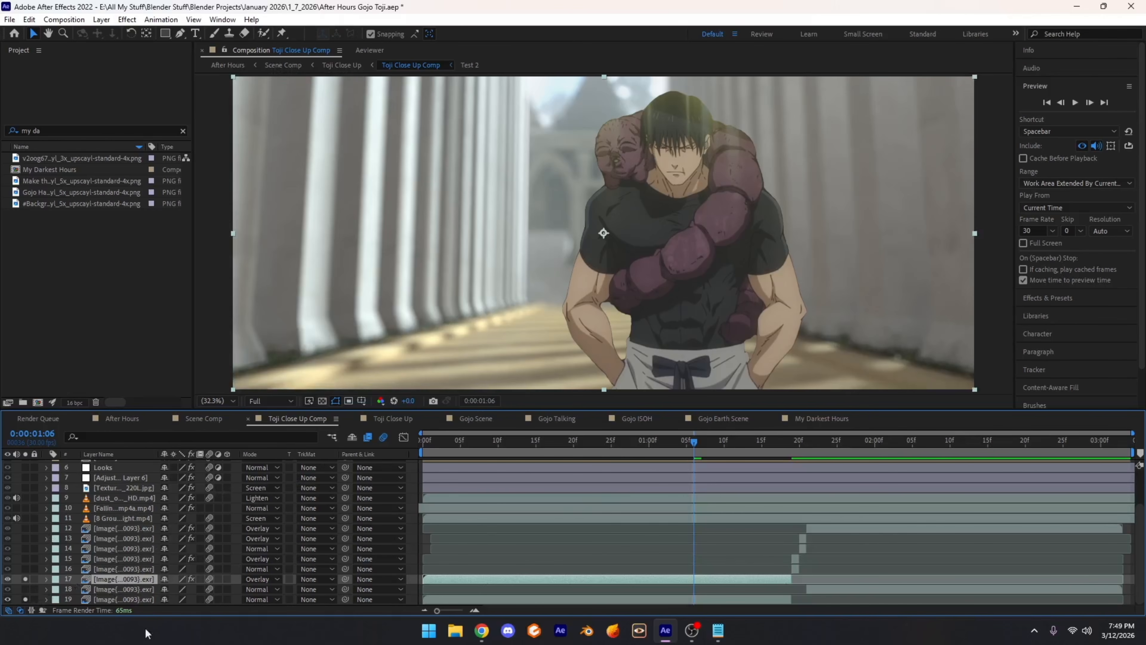
# Step: Solo EXR layers 12 to 19 together and move the playhead to 0:00:02:00
pyautogui.click(119, 599)
pyautogui.click(121, 589)
pyautogui.click(846, 442)
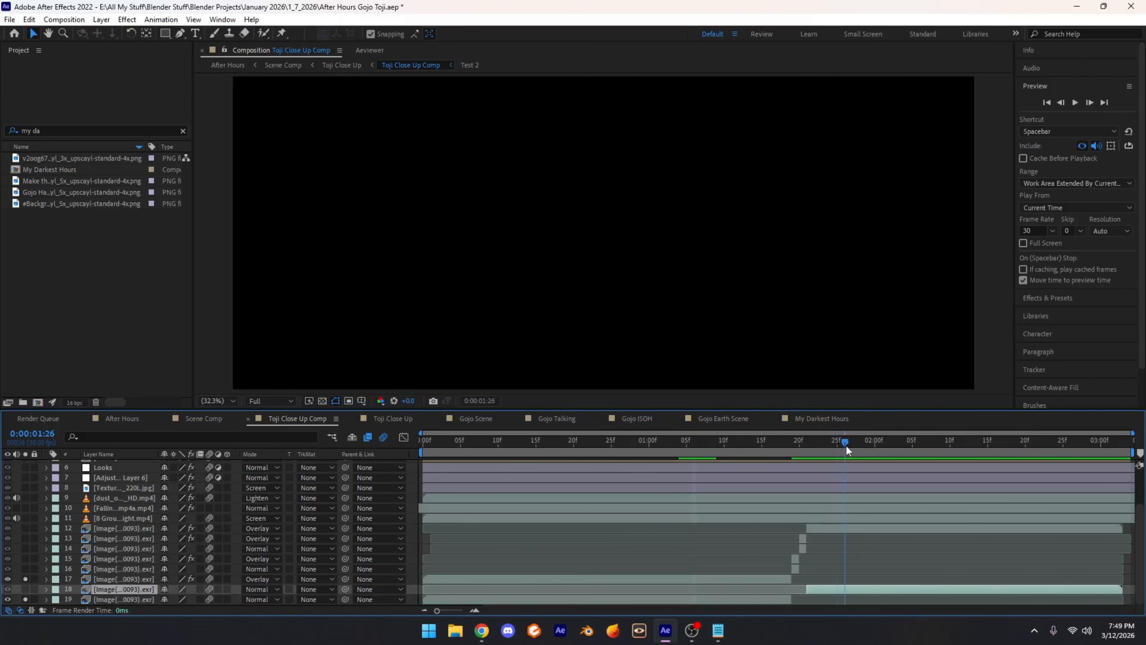
pyautogui.click(123, 579)
pyautogui.click(25, 588)
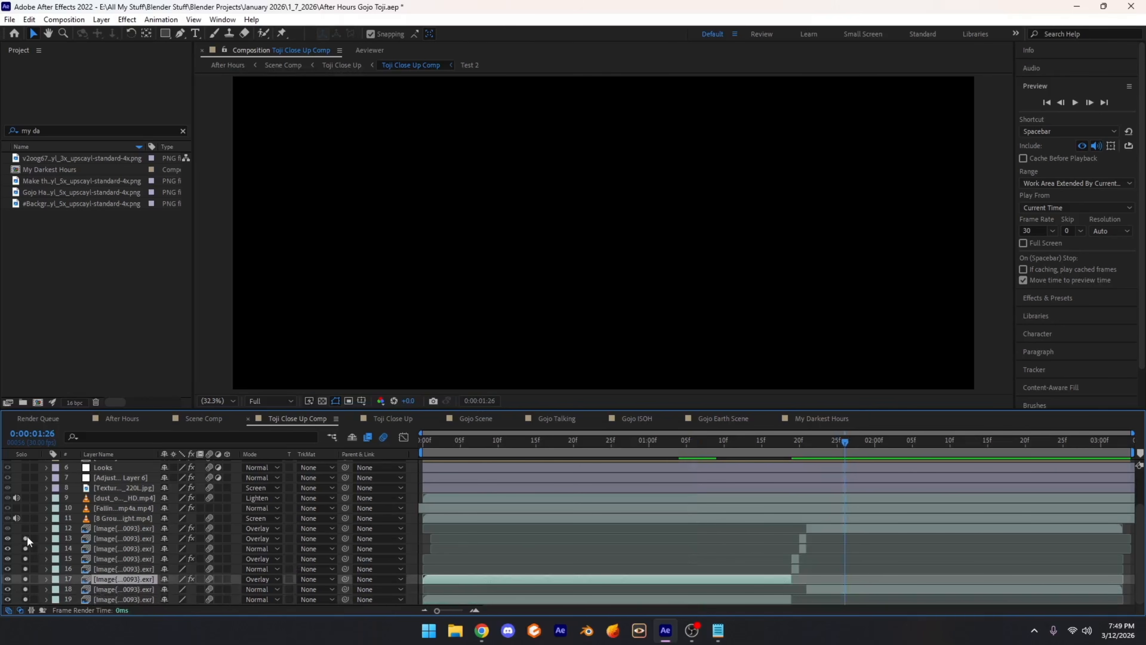
pyautogui.moveTo(28, 536); pyautogui.dragTo(26, 528)
pyautogui.click(876, 443)
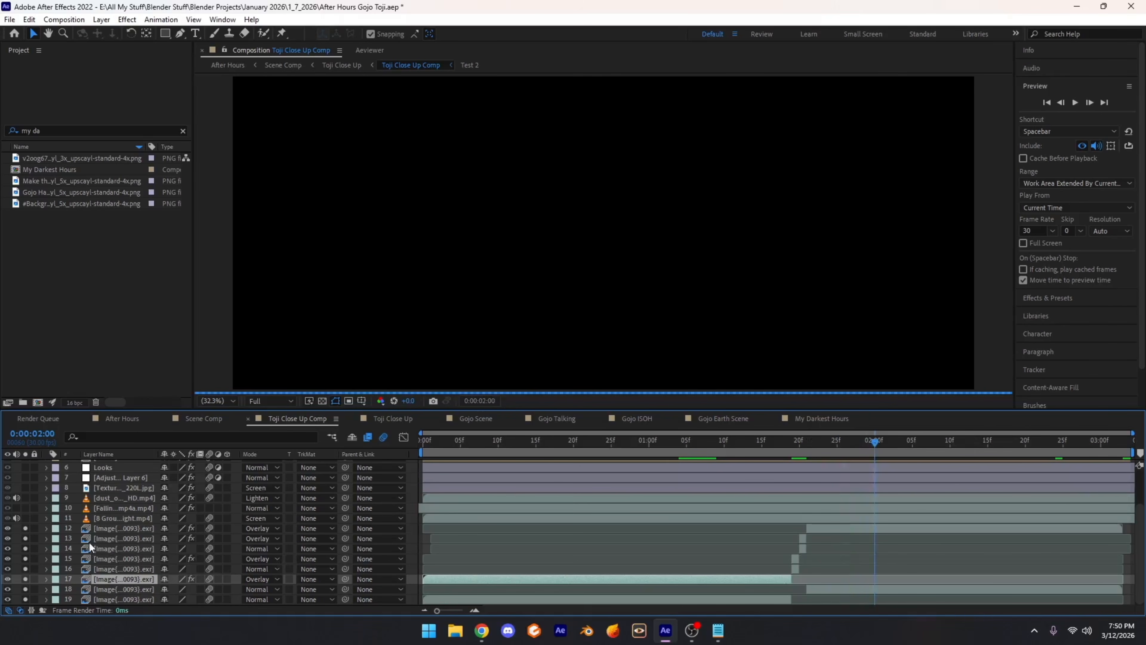
# Step: Select EXR layer 12, scrub to 0:00:02:20, and compare the soloed EXR layers with the full comp
pyautogui.click(121, 529)
pyautogui.moveTo(987, 442)
pyautogui.mouseDown()
pyautogui.moveTo(1057, 442)
pyautogui.moveTo(1007, 451)
pyautogui.moveTo(990, 442)
pyautogui.moveTo(1022, 438)
pyautogui.moveTo(981, 441)
pyautogui.moveTo(1003, 433)
pyautogui.mouseUp()
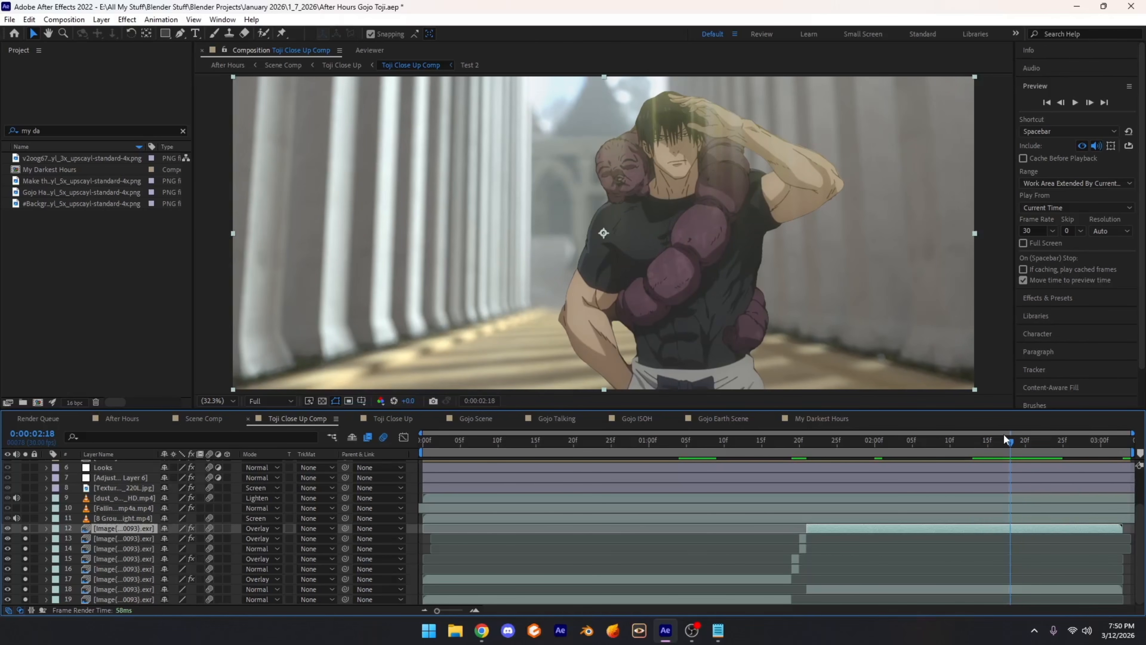
pyautogui.moveTo(1001, 429); pyautogui.dragTo(1015, 432)
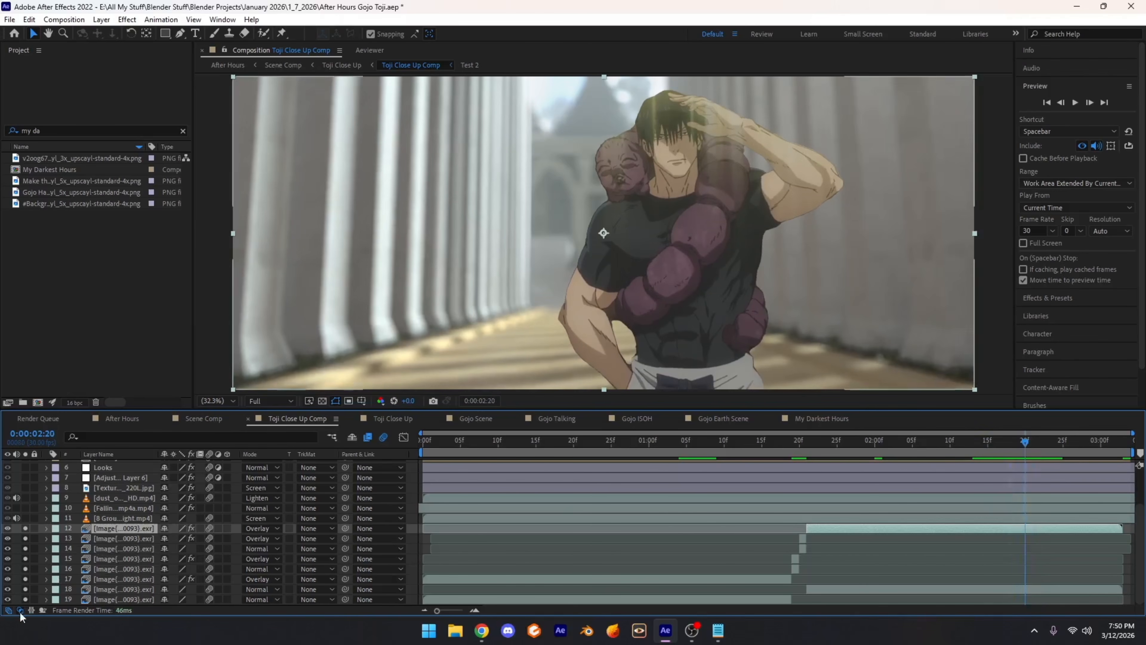
pyautogui.click(26, 528)
pyautogui.scroll(3, 170, 533)
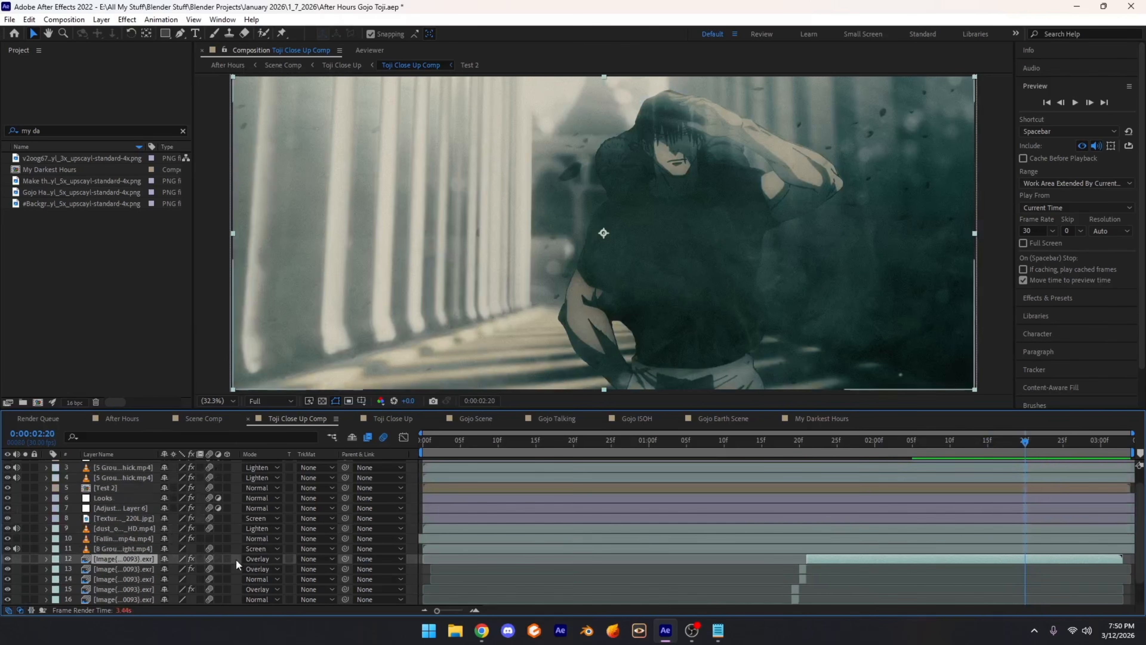
pyautogui.moveTo(23, 537); pyautogui.dragTo(25, 528)
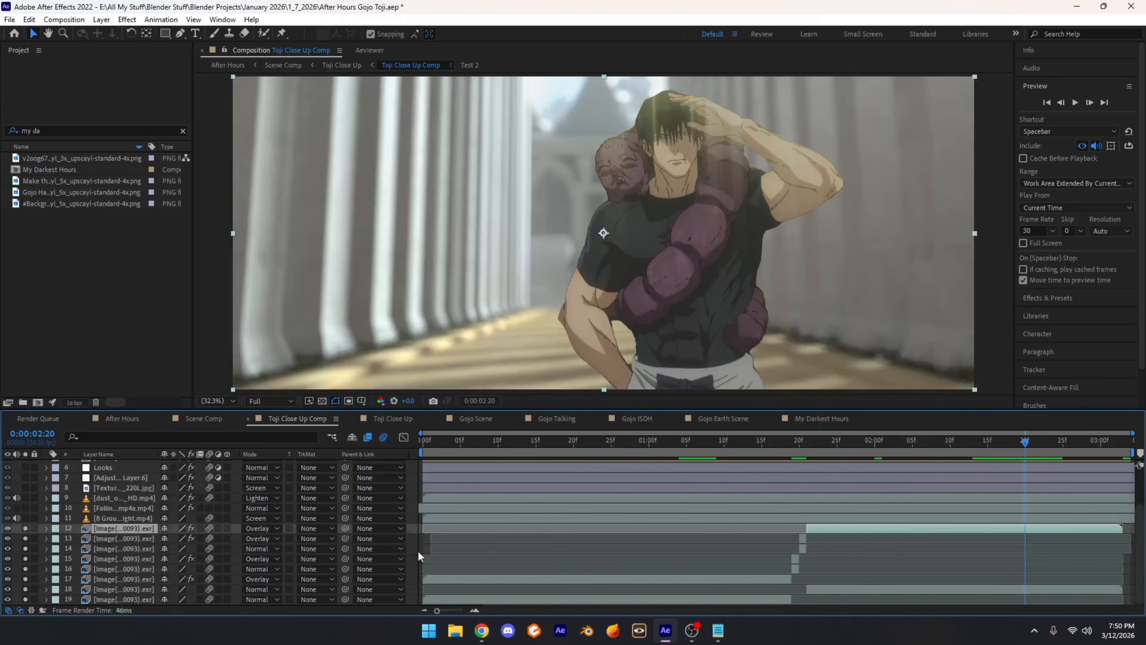
# Step: Replace the EXR solos with a solo of ground smoke layer 11, with the playhead at 0:00:01:06
pyautogui.click(105, 519)
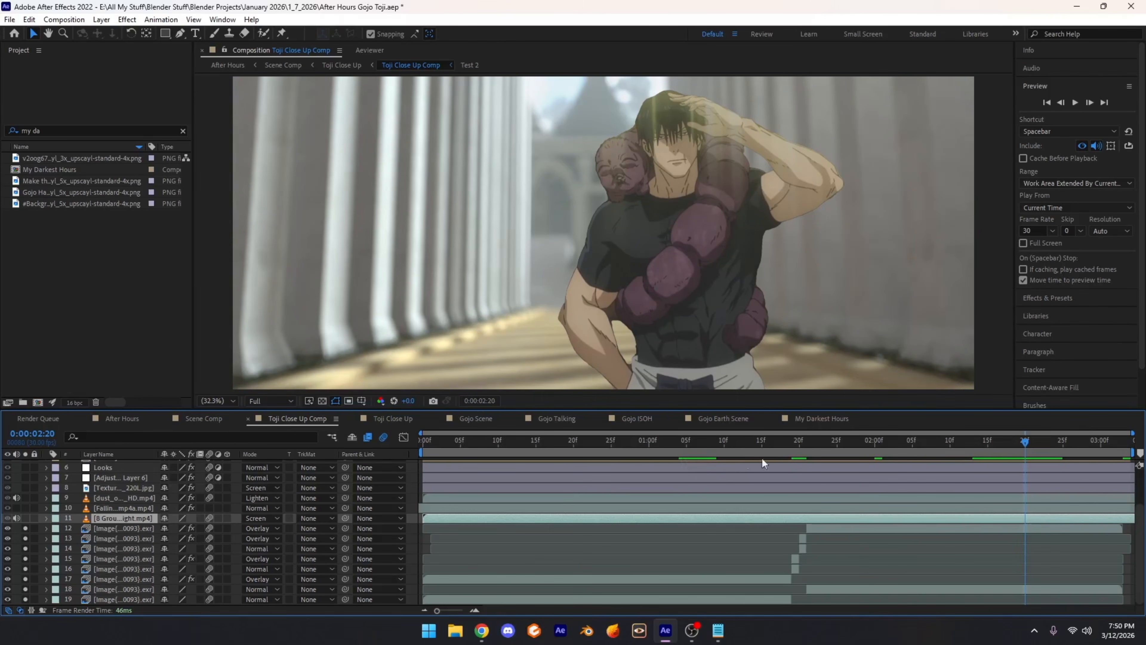
pyautogui.click(696, 446)
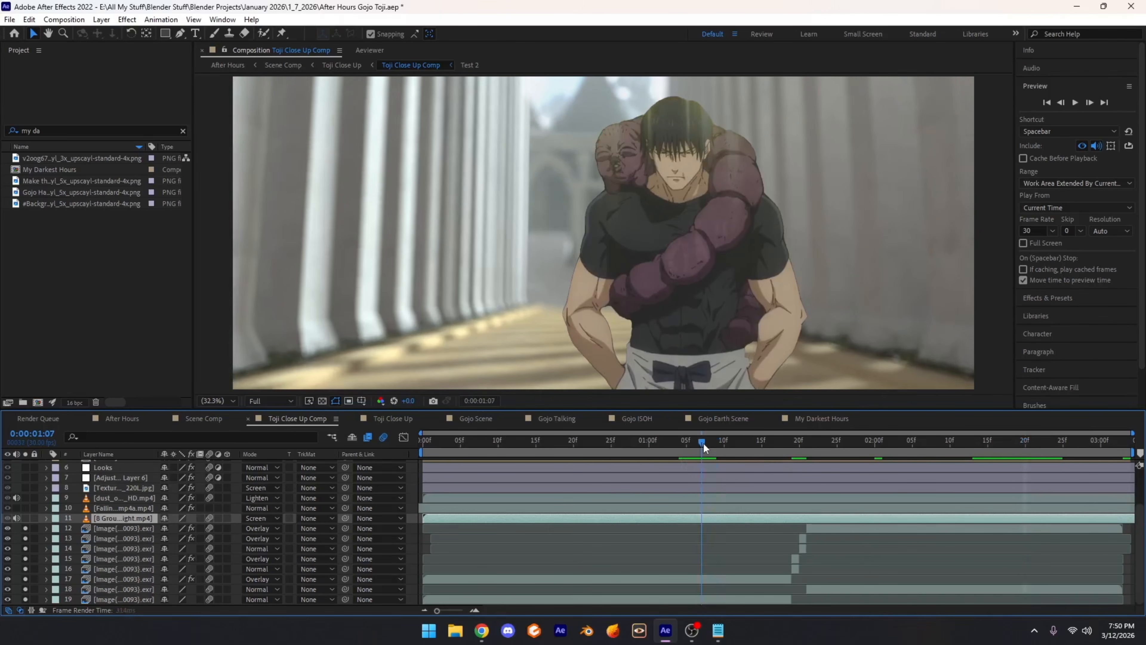
pyautogui.click(126, 509)
pyautogui.moveTo(26, 530); pyautogui.dragTo(27, 498)
pyautogui.click(122, 518)
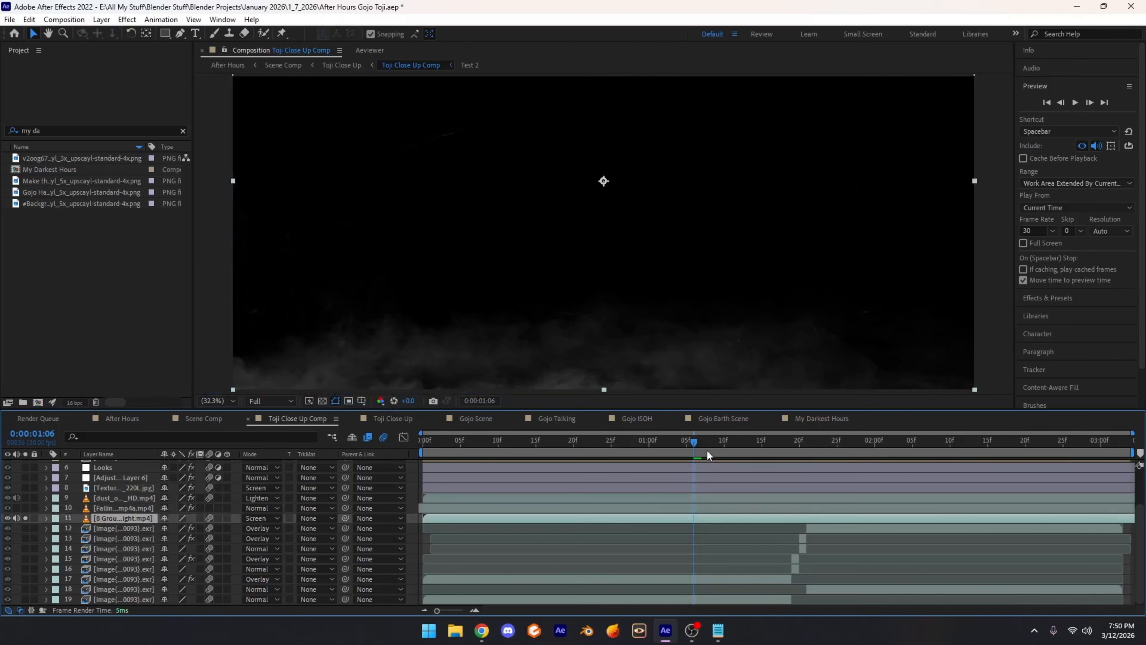
# Step: Scrub and preview the smoke footage between 0:00:00:13 and 0:00:00:28, then fit the frame to the viewer at 0:00:00:21
pyautogui.moveTo(708, 455); pyautogui.dragTo(520, 451)
pyautogui.scroll(-2, 631, 220)
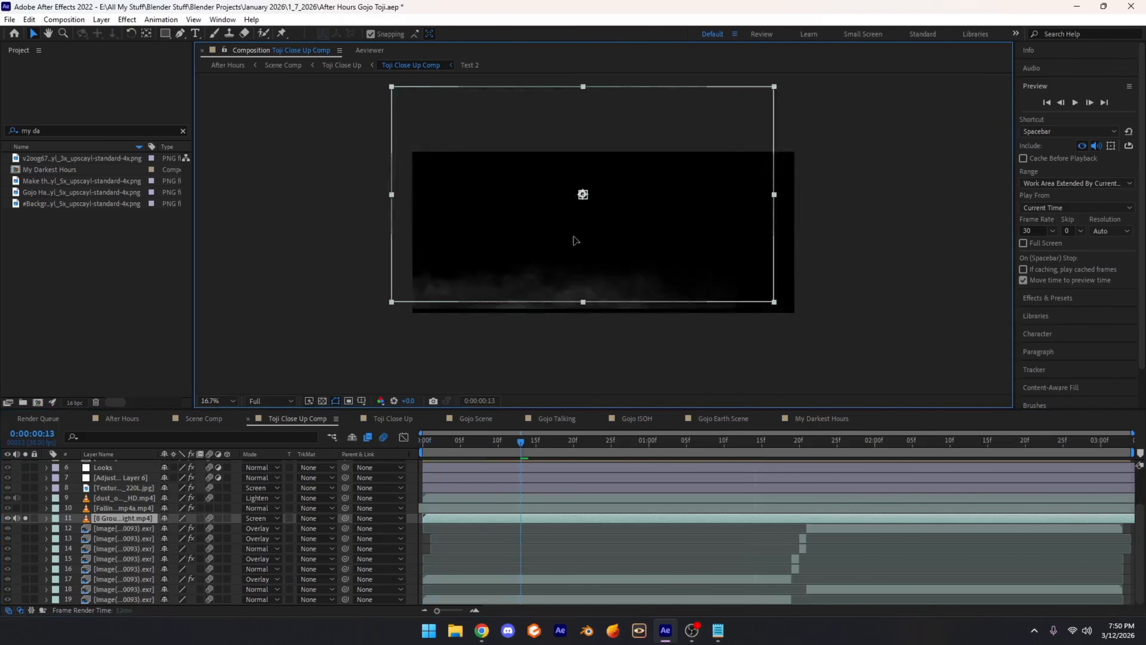
pyautogui.moveTo(526, 442); pyautogui.dragTo(636, 443)
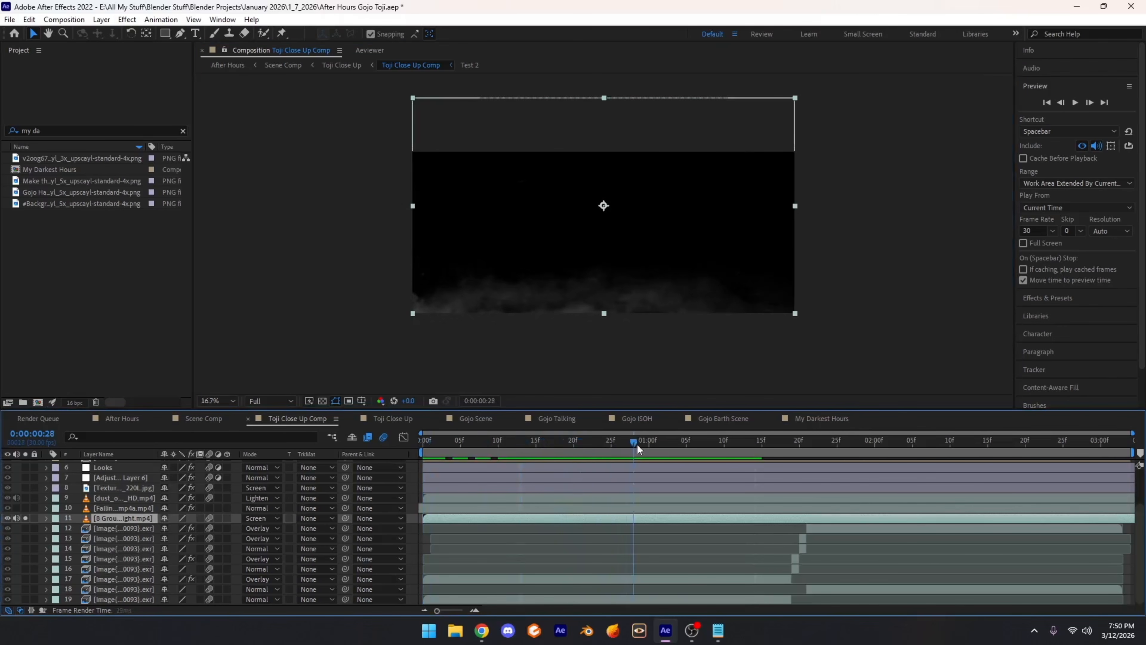
pyautogui.press('space')
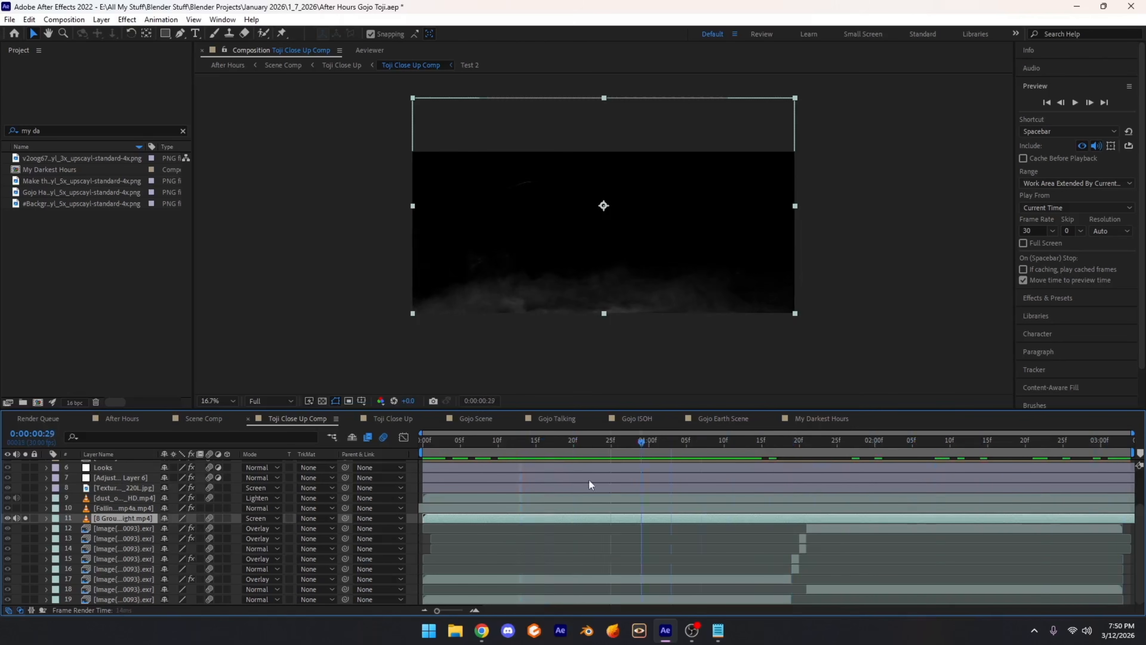
pyautogui.moveTo(506, 443); pyautogui.dragTo(580, 460)
pyautogui.click(230, 400)
pyautogui.click(234, 202)
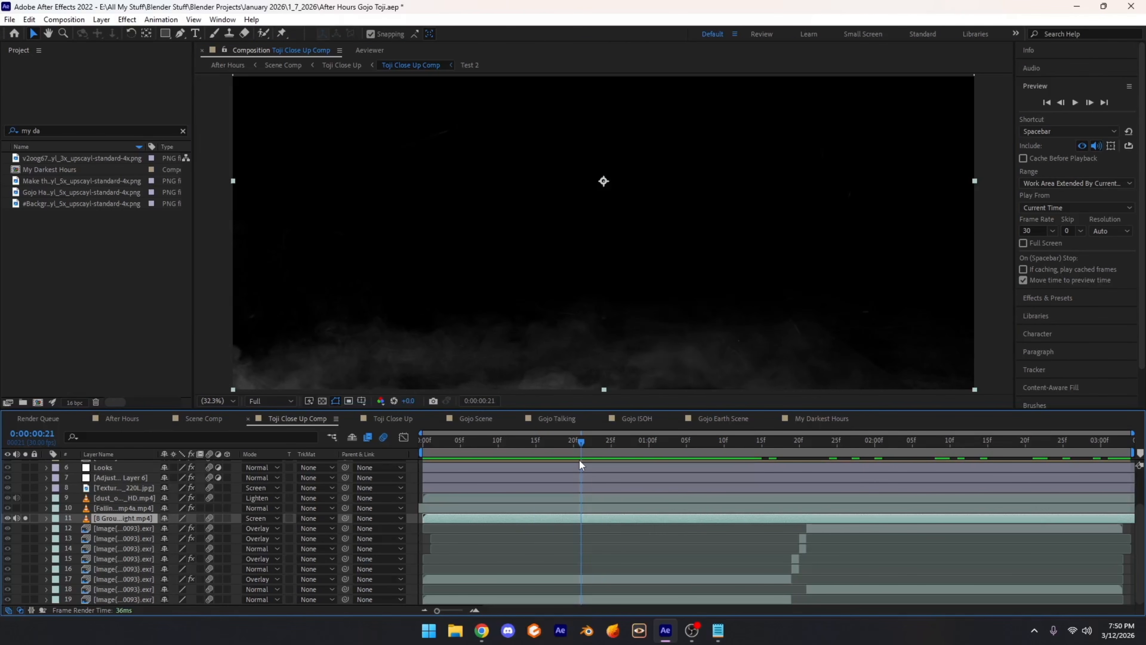
pyautogui.moveTo(581, 452); pyautogui.dragTo(561, 445)
# Step: Solo falling leaves layer 10 over the smoke, scrub forward, then view the leaves alone, ending at 0:00:01:13
pyautogui.click(25, 508)
pyautogui.click(199, 505)
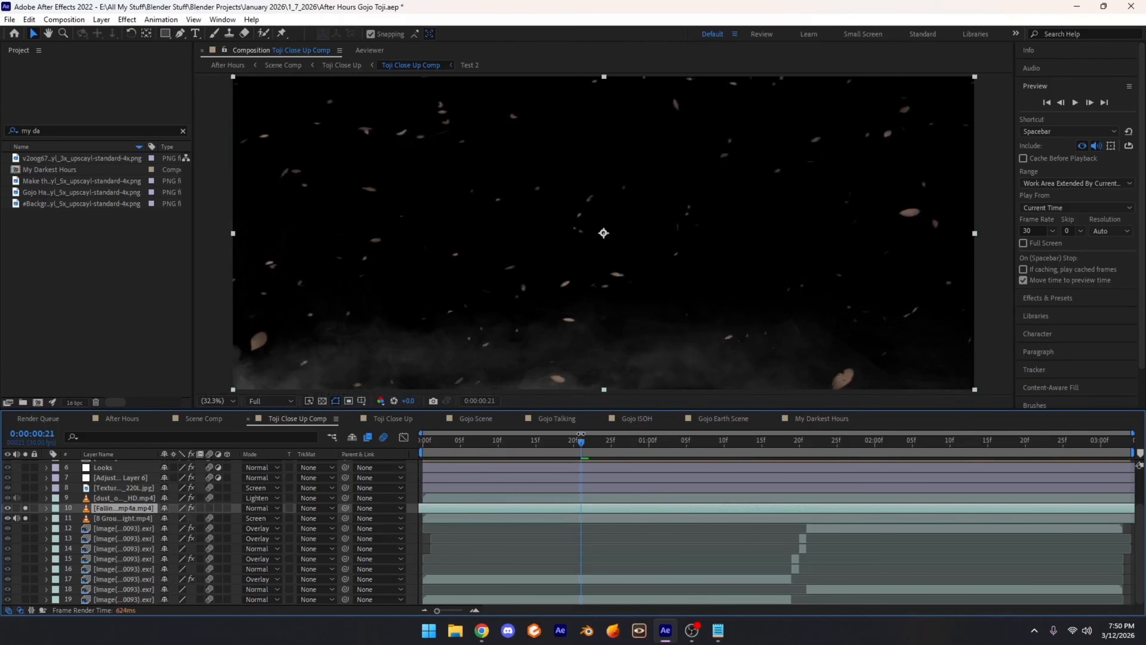
pyautogui.moveTo(581, 440); pyautogui.dragTo(755, 443)
pyautogui.click(26, 518)
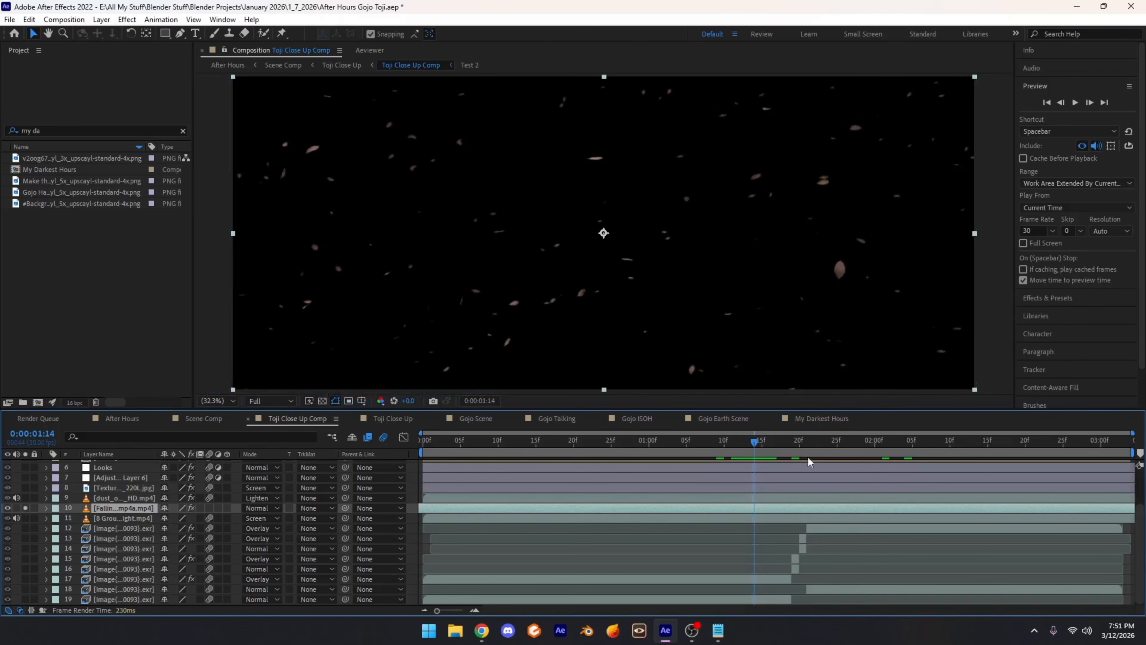
pyautogui.press('pageup')
# Step: Clear the falling leaves solo and solo EXR layers 17 and 19 together
pyautogui.click(120, 548)
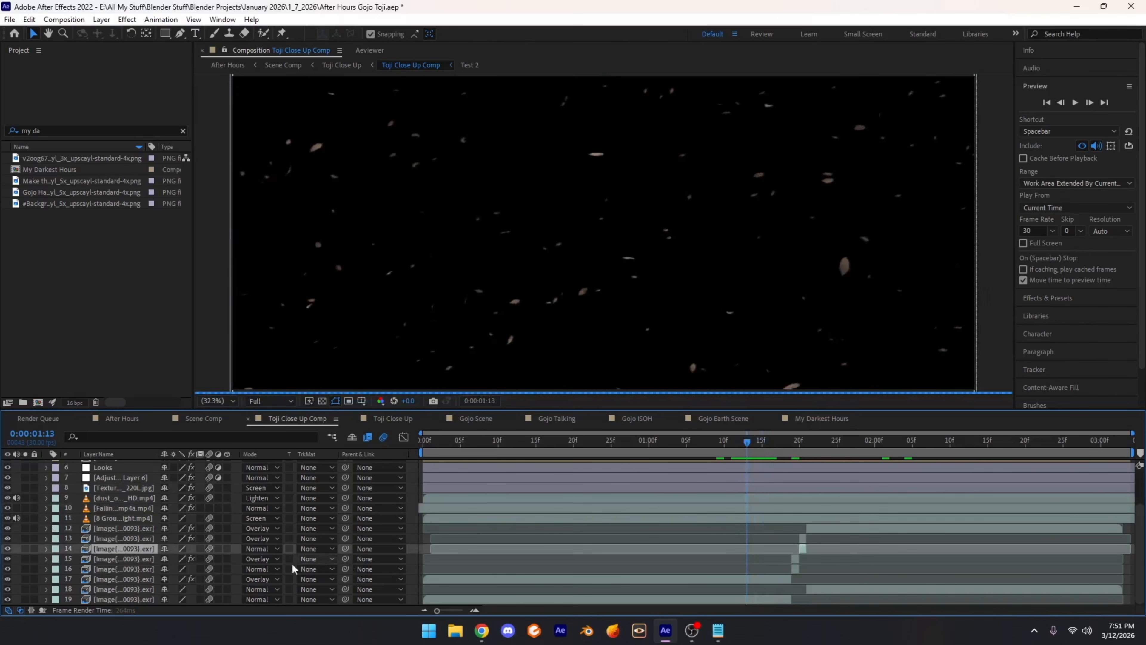
pyautogui.click(110, 590)
pyautogui.click(84, 580)
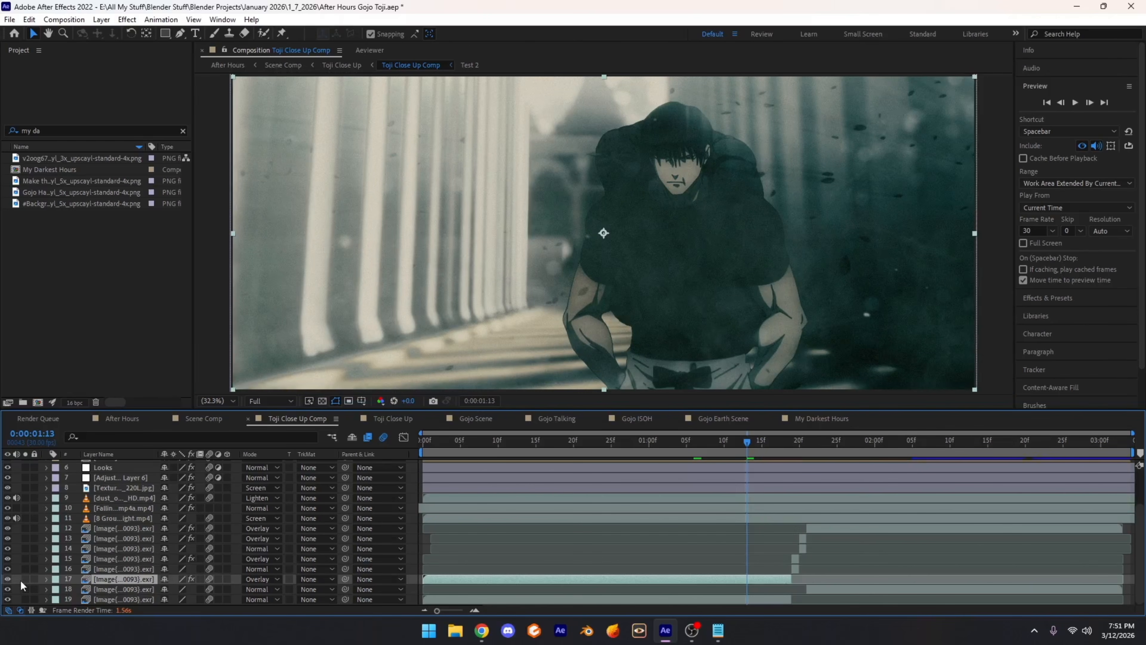
pyautogui.click(26, 580)
pyautogui.click(25, 599)
pyautogui.click(103, 601)
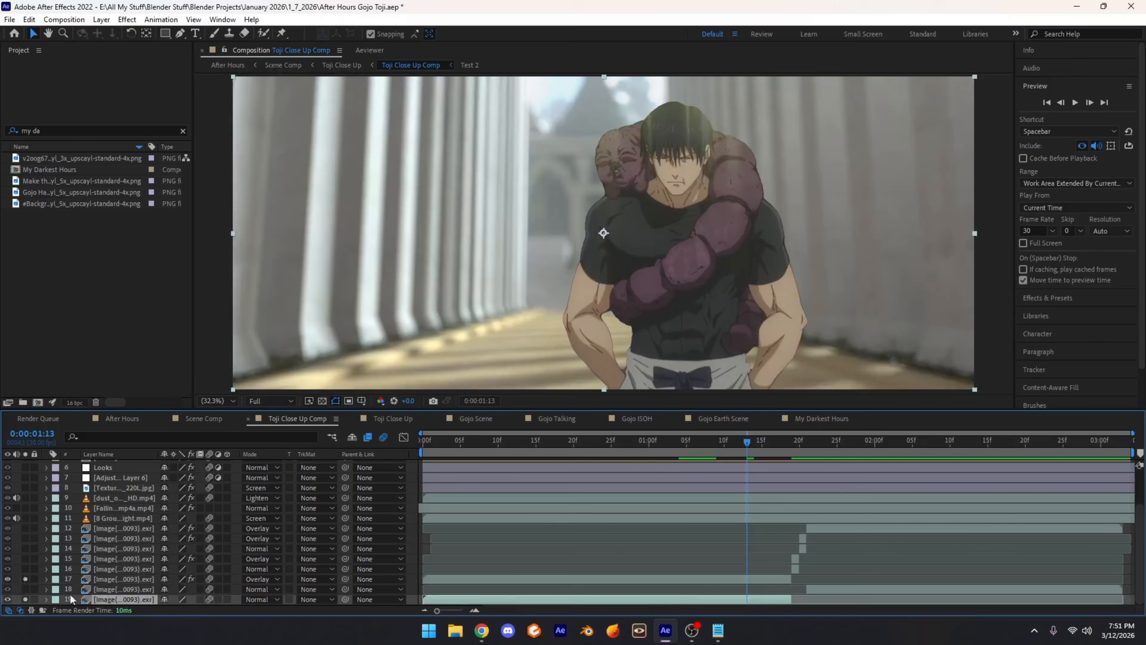
# Step: Open the effect controls of Overlay EXR layer 17 and select its Extract effect
pyautogui.rightClick(119, 580)
pyautogui.moveTo(189, 442)
pyautogui.click(307, 440)
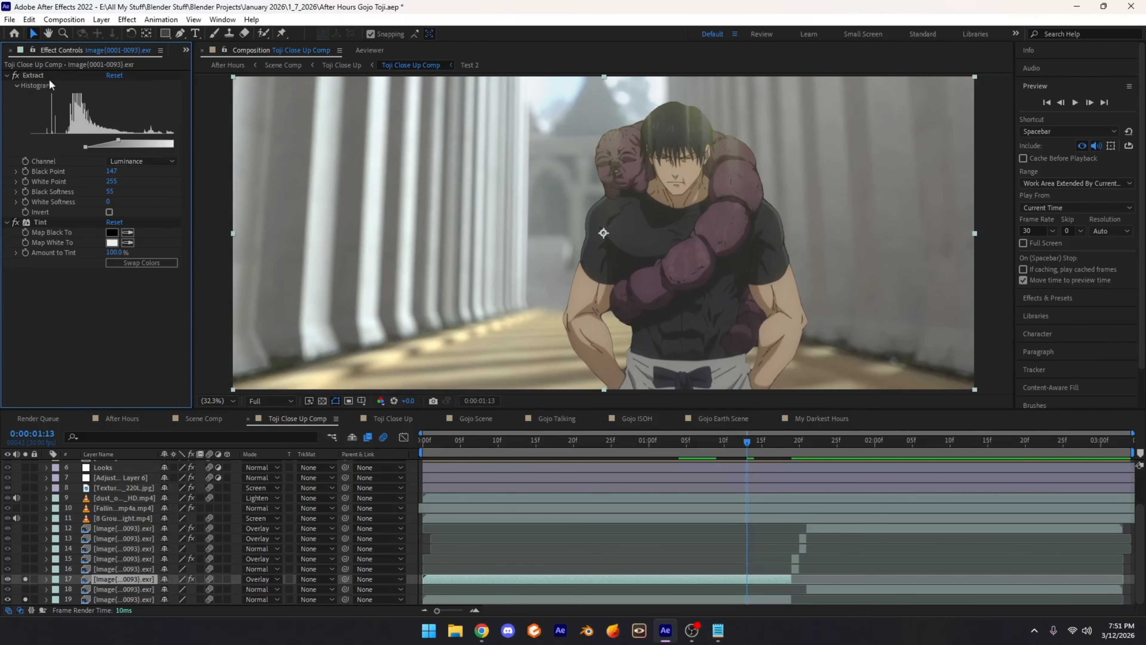
pyautogui.click(33, 75)
# Step: Isolate layer 17 over the transparency grid and switch its Extract effect off and on to compare
pyautogui.click(25, 599)
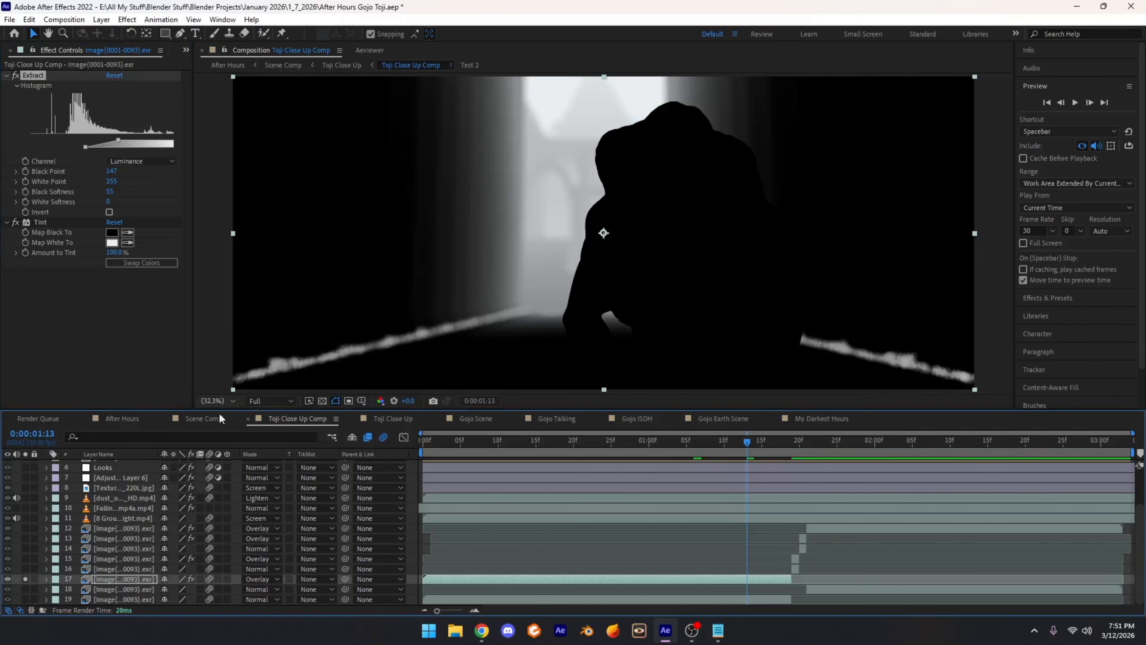
pyautogui.click(322, 400)
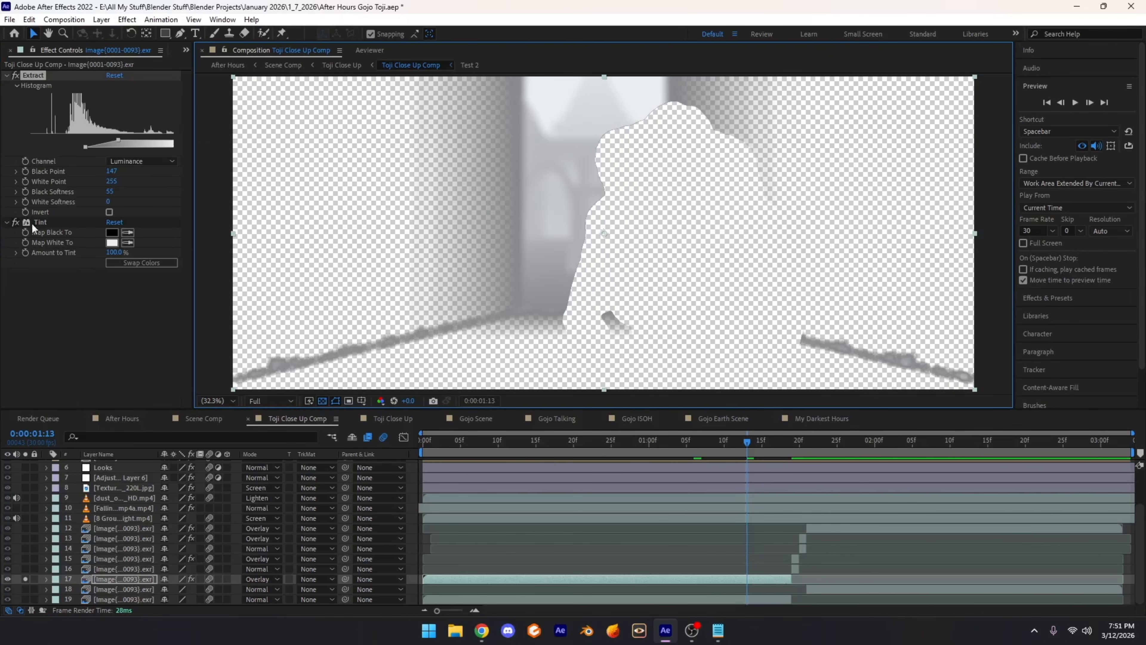
pyautogui.click(16, 76)
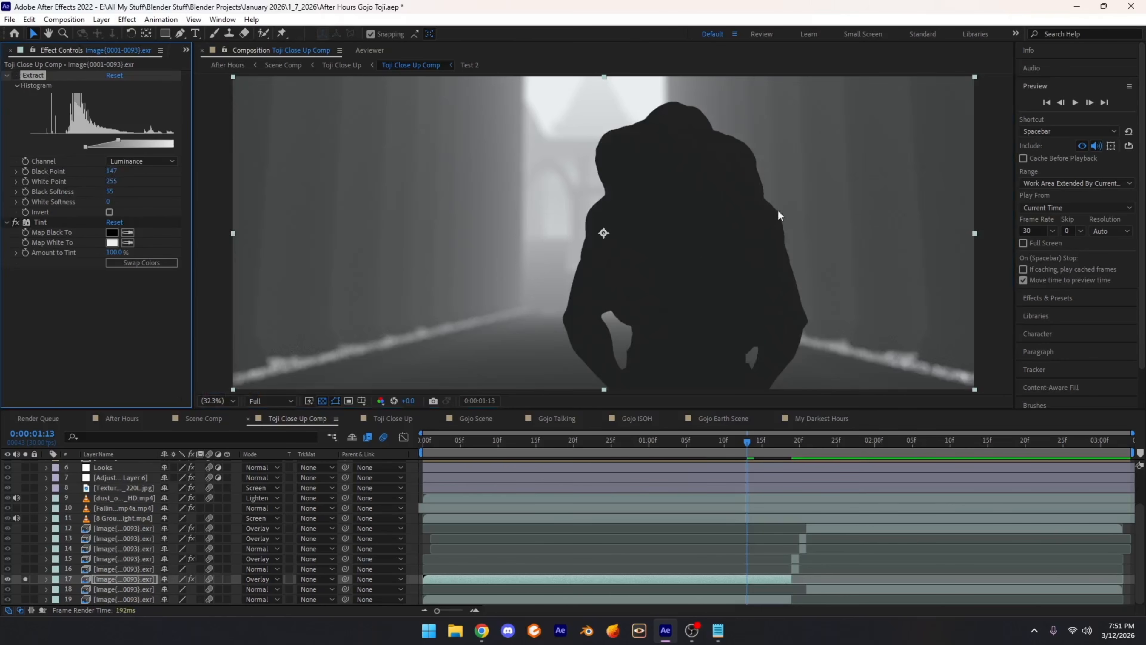
pyautogui.click(17, 76)
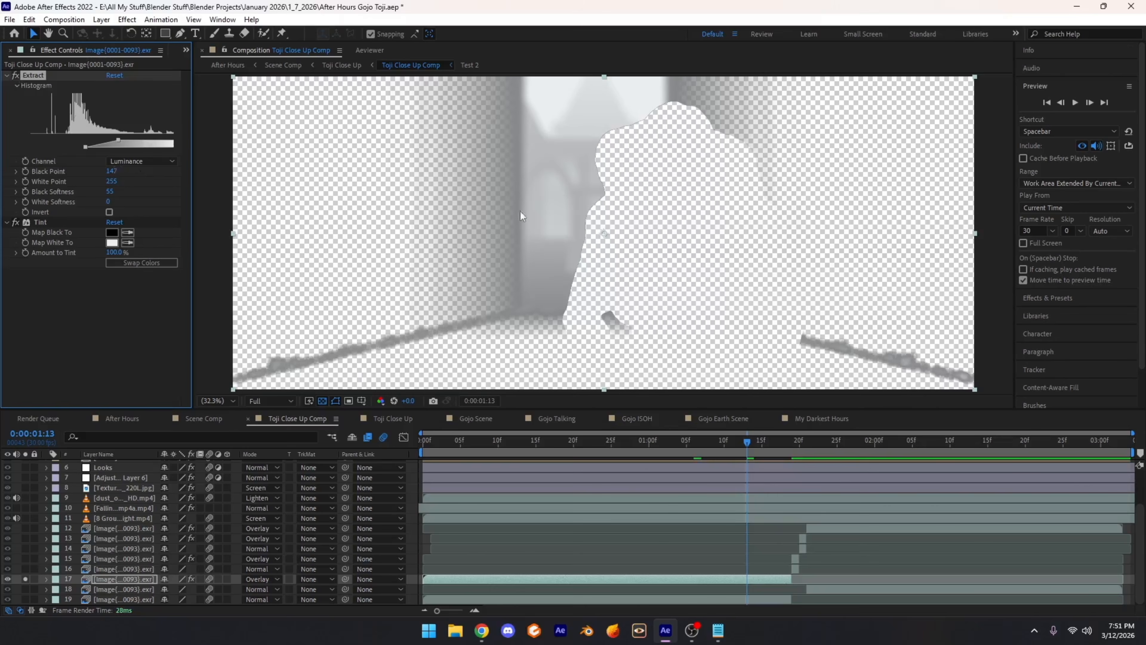
# Step: Examine layer 17's Tint effect and blending mode choices, then clear its solo to view the full comp at 0:00:01:13
pyautogui.click(36, 226)
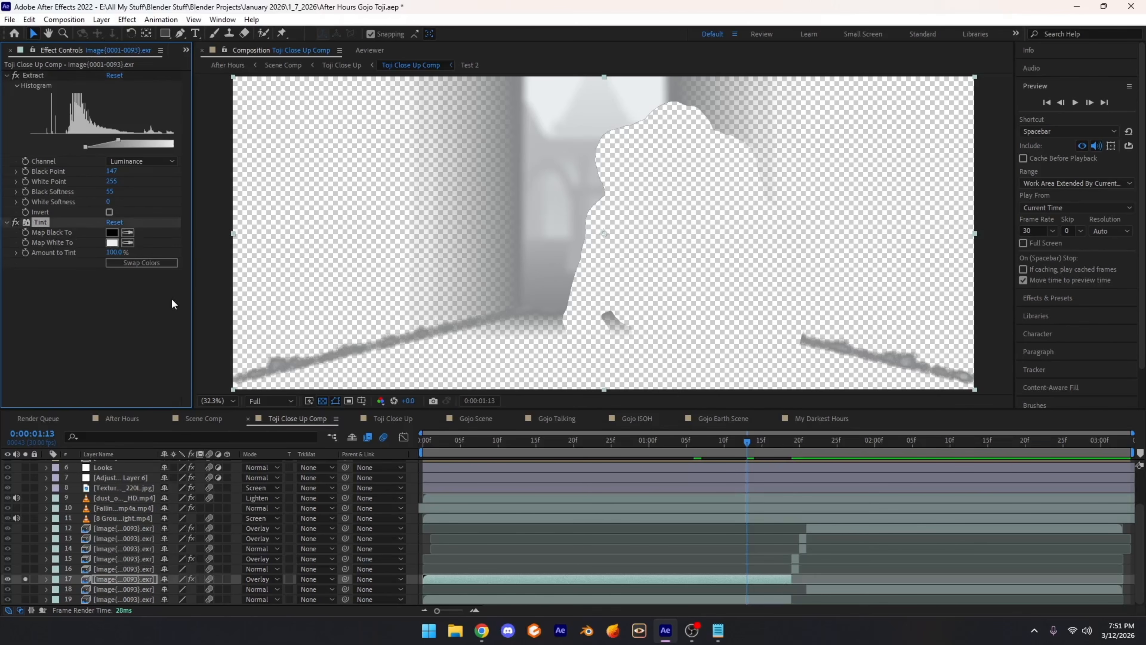
pyautogui.click(259, 580)
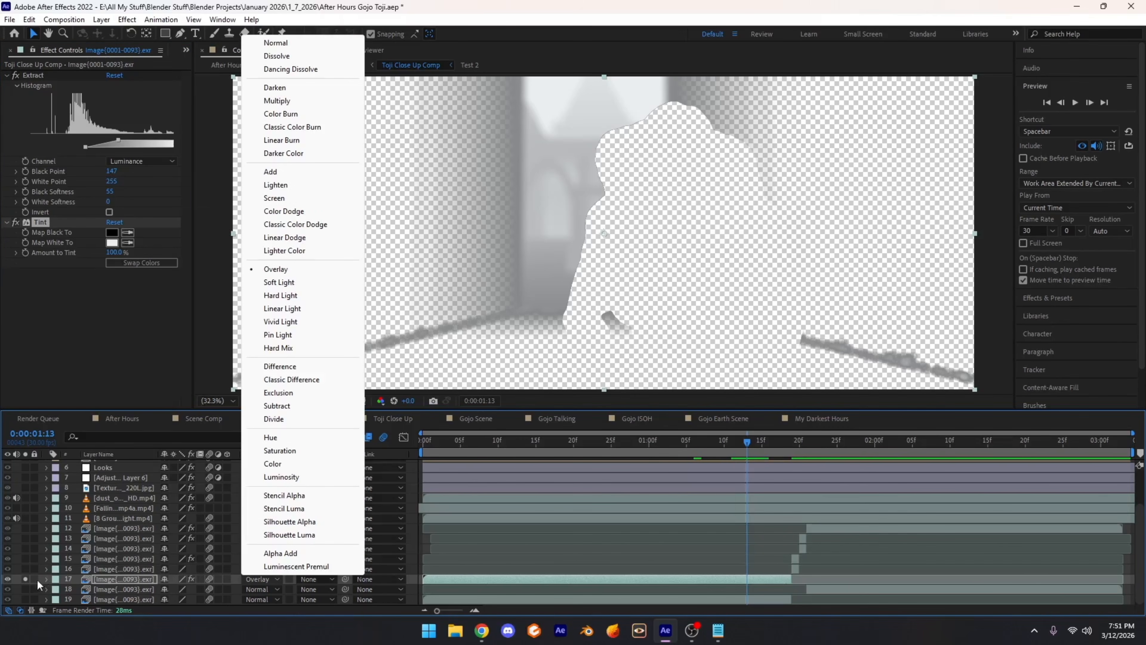
pyautogui.click(26, 581)
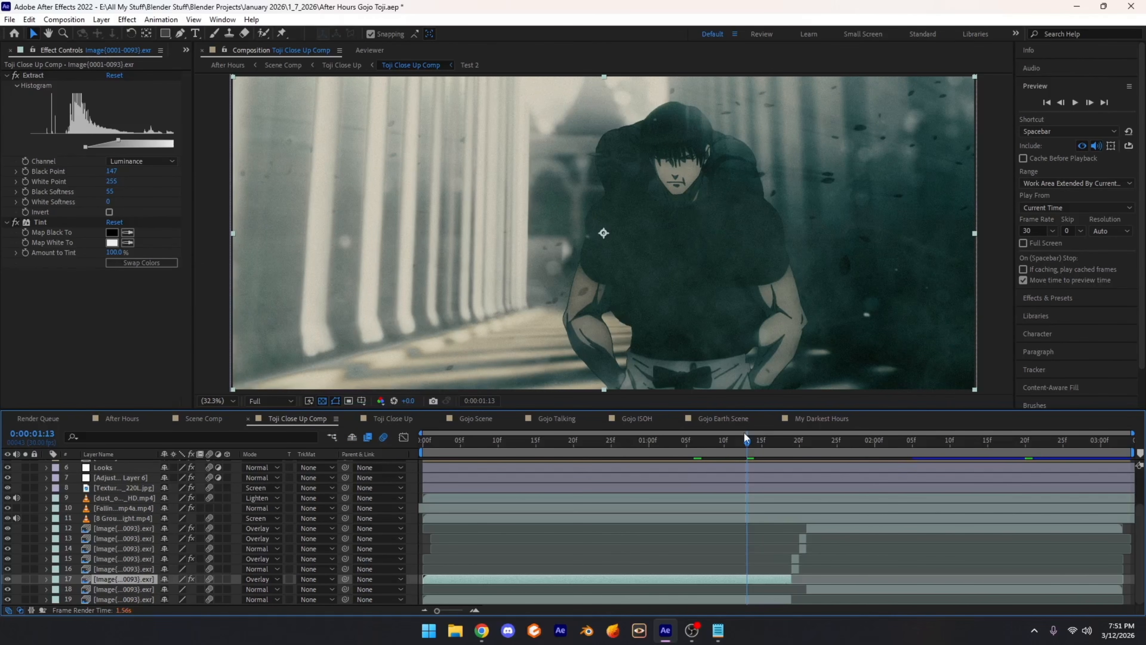
pyautogui.moveTo(744, 433)
pyautogui.mouseDown()
pyautogui.moveTo(735, 449)
pyautogui.moveTo(745, 449)
pyautogui.mouseUp()
# Step: Review the effects on leaves layer 10 and dust overlay layer 9, then solo the dust layer and scrub to 0:00:01:17
pyautogui.click(92, 599)
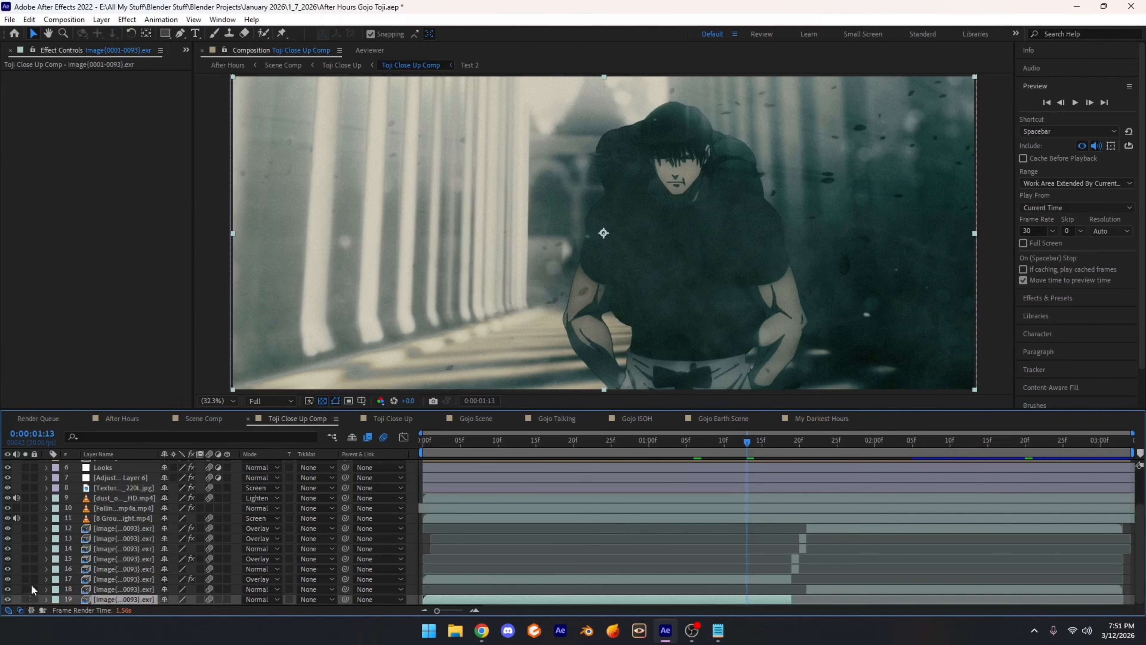
pyautogui.click(155, 508)
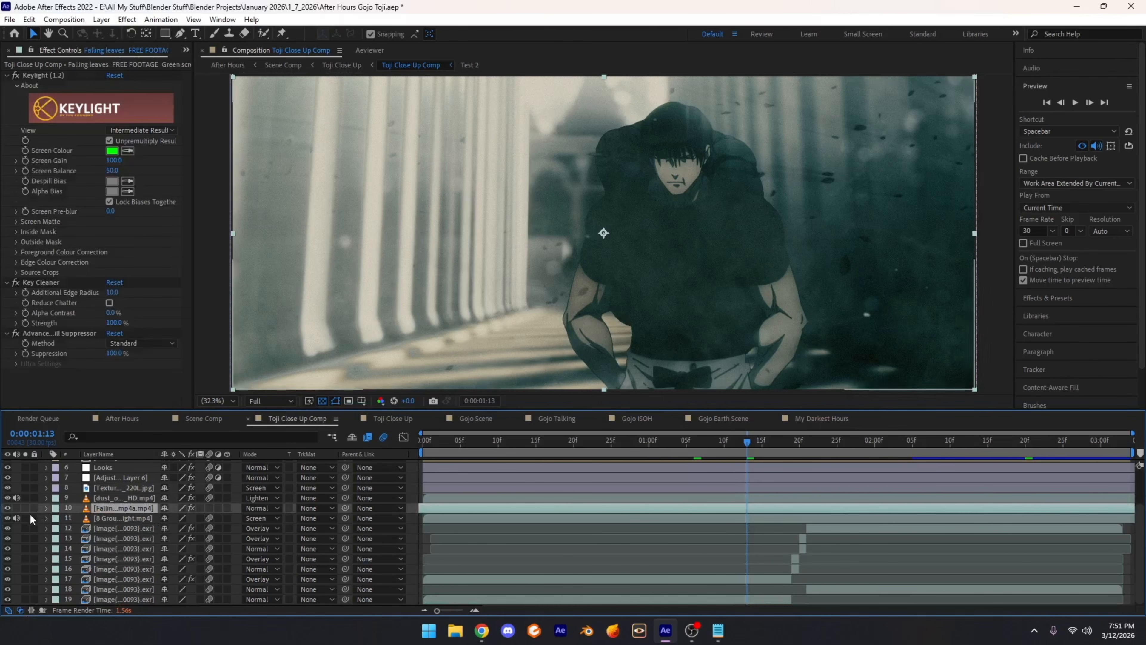
pyautogui.click(90, 518)
pyautogui.click(103, 491)
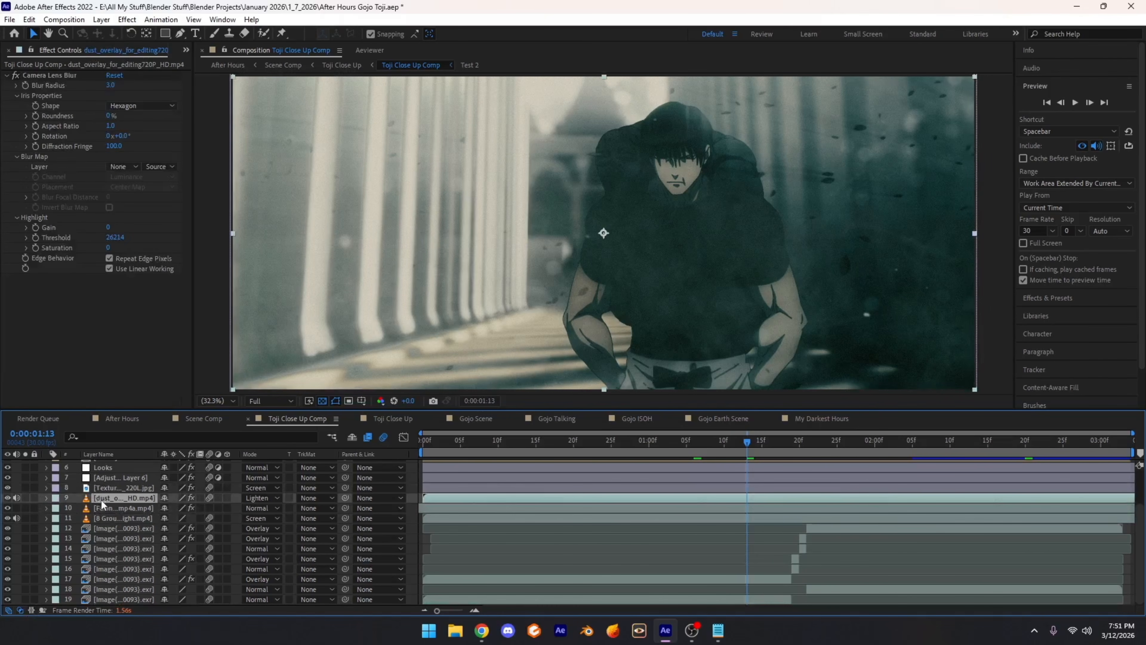
pyautogui.click(26, 497)
pyautogui.moveTo(767, 442)
pyautogui.mouseDown()
pyautogui.moveTo(852, 442)
pyautogui.moveTo(775, 441)
pyautogui.mouseUp()
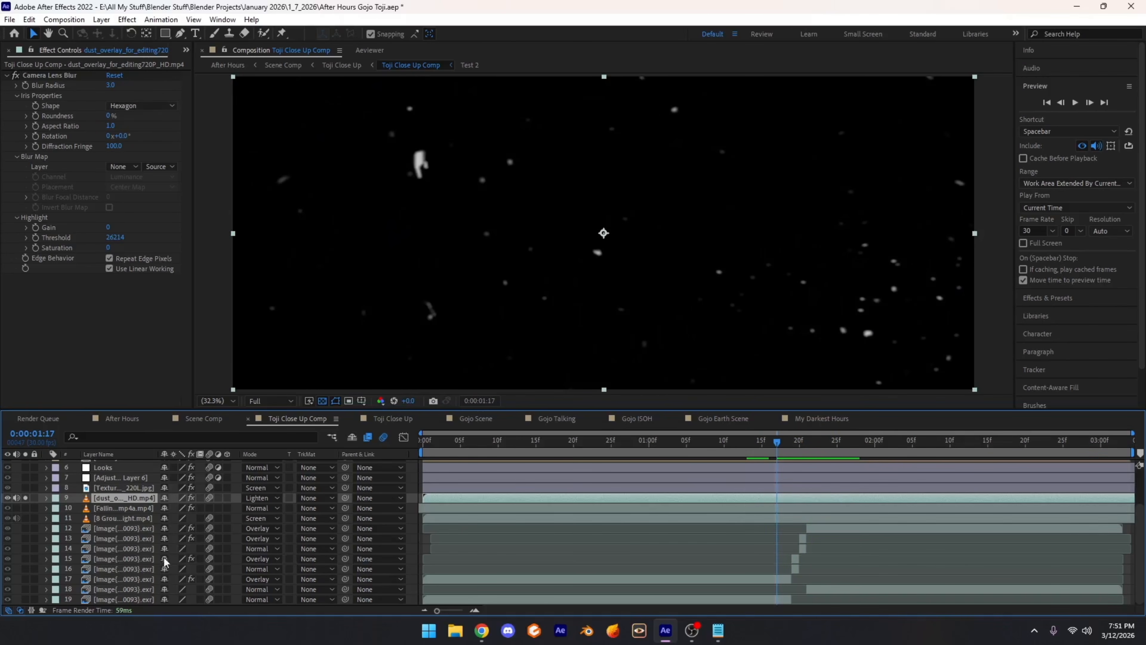
# Step: Review the effects on leaves layer 10 and ground fog layer 11, then solo layers 9 to 11 together at 0:00:01:18
pyautogui.click(128, 518)
pyautogui.click(114, 507)
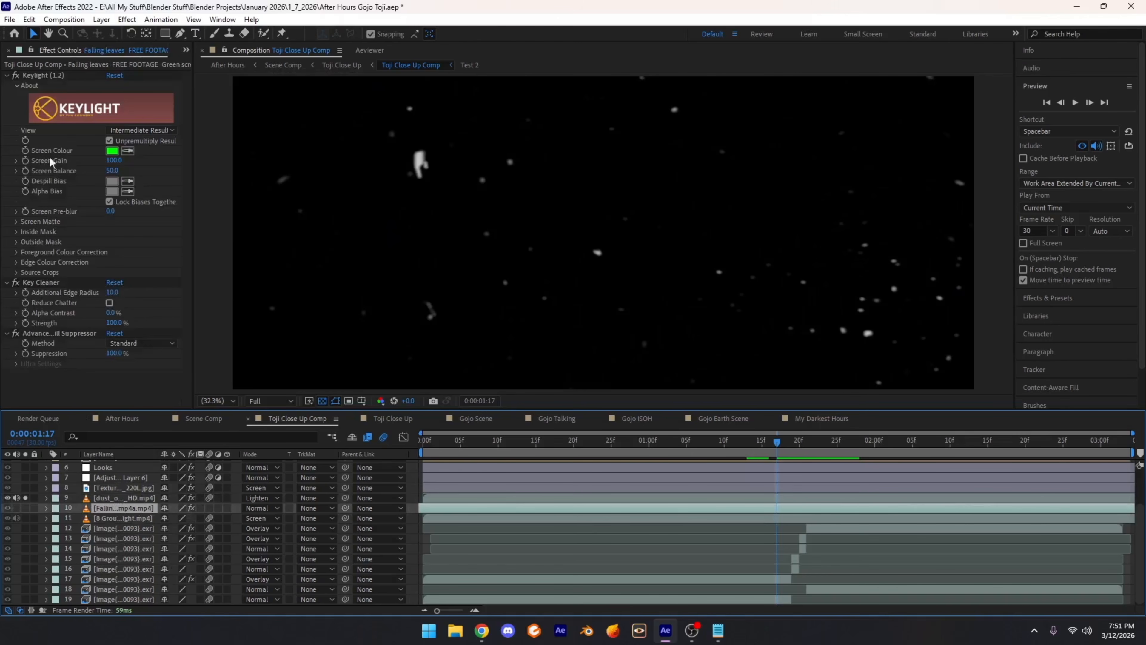
pyautogui.click(107, 521)
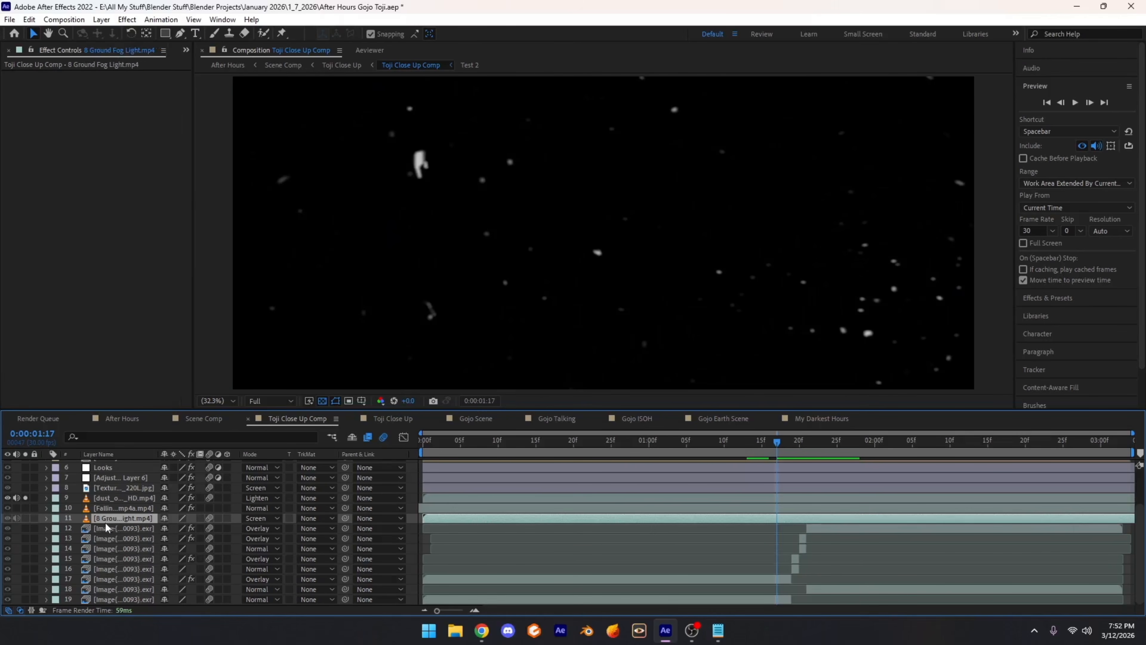
pyautogui.click(25, 498)
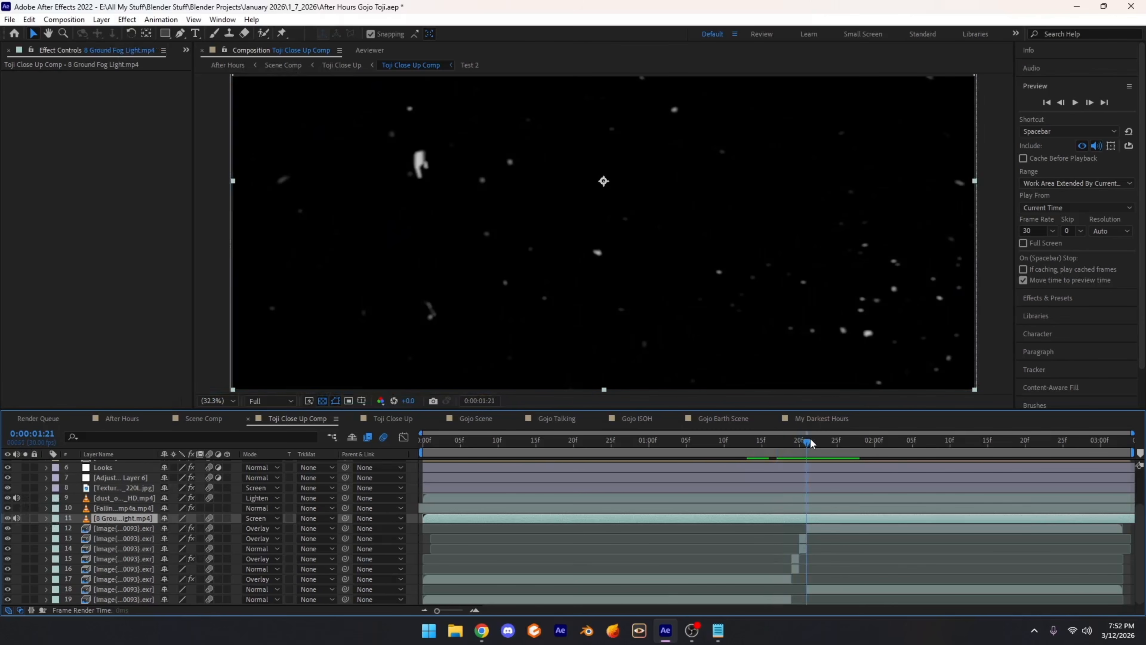
pyautogui.click(786, 445)
pyautogui.moveTo(25, 518); pyautogui.dragTo(26, 498)
pyautogui.click(99, 499)
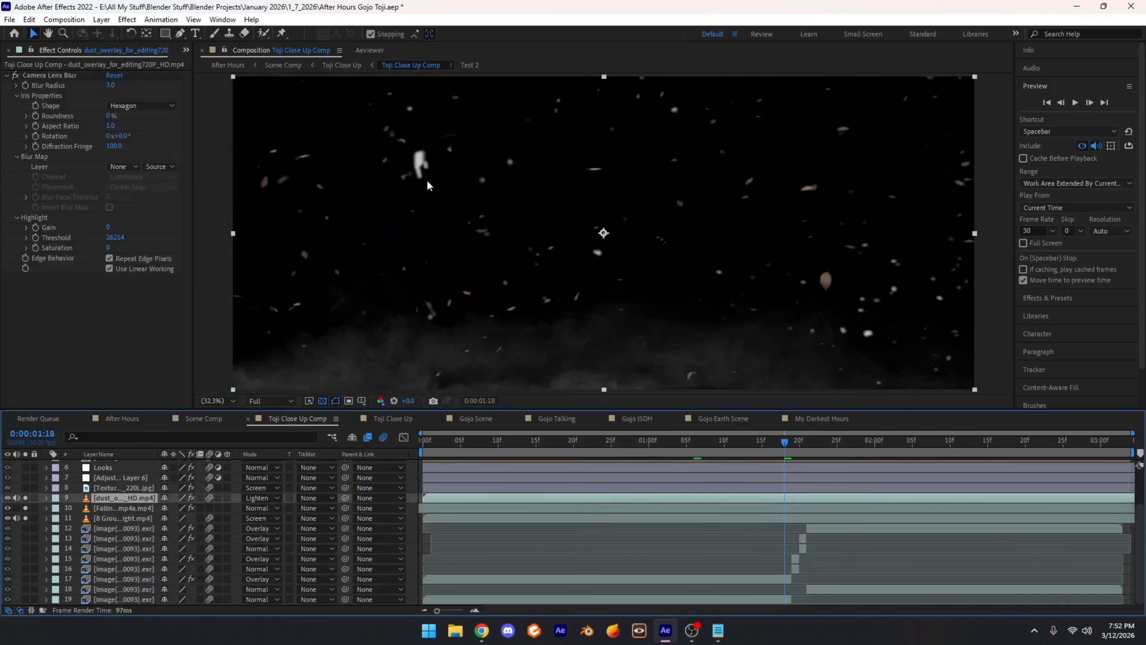
# Step: Isolate dust overlay layer 9, inspect its particles up close, then fit the comp in the viewer and preview playback
pyautogui.moveTo(26, 518); pyautogui.dragTo(26, 508)
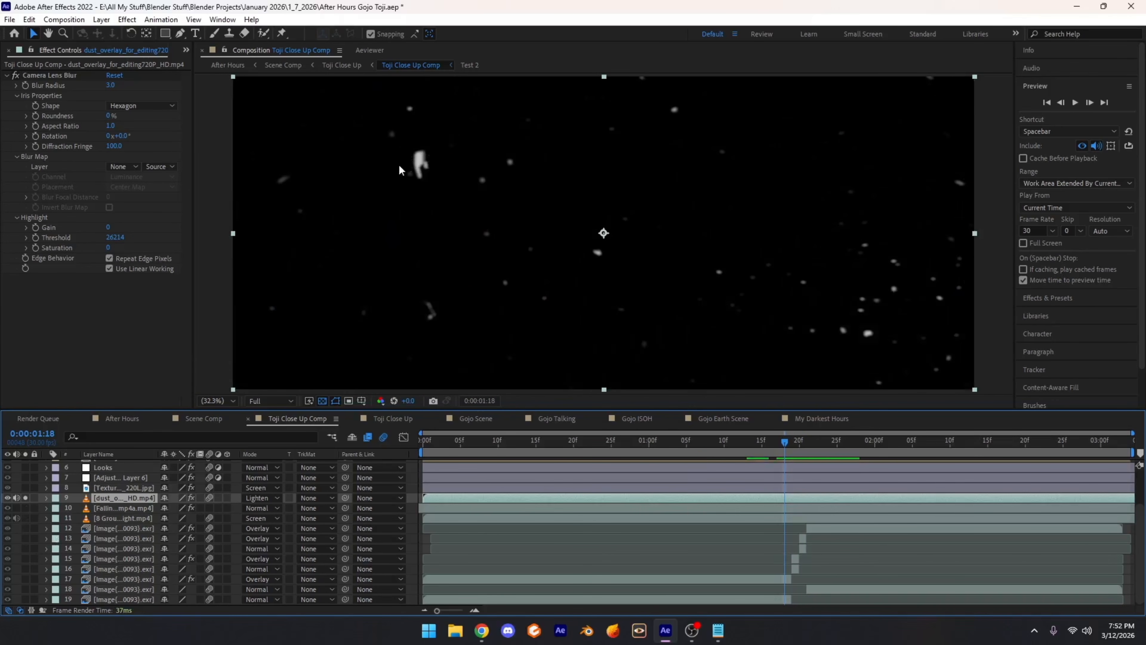
pyautogui.scroll(8, 407, 175)
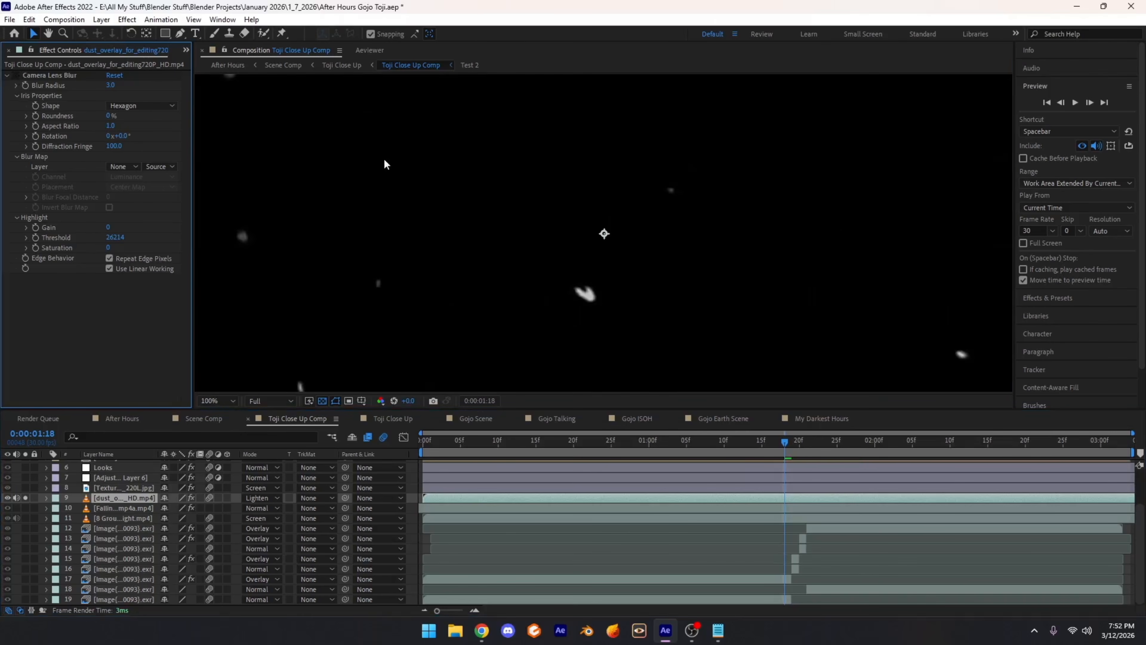
pyautogui.scroll(-7, 501, 205)
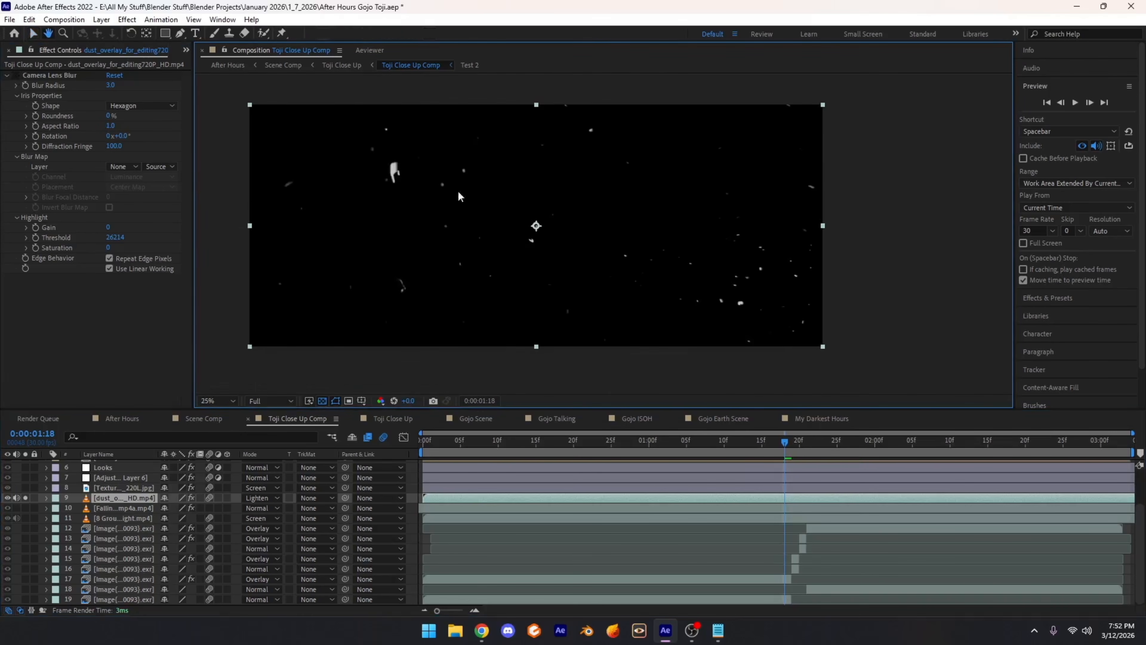
pyautogui.click(217, 401)
pyautogui.click(232, 202)
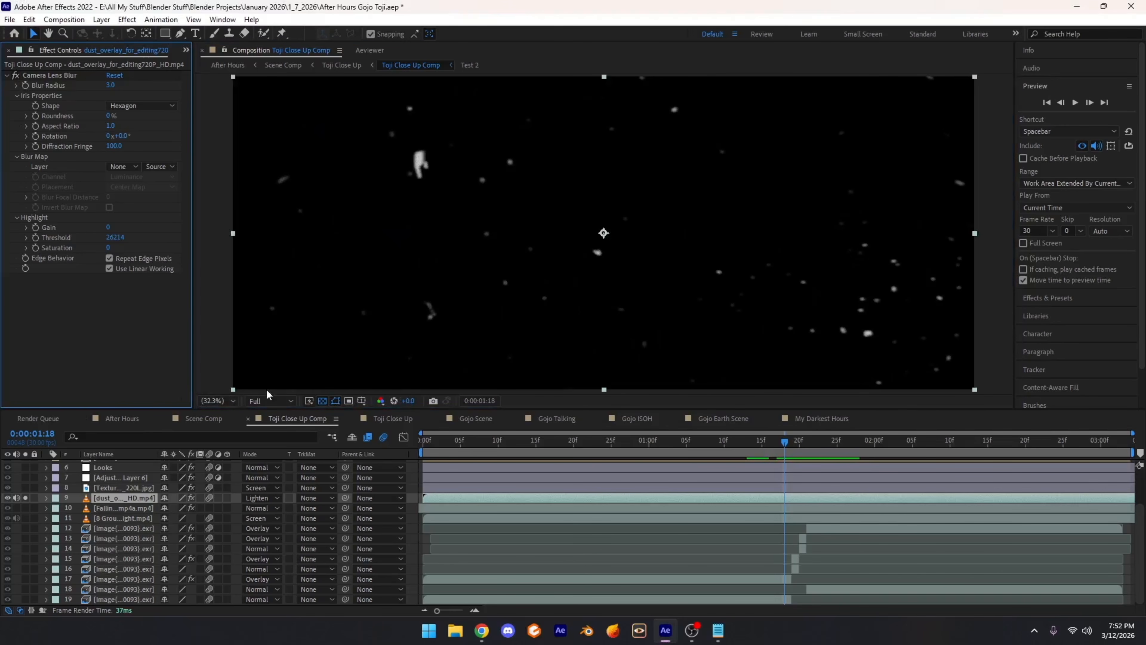
pyautogui.press('space')
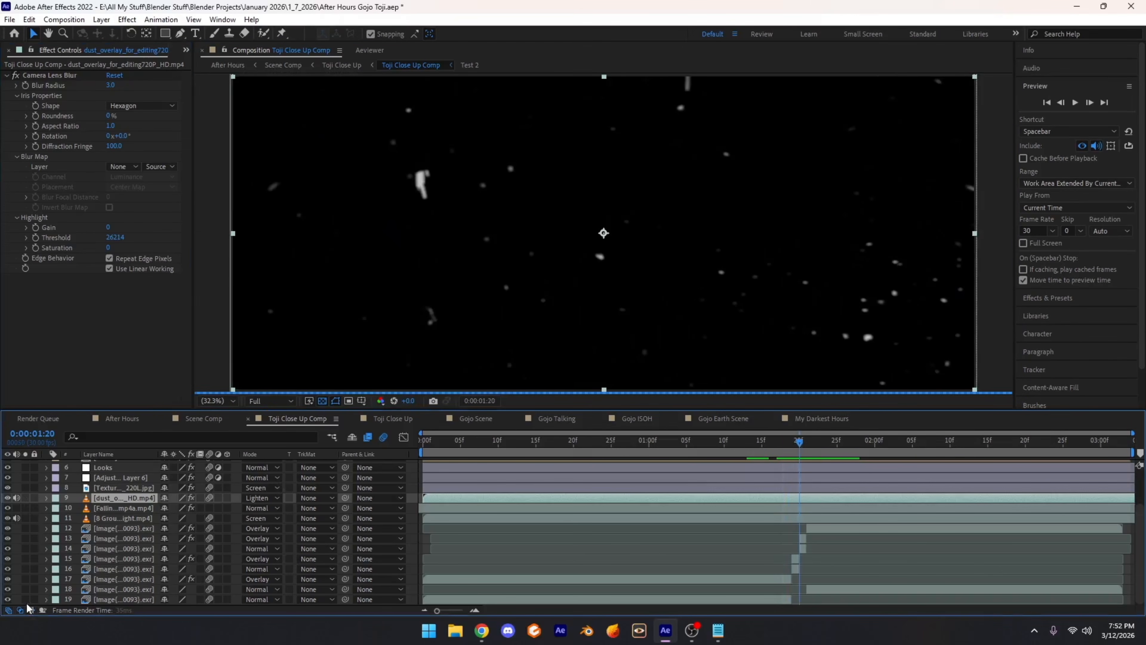
# Step: Solo layer 9 and all layers below it, then scrub the comp from the first frame to 0:00:01:20
pyautogui.moveTo(26, 600); pyautogui.dragTo(26, 508)
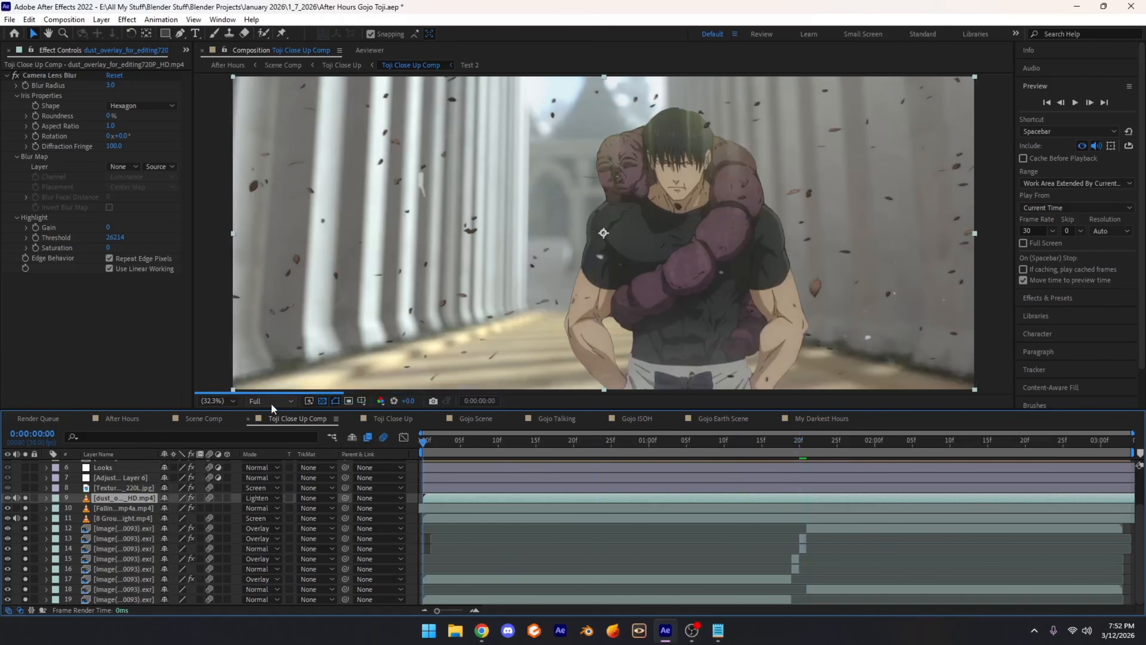
pyautogui.press('Home')
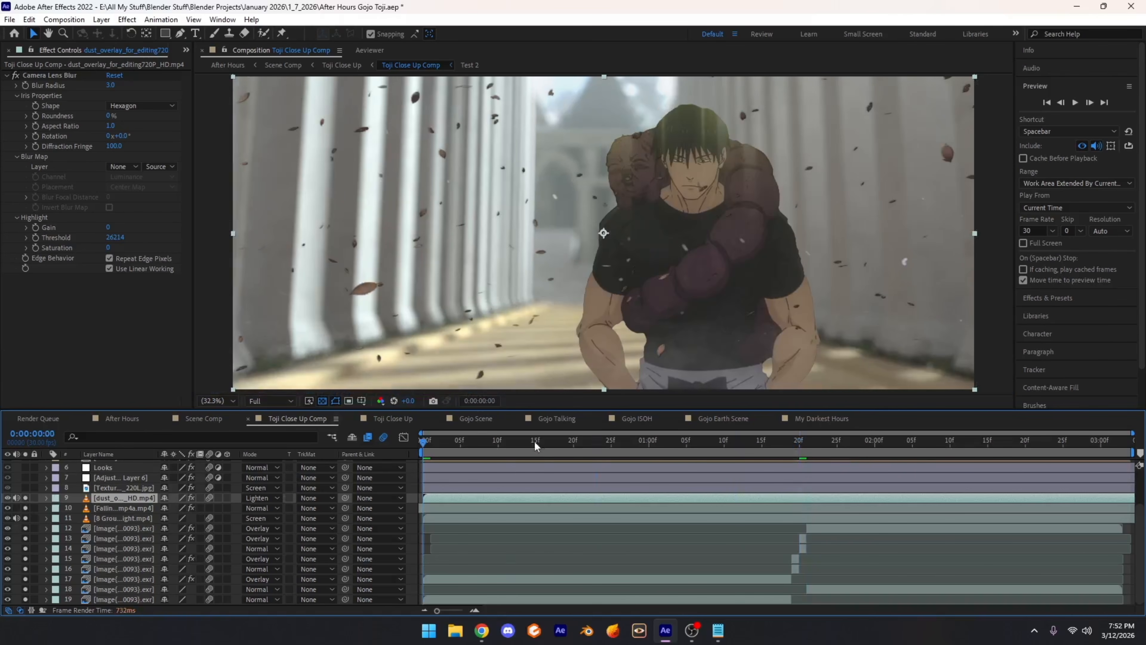
pyautogui.click(684, 445)
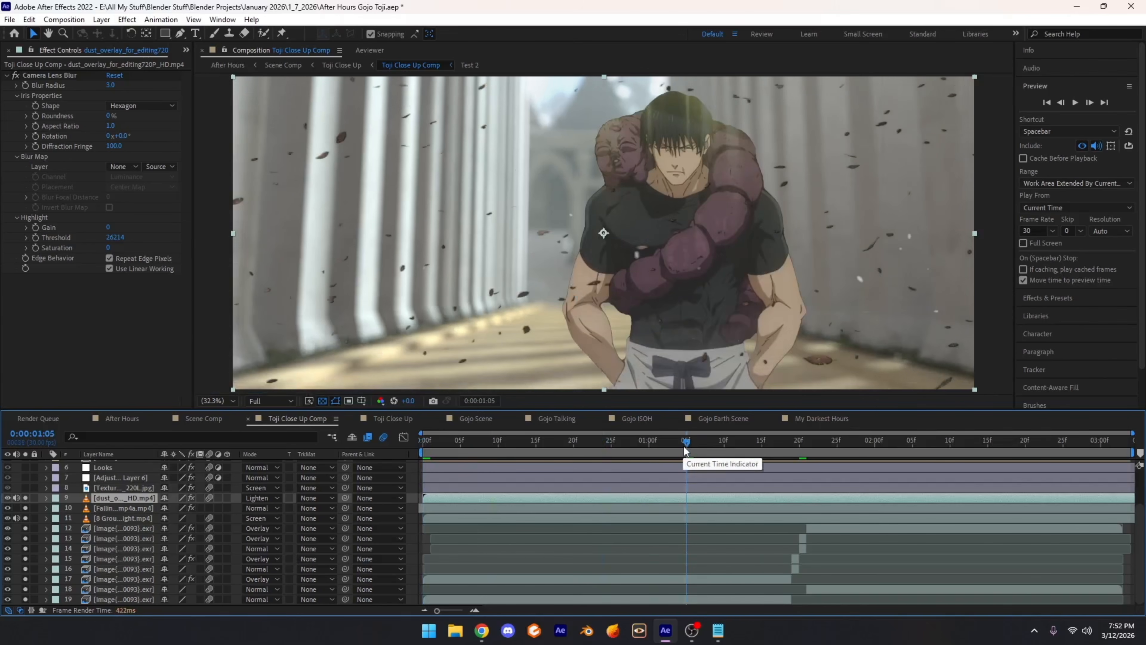
pyautogui.click(744, 449)
pyautogui.moveTo(744, 450); pyautogui.dragTo(799, 443)
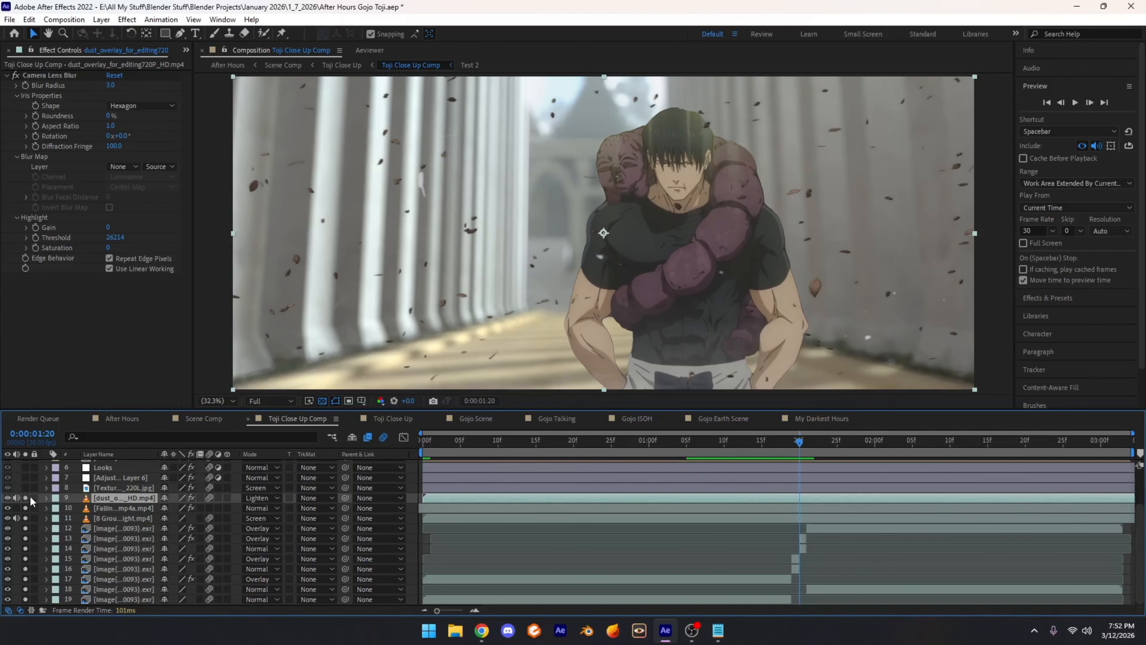
# Step: Solo only the Texturelabs_LensFX_220L.jpg texture on layer 8 and inspect its full extent and its fit in the comp
pyautogui.keyDown('alt'); pyautogui.click(26, 488); pyautogui.keyUp('alt')
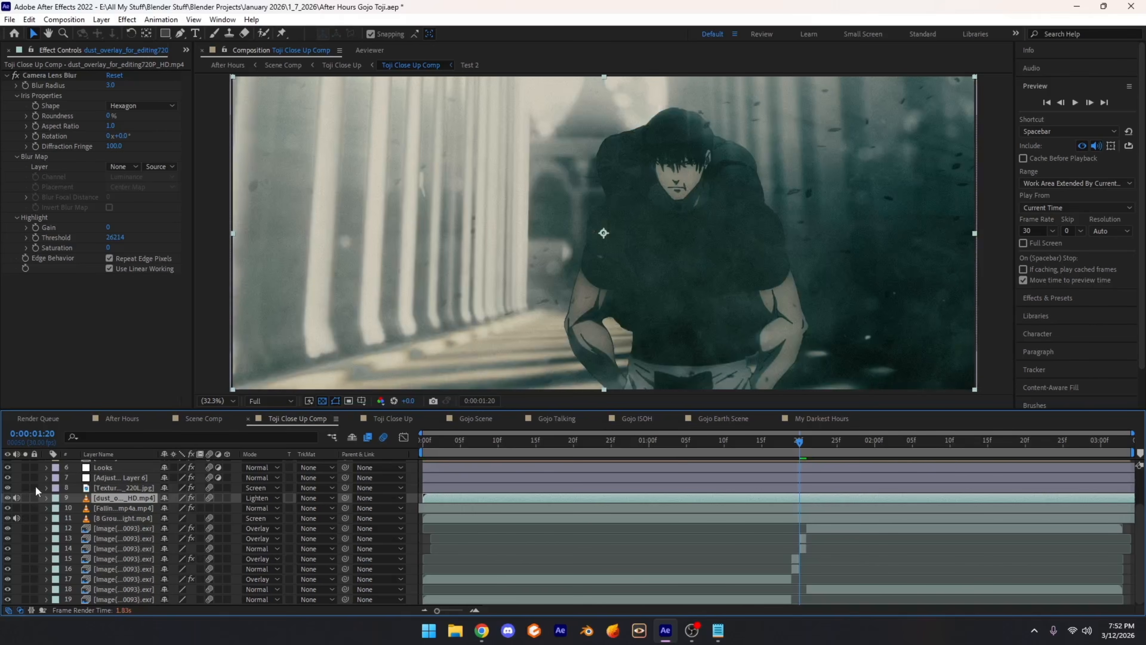
pyautogui.click(106, 489)
pyautogui.scroll(-2, 561, 277)
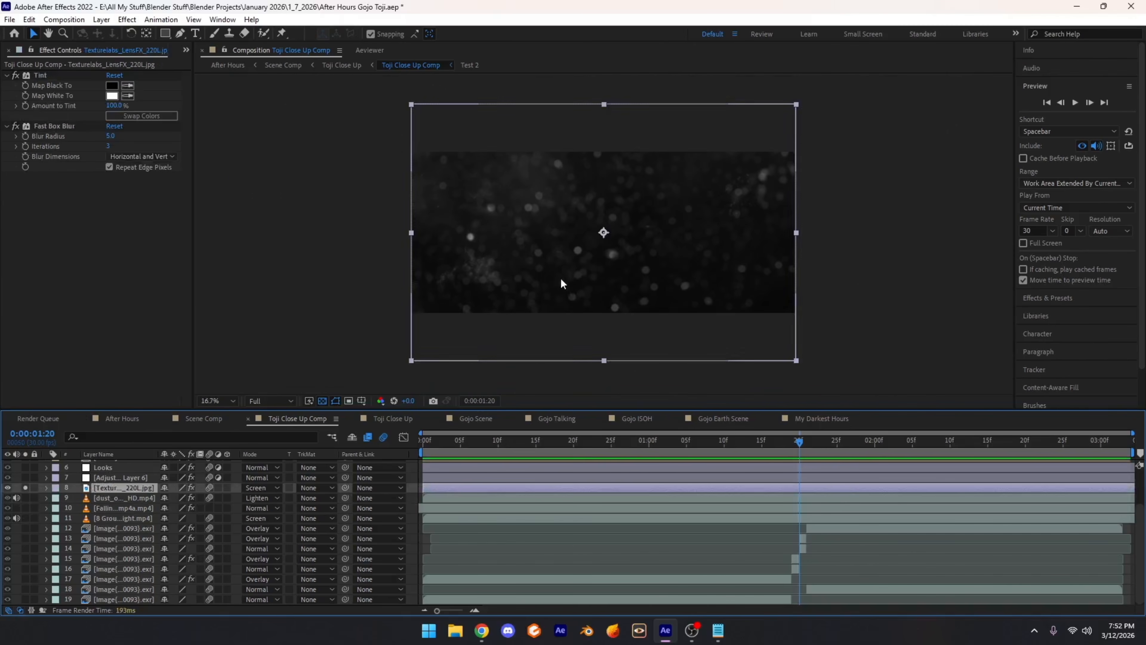
pyautogui.click(233, 401)
pyautogui.click(225, 204)
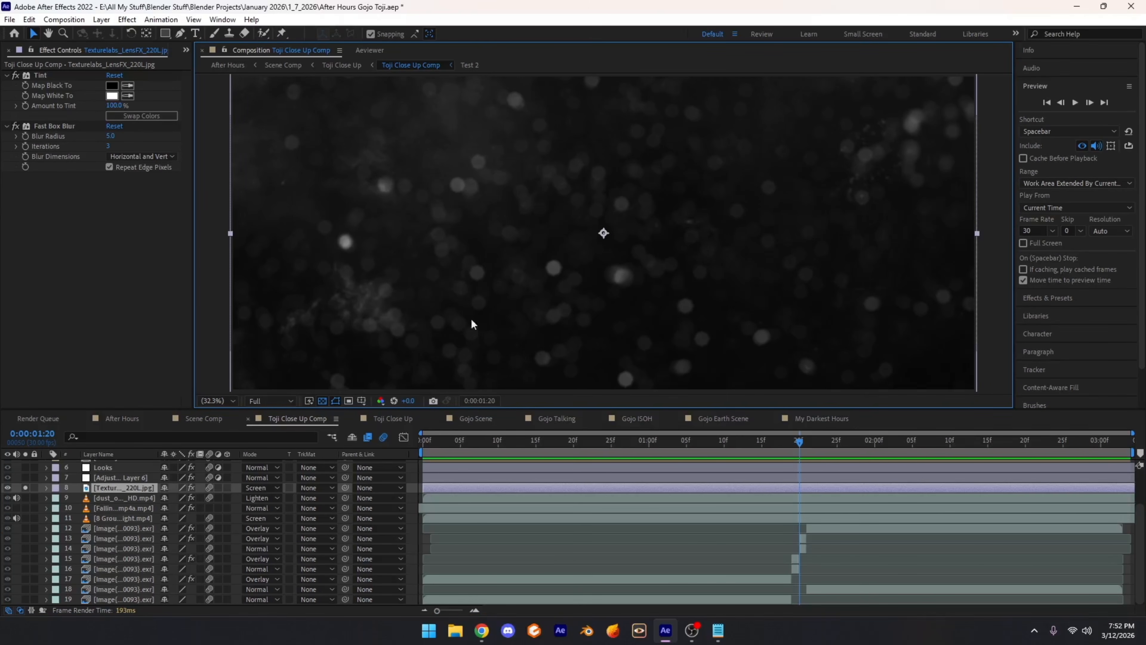
pyautogui.scroll(-2, 582, 271)
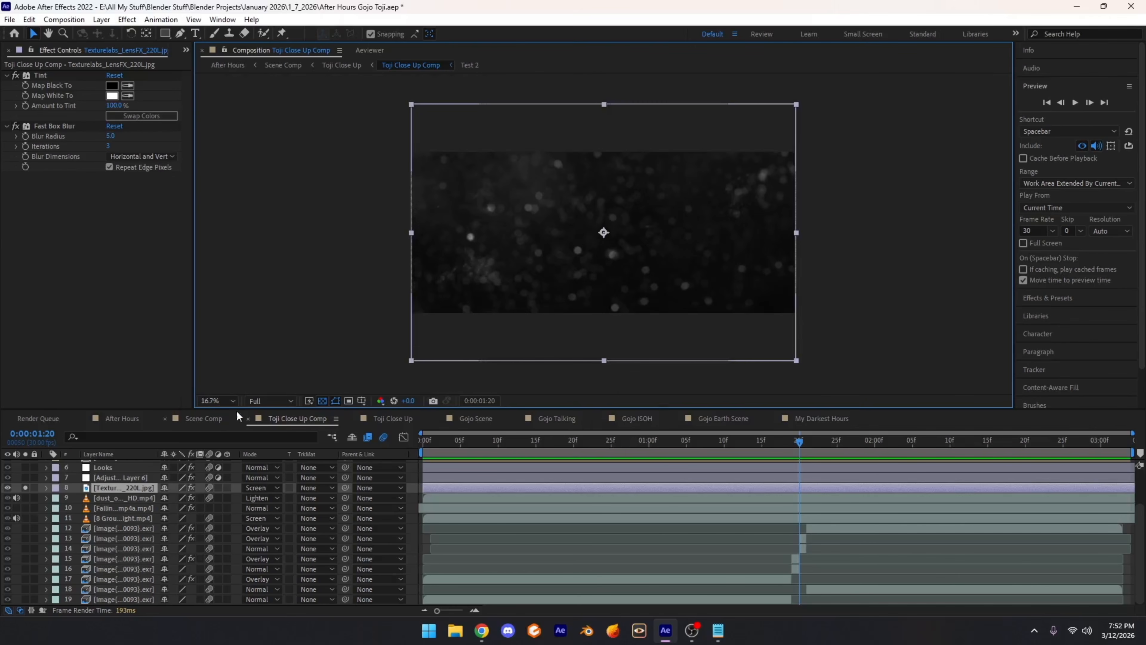
pyautogui.click(212, 401)
pyautogui.click(225, 200)
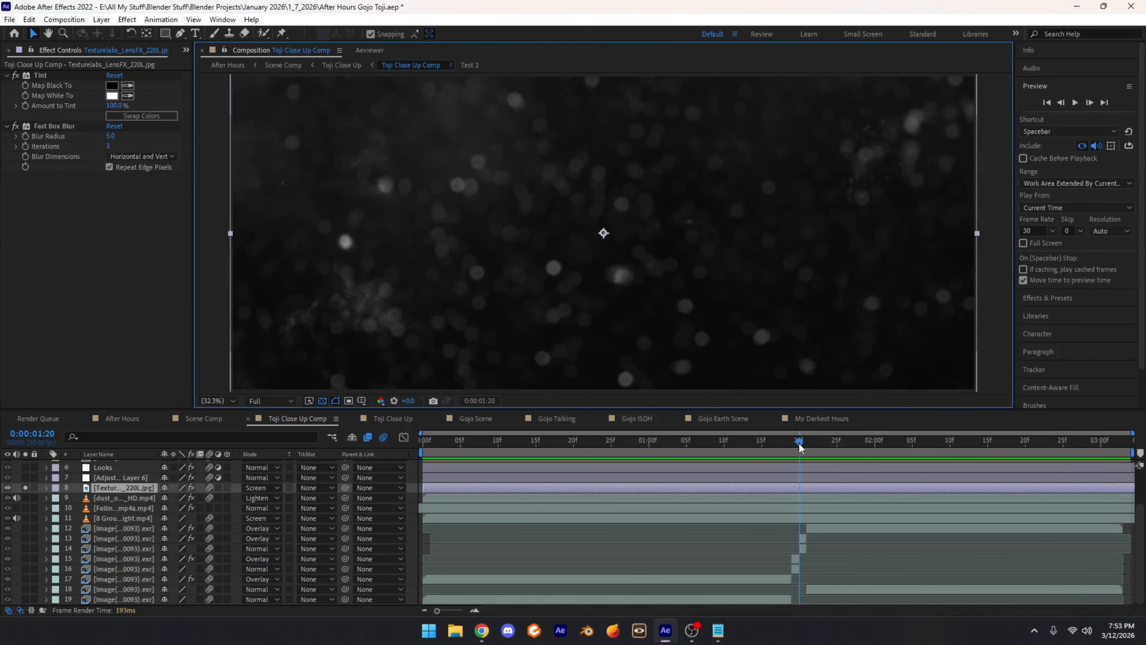
pyautogui.moveTo(799, 446)
pyautogui.mouseDown()
pyautogui.moveTo(837, 446)
pyautogui.moveTo(799, 446)
pyautogui.mouseUp()
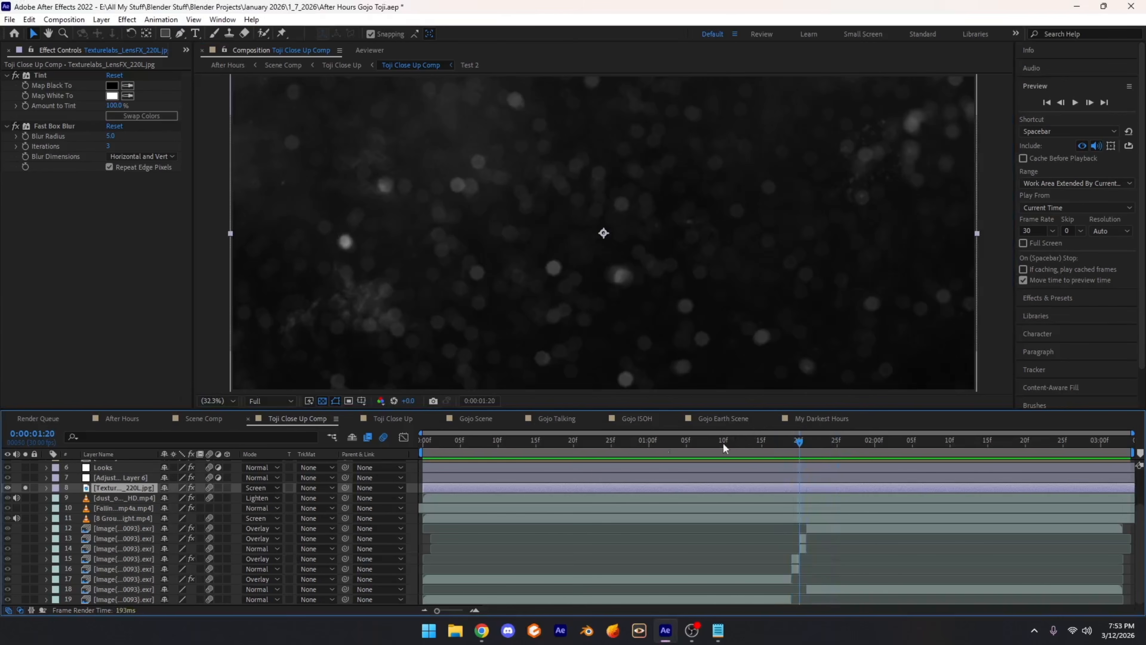
pyautogui.click(385, 301)
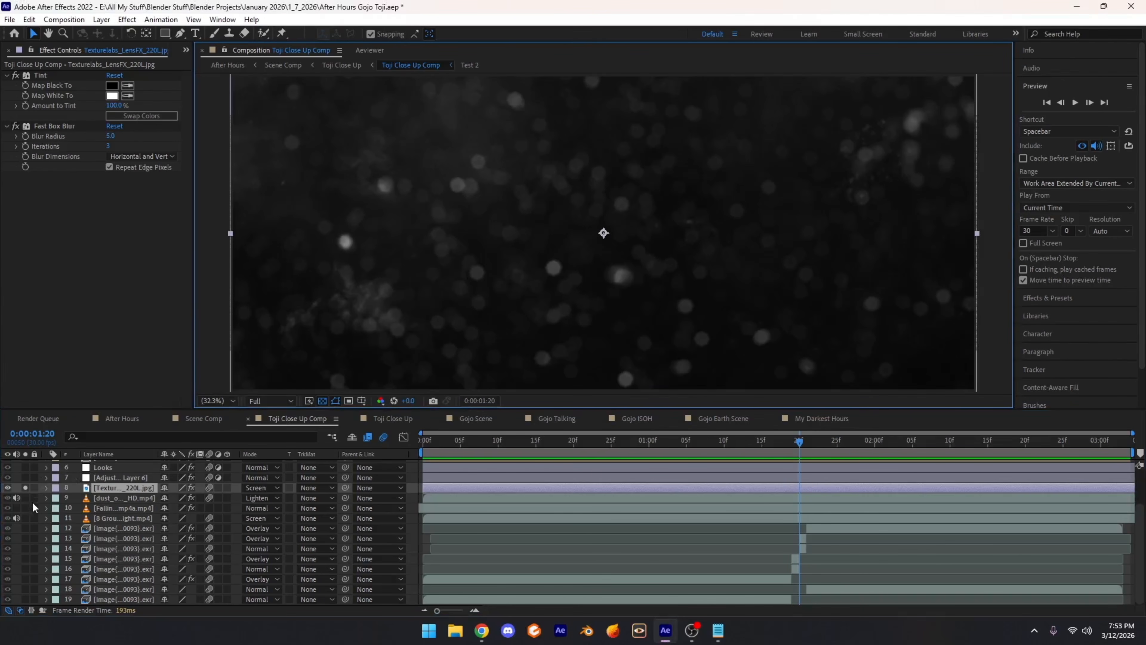
# Step: Review layer 8's Fast Box Blur and Tint effects, switching Tint off and on to compare, and check its blending mode
pyautogui.click(53, 126)
pyautogui.click(39, 75)
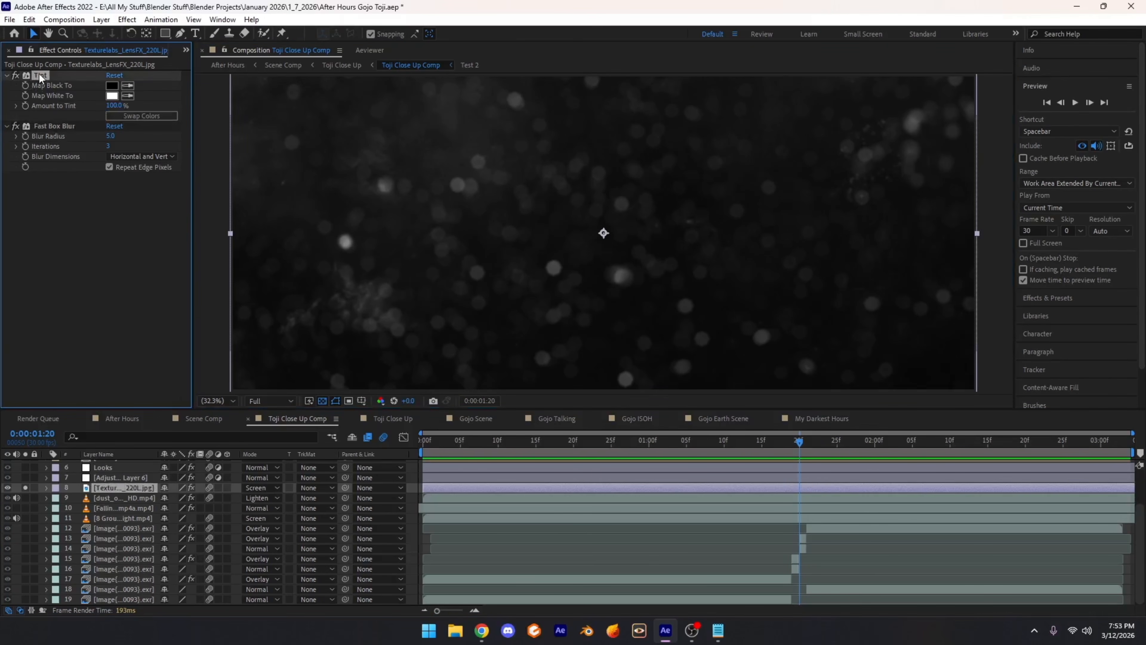
pyautogui.click(16, 75)
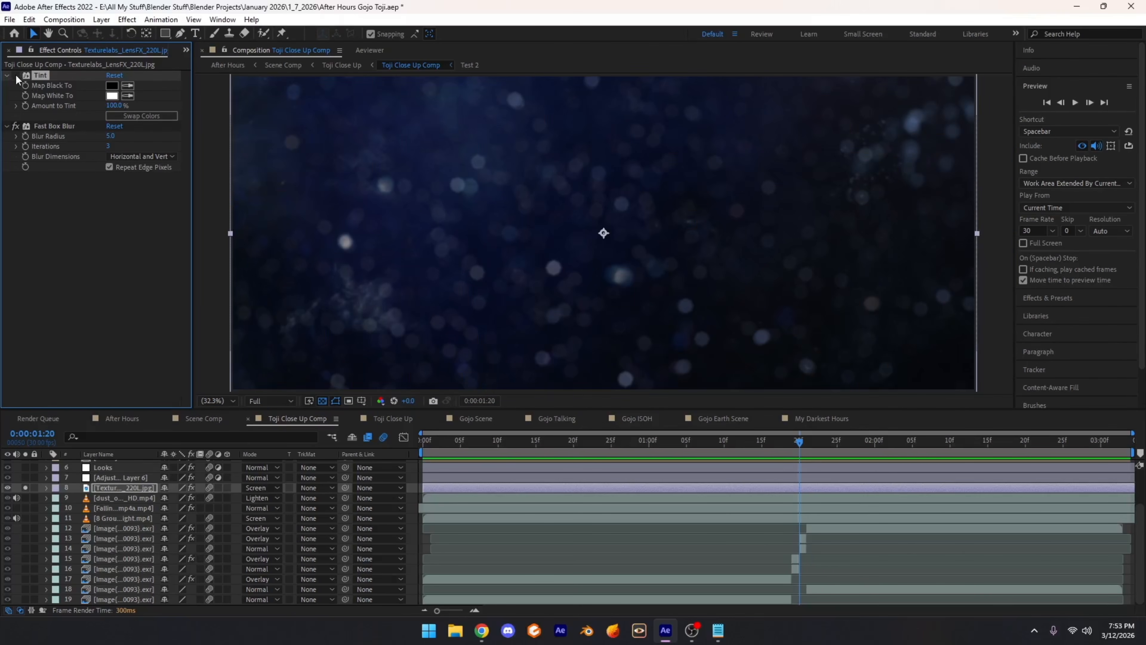
pyautogui.click(263, 489)
pyautogui.click(150, 488)
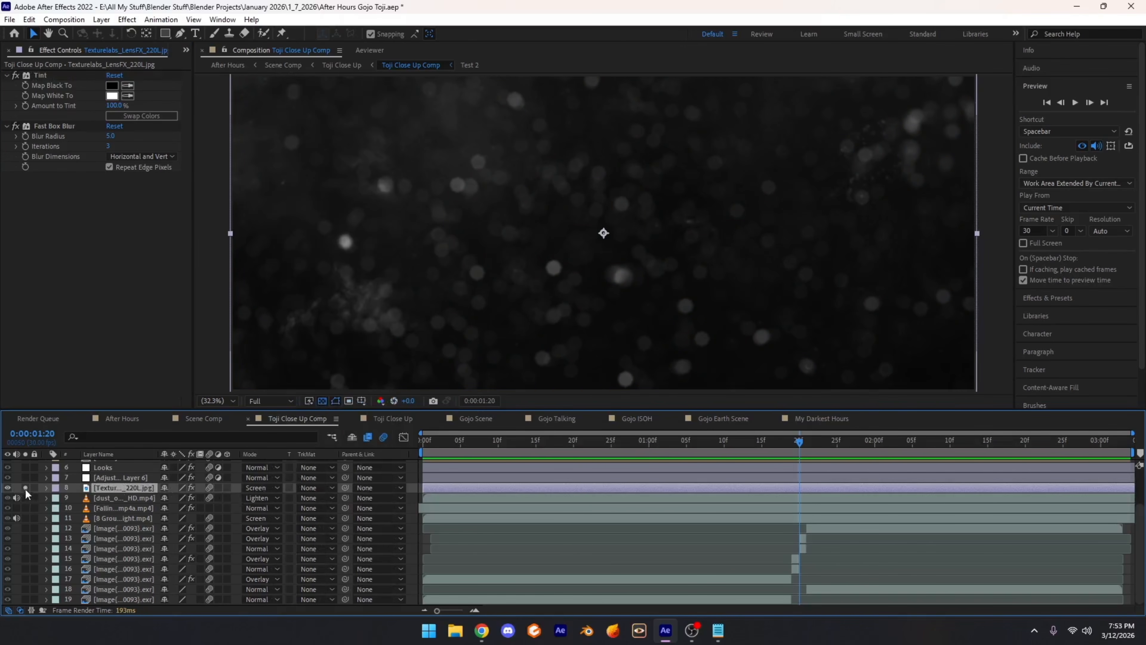
# Step: Solo texture layer 8 together with all layers beneath it and scrub to 0:00:02:19
pyautogui.moveTo(29, 620); pyautogui.dragTo(32, 618)
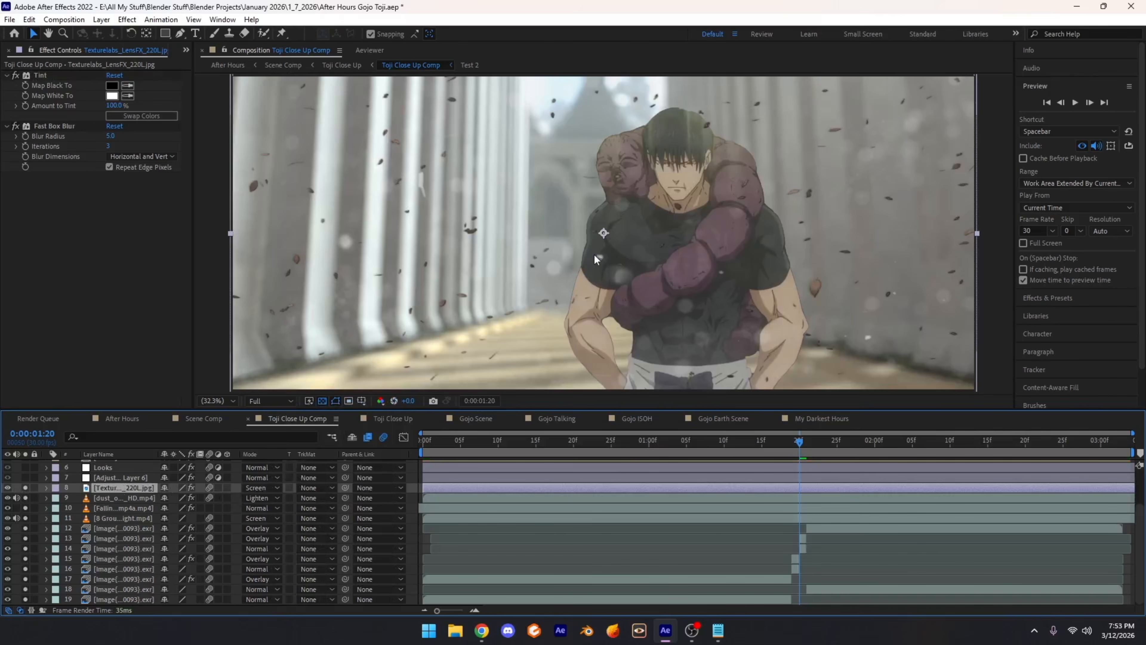
pyautogui.moveTo(804, 450); pyautogui.dragTo(1017, 438)
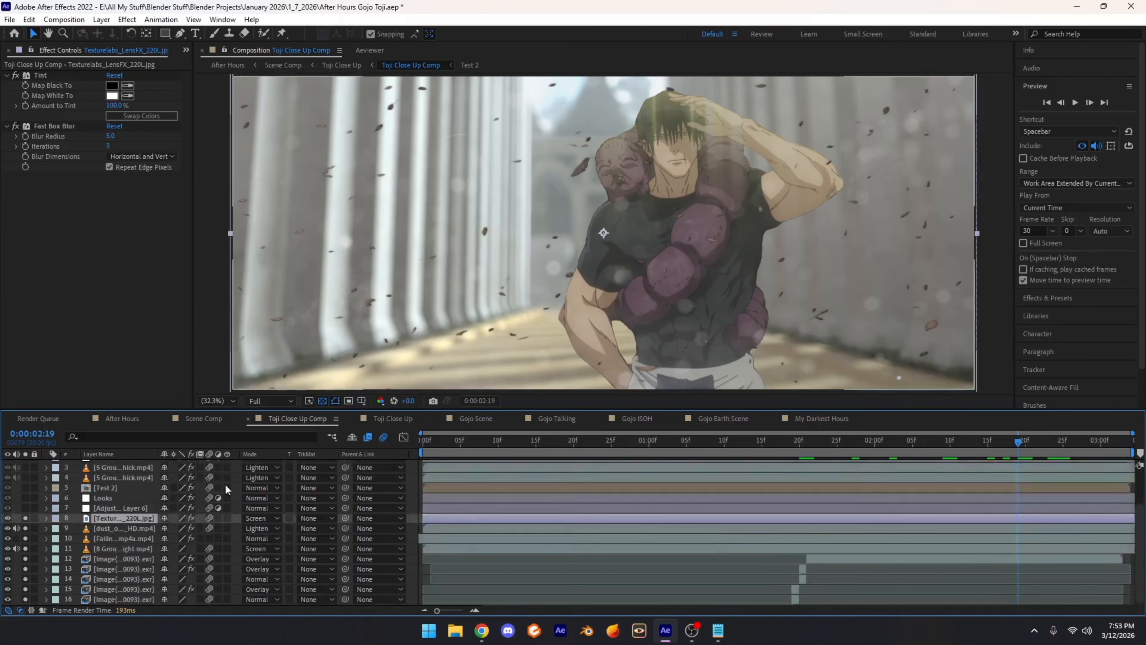
pyautogui.scroll(3, 296, 490)
# Step: Clear the solos and toggle layer 8's Tint effect repeatedly to compare its influence on the full graded comp, leaving it on
pyautogui.click(16, 76)
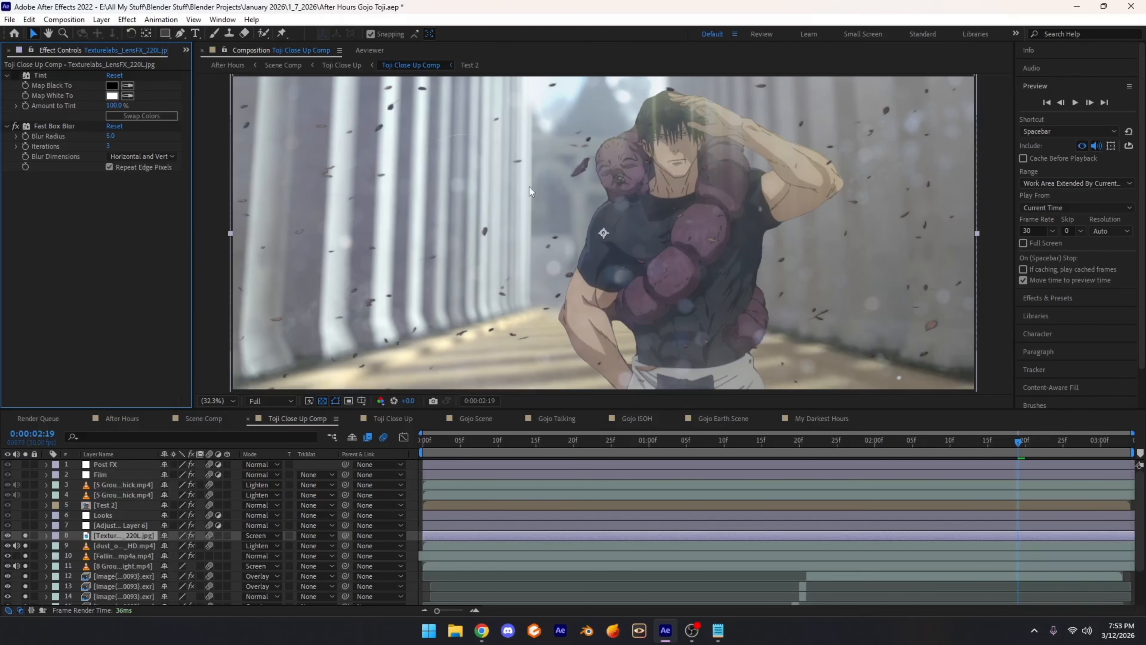
pyautogui.moveTo(26, 536); pyautogui.dragTo(26, 607)
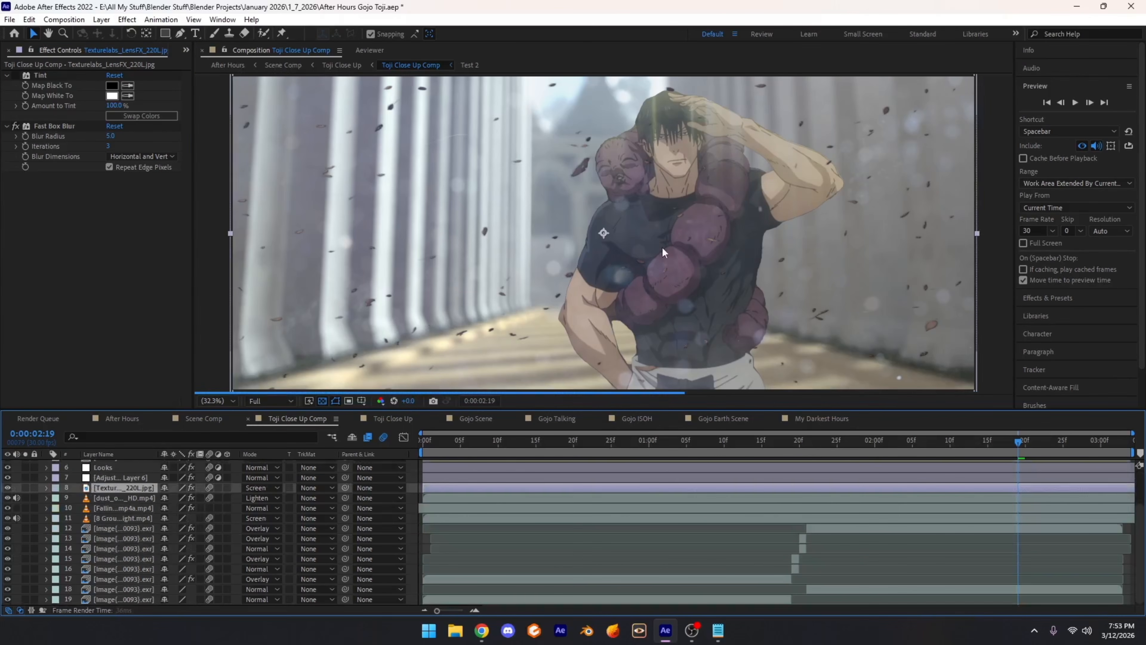
pyautogui.click(16, 75)
pyautogui.click(17, 76)
pyautogui.click(17, 75)
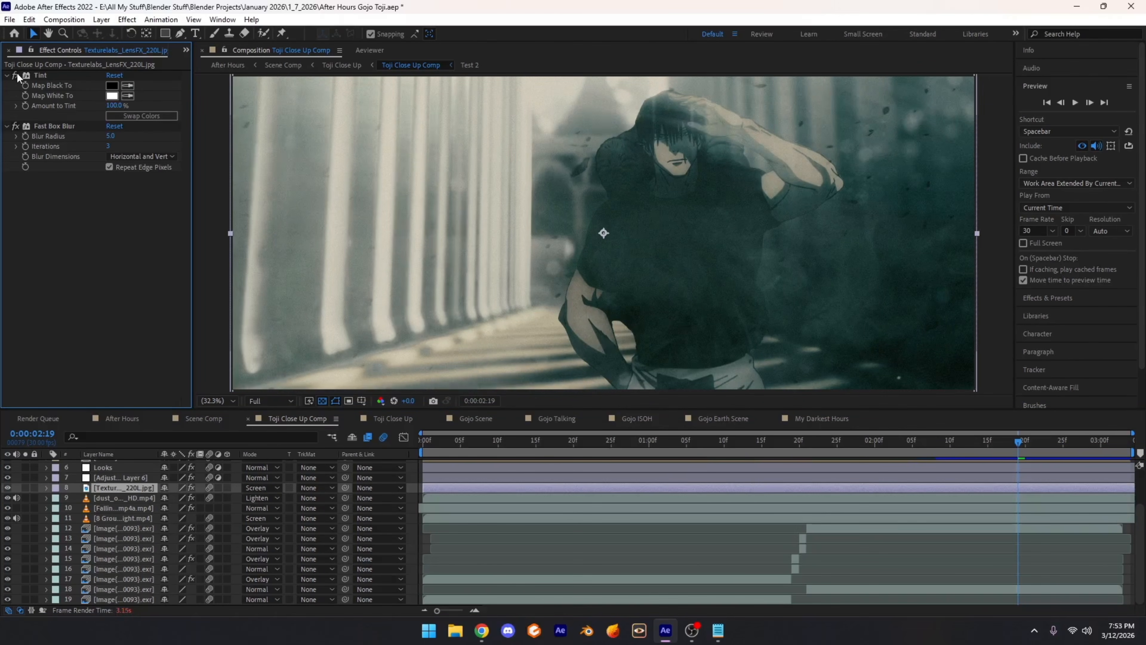
pyautogui.click(17, 76)
pyautogui.click(15, 75)
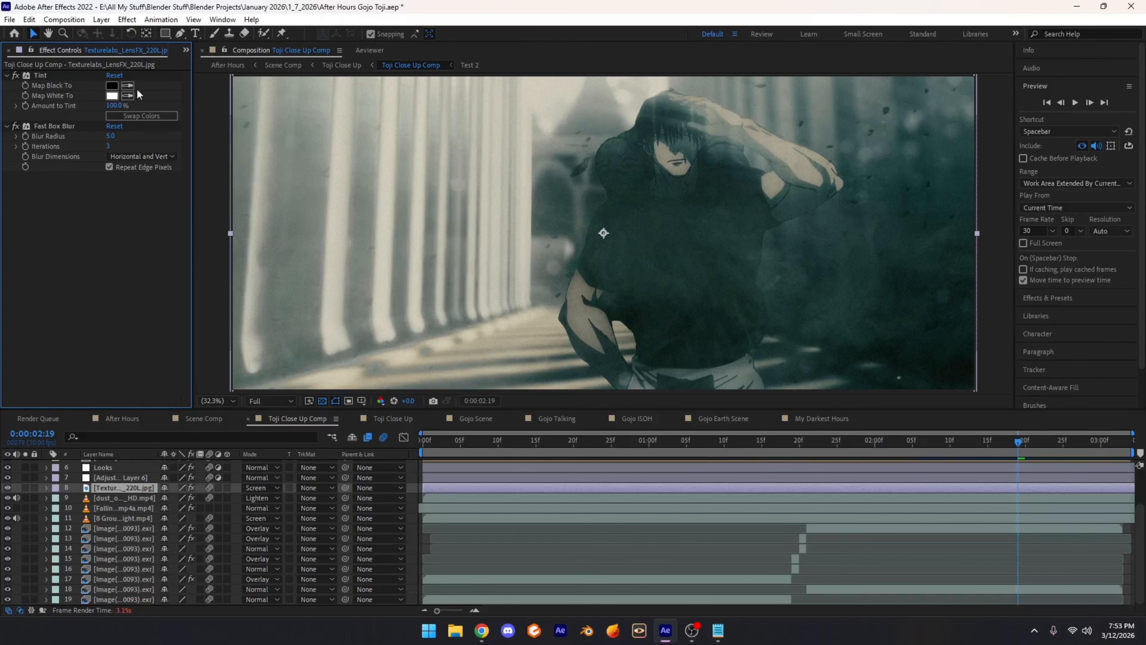
pyautogui.click(16, 76)
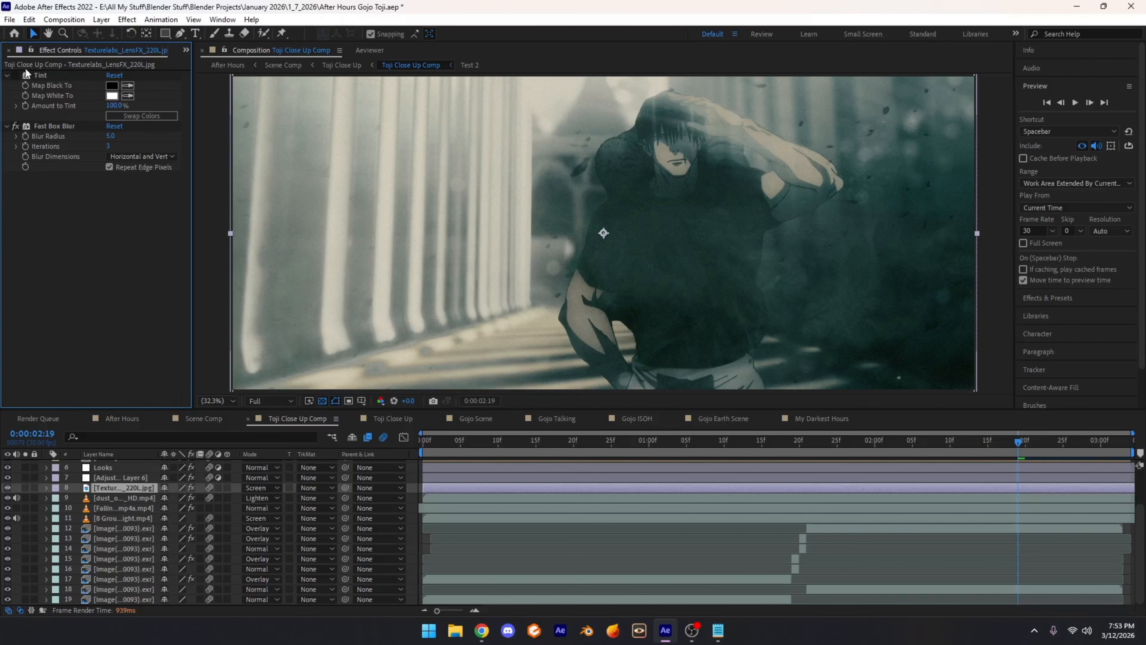
pyautogui.click(16, 76)
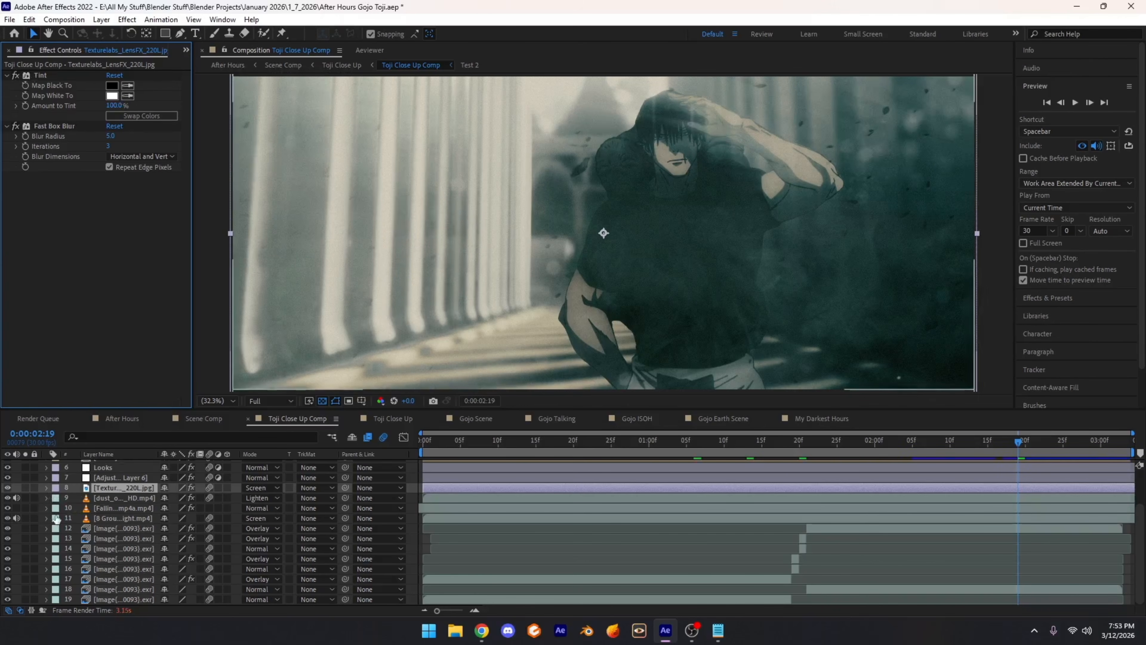
# Step: Solo layer 8 and every layer below it again, and select layer 8's Tint effect for review
pyautogui.moveTo(25, 488); pyautogui.dragTo(29, 553)
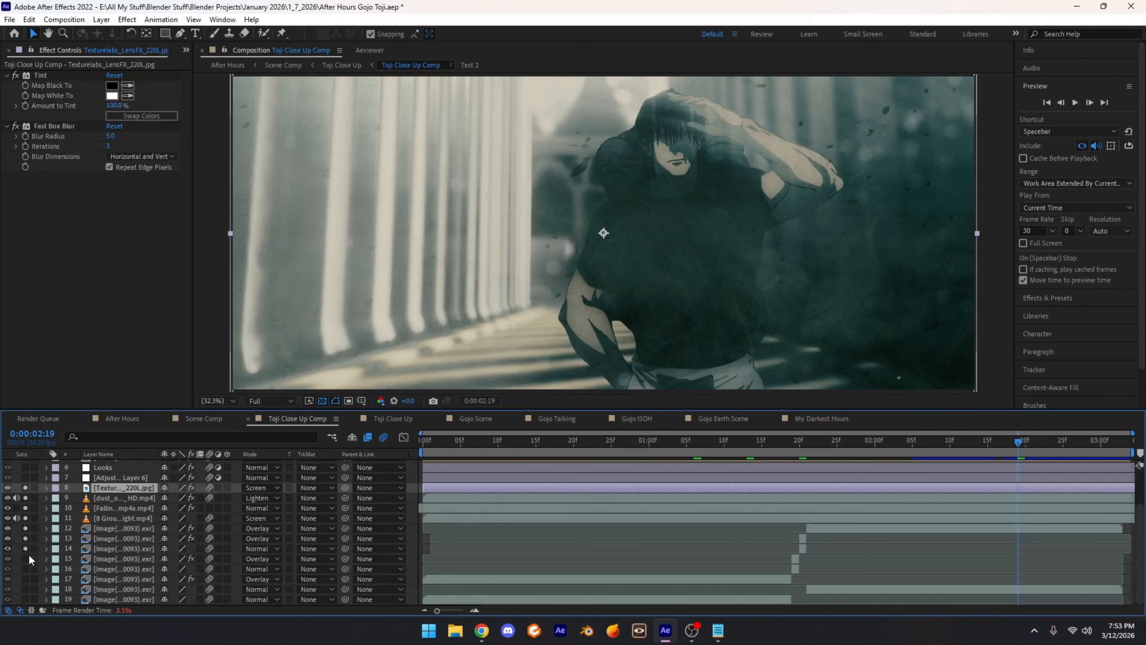
pyautogui.moveTo(26, 616); pyautogui.dragTo(26, 616)
pyautogui.scroll(1, 167, 540)
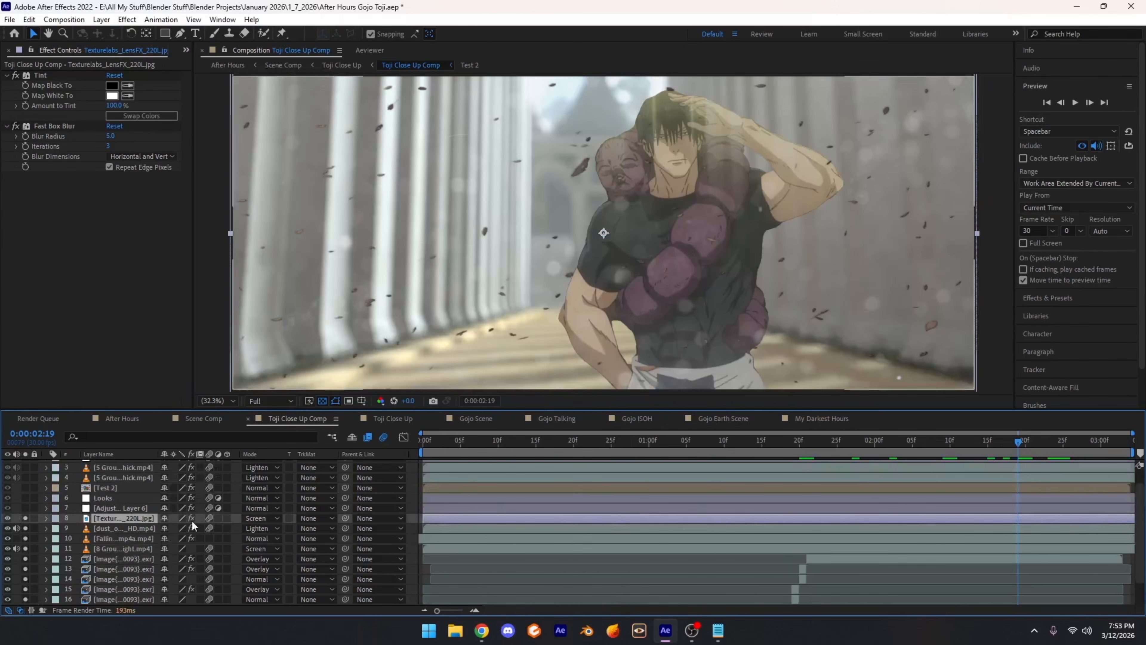
pyautogui.click(194, 508)
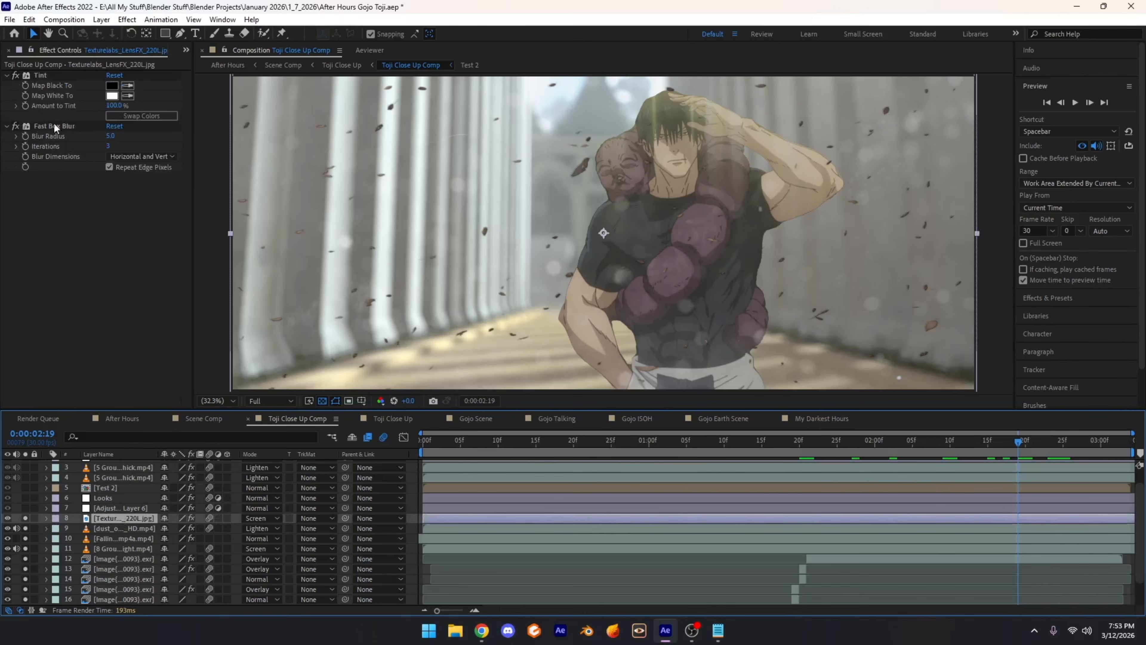
pyautogui.click(45, 76)
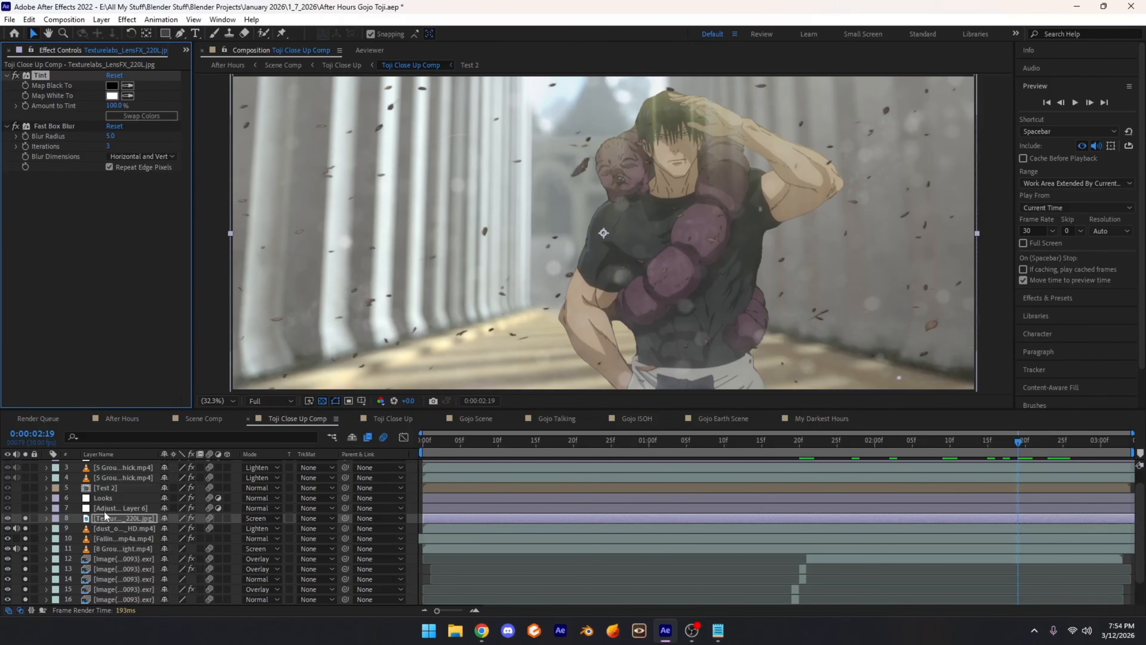
# Step: Solo Adjustment Layer 6 with the layers beneath it, review its Color Balance (HLS) effect and scrub to 0:00:02:20
pyautogui.click(107, 508)
pyautogui.scroll(-2, 175, 495)
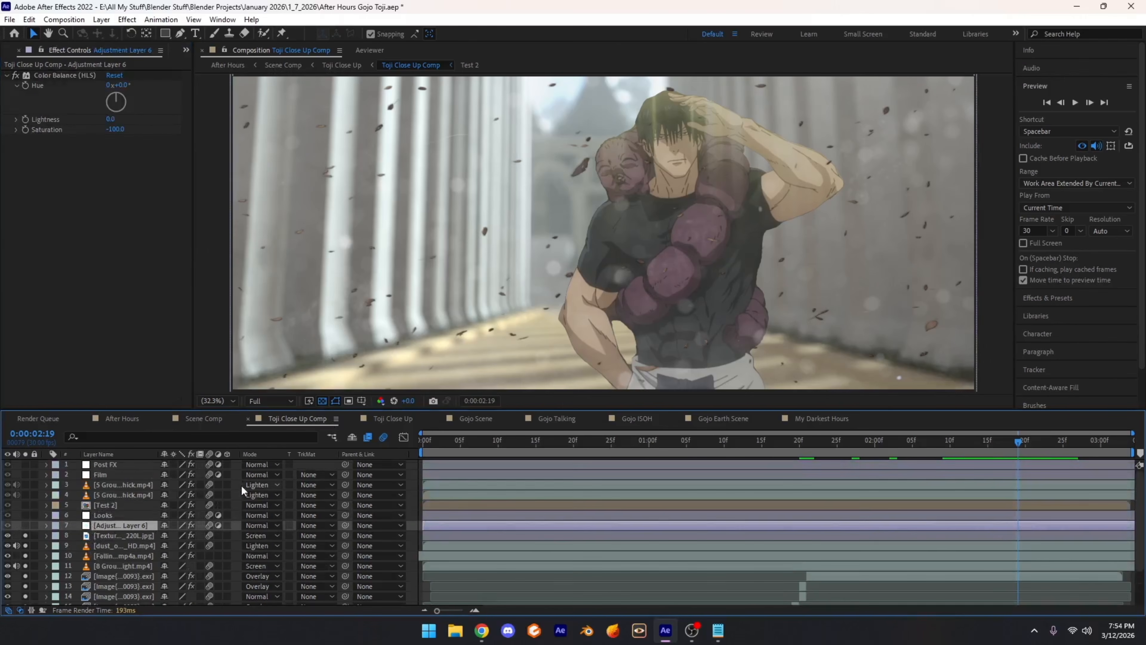
pyautogui.scroll(3, 175, 495)
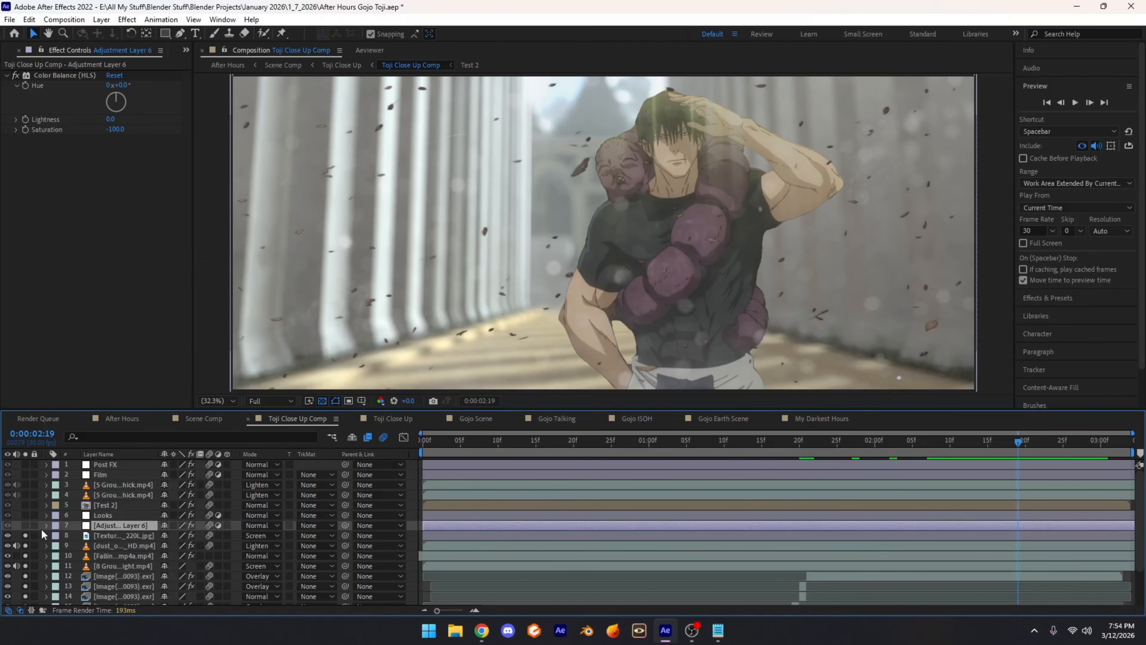
pyautogui.click(25, 525)
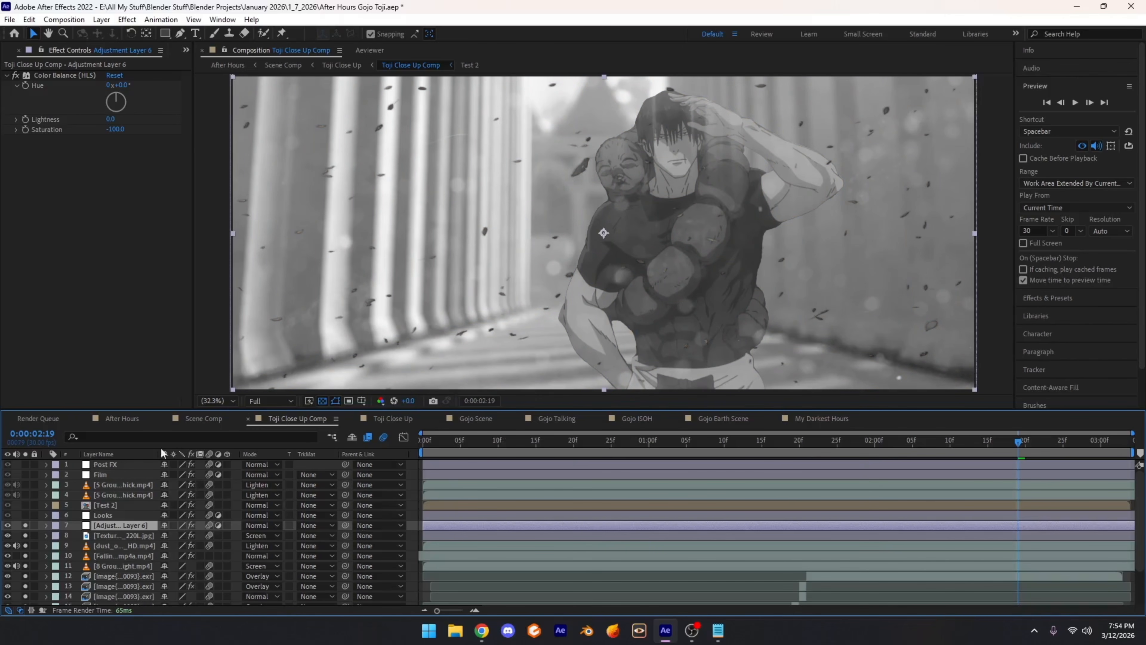
pyautogui.click(56, 76)
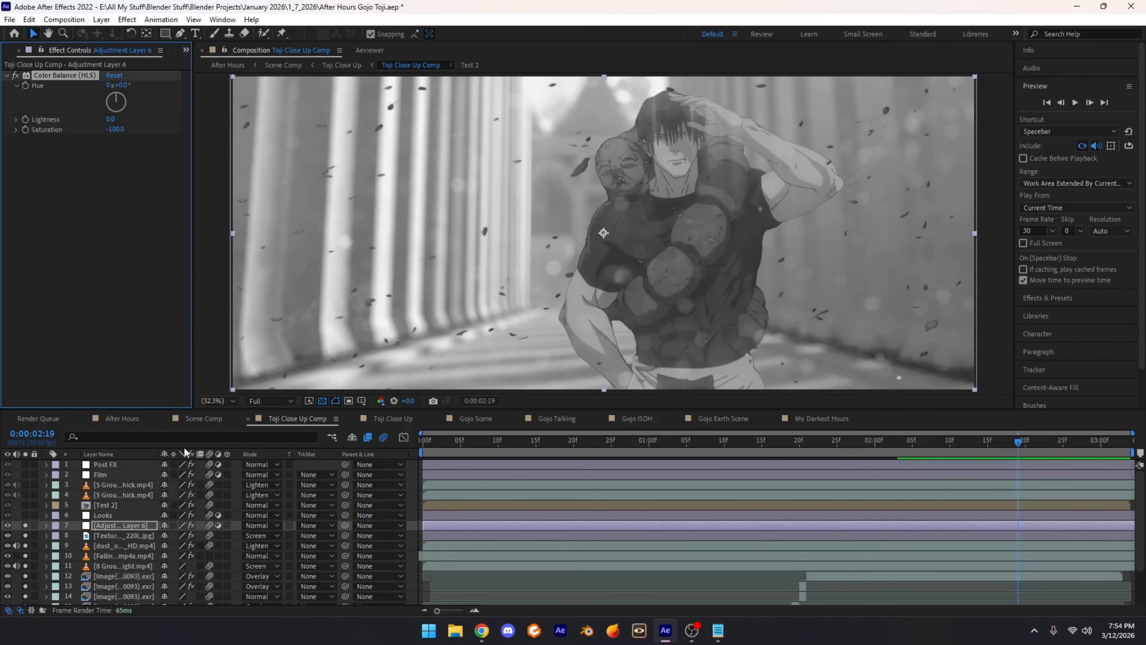
pyautogui.moveTo(972, 444); pyautogui.dragTo(1025, 450)
# Step: Expand the Looks layer's Looks, Crate's Godrays and Curves effects for review, and add that layer to the soloed layers
pyautogui.click(114, 516)
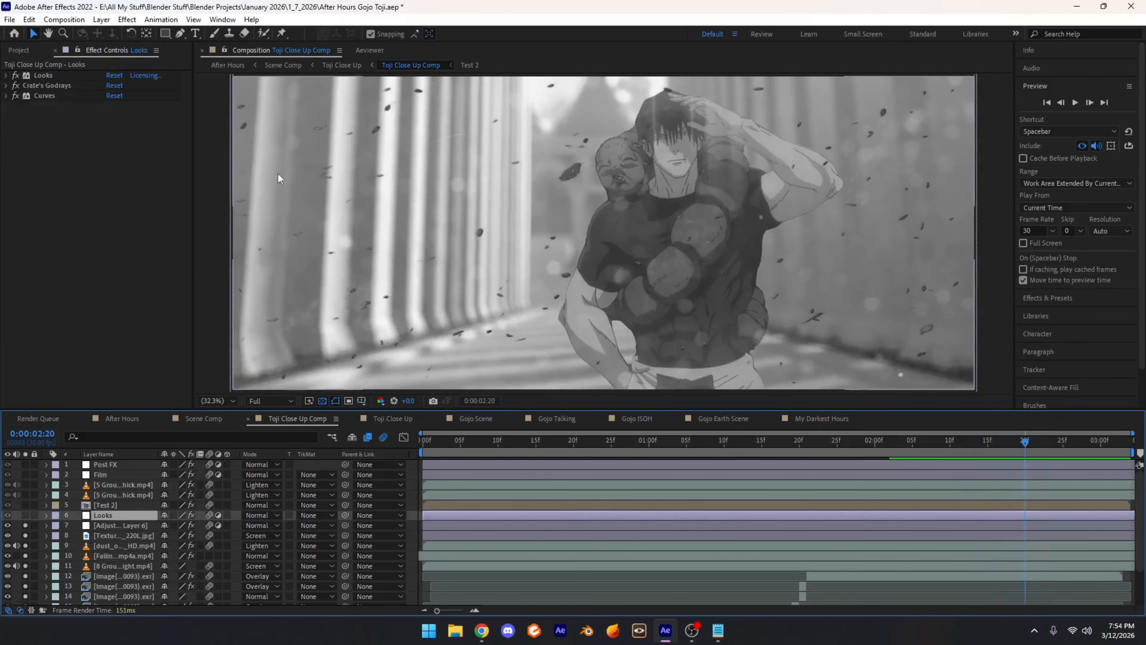
pyautogui.click(6, 76)
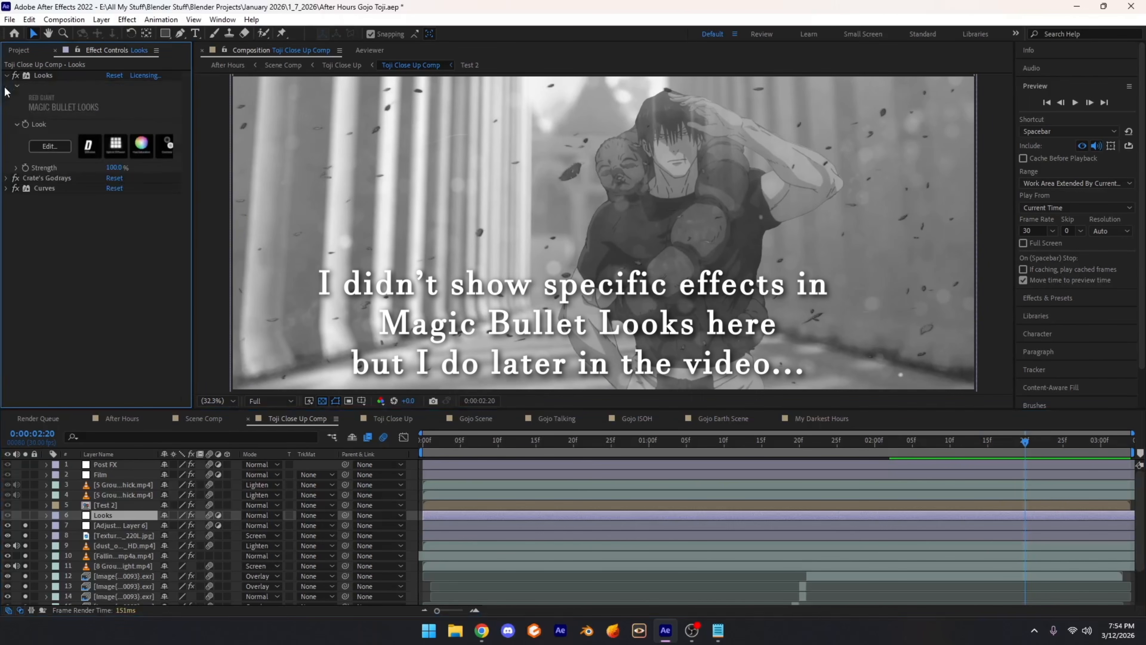
pyautogui.click(6, 179)
pyautogui.click(7, 311)
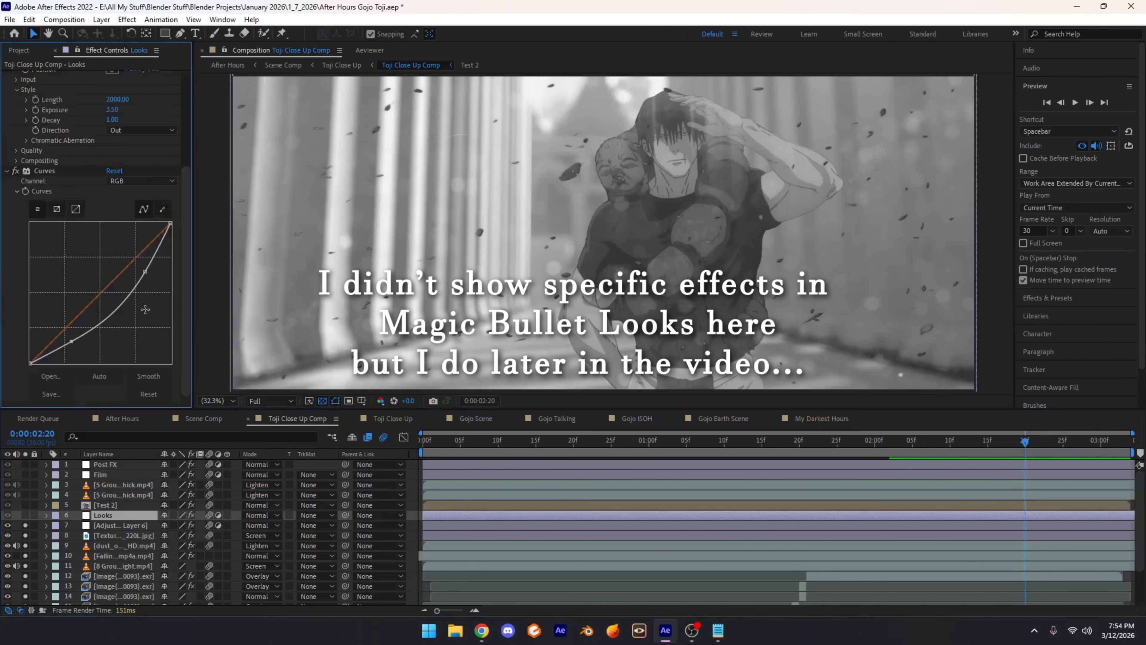
pyautogui.scroll(3, 148, 284)
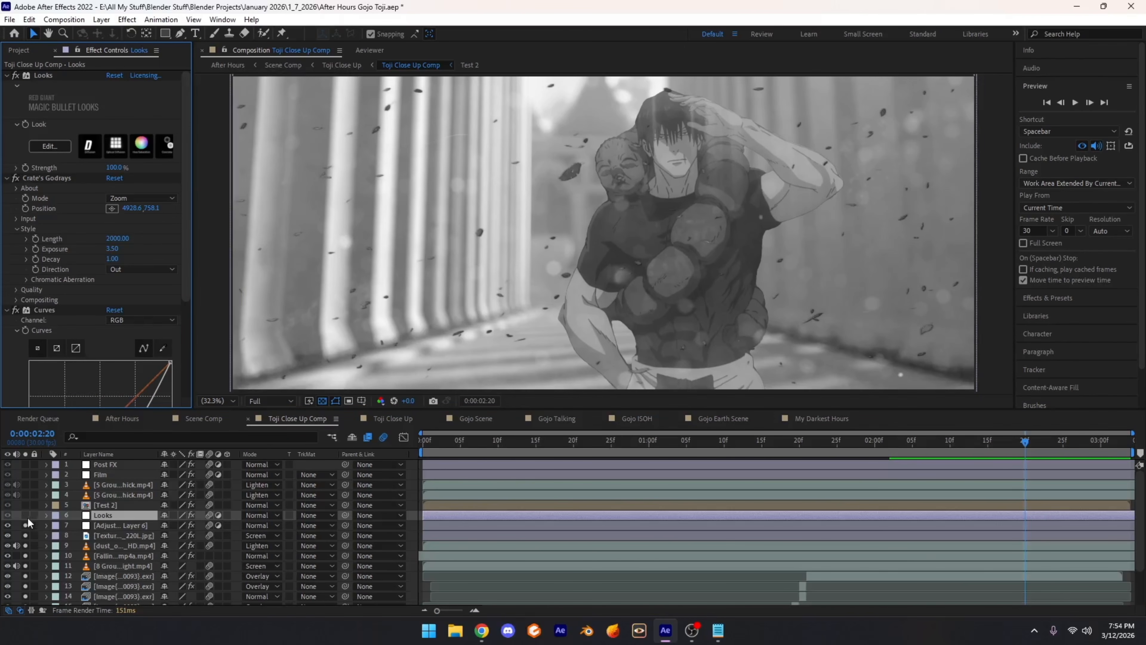
pyautogui.click(100, 517)
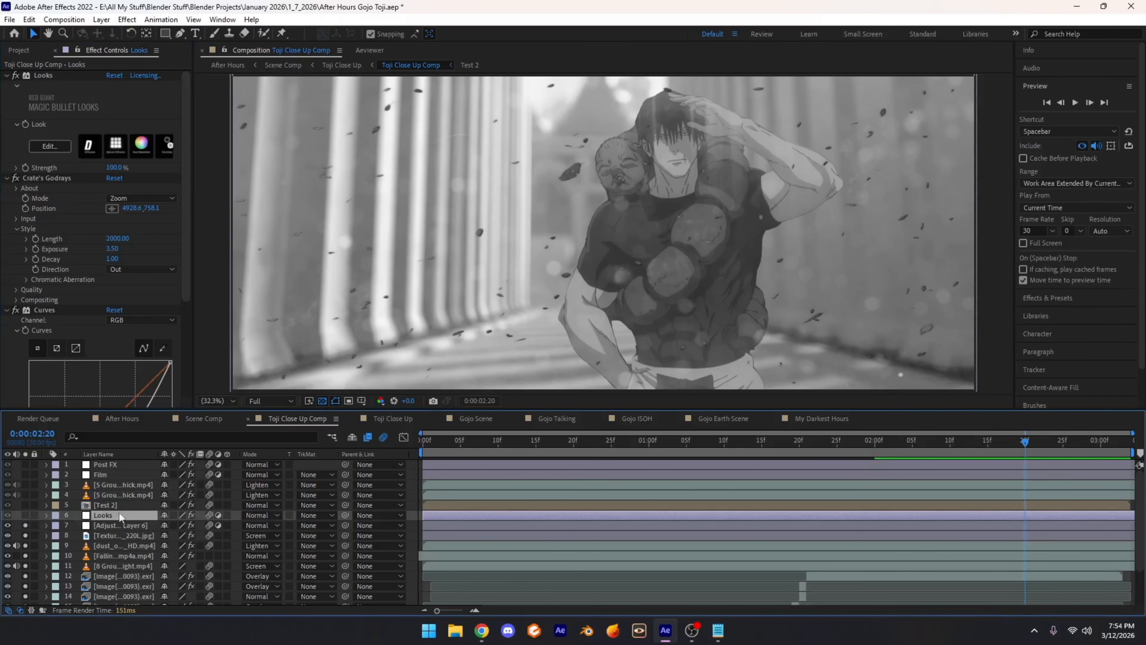
pyautogui.click(8, 515)
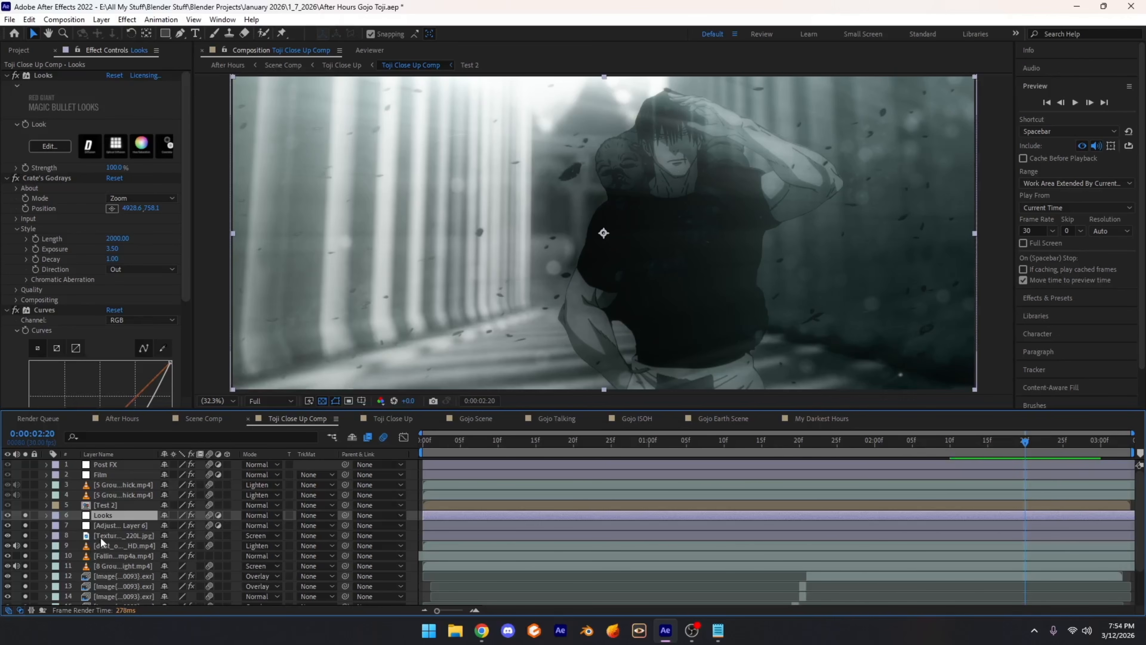
# Step: Compare the grade with Adjustment Layer 6's Color Balance (HLS) off and on, then try Saturation at -68 and undo it
pyautogui.click(108, 526)
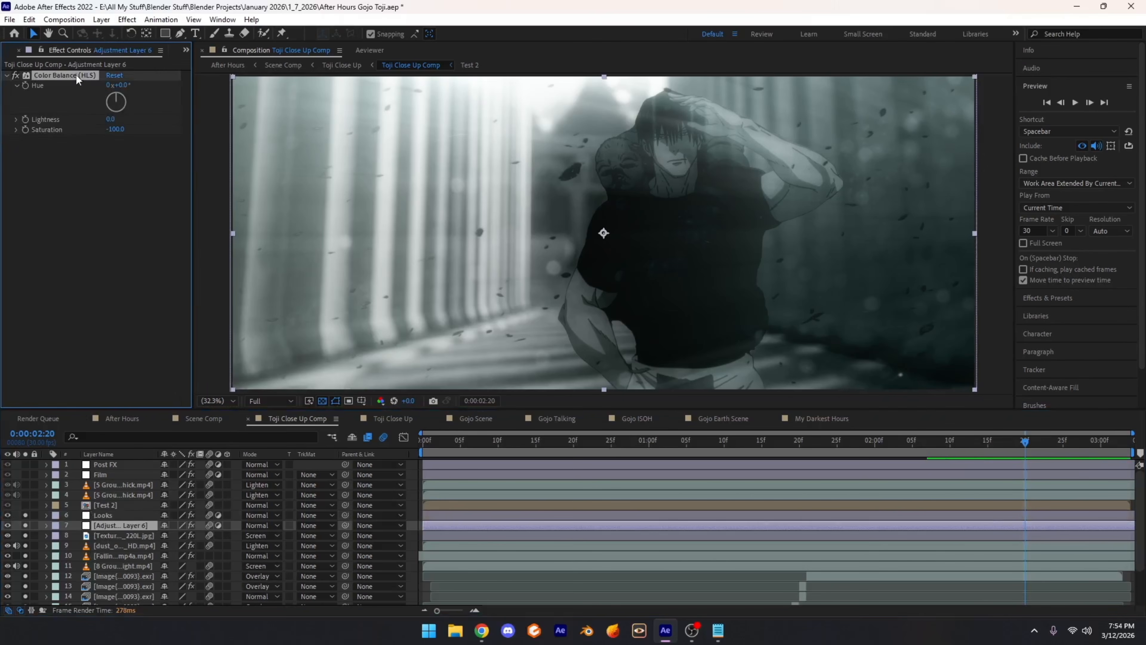
pyautogui.click(15, 75)
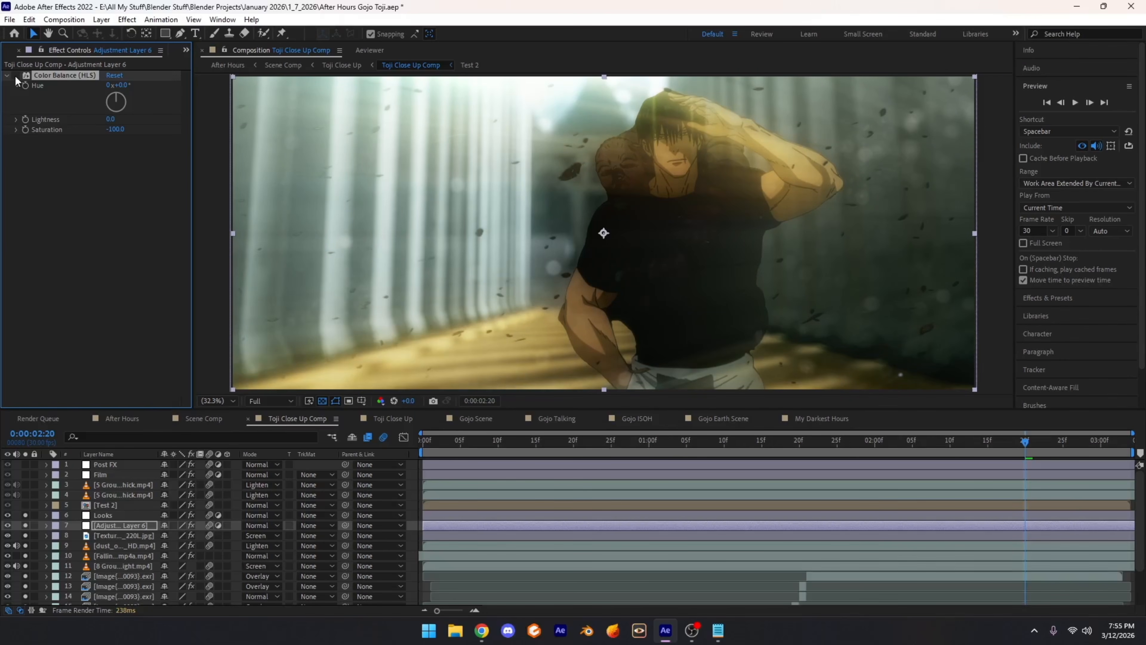
pyautogui.click(15, 77)
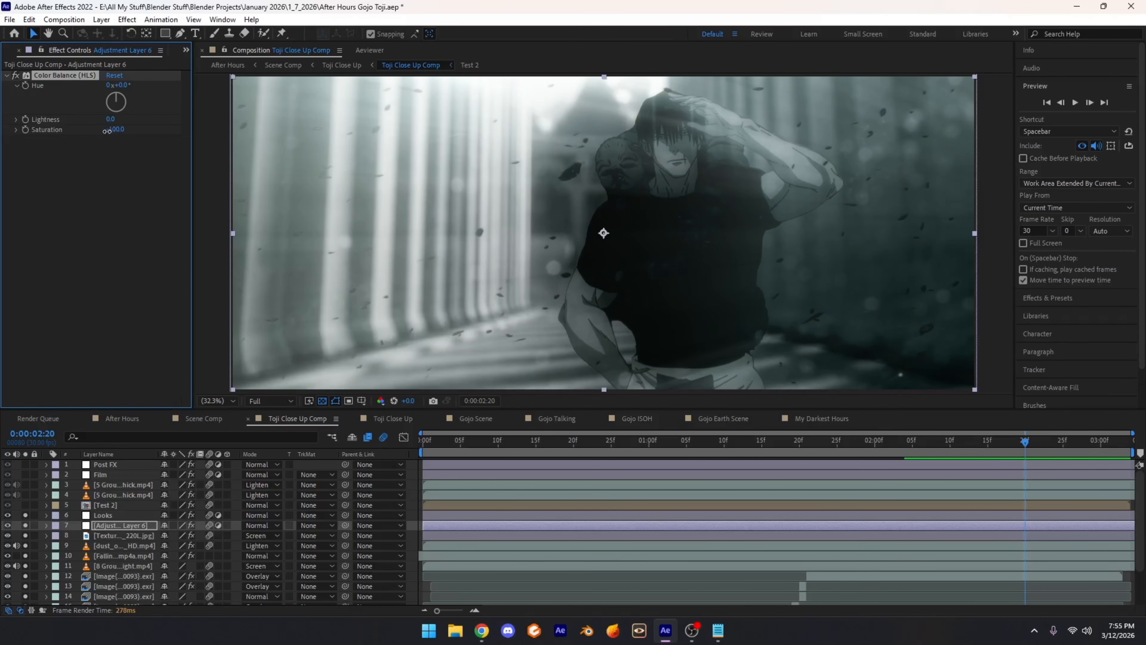
pyautogui.moveTo(115, 129); pyautogui.dragTo(130, 135)
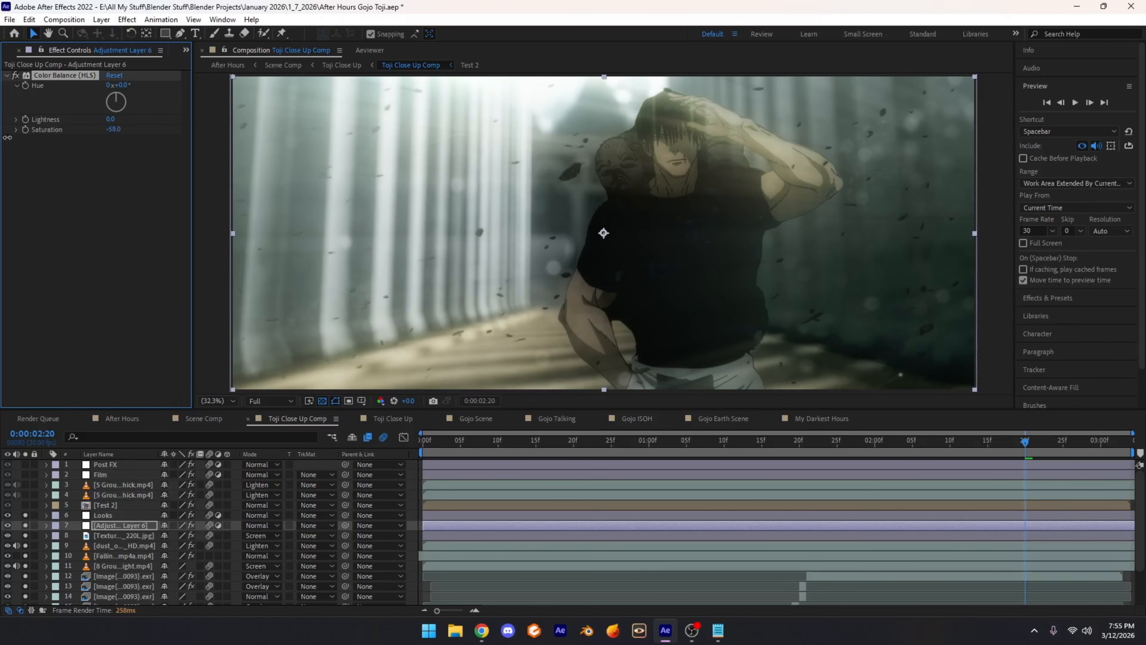
pyautogui.hotkey('ctrl', 'z')
# Step: Open the Test 2 precomp, then return to Toji Close Up Comp and select the EXR layers from 12 downward as its source
pyautogui.click(101, 517)
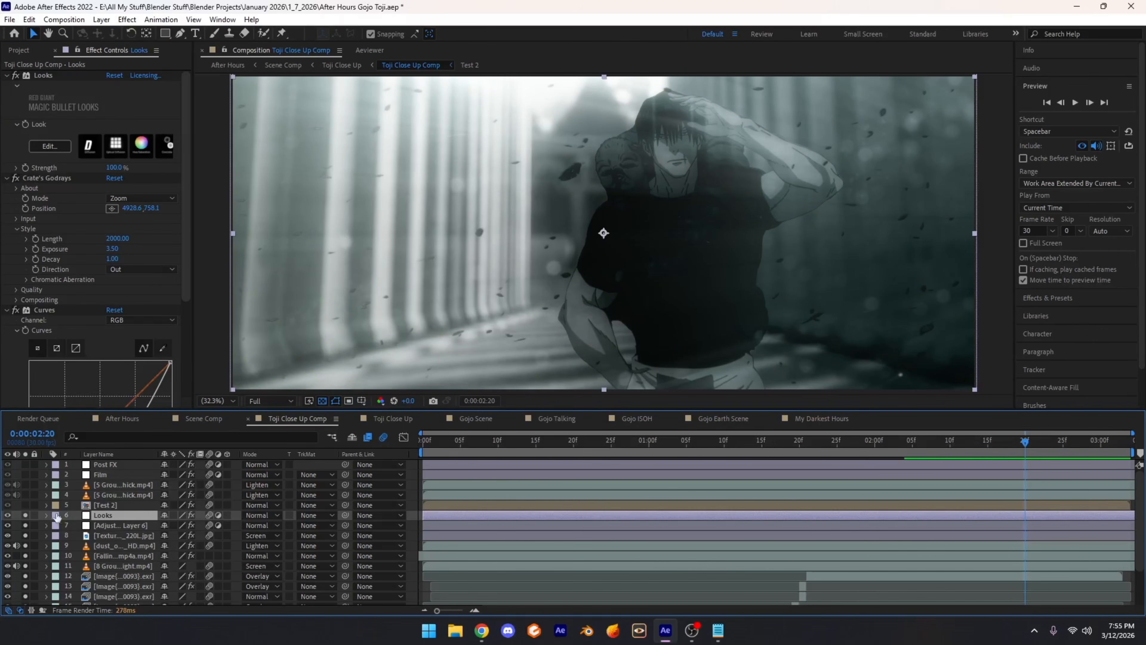
pyautogui.doubleClick(105, 505)
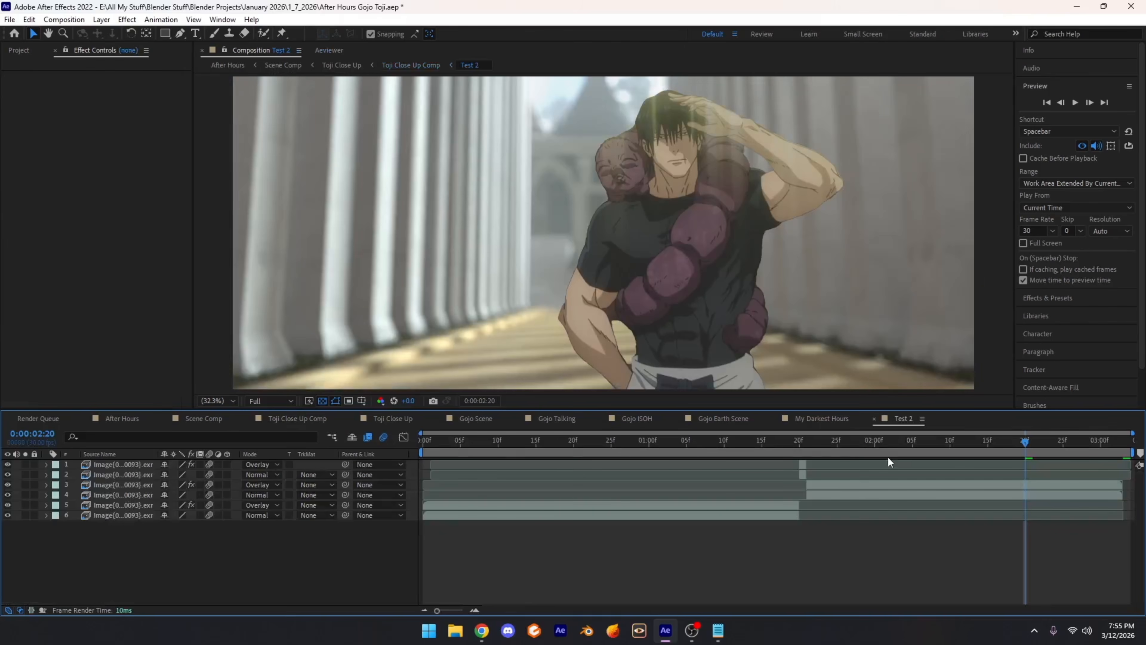
pyautogui.click(297, 418)
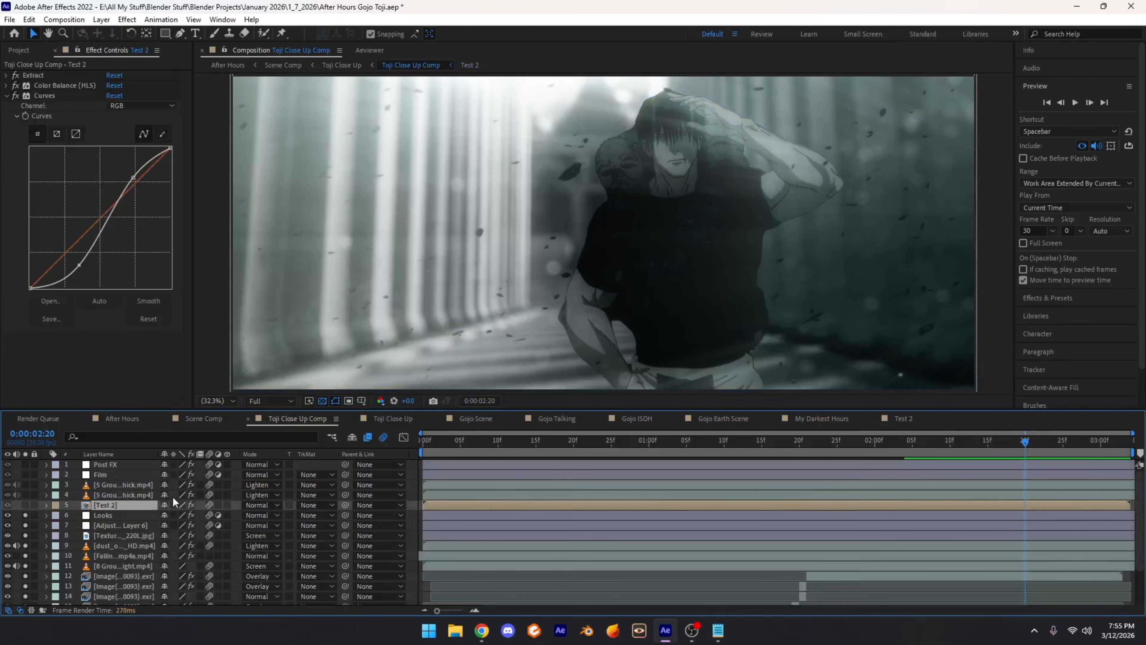
pyautogui.scroll(-3, 162, 519)
pyautogui.click(116, 529)
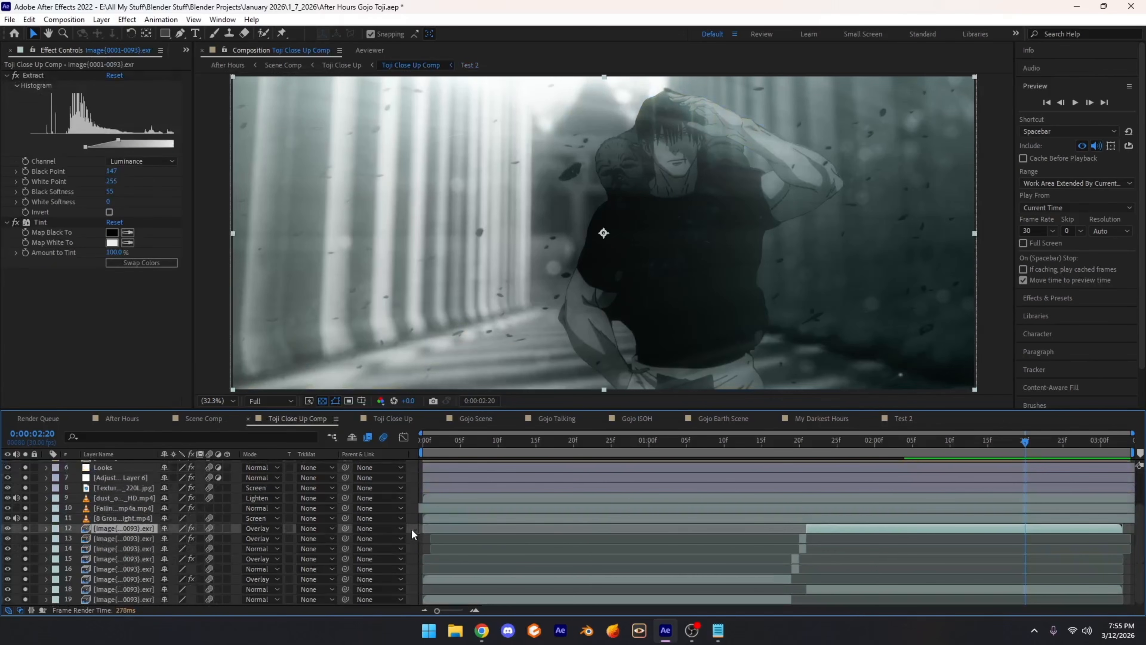
pyautogui.moveTo(411, 529); pyautogui.dragTo(99, 602)
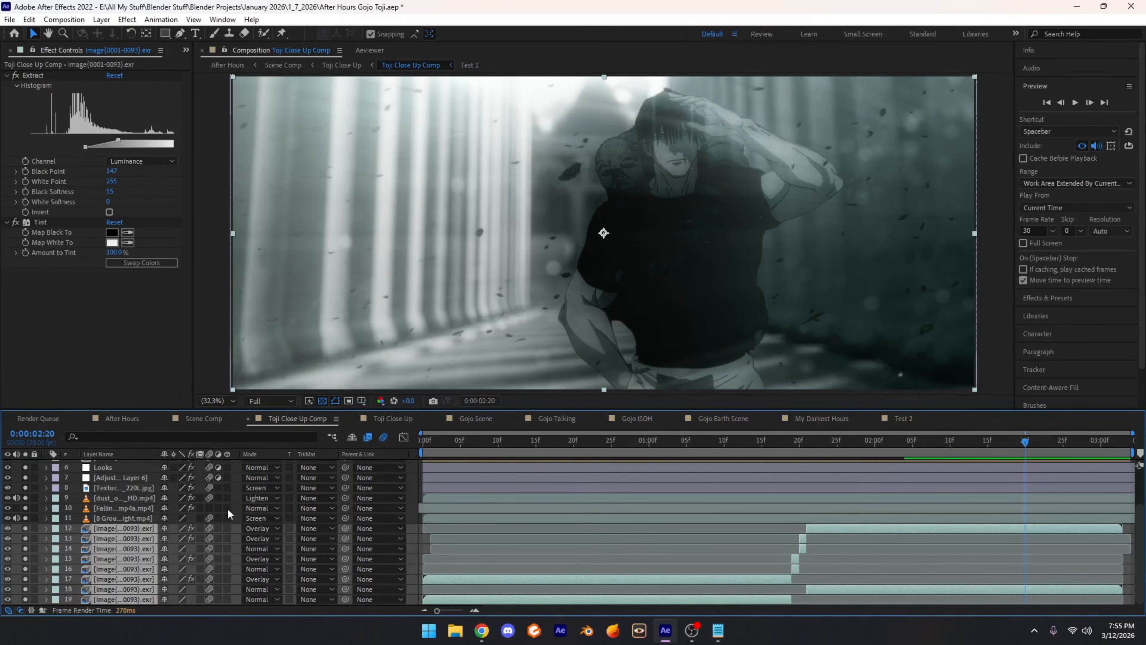
# Step: Reopen the Test 2 precomp and scrub through its EXR layers to 0:00:02:22
pyautogui.click(904, 421)
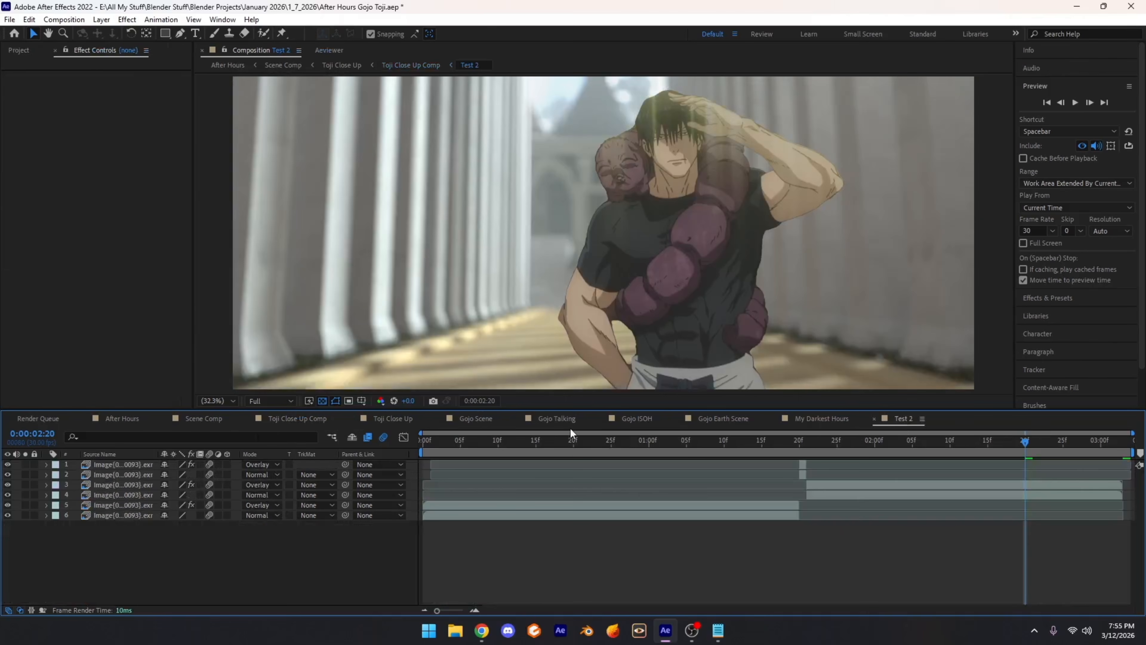
pyautogui.moveTo(431, 444); pyautogui.dragTo(1040, 472)
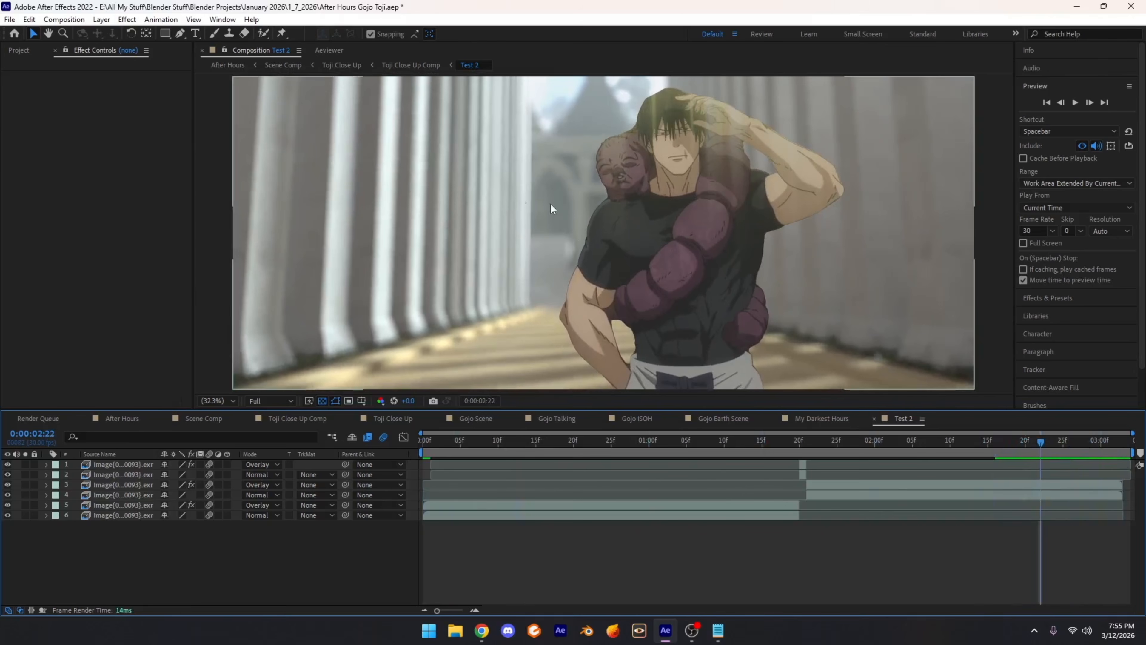
pyautogui.click(818, 423)
pyautogui.click(742, 420)
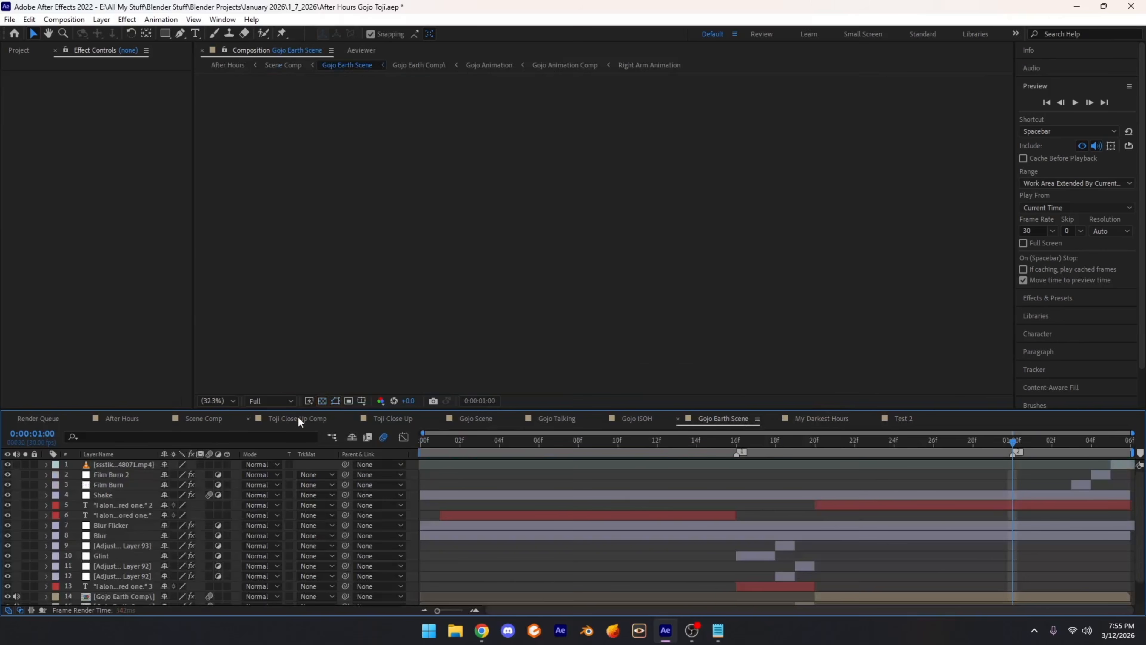
# Step: Return to Toji Close Up Comp, clear the layer solos and solo only the Test 2 layer
pyautogui.click(286, 420)
pyautogui.scroll(3, 111, 497)
pyautogui.click(118, 506)
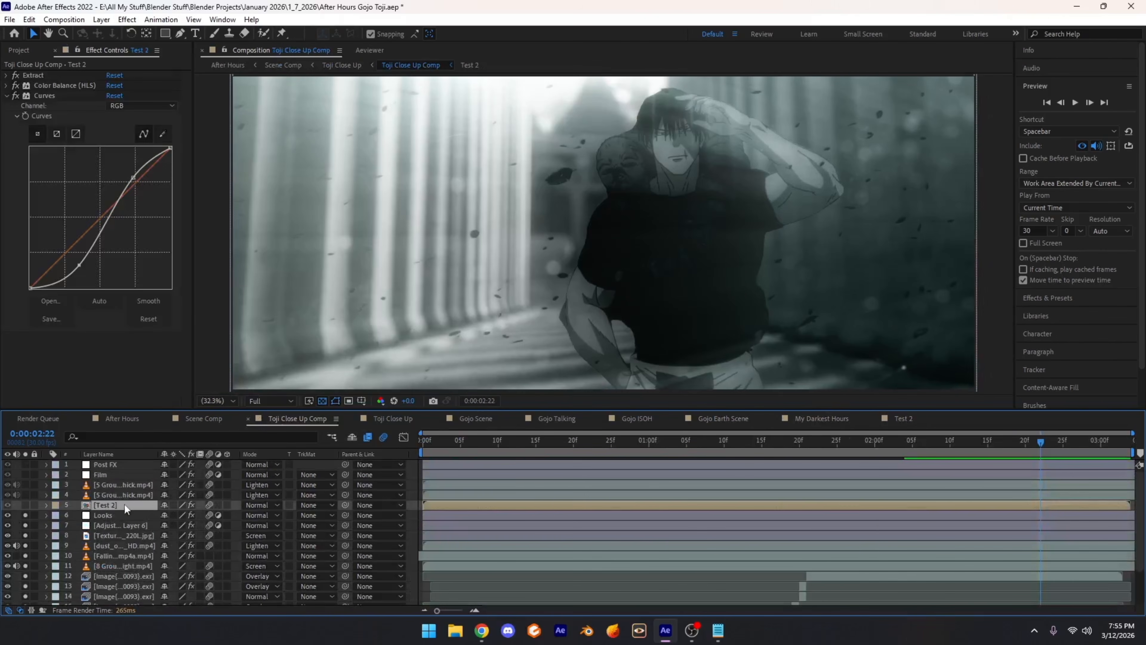
pyautogui.moveTo(25, 514); pyautogui.dragTo(24, 596)
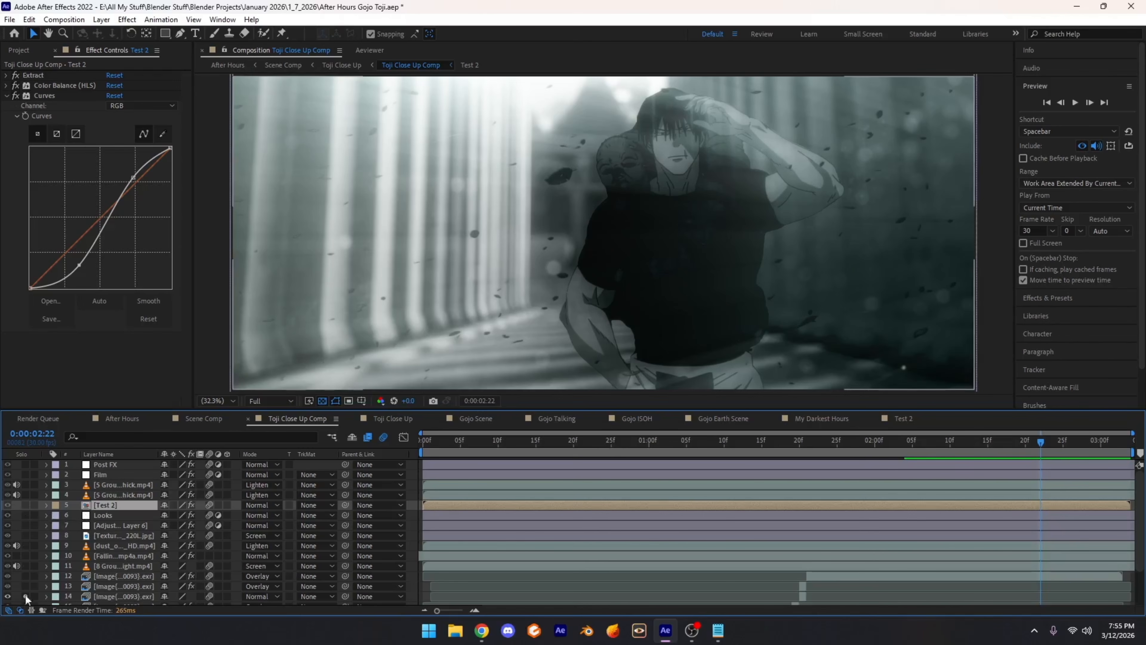
pyautogui.click(24, 505)
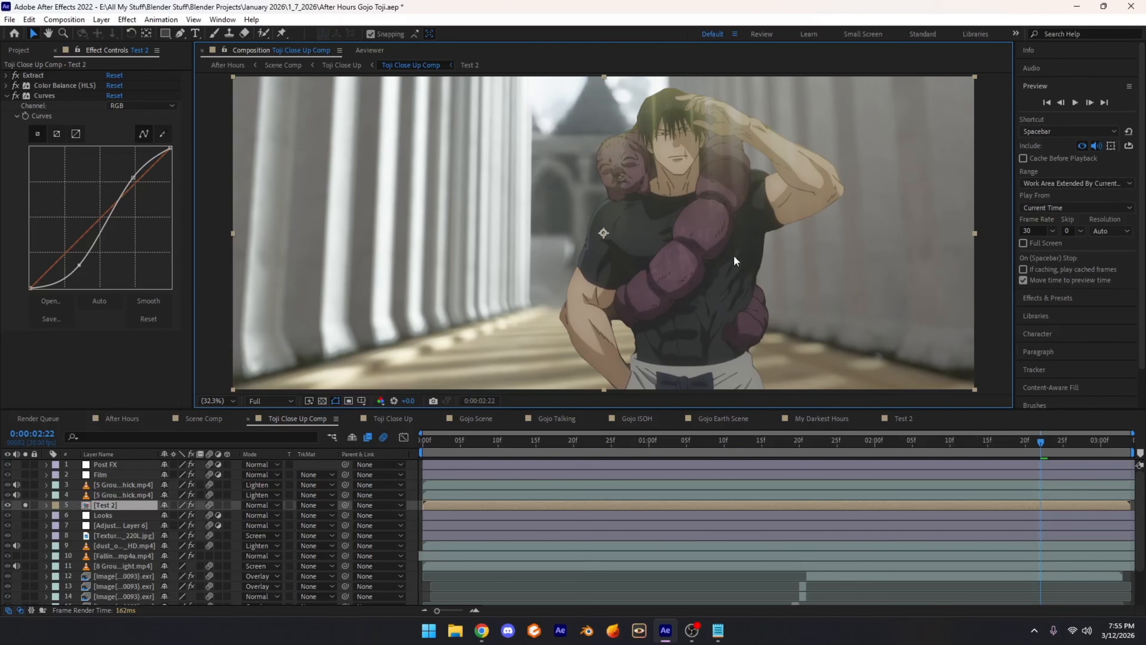
# Step: Switch off all of Test 2's effects, then re-enable Extract, Color Balance (HLS) and Curves one by one, reviewing their settings
pyautogui.moveTo(15, 79); pyautogui.dragTo(16, 106)
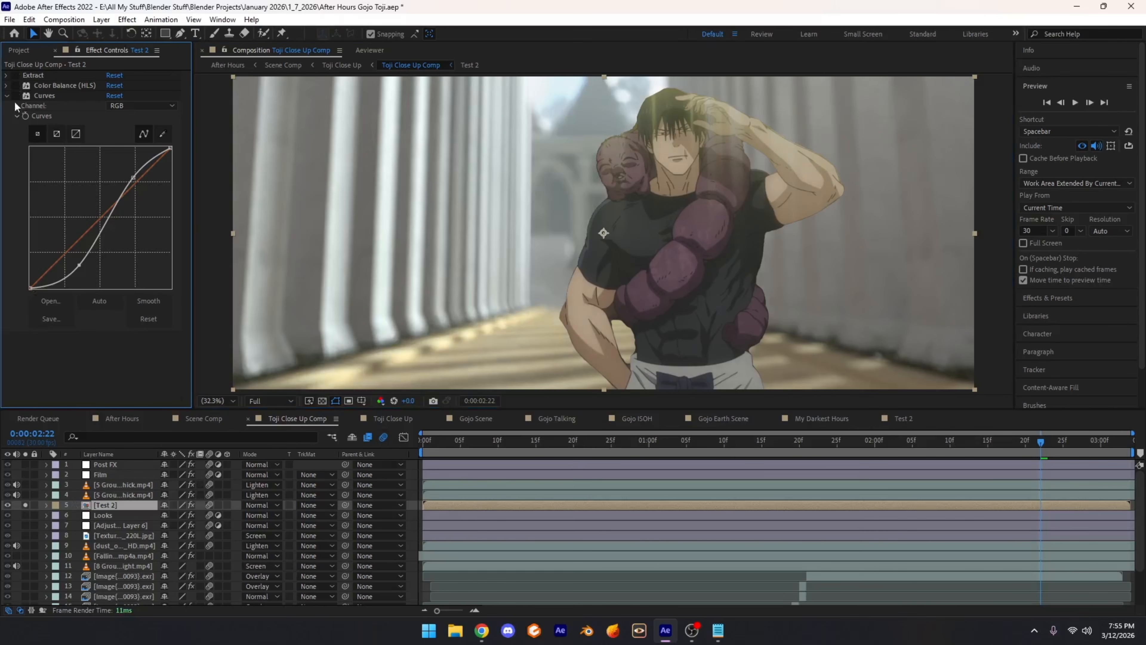
pyautogui.click(16, 75)
pyautogui.click(7, 75)
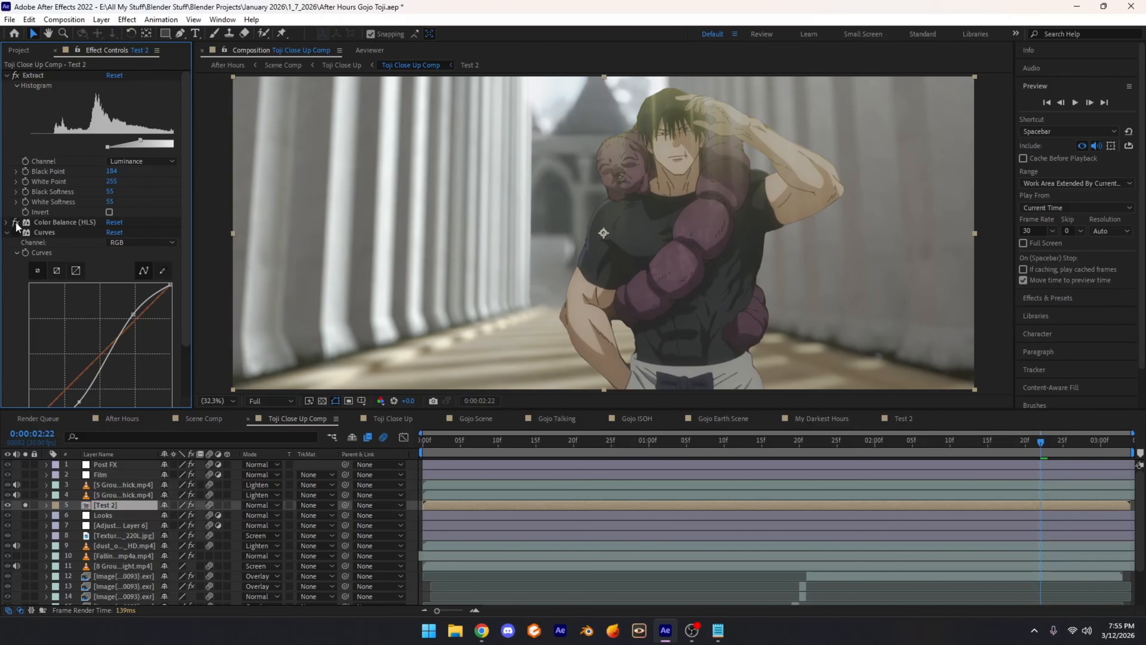
pyautogui.click(5, 222)
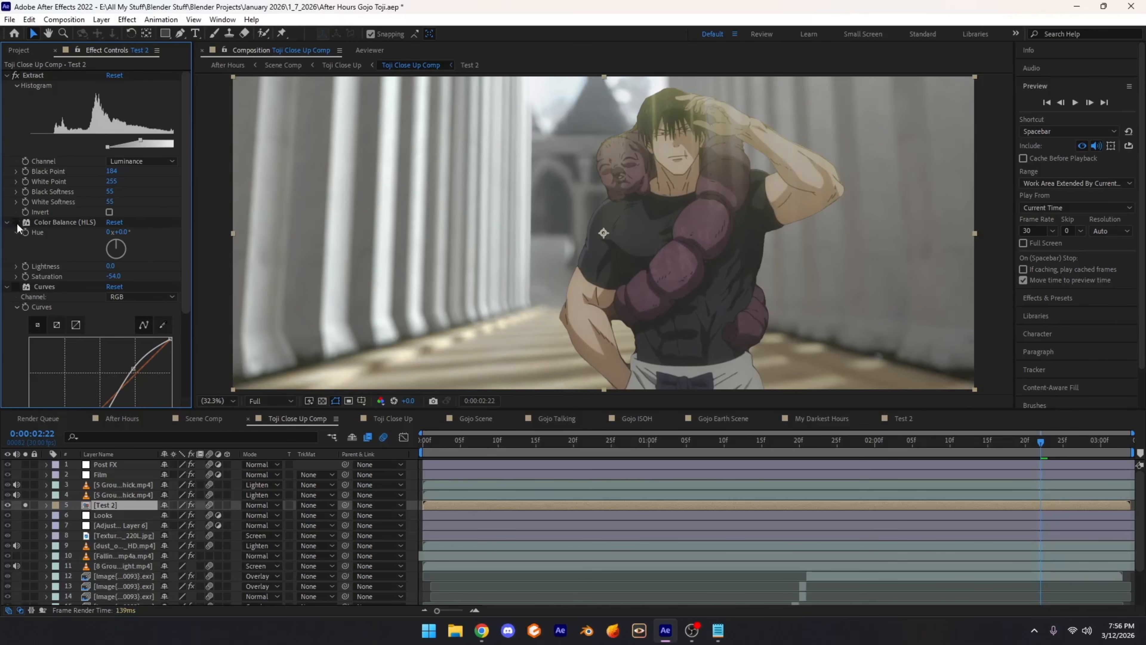
pyautogui.click(8, 221)
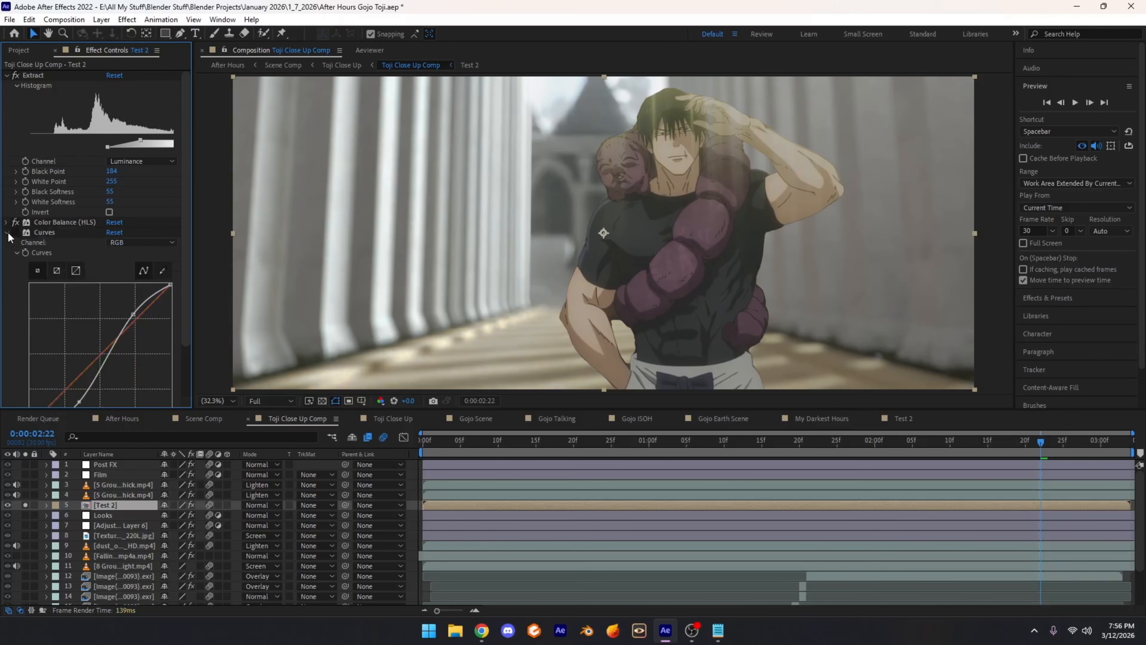
pyautogui.click(8, 233)
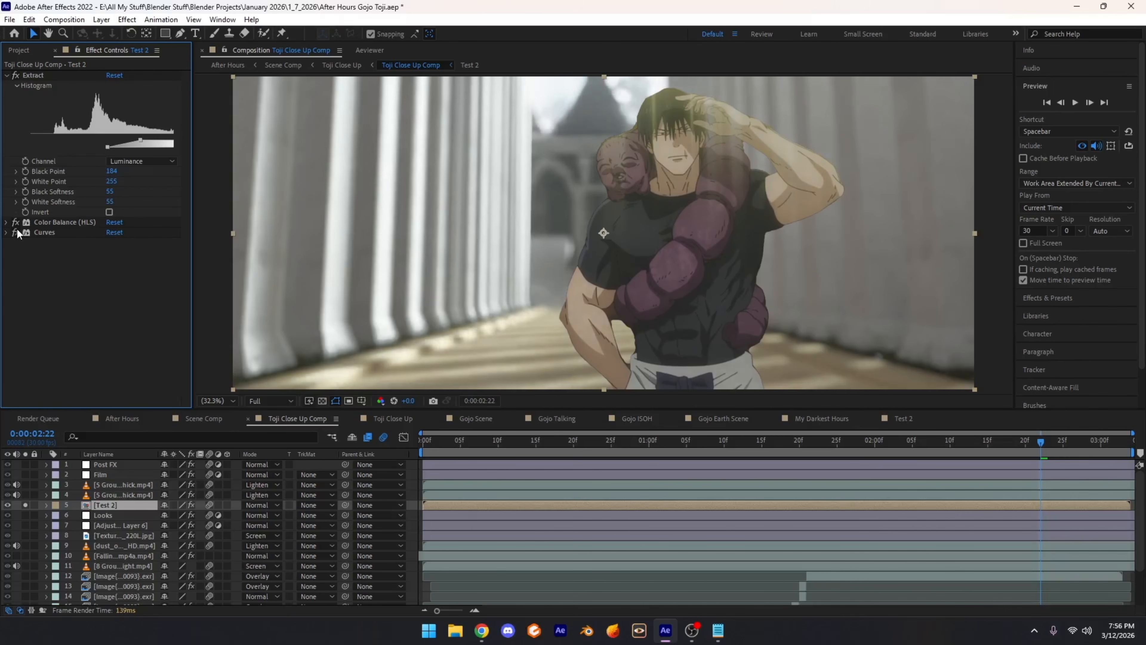
# Step: Toggle Test 2's Curves effect while inspecting the raised arm up close, leaving the effect on
pyautogui.click(15, 232)
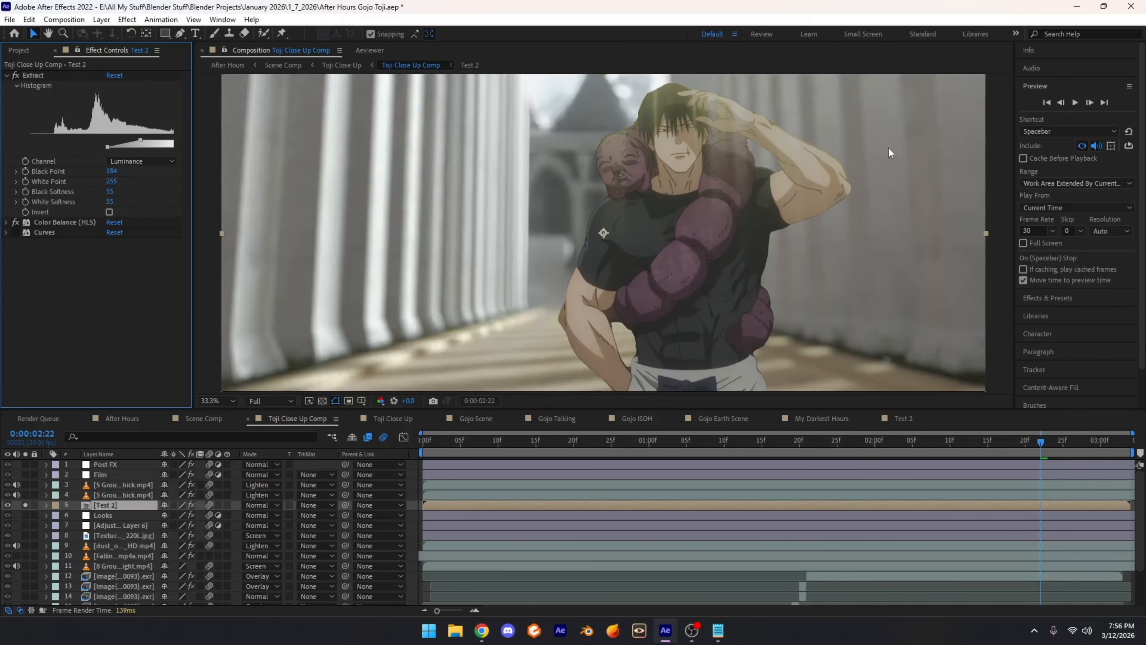
pyautogui.scroll(6, 582, 240)
pyautogui.scroll(-2, 586, 237)
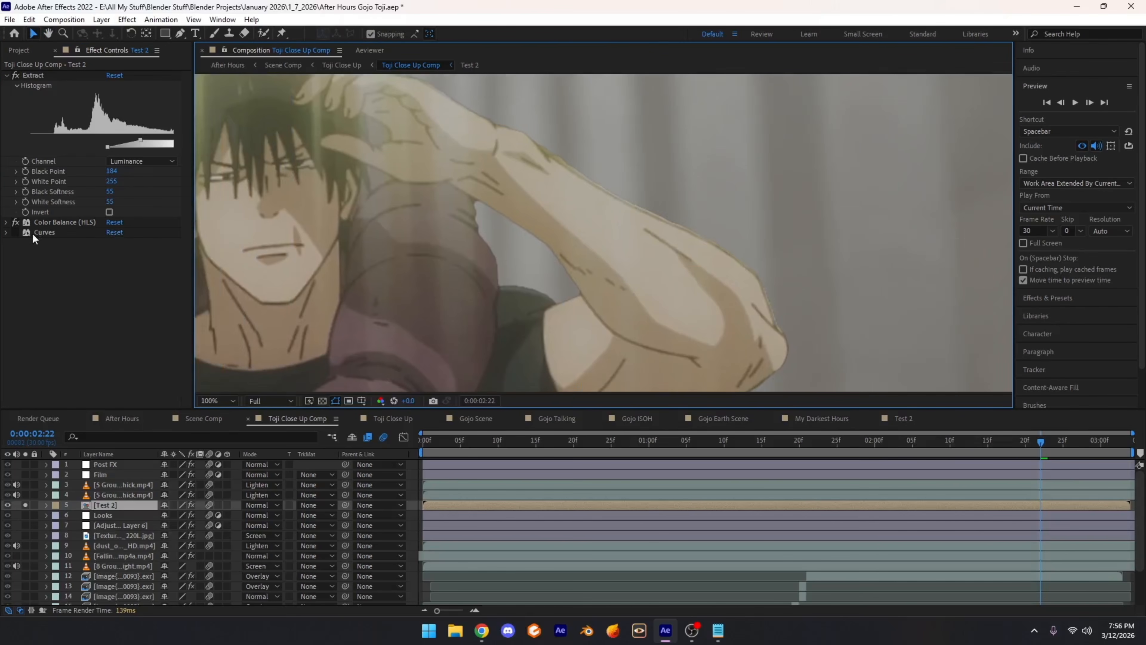
pyautogui.click(15, 232)
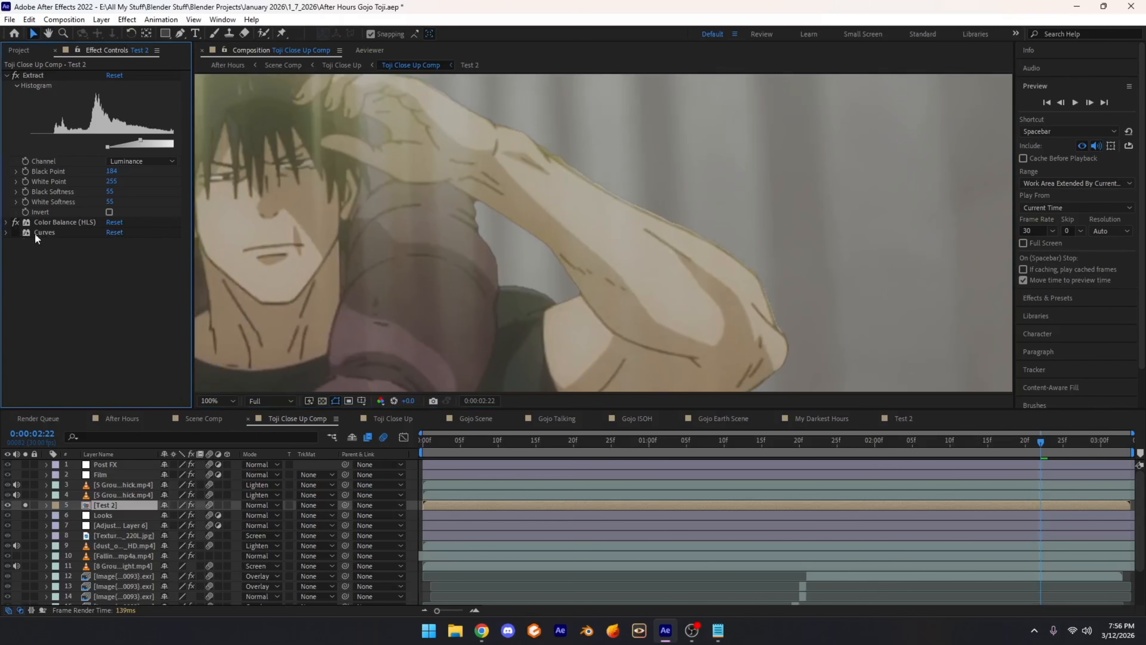
pyautogui.click(16, 232)
# Step: Fit the whole frame in view and solo Looks and every layer below it, leaving Test 2 unsoloed
pyautogui.hotkey('shift', '/')
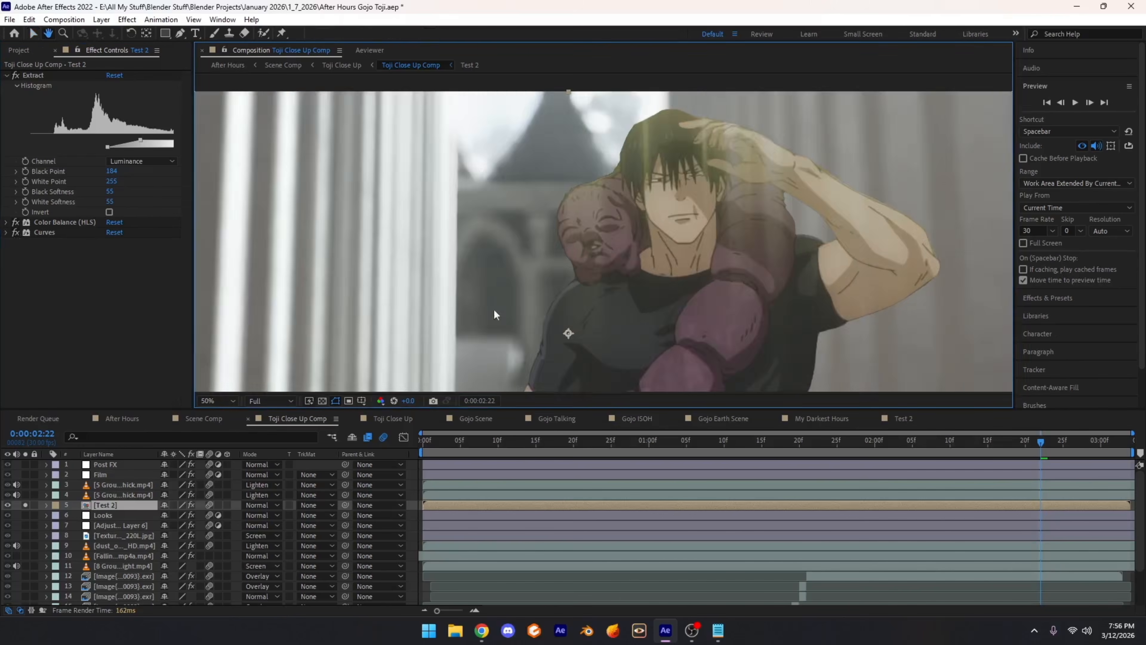
pyautogui.moveTo(24, 515); pyautogui.dragTo(26, 598)
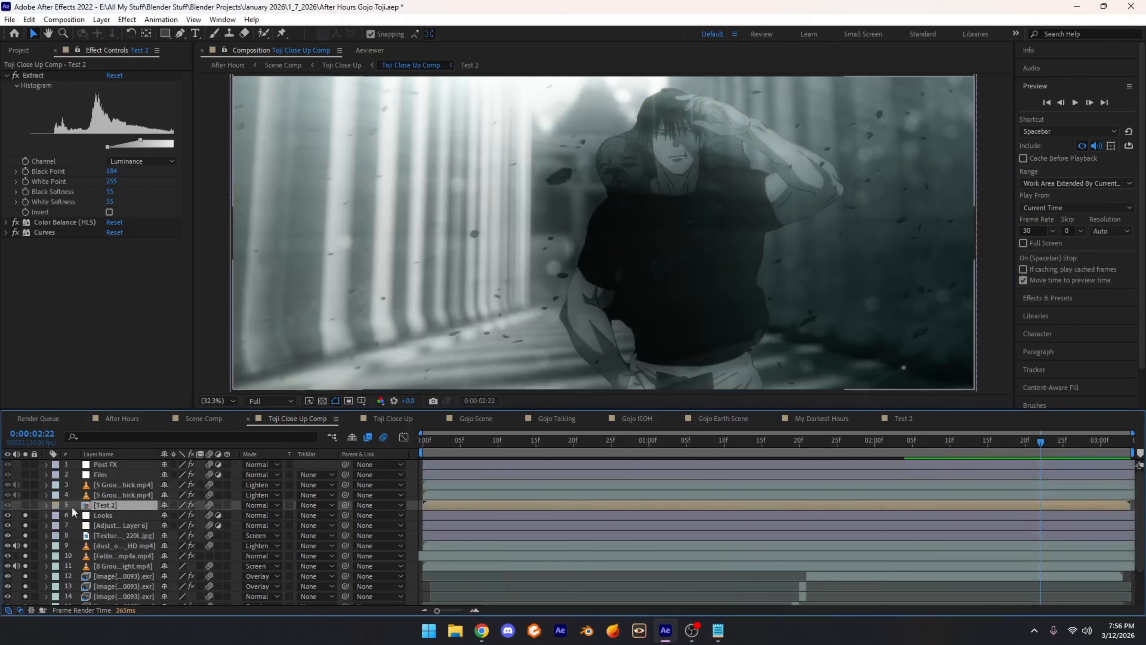
# Step: Toggle Test 2's solo to compare the frame, check Adjustment Layer 6's Color Balance (HLS) settings, and leave Test 2 soloed
pyautogui.click(25, 504)
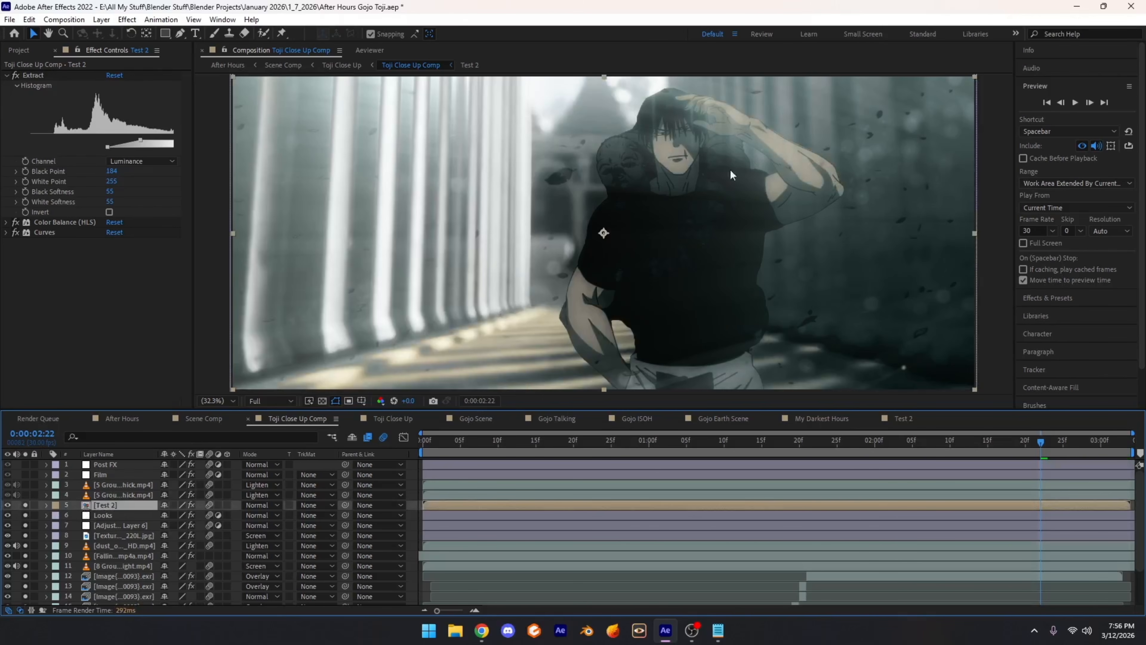
pyautogui.click(25, 505)
pyautogui.click(120, 525)
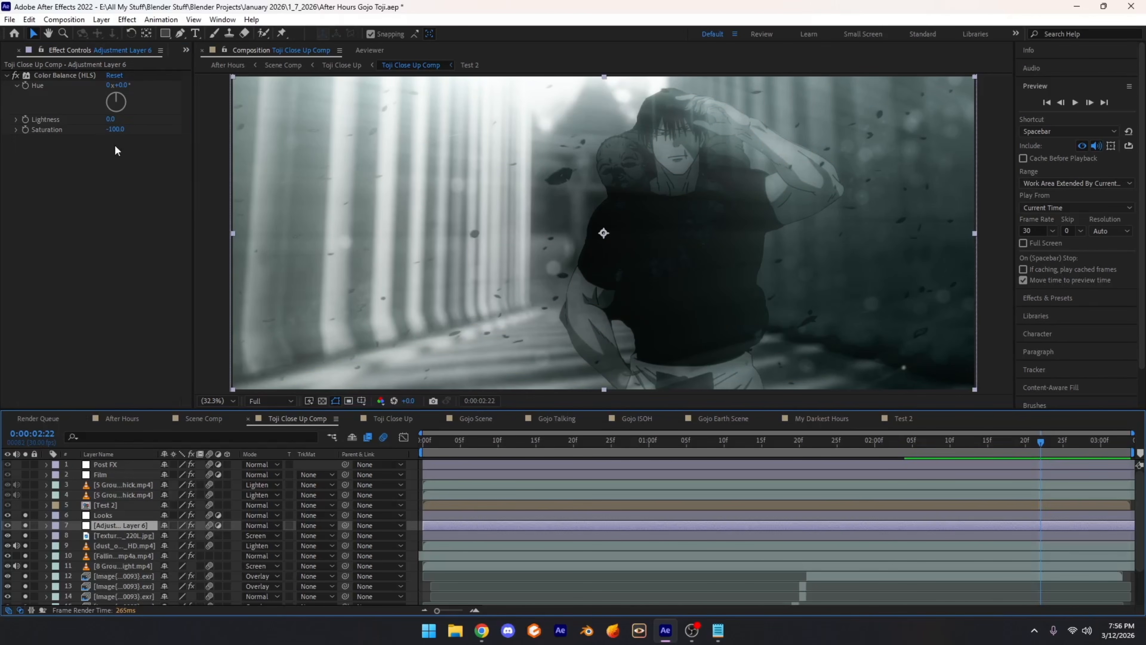
pyautogui.moveTo(116, 129); pyautogui.dragTo(88, 131)
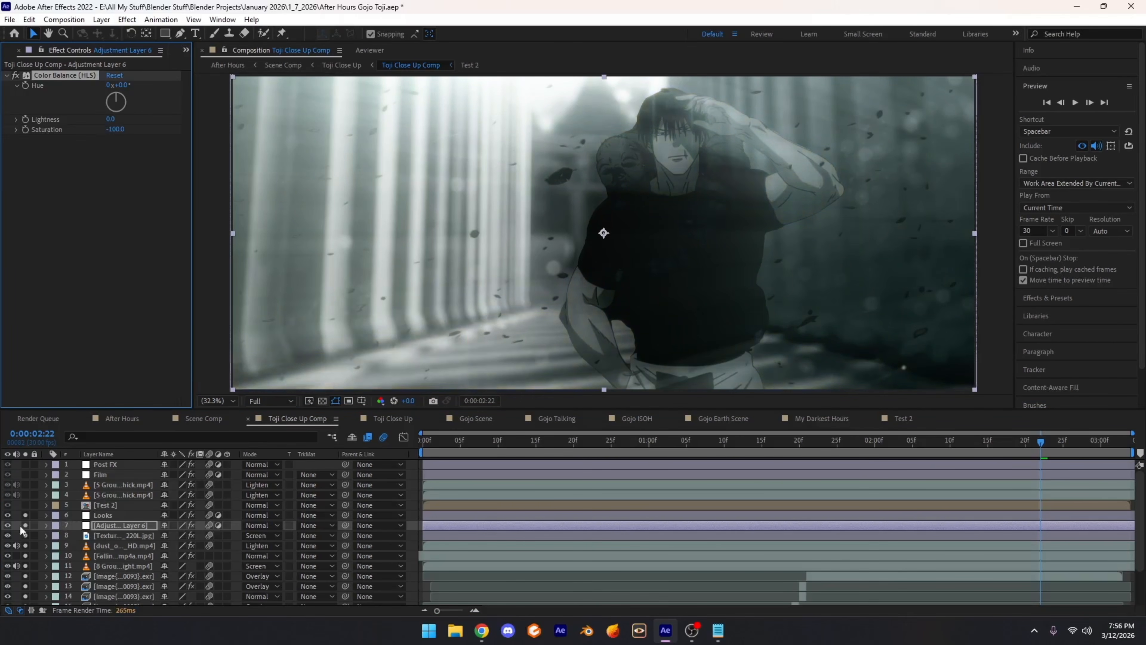
pyautogui.click(26, 505)
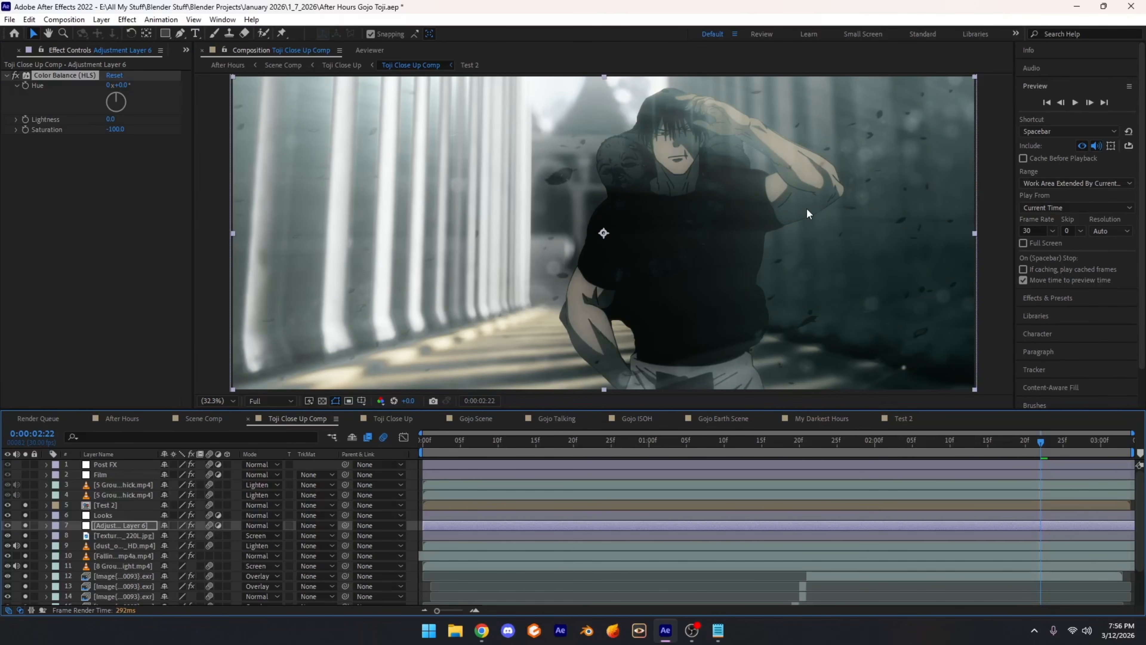
# Step: Inspect the character's face and raised arm up close with Test 2 soloed alongside the layers below it
pyautogui.scroll(4, 664, 249)
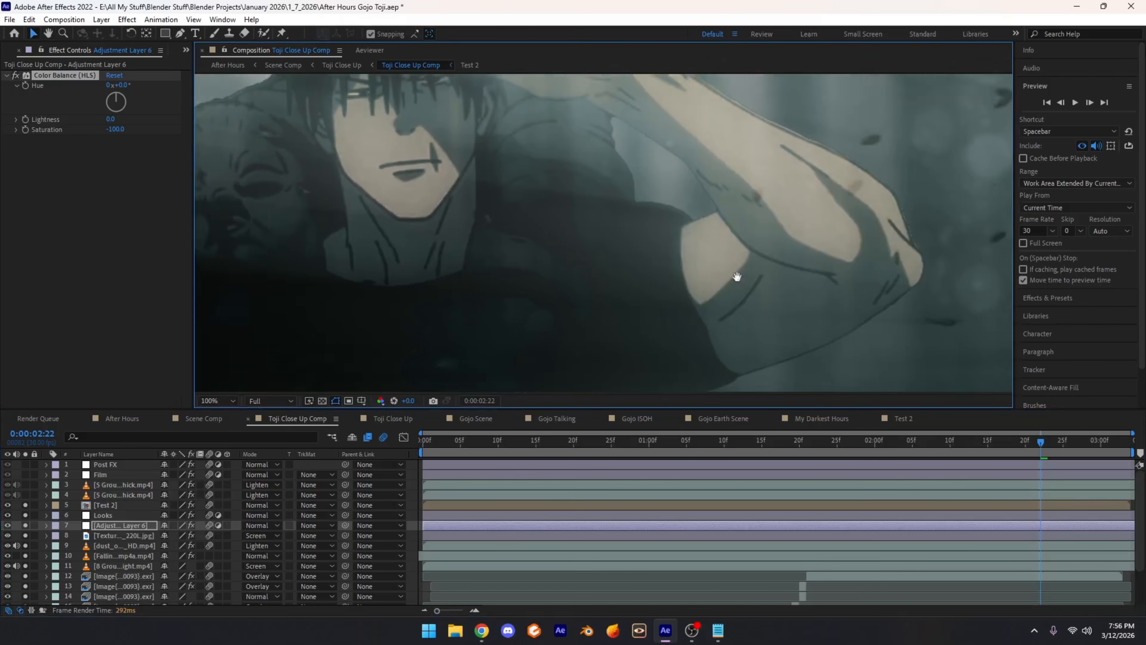
pyautogui.moveTo(443, 235); pyautogui.dragTo(863, 266)
pyautogui.scroll(-1, 677, 255)
pyautogui.scroll(2, 925, 204)
pyautogui.moveTo(925, 203); pyautogui.dragTo(697, 214)
pyautogui.press('v')
pyautogui.scroll(-4, 632, 225)
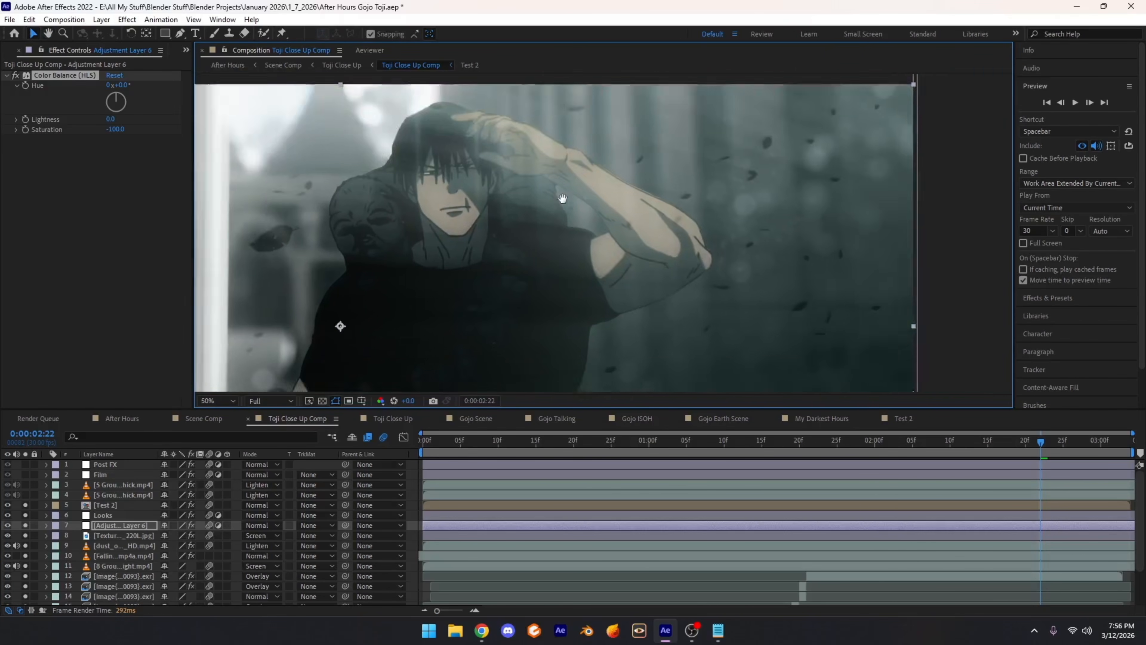
# Step: Toggle Test 2's solo off and on while inspecting the character's torso and arms, leaving it soloed
pyautogui.moveTo(563, 199); pyautogui.dragTo(646, 95)
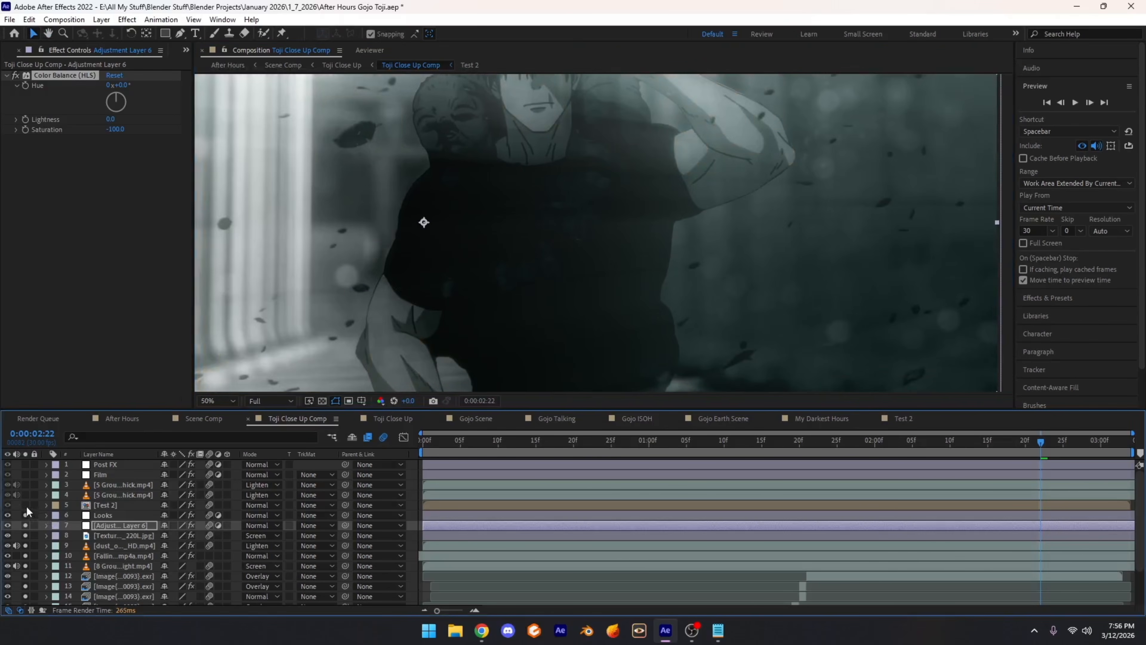
pyautogui.scroll(2, 485, 288)
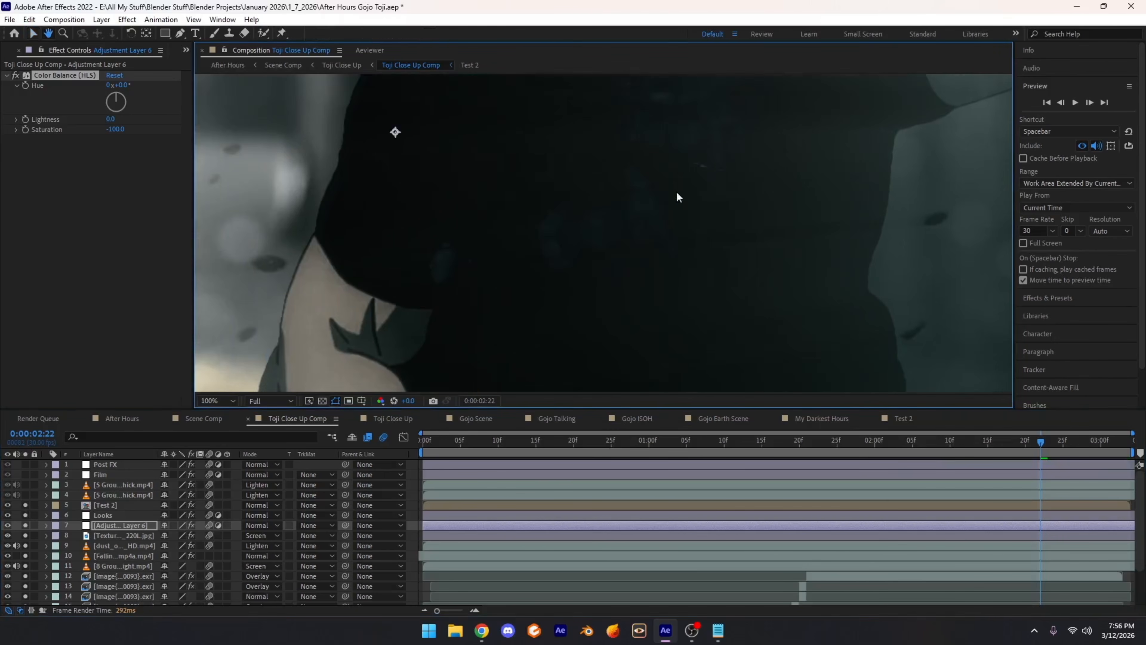
pyautogui.scroll(-2, 695, 261)
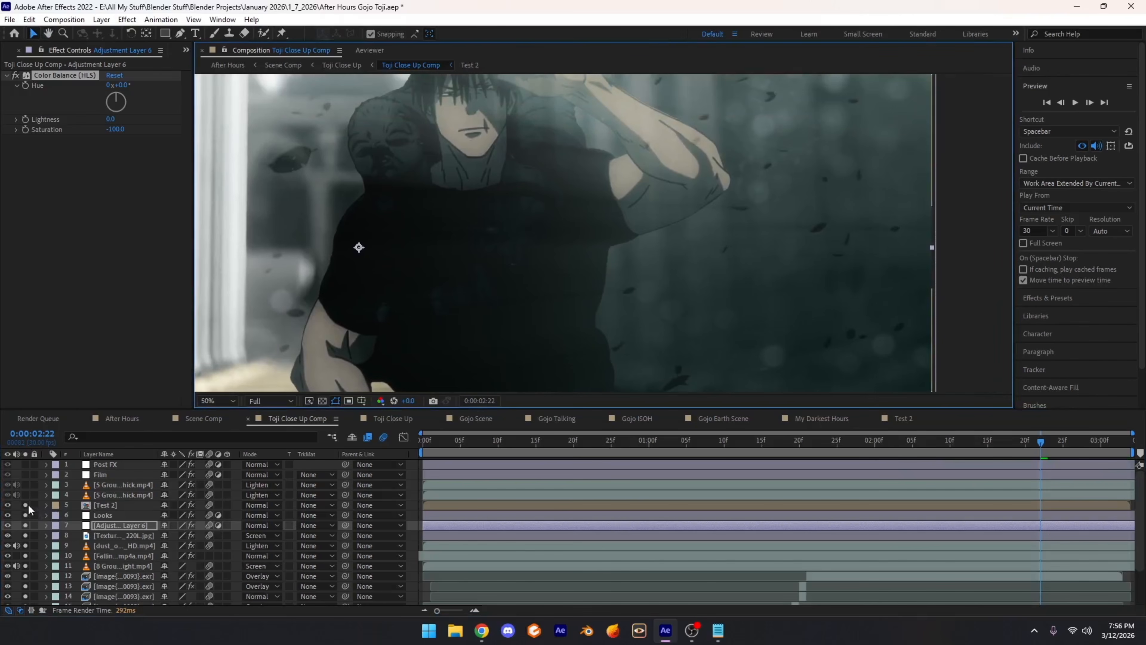
pyautogui.moveTo(655, 191); pyautogui.dragTo(1073, 88)
pyautogui.moveTo(319, 333); pyautogui.dragTo(188, 326)
pyautogui.click(25, 505)
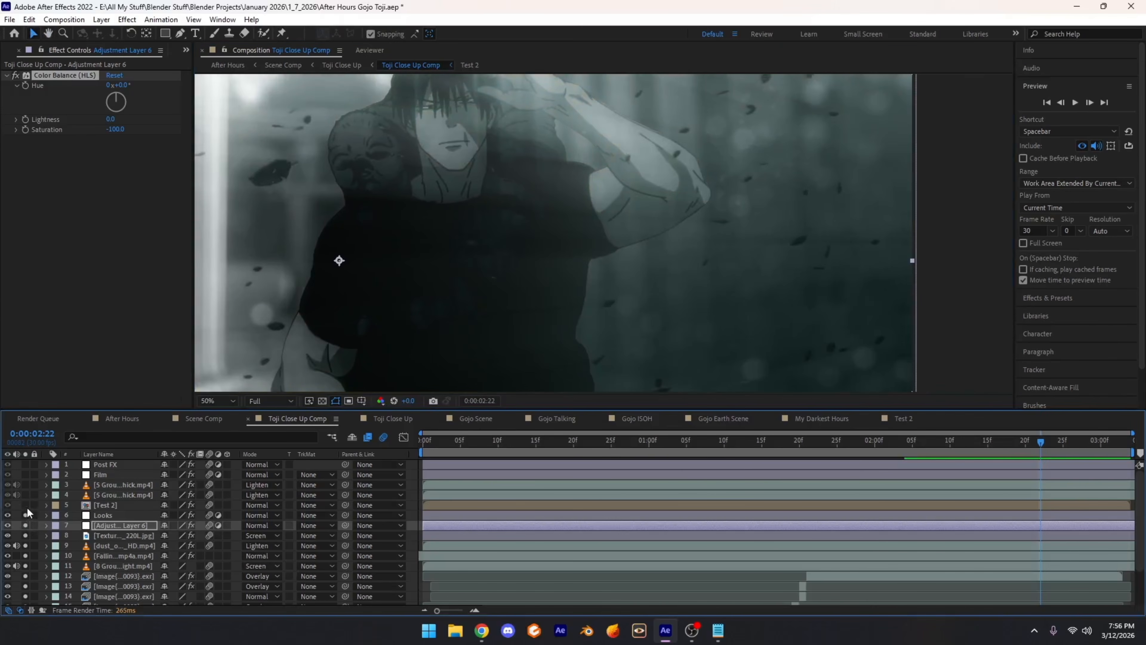
pyautogui.click(26, 505)
pyautogui.moveTo(380, 301); pyautogui.dragTo(499, 316)
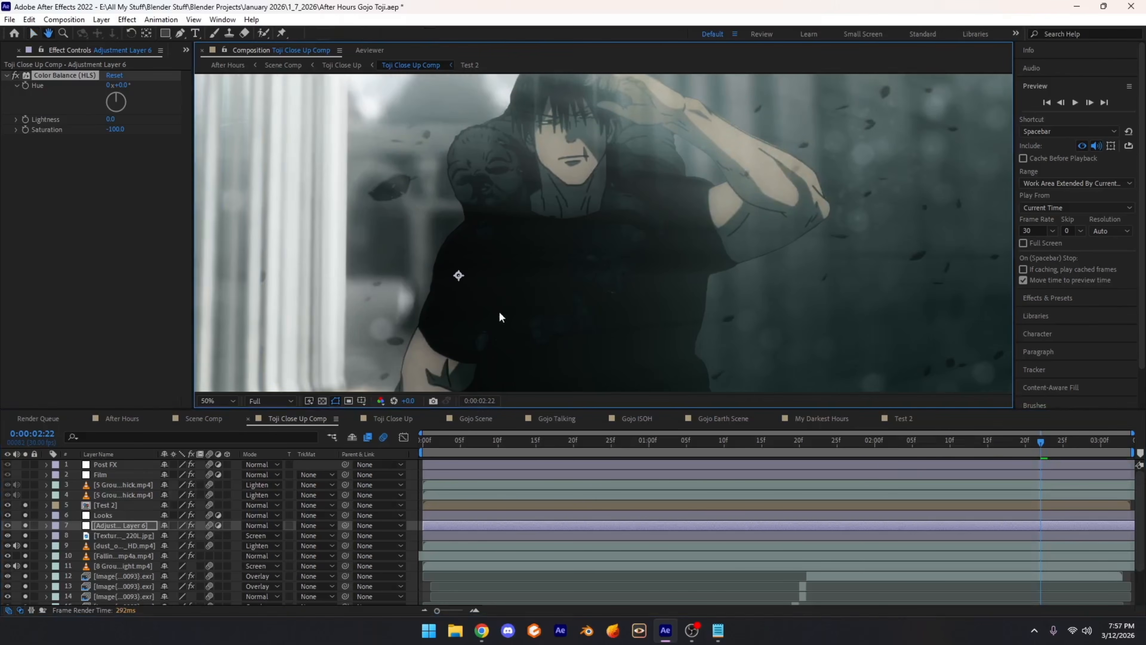
# Step: Fit the whole frame in view and compare it with and without Test 2 soloed
pyautogui.press(',')
pyautogui.press(',')
pyautogui.click(217, 400)
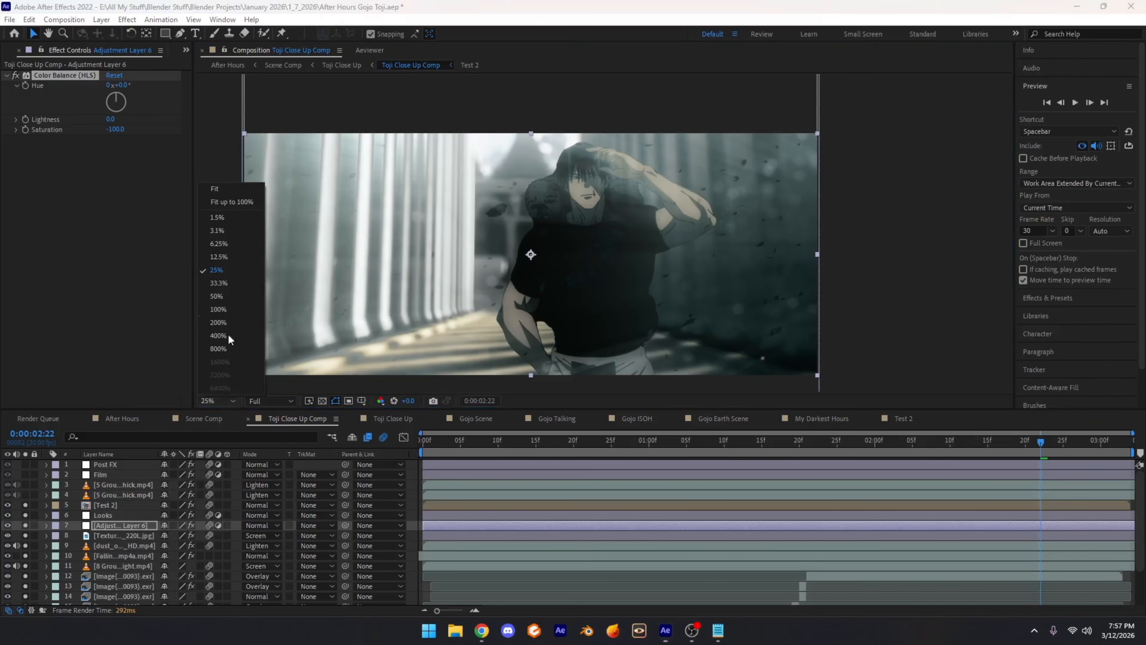
pyautogui.click(230, 193)
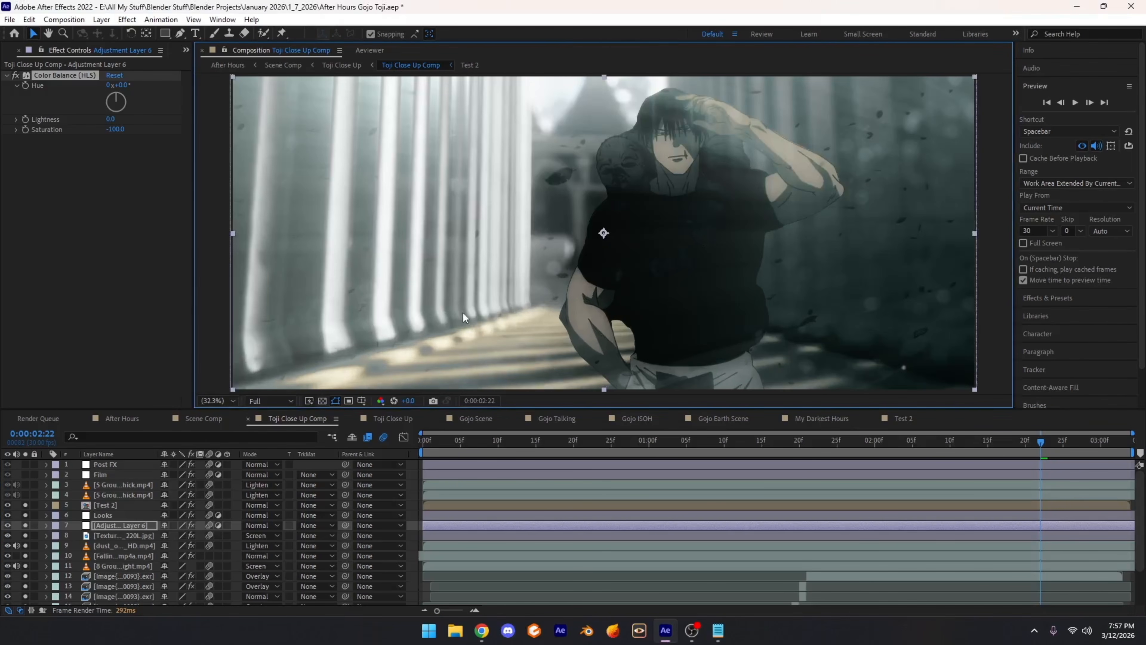
pyautogui.click(26, 504)
pyautogui.click(26, 505)
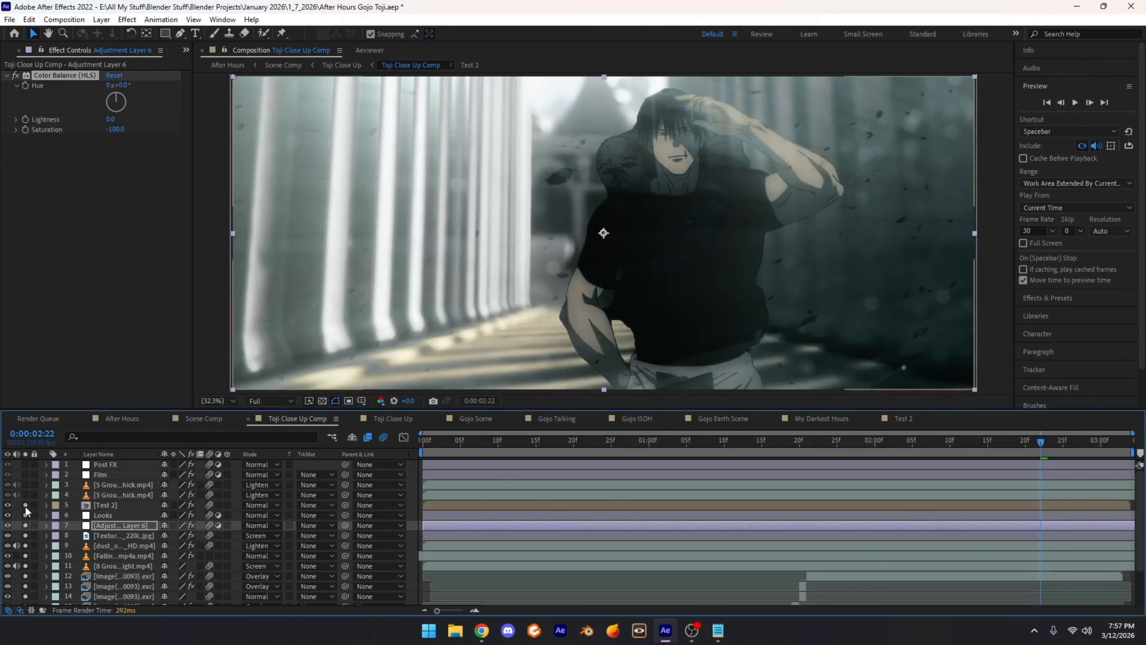
# Step: Select Test 2 and toggle its solo repeatedly to examine its contribution to the shot, leaving it soloed
pyautogui.click(109, 506)
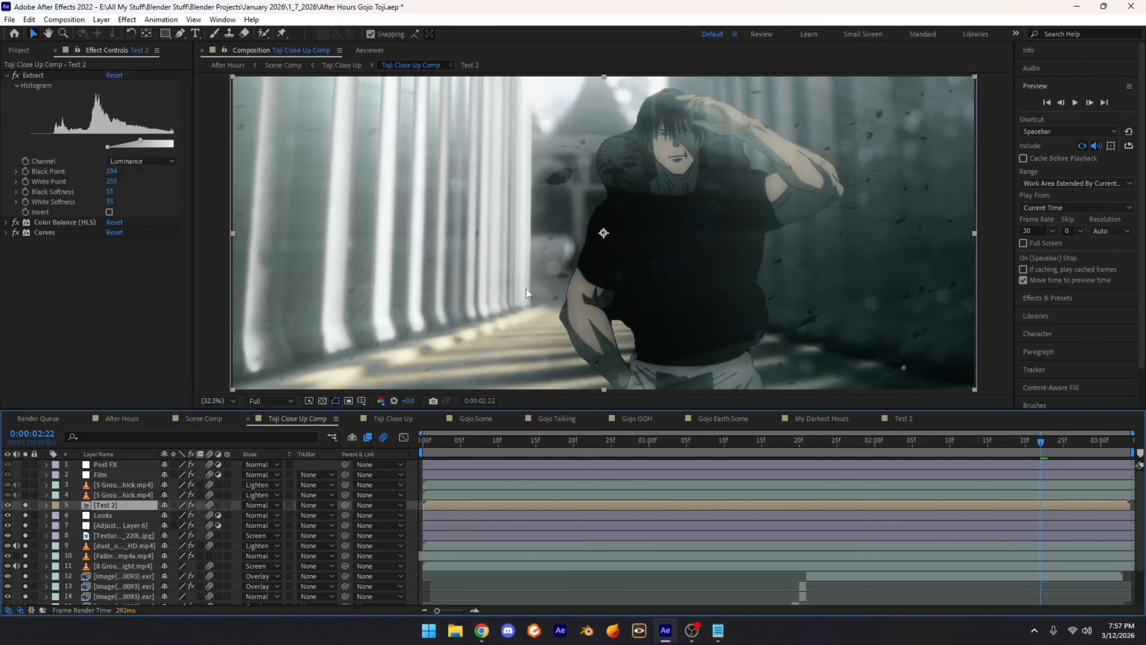
pyautogui.click(26, 505)
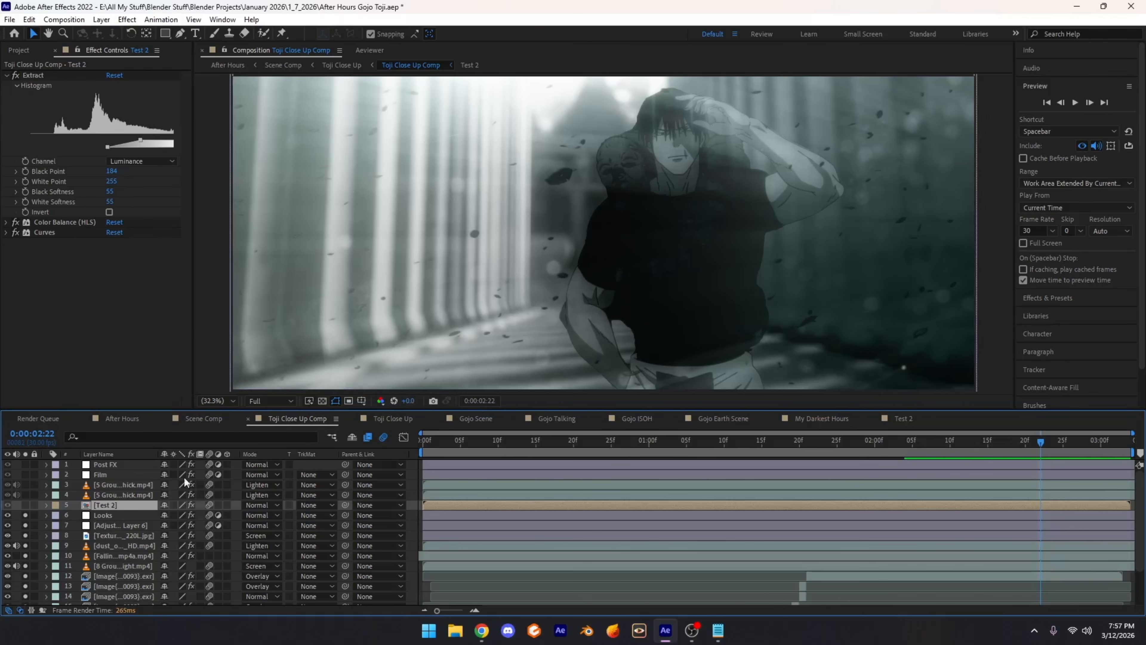
pyautogui.click(26, 505)
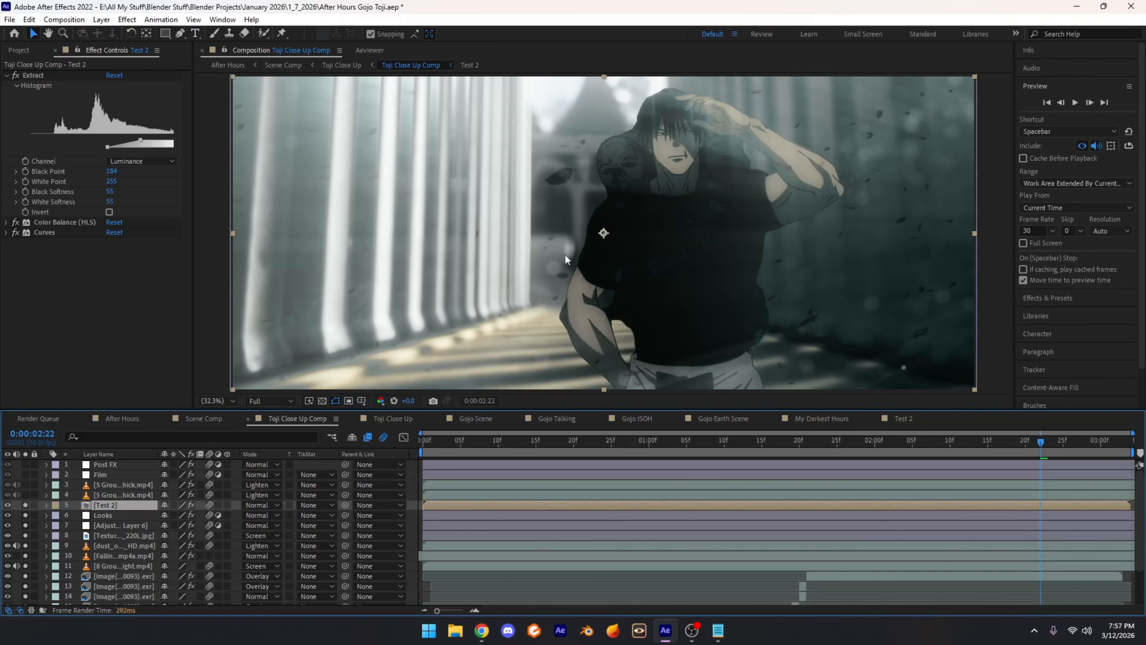
pyautogui.scroll(5, 565, 254)
pyautogui.scroll(-5, 694, 251)
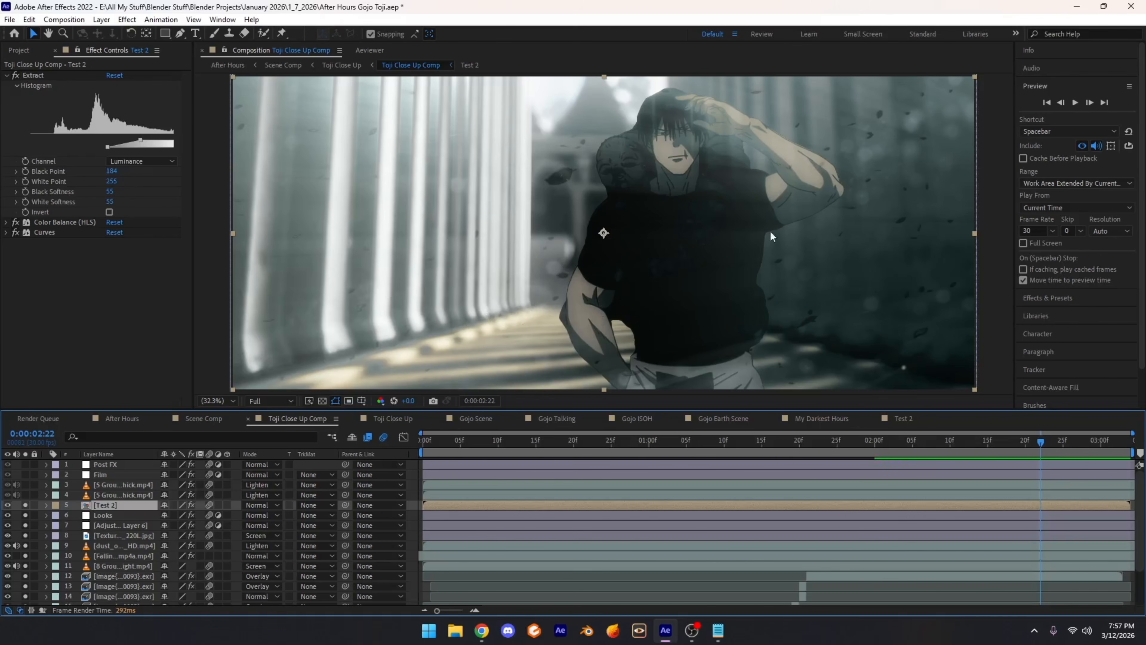
pyautogui.click(25, 504)
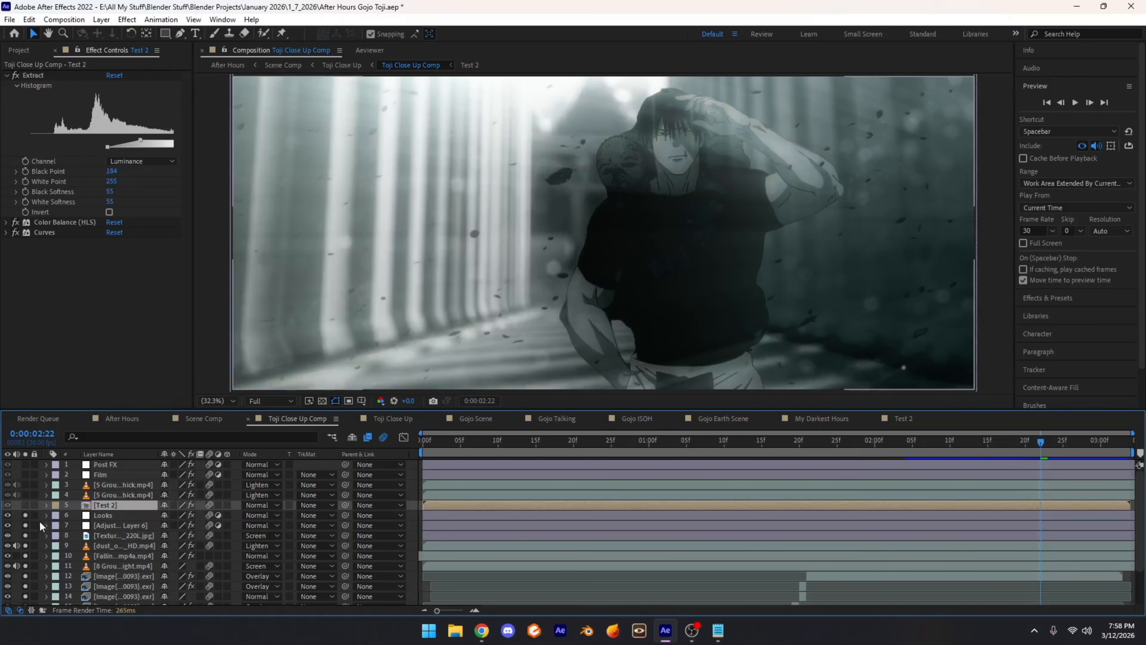
pyautogui.click(26, 504)
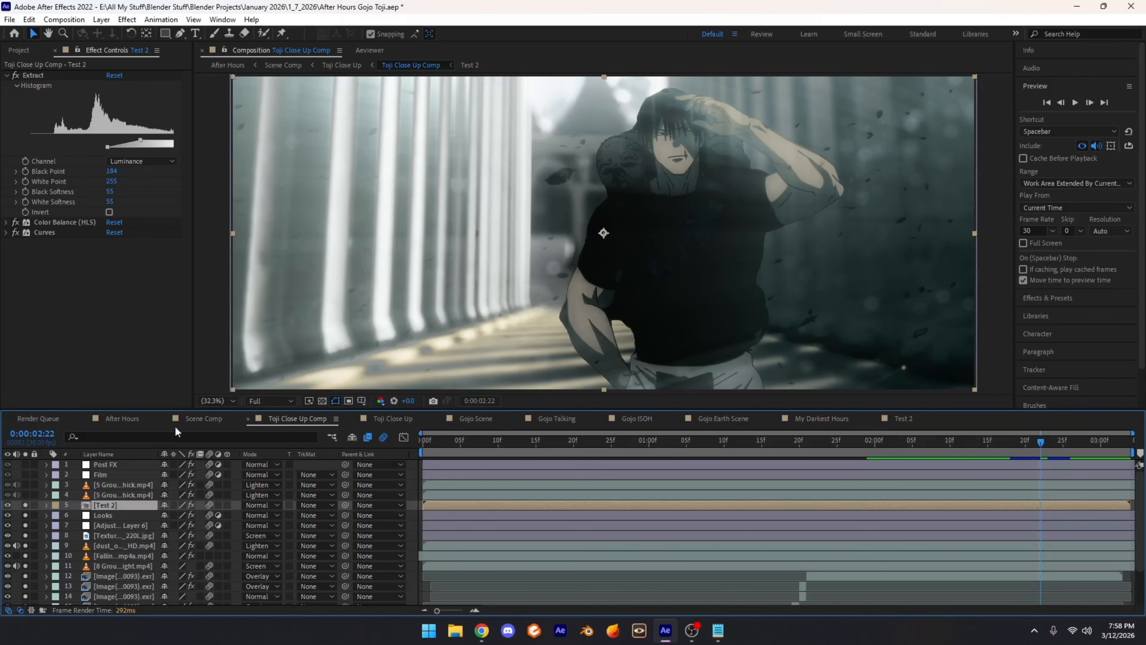
# Step: Isolate the two 5 Ground Fog Thick layers by soloing only them and unsoloing Test 2 and everything below
pyautogui.click(114, 495)
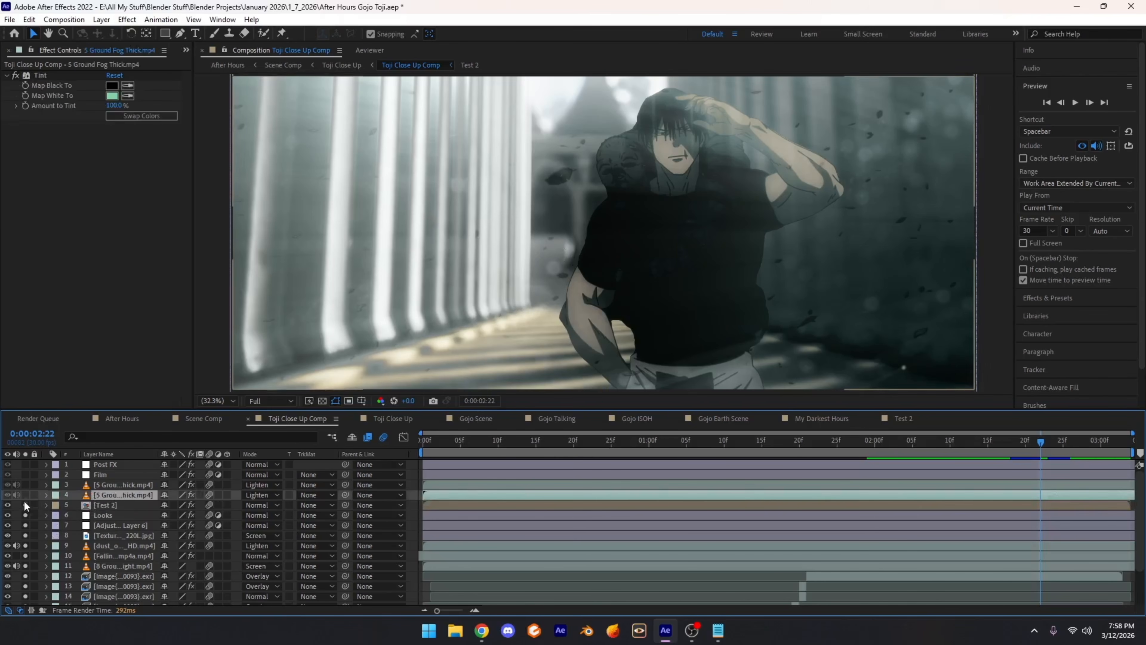
pyautogui.moveTo(25, 502); pyautogui.dragTo(25, 618)
pyautogui.scroll(3, 23, 524)
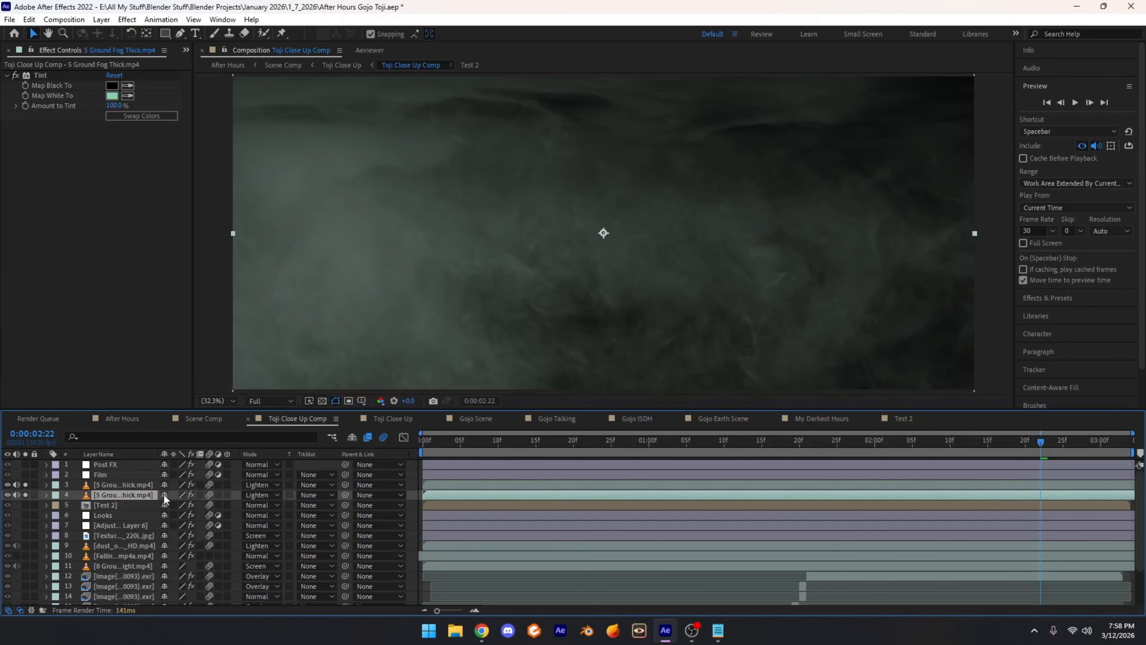
# Step: Review the opacity and blend mode of the two 5 Ground Fog Thick layers, collapsing their properties when done
pyautogui.press('t')
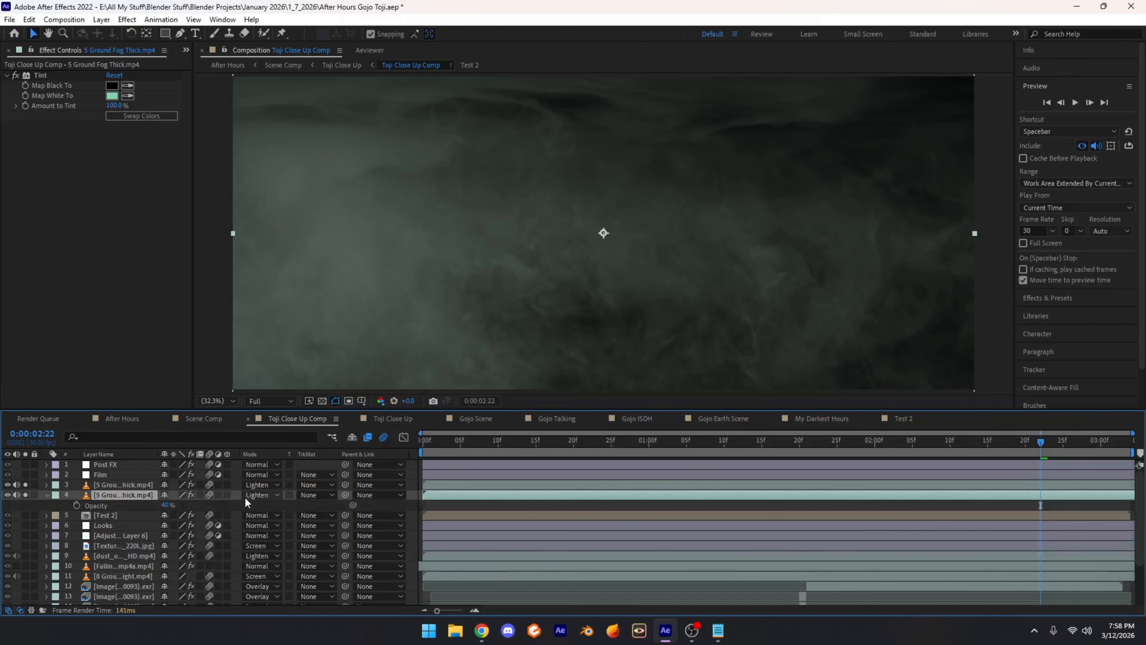
pyautogui.click(246, 495)
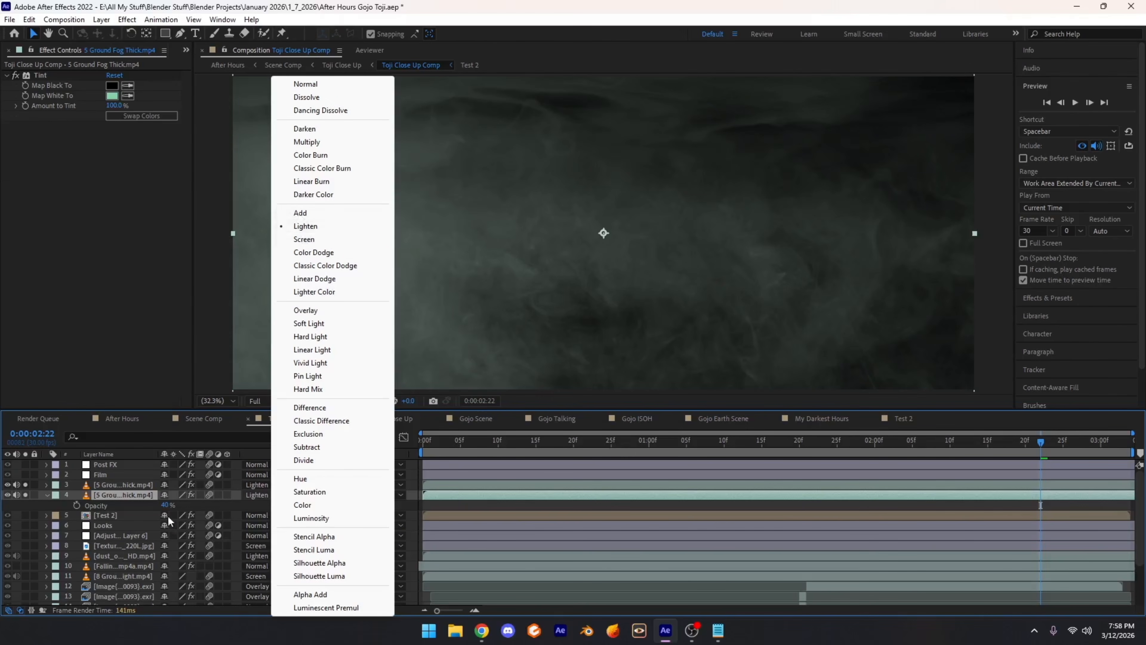
pyautogui.click(119, 486)
pyautogui.press('t')
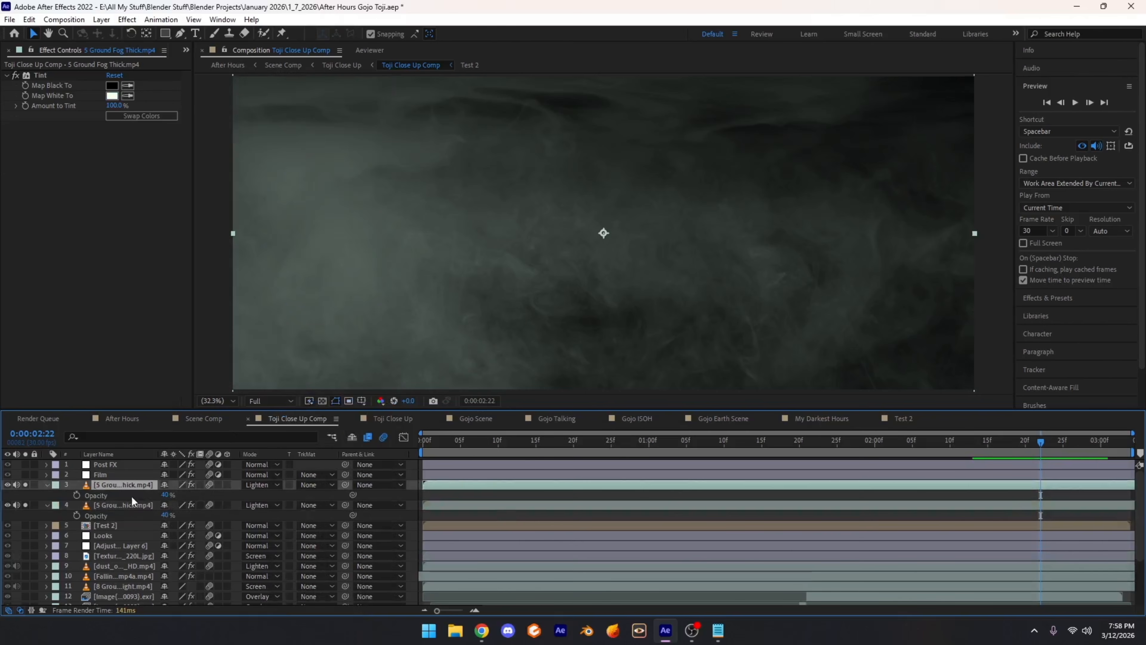
pyautogui.press('t')
pyautogui.click(117, 494)
pyautogui.press('t')
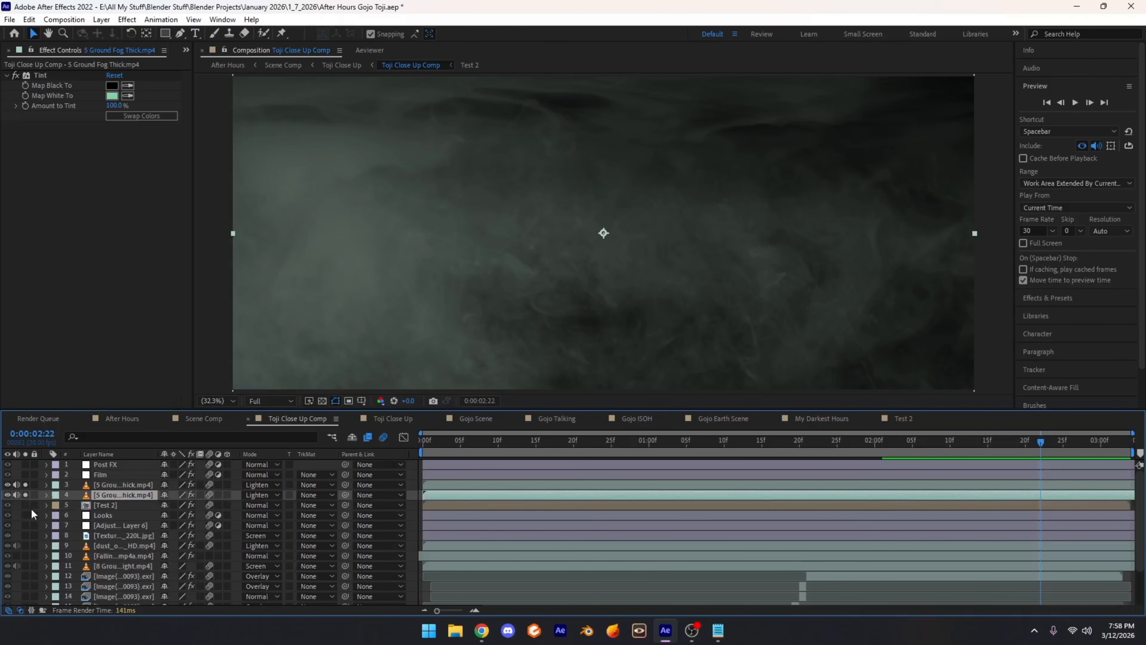
# Step: Solo Test 2 and every layer below it together with the two fog layers
pyautogui.moveTo(25, 505); pyautogui.dragTo(25, 607)
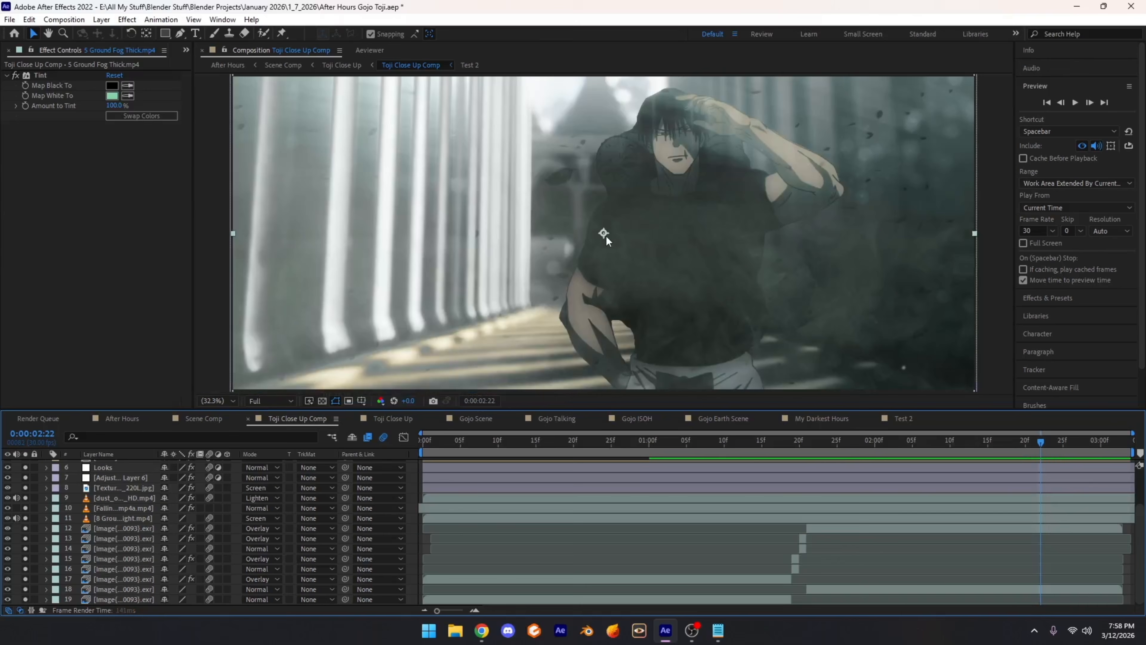
pyautogui.scroll(3, 629, 465)
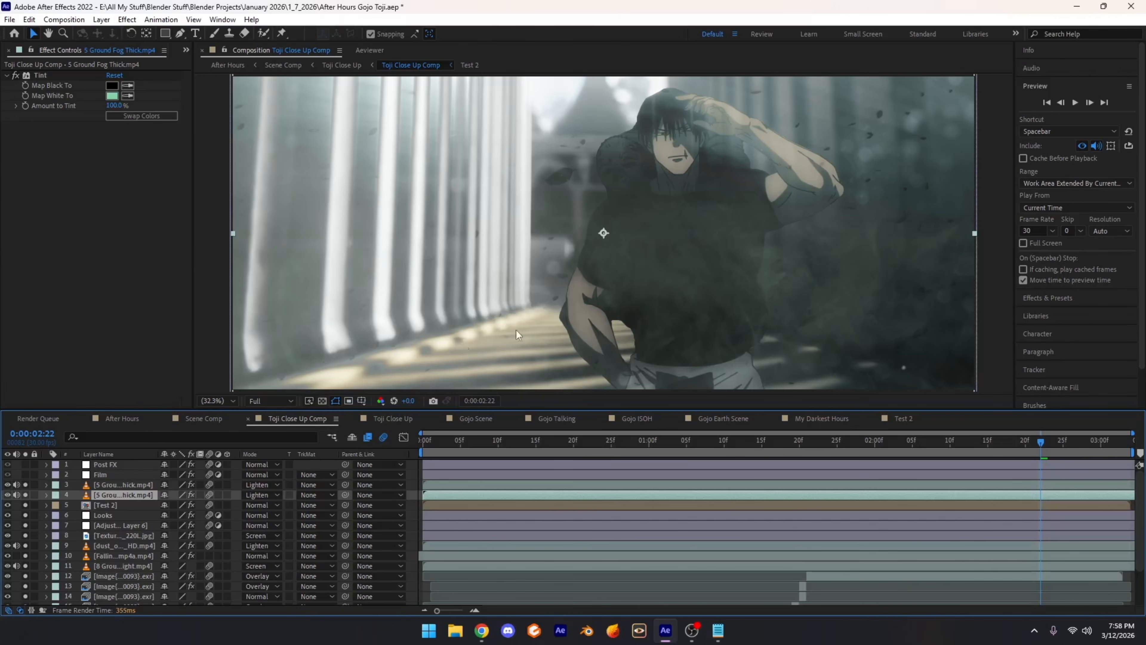
# Step: Try raising the Opacity of both 5 Ground Fog Thick layers to 100%
pyautogui.click(110, 486)
pyautogui.press('t')
pyautogui.moveTo(165, 496); pyautogui.dragTo(260, 496)
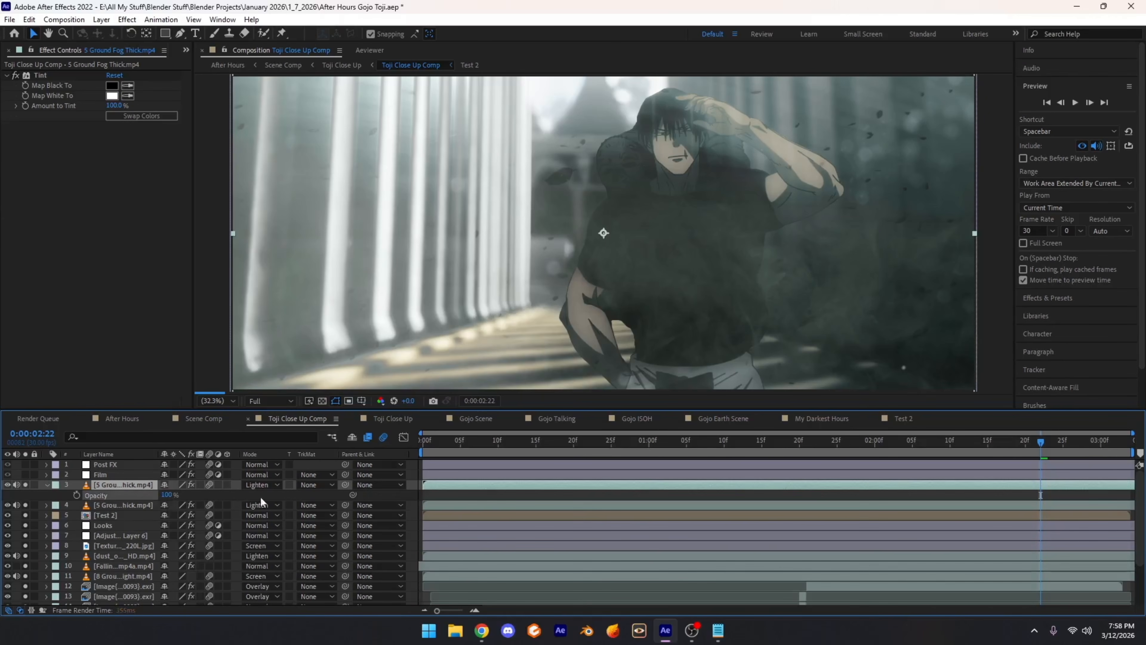
pyautogui.click(136, 506)
pyautogui.press('t')
pyautogui.moveTo(164, 517); pyautogui.dragTo(392, 508)
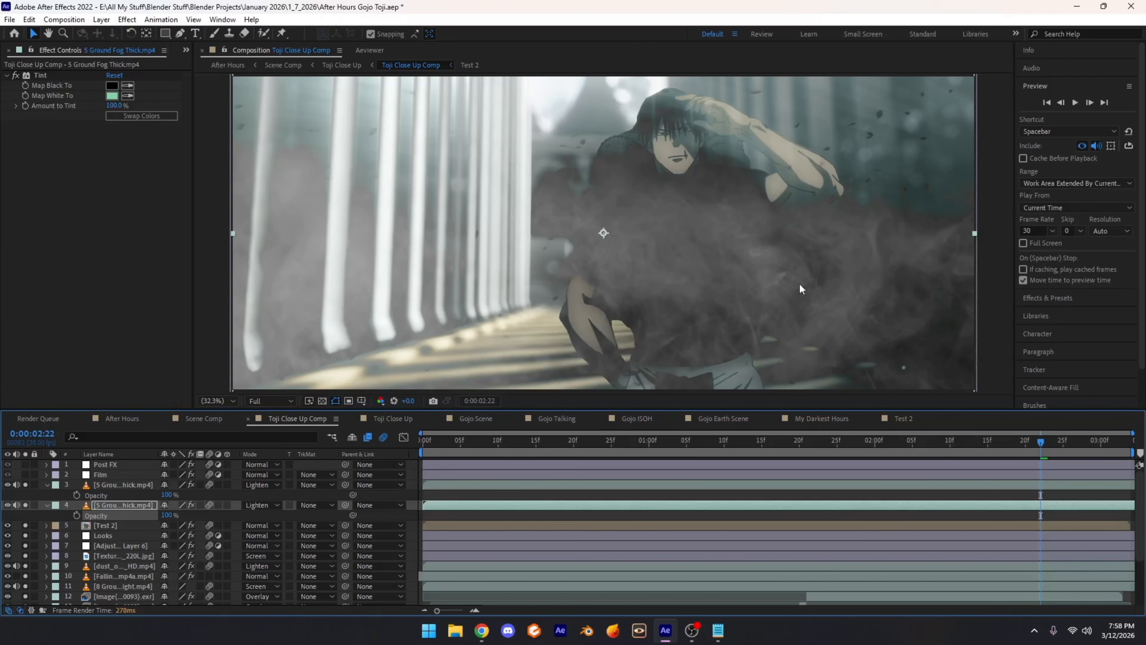
# Step: Undo the opacity changes on both 5 Ground Fog Thick layers and collapse their opacity properties
pyautogui.hotkey('ctrl', 'z')
pyautogui.hotkey('ctrl', 'z')
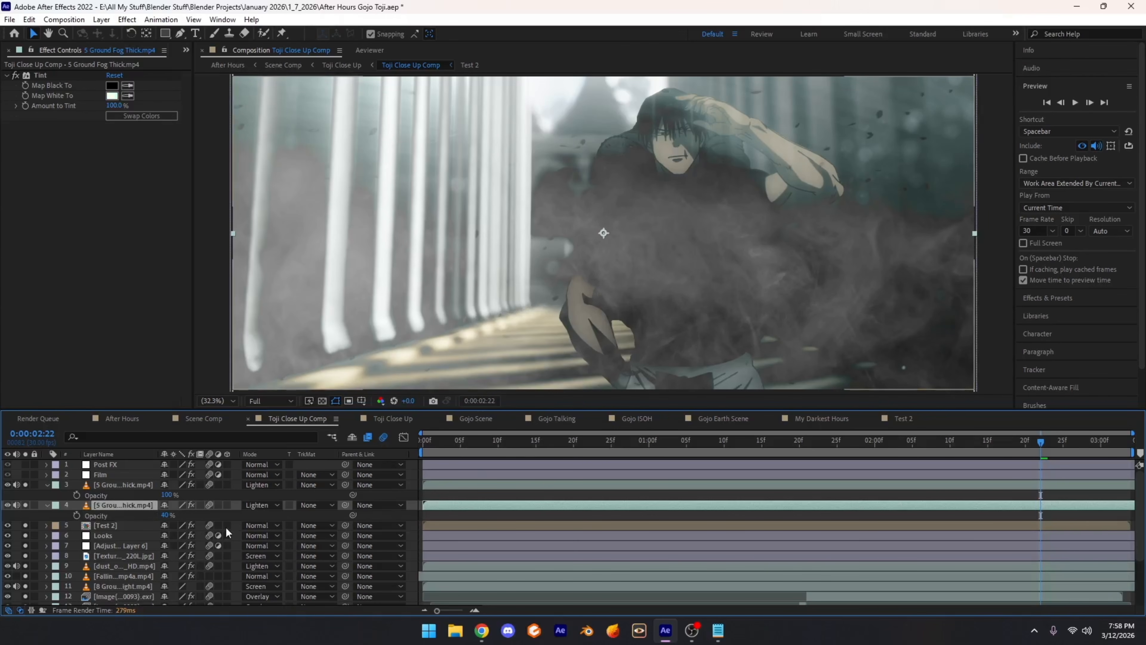
pyautogui.hotkey('ctrl', 'z')
pyautogui.click(47, 485)
pyautogui.click(47, 494)
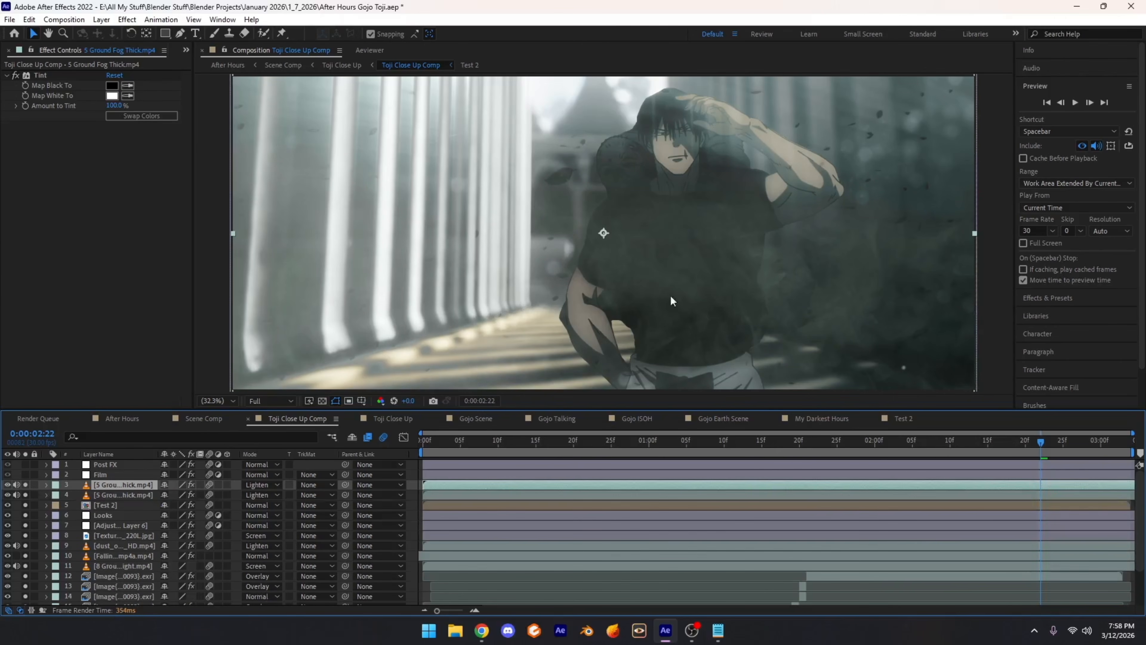
# Step: Toggle the Tint effect on the upper 5 Ground Fog Thick layer, and switch off the effects of both fog layers
pyautogui.scroll(1, 659, 344)
pyautogui.scroll(-3, 658, 343)
pyautogui.click(220, 401)
pyautogui.click(238, 200)
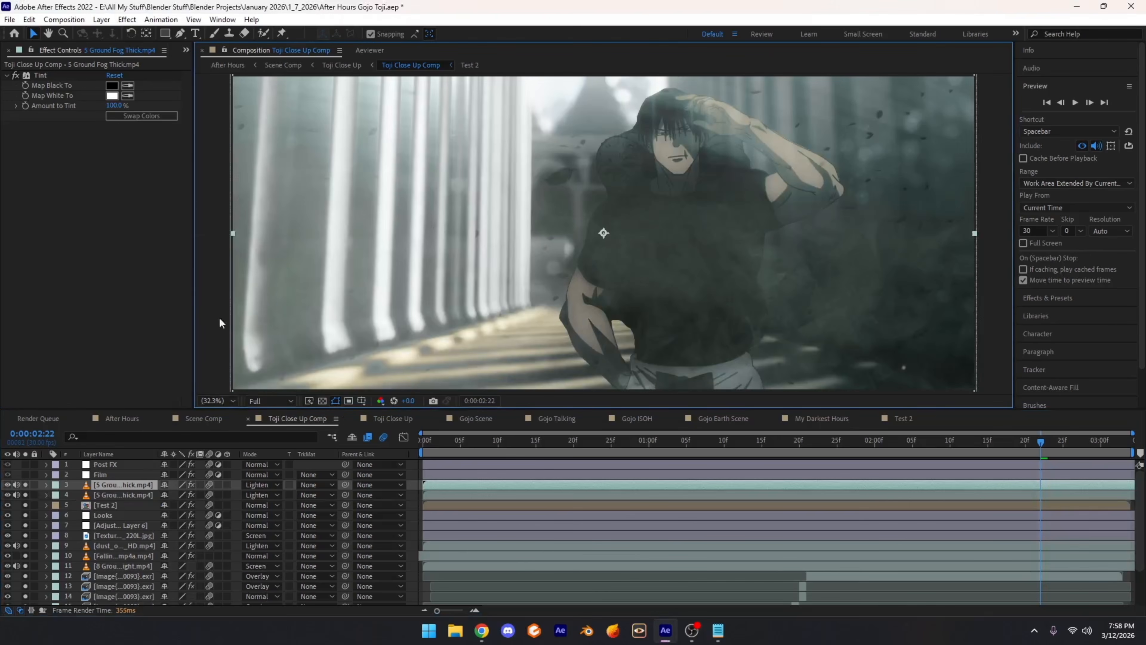
pyautogui.click(96, 497)
pyautogui.click(96, 488)
pyautogui.click(16, 76)
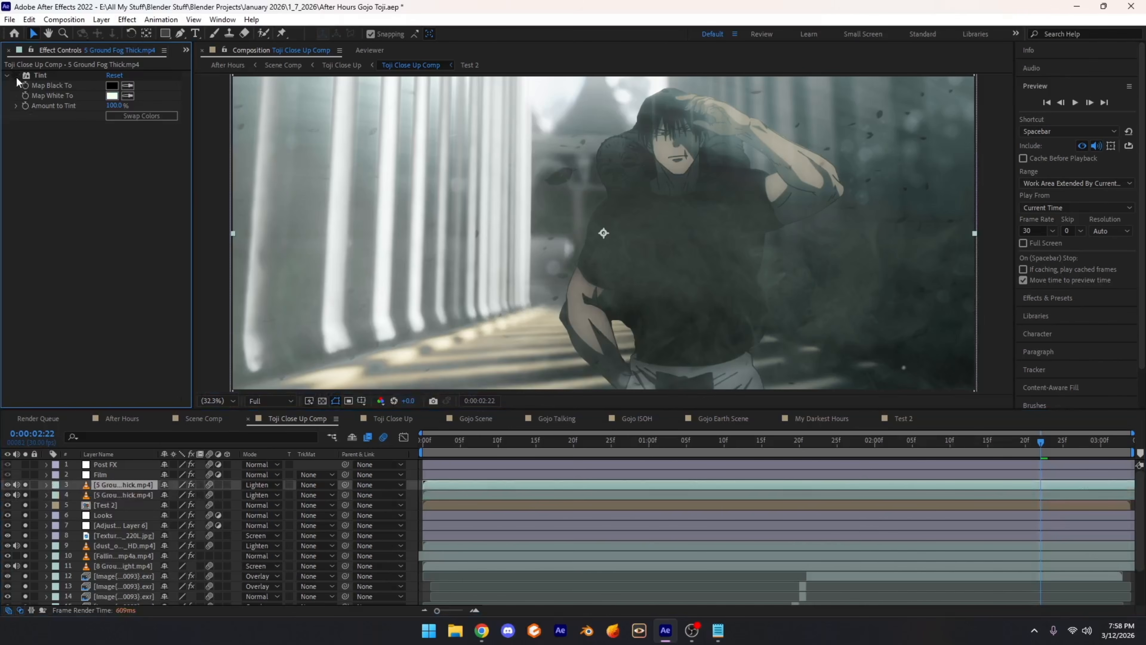
pyautogui.click(16, 77)
pyautogui.moveTo(192, 495); pyautogui.dragTo(193, 484)
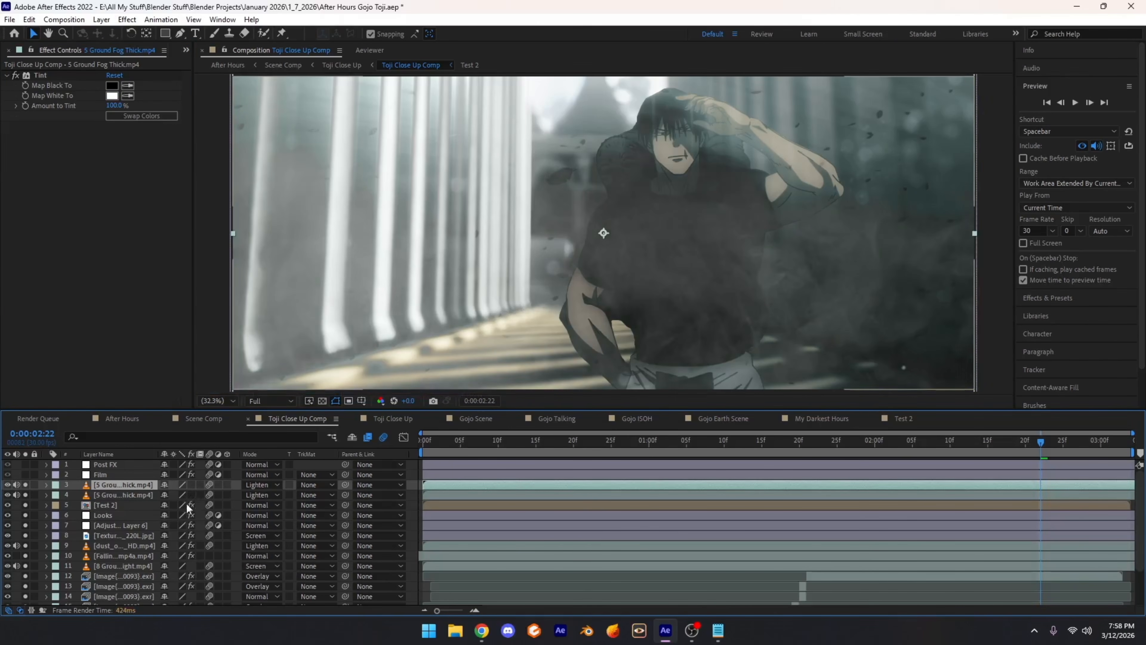
# Step: Switch the effects of both 5 Ground Fog Thick layers back on and compare their Tint colours
pyautogui.moveTo(189, 495); pyautogui.dragTo(189, 485)
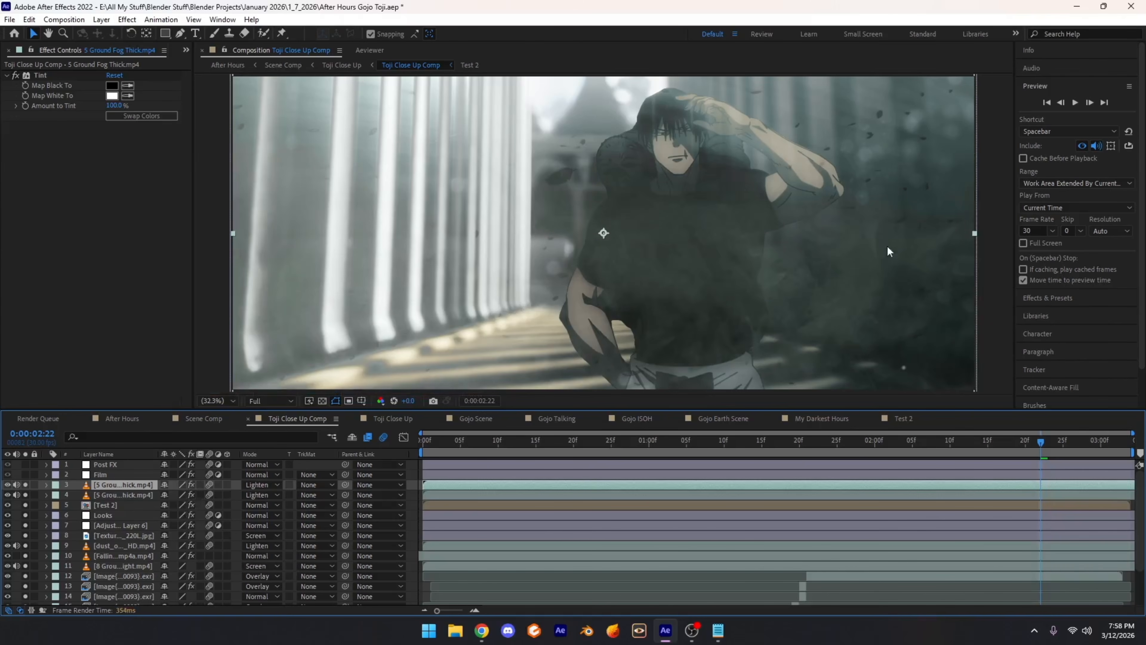
pyautogui.click(132, 493)
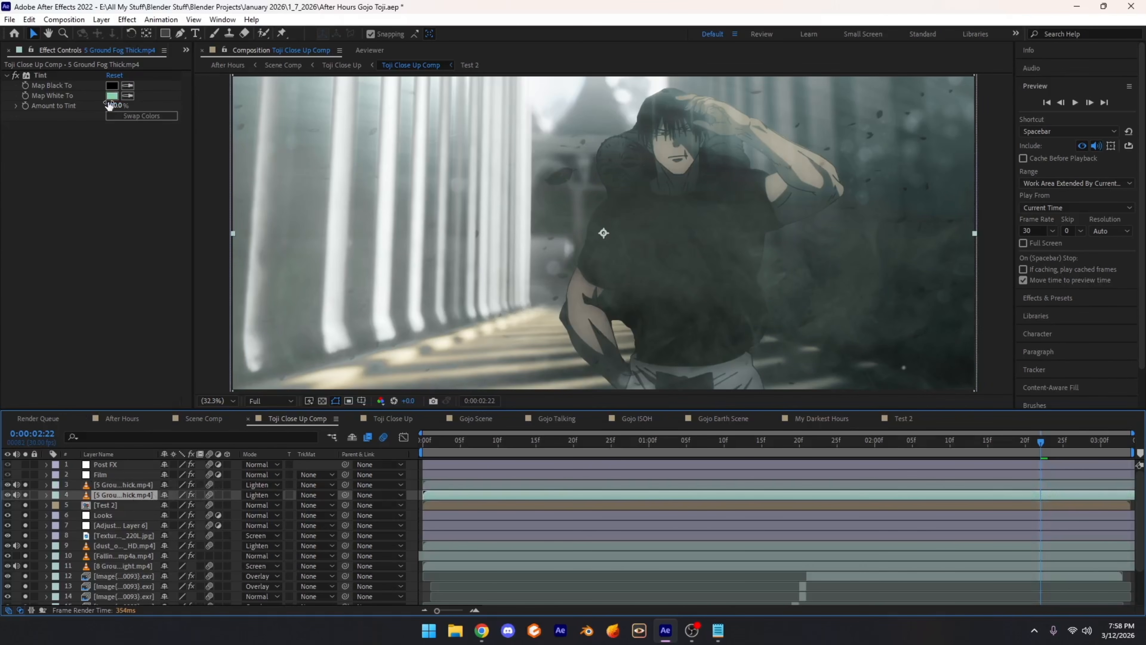
pyautogui.click(68, 78)
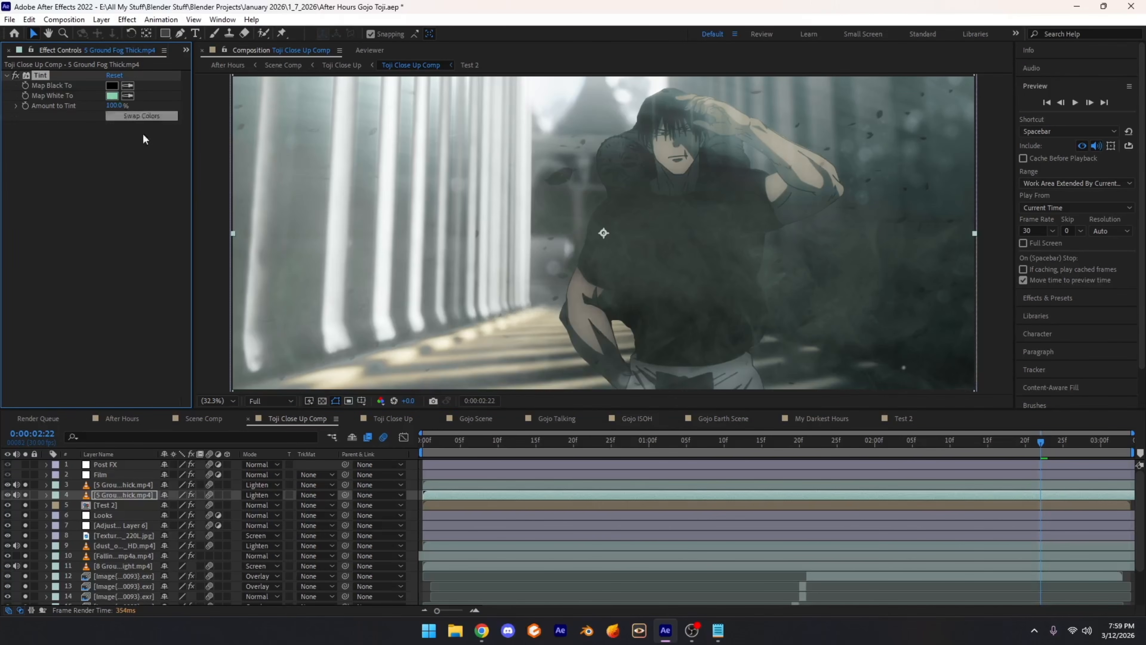
pyautogui.click(126, 488)
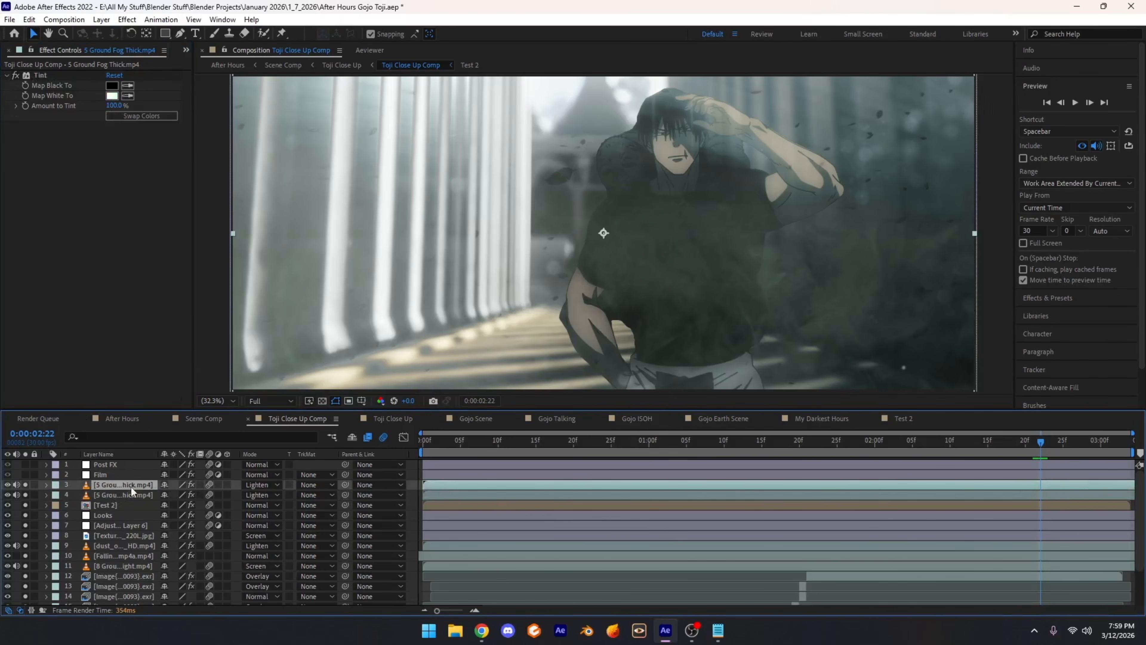
pyautogui.click(130, 495)
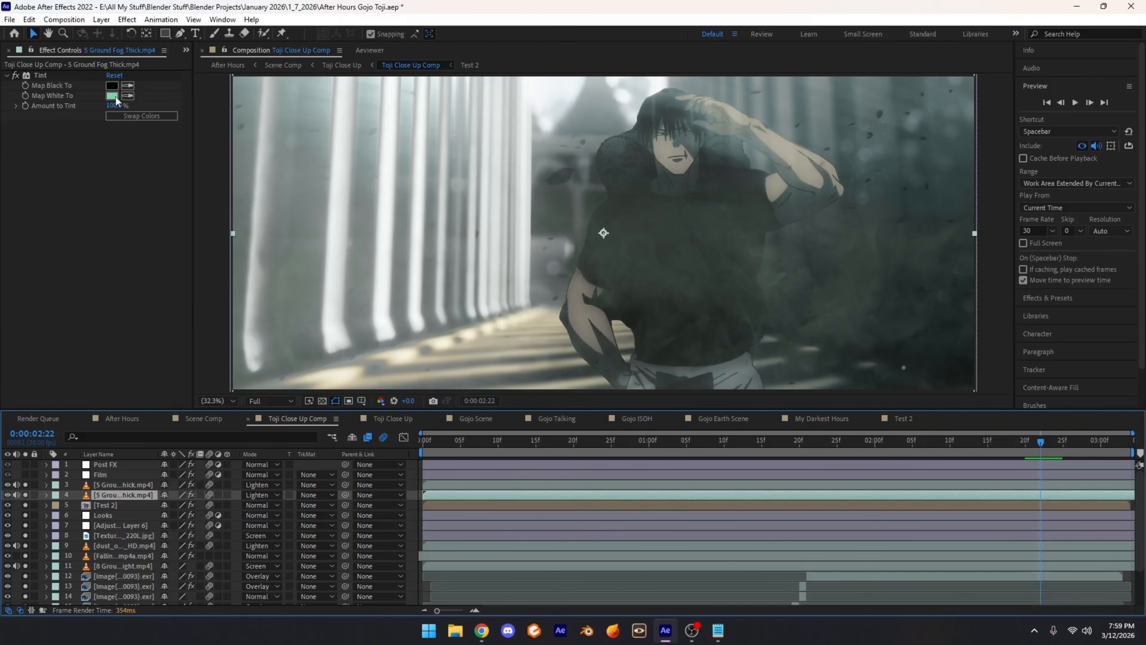
# Step: Compare the composite with and without the upper 5 Ground Fog Thick layer by toggling its solo state
pyautogui.click(25, 485)
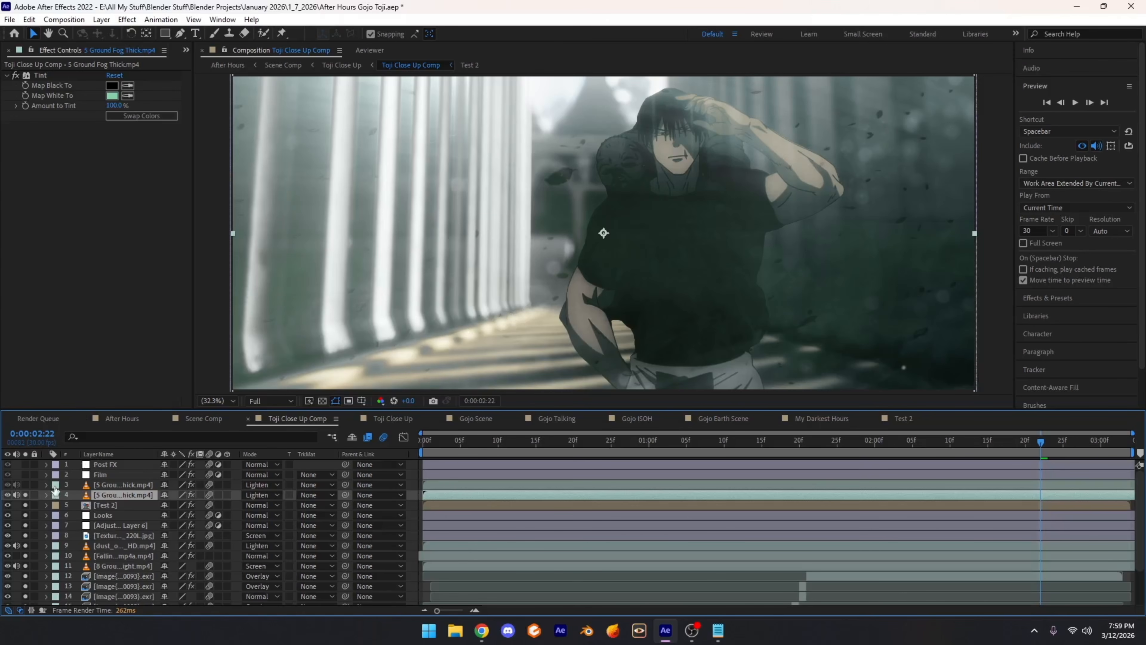
pyautogui.click(25, 485)
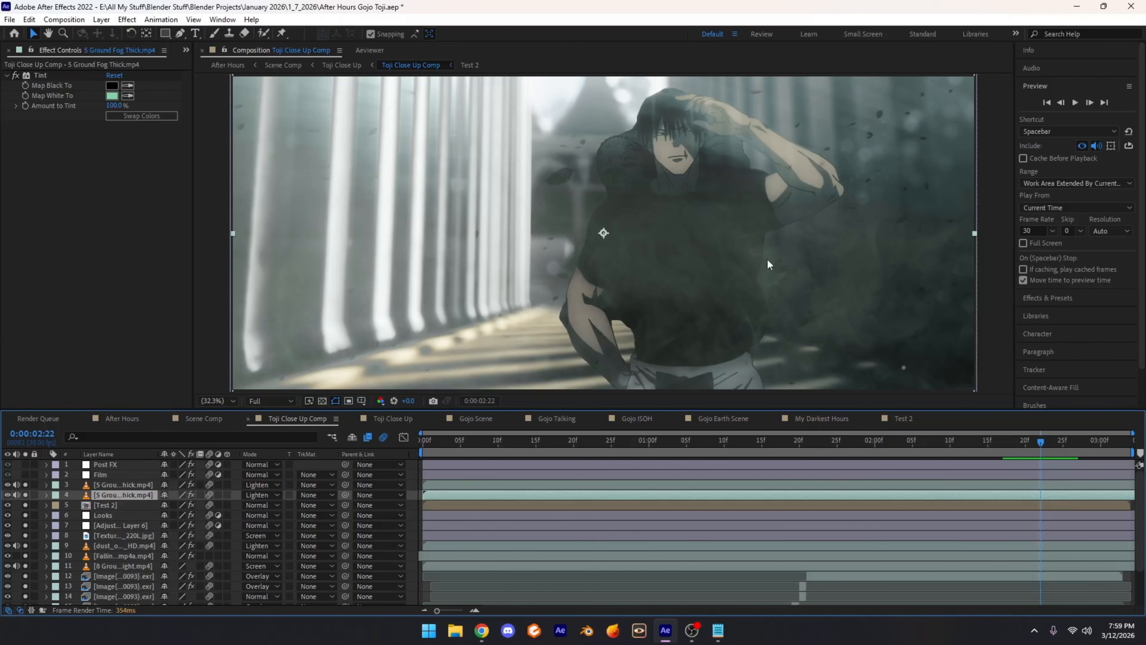
pyautogui.click(27, 488)
pyautogui.moveTo(113, 105); pyautogui.dragTo(521, 97)
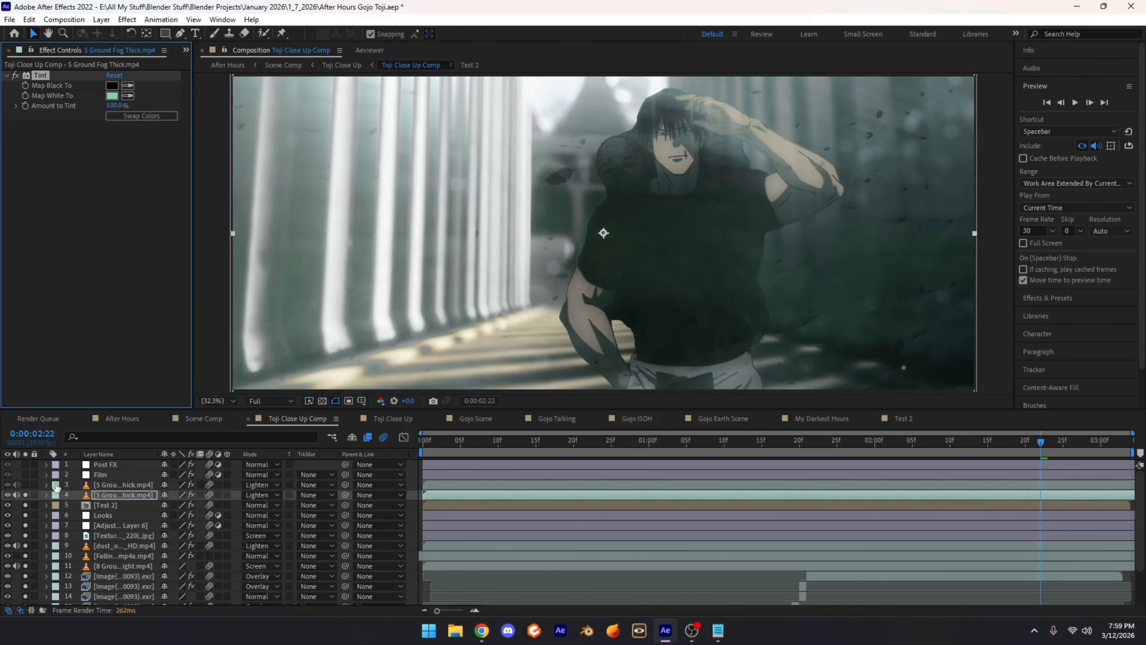
pyautogui.click(24, 487)
pyautogui.click(121, 486)
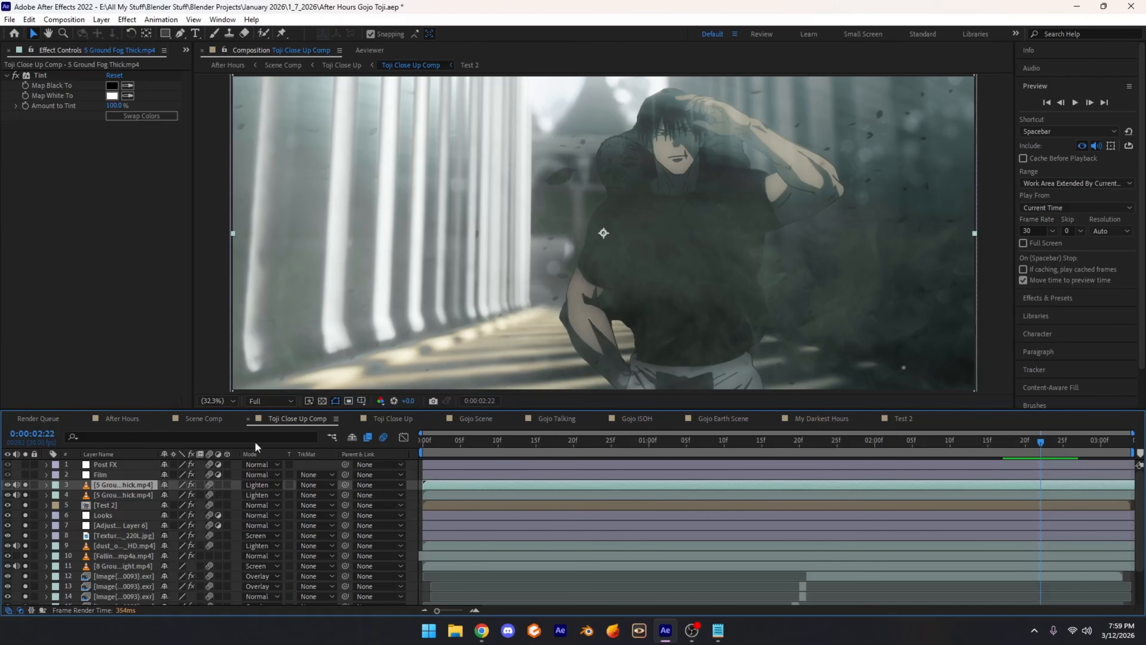
# Step: Examine the effects on the Film and Post FX adjustment layers, including Magic Bullet Film, Add Grain, Noise and S_Flicker
pyautogui.click(111, 477)
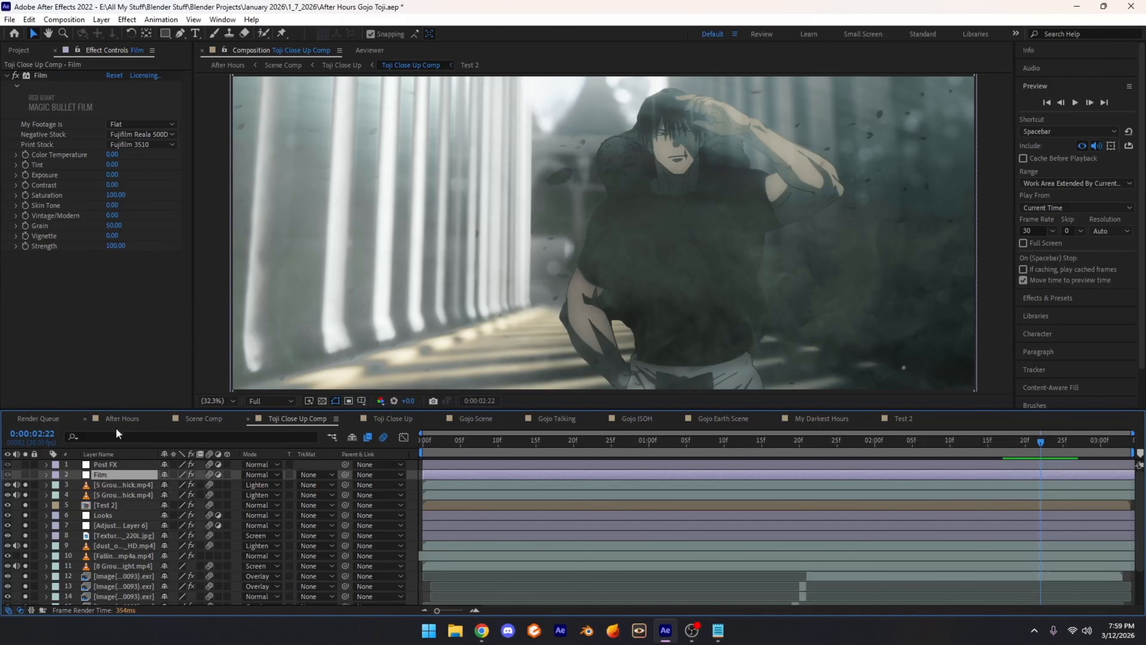
pyautogui.click(103, 465)
pyautogui.click(103, 476)
pyautogui.click(104, 466)
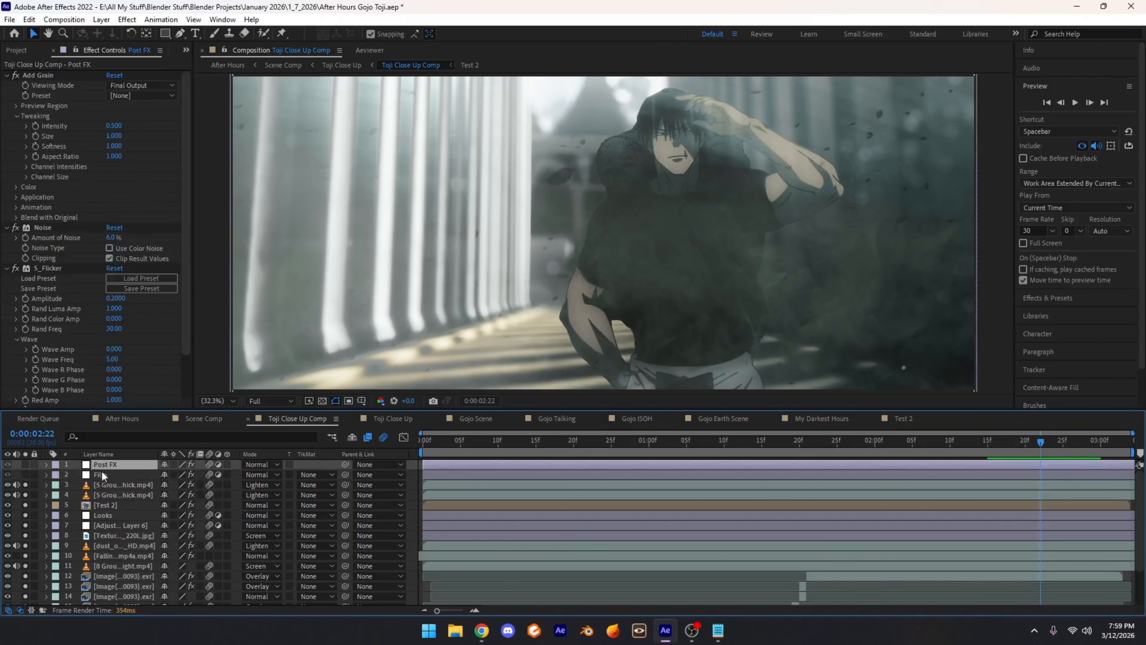
pyautogui.click(102, 474)
pyautogui.click(102, 466)
pyautogui.scroll(-1, 83, 174)
pyautogui.scroll(-1, 83, 175)
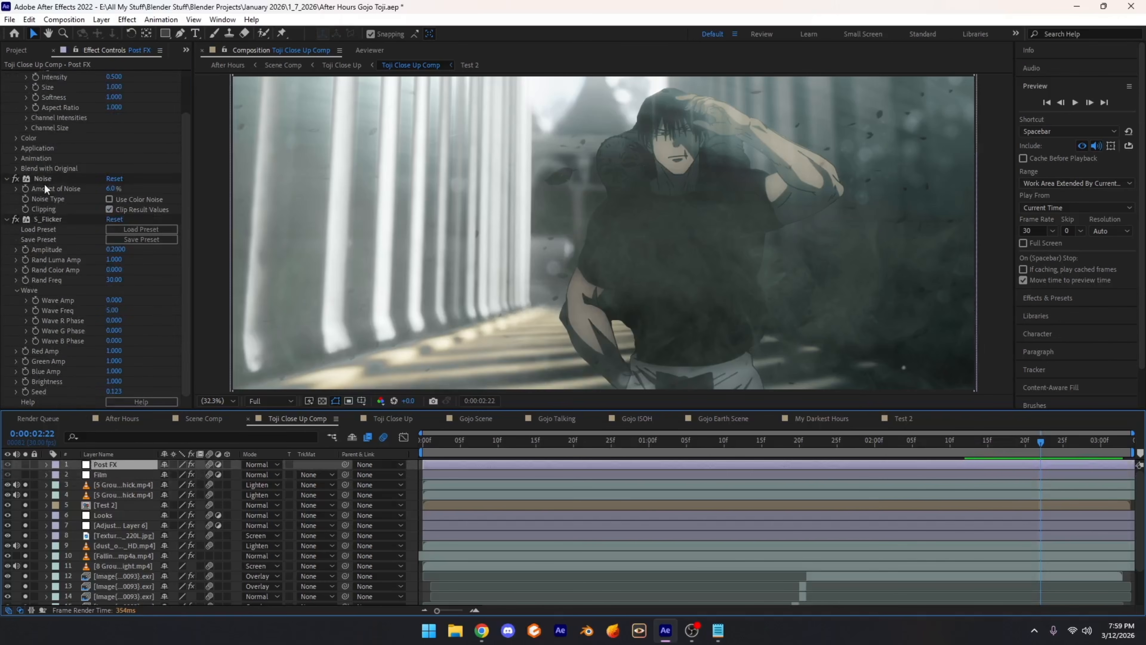
pyautogui.click(119, 474)
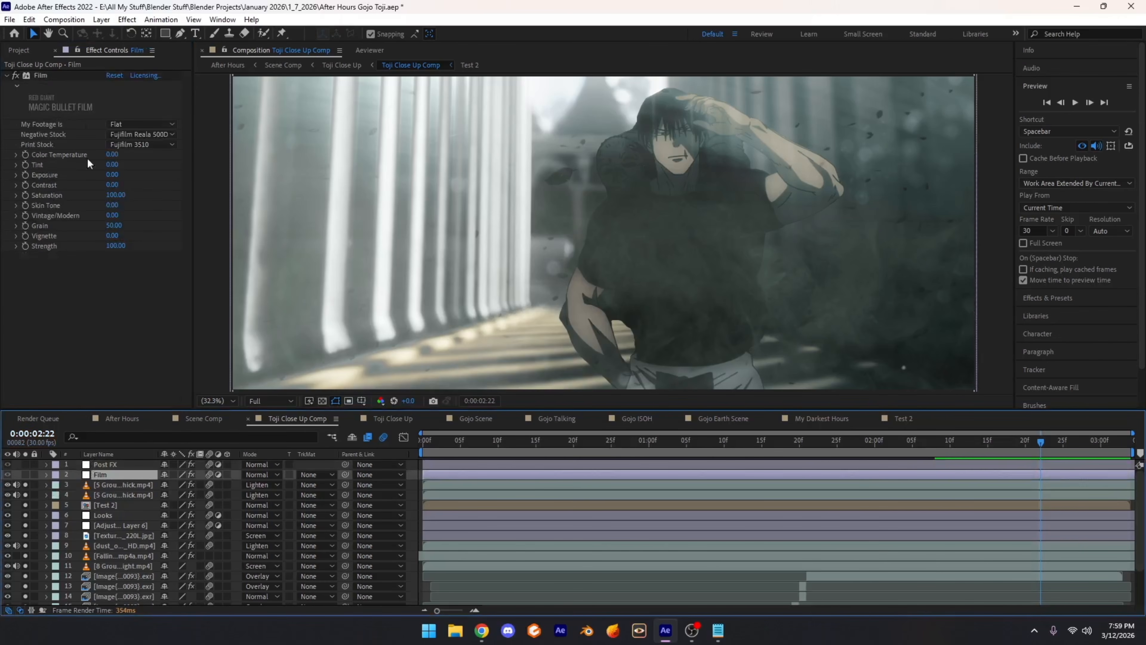
pyautogui.click(40, 76)
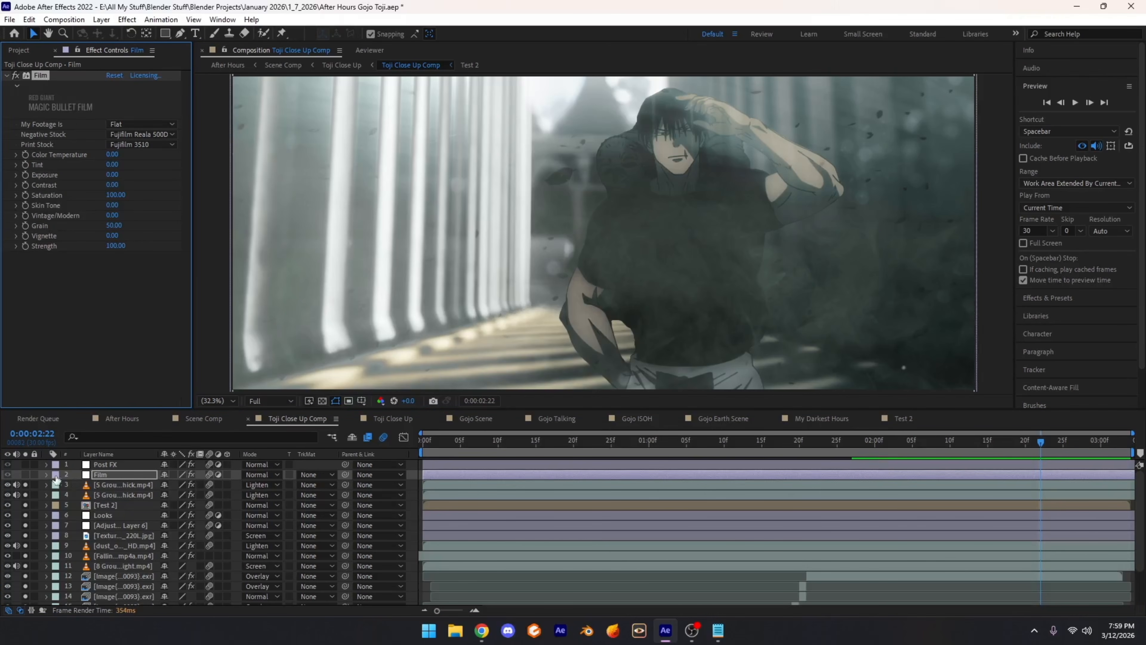
# Step: Solo the Film layer with the layers below it, toggling it to compare the grade before and after
pyautogui.click(91, 484)
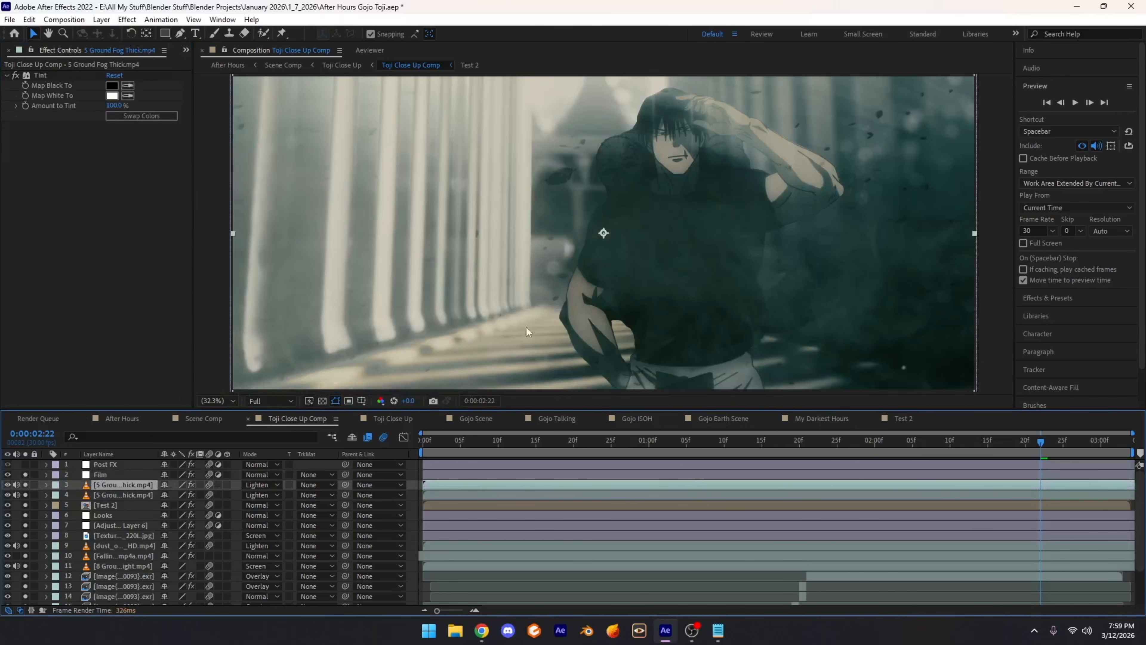
pyautogui.click(26, 475)
pyautogui.click(25, 476)
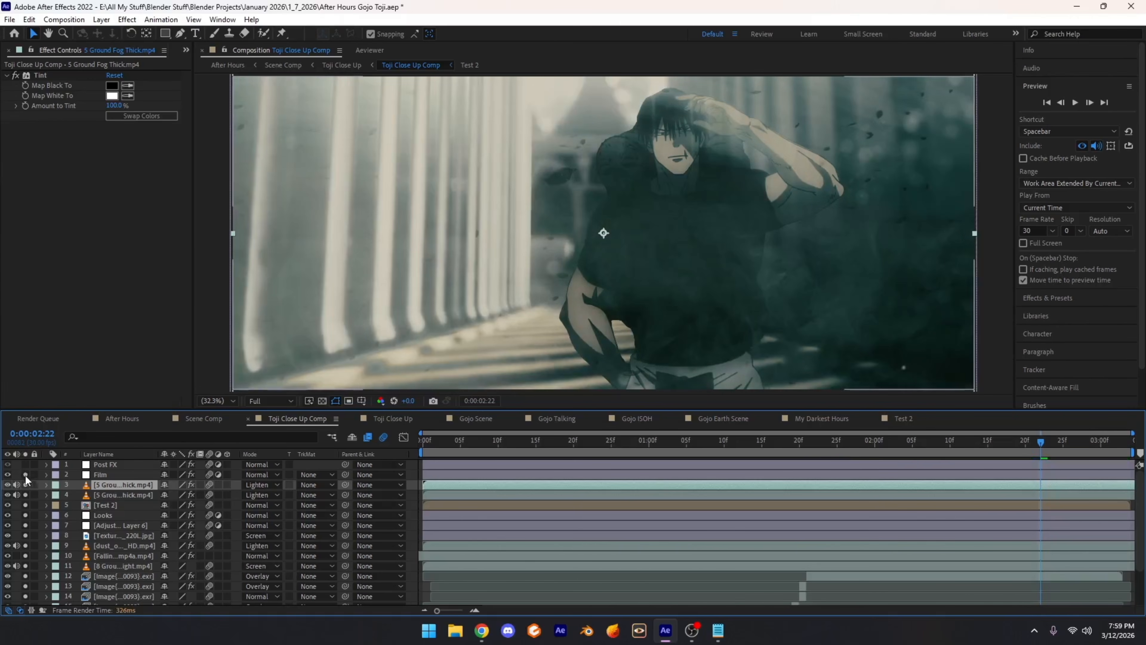
pyautogui.click(25, 475)
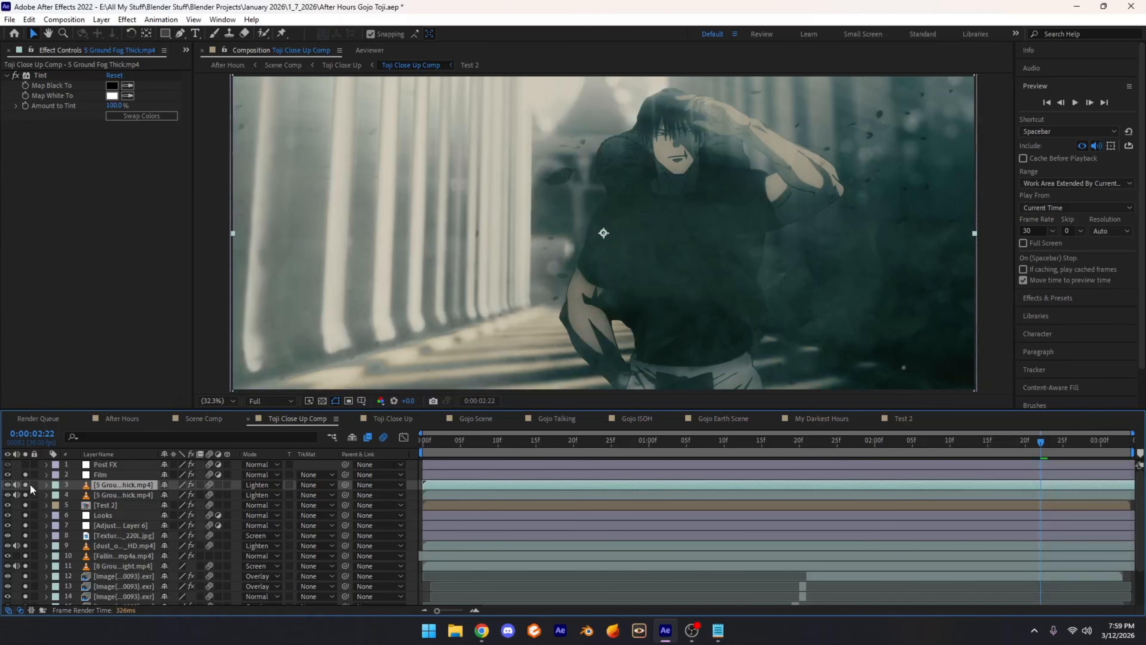
pyautogui.click(25, 475)
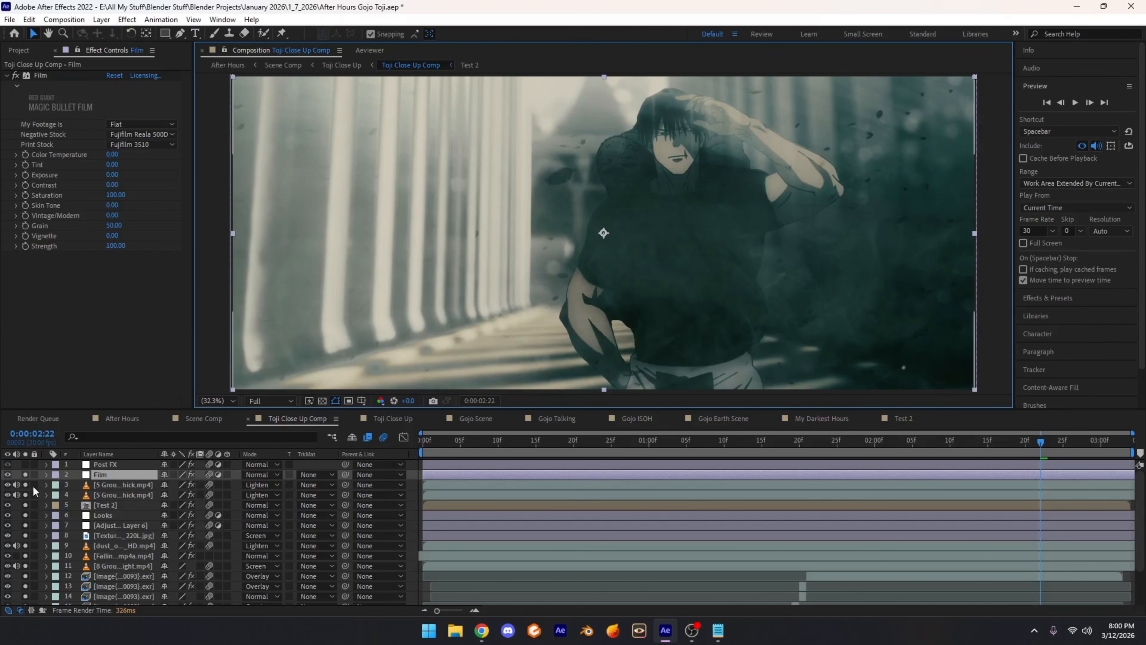
pyautogui.click(25, 475)
pyautogui.click(24, 475)
pyautogui.click(25, 474)
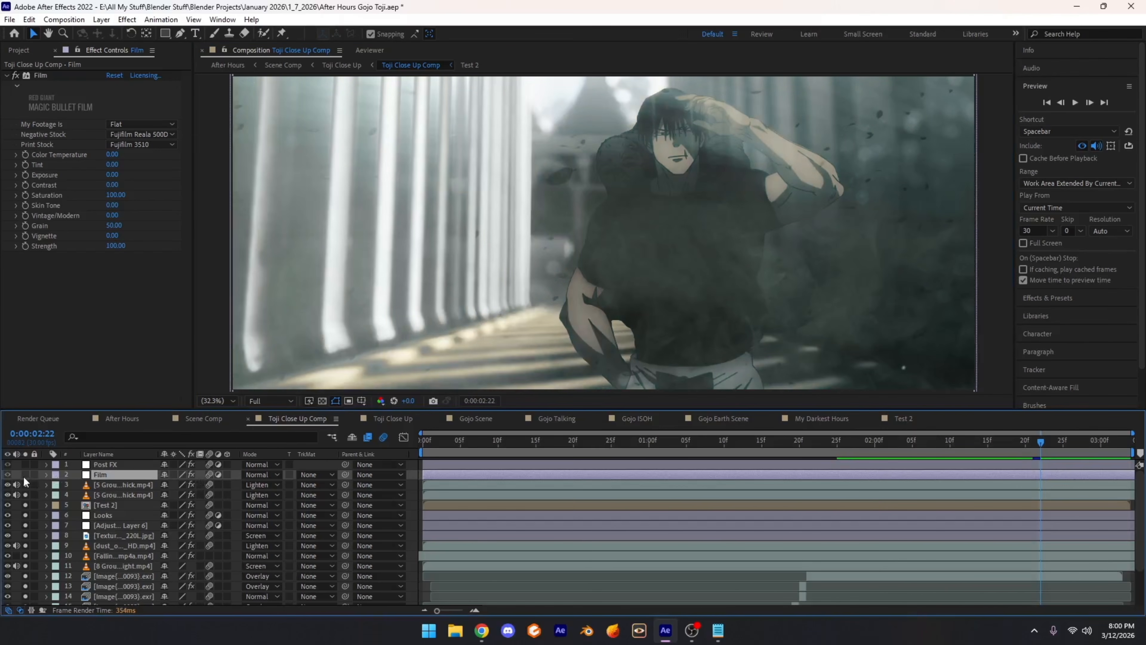
pyautogui.click(26, 475)
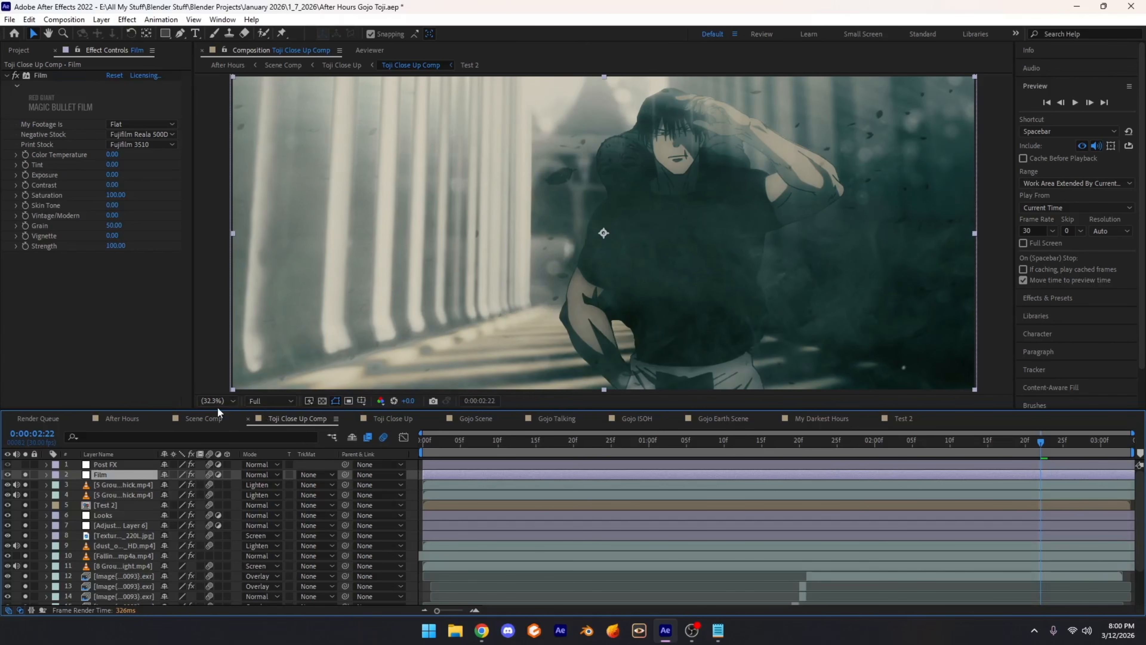
# Step: Try Prolochrome P4300 as the Film effect's Negative Stock and undo each change
pyautogui.click(81, 76)
pyautogui.click(132, 125)
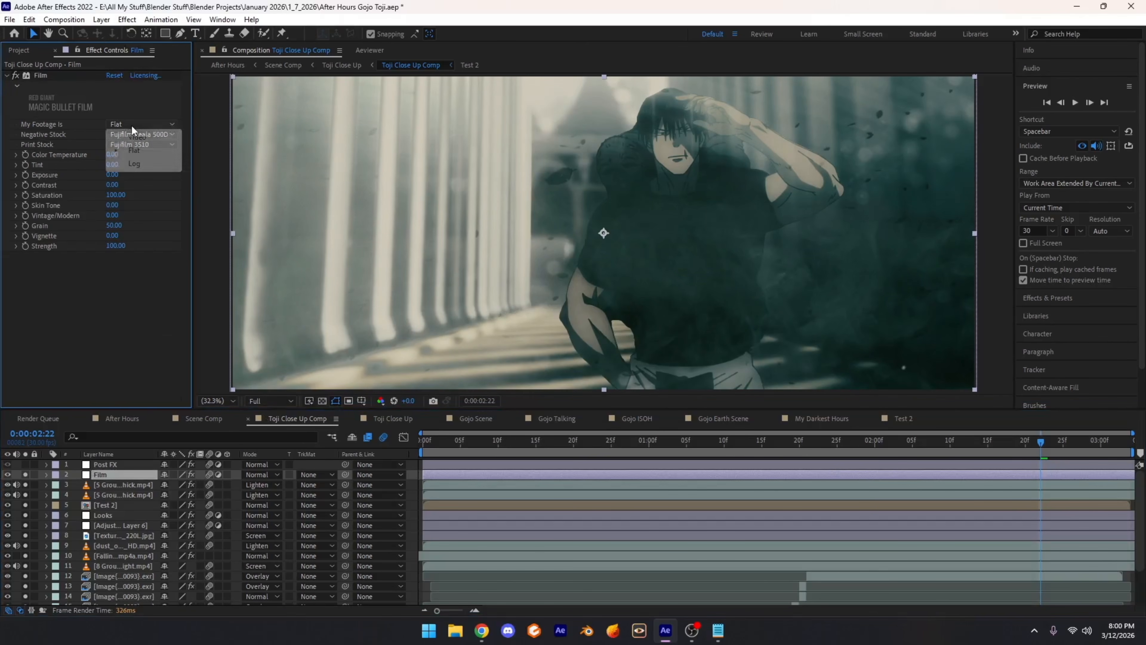
pyautogui.click(82, 131)
pyautogui.click(136, 134)
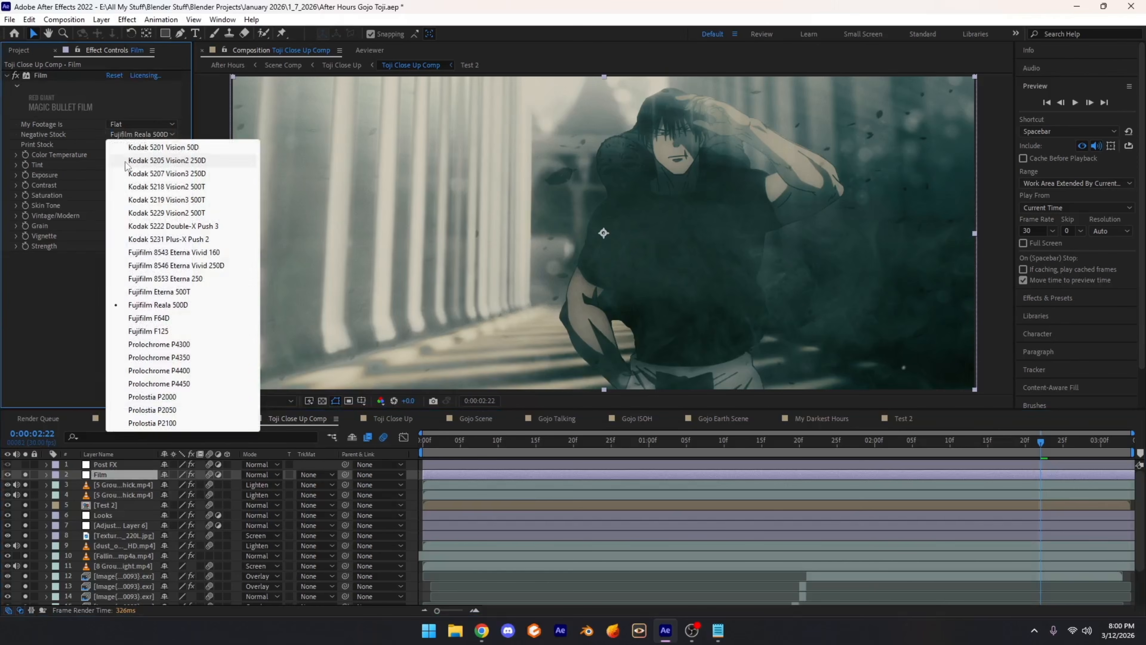
pyautogui.click(149, 346)
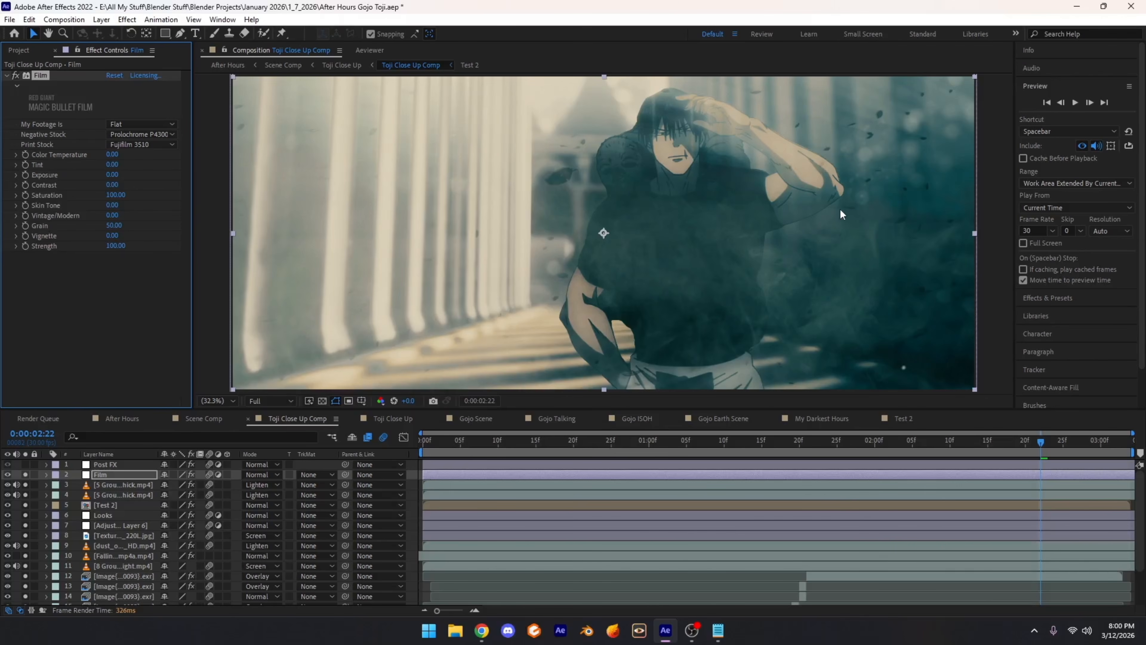
pyautogui.hotkey('ctrl', 'z')
pyautogui.click(138, 134)
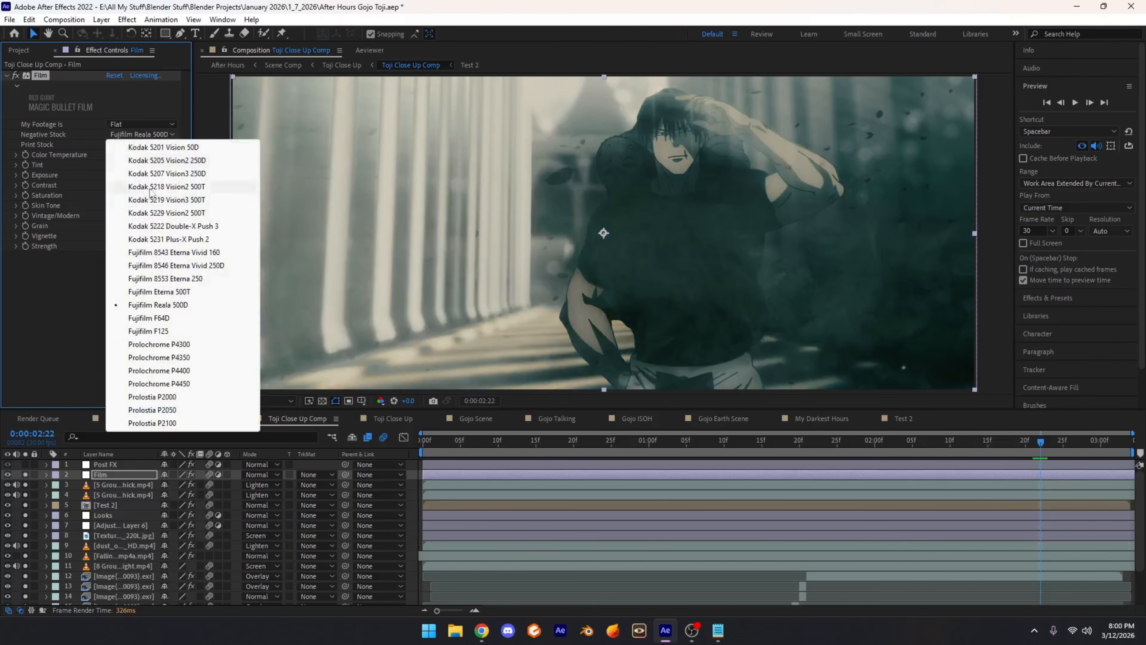
pyautogui.click(161, 346)
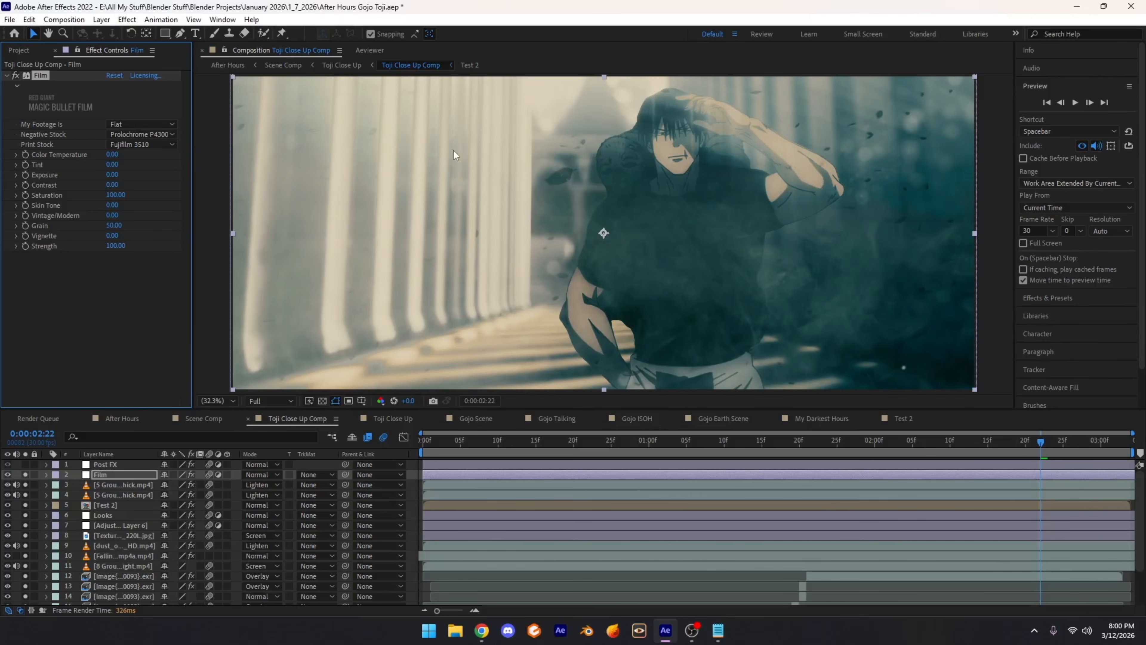
pyautogui.hotkey('ctrl', 'z')
# Step: Look through the Film effect's Negative Stock, Print Stock and My Footage Is options
pyautogui.click(138, 145)
pyautogui.click(148, 301)
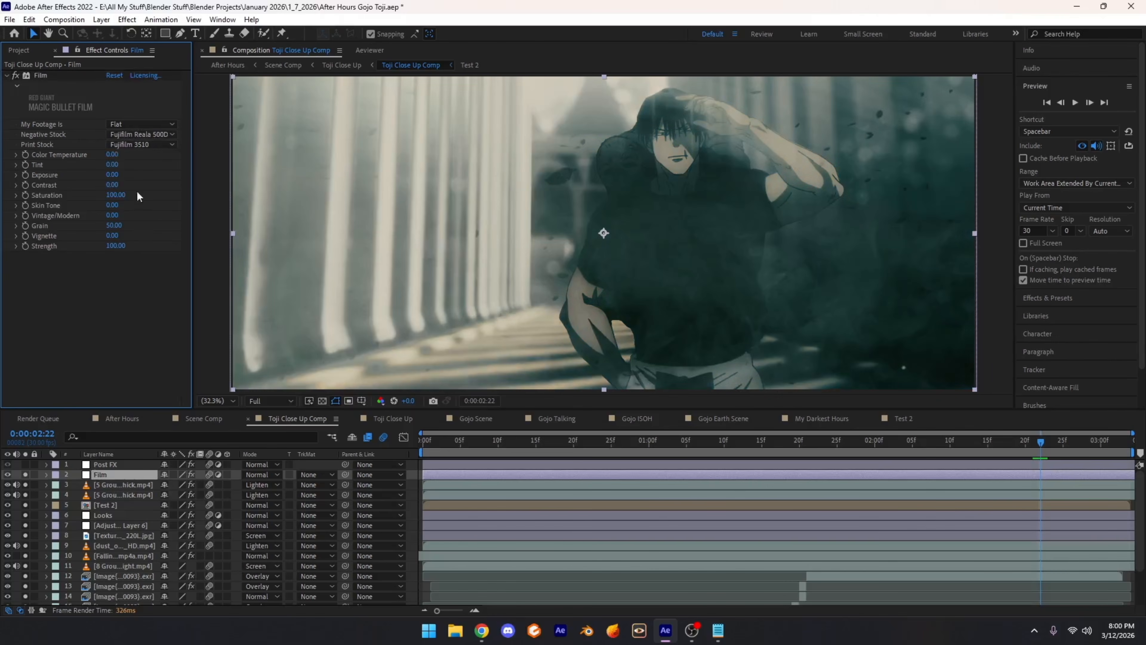
pyautogui.click(139, 135)
pyautogui.click(128, 134)
pyautogui.click(131, 144)
pyautogui.click(150, 261)
pyautogui.click(127, 134)
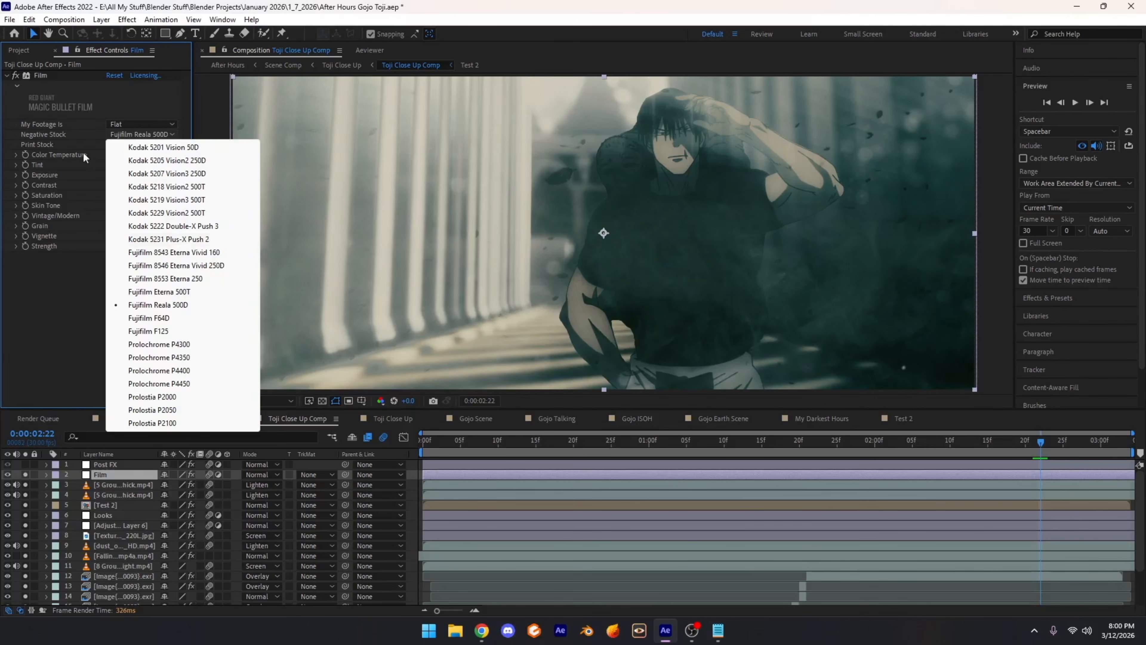
pyautogui.click(82, 140)
pyautogui.click(132, 134)
pyautogui.click(127, 135)
pyautogui.click(133, 146)
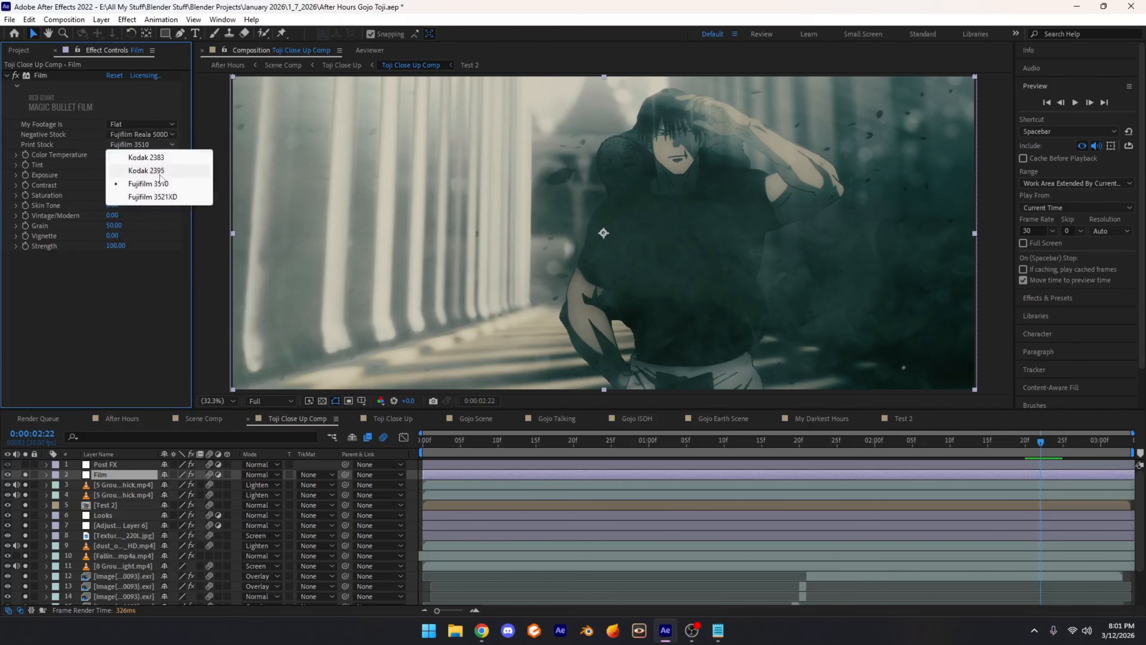
pyautogui.click(74, 150)
pyautogui.click(129, 135)
pyautogui.click(90, 148)
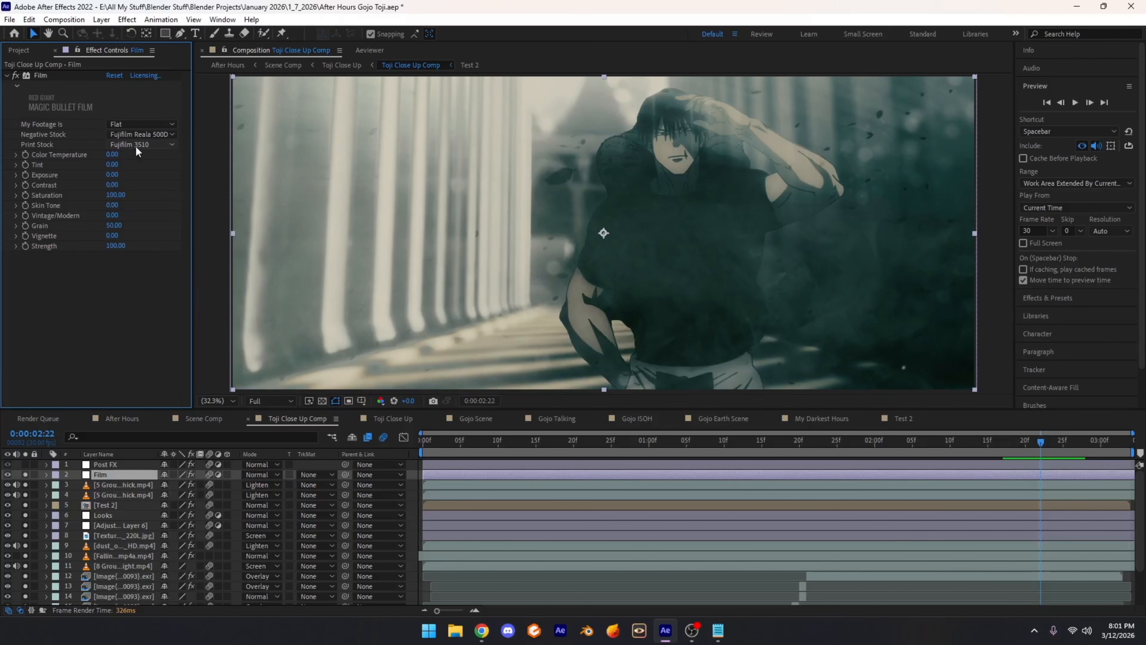
pyautogui.click(136, 146)
pyautogui.click(64, 165)
pyautogui.click(135, 124)
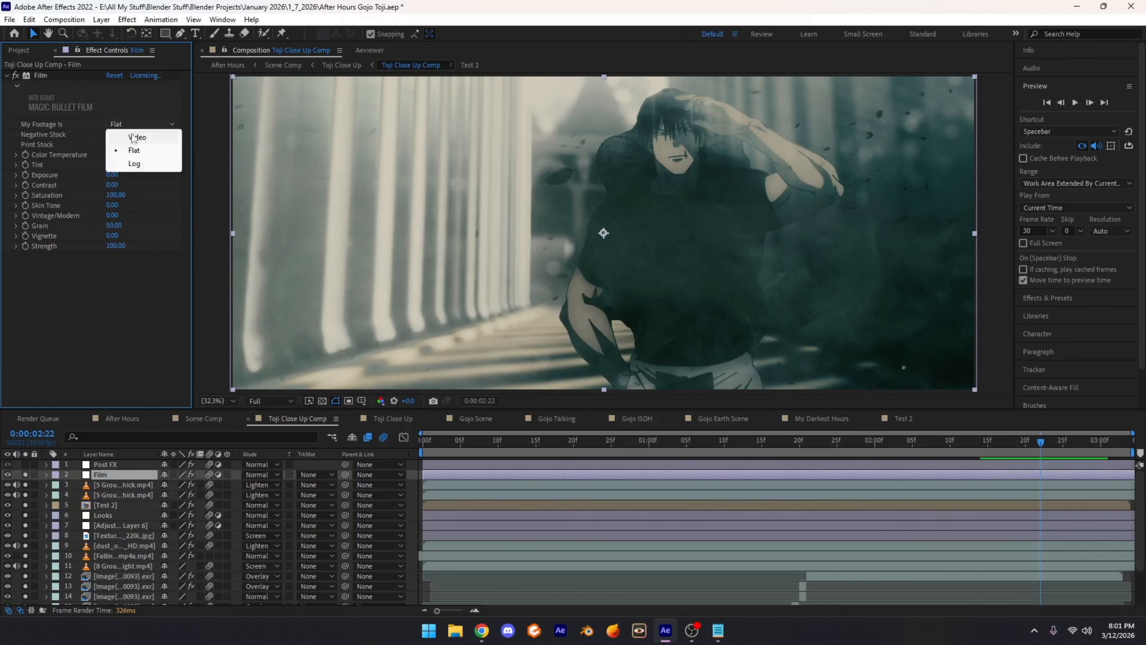
pyautogui.click(93, 139)
# Step: Try Kodak 5219 Vision3 500T as the Film effect's Negative Stock, review the Print Stock options, and undo the stock change
pyautogui.click(125, 136)
pyautogui.click(128, 199)
pyautogui.click(127, 146)
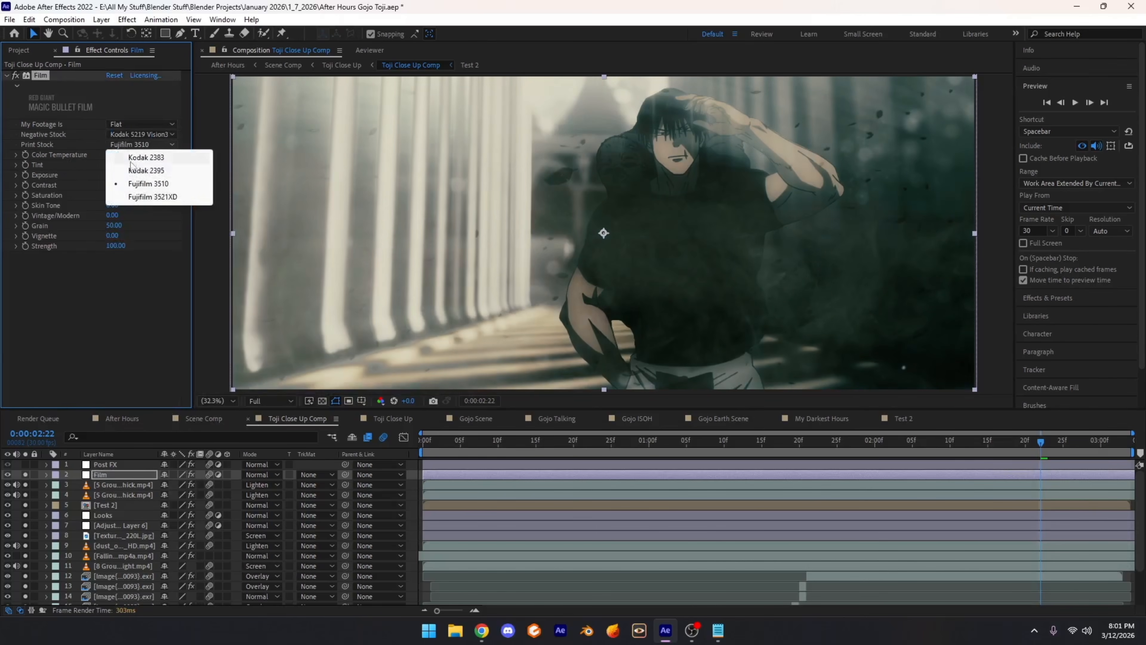
pyautogui.click(394, 204)
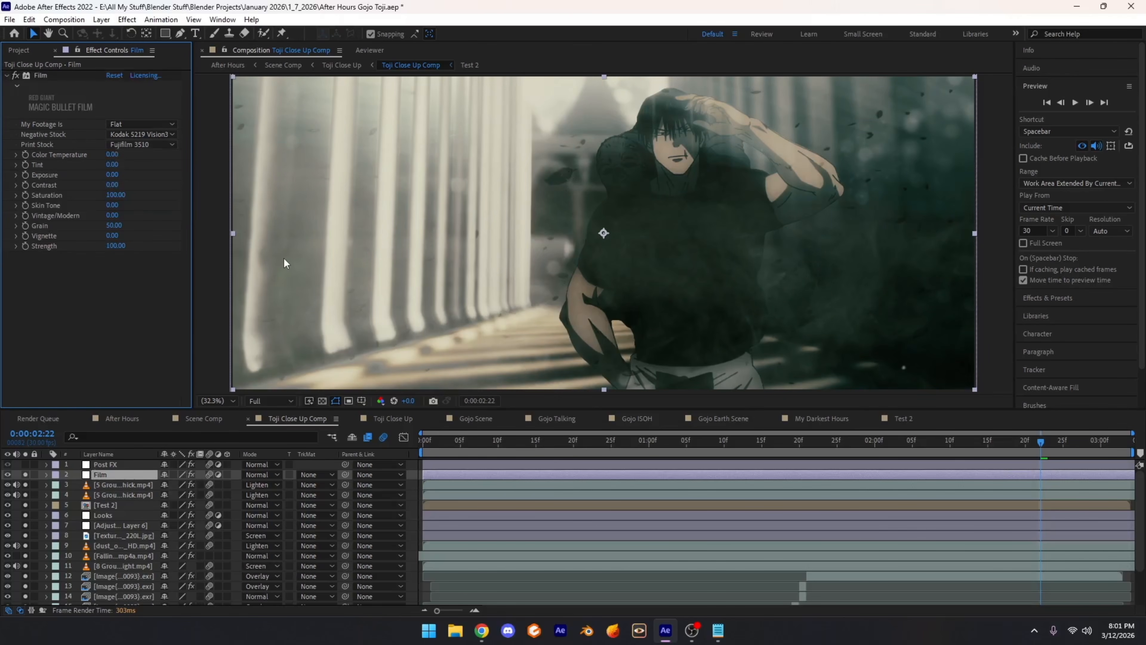
pyautogui.hotkey('ctrl', 'z')
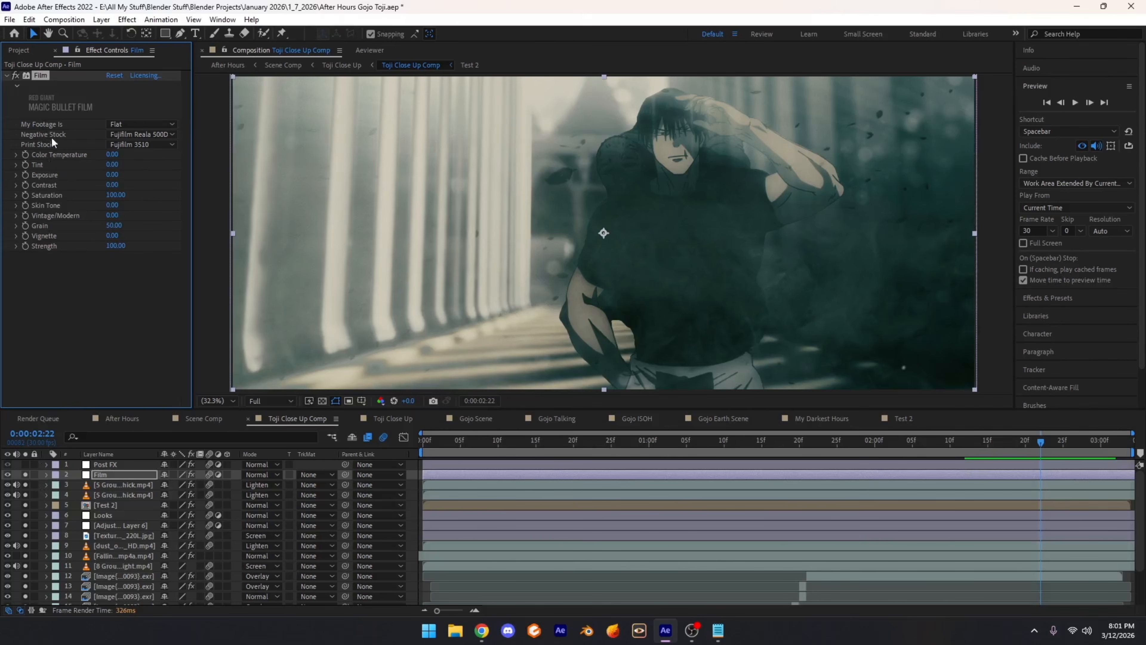
pyautogui.click(56, 145)
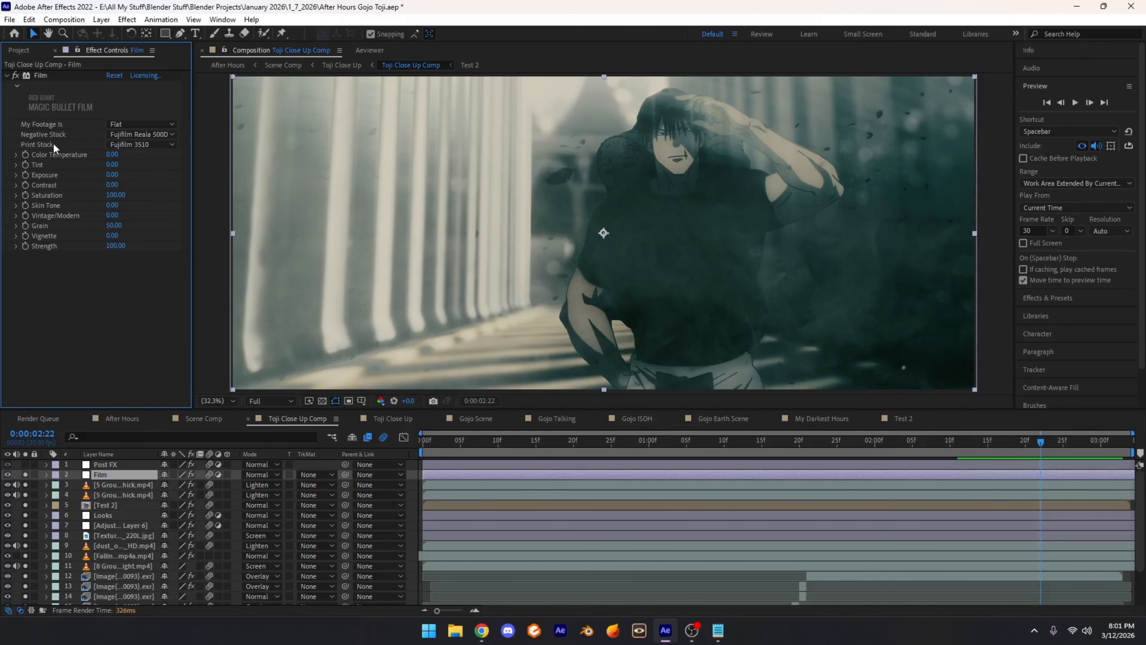
# Step: Toggle the Film effect off and on repeatedly on the Film layer to compare the graded and ungraded image
pyautogui.click(68, 467)
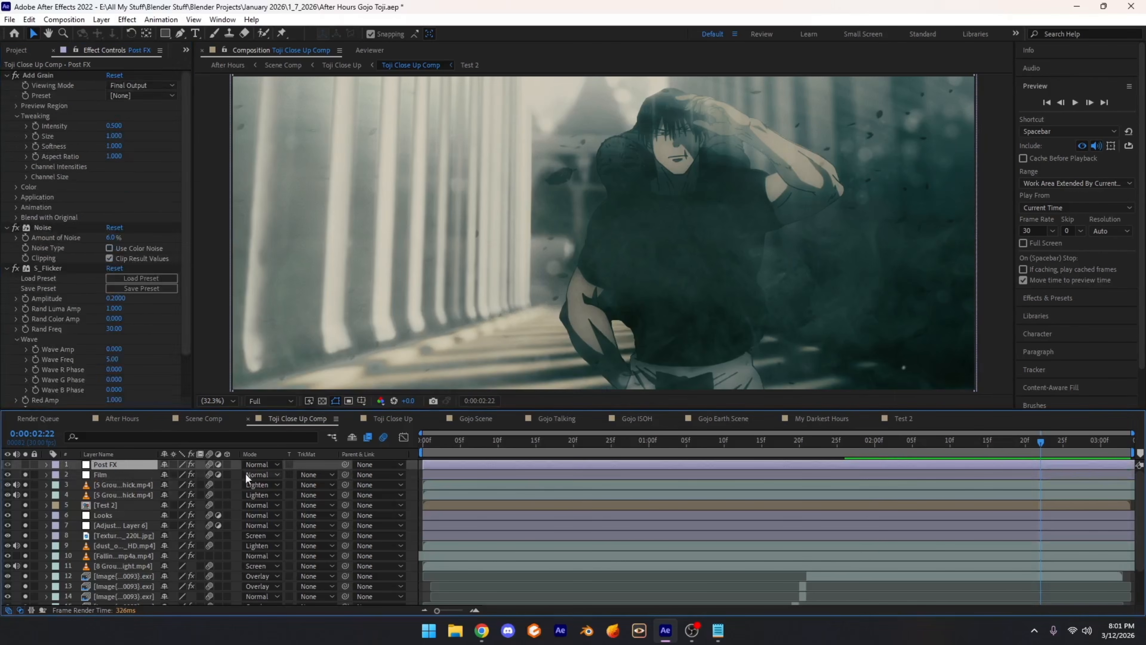
pyautogui.click(108, 474)
pyautogui.click(18, 77)
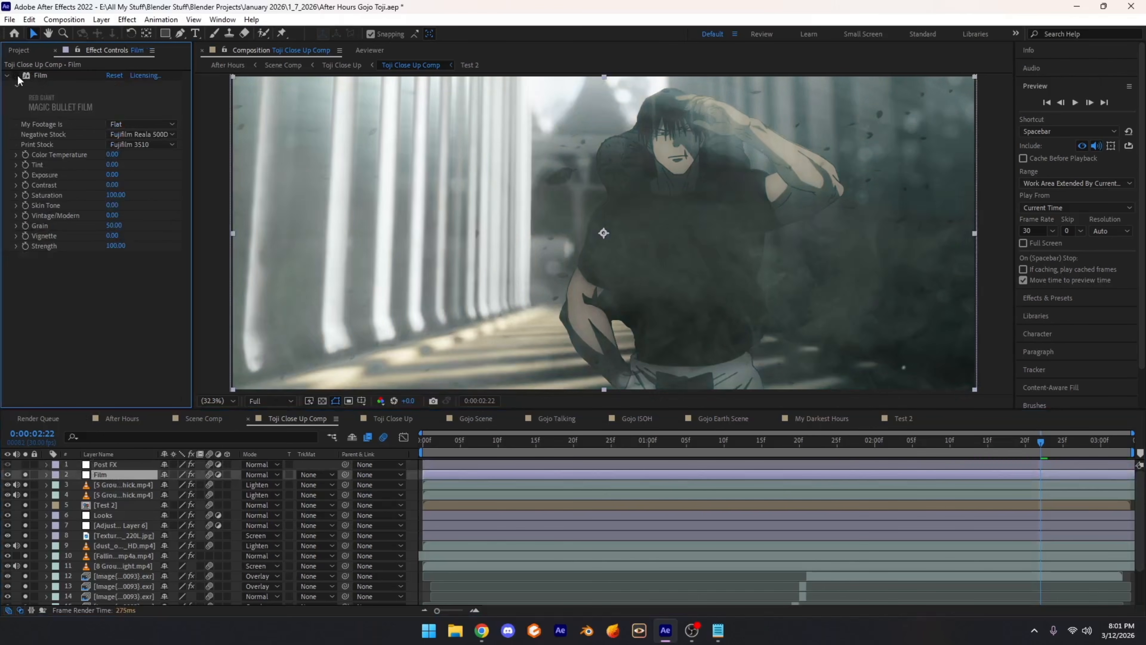
pyautogui.click(18, 76)
pyautogui.click(18, 77)
pyautogui.click(16, 76)
pyautogui.click(16, 76)
pyautogui.click(16, 76)
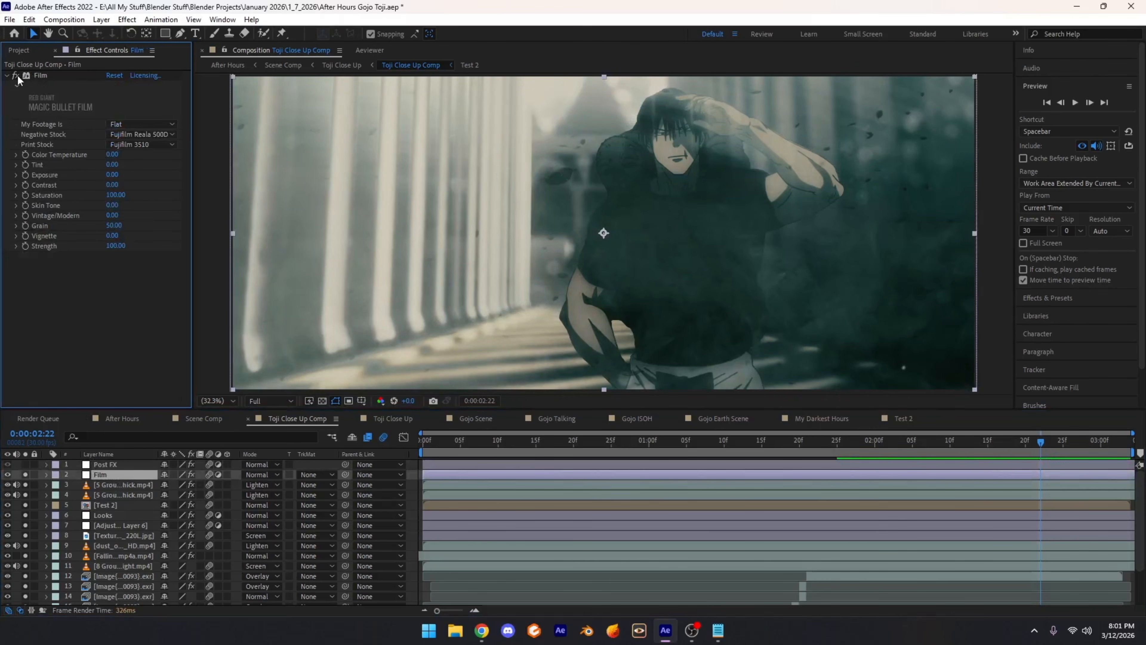
pyautogui.click(17, 76)
pyautogui.click(16, 76)
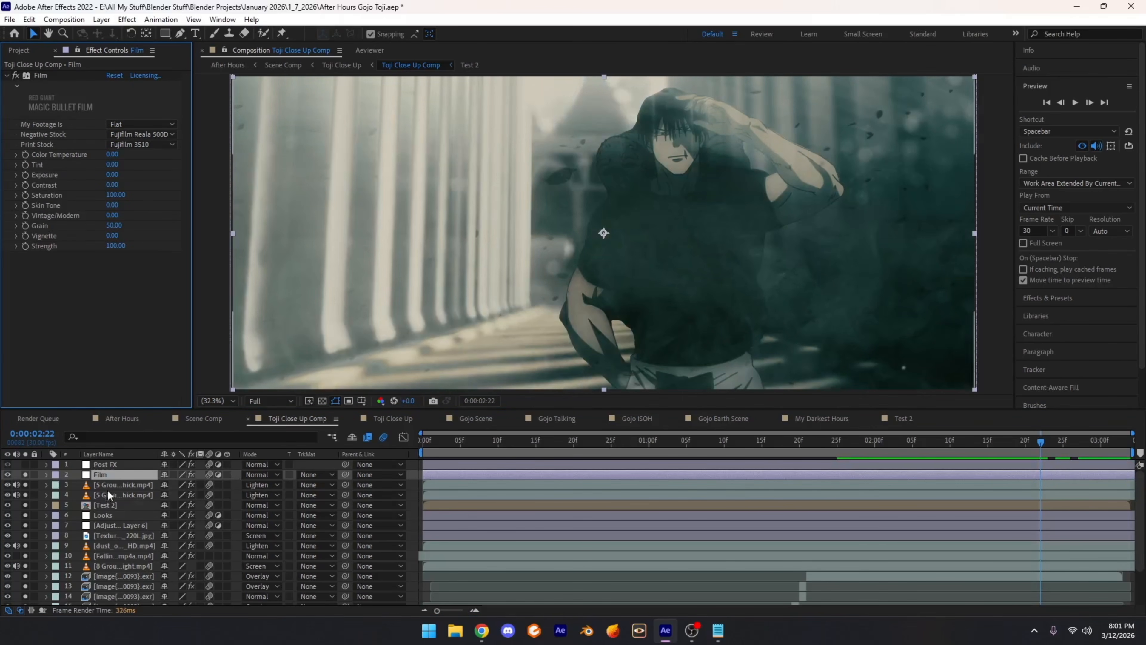
# Step: Review the Add Grain, Noise and S_Flicker effects applied to the Post FX layer
pyautogui.click(118, 466)
pyautogui.click(40, 75)
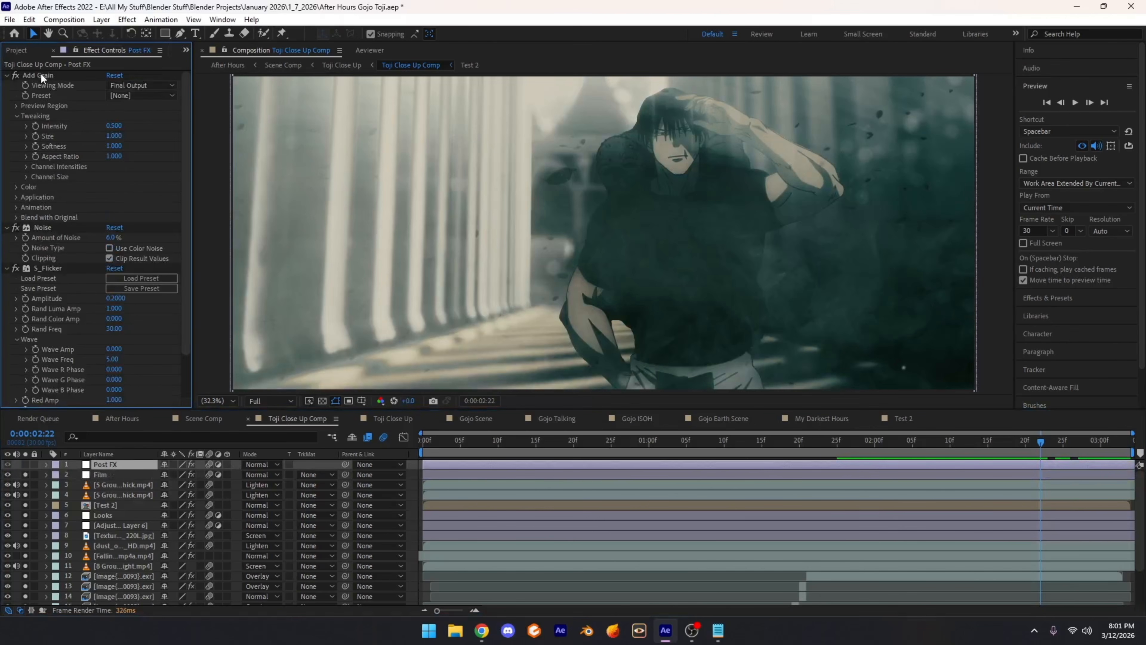
pyautogui.click(43, 229)
pyautogui.click(48, 268)
pyautogui.scroll(-2, 111, 306)
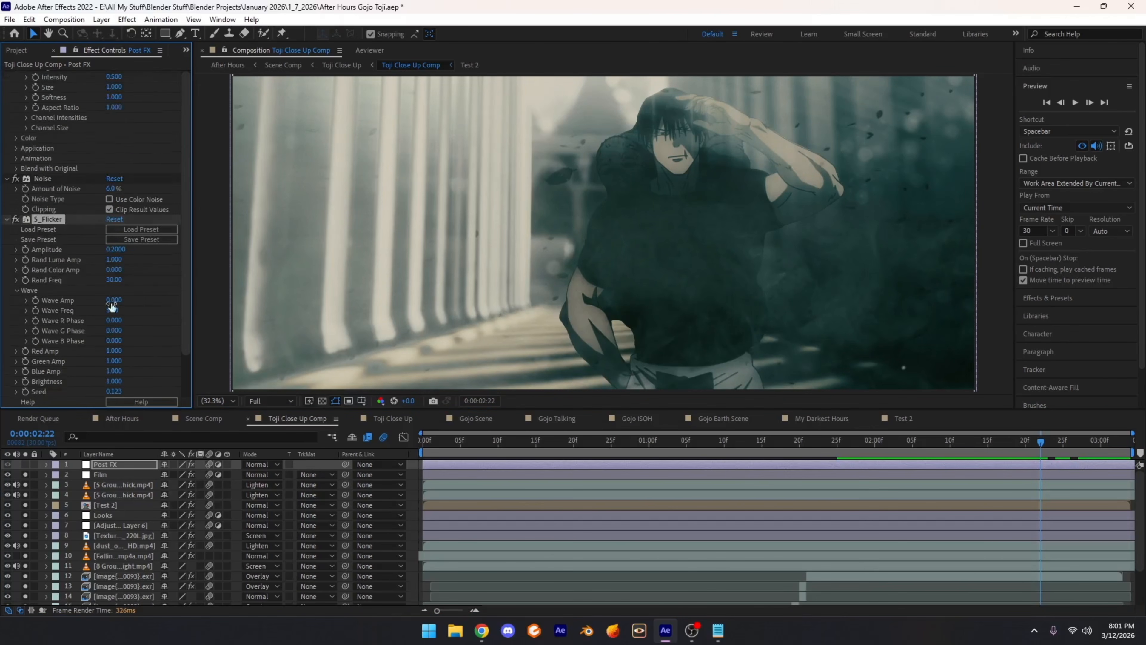
# Step: Turn on the Post FX layer's visibility, check the result back to 0:00:01:23, and set the viewer to Fit up to 100%
pyautogui.click(27, 465)
pyautogui.scroll(3, 559, 263)
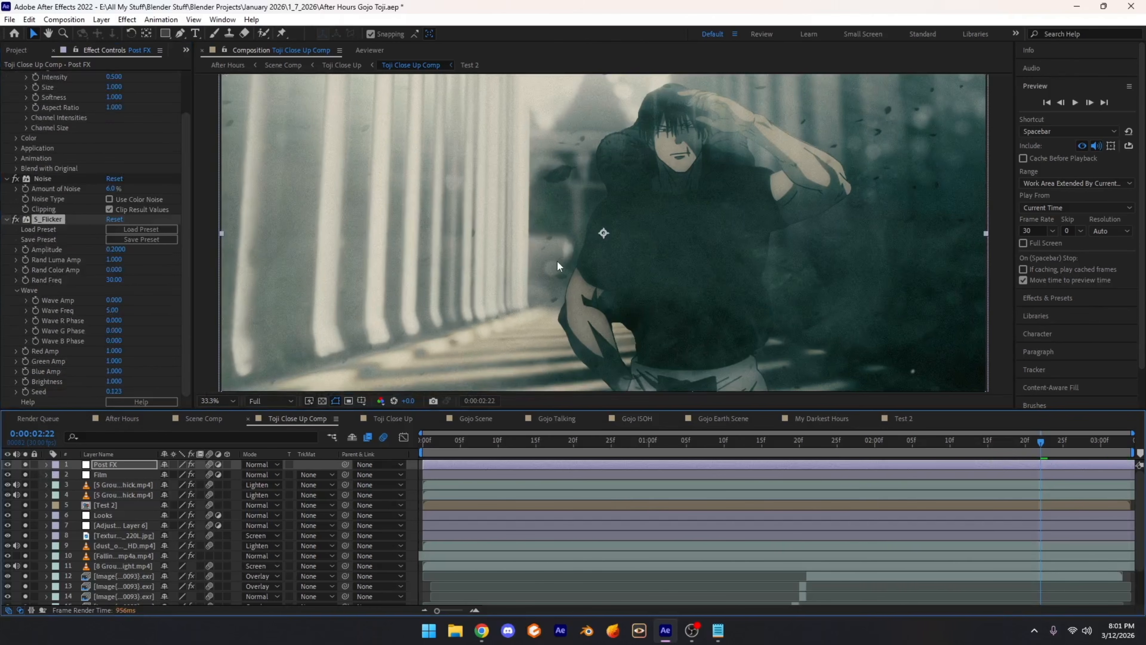
pyautogui.scroll(-1, 563, 260)
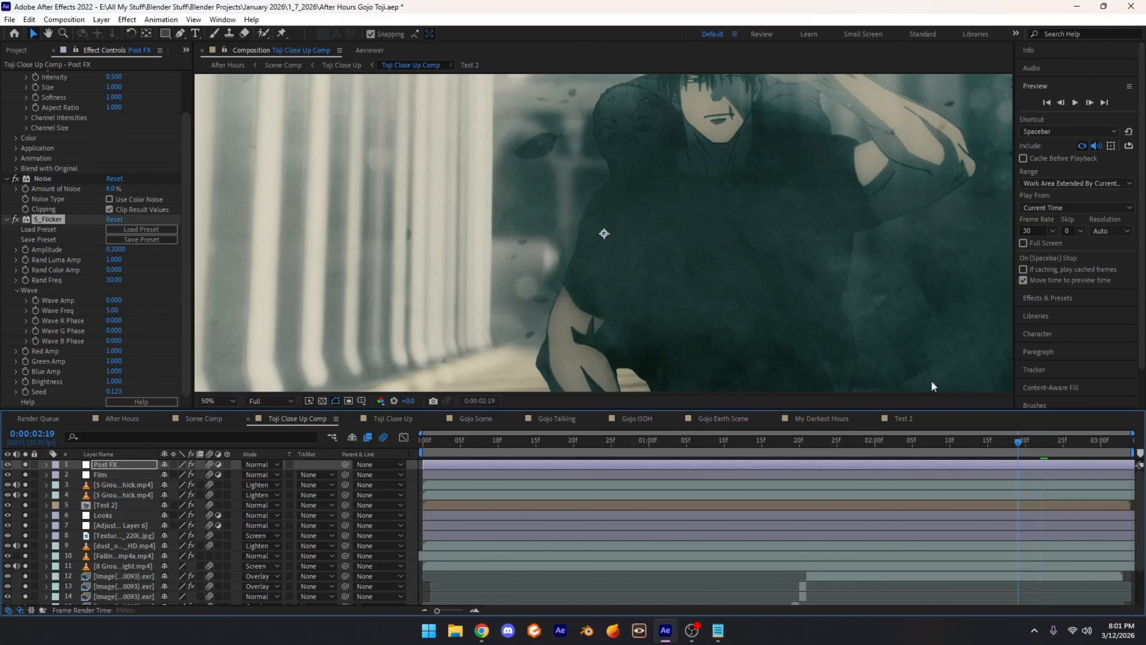
pyautogui.scroll(-2, 775, 296)
pyautogui.click(1034, 442)
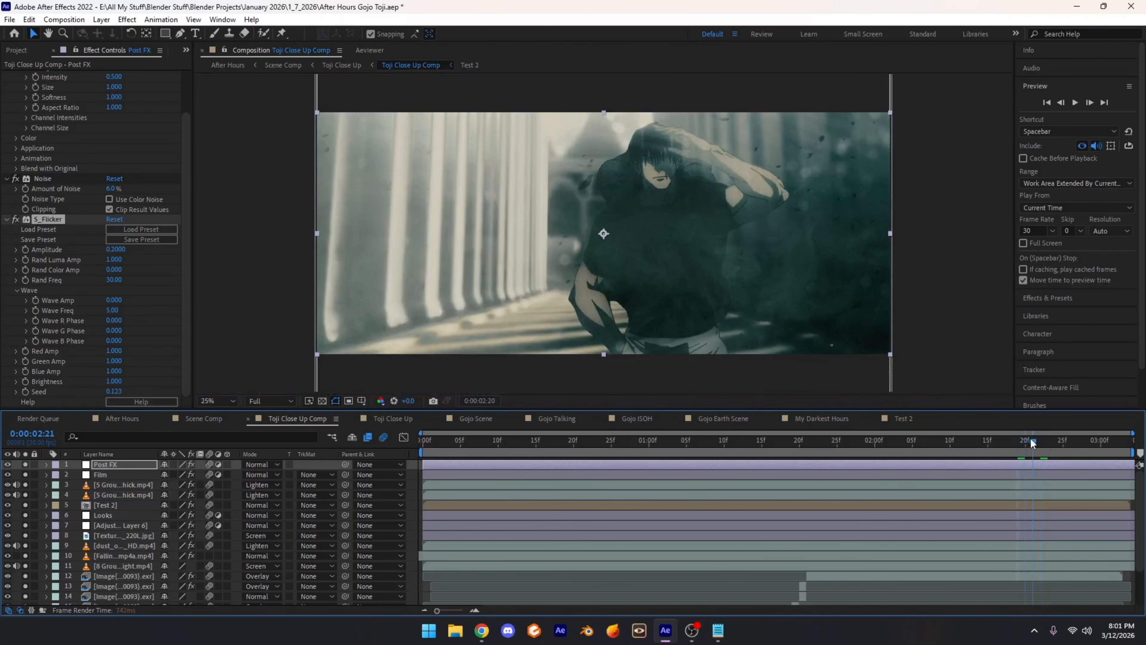
pyautogui.moveTo(1034, 441); pyautogui.dragTo(822, 442)
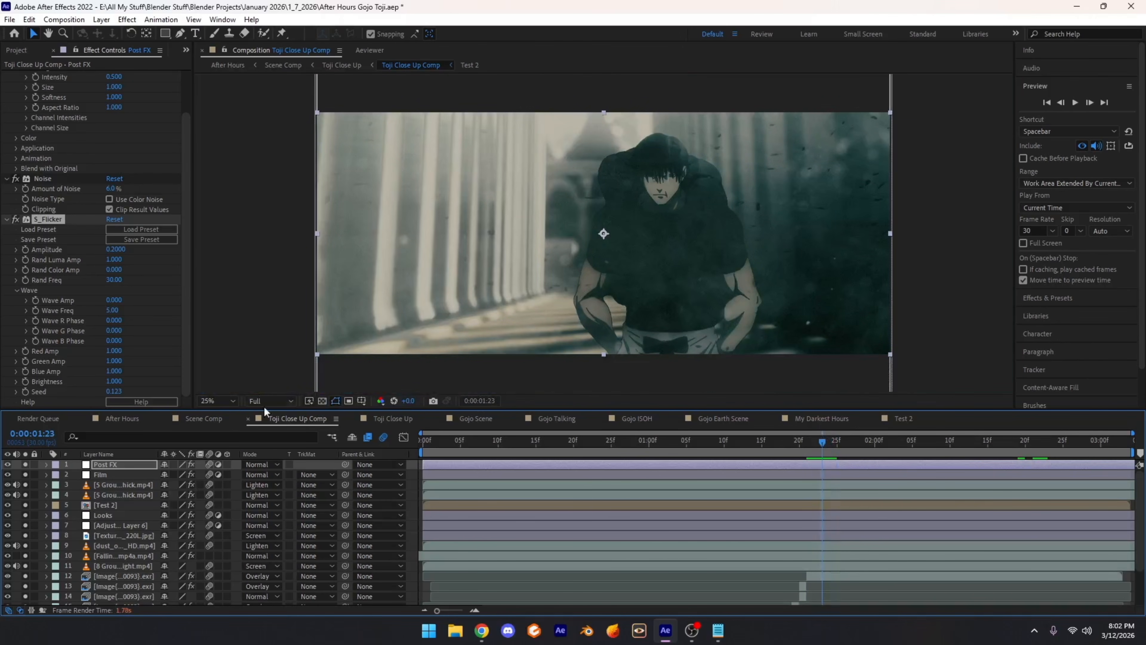
pyautogui.click(219, 400)
pyautogui.click(210, 202)
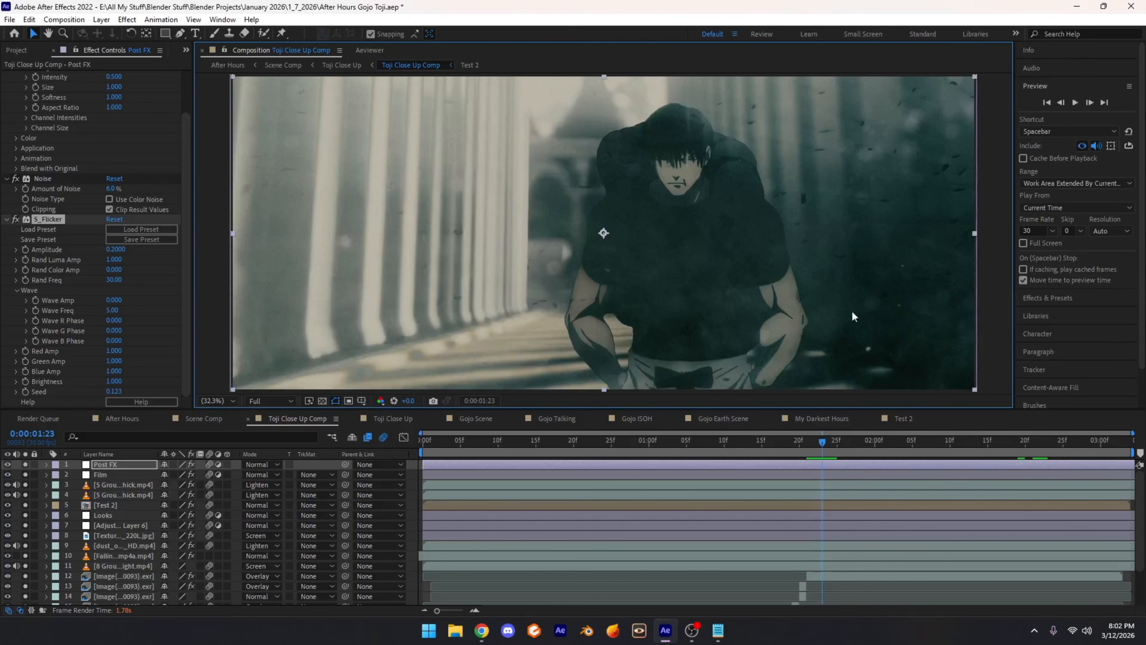
# Step: Return to the first frame of Toji Close Up Comp and display it at Fit up to 100%
pyautogui.scroll(-2, 617, 290)
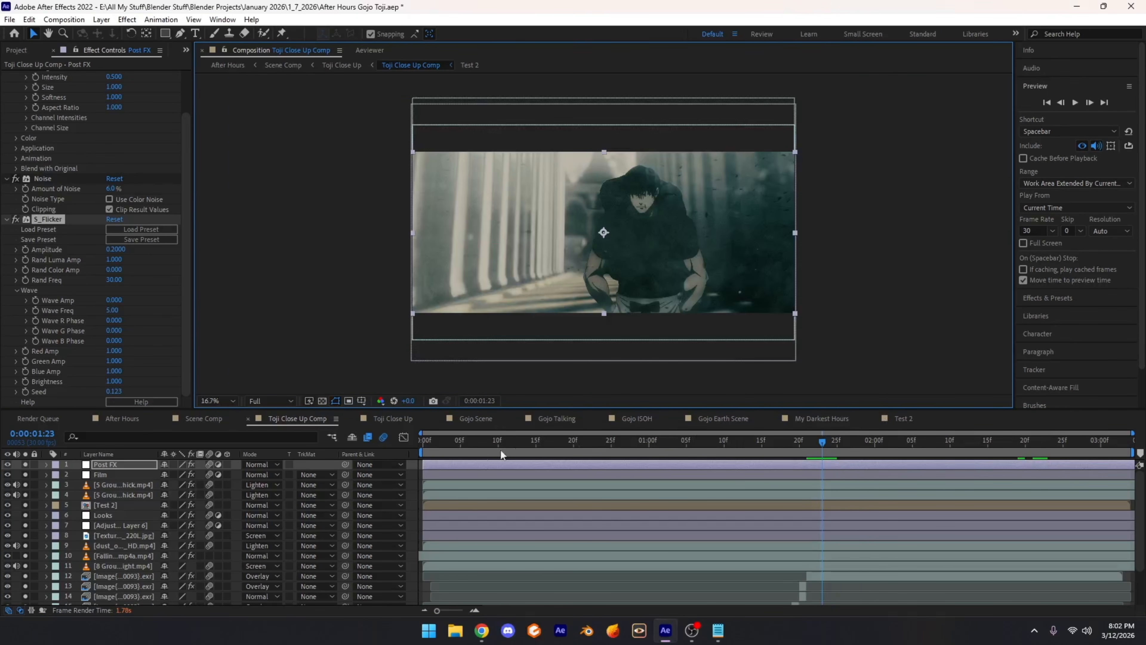
pyautogui.press('Home')
pyautogui.scroll(-2, 496, 472)
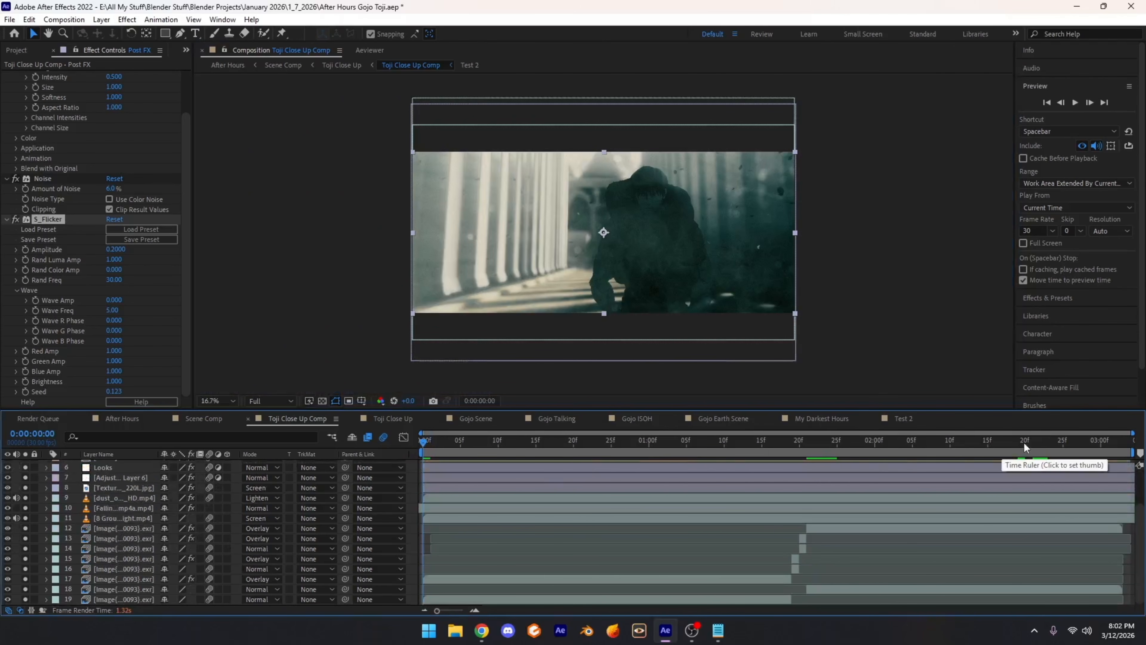
pyautogui.click(216, 400)
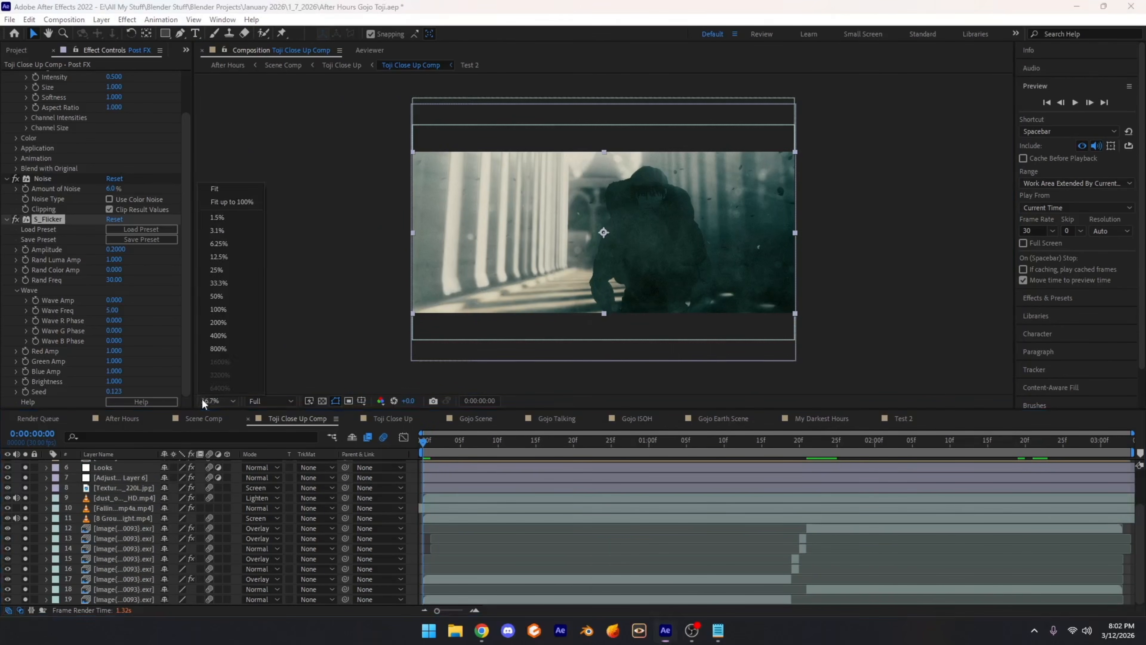
pyautogui.click(227, 203)
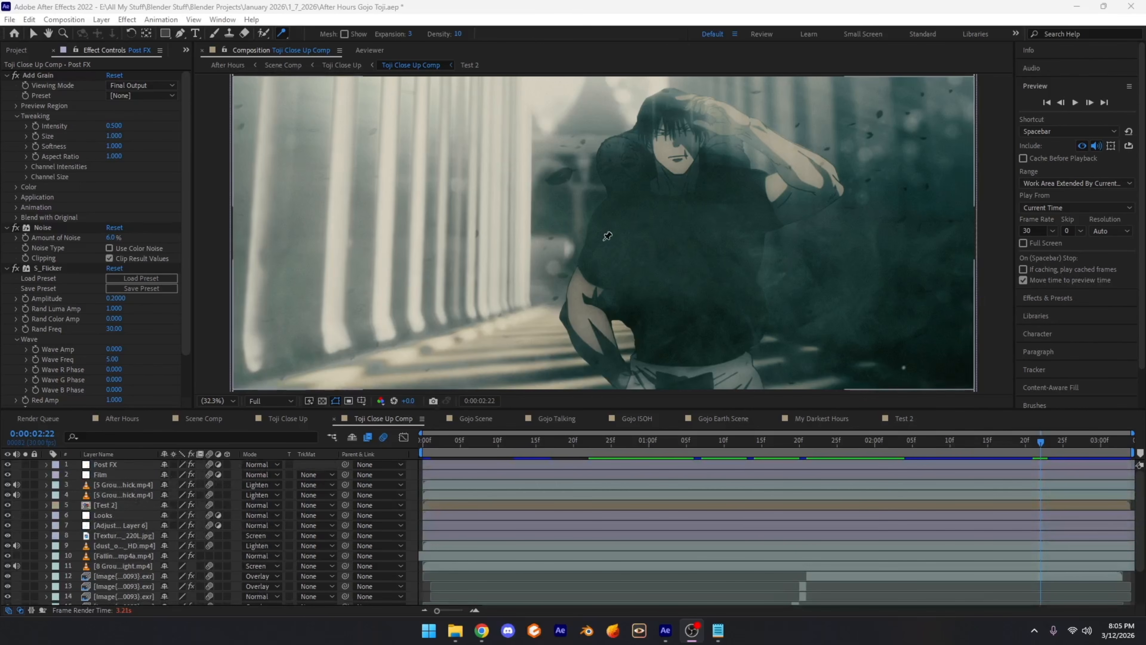
# Step: Set up a pre-compose of all layers with a placeholder name and Move all attributes into the new composition, and cancel it
pyautogui.press('v')
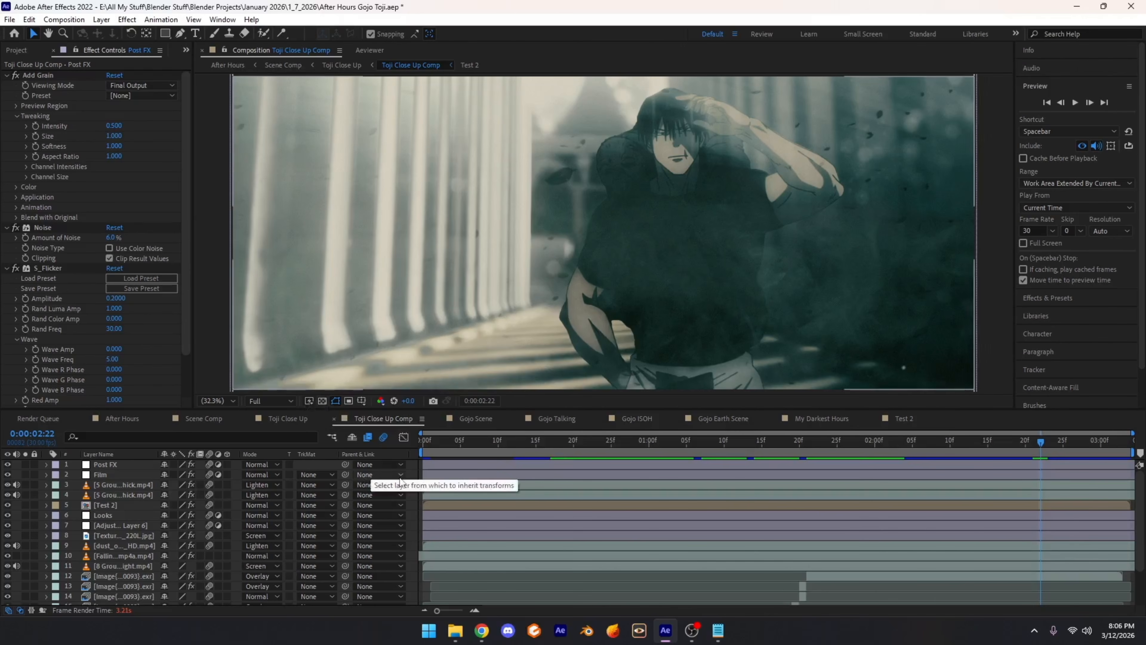
pyautogui.scroll(-2, 253, 542)
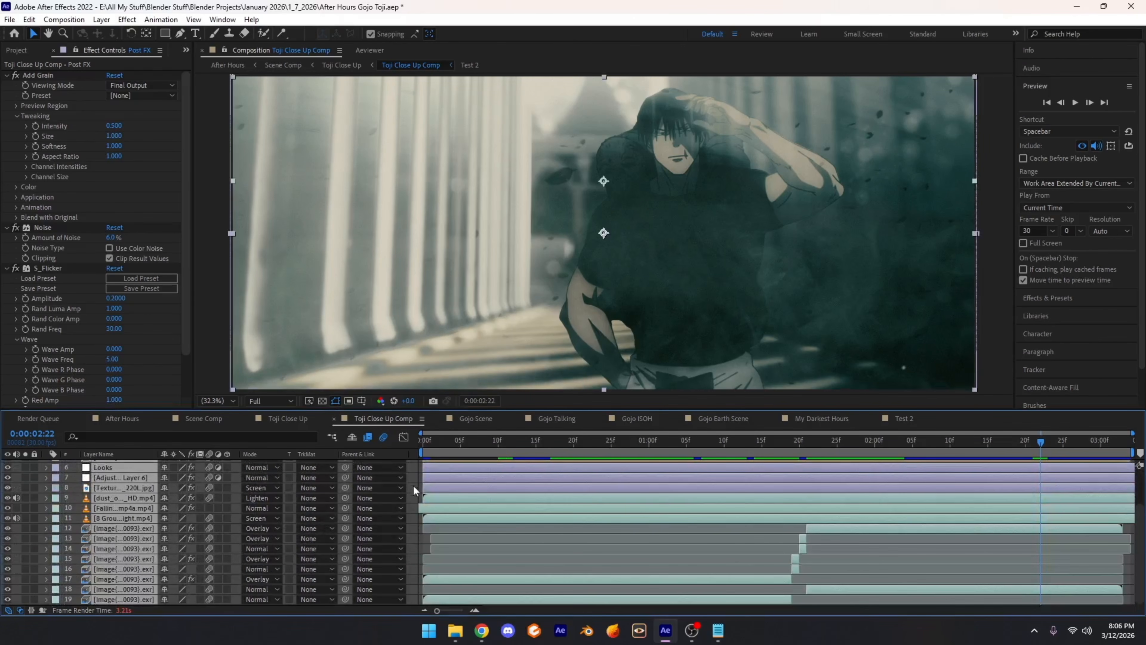
pyautogui.scroll(2, 413, 475)
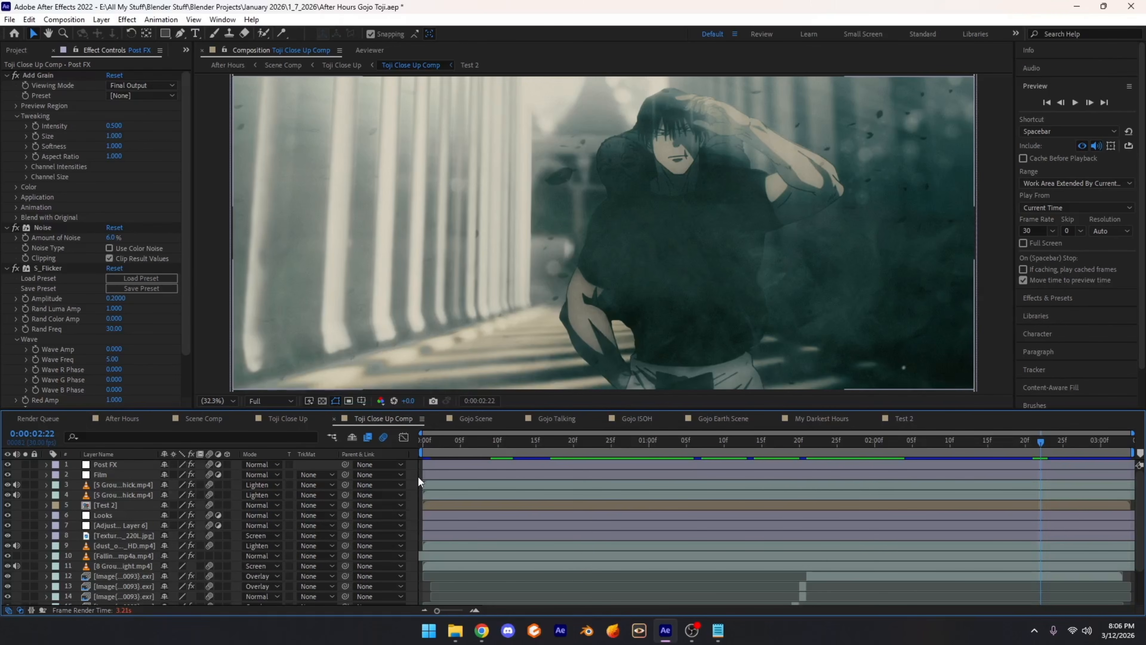
pyautogui.hotkey('ctrl', 'a')
pyautogui.rightClick(150, 508)
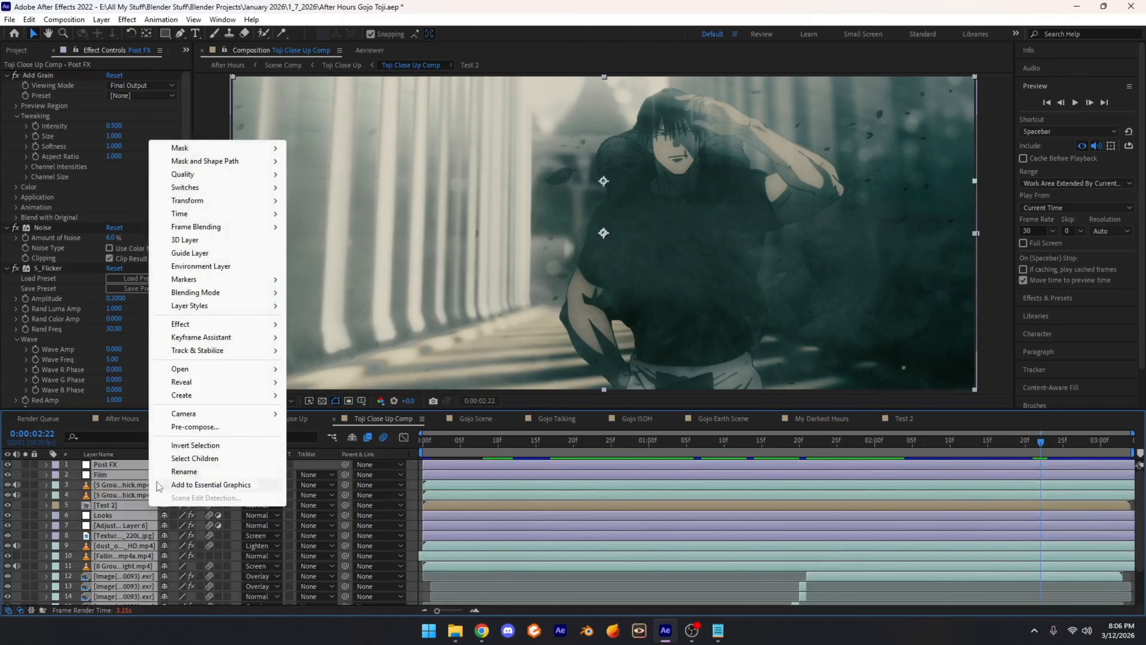
pyautogui.click(201, 427)
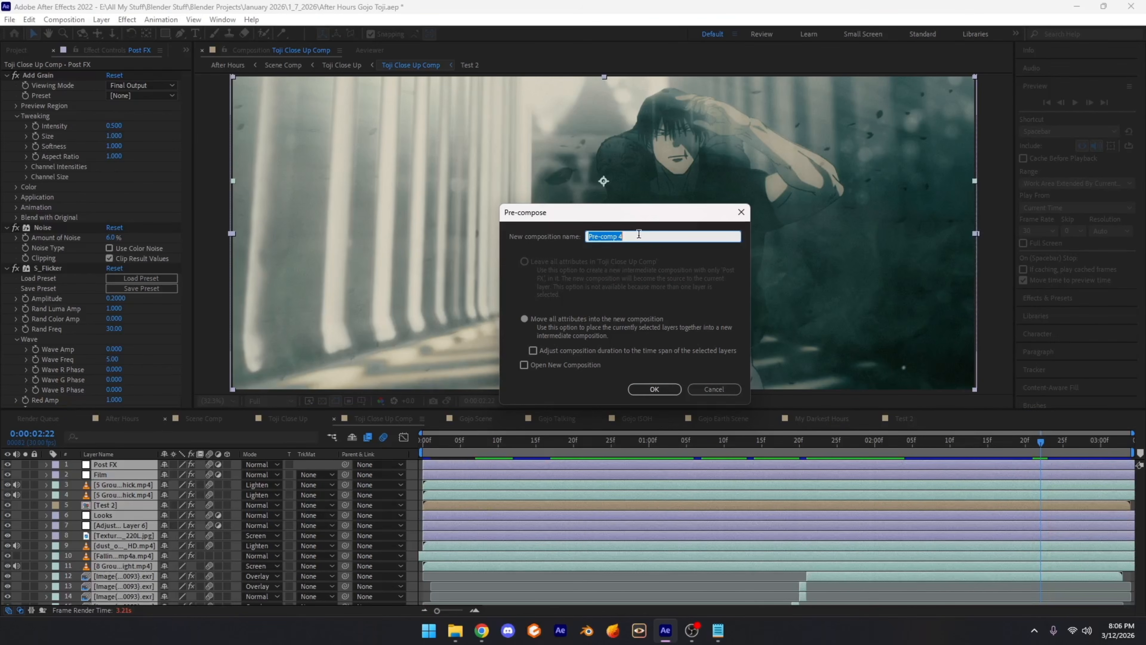
pyautogui.write('dawidahwjpido')
pyautogui.click(539, 320)
pyautogui.click(707, 388)
# Step: Open the Toji Close Up composition and try deleting all the adjustment layers above Toji Close Up Comp
pyautogui.click(284, 419)
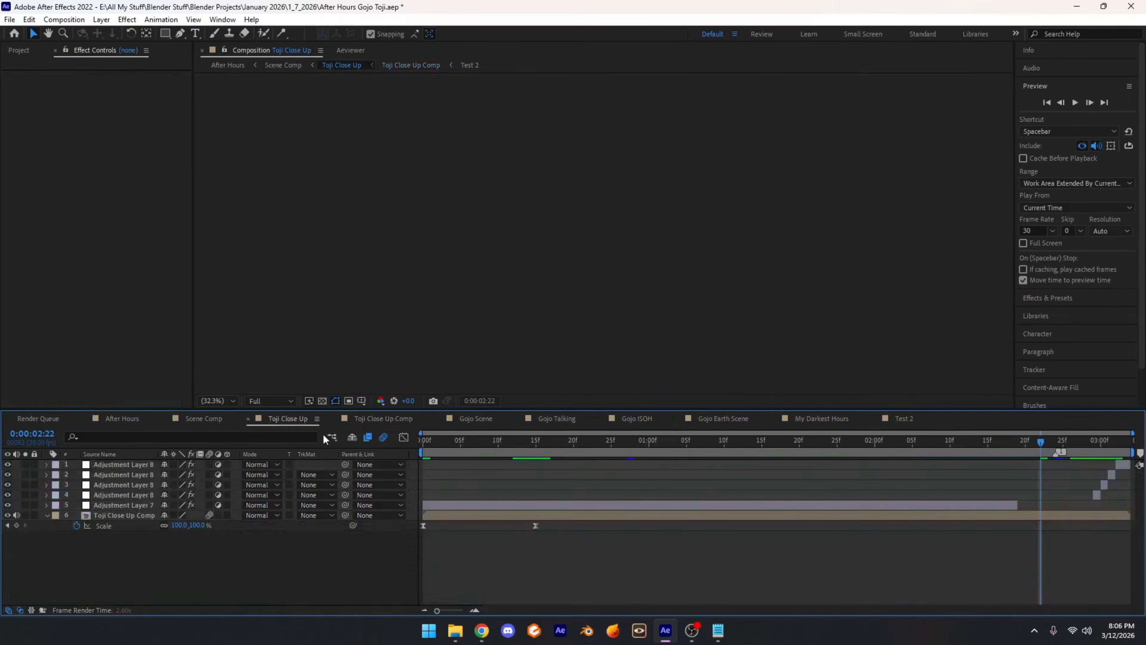
pyautogui.click(111, 504)
pyautogui.keyDown('shift'); pyautogui.click(130, 464); pyautogui.keyUp('shift')
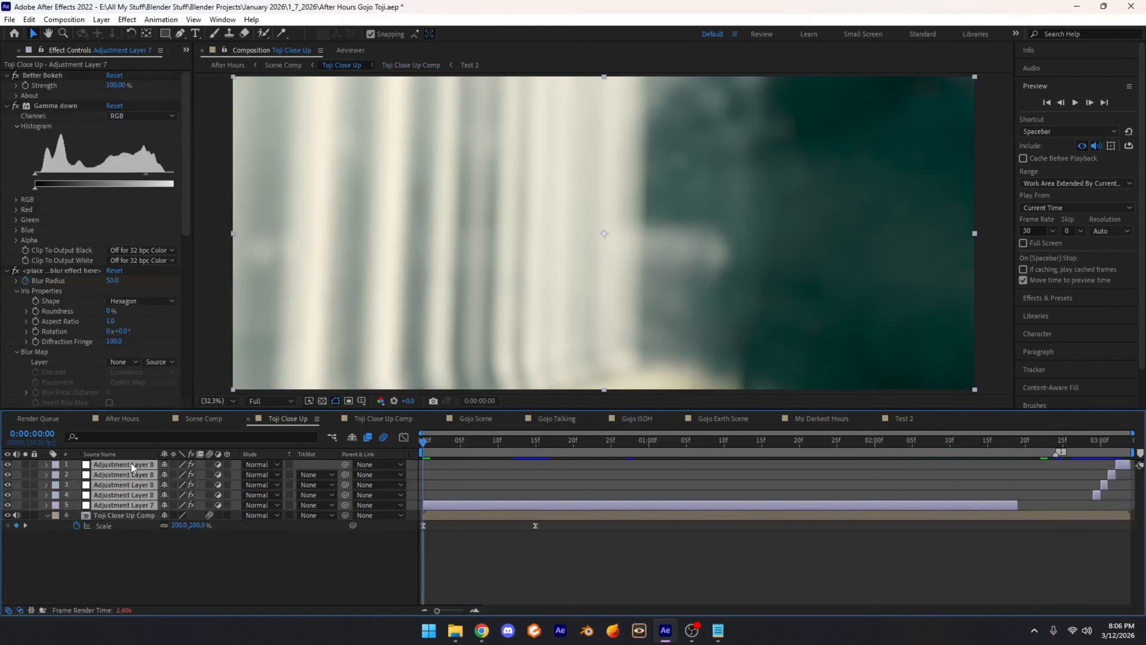
pyautogui.press('Delete')
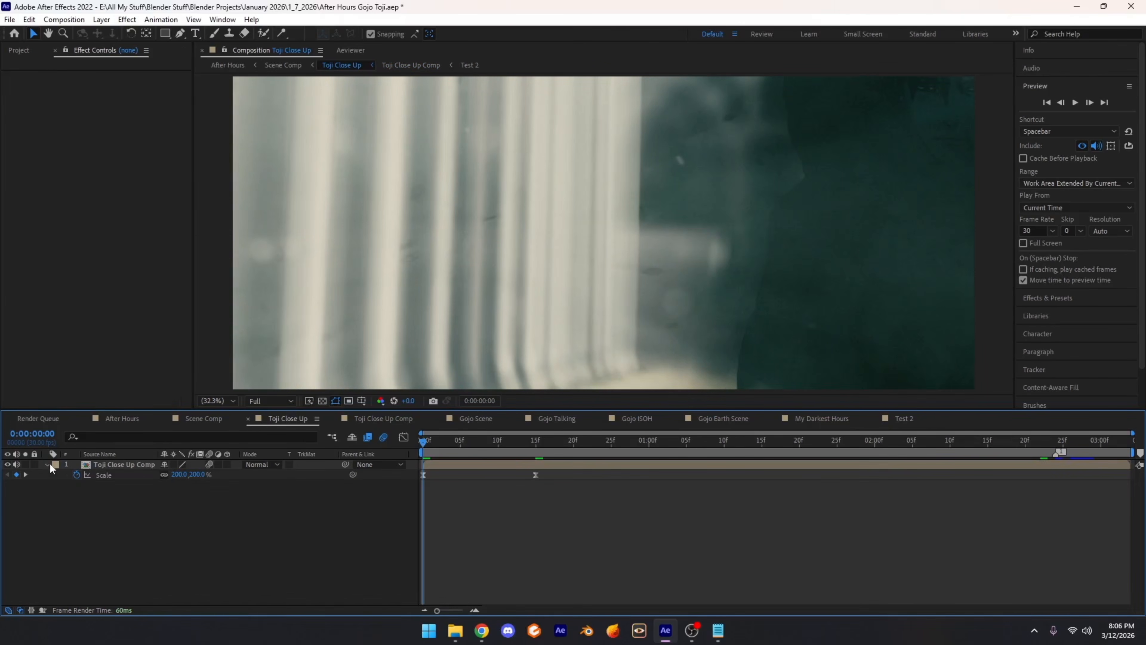
# Step: Collapse the Toji Close Up Comp layer's properties, scrub through its animation, and look at its label colour options
pyautogui.click(47, 464)
pyautogui.moveTo(544, 441); pyautogui.dragTo(1048, 441)
pyautogui.click(327, 464)
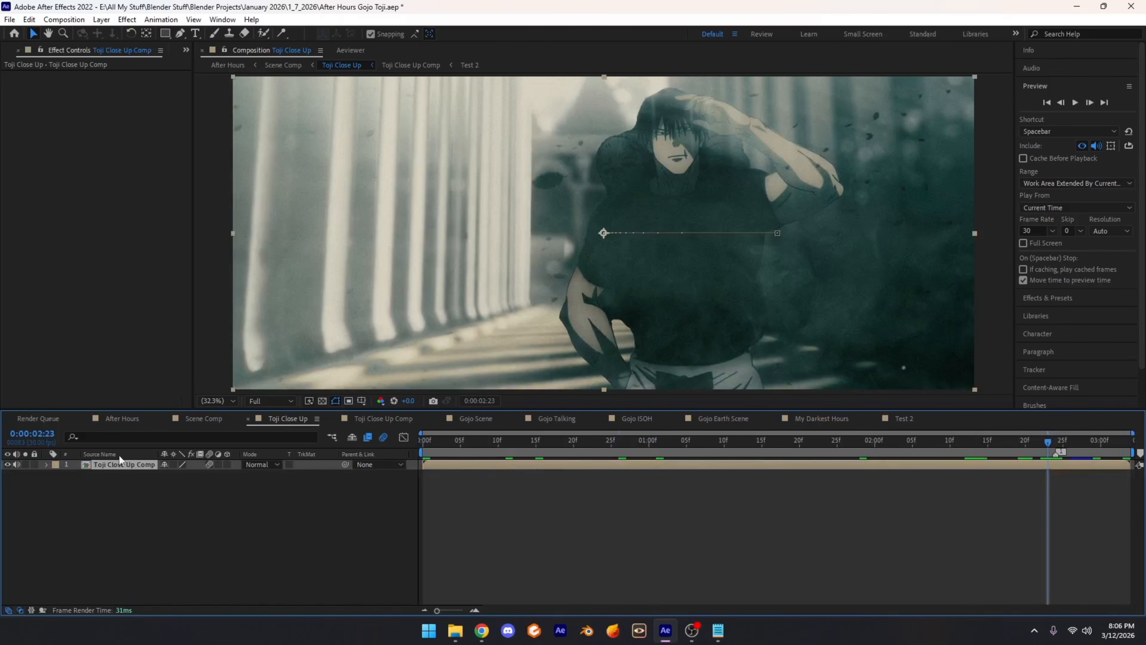
pyautogui.click(55, 466)
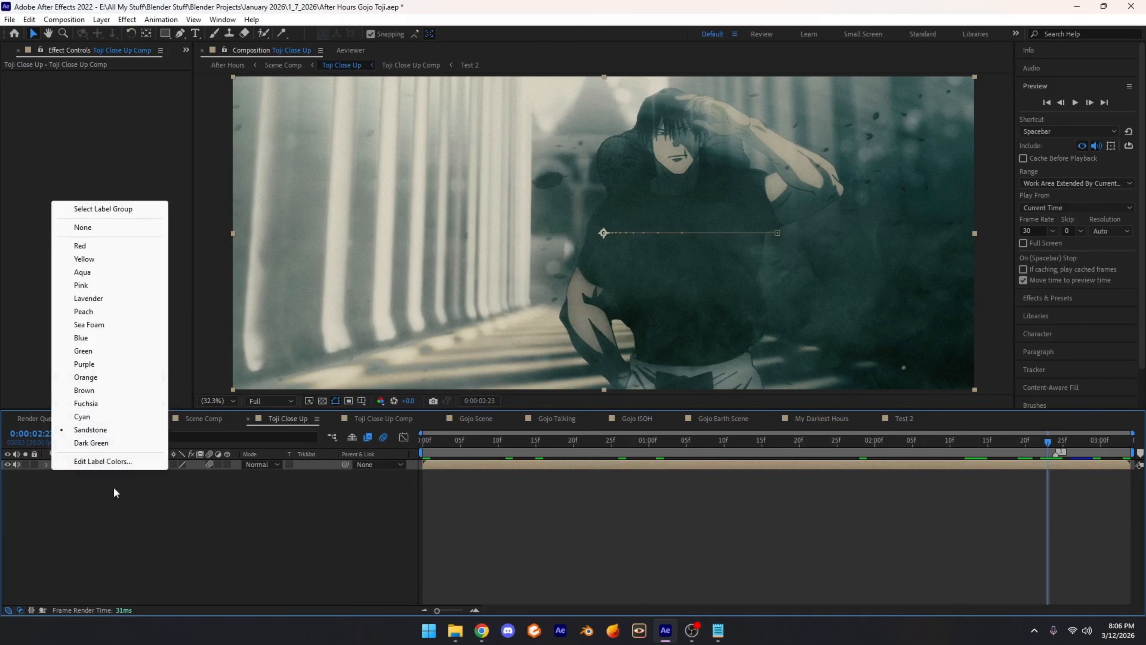
pyautogui.click(156, 495)
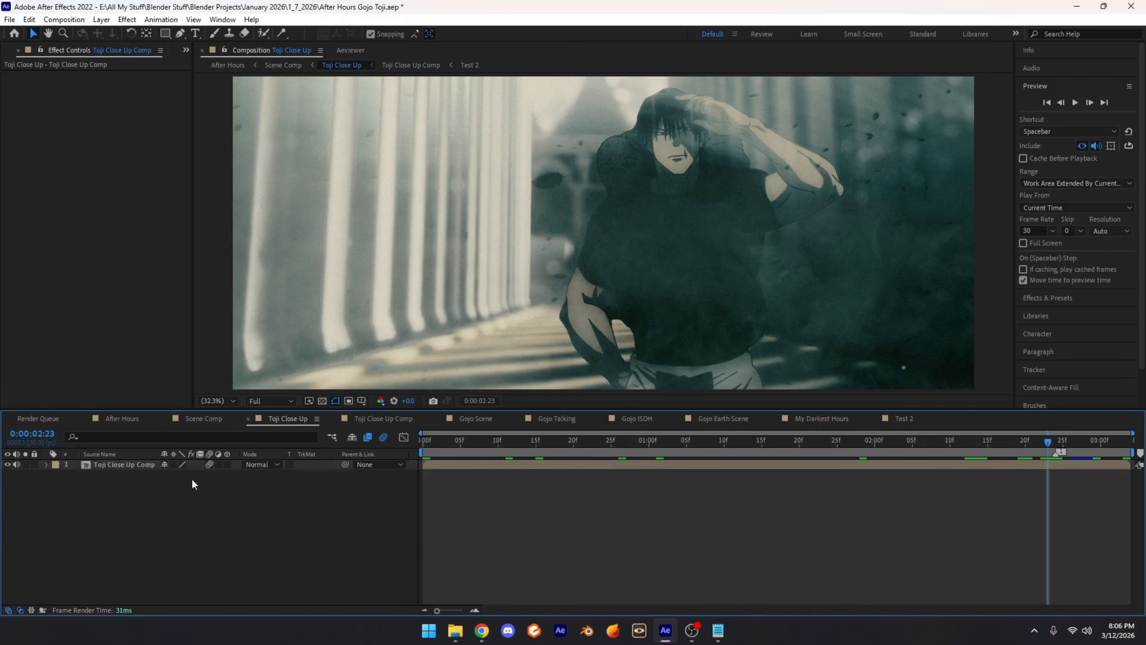
pyautogui.click(135, 467)
pyautogui.moveTo(462, 439); pyautogui.dragTo(506, 442)
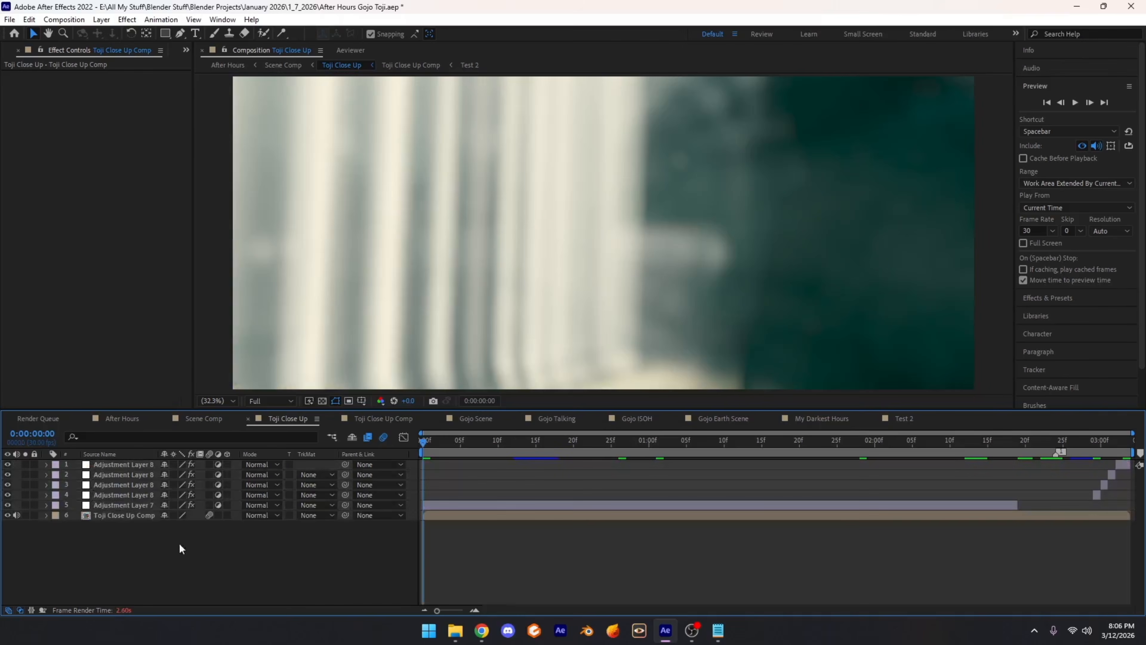
# Step: Review the effects on Adjustment Layer 7, from Better Bokeh and Gamma down through Gamma up and Exposure
pyautogui.click(108, 507)
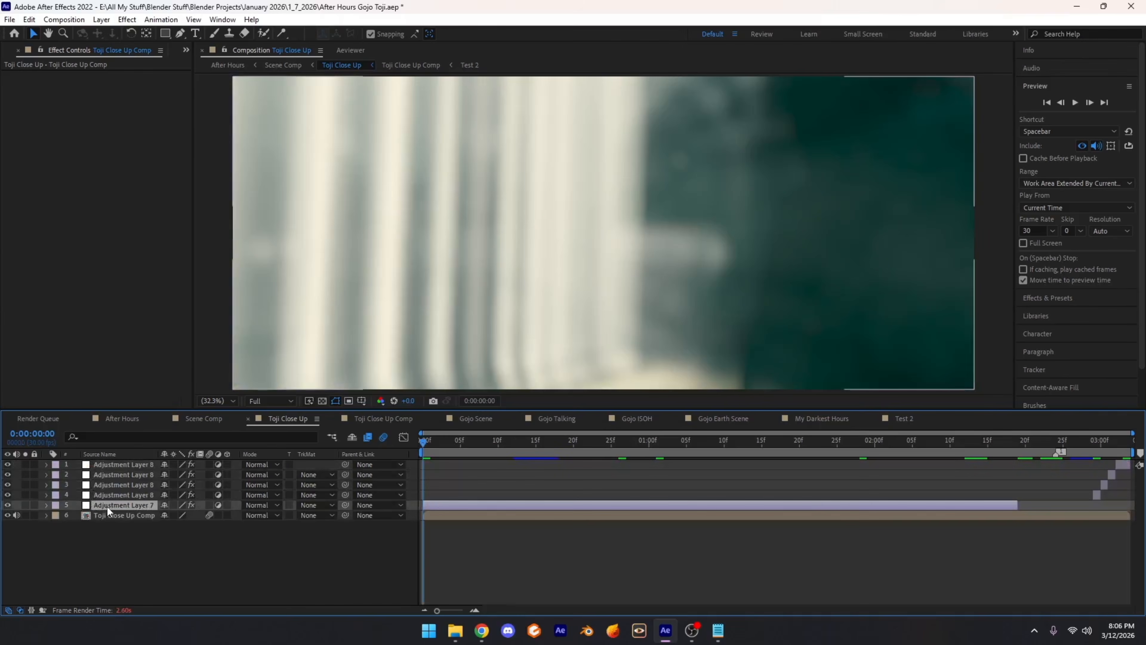
pyautogui.click(52, 78)
pyautogui.scroll(-2, 130, 238)
pyautogui.scroll(-2, 130, 238)
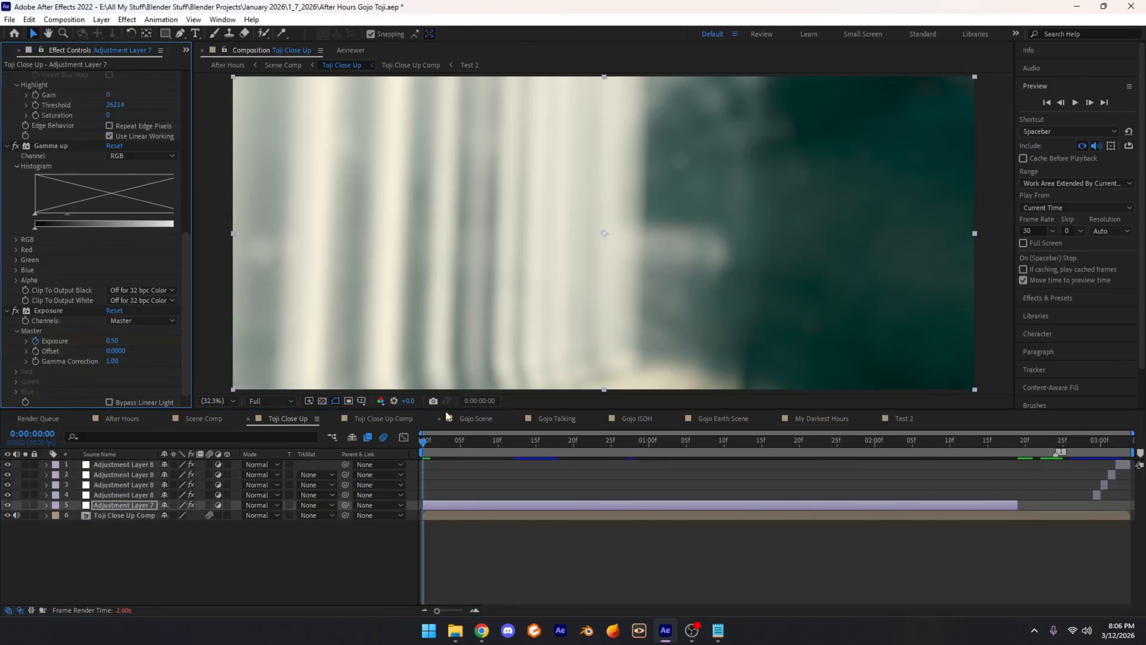
# Step: At 0:00:00:13, toggle Adjustment Layer 7's visibility to compare the shot with and without its blur
pyautogui.click(520, 441)
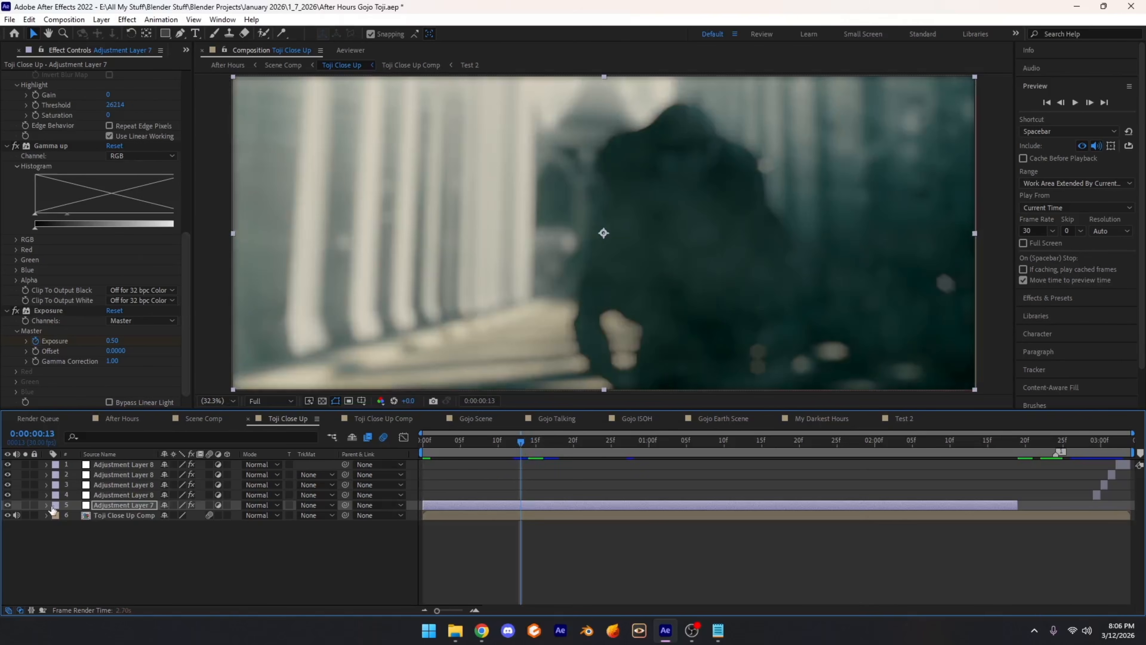
pyautogui.click(7, 505)
pyautogui.click(8, 504)
pyautogui.click(8, 505)
pyautogui.click(8, 505)
pyautogui.click(8, 505)
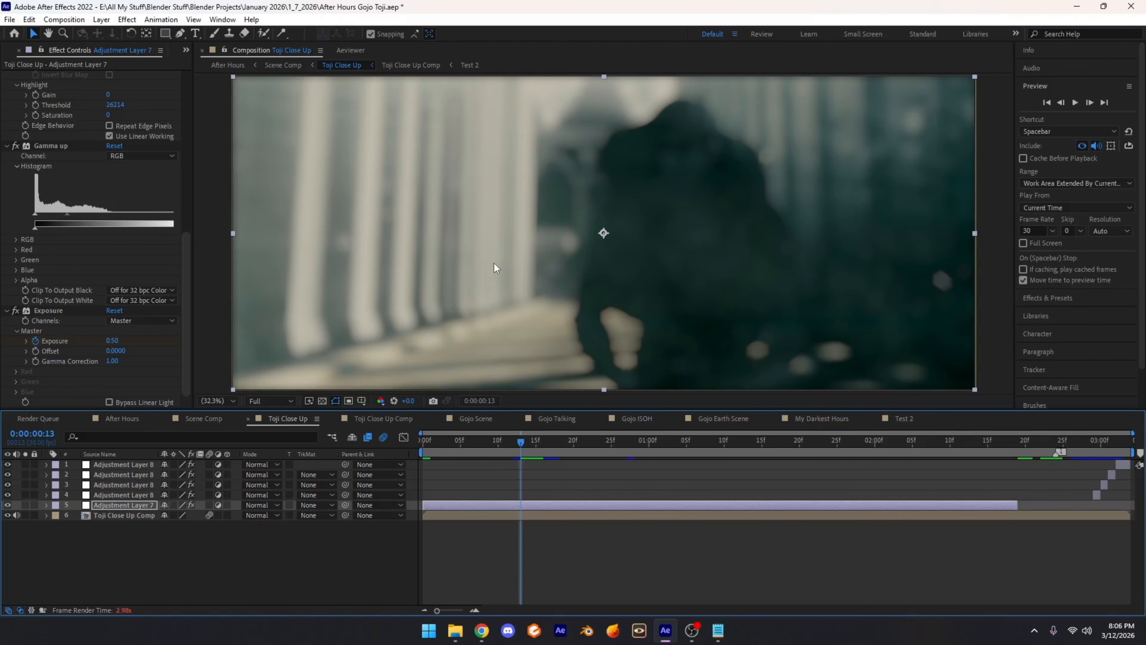
# Step: Examine the shapes of the blurred bokeh highlights around the character up close
pyautogui.scroll(6, 535, 212)
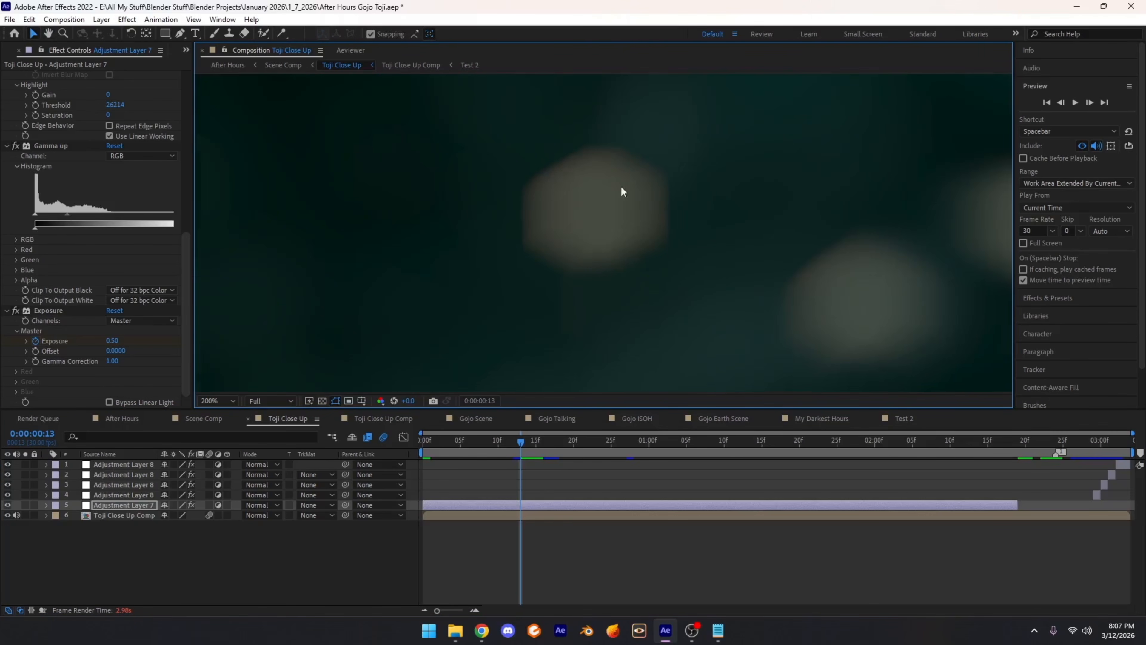
pyautogui.scroll(-5, 632, 235)
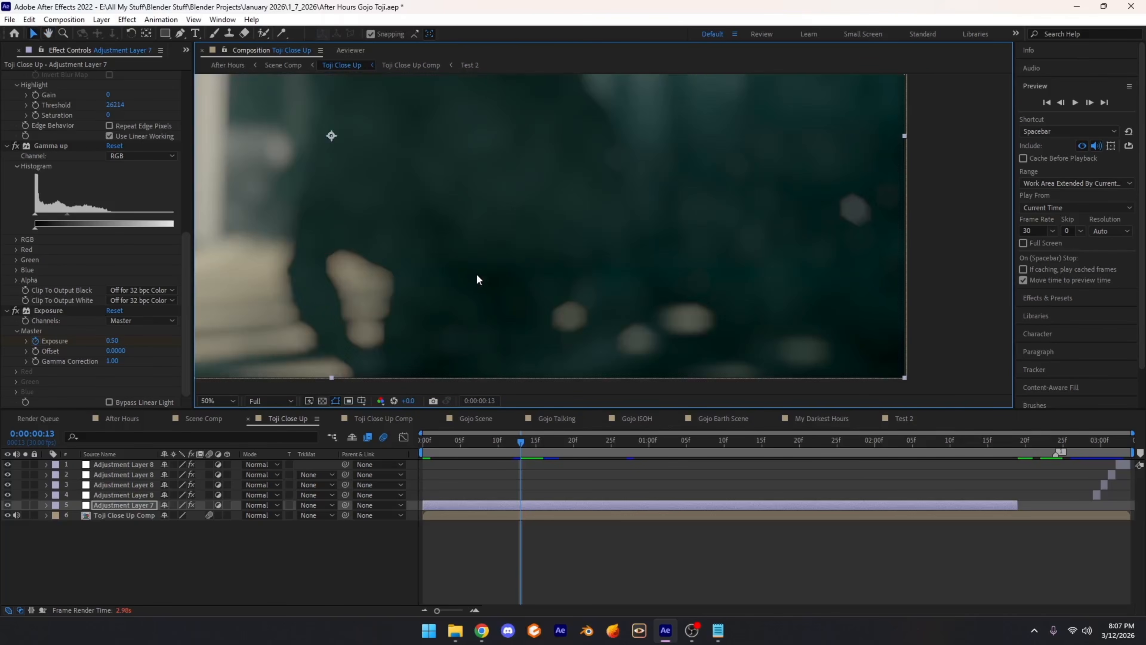
pyautogui.scroll(2, 569, 271)
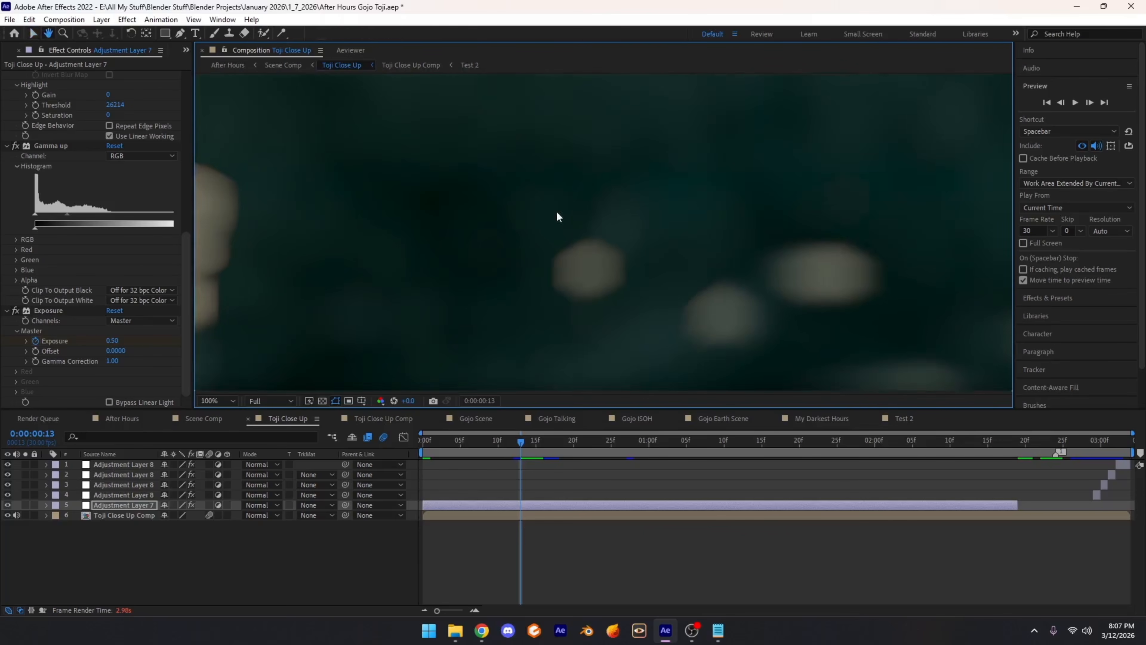
pyautogui.moveTo(468, 274); pyautogui.dragTo(749, 244)
pyautogui.moveTo(463, 228); pyautogui.dragTo(708, 334)
pyautogui.moveTo(796, 207); pyautogui.dragTo(475, 337)
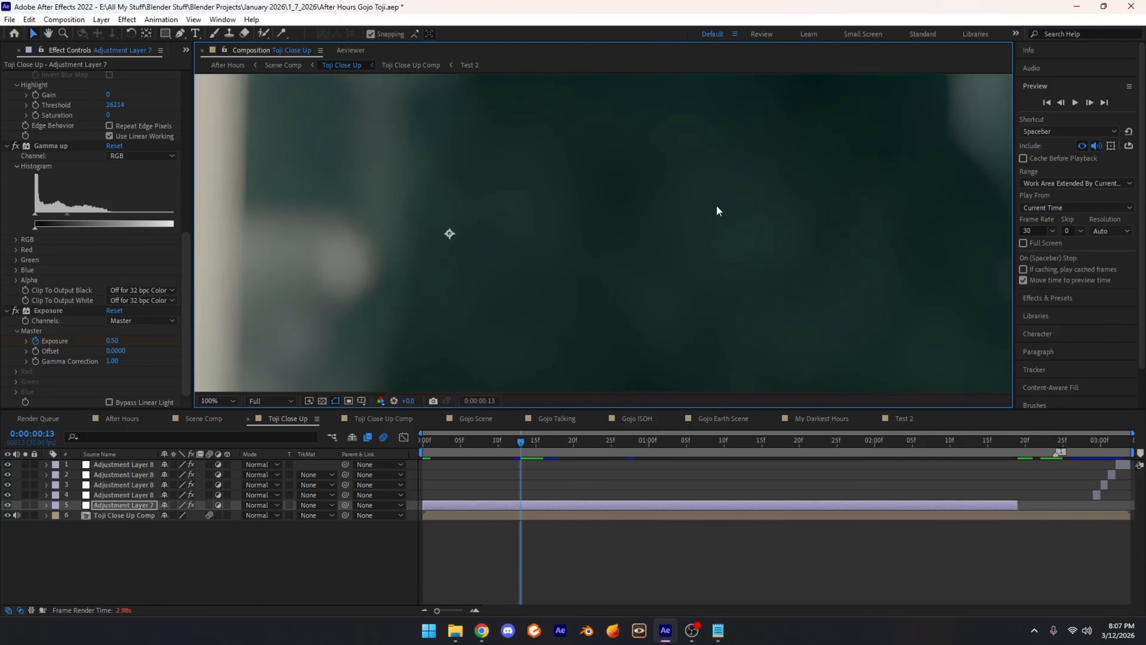
# Step: Inspect the blurred top of the character up close and compare it with and without Adjustment Layer 7
pyautogui.moveTo(718, 211); pyautogui.dragTo(494, 284)
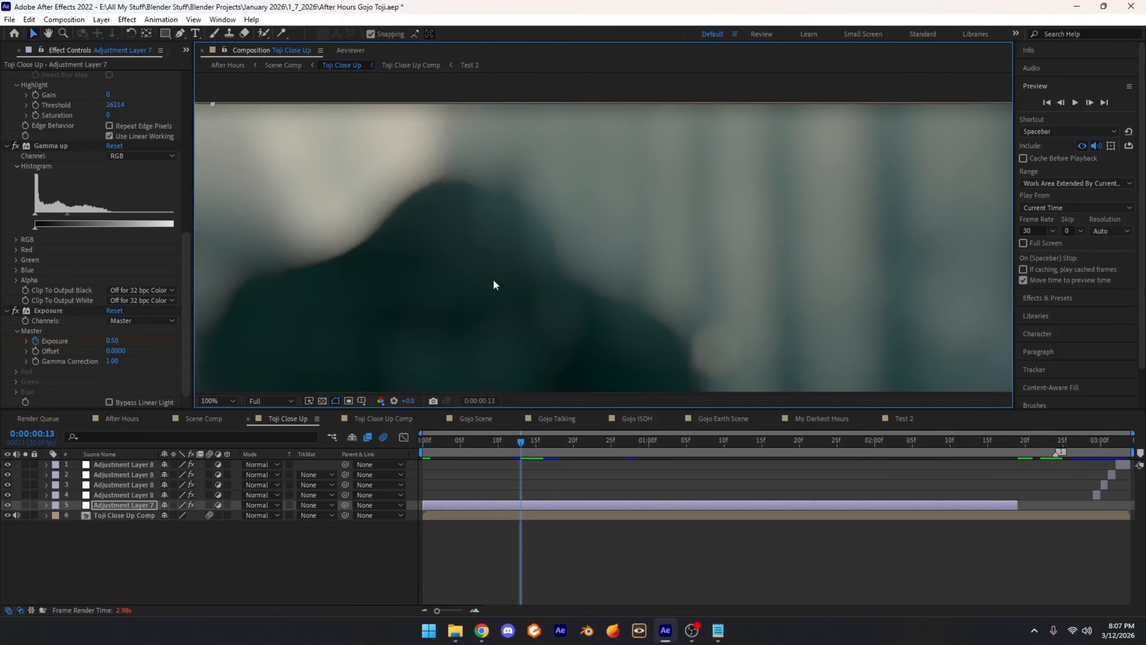
pyautogui.click(7, 505)
pyautogui.click(7, 505)
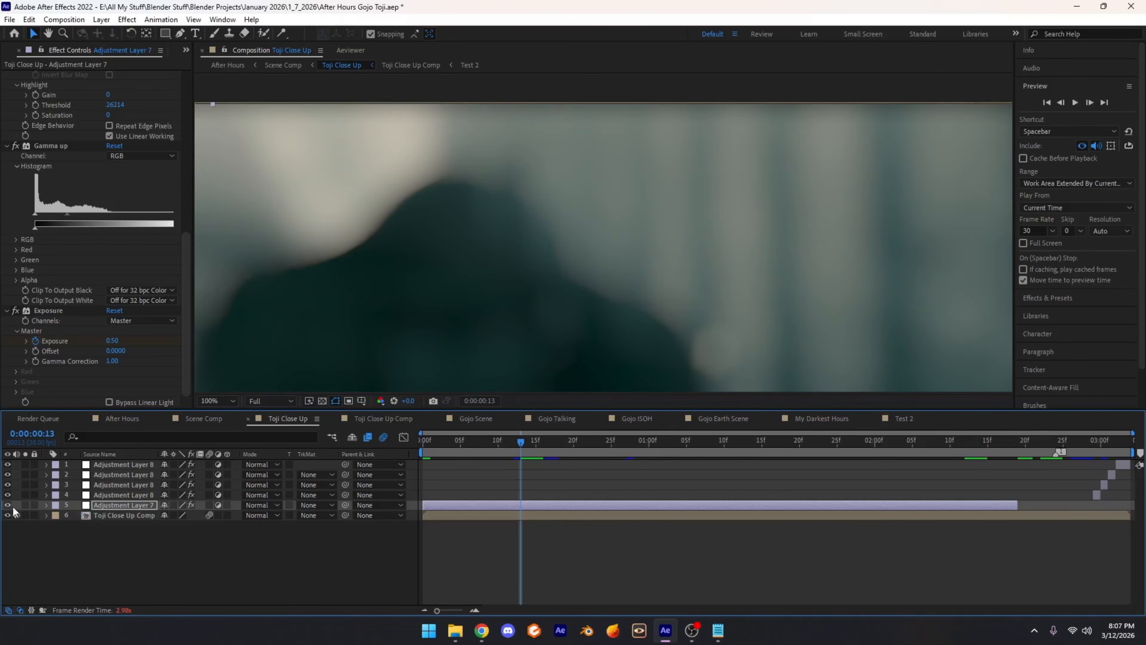
# Step: Hide Adjustment Layer 7 and apply a Gaussian Blur effect to the Toji Close Up Comp layer
pyautogui.click(7, 506)
pyautogui.click(97, 515)
pyautogui.hotkey('ctrl', 'space')
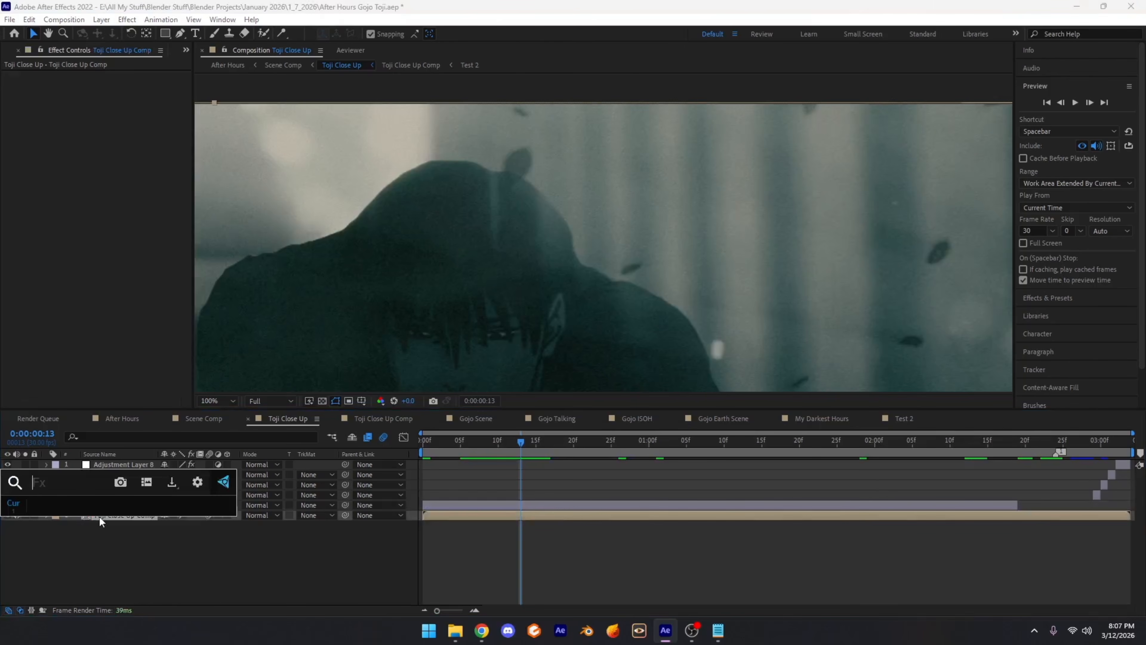
pyautogui.write('gaus')
pyautogui.click(70, 506)
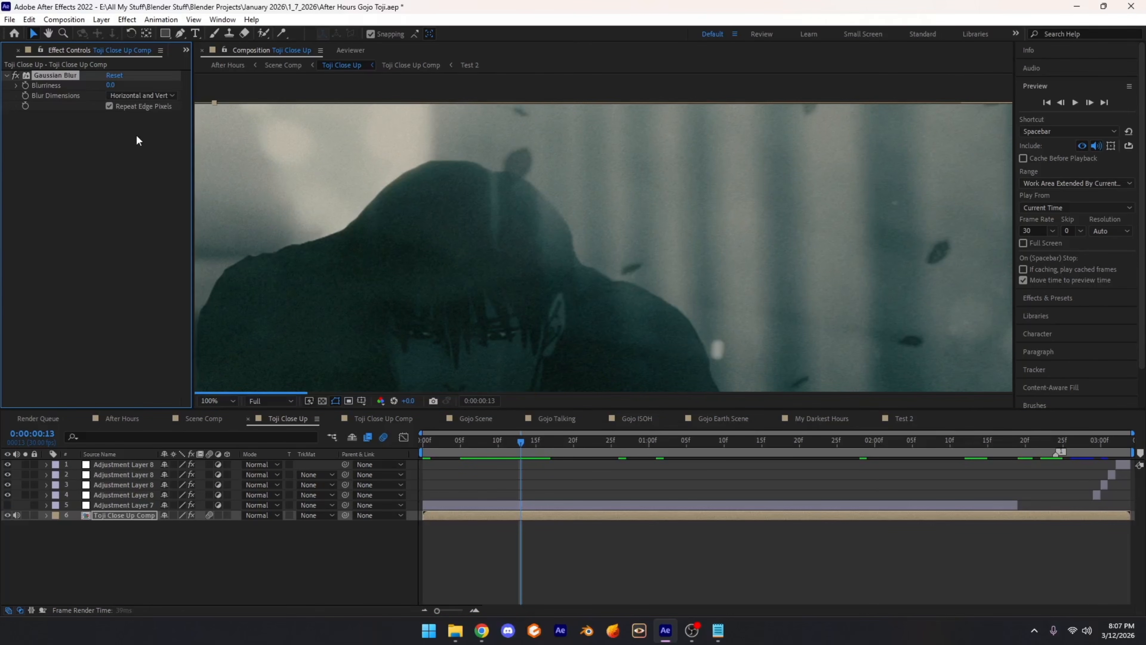
# Step: Try a Gaussian Blur Blurriness of 120 on Toji Close Up Comp, inspect the result, and remove the effect
pyautogui.moveTo(109, 84); pyautogui.dragTo(448, 65)
pyautogui.moveTo(796, 88); pyautogui.dragTo(836, 94)
pyautogui.moveTo(608, 333); pyautogui.dragTo(629, 219)
pyautogui.scroll(-2, 629, 219)
pyautogui.scroll(4, 629, 225)
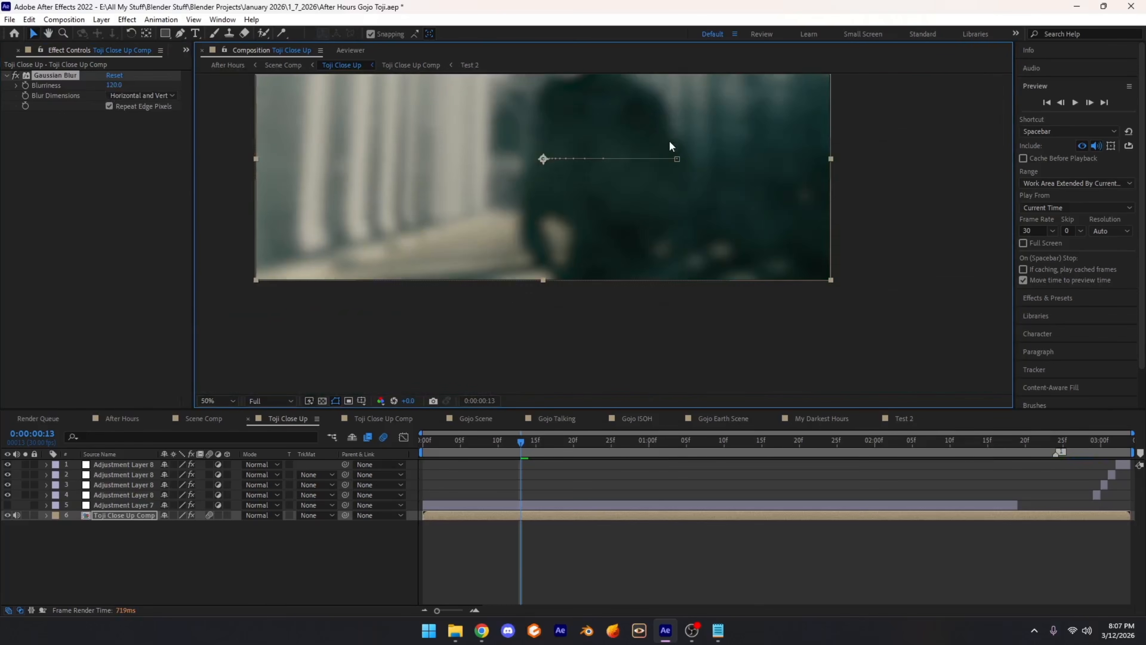
pyautogui.moveTo(114, 84); pyautogui.dragTo(22, 128)
pyautogui.scroll(-3, 731, 253)
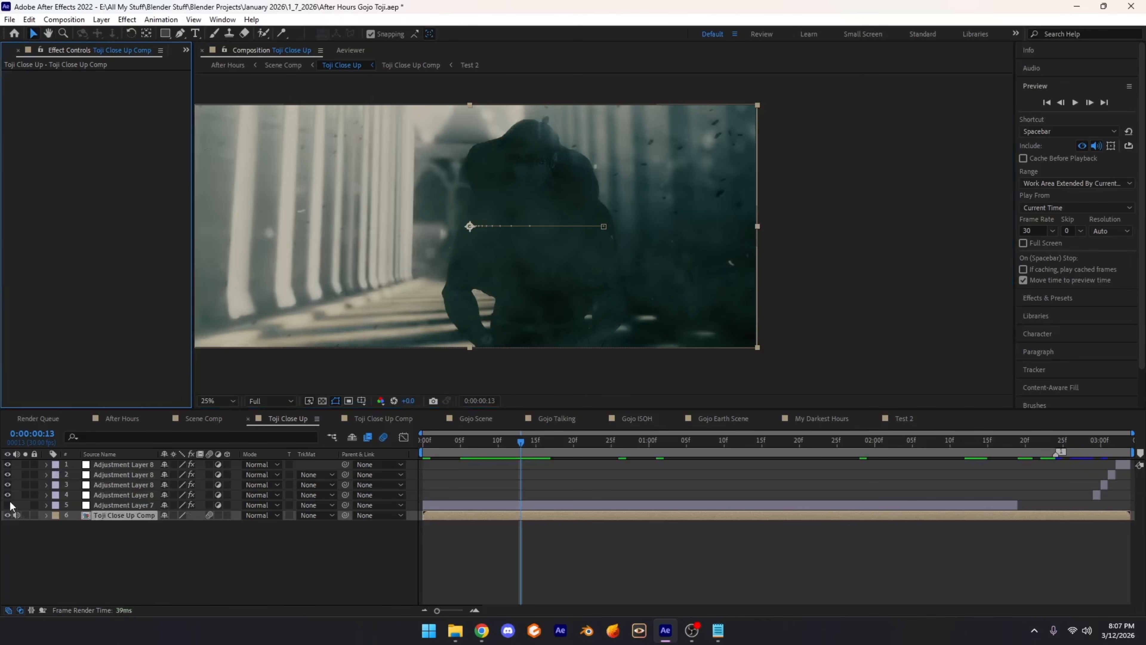
# Step: Show Adjustment Layer 7 again, examine its bokeh highlights up close, and fit the view up to 100%
pyautogui.click(123, 505)
pyautogui.scroll(1, 413, 282)
pyautogui.moveTo(429, 270); pyautogui.dragTo(405, 124)
pyautogui.scroll(1, 499, 228)
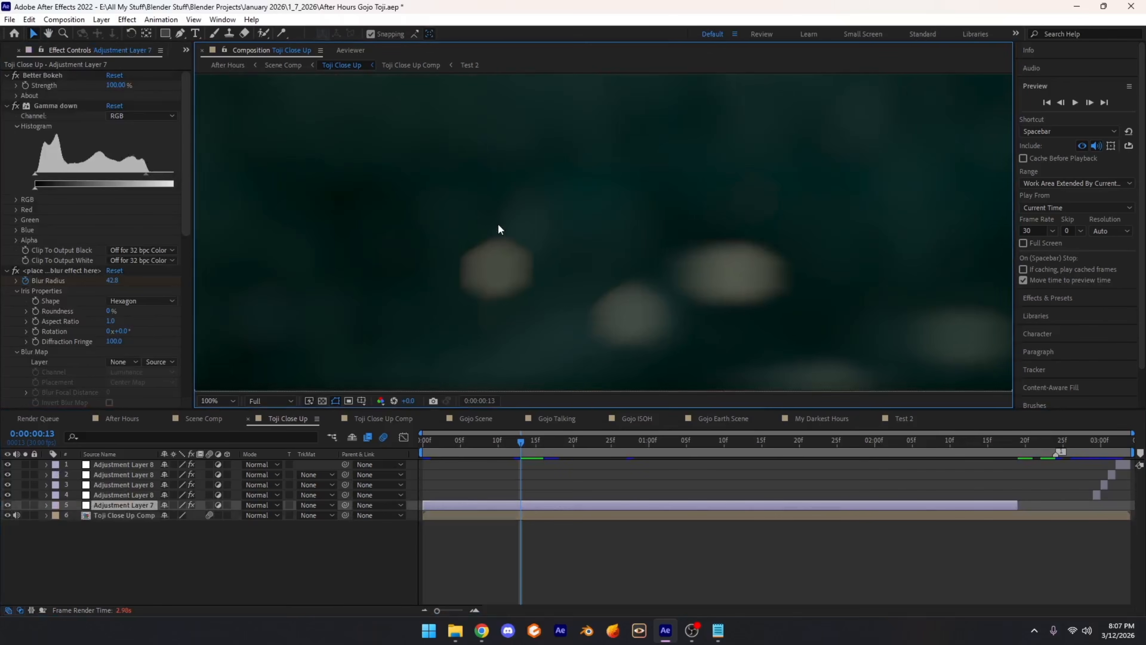
pyautogui.moveTo(499, 228); pyautogui.dragTo(670, 238)
pyautogui.scroll(-3, 670, 238)
pyautogui.moveTo(581, 262); pyautogui.dragTo(592, 280)
pyautogui.scroll(1, 592, 280)
pyautogui.click(218, 401)
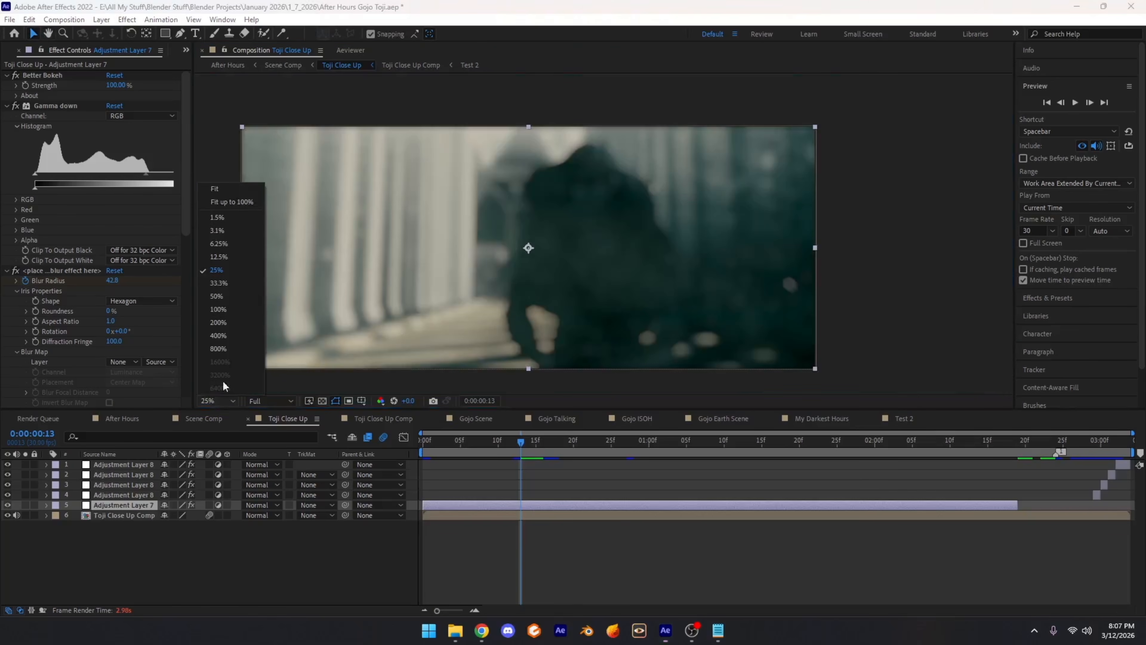
pyautogui.click(216, 203)
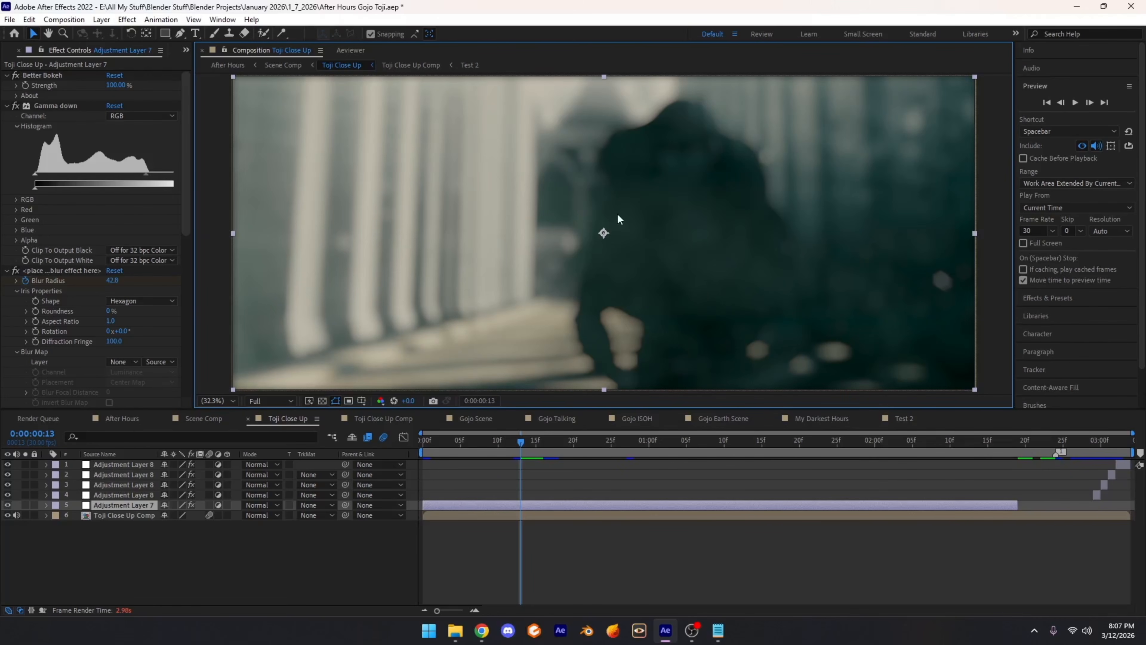
# Step: Collapse all five effects on Adjustment Layer 7, from Better Bokeh to Exposure
pyautogui.click(50, 75)
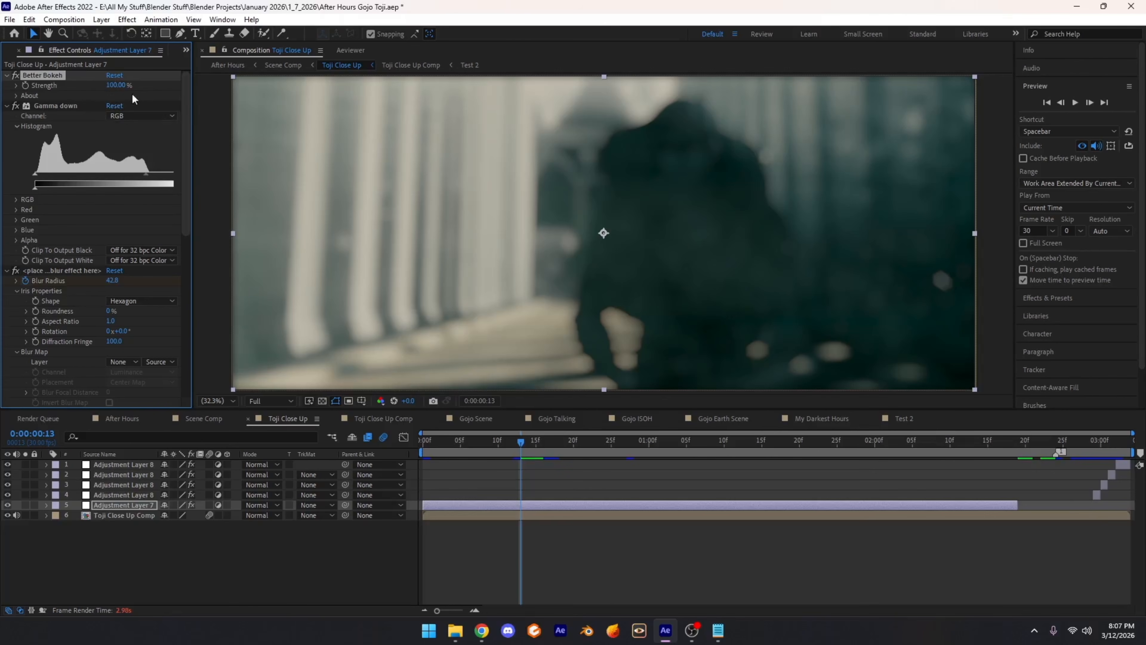
pyautogui.click(6, 76)
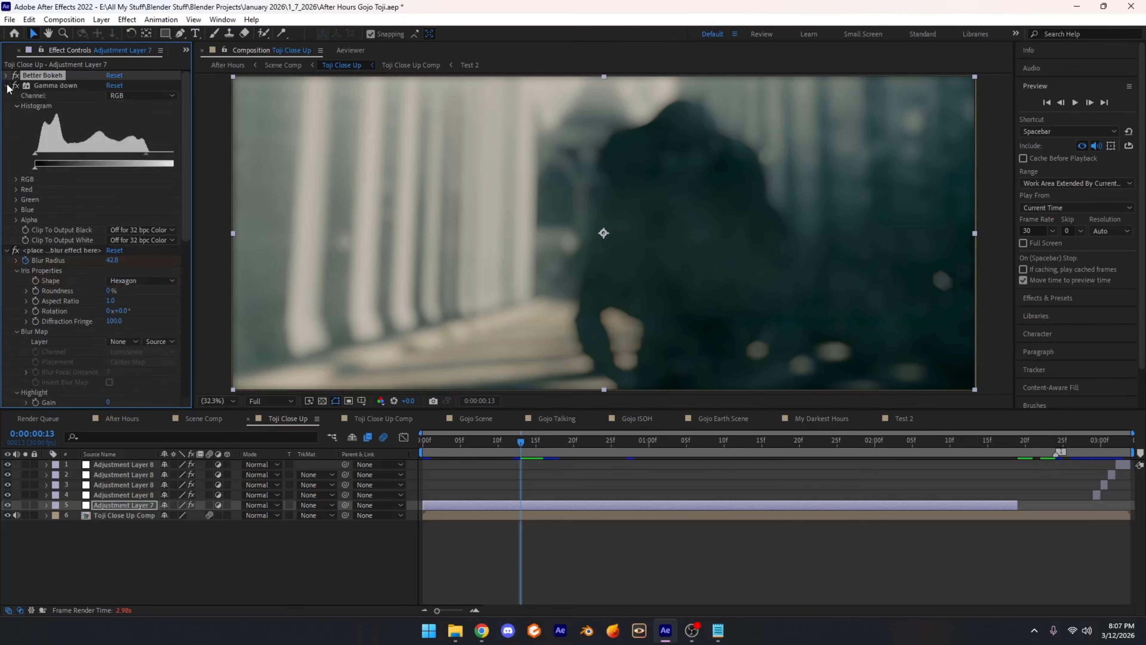
pyautogui.click(7, 85)
pyautogui.click(6, 95)
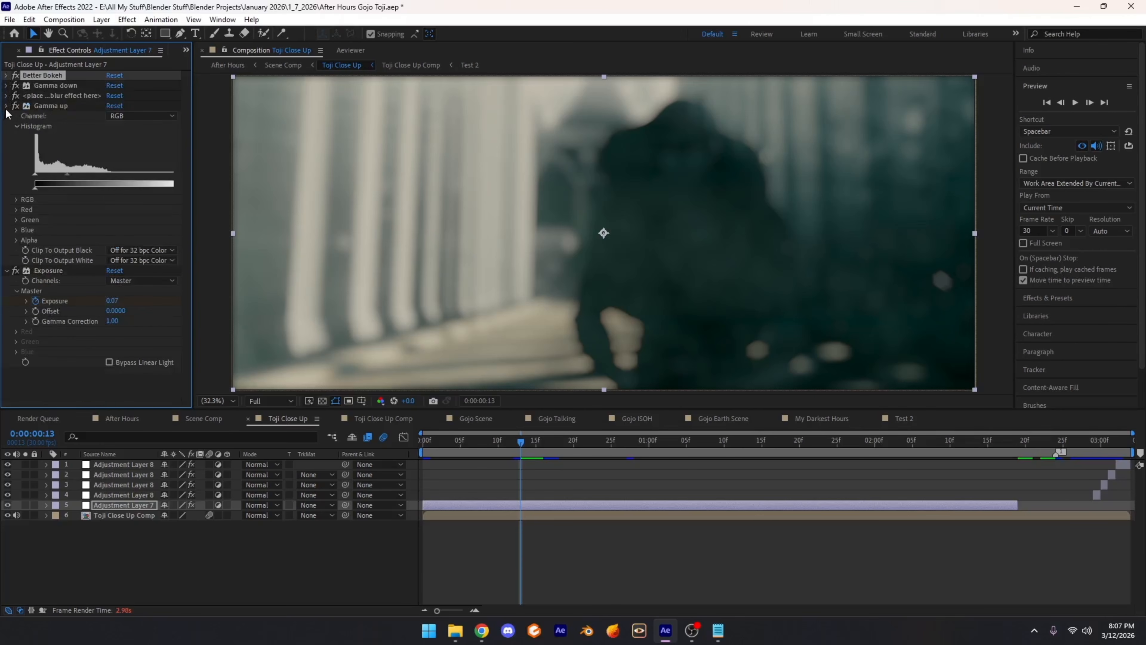
pyautogui.click(6, 106)
pyautogui.click(6, 116)
pyautogui.click(136, 256)
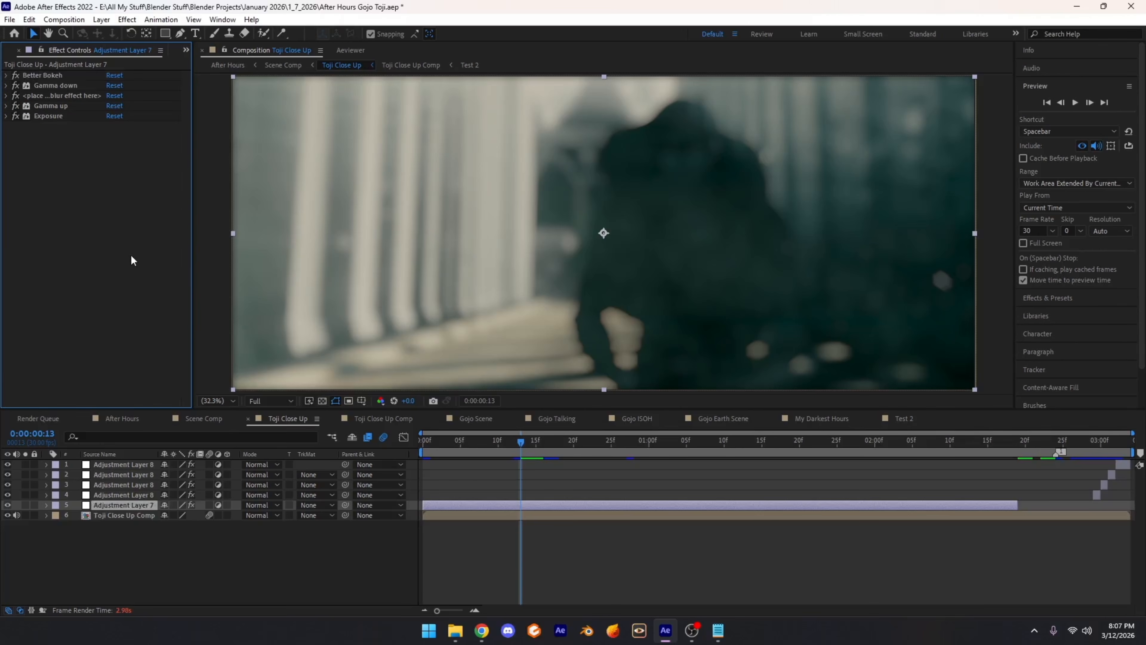
# Step: Go through the order of Adjustment Layer 7's effects: Better Bokeh, Gamma down, the blur placeholder, Gamma up and Exposure
pyautogui.click(47, 117)
pyautogui.click(54, 75)
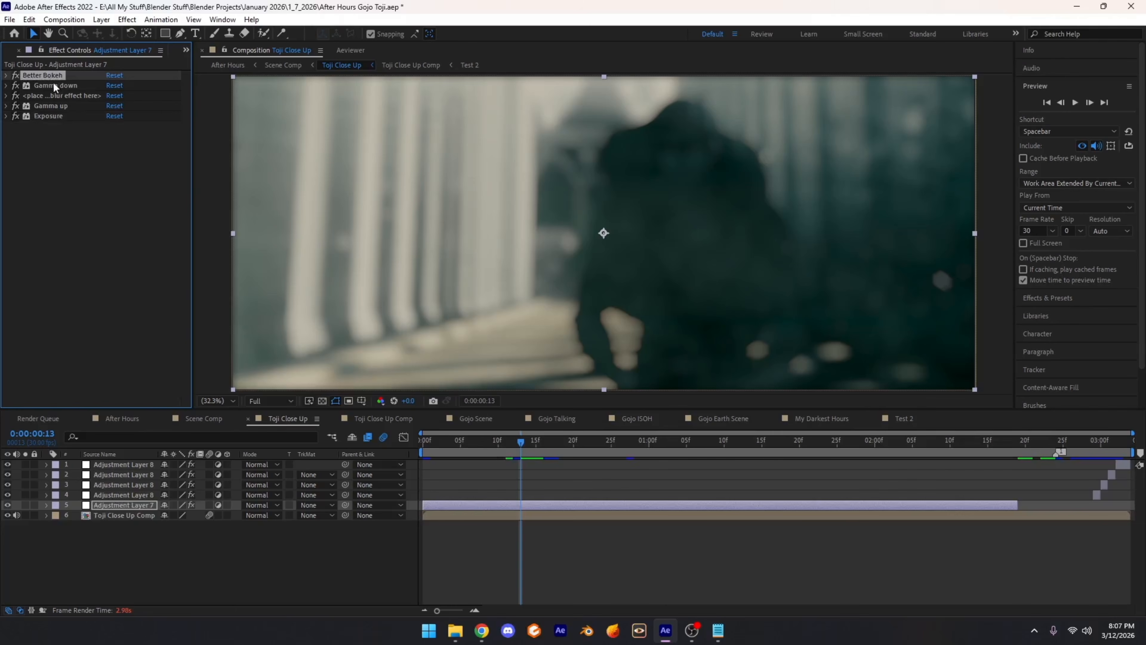
pyautogui.click(54, 84)
pyautogui.click(59, 96)
pyautogui.click(60, 107)
pyautogui.click(61, 129)
pyautogui.click(45, 75)
pyautogui.click(45, 86)
pyautogui.click(45, 96)
pyautogui.click(42, 110)
pyautogui.click(44, 105)
pyautogui.click(48, 116)
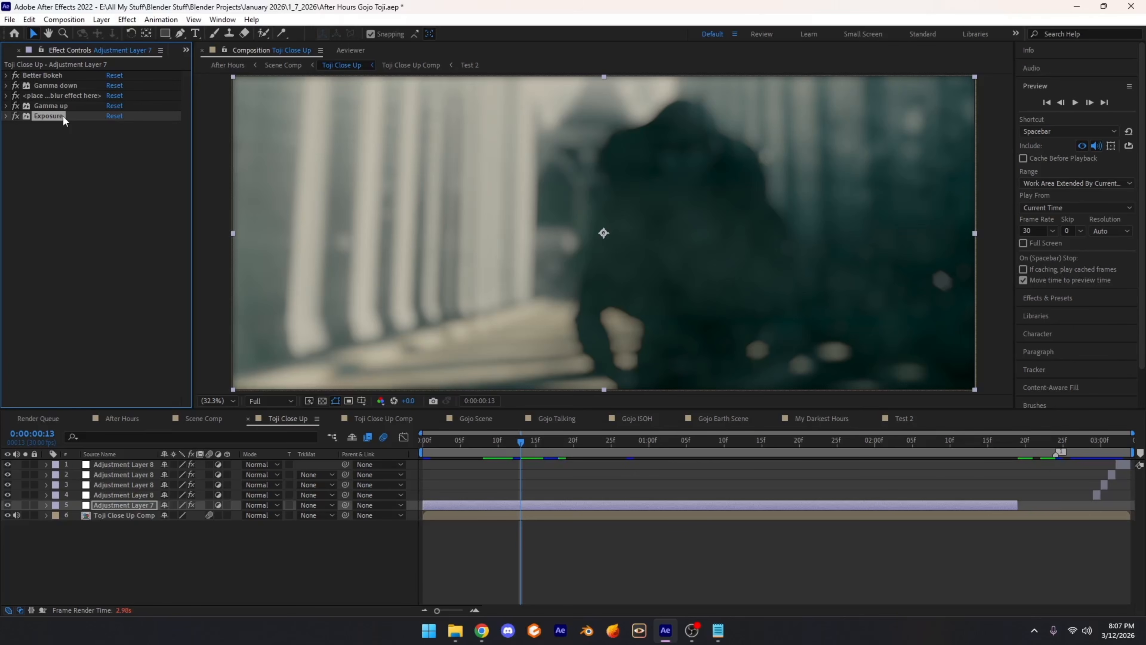
# Step: Scrub to the glitch ending around 0:00:03:00 and review the effects on the four short Adjustment Layer 8 layers
pyautogui.moveTo(526, 448); pyautogui.dragTo(1105, 445)
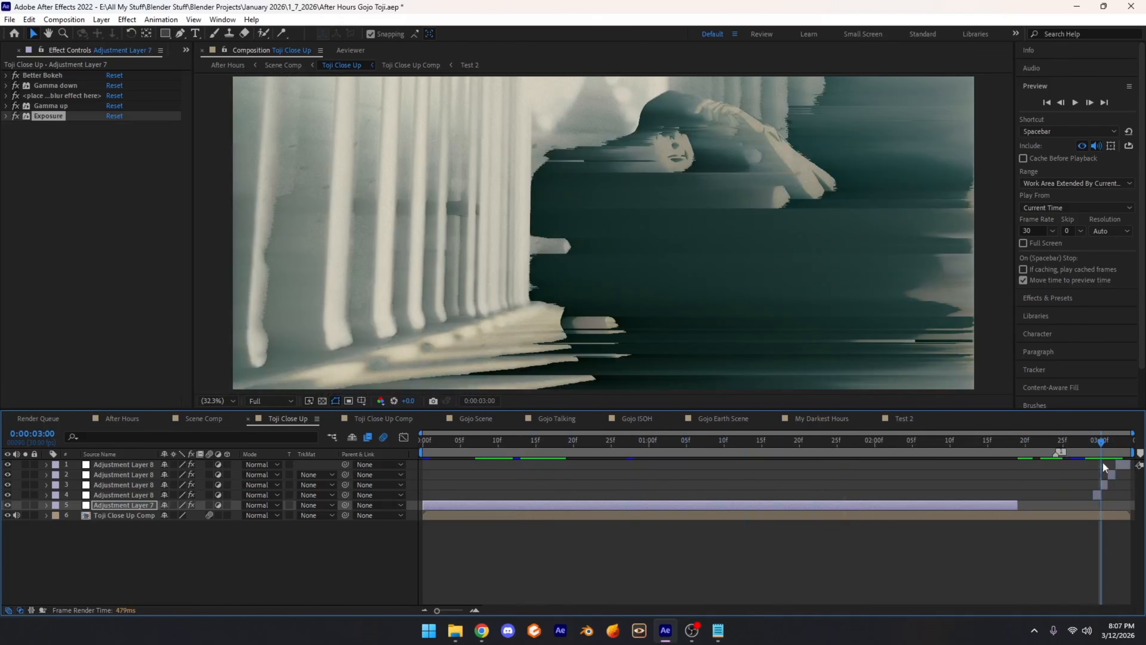
pyautogui.click(1101, 493)
pyautogui.click(1105, 483)
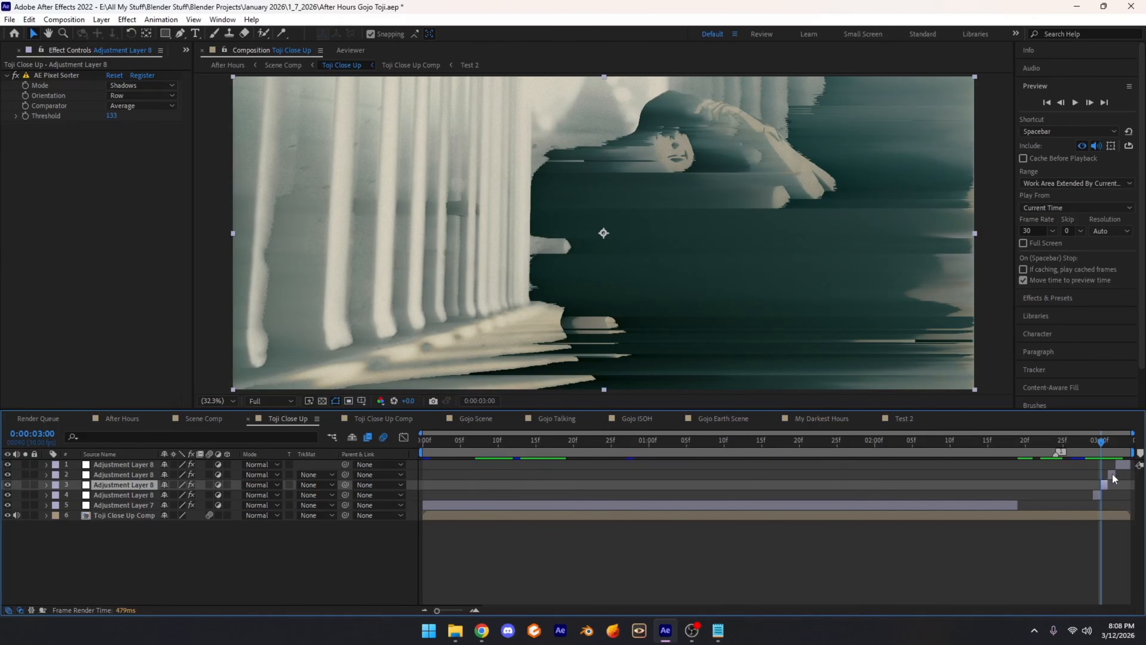
pyautogui.click(1112, 473)
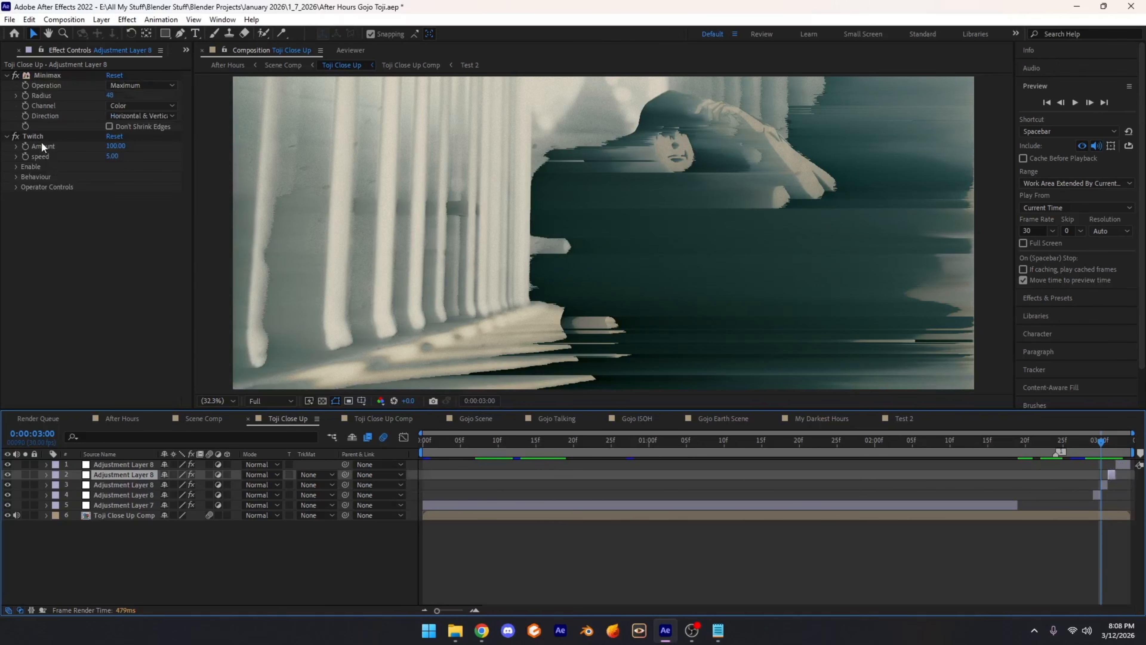
pyautogui.click(1122, 464)
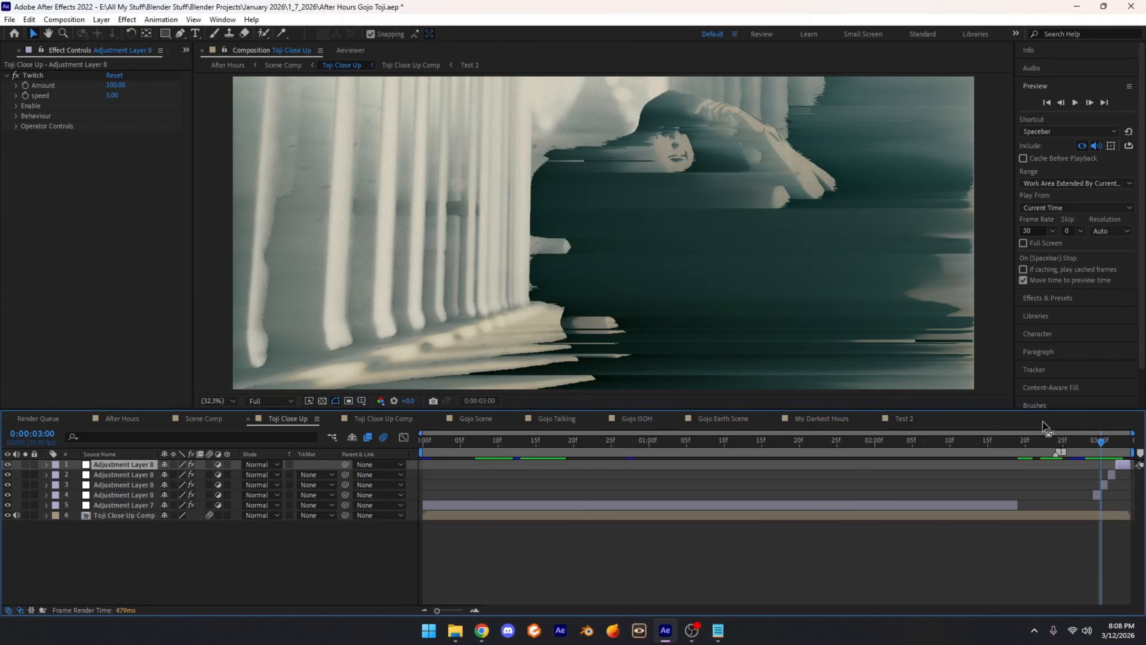
pyautogui.click(1085, 445)
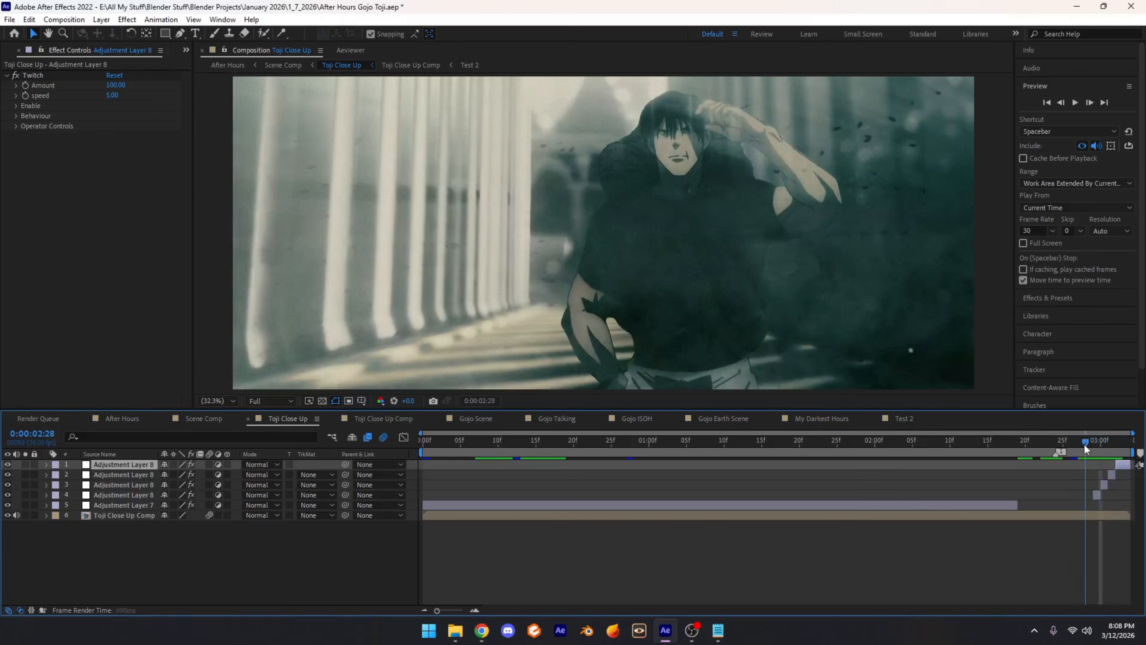
pyautogui.moveTo(1085, 447); pyautogui.dragTo(1056, 458)
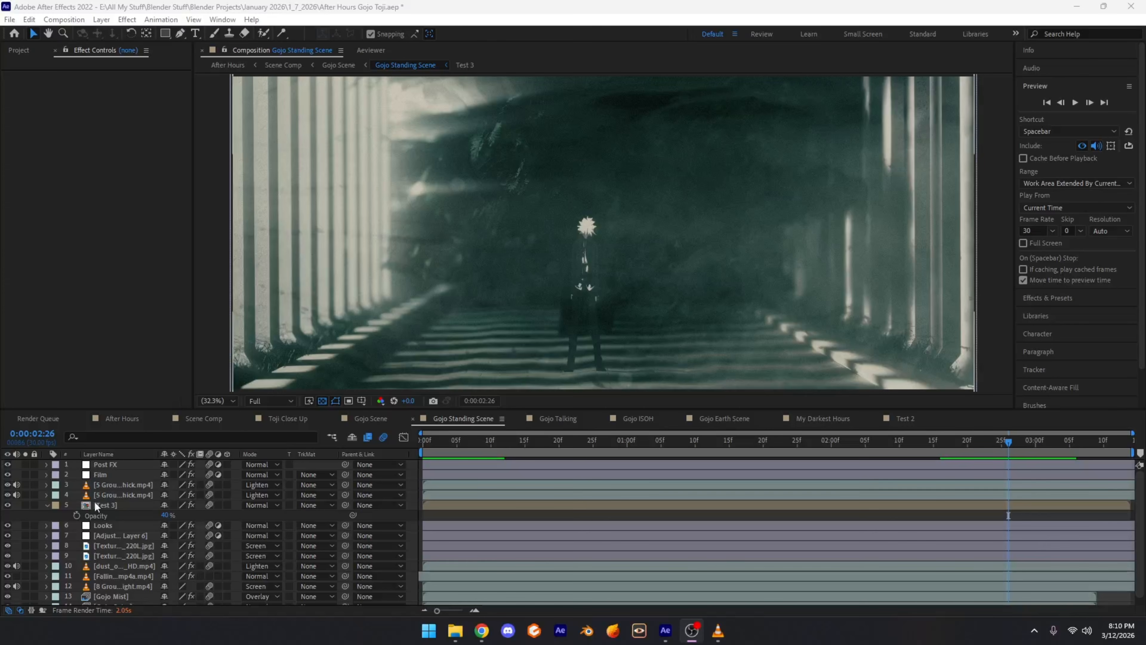
# Step: Scrub through the last part of the Gojo Standing Scene composition around 0:00:02:26
pyautogui.click(221, 403)
pyautogui.click(318, 252)
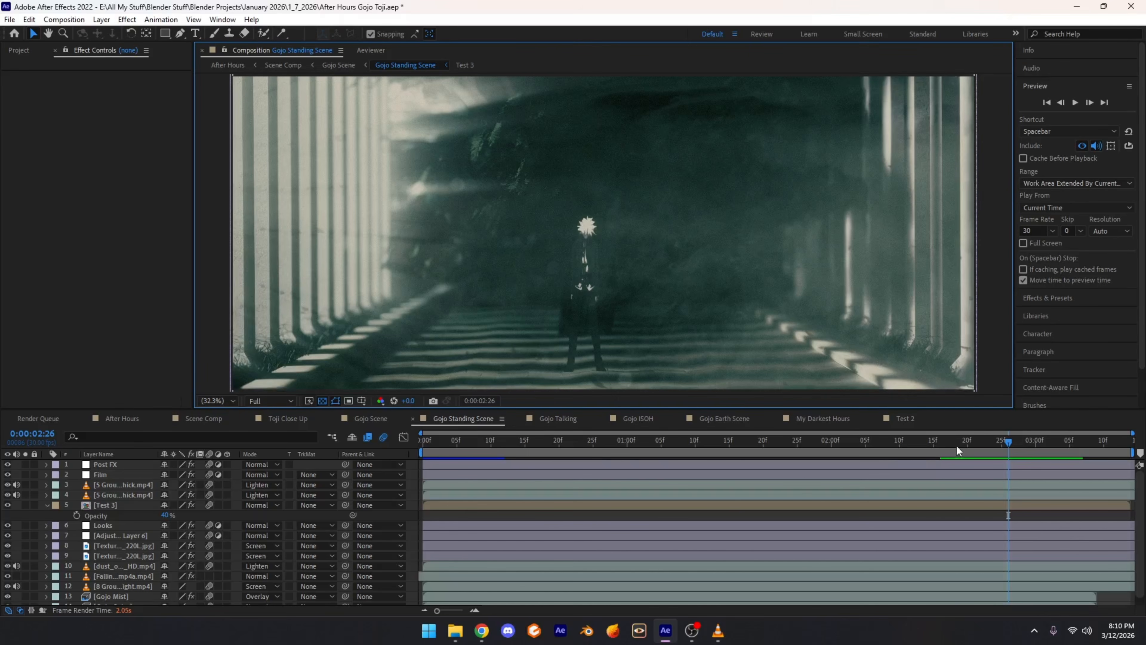
pyautogui.moveTo(962, 445); pyautogui.dragTo(1008, 440)
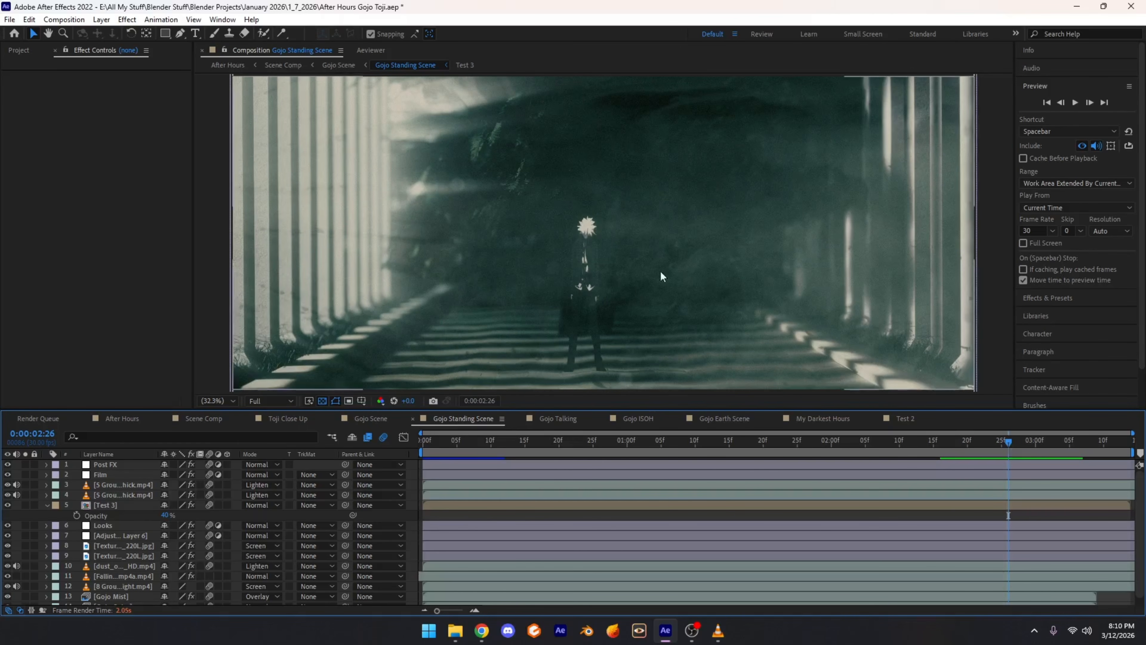
pyautogui.moveTo(959, 442); pyautogui.dragTo(1021, 441)
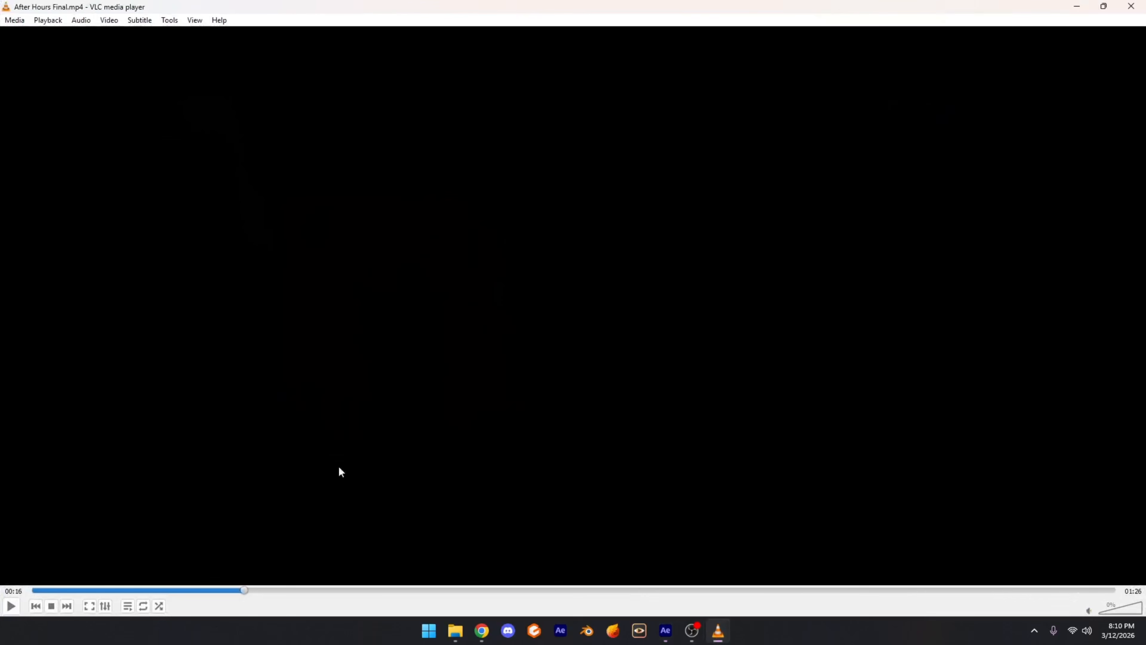
# Step: Play After Hours Final.mp4 in VLC from 00:16 to 00:21, pausing on the Gojo standing shot
pyautogui.press('space')
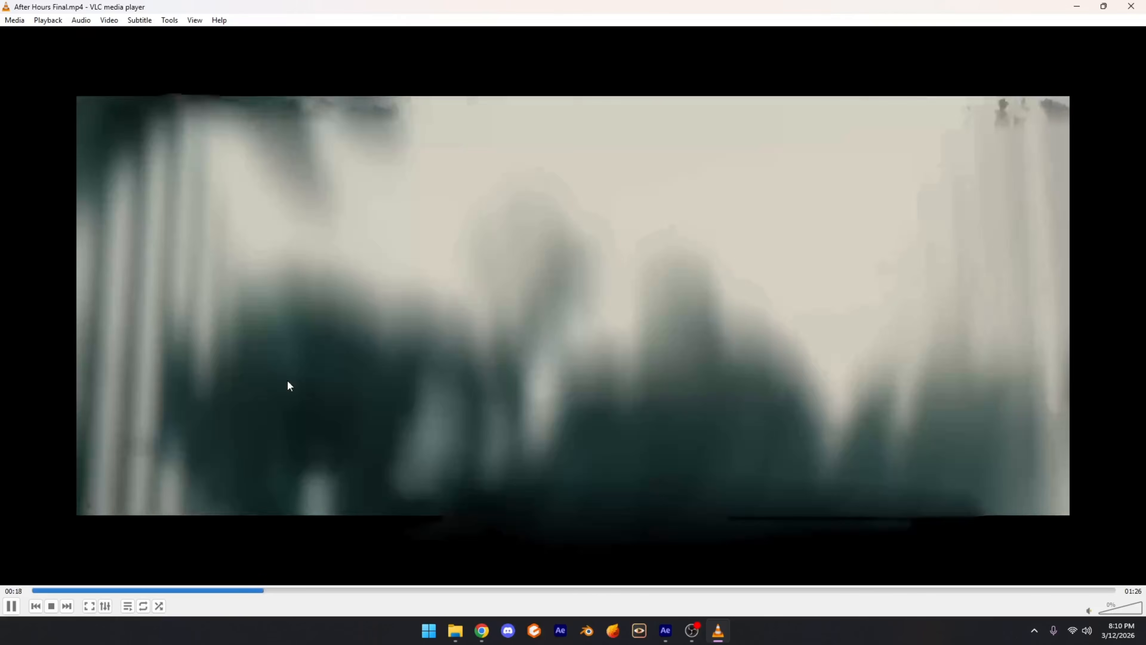
pyautogui.press('space')
pyautogui.press('space')
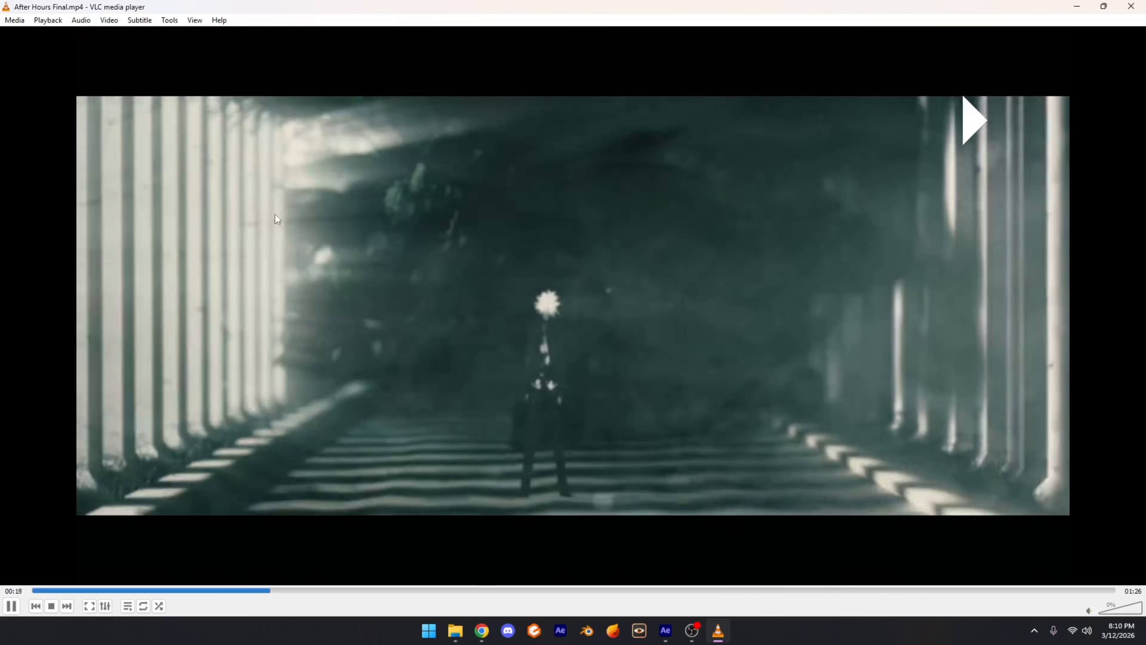
pyautogui.press('space')
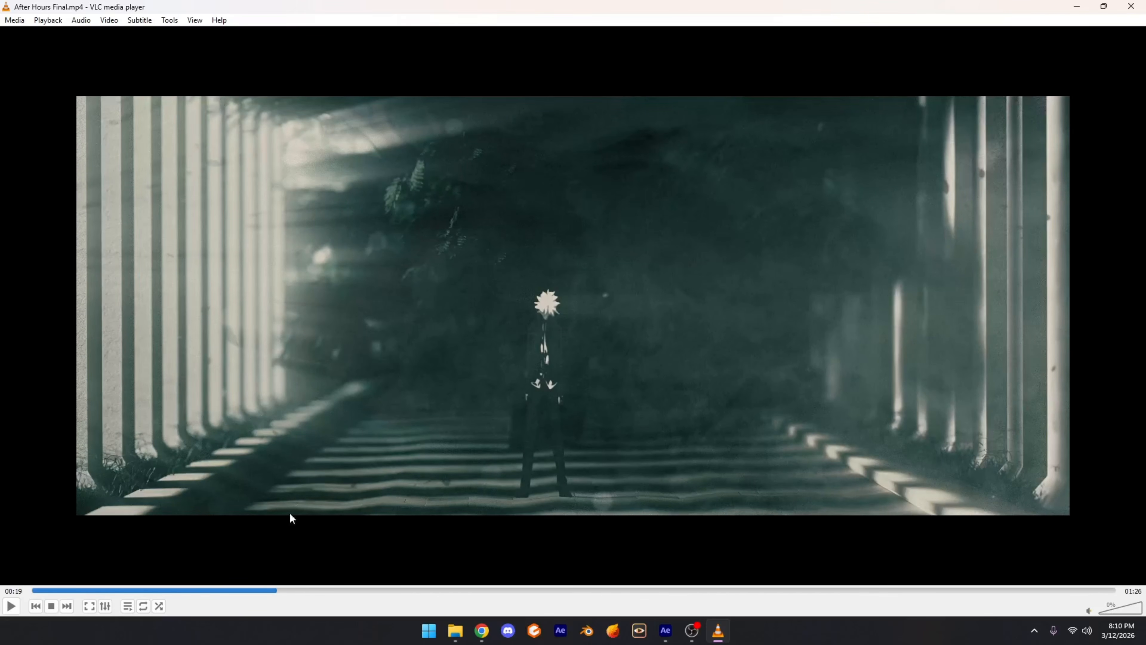
pyautogui.press('space')
pyautogui.press('space')
pyautogui.press('space')
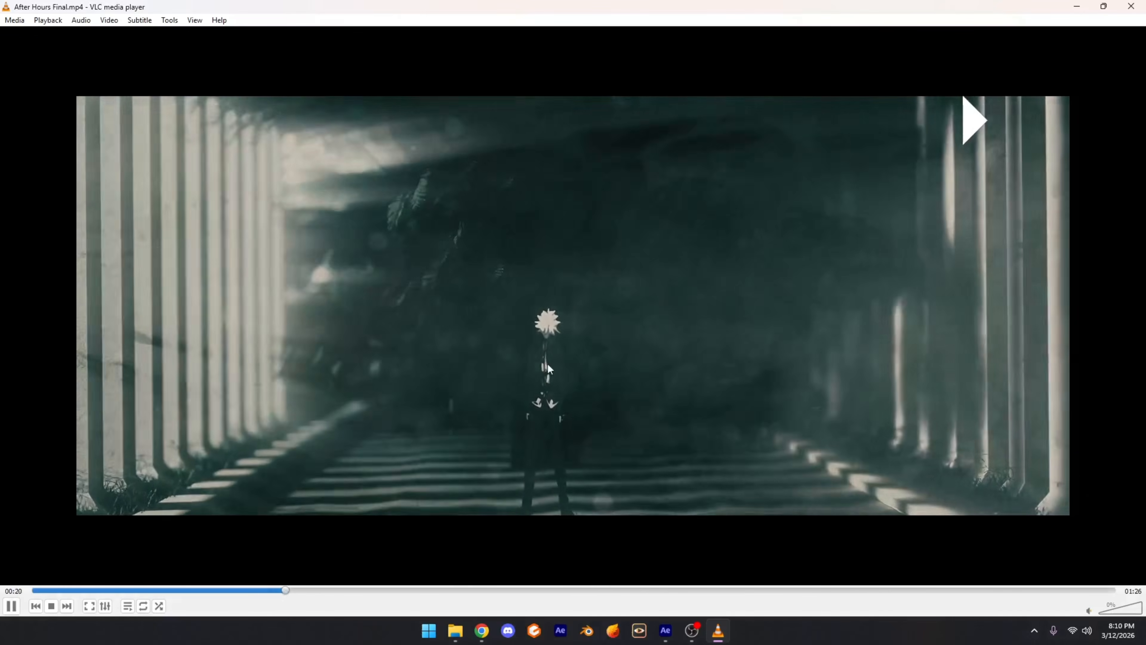
pyautogui.press('space')
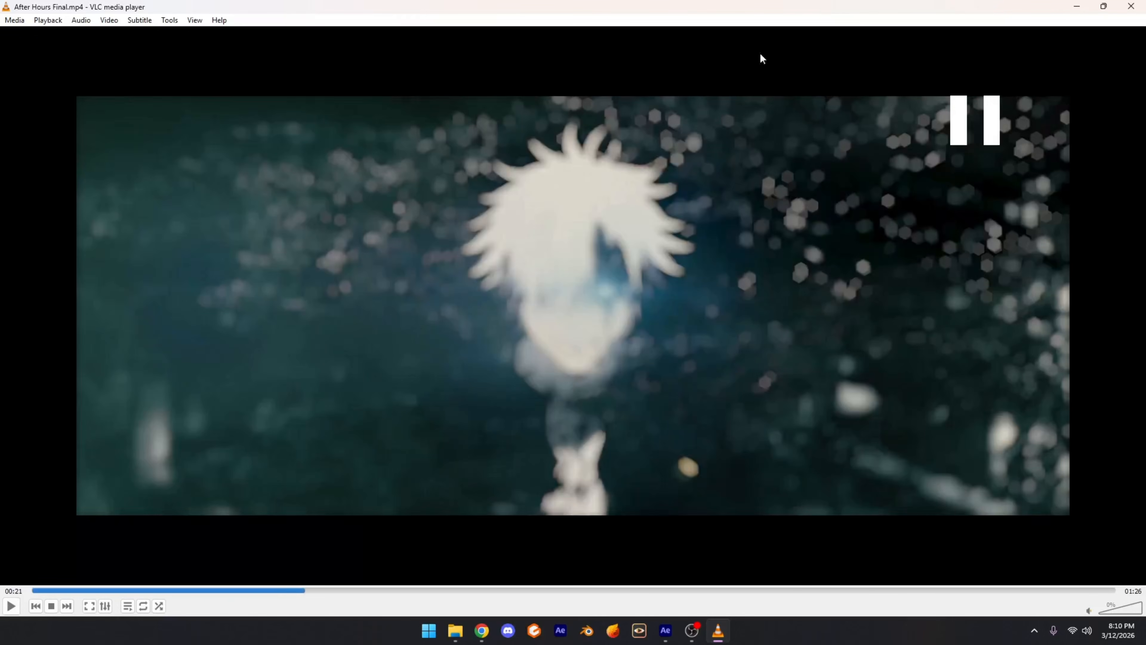
# Step: In After Effects, fit the Gojo Standing Scene view and solo the Gojo Color layer at 0:00:00:00
pyautogui.click(232, 219)
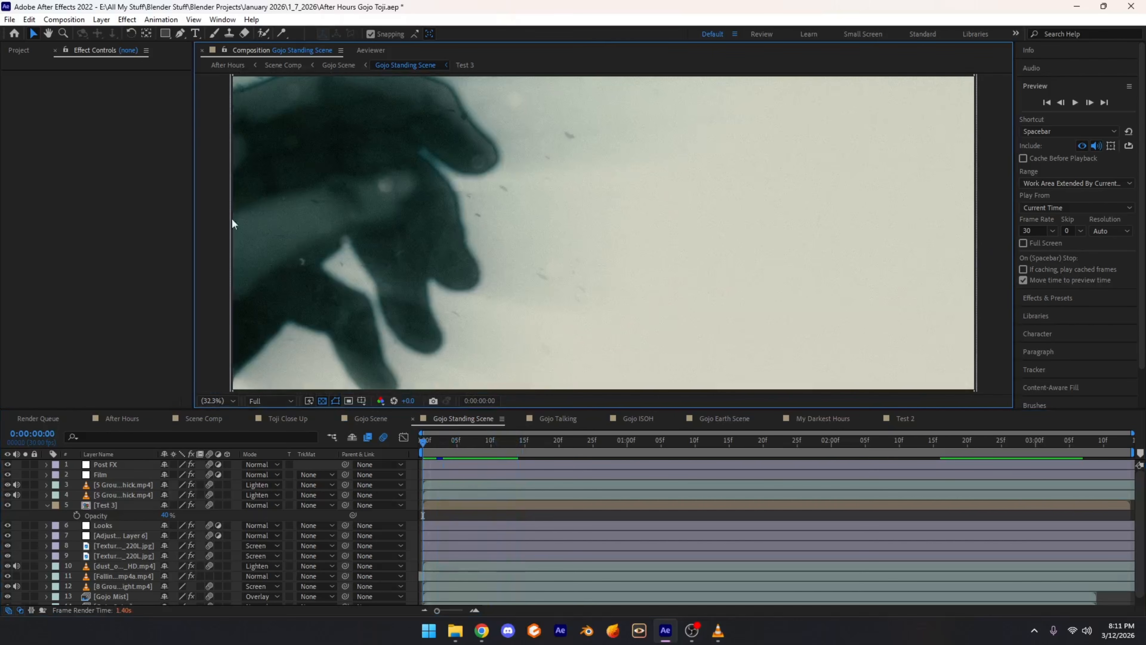
pyautogui.click(220, 400)
pyautogui.click(235, 189)
pyautogui.scroll(-2, 136, 564)
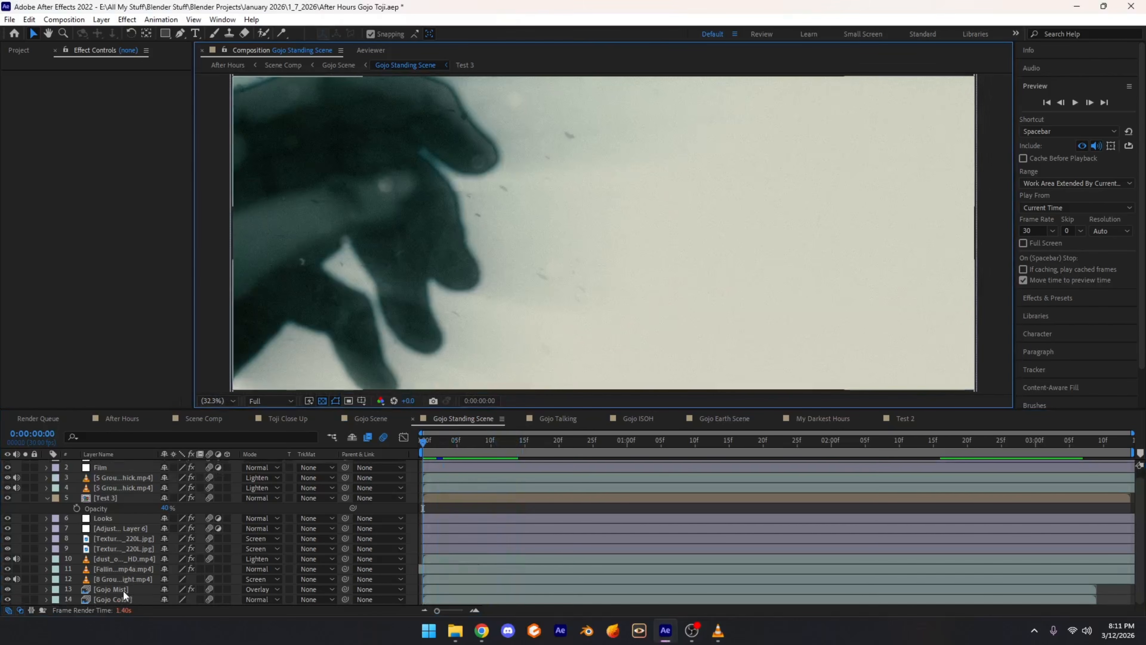
pyautogui.click(118, 600)
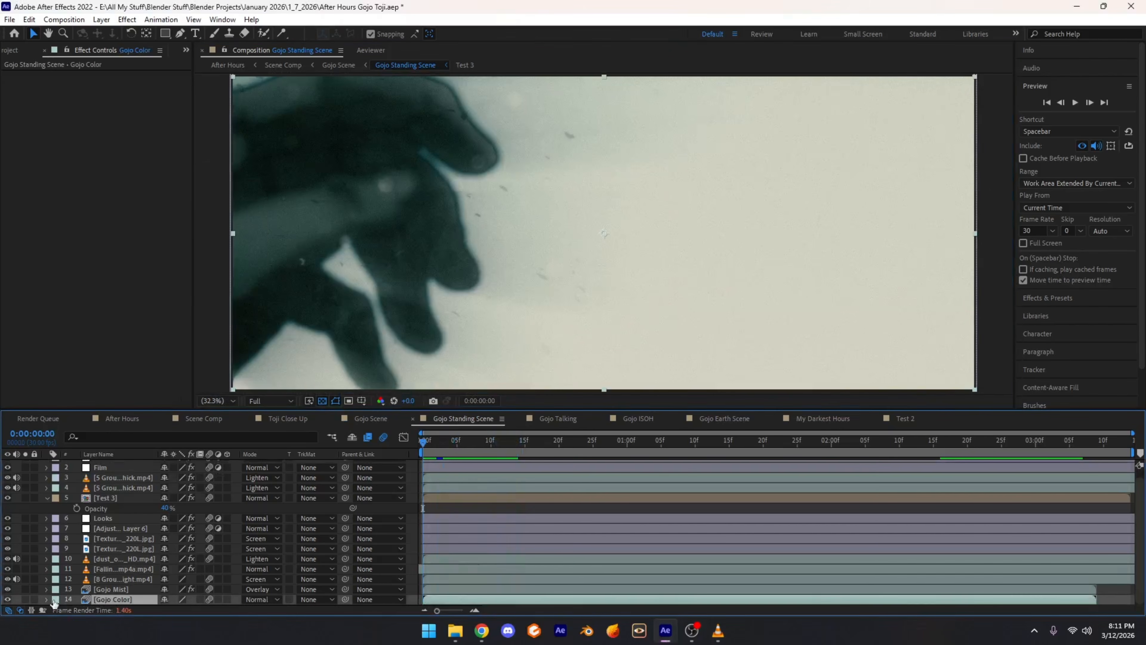
pyautogui.click(25, 599)
pyautogui.moveTo(436, 457)
pyautogui.mouseDown()
pyautogui.moveTo(610, 447)
pyautogui.moveTo(416, 453)
pyautogui.mouseUp()
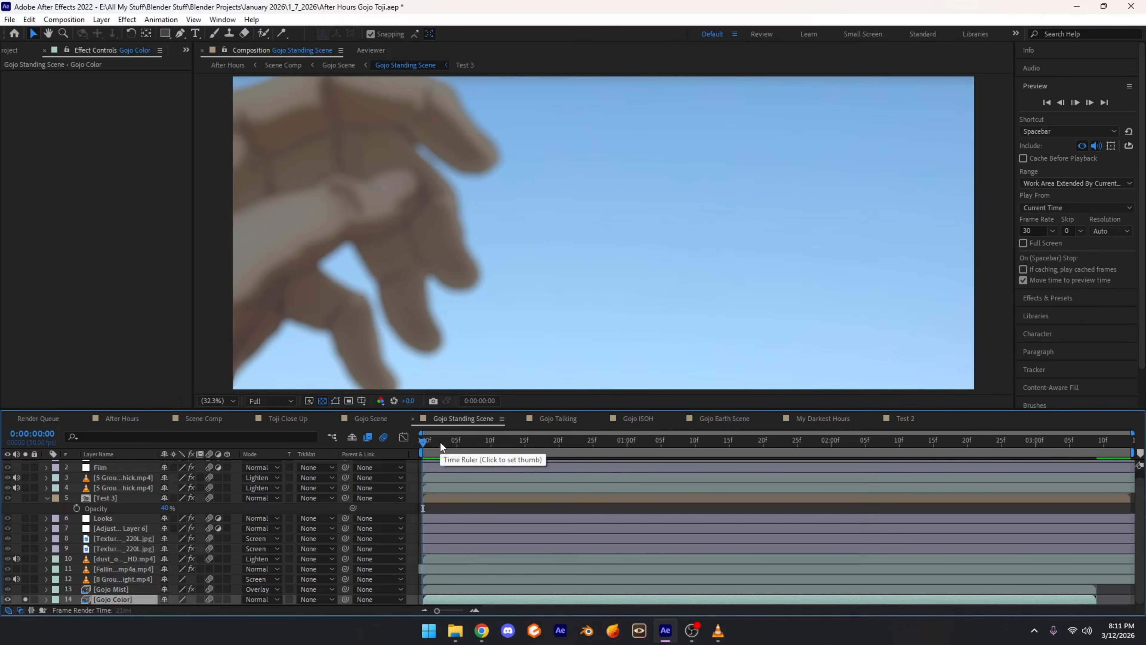
# Step: Preview the soloed Gojo Color layer at quarter resolution and move the playhead to 0:00:01:03
pyautogui.press('space')
pyautogui.click(284, 400)
pyautogui.click(289, 436)
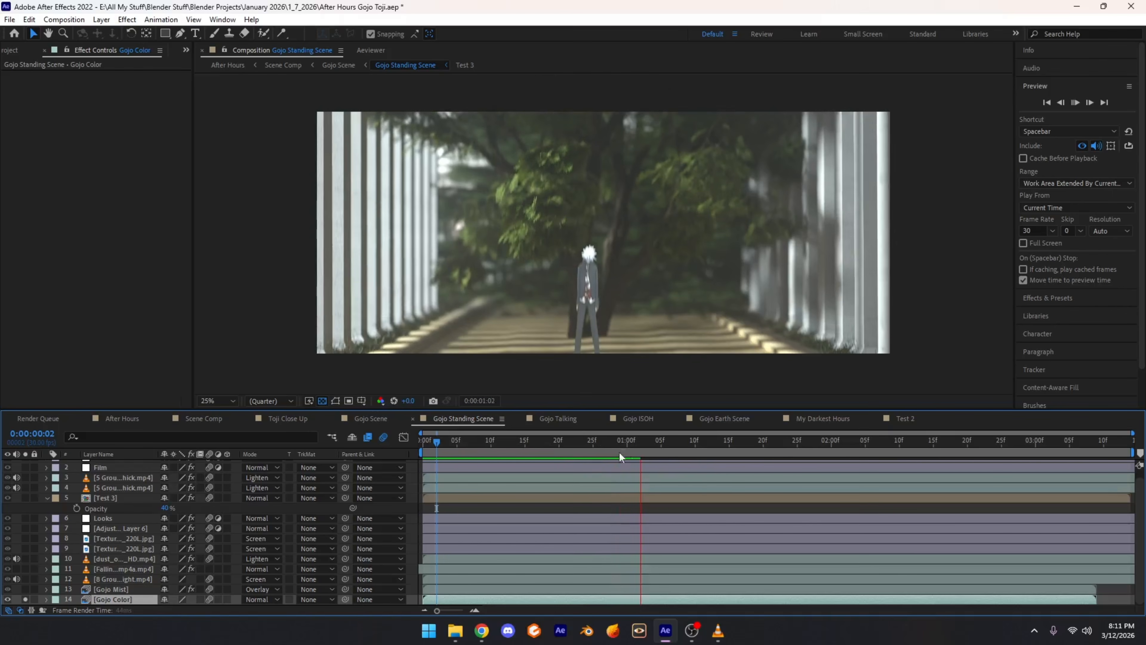
pyautogui.moveTo(634, 441)
pyautogui.mouseDown()
pyautogui.moveTo(623, 439)
pyautogui.moveTo(647, 441)
pyautogui.mouseUp()
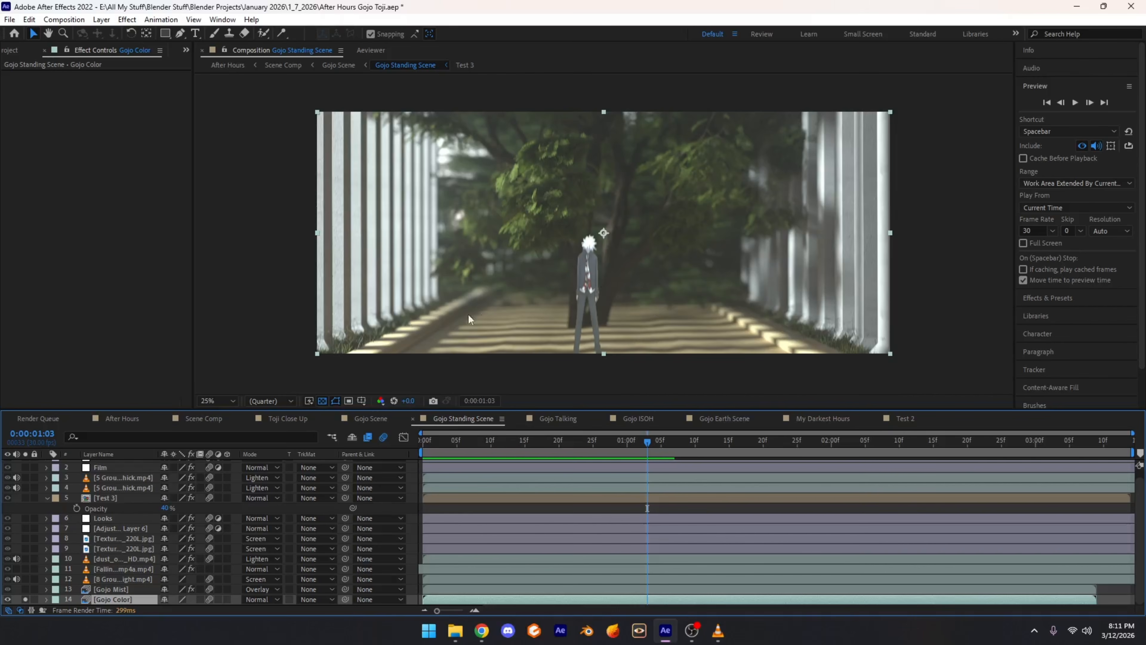
# Step: Scrub the soloed Gojo Color layer between 0:00:01:03 and 0:00:01:05 and select the Gojo Mist layer to show its effects
pyautogui.click(632, 447)
pyautogui.moveTo(629, 449); pyautogui.dragTo(662, 442)
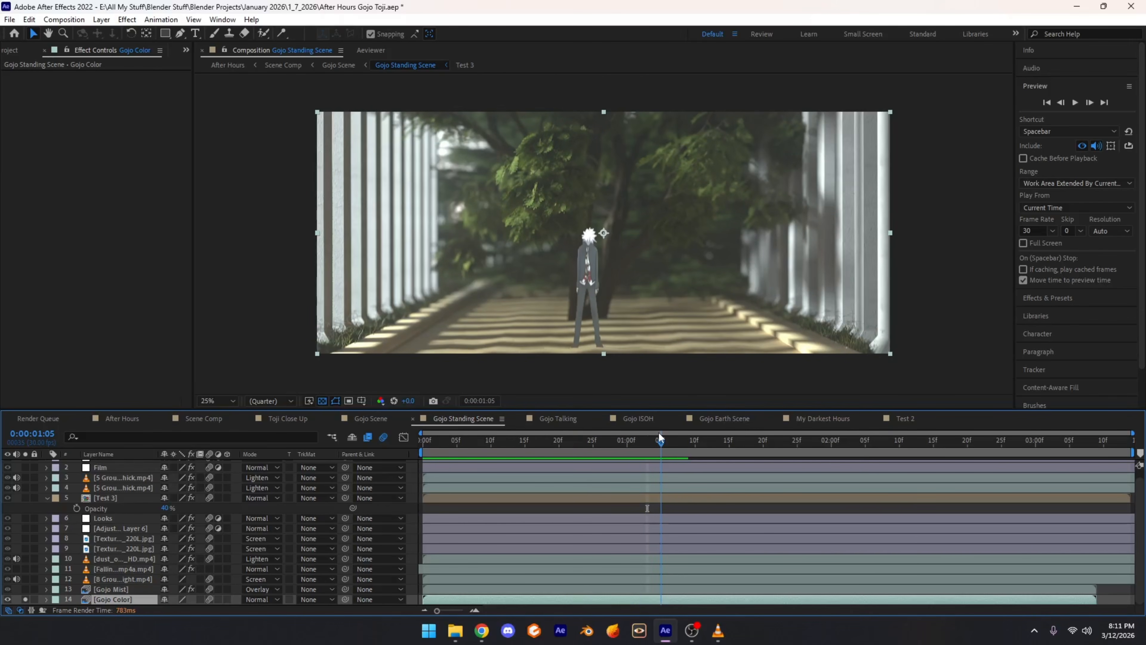
pyautogui.click(97, 591)
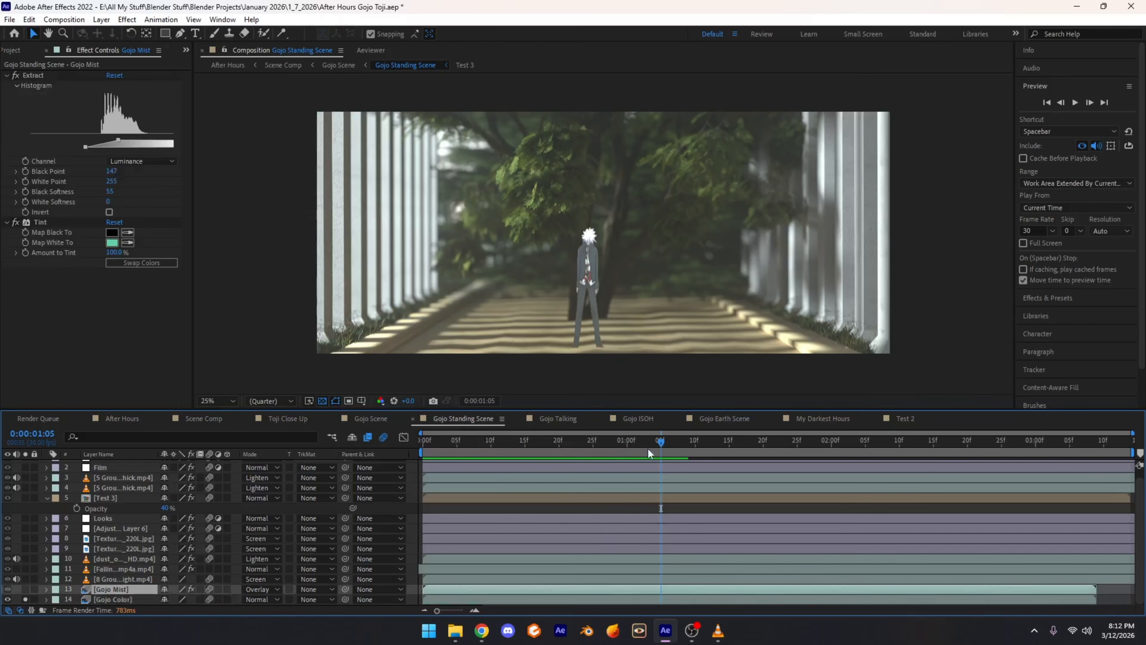
pyautogui.moveTo(648, 448)
pyautogui.mouseDown()
pyautogui.moveTo(668, 441)
pyautogui.moveTo(650, 444)
pyautogui.mouseUp()
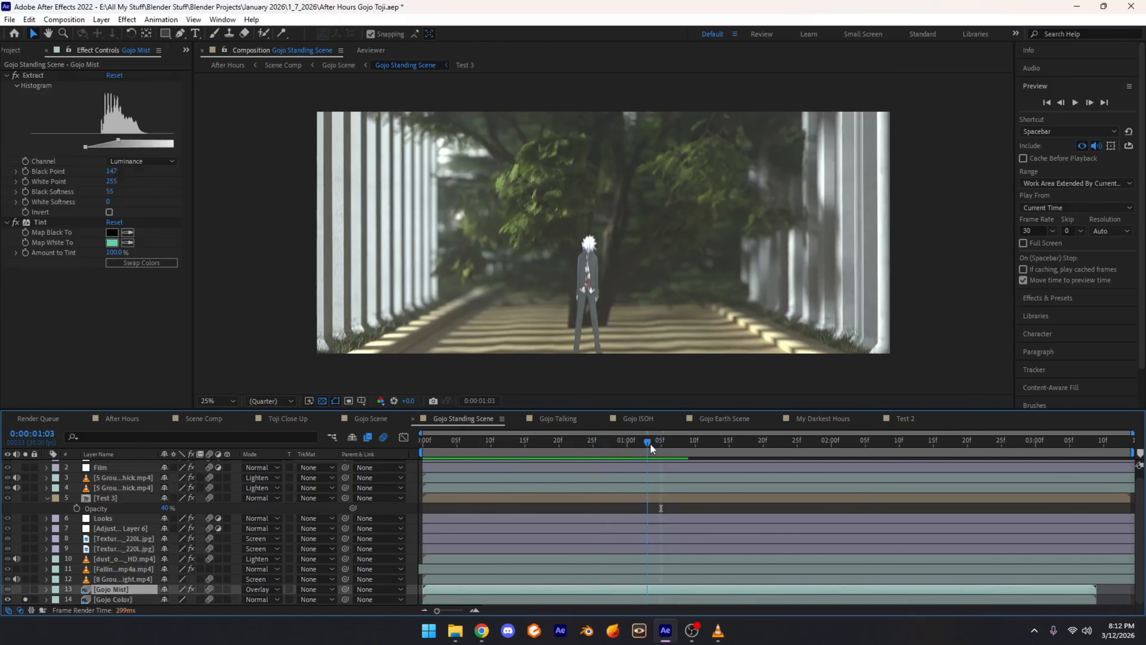
# Step: Solo Gojo Mist on its own and compare it with its Extract and Tint effects switched off and on
pyautogui.click(25, 589)
pyautogui.click(35, 75)
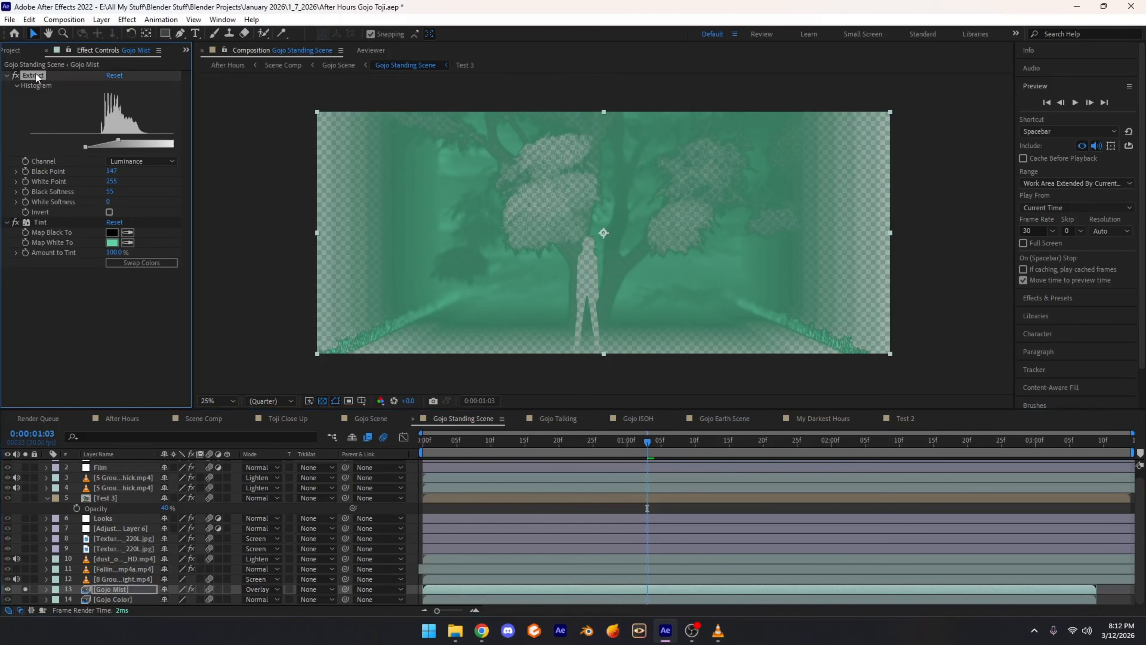
pyautogui.click(18, 76)
pyautogui.click(18, 76)
pyautogui.click(18, 76)
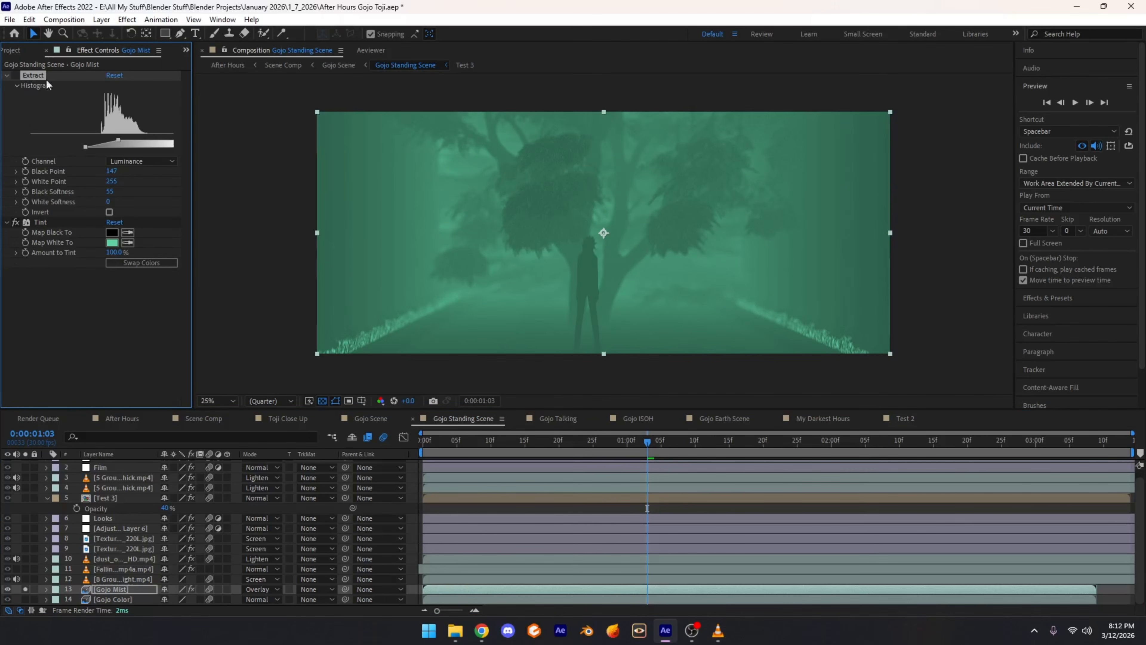
pyautogui.click(17, 75)
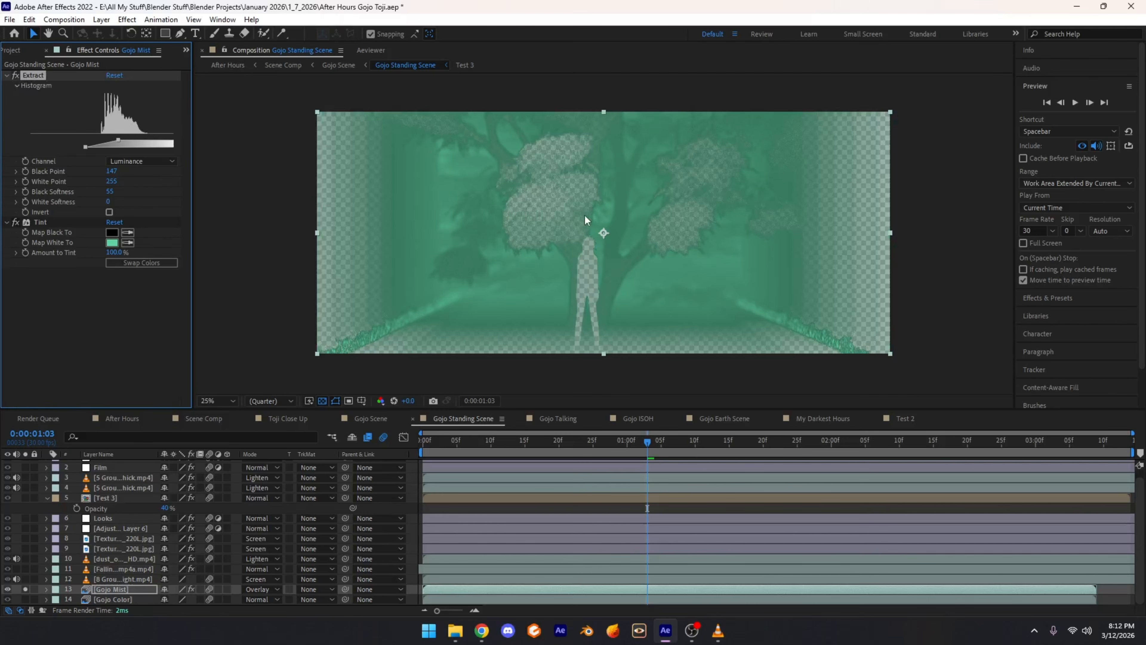
pyautogui.click(16, 222)
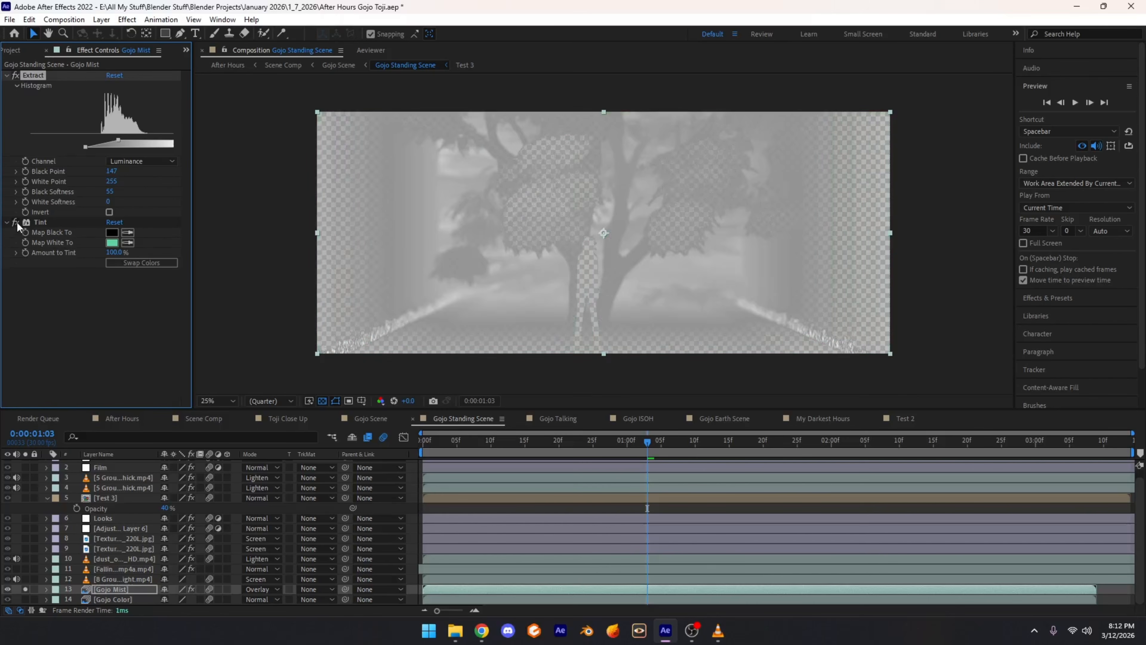
pyautogui.click(16, 222)
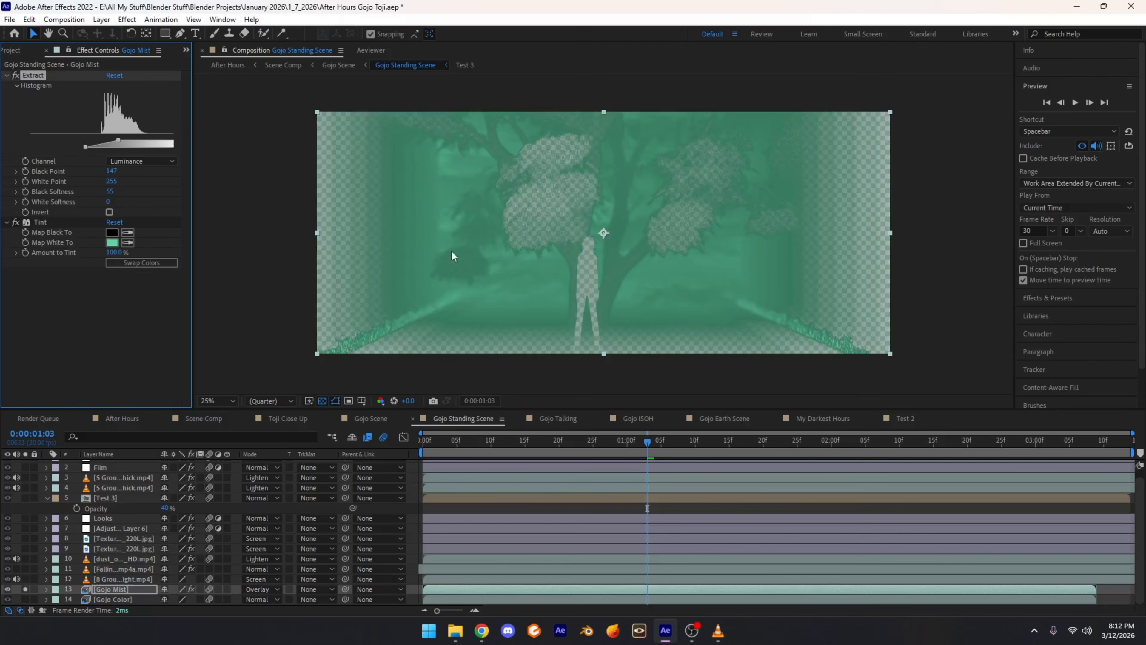
# Step: Reset the Gojo Mist Tint, undo the reset, and inspect its Map White To color
pyautogui.click(109, 222)
pyautogui.hotkey('ctrl', 'z')
pyautogui.click(112, 243)
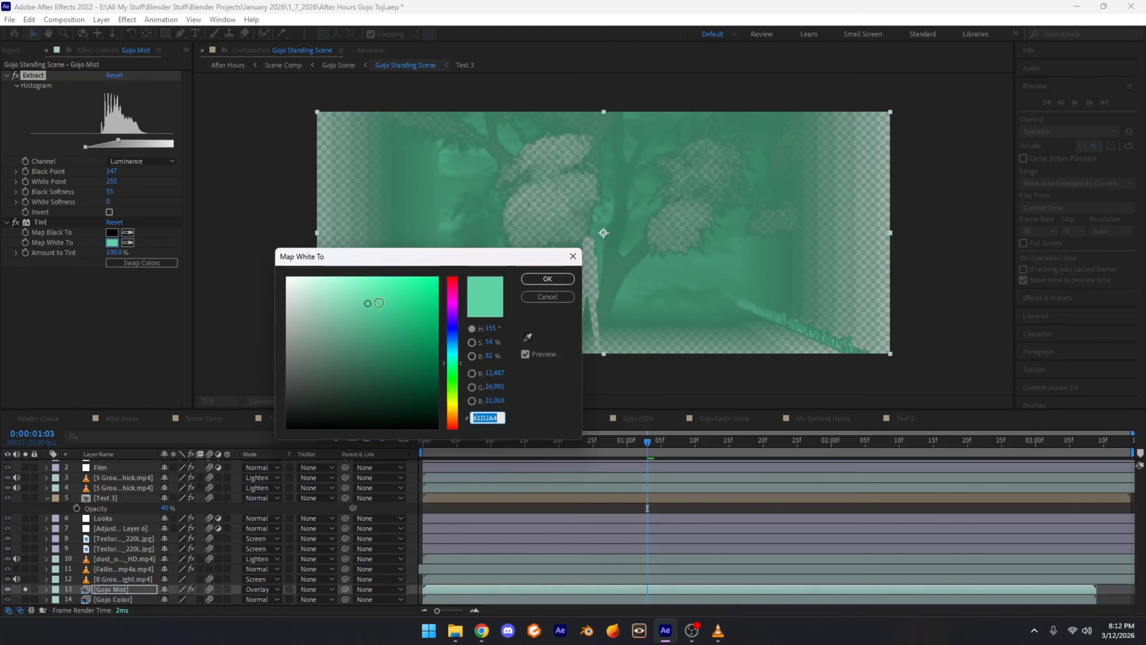
pyautogui.click(492, 302)
pyautogui.click(547, 279)
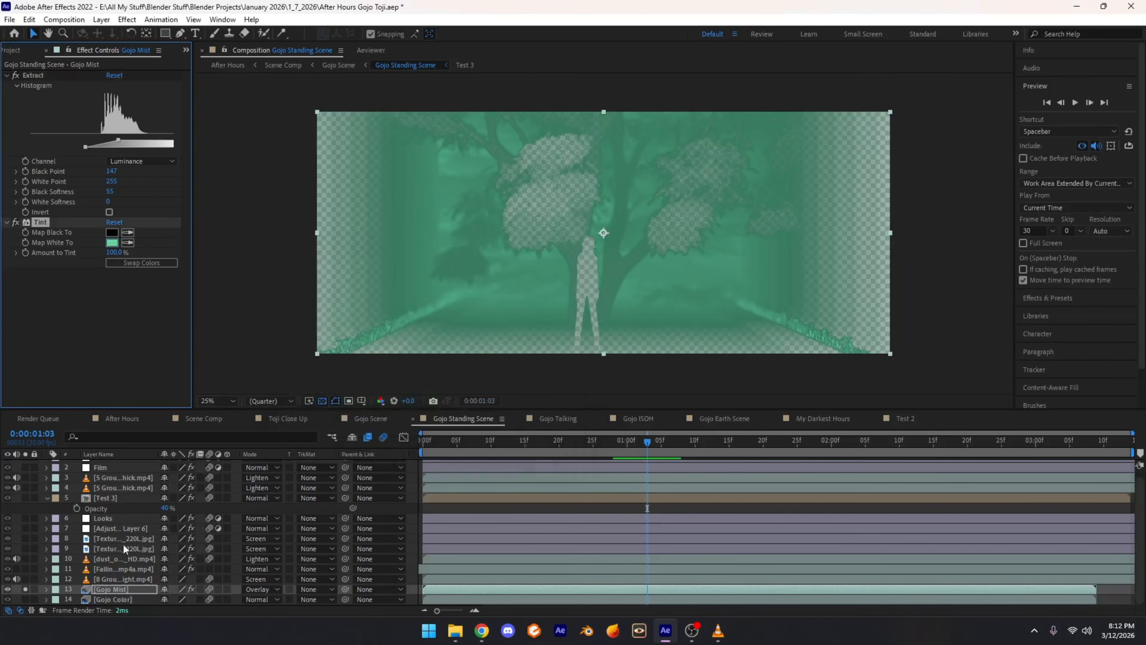
# Step: Solo Gojo Color together with Gojo Mist and compare the composite with the Tint reset, undoing the reset
pyautogui.click(25, 599)
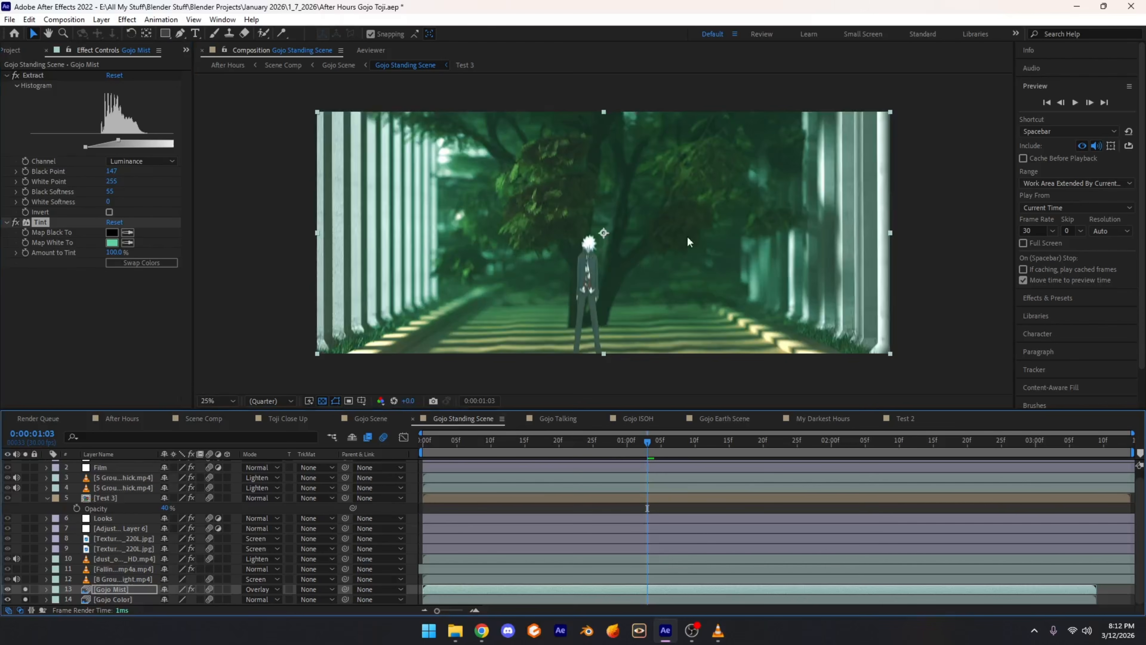
pyautogui.click(115, 222)
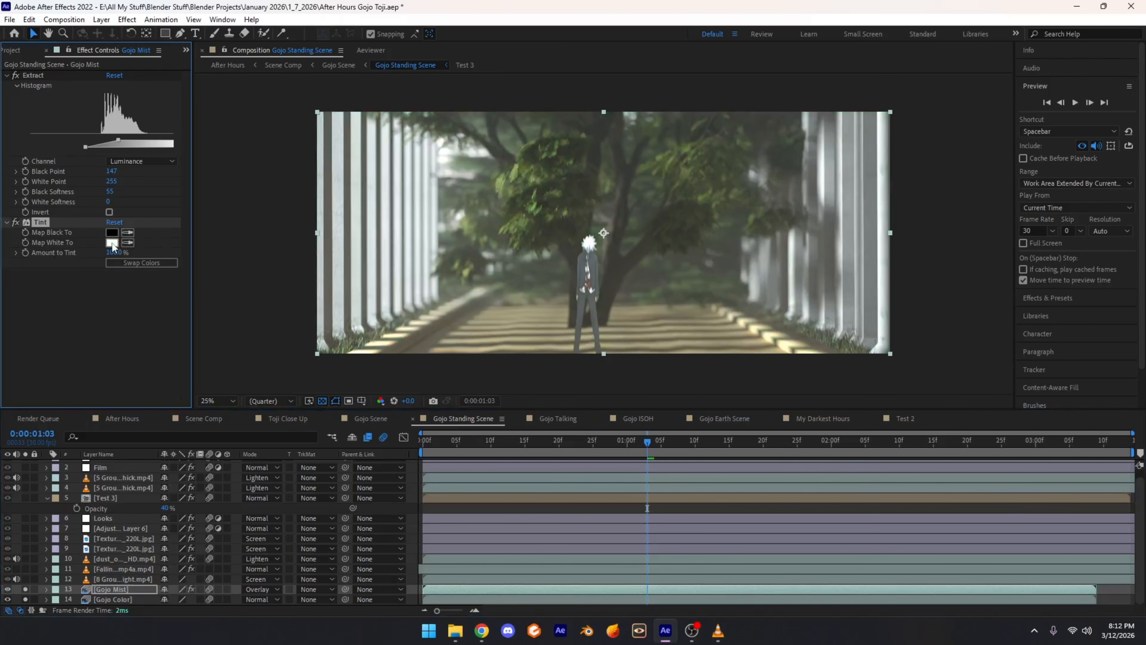
pyautogui.hotkey('ctrl', 'z')
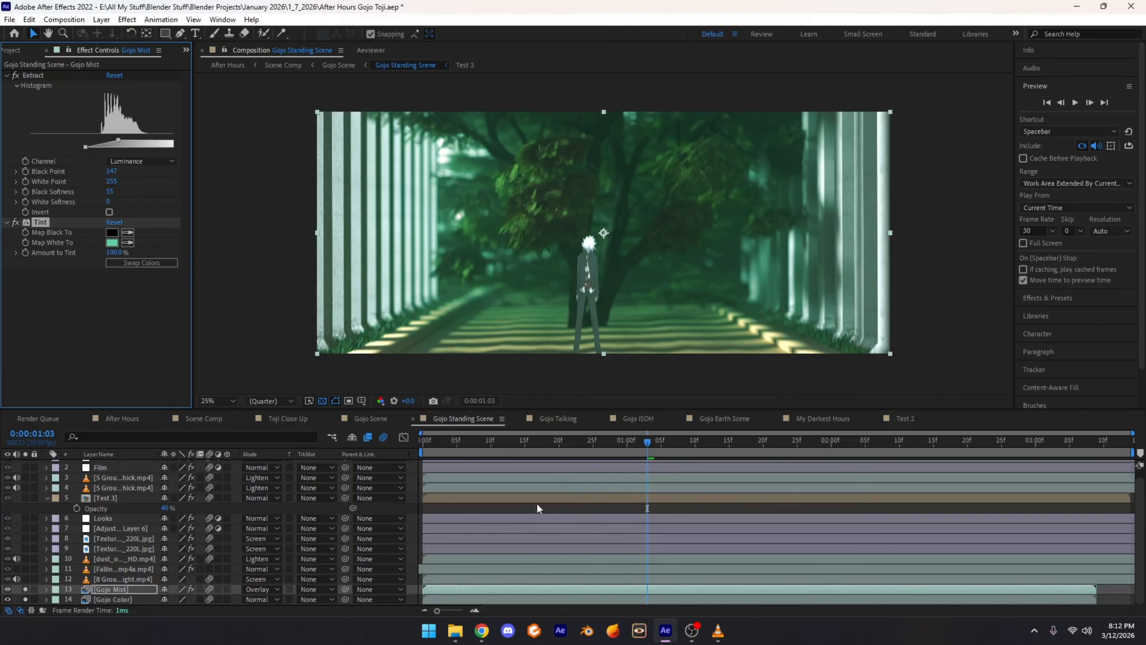
# Step: Add the ground fog and falling leaves layers to the solo, then isolate 8 Ground Fog Light.mp4 alone
pyautogui.click(146, 577)
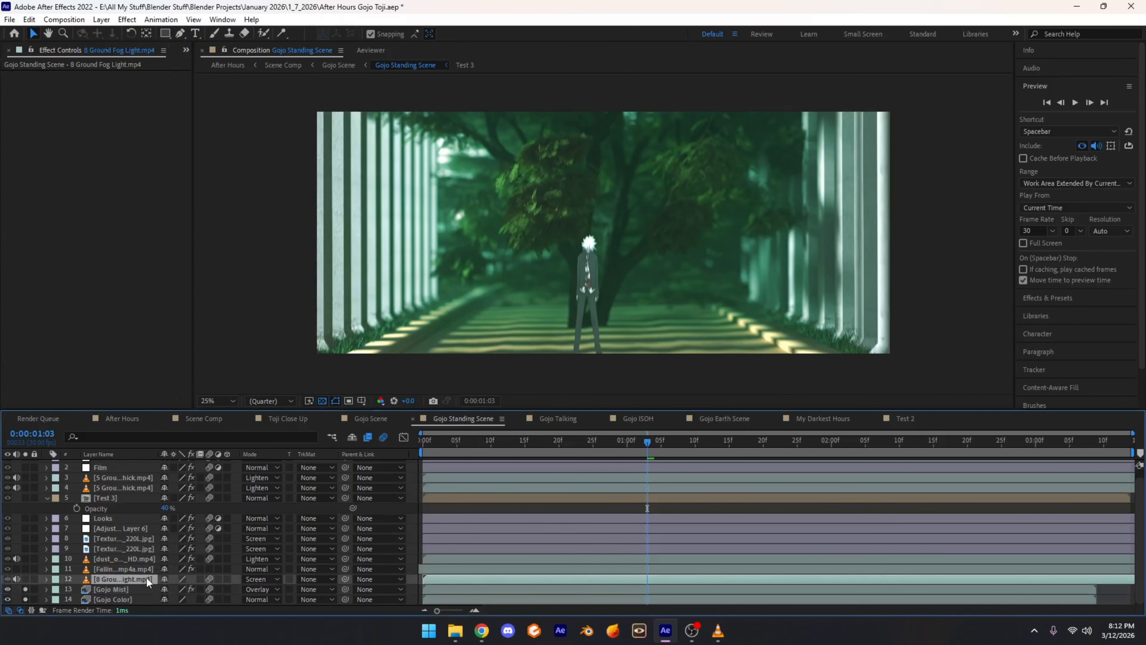
pyautogui.click(25, 579)
pyautogui.click(25, 570)
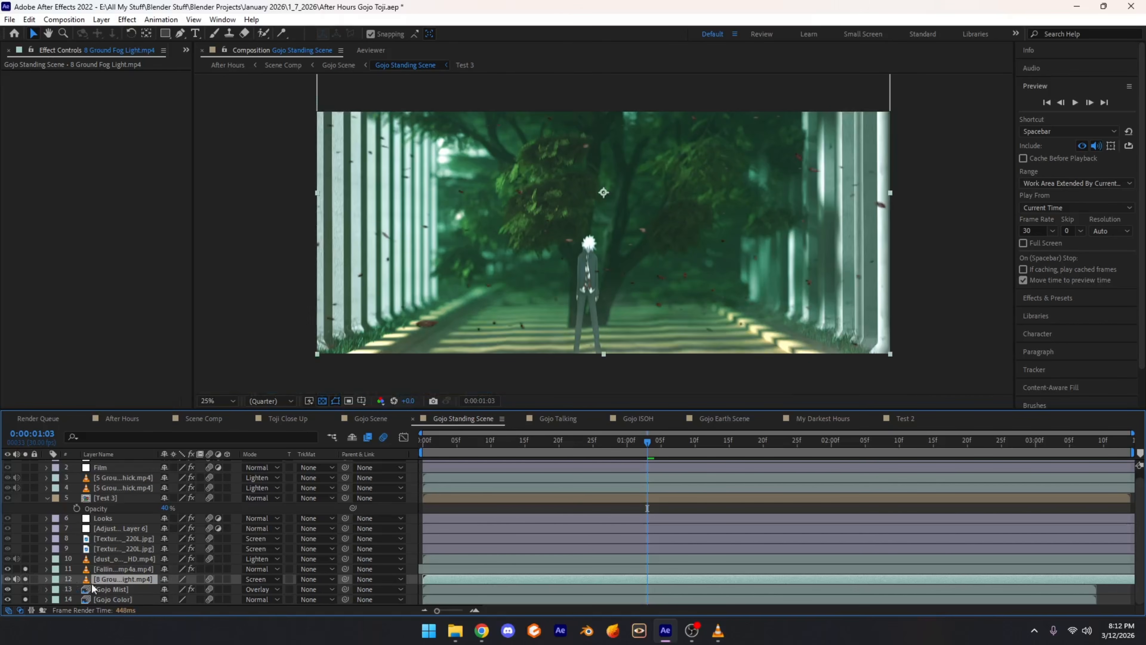
pyautogui.click(23, 578)
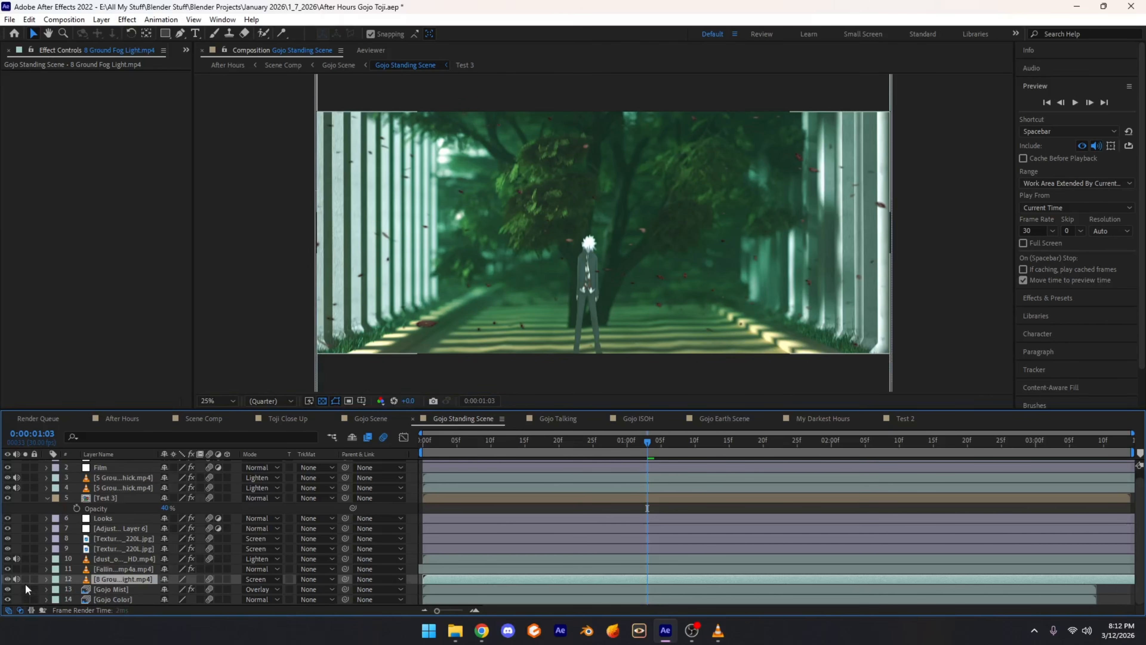
pyautogui.keyDown('alt'); pyautogui.click(25, 580); pyautogui.keyUp('alt')
pyautogui.click(119, 580)
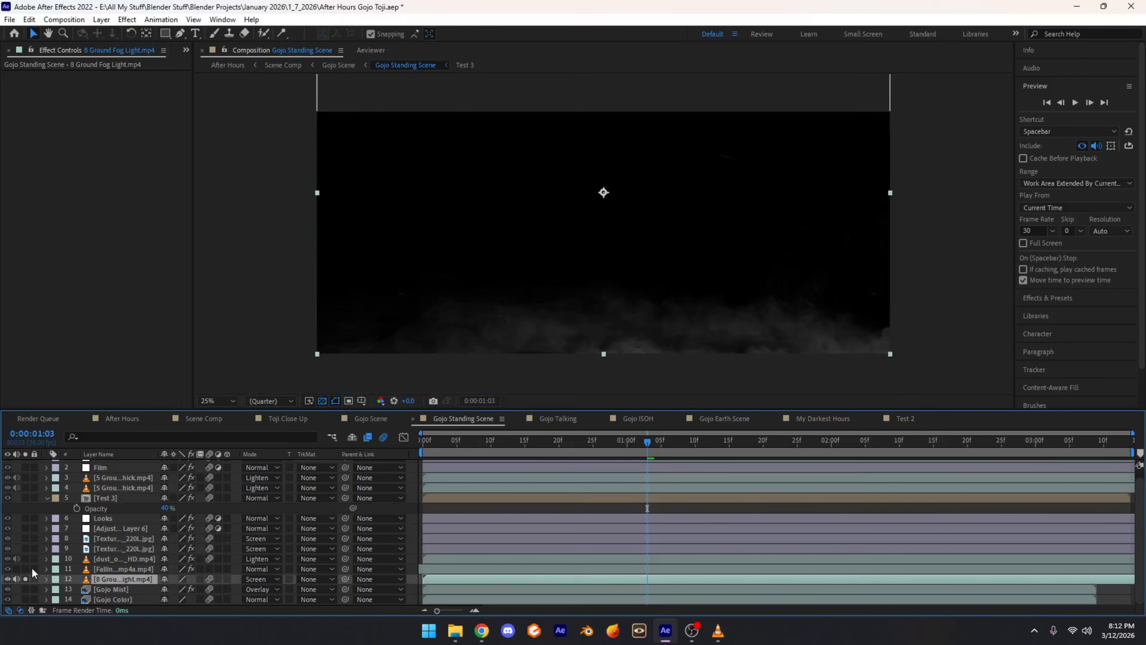
# Step: Solo the falling leaves clip with the ground fog to view its Keylight setup, and clear the solos
pyautogui.click(26, 568)
pyautogui.click(122, 569)
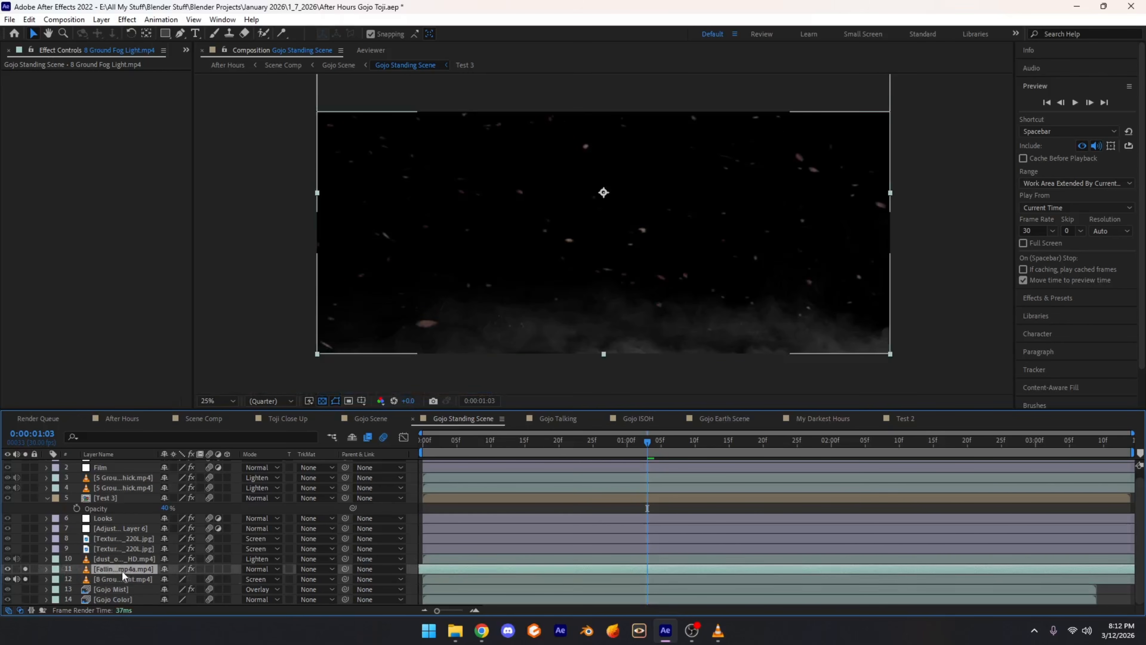
pyautogui.click(27, 559)
pyautogui.moveTo(26, 578); pyautogui.dragTo(24, 559)
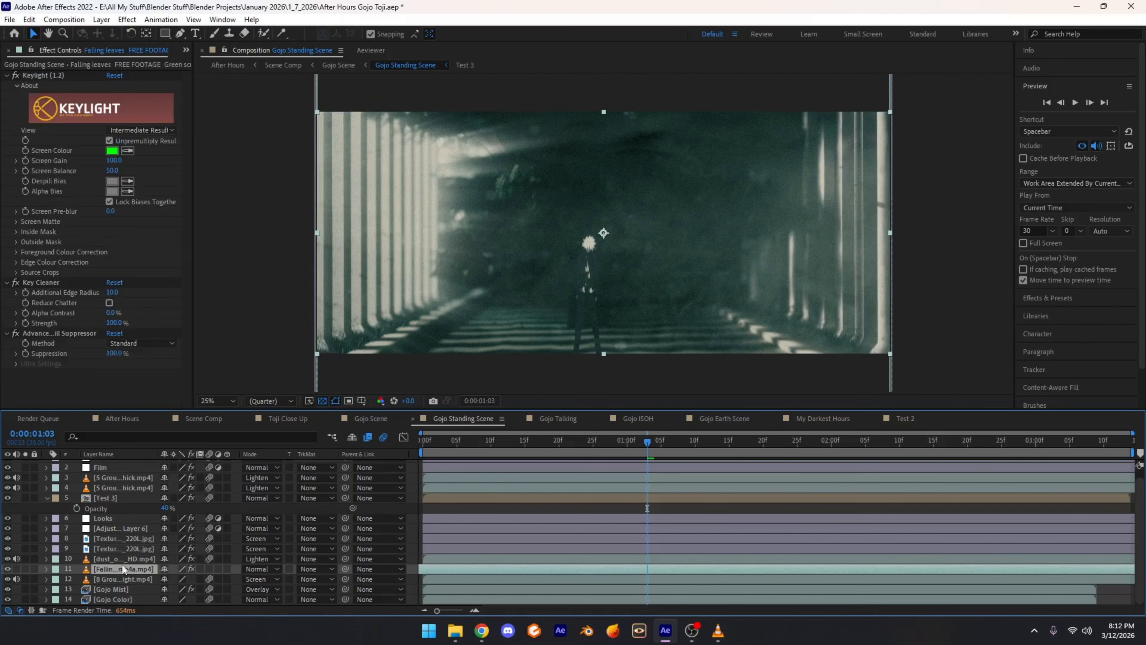
# Step: Check the blending mode options of 8 Ground Fog Light.mp4, leave it on Screen, and select the falling leaves layer
pyautogui.click(133, 581)
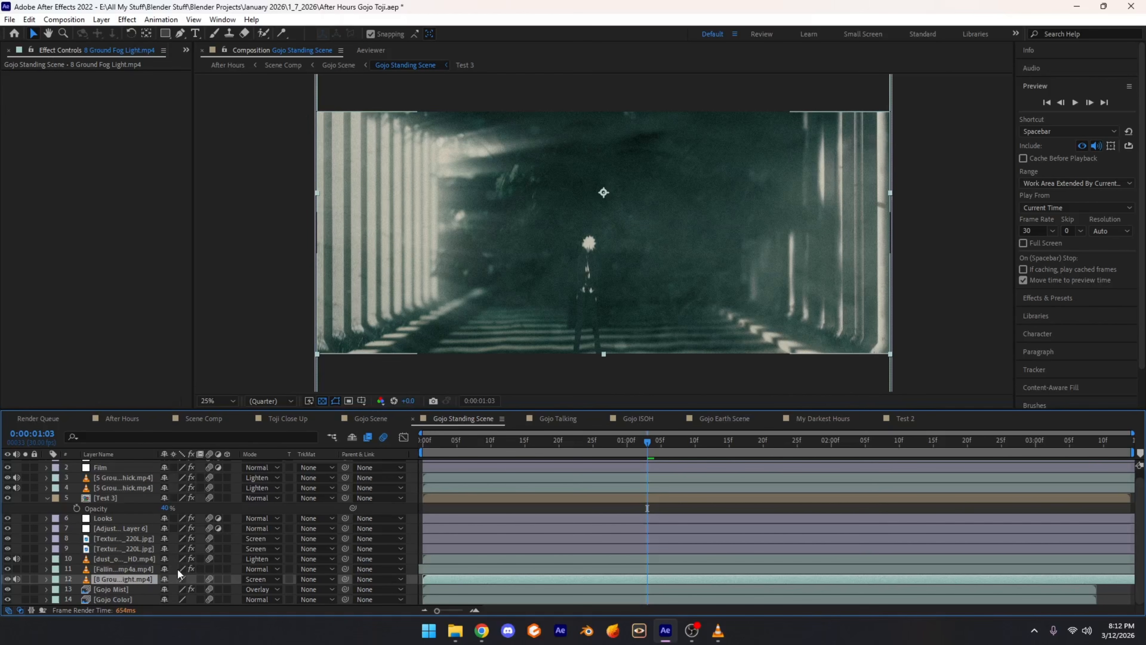
pyautogui.click(258, 579)
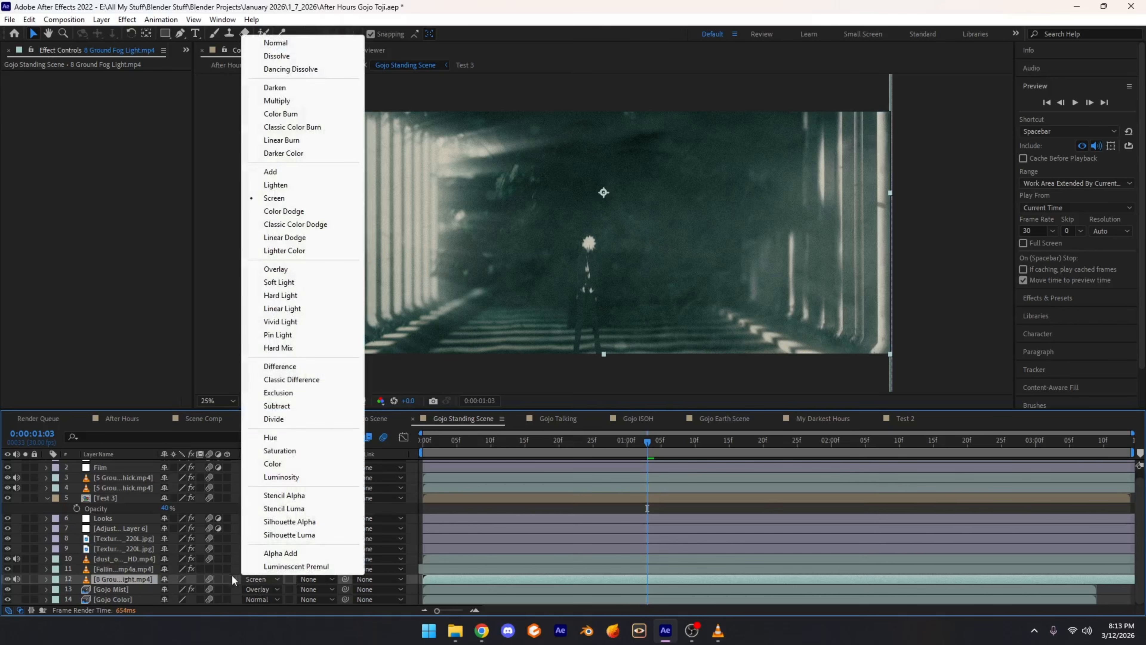
pyautogui.click(254, 581)
pyautogui.click(175, 567)
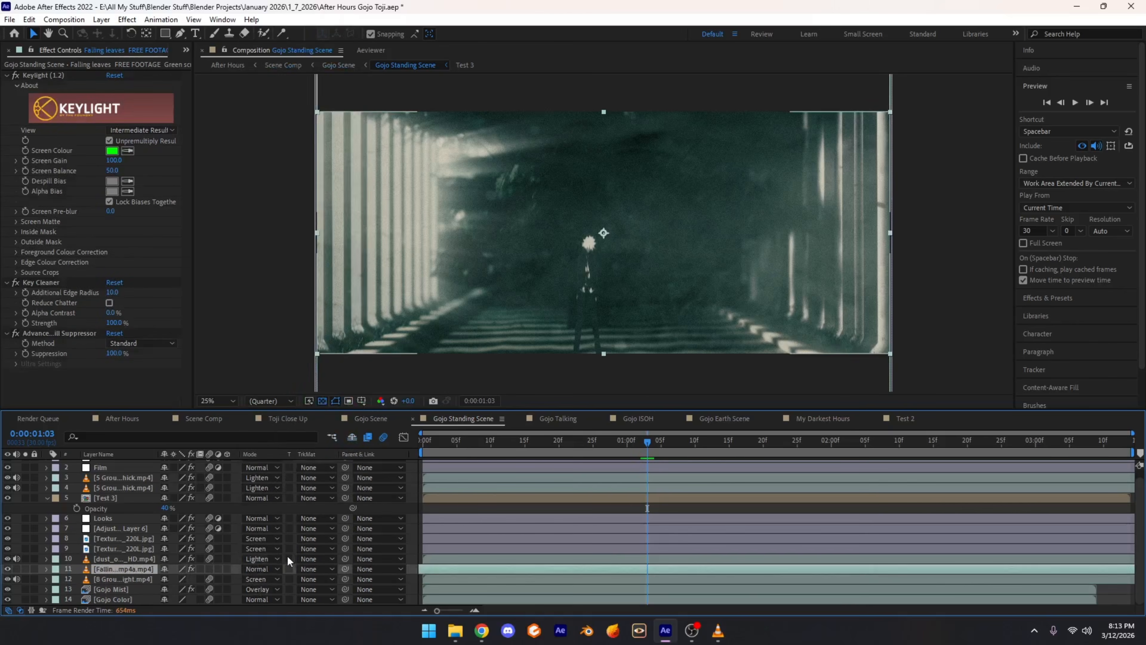
# Step: Solo the dust overlay with all layers below it, show its Camera Lens Blur, and scrub to 0:00:01:22
pyautogui.click(286, 557)
pyautogui.click(264, 561)
pyautogui.click(169, 562)
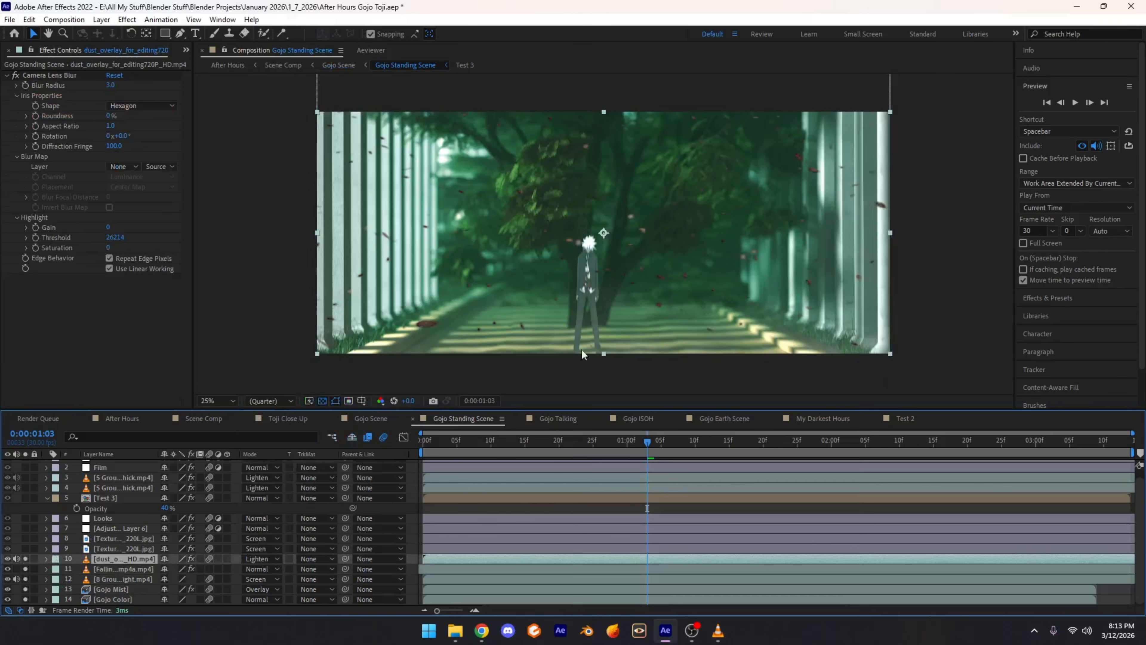
pyautogui.moveTo(649, 443); pyautogui.dragTo(708, 446)
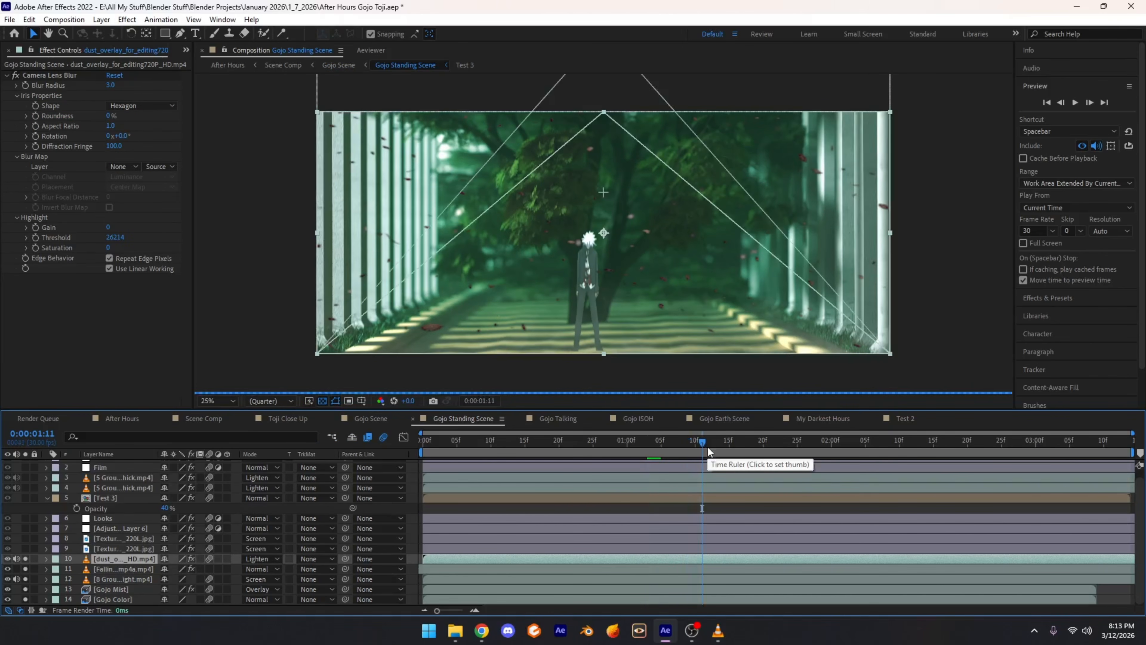
pyautogui.click(778, 434)
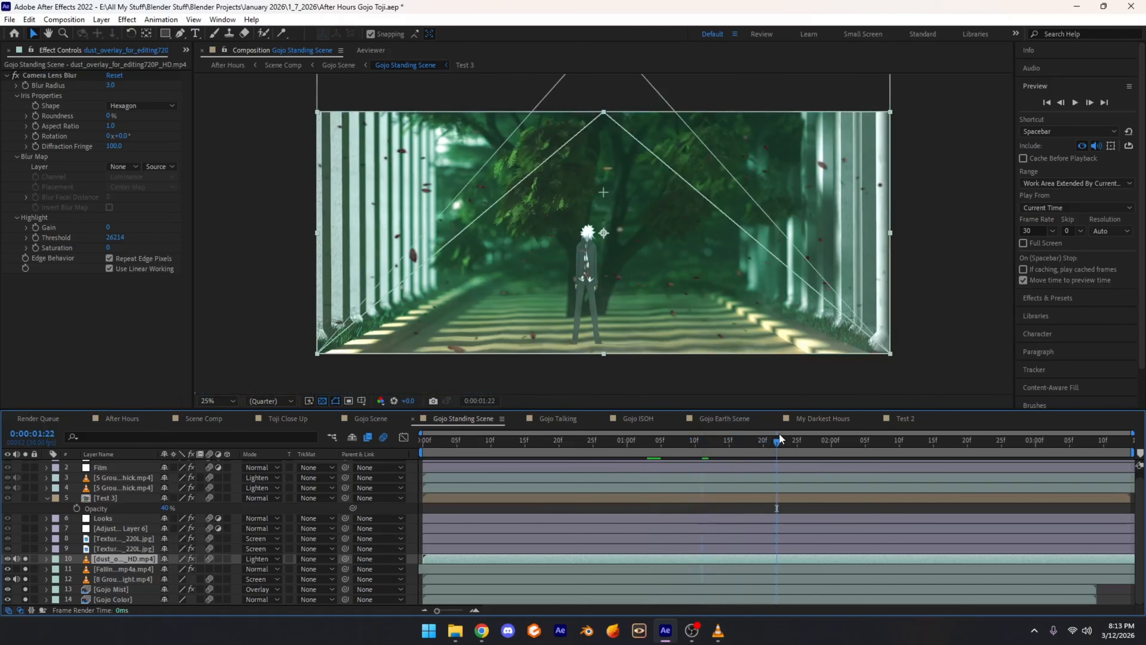
# Step: Solo the two Texturelabs_LensFX_220L.jpg layers by themselves and check each one's opacity
pyautogui.click(113, 548)
pyautogui.click(25, 548)
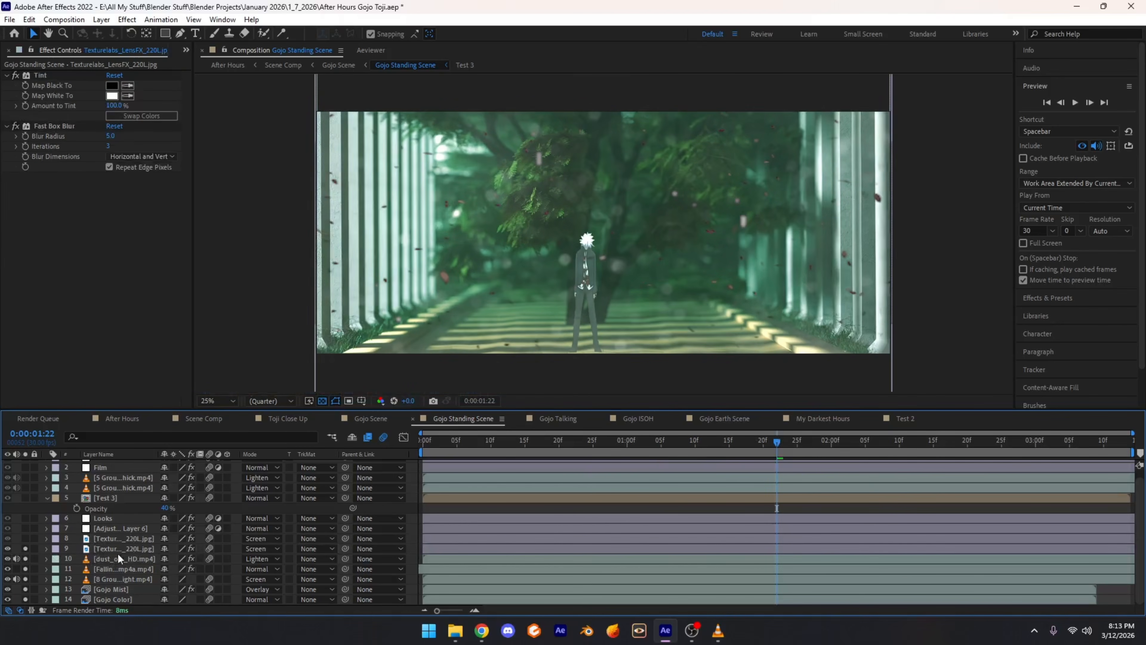
pyautogui.keyDown('alt'); pyautogui.click(26, 538); pyautogui.keyUp('alt')
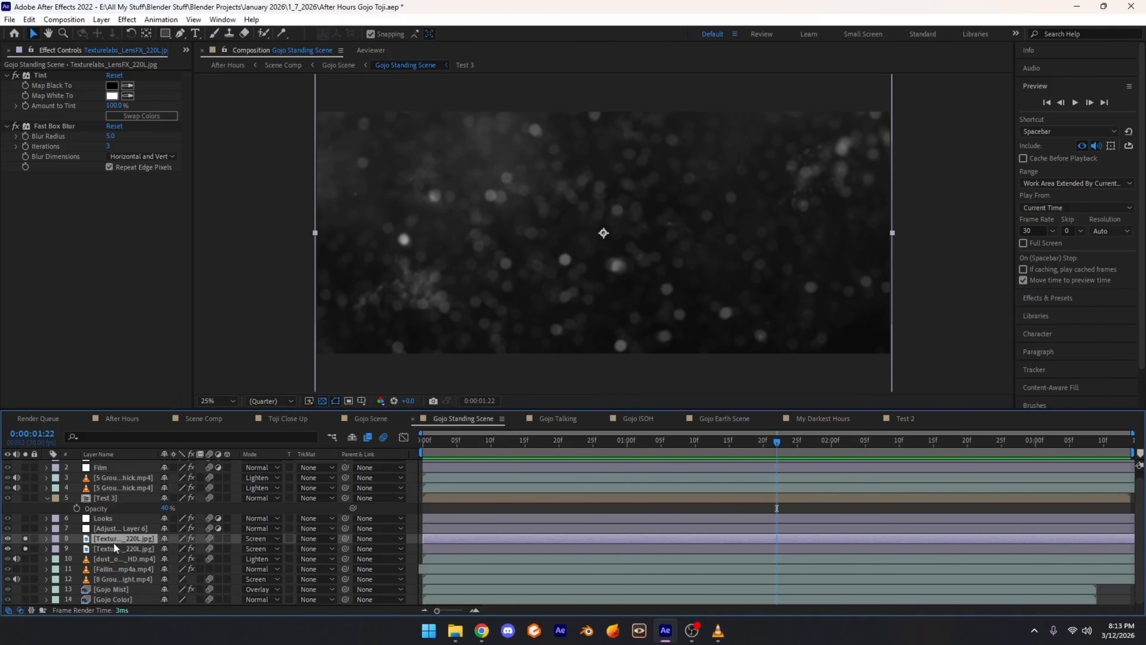
pyautogui.press('t')
pyautogui.press('t')
pyautogui.click(126, 549)
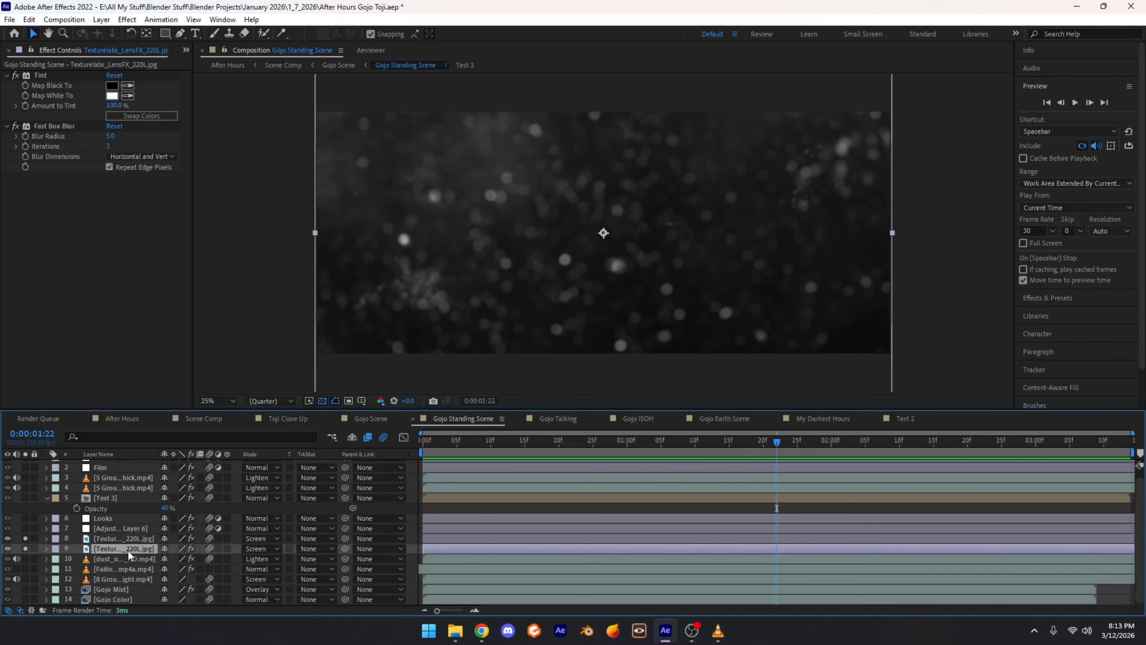
pyautogui.press('t')
pyautogui.press('t')
# Step: Solo layers 8 to 14 and compare the scene with the upper Texturelabs_LensFX_220L.jpg layer off and on
pyautogui.moveTo(26, 538); pyautogui.dragTo(28, 550)
pyautogui.moveTo(26, 600); pyautogui.dragTo(26, 538)
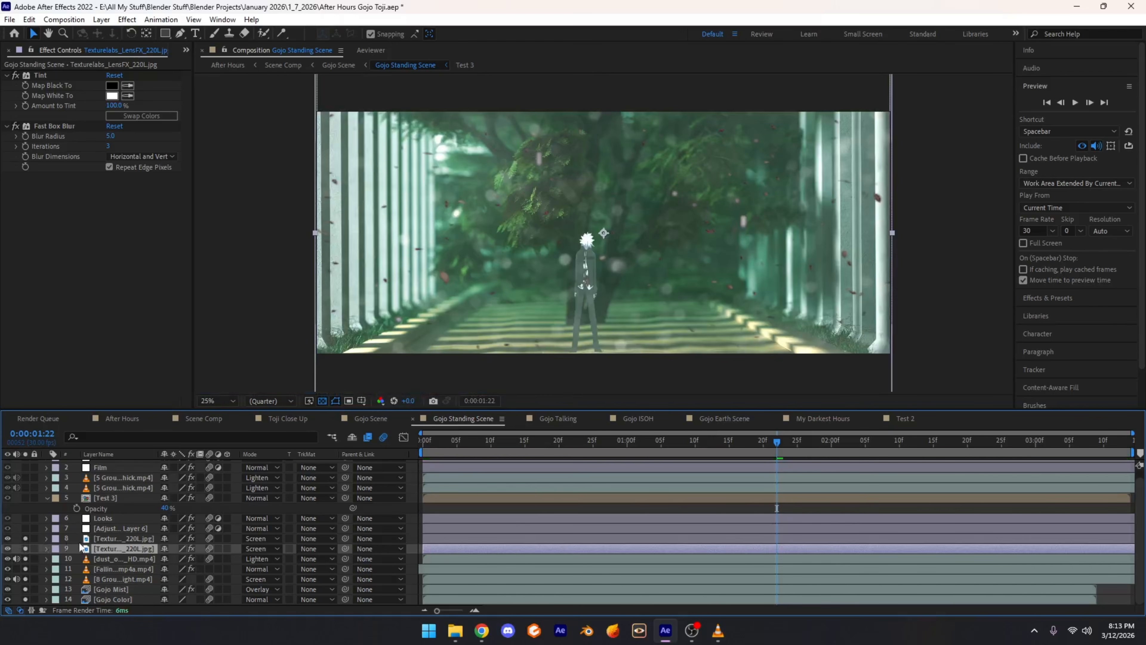
pyautogui.click(84, 540)
pyautogui.click(26, 536)
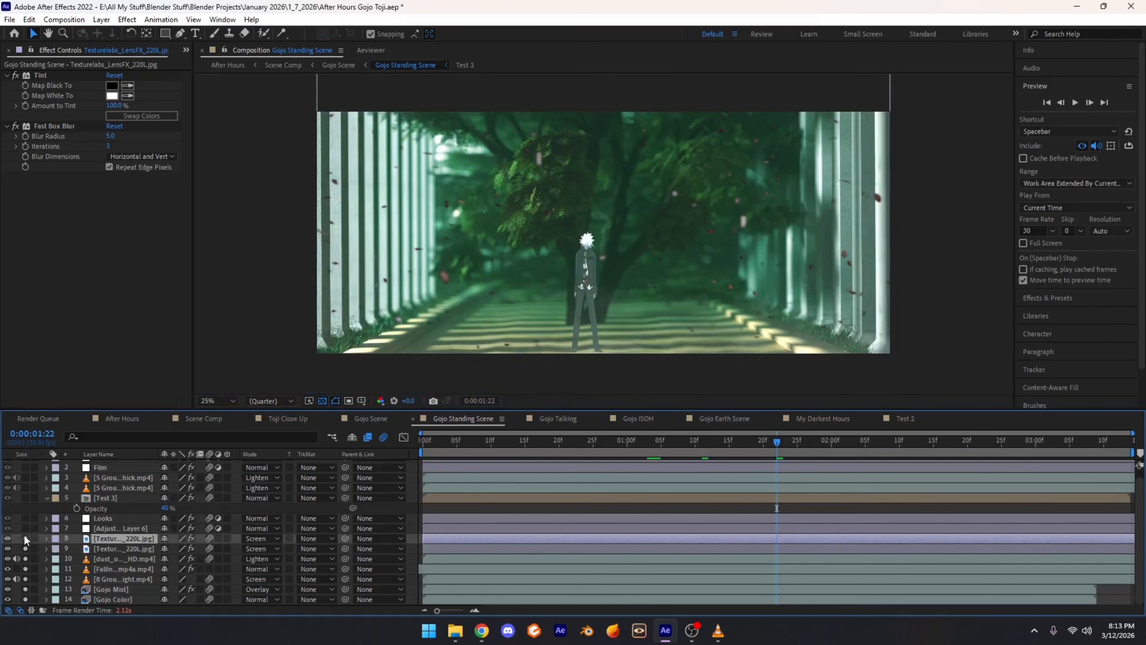
pyautogui.click(26, 536)
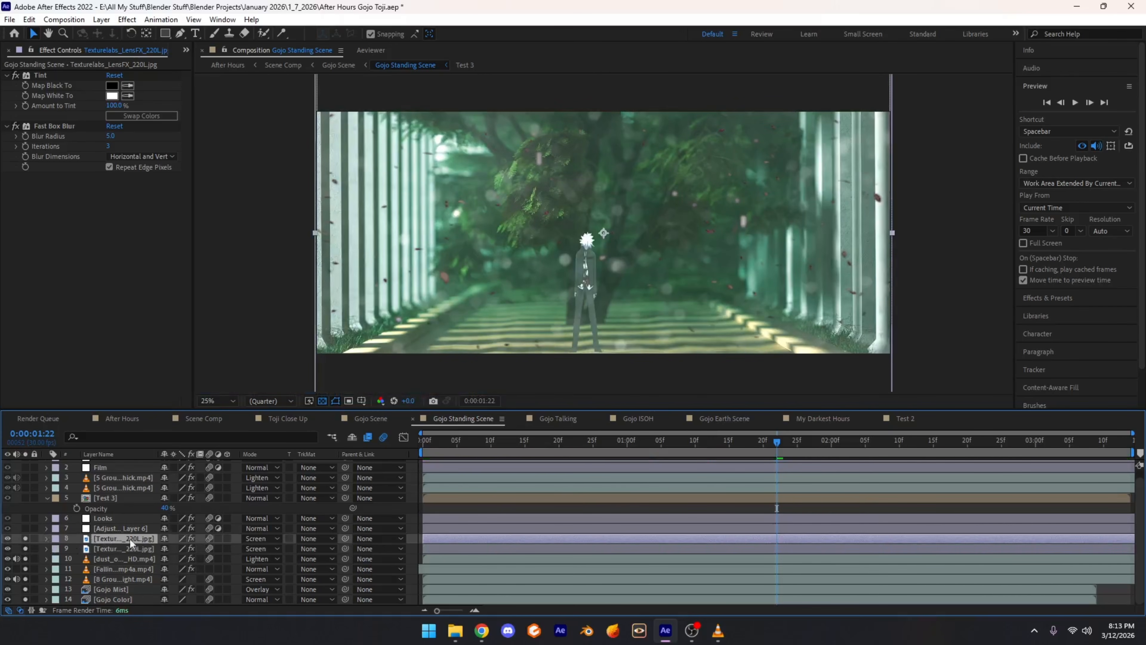
pyautogui.click(25, 538)
pyautogui.click(26, 539)
pyautogui.moveTo(28, 540); pyautogui.dragTo(27, 599)
# Step: Solo Adjustment Layer 6 along with layers 8 to 14 to show its Color Balance (HLS) desaturation
pyautogui.click(86, 529)
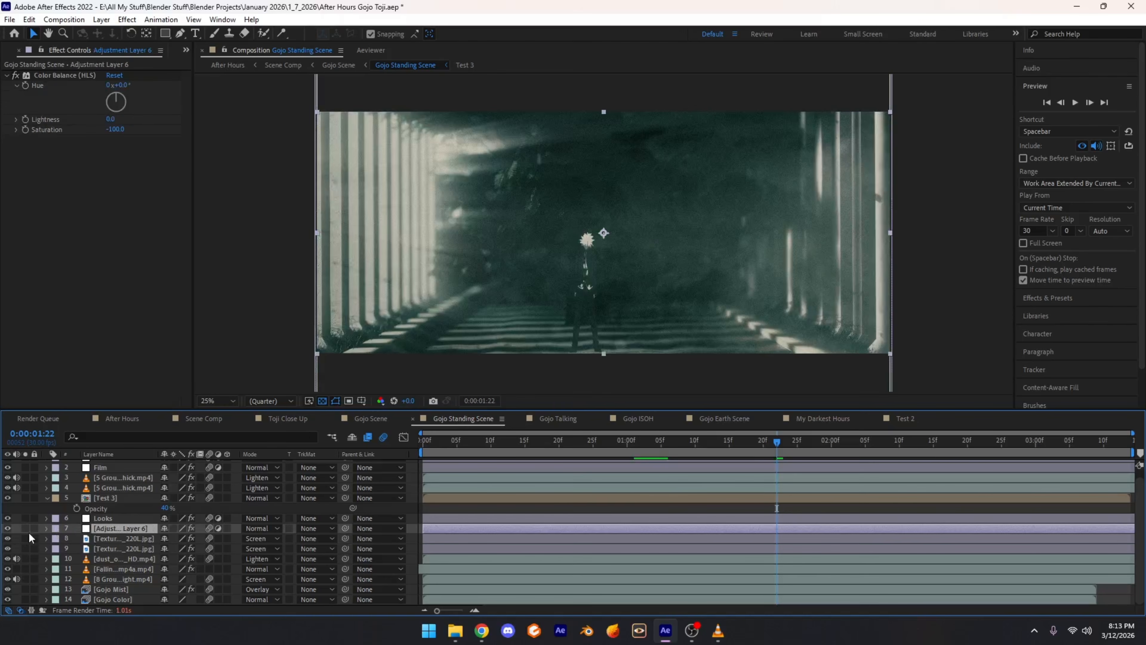
pyautogui.moveTo(27, 539); pyautogui.dragTo(27, 599)
pyautogui.click(25, 528)
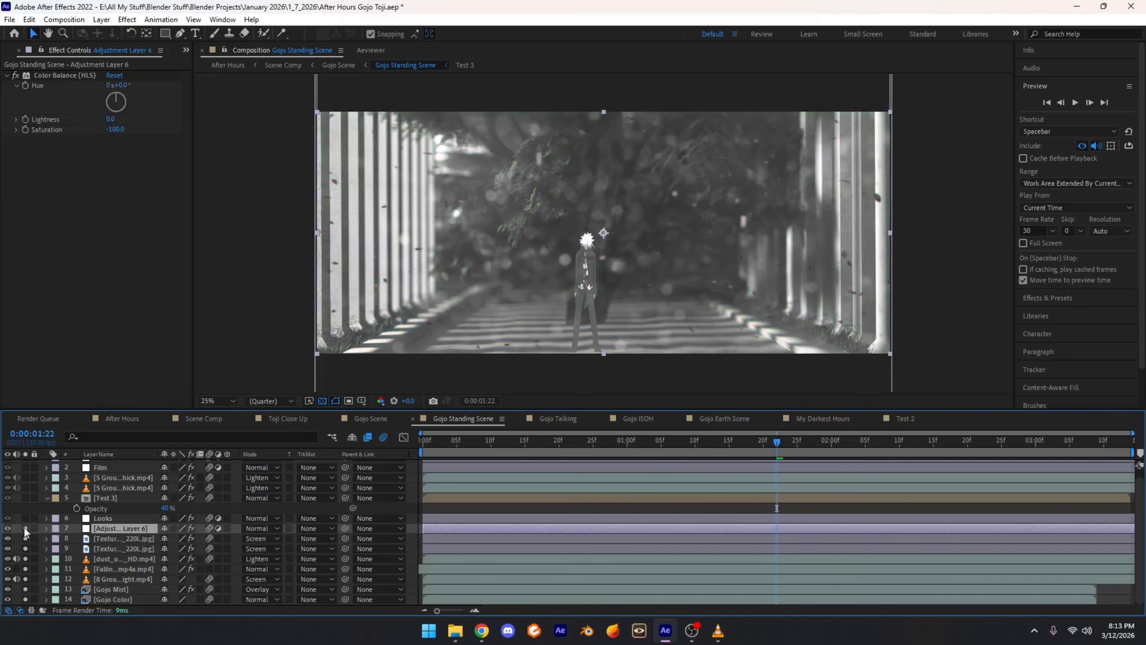
# Step: Review the effects on the Looks adjustment layer and open its Magic Bullet Looks editor
pyautogui.click(119, 518)
pyautogui.scroll(-3, 123, 205)
pyautogui.scroll(3, 73, 169)
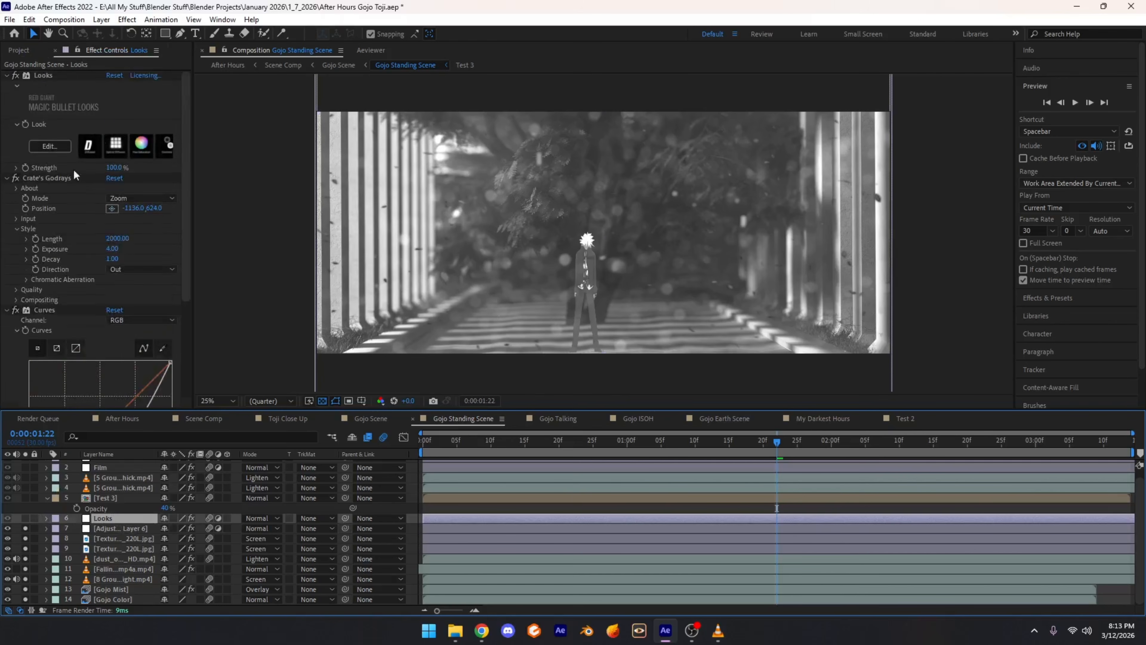
pyautogui.scroll(-1, 105, 205)
pyautogui.scroll(2, 108, 157)
pyautogui.click(61, 149)
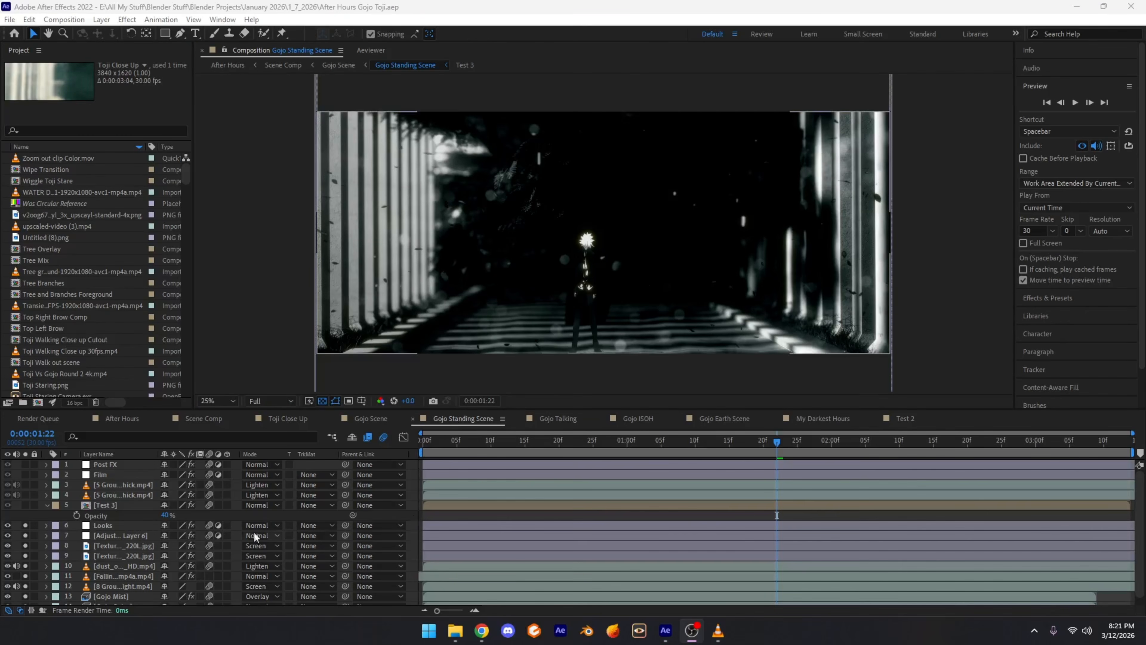
# Step: Bring up the Looks layer's effect controls, widen their panel and examine the Magic Bullet Looks effect
pyautogui.click(115, 525)
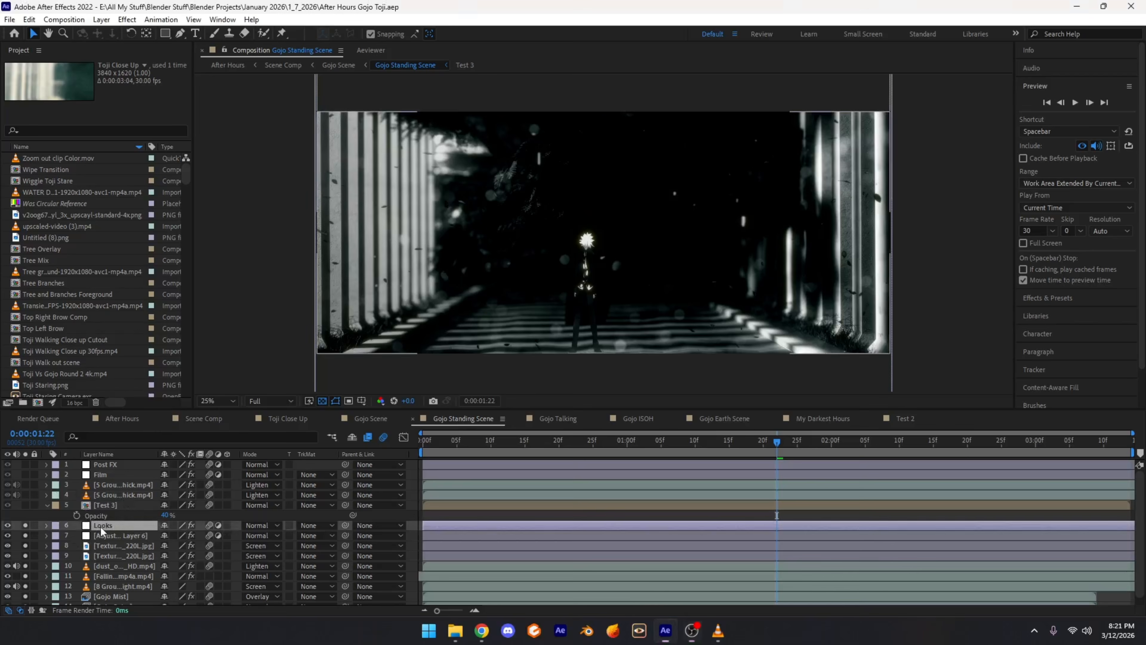
pyautogui.rightClick(115, 525)
pyautogui.click(284, 378)
pyautogui.rightClick(127, 526)
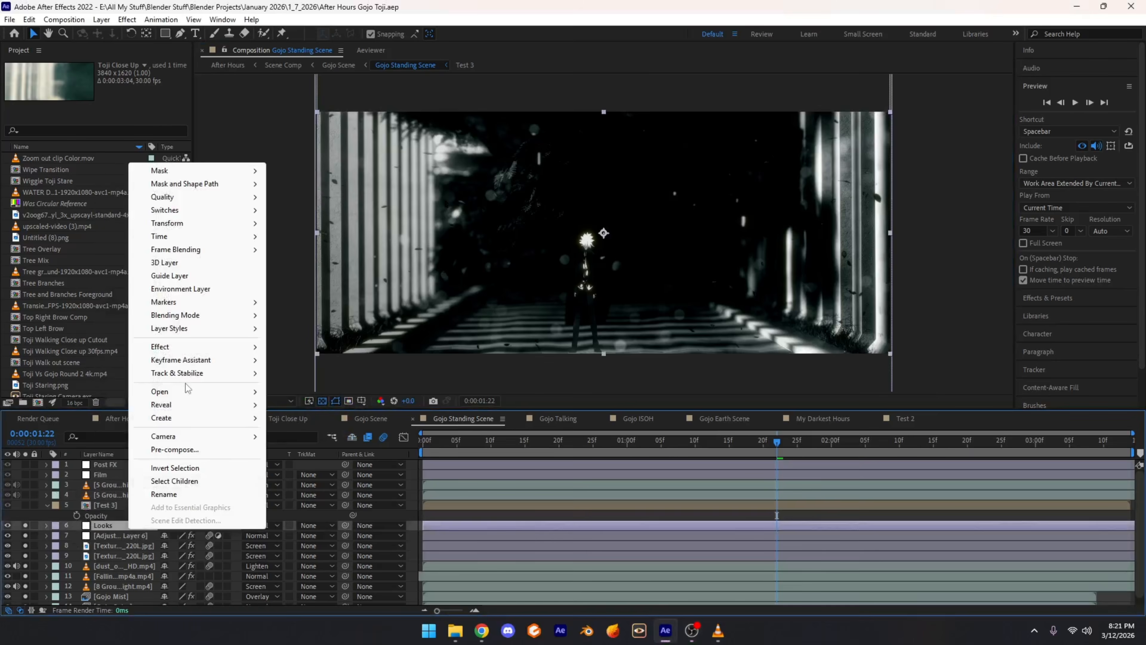
pyautogui.moveTo(185, 383)
pyautogui.click(289, 390)
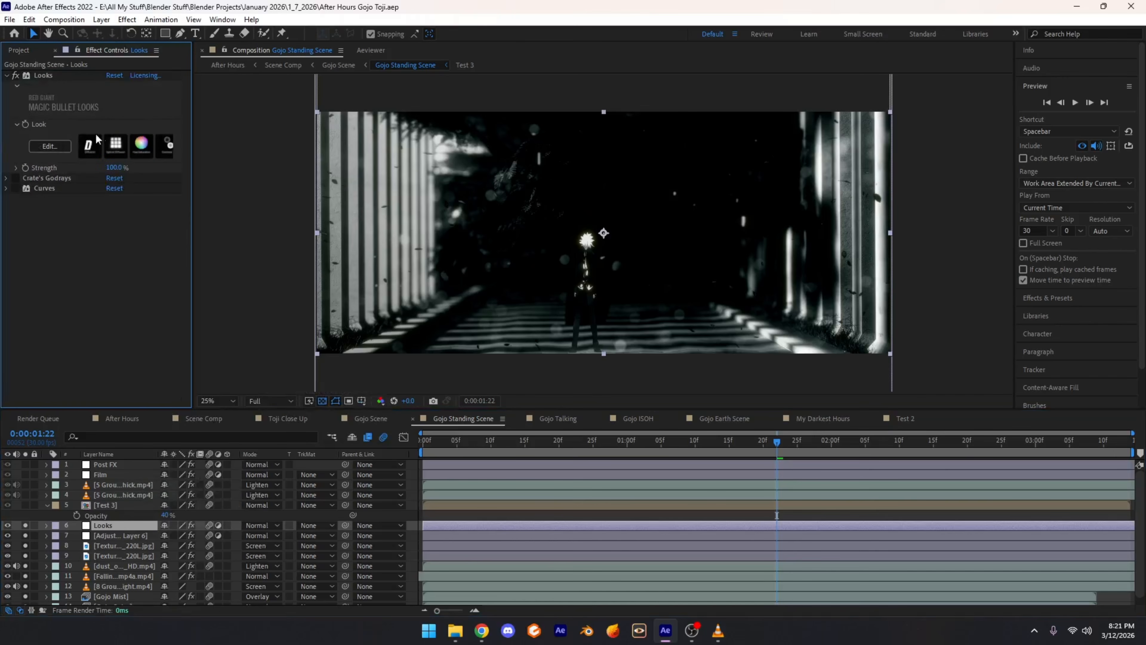
pyautogui.moveTo(193, 113); pyautogui.dragTo(394, 117)
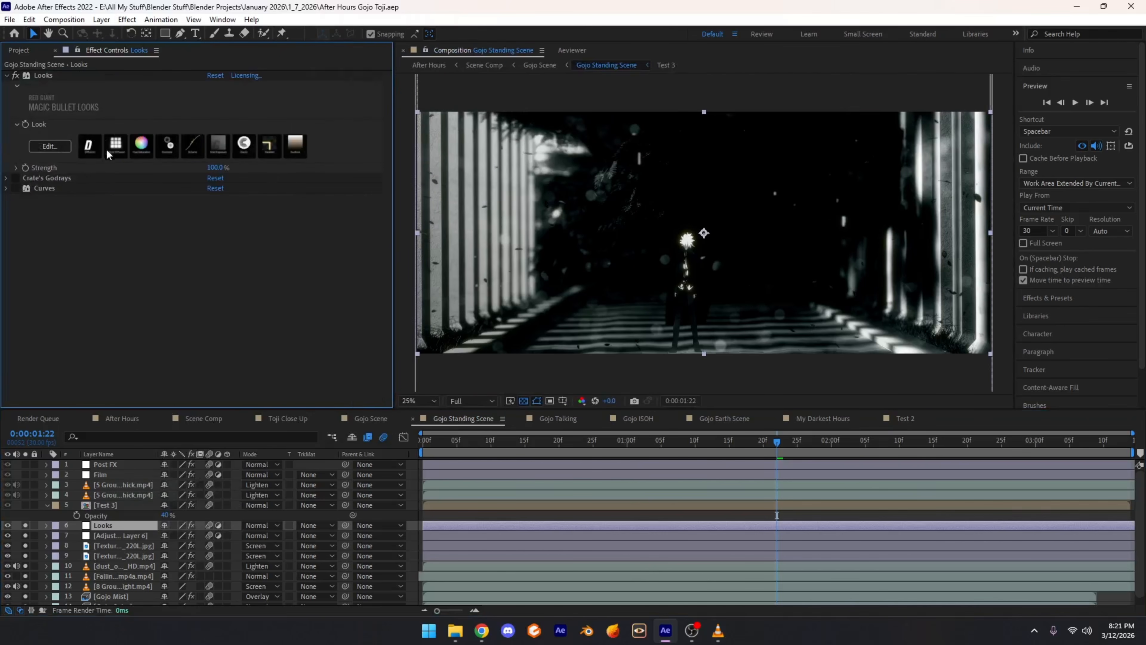
pyautogui.click(91, 146)
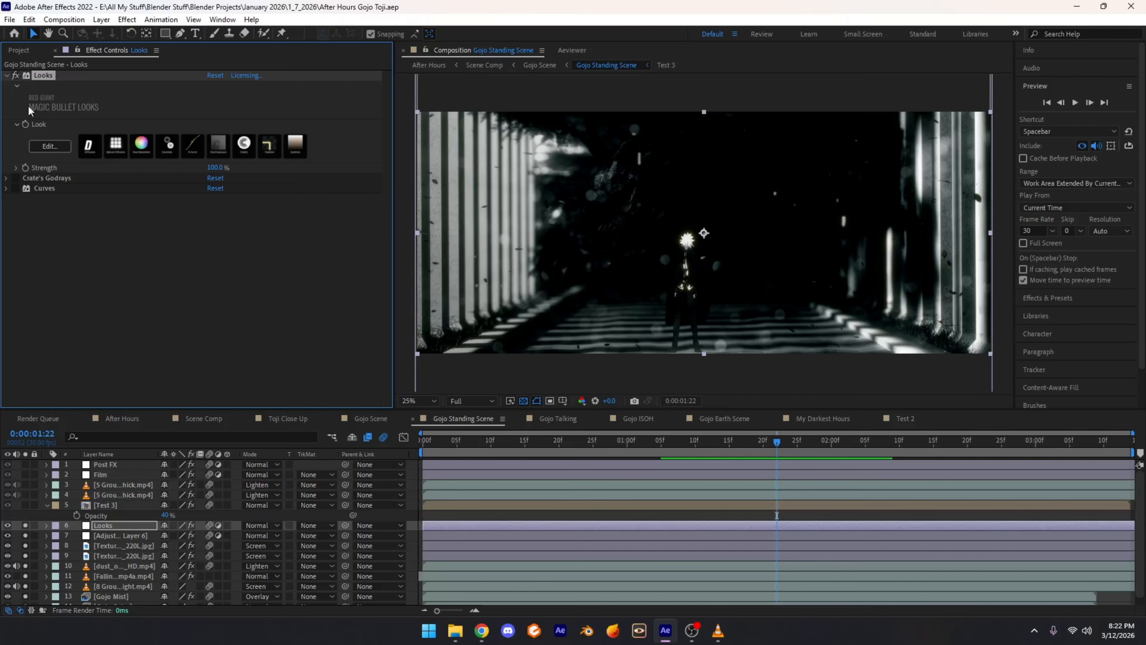
# Step: Collapse the Looks effect, expand Crate's Godrays and enable it on the Looks adjustment layer
pyautogui.click(7, 75)
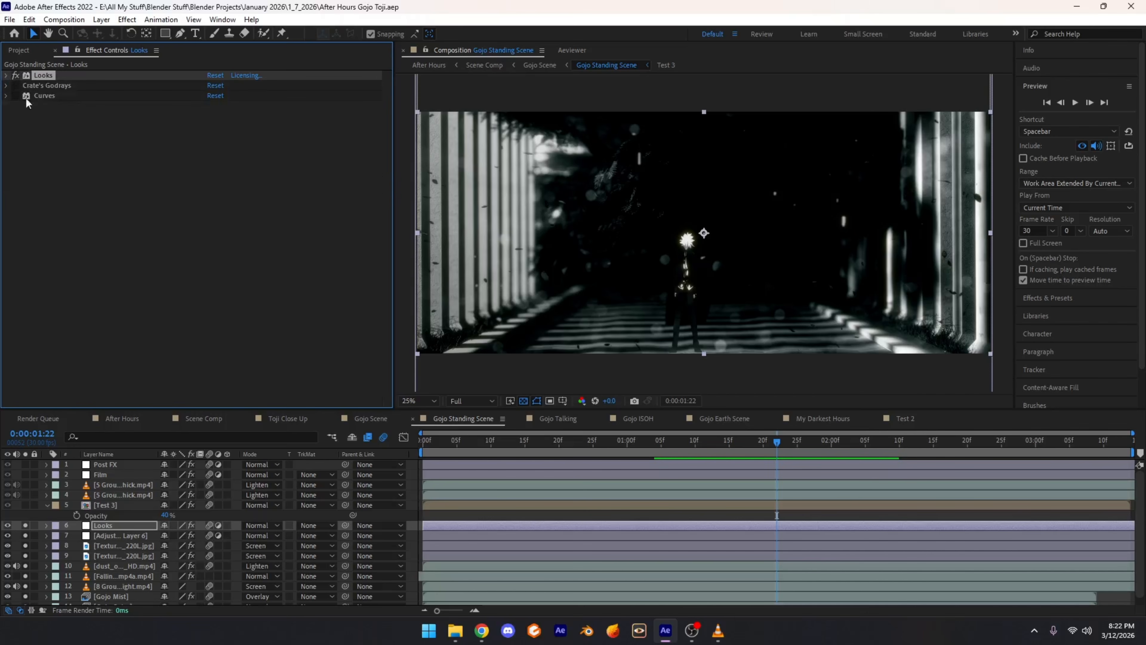
pyautogui.click(7, 85)
pyautogui.click(36, 85)
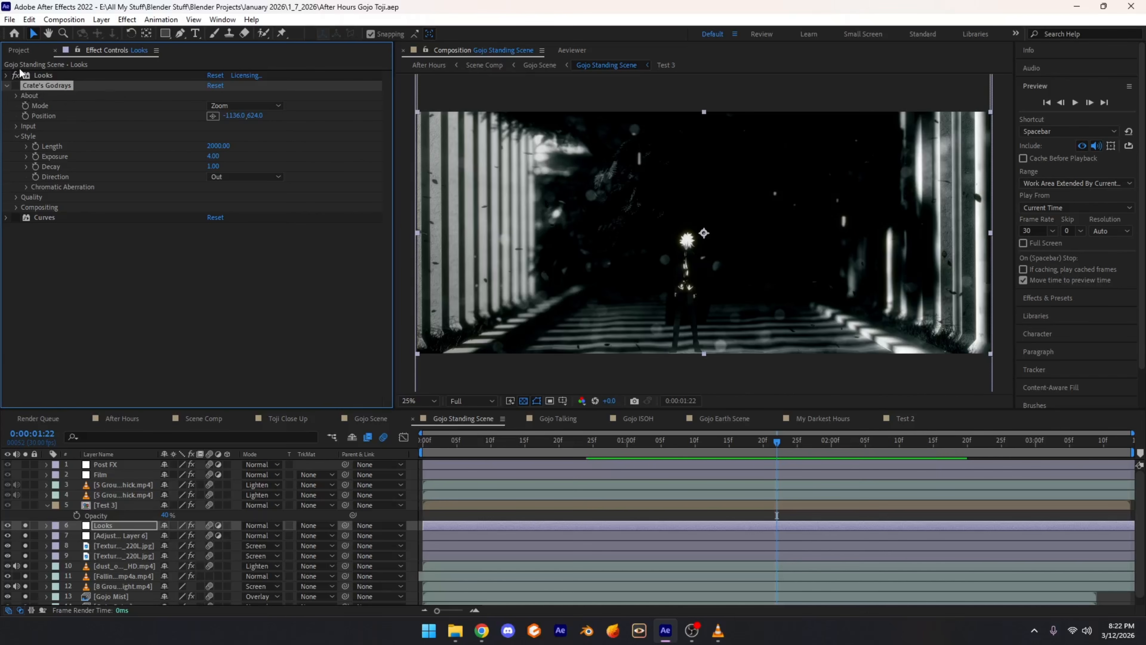
pyautogui.click(15, 85)
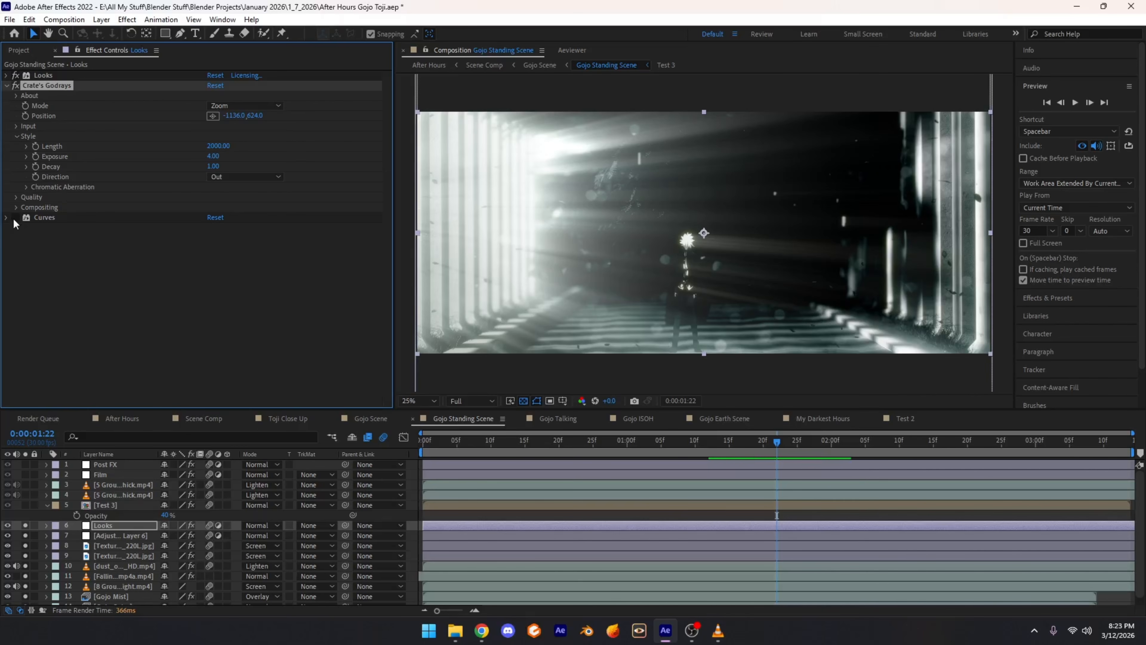
# Step: Recheck the Crate's Godrays settings, collapse them and enable the Curves effect on the Looks layer
pyautogui.click(7, 86)
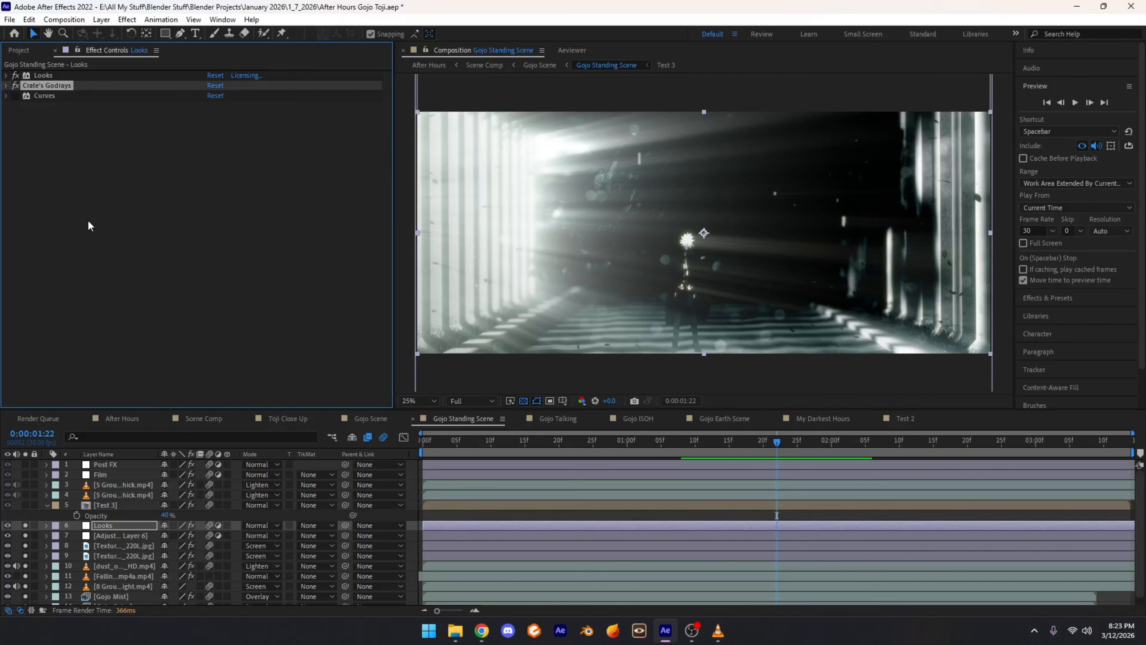
pyautogui.click(5, 86)
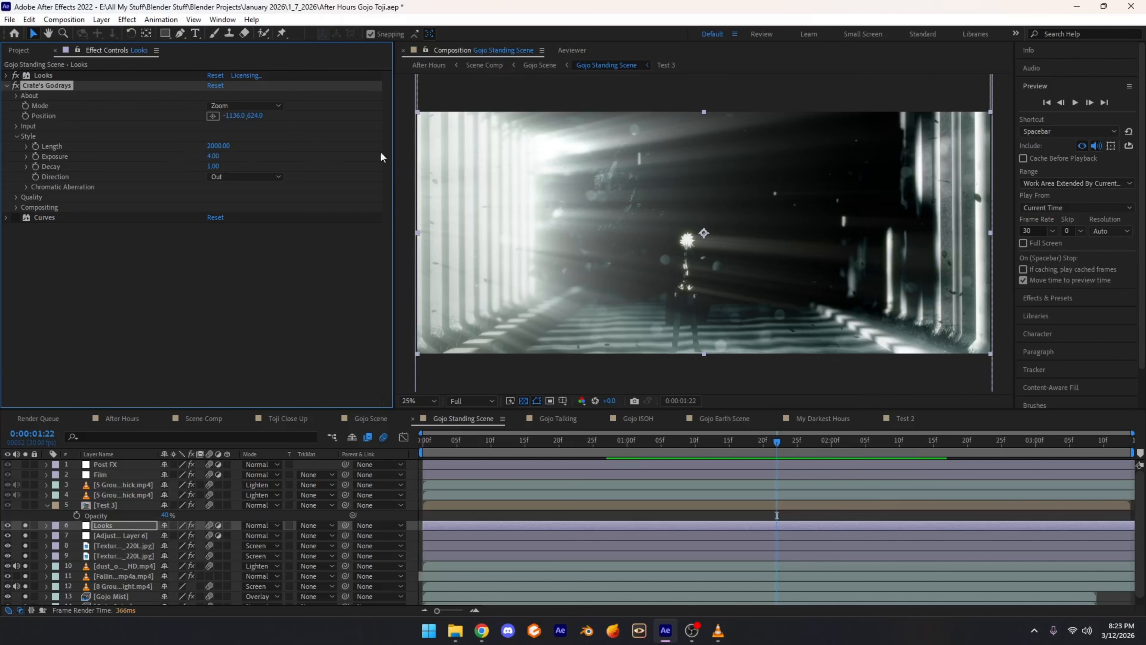
pyautogui.click(6, 86)
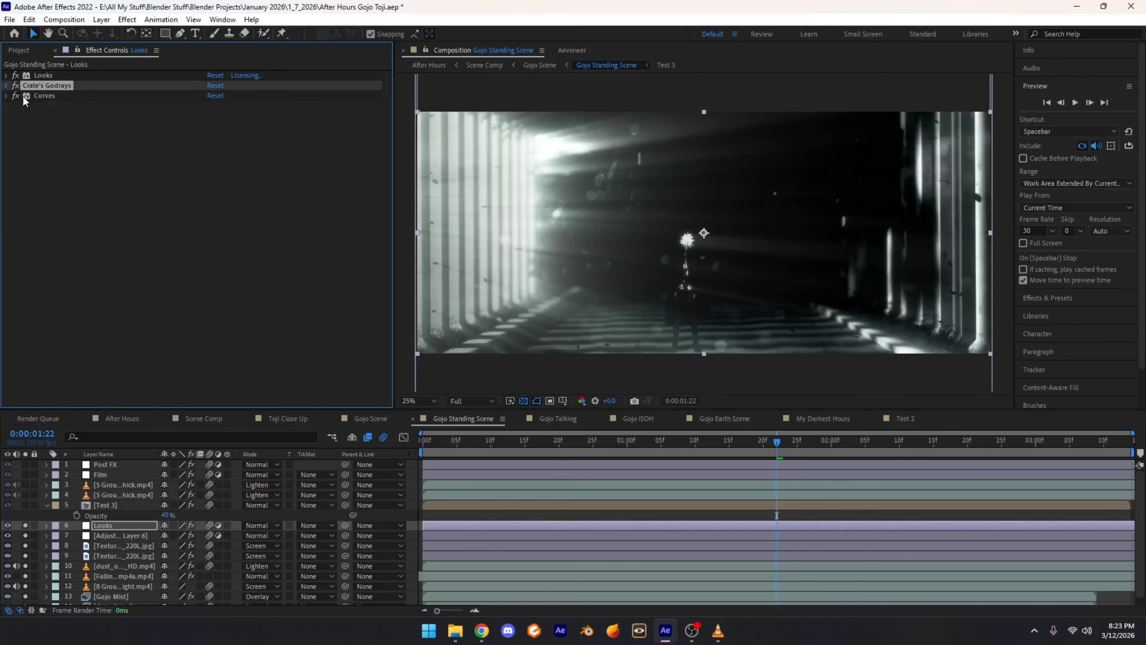
pyautogui.click(14, 97)
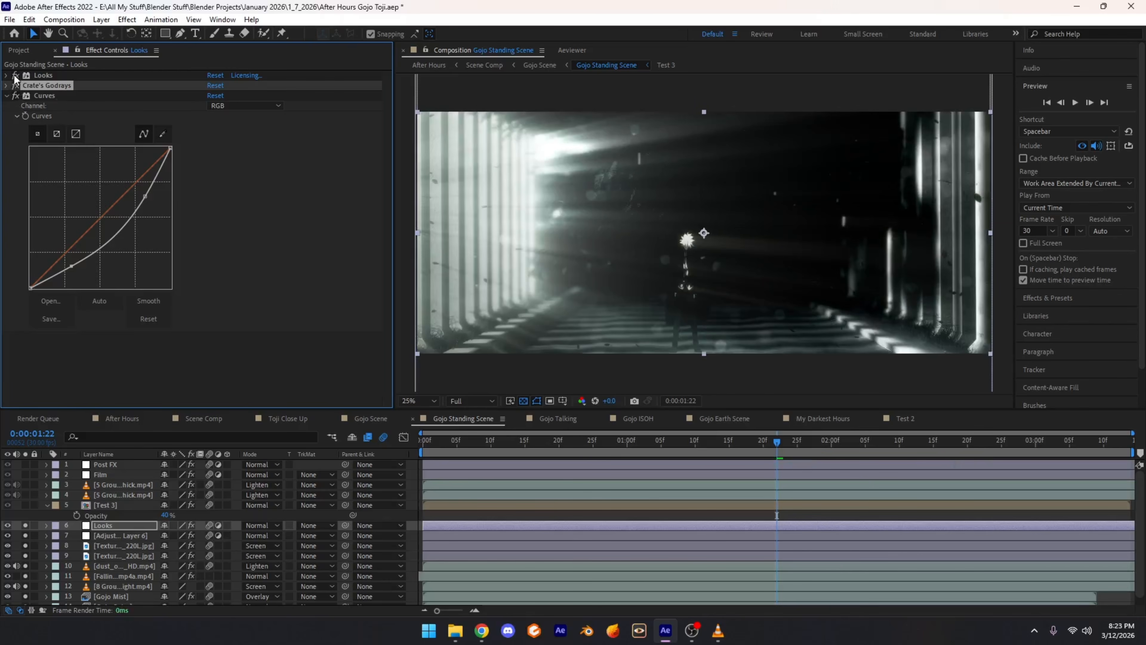
# Step: Toggle the Looks layer's solo repeatedly to compare the scene with and without its effects, leaving it soloed
pyautogui.click(25, 525)
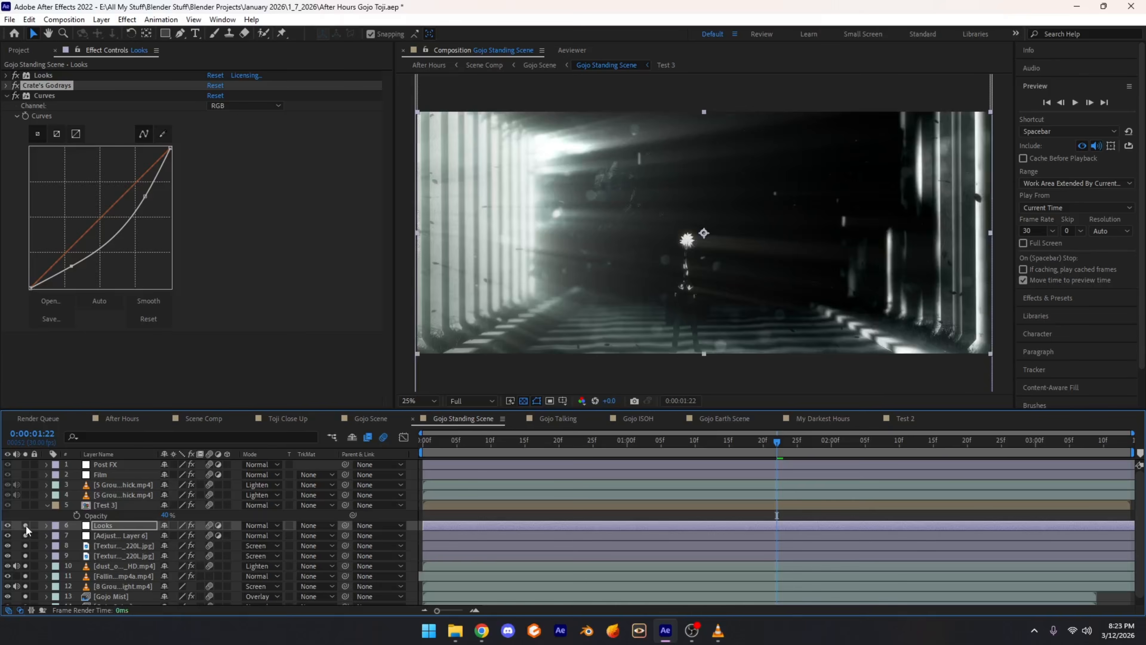
pyautogui.click(25, 525)
pyautogui.click(26, 525)
pyautogui.click(25, 525)
pyautogui.click(25, 526)
pyautogui.click(25, 525)
pyautogui.click(26, 526)
# Step: Examine the Quality, Compositing and Input settings of Crate's Godrays, including the blend mode options, and collapse the effect
pyautogui.click(33, 91)
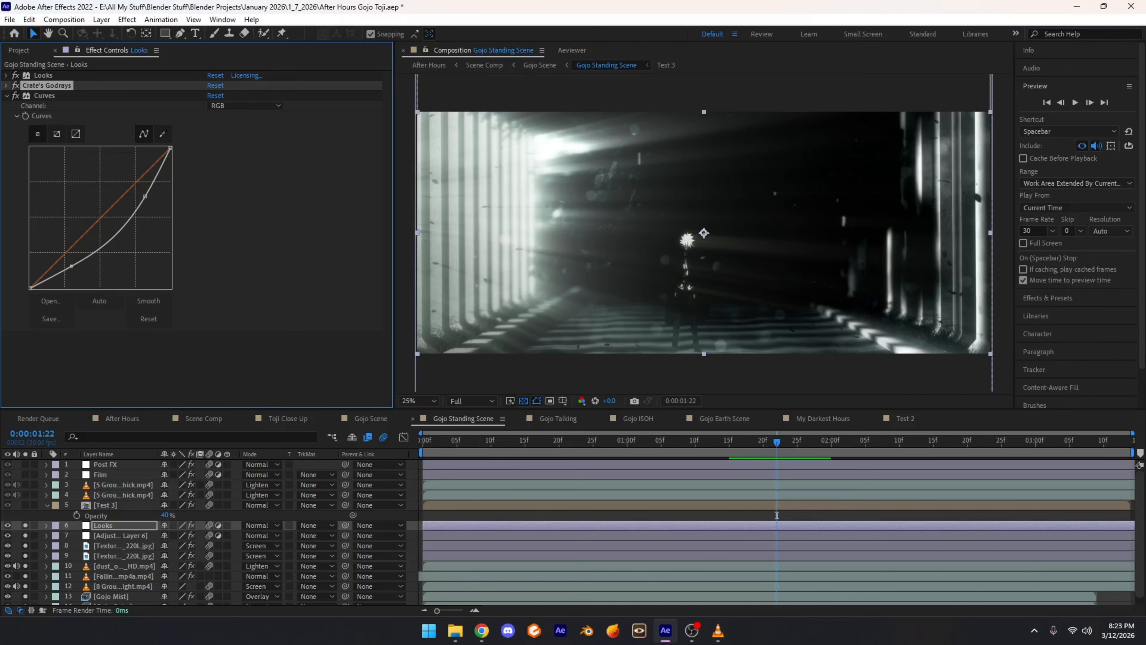
pyautogui.click(6, 86)
pyautogui.click(16, 198)
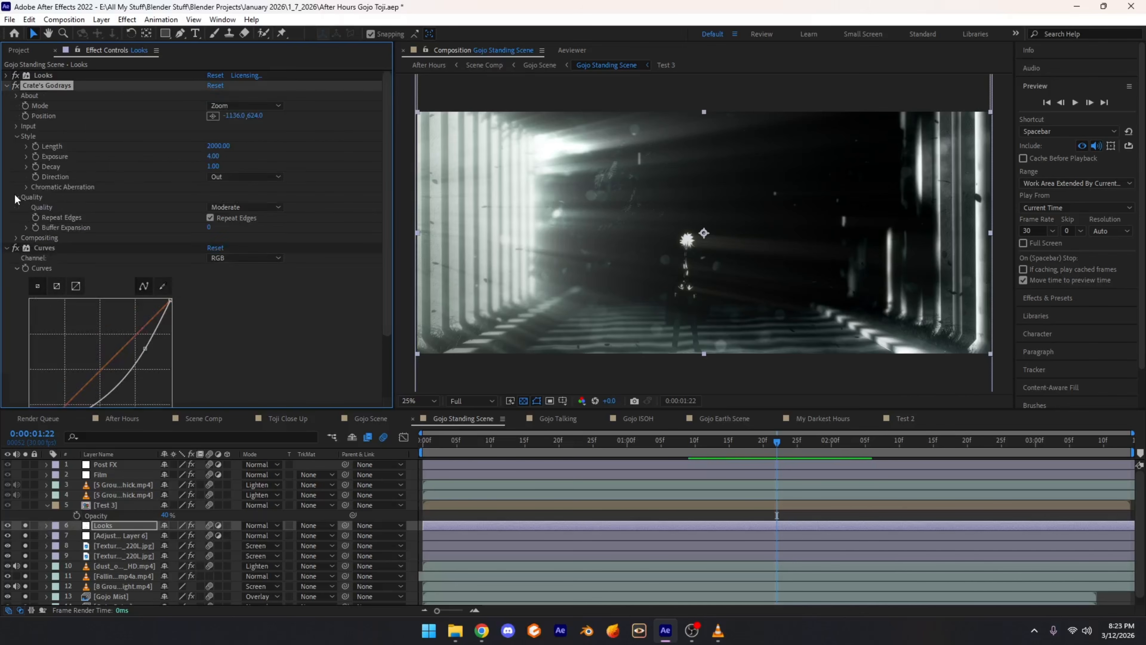
pyautogui.click(16, 196)
pyautogui.click(16, 207)
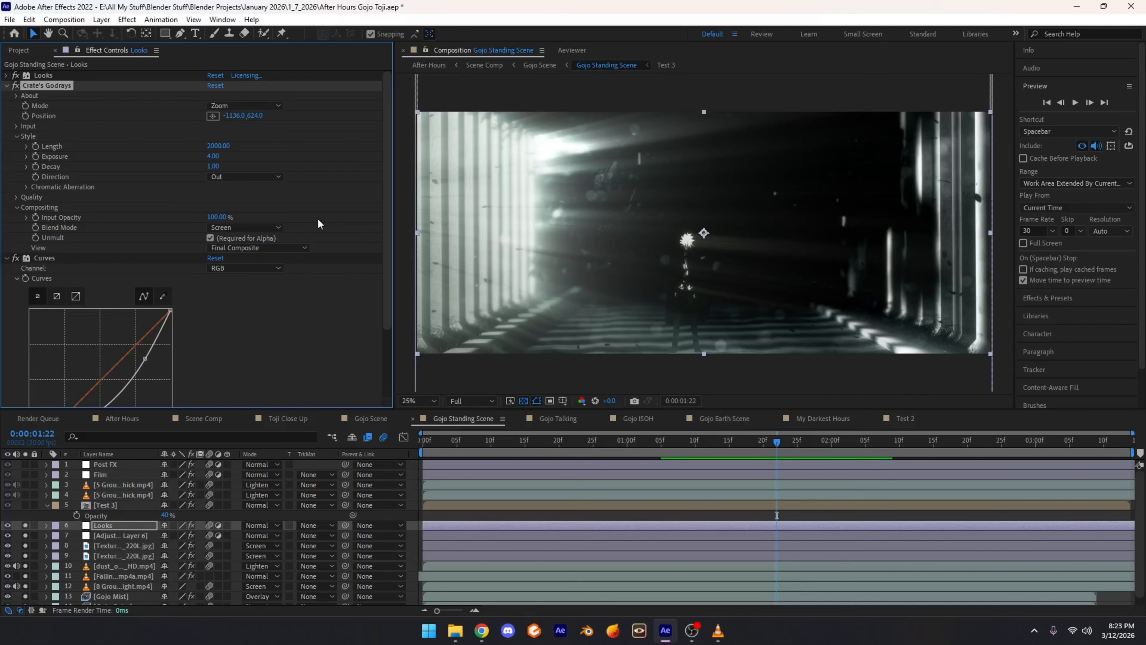
pyautogui.click(215, 228)
pyautogui.click(140, 231)
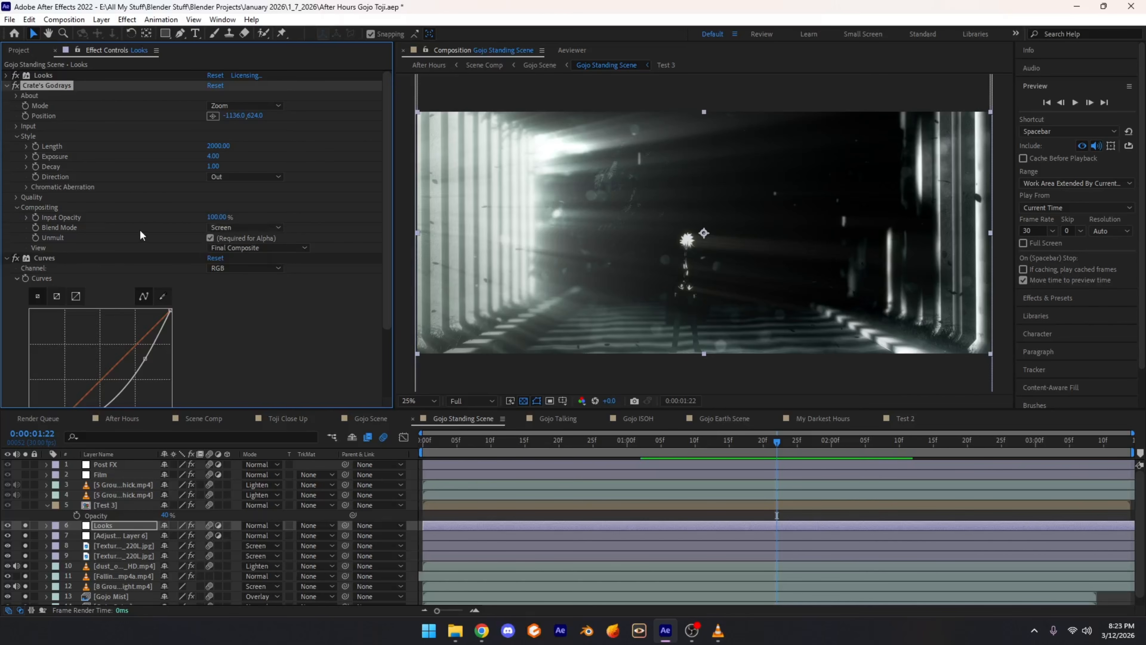
pyautogui.click(16, 208)
pyautogui.click(16, 127)
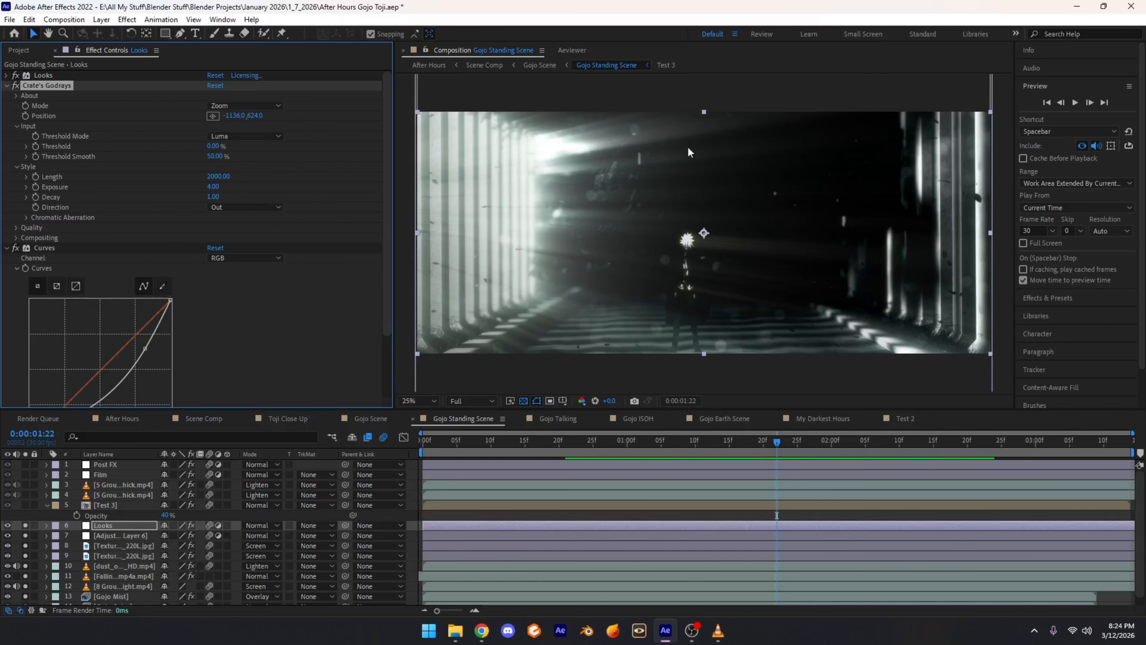
pyautogui.click(7, 85)
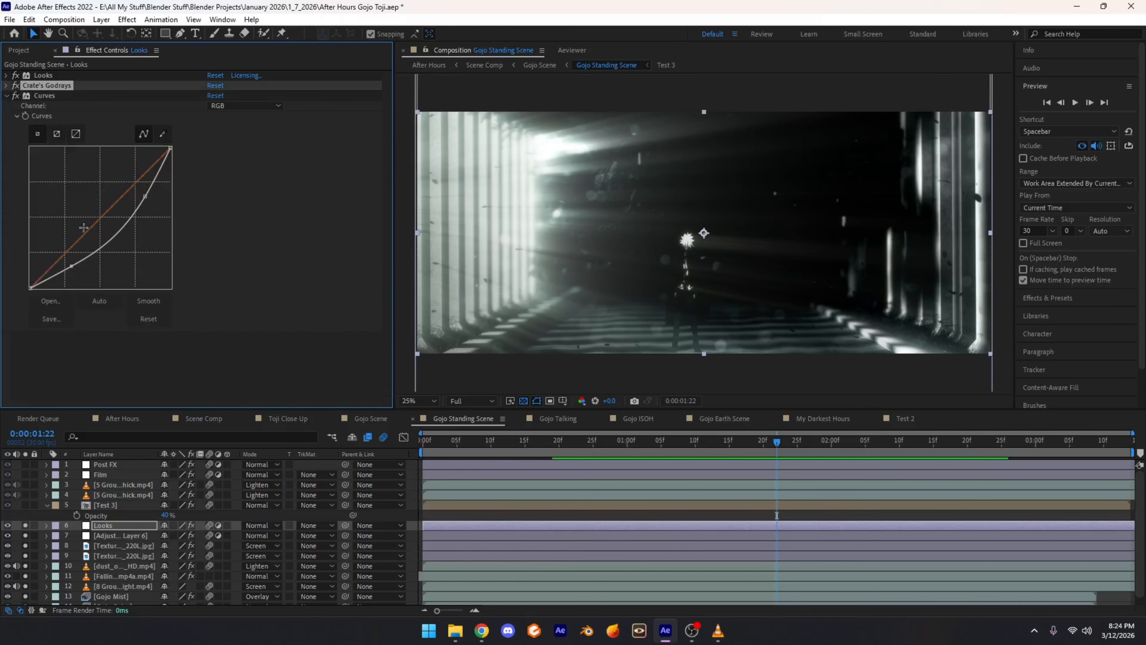
# Step: Inspect the effects on the Test 3 layer and compare those on the Gojo Mist and Gojo Color layers
pyautogui.click(113, 504)
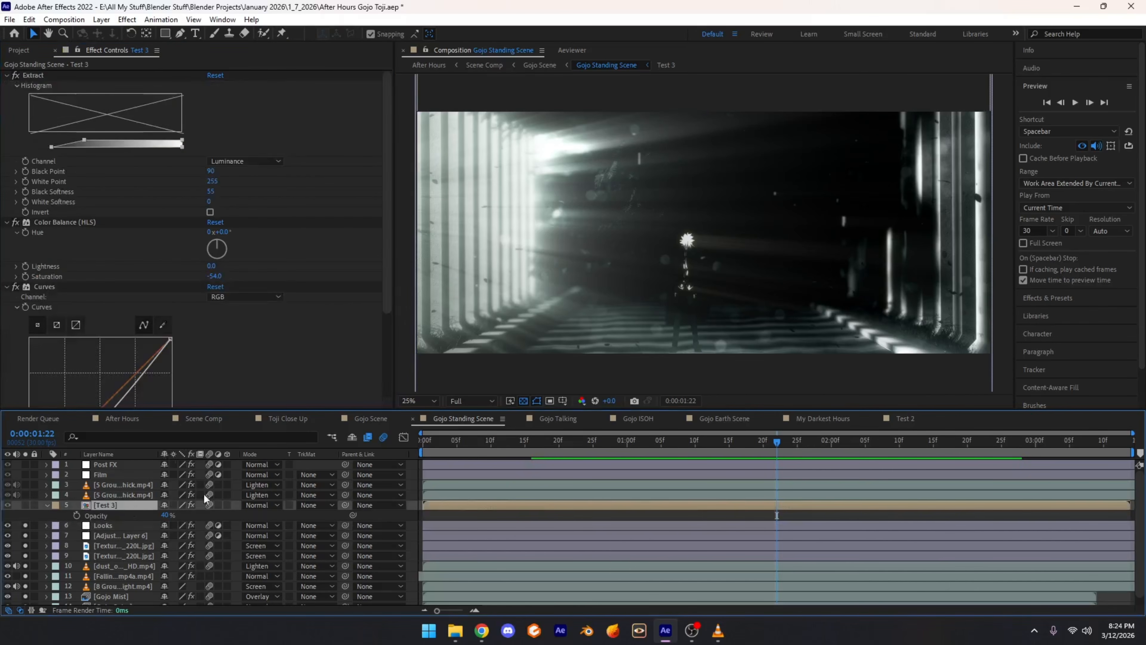
pyautogui.scroll(-1, 99, 519)
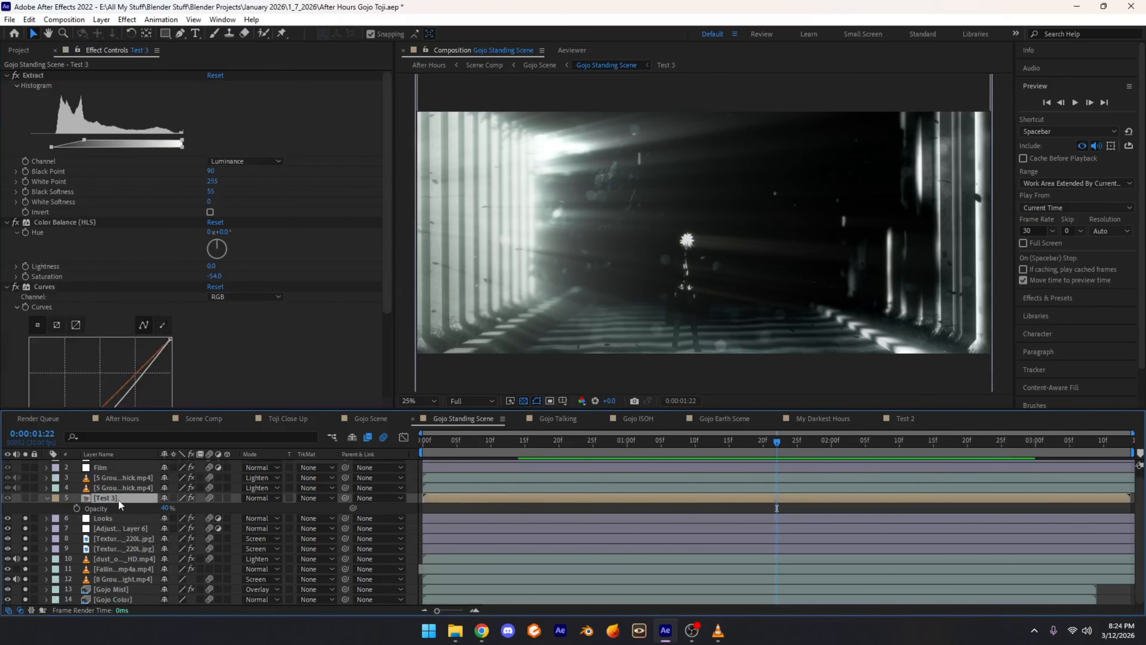
pyautogui.click(118, 591)
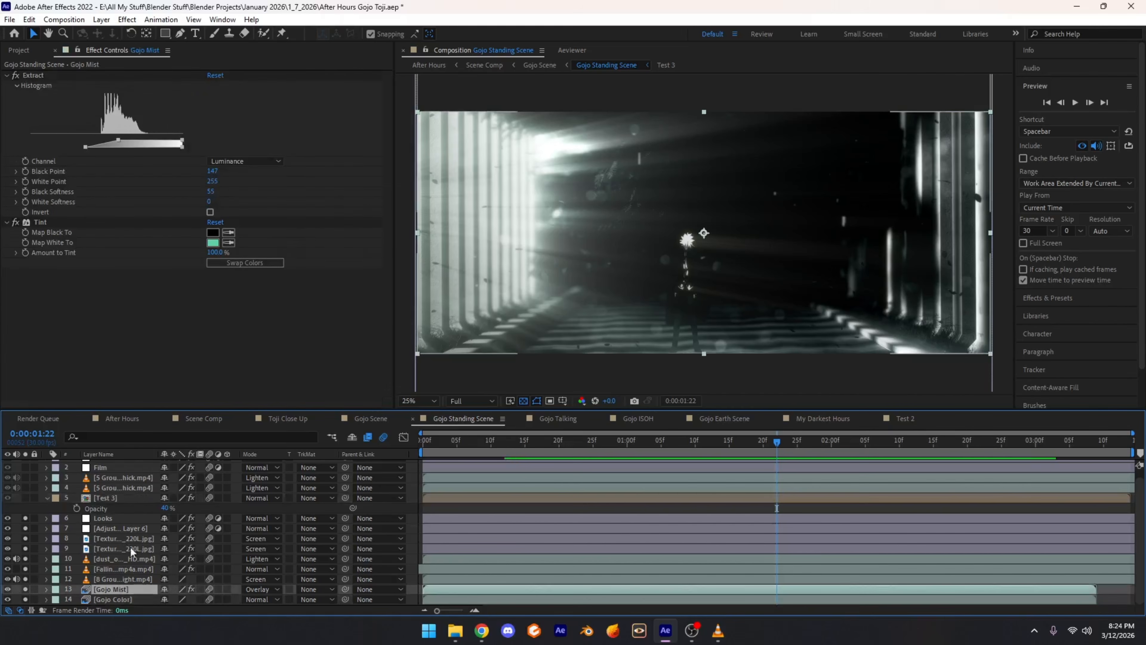
pyautogui.click(125, 597)
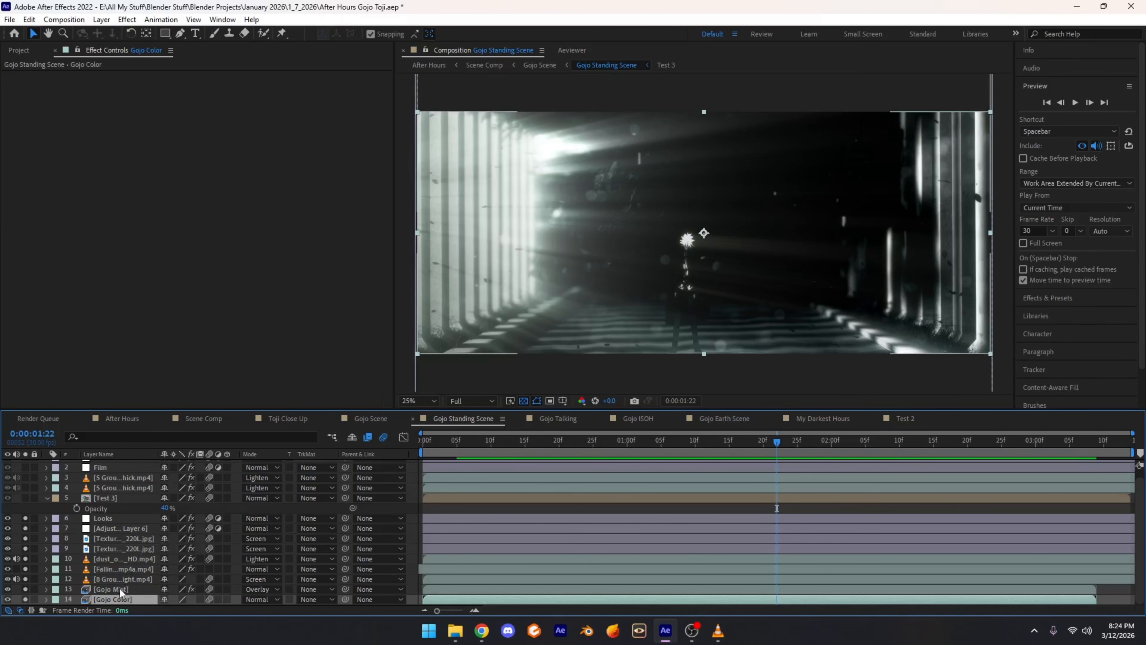
pyautogui.scroll(1, 124, 510)
pyautogui.scroll(-1, 125, 511)
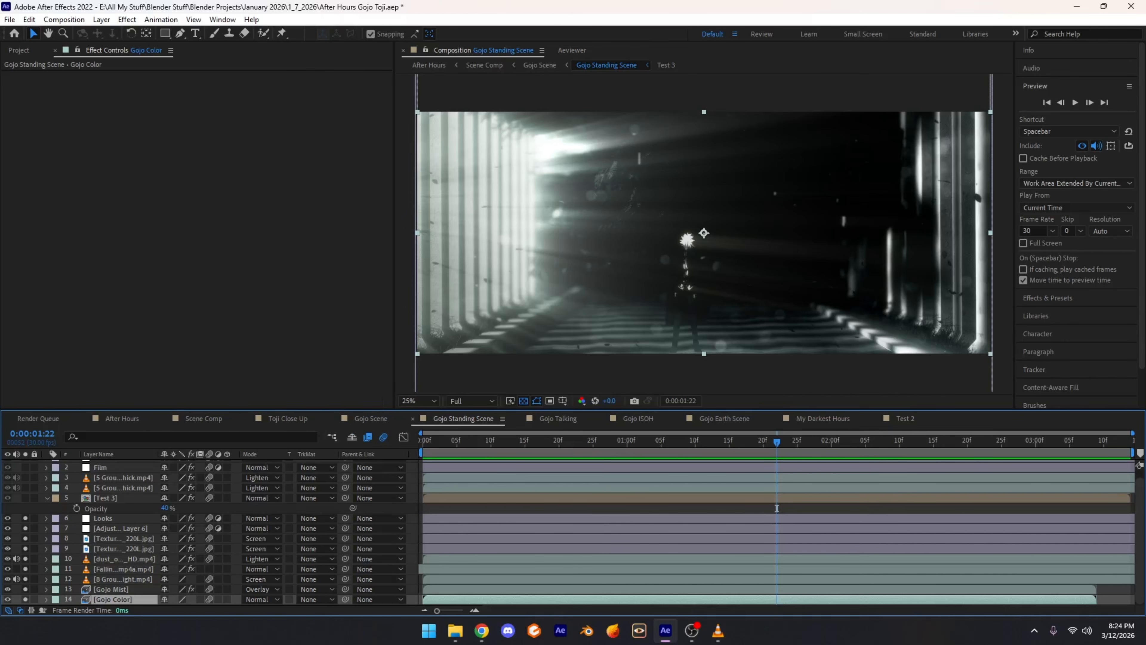
pyautogui.click(109, 593)
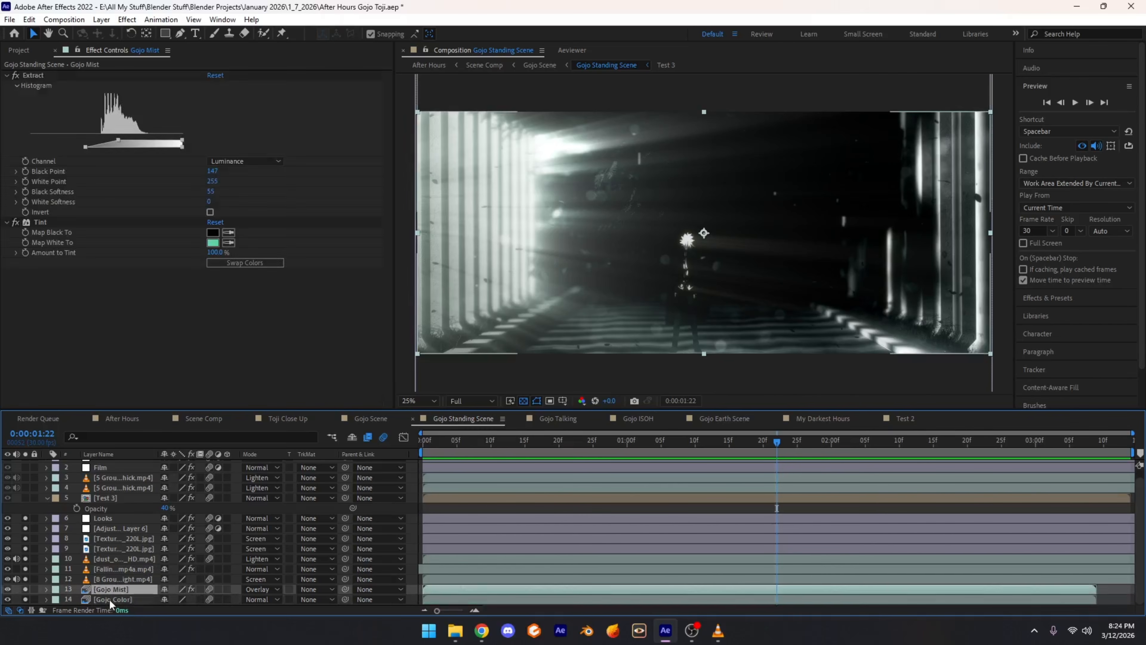
pyautogui.click(109, 599)
pyautogui.click(109, 592)
pyautogui.click(110, 599)
pyautogui.click(109, 591)
# Step: Unsolo layers 6 to 12 to view only Gojo Mist and Gojo Color, and clear the solo on those two as well
pyautogui.moveTo(25, 579); pyautogui.dragTo(23, 518)
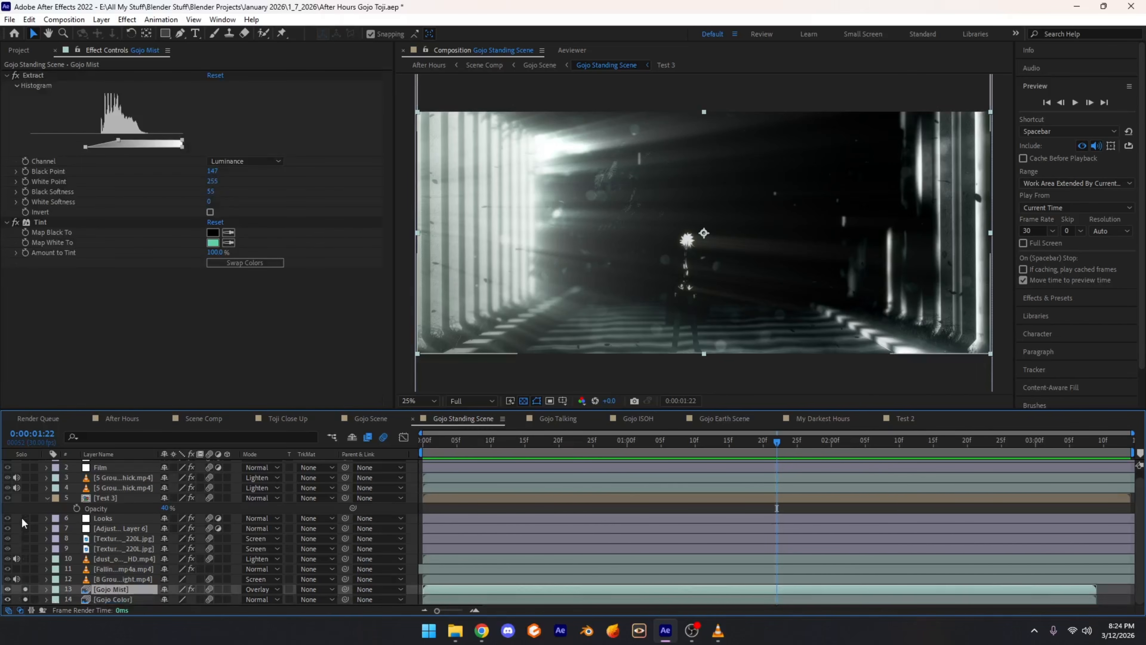
pyautogui.click(105, 600)
pyautogui.click(101, 589)
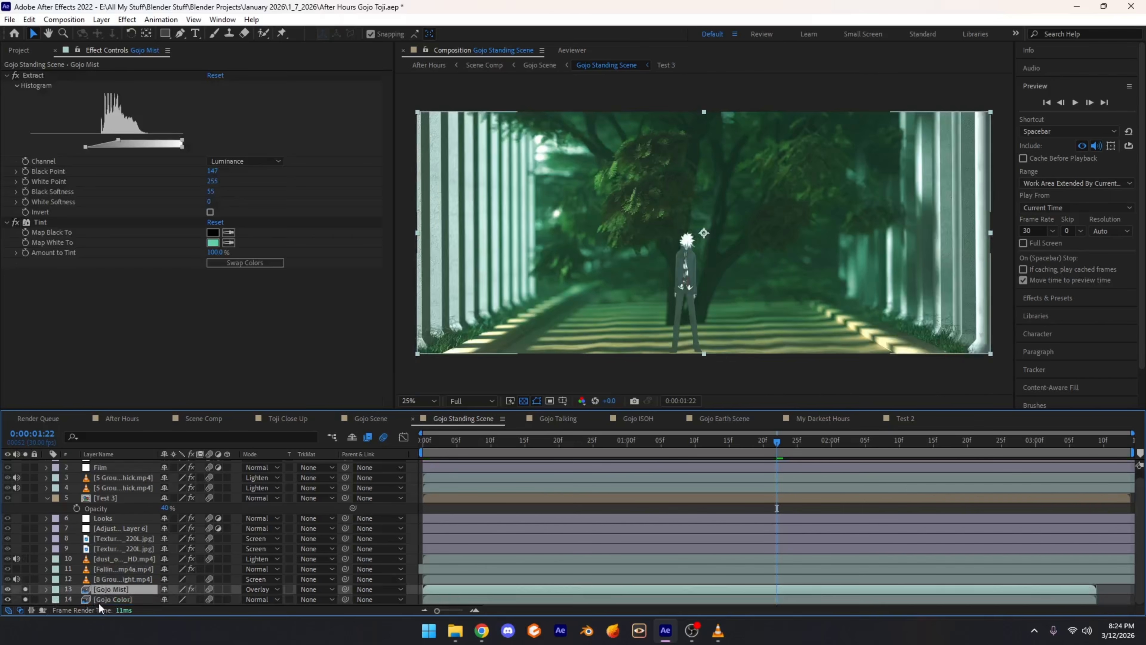
pyautogui.click(98, 600)
pyautogui.moveTo(27, 599); pyautogui.dragTo(27, 589)
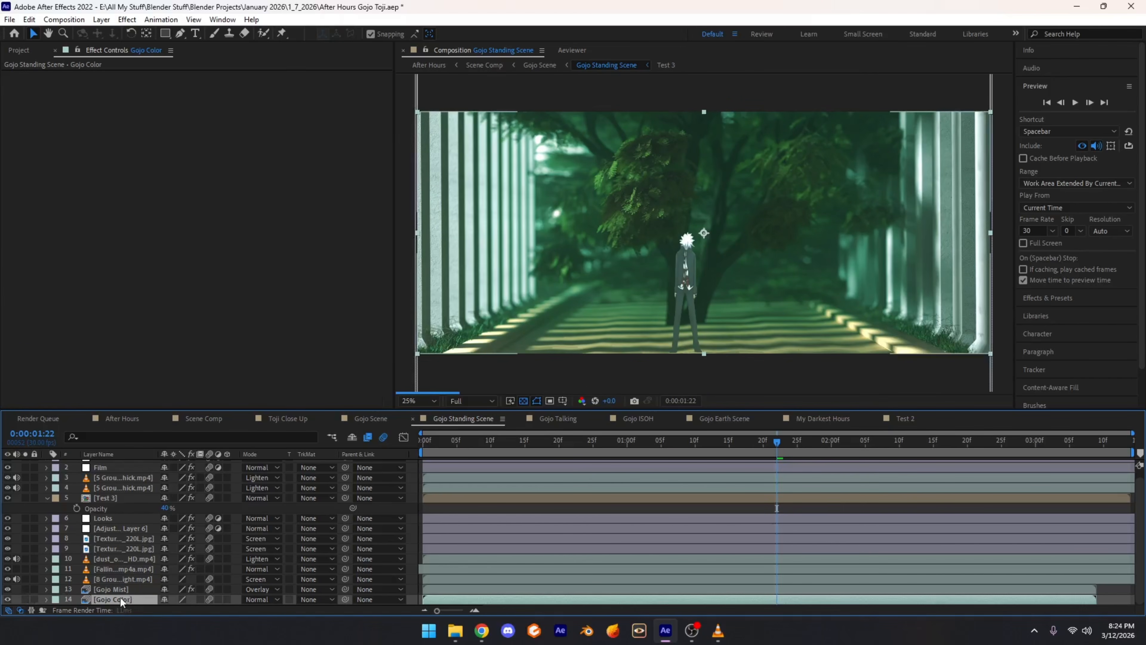
# Step: Open the Test 3 precomp, inspect its Gojo Mist layer at 0:00:01:06 and return to the Gojo Standing Scene comp
pyautogui.click(107, 498)
pyautogui.doubleClick(107, 498)
pyautogui.moveTo(779, 441); pyautogui.dragTo(668, 450)
pyautogui.click(672, 464)
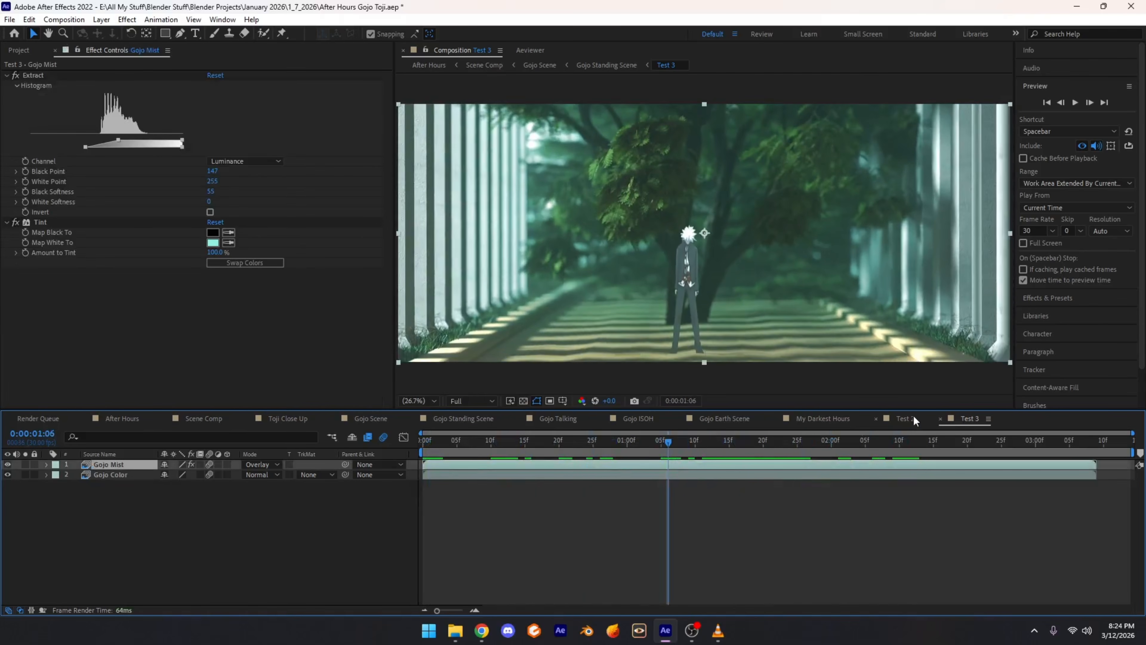
pyautogui.click(452, 419)
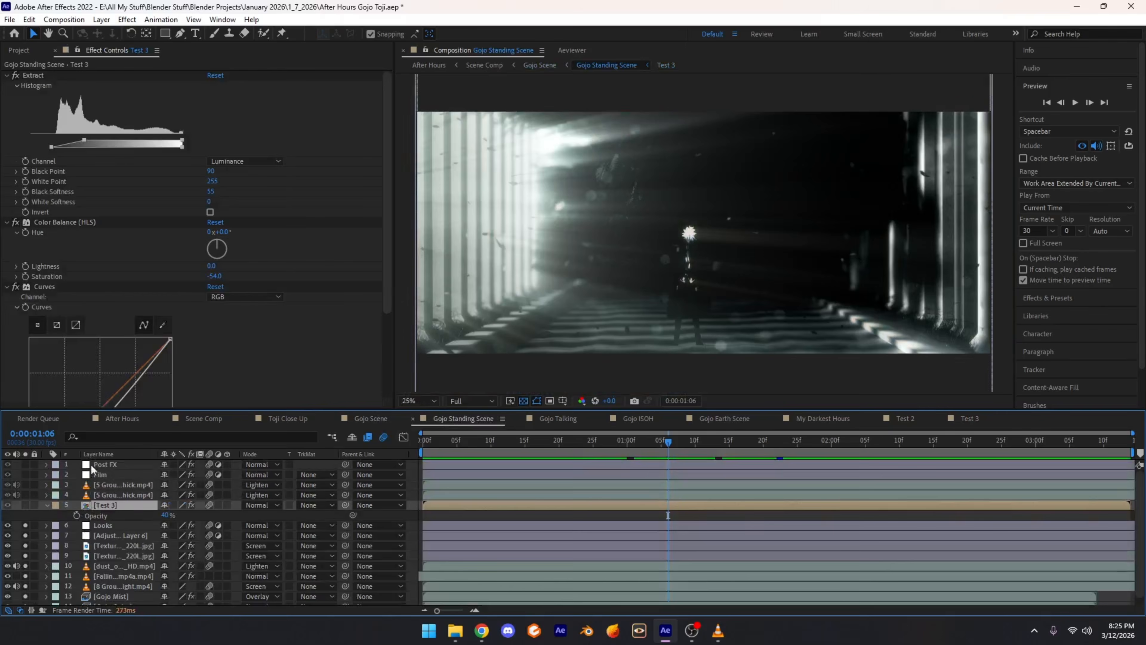
# Step: Review the Extract, Color Balance (HLS) and Curves effects on the Test 3 layer
pyautogui.click(6, 77)
pyautogui.click(6, 76)
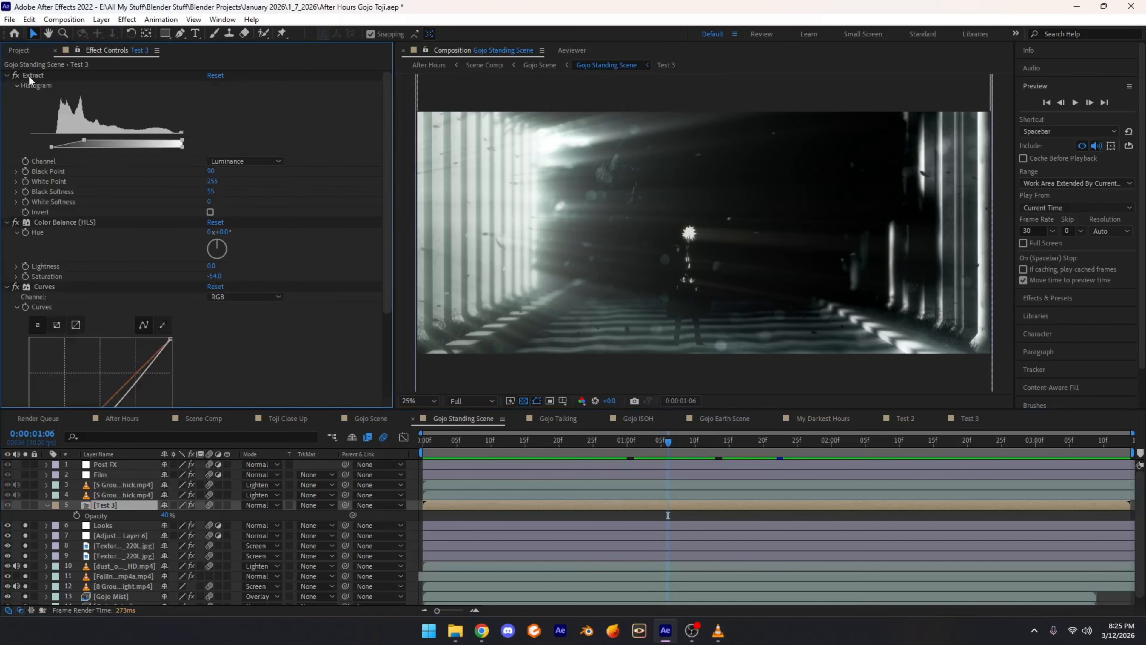
pyautogui.click(33, 76)
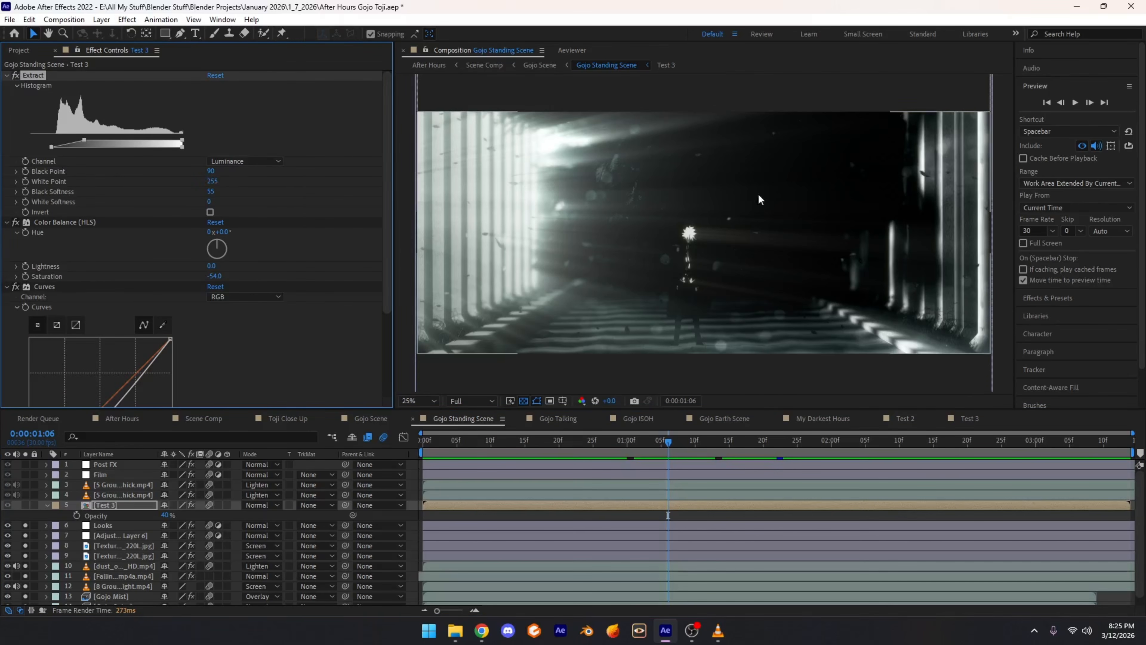
pyautogui.scroll(-1, 41, 245)
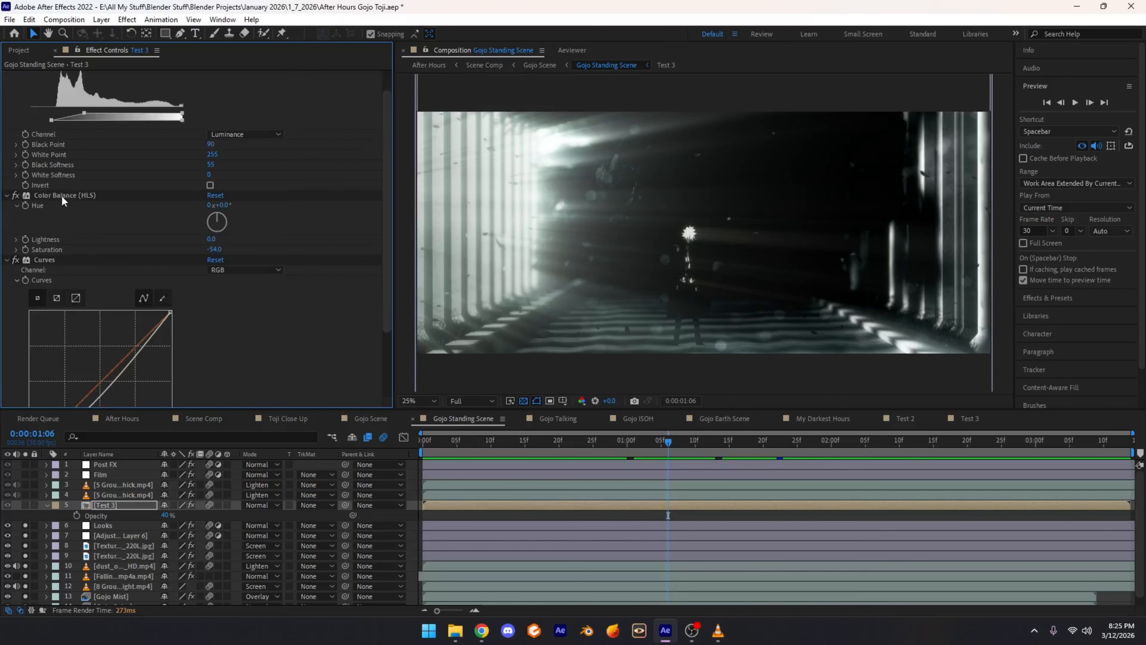
pyautogui.click(63, 197)
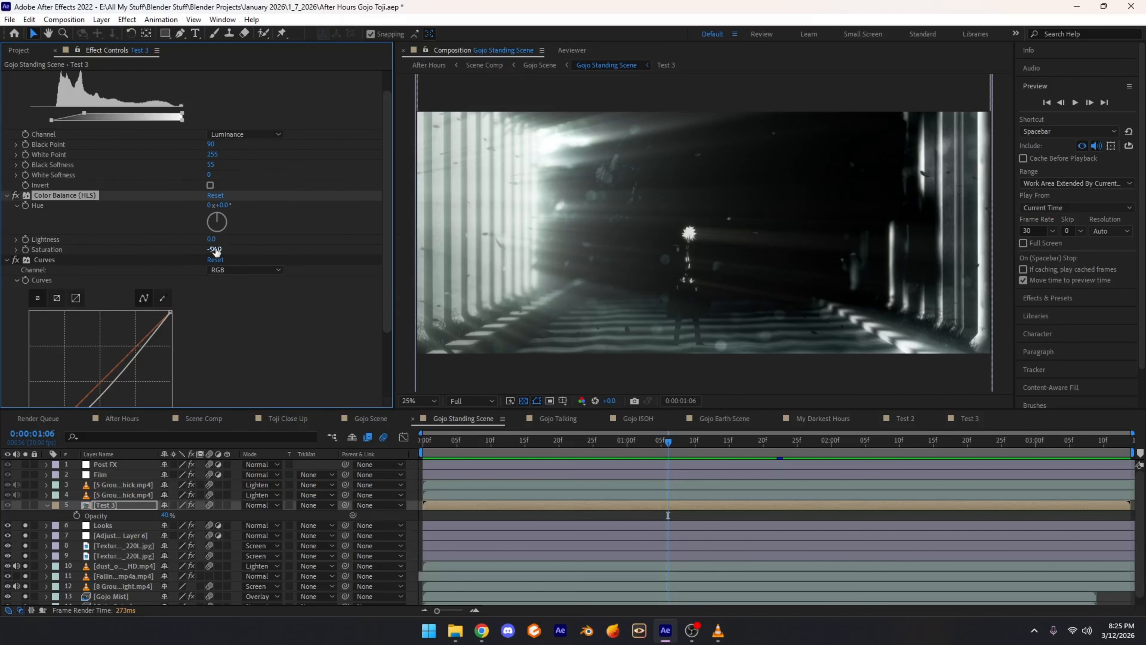
pyautogui.scroll(-3, 189, 255)
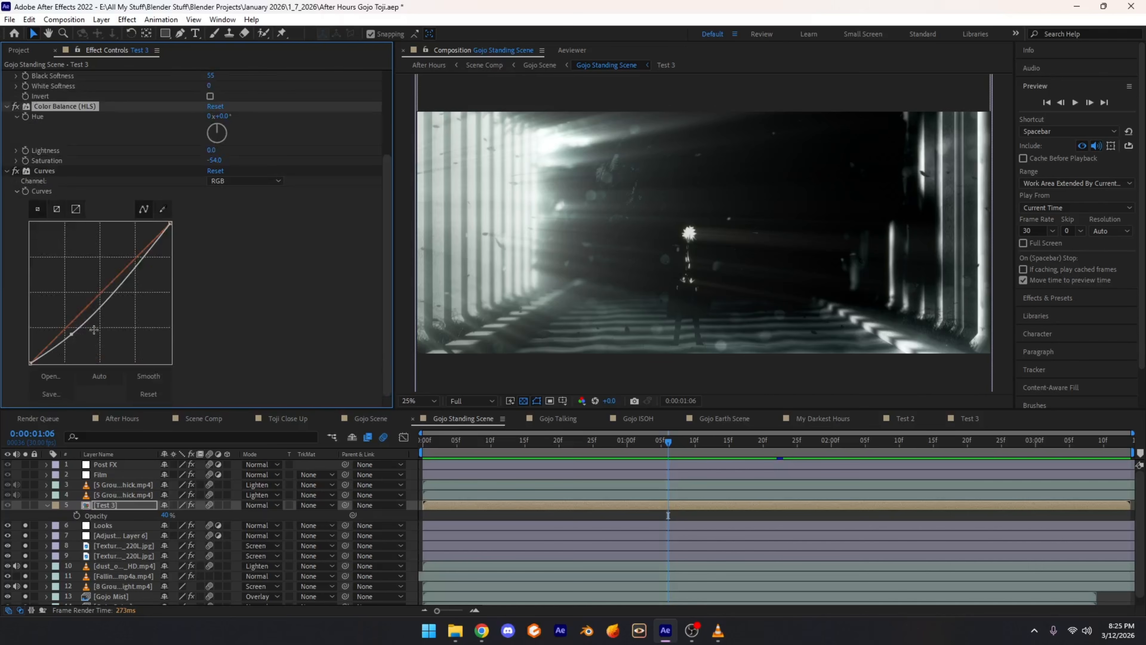
# Step: Solo the Test 3 layer and toggle its solo to compare the figure and shadowed ground up close
pyautogui.click(24, 506)
pyautogui.scroll(3, 711, 323)
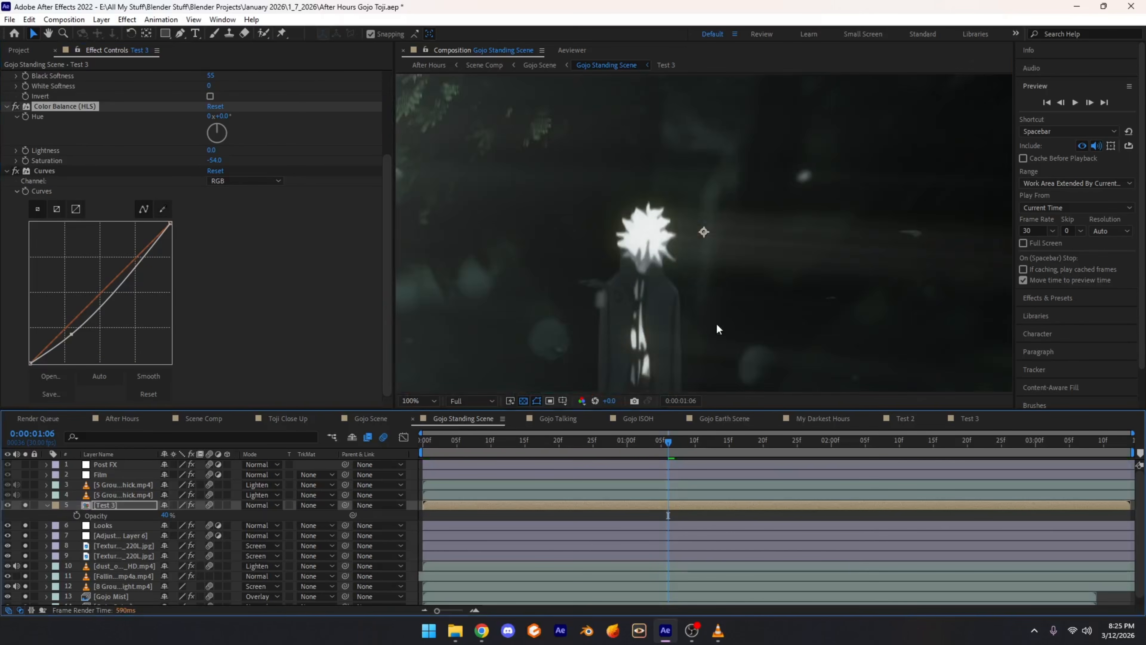
pyautogui.moveTo(717, 323); pyautogui.dragTo(937, 187)
pyautogui.moveTo(638, 249); pyautogui.dragTo(857, 149)
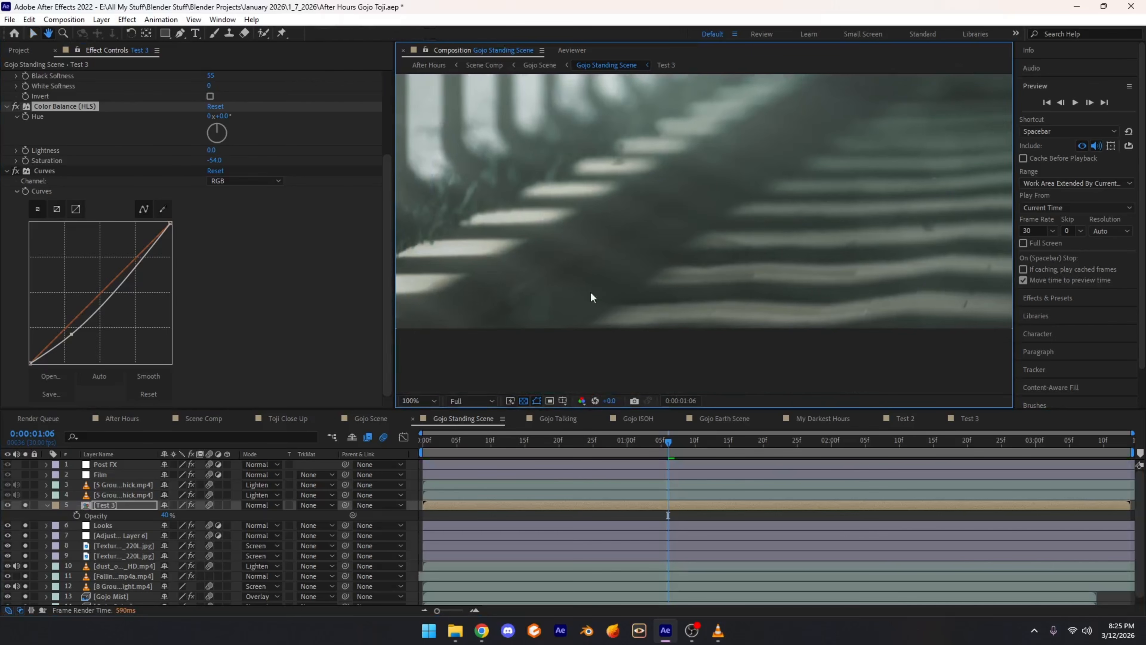
pyautogui.click(25, 505)
pyautogui.click(26, 506)
pyautogui.moveTo(703, 235); pyautogui.dragTo(776, 251)
pyautogui.scroll(-2, 592, 208)
pyautogui.scroll(-3, 593, 208)
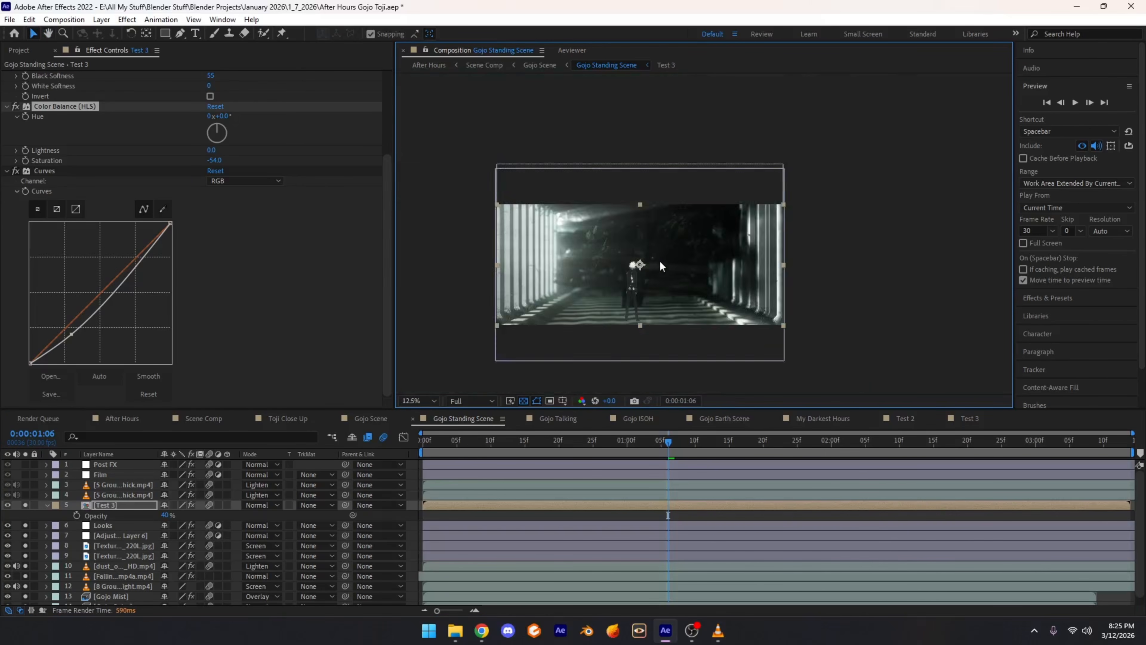
pyautogui.moveTo(660, 261); pyautogui.dragTo(780, 198)
# Step: Unsolo Test 3 and examine the scene without it at 0:00:01:04 and 0:00:01:06
pyautogui.click(26, 505)
pyautogui.scroll(4, 719, 240)
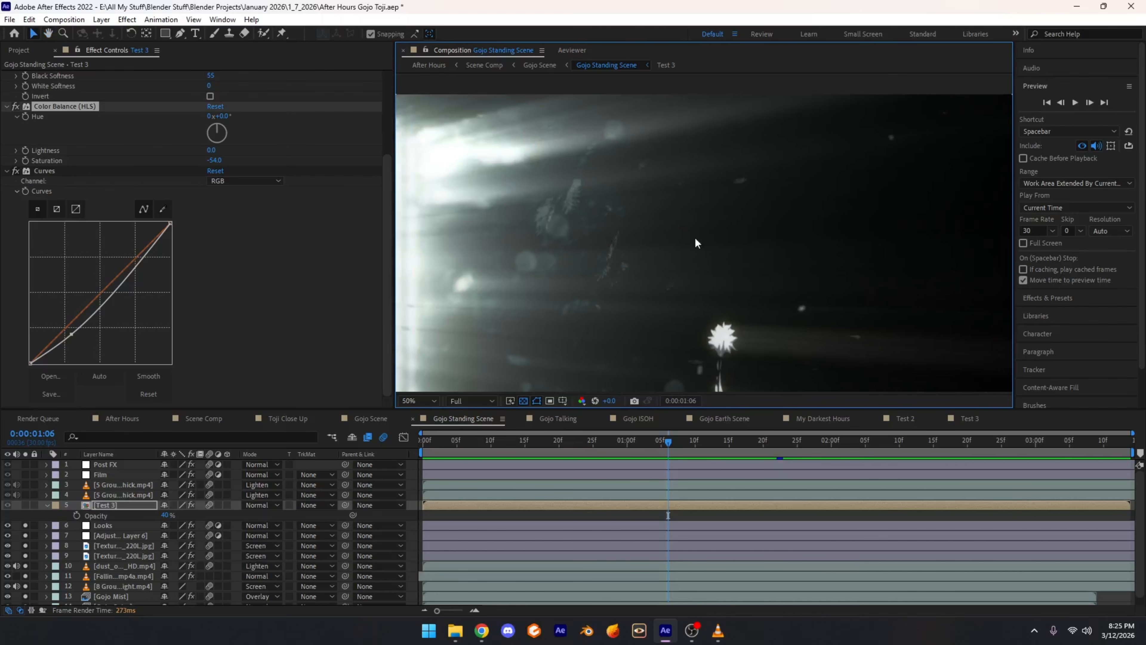
pyautogui.moveTo(645, 220); pyautogui.dragTo(671, 282)
pyautogui.moveTo(686, 442); pyautogui.dragTo(654, 445)
pyautogui.scroll(-4, 683, 379)
pyautogui.scroll(2, 668, 316)
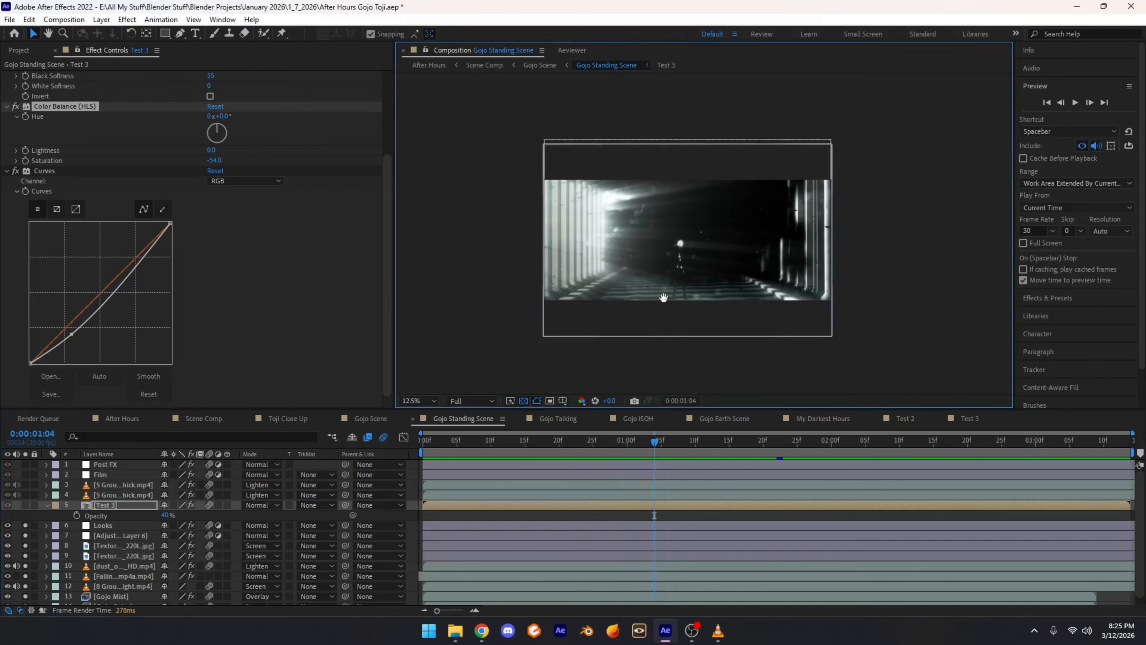
pyautogui.click(668, 440)
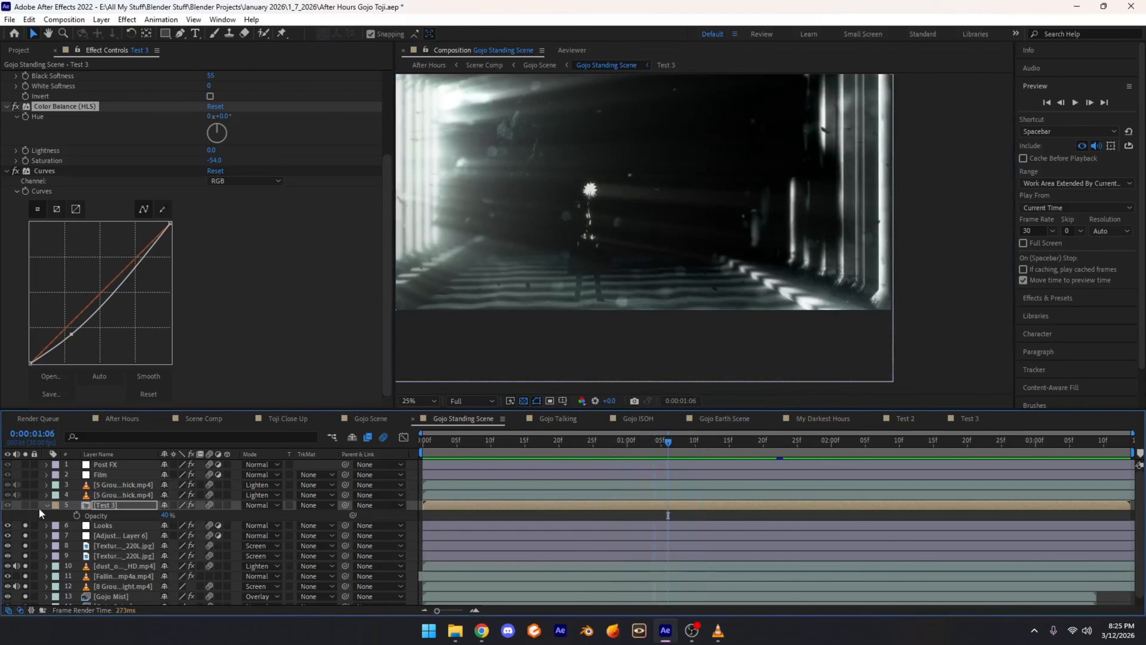
# Step: Solo Test 3 again and examine the figure's outline and the ground behind it
pyautogui.click(25, 505)
pyautogui.moveTo(532, 218); pyautogui.dragTo(568, 237)
pyautogui.scroll(2, 568, 237)
pyautogui.scroll(-2, 569, 237)
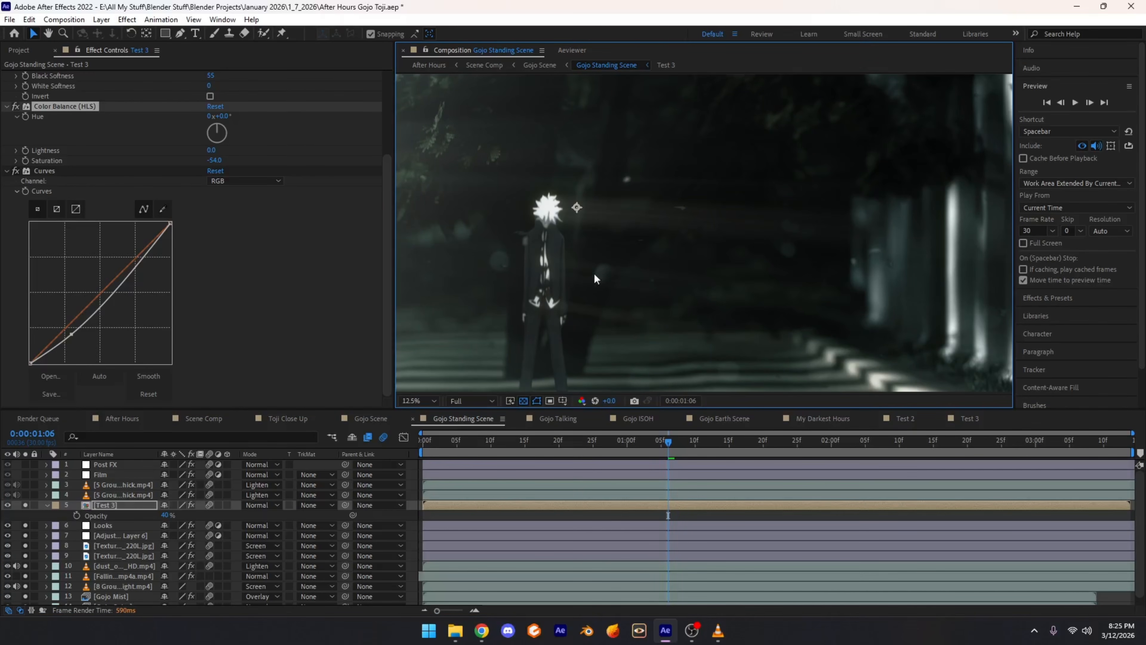
pyautogui.scroll(-2, 594, 273)
pyautogui.moveTo(594, 273); pyautogui.dragTo(734, 244)
pyautogui.scroll(2, 627, 265)
pyautogui.moveTo(920, 212); pyautogui.dragTo(541, 253)
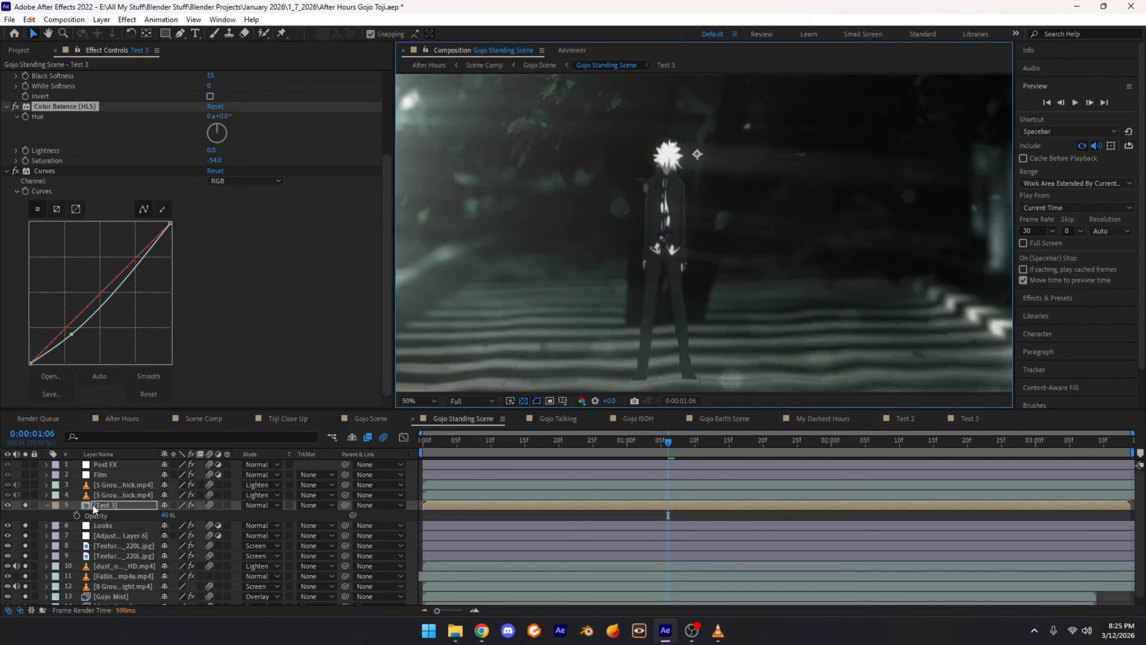
# Step: Unsolo Test 3 and examine the dark areas and light rays around the figure
pyautogui.click(26, 505)
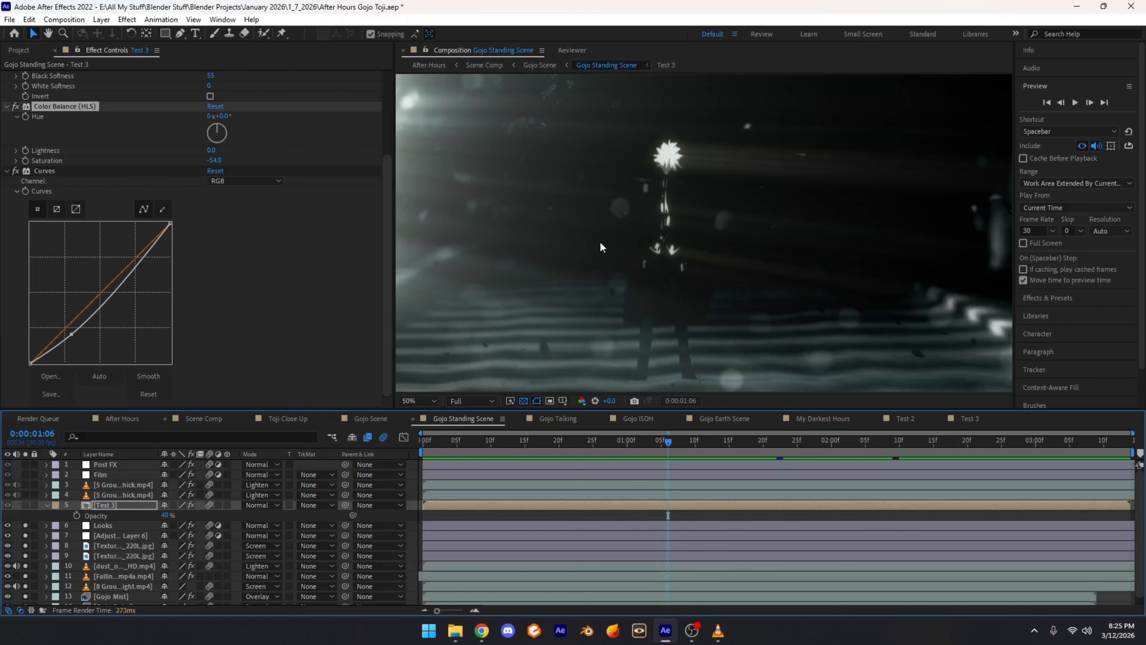
pyautogui.moveTo(601, 249); pyautogui.dragTo(684, 307)
pyautogui.moveTo(593, 285); pyautogui.dragTo(502, 278)
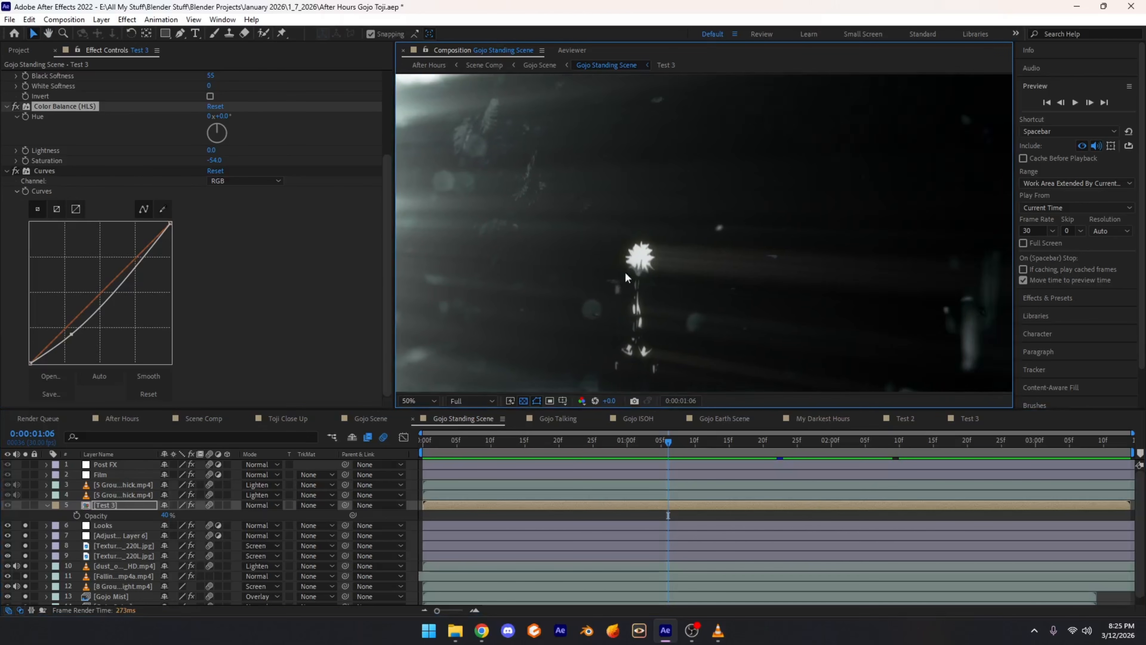
pyautogui.moveTo(628, 274); pyautogui.dragTo(716, 243)
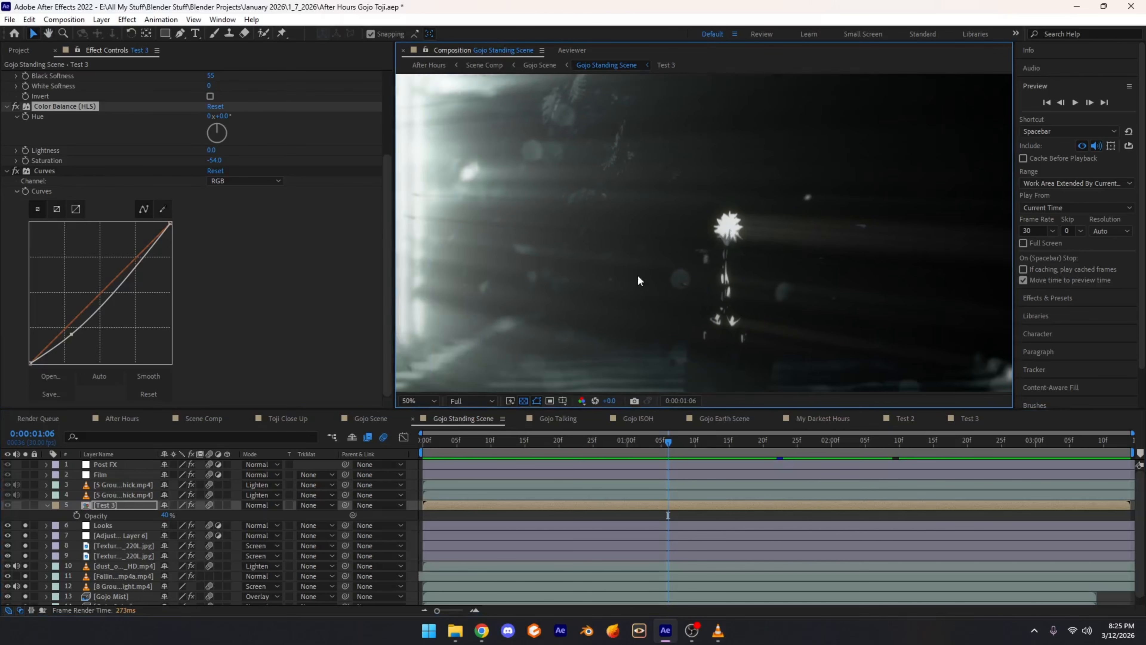
# Step: Solo Test 3 and examine the foliage, the background and the striped ground shadows beside the figure
pyautogui.click(26, 506)
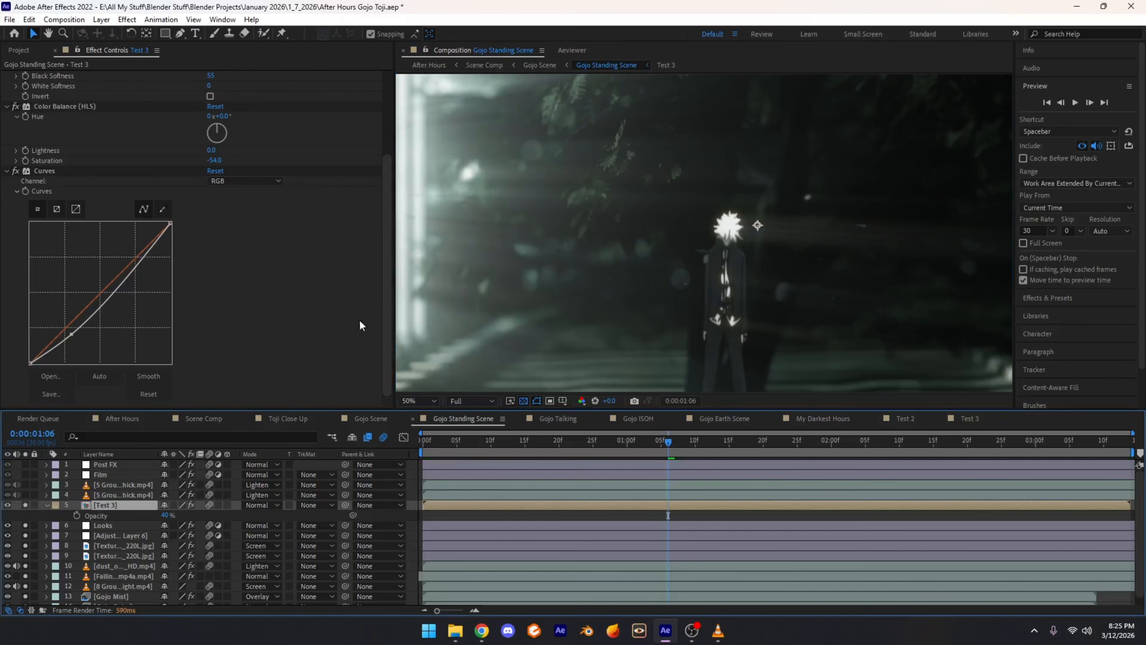
pyautogui.scroll(-1, 680, 298)
pyautogui.moveTo(679, 299); pyautogui.dragTo(586, 217)
pyautogui.scroll(1, 619, 283)
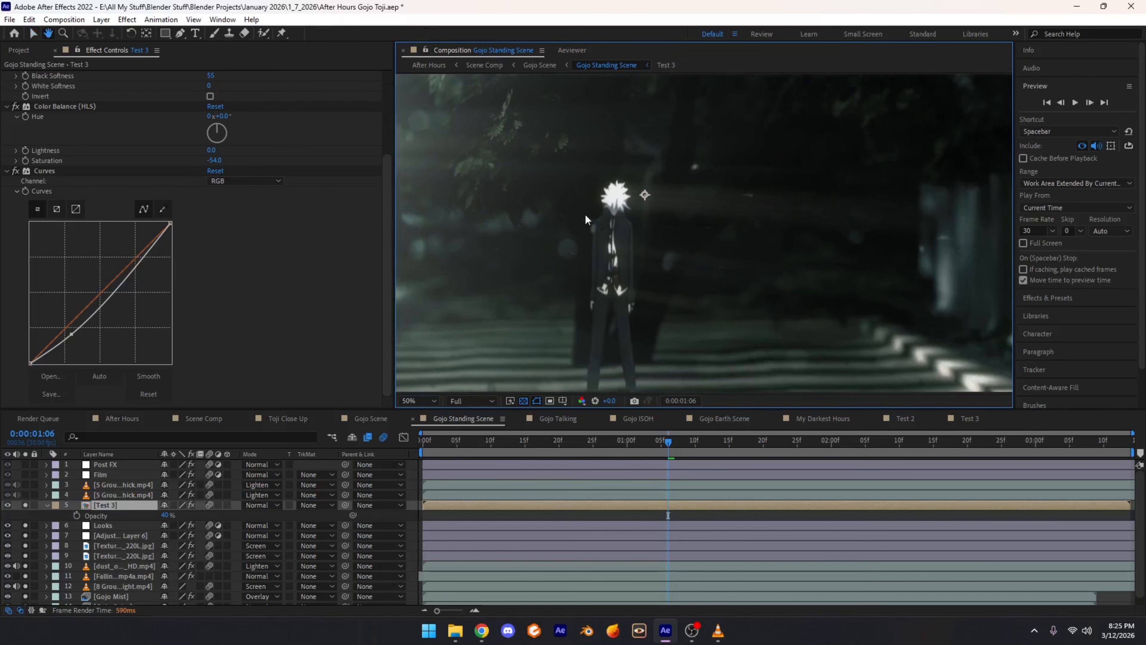
pyautogui.moveTo(787, 237); pyautogui.dragTo(657, 224)
pyautogui.scroll(-1, 867, 211)
pyautogui.moveTo(866, 211); pyautogui.dragTo(641, 180)
pyautogui.scroll(-2, 703, 279)
pyautogui.scroll(3, 678, 243)
pyautogui.moveTo(677, 235); pyautogui.dragTo(659, 136)
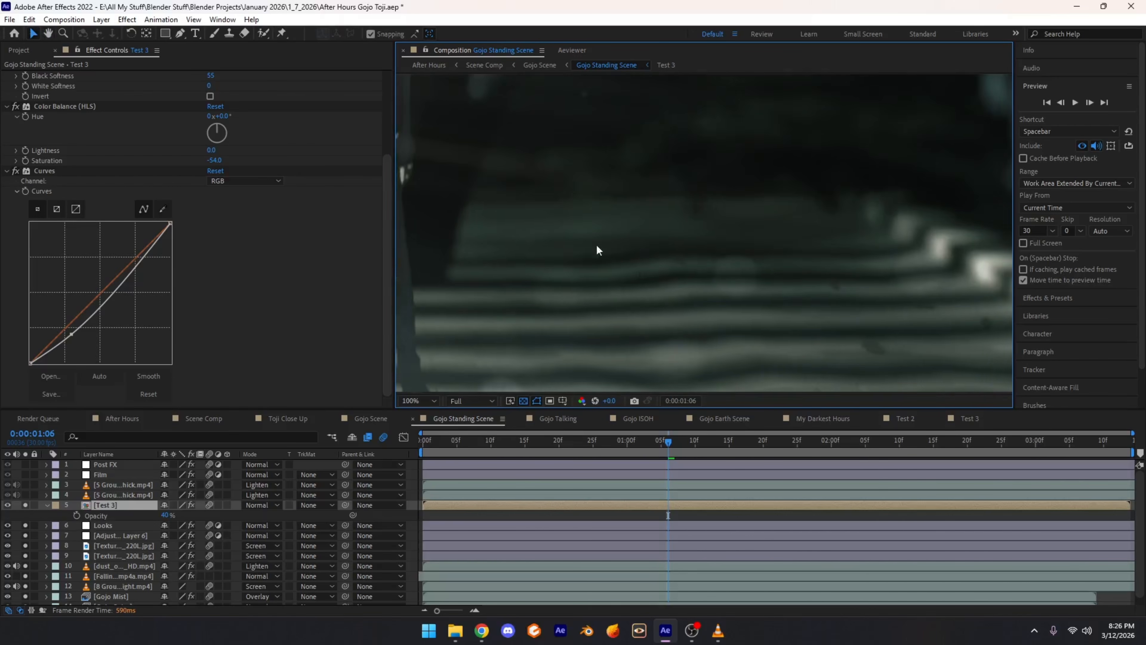
# Step: Examine the figure and the bright pillars with Test 3 included, and fit the whole frame in the viewer
pyautogui.moveTo(424, 233); pyautogui.dragTo(875, 279)
pyautogui.moveTo(761, 253); pyautogui.dragTo(648, 235)
pyautogui.scroll(-1, 648, 234)
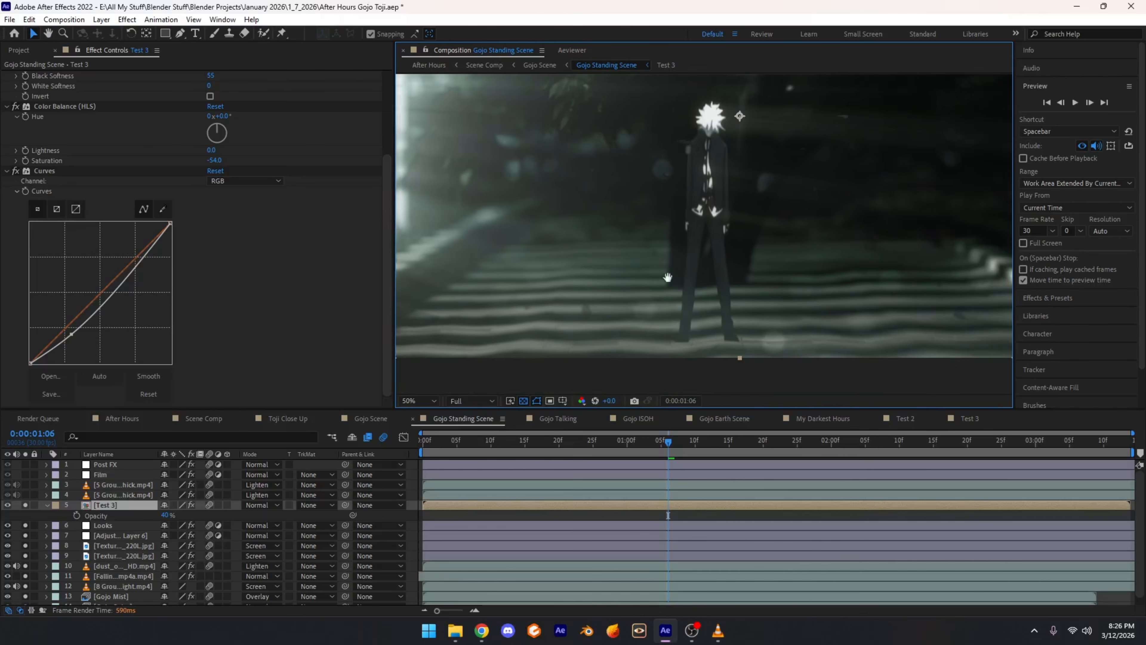
pyautogui.moveTo(651, 130); pyautogui.dragTo(686, 311)
pyautogui.moveTo(716, 161); pyautogui.dragTo(770, 222)
pyautogui.scroll(-1, 770, 222)
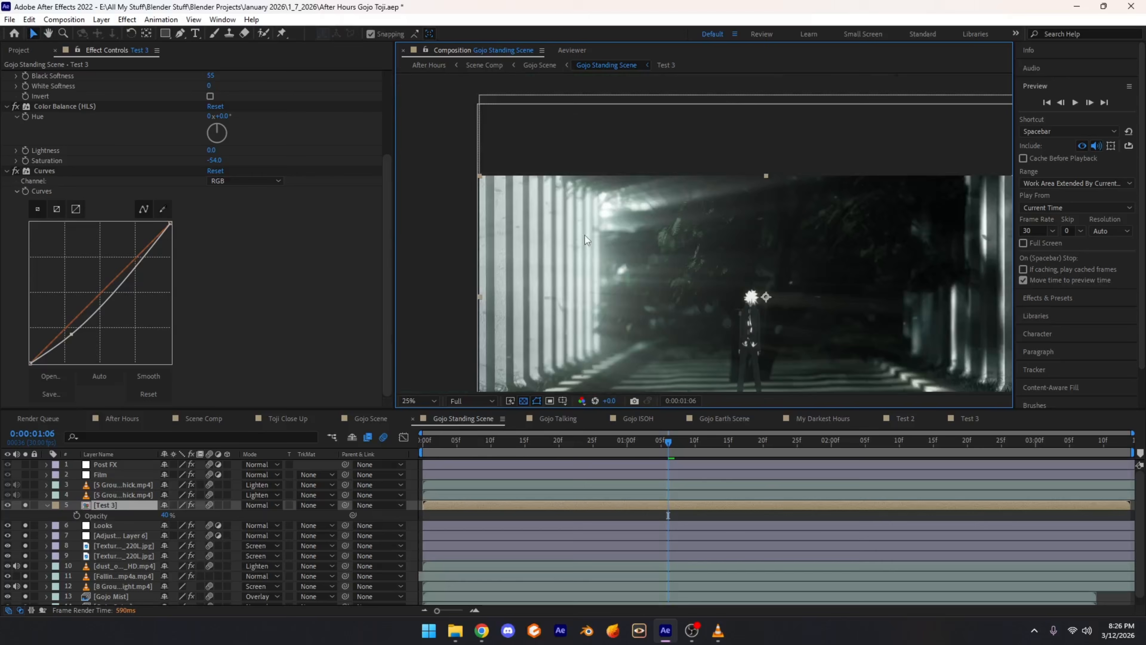
pyautogui.moveTo(756, 291); pyautogui.dragTo(637, 244)
pyautogui.click(416, 400)
pyautogui.click(409, 205)
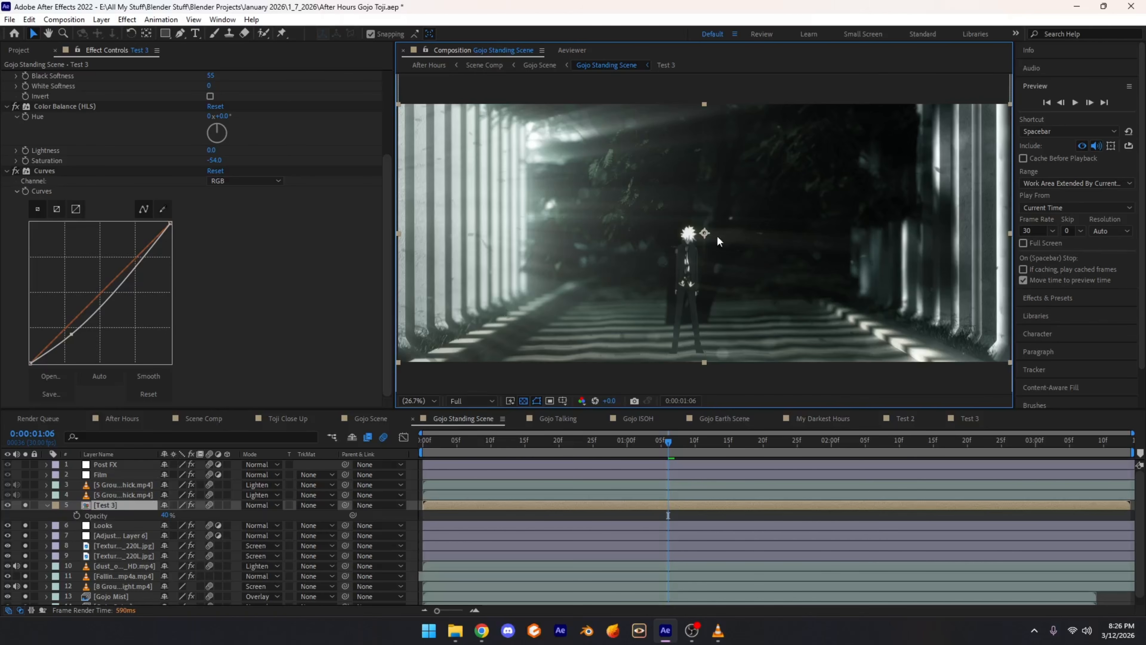
# Step: Unsolo Test 3 and examine the dark background between the figure and the far pillars
pyautogui.click(25, 505)
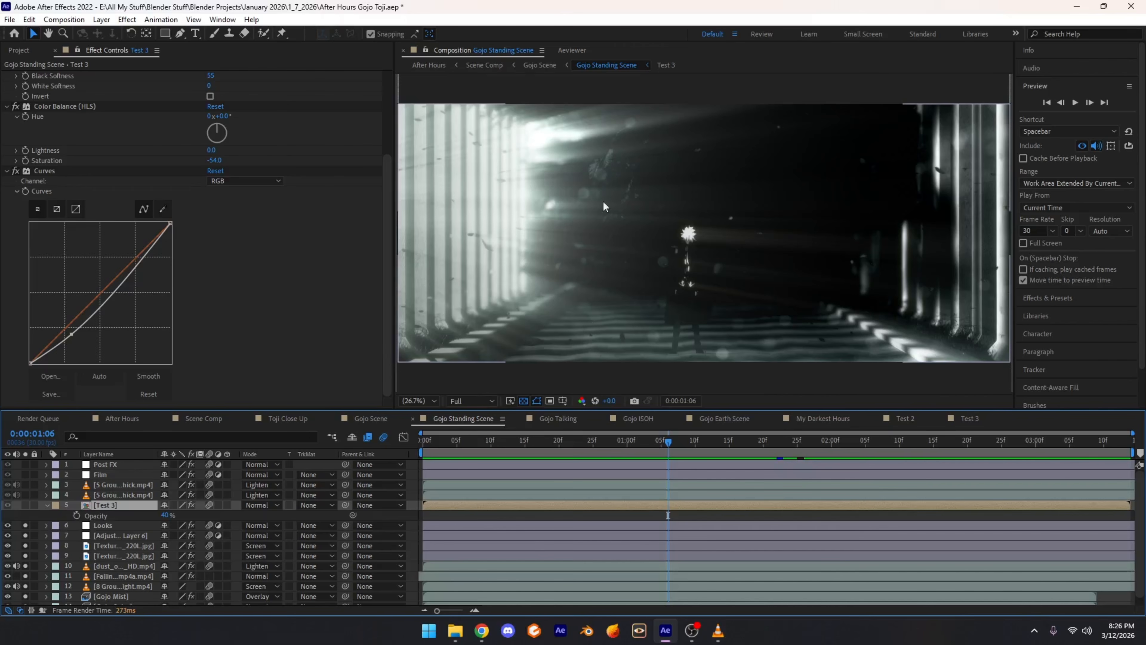
pyautogui.moveTo(793, 293); pyautogui.dragTo(625, 287)
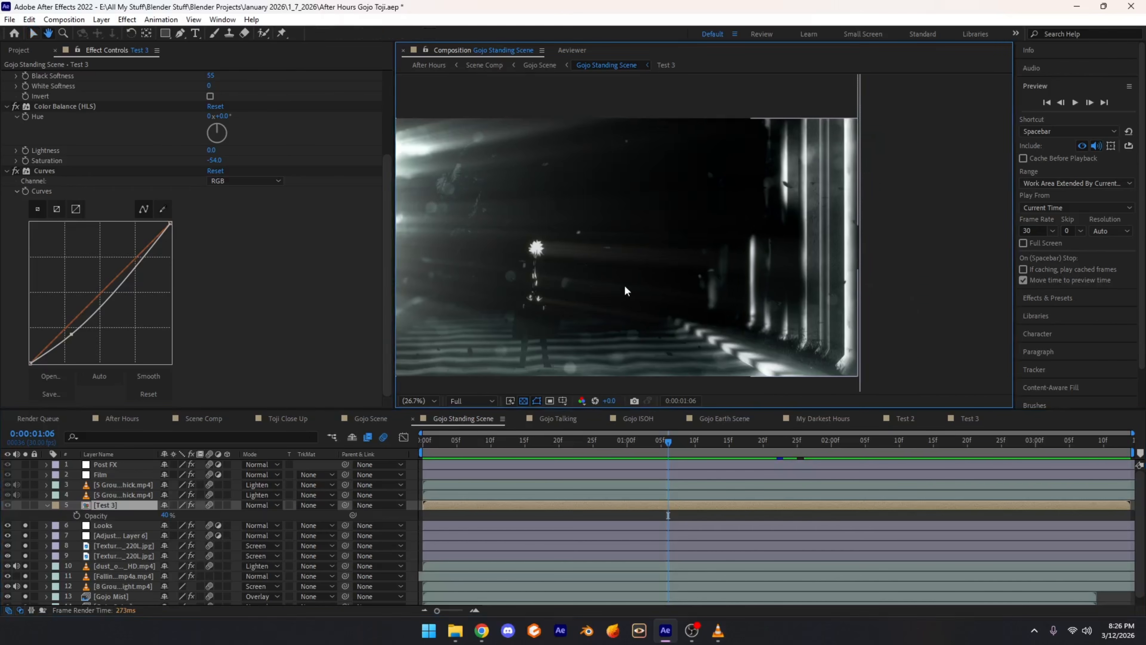
pyautogui.scroll(2, 625, 286)
pyautogui.moveTo(614, 221); pyautogui.dragTo(695, 298)
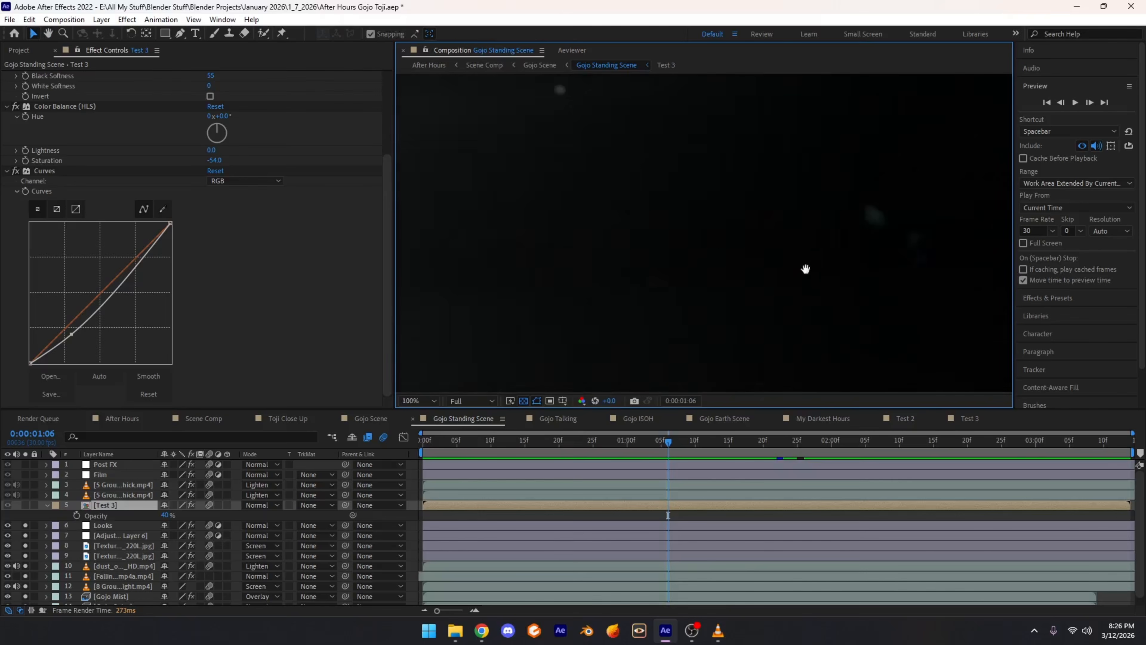
pyautogui.scroll(-2, 697, 206)
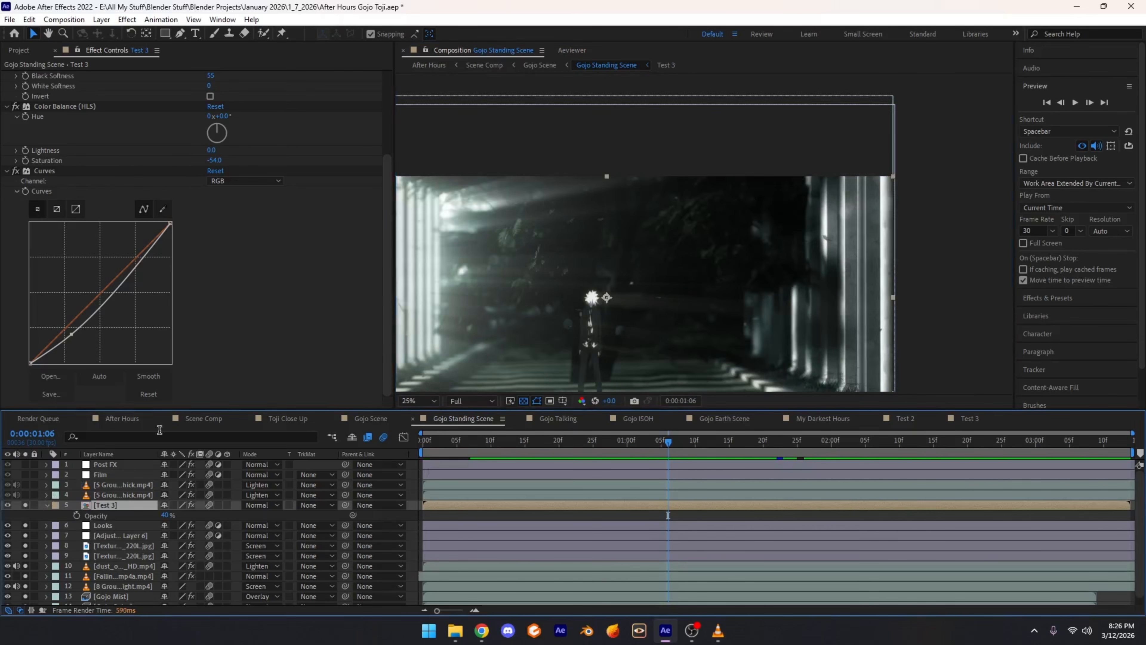
# Step: Examine the background foliage with Test 3 soloed, and fit the frame in the viewer up to 100%
pyautogui.scroll(2, 695, 244)
pyautogui.moveTo(806, 256); pyautogui.dragTo(724, 271)
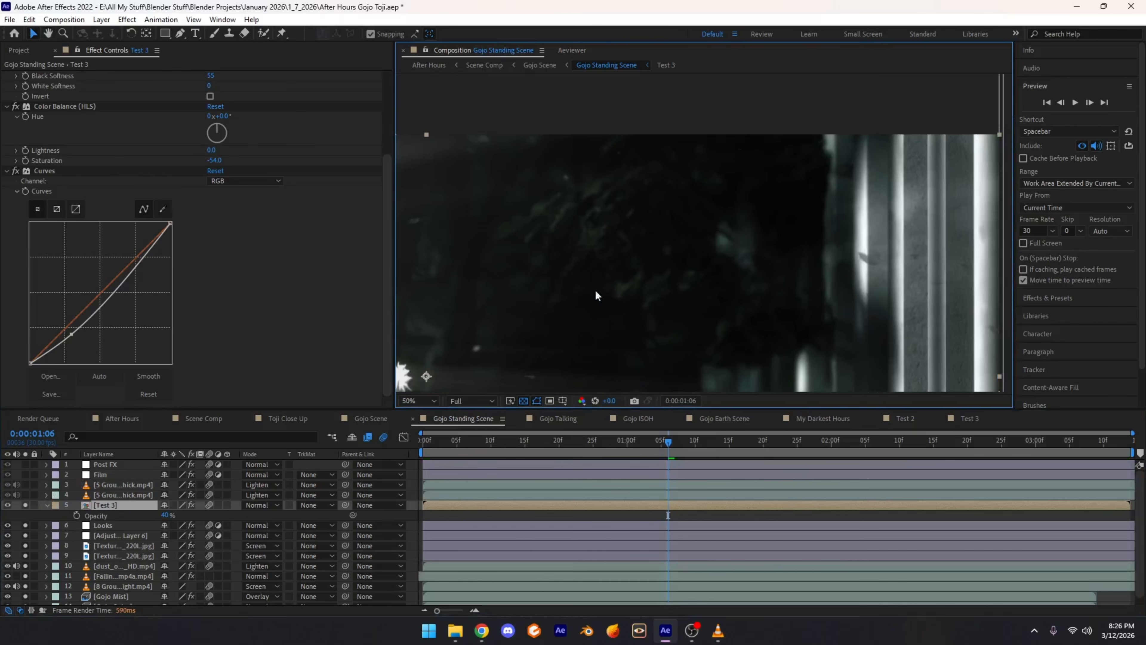
pyautogui.scroll(-3, 533, 363)
pyautogui.click(416, 401)
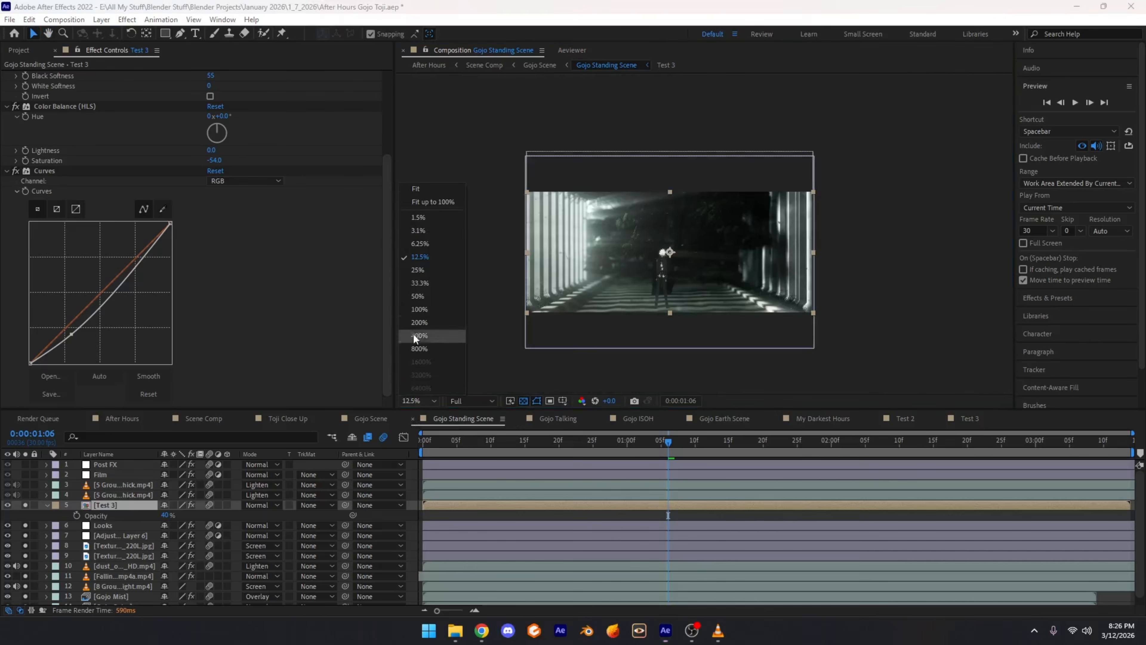
pyautogui.click(429, 204)
# Step: Collapse the Extract, Color Balance (HLS) and Curves effects on Test 3 and highlight each one in turn
pyautogui.scroll(3, 74, 152)
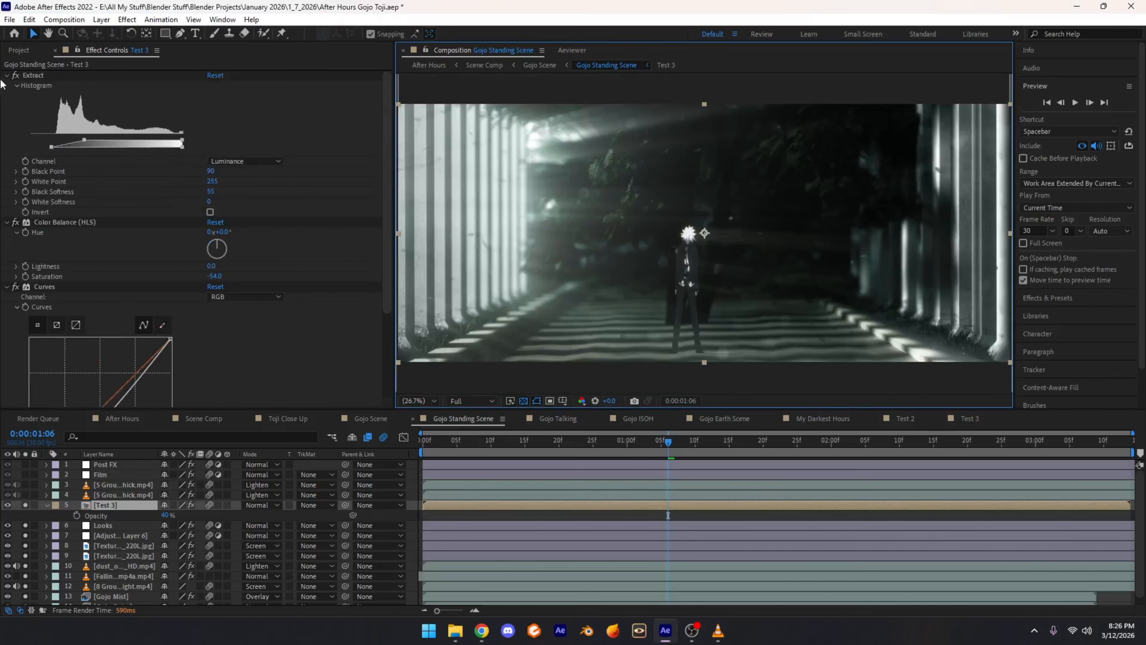
pyautogui.click(6, 76)
pyautogui.click(5, 85)
pyautogui.click(6, 95)
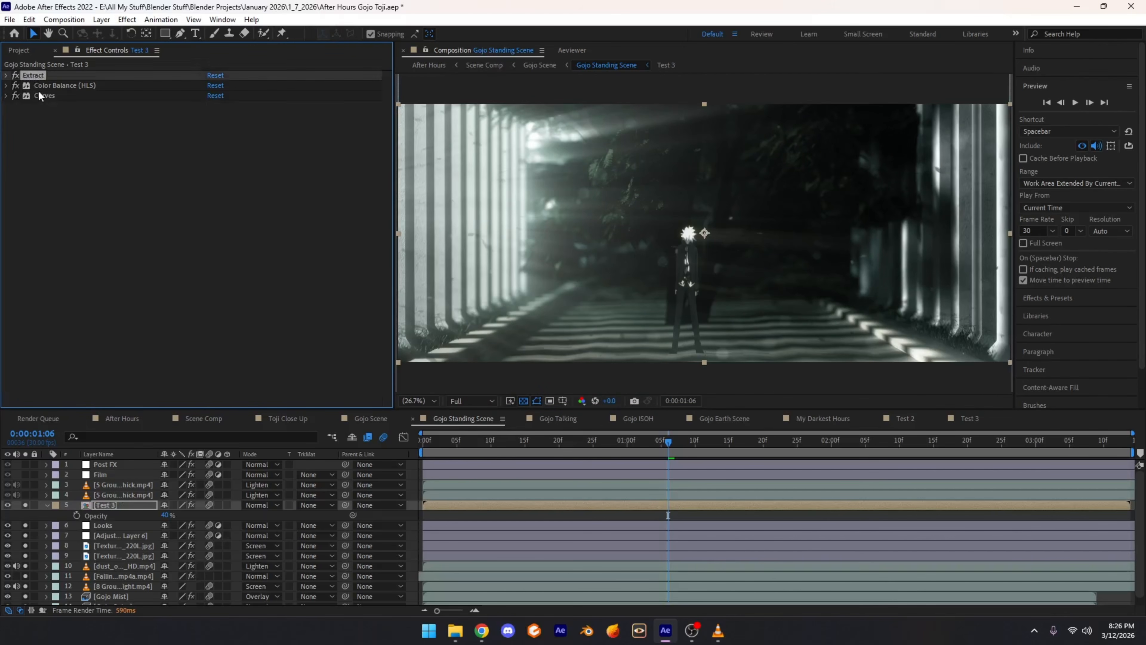
pyautogui.click(40, 96)
pyautogui.click(35, 85)
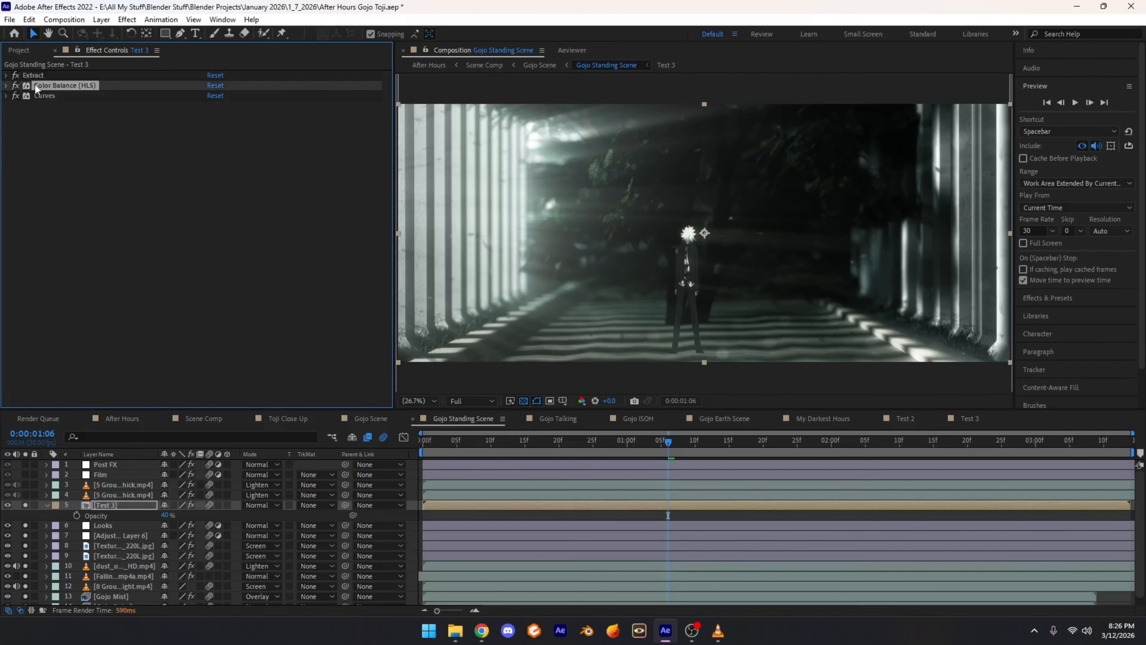
pyautogui.click(32, 76)
# Step: Preview the two 5 Ground Fog Thick layers by soloing and unsoloing them, and reveal layer 4's Opacity
pyautogui.click(119, 495)
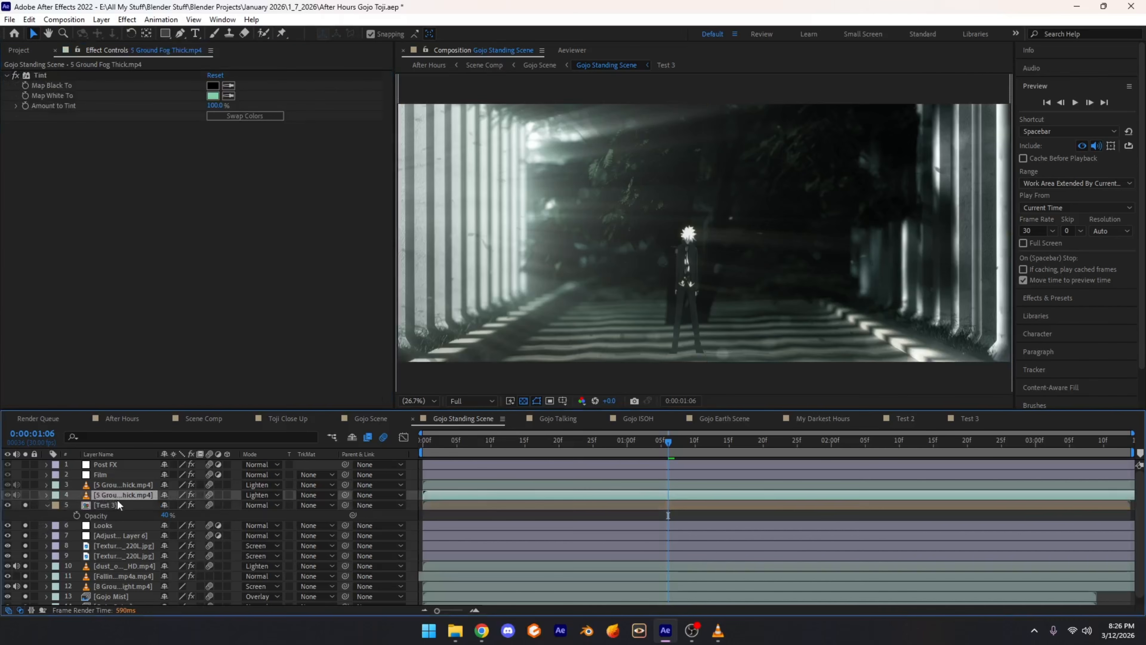
pyautogui.moveTo(27, 493); pyautogui.dragTo(27, 487)
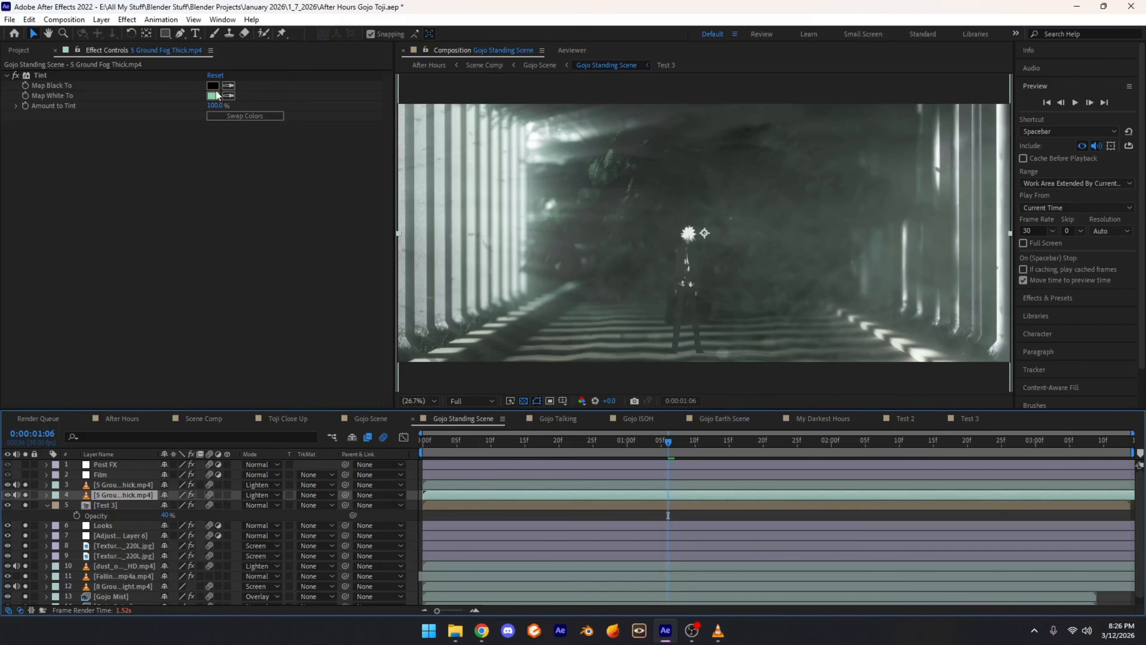
pyautogui.click(258, 496)
pyautogui.click(142, 493)
pyautogui.press('t')
pyautogui.click(124, 515)
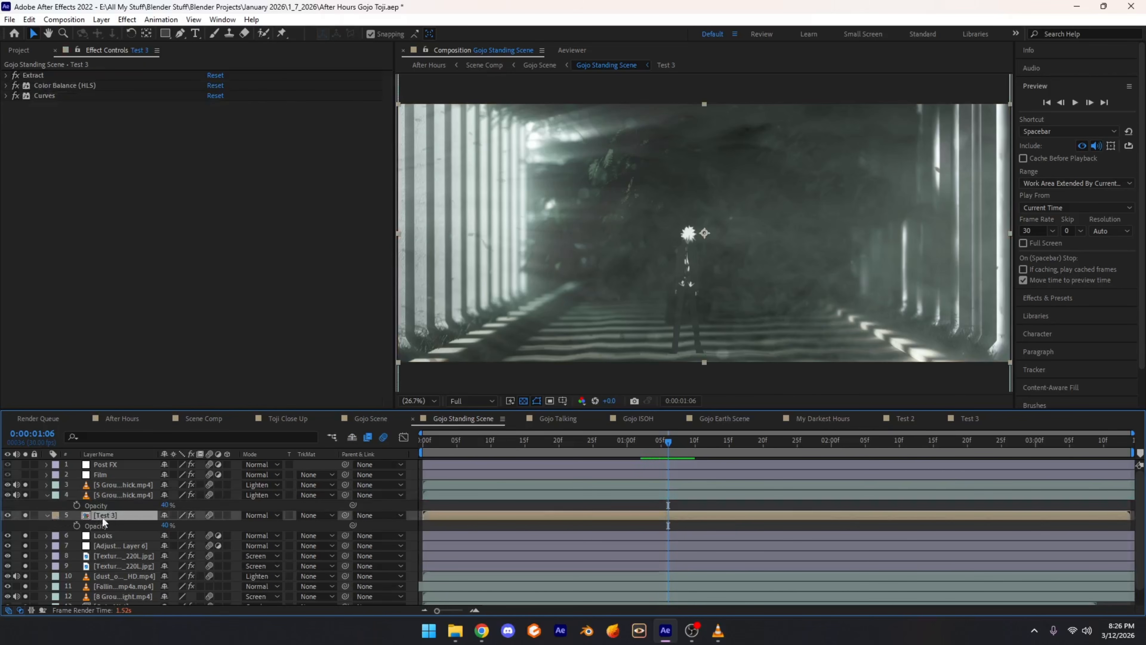
pyautogui.moveTo(26, 495); pyautogui.dragTo(26, 485)
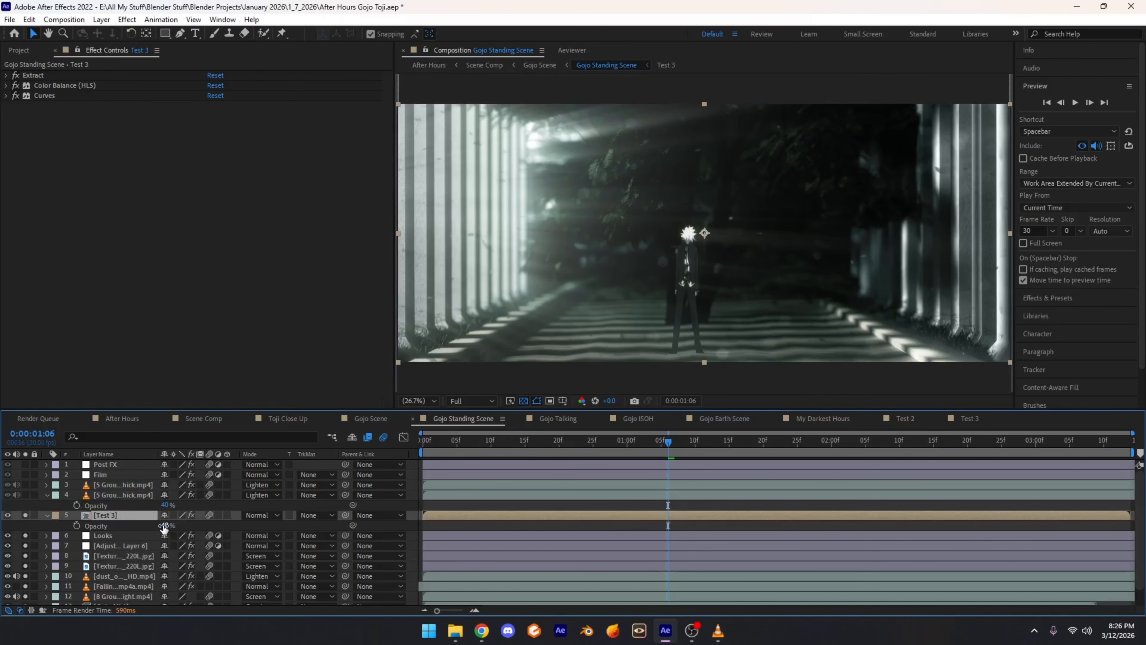
# Step: Try raising the Test 3 layer's Opacity to 100%
pyautogui.moveTo(164, 526); pyautogui.dragTo(488, 512)
pyautogui.hotkey('ctrl', 'z')
pyautogui.moveTo(179, 524); pyautogui.dragTo(817, 247)
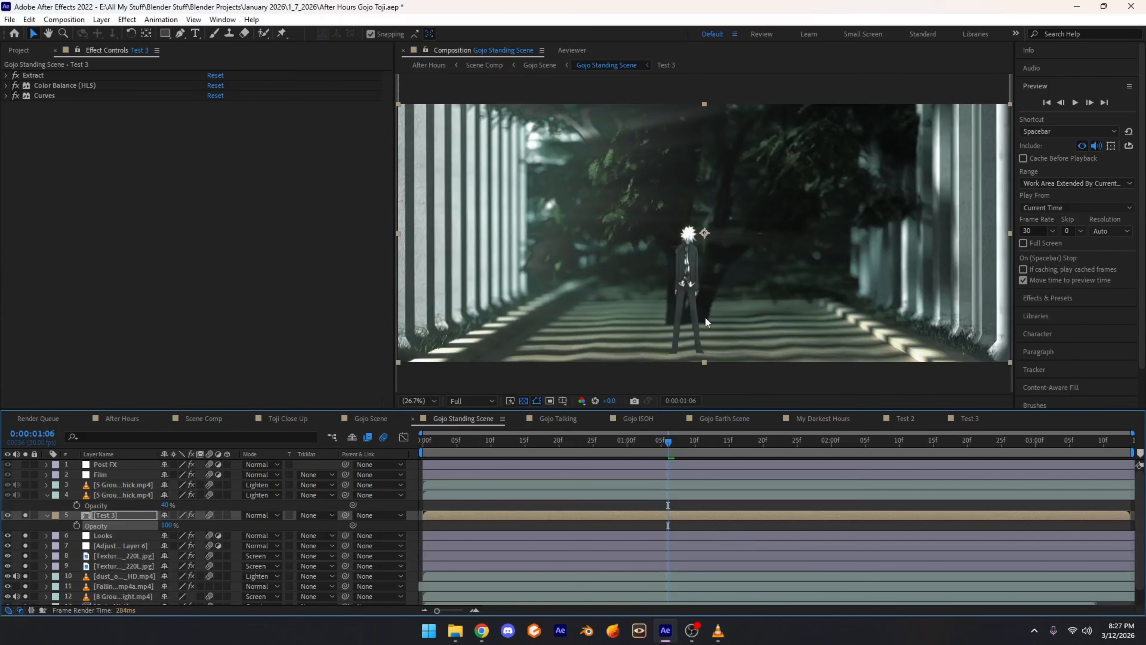
# Step: Set the Test 3 layer's Opacity to 40%
pyautogui.moveTo(166, 525); pyautogui.dragTo(153, 526)
pyautogui.click(166, 527)
pyautogui.write('40')
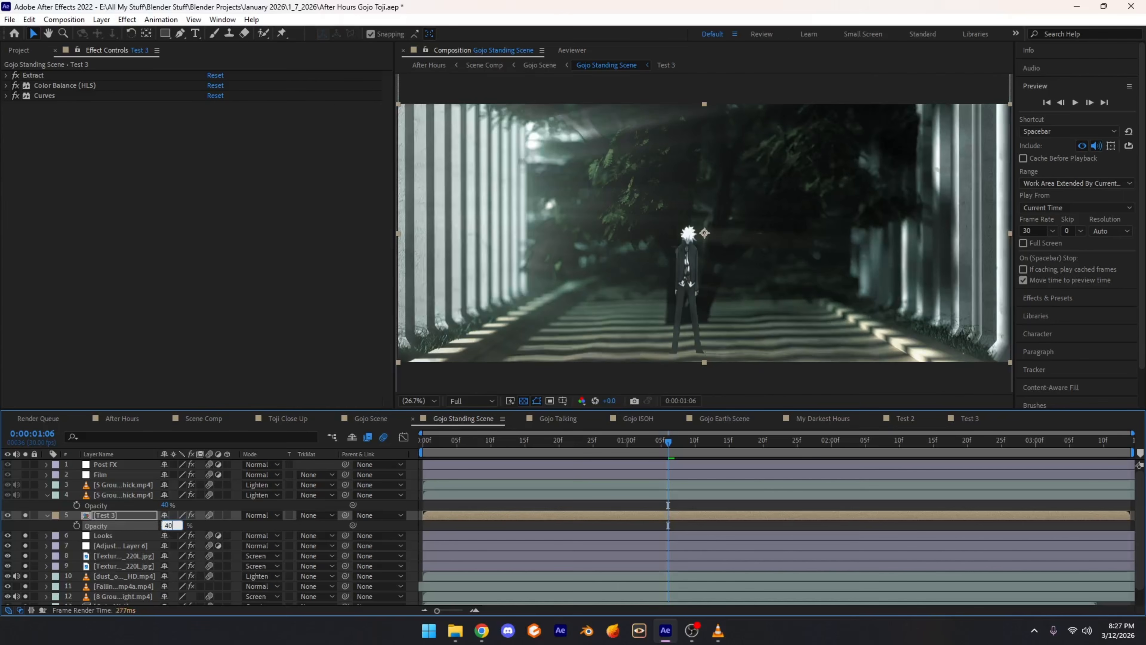
pyautogui.press('Return')
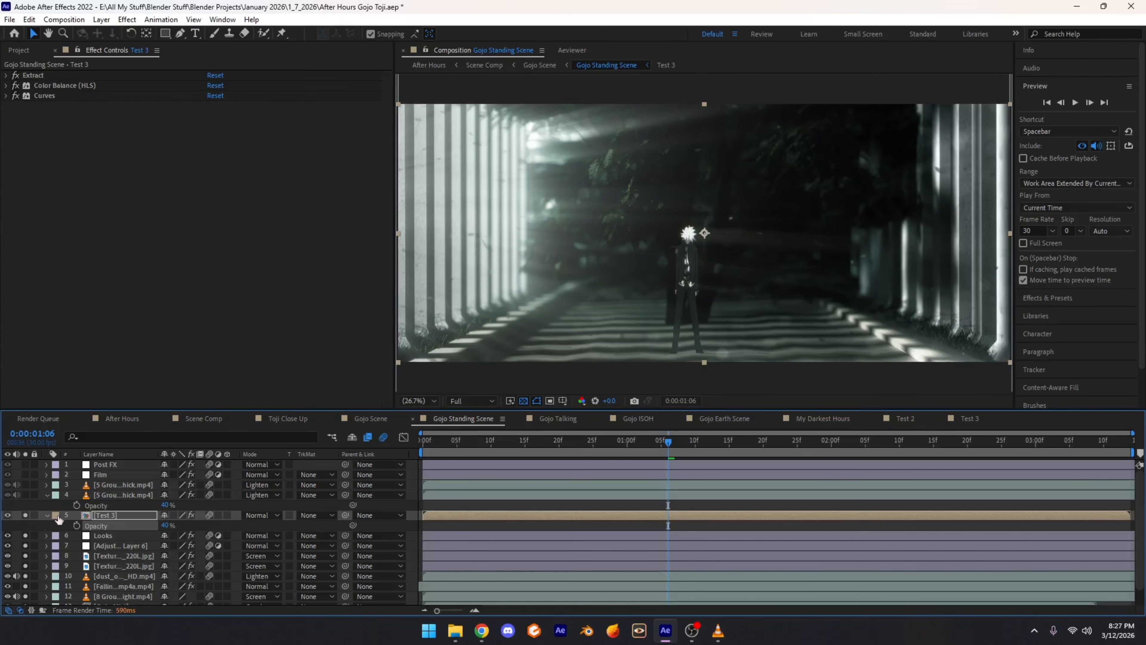
# Step: Collapse the opacity properties of Test 3 and the fog layer above it, and solo both 5 Ground Fog Thick layers
pyautogui.click(48, 516)
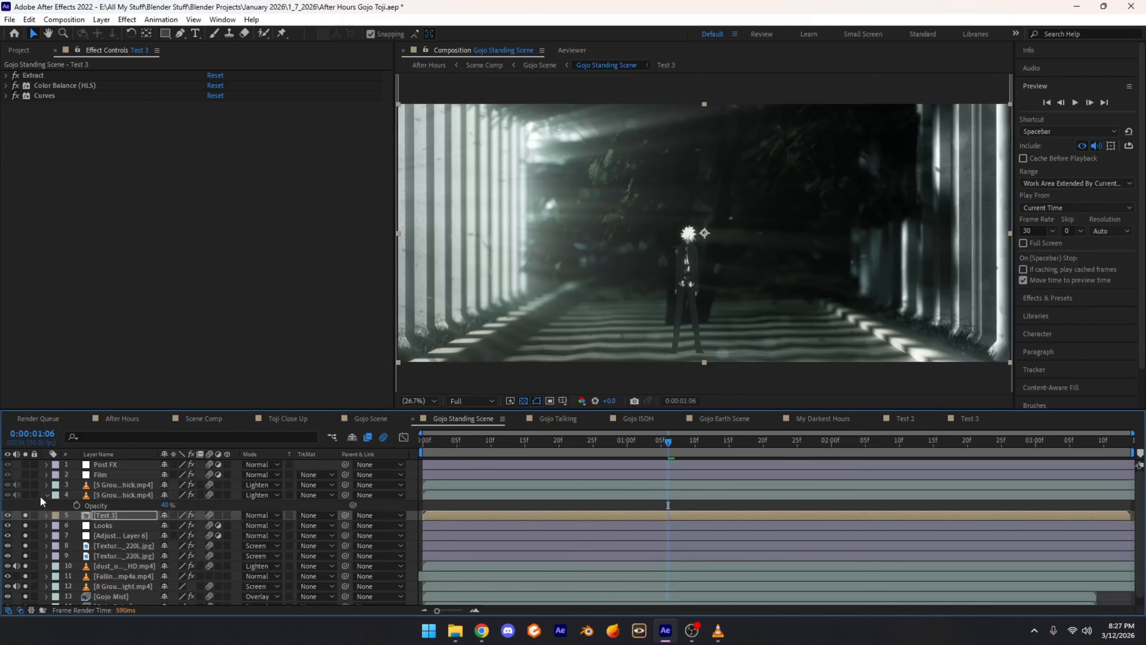
pyautogui.click(47, 495)
pyautogui.moveTo(26, 494); pyautogui.dragTo(25, 485)
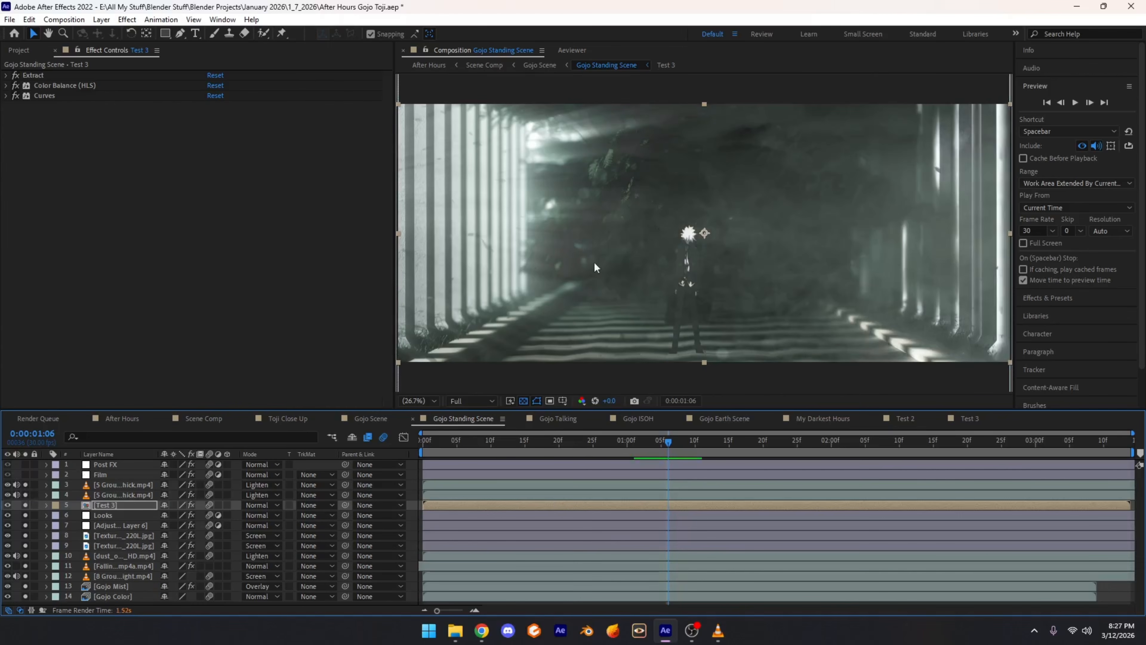
pyautogui.click(94, 494)
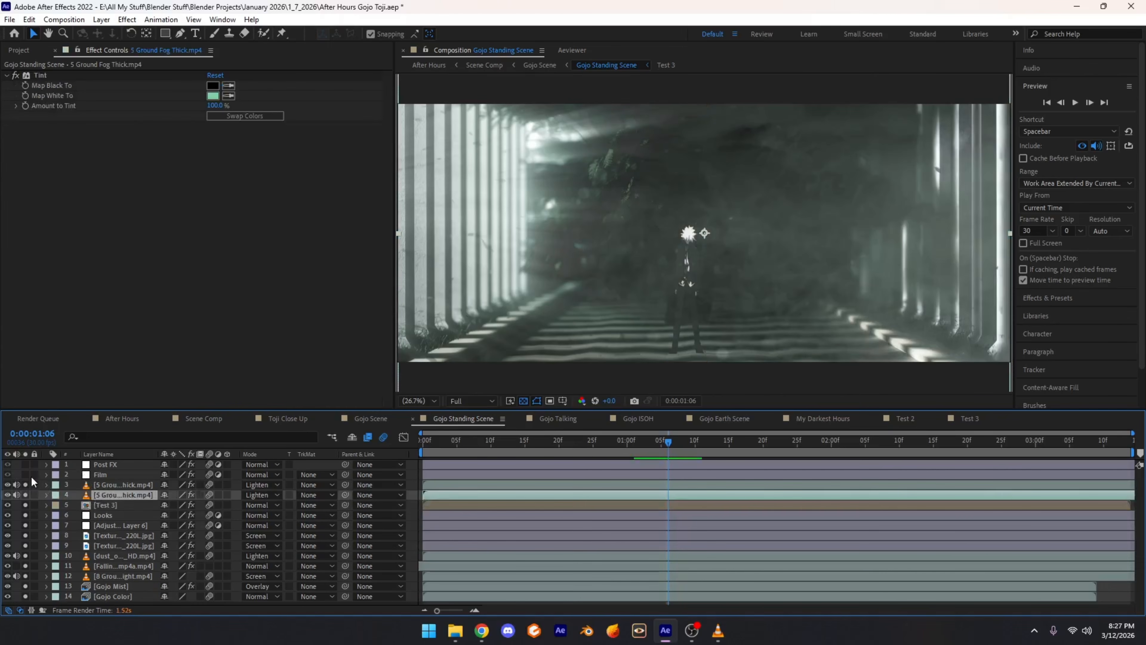
# Step: Solo the Film and Post FX layers, comparing the frame with and without Film and reviewing the Add Grain, Noise and S_Flicker settings
pyautogui.click(89, 475)
pyautogui.click(26, 474)
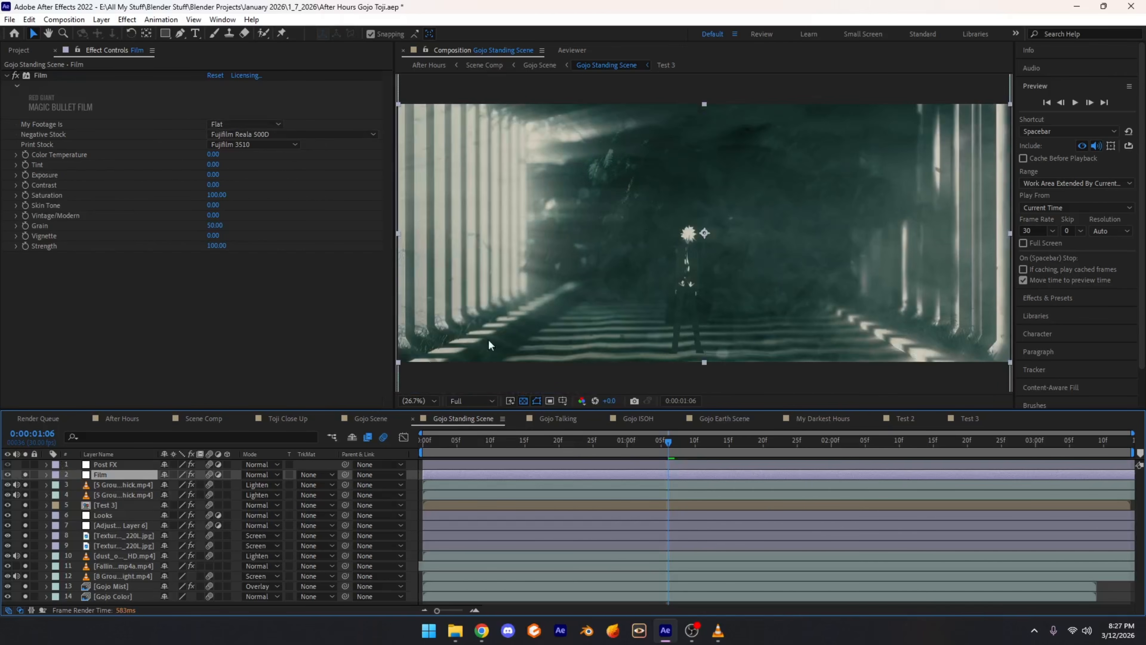
pyautogui.click(27, 474)
pyautogui.click(26, 474)
pyautogui.click(299, 463)
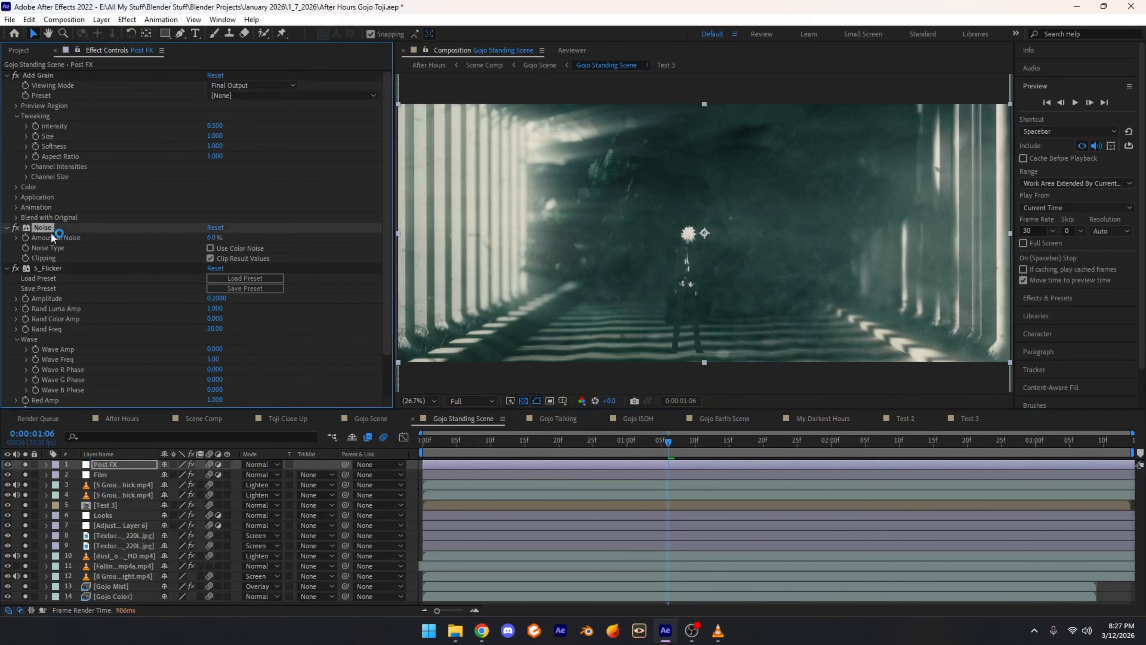
pyautogui.scroll(-3, 219, 282)
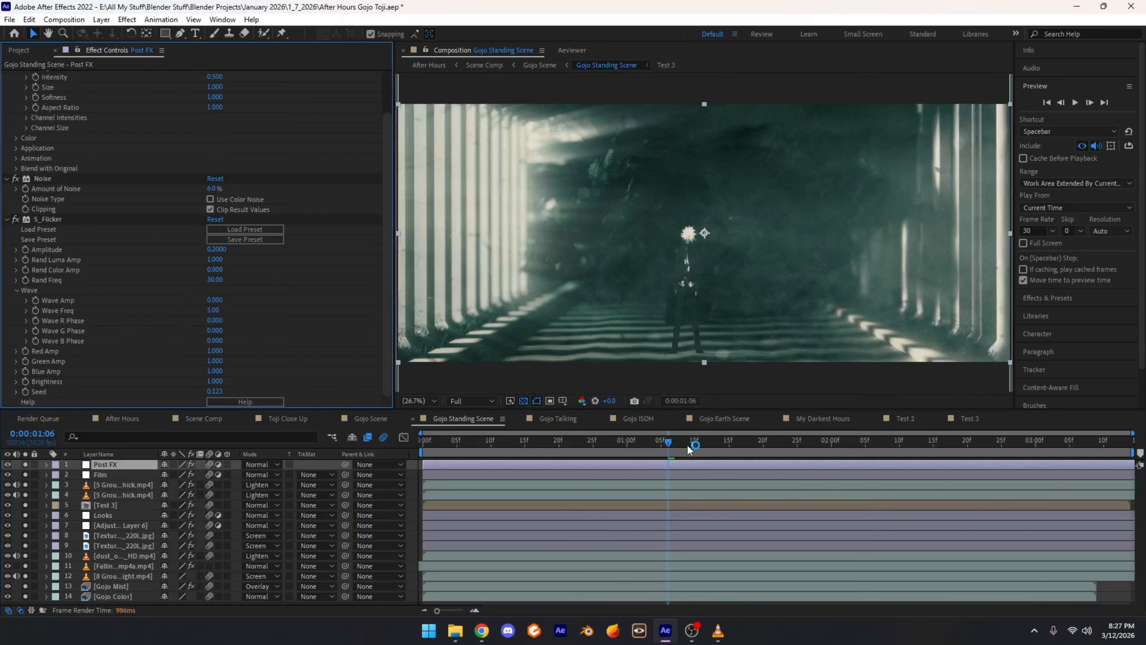
# Step: Switch to VLC, replay the Gojo standing shot of After Hours Final.mp4 around 00:19, and return to After Effects
pyautogui.click(717, 632)
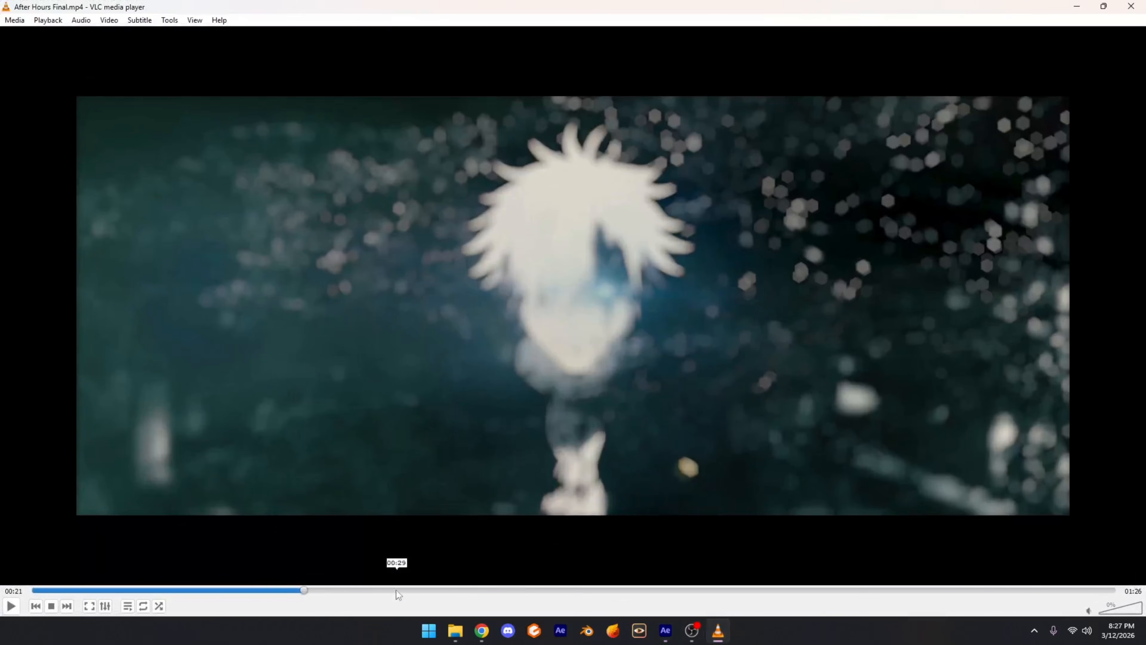
pyautogui.click(269, 589)
pyautogui.press('space')
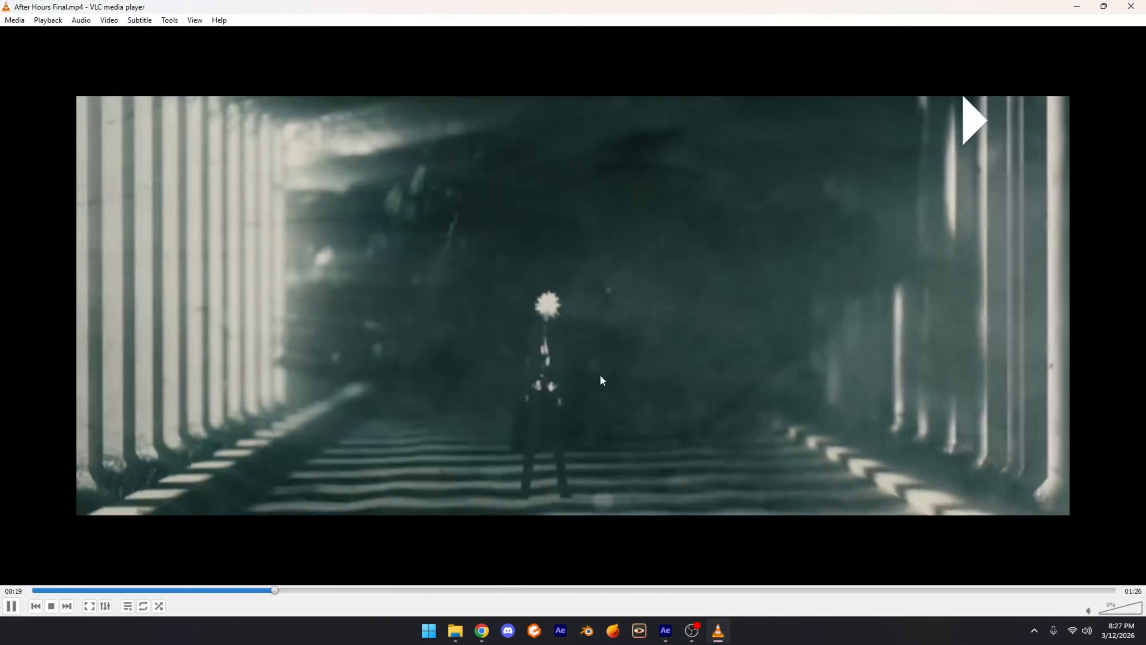
pyautogui.press('space')
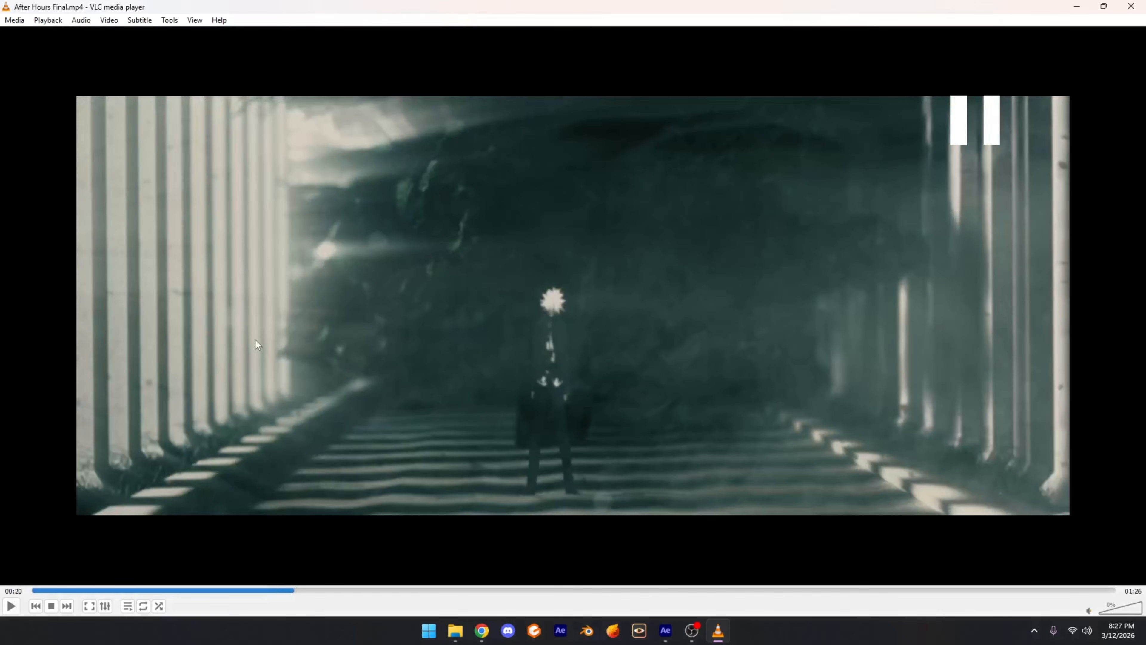
pyautogui.click(248, 589)
pyautogui.press('space')
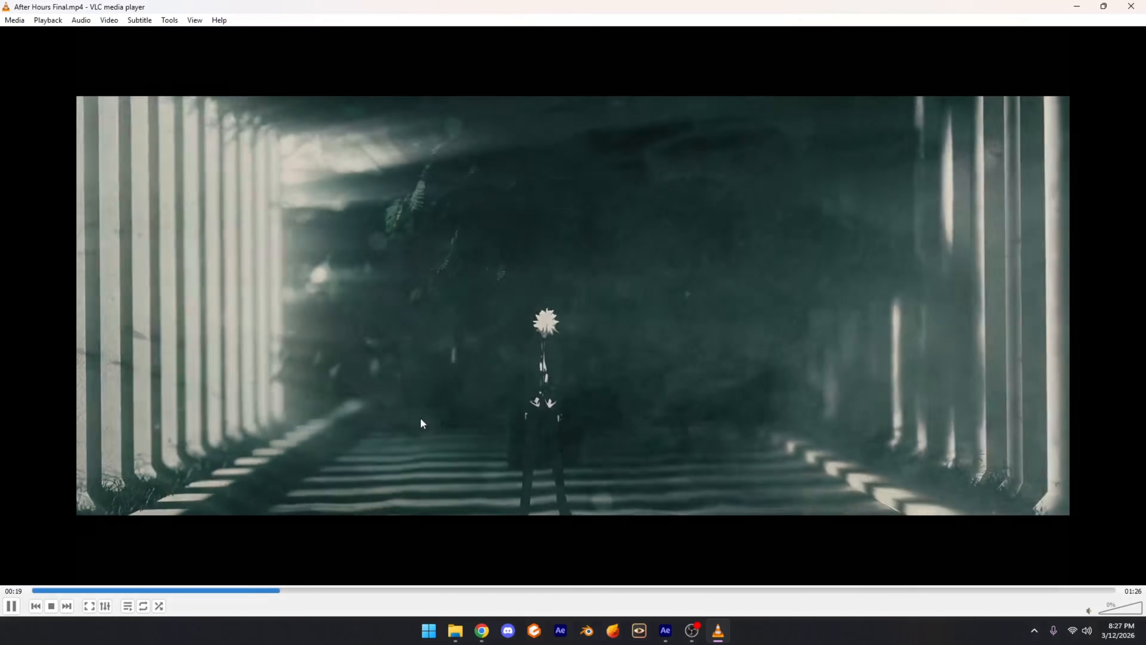
pyautogui.press('space')
pyautogui.click(479, 637)
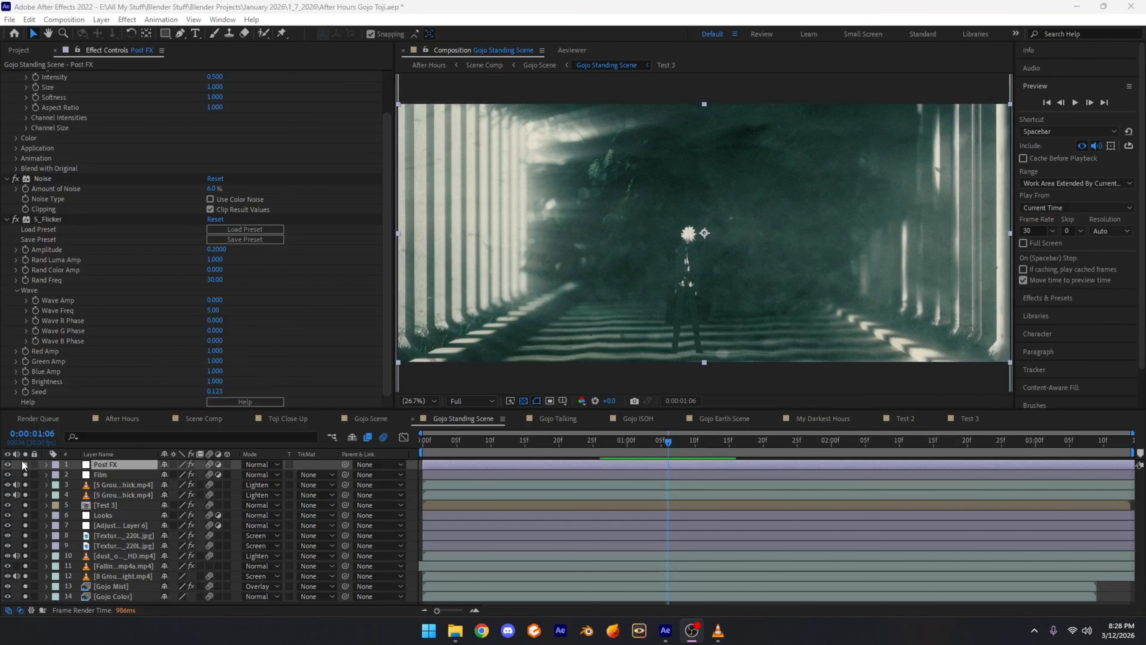
# Step: Turn off solo for the layers in Gojo Standing Scene and return the playhead to the first frame with Post FX selected
pyautogui.moveTo(24, 464); pyautogui.dragTo(26, 596)
pyautogui.click(118, 483)
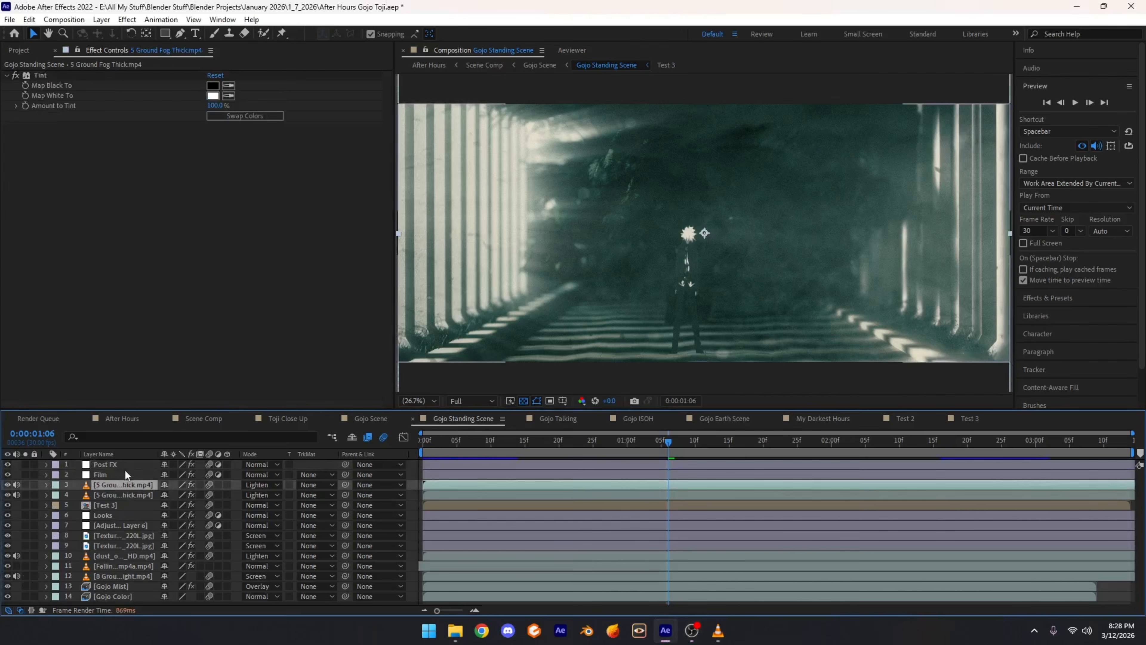
pyautogui.click(123, 465)
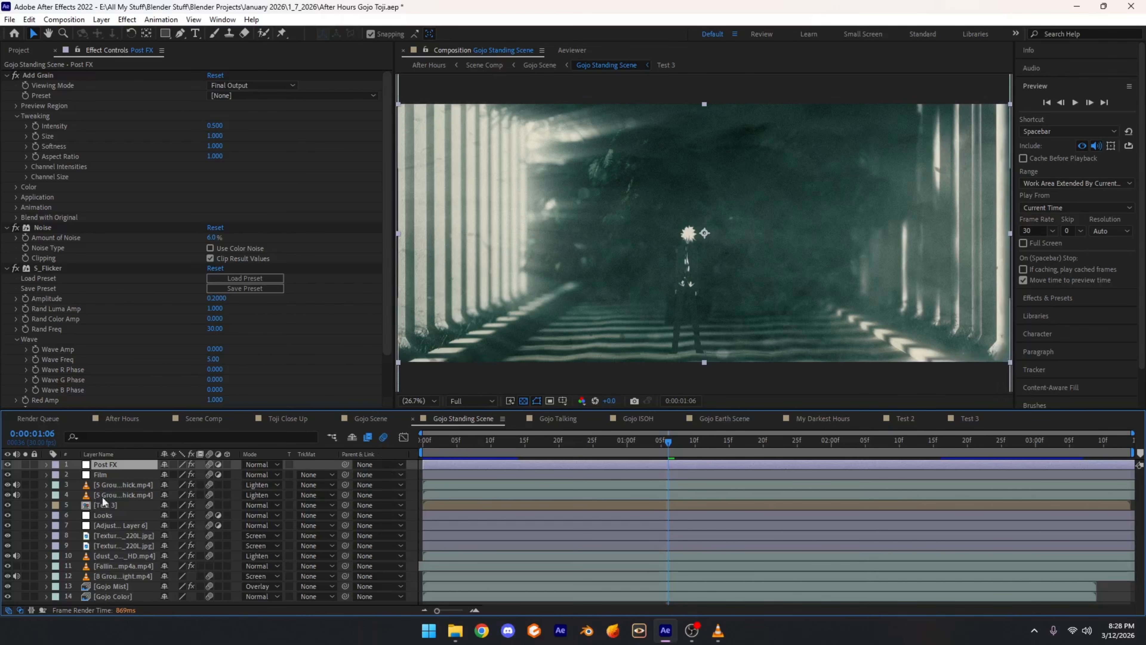
pyautogui.click(432, 442)
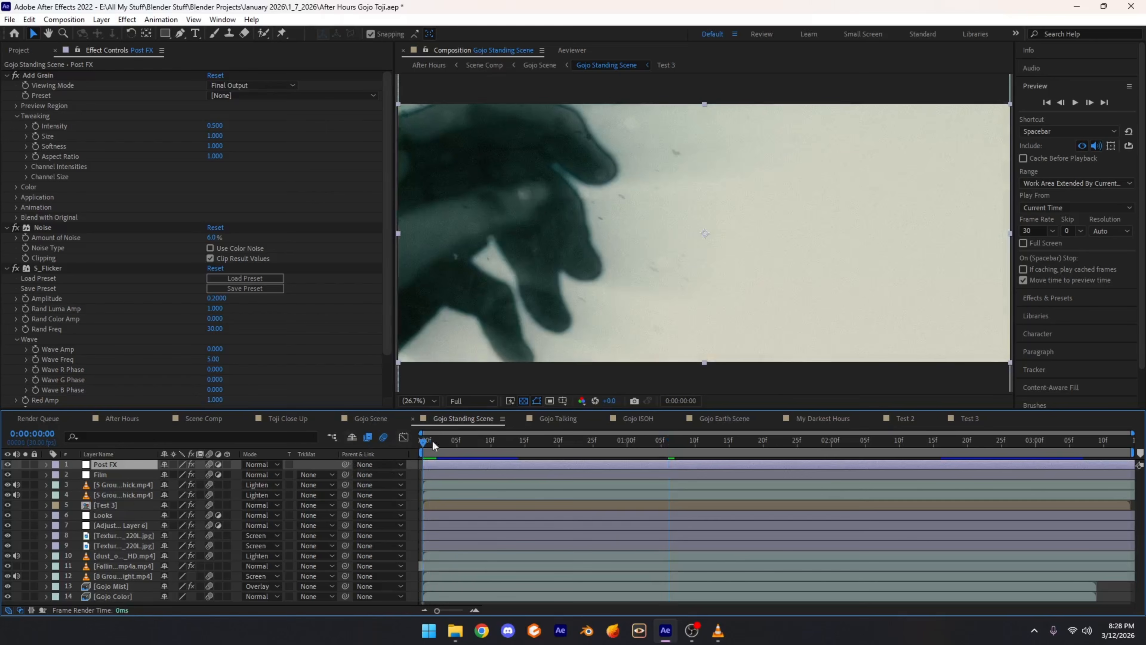
# Step: Open the Gojo Scene composition and examine the BCC Lens Blur on Adjustment Layer 10 across the opening frames and at frame 27
pyautogui.click(371, 419)
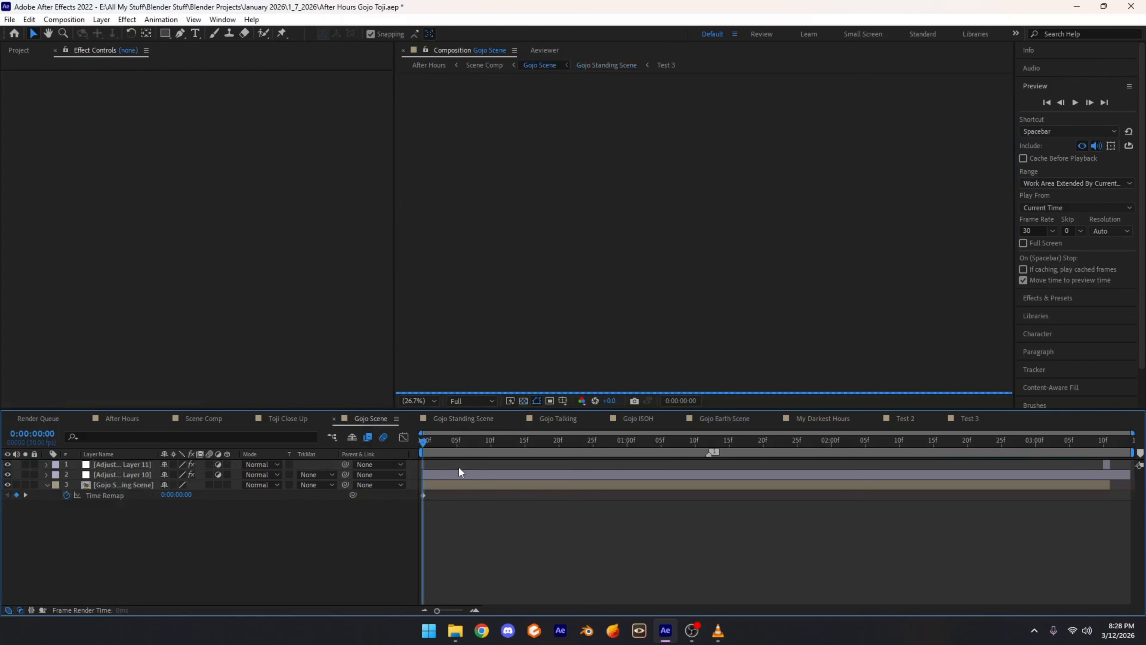
pyautogui.click(107, 474)
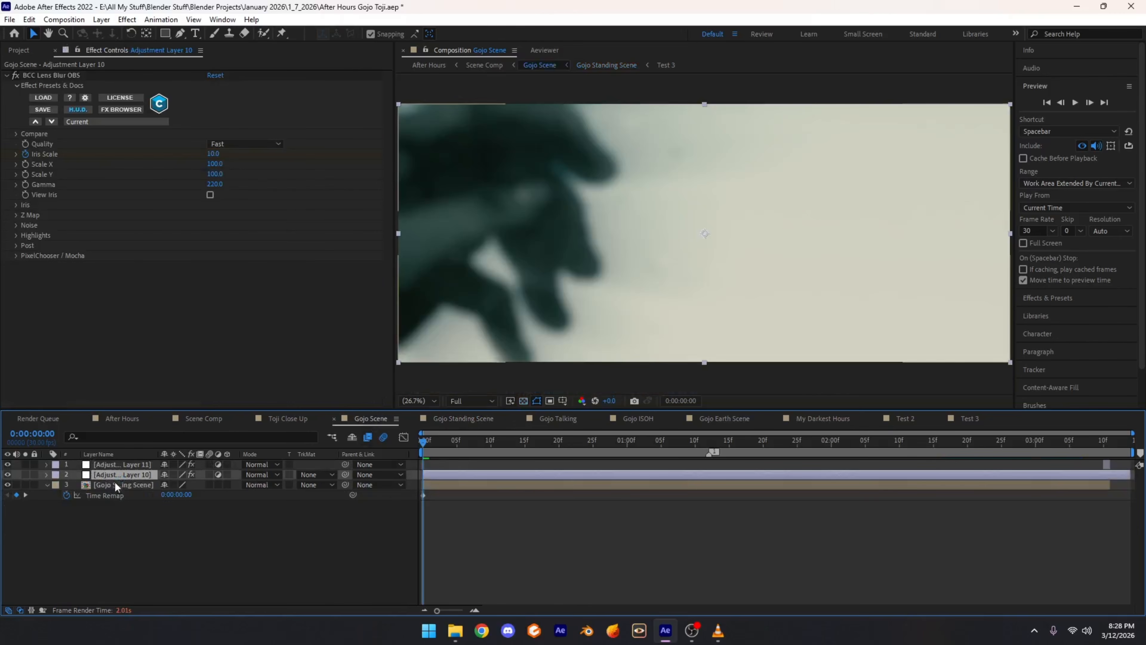
pyautogui.moveTo(444, 447); pyautogui.dragTo(607, 445)
pyautogui.click(53, 76)
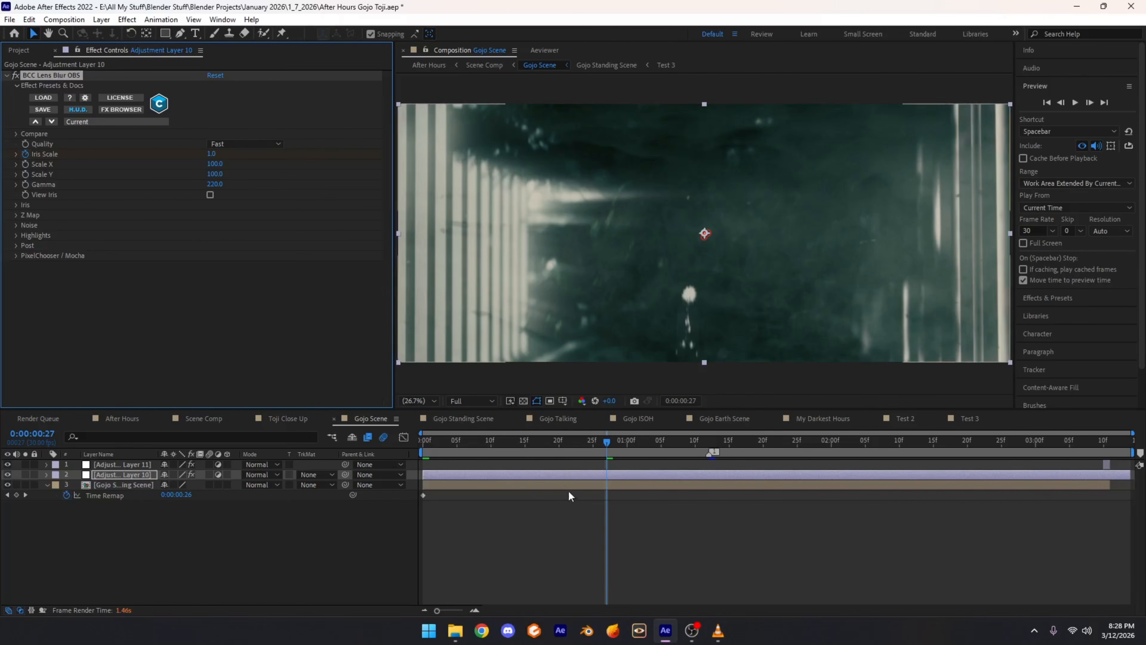
pyautogui.moveTo(524, 446); pyautogui.dragTo(606, 456)
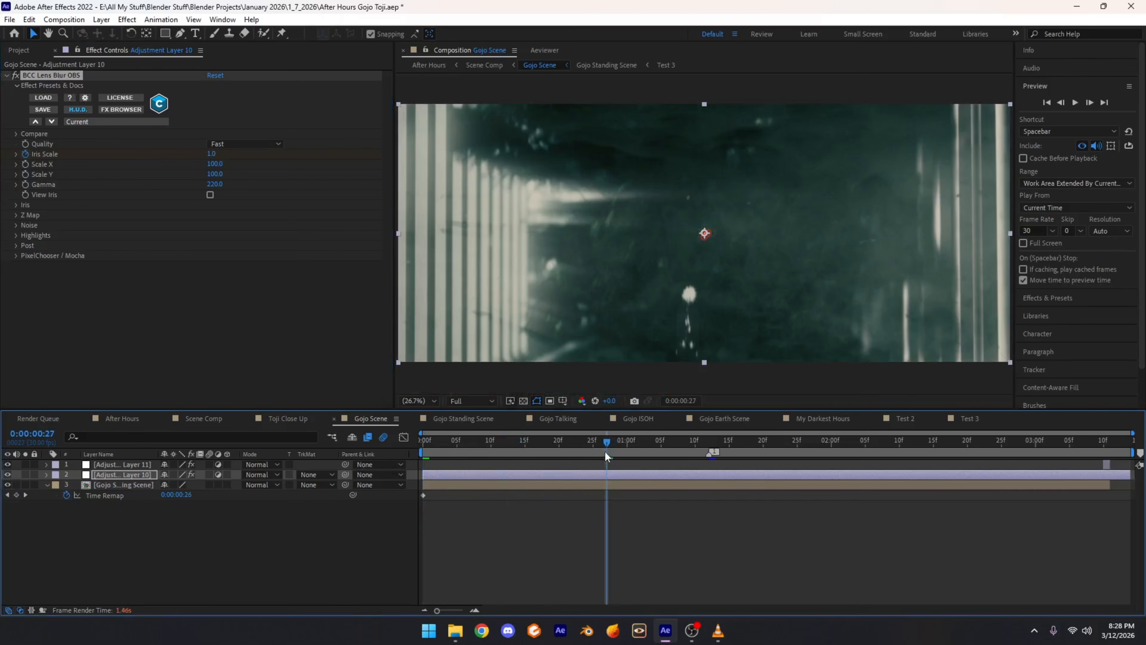
pyautogui.click(68, 86)
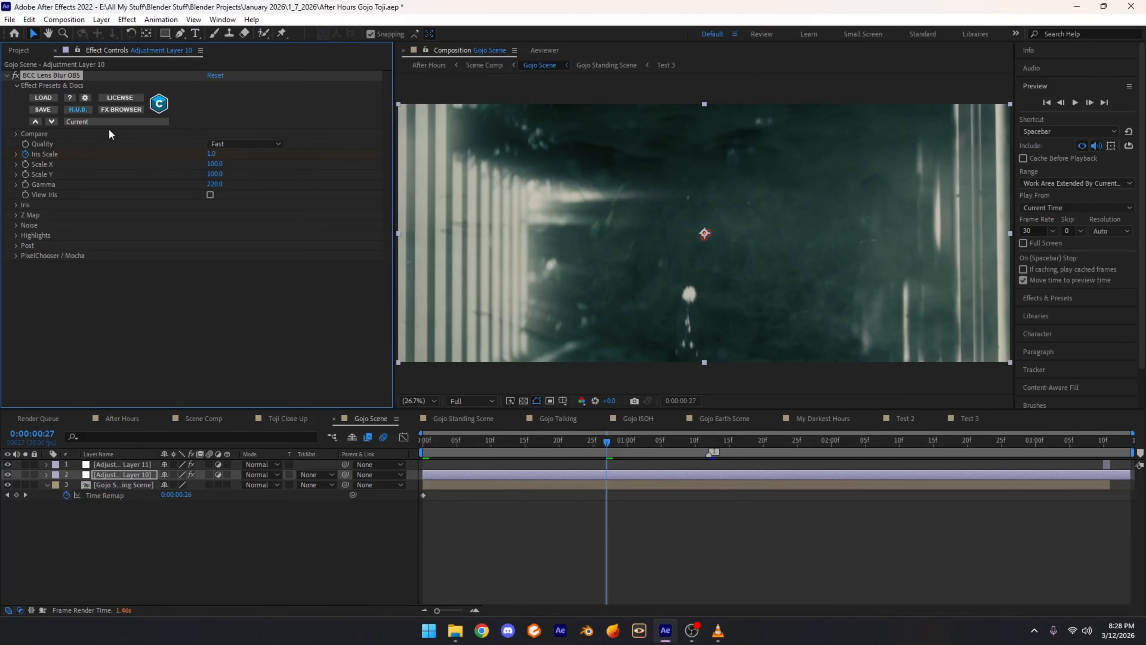
pyautogui.click(762, 434)
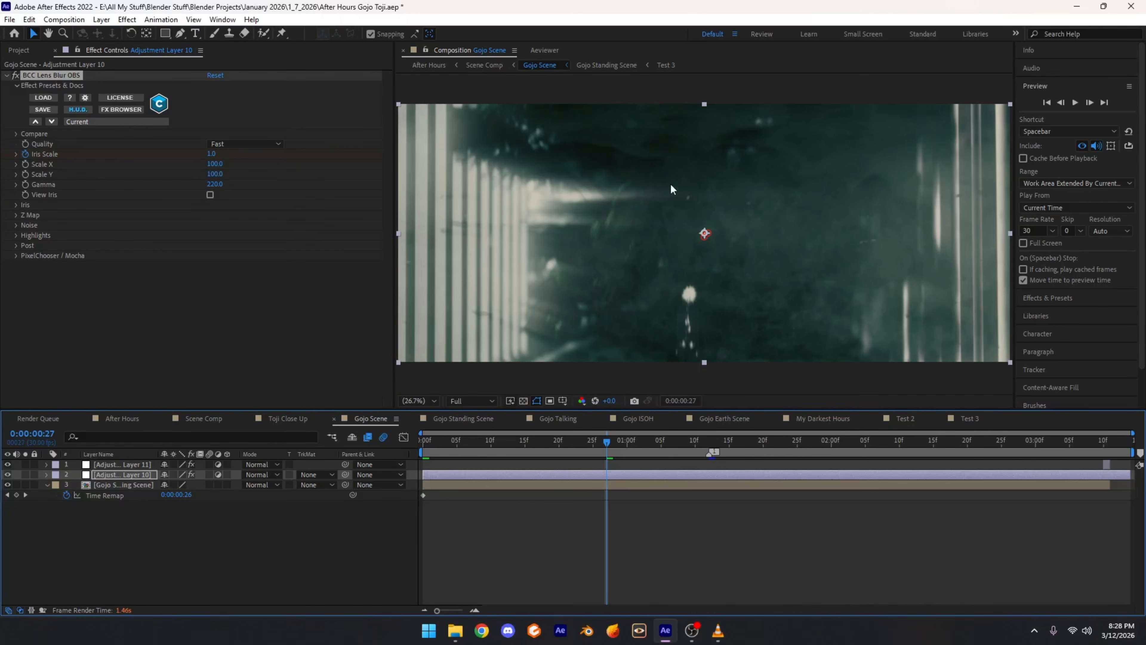
pyautogui.scroll(2, 613, 143)
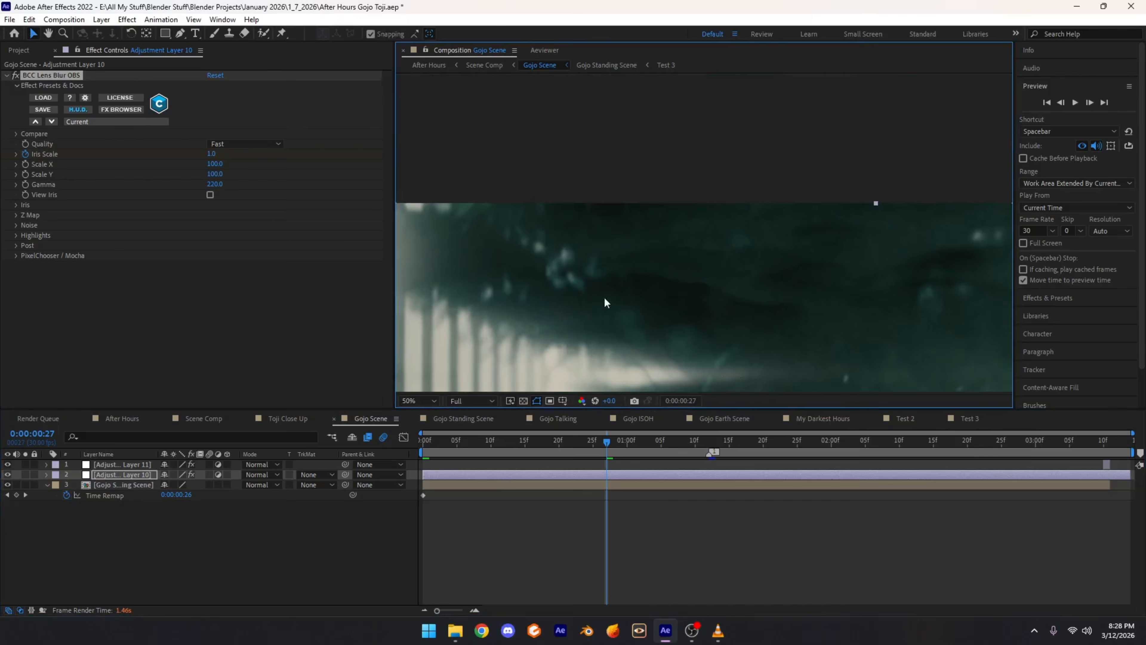
pyautogui.scroll(-2, 604, 301)
pyautogui.click(418, 401)
pyautogui.click(455, 203)
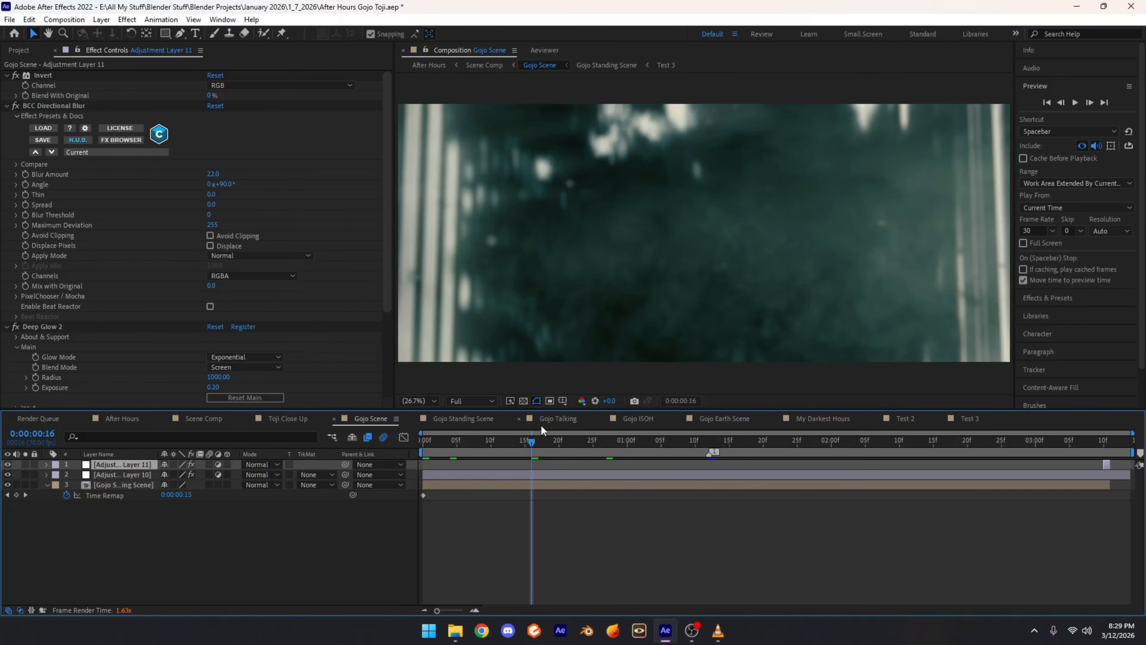
# Step: Go to 0:00:03:10 and collapse the Invert, BCC Directional Blur and Deep Glow 2 effects on Adjustment Layer 11
pyautogui.click(1104, 444)
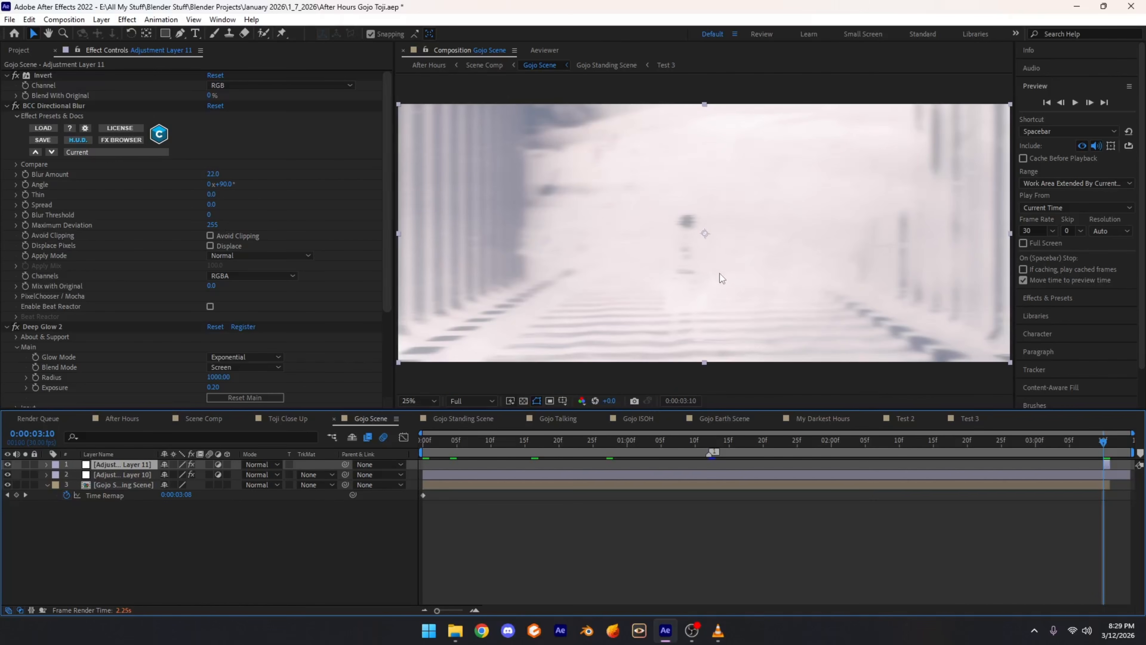
pyautogui.click(6, 75)
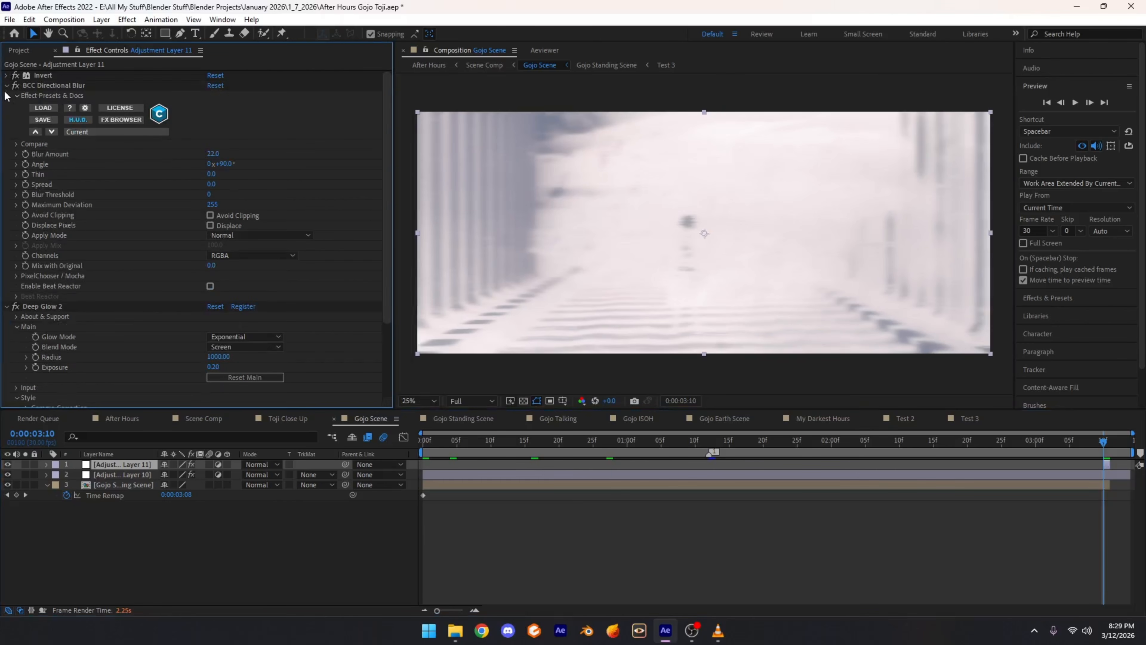
pyautogui.click(7, 86)
pyautogui.click(7, 95)
# Step: Compare the inverted flash frame with BCC Directional Blur and Deep Glow 2 switched off and back on one at a time
pyautogui.click(41, 76)
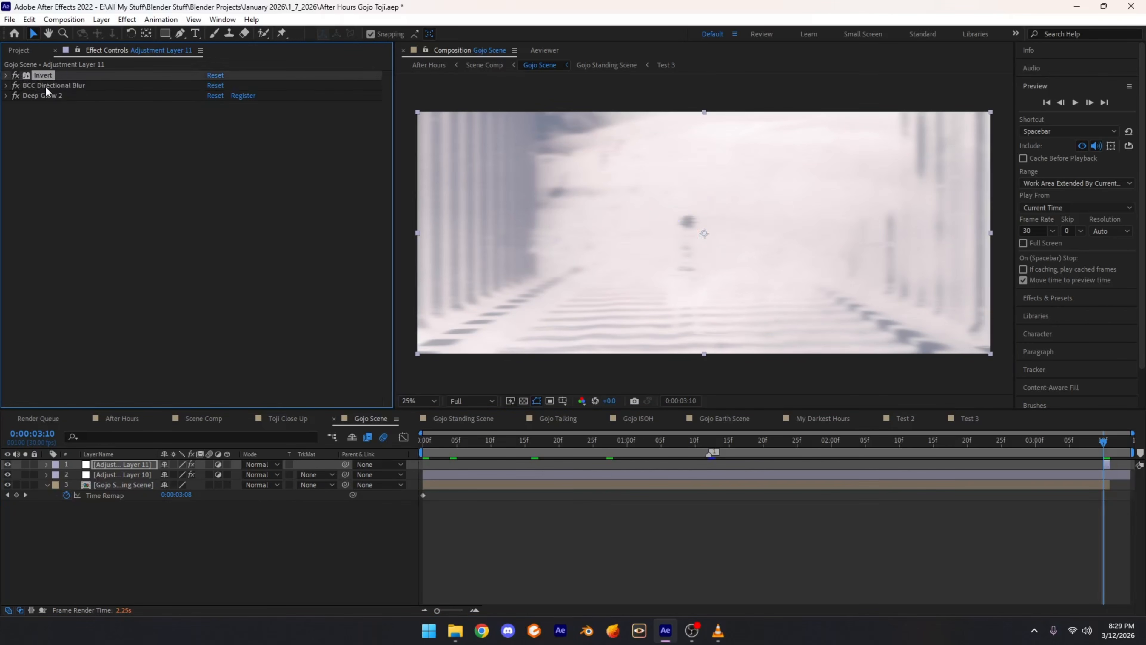
pyautogui.click(47, 85)
pyautogui.click(15, 85)
pyautogui.click(16, 96)
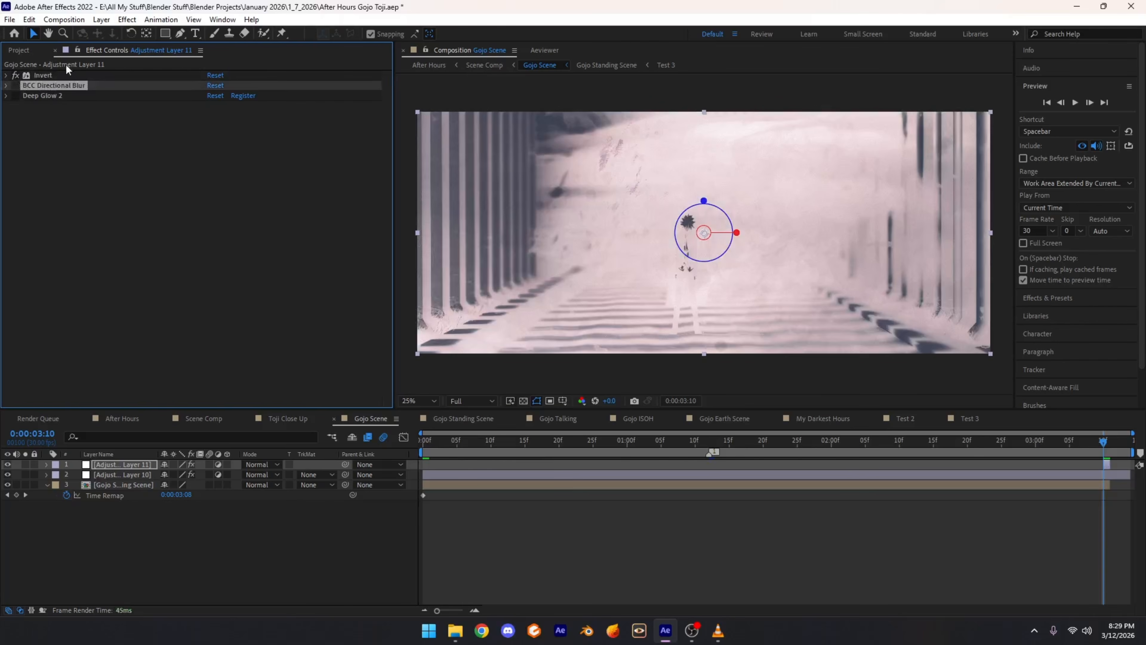
pyautogui.click(15, 85)
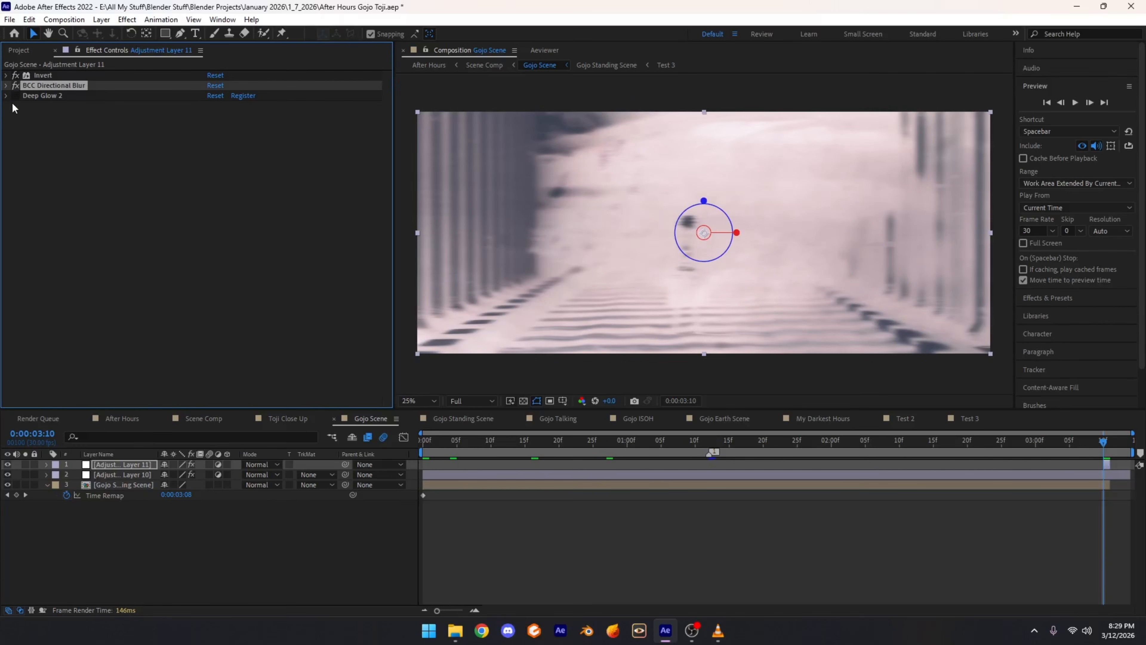
pyautogui.click(16, 95)
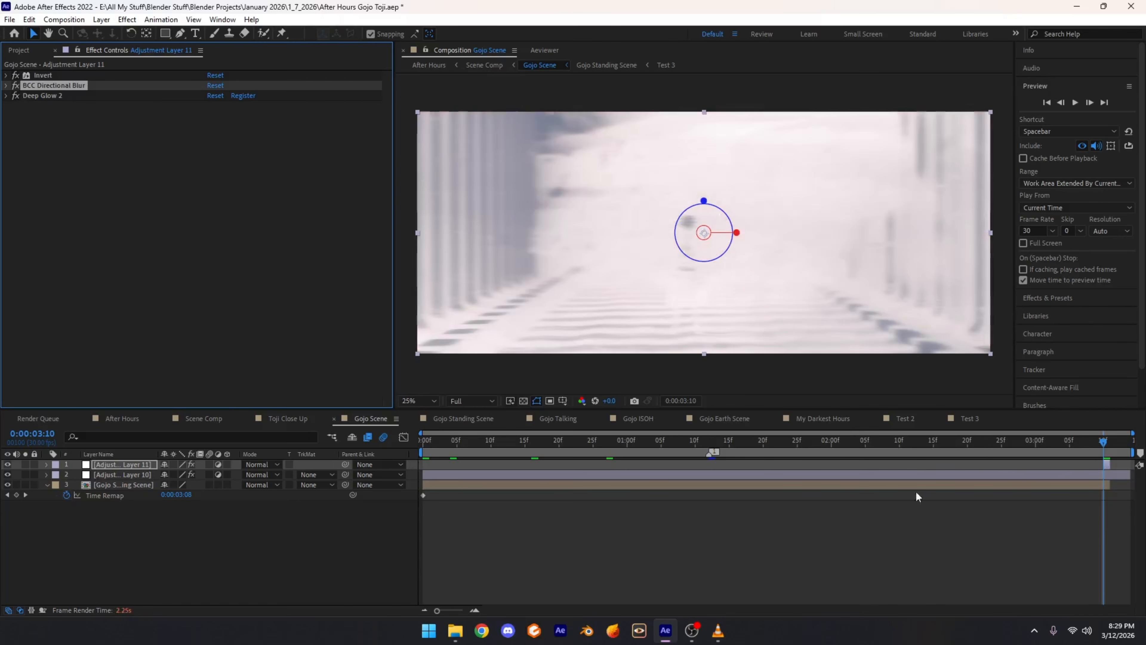
# Step: Close the Gojo Standing Scene timeline and open the Gojo Talking composition
pyautogui.moveTo(1103, 445)
pyautogui.mouseDown()
pyautogui.moveTo(1089, 446)
pyautogui.moveTo(1104, 453)
pyautogui.mouseUp()
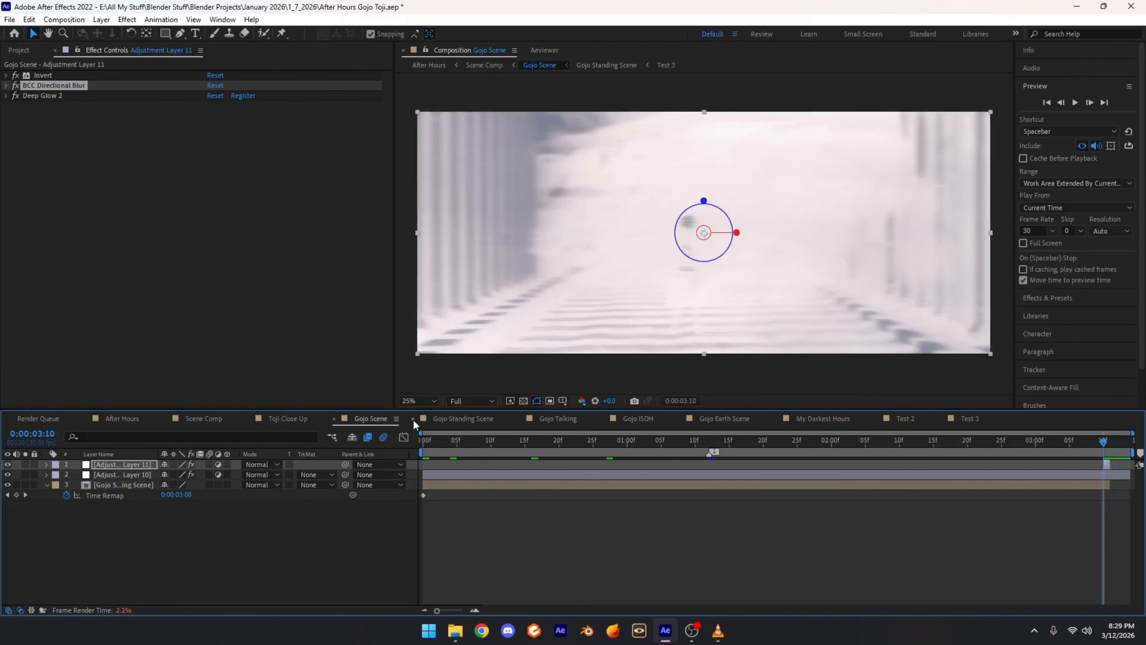
pyautogui.click(413, 419)
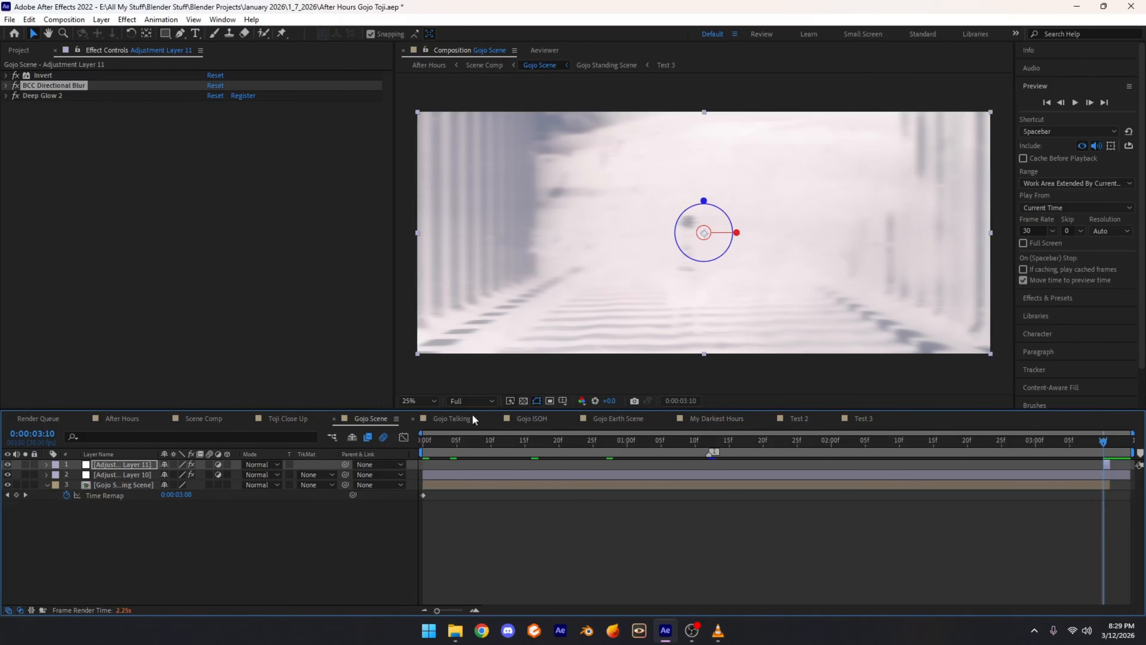
pyautogui.click(438, 416)
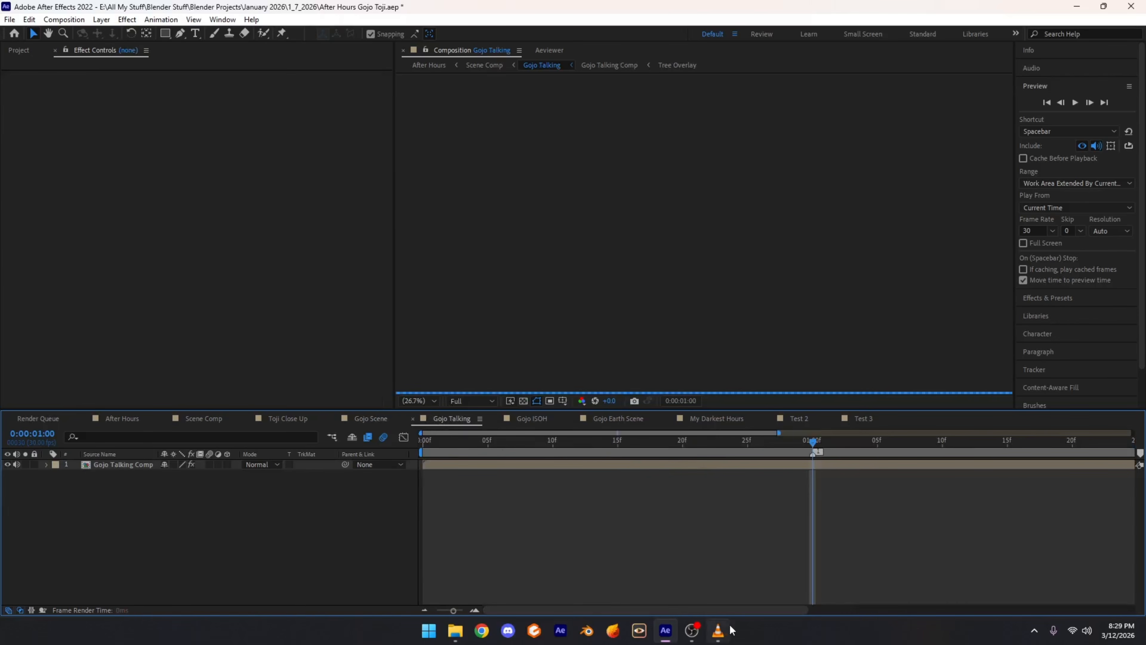
# Step: Switch to VLC and replay the Gojo talking shot of After Hours Final.mp4 around 00:29
pyautogui.click(717, 630)
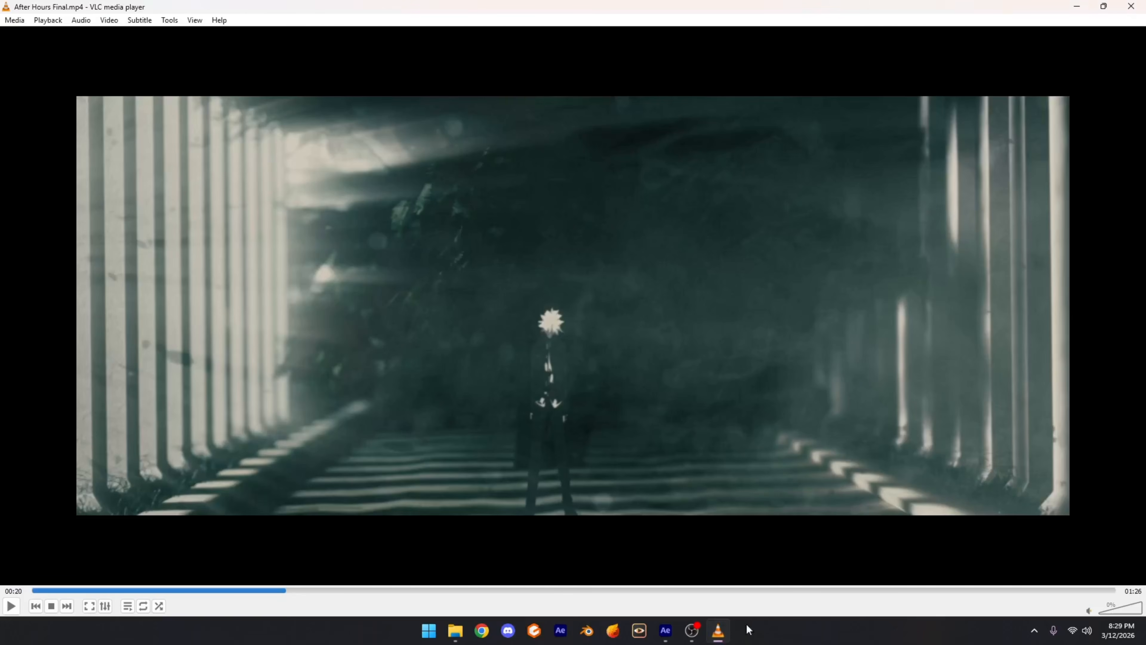
pyautogui.click(340, 533)
pyautogui.click(393, 589)
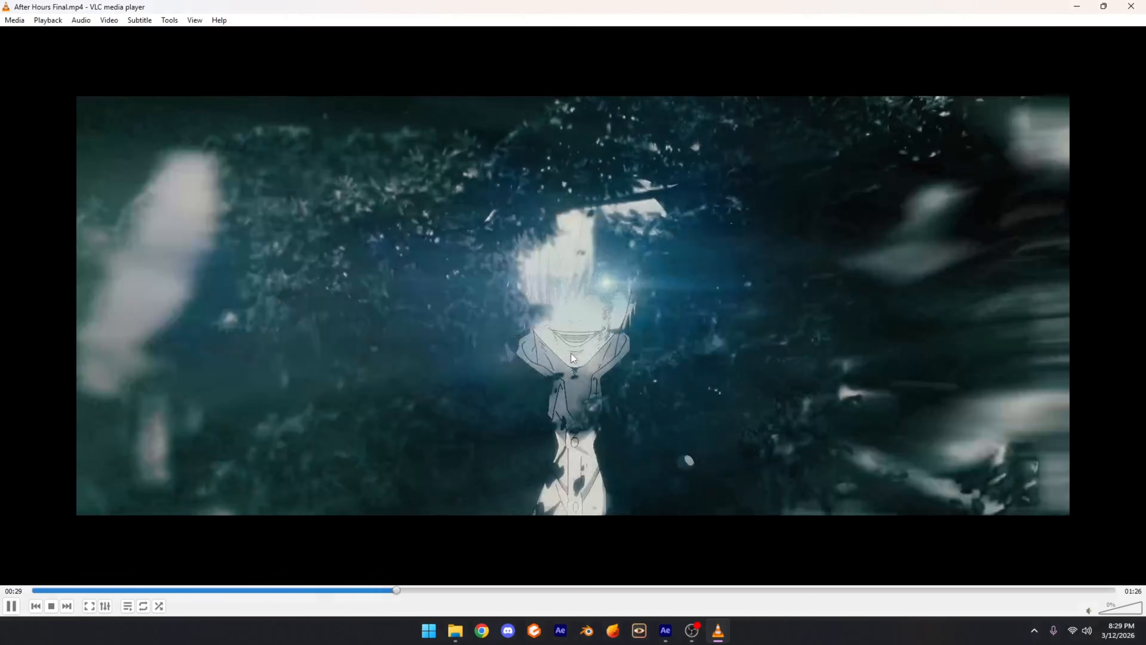
pyautogui.press('space')
pyautogui.click(370, 591)
pyautogui.press('space')
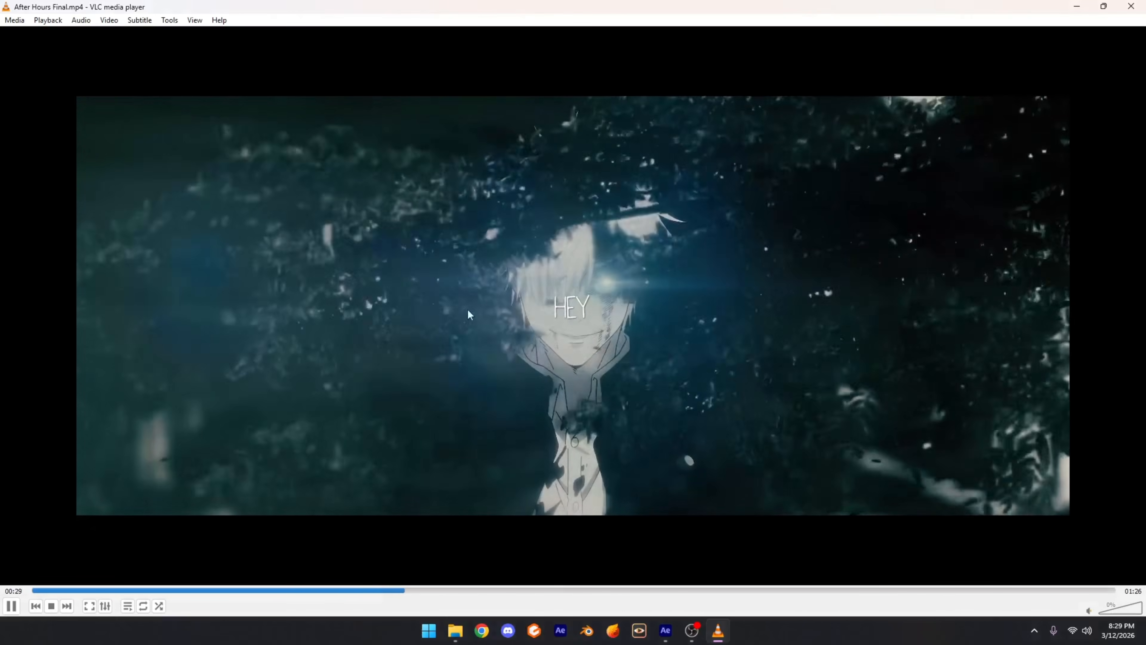
pyautogui.press('space')
pyautogui.click(379, 591)
pyautogui.press('space')
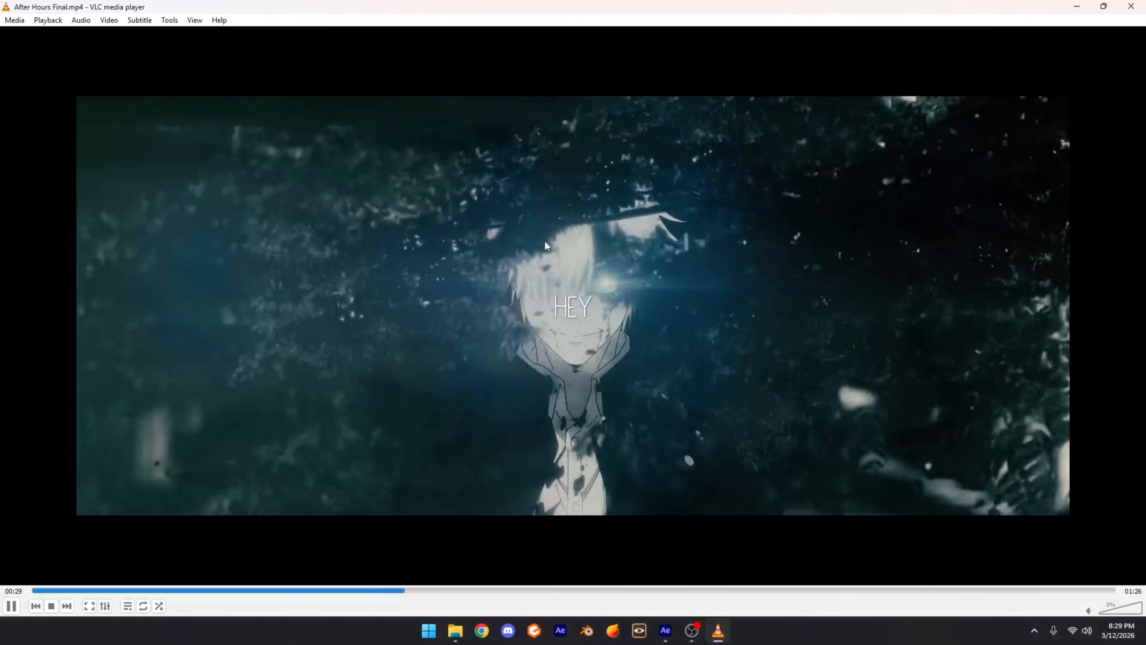
# Step: Pause the VLC playback, switch to After Effects and go to 0:00:00:29 in Gojo Talking Comp with the frame fitted to the viewer
pyautogui.press('space')
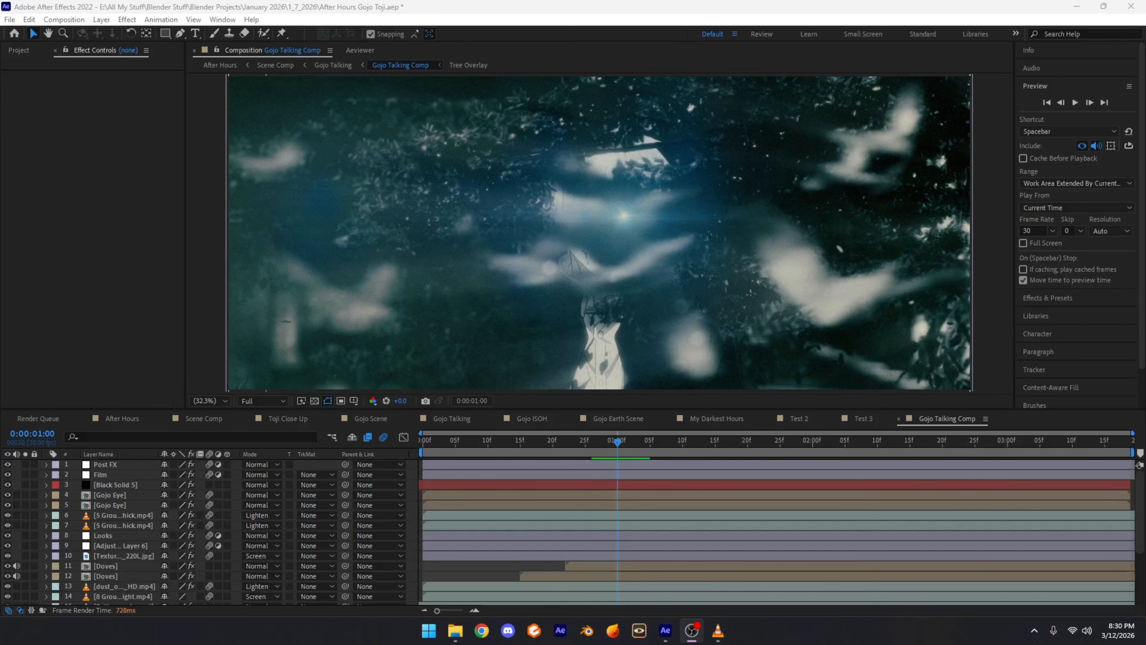
pyautogui.moveTo(617, 441)
pyautogui.mouseDown()
pyautogui.moveTo(595, 439)
pyautogui.moveTo(634, 443)
pyautogui.moveTo(592, 441)
pyautogui.moveTo(608, 444)
pyautogui.mouseUp()
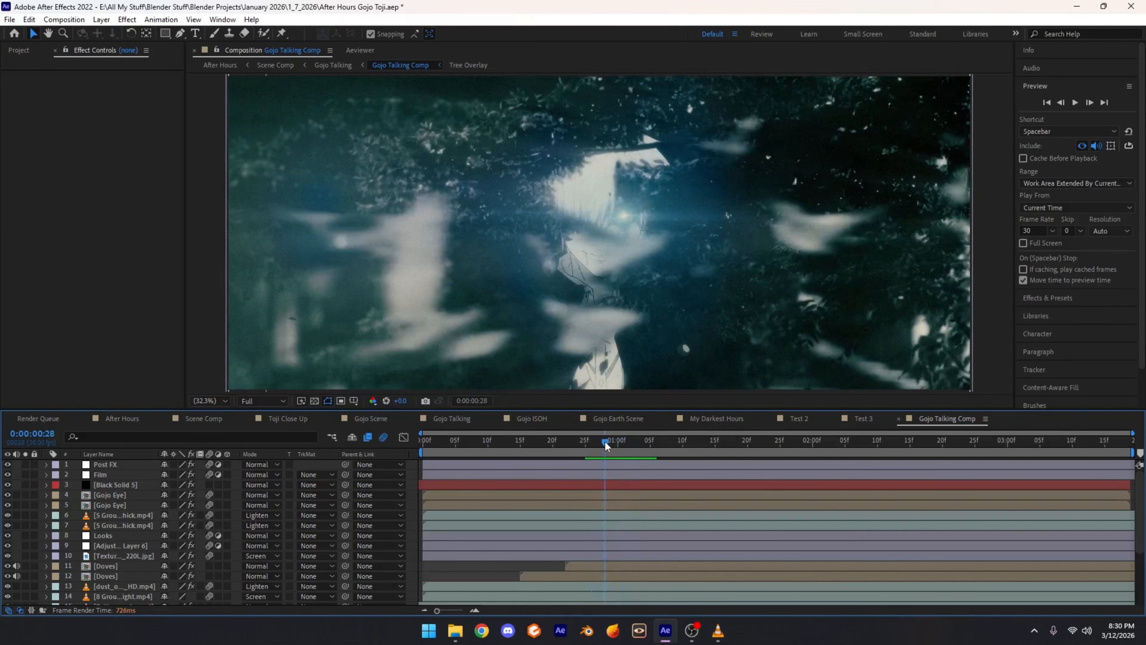
pyautogui.hotkey('alt', 'Tab')
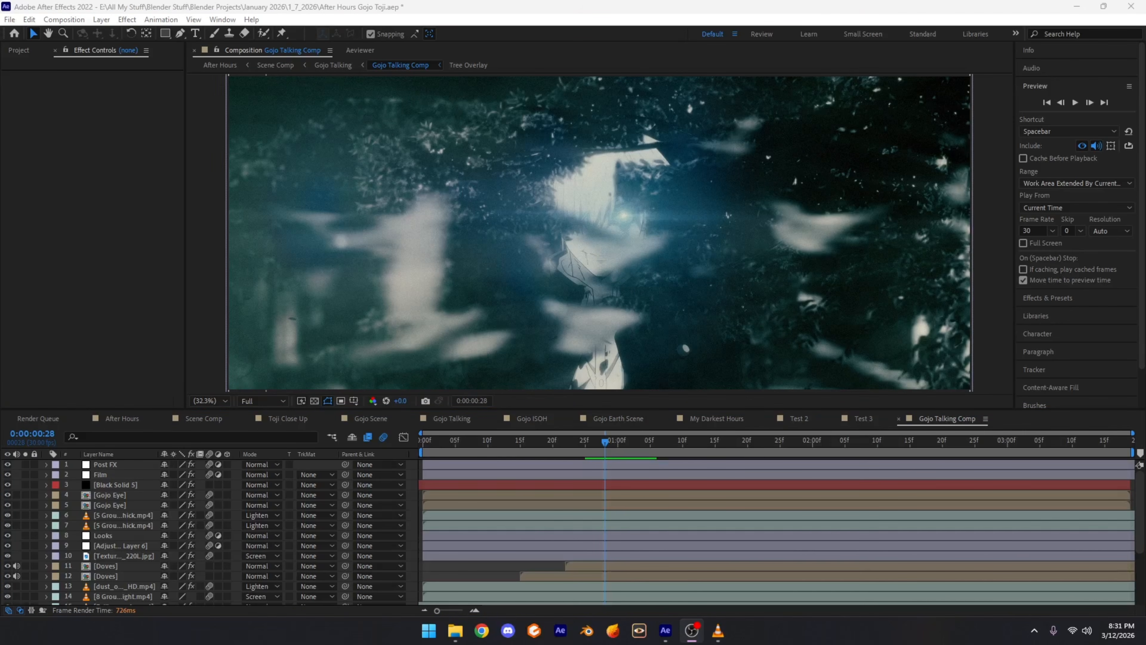
pyautogui.moveTo(626, 450)
pyautogui.mouseDown()
pyautogui.moveTo(603, 441)
pyautogui.moveTo(630, 443)
pyautogui.moveTo(609, 449)
pyautogui.mouseUp()
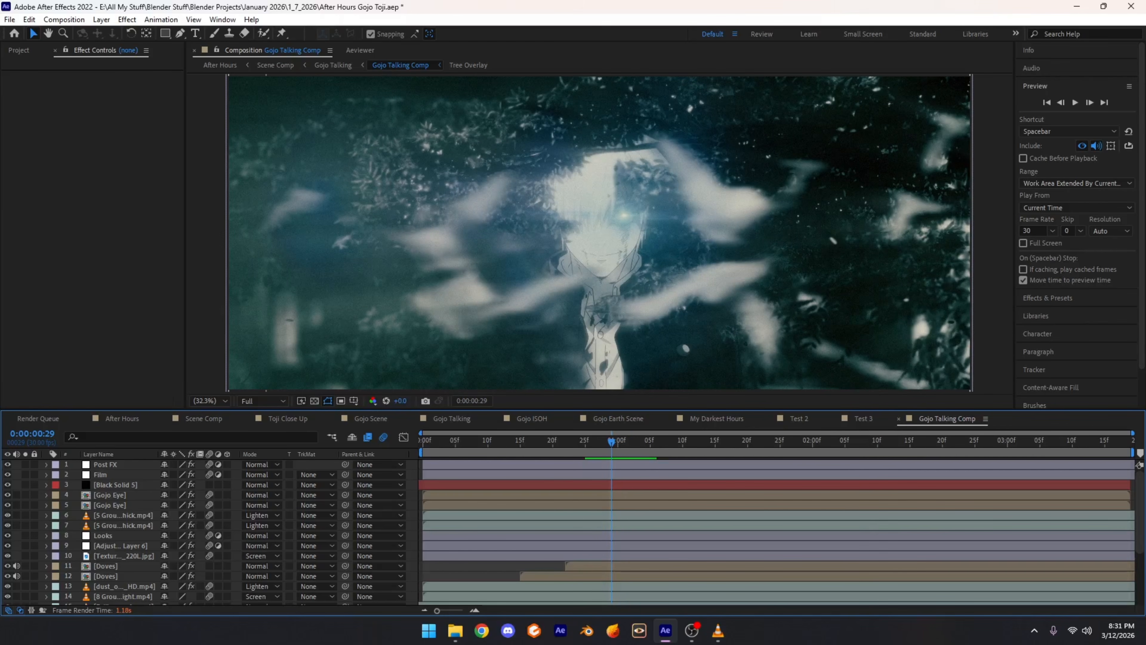
pyautogui.moveTo(621, 444)
pyautogui.mouseDown()
pyautogui.moveTo(637, 442)
pyautogui.moveTo(601, 444)
pyautogui.moveTo(614, 449)
pyautogui.mouseUp()
pyautogui.click(210, 401)
pyautogui.click(217, 190)
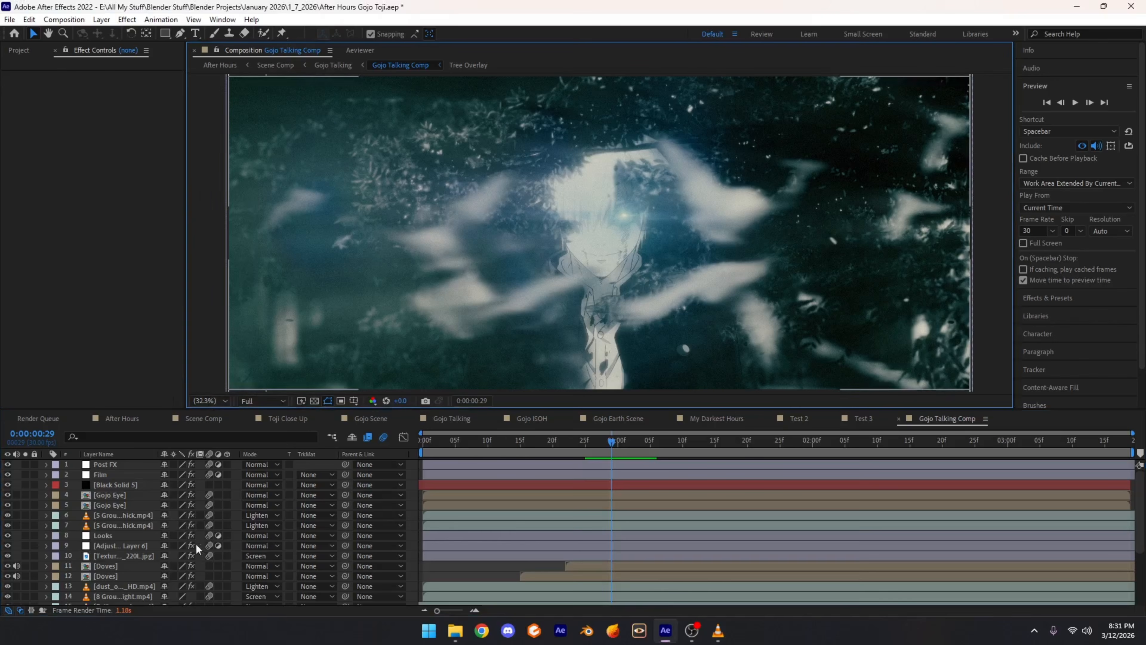
# Step: Solo the two Image0099.exr background layers, 22 and 23, and fit the frame to the viewer
pyautogui.scroll(-3, 149, 546)
pyautogui.click(117, 600)
pyautogui.click(25, 599)
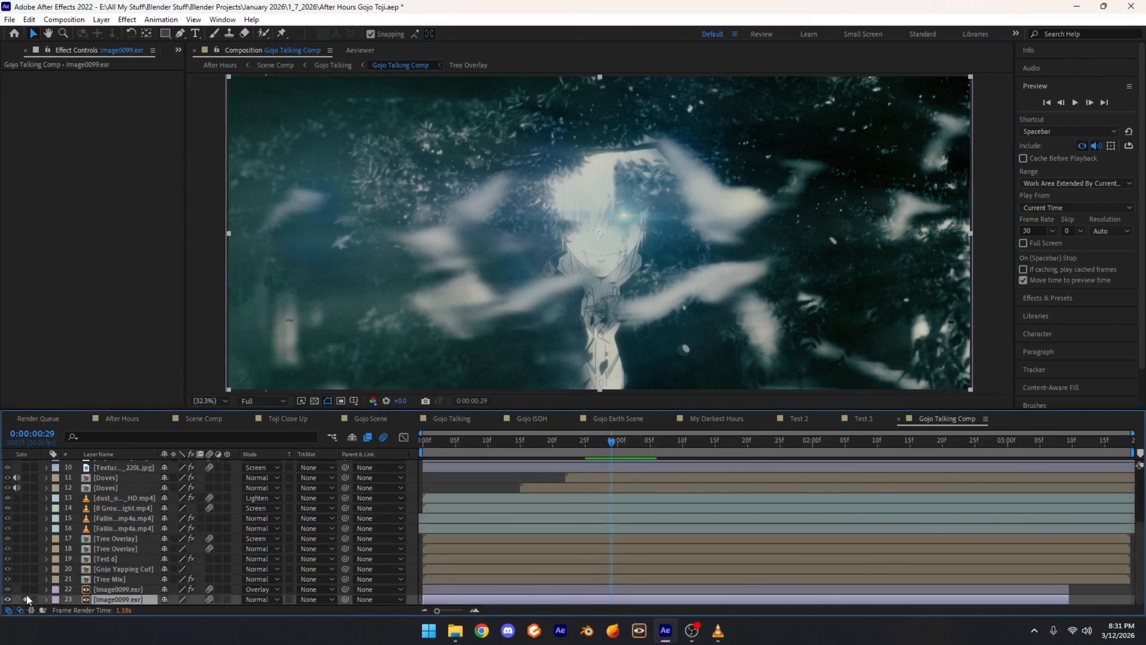
pyautogui.click(26, 589)
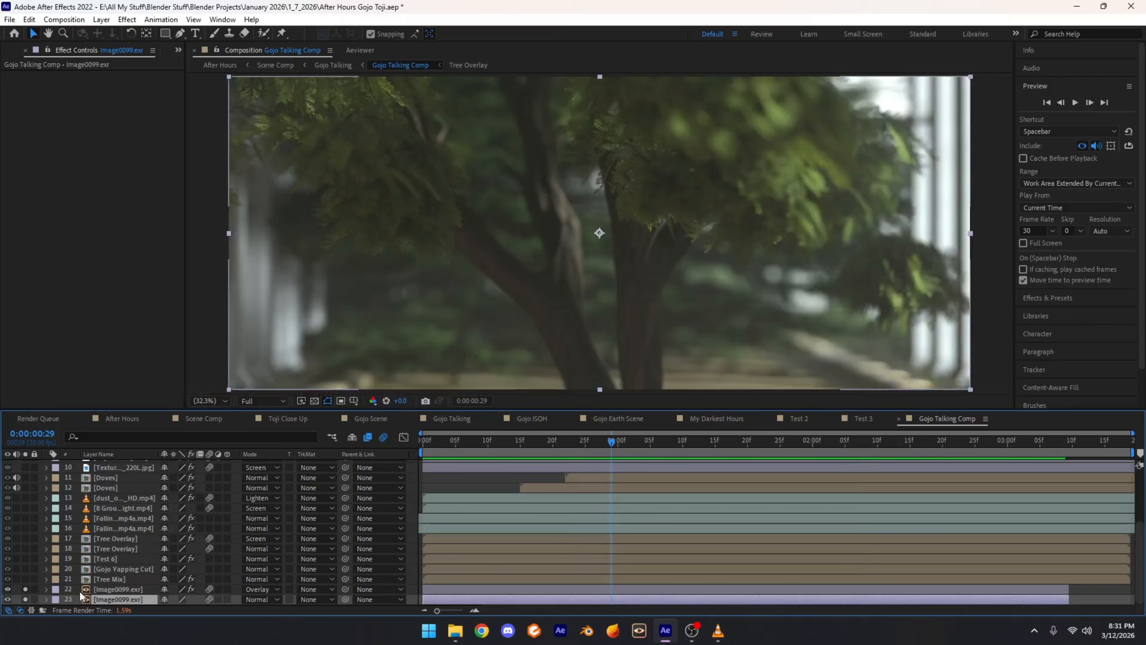
pyautogui.press(',')
pyautogui.press(',')
pyautogui.scroll(2, 447, 312)
pyautogui.click(210, 401)
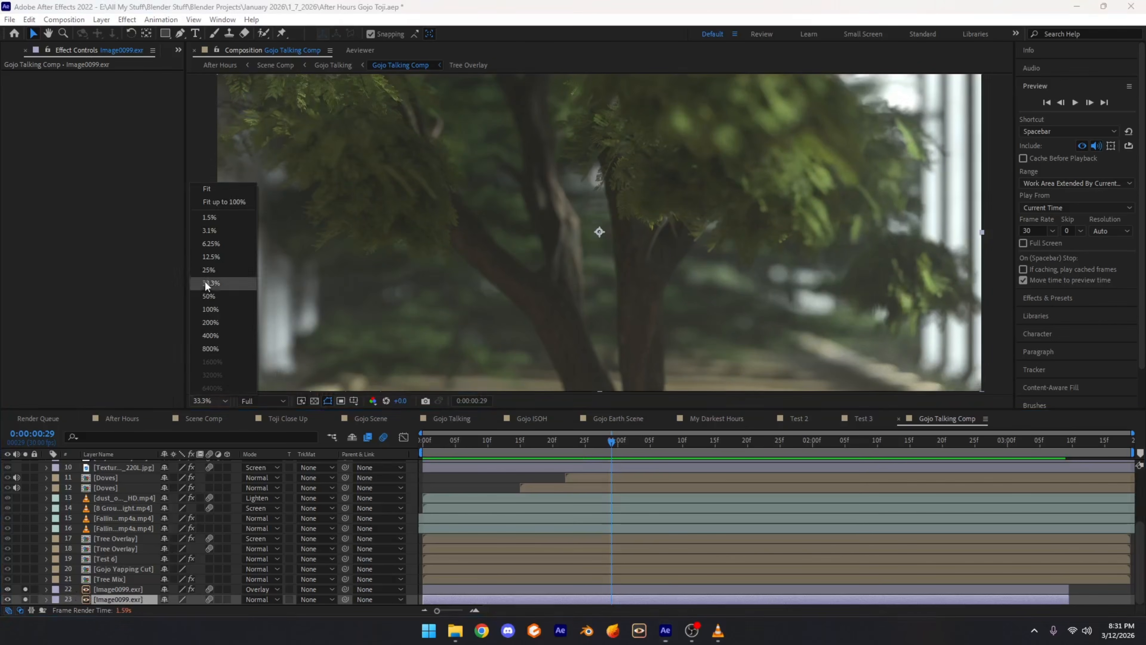
pyautogui.click(209, 192)
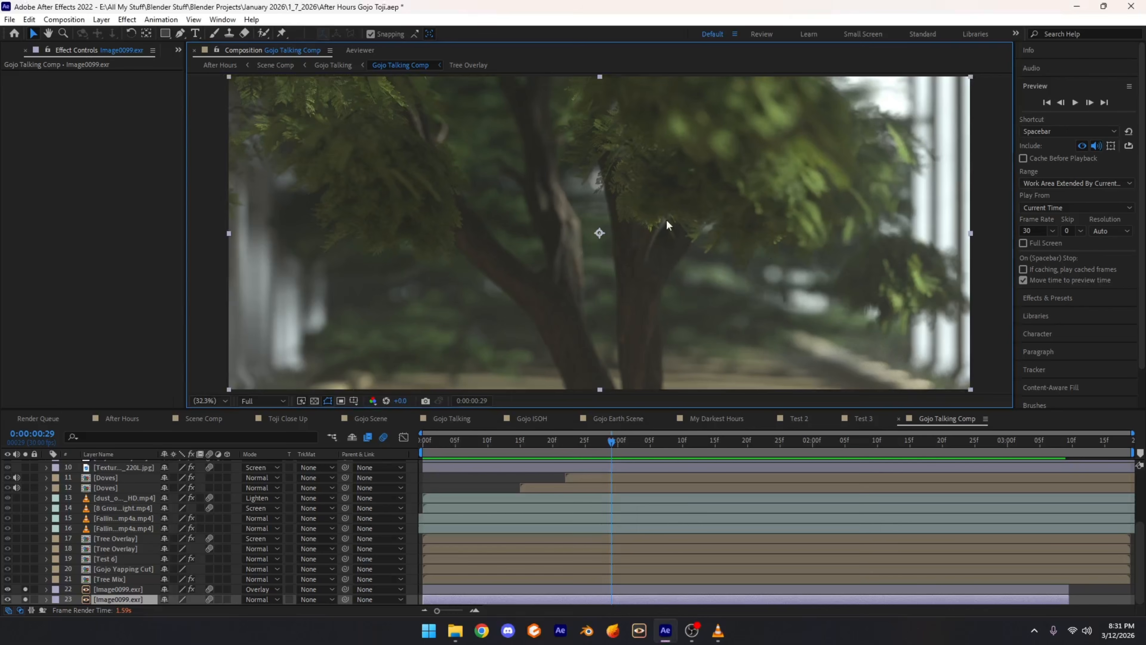
# Step: Scrub through the soloed background, stop at 0:00:01:00, and inspect the Extract and Tint effects on the Overlay copy of Image0099.exr
pyautogui.click(637, 447)
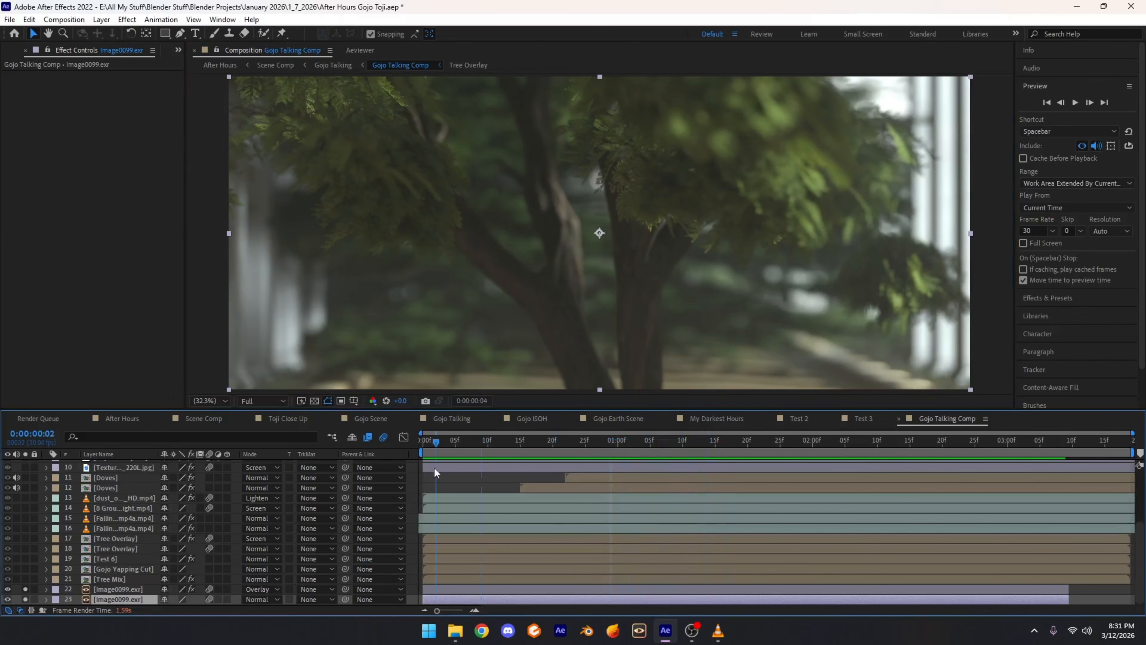
pyautogui.moveTo(509, 448); pyautogui.dragTo(796, 461)
pyautogui.click(631, 451)
pyautogui.click(92, 589)
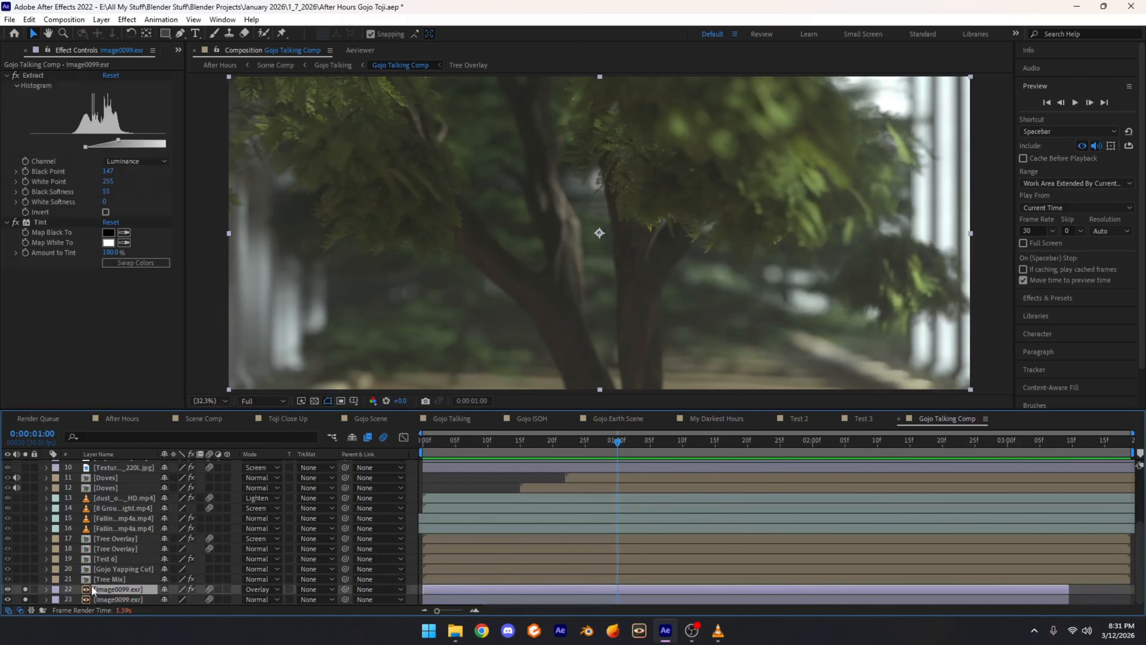
pyautogui.click(43, 78)
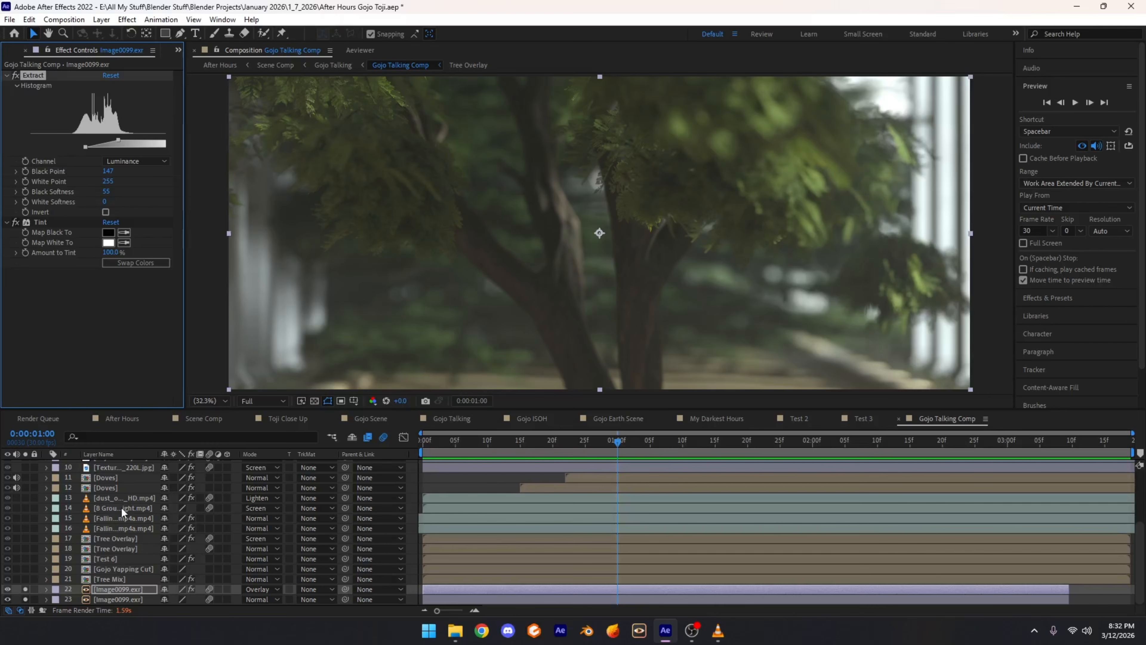
# Step: Solo the Tree Mix layer together with the background layers and examine the blurred foliage up close and at fitted size
pyautogui.click(113, 580)
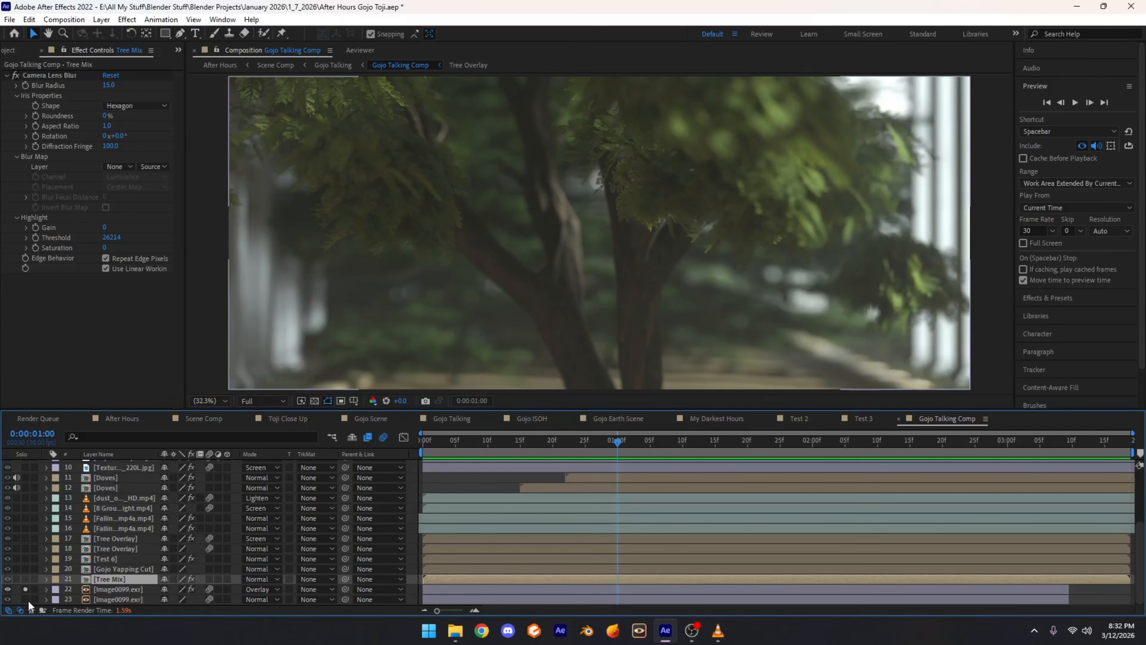
pyautogui.moveTo(26, 599); pyautogui.dragTo(26, 589)
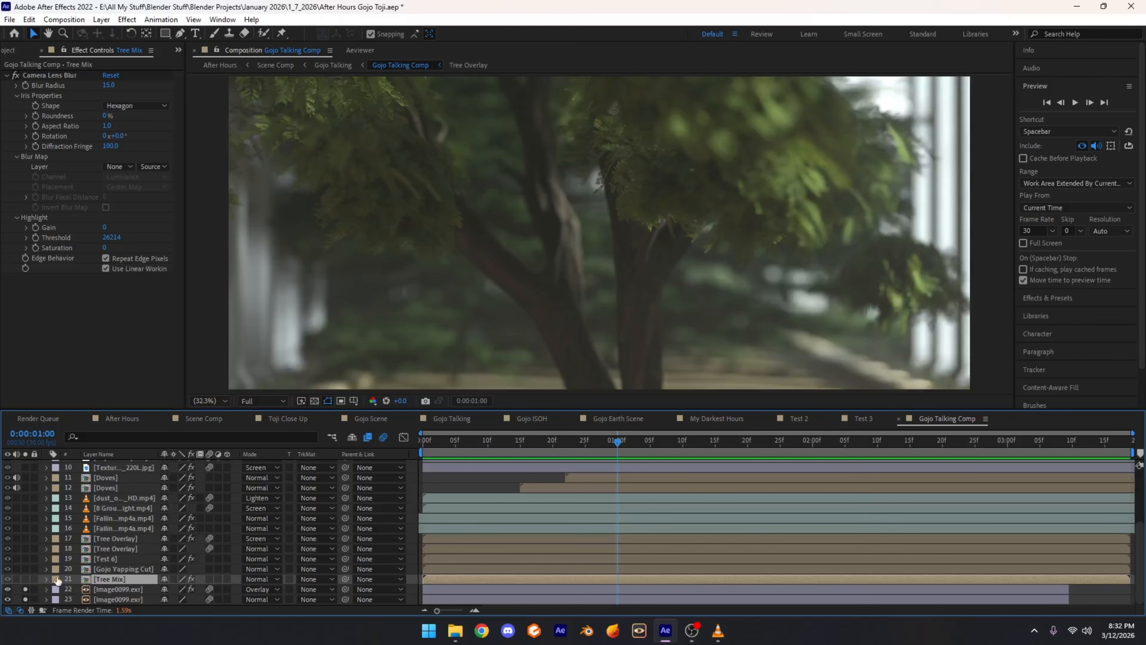
pyautogui.click(27, 579)
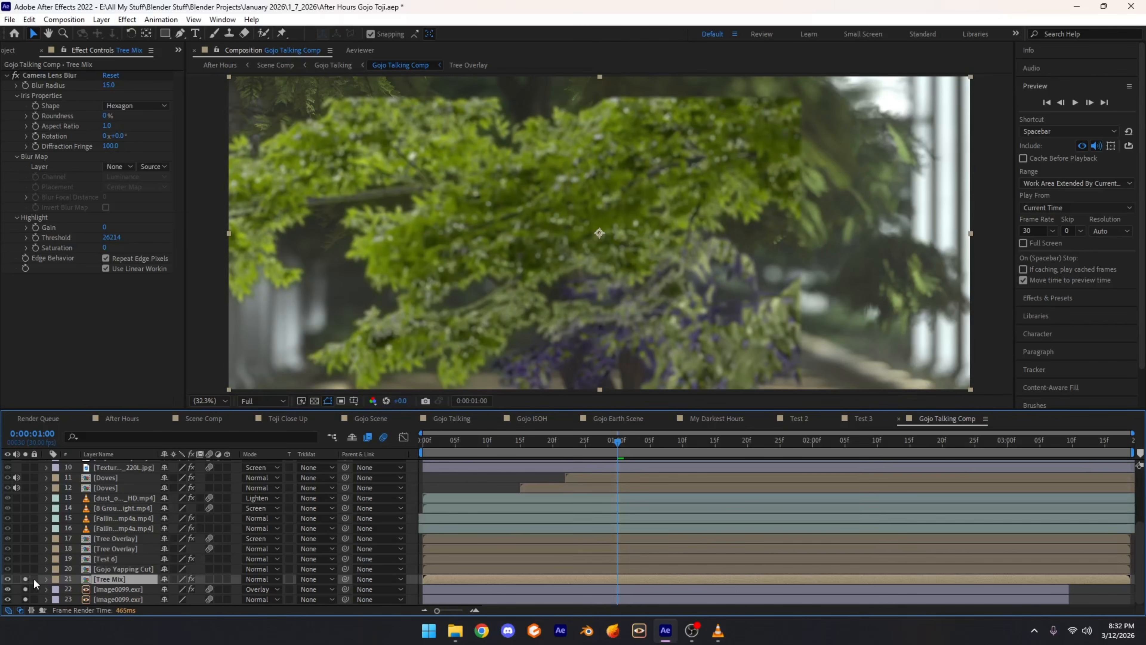
pyautogui.scroll(-2, 674, 175)
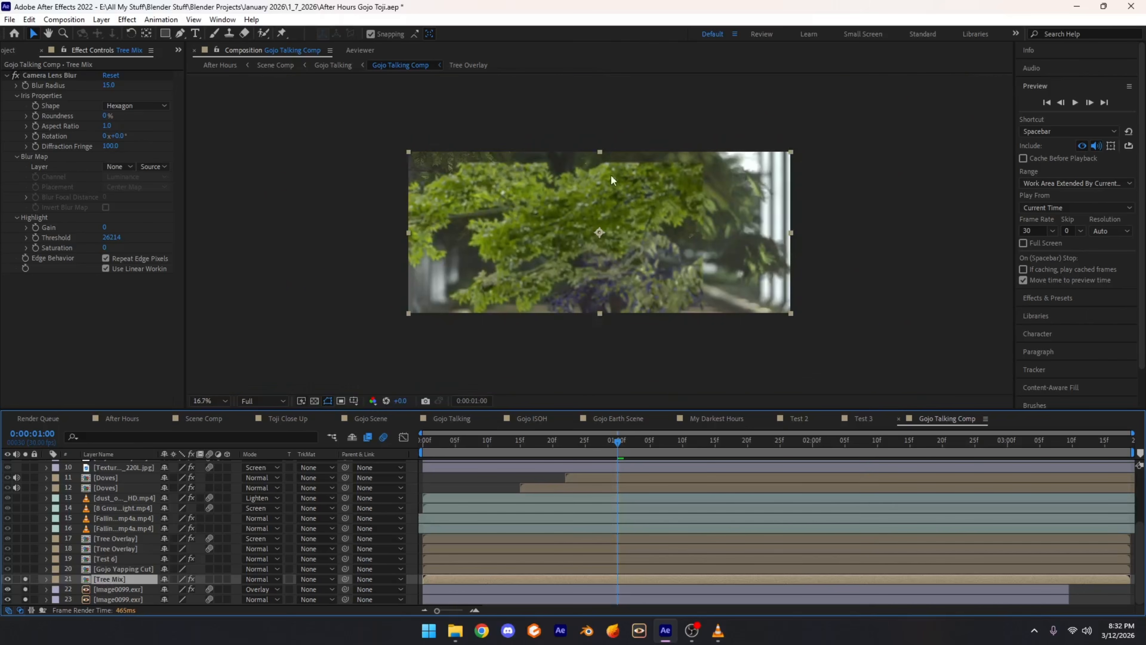
pyautogui.scroll(2, 541, 168)
pyautogui.moveTo(348, 99); pyautogui.dragTo(398, 195)
pyautogui.moveTo(828, 231); pyautogui.dragTo(764, 157)
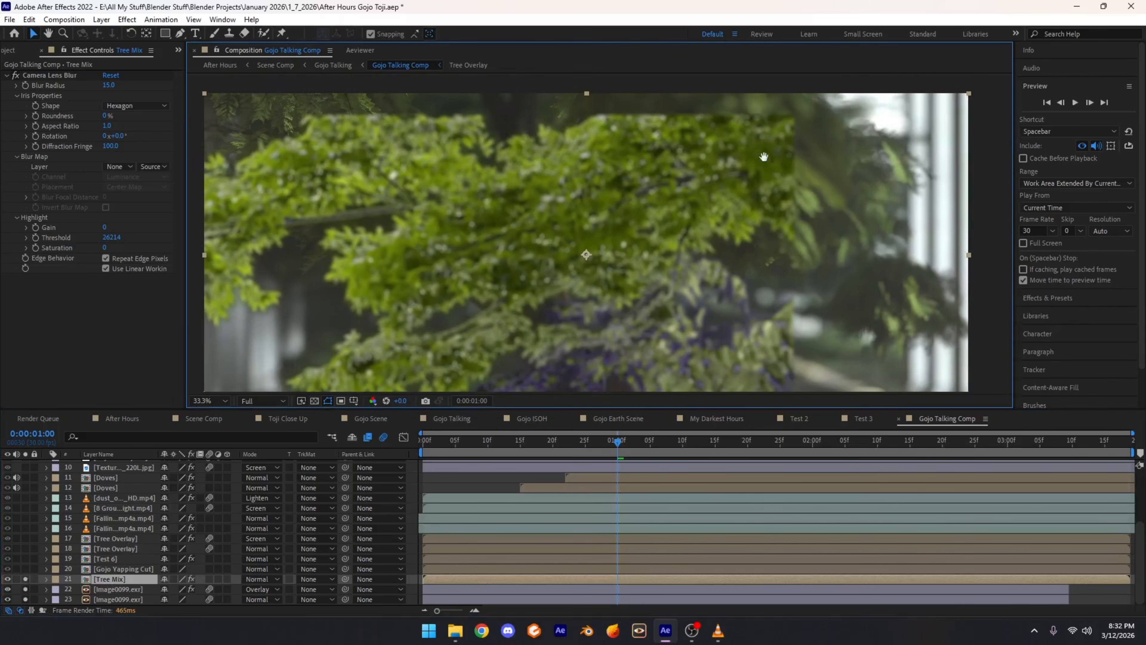
pyautogui.click(208, 401)
pyautogui.click(226, 201)
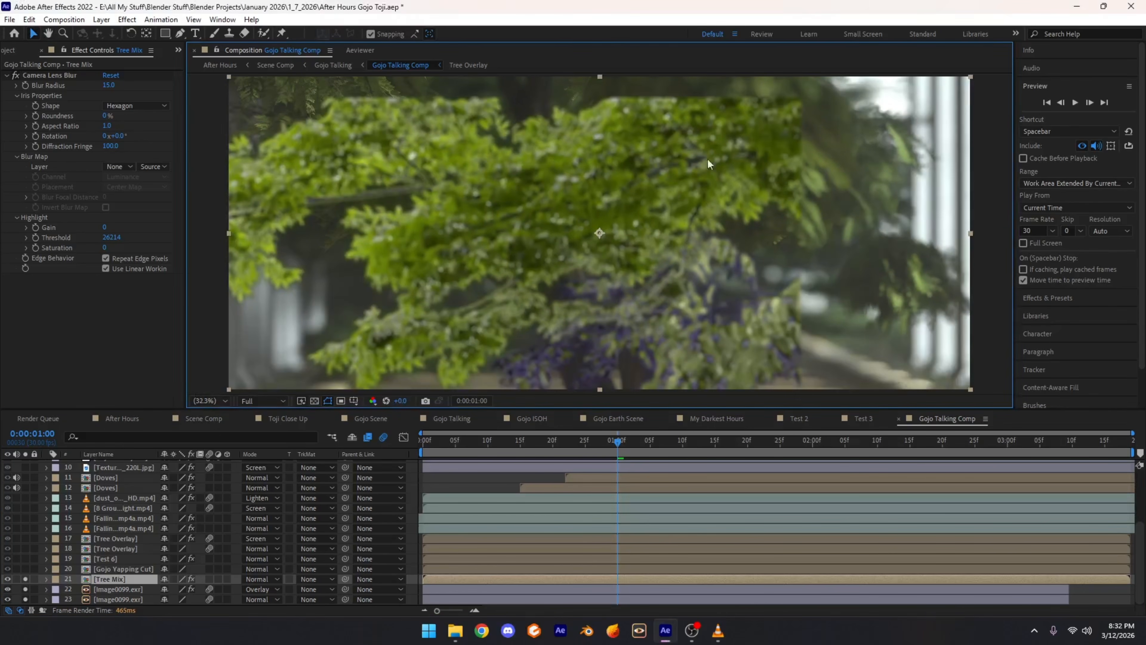
# Step: Isolate the Gojo Yapping Cut layer, scrub its talking animation to 0:00:01:03, and take it out of solo
pyautogui.click(125, 570)
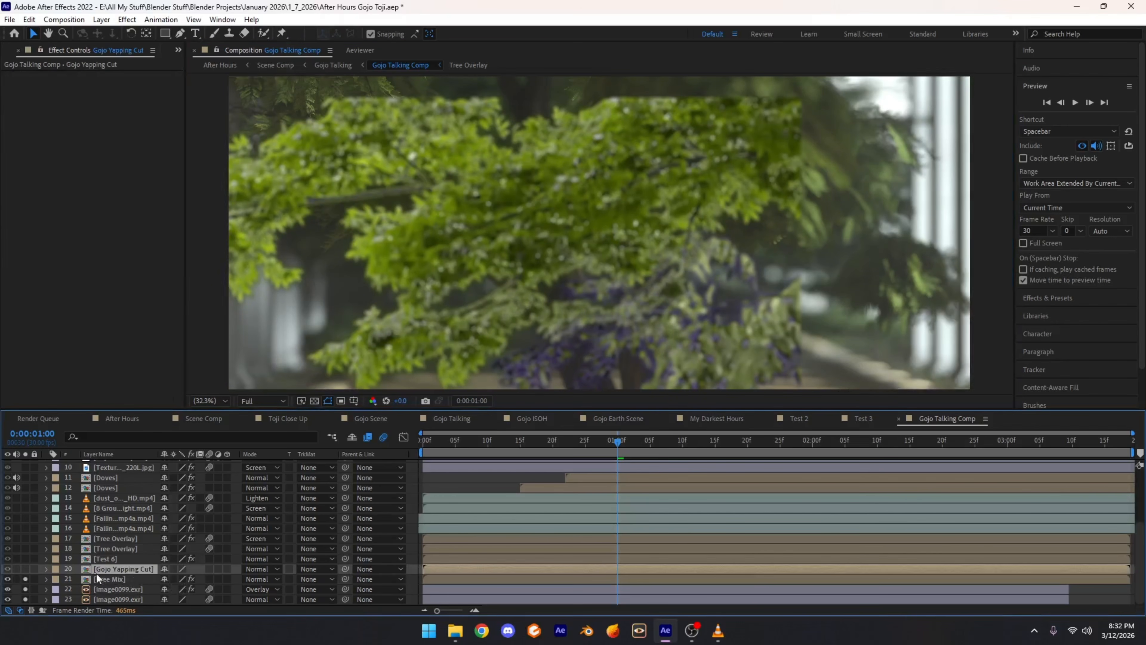
pyautogui.click(25, 568)
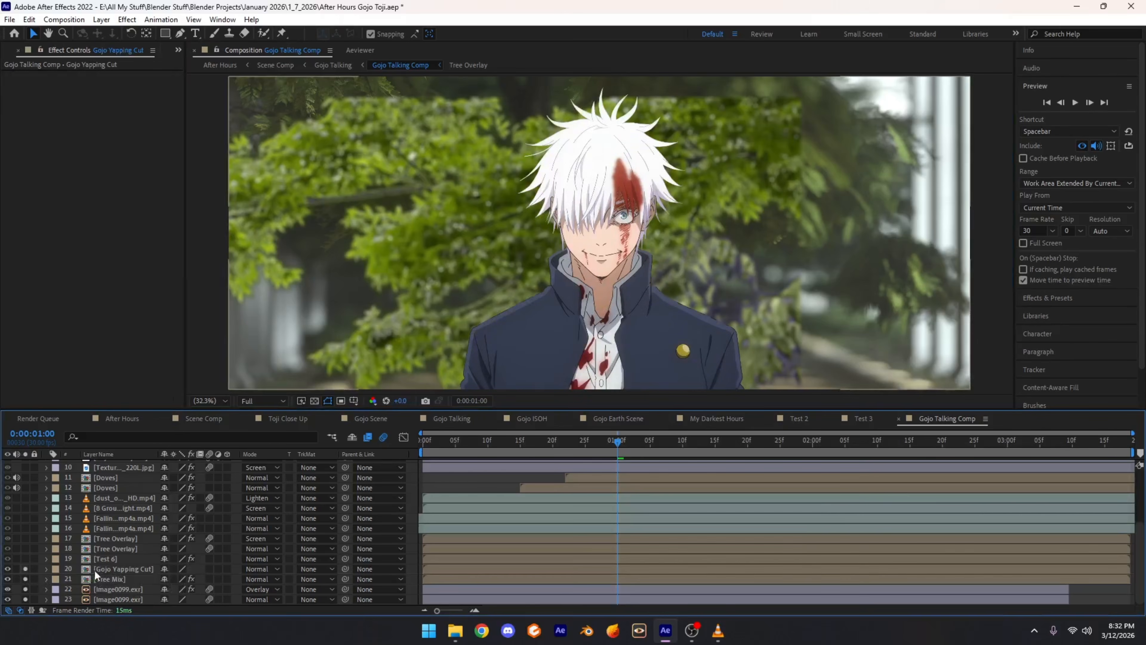
pyautogui.moveTo(26, 580); pyautogui.dragTo(25, 599)
pyautogui.moveTo(559, 451); pyautogui.dragTo(638, 455)
pyautogui.click(25, 569)
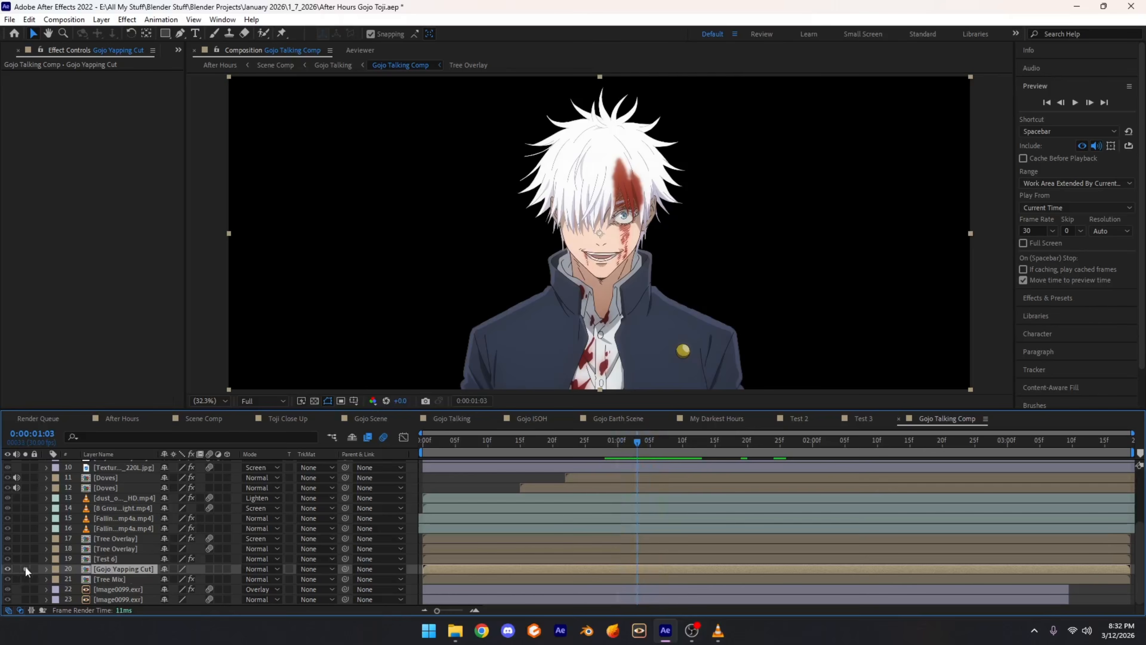
# Step: View the Test 6 layer soloed, compare its effects with the Gojo Yapping Cut layer, and turn its solo off
pyautogui.click(126, 558)
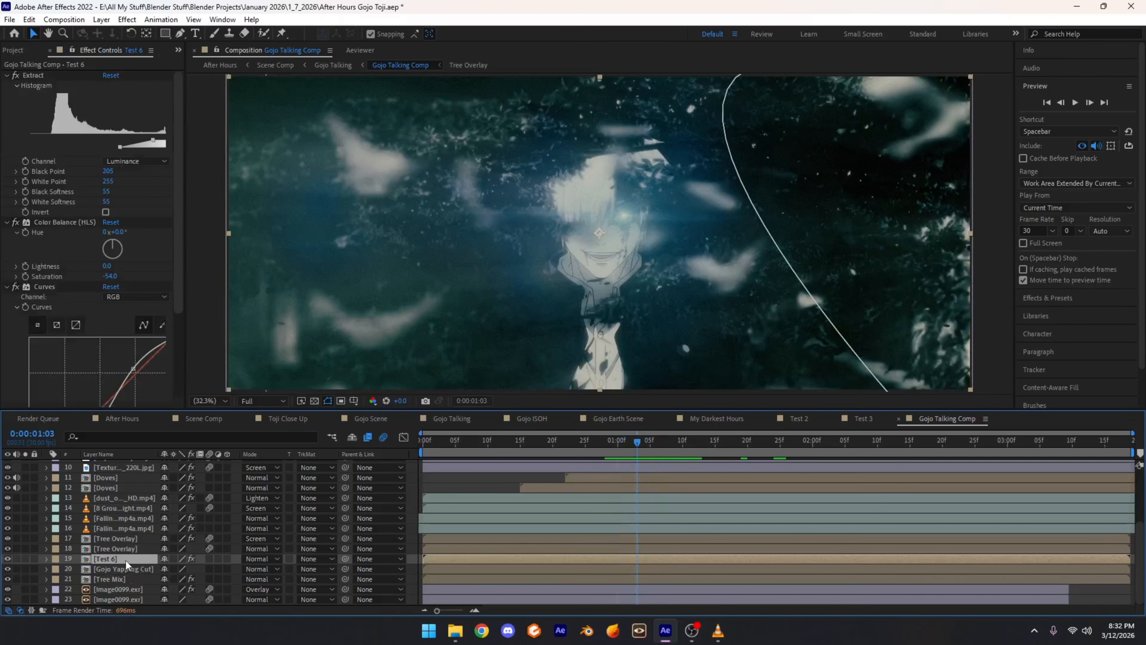
pyautogui.click(25, 559)
pyautogui.click(120, 569)
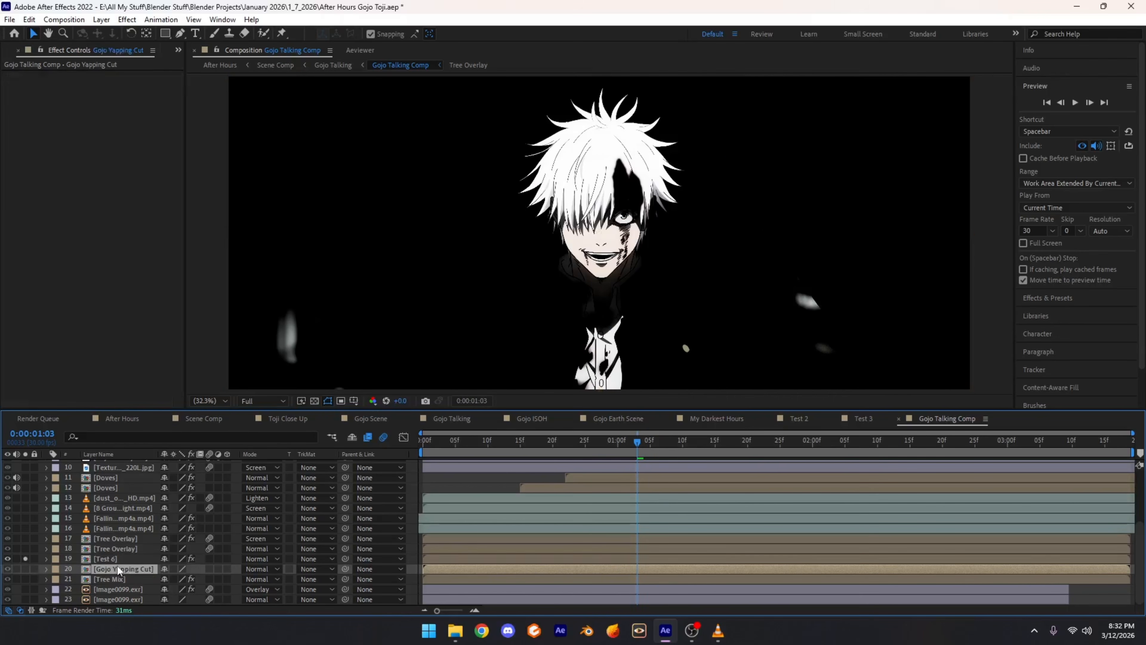
pyautogui.click(111, 559)
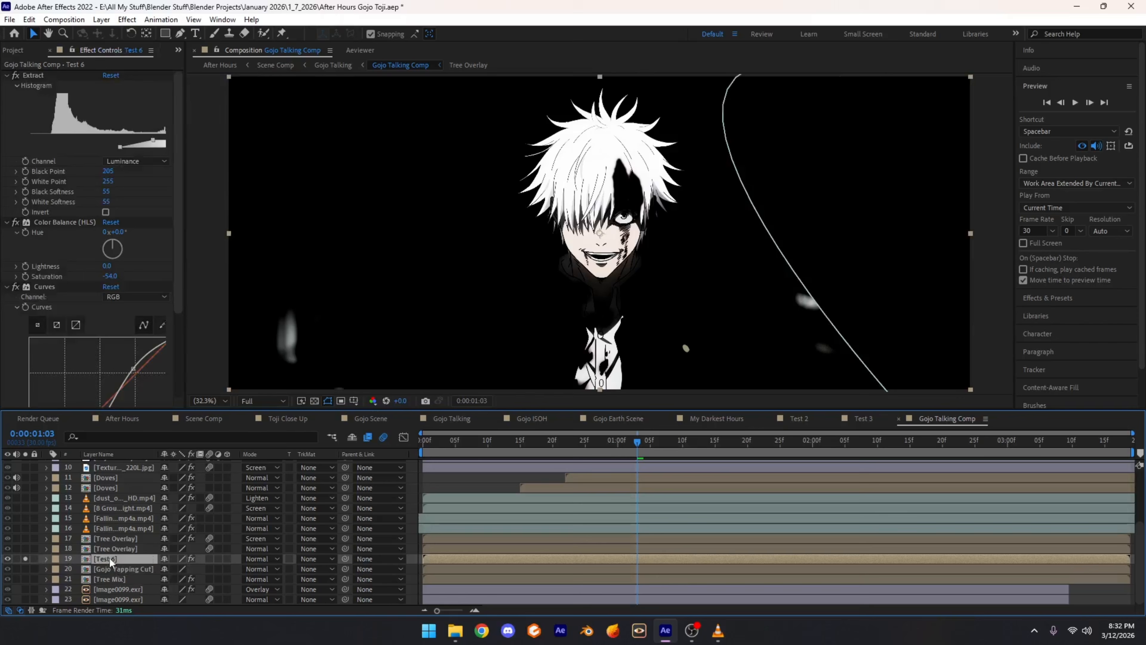
pyautogui.click(118, 579)
pyautogui.click(115, 569)
pyautogui.click(25, 559)
# Step: Solo Gojo Yapping Cut with both Image0099.exr layers to check the cutout against the background, then clear all three solos
pyautogui.click(25, 569)
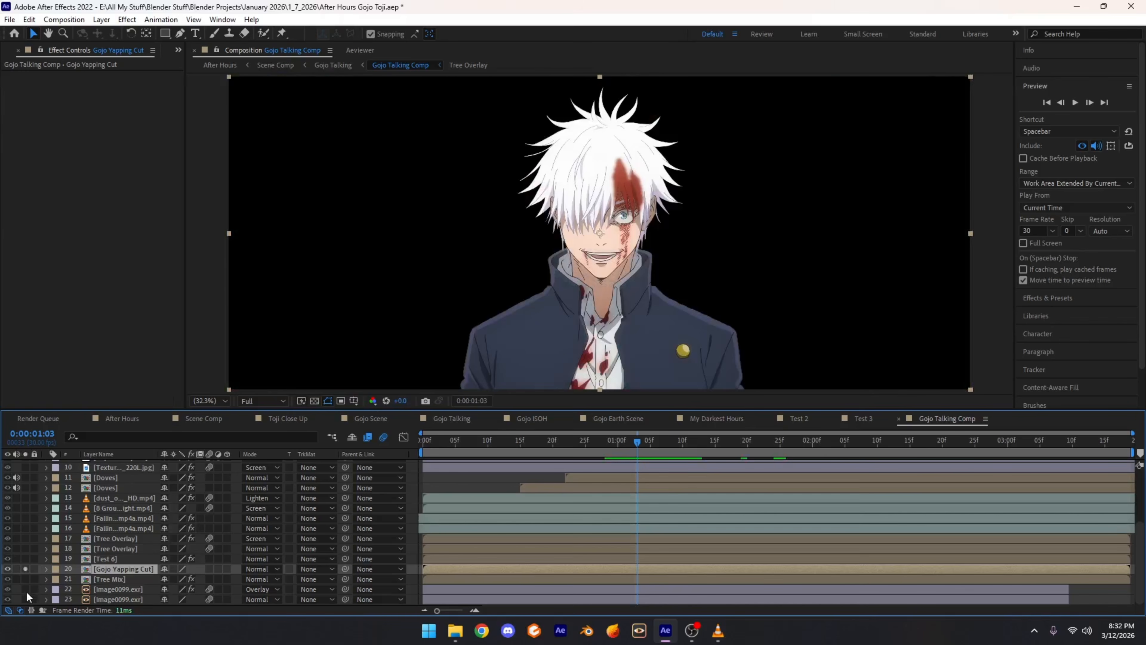
pyautogui.click(25, 590)
pyautogui.click(26, 599)
pyautogui.click(92, 597)
pyautogui.click(119, 570)
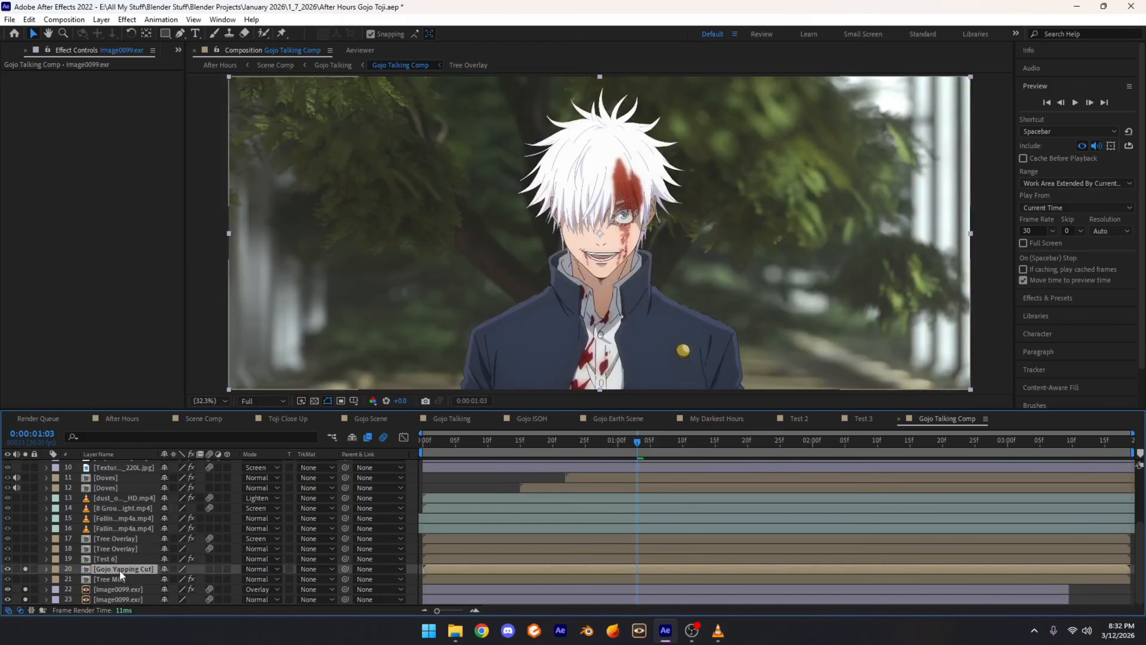
pyautogui.click(113, 598)
pyautogui.click(111, 589)
pyautogui.moveTo(26, 600); pyautogui.dragTo(25, 569)
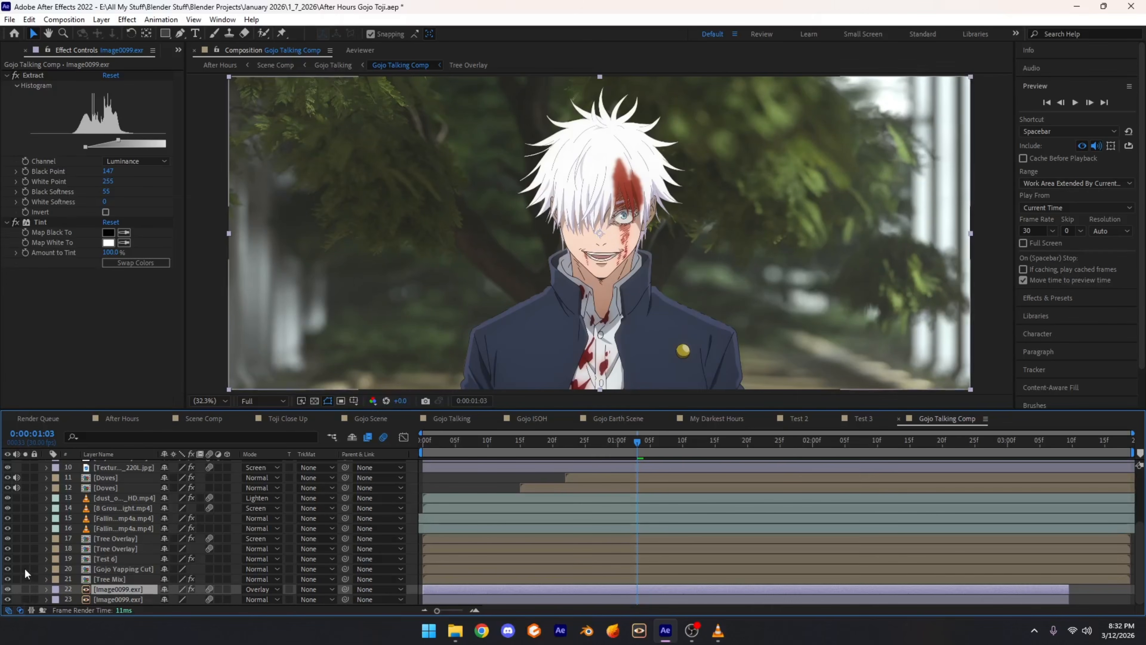
# Step: Review the Extract, Color Balance (HLS) and Curves settings on the Test 6 layer
pyautogui.click(66, 559)
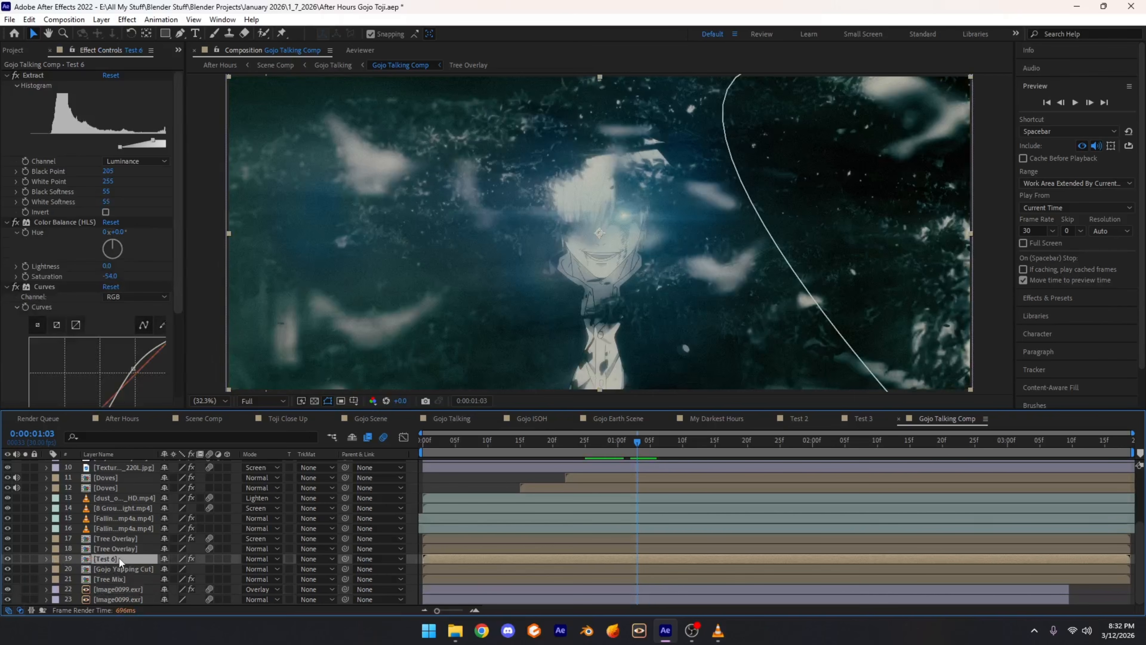
pyautogui.scroll(-4, 72, 187)
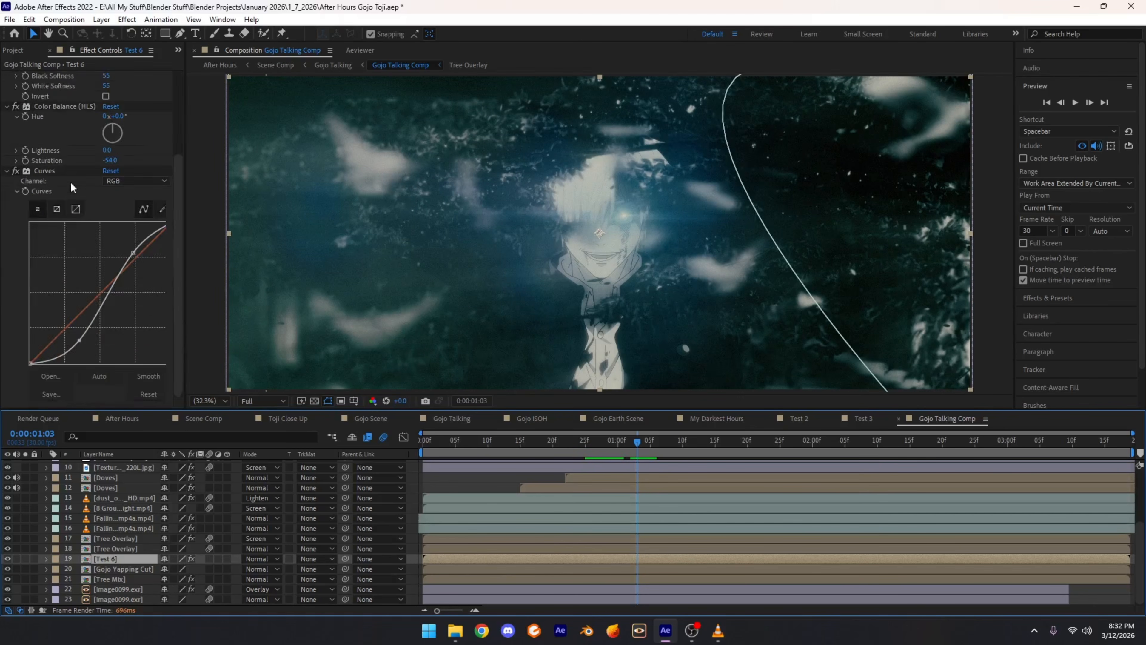
pyautogui.scroll(4, 72, 187)
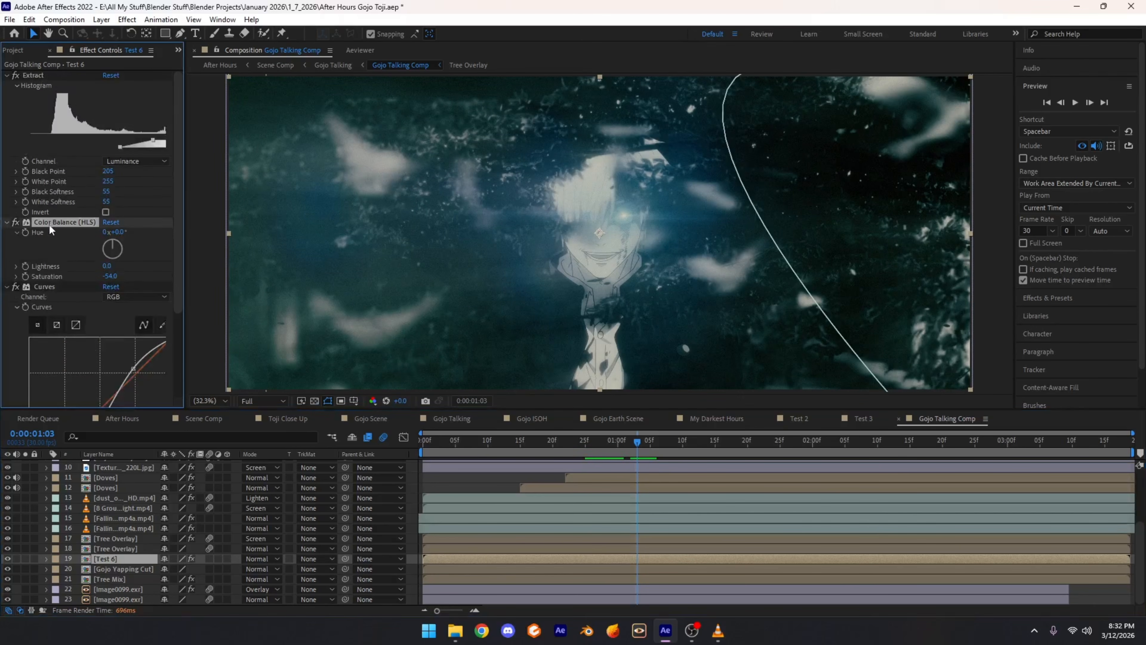
pyautogui.click(41, 288)
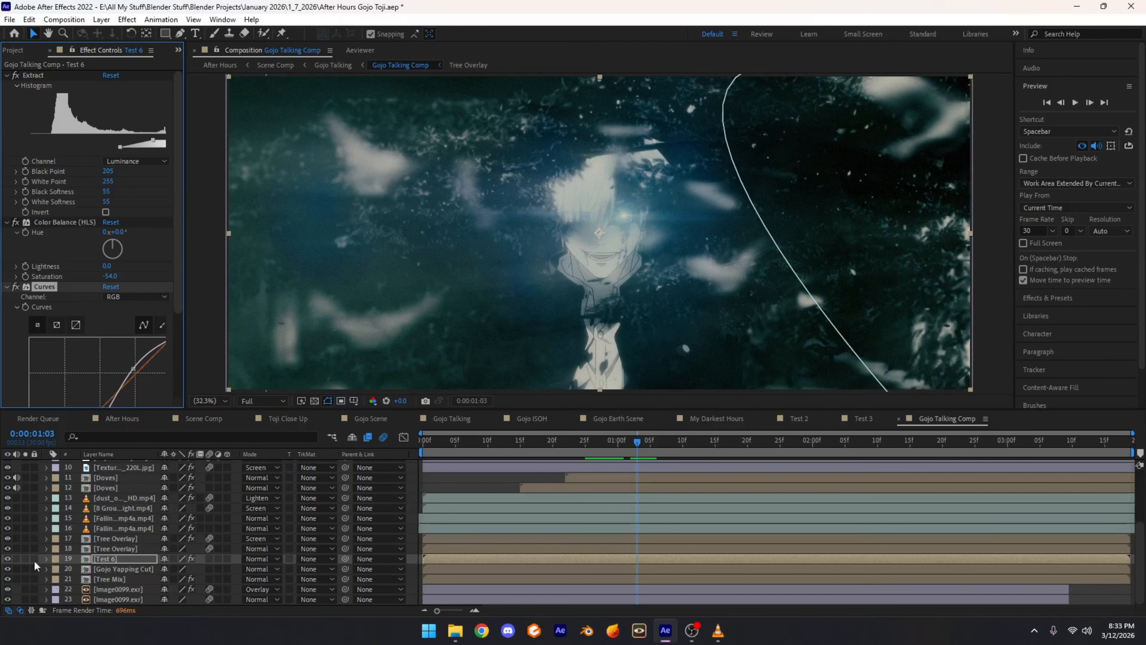
# Step: Solo Test 6 over the transparency grid, examine the extracted face up close, then refit the view and turn the solo off
pyautogui.click(25, 558)
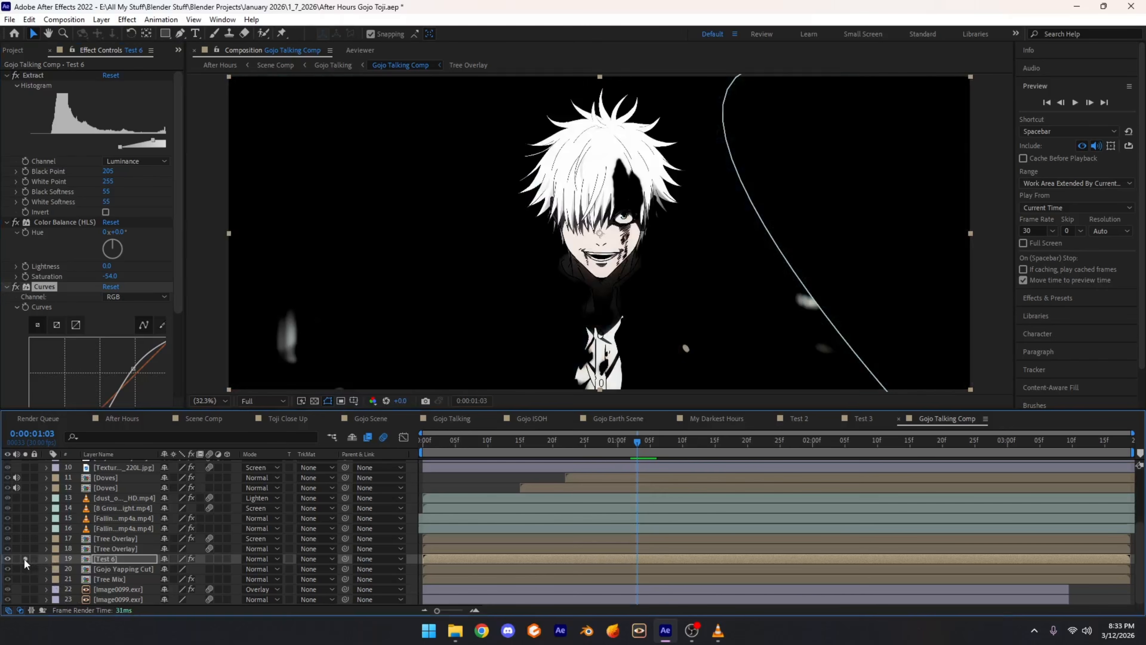
pyautogui.click(314, 401)
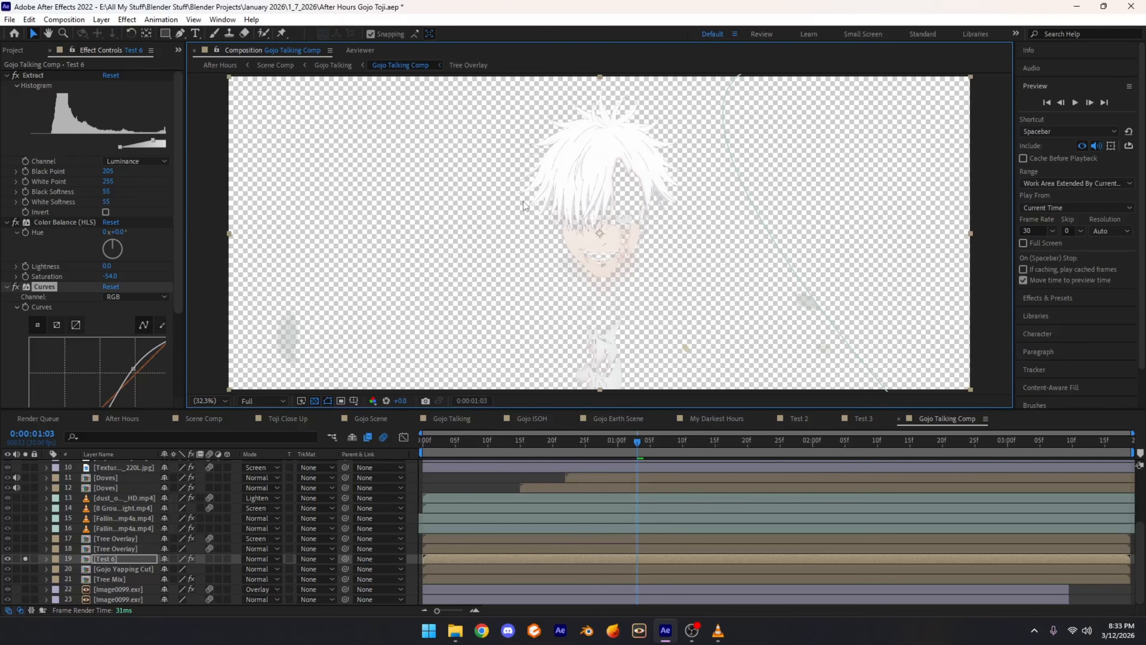
pyautogui.scroll(4, 542, 208)
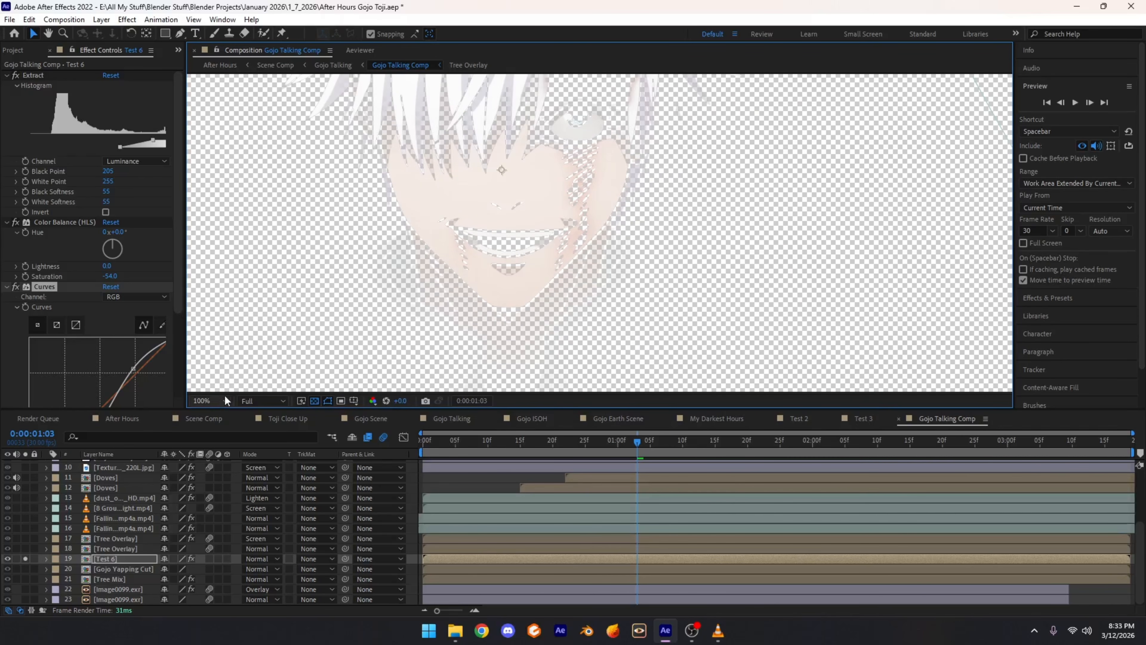
pyautogui.click(224, 400)
pyautogui.click(219, 210)
pyautogui.click(26, 559)
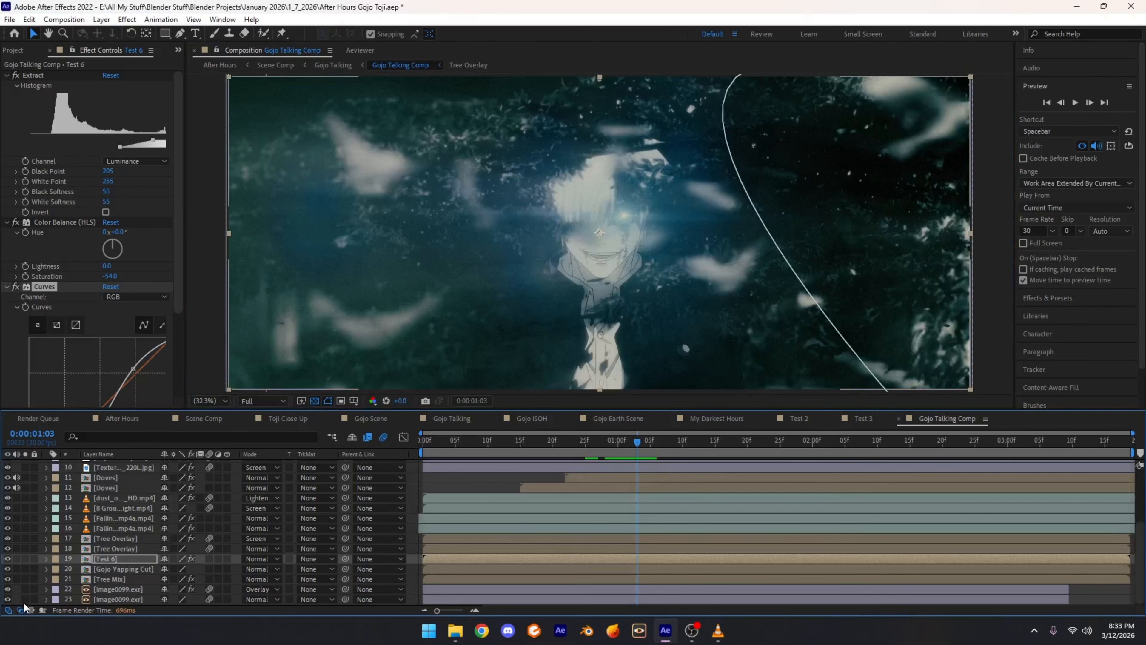
# Step: Solo the layers from the lower Image0099.exr up through both Tree Overlay layers and view the upper overlay's Camera Lens Blur settings
pyautogui.moveTo(25, 599); pyautogui.dragTo(26, 559)
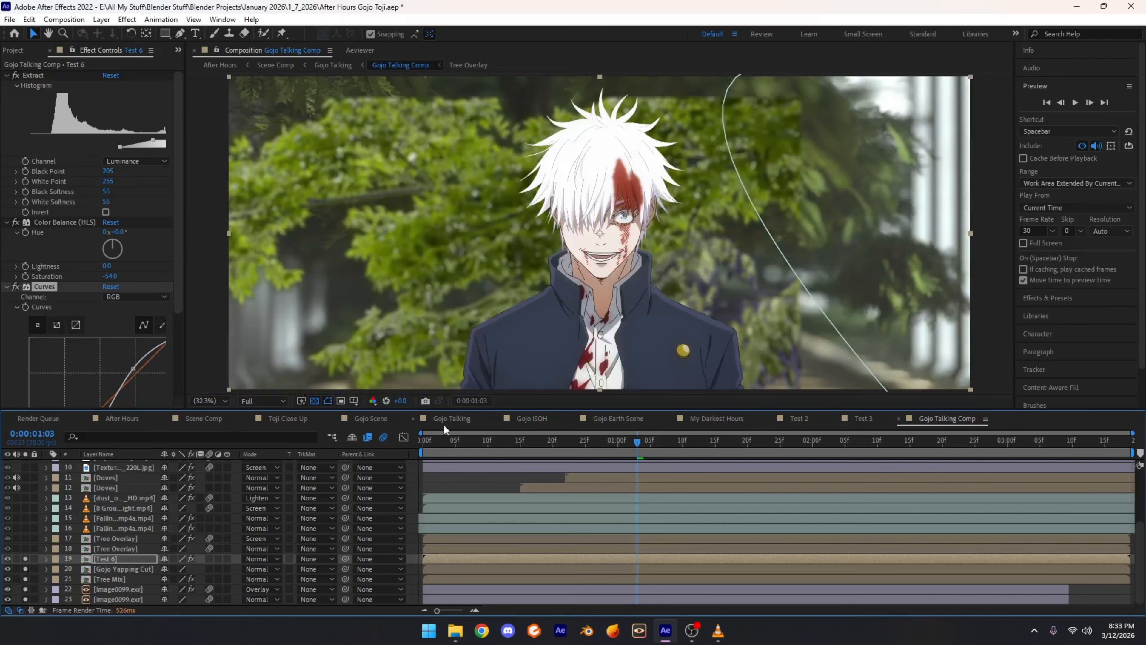
pyautogui.click(124, 548)
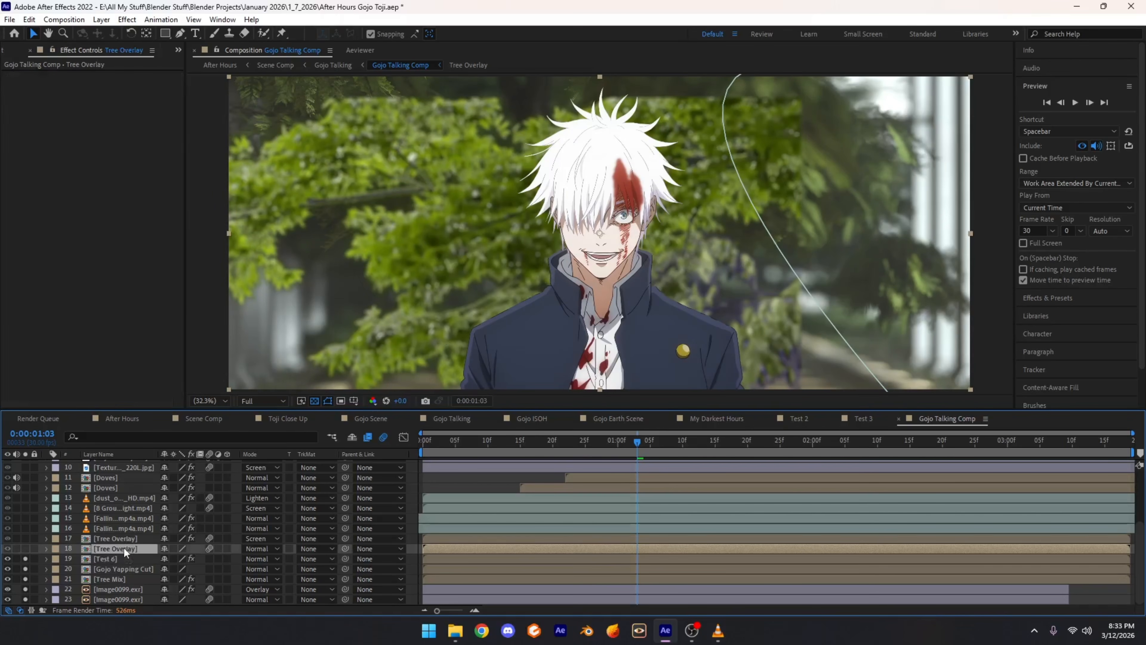
pyautogui.moveTo(27, 549); pyautogui.dragTo(27, 542)
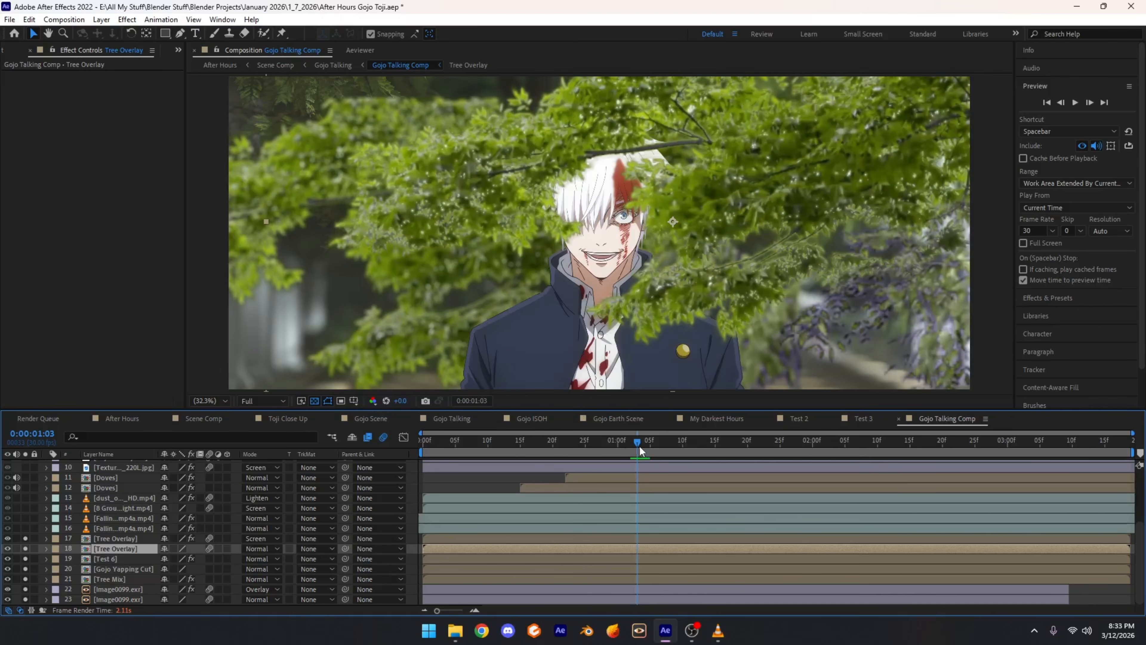
pyautogui.moveTo(639, 443); pyautogui.dragTo(632, 448)
pyautogui.click(106, 540)
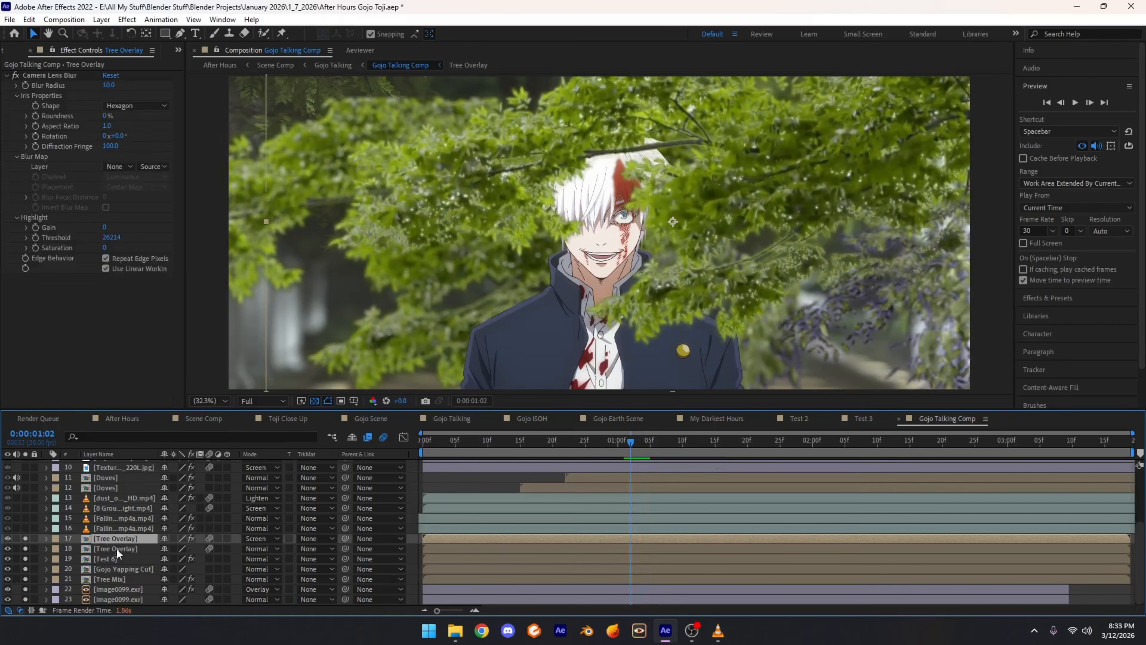
# Step: Open the Tree Overlay composition, fit it in the viewer and go to the frame at 0:00:01:03
pyautogui.doubleClick(116, 548)
pyautogui.click(119, 506)
pyautogui.click(208, 401)
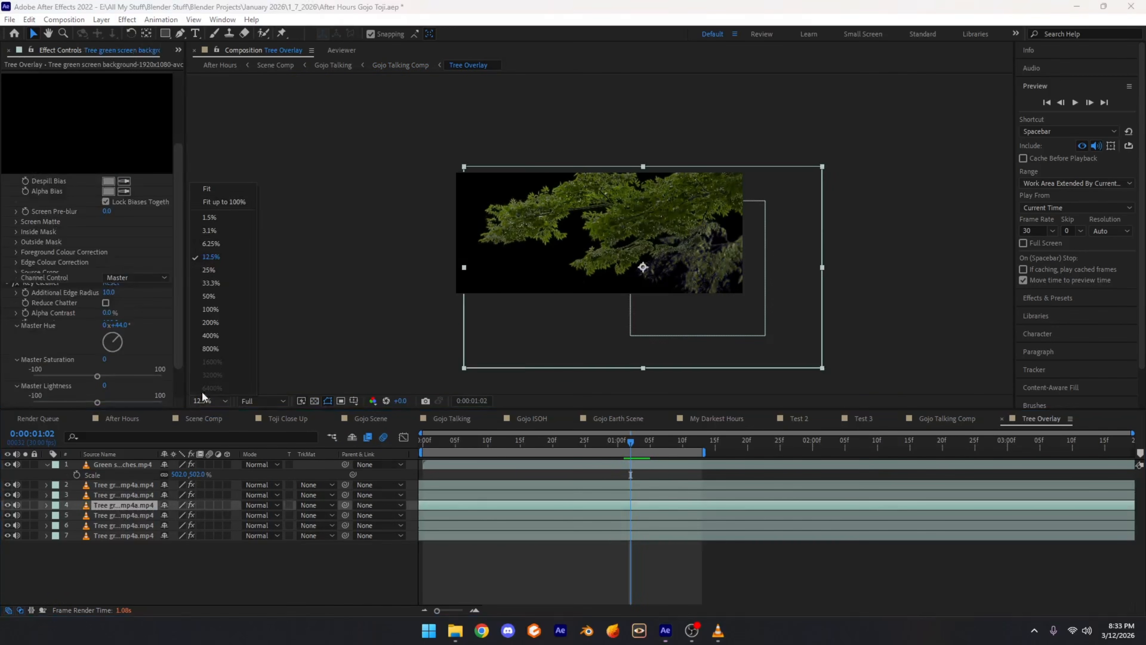
pyautogui.click(223, 197)
pyautogui.click(128, 580)
pyautogui.click(636, 445)
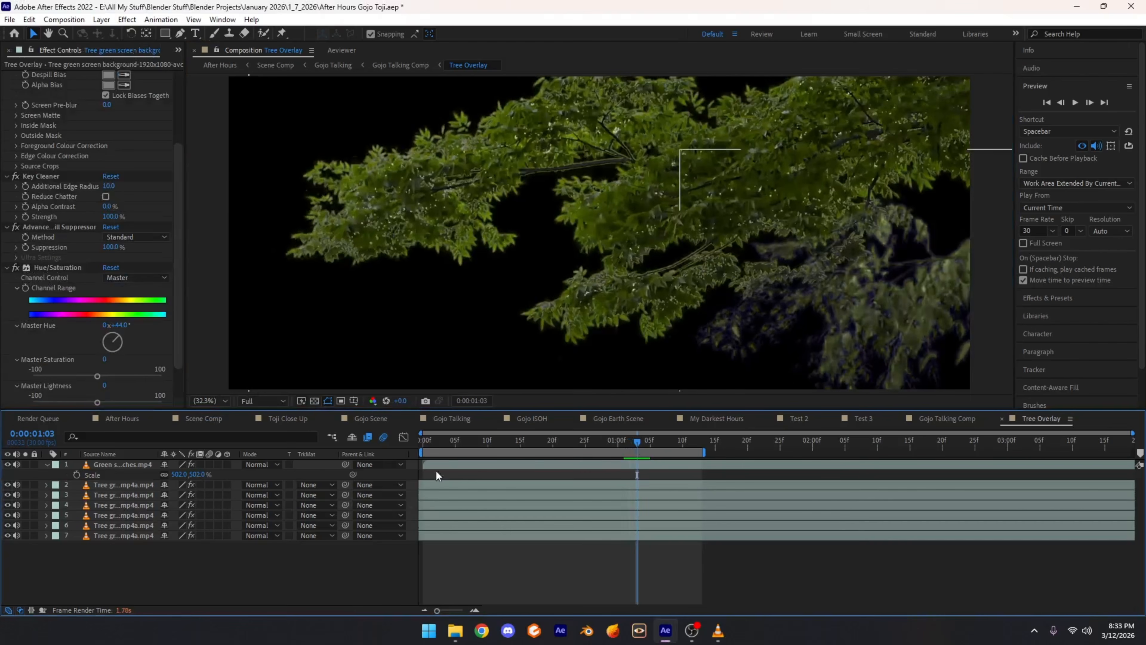
# Step: Solo the tree footage layers cumulatively from the lowest upward to see how the foliage builds up
pyautogui.click(25, 535)
pyautogui.click(26, 525)
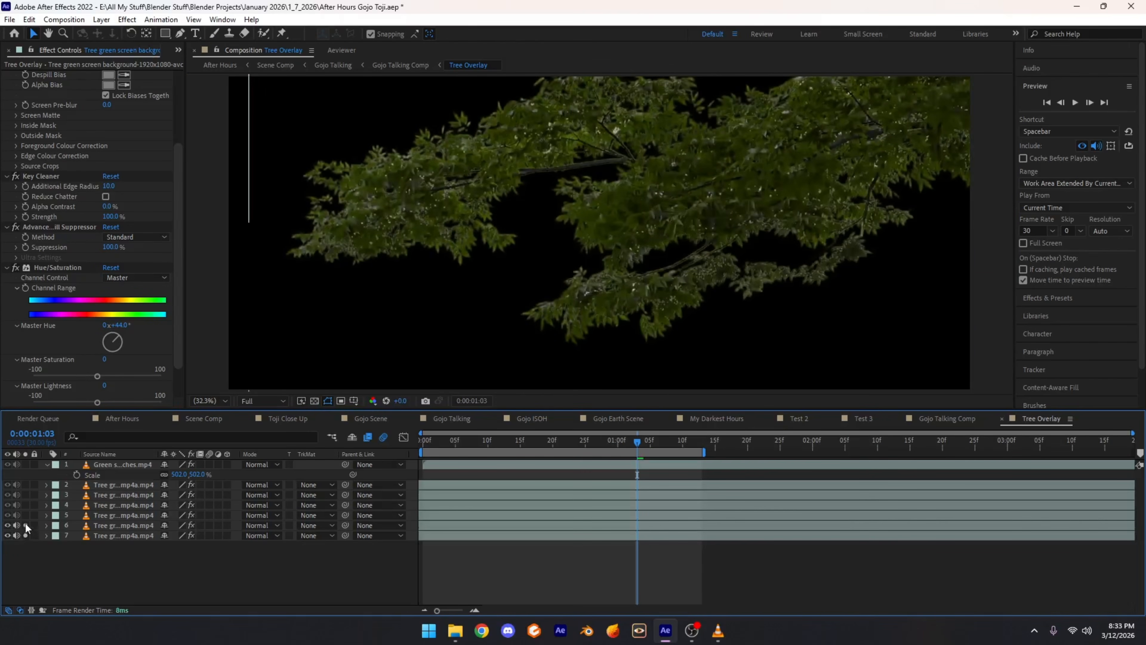
pyautogui.moveTo(27, 516); pyautogui.dragTo(26, 487)
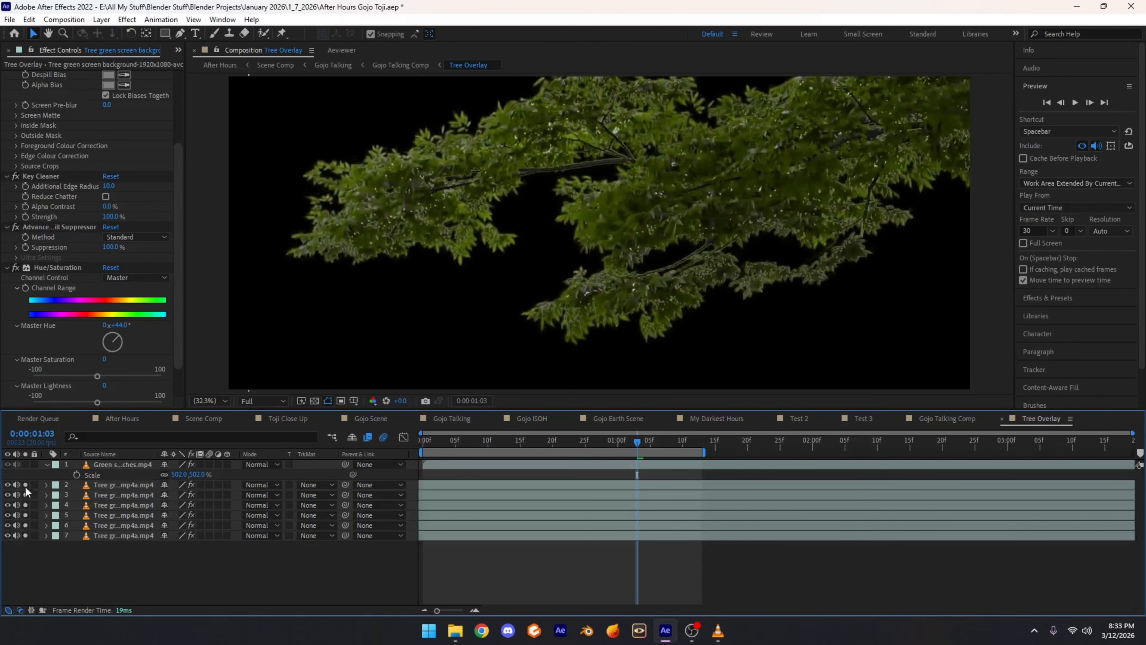
pyautogui.click(26, 462)
# Step: Undo the layer solos in Tree Overlay and leave no layer selected
pyautogui.hotkey('ctrl', 'z')
pyautogui.hotkey('ctrl', 'z')
pyautogui.hotkey('ctrl', 'z')
pyautogui.hotkey('ctrl', 'z')
pyautogui.hotkey('ctrl', 'z')
pyautogui.hotkey('ctrl', 'z')
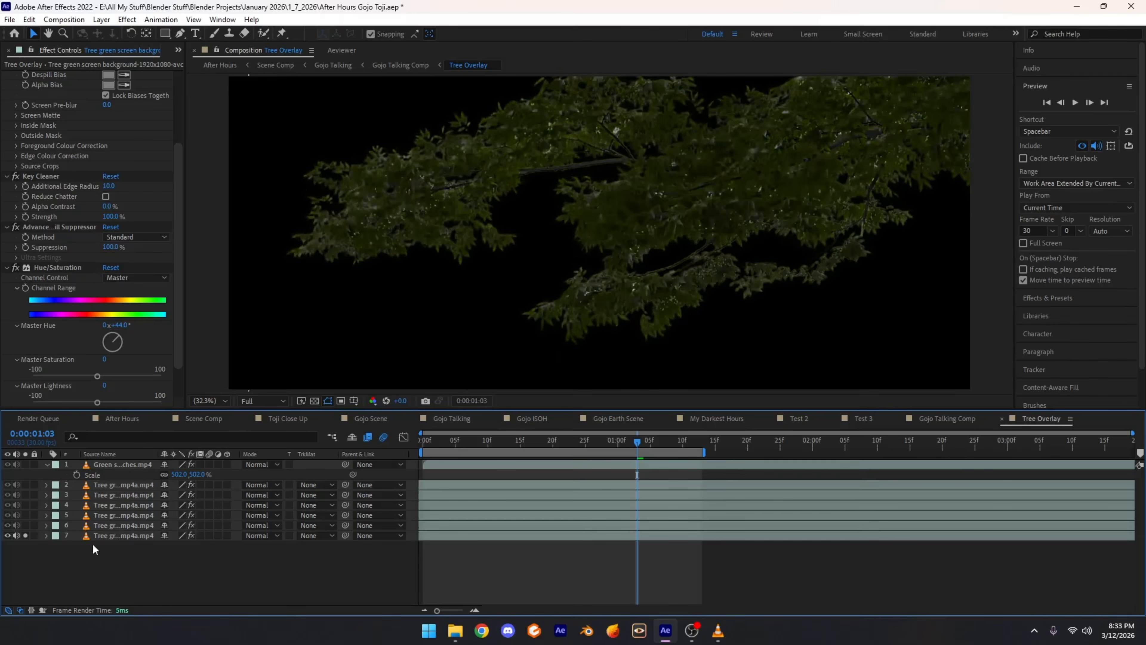
pyautogui.click(120, 537)
pyautogui.click(269, 568)
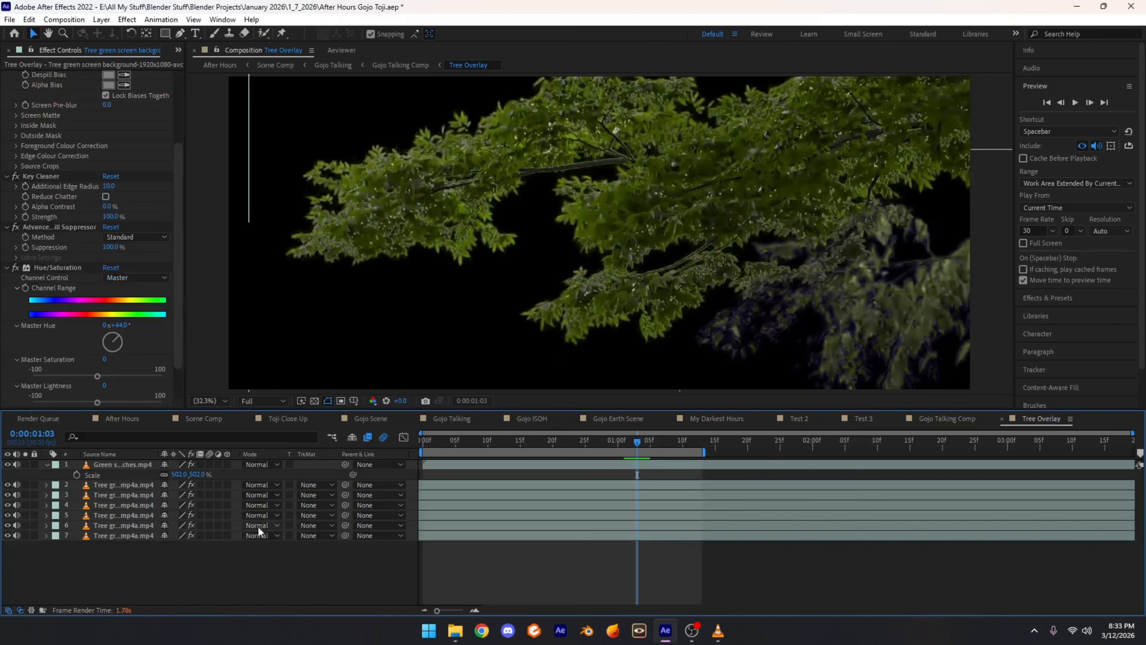
pyautogui.click(258, 575)
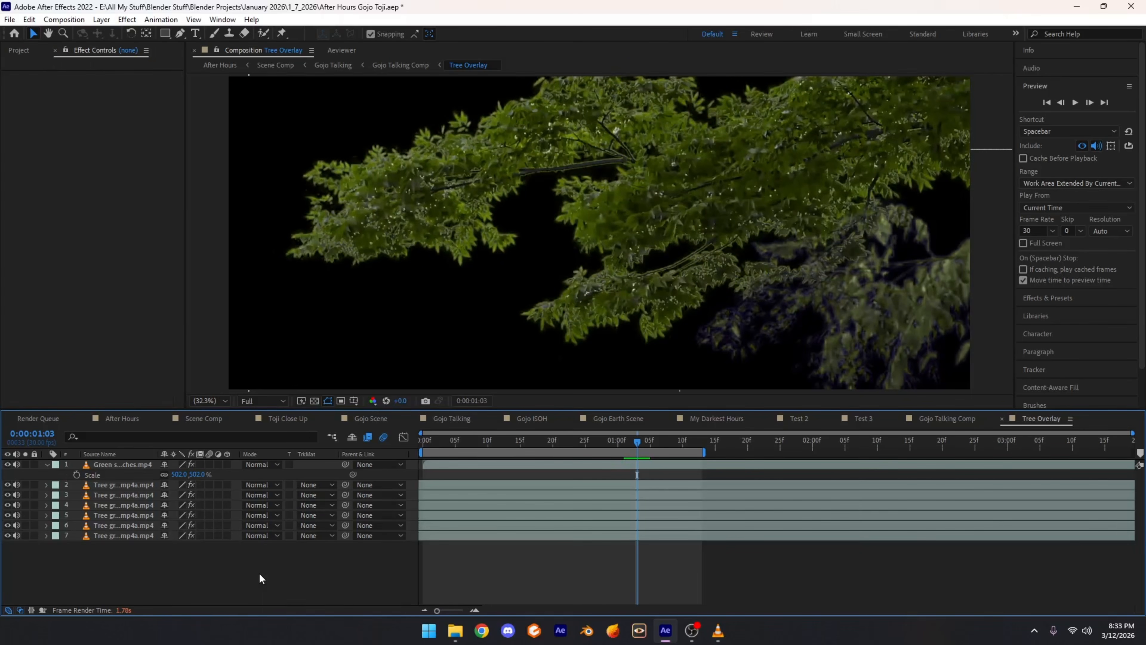
pyautogui.click(259, 573)
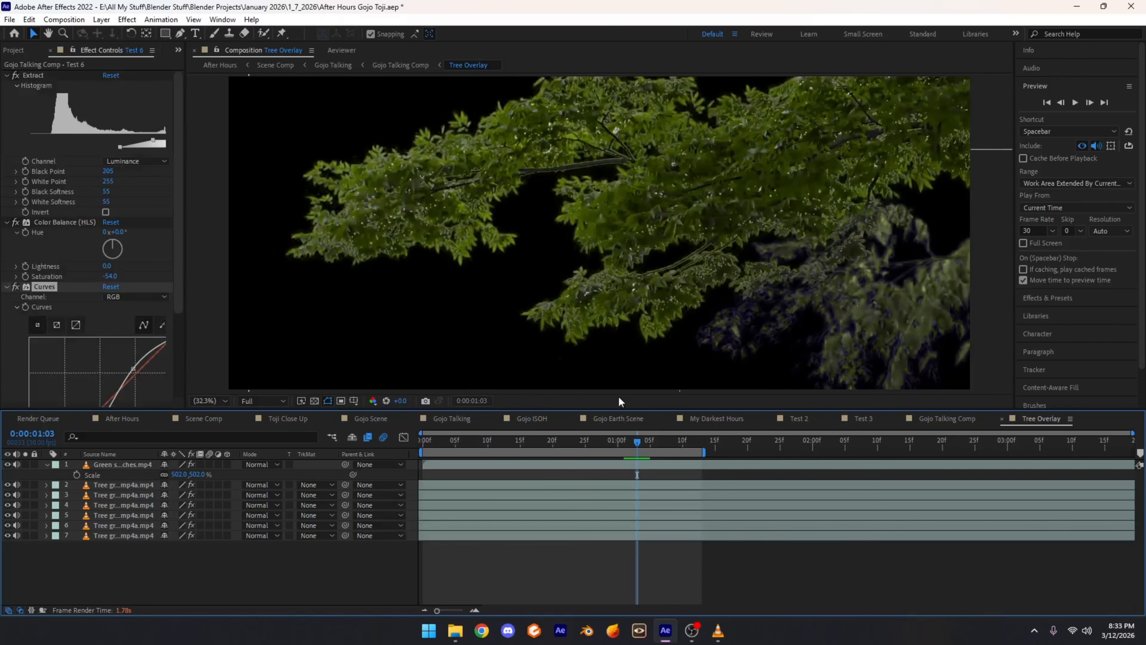
# Step: Review the Keylight, Key Cleaner and spill suppressor effects on the green-screen tree layers, and briefly solo the lowest one
pyautogui.scroll(-2, 584, 326)
pyautogui.scroll(2, 546, 329)
pyautogui.click(217, 399)
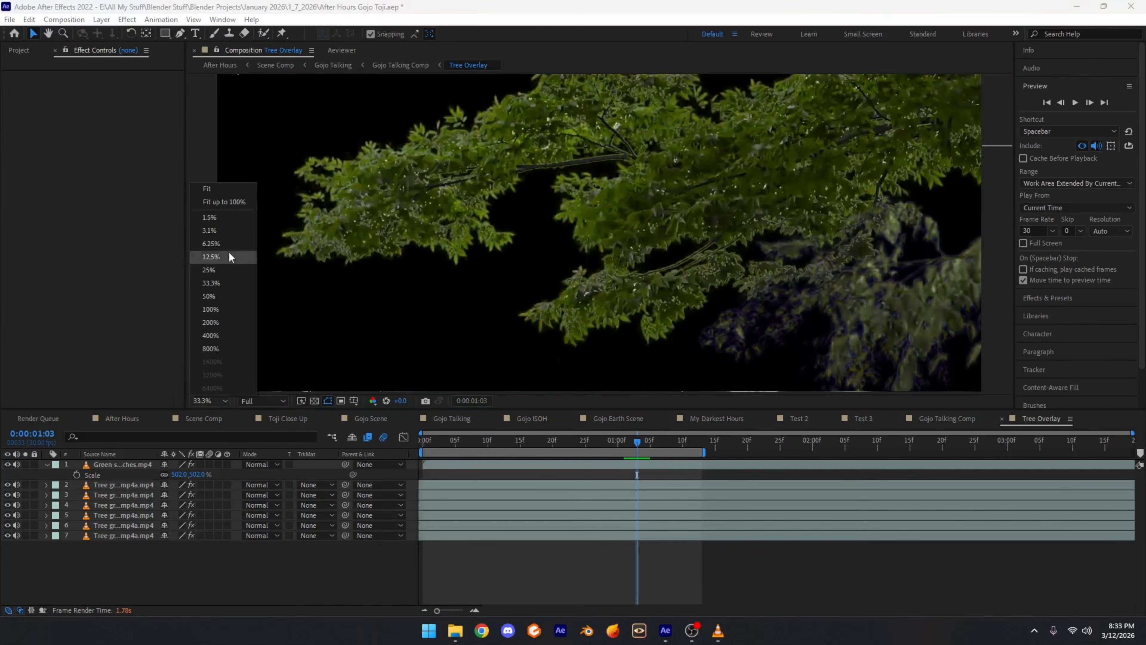
pyautogui.click(226, 205)
pyautogui.click(144, 503)
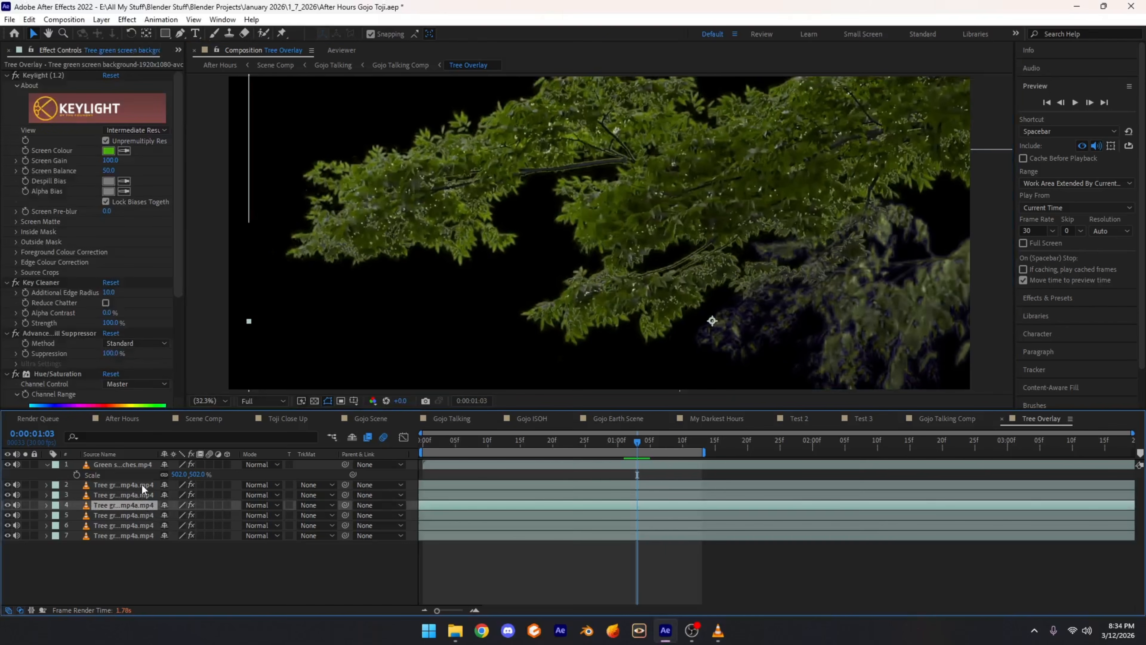
pyautogui.click(141, 484)
pyautogui.click(138, 463)
pyautogui.click(138, 536)
pyautogui.click(137, 551)
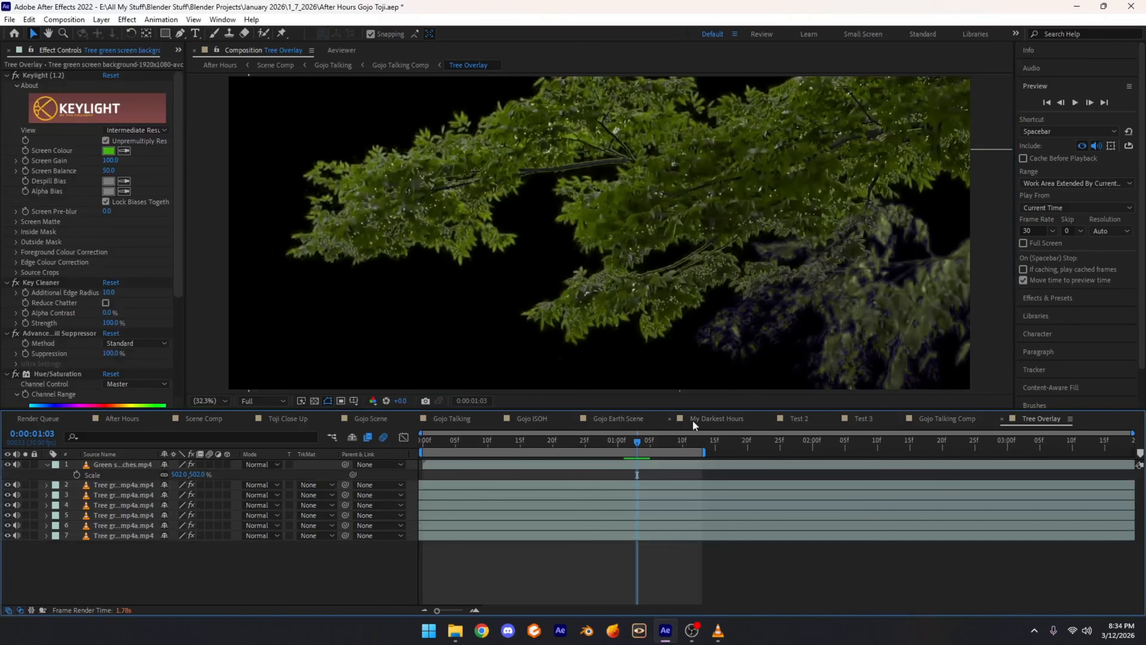
pyautogui.click(25, 535)
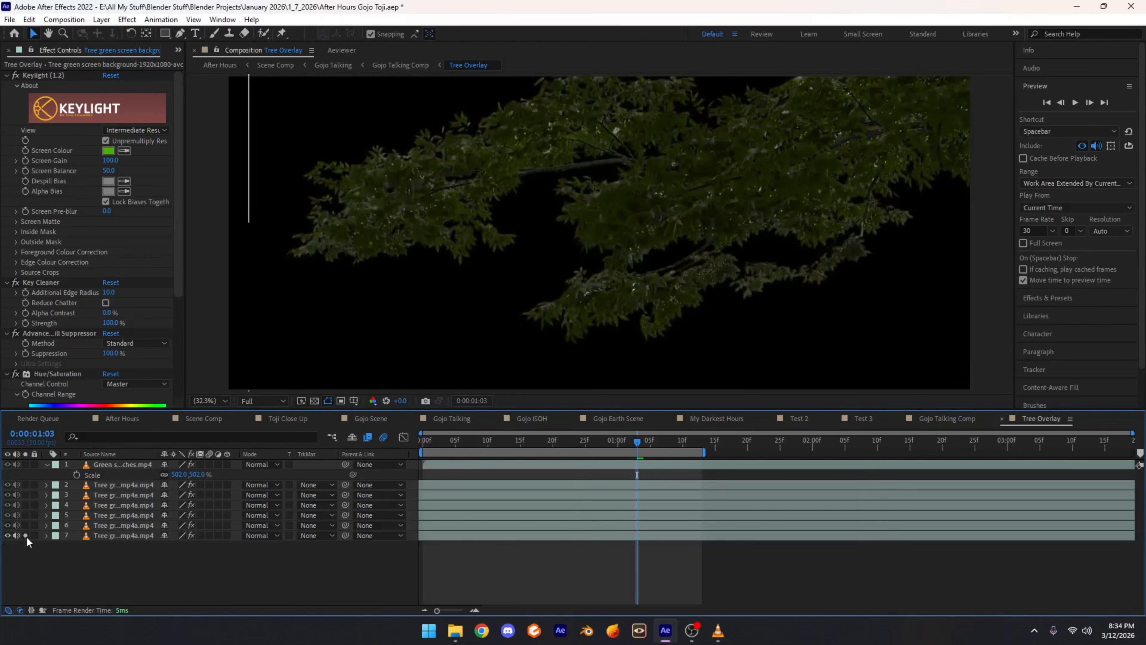
pyautogui.click(25, 536)
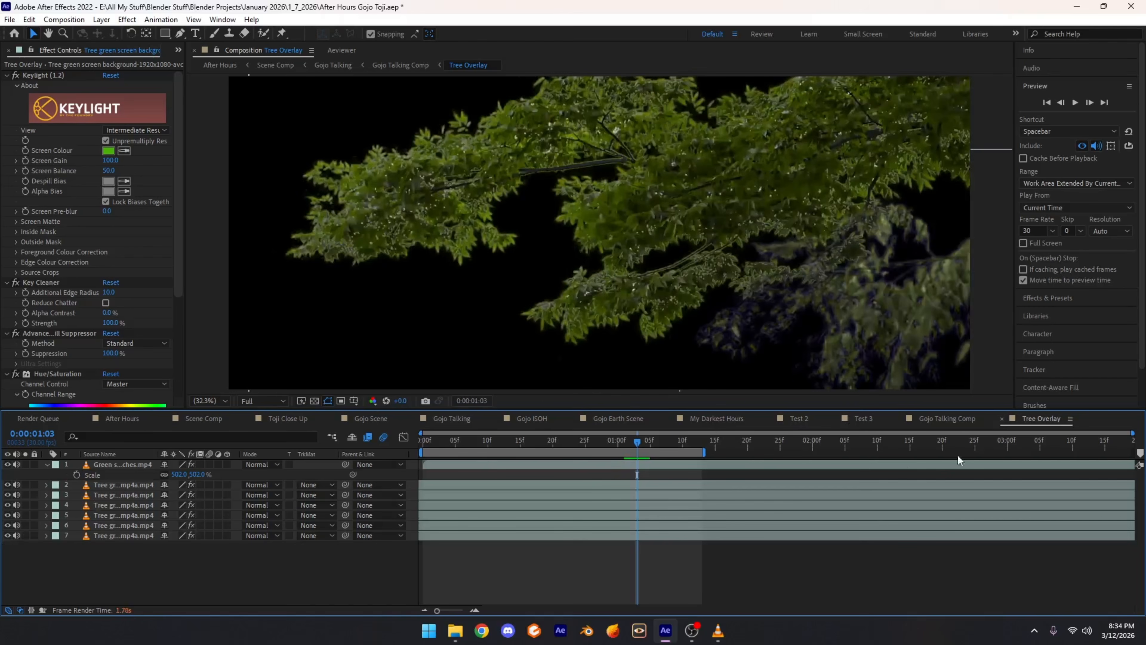
# Step: Return to Gojo Talking Comp, solo the layers from Tree Overlay down to the lower Image0099.exr and fit the view
pyautogui.click(940, 416)
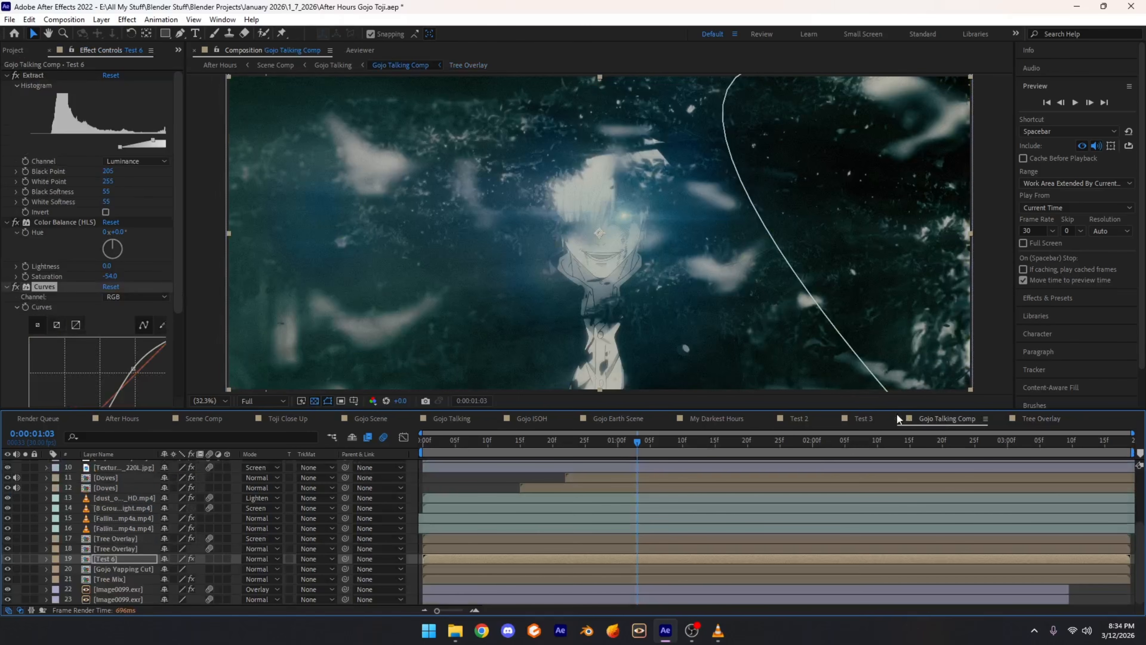
pyautogui.moveTo(25, 558); pyautogui.dragTo(24, 605)
pyautogui.scroll(-2, 479, 252)
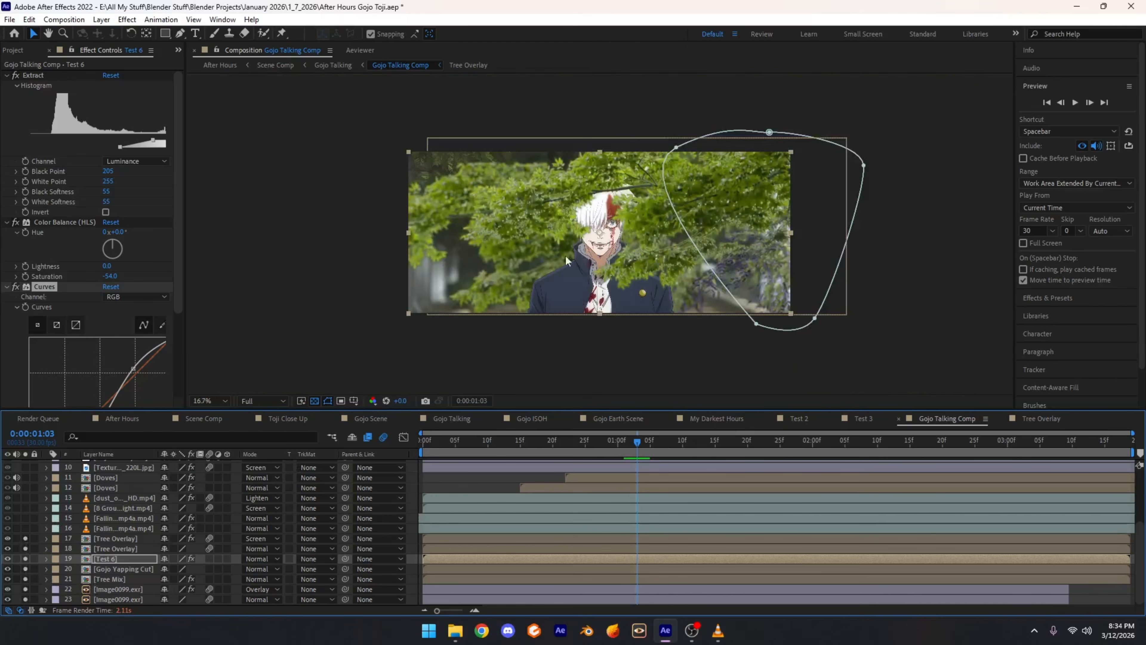
pyautogui.scroll(2, 440, 279)
pyautogui.click(228, 399)
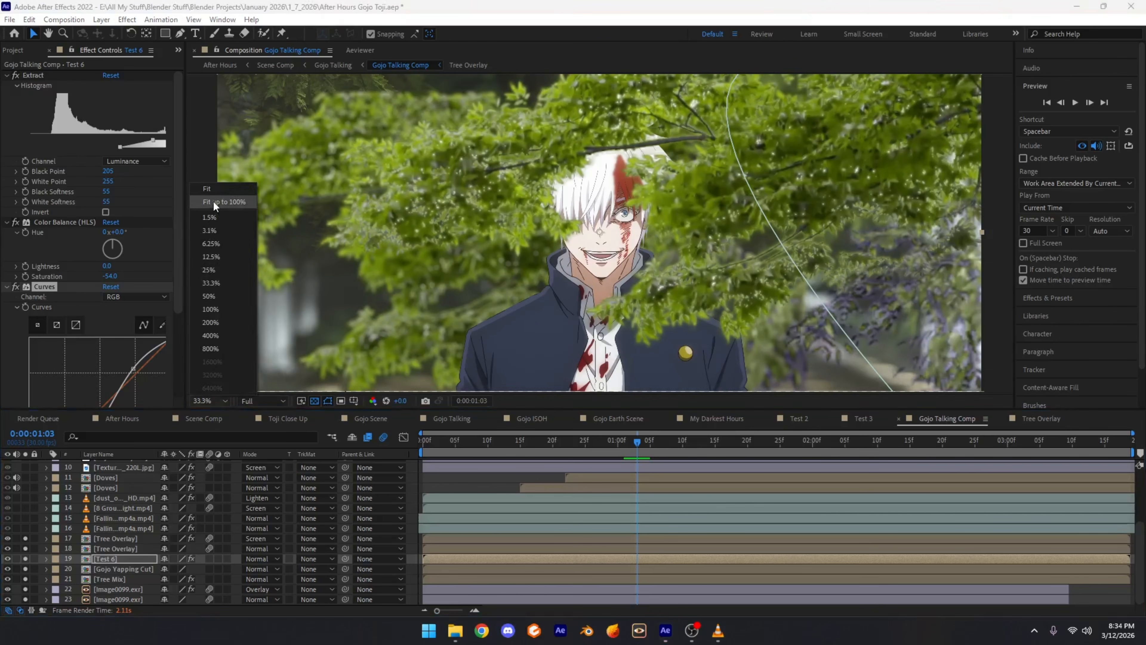
pyautogui.click(213, 201)
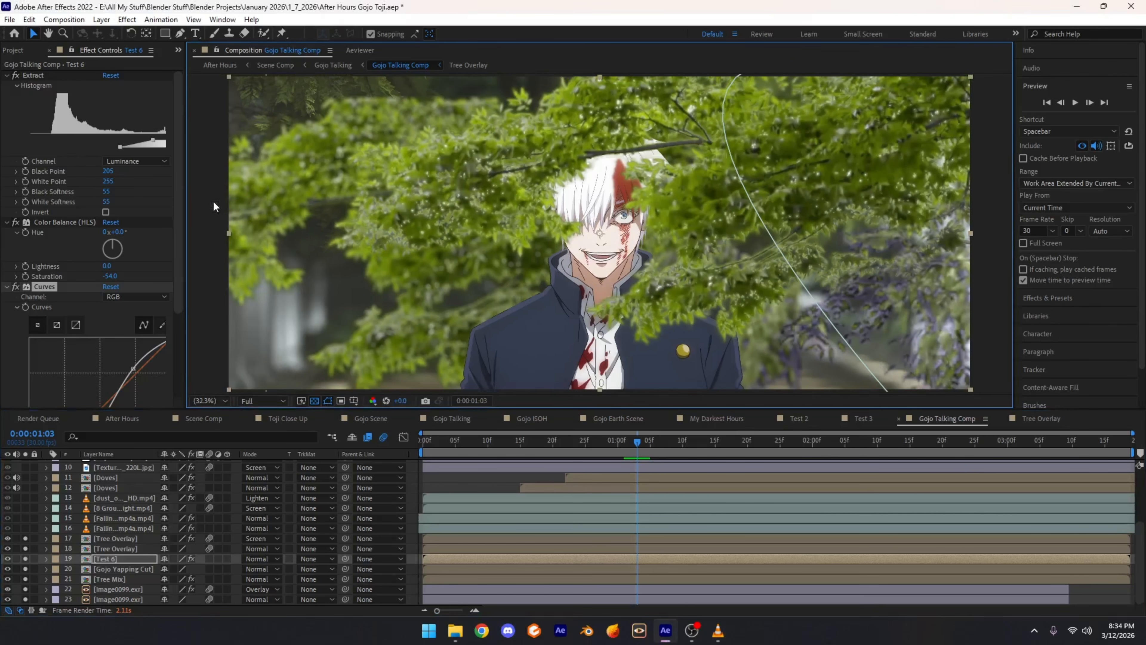
# Step: Switch the solos to the dust overlay, ground and two falling-leaves layers, and review the effects on each of them
pyautogui.click(119, 530)
pyautogui.moveTo(26, 539); pyautogui.dragTo(26, 600)
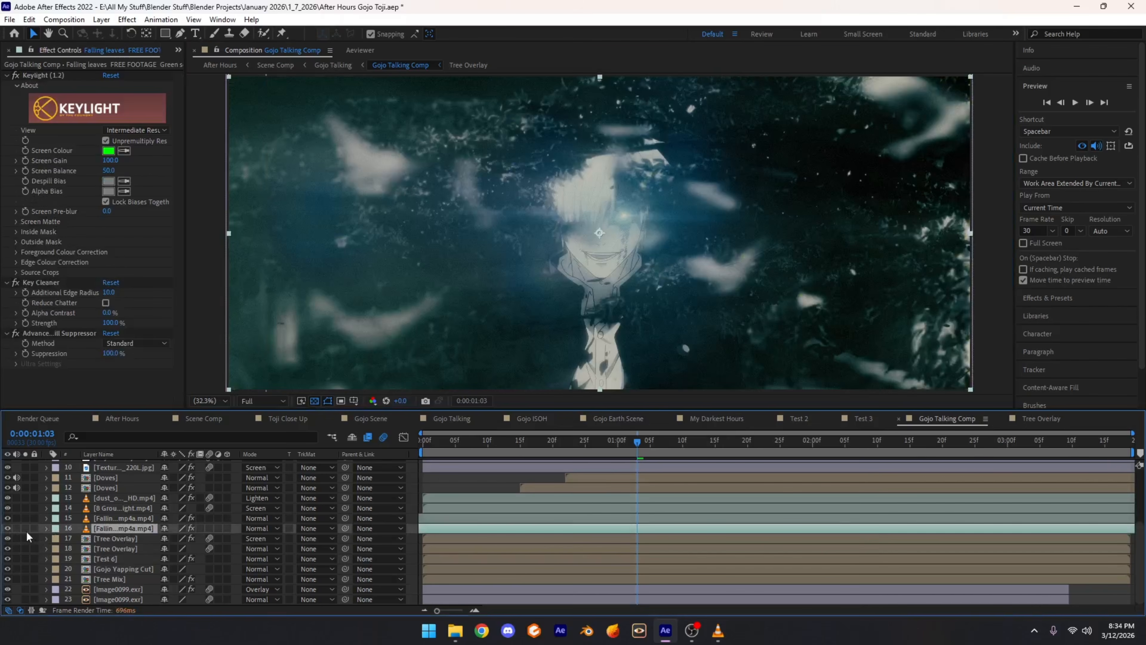
pyautogui.moveTo(26, 497); pyautogui.dragTo(25, 528)
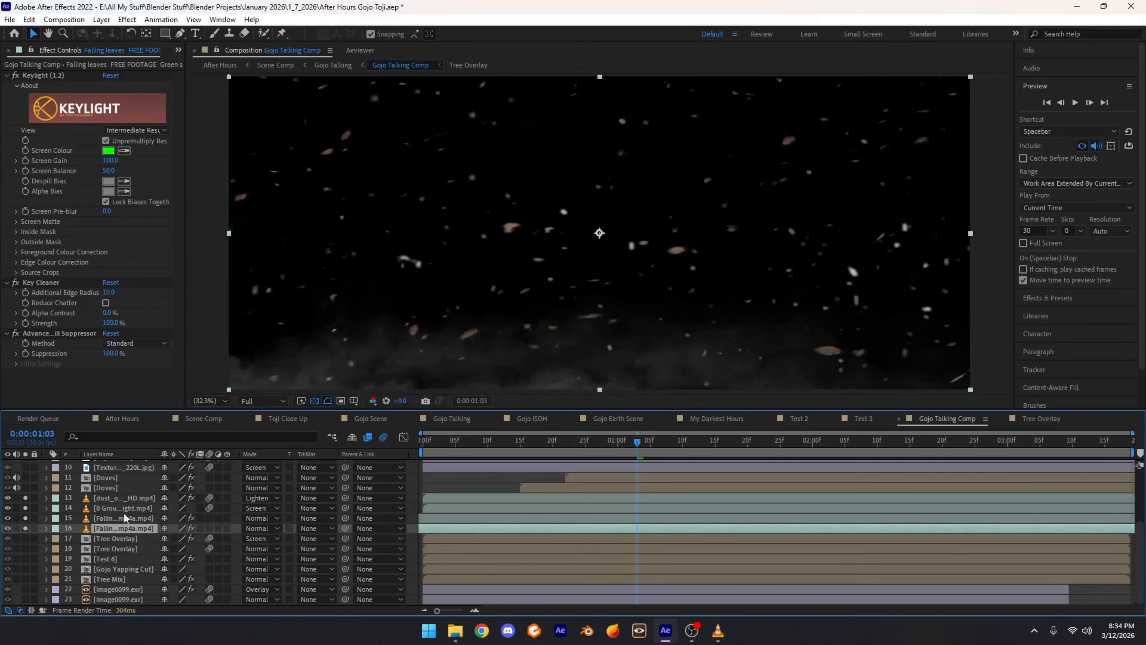
pyautogui.click(113, 517)
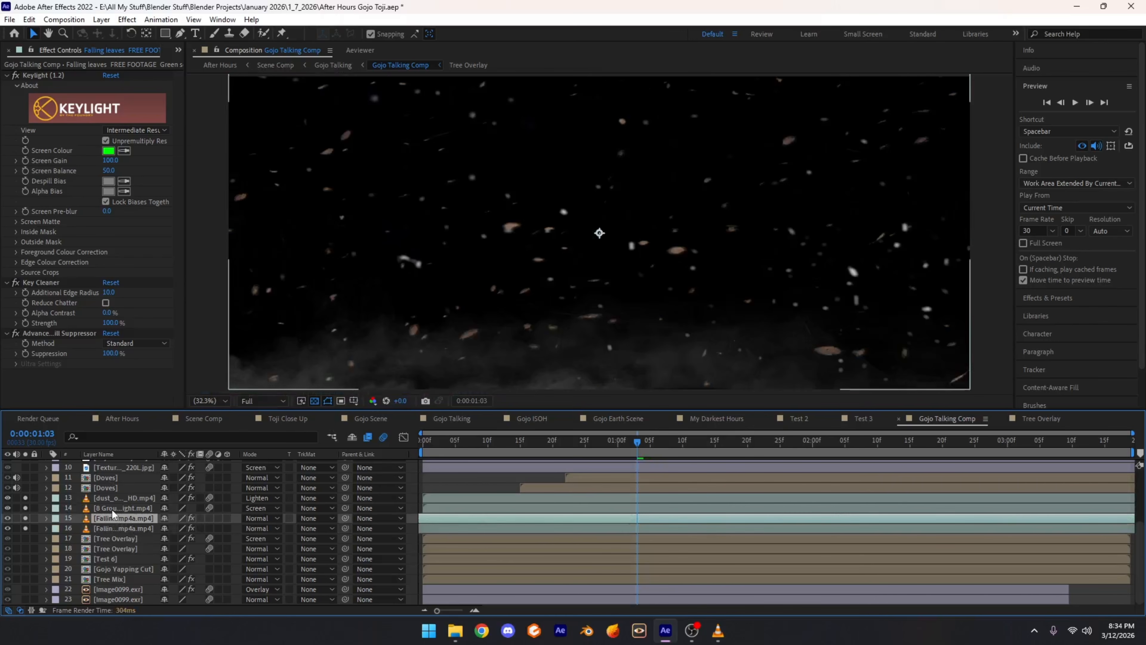
pyautogui.click(112, 510)
pyautogui.click(135, 497)
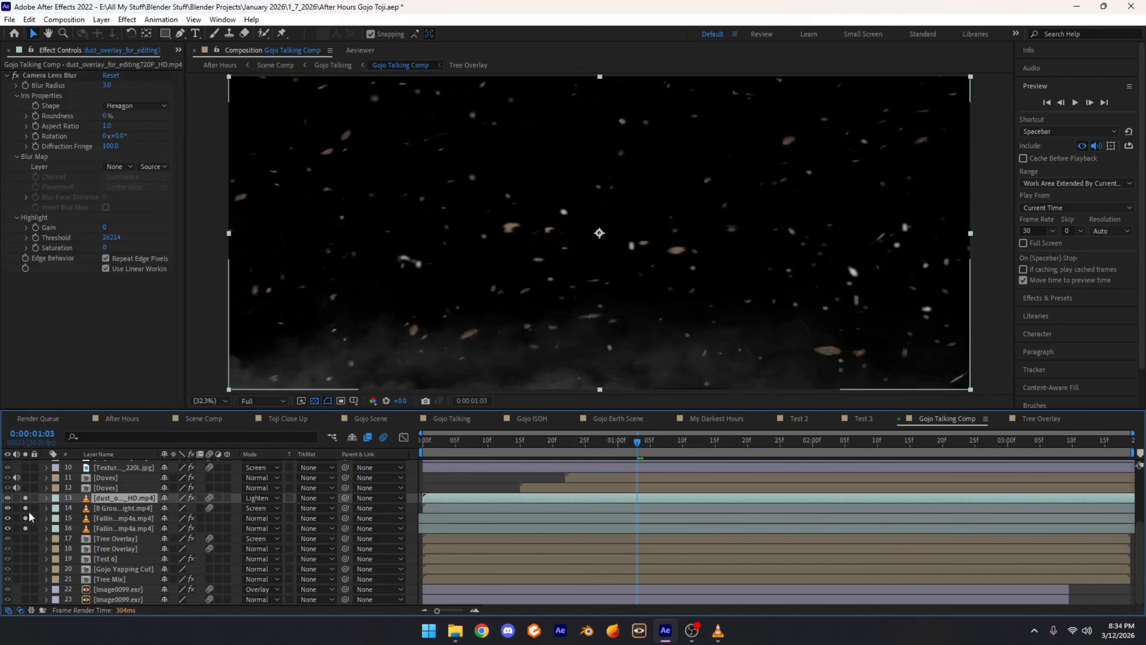
# Step: Toggle the dust overlay's solo to check its contribution, then clear the solos on all four particle layers
pyautogui.click(26, 498)
pyautogui.click(26, 498)
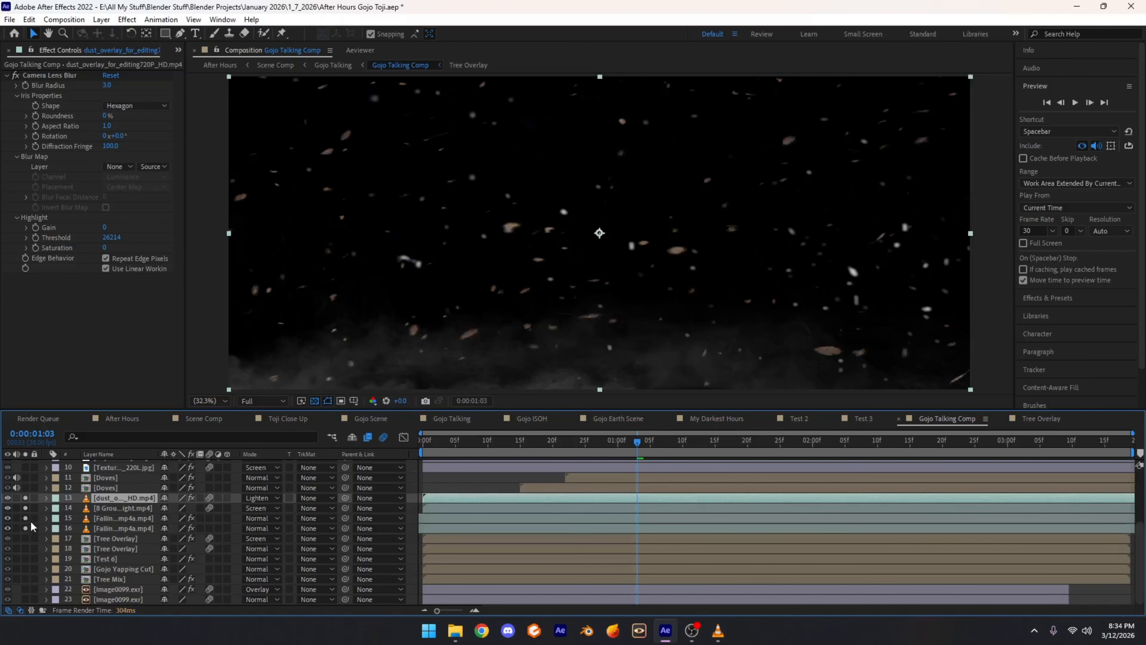
pyautogui.click(25, 528)
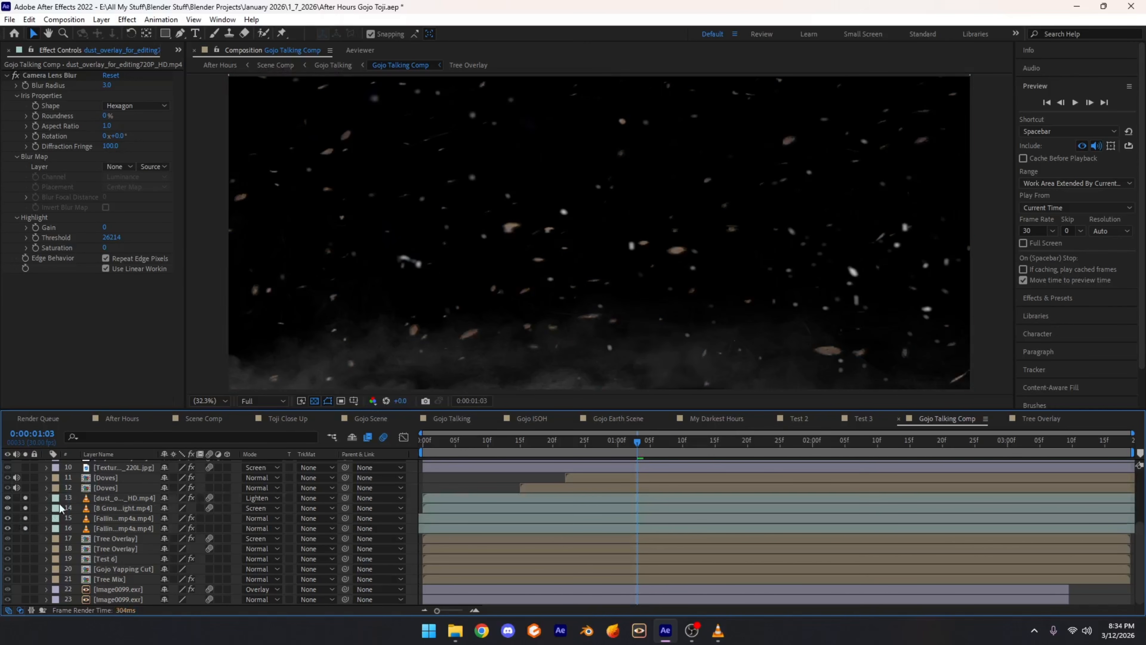
pyautogui.click(29, 500)
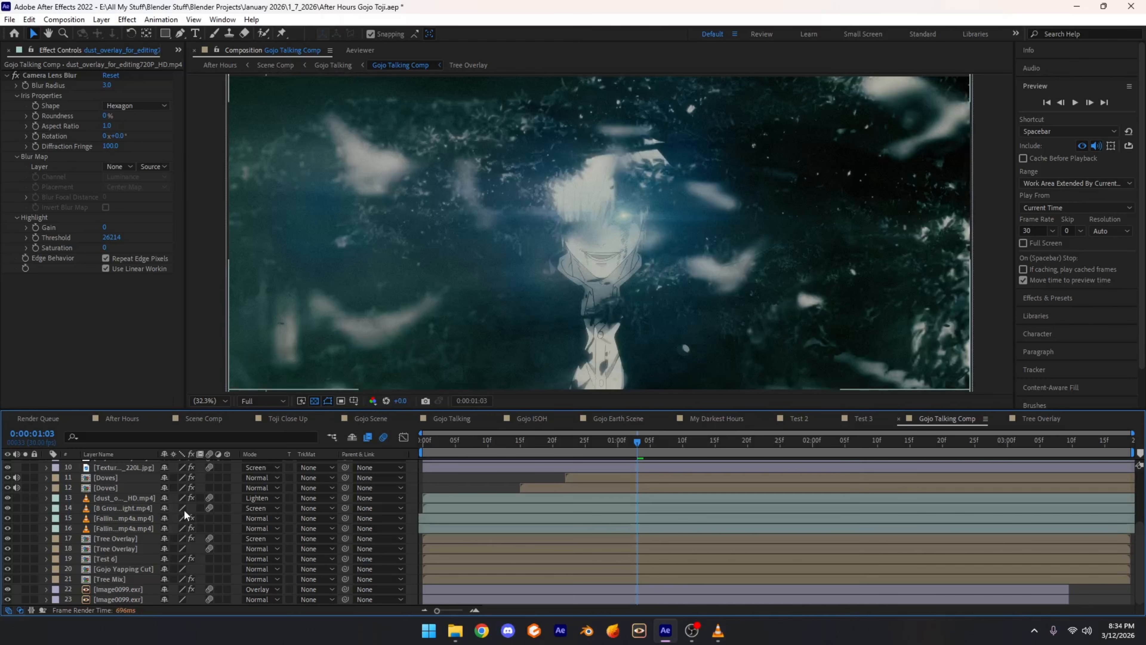
# Step: Solo every layer from the lower Image0099.exr up to the dust overlay to view the combined scene
pyautogui.click(103, 497)
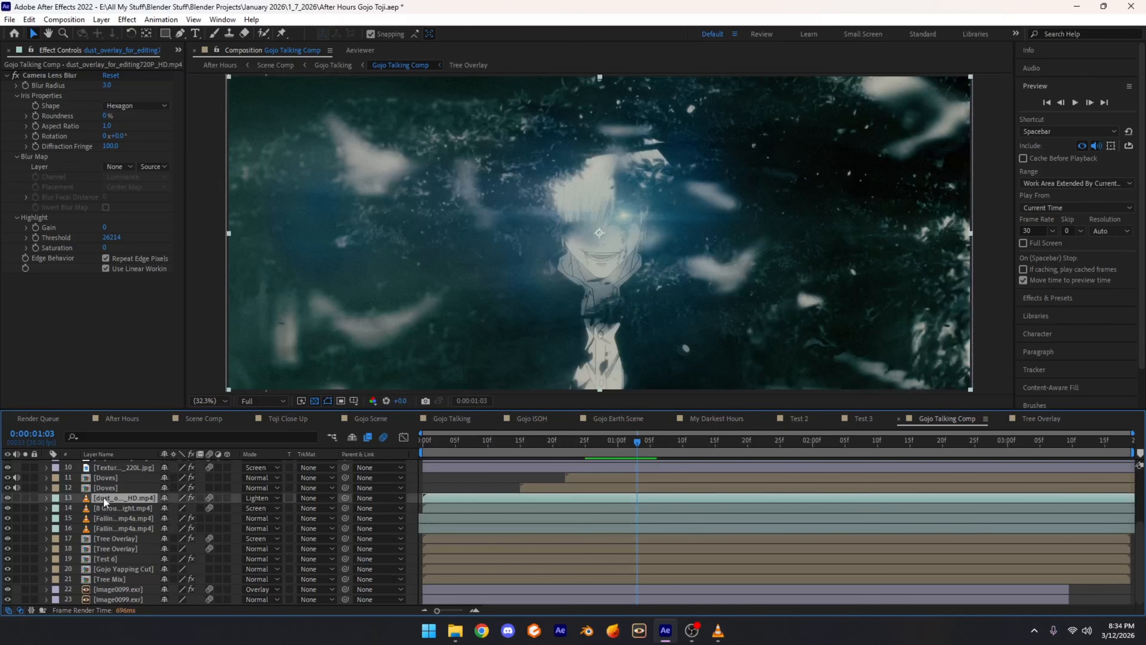
pyautogui.moveTo(25, 599)
pyautogui.mouseDown()
pyautogui.moveTo(26, 561)
pyautogui.moveTo(25, 599)
pyautogui.mouseUp()
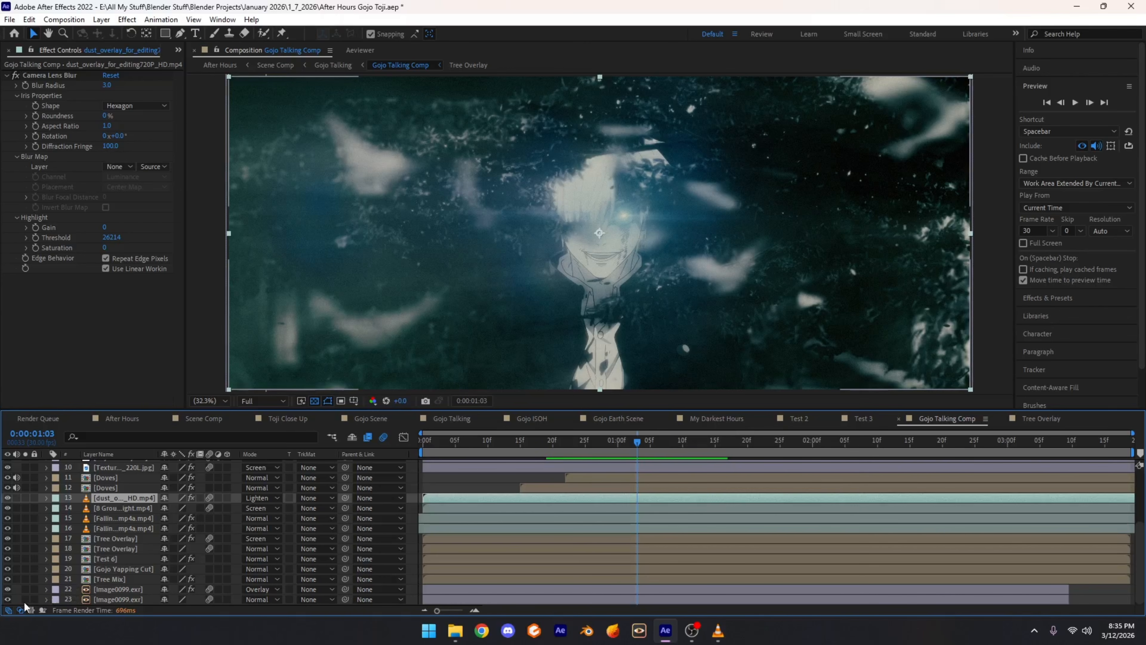
pyautogui.moveTo(25, 601); pyautogui.dragTo(25, 497)
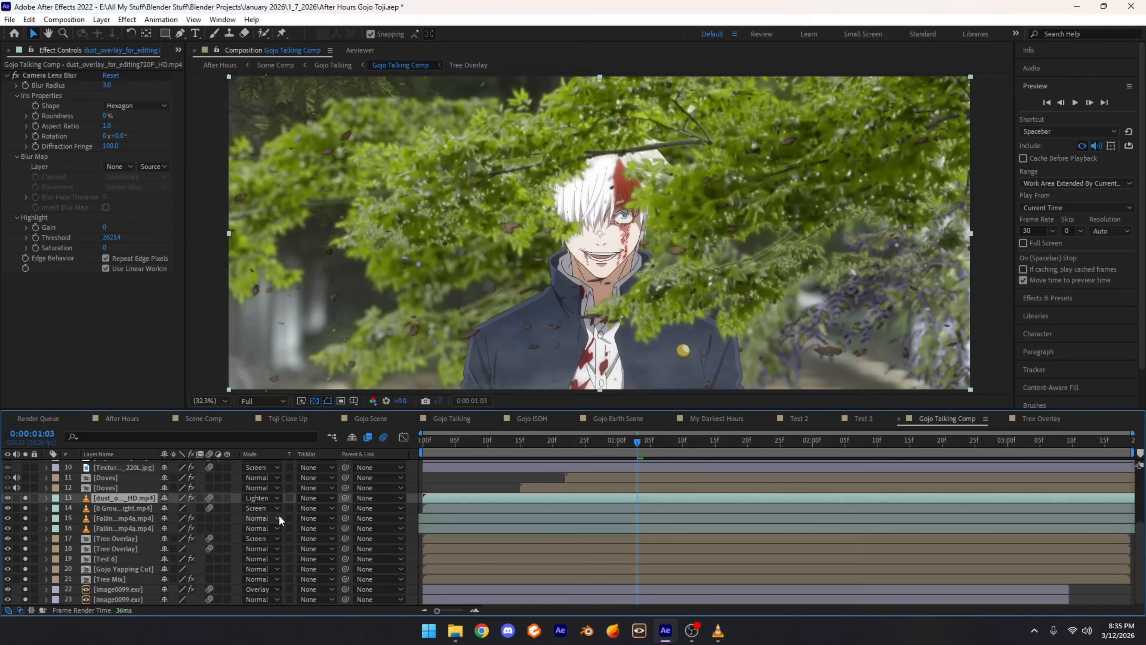
# Step: Solo the lower Doves layer with the scene, briefly include the upper Doves layer, and scrub to 0:00:01:08 to watch the birds
pyautogui.scroll(1, 456, 502)
pyautogui.click(106, 518)
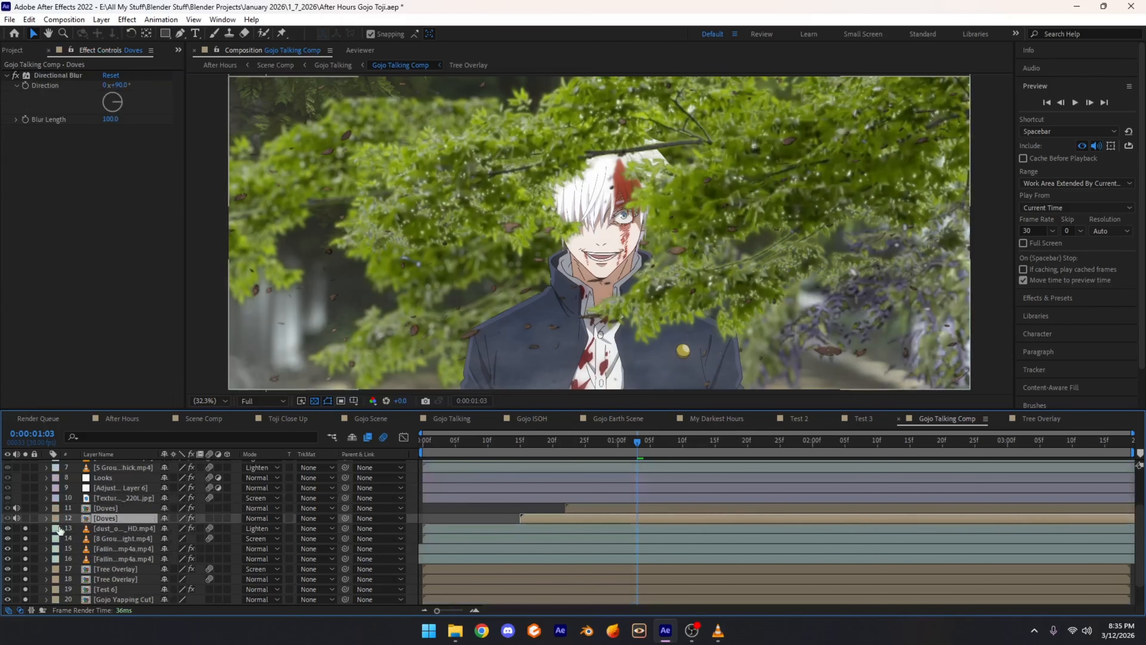
pyautogui.click(26, 518)
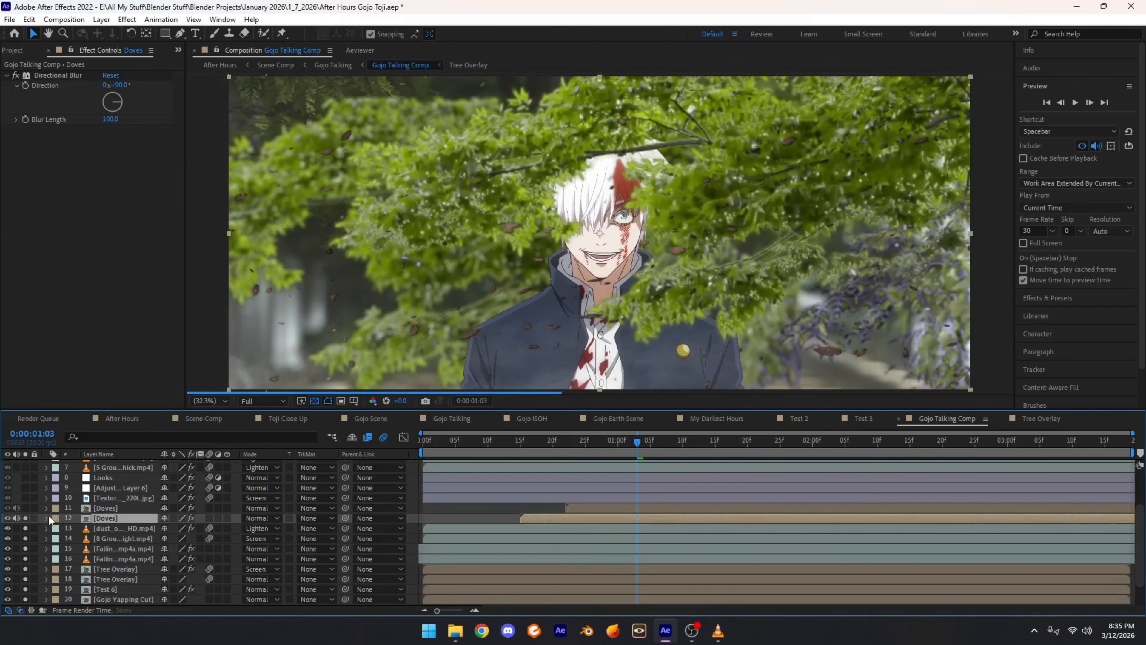
pyautogui.click(26, 508)
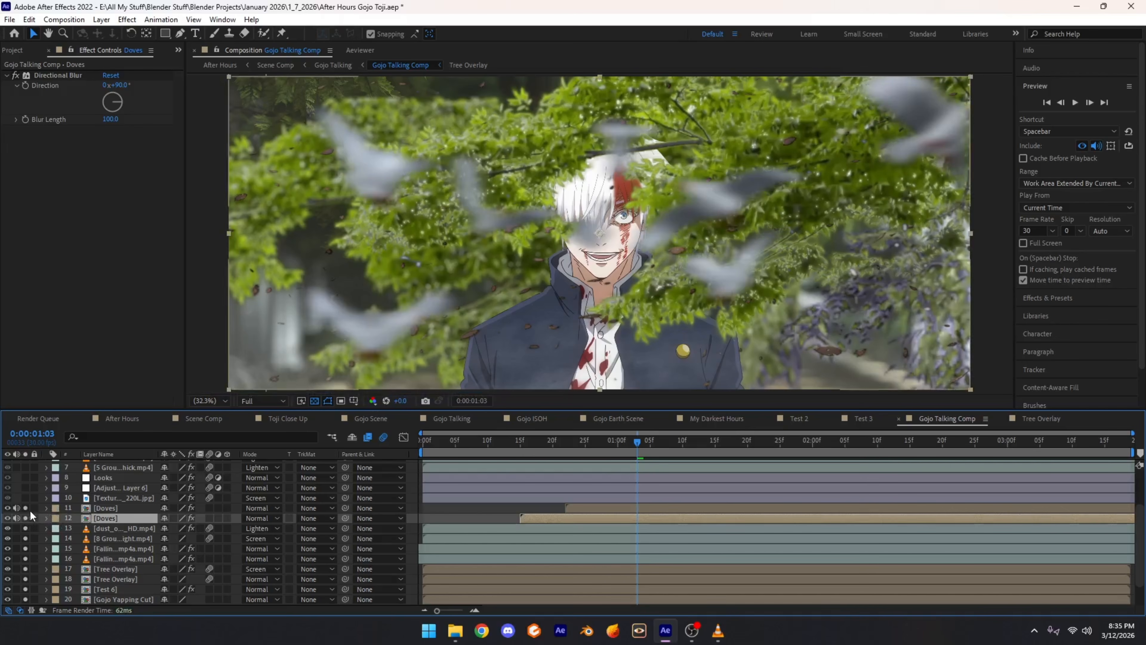
pyautogui.click(26, 508)
pyautogui.moveTo(665, 450); pyautogui.dragTo(668, 446)
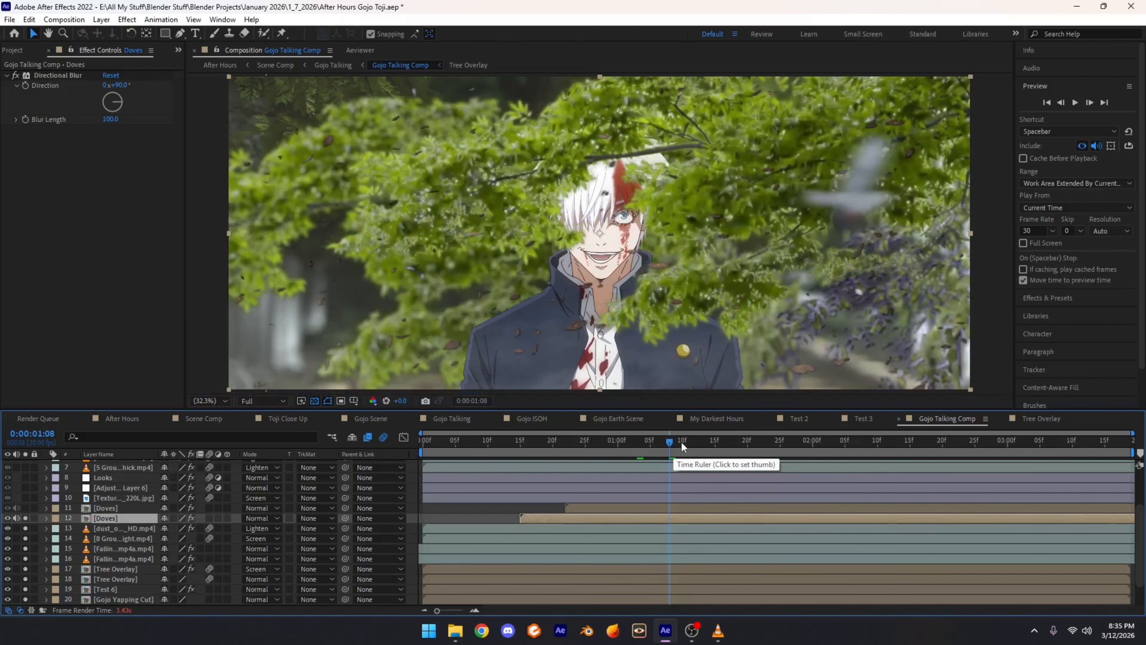
# Step: Advance the Doves shot to 0:00:01:20, solo the upper Doves layer, and view the added birds at 0:00:01:03
pyautogui.click(715, 445)
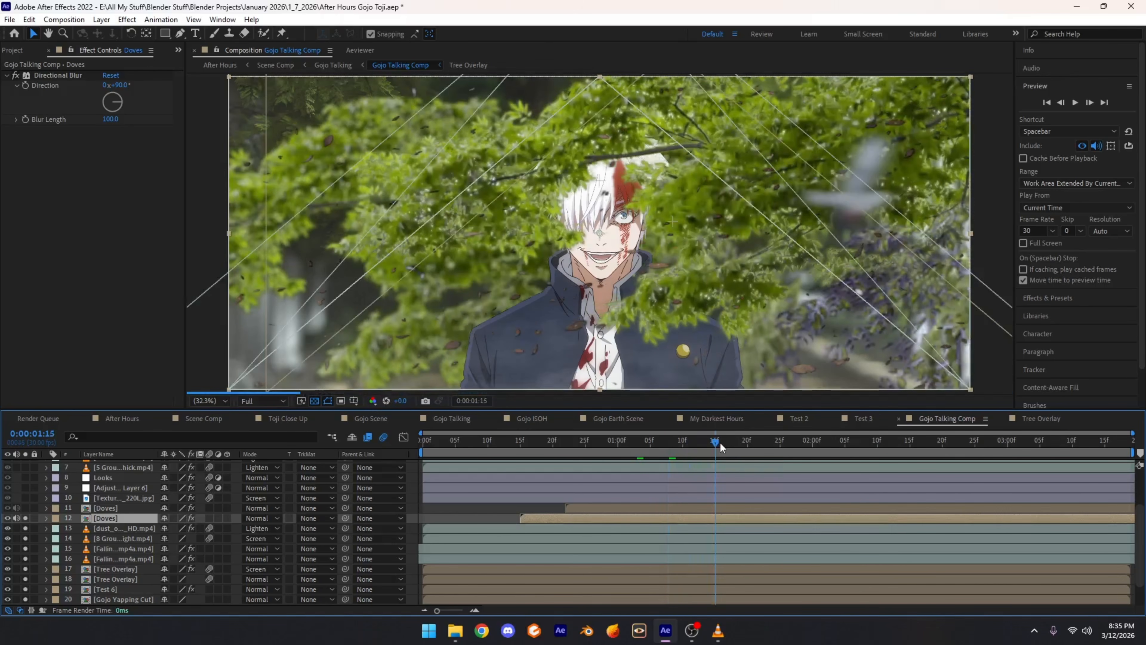
pyautogui.click(748, 444)
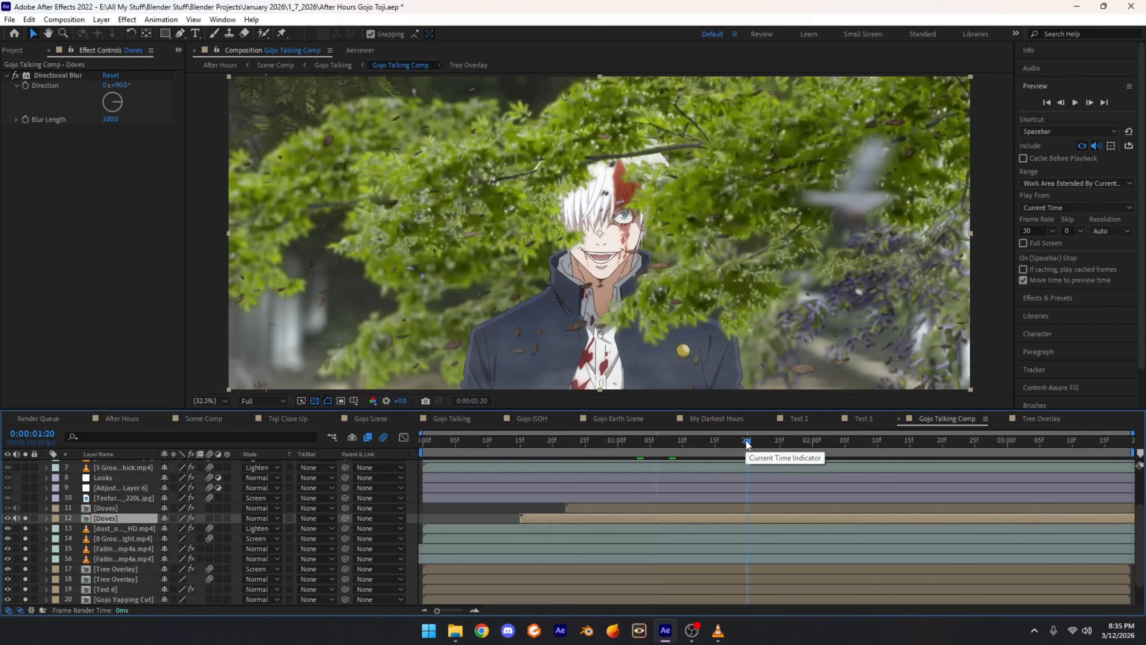
pyautogui.click(25, 508)
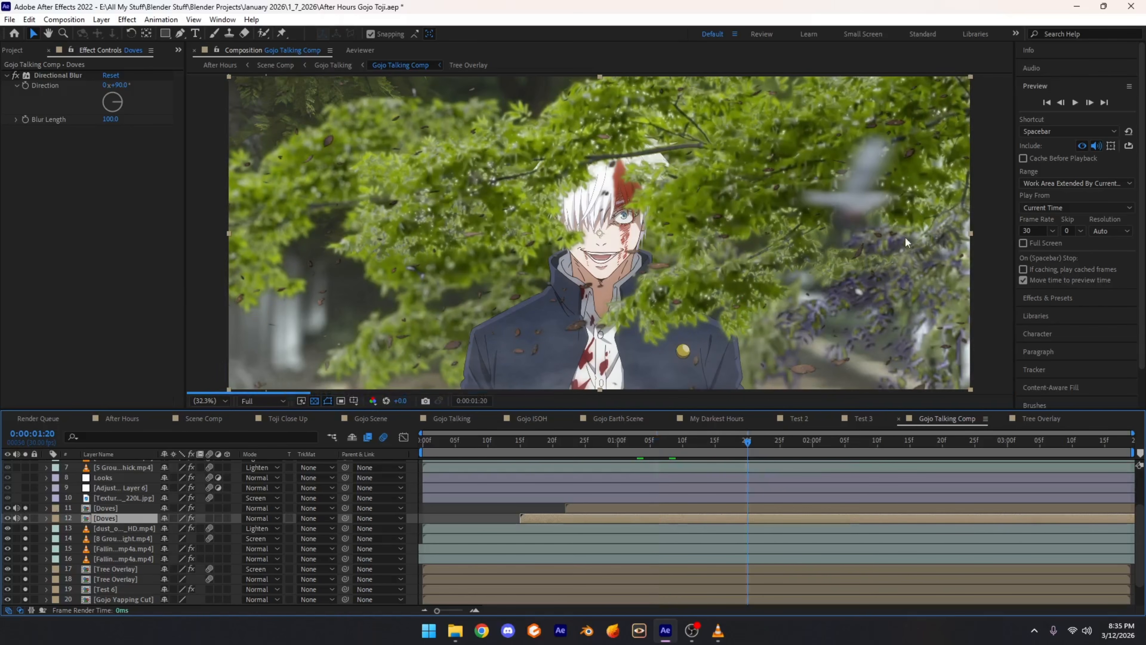
pyautogui.click(637, 445)
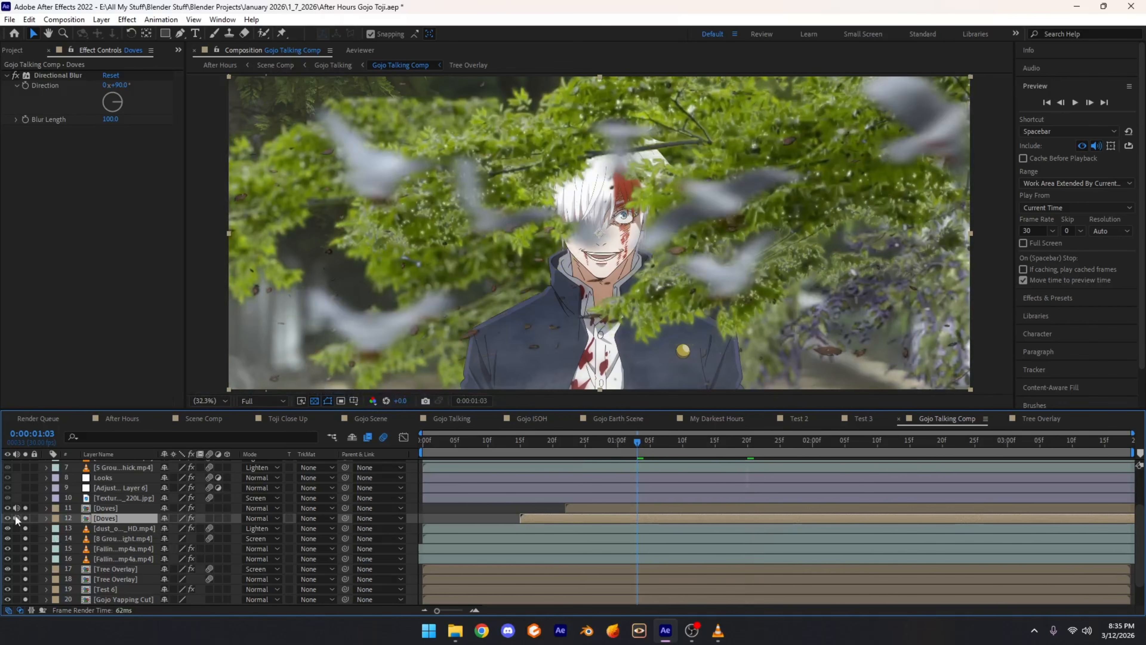
# Step: Toggle the upper Doves layer's solo repeatedly to compare the scene with and without its birds, leaving it soloed
pyautogui.click(26, 508)
pyautogui.click(24, 509)
pyautogui.click(24, 509)
pyautogui.click(24, 509)
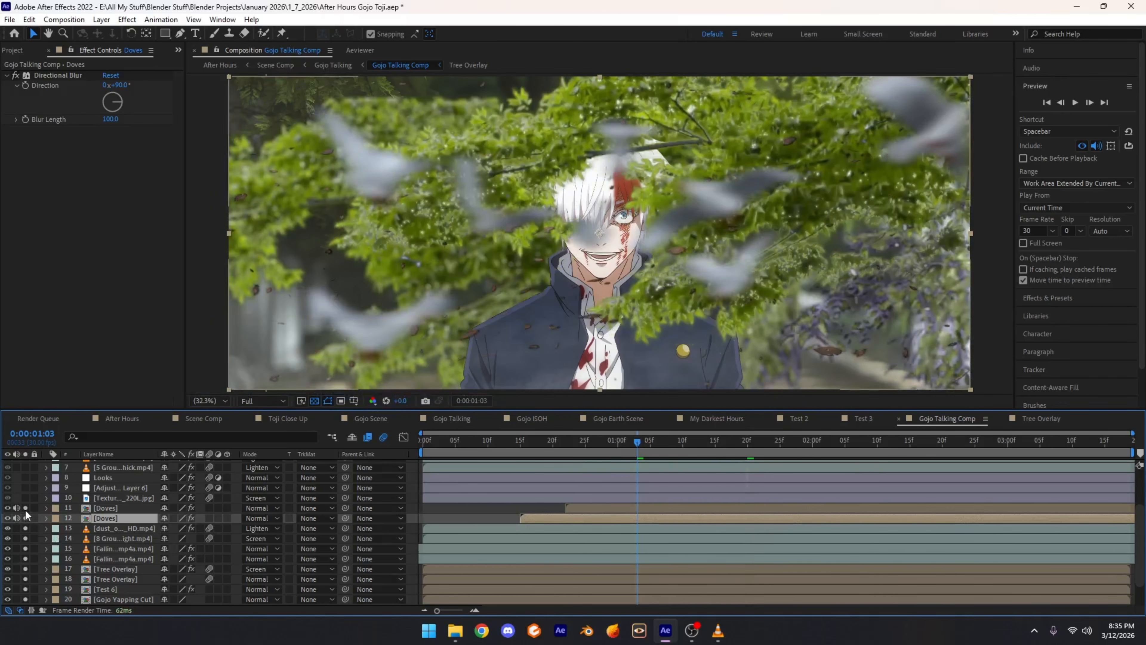
pyautogui.click(26, 509)
pyautogui.click(25, 510)
pyautogui.click(25, 510)
pyautogui.click(26, 509)
pyautogui.click(26, 510)
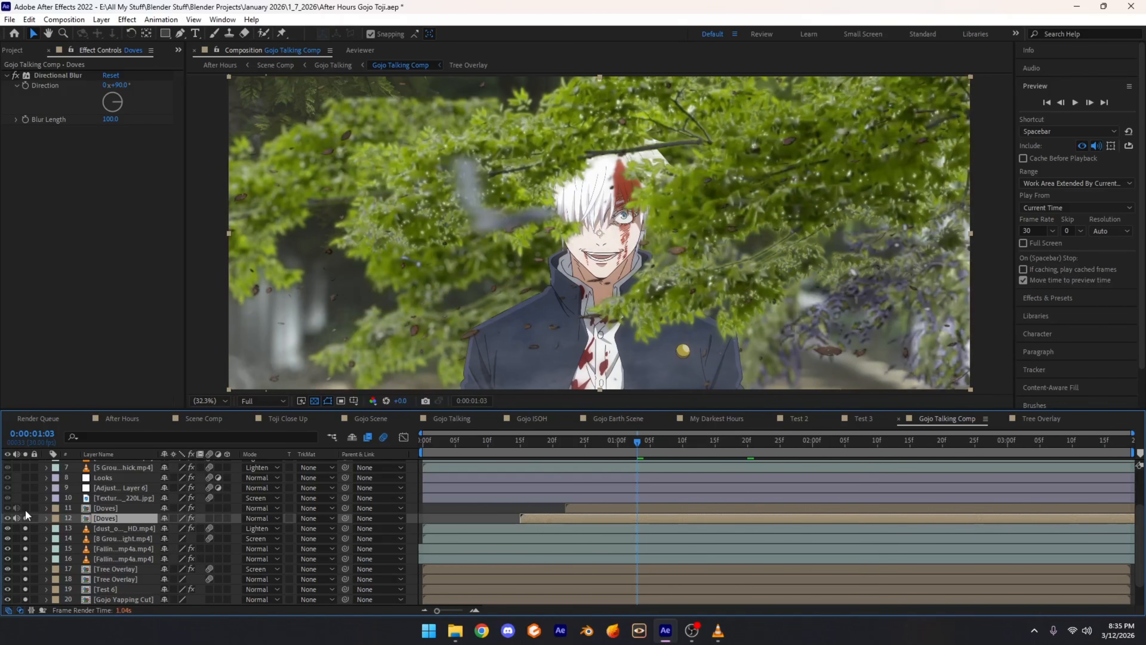
pyautogui.click(25, 508)
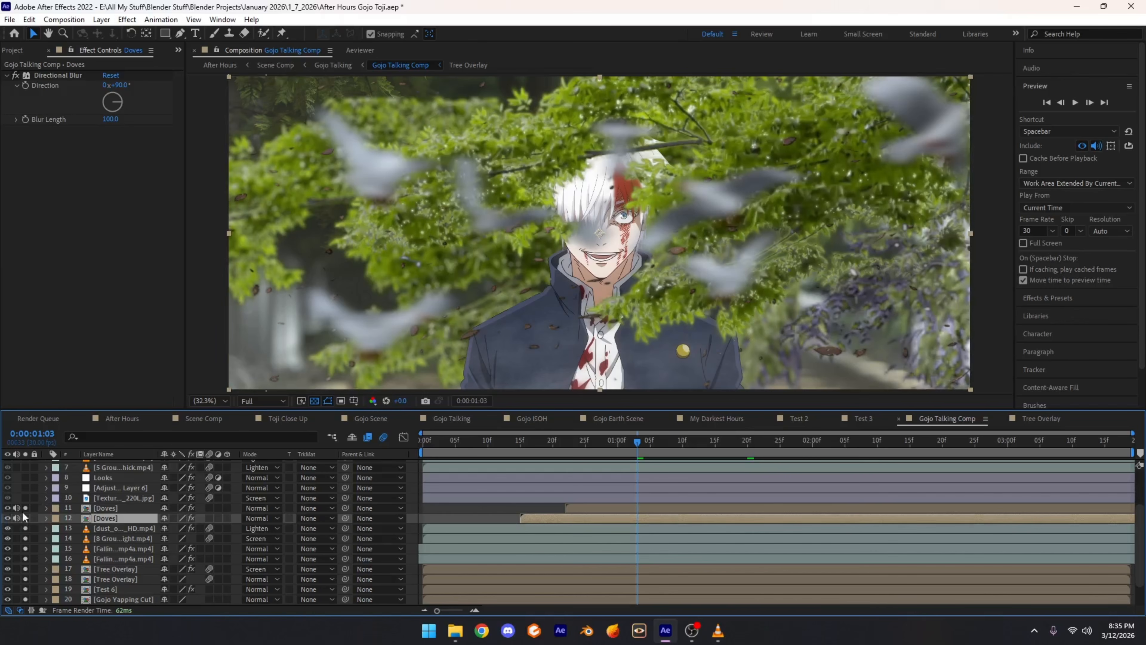
# Step: Clear the solos and re-solo the stack from the lowest layer up to the upper Doves layer, selecting that Doves layer
pyautogui.moveTo(26, 507); pyautogui.dragTo(26, 534)
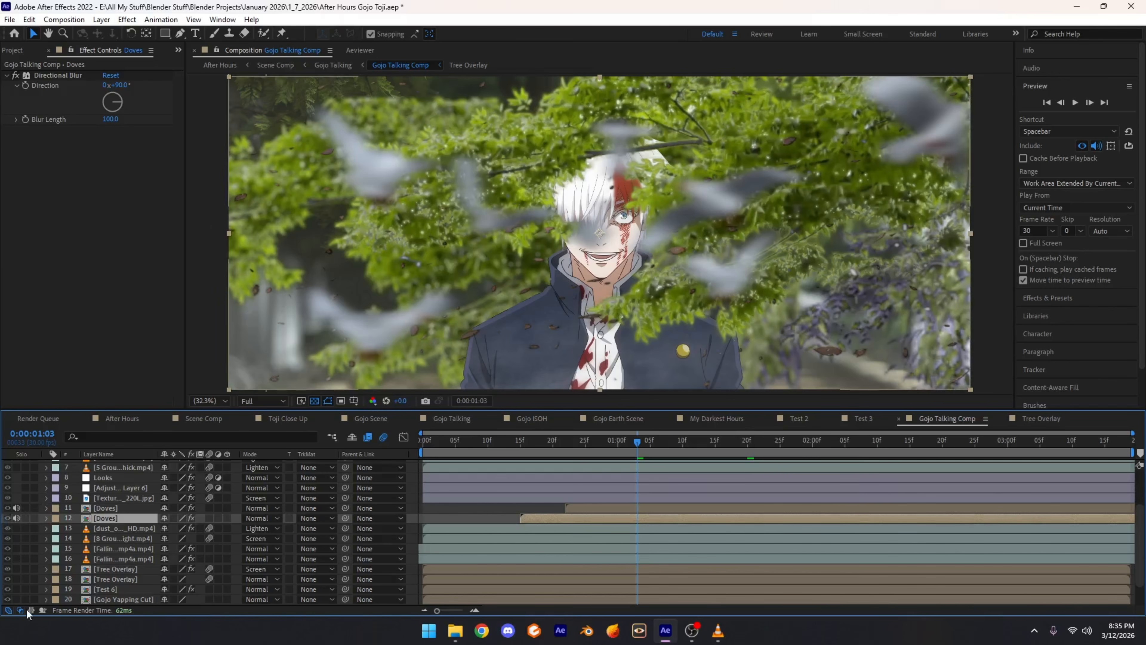
pyautogui.moveTo(27, 608); pyautogui.dragTo(29, 477)
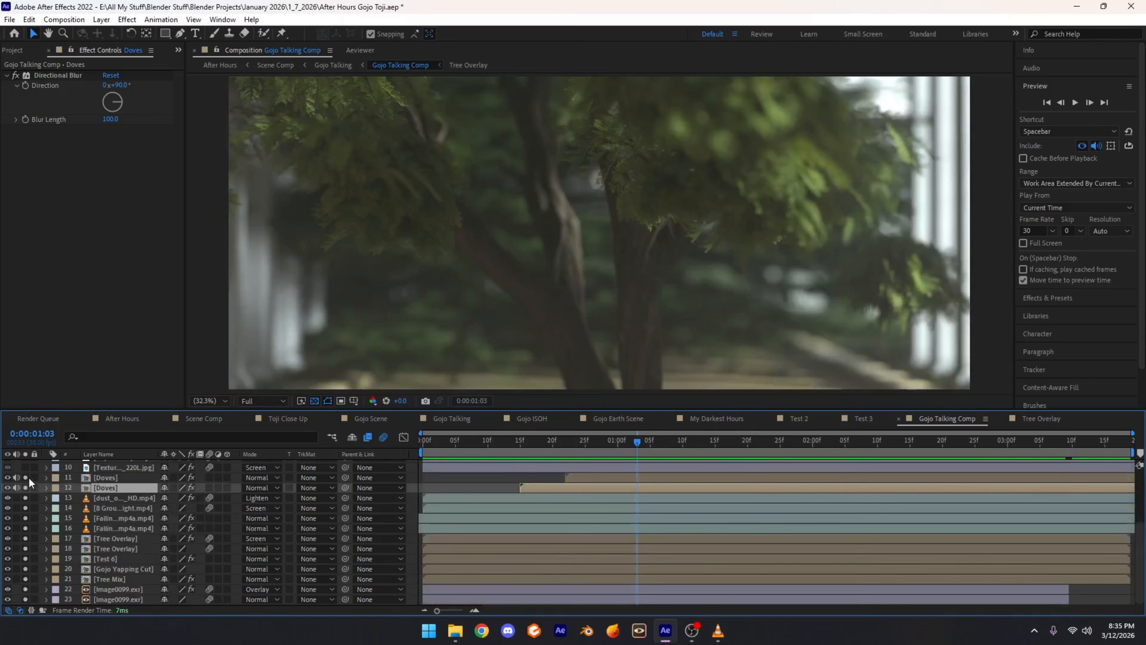
pyautogui.click(564, 162)
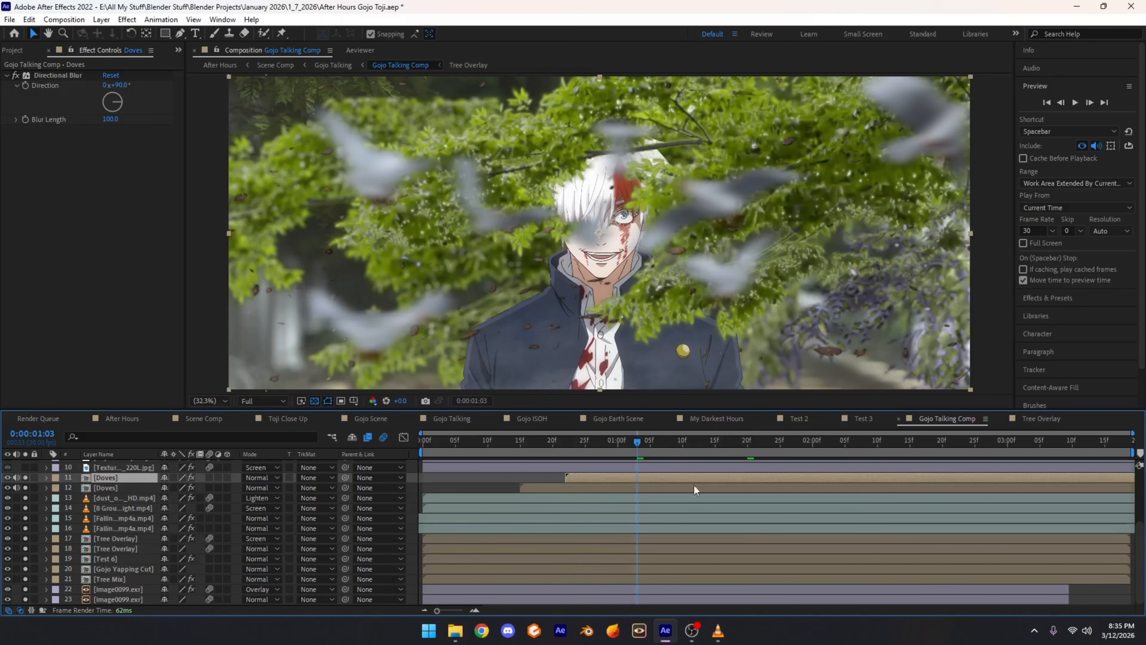
# Step: Solo the Texturelabs LensFX texture layer and review its Tint and Fast Box Blur effects
pyautogui.scroll(3, 99, 519)
pyautogui.click(104, 528)
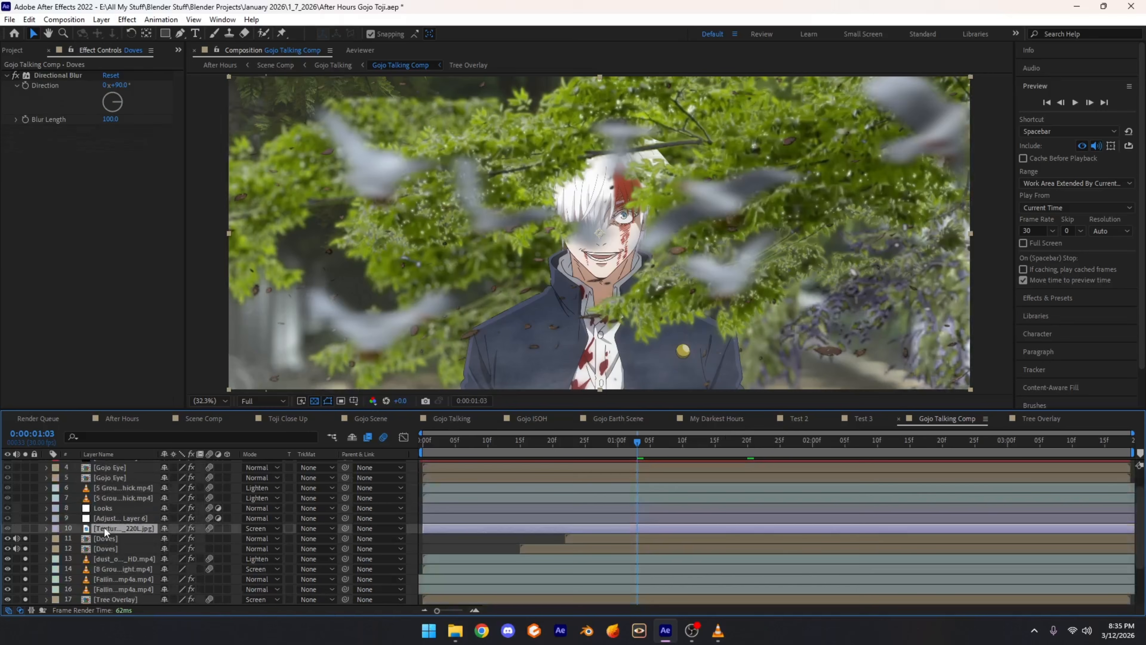
pyautogui.click(24, 529)
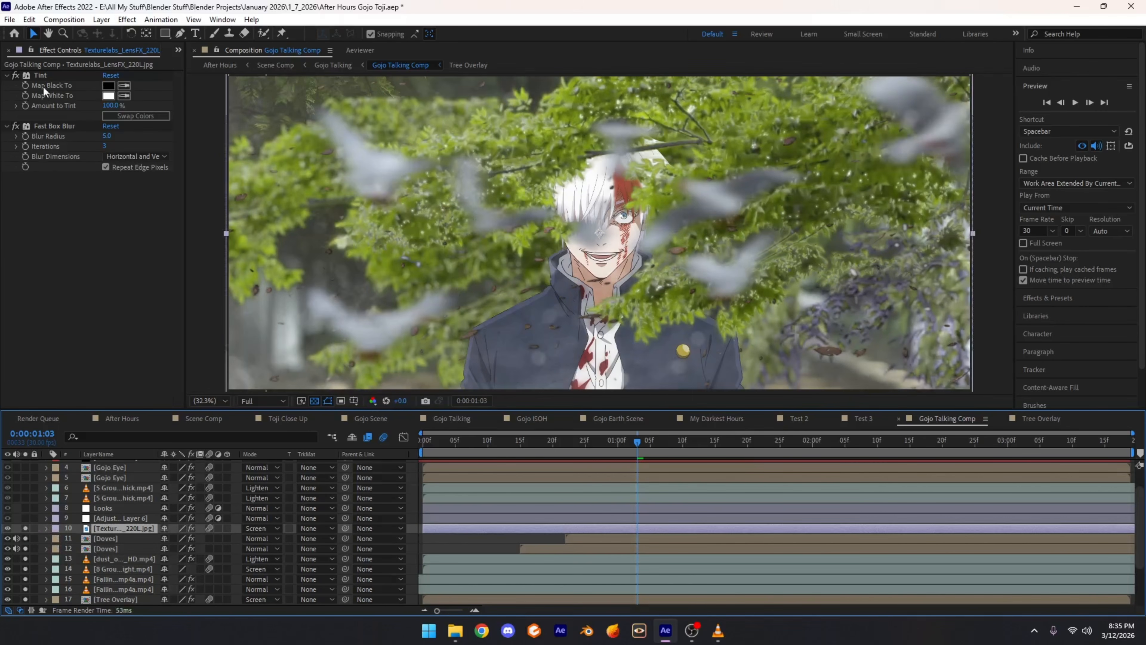
pyautogui.click(42, 76)
pyautogui.click(52, 127)
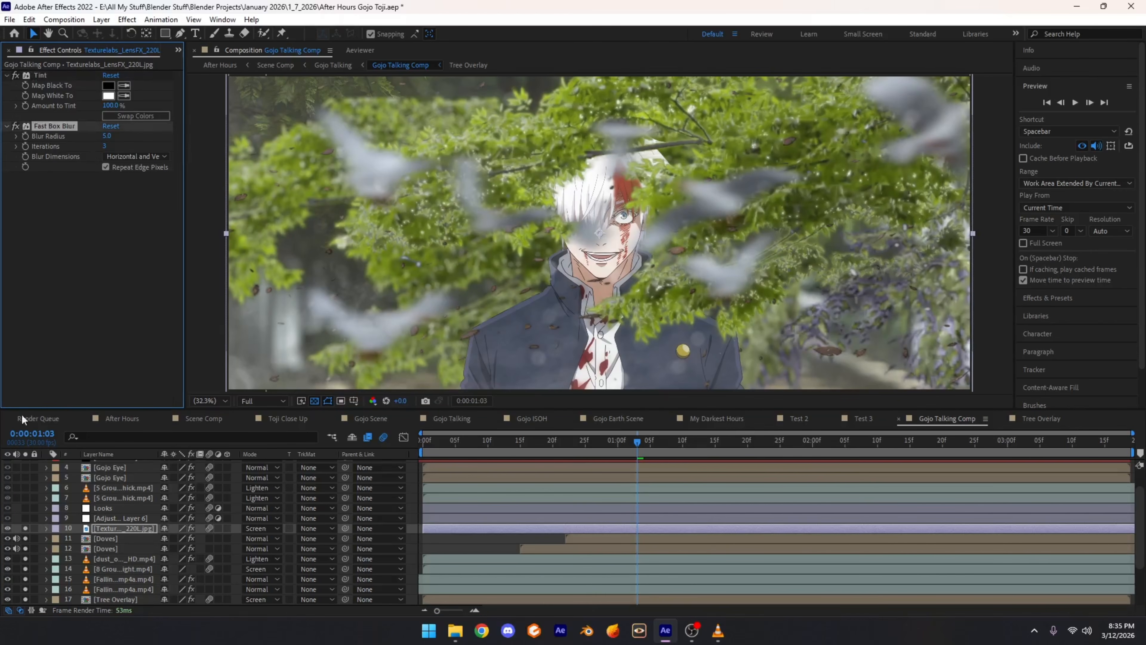
# Step: Solo Adjustment Layer 6, reviewing its Color Balance (HLS) effect, and add the Looks layer above it to the soloed scene
pyautogui.click(110, 518)
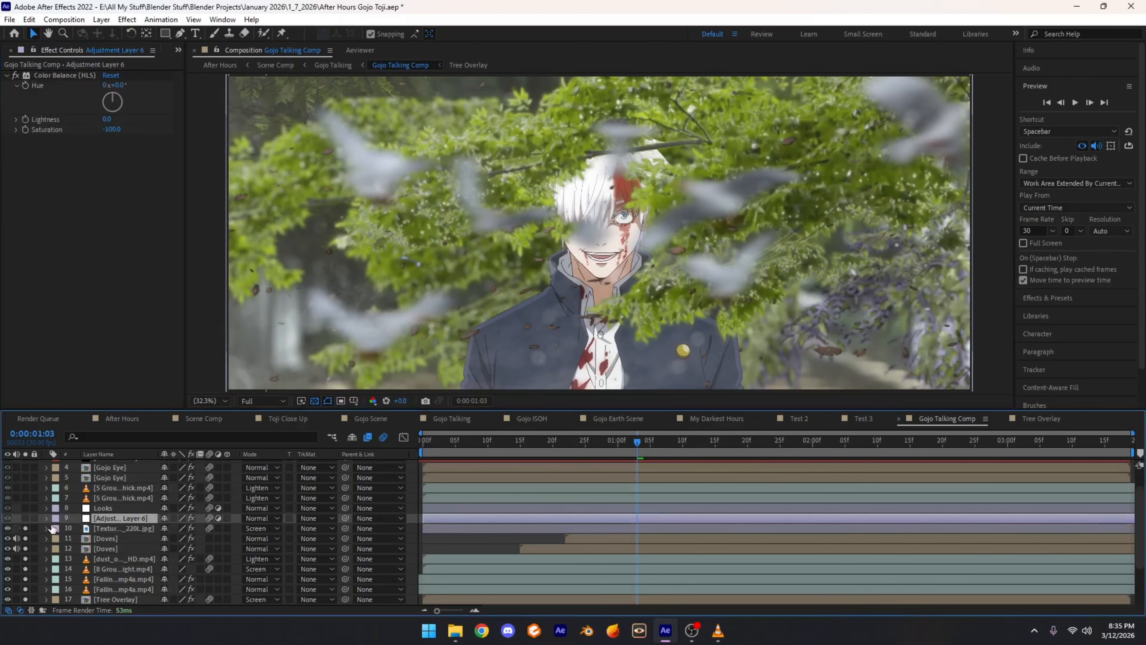
pyautogui.click(26, 517)
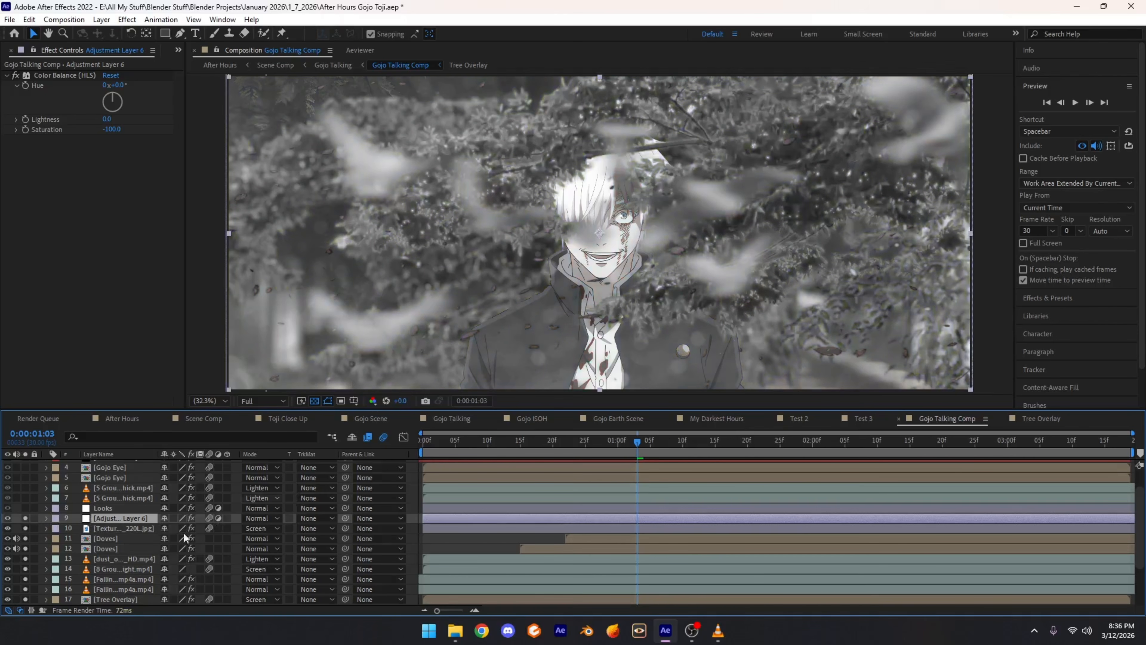
pyautogui.click(111, 509)
pyautogui.click(26, 508)
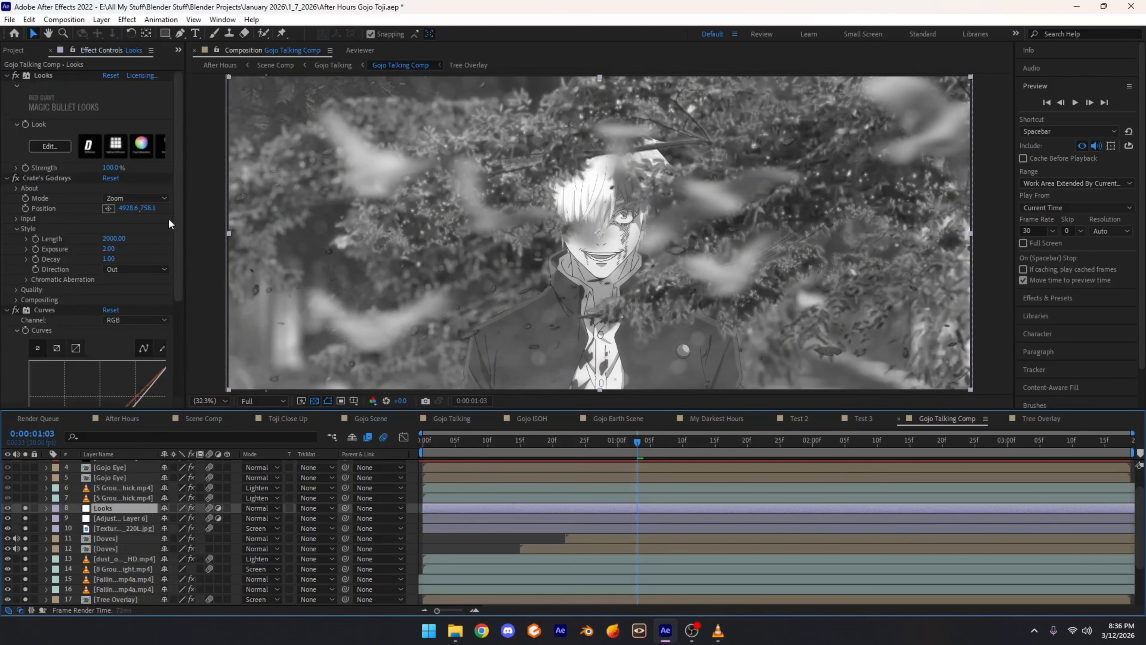
# Step: Review the Crate's Godrays settings on the Looks layer, including where its ray origin is positioned
pyautogui.click(48, 178)
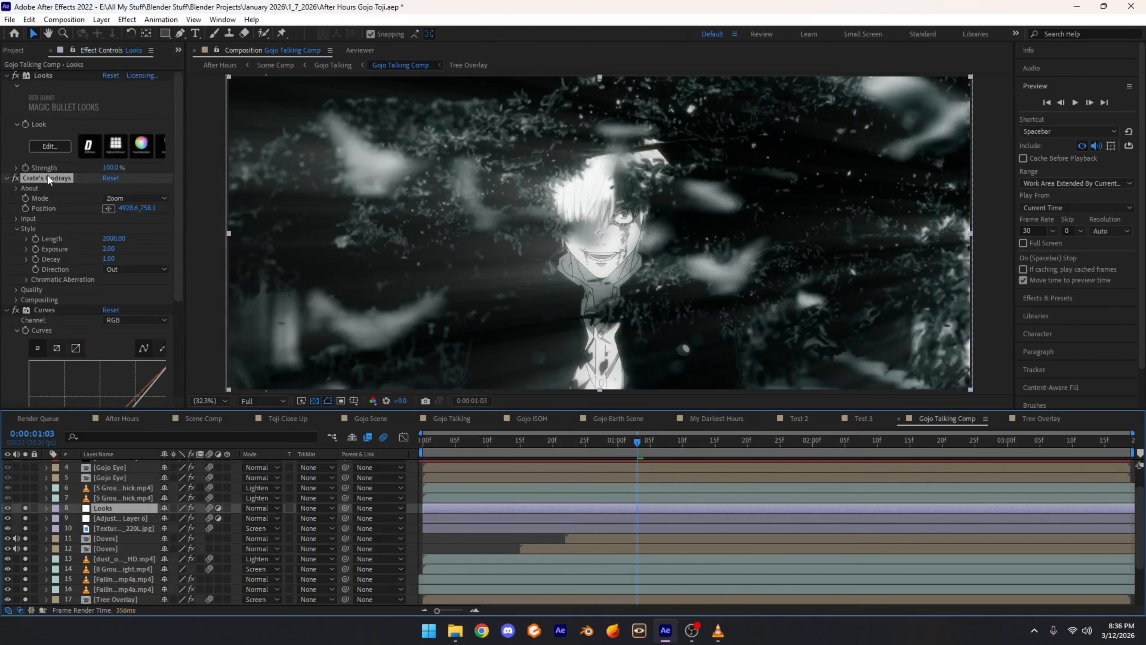
pyautogui.click(108, 208)
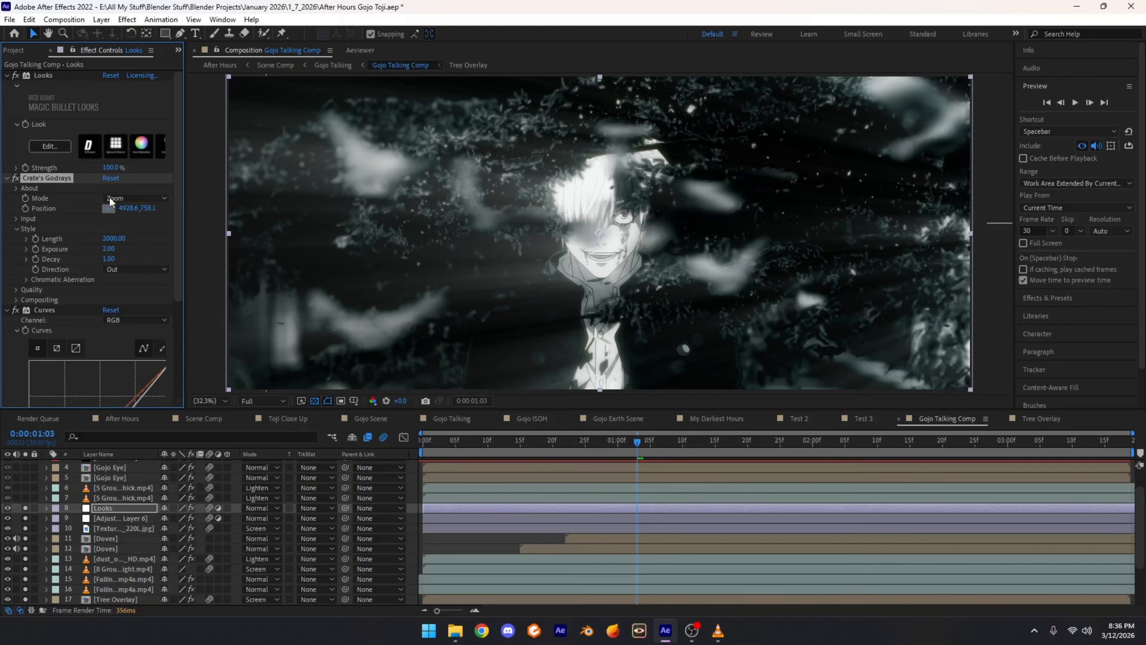
pyautogui.click(84, 184)
pyautogui.scroll(-1, 106, 279)
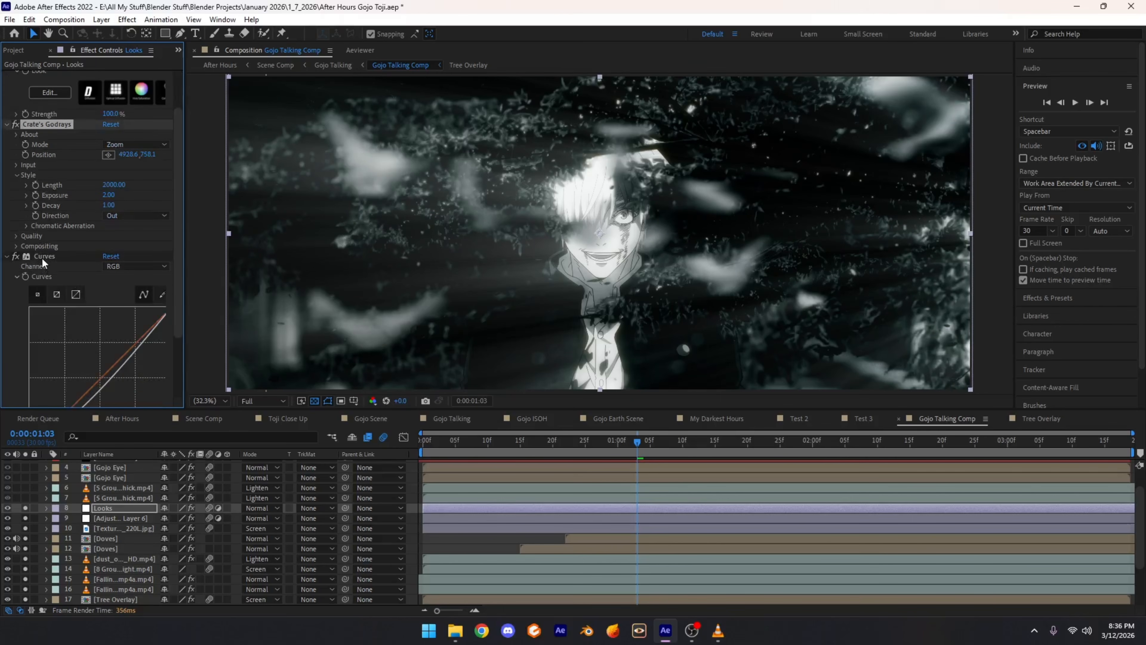
# Step: Toggle the Curves effect on the Looks layer repeatedly to compare the grade with and without it, leaving it enabled
pyautogui.click(50, 256)
pyautogui.scroll(1, 53, 250)
pyautogui.click(16, 310)
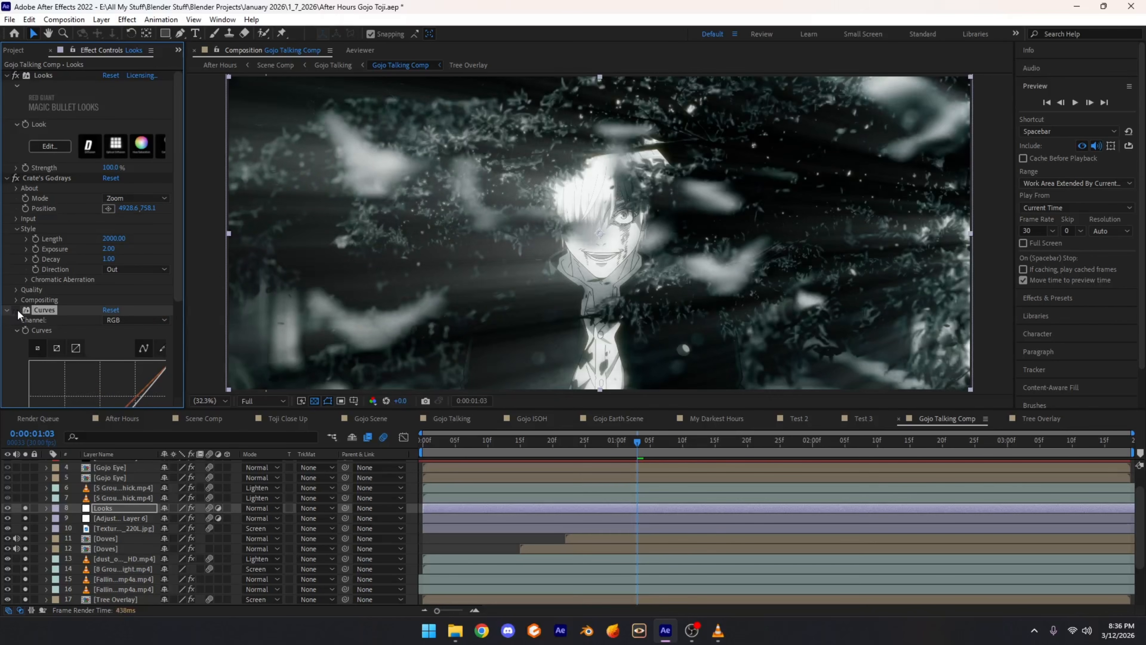
pyautogui.click(15, 310)
pyautogui.click(15, 310)
pyautogui.click(18, 310)
pyautogui.click(17, 310)
pyautogui.click(17, 310)
pyautogui.click(18, 310)
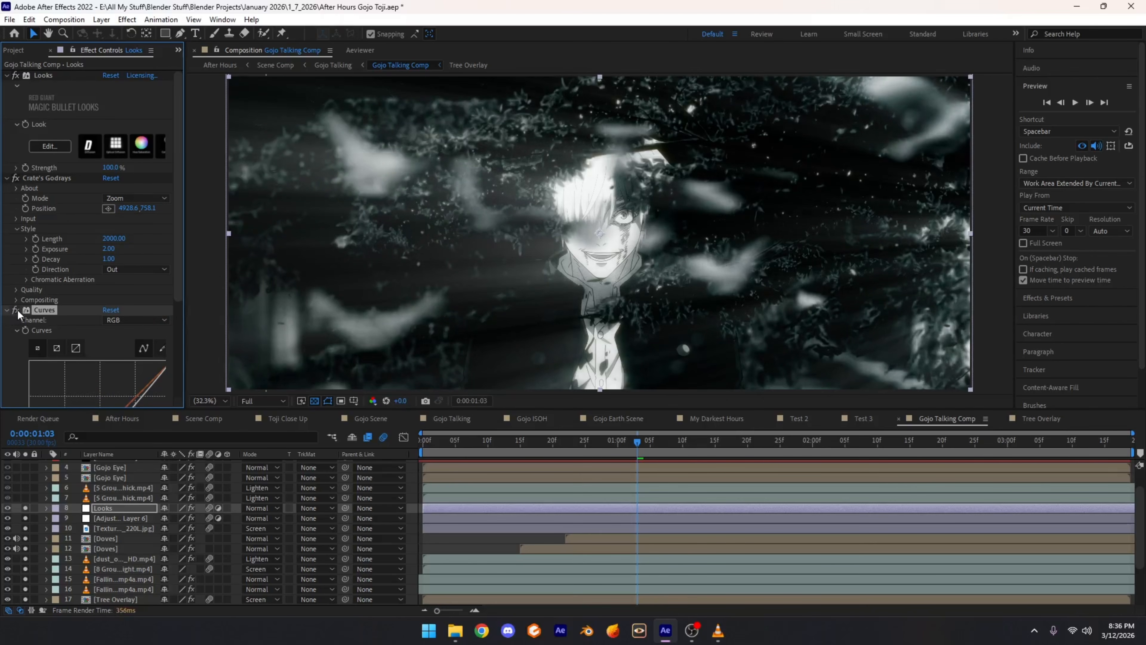
pyautogui.click(18, 310)
pyautogui.click(18, 310)
pyautogui.click(18, 310)
# Step: Widen the effect settings area to examine the full row of Magic Bullet Looks tools, and narrow it again
pyautogui.scroll(-3, 18, 314)
pyautogui.scroll(4, 109, 283)
pyautogui.moveTo(184, 130); pyautogui.dragTo(346, 128)
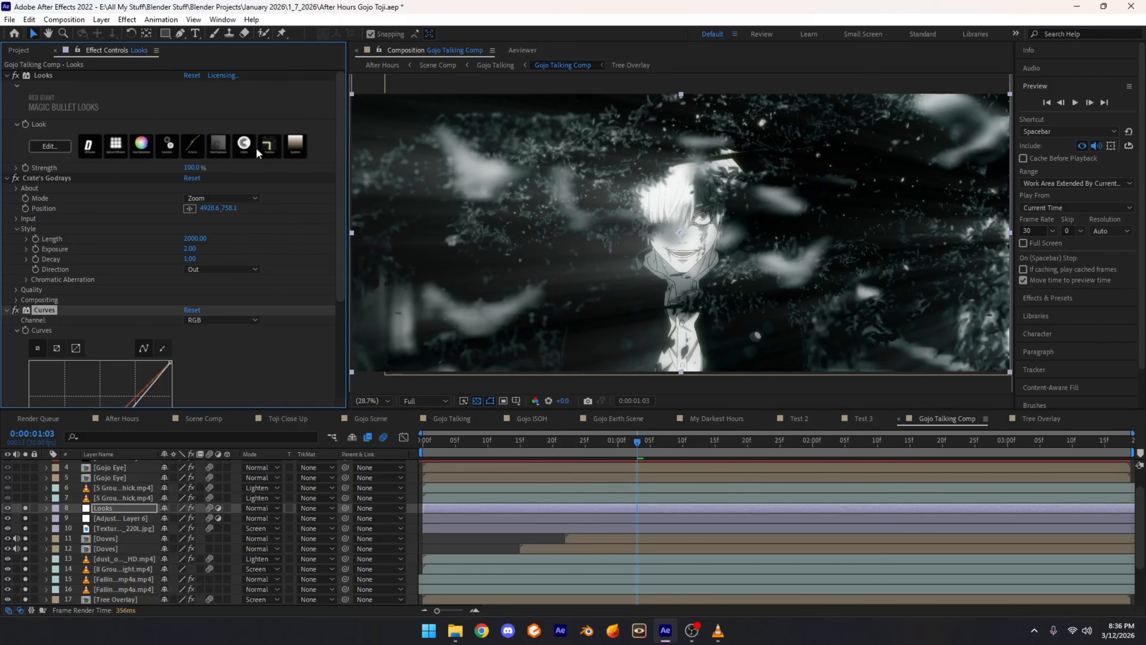
pyautogui.moveTo(346, 142); pyautogui.dragTo(233, 152)
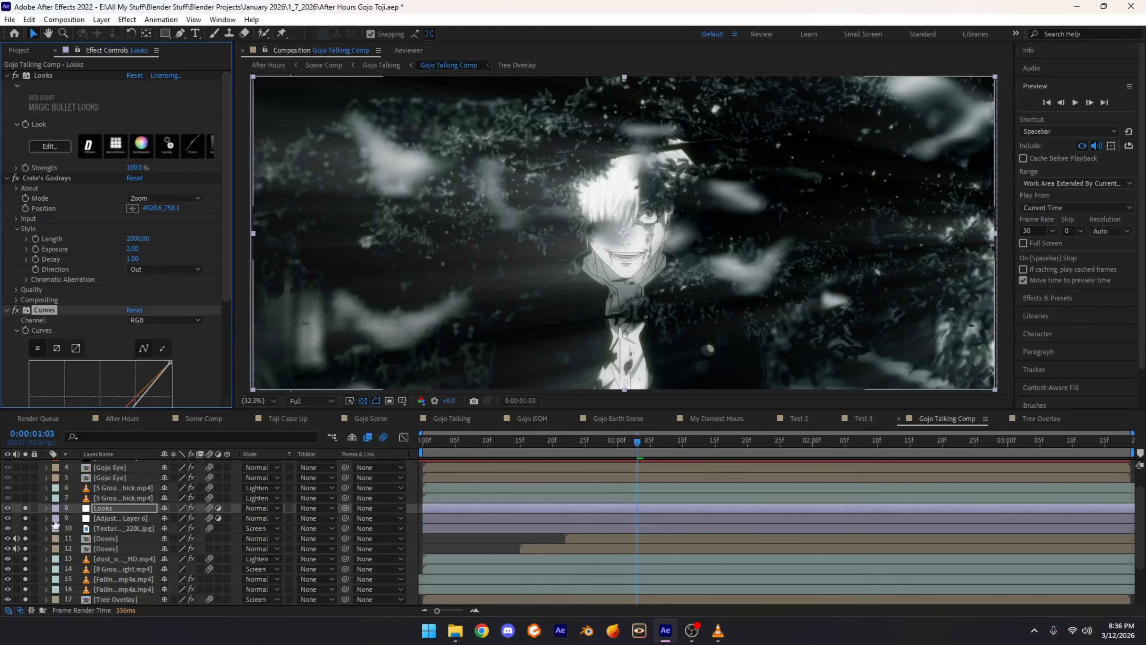
# Step: Solo both 5 Ground Fog Thick layers above Looks and compare their Tint effects
pyautogui.click(105, 507)
pyautogui.click(114, 498)
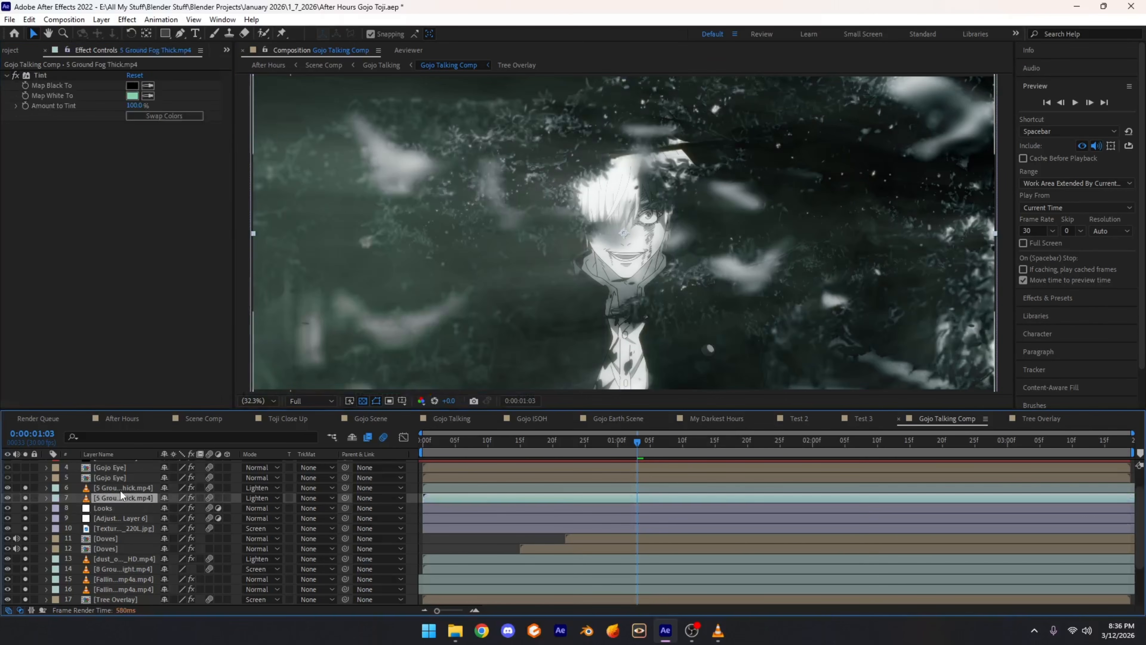
pyautogui.click(113, 489)
pyautogui.click(109, 496)
pyautogui.click(108, 489)
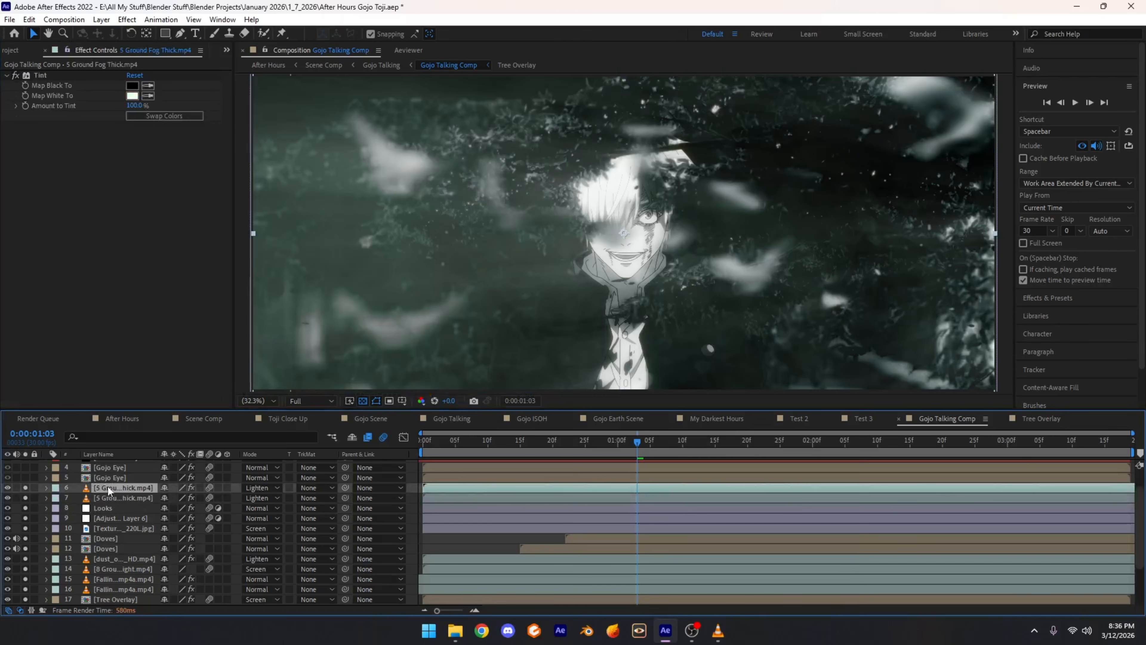
pyautogui.click(109, 497)
# Step: Review the Deep Glow 2 effect on the lower Gojo Eye layer and solo both Gojo Eye layers
pyautogui.scroll(3, 109, 504)
pyautogui.click(110, 506)
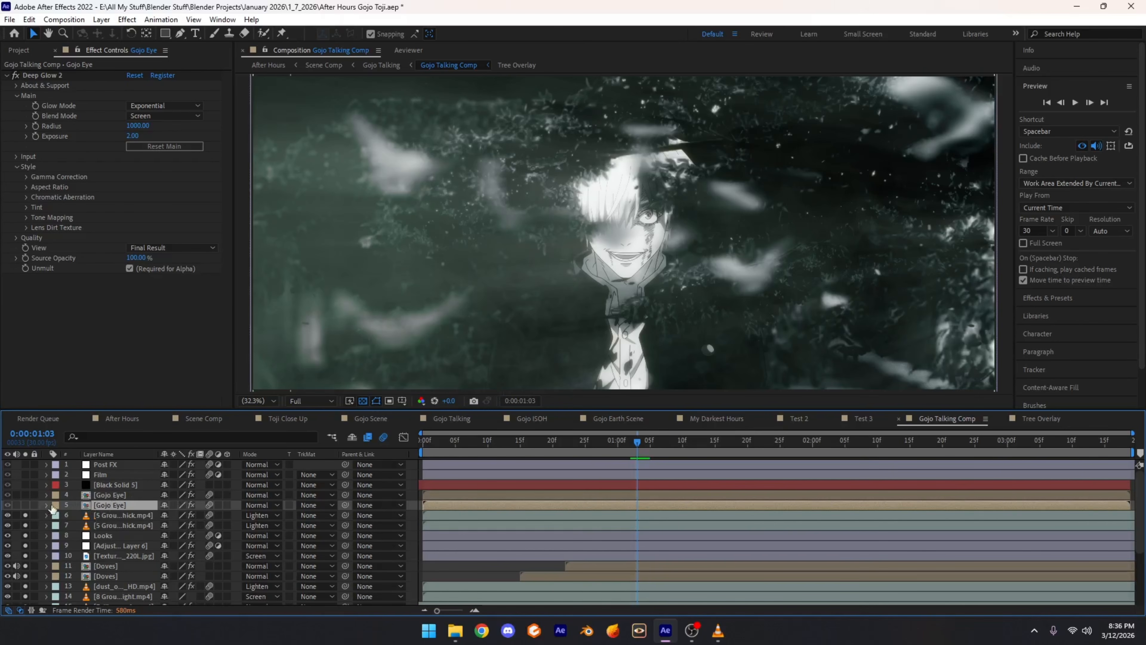
pyautogui.moveTo(26, 504); pyautogui.dragTo(26, 495)
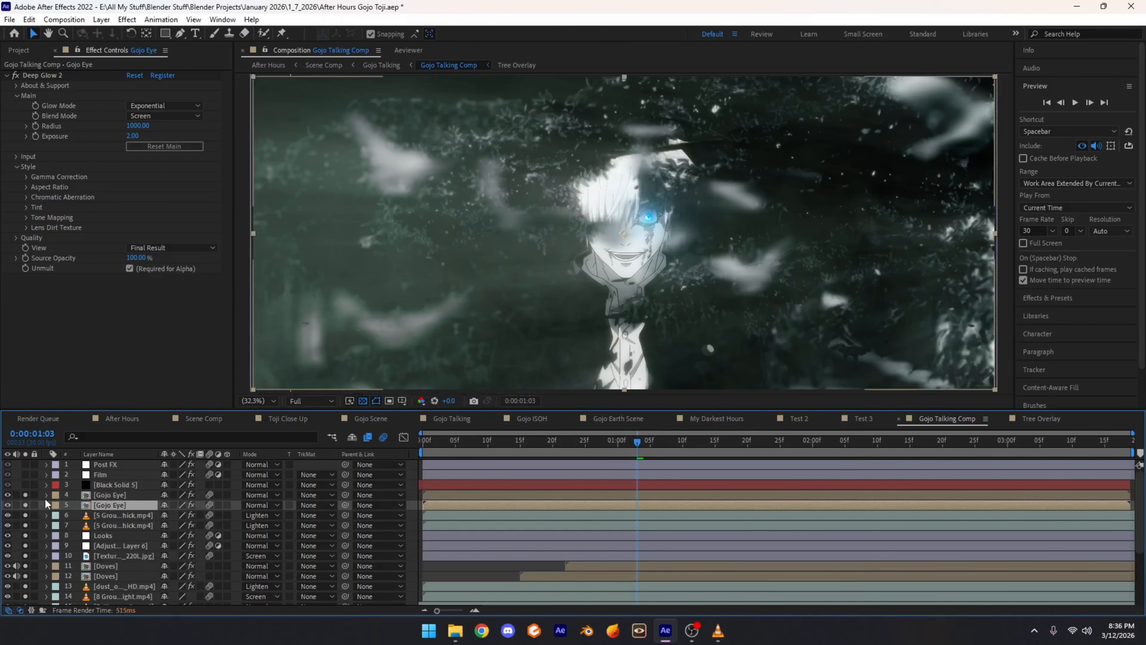
# Step: Inspect the glowing eye up close in the composition view, and restore the view to Fit up to 100%
pyautogui.scroll(5, 662, 211)
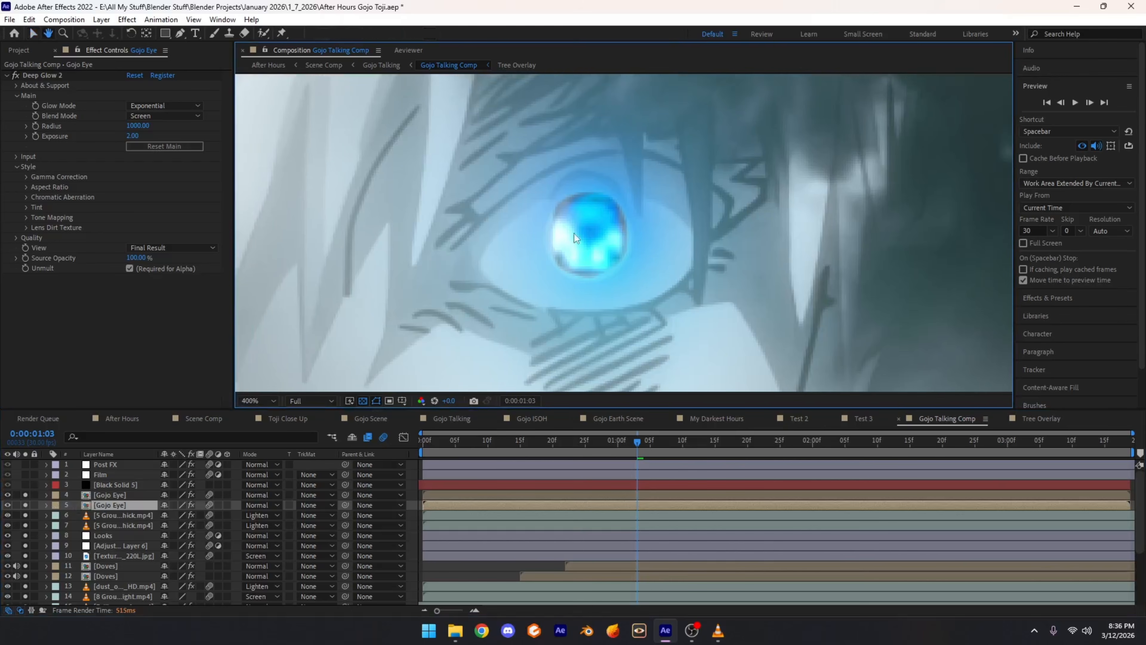
pyautogui.scroll(-4, 623, 237)
pyautogui.scroll(-1, 624, 236)
pyautogui.click(258, 400)
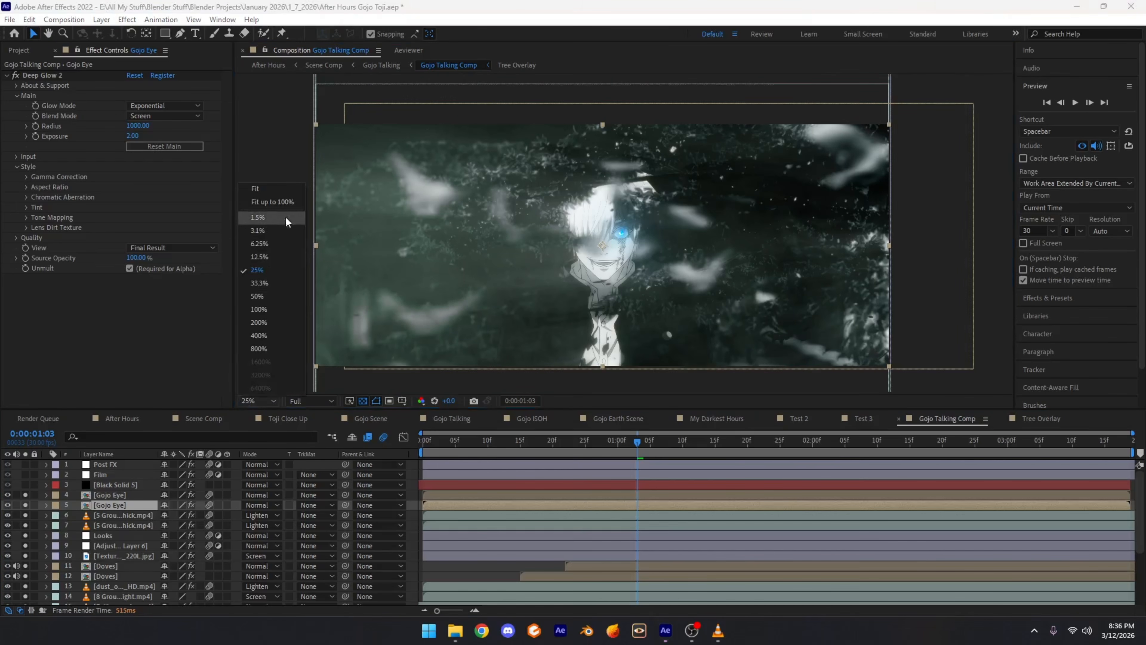
pyautogui.click(255, 200)
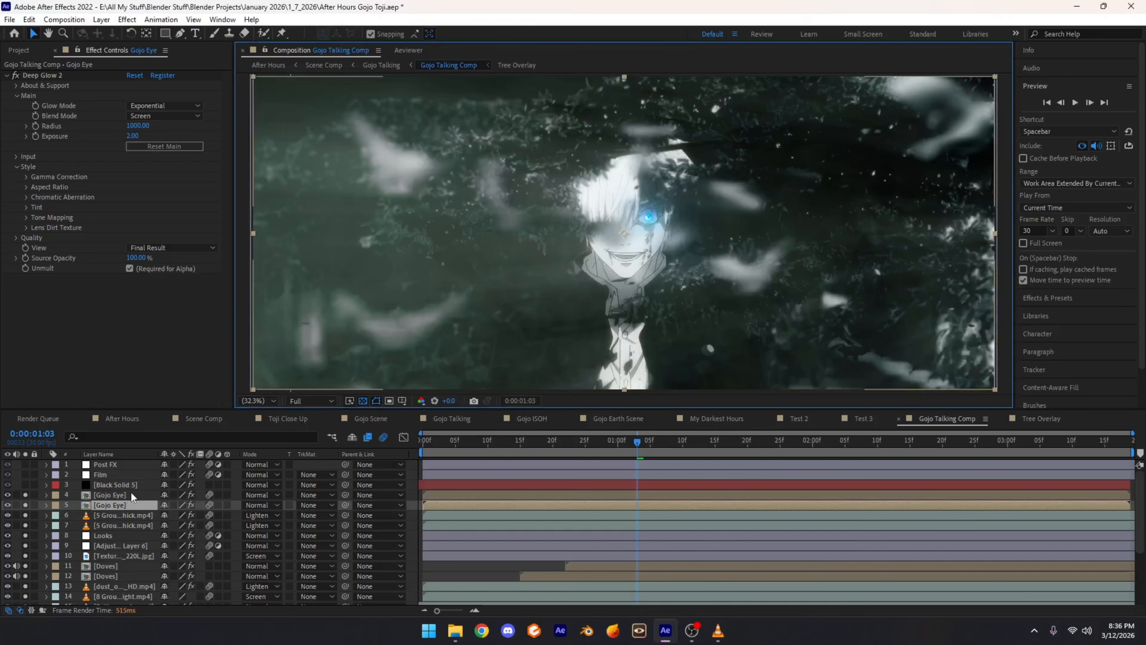
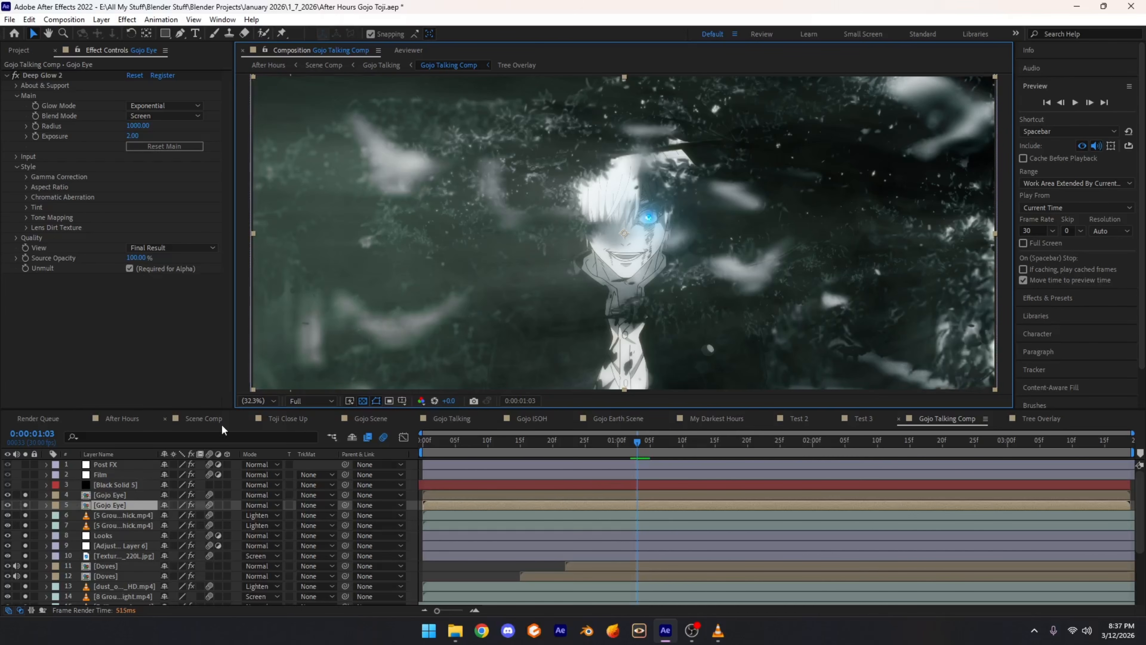
pyautogui.scroll(4, 593, 276)
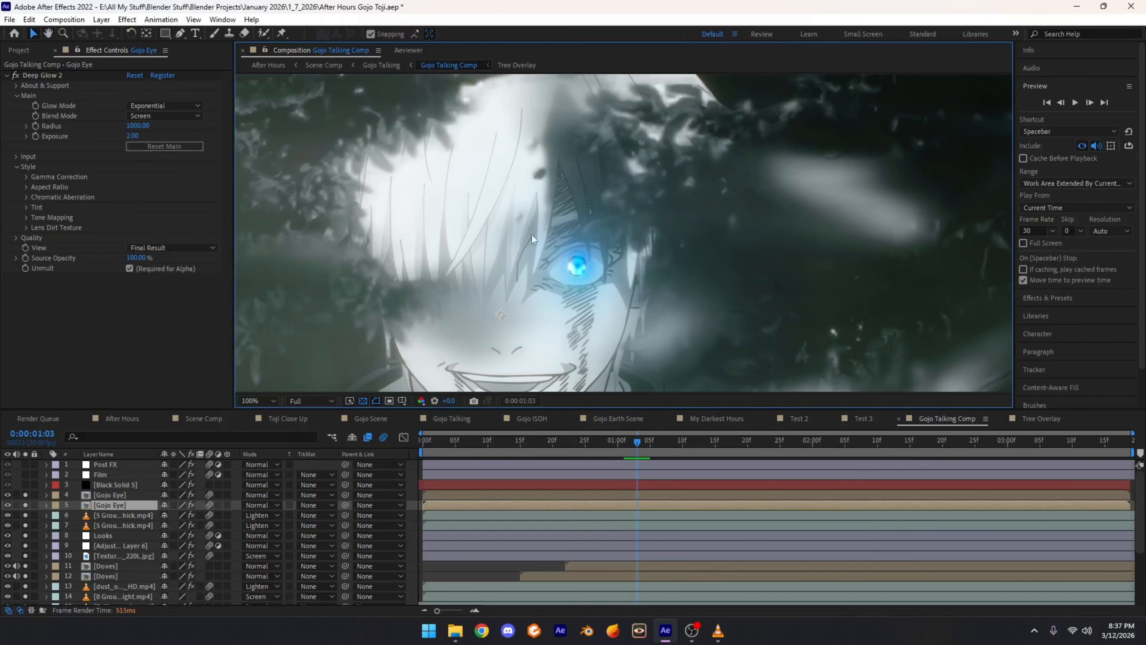
pyautogui.click(258, 400)
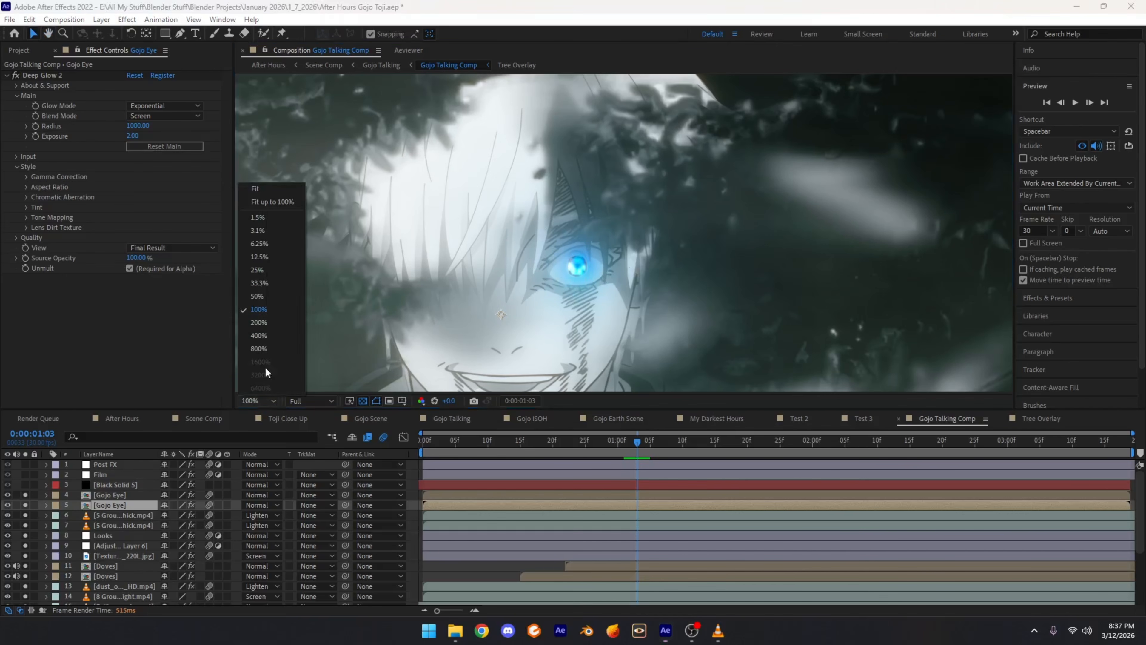
pyautogui.click(271, 201)
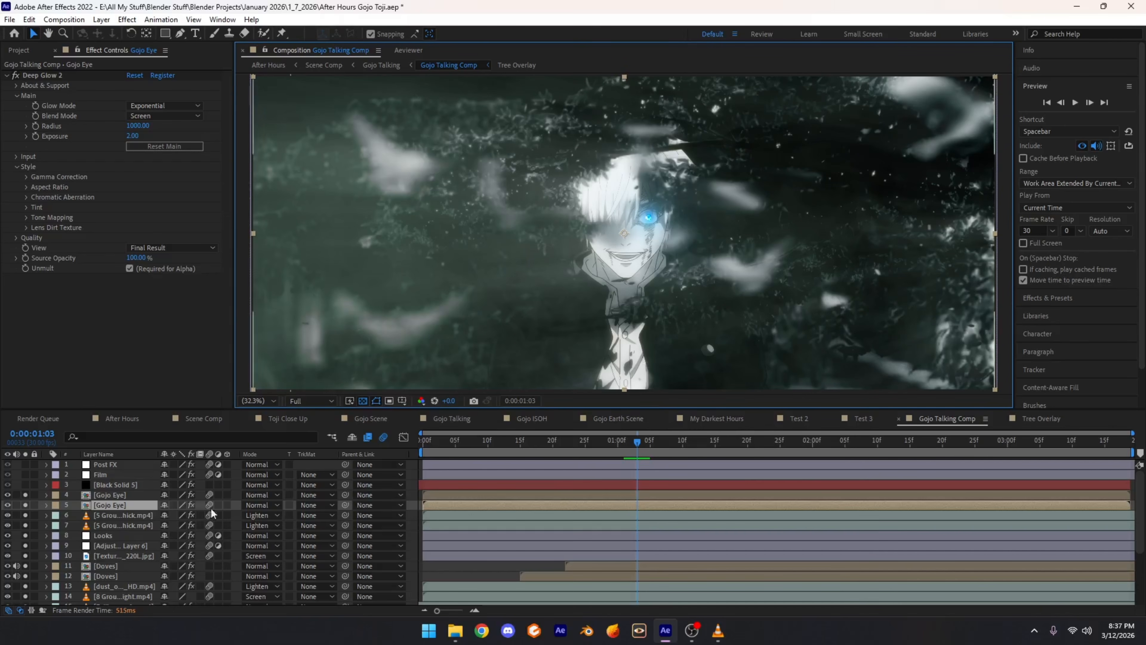
# Step: Isolate the lower Gojo Eye layer by turning off solo on every other layer in Gojo Talking Comp
pyautogui.click(25, 495)
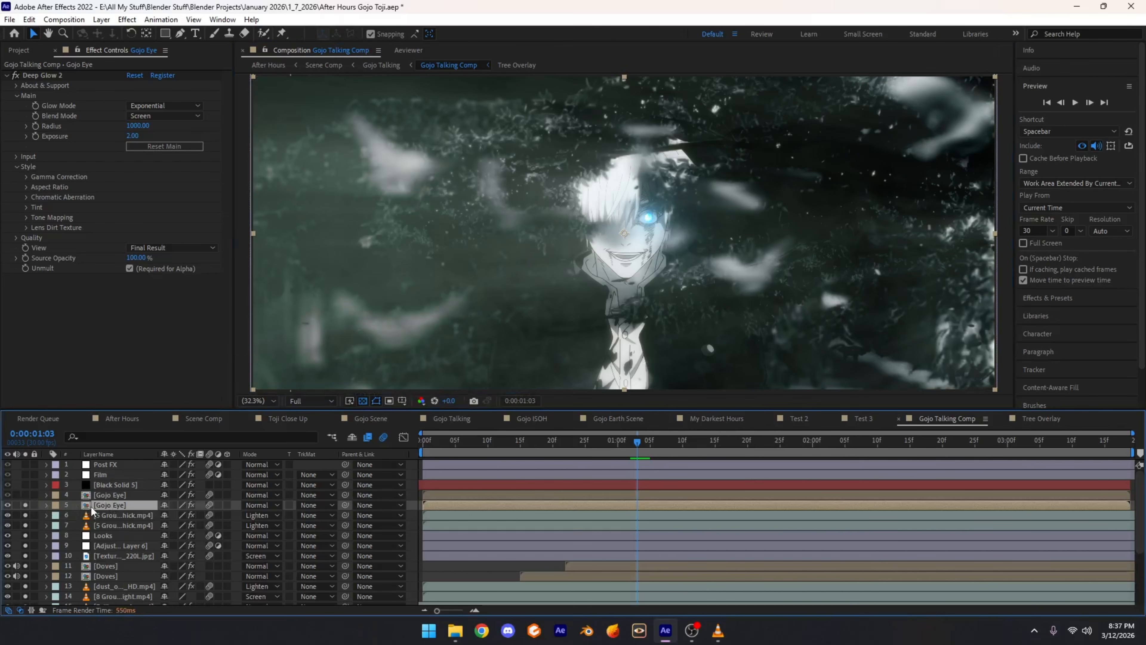
pyautogui.moveTo(25, 516); pyautogui.dragTo(34, 642)
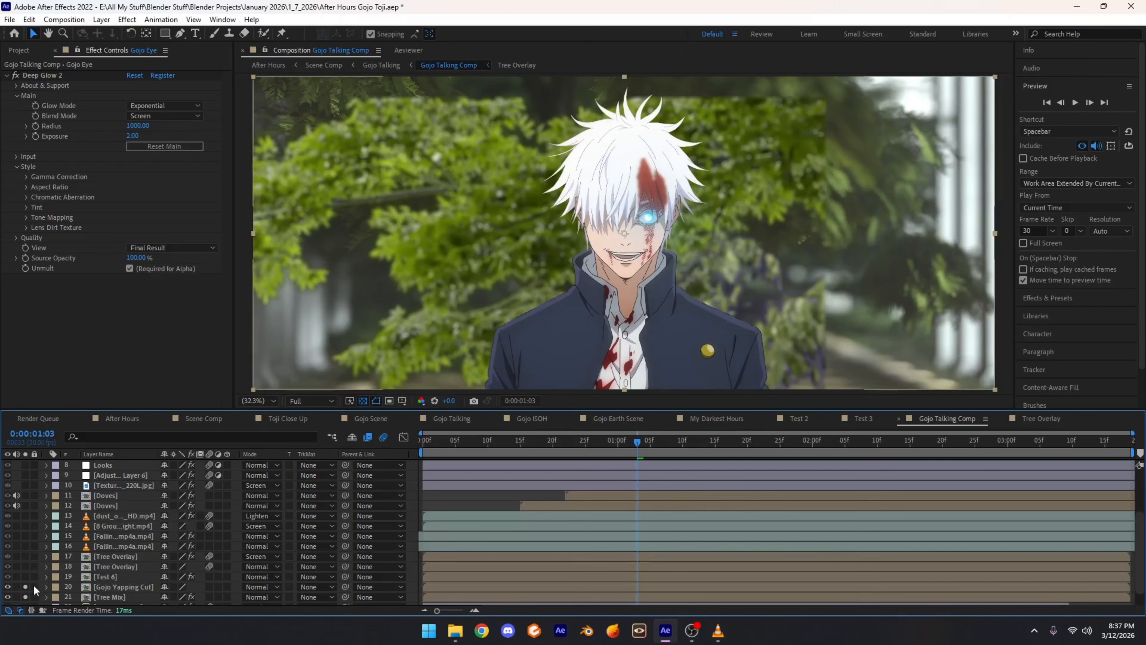
pyautogui.moveTo(25, 586); pyautogui.dragTo(25, 597)
pyautogui.scroll(4, 90, 551)
pyautogui.scroll(-4, 106, 507)
pyautogui.click(26, 599)
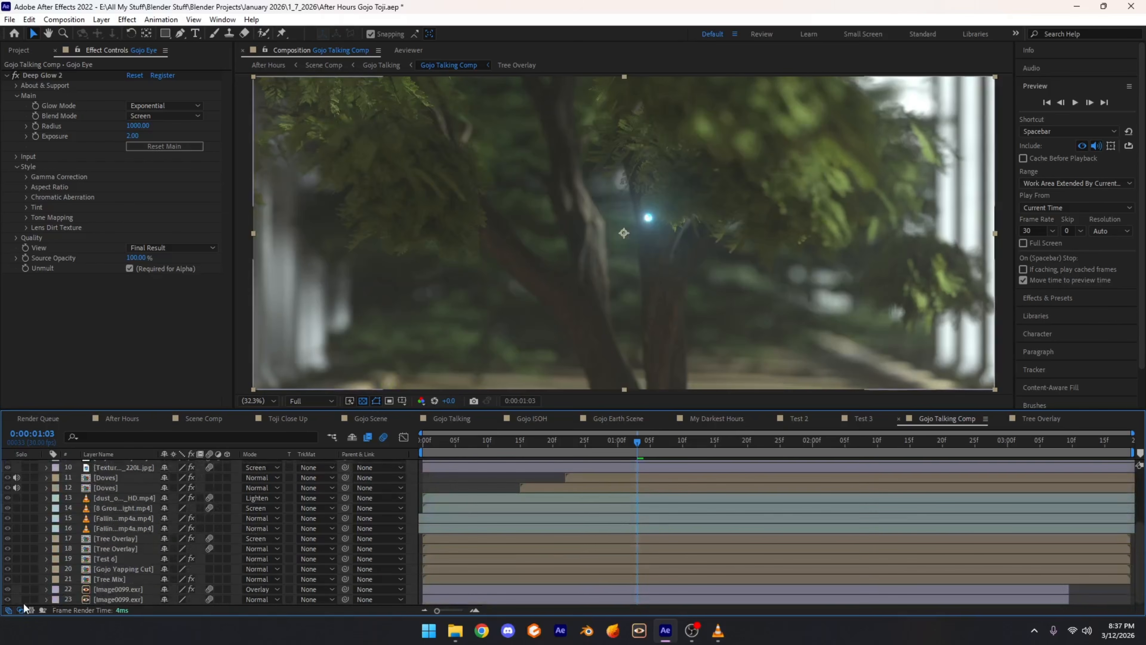
pyautogui.scroll(4, 145, 546)
# Step: Turn off the transparency grid and inspect the isolated eye glow at 200% magnification
pyautogui.click(363, 401)
pyautogui.scroll(4, 643, 237)
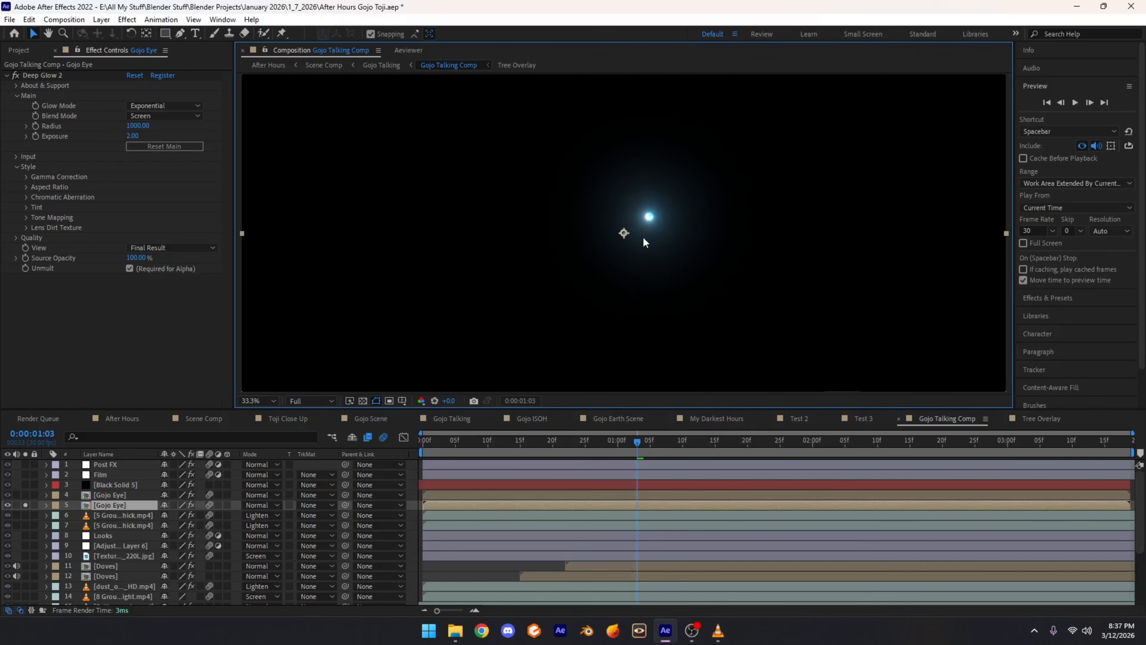
pyautogui.moveTo(731, 205); pyautogui.dragTo(591, 275)
# Step: Review the Glow effects on the upper Gojo Eye layer, soloing and unsoloing it to compare against the lower one
pyautogui.click(108, 495)
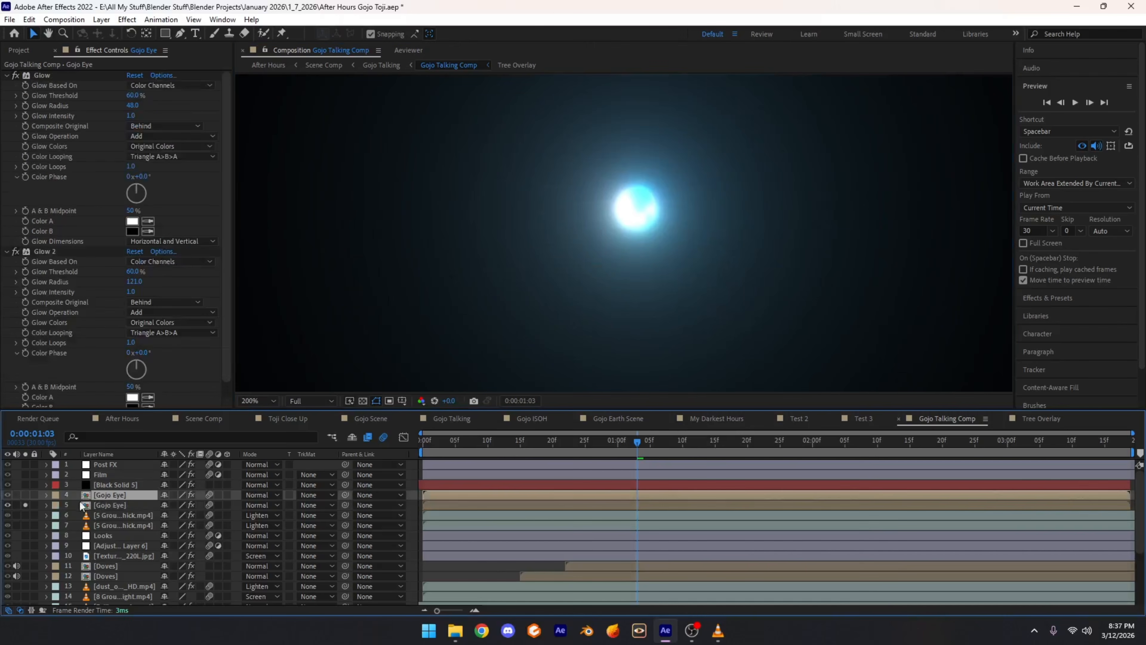
pyautogui.click(26, 495)
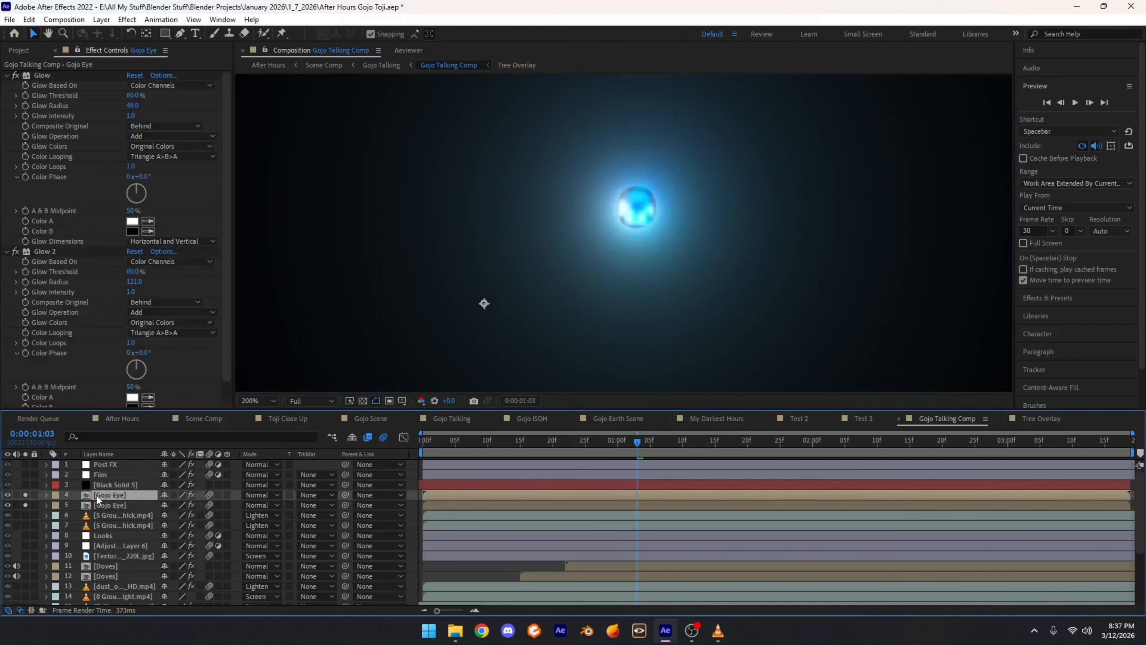
pyautogui.click(101, 505)
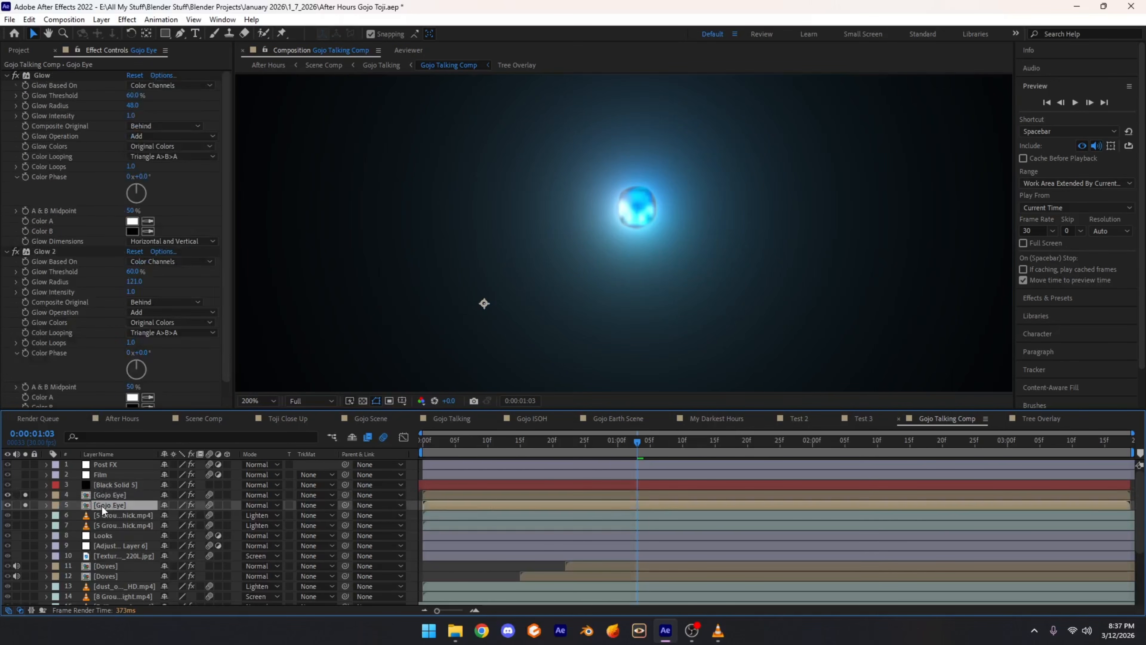
pyautogui.click(116, 495)
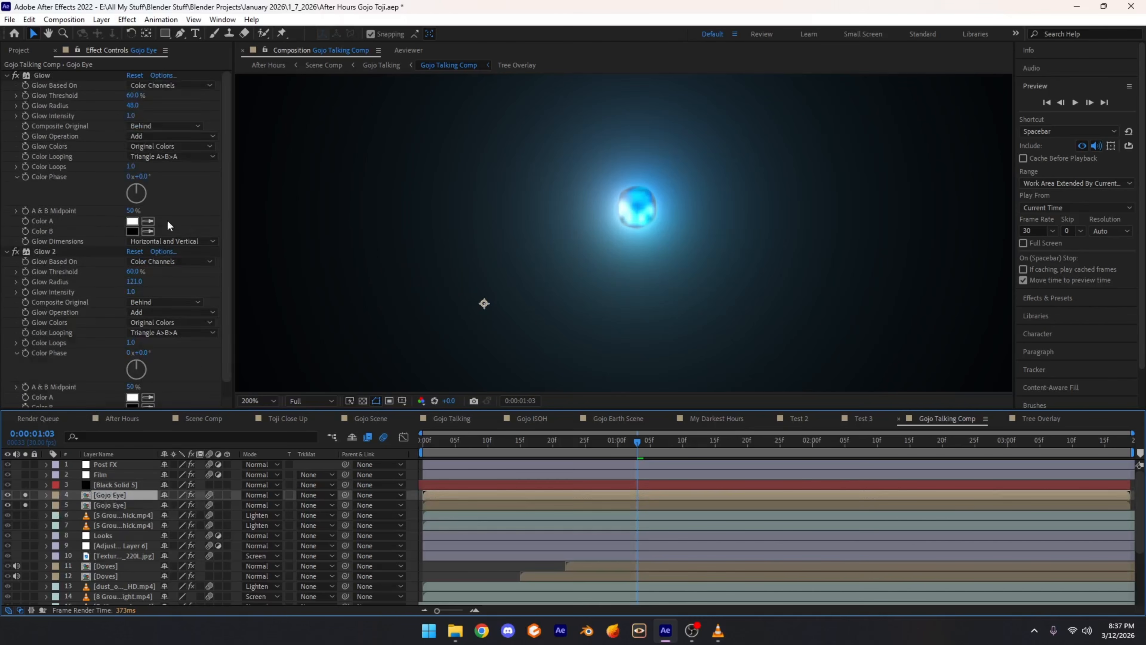
pyautogui.scroll(-1, 165, 239)
pyautogui.click(26, 494)
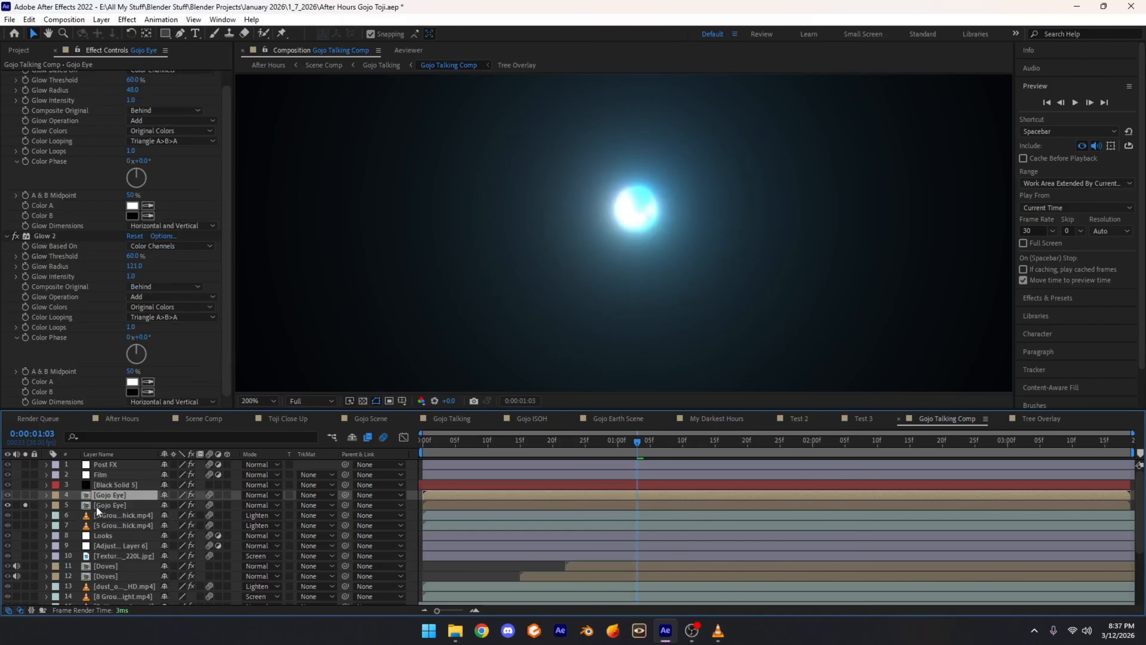
# Step: Examine Deep Glow 2 on the lower Gojo Eye layer, switching the effect off and on to compare
pyautogui.click(96, 506)
pyautogui.click(36, 75)
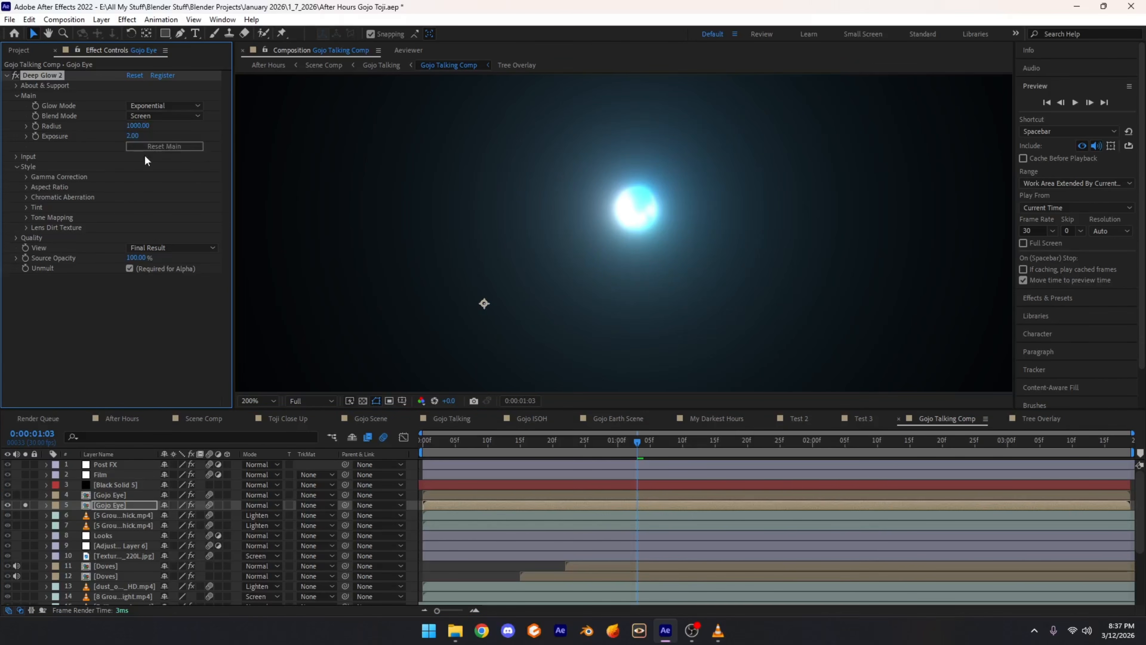
pyautogui.scroll(-1, 607, 216)
pyautogui.scroll(1, 607, 218)
pyautogui.moveTo(569, 226); pyautogui.dragTo(447, 293)
pyautogui.press('v')
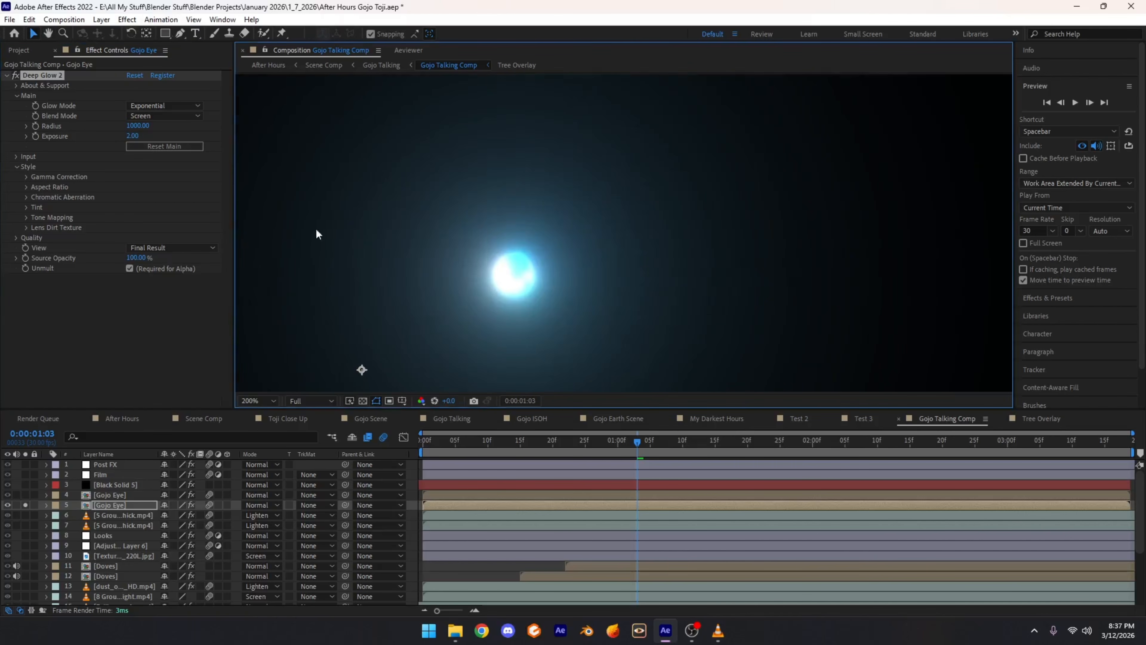
pyautogui.click(16, 76)
pyautogui.click(15, 76)
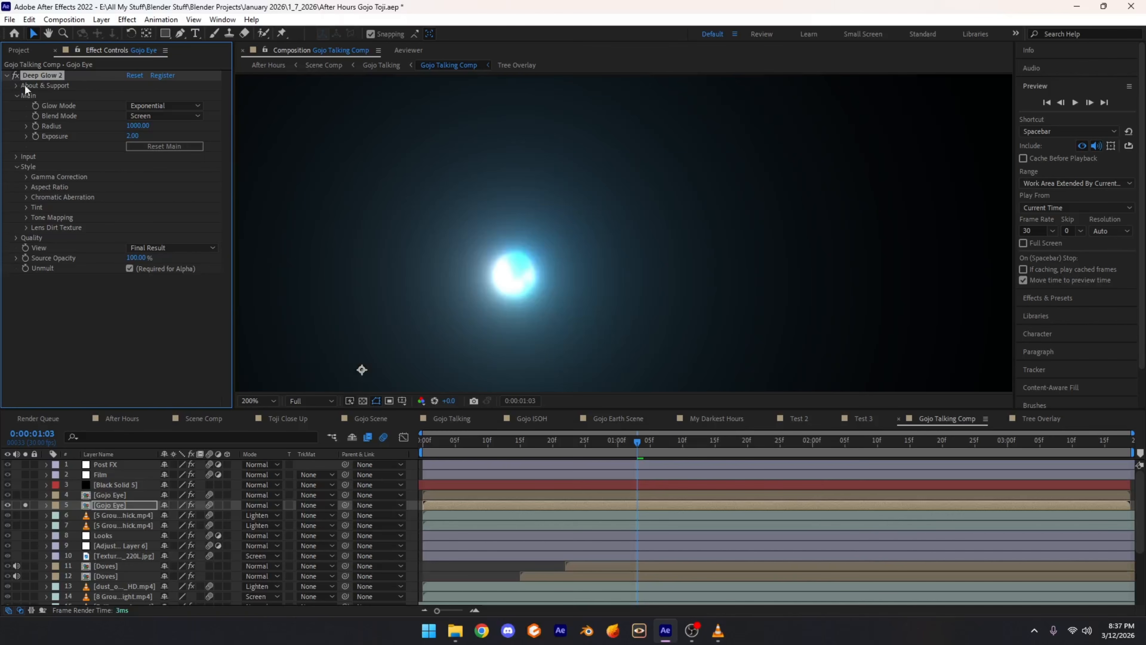
# Step: Solo the upper Gojo Eye layer again and review its Glow and Glow 2 effects
pyautogui.click(106, 495)
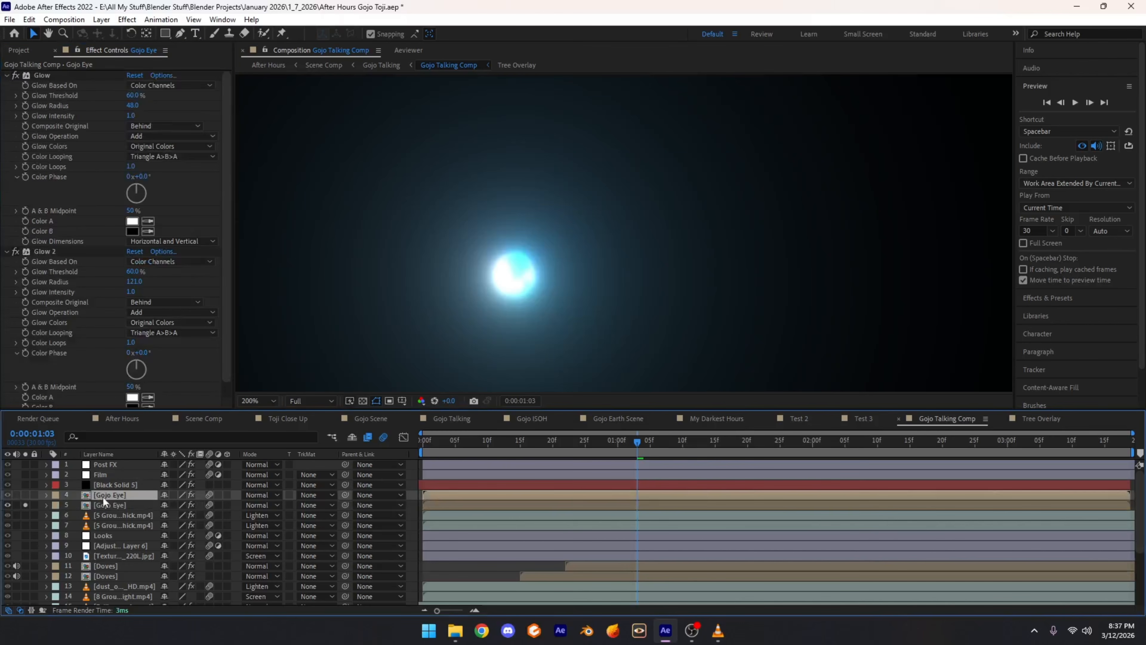
pyautogui.click(25, 495)
pyautogui.scroll(-1, 66, 137)
pyautogui.scroll(1, 83, 201)
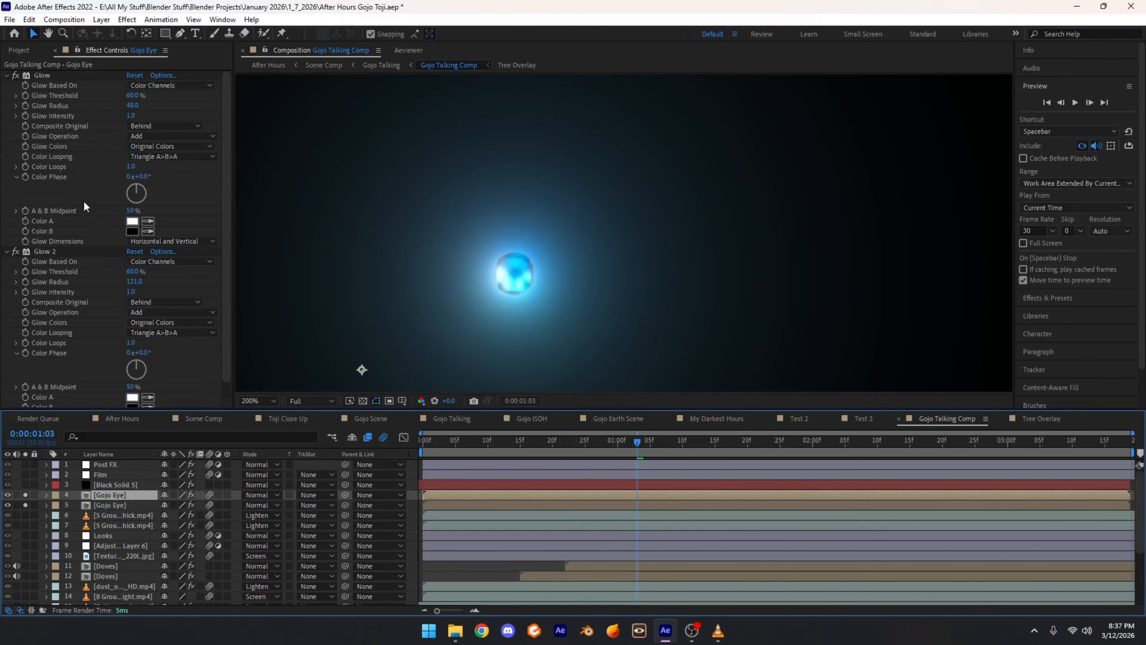
pyautogui.click(44, 75)
pyautogui.click(48, 253)
pyautogui.click(42, 76)
pyautogui.click(48, 252)
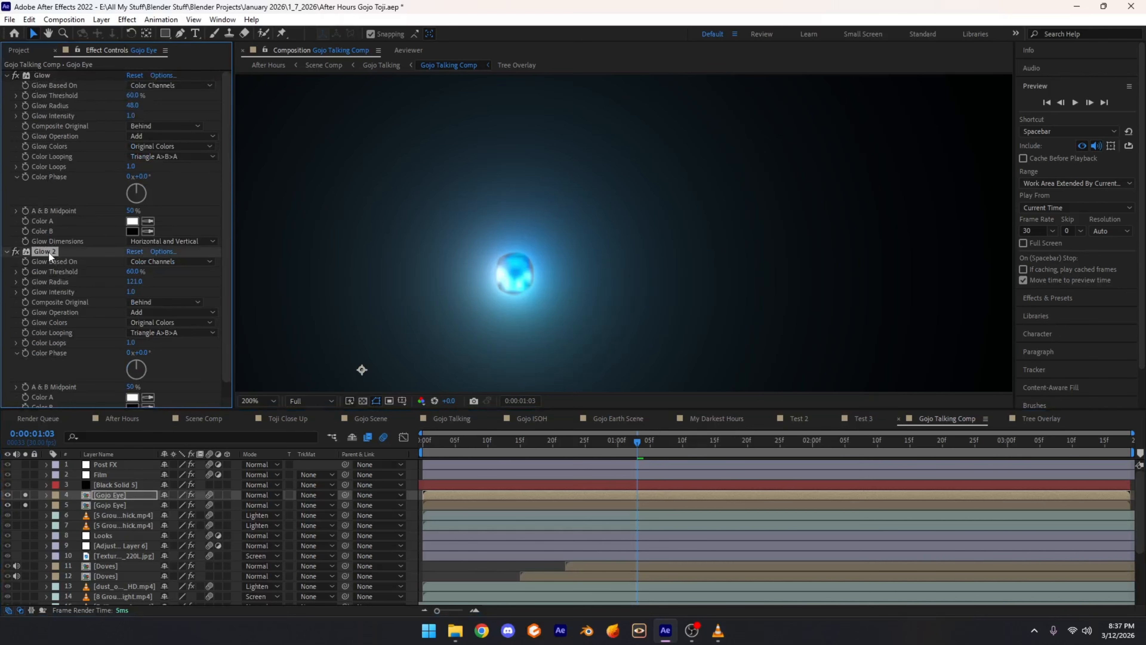
pyautogui.click(44, 75)
pyautogui.click(51, 253)
# Step: Compare the eye with the upper Gojo Eye layer unsoloed and soloed, and restore the view to Fit up to 100%
pyautogui.click(26, 496)
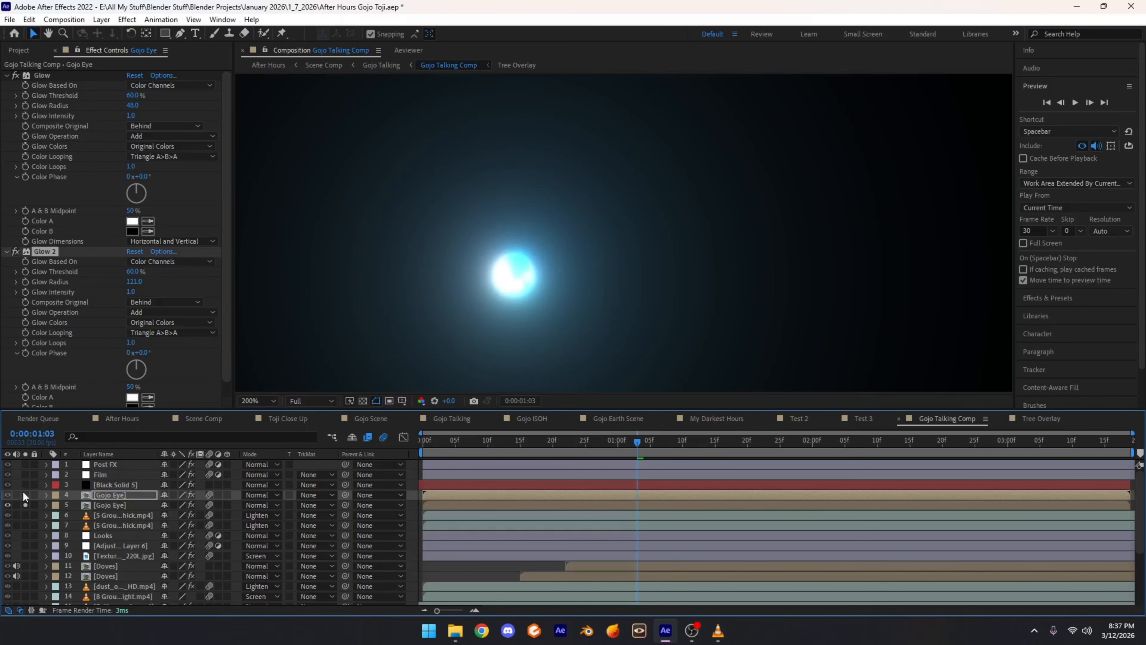
pyautogui.click(25, 495)
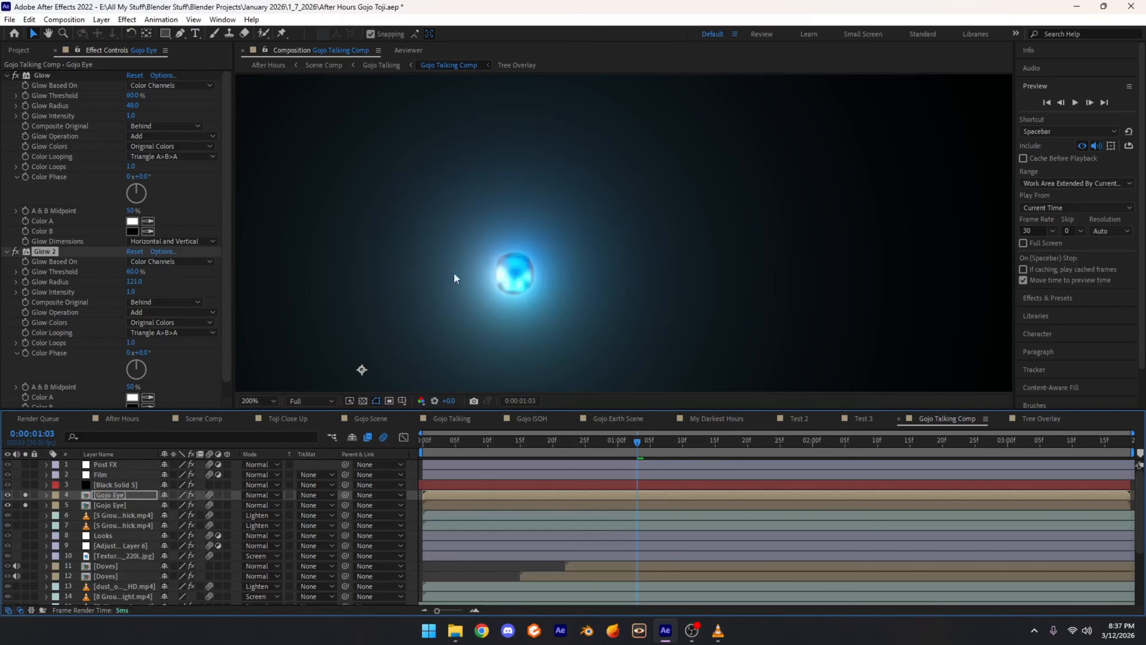
pyautogui.scroll(-1, 474, 276)
pyautogui.scroll(1, 537, 289)
pyautogui.moveTo(553, 259); pyautogui.dragTo(601, 230)
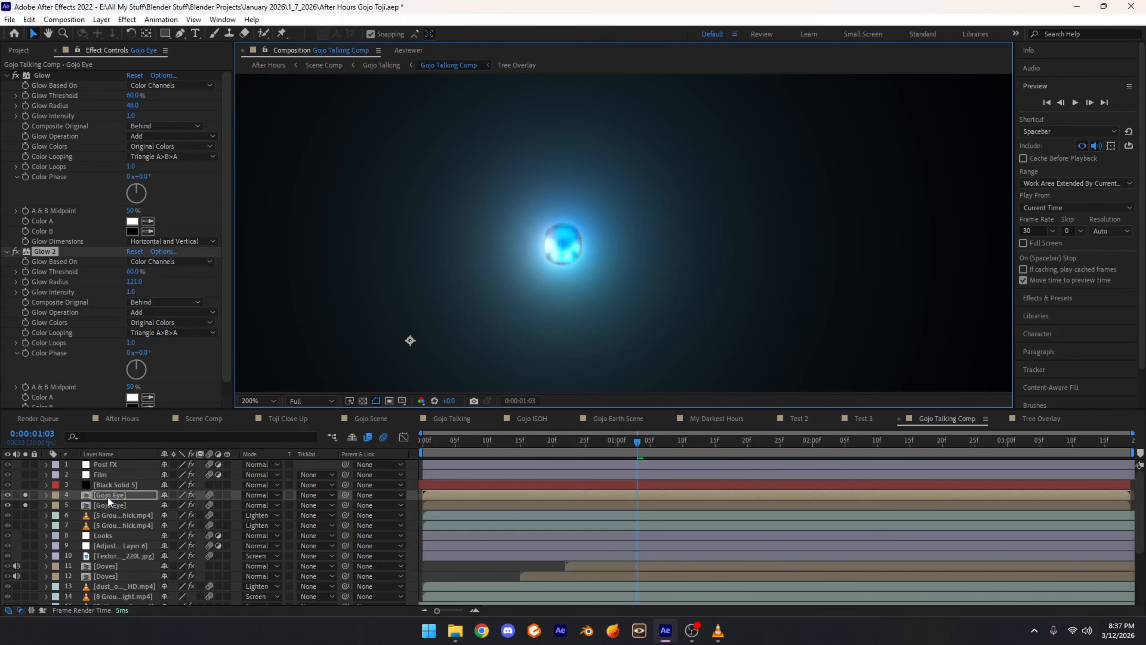
pyautogui.press(',')
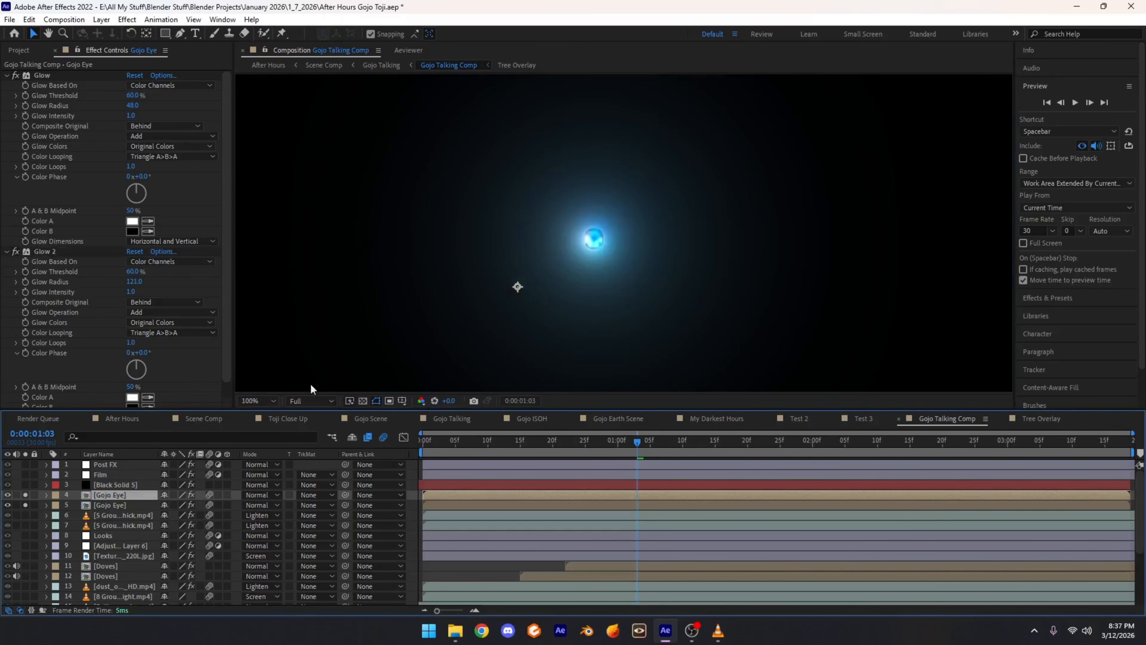
pyautogui.click(258, 401)
pyautogui.click(252, 199)
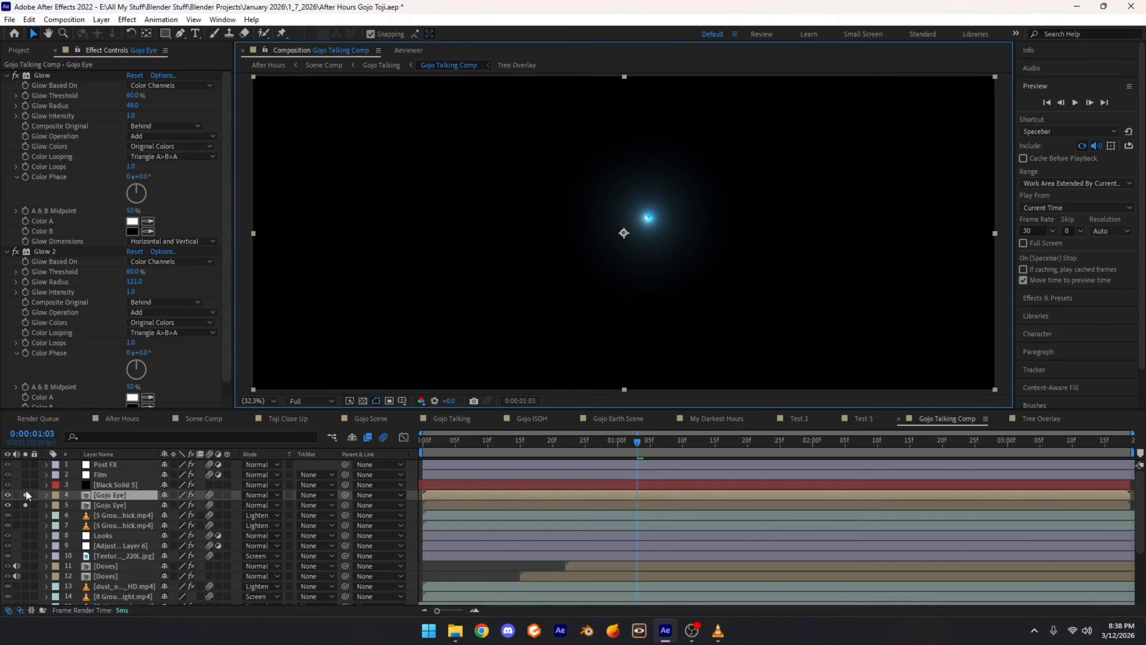
# Step: Solo all layers from the bottom Image0099.exr up through the upper Gojo Eye layer to rebuild the composite
pyautogui.click(25, 505)
pyautogui.scroll(-3, 29, 512)
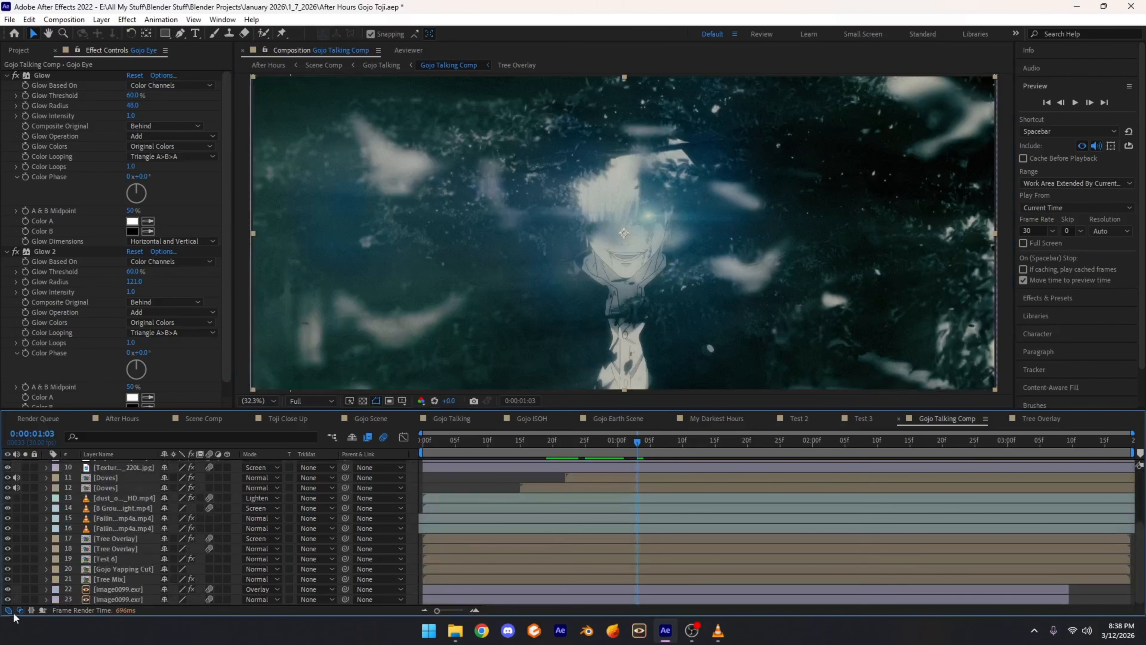
pyautogui.moveTo(25, 599); pyautogui.dragTo(26, 468)
pyautogui.scroll(3, 28, 479)
pyautogui.click(27, 544)
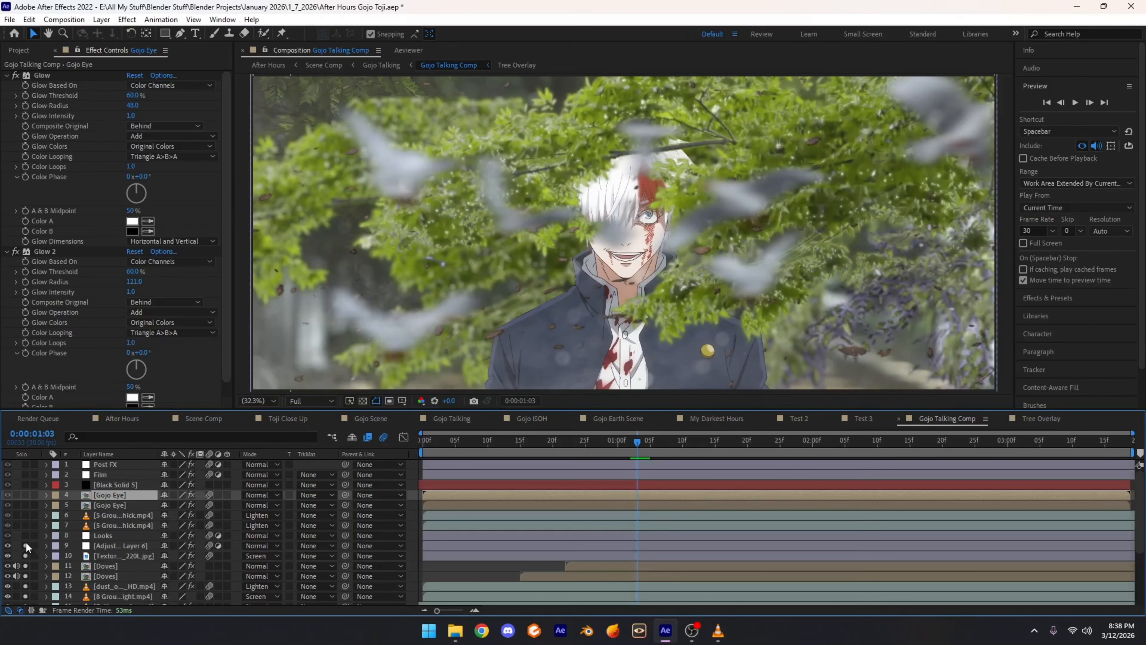
pyautogui.click(25, 494)
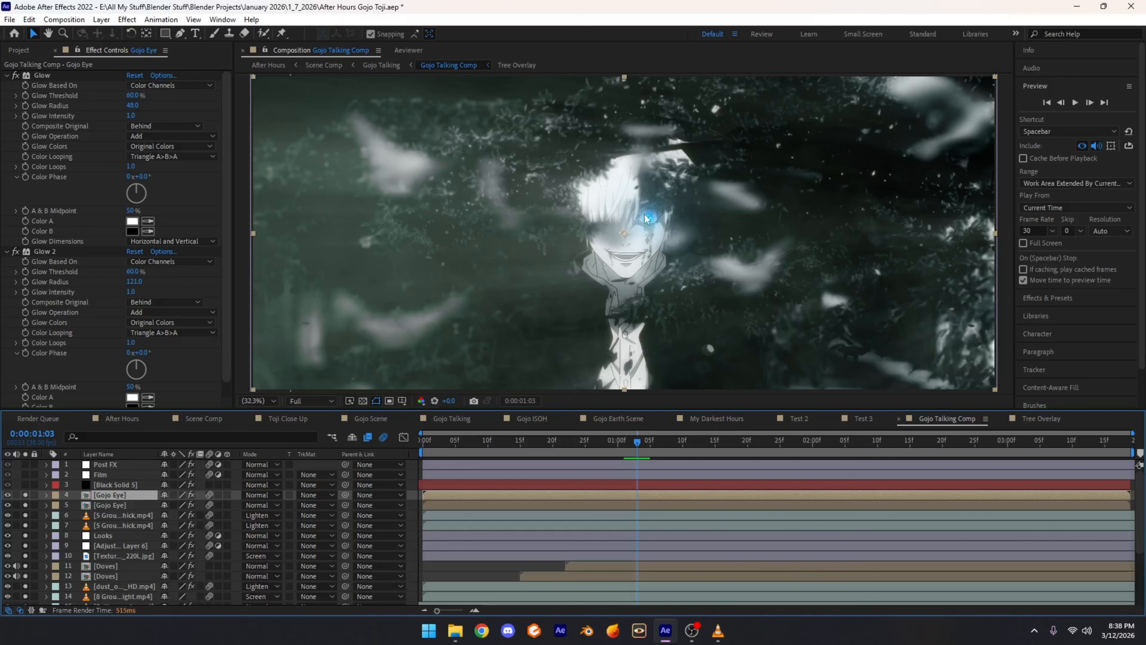
# Step: Inspect the blue eye glow up close in the full composite and restore the view to Fit up to 100%
pyautogui.scroll(4, 671, 258)
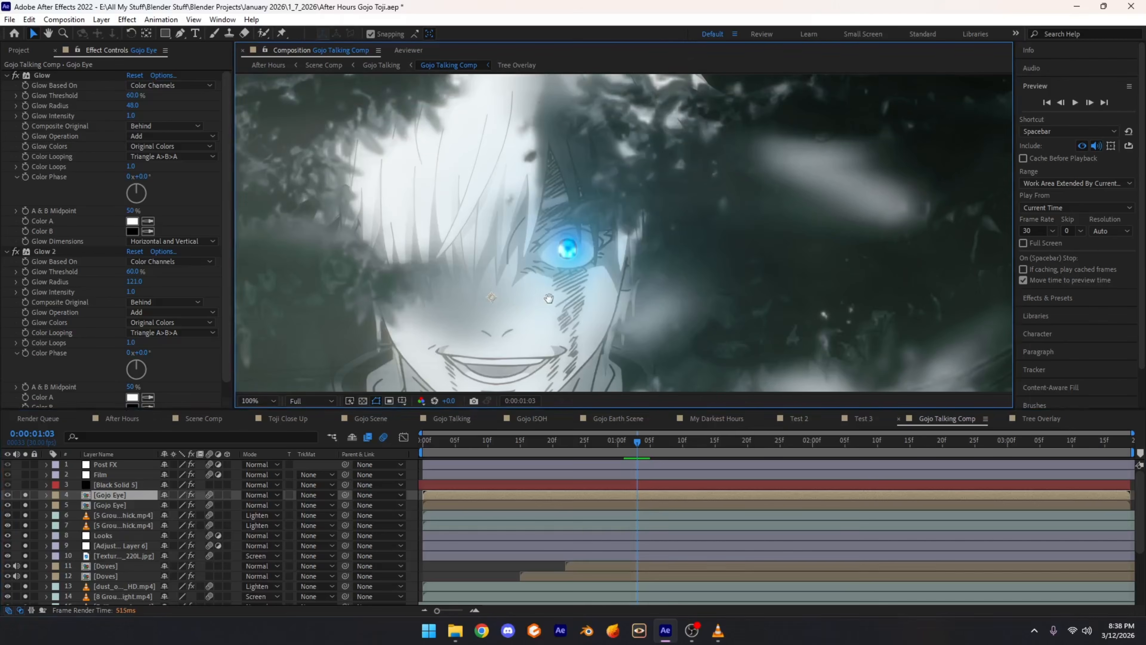
pyautogui.scroll(-4, 589, 246)
pyautogui.click(257, 401)
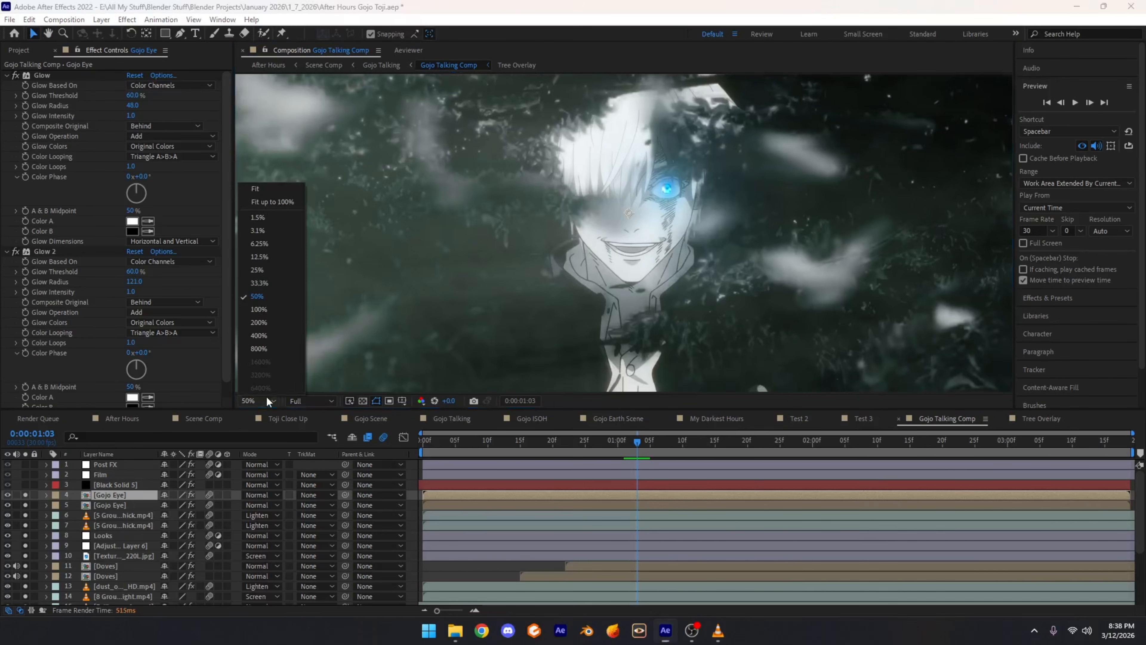
pyautogui.click(267, 205)
# Step: Solo Black Solid 5 and review its Optical Flares effect close up over the eye
pyautogui.click(103, 486)
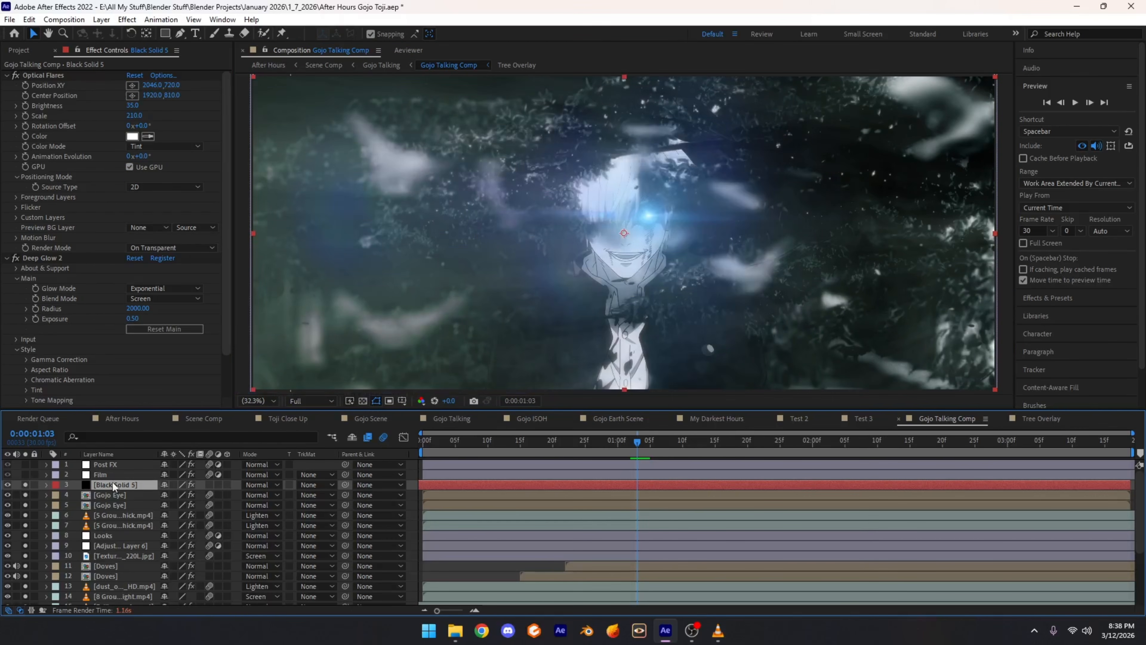
pyautogui.click(47, 76)
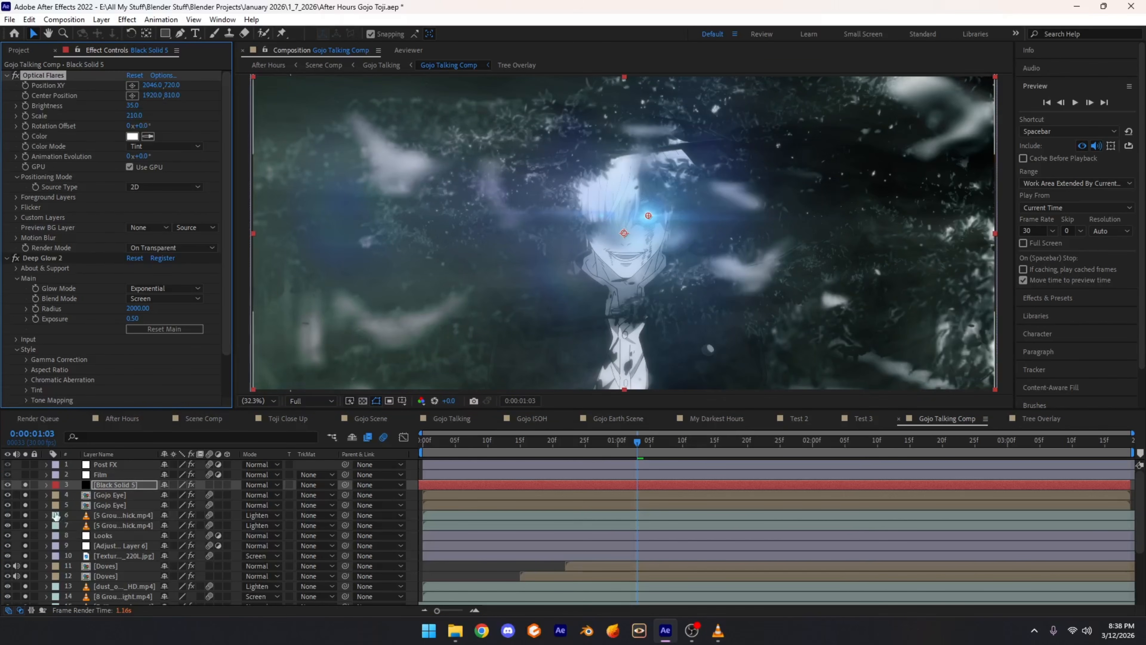
pyautogui.scroll(-1, 532, 255)
pyautogui.scroll(3, 533, 254)
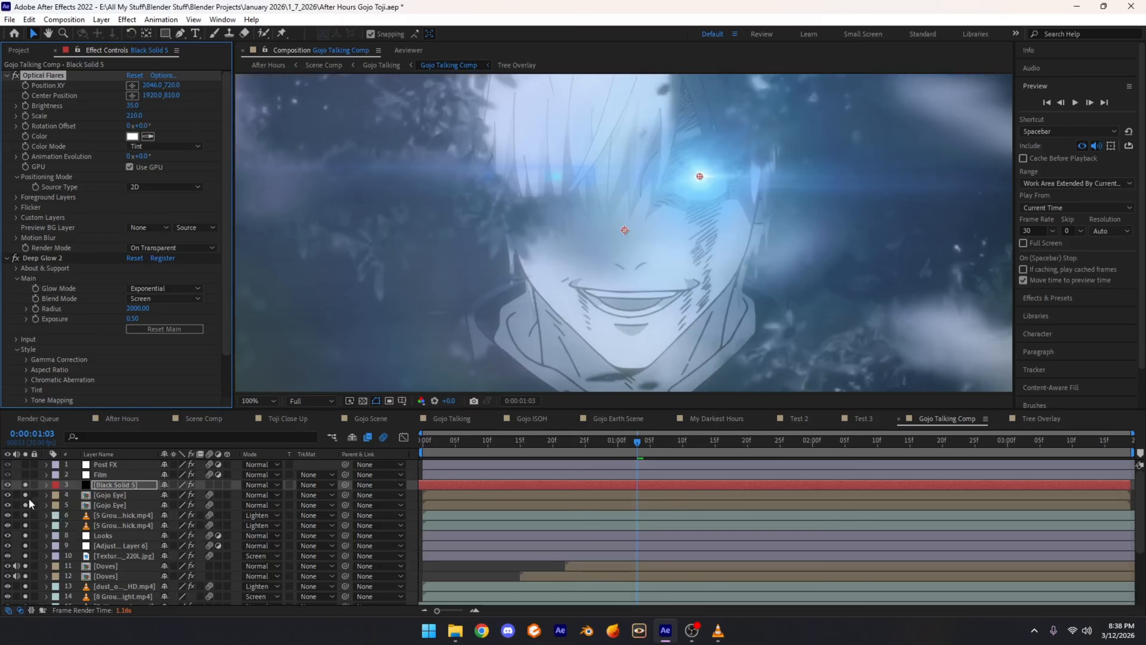
# Step: Unsolo the layers beneath Black Solid 5 and inspect the isolated optical flare at 100% magnification
pyautogui.scroll(-3, 31, 502)
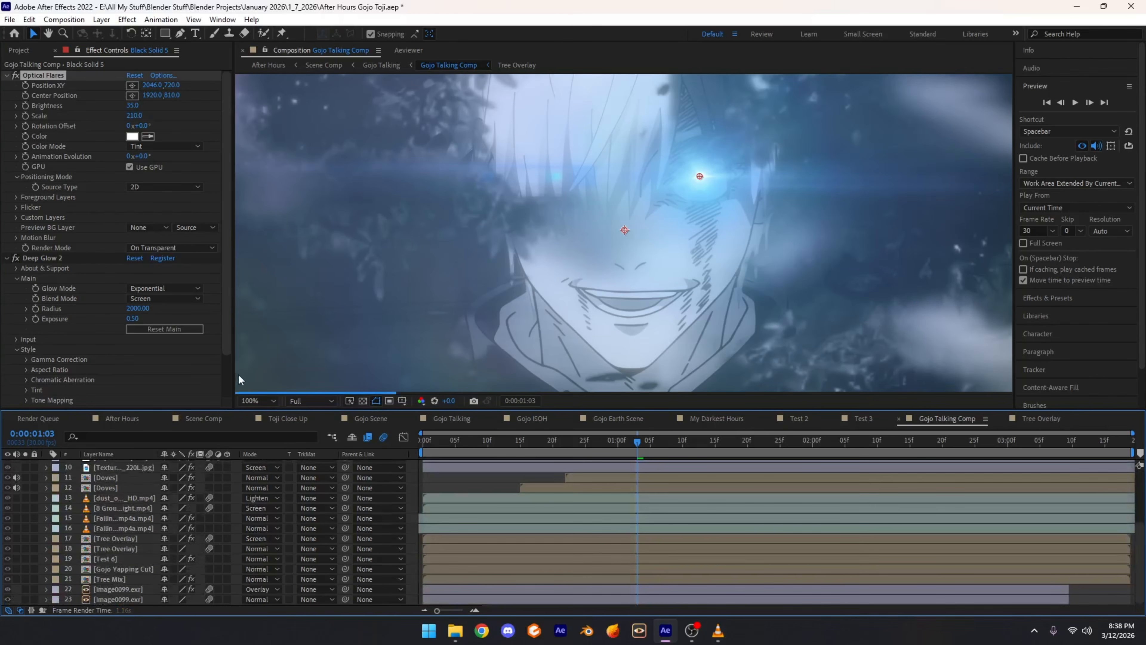
pyautogui.click(258, 401)
pyautogui.click(289, 201)
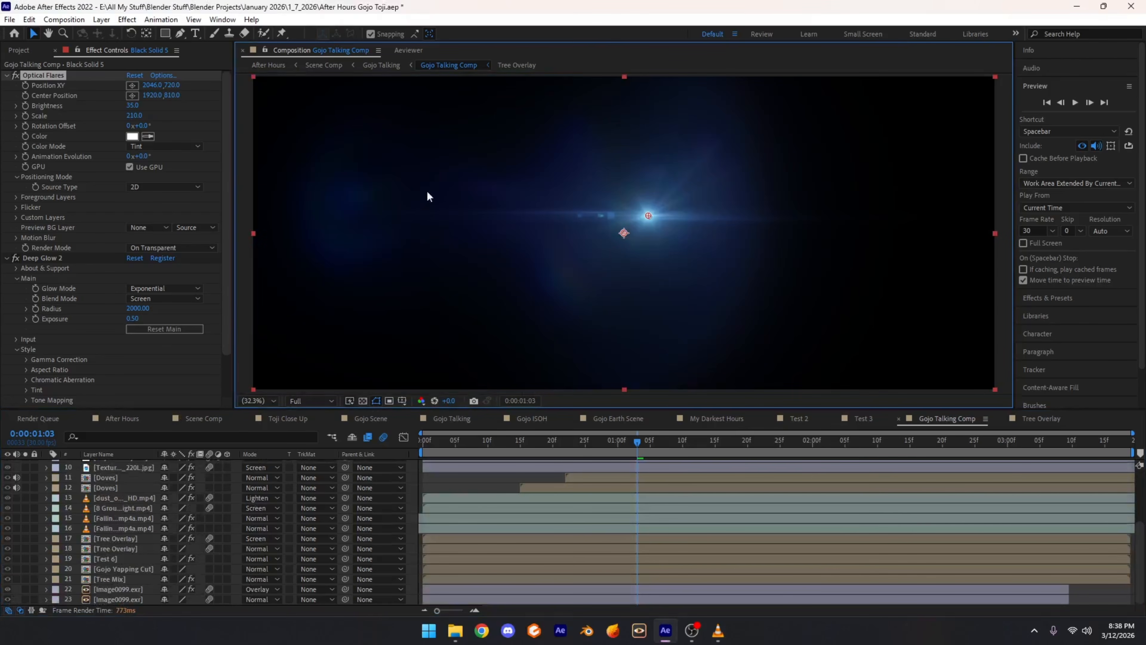
pyautogui.scroll(1, 491, 238)
pyautogui.moveTo(625, 196); pyautogui.dragTo(608, 215)
pyautogui.press('/')
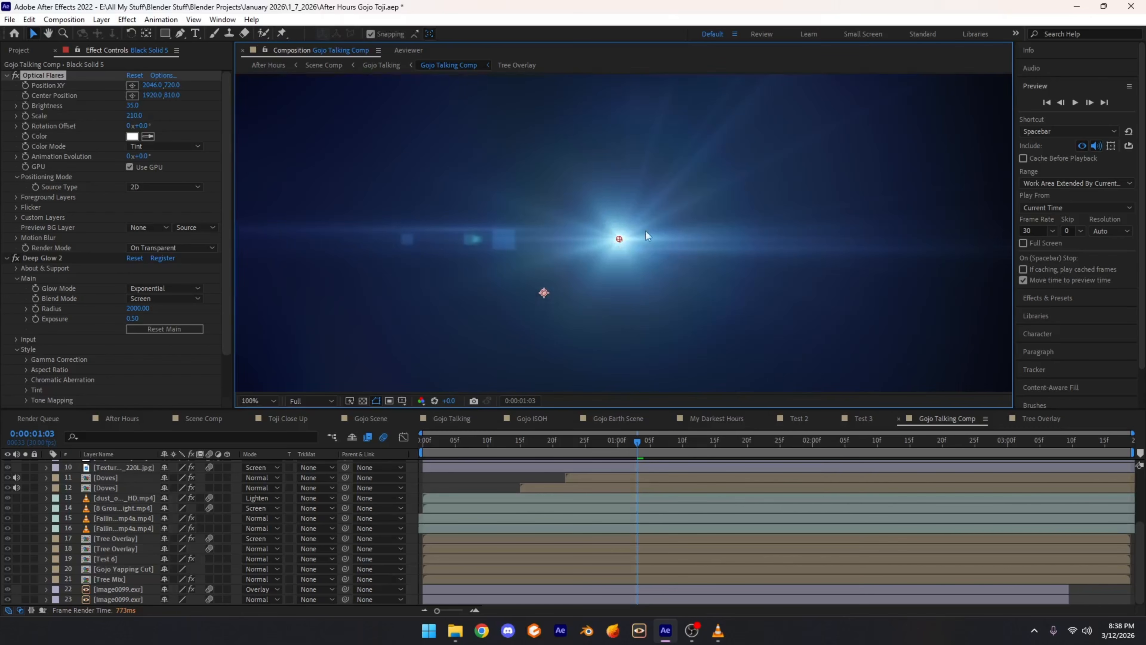
# Step: Solo all layers beneath Black Solid 5 again to show the flare over the composite
pyautogui.scroll(3, 51, 512)
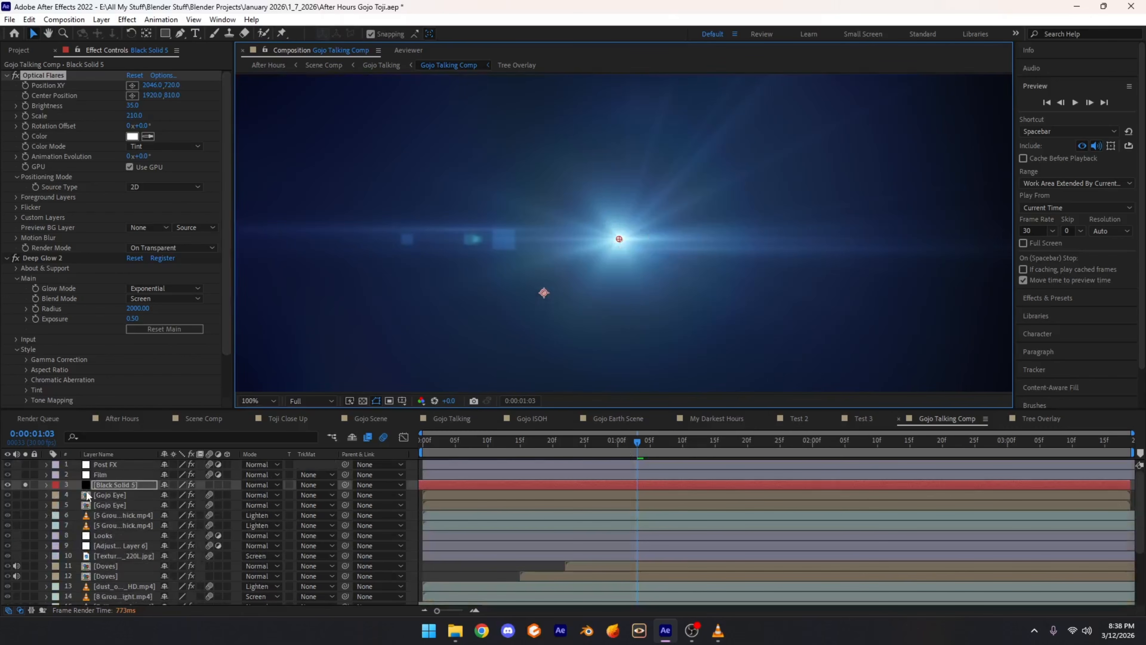
pyautogui.moveTo(26, 494); pyautogui.dragTo(31, 617)
pyautogui.scroll(3, 35, 560)
pyautogui.press(',')
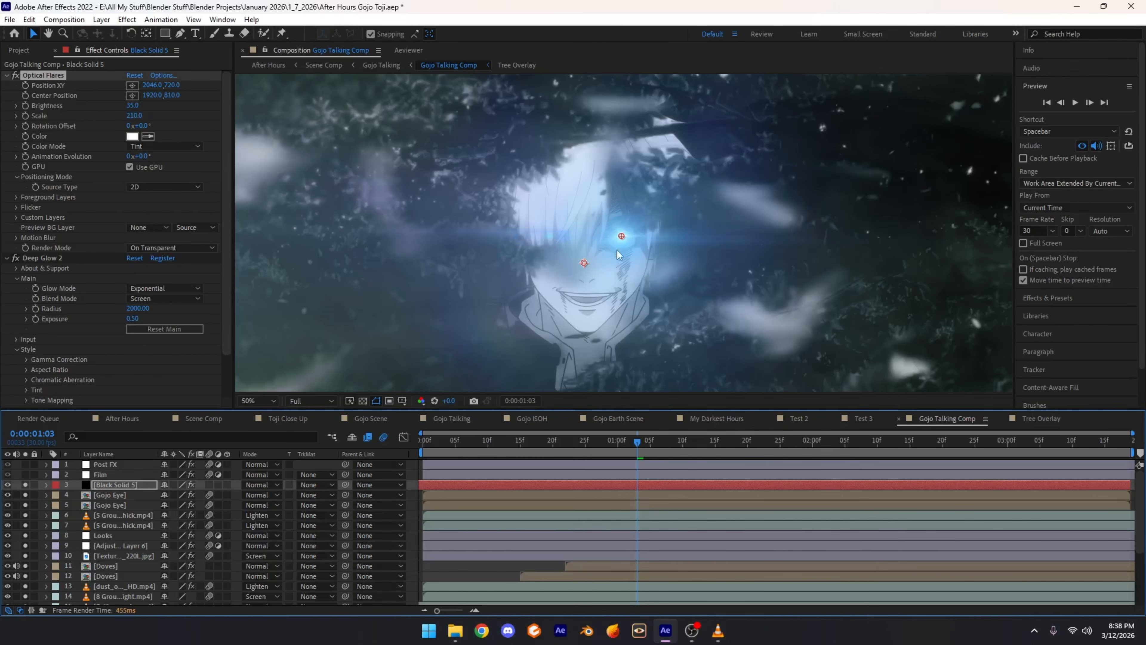
# Step: Review the Deep Glow 2 settings on Black Solid 5 and inspect the glowing eye flare up close at 100% magnification
pyautogui.click(45, 260)
pyautogui.scroll(-2, 136, 307)
pyautogui.press(',')
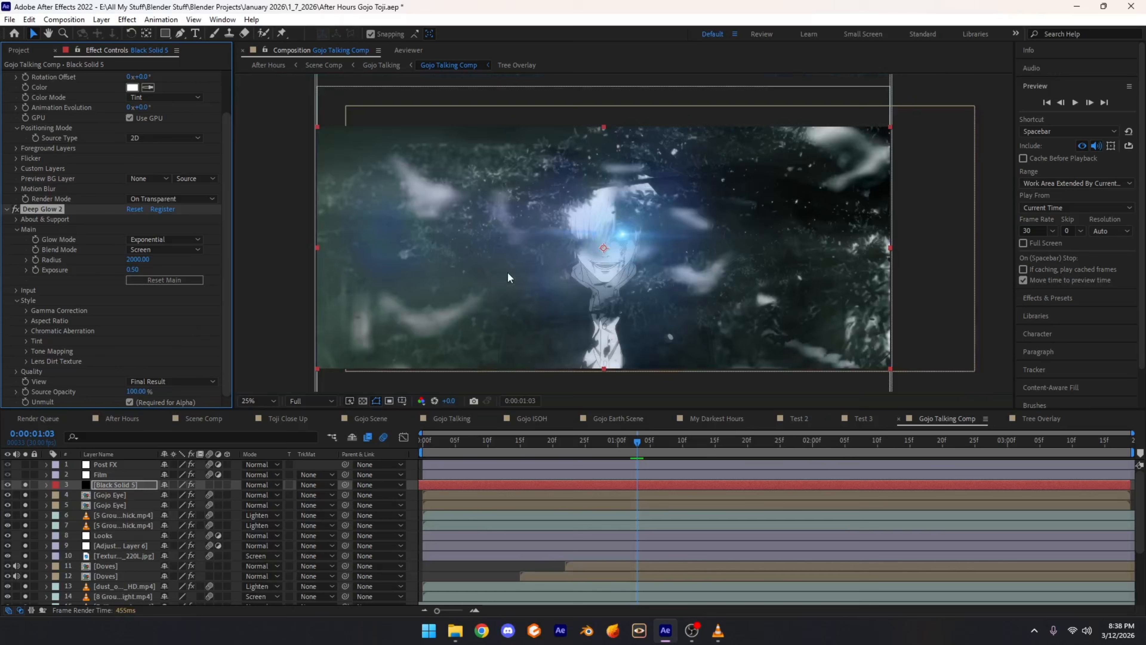
pyautogui.press('.')
pyautogui.click(266, 400)
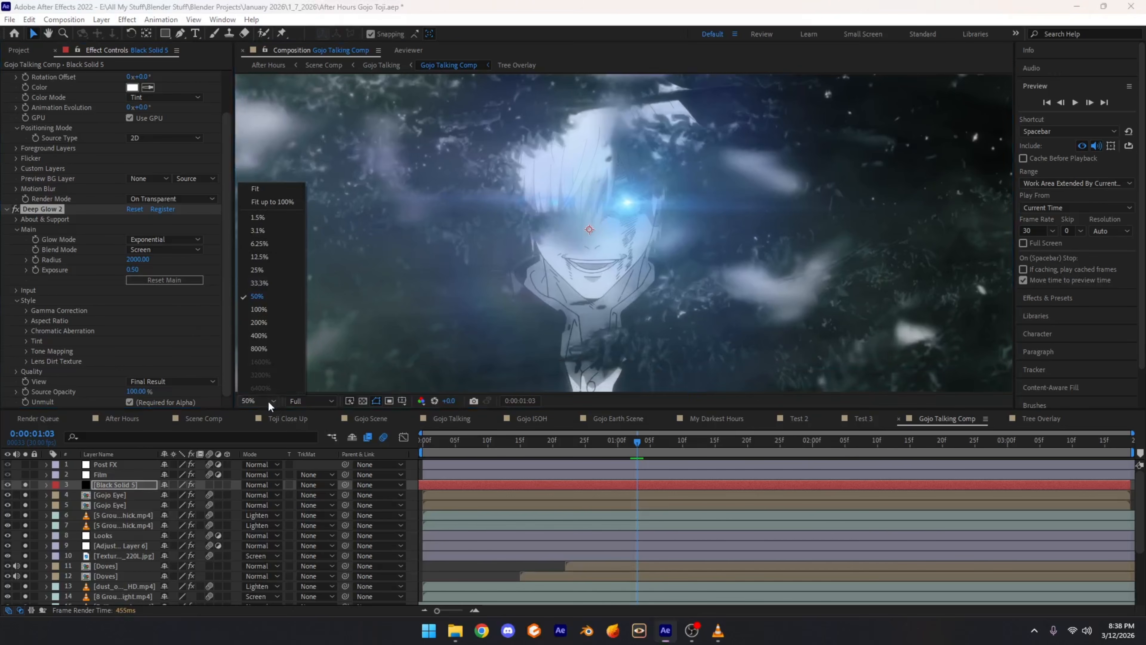
pyautogui.click(267, 202)
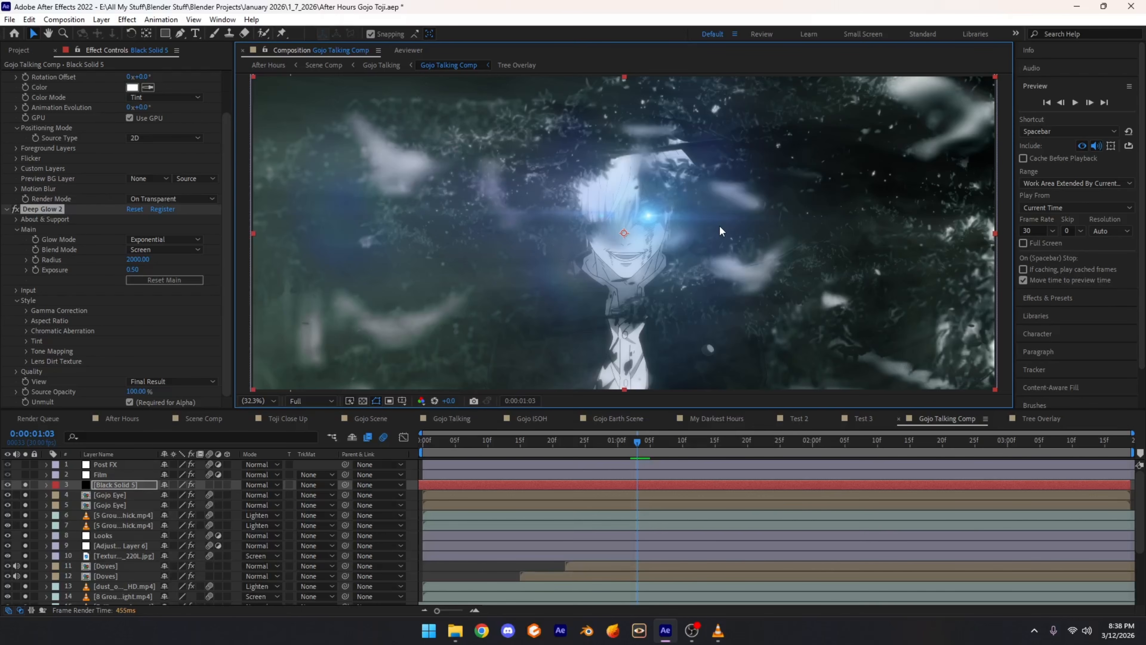
pyautogui.scroll(4, 697, 219)
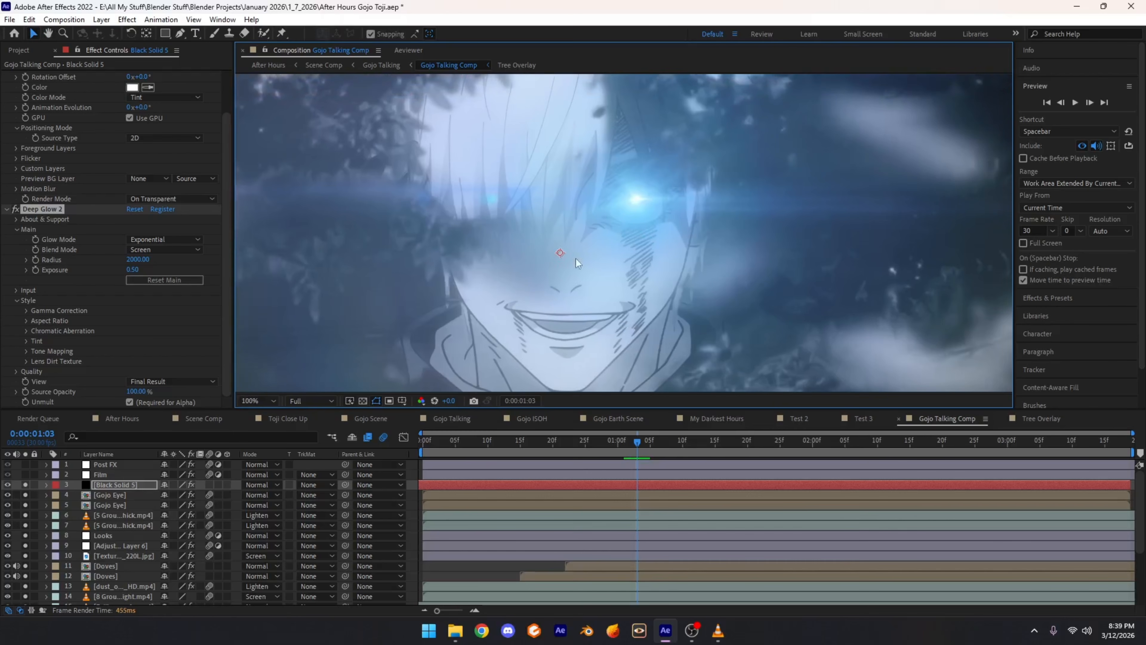
# Step: Unsolo Black Solid 5 to inspect the eye without the flare, and restore the view to Fit up to 100%
pyautogui.click(28, 486)
pyautogui.scroll(-2, 589, 262)
pyautogui.scroll(1, 589, 263)
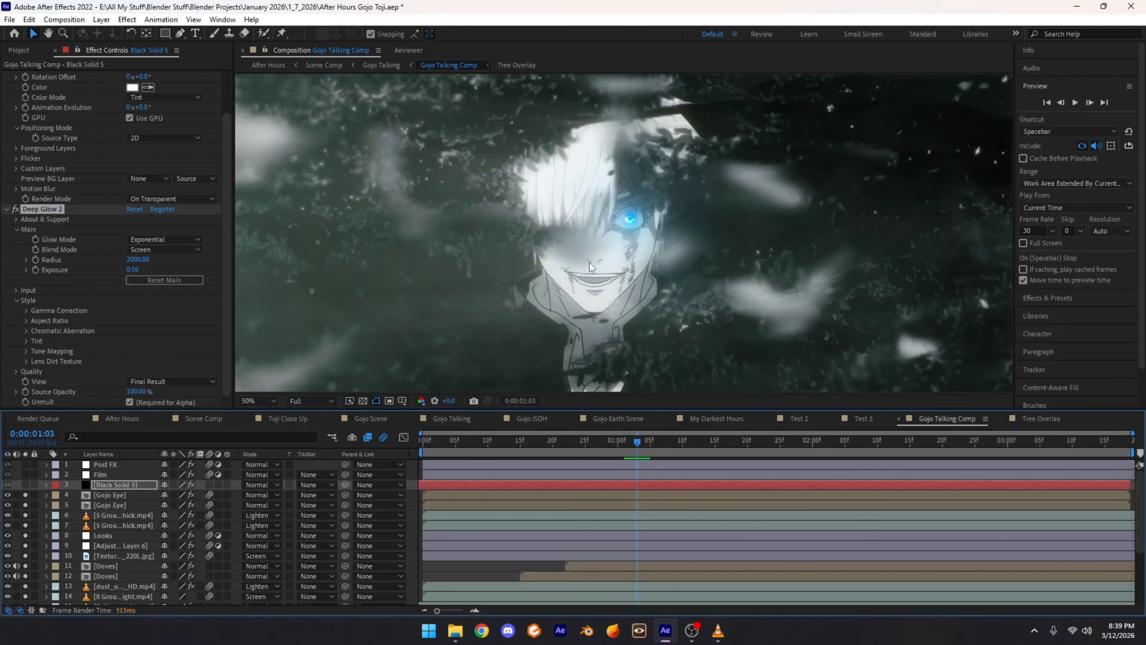
pyautogui.scroll(2, 624, 213)
pyautogui.scroll(-2, 664, 229)
pyautogui.scroll(-1, 632, 213)
pyautogui.scroll(1, 635, 231)
pyautogui.click(259, 401)
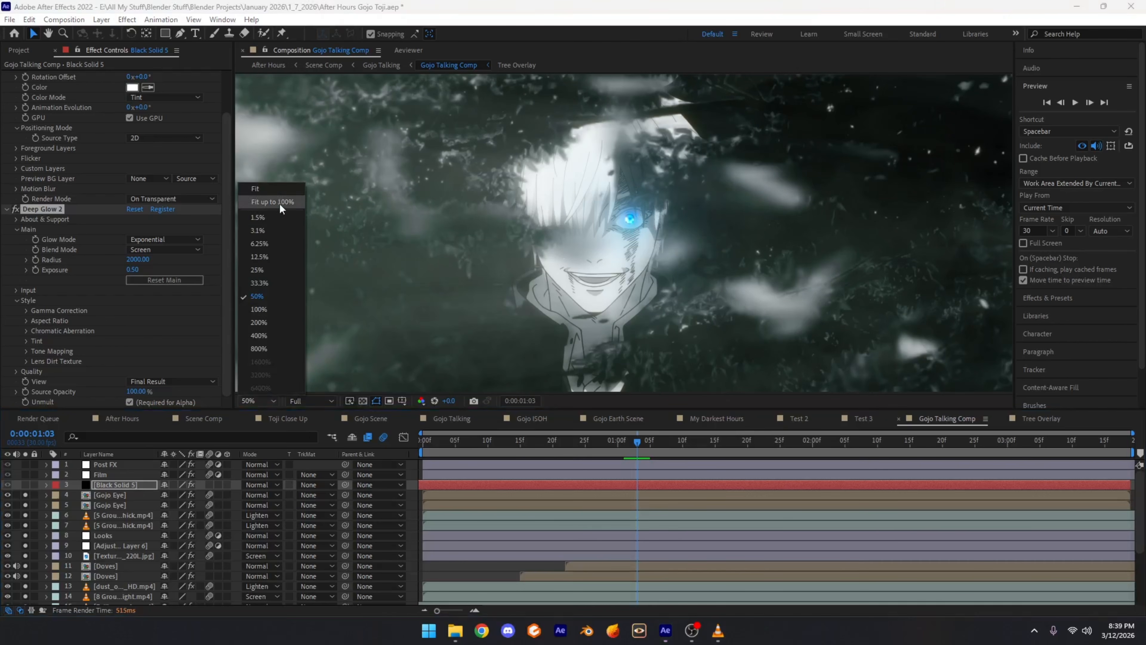
pyautogui.click(284, 210)
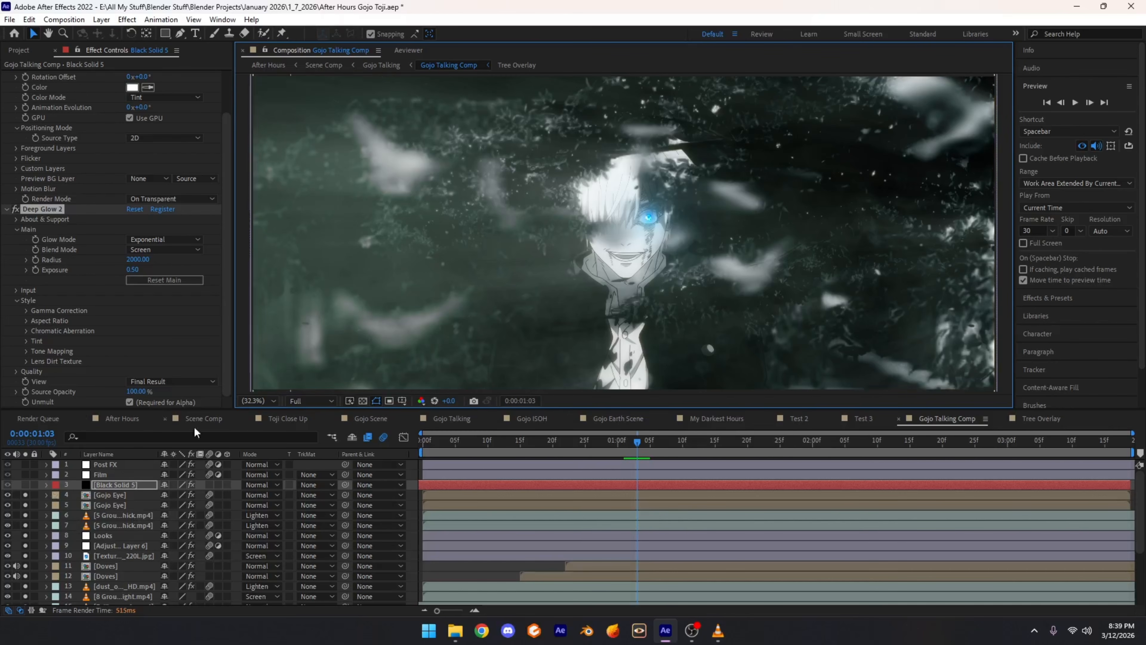
# Step: Solo Black Solid 5 again, inspect the flare over the eye up close, and fit the composition back in the viewer
pyautogui.click(26, 485)
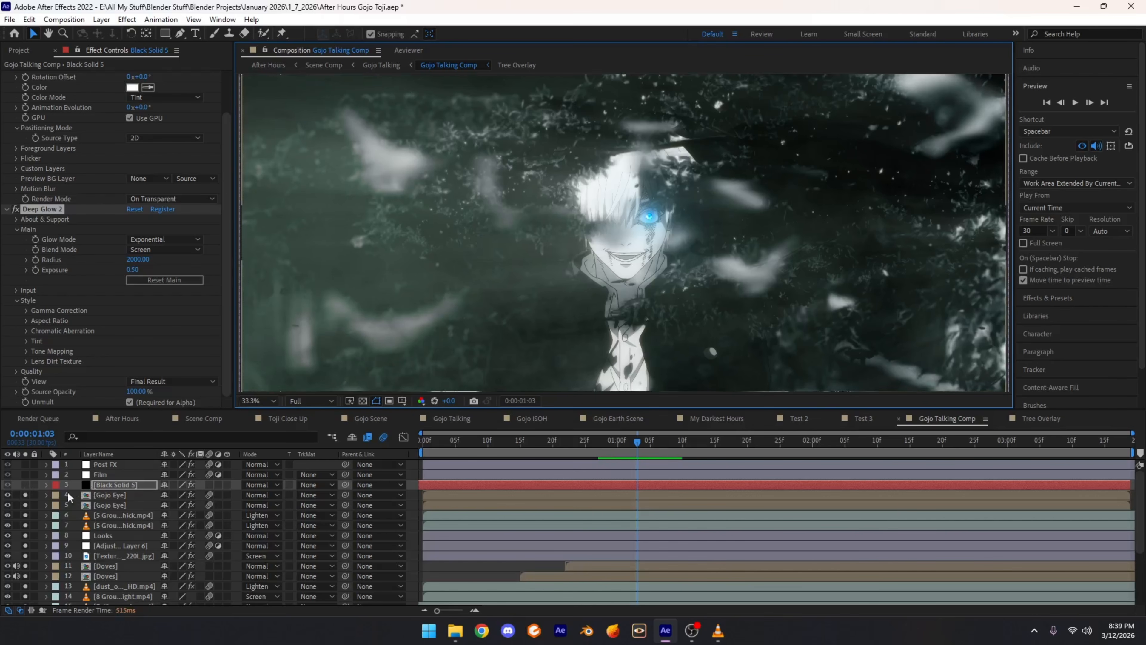
pyautogui.scroll(1, 591, 270)
pyautogui.scroll(3, 591, 265)
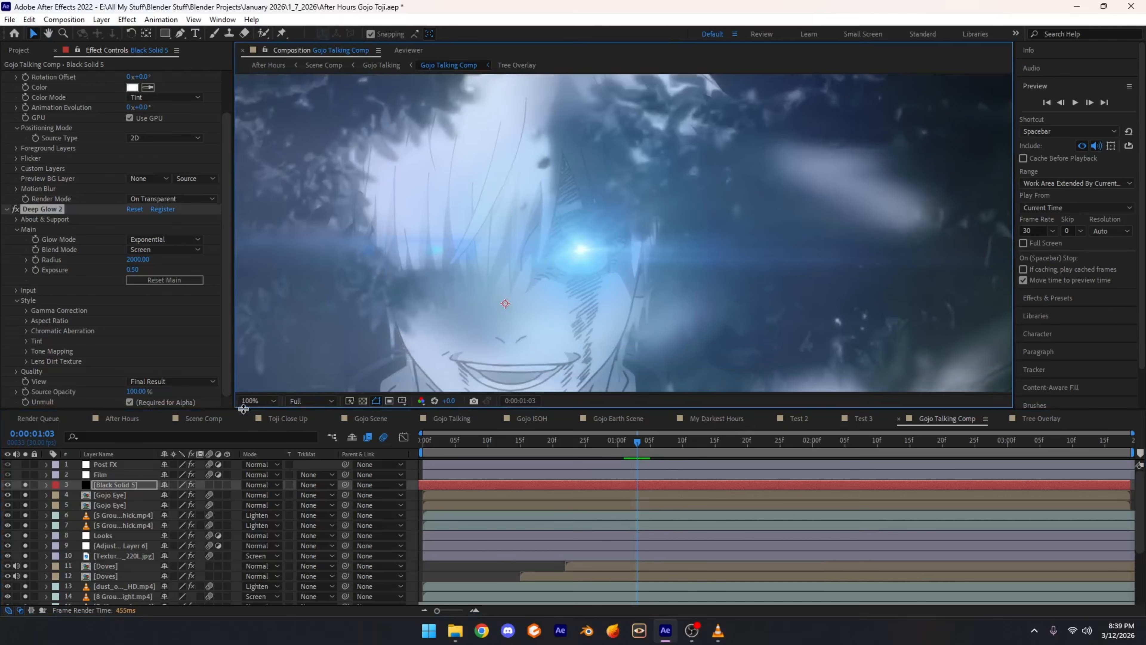
pyautogui.click(258, 400)
pyautogui.click(275, 221)
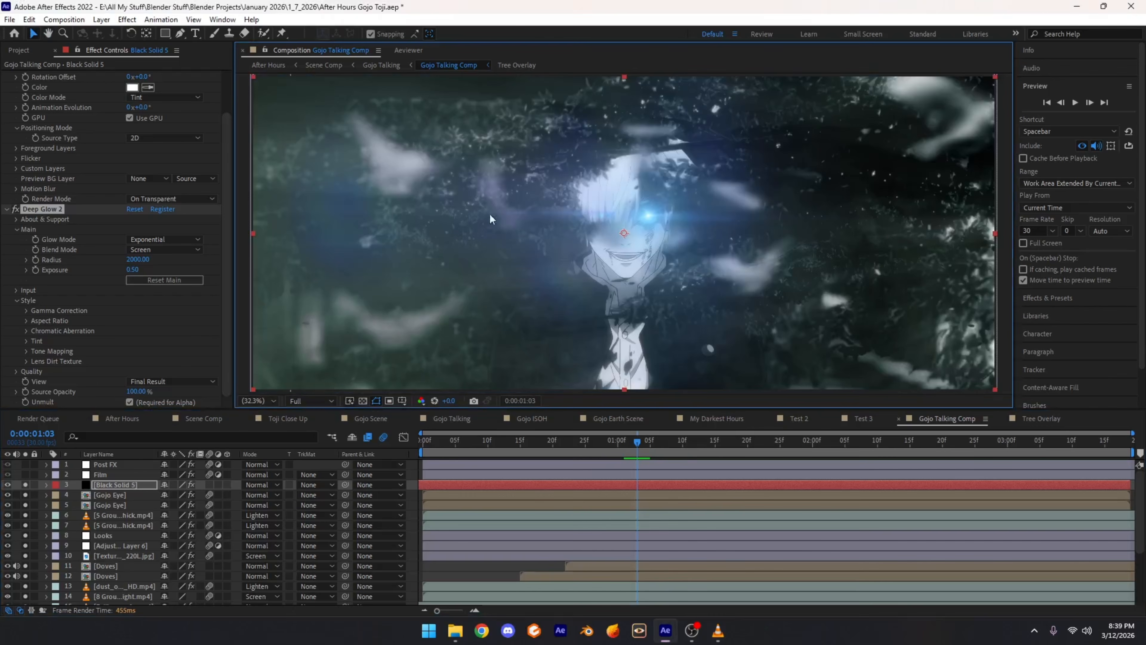
# Step: Review the Optical Flares and Deep Glow 2 effects on Black Solid 5 and move the current time to 0:00:01:01
pyautogui.click(113, 477)
pyautogui.click(207, 482)
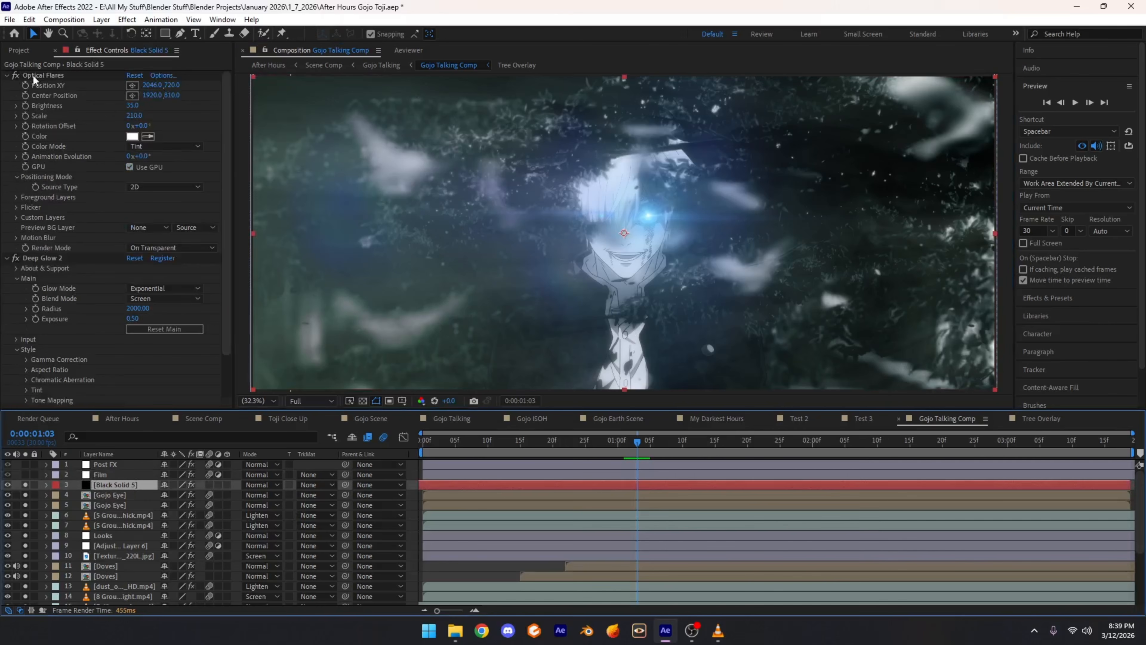
pyautogui.scroll(-3, 103, 276)
pyautogui.scroll(2, 104, 276)
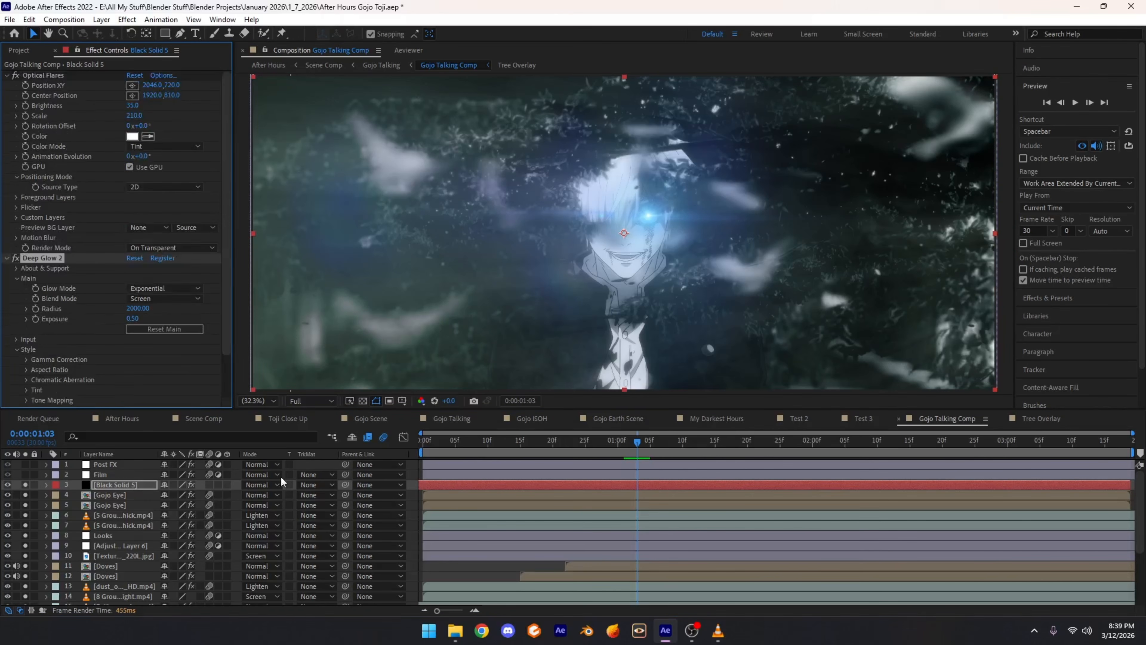
pyautogui.click(58, 77)
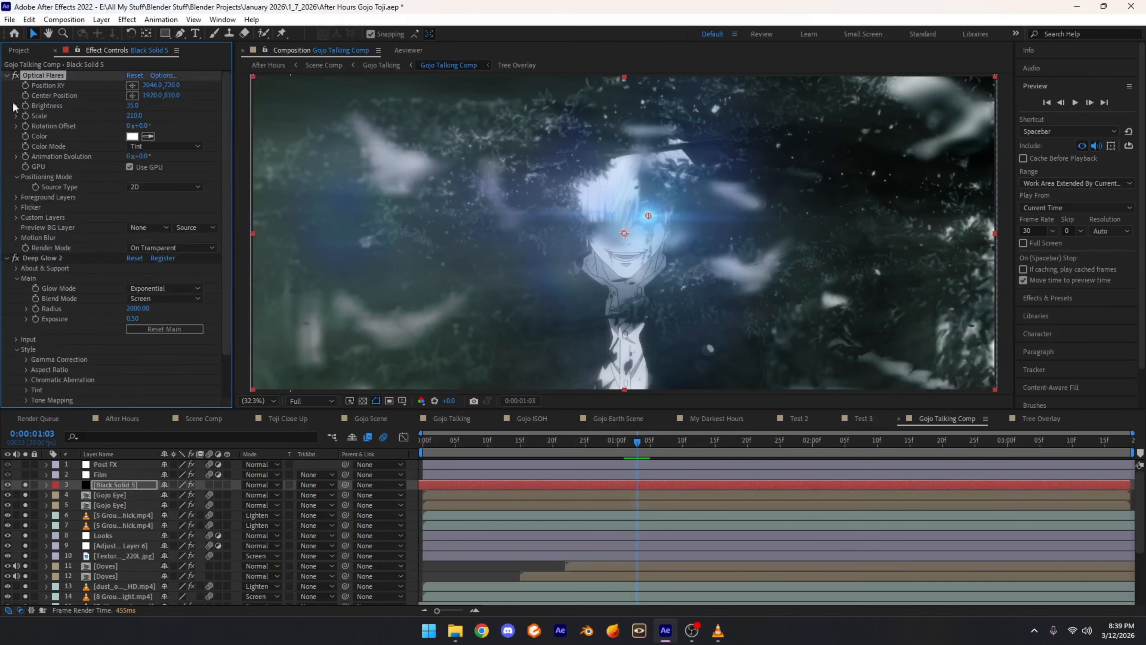
pyautogui.moveTo(636, 448)
pyautogui.mouseDown()
pyautogui.moveTo(658, 451)
pyautogui.moveTo(624, 448)
pyautogui.mouseUp()
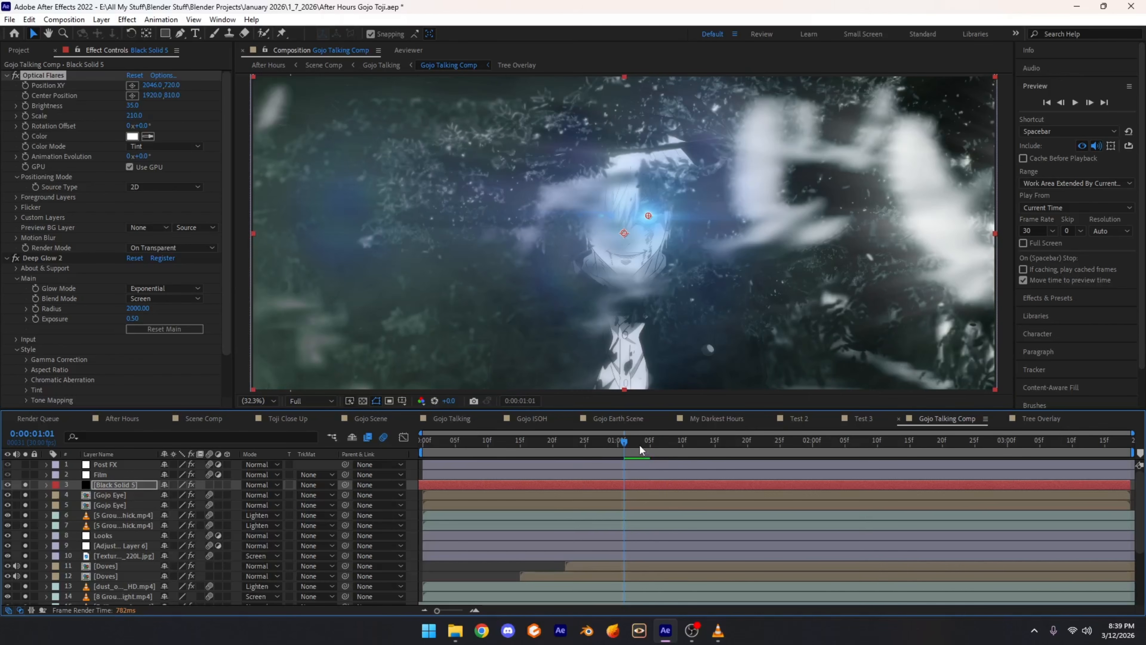
# Step: Solo the Film and Post FX layers to add the final grade, and show the effects of Post FX
pyautogui.click(97, 475)
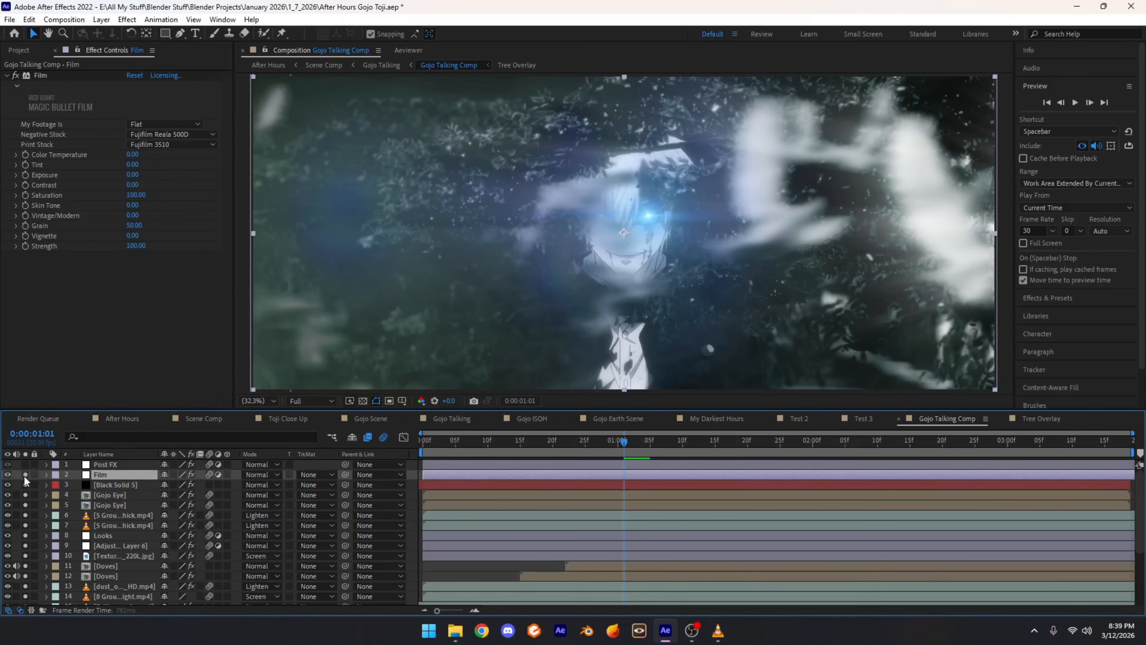
pyautogui.click(25, 465)
pyautogui.click(107, 465)
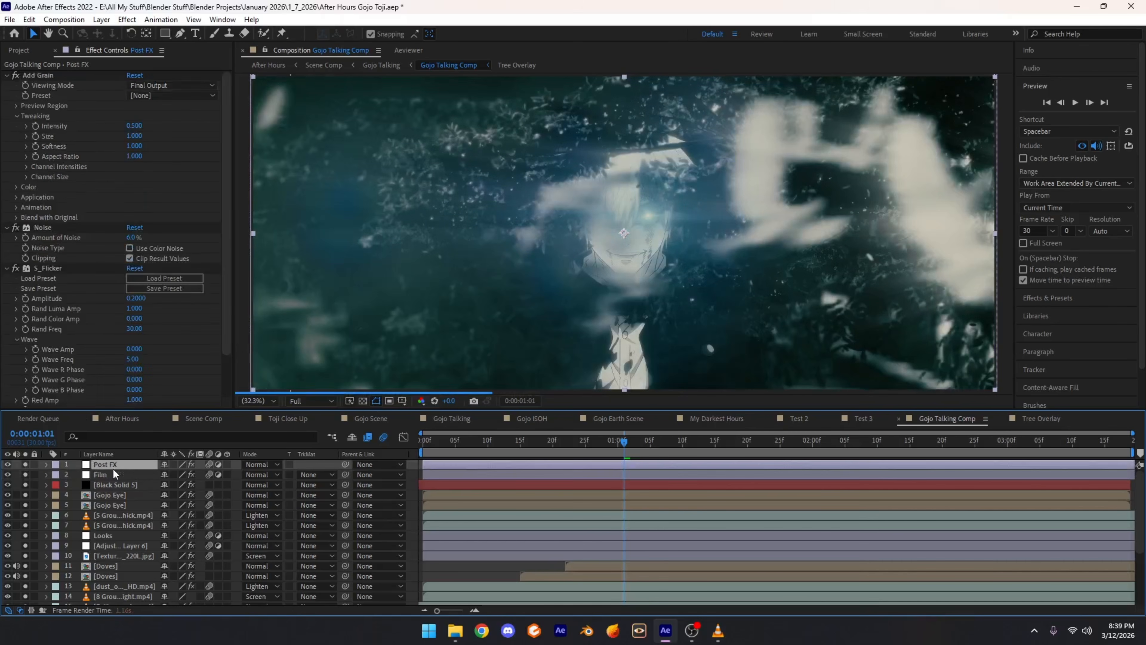
# Step: Review the Add Grain, Noise and S_Flicker effects on Post FX and set the viewer magnification to Fit
pyautogui.click(47, 76)
pyautogui.click(53, 236)
pyautogui.click(60, 269)
pyautogui.scroll(-2, 60, 270)
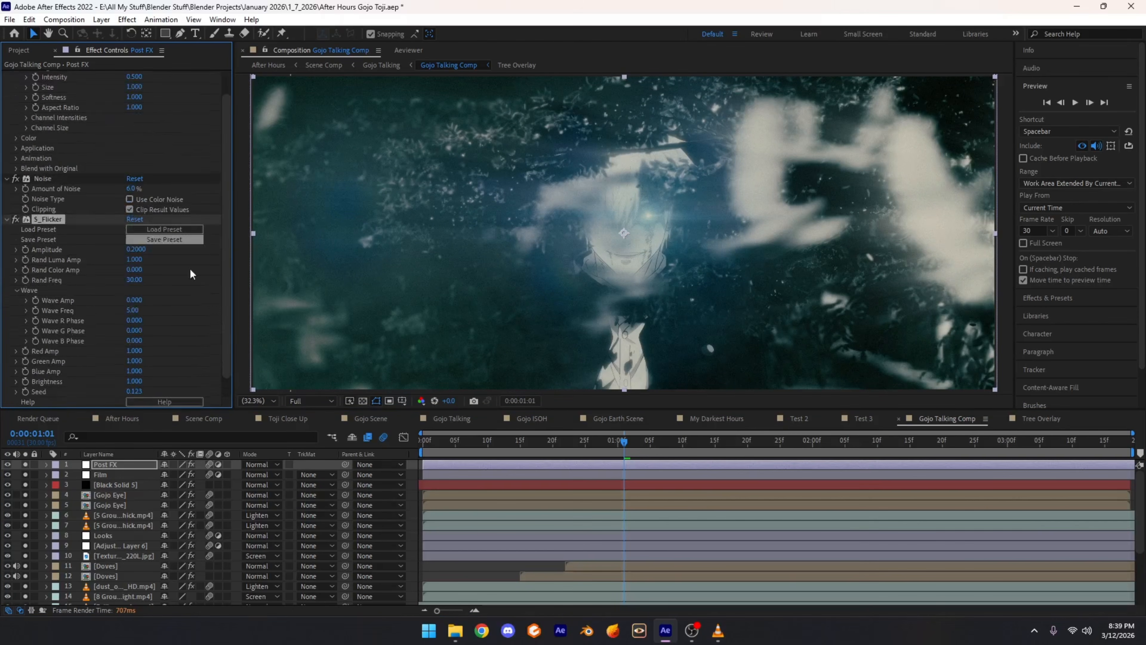
pyautogui.scroll(2, 60, 271)
pyautogui.click(270, 401)
pyautogui.click(273, 189)
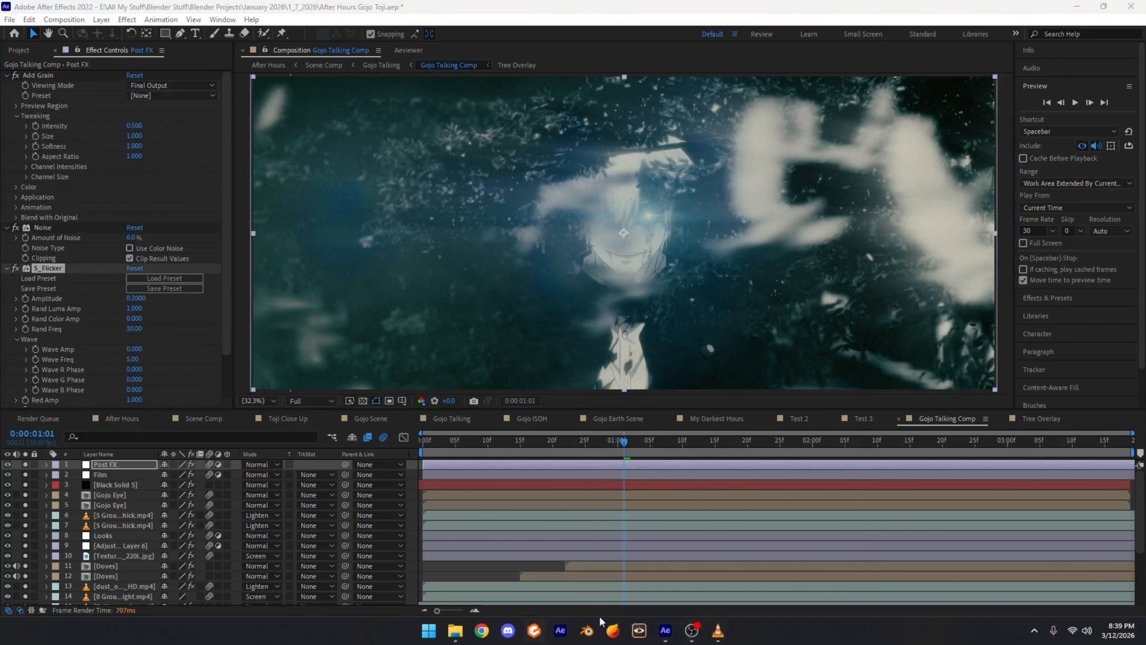
# Step: Switch to VLC and replay the Gojo talking shot in After Hours Final.mp4 from about 00:28 several times
pyautogui.click(718, 631)
pyautogui.moveTo(403, 591); pyautogui.dragTo(381, 590)
pyautogui.press('space')
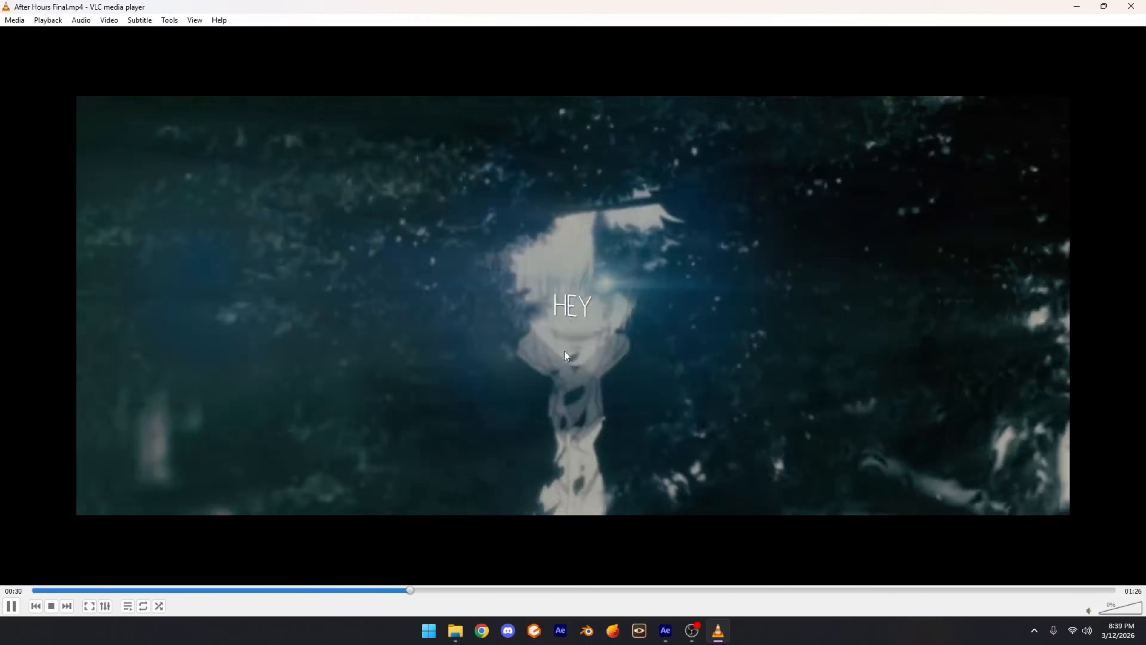
pyautogui.press('space')
pyautogui.click(384, 590)
pyautogui.press('space')
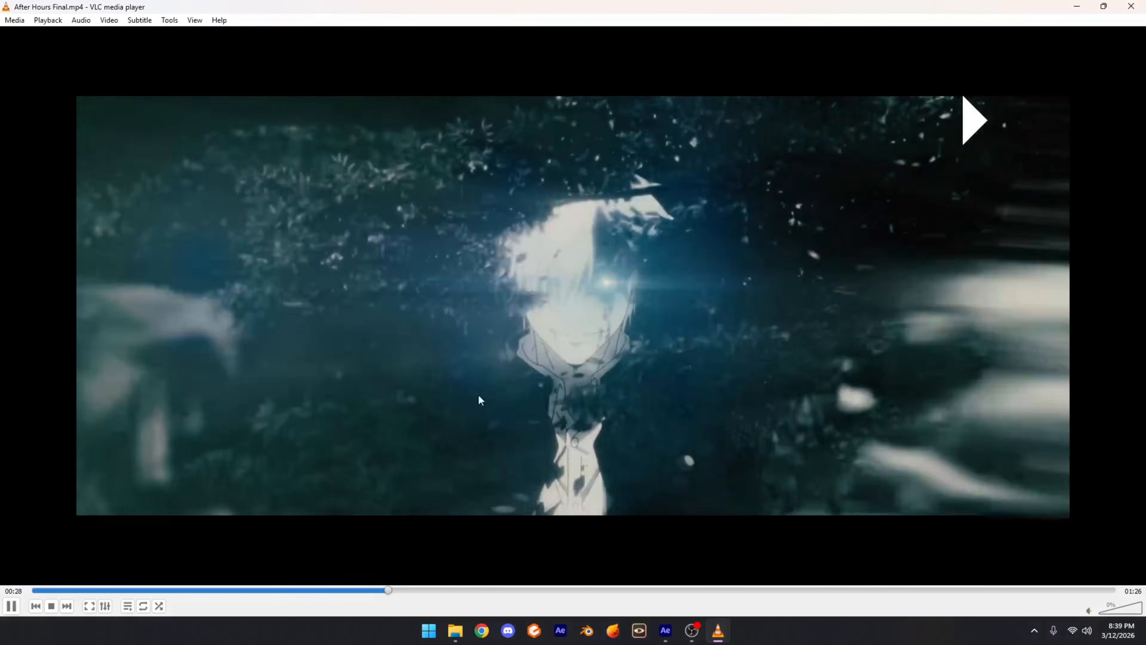
pyautogui.press('space')
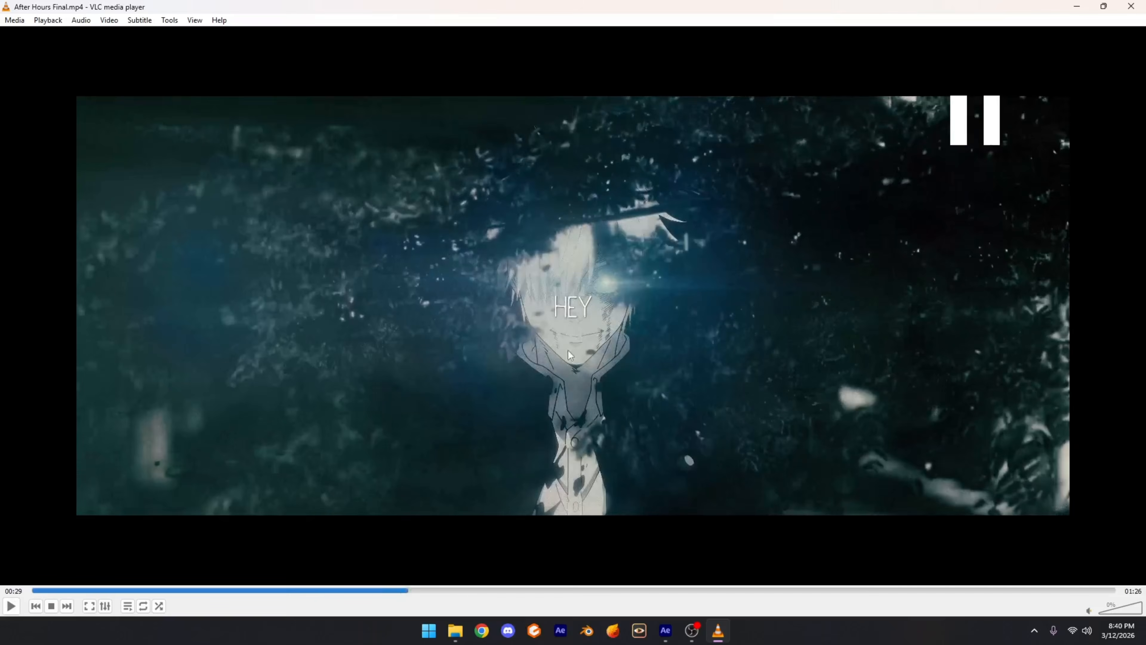
pyautogui.click(378, 590)
pyautogui.press('space')
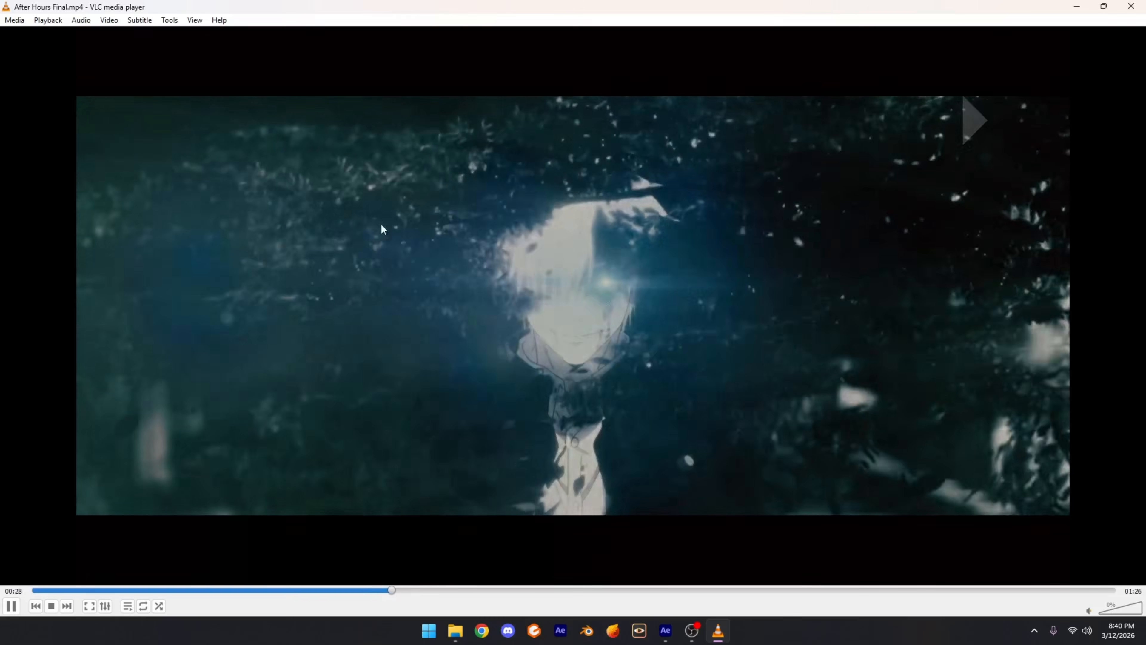
pyautogui.press('space')
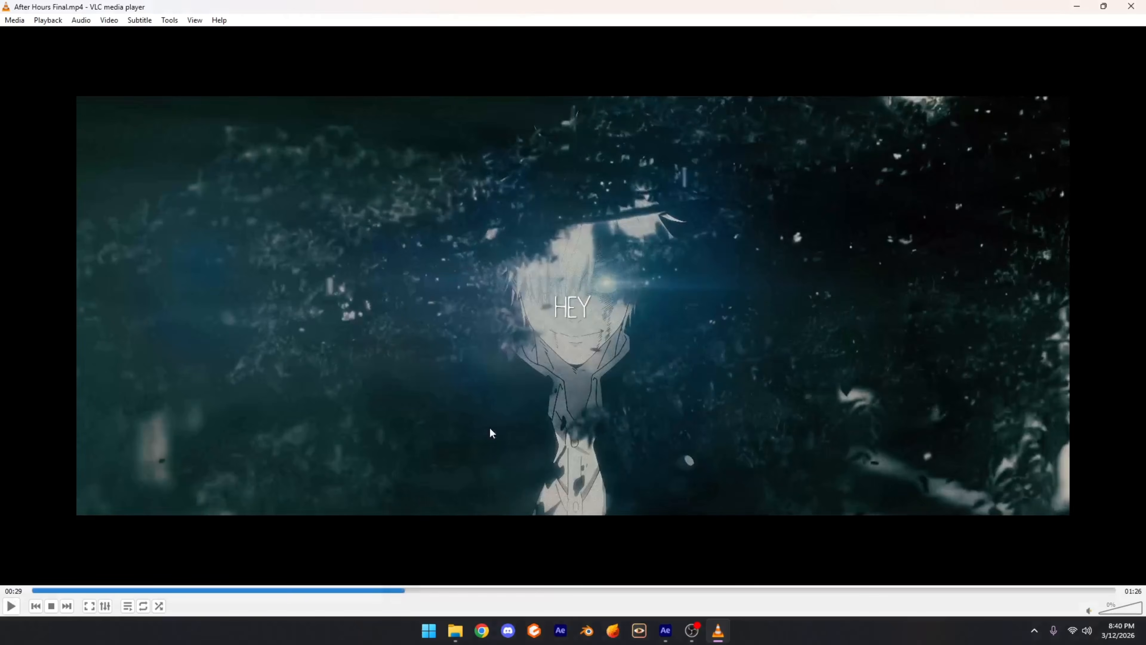
# Step: Switch back to After Effects and fit the Gojo Talking Comp frame in the viewer
pyautogui.click(665, 630)
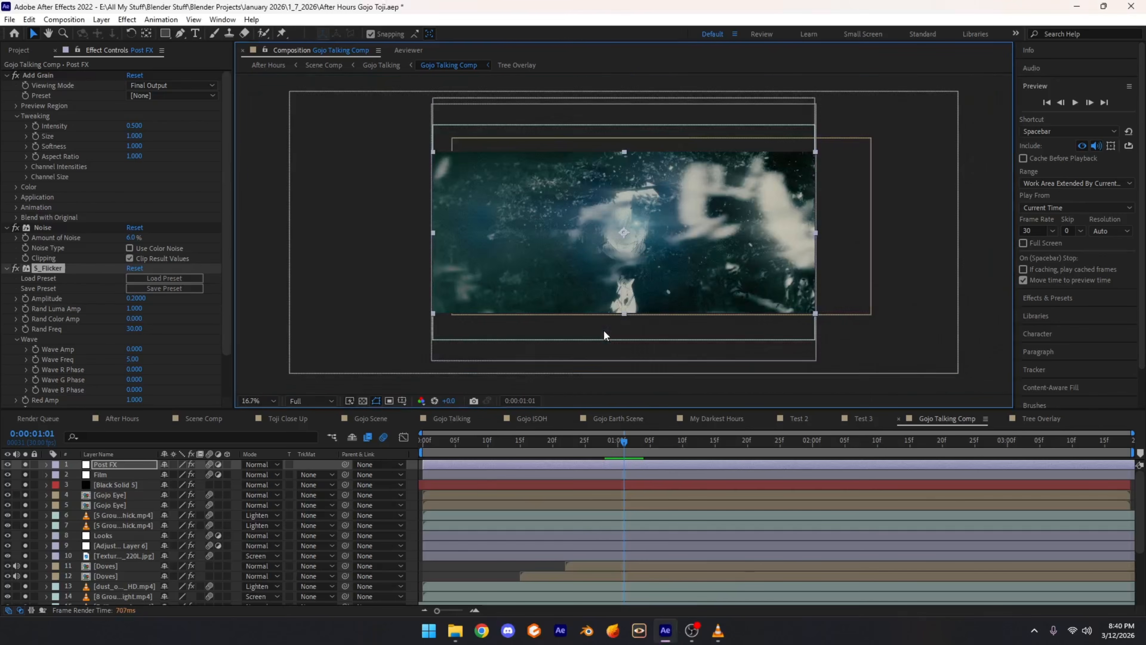
pyautogui.scroll(3, 604, 331)
pyautogui.click(254, 401)
pyautogui.click(252, 189)
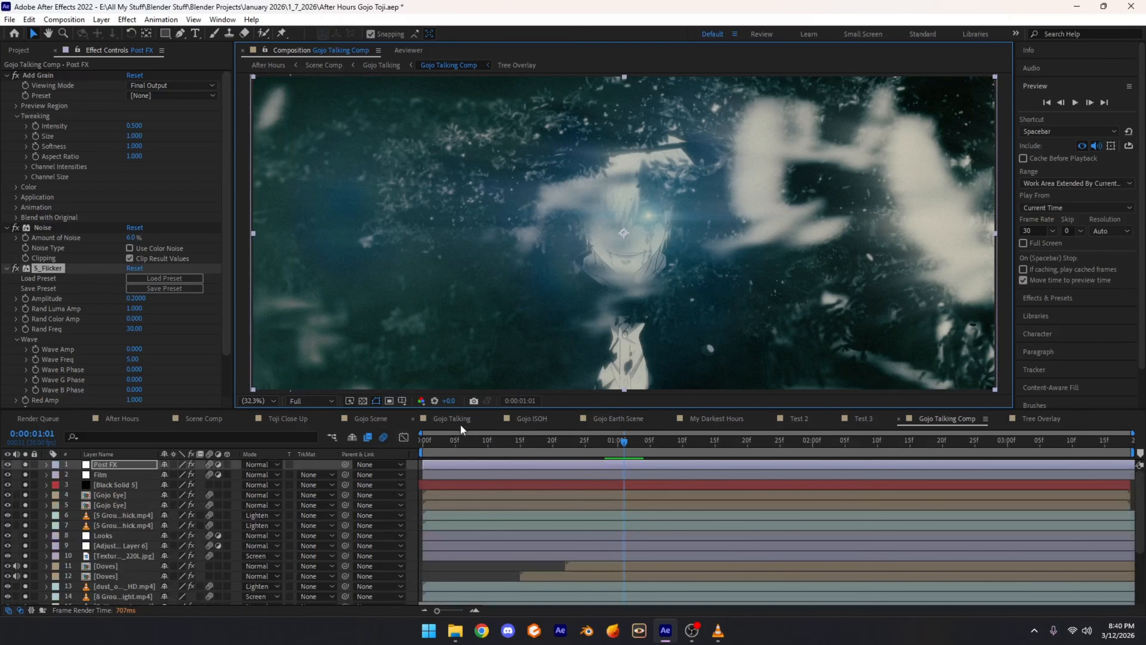
# Step: Open the Gojo Talking composition, scrub to 0:00:01:00, and review the Twitch effect with Blur enabled on Gojo Talking Comp
pyautogui.click(451, 418)
pyautogui.moveTo(579, 451); pyautogui.dragTo(811, 453)
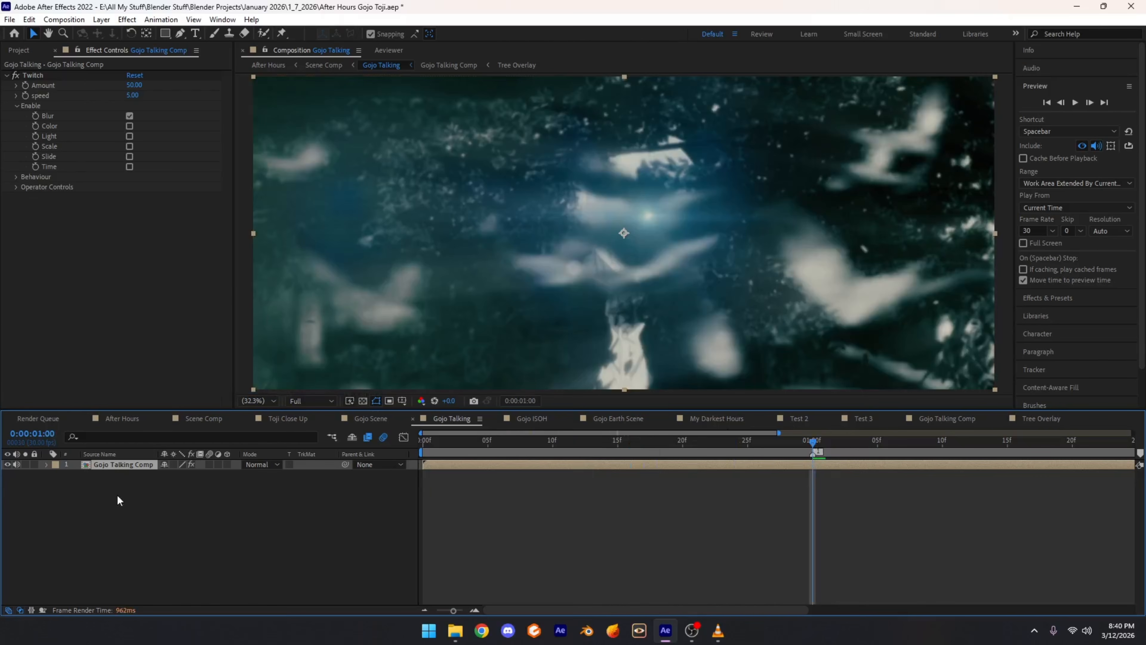
pyautogui.click(154, 525)
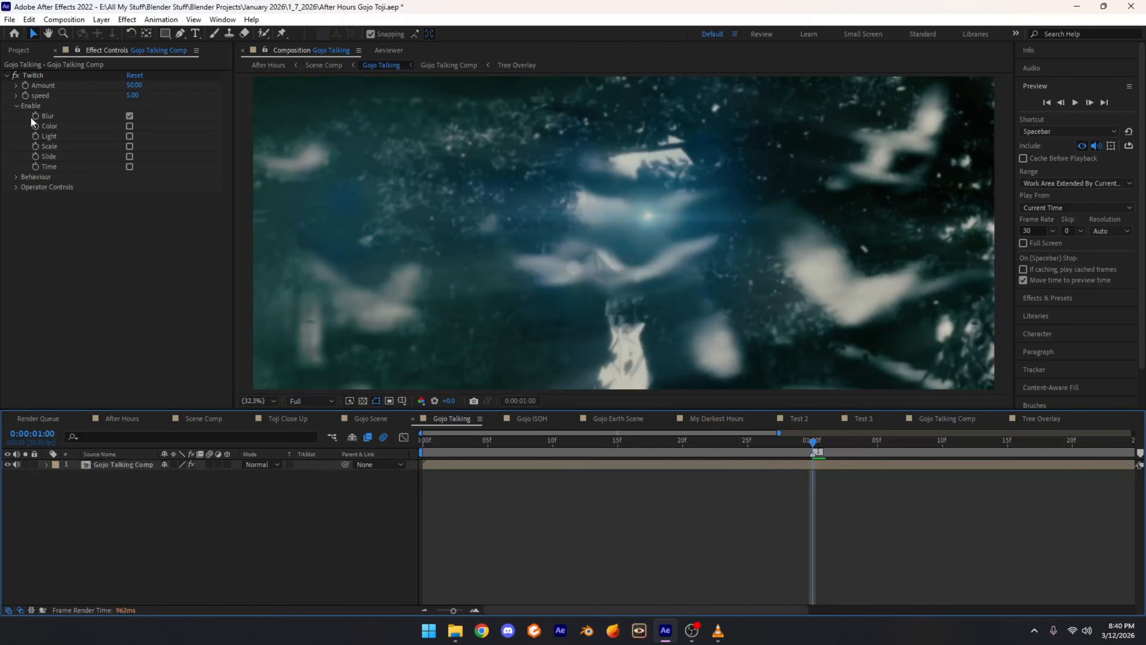
pyautogui.click(33, 75)
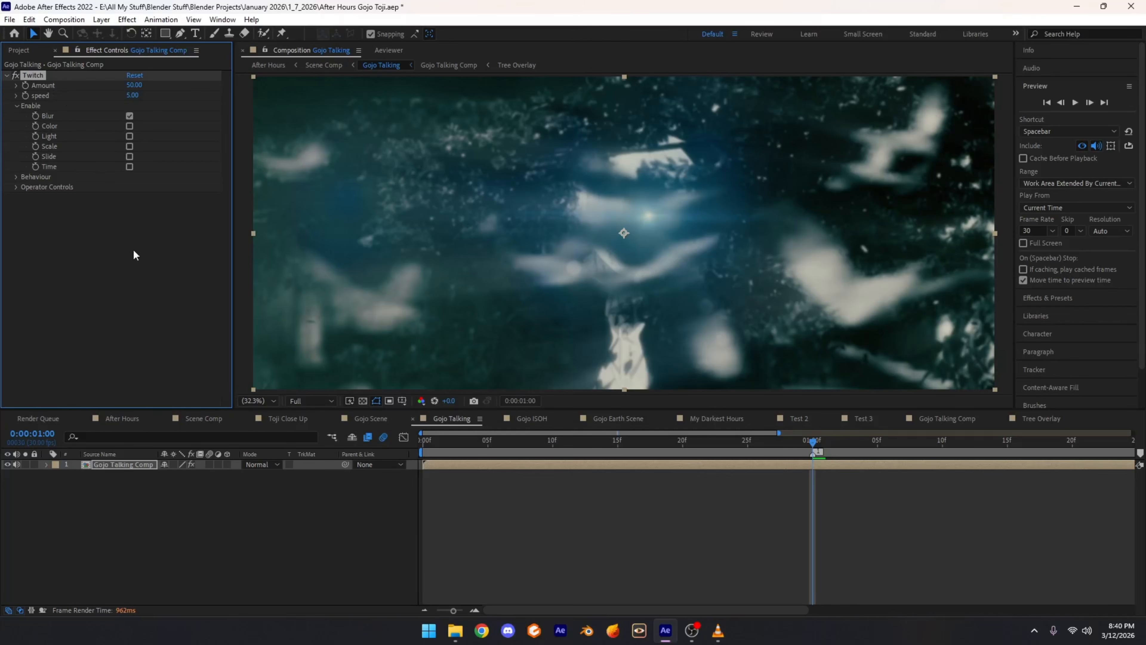
pyautogui.click(143, 255)
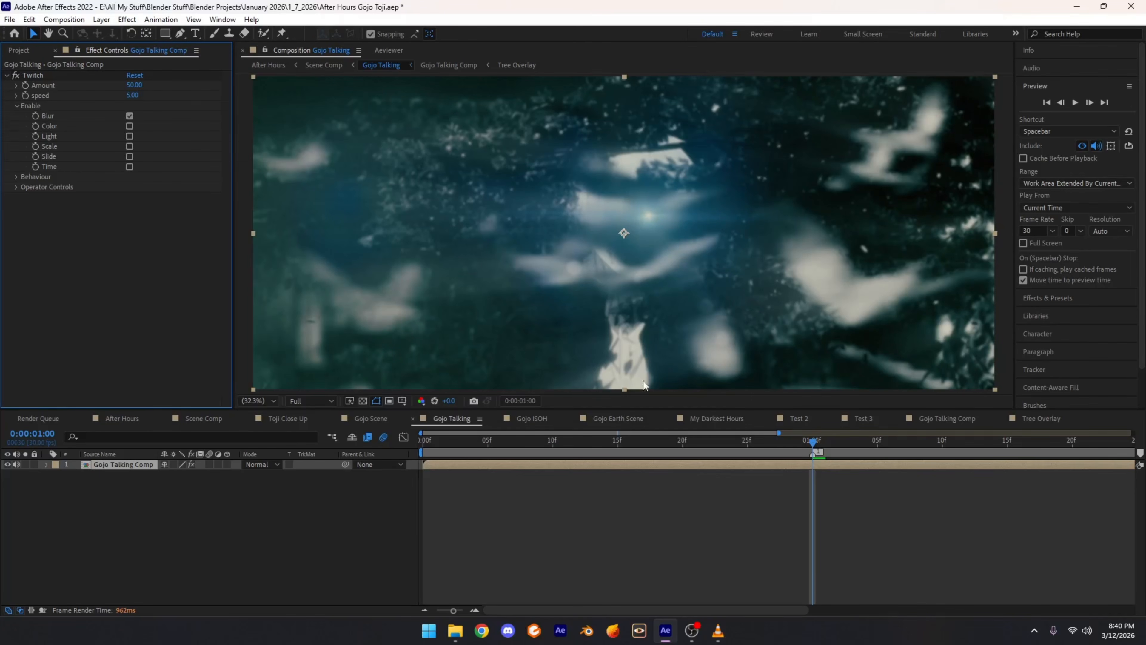
pyautogui.moveTo(544, 442); pyautogui.dragTo(486, 450)
pyautogui.moveTo(795, 443); pyautogui.dragTo(813, 445)
# Step: Switch to VLC and replay the shot in After Hours Final.mp4 from about 00:27 to examine the twitching blur
pyautogui.click(718, 631)
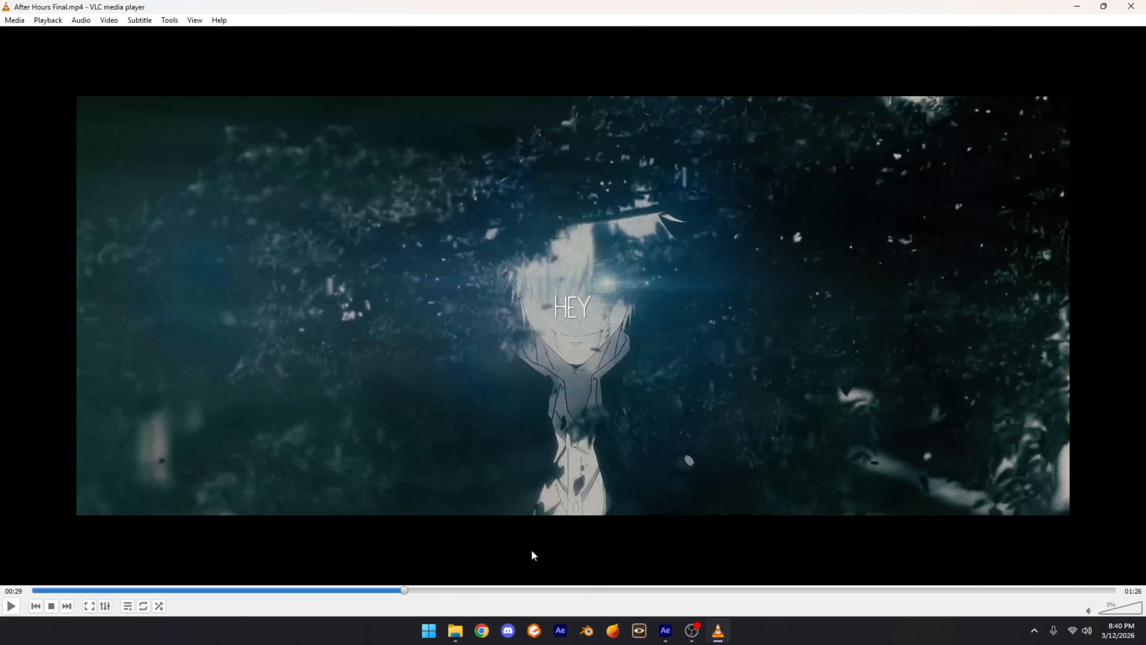
pyautogui.click(394, 588)
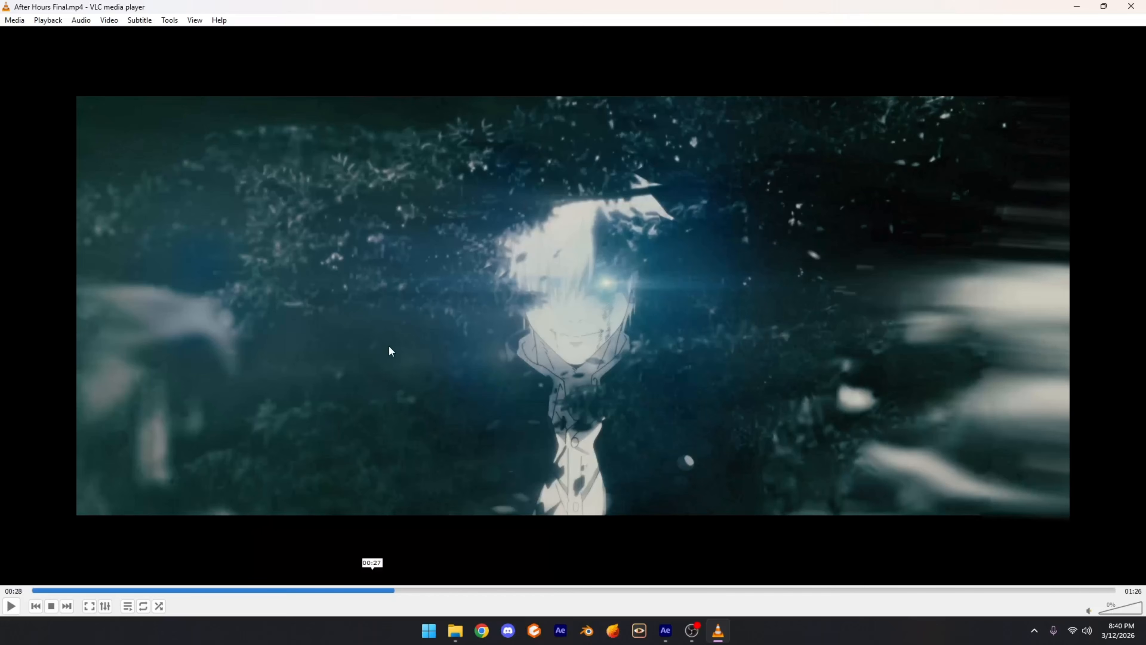
pyautogui.click(374, 591)
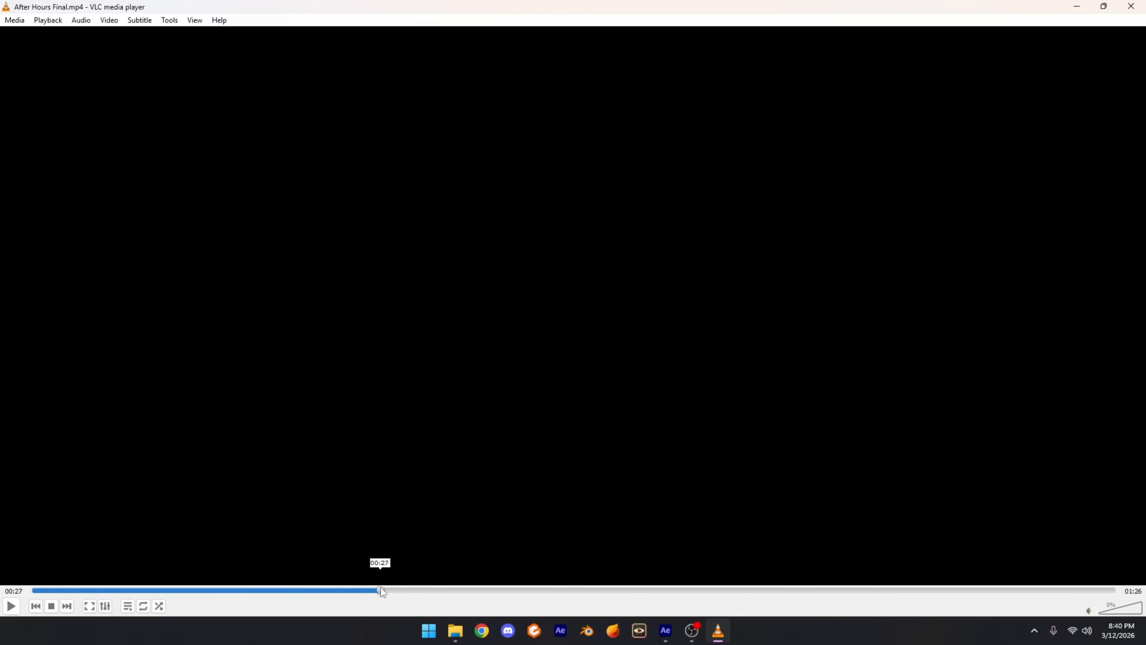
pyautogui.press('space')
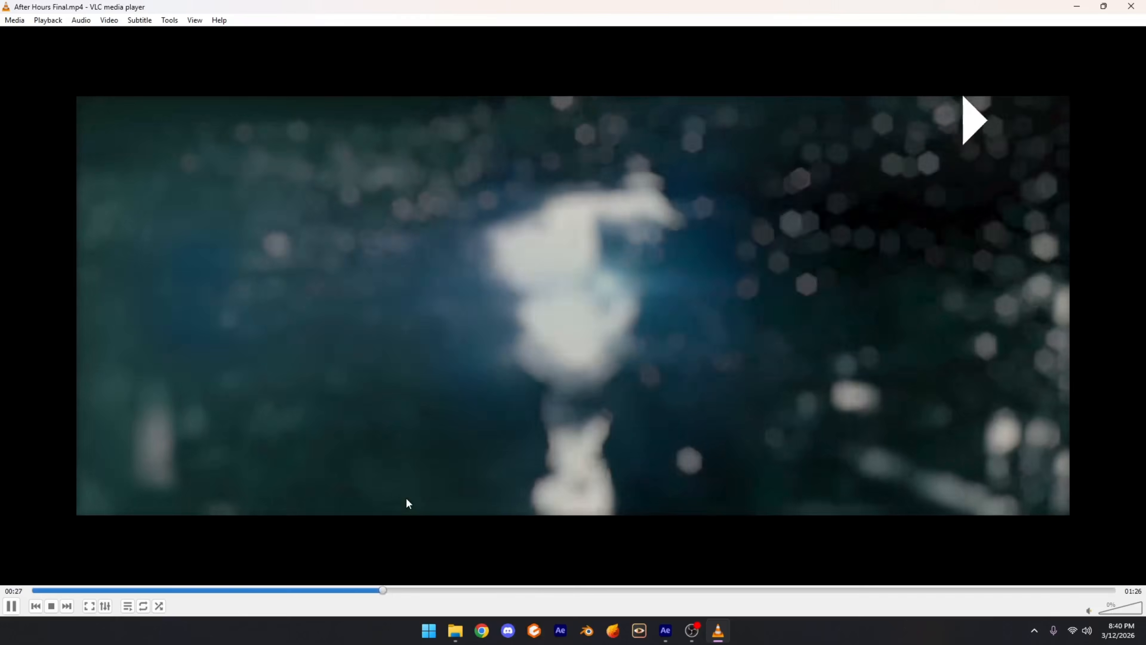
pyautogui.press('space')
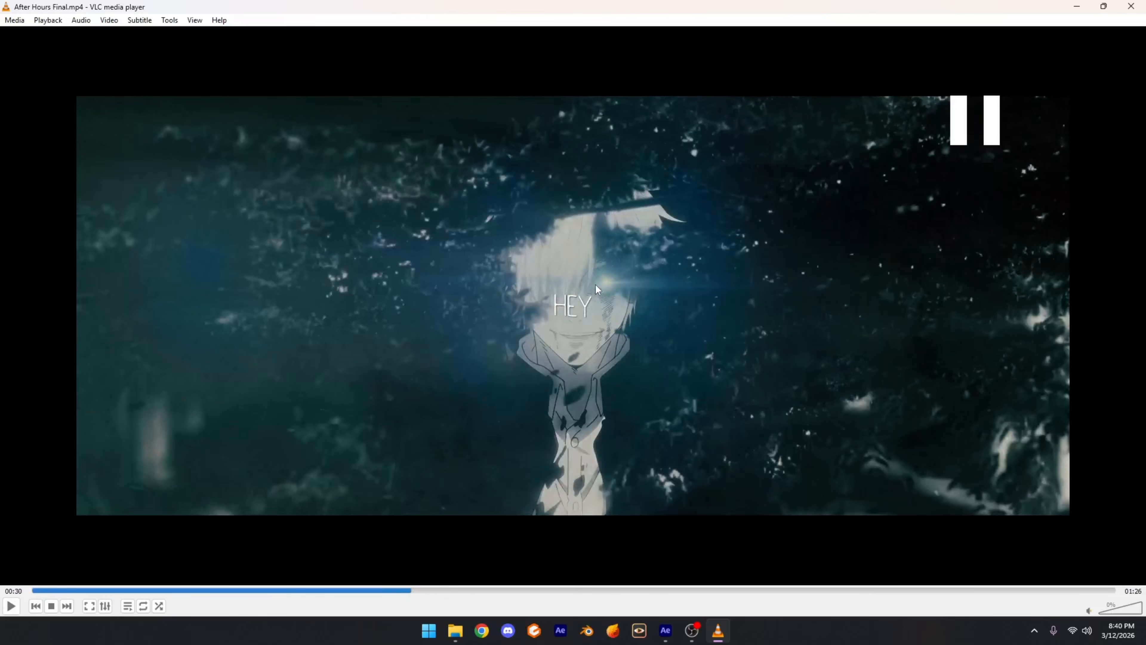
pyautogui.click(392, 592)
pyautogui.press('space')
pyautogui.press('space')
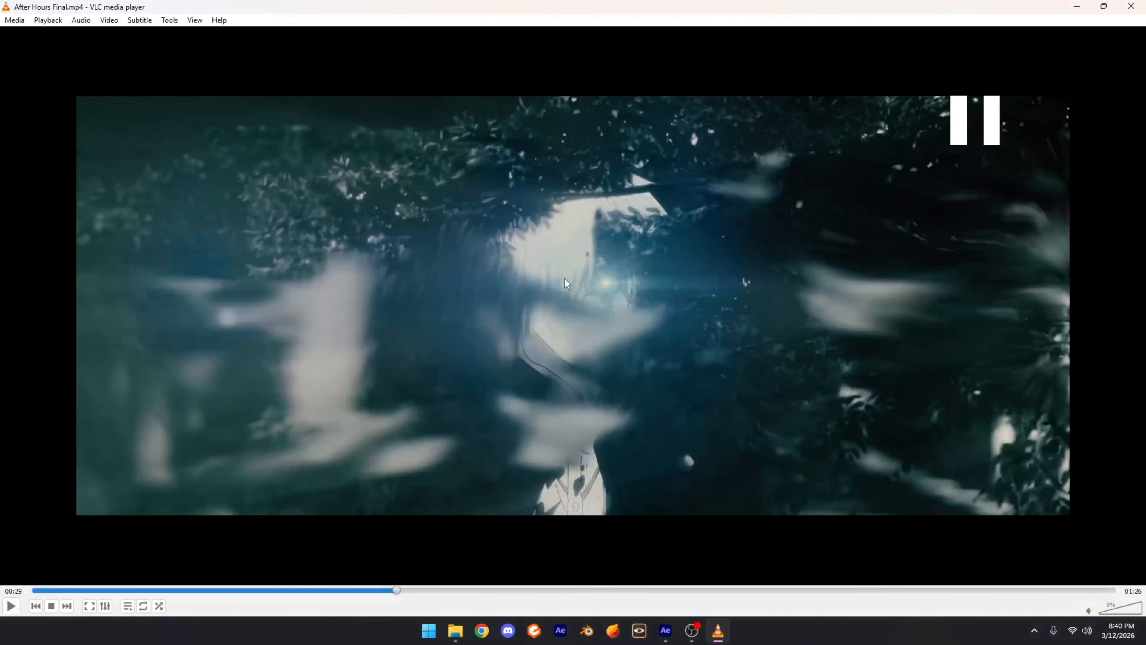
# Step: Play and pause the Gojo talking shot repeatedly between about 00:27 and 00:29 to examine how the blur twitches
pyautogui.press('space')
pyautogui.press('space')
pyautogui.press('space')
pyautogui.press('space')
pyautogui.press('space')
pyautogui.press('space')
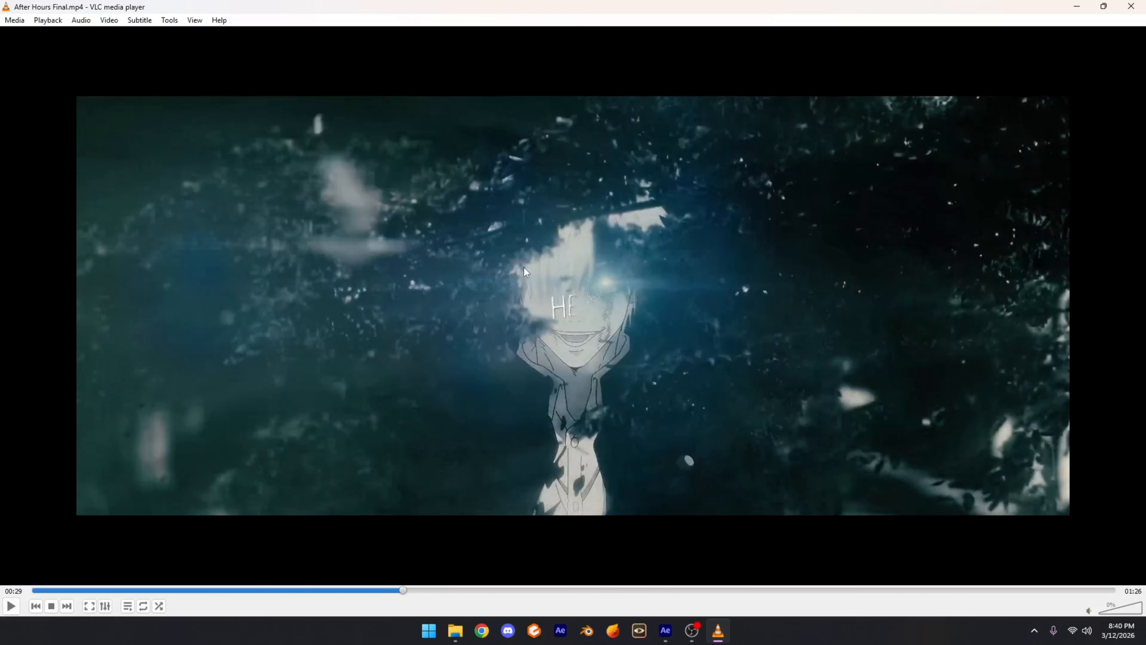
pyautogui.press('space')
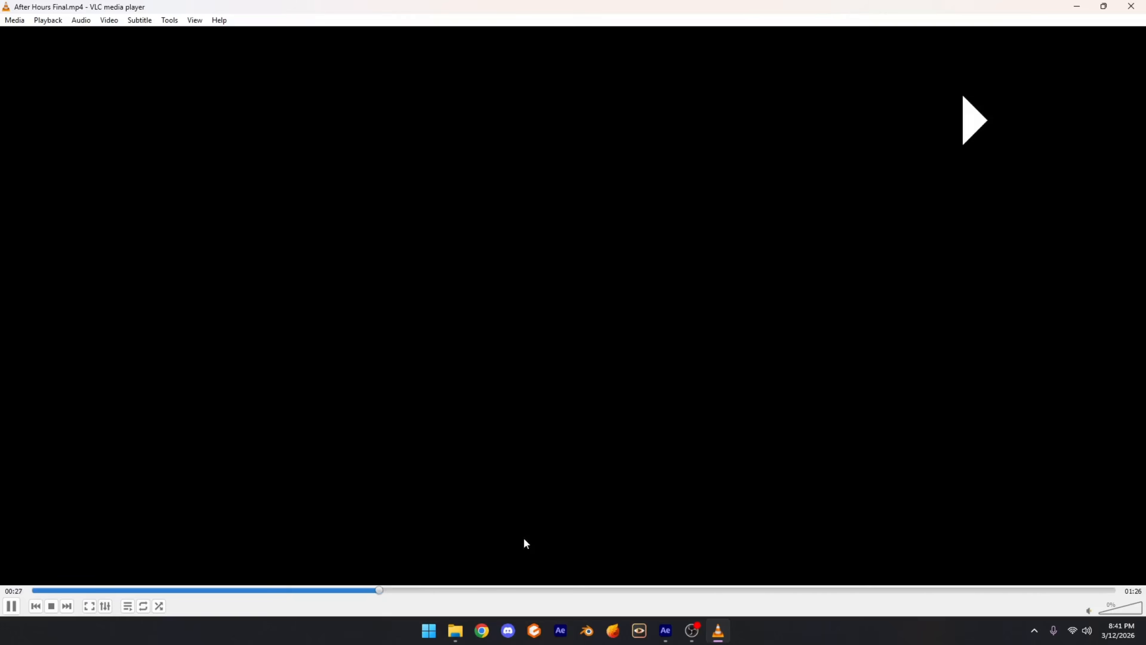
pyautogui.press('space')
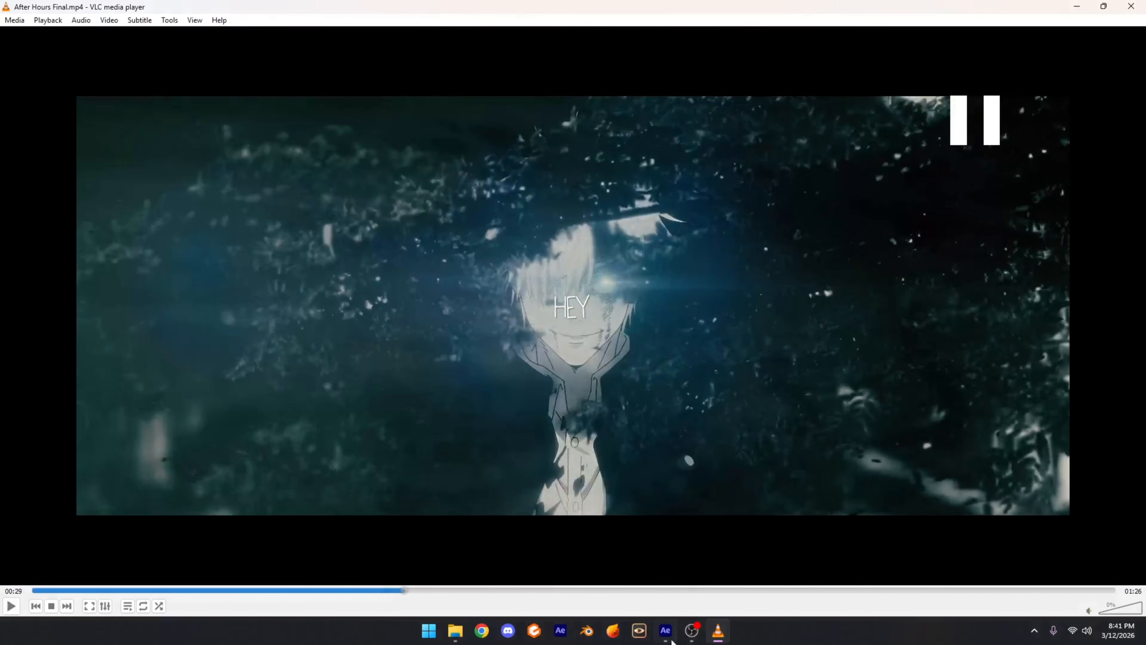
# Step: Switch to After Effects, scrub Gojo Talking to 0:00:00:27 to check the Twitch blur, and return to 0:00:00:00
pyautogui.click(666, 631)
pyautogui.click(45, 78)
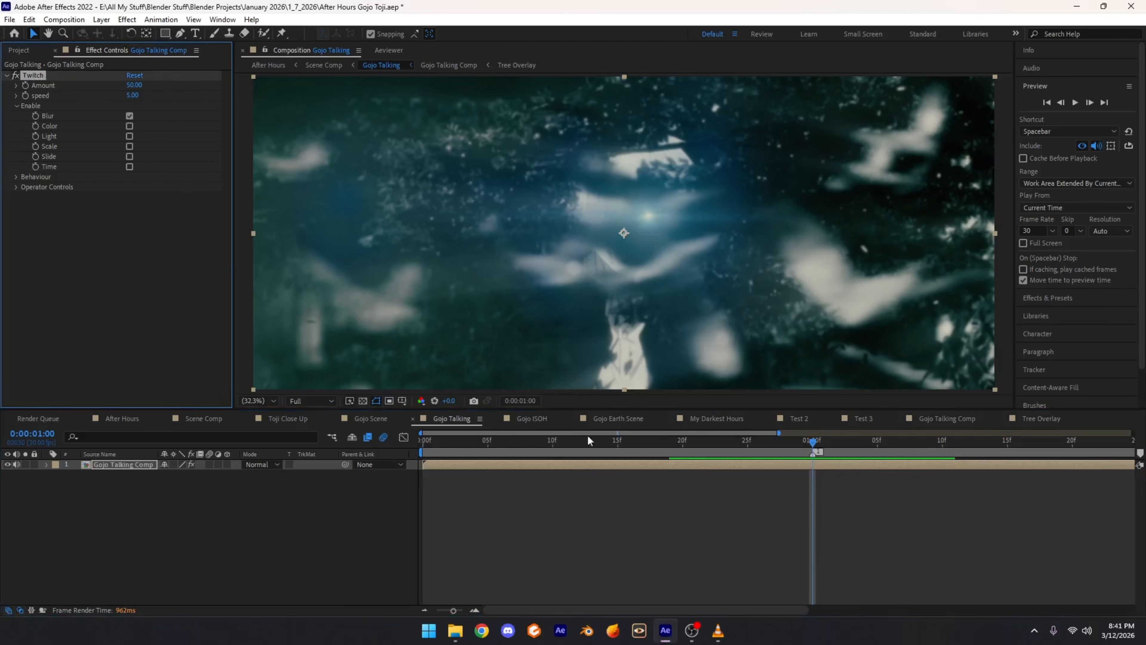
pyautogui.moveTo(708, 442); pyautogui.dragTo(774, 443)
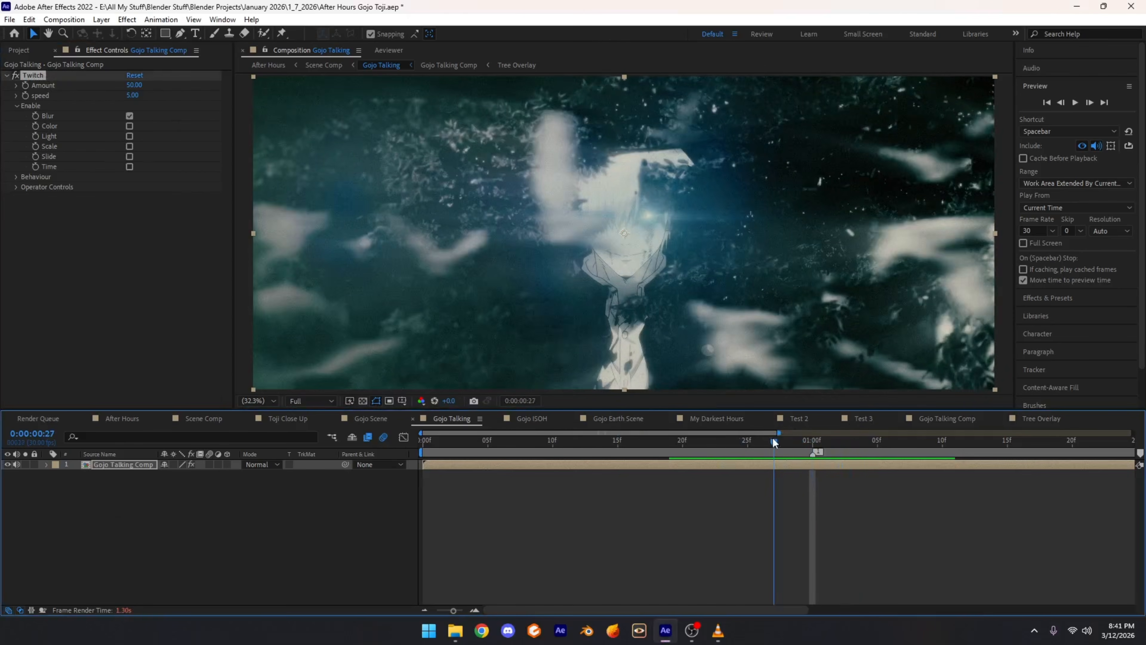
pyautogui.press('space')
pyautogui.moveTo(452, 448); pyautogui.dragTo(422, 447)
# Step: Switch to VLC and replay the blurred Gojo talking shot from about 00:27, pausing once it has played
pyautogui.click(718, 631)
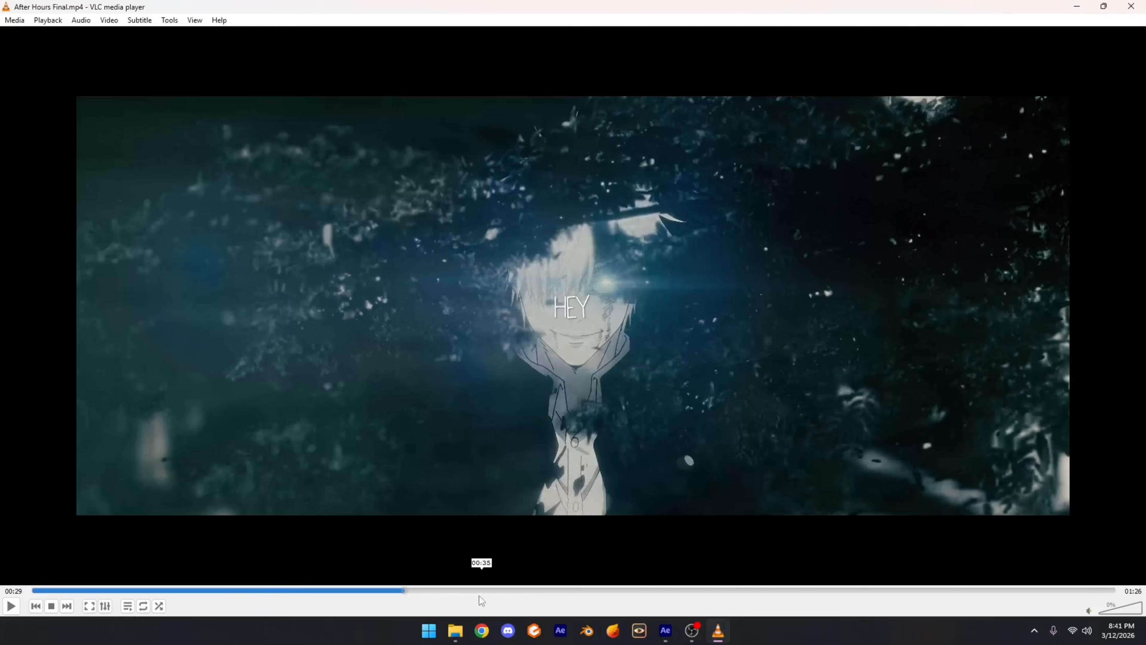
pyautogui.click(381, 590)
pyautogui.press('space')
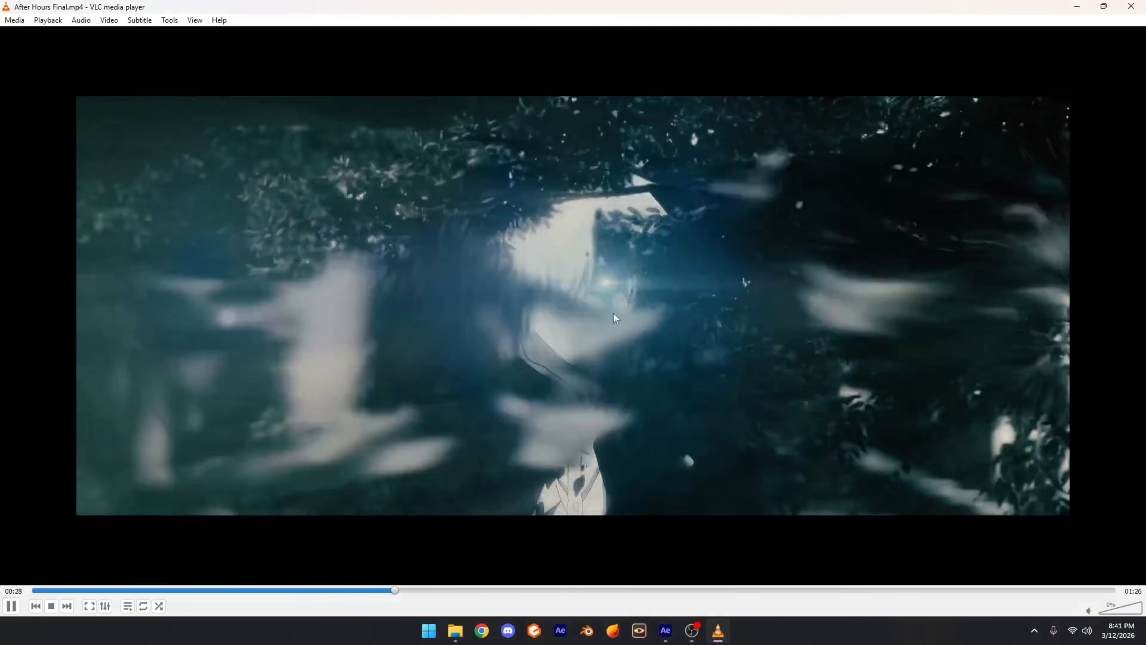
pyautogui.press('space')
# Step: Switch to After Effects and scrub Gojo Talking around the one-second marker, ending at 0:00:01:02, to review the blurred frames
pyautogui.click(665, 631)
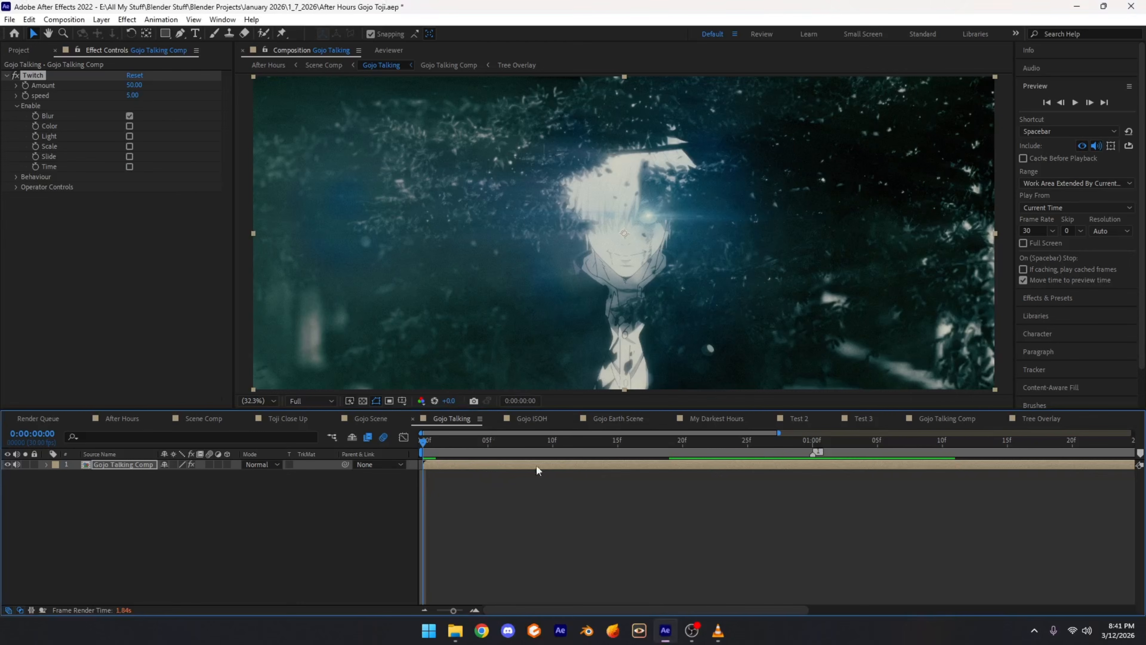
pyautogui.moveTo(651, 452); pyautogui.dragTo(856, 439)
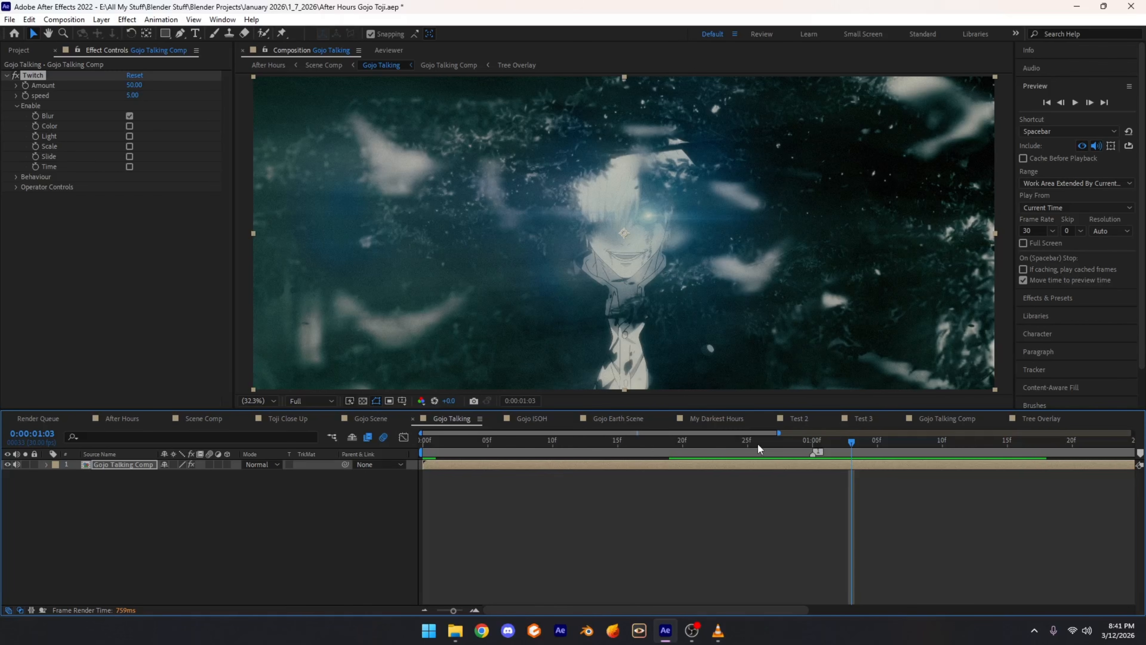
pyautogui.moveTo(761, 441); pyautogui.dragTo(838, 448)
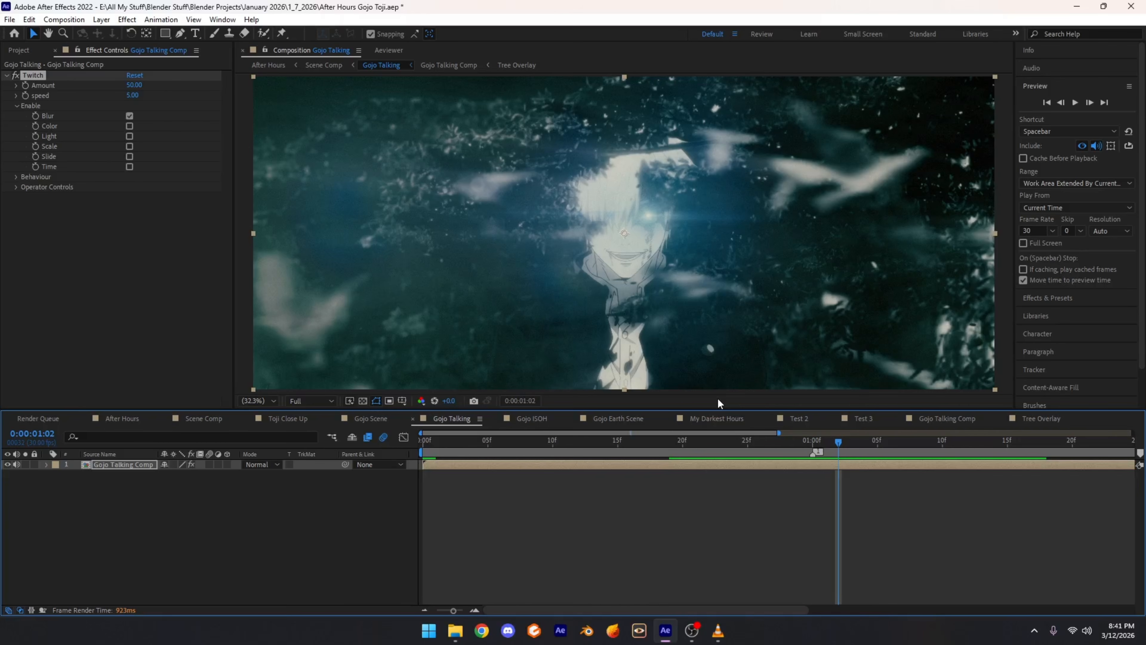
# Step: Open the Gojo ISOH composition and scrub around 0:00:02:09 to review the floating Gojo shot
pyautogui.click(533, 419)
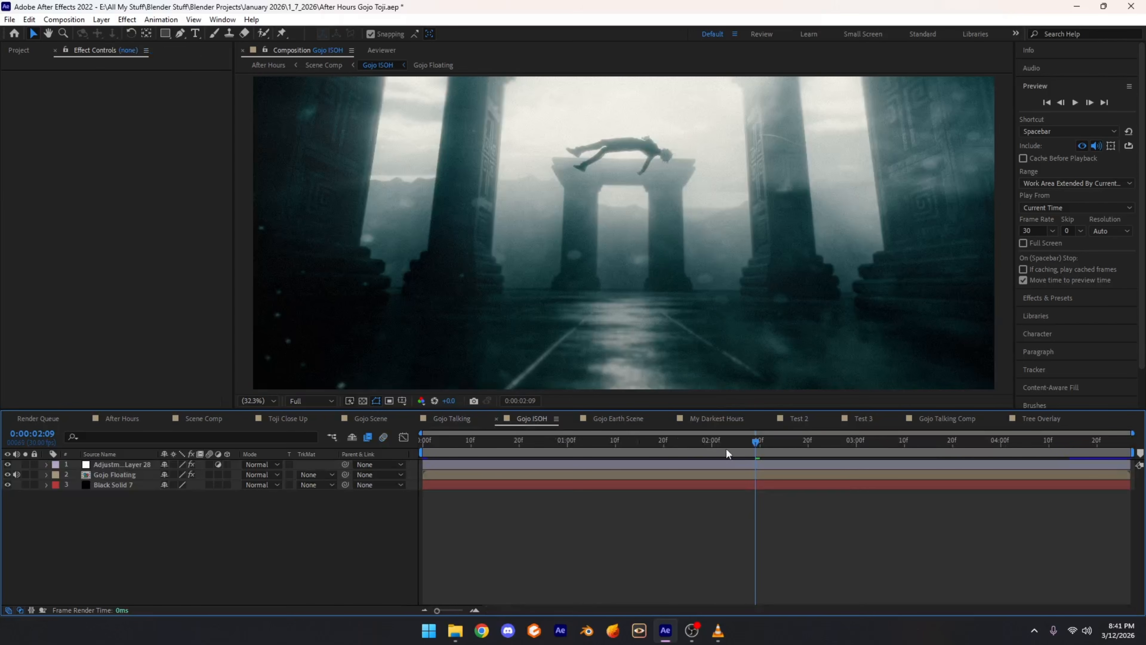
pyautogui.moveTo(756, 446); pyautogui.dragTo(760, 444)
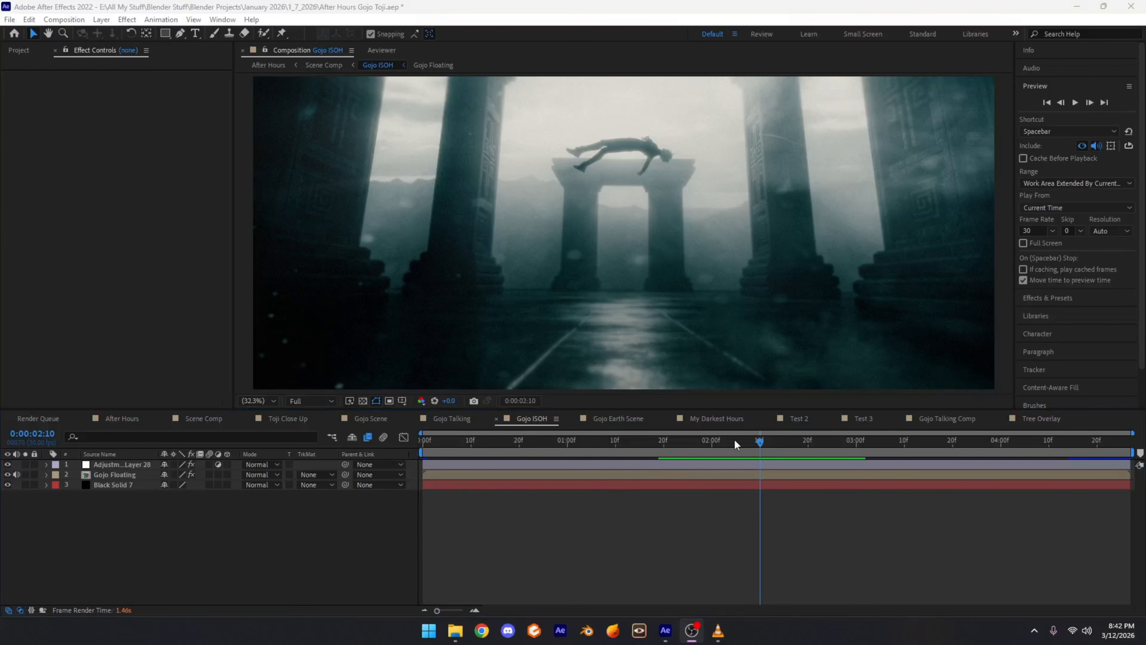
pyautogui.moveTo(735, 444); pyautogui.dragTo(755, 505)
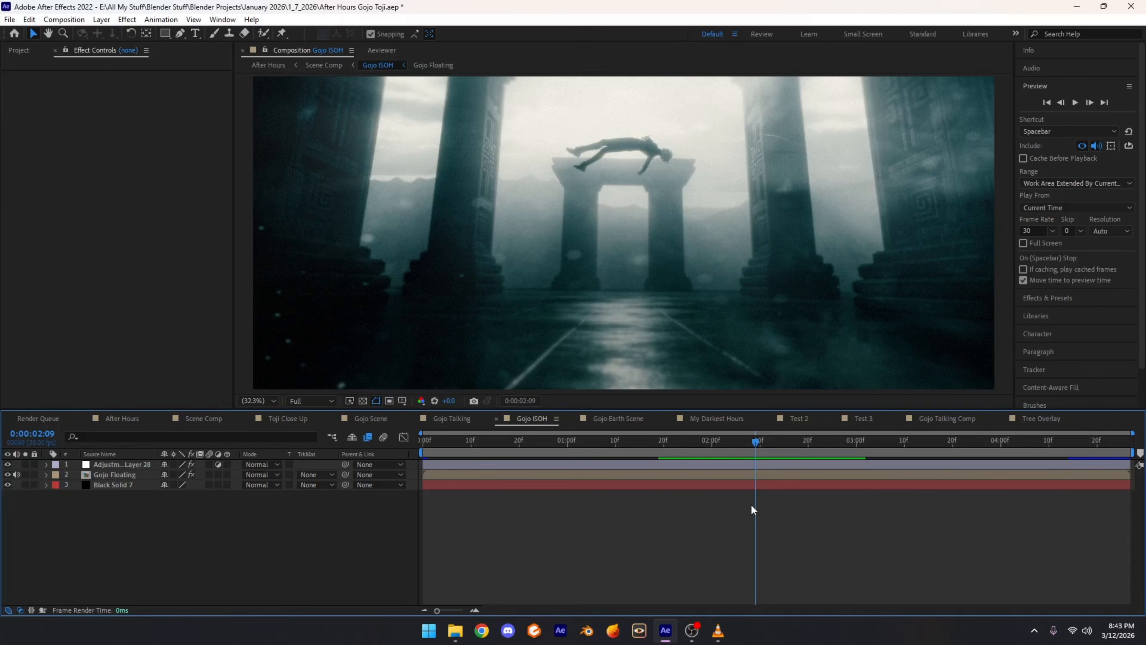
# Step: Switch to VLC and play After Hours Final.mp4 from 00:54 to 01:01 to review the floating Gojo shot
pyautogui.click(718, 630)
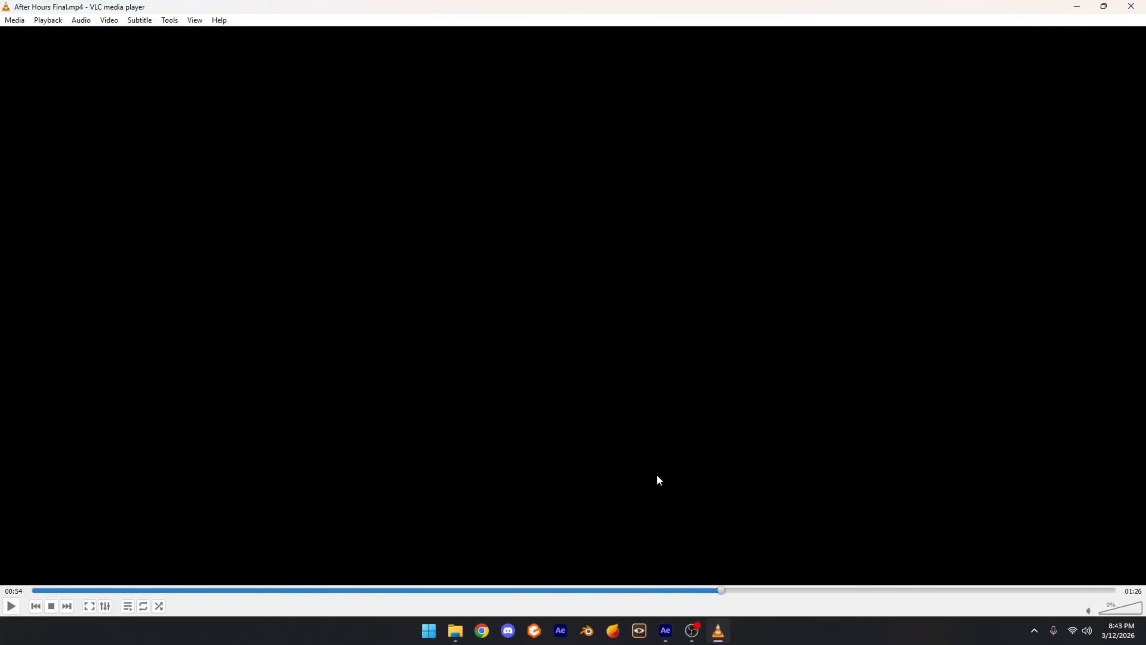
pyautogui.press('space')
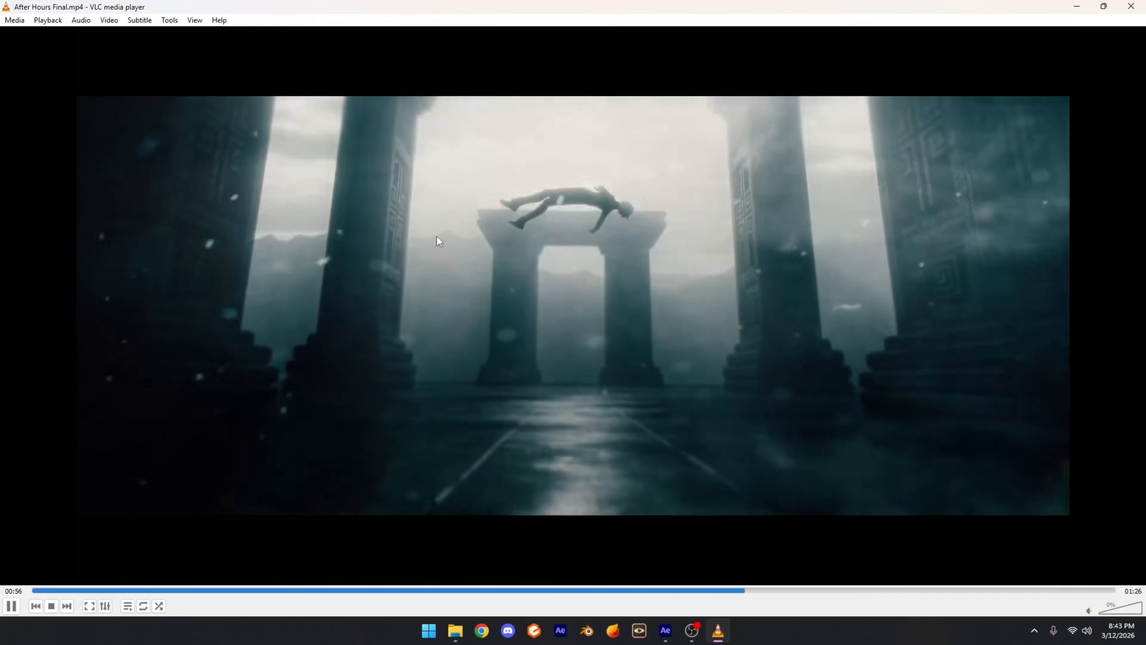
pyautogui.press('space')
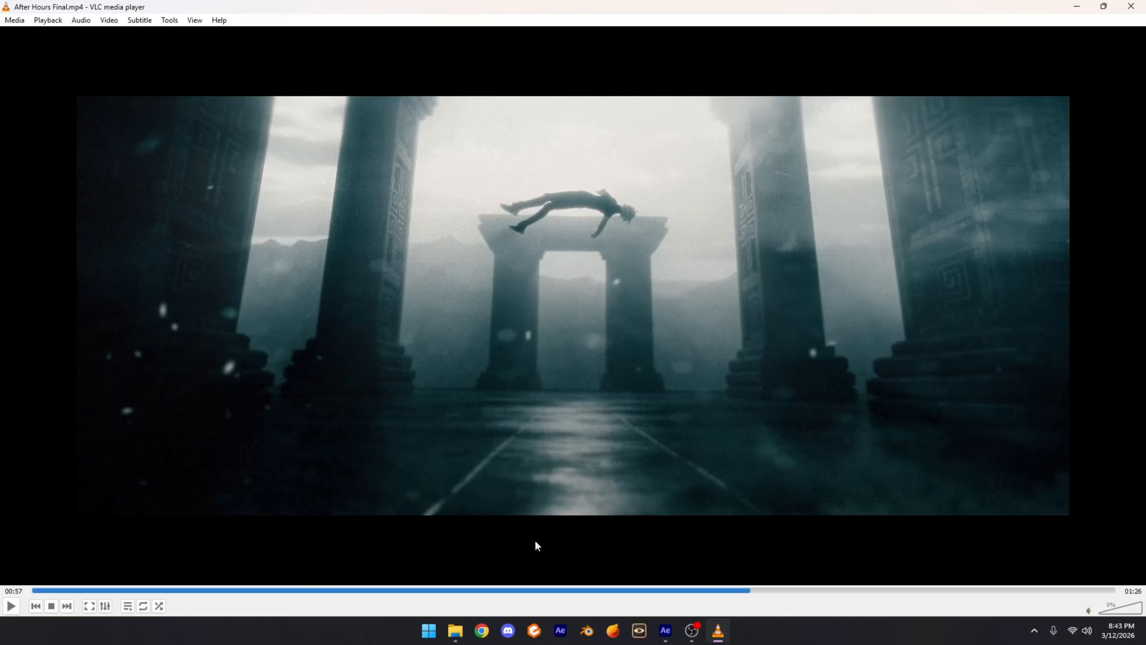
pyautogui.press('space')
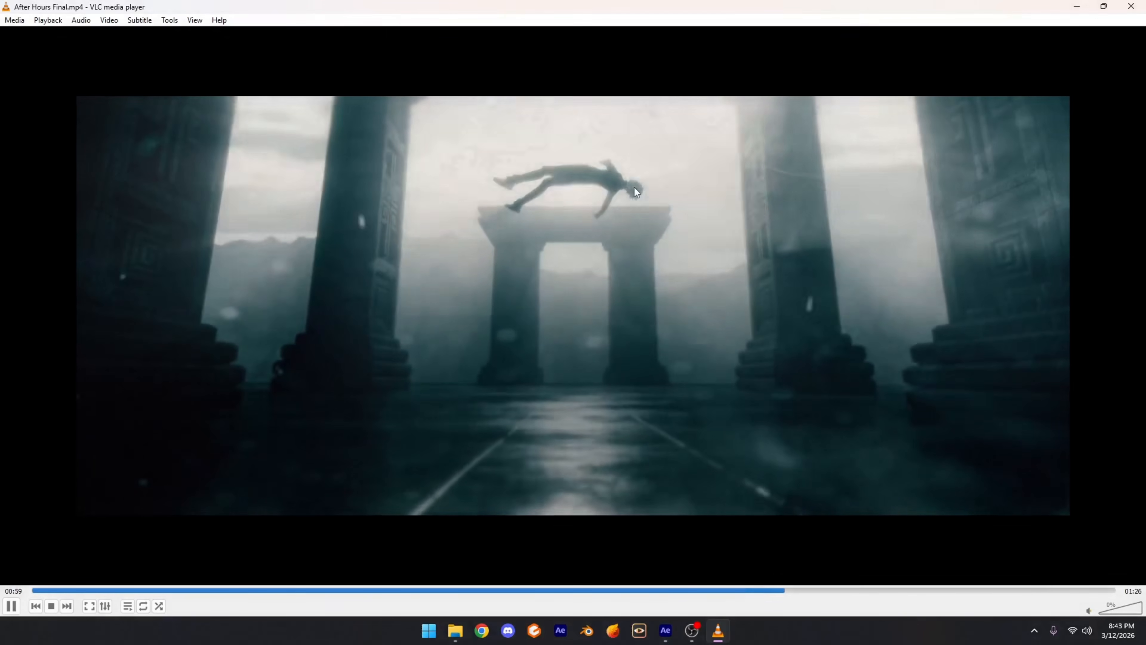
pyautogui.press('space')
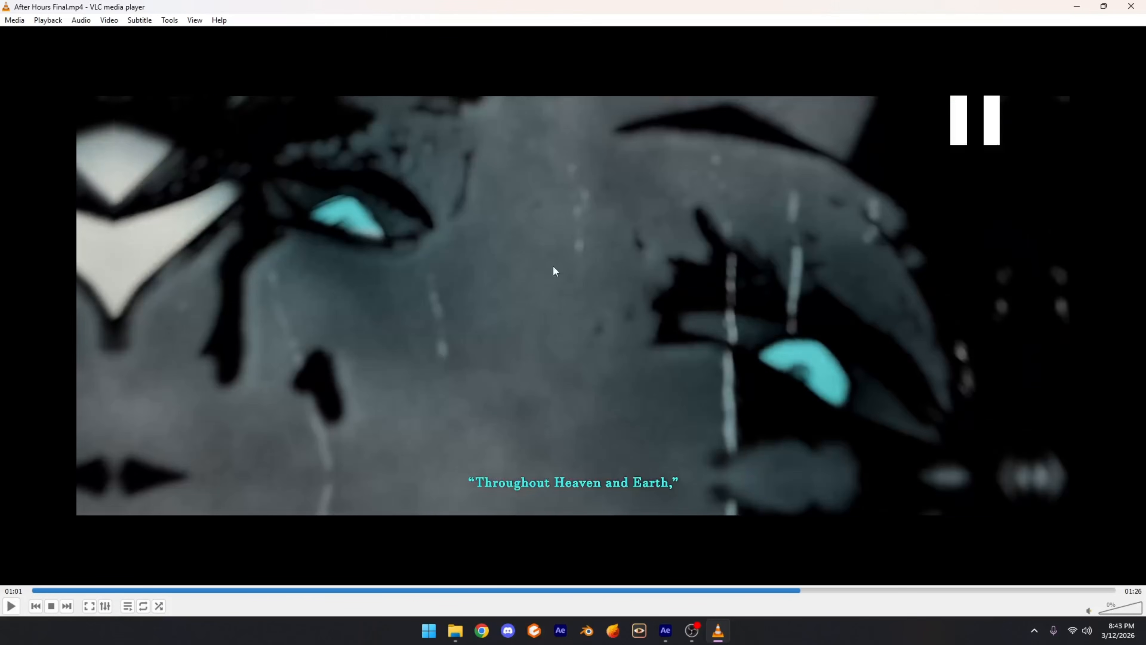
# Step: Switch to After Effects, solo the base image sequence, layer 12, in Gojo Floating, and preview the raw render
pyautogui.click(665, 631)
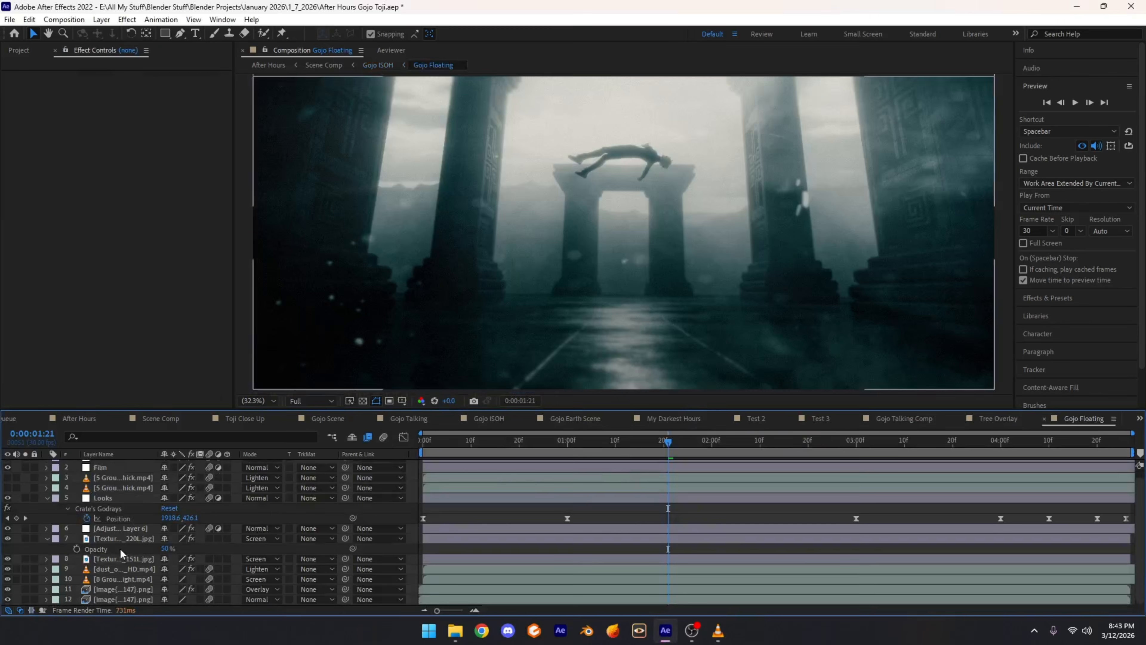
pyautogui.click(113, 599)
pyautogui.click(25, 599)
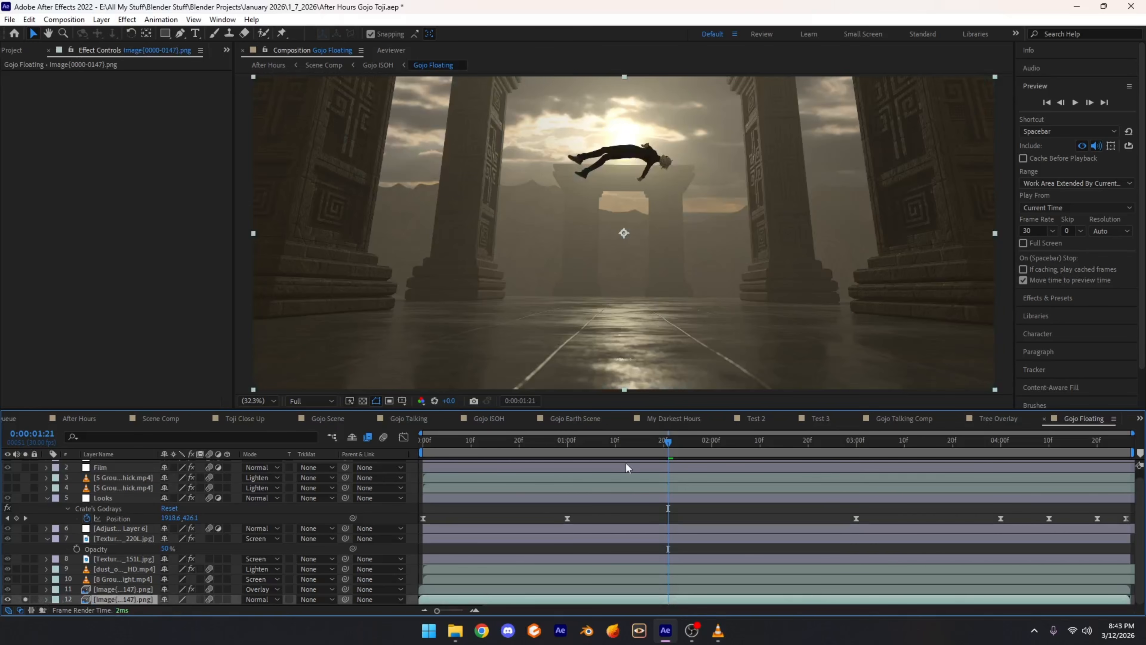
pyautogui.press('space')
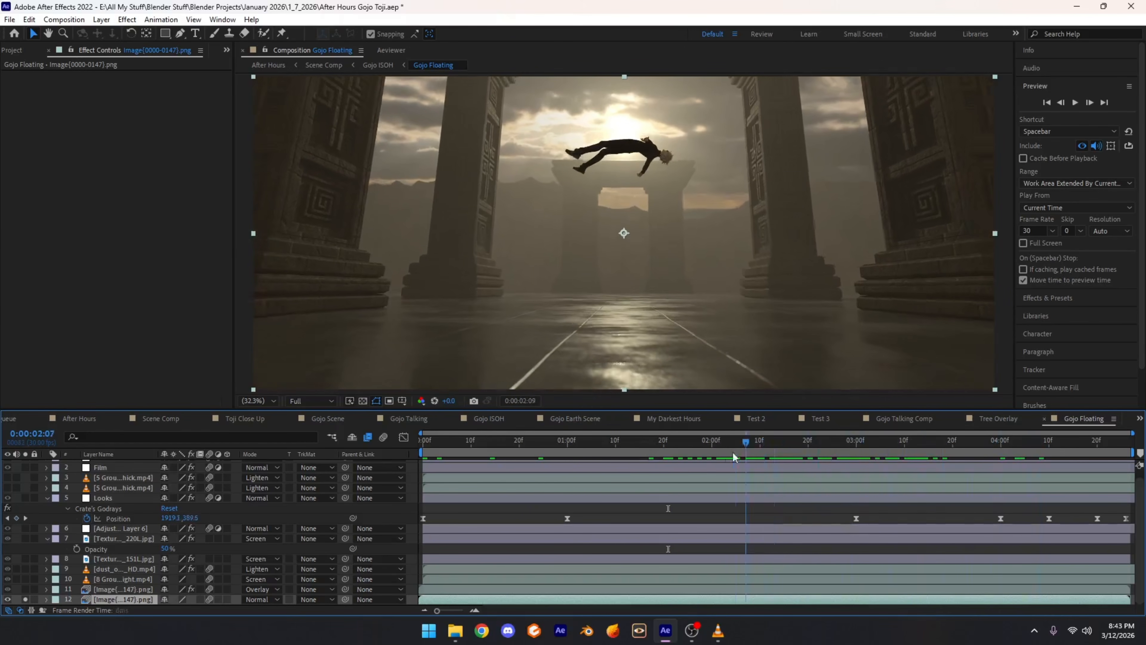
# Step: Inspect the floating figure up close at 0:00:03:05, and restore the viewer magnification to Fit up to 100%
pyautogui.scroll(1, 580, 253)
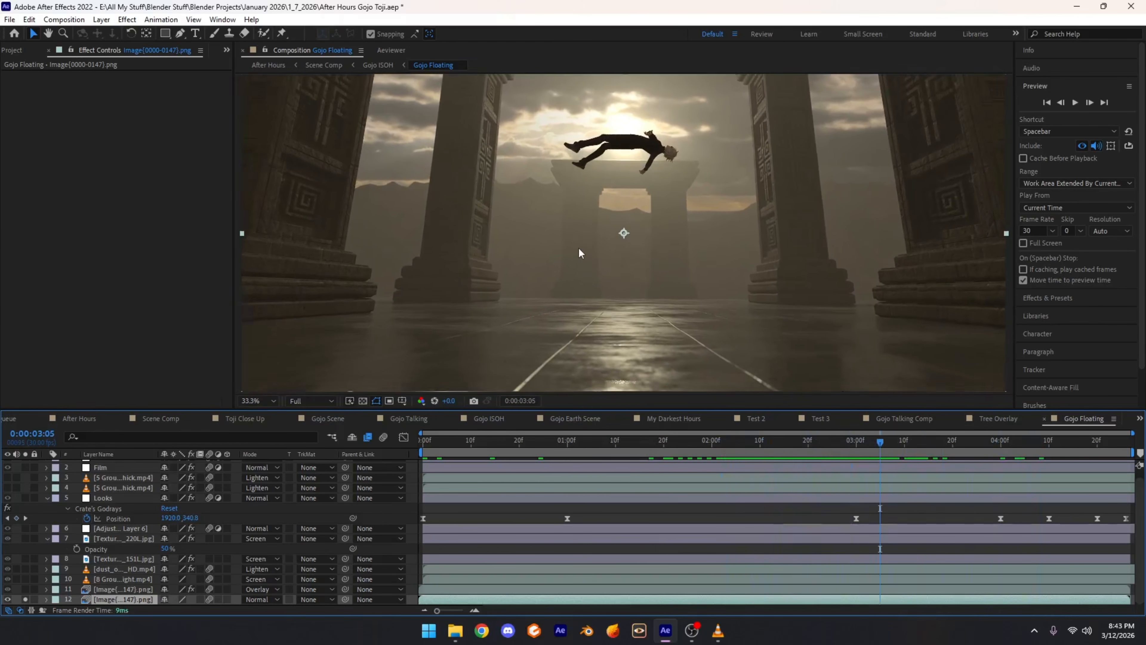
pyautogui.scroll(3, 580, 253)
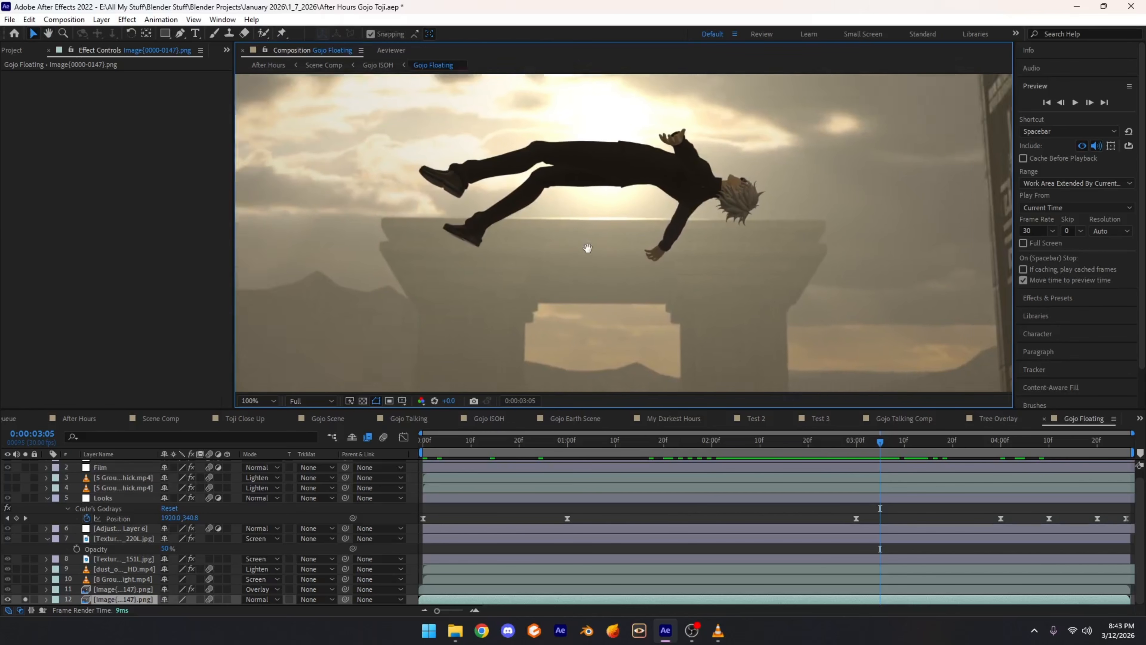
pyautogui.moveTo(588, 248)
pyautogui.mouseDown()
pyautogui.moveTo(617, 278)
pyautogui.moveTo(604, 238)
pyautogui.mouseUp()
pyautogui.moveTo(544, 185); pyautogui.dragTo(513, 128)
pyautogui.scroll(-2, 514, 129)
pyautogui.click(259, 400)
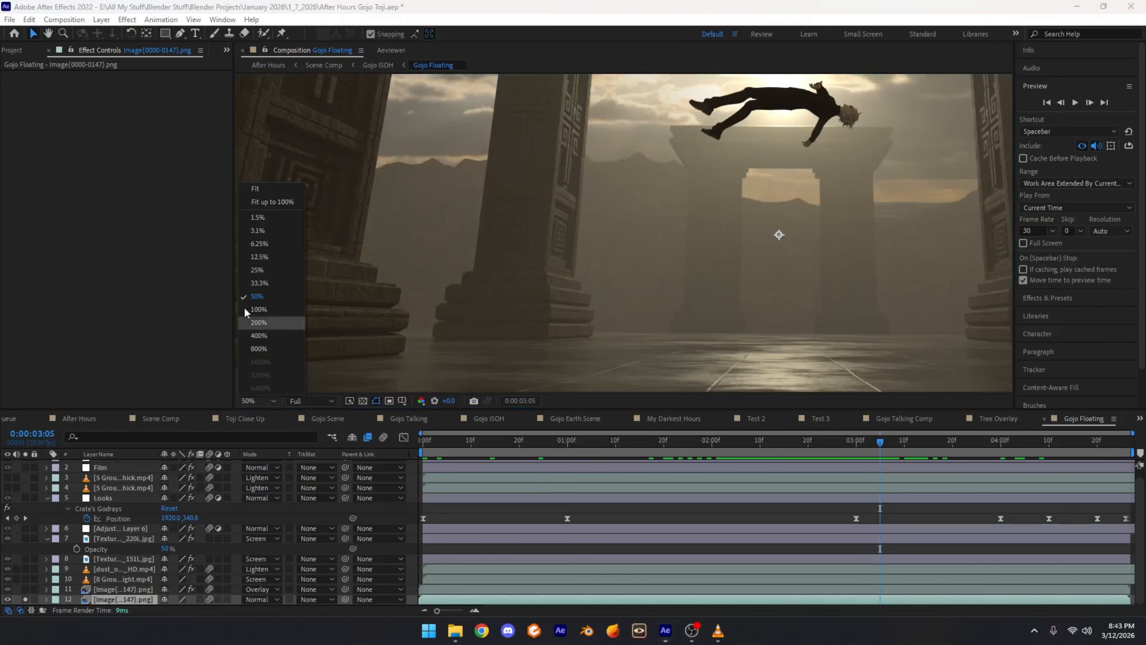
pyautogui.click(271, 202)
# Step: Review the Extract and Tint effects on layer 11, solo it with layer 12, and compare the render with and without its Overlay glow
pyautogui.click(110, 590)
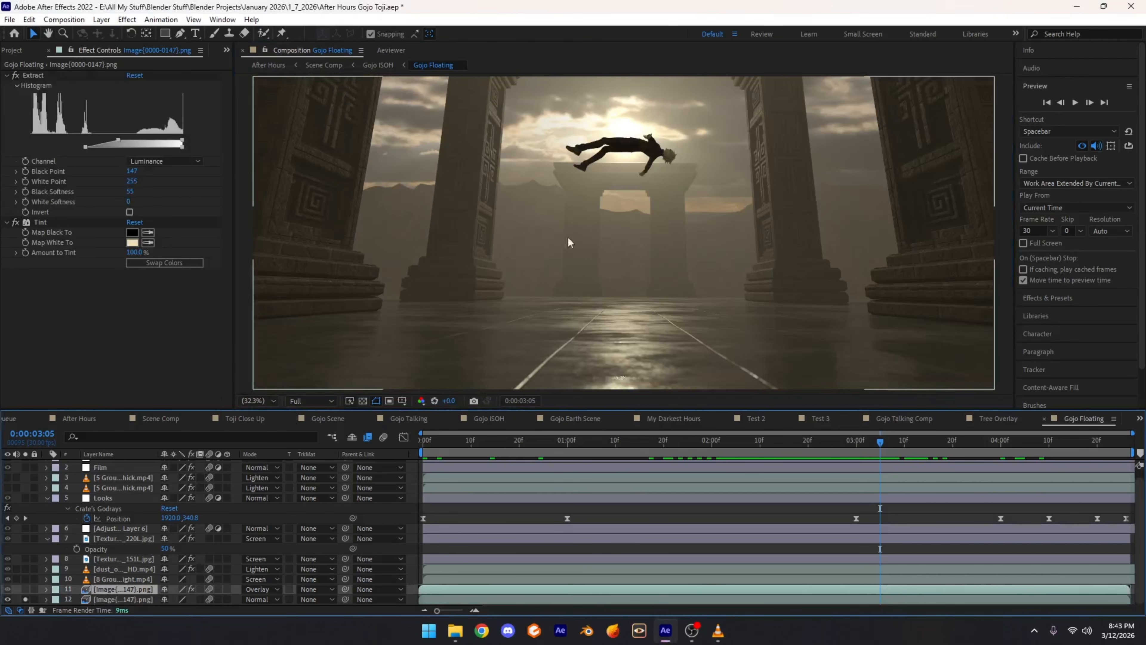
pyautogui.click(107, 600)
pyautogui.click(111, 590)
pyautogui.moveTo(25, 589); pyautogui.dragTo(25, 599)
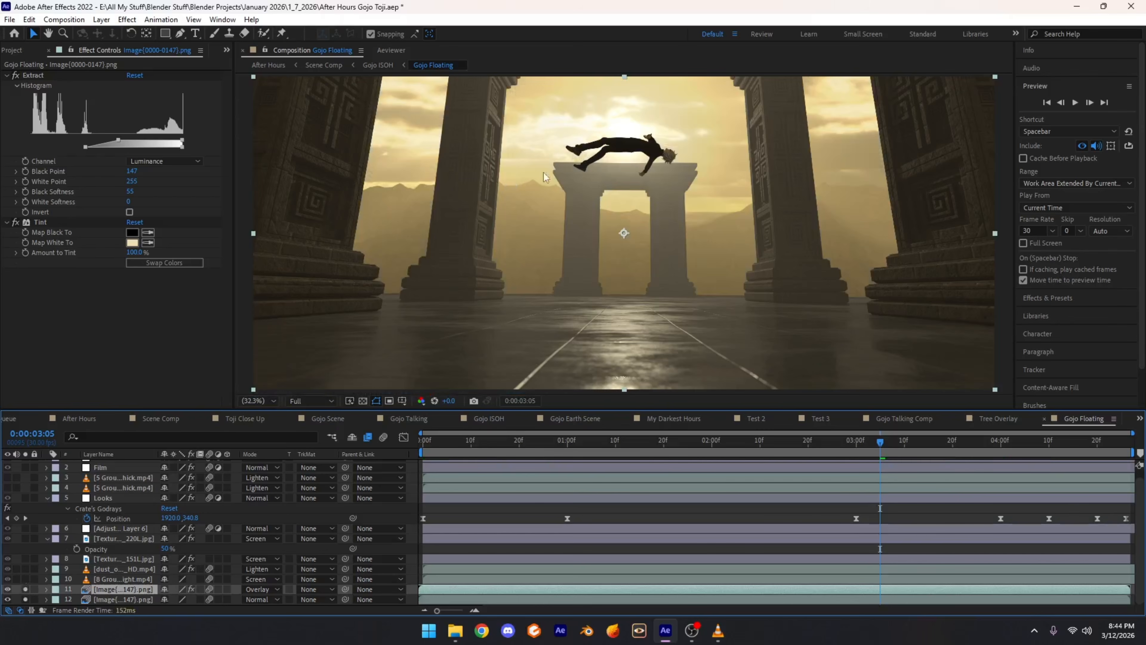
pyautogui.click(25, 589)
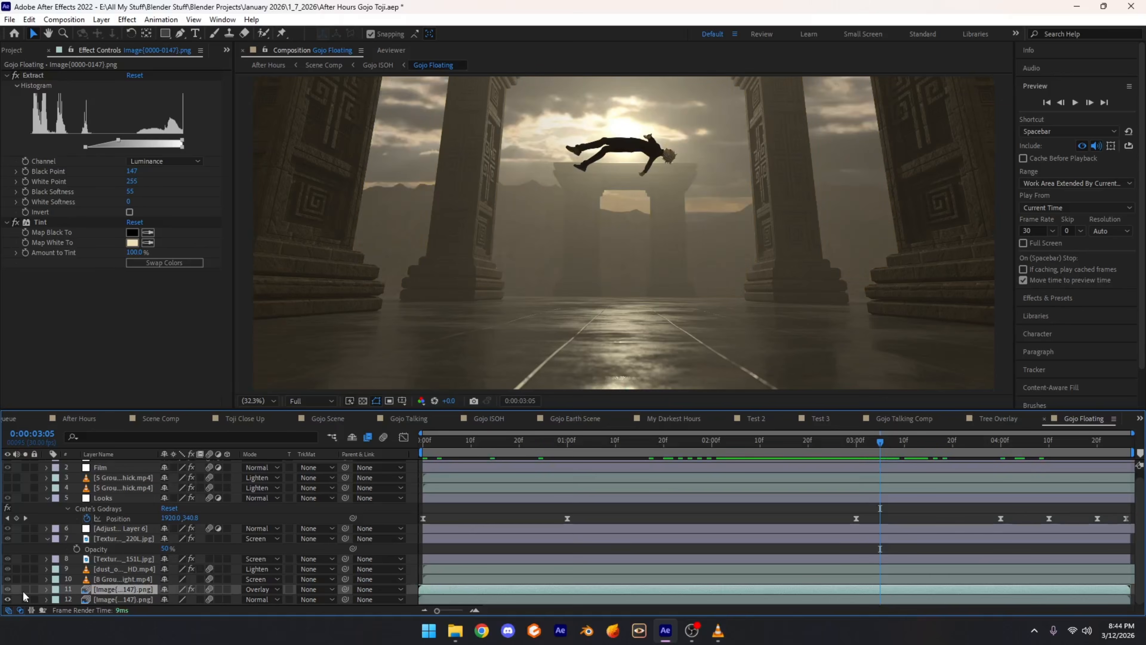
pyautogui.click(25, 590)
pyautogui.click(26, 589)
pyautogui.click(26, 589)
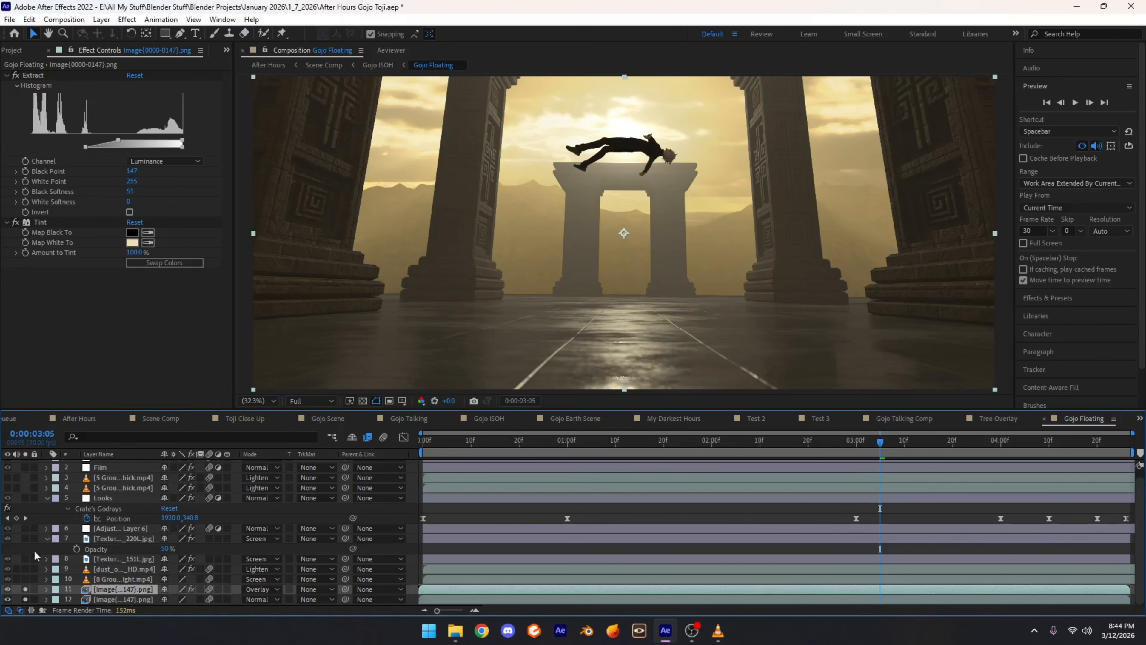
pyautogui.click(25, 589)
pyautogui.click(25, 589)
# Step: Solo 8 Ground Fog Light.mp4 with the image layers, compare the floor fog on and off, and fit the frame in the viewer
pyautogui.click(105, 579)
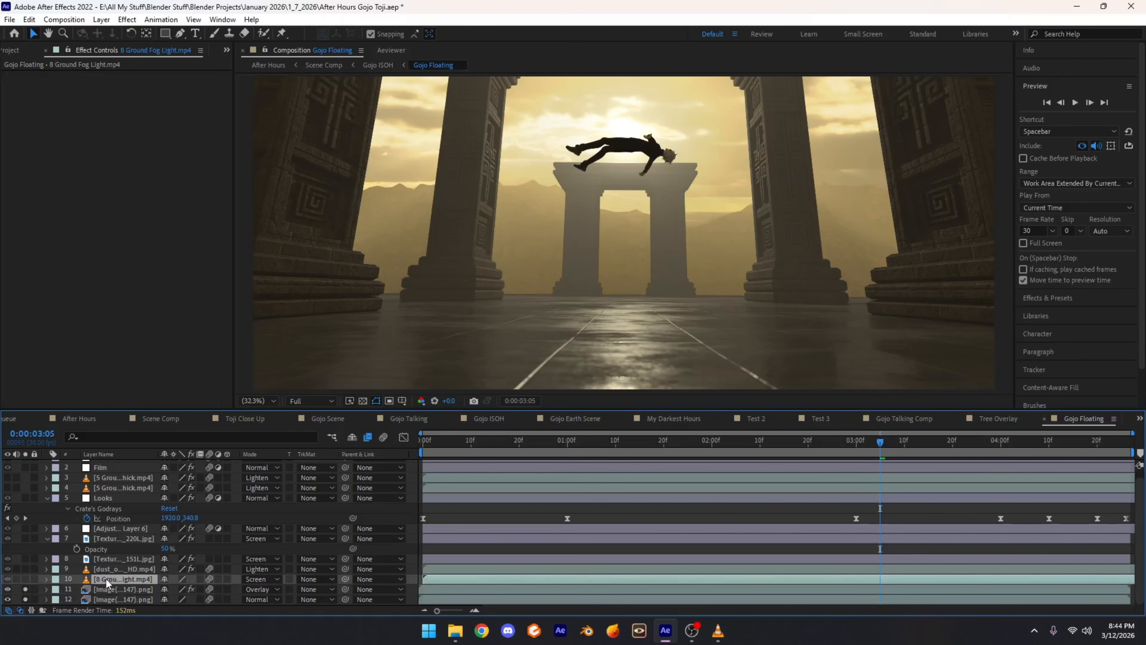
pyautogui.click(25, 579)
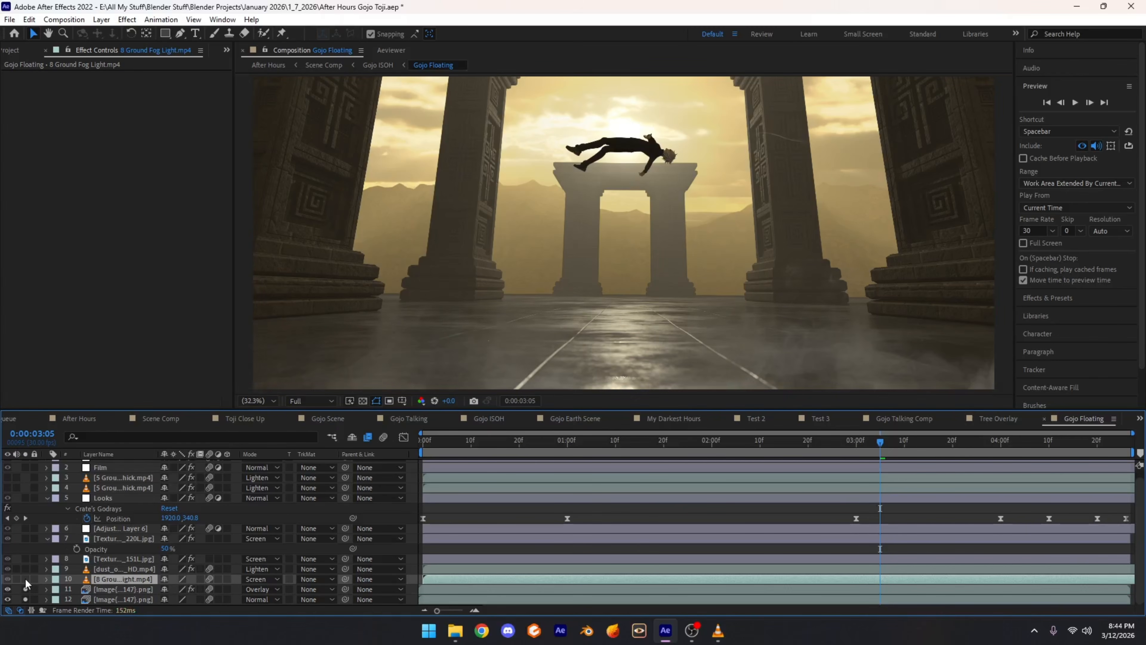
pyautogui.click(25, 579)
pyautogui.click(26, 579)
pyautogui.moveTo(605, 322); pyautogui.dragTo(574, 282)
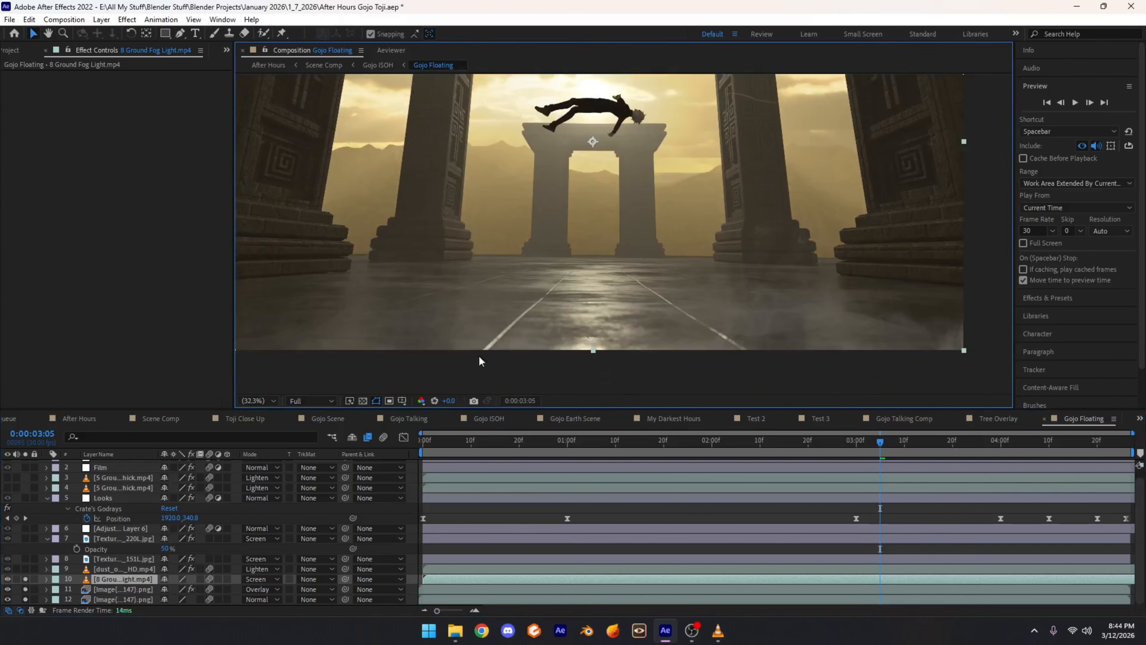
pyautogui.click(271, 401)
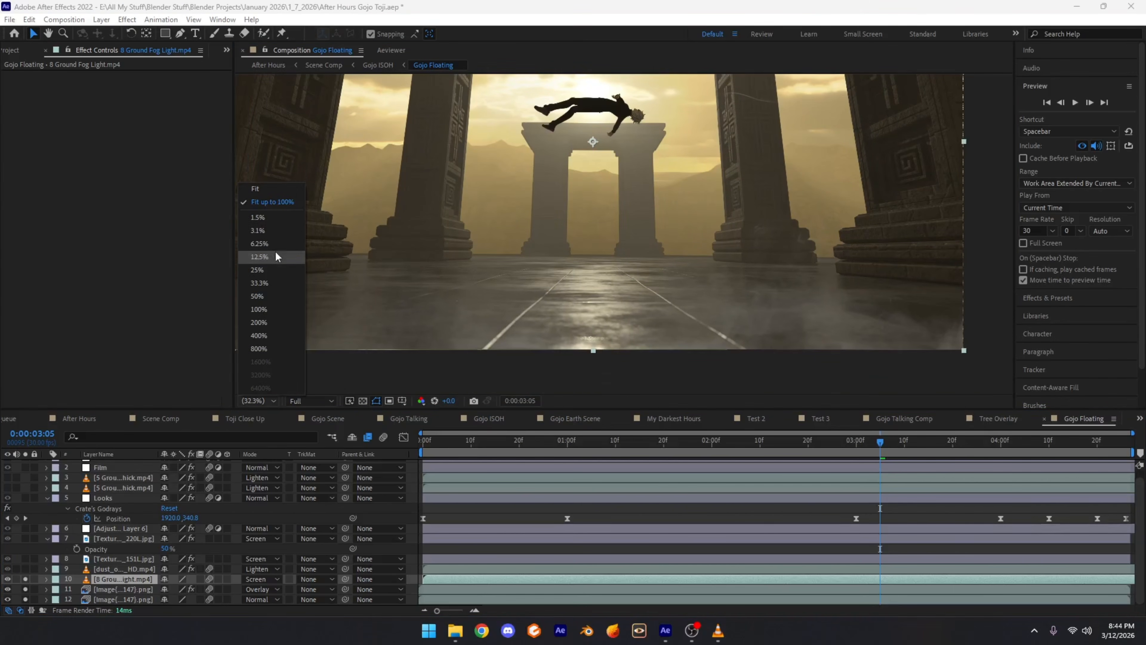
pyautogui.click(266, 190)
# Step: Add the dust overlay and Texturelabs_LensFX_151L.jpg to the soloed layers and review the effects on each
pyautogui.click(25, 570)
pyautogui.click(118, 569)
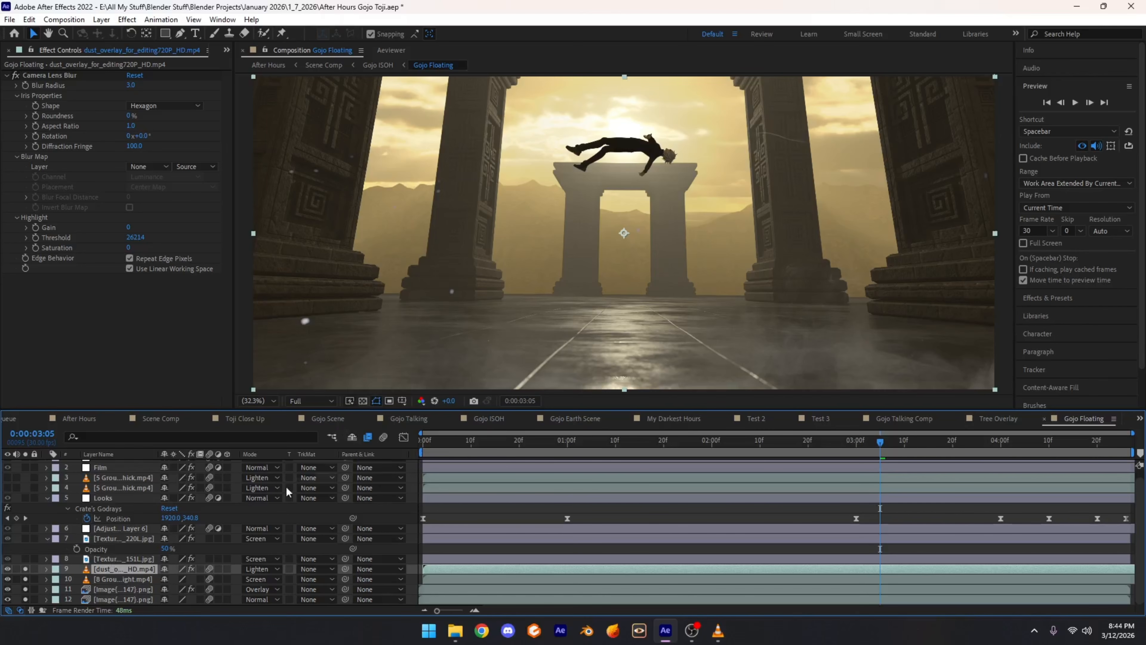
pyautogui.click(102, 559)
pyautogui.click(26, 559)
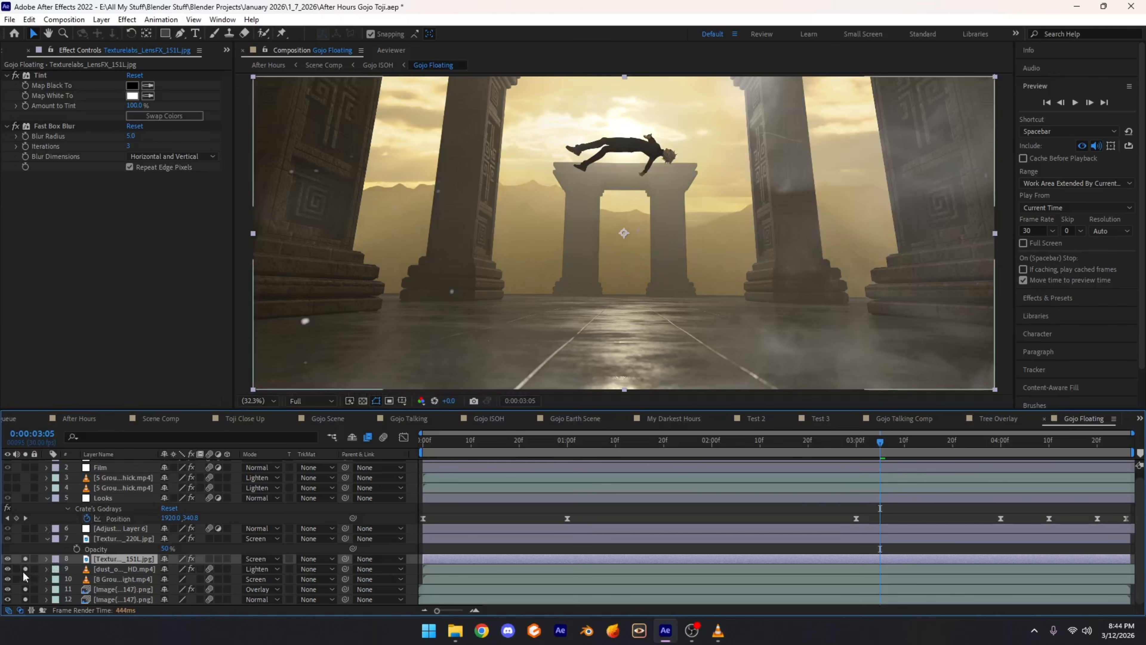
# Step: Isolate Texturelabs_LensFX_151L.jpg by unsoloing layers 9 through 12, and inspect the texture on its own
pyautogui.moveTo(25, 570); pyautogui.dragTo(26, 616)
pyautogui.moveTo(689, 220); pyautogui.dragTo(584, 229)
pyautogui.scroll(-2, 537, 248)
pyautogui.press('.')
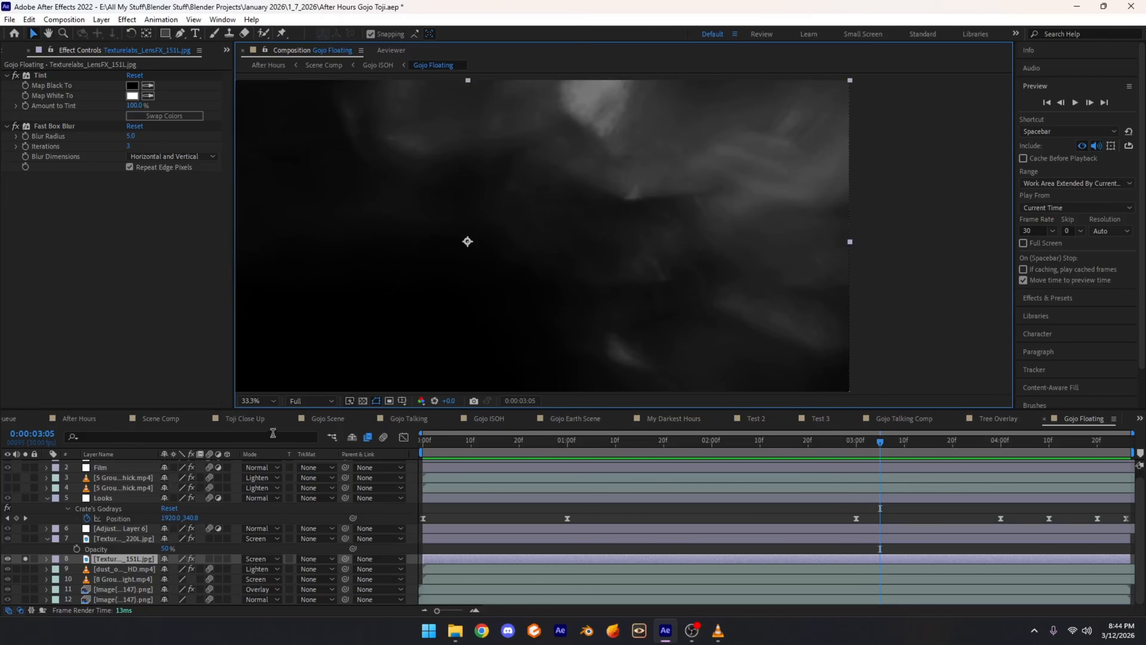
# Step: Fit the frame in the viewer, solo layers 8 through 12 together, and review the Fast Box Blur and blend mode of Texturelabs_LensFX_151L.jpg
pyautogui.click(258, 400)
pyautogui.click(255, 189)
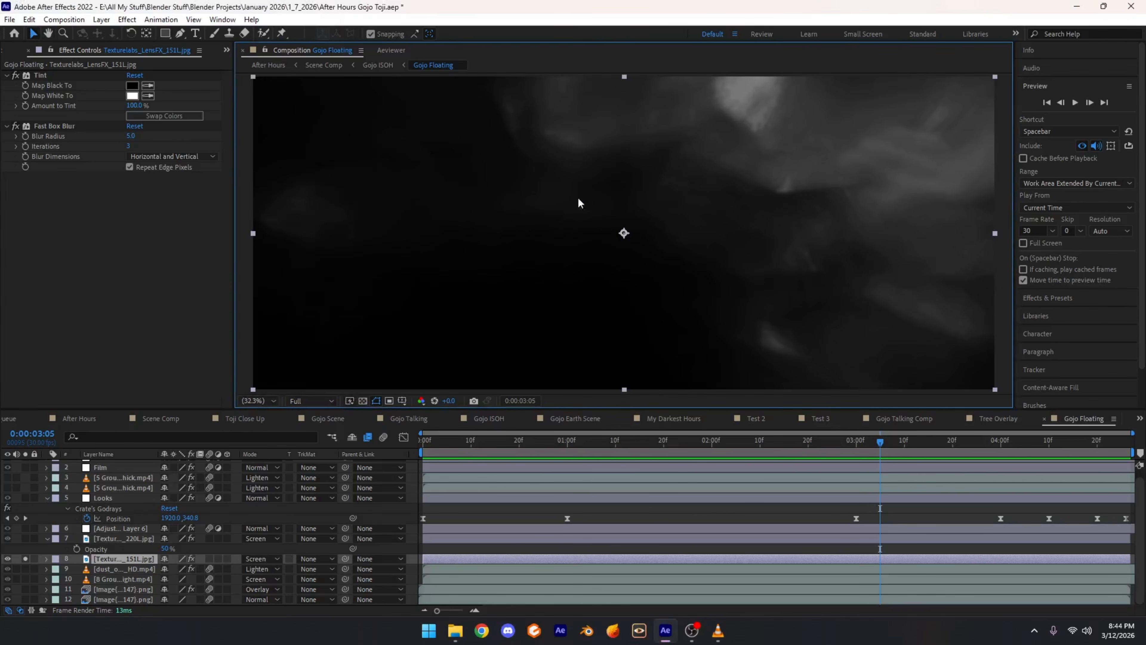
pyautogui.click(26, 559)
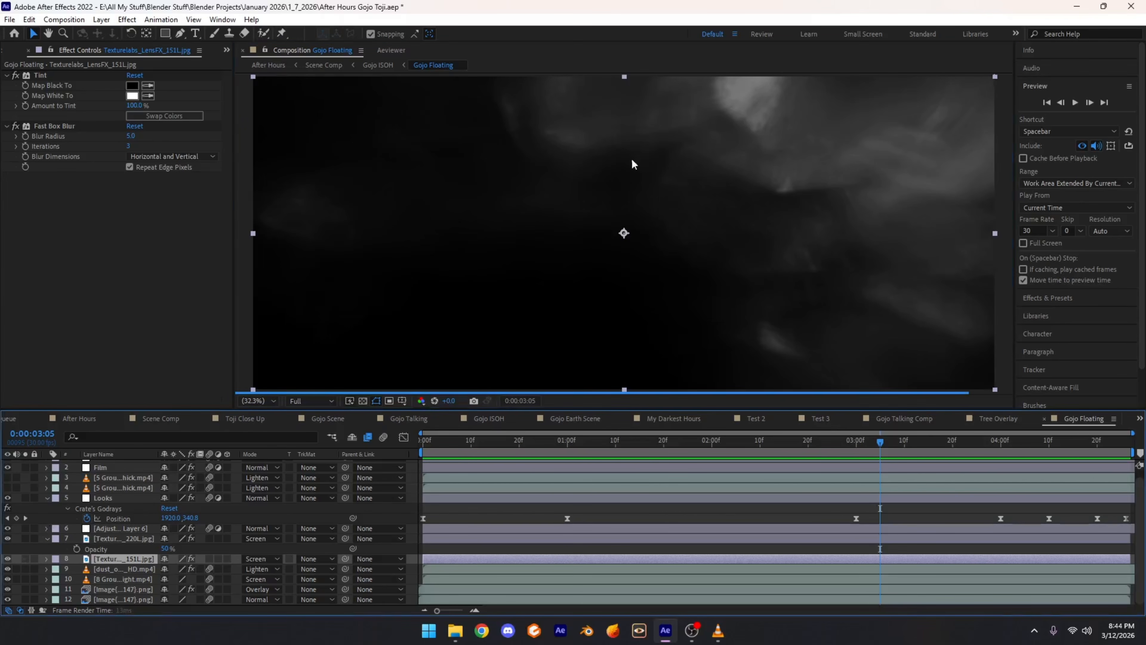
pyautogui.moveTo(26, 559); pyautogui.dragTo(26, 599)
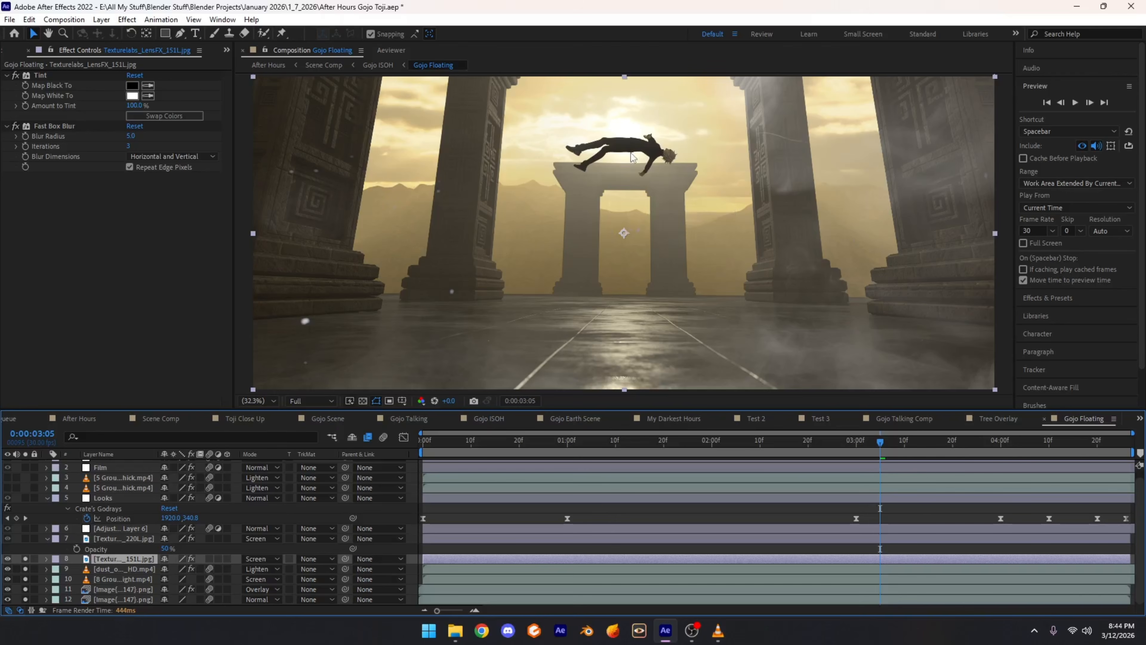
pyautogui.click(47, 127)
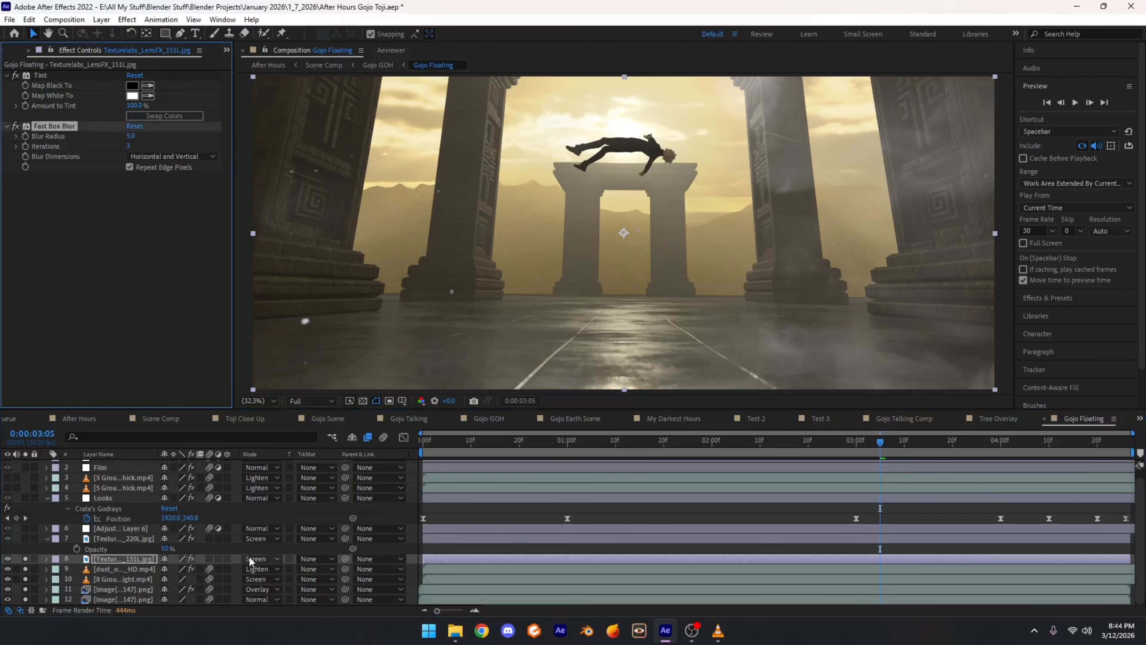
pyautogui.click(257, 559)
pyautogui.click(89, 561)
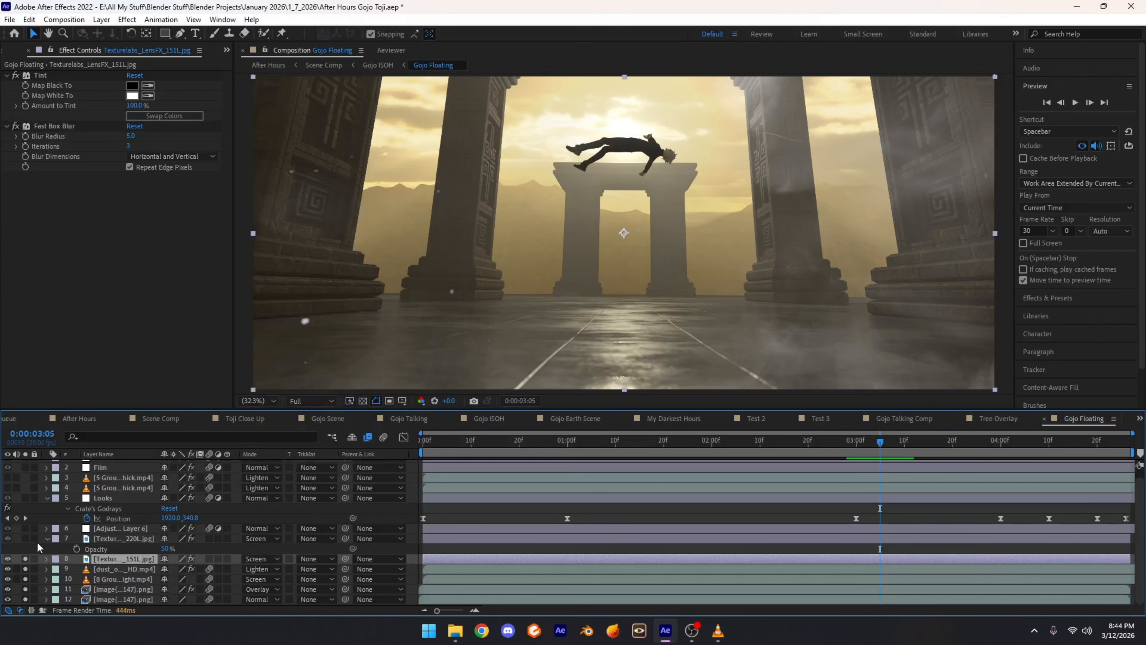
# Step: Add Texturelabs_LensFX_220L.jpg to the soloed layers, inspect its specks up close, and check its blend mode
pyautogui.click(46, 538)
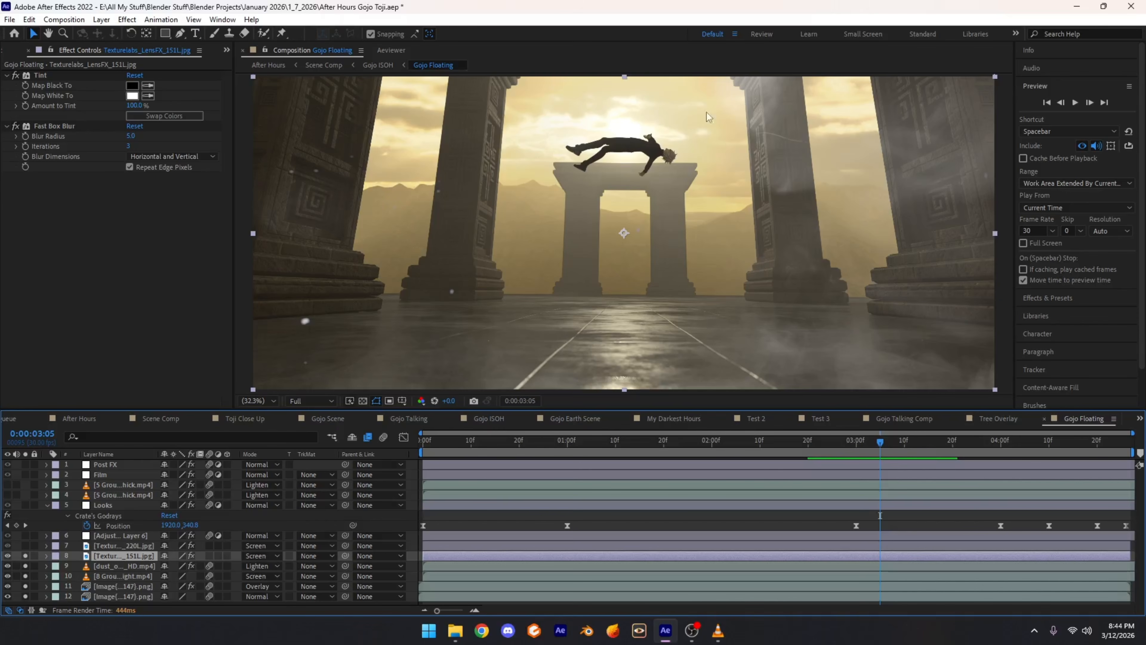
pyautogui.click(103, 545)
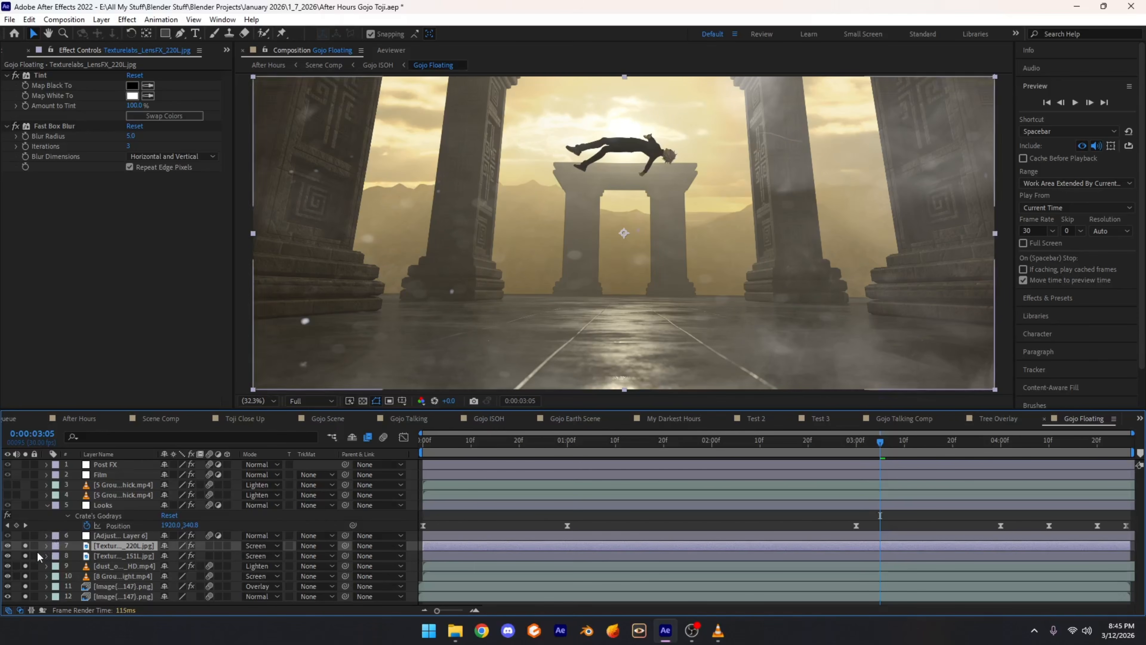
pyautogui.moveTo(485, 288); pyautogui.dragTo(506, 253)
pyautogui.scroll(3, 506, 253)
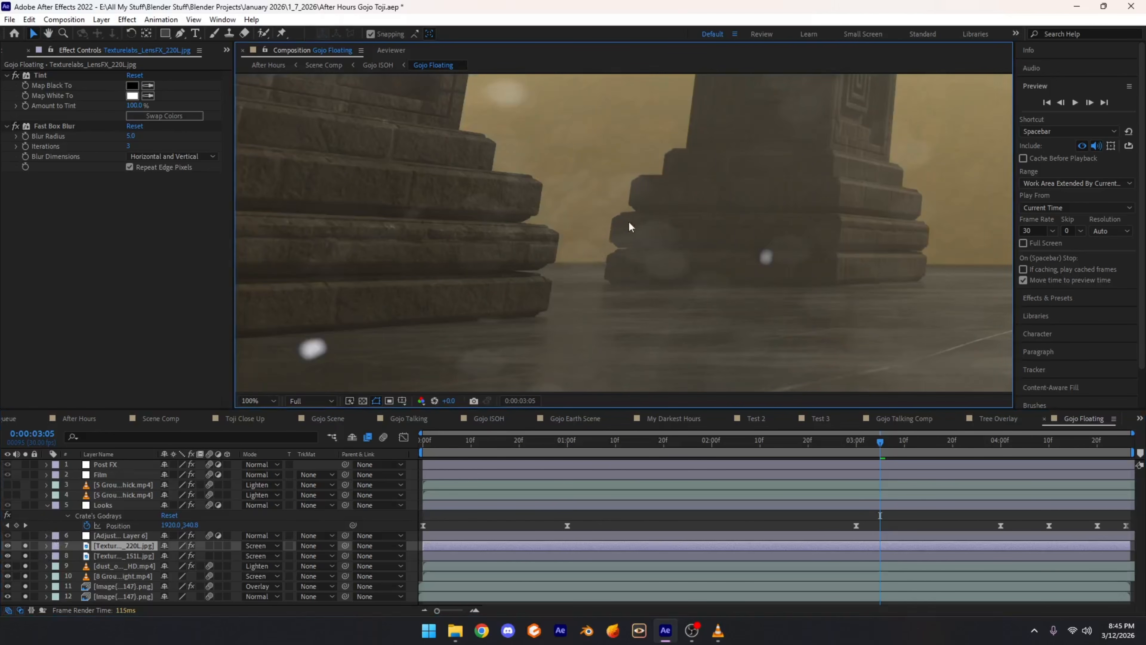
pyautogui.click(267, 401)
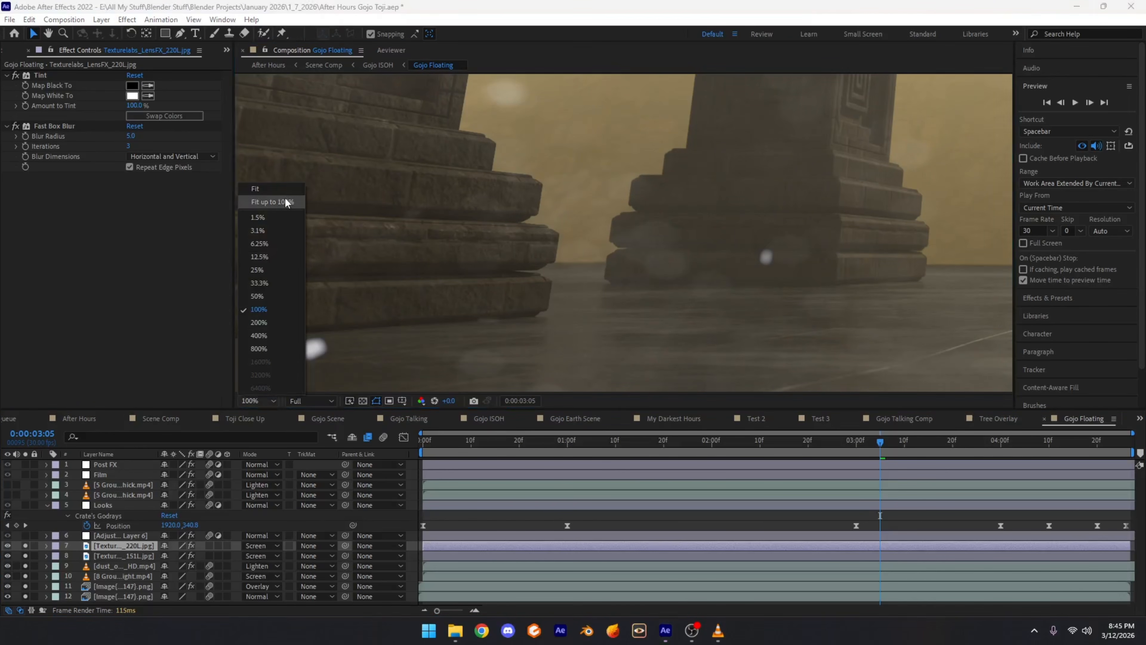
pyautogui.click(258, 202)
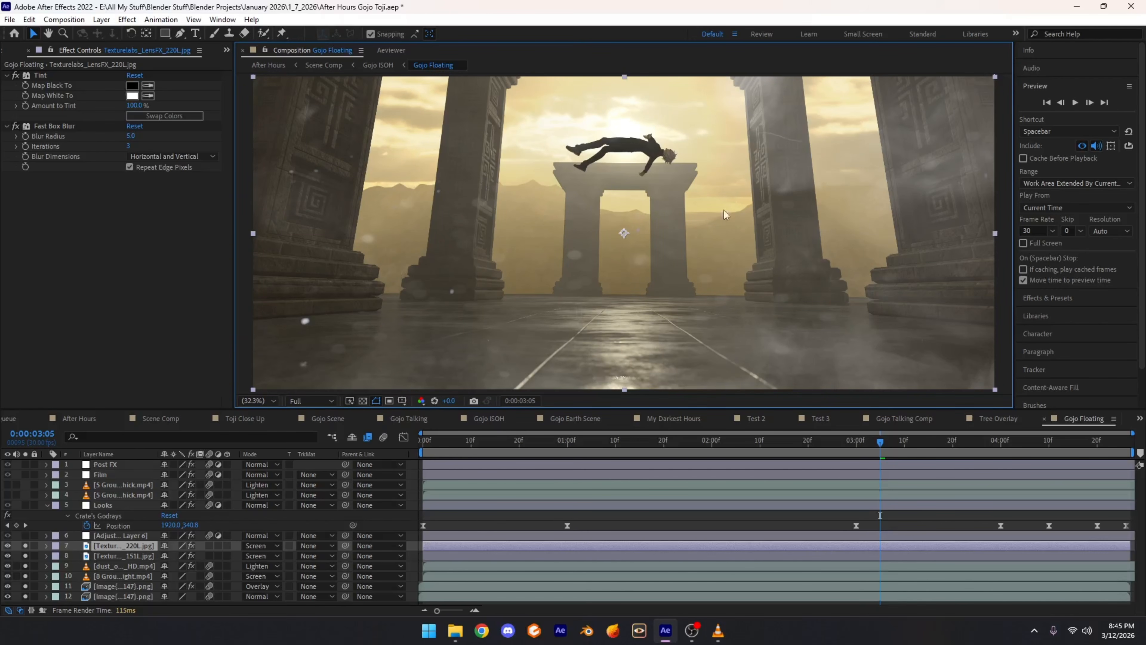
pyautogui.click(129, 537)
pyautogui.click(128, 542)
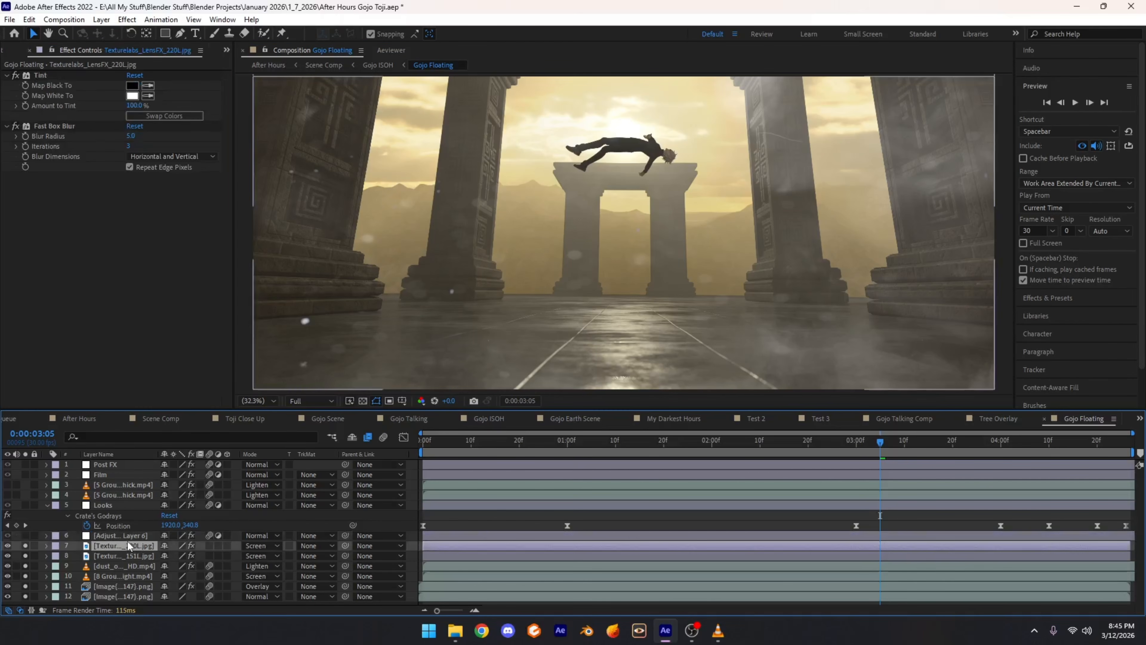
pyautogui.click(259, 546)
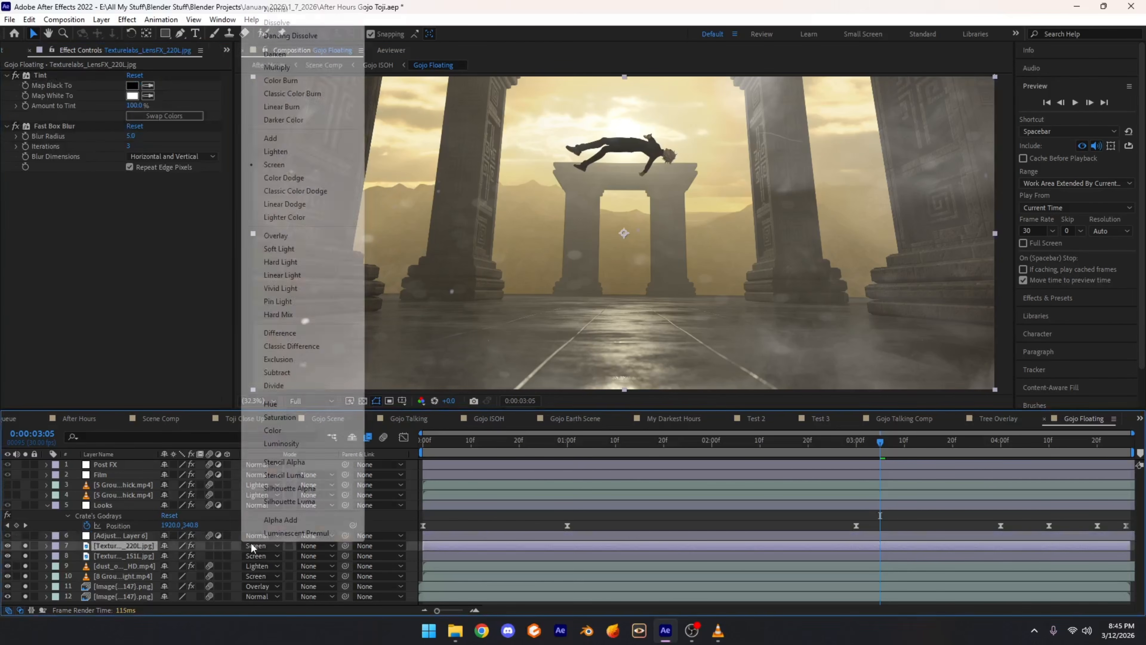
pyautogui.click(136, 547)
# Step: Solo Adjustment Layer 6 and Looks with the layers below, and widen the effect settings area to review the Looks effects
pyautogui.click(121, 534)
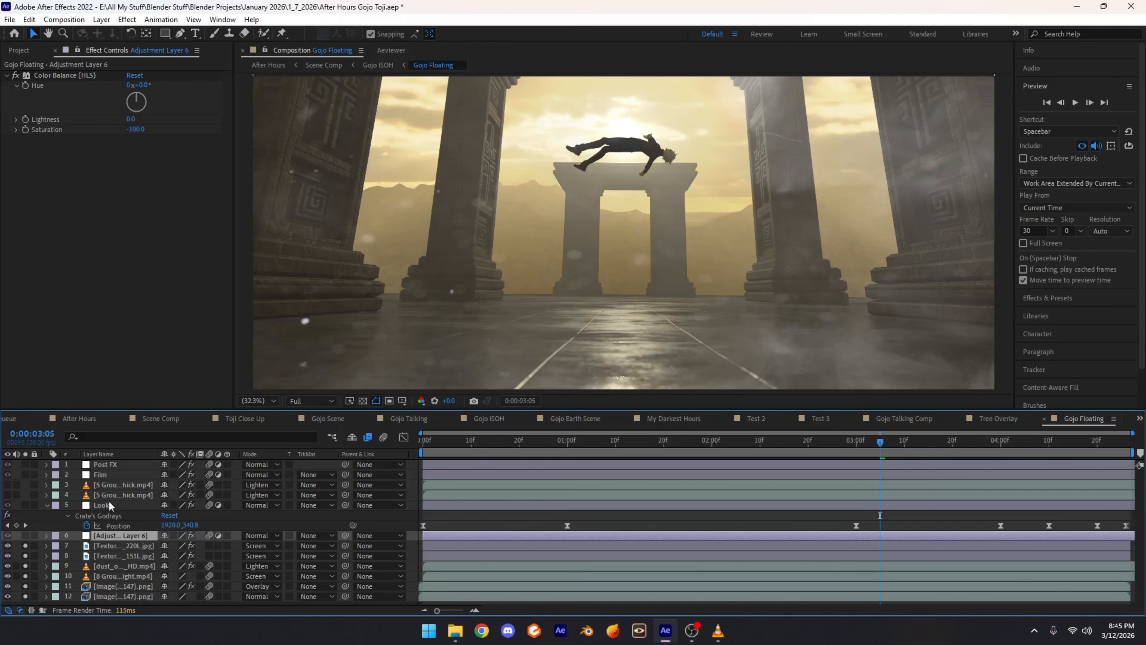
pyautogui.click(26, 535)
pyautogui.click(114, 505)
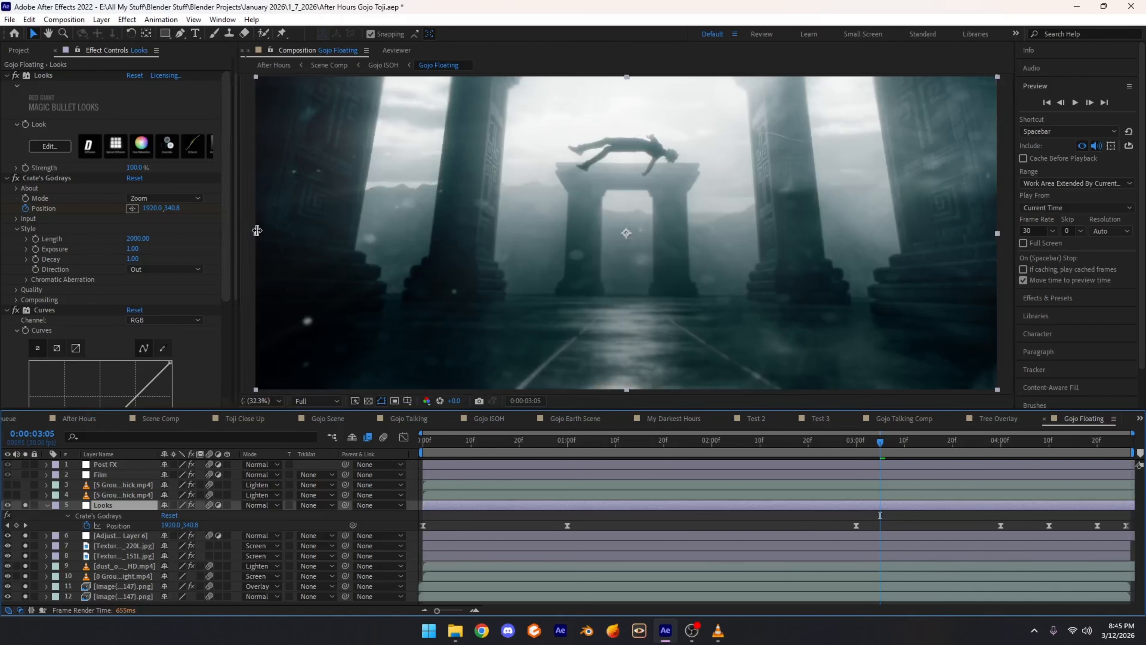
pyautogui.moveTo(233, 233); pyautogui.dragTo(339, 227)
# Step: Compare the render with and without the Crate's Godrays effect on the Looks layer
pyautogui.click(60, 178)
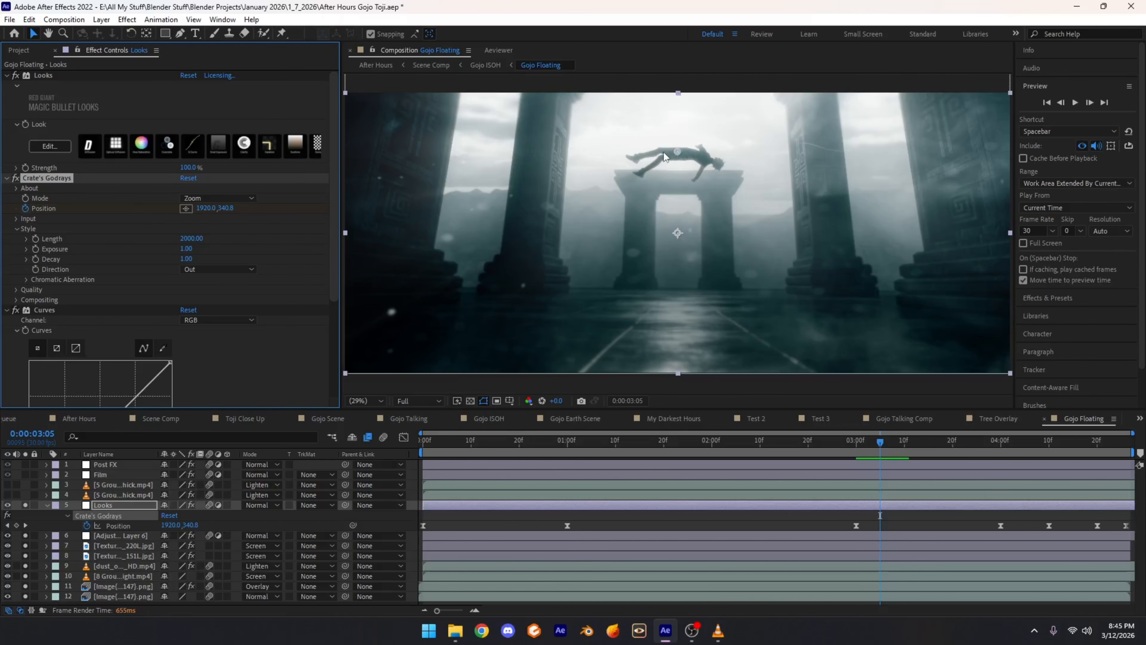
pyautogui.click(15, 178)
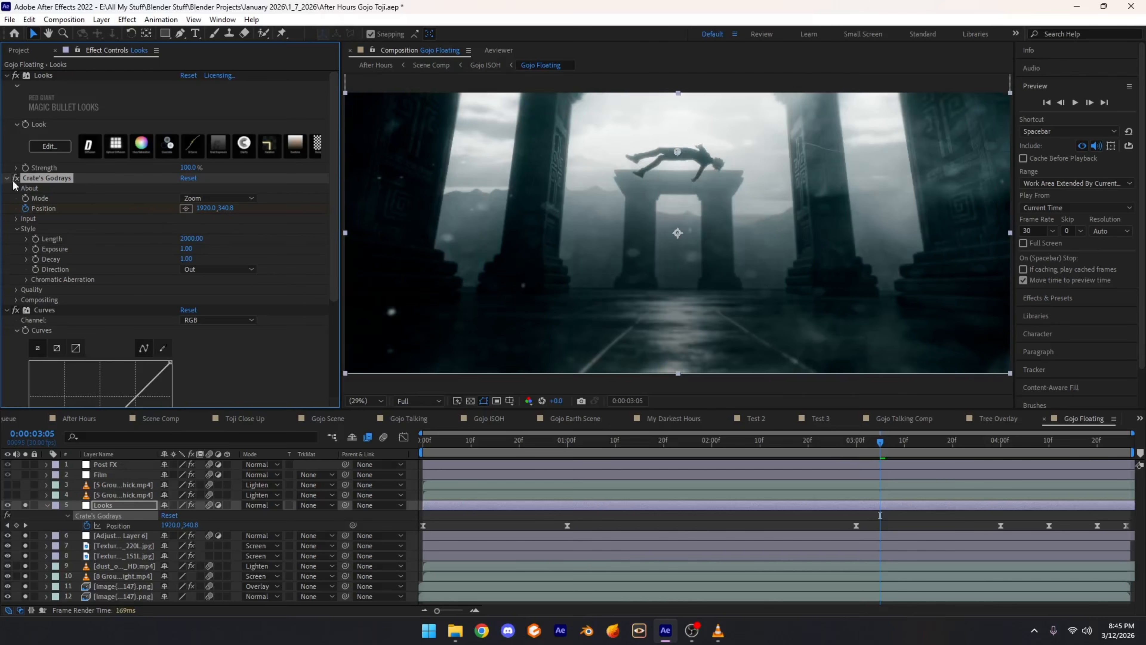
pyautogui.click(16, 181)
pyautogui.click(15, 180)
pyautogui.click(15, 180)
pyautogui.click(15, 180)
pyautogui.click(15, 180)
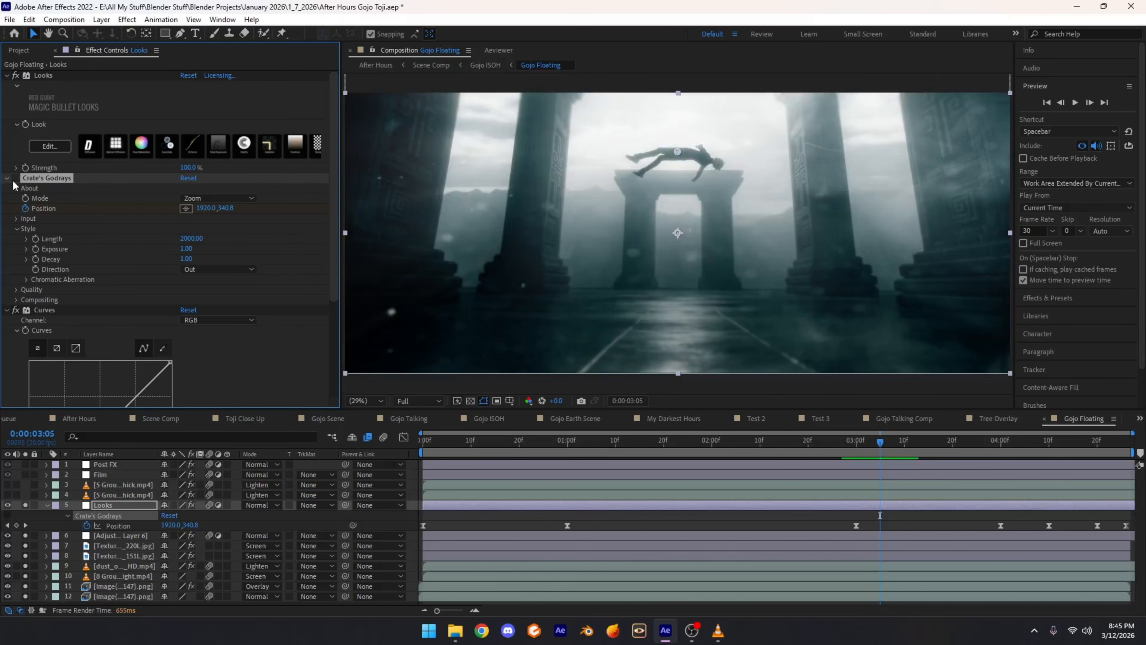
pyautogui.click(14, 180)
pyautogui.click(14, 180)
pyautogui.click(14, 180)
pyautogui.click(14, 181)
pyautogui.click(14, 180)
# Step: Compare the render with and without the Curves effect on the Looks layer
pyautogui.click(14, 312)
pyautogui.click(15, 312)
pyautogui.scroll(-3, 28, 289)
pyautogui.click(14, 172)
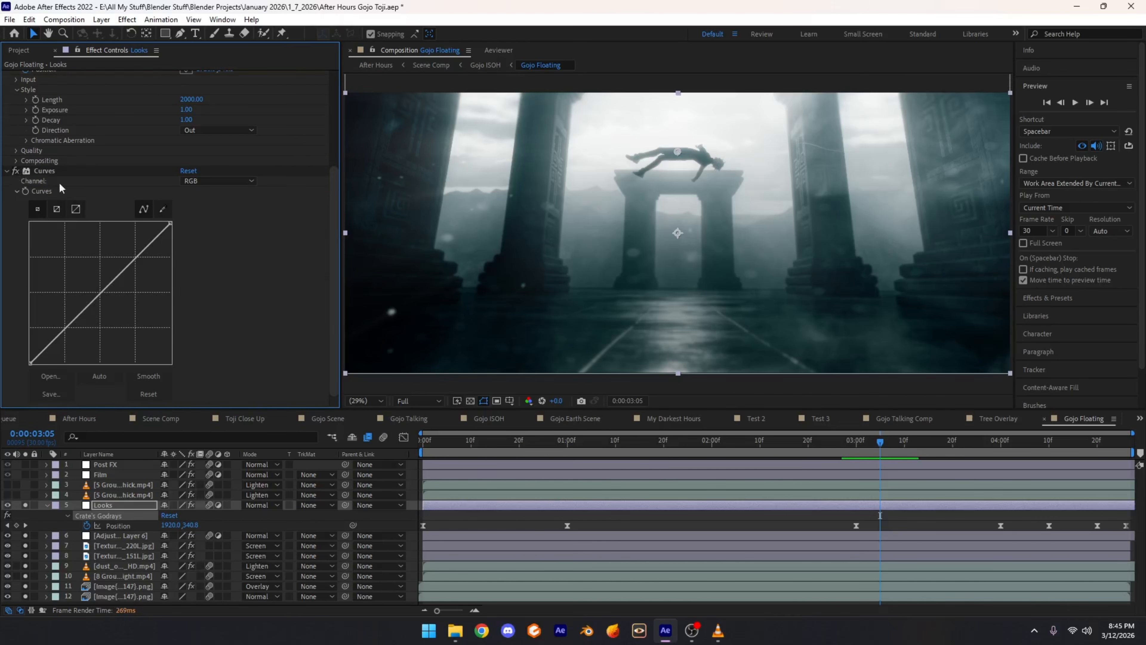
# Step: Try darkening the shadows with the RGB curve in the Looks layer's Curves effect, and undo the adjustment
pyautogui.click(49, 171)
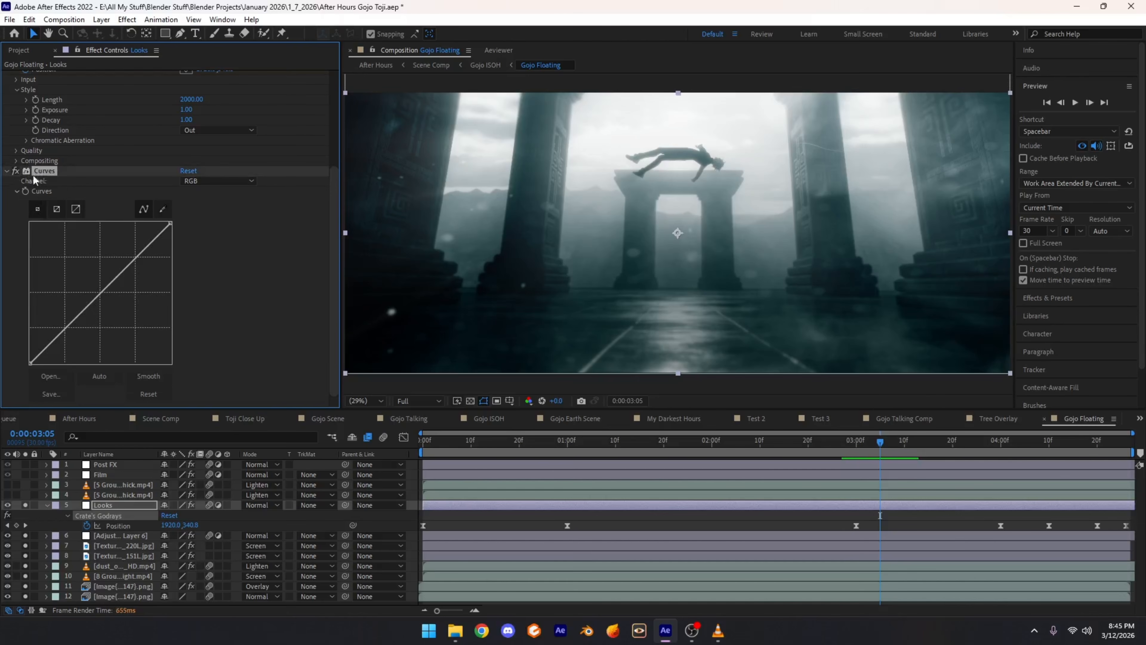
pyautogui.moveTo(67, 326); pyautogui.dragTo(71, 334)
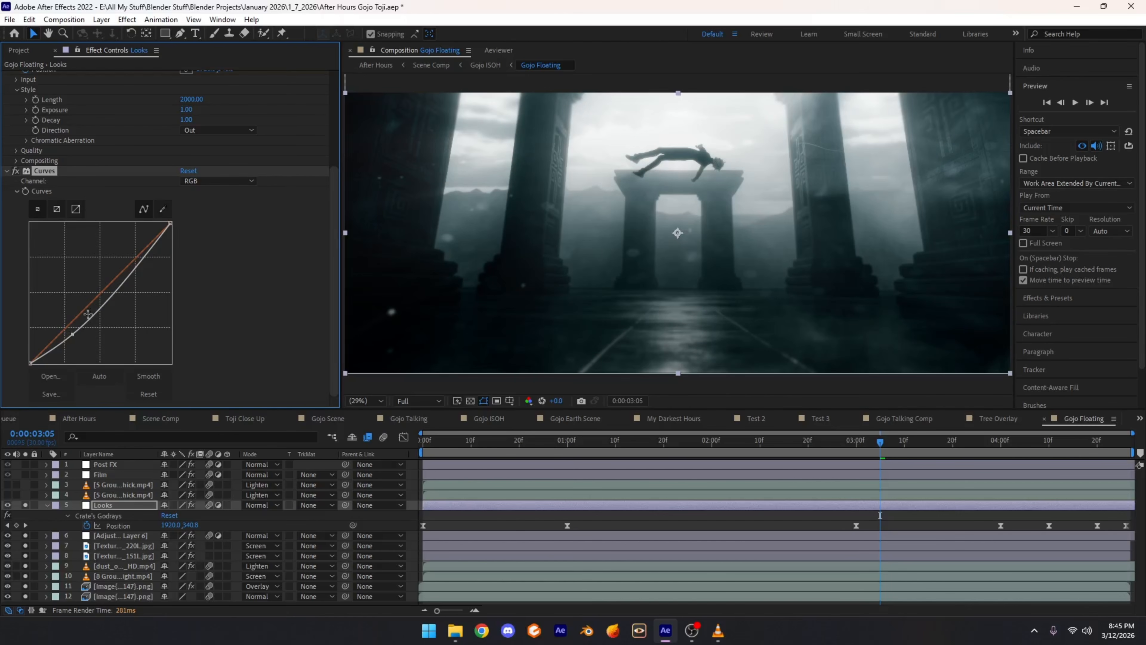
pyautogui.hotkey('ctrl', 'z')
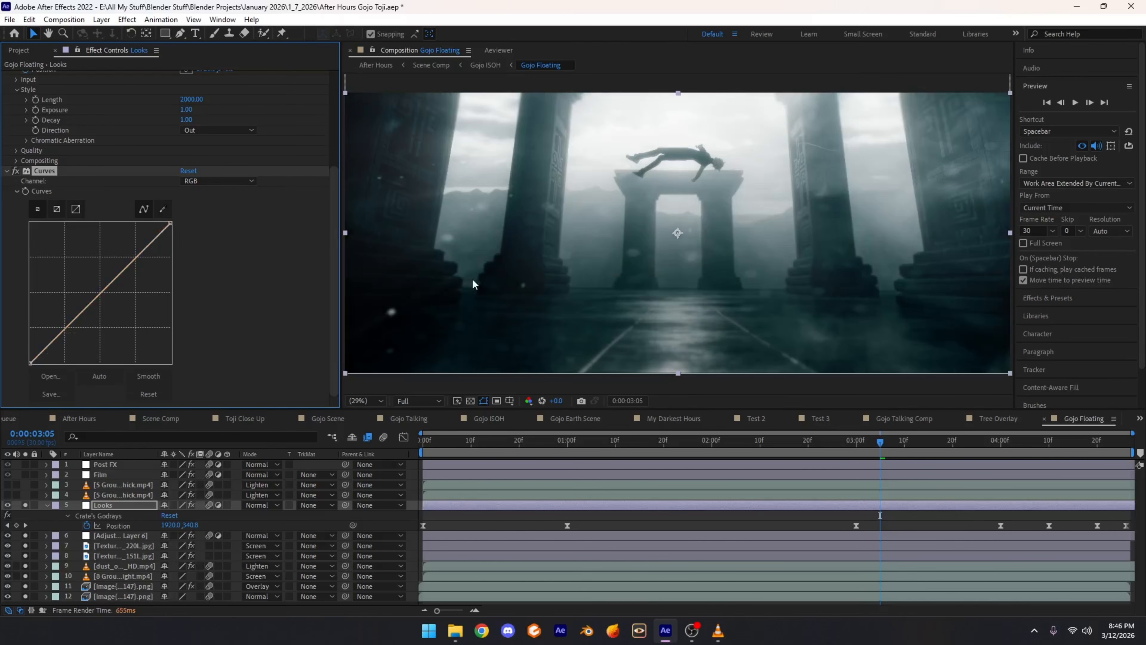
pyautogui.scroll(3, 59, 212)
pyautogui.scroll(-1, 122, 366)
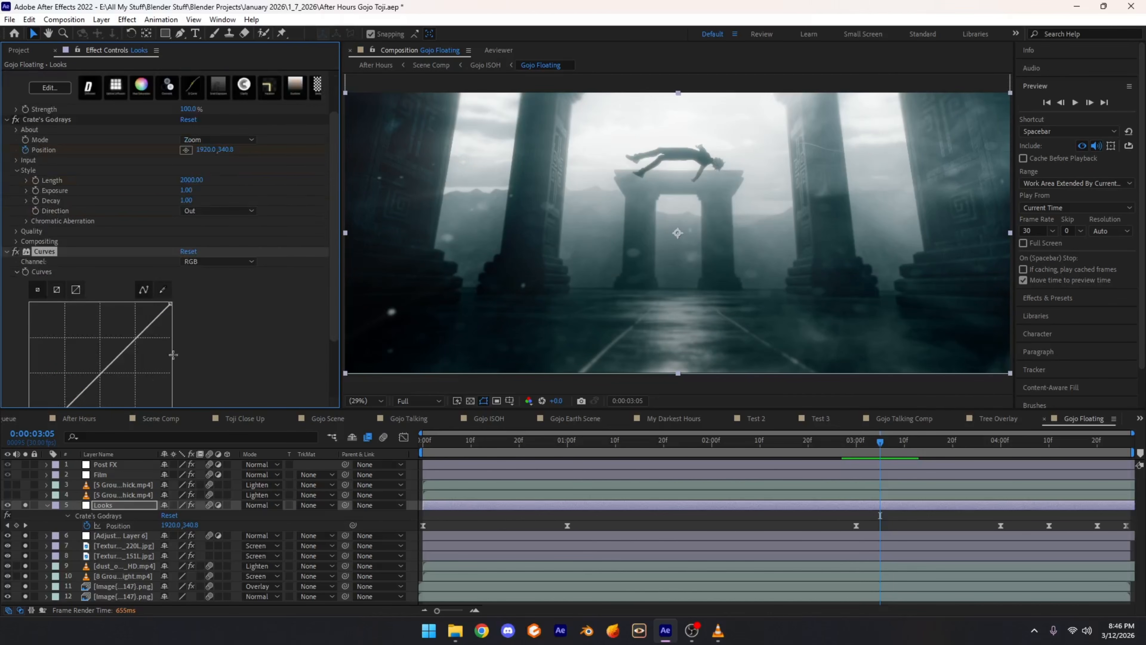
pyautogui.scroll(3, 86, 203)
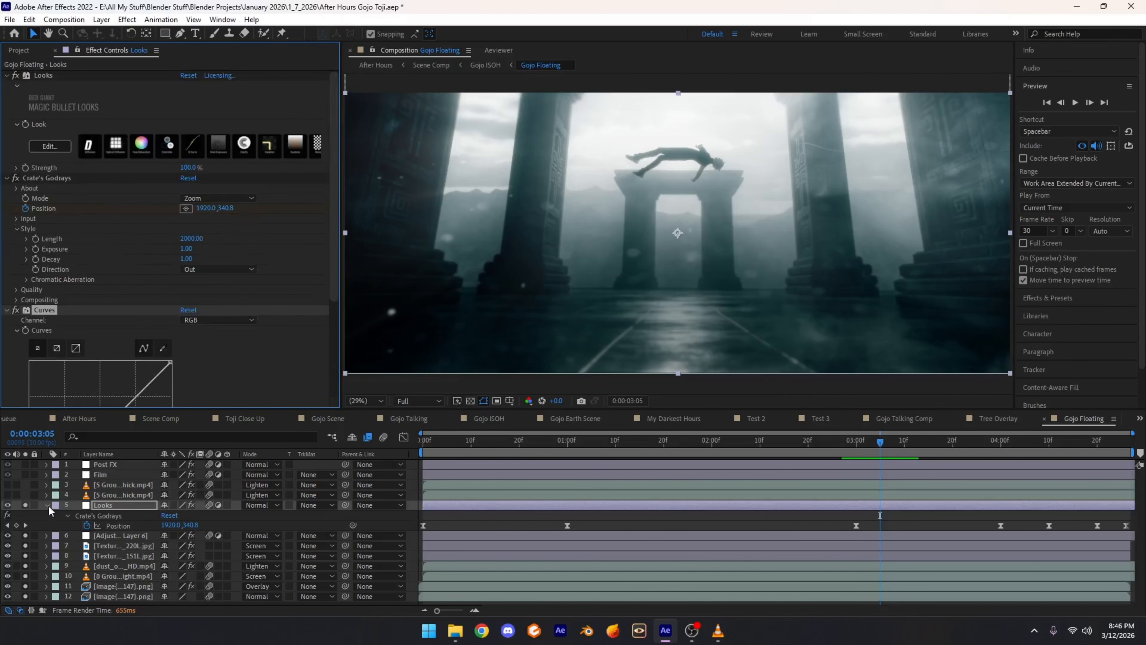
# Step: Compare the scene with the two 5 Ground Fog Thick.mp4 layers on and off, and fit the frame in the viewer
pyautogui.click(105, 497)
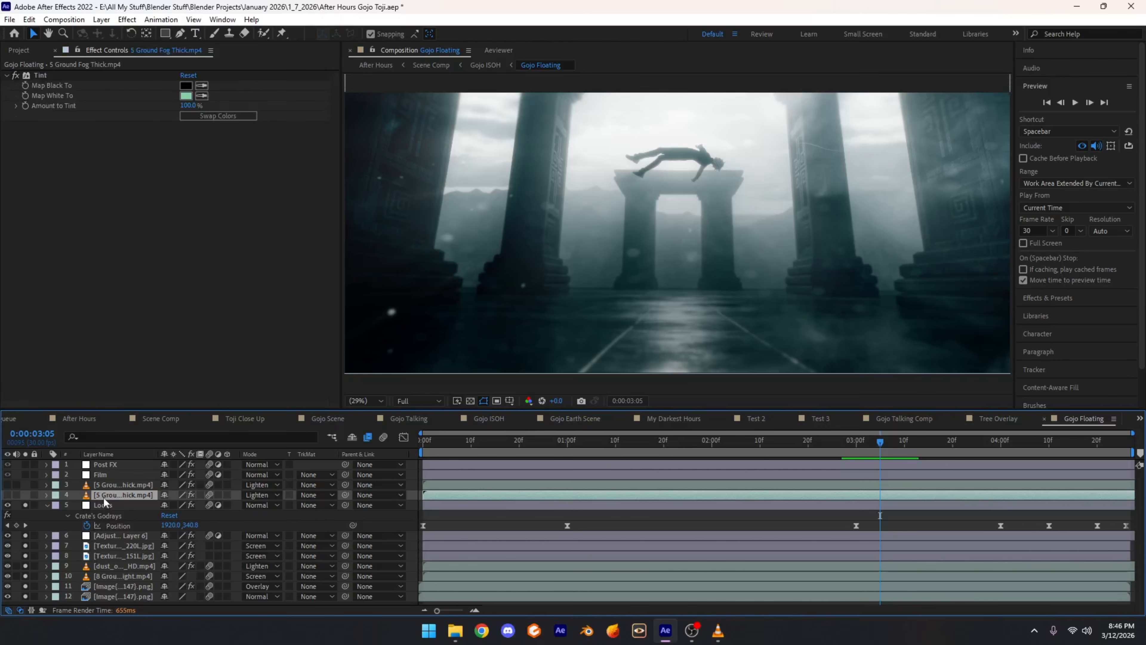
pyautogui.moveTo(16, 495); pyautogui.dragTo(16, 485)
pyautogui.moveTo(26, 484); pyautogui.dragTo(25, 494)
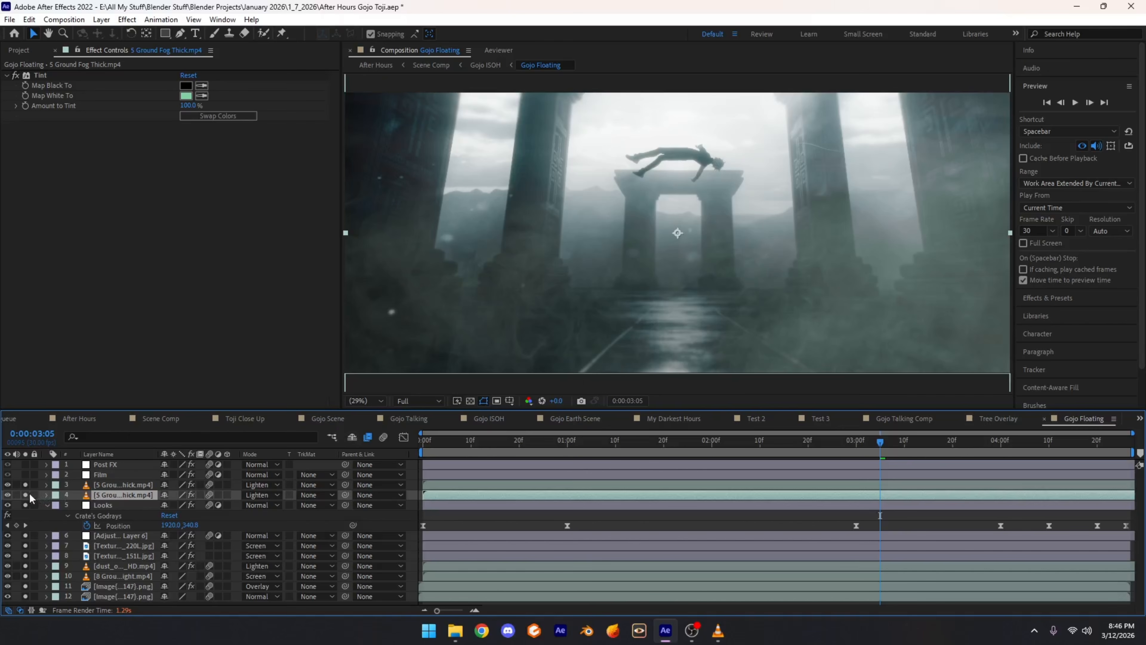
pyautogui.moveTo(26, 495)
pyautogui.mouseDown()
pyautogui.moveTo(24, 486)
pyautogui.moveTo(7, 494)
pyautogui.mouseUp()
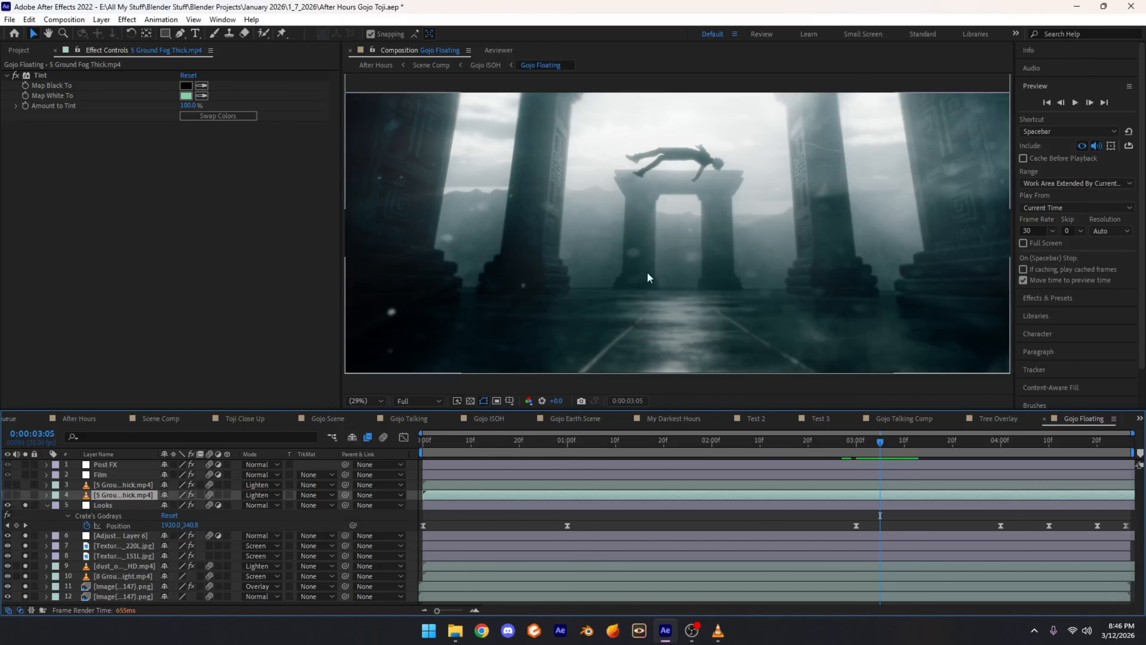
pyautogui.scroll(3, 661, 323)
pyautogui.scroll(-4, 558, 353)
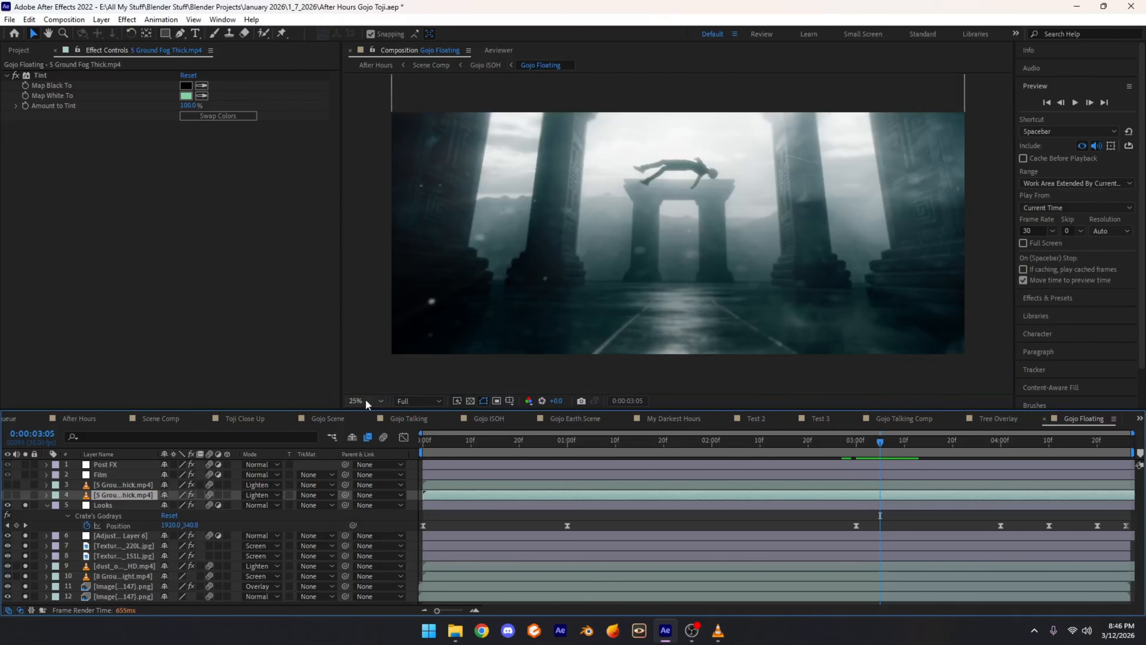
pyautogui.click(366, 401)
pyautogui.click(375, 203)
# Step: Solo Film and Post FX with the other layers, and review the Magic Bullet Film, Add Grain, Noise and S_Flicker effects
pyautogui.click(114, 474)
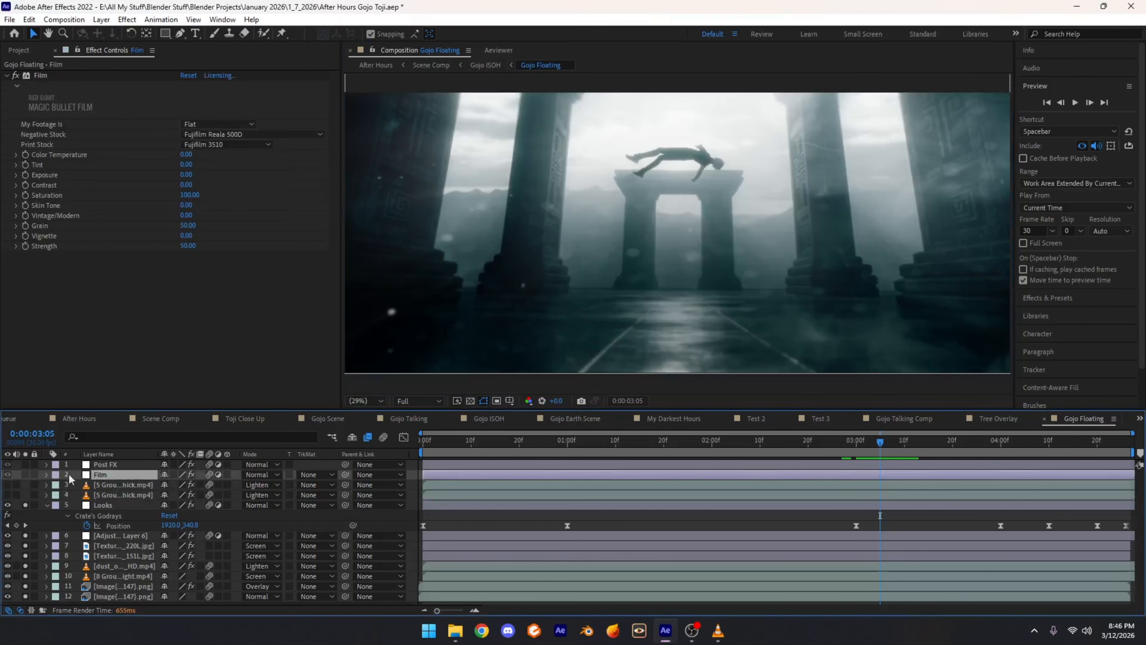
pyautogui.moveTo(24, 474); pyautogui.dragTo(24, 465)
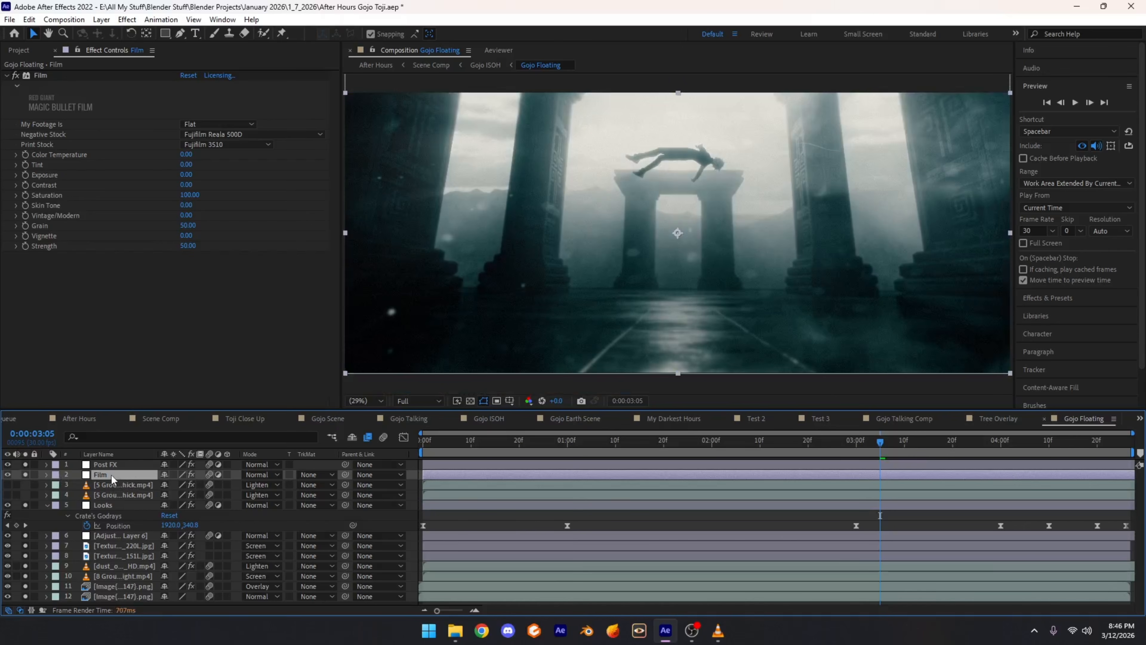
pyautogui.click(108, 465)
pyautogui.click(51, 76)
pyautogui.click(50, 229)
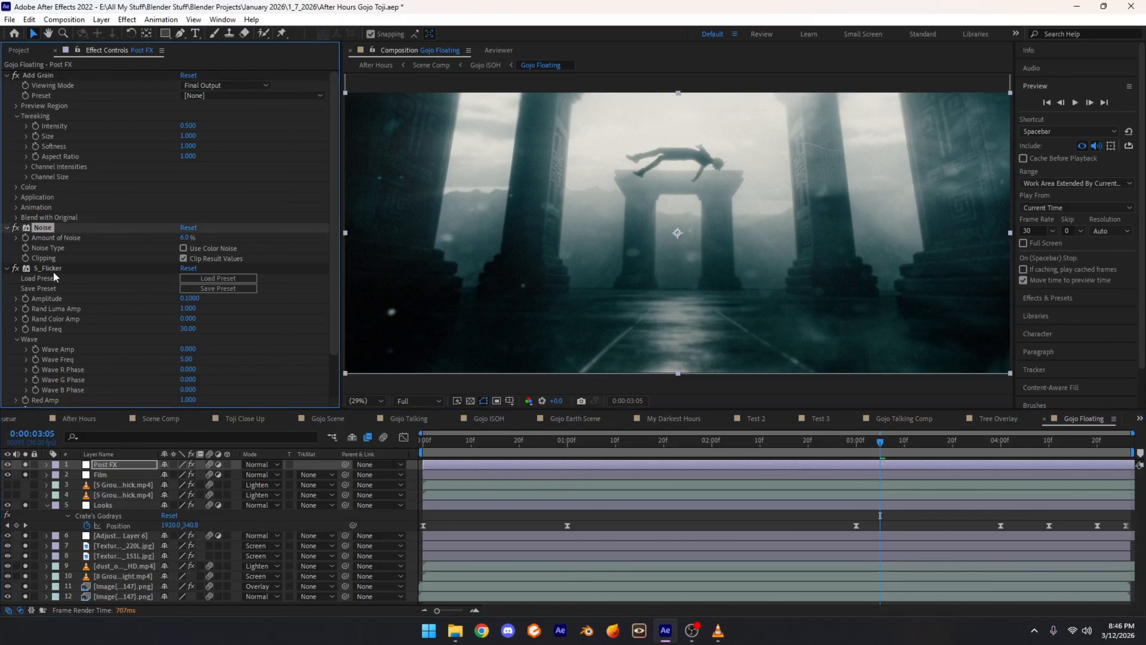
pyautogui.click(53, 269)
pyautogui.scroll(-2, 640, 299)
pyautogui.scroll(2, 596, 263)
pyautogui.click(362, 401)
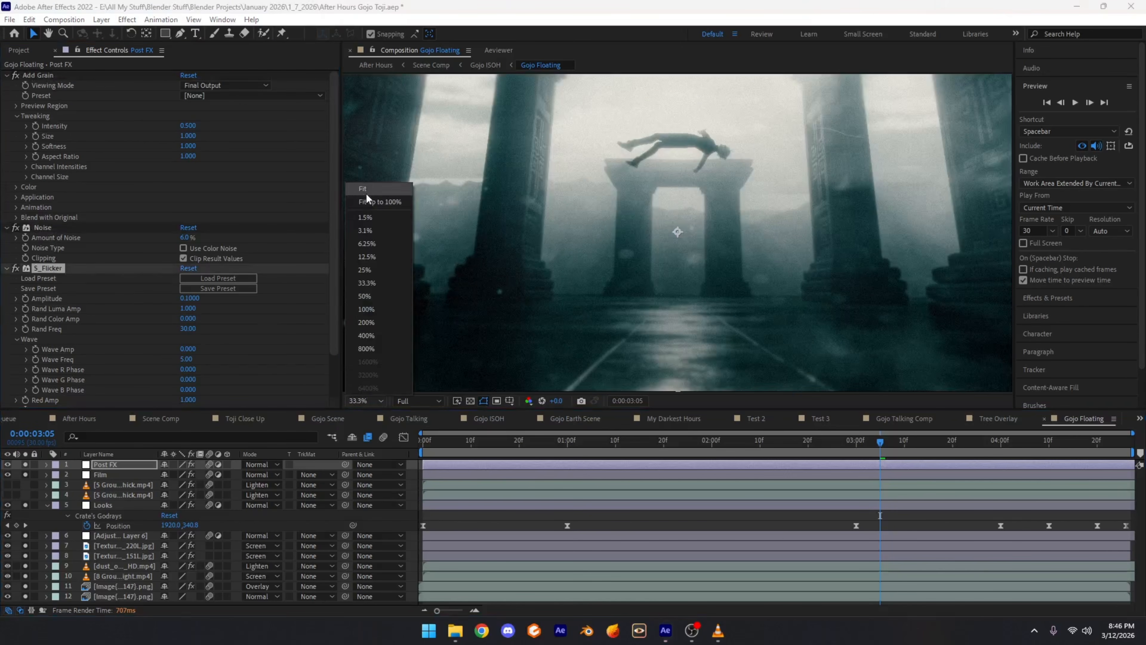
pyautogui.click(365, 188)
# Step: Switch to VLC and play the floating Gojo shot in After Hours Final.mp4 from around 00:54, replaying the shot once
pyautogui.click(718, 630)
pyautogui.click(716, 590)
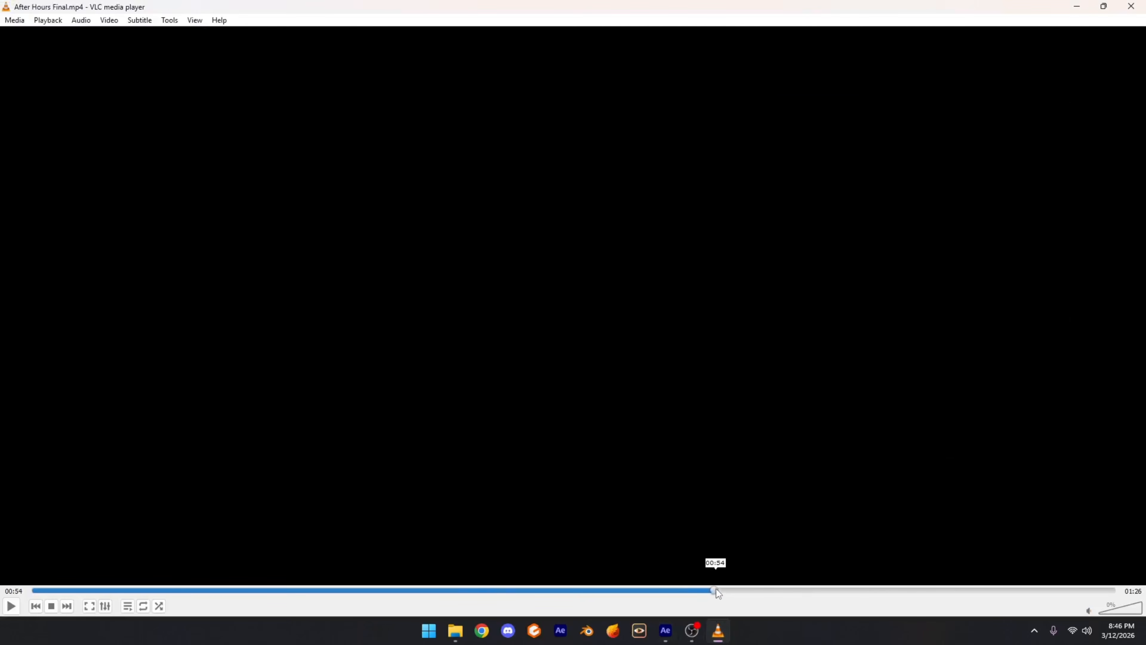
pyautogui.press('space')
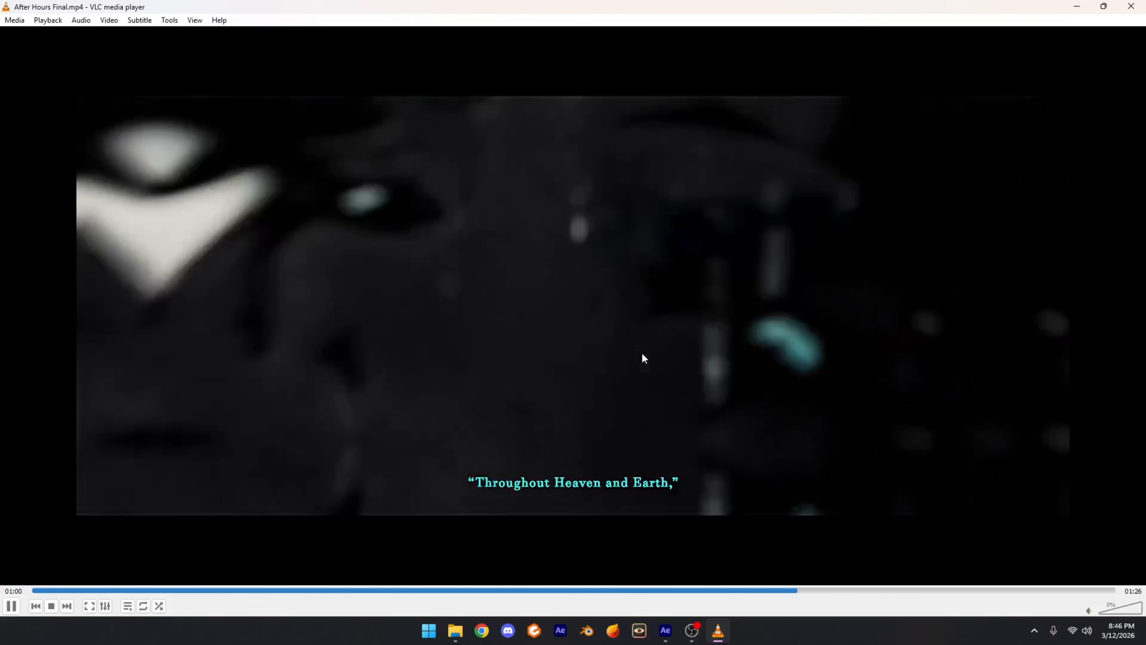
pyautogui.press('space')
pyautogui.click(741, 591)
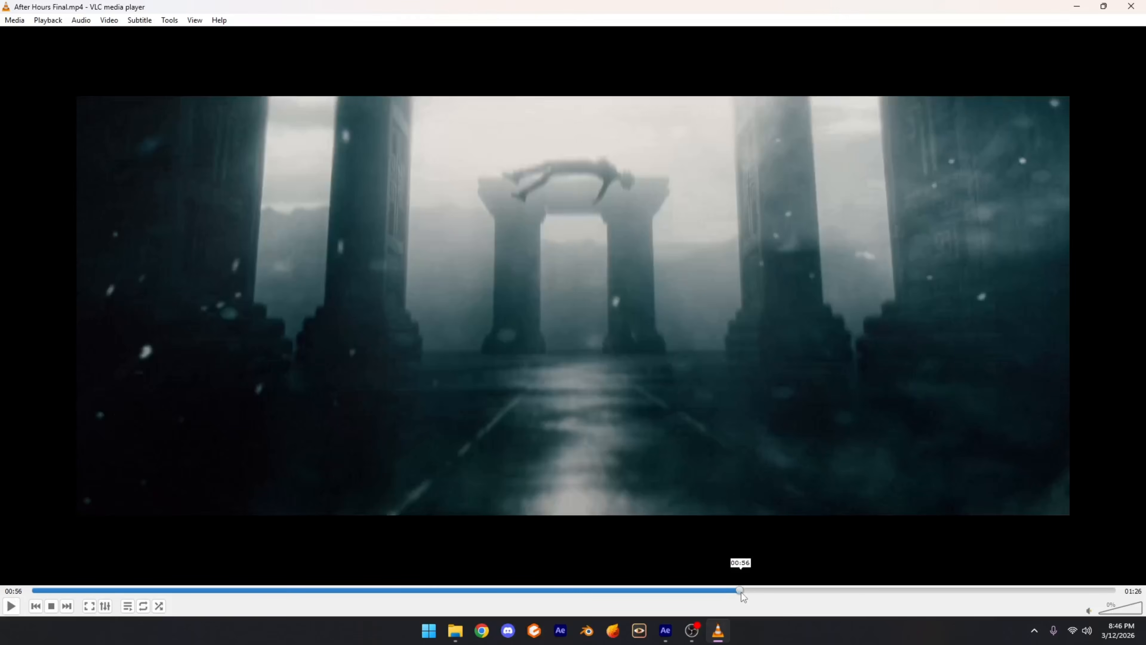
pyautogui.click(721, 586)
pyautogui.press('space')
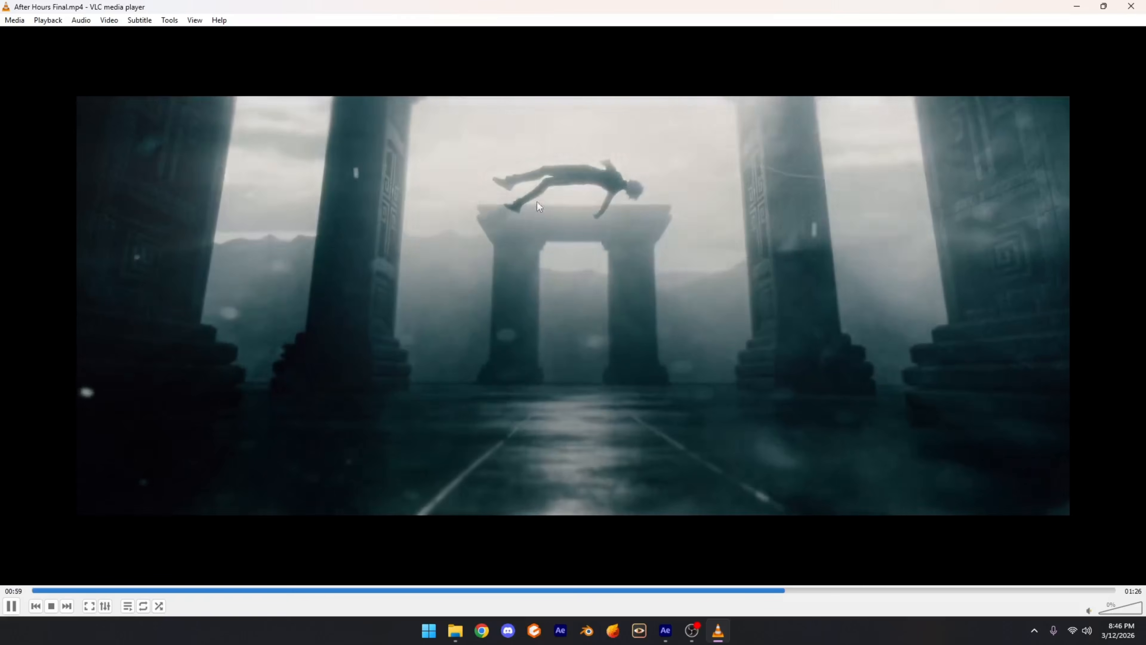
# Step: Pause the VLC playback, switch to After Effects, and review the Gojo Floating and Black Solid 7 layers in the Gojo ISOH composition
pyautogui.press('space')
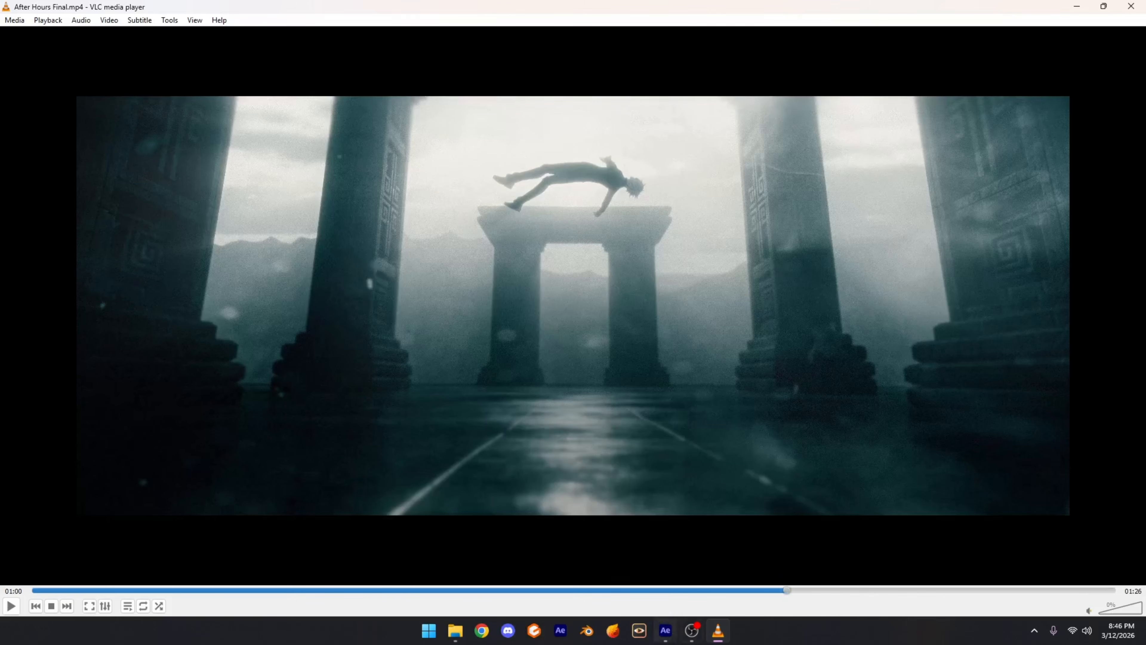
pyautogui.click(665, 630)
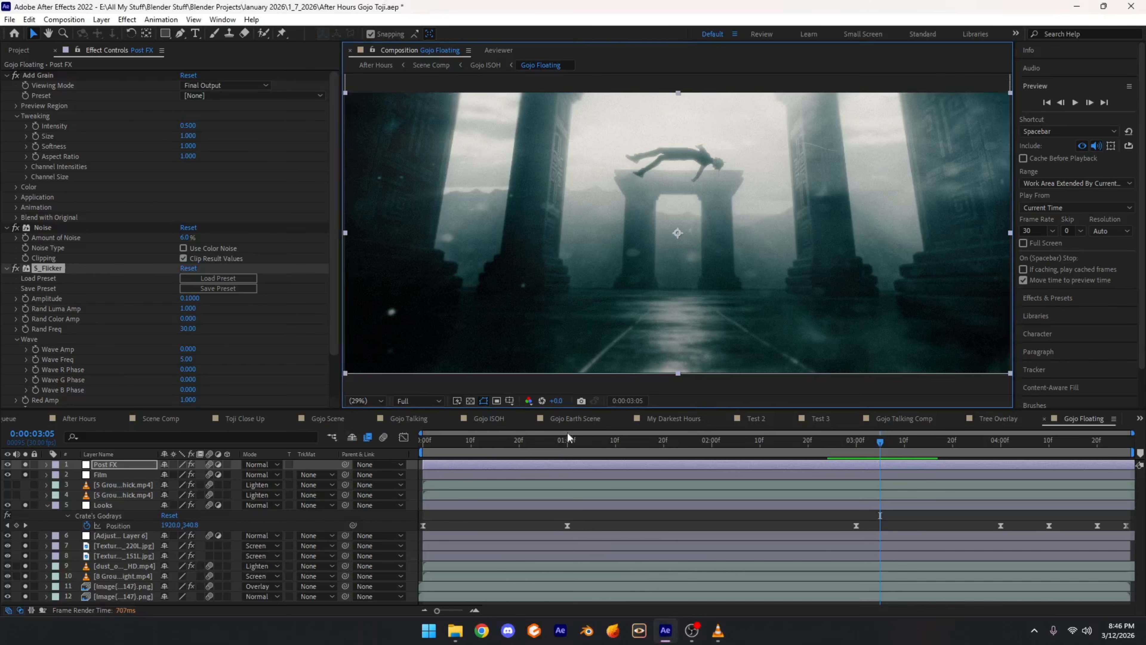
pyautogui.click(504, 422)
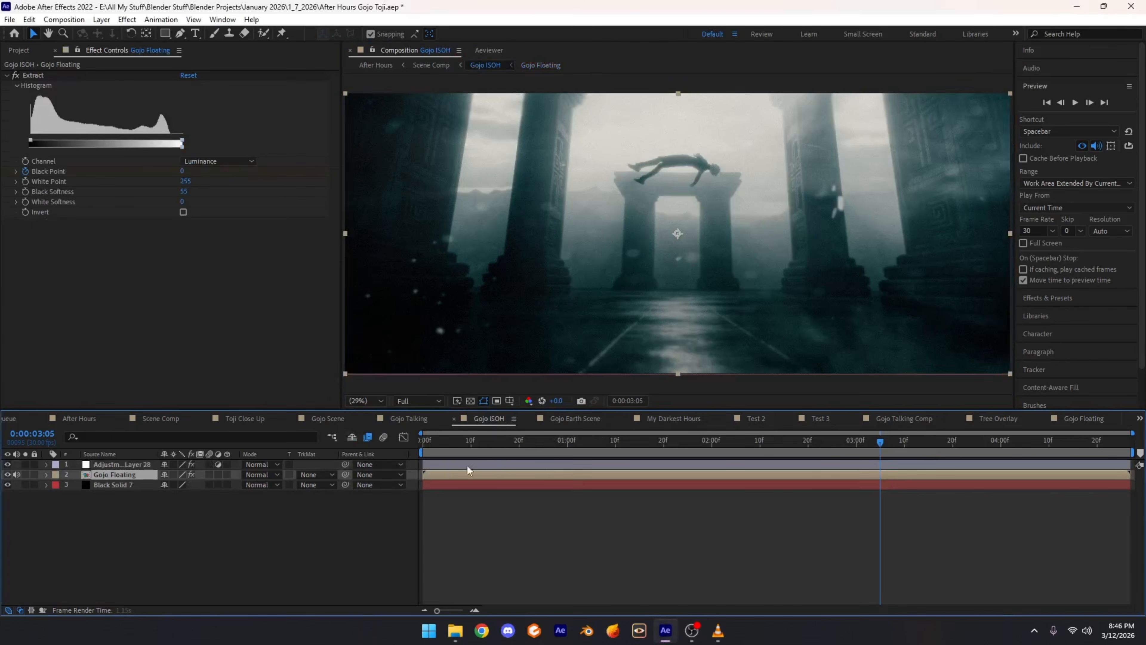
pyautogui.click(104, 484)
pyautogui.click(116, 478)
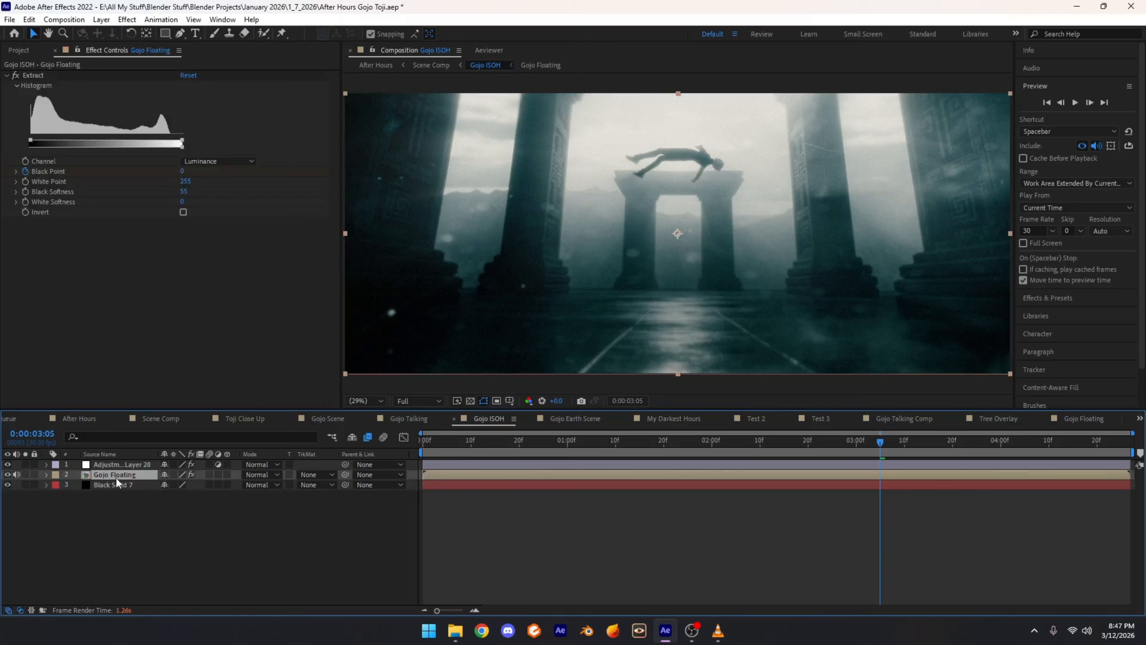
pyautogui.click(125, 489)
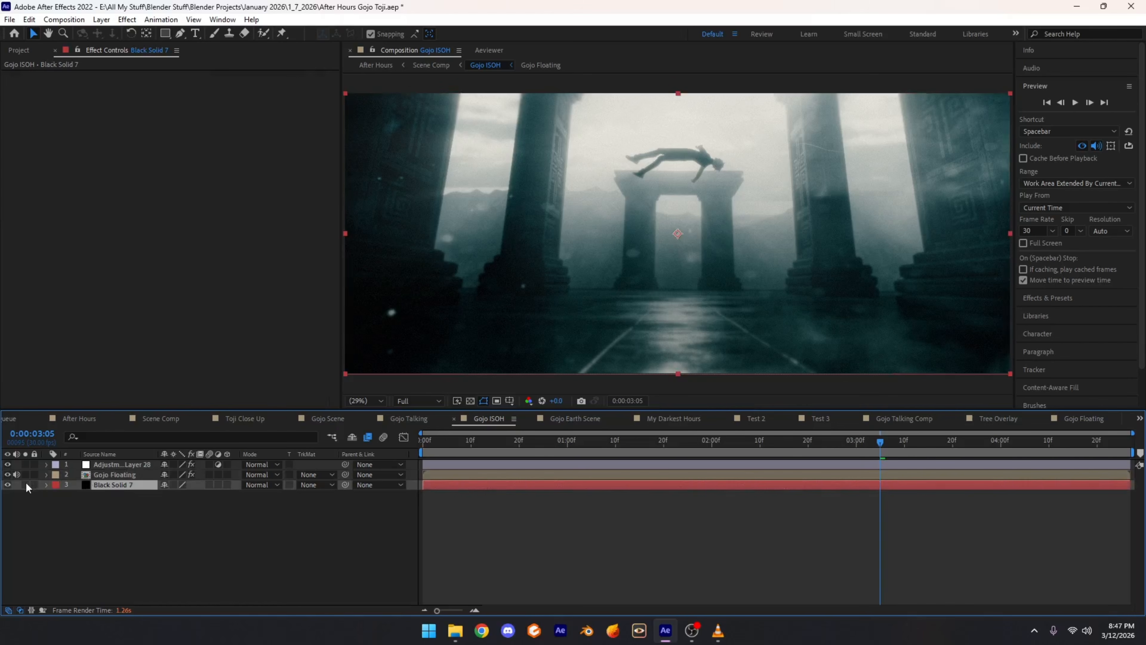
# Step: Review the Twitch effect on Adjustment Layer 28 and scrub the shot to 0:00:03:09
pyautogui.click(145, 474)
pyautogui.click(127, 465)
pyautogui.click(38, 74)
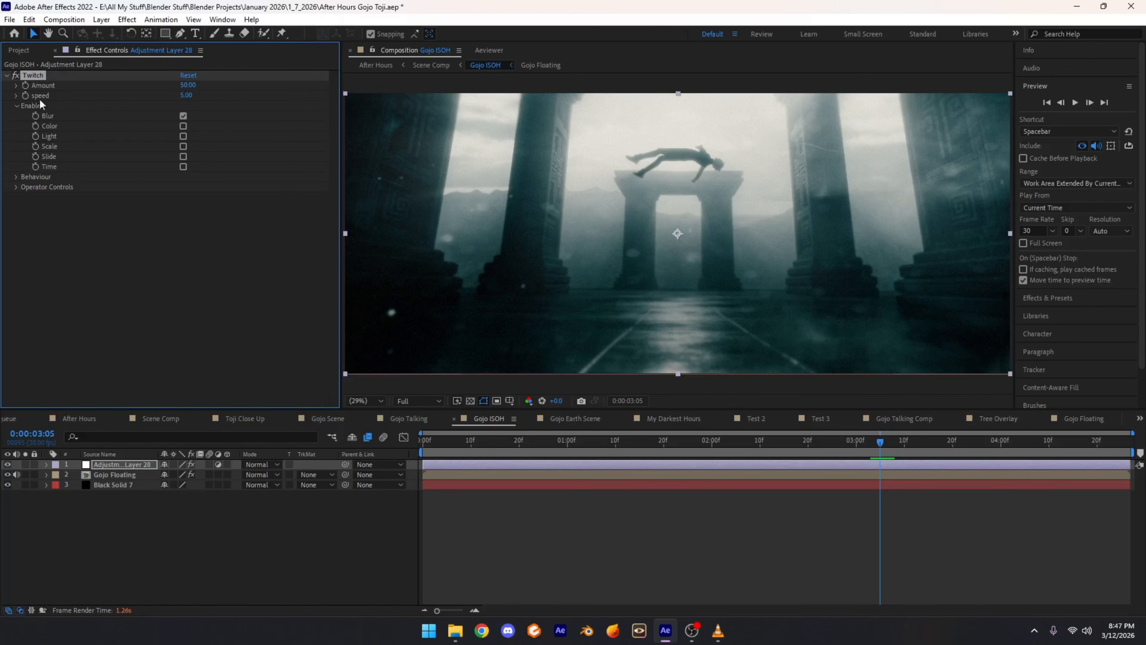
pyautogui.moveTo(881, 440)
pyautogui.mouseDown()
pyautogui.moveTo(872, 451)
pyautogui.moveTo(899, 453)
pyautogui.mouseUp()
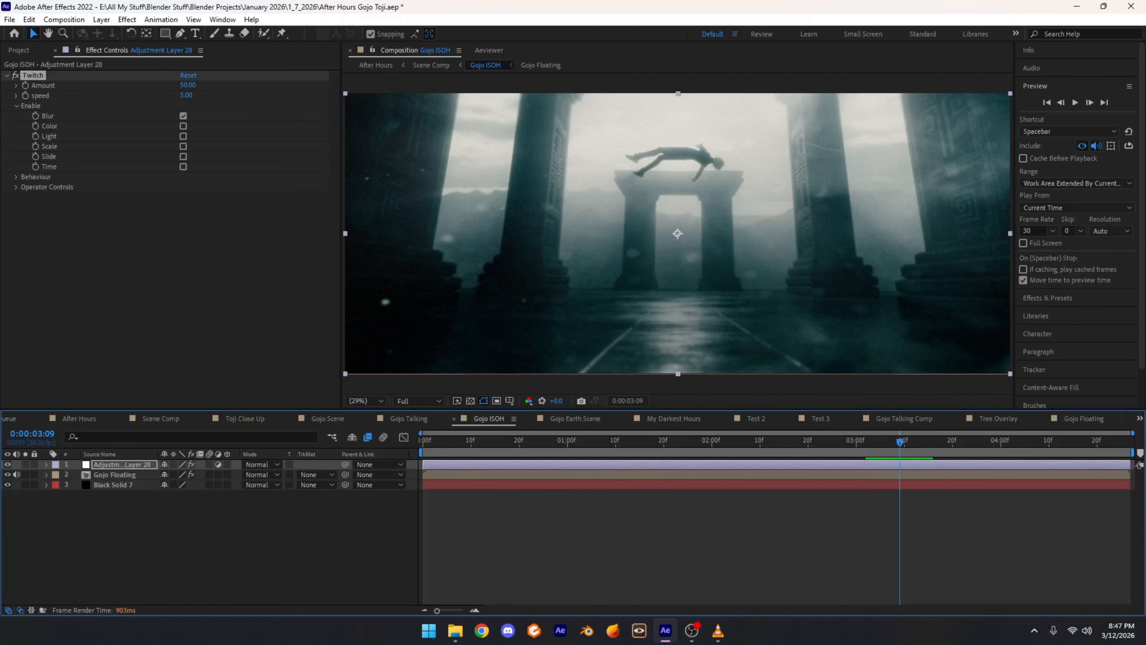
# Step: Open the nested Gojo Earth Comp from Gojo Earth Scene, inspect the lower Black Solid 20, and fit the frame in the viewer
pyautogui.click(598, 417)
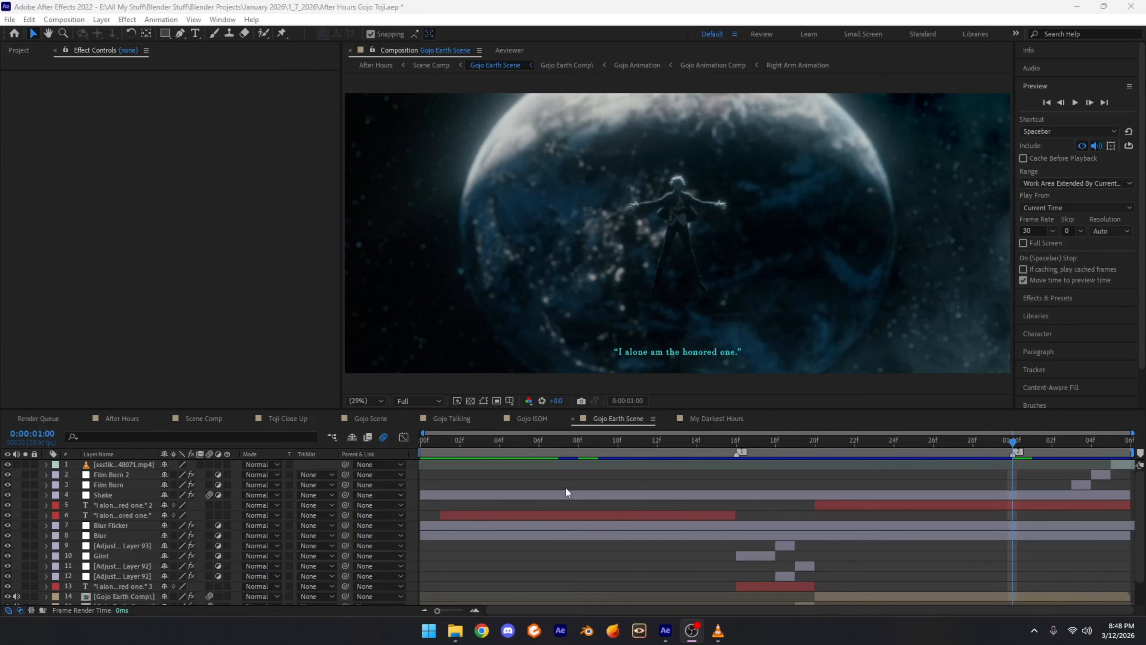
pyautogui.scroll(-1, 150, 538)
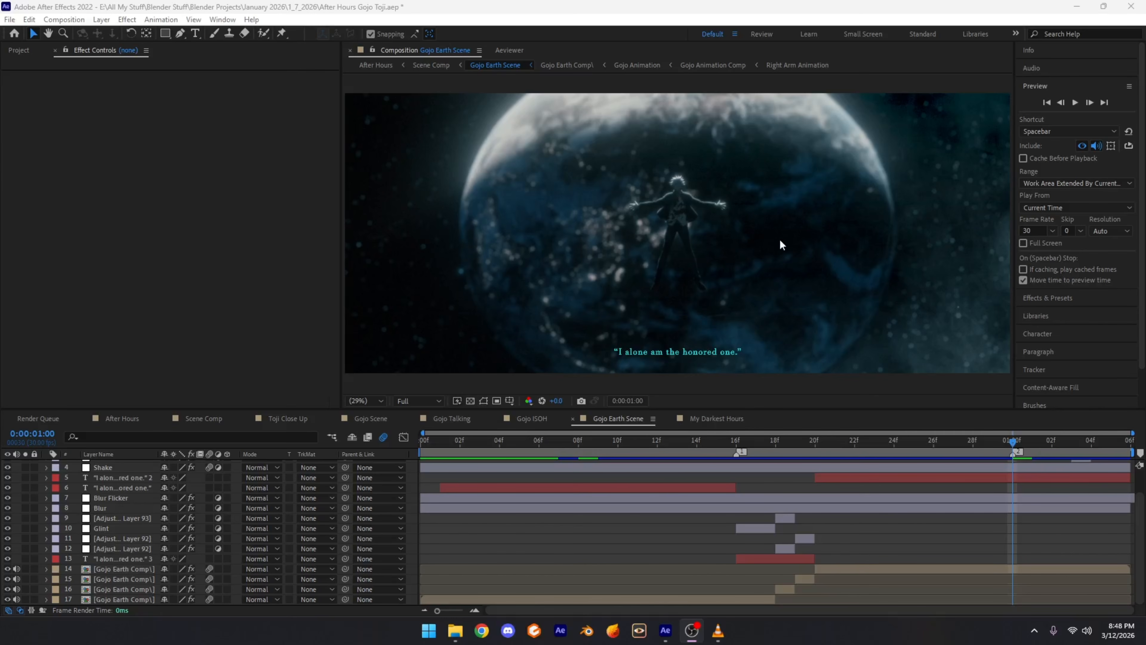
pyautogui.click(118, 586)
pyautogui.doubleClick(112, 568)
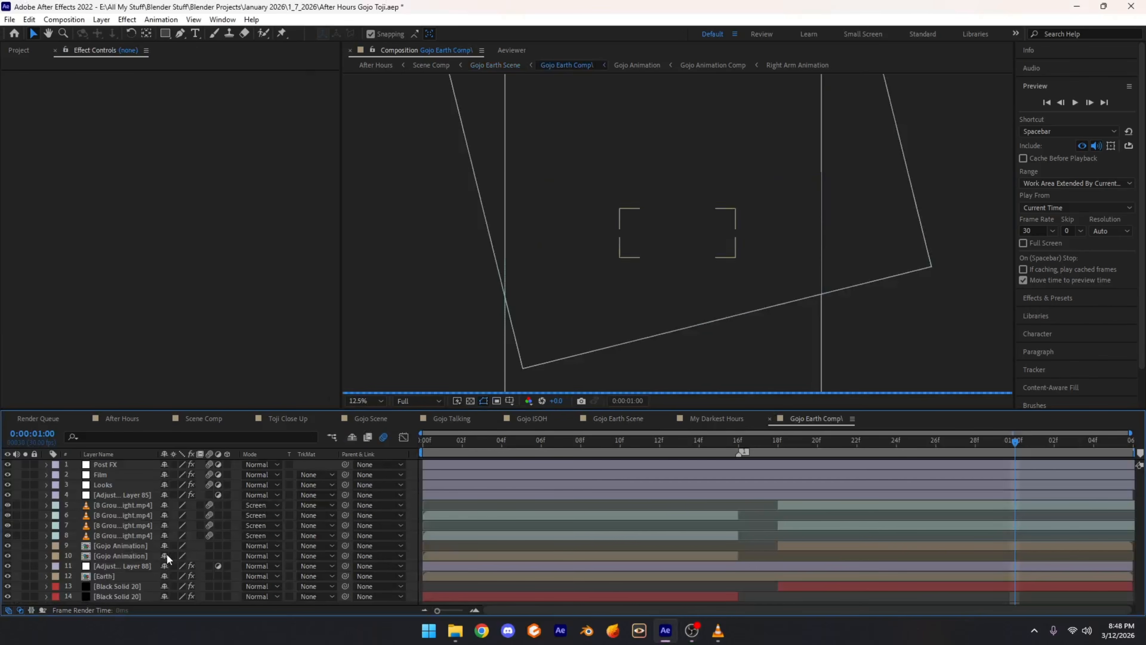
pyautogui.click(86, 596)
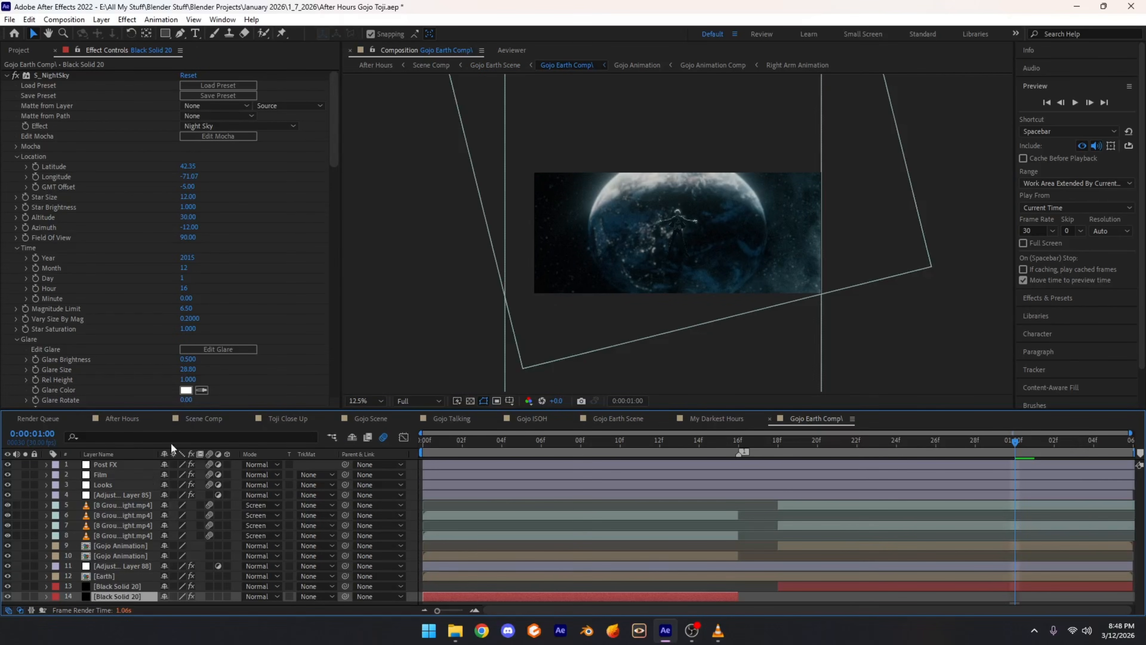
pyautogui.click(366, 400)
pyautogui.click(370, 191)
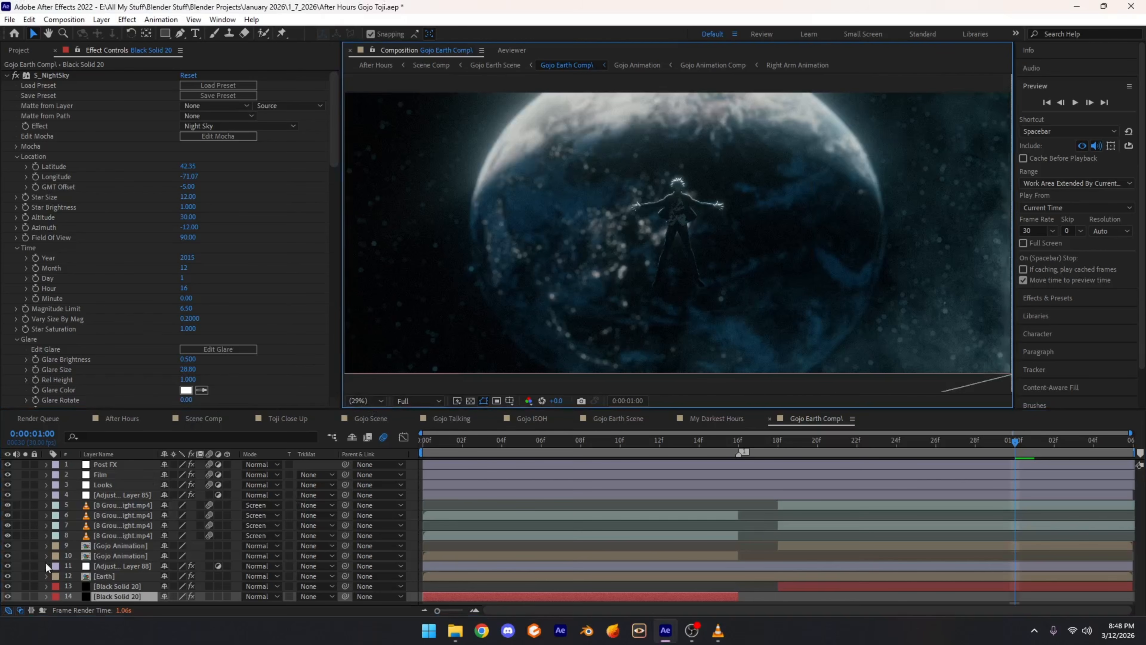
# Step: Solo the Earth layer, review its Deep Glow 2 effect, and turn the layer's effects off
pyautogui.click(97, 567)
pyautogui.click(25, 576)
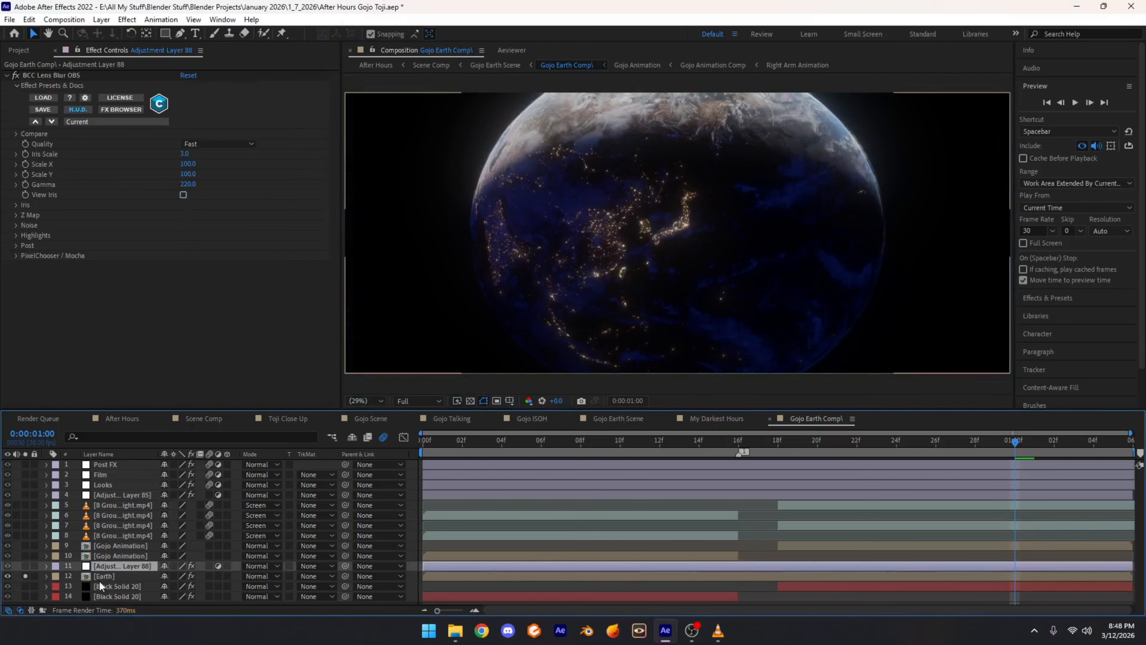
pyautogui.click(100, 578)
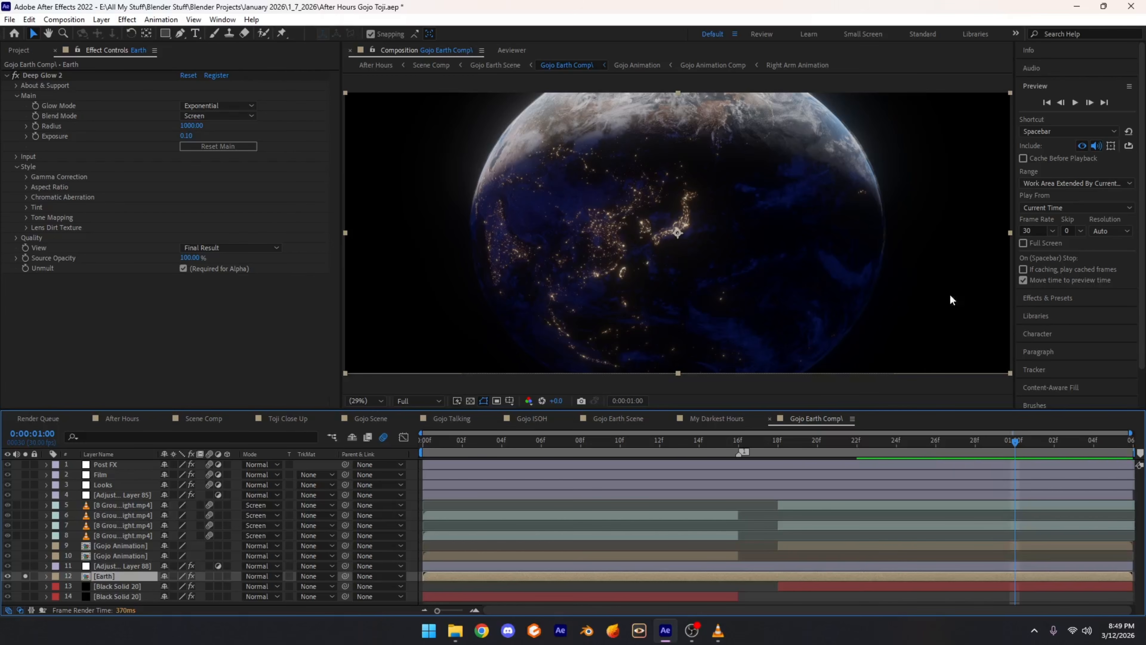
pyautogui.click(191, 576)
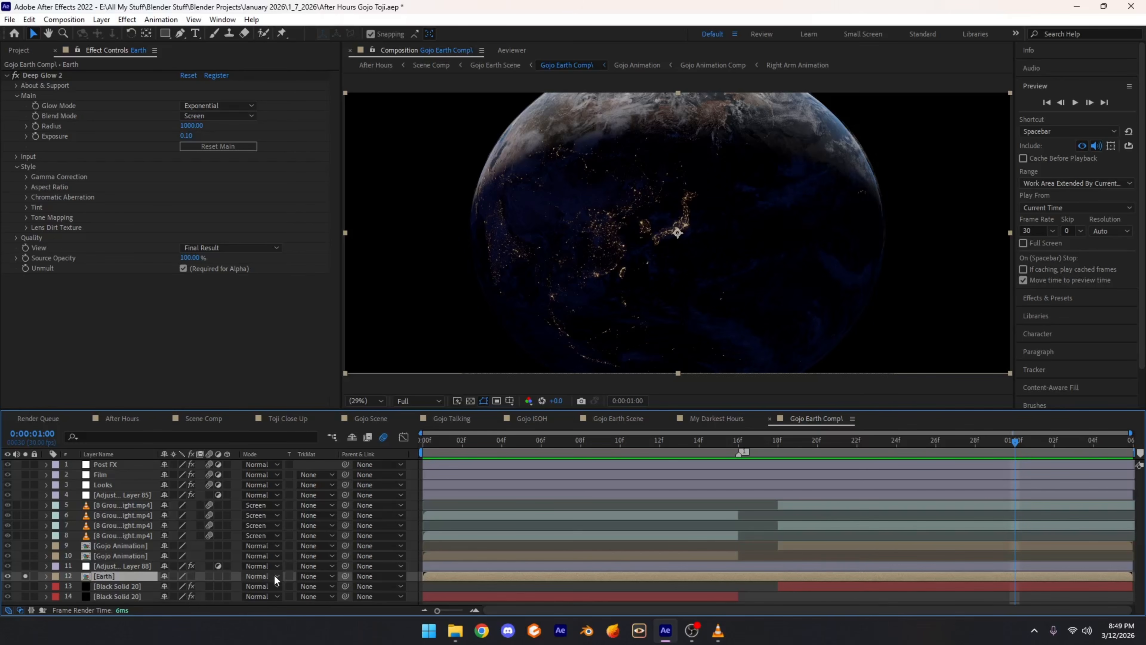
# Step: Scrub through the soloed Earth layer up close, ending at 0:00:01:05, and fit the frame in the viewer
pyautogui.moveTo(666, 442); pyautogui.dragTo(1093, 437)
pyautogui.scroll(4, 711, 238)
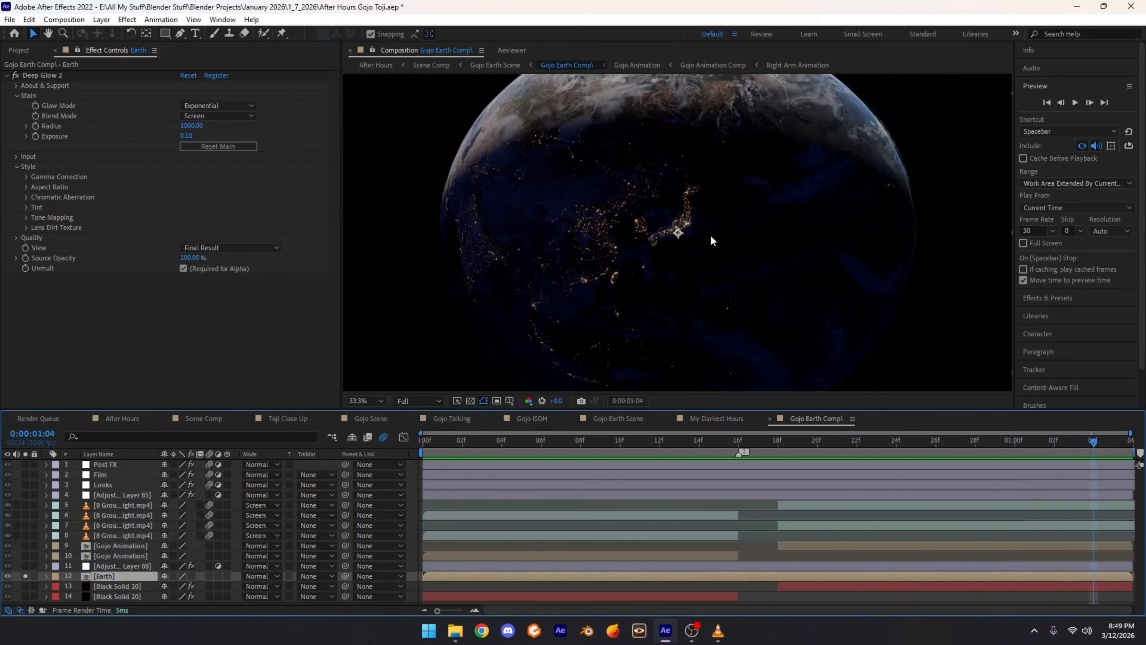
pyautogui.scroll(-1, 769, 317)
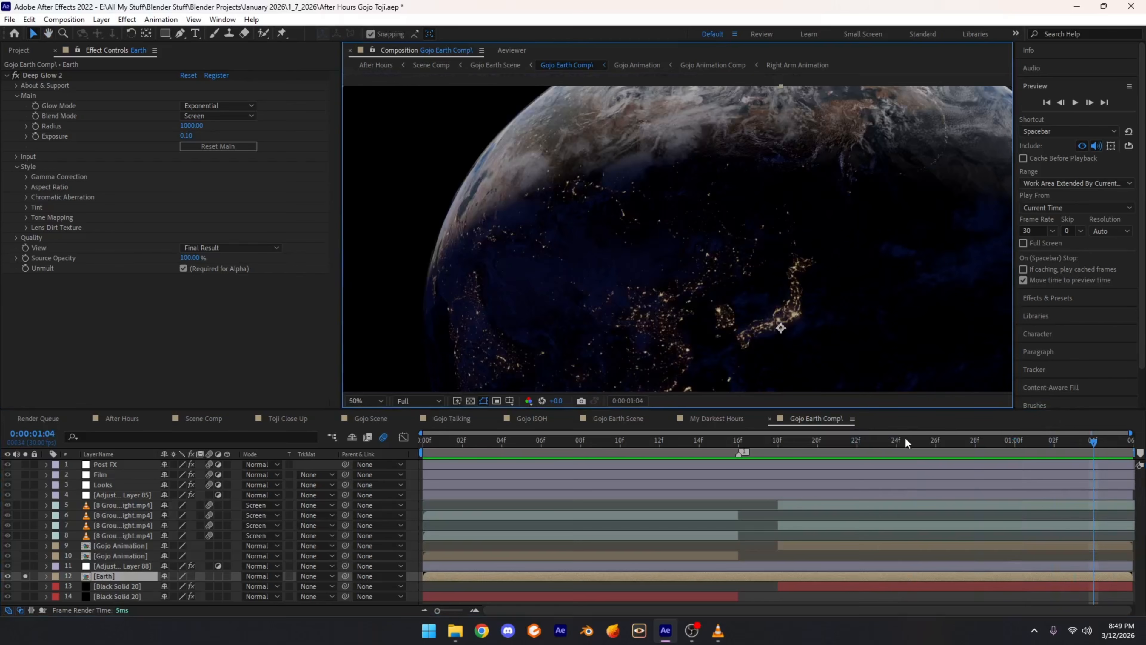
pyautogui.moveTo(896, 445); pyautogui.dragTo(993, 433)
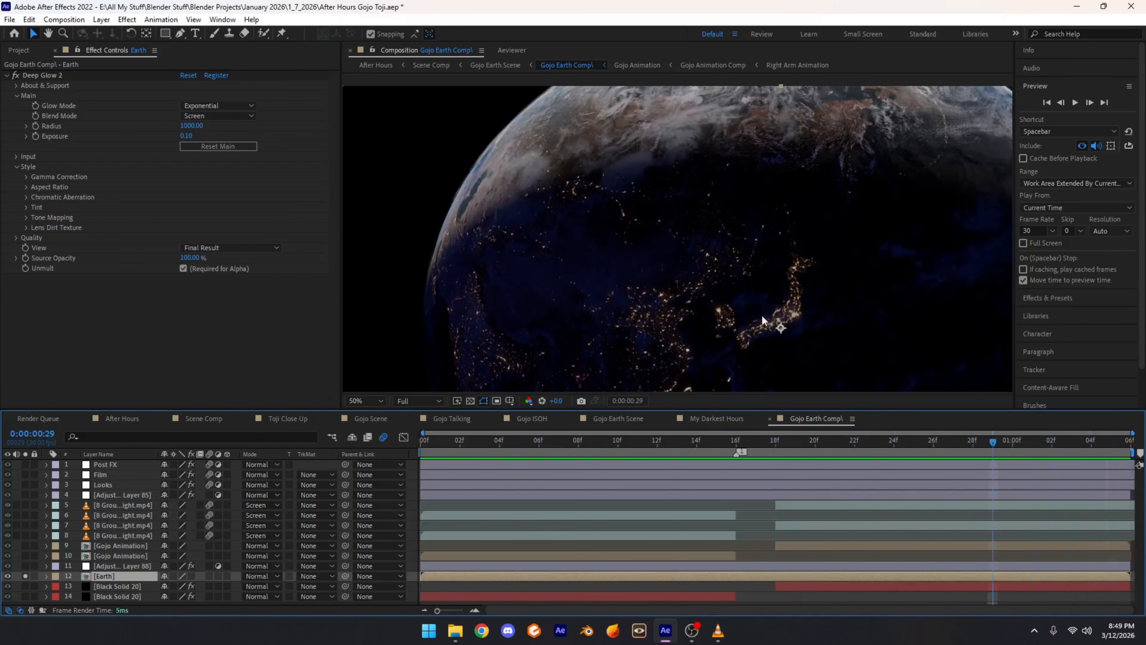
pyautogui.press('End')
pyautogui.click(380, 401)
pyautogui.click(359, 201)
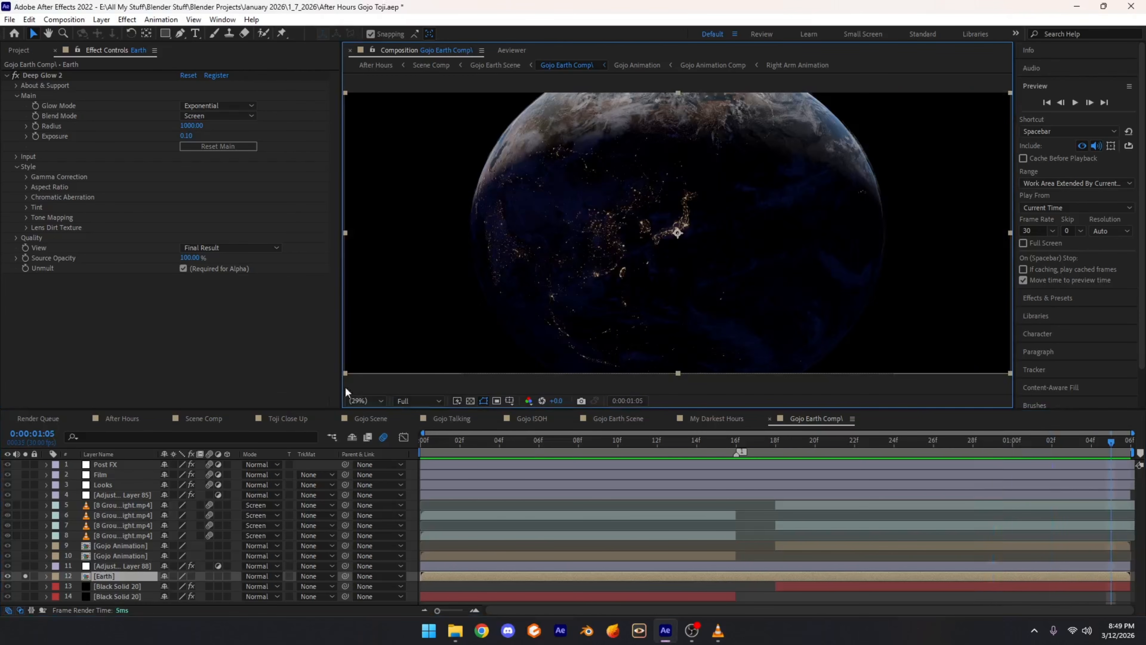
# Step: Solo the two Black Solid 20 layers instead of Earth and review their S_NightSky effect settings
pyautogui.moveTo(25, 586); pyautogui.dragTo(25, 596)
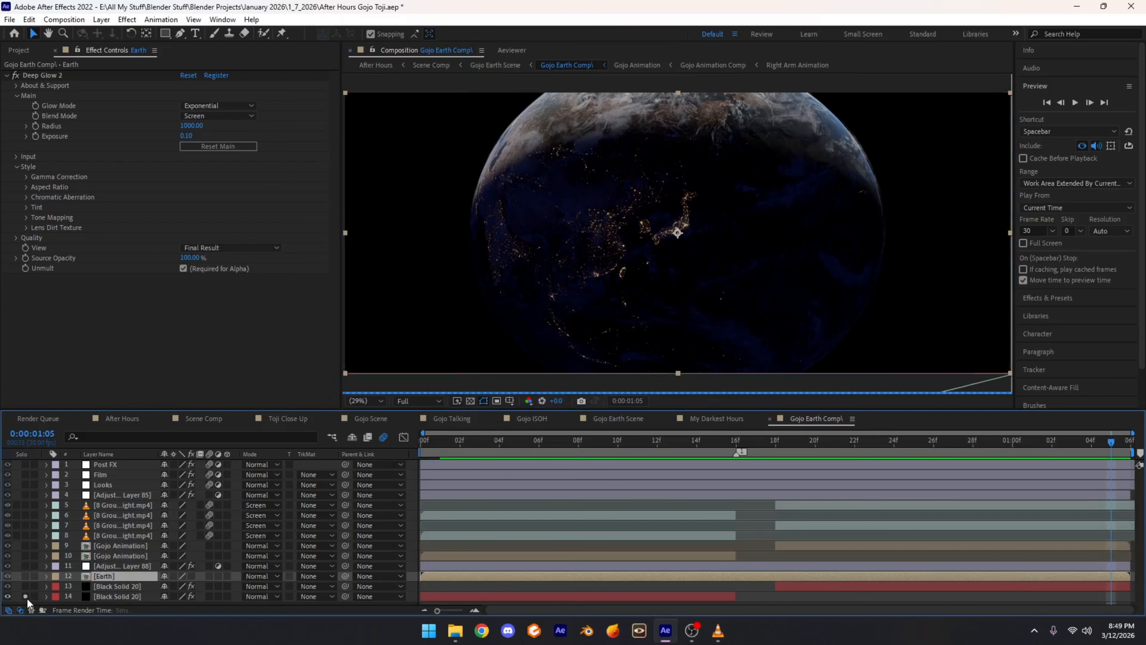
pyautogui.click(100, 596)
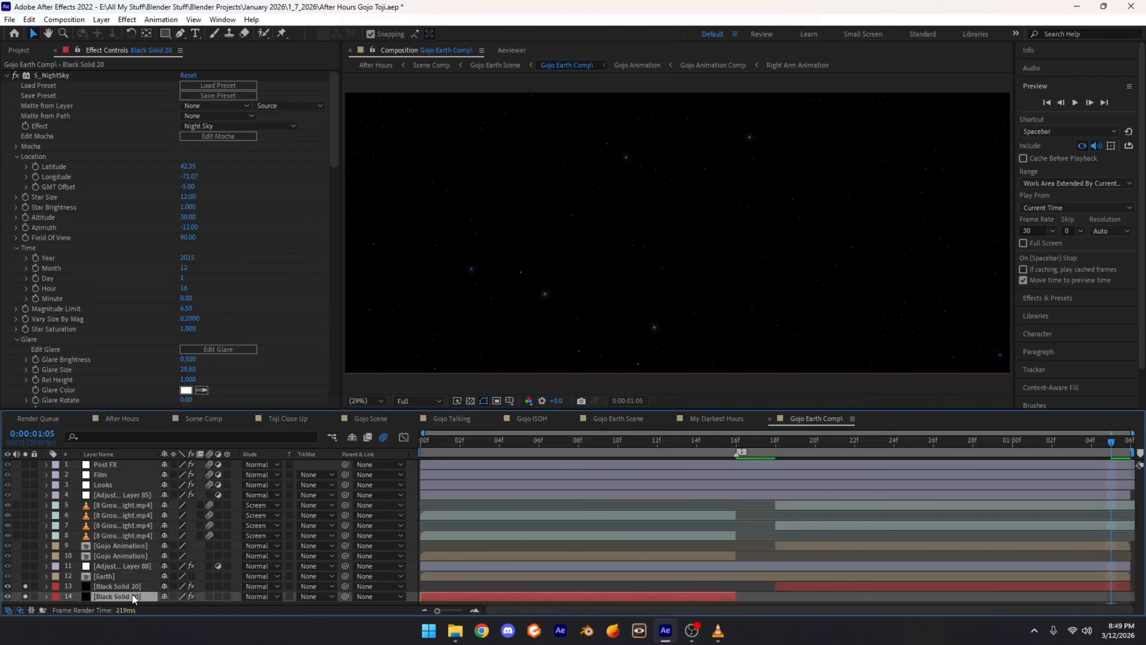
pyautogui.click(137, 587)
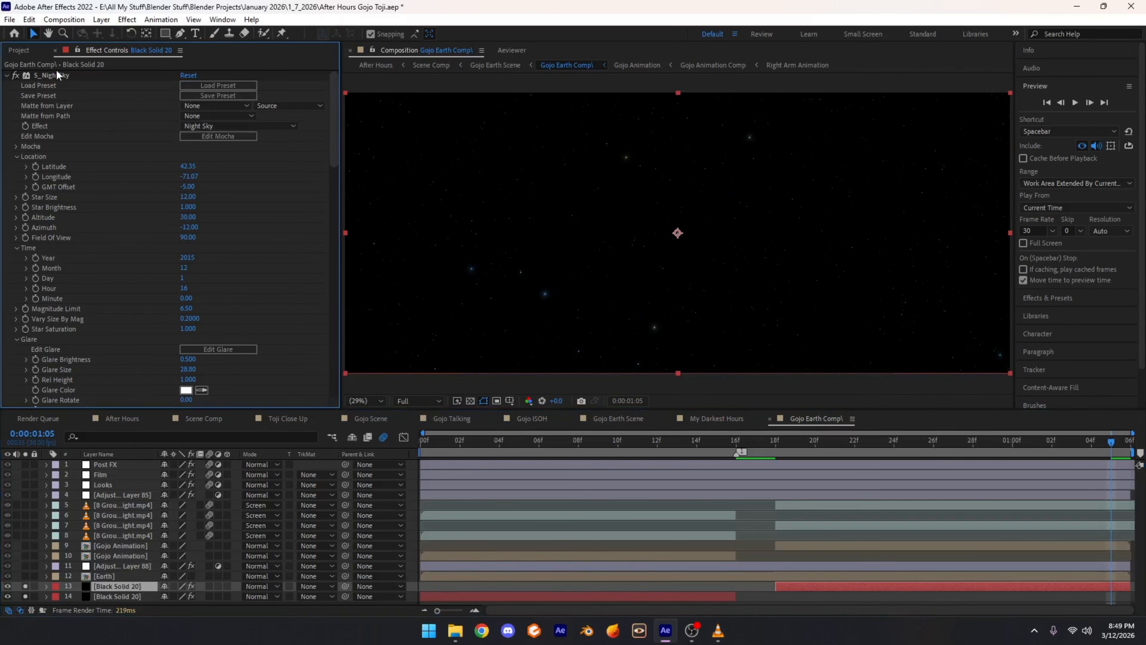
pyautogui.scroll(-5, 117, 175)
pyautogui.scroll(5, 118, 182)
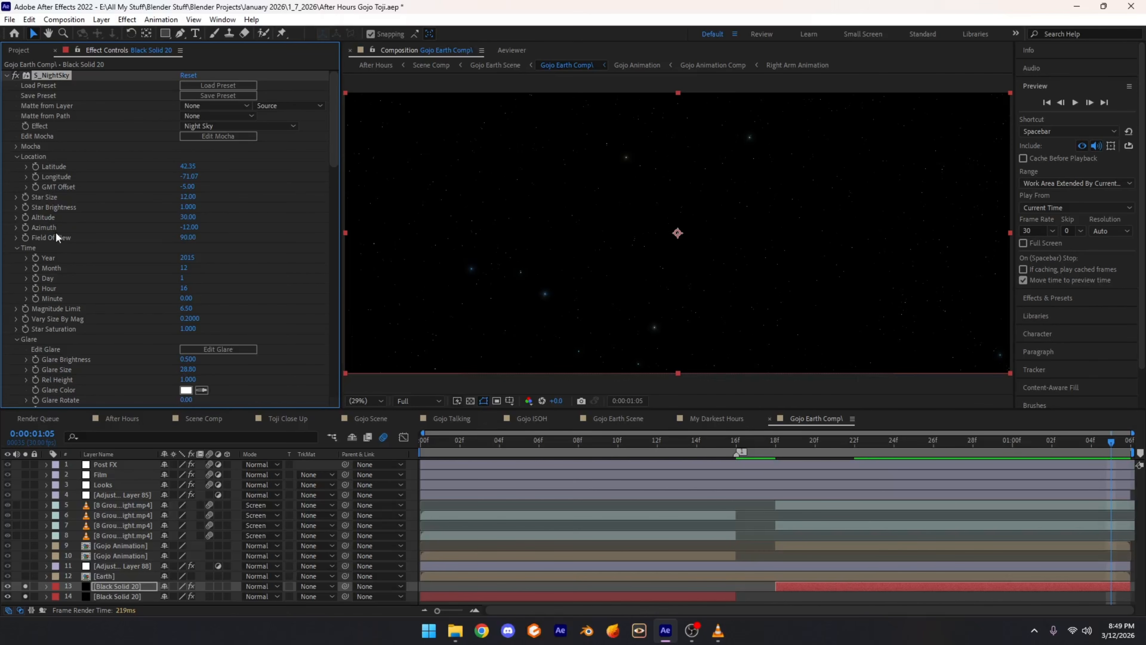
pyautogui.click(200, 243)
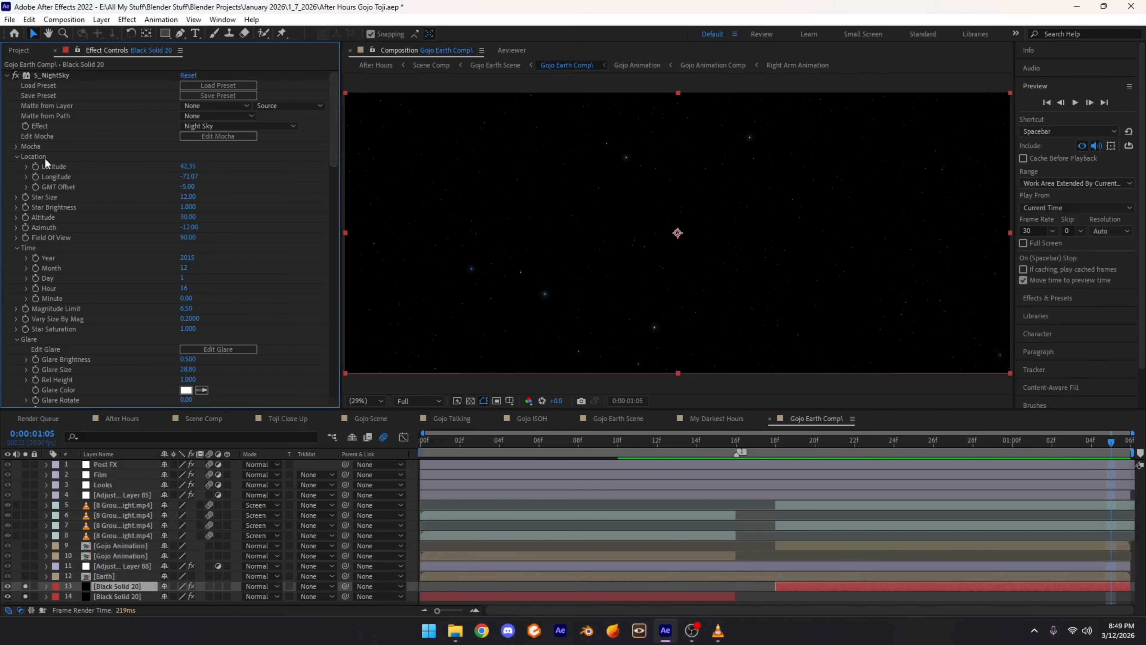
pyautogui.scroll(-5, 136, 244)
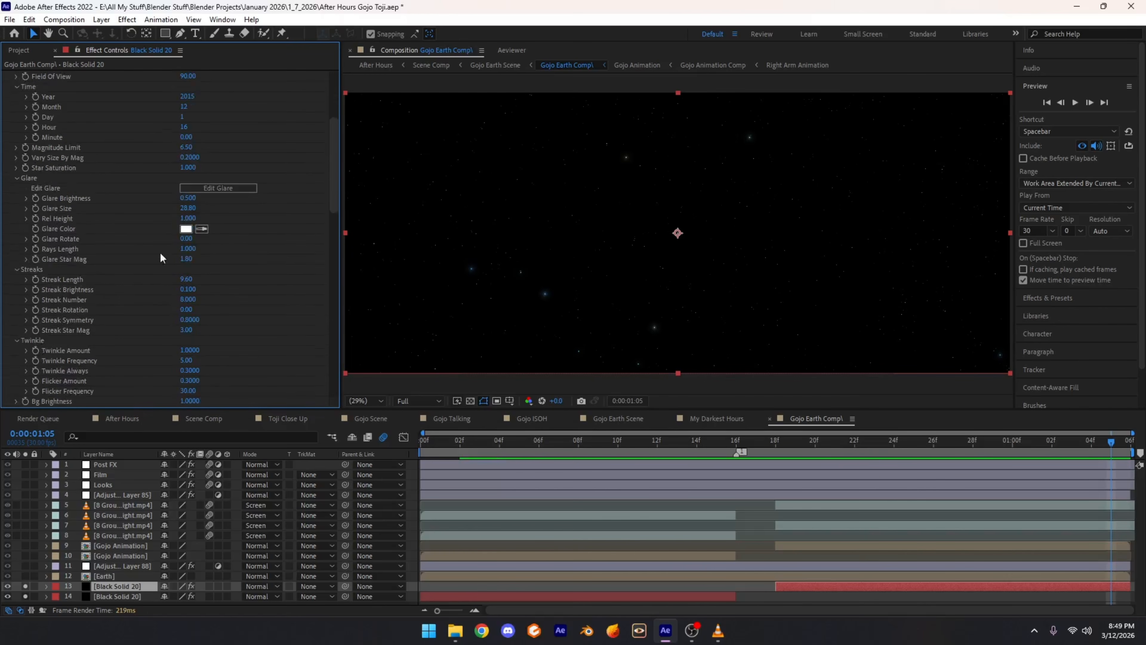
pyautogui.scroll(5, 96, 316)
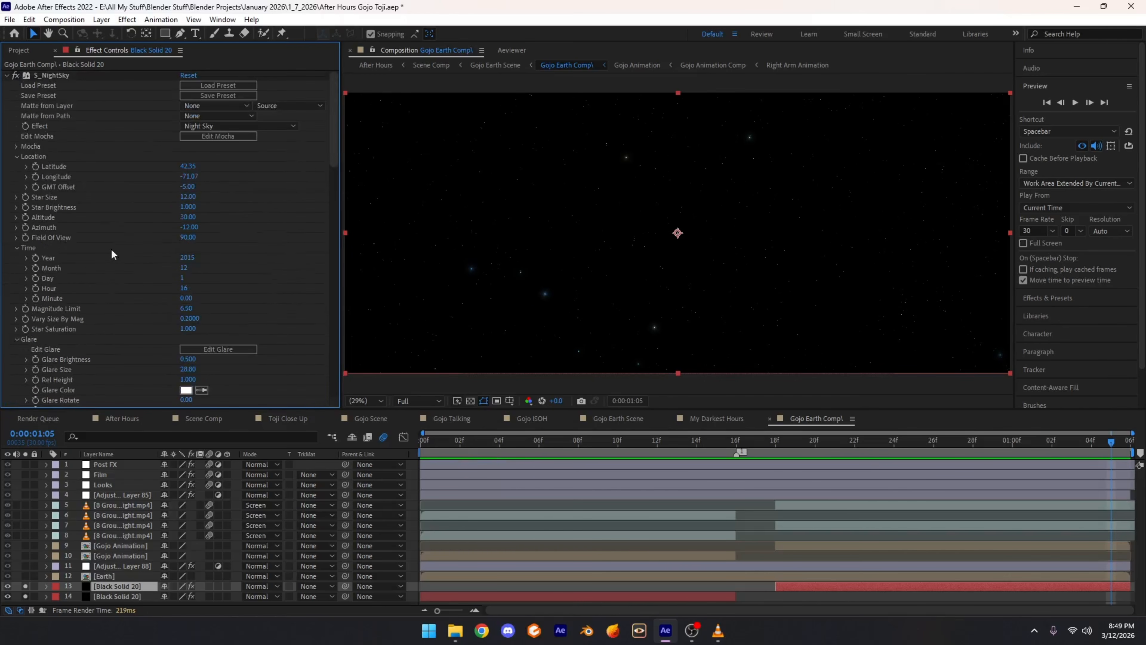
# Step: Examine the generated stars up close at 100% magnification and fit the frame in the viewer again
pyautogui.scroll(4, 464, 227)
pyautogui.moveTo(361, 274); pyautogui.dragTo(540, 281)
pyautogui.scroll(1, 487, 292)
pyautogui.scroll(-2, 503, 300)
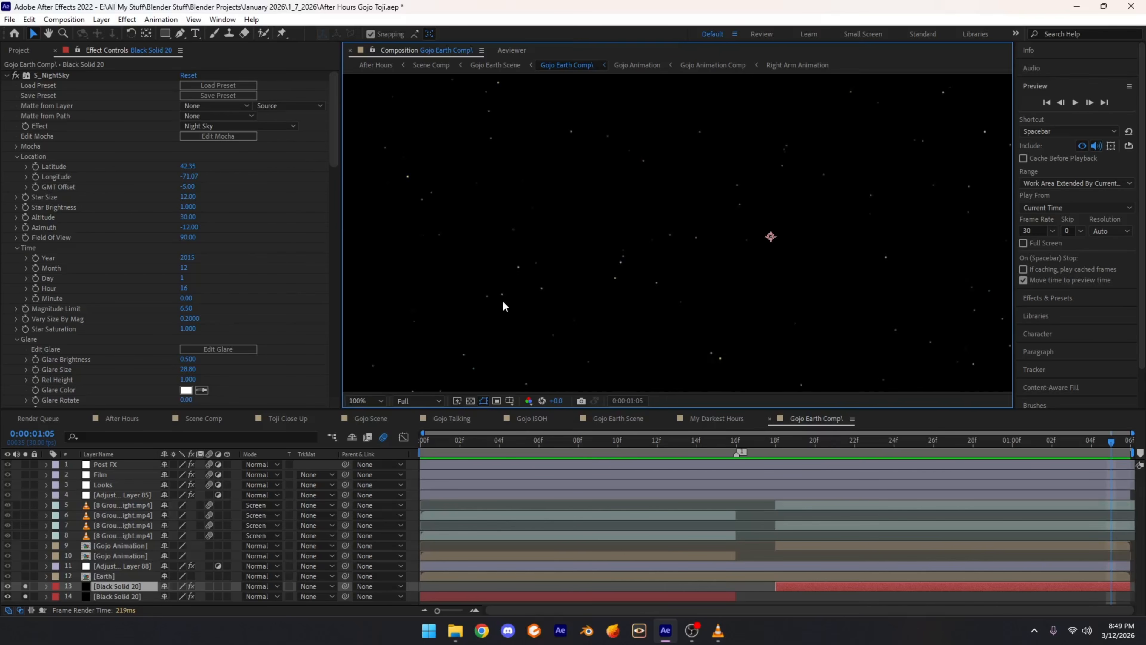
pyautogui.scroll(-5, 483, 321)
pyautogui.click(353, 400)
pyautogui.click(369, 189)
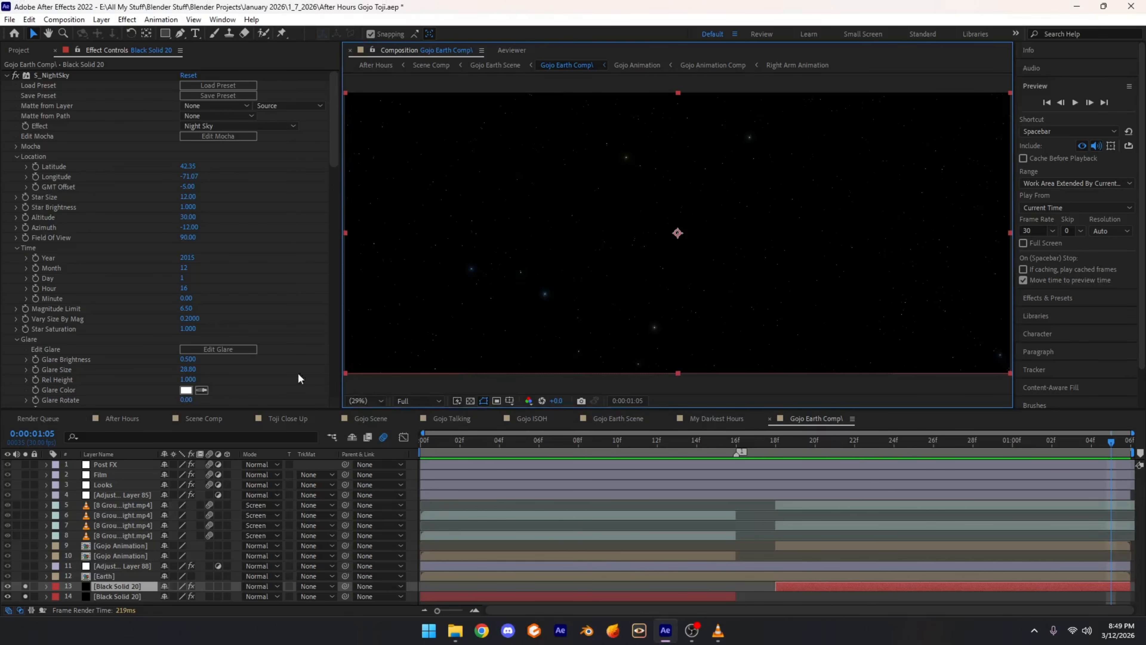
# Step: Solo the Earth layer together with both Black Solid 20 layers to view the planet against the stars
pyautogui.click(25, 596)
pyautogui.click(26, 586)
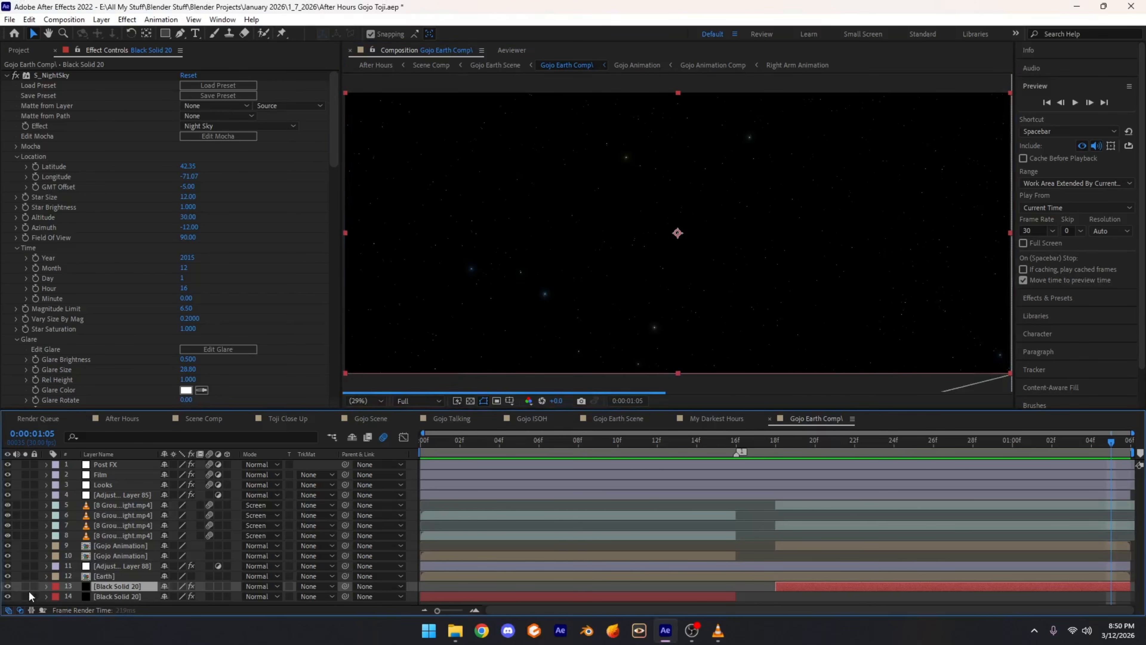
pyautogui.keyDown('shift'); pyautogui.click(29, 576); pyautogui.keyUp('shift')
pyautogui.moveTo(25, 596); pyautogui.dragTo(25, 576)
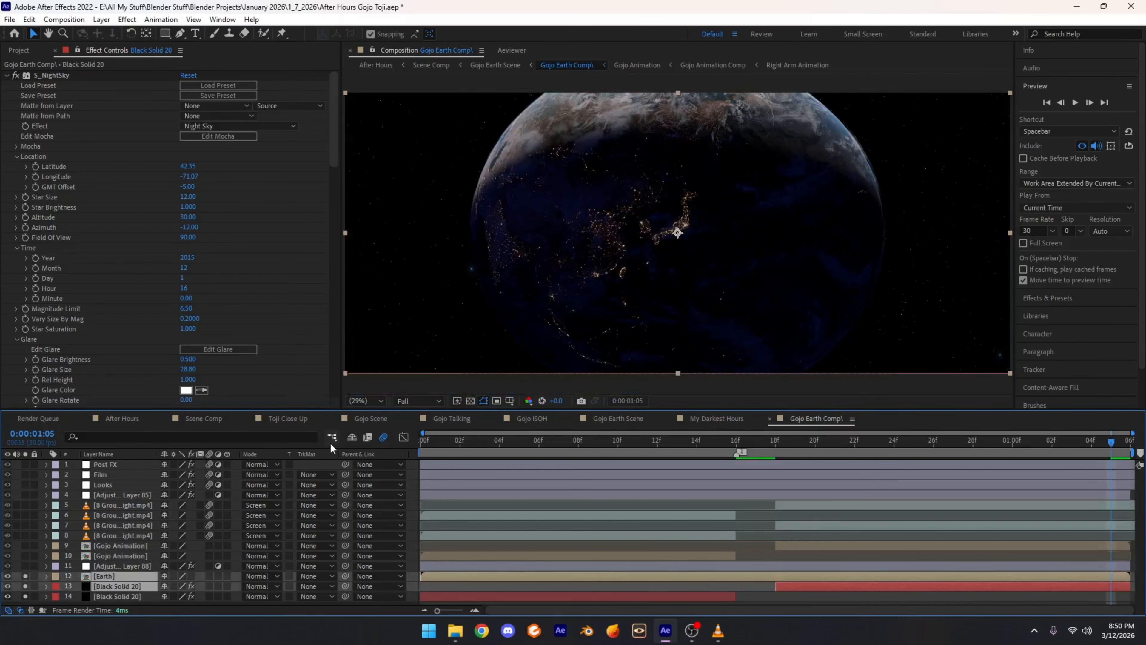
# Step: Solo Adjustment Layer 88 together with the Earth and star layers and review its BCC Lens Blur OBS settings
pyautogui.click(61, 568)
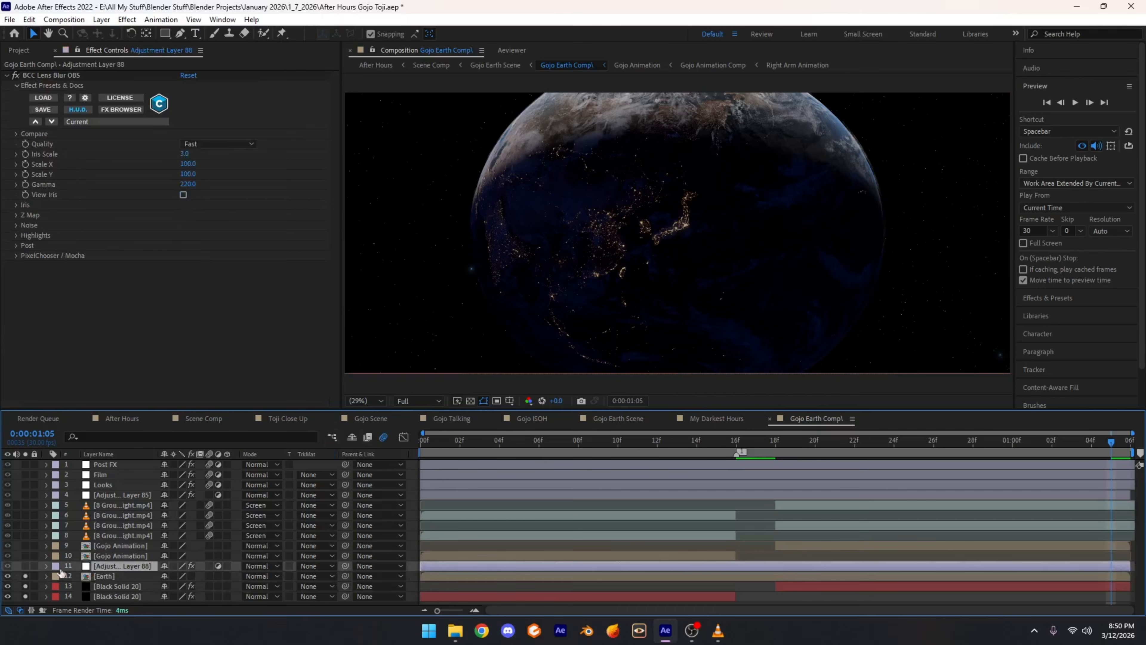
pyautogui.click(25, 567)
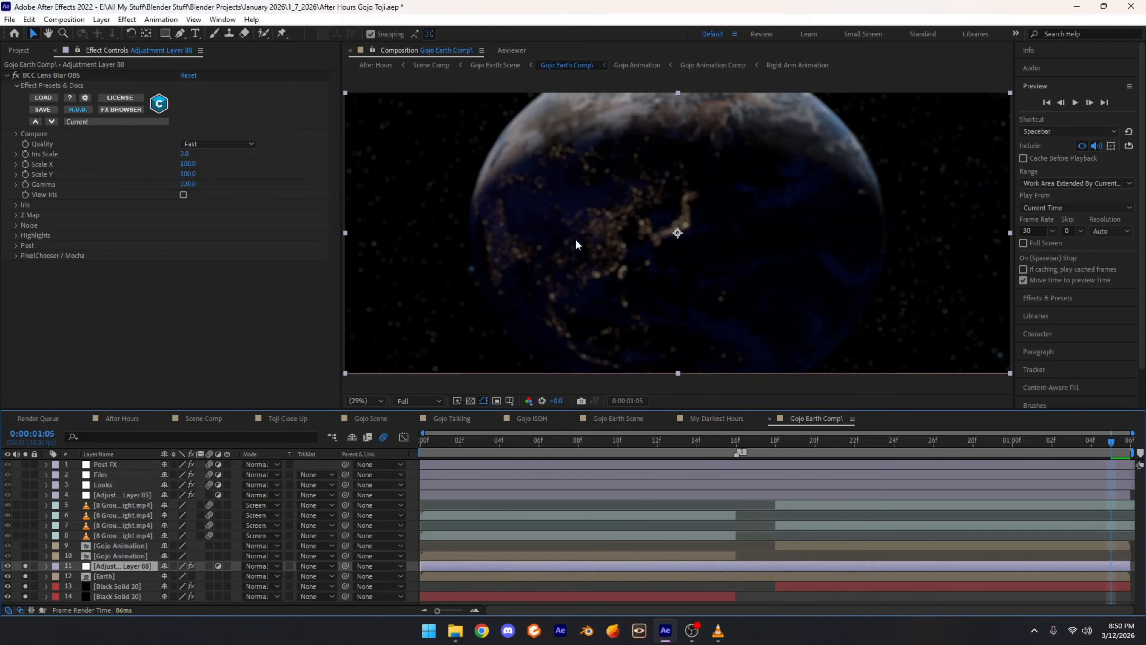
pyautogui.click(106, 556)
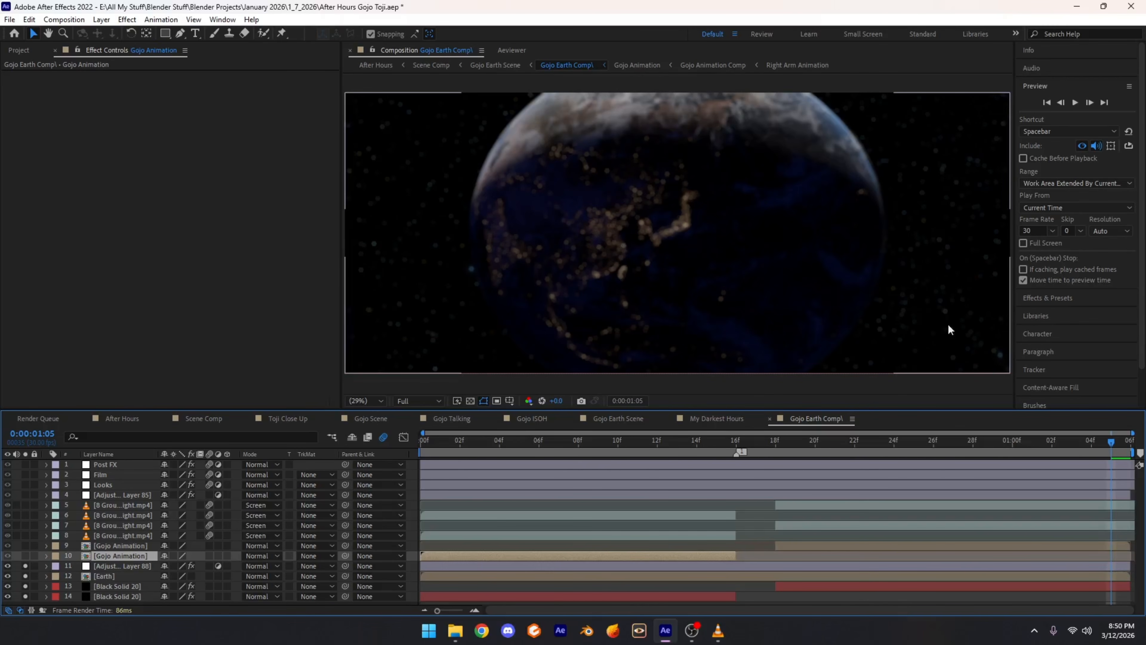
pyautogui.click(682, 301)
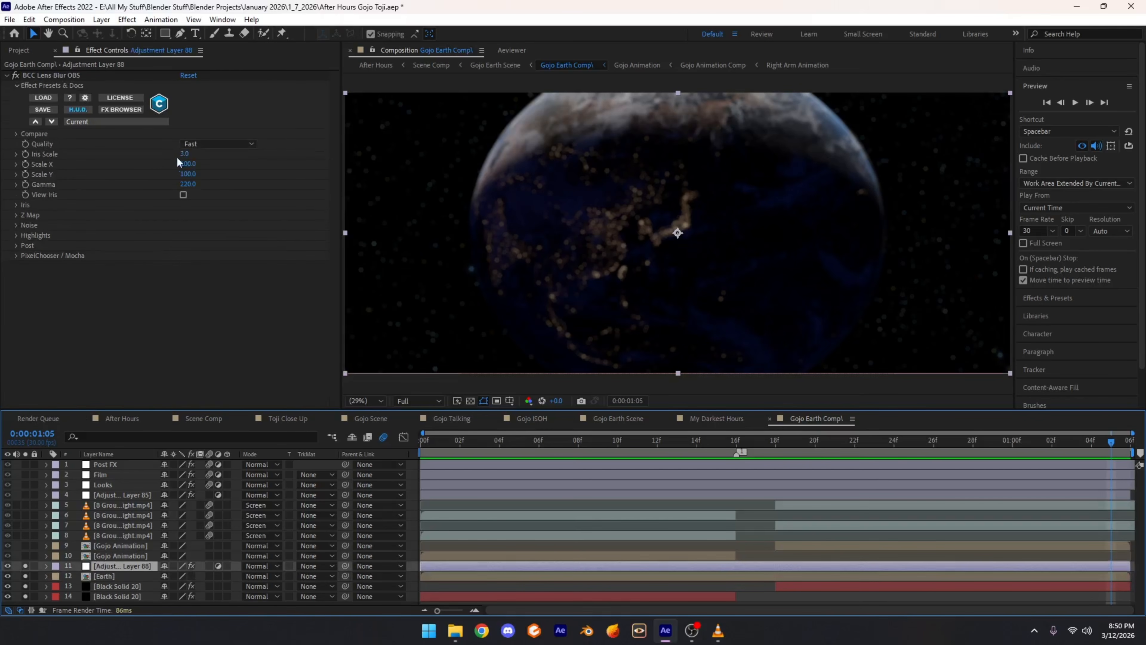
pyautogui.click(23, 79)
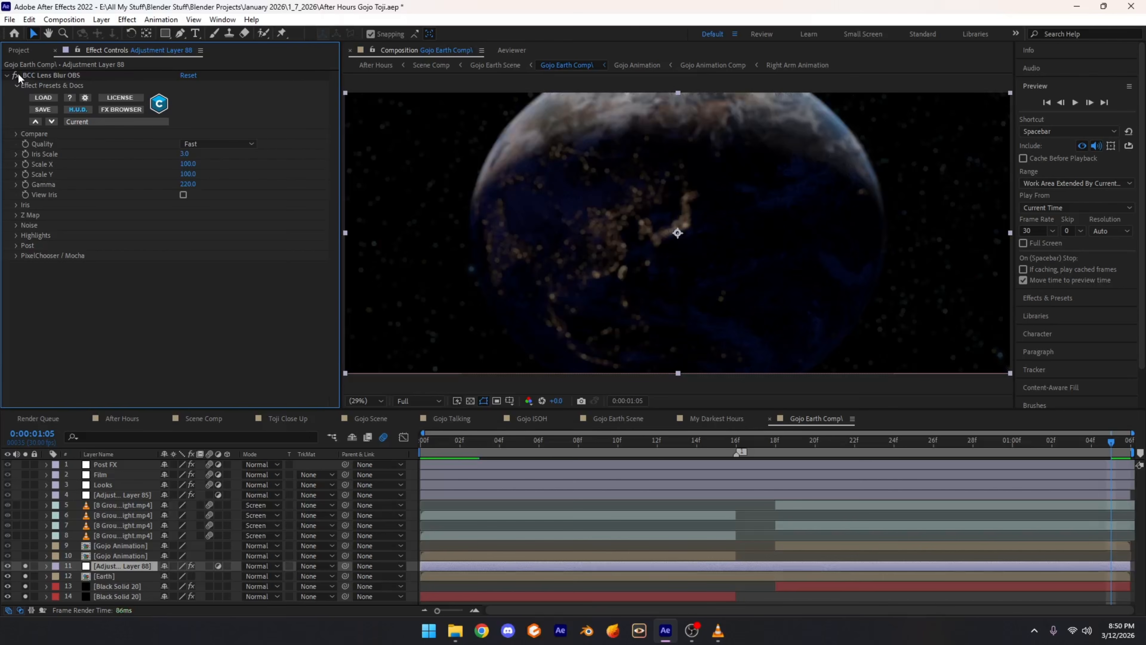
# Step: Solo both Gojo Animation layers as well and view the figure at 100% magnification against the blurred Earth
pyautogui.click(120, 557)
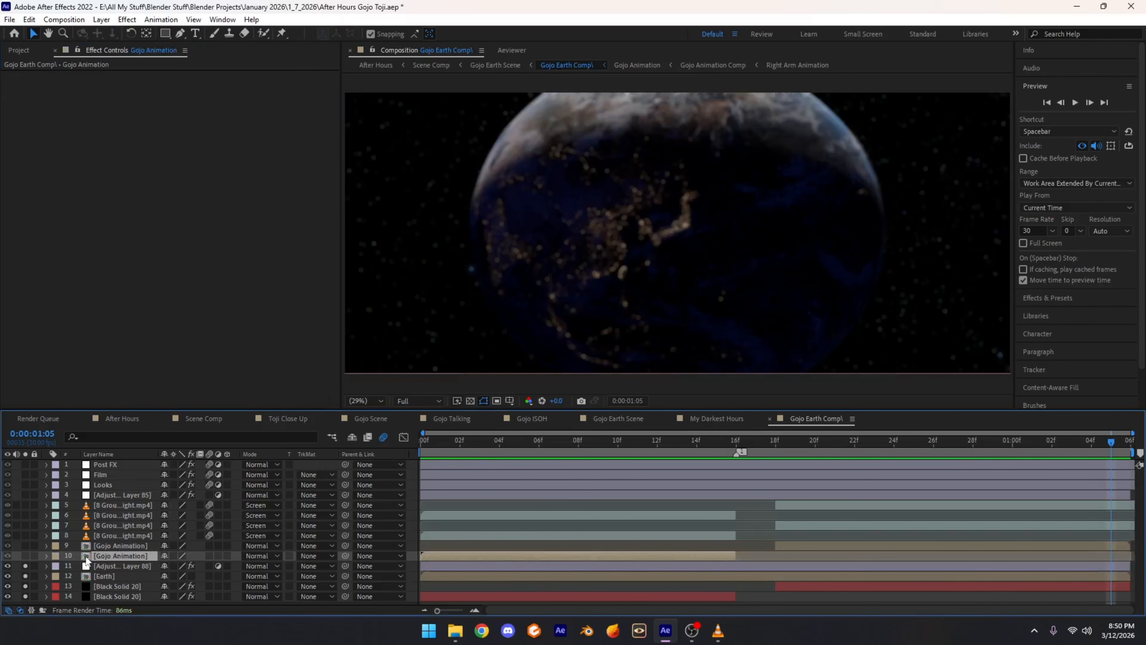
pyautogui.click(25, 546)
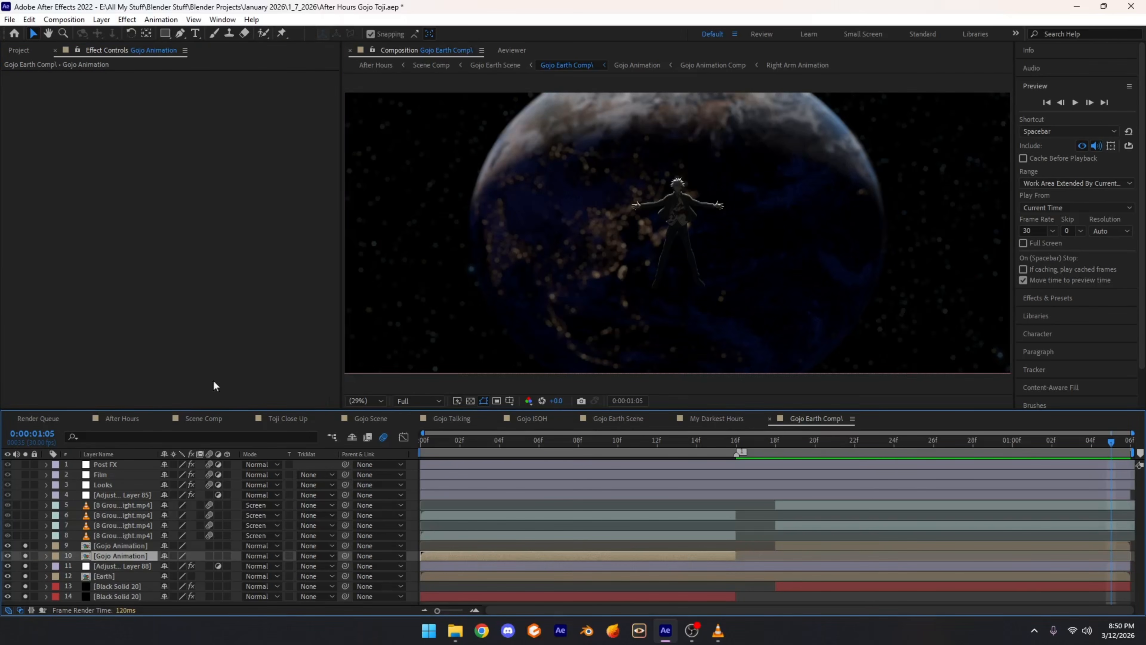
pyautogui.scroll(4, 729, 203)
pyautogui.scroll(-3, 727, 198)
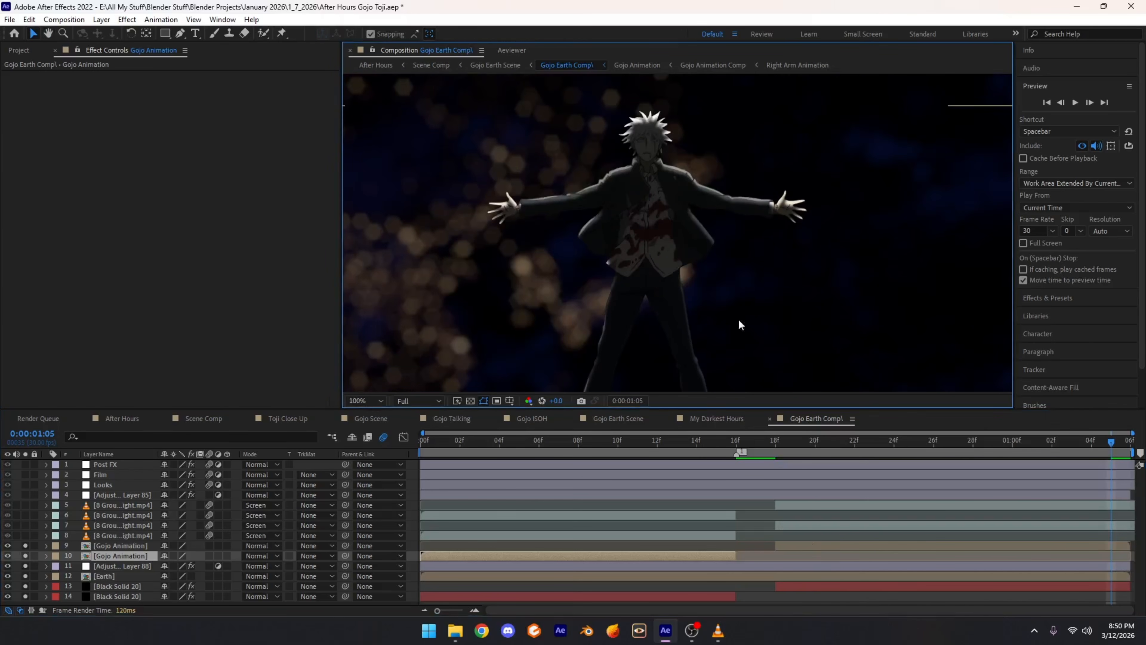
# Step: Leave only the two Gojo Animation layers soloed and play and scrub the figure's movement from 0:00:00:19 onward
pyautogui.click(795, 441)
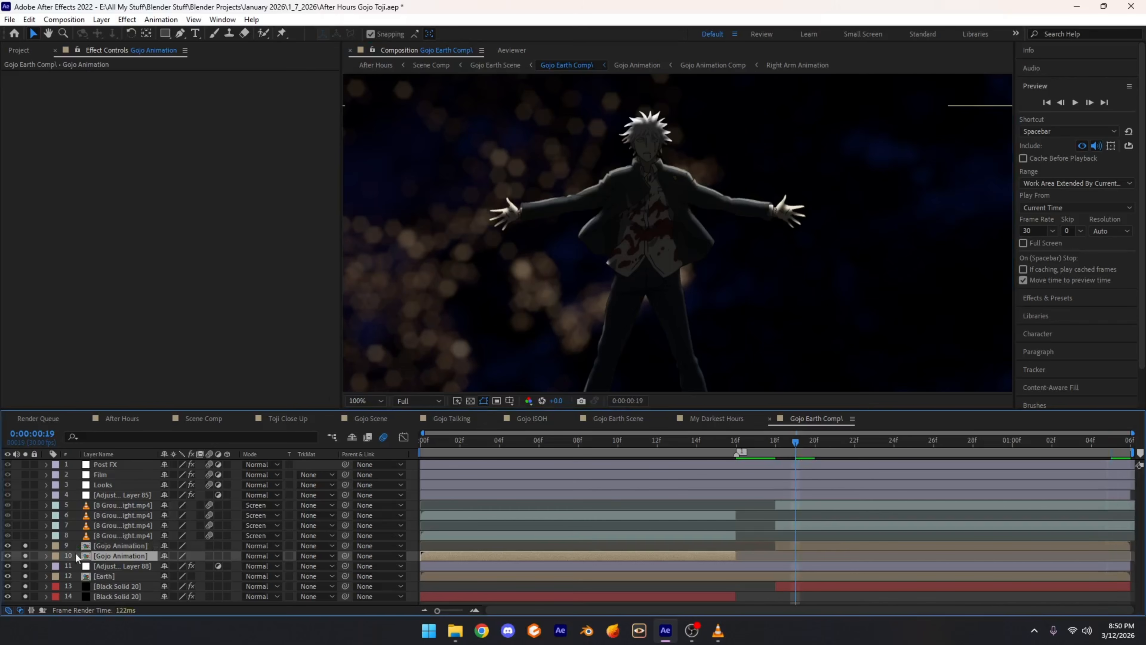
pyautogui.moveTo(795, 442); pyautogui.dragTo(1086, 451)
pyautogui.press('space')
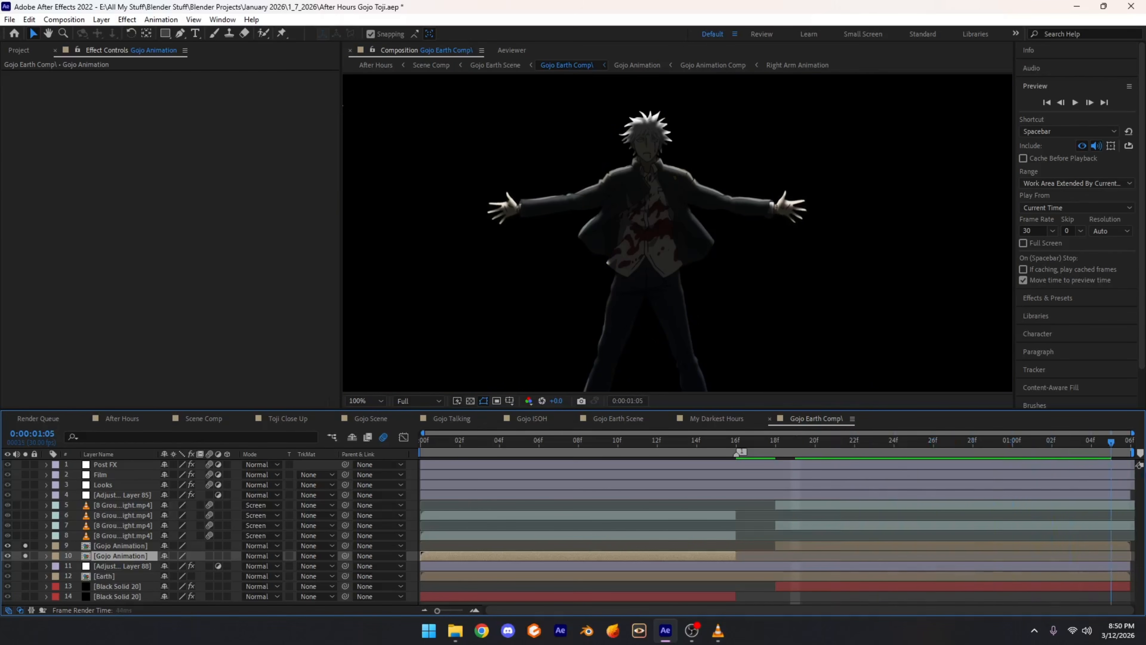
pyautogui.moveTo(864, 492); pyautogui.dragTo(943, 490)
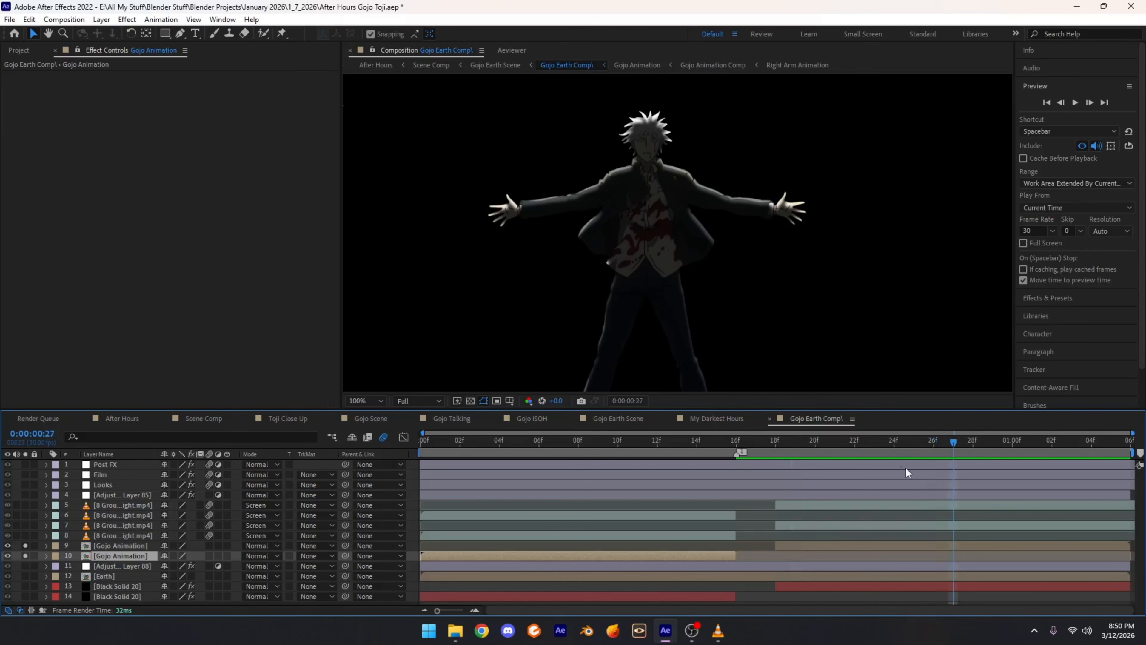
pyautogui.moveTo(857, 444); pyautogui.dragTo(803, 455)
pyautogui.press('space')
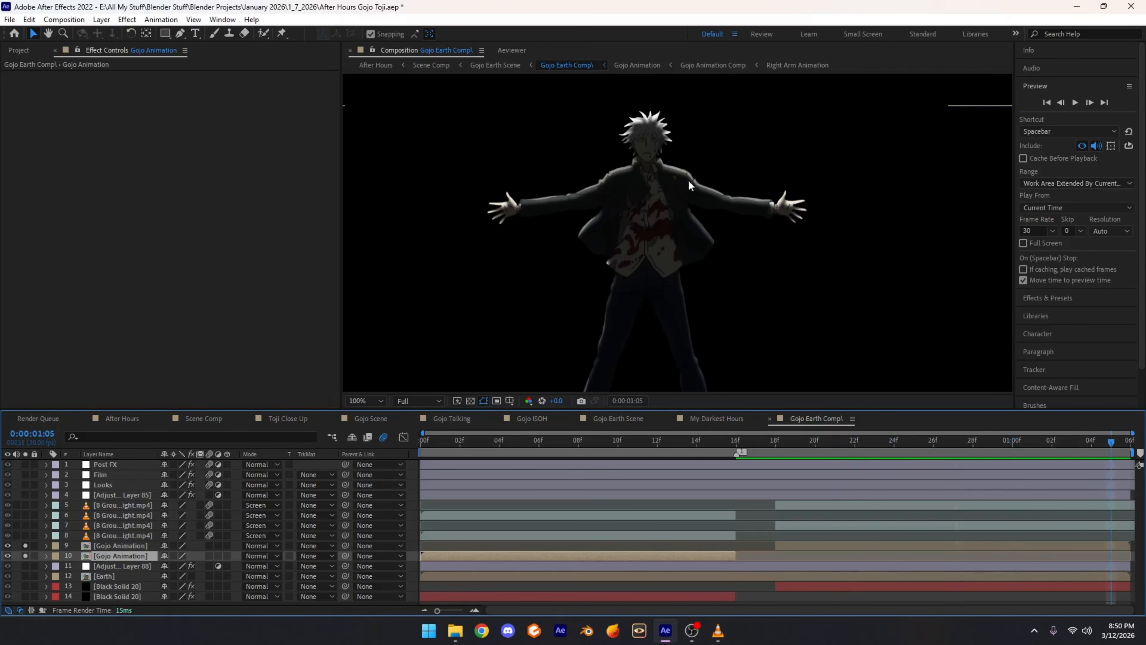
# Step: Show the Puppet Pin tool used for the figure, return to the Selection tool and scrub the movement again
pyautogui.click(281, 33)
pyautogui.press('v')
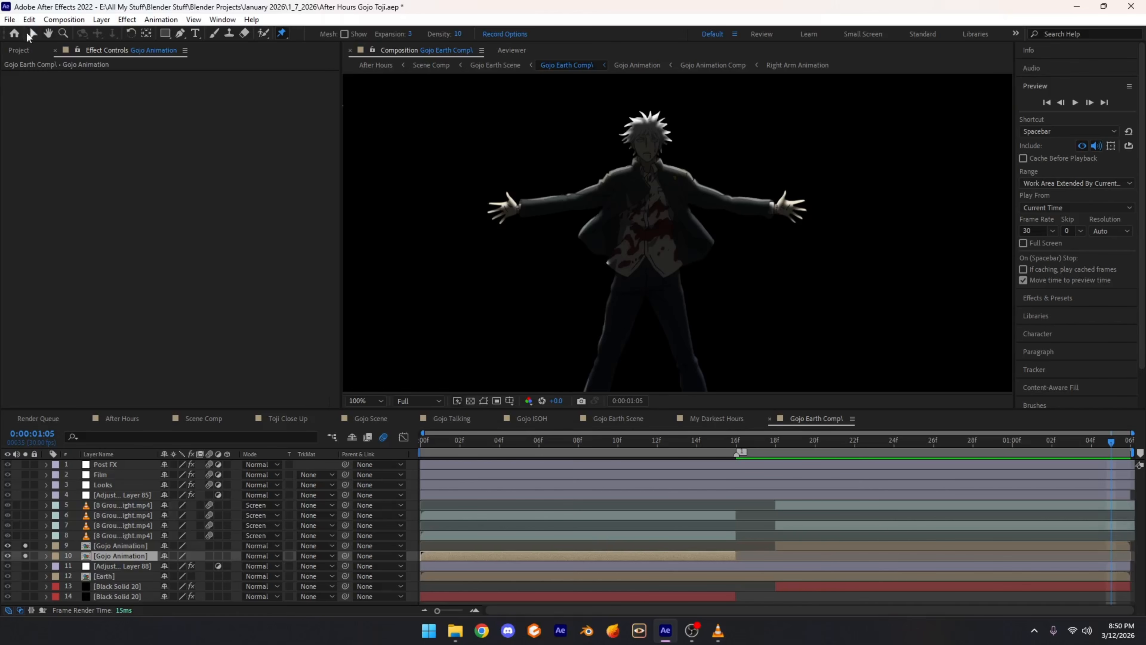
pyautogui.moveTo(840, 440); pyautogui.dragTo(973, 440)
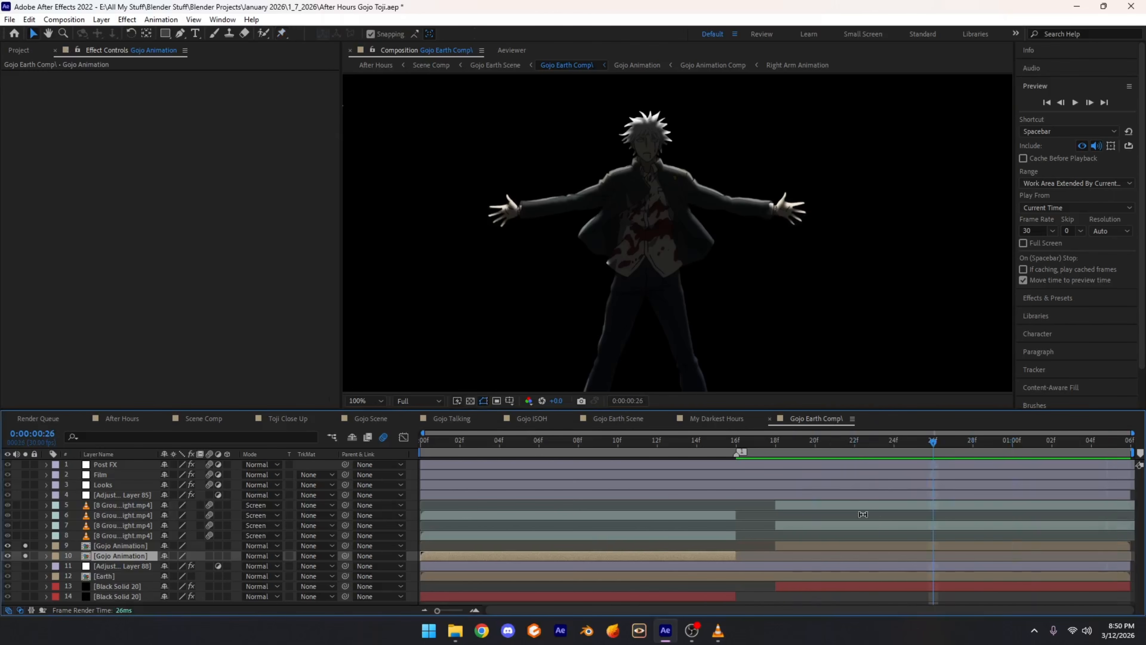
# Step: Open the nested Gojo Animation Comp from the Gojo Animation layer and fit the frame in the viewer
pyautogui.doubleClick(803, 546)
pyautogui.doubleClick(111, 466)
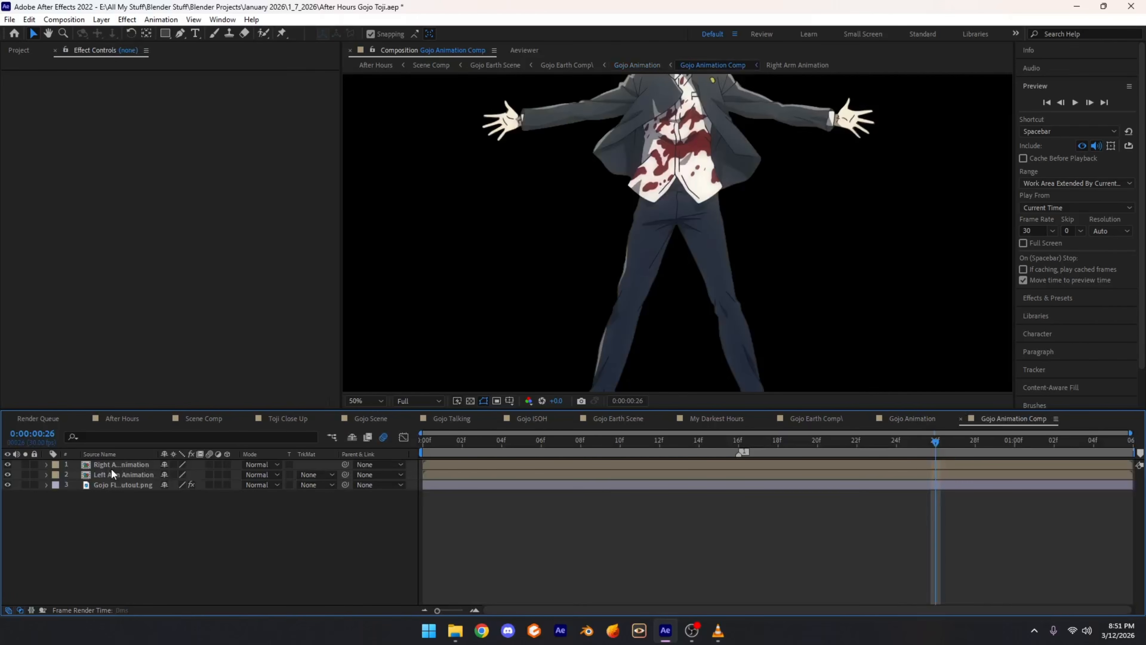
pyautogui.click(365, 400)
pyautogui.click(362, 188)
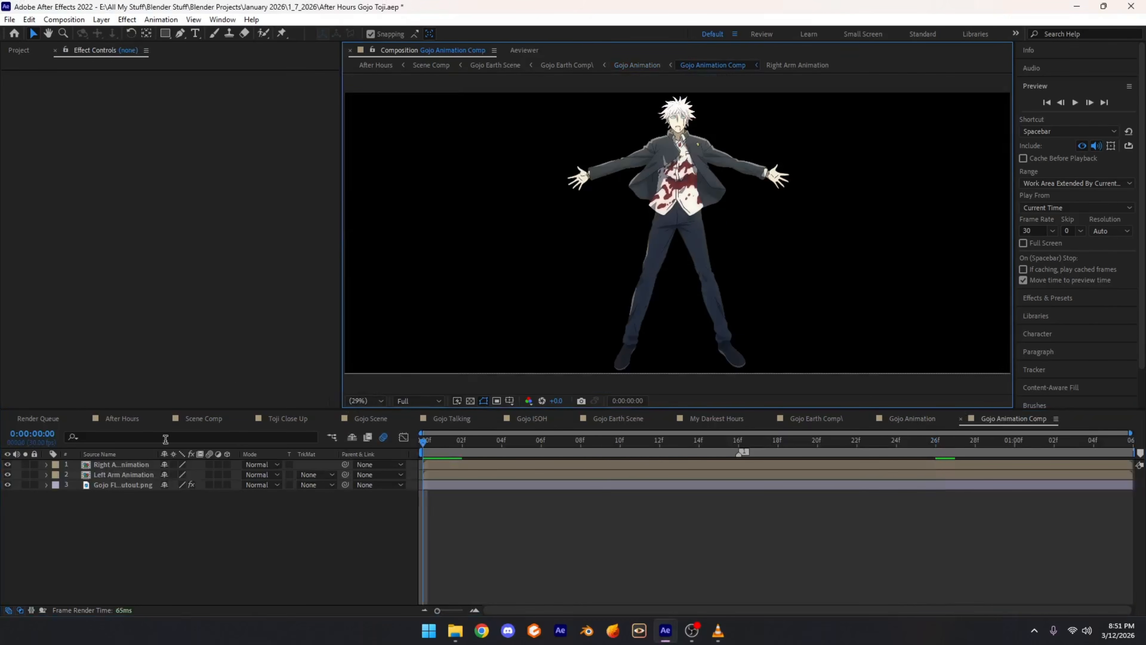
# Step: Solo the Gojo Floating Cutout.png layer, examine its arm masks at 100% magnification and fit the frame in the viewer
pyautogui.click(25, 484)
pyautogui.moveTo(595, 226); pyautogui.dragTo(499, 281)
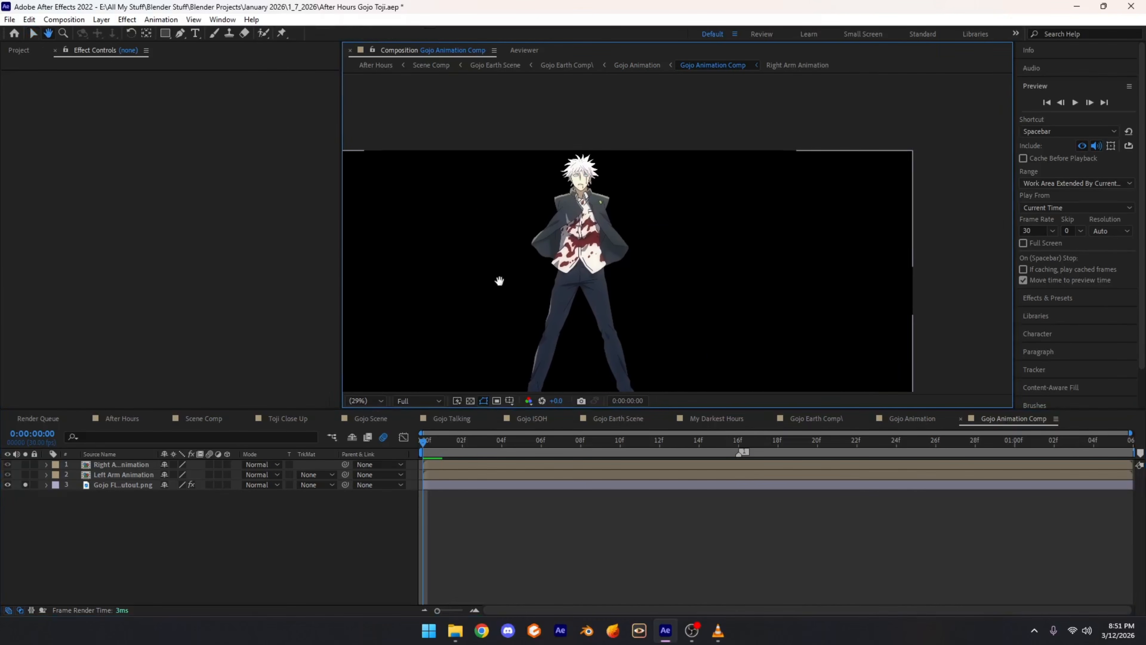
pyautogui.click(138, 486)
pyautogui.scroll(1, 595, 235)
pyautogui.moveTo(599, 233); pyautogui.dragTo(608, 233)
pyautogui.scroll(4, 608, 232)
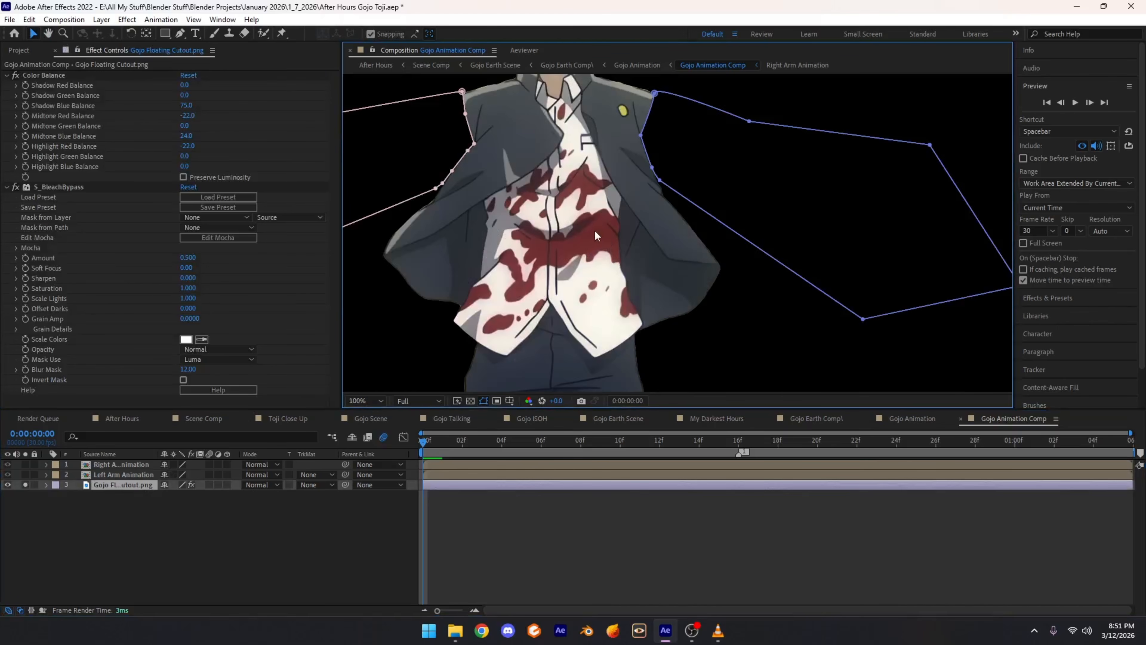
pyautogui.scroll(-1, 730, 235)
pyautogui.click(365, 400)
pyautogui.click(363, 189)
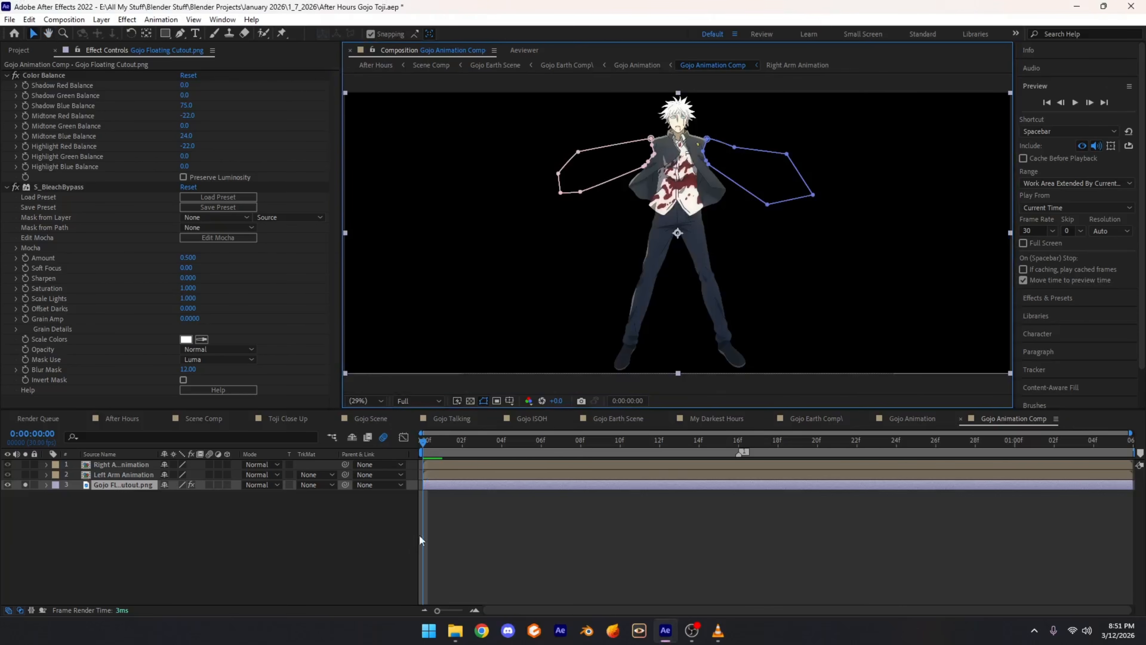
# Step: Select and deselect the Gojo Floating Cutout.png layer to compare the armless body with and without its mask outlines
pyautogui.click(406, 534)
pyautogui.click(146, 485)
pyautogui.click(258, 541)
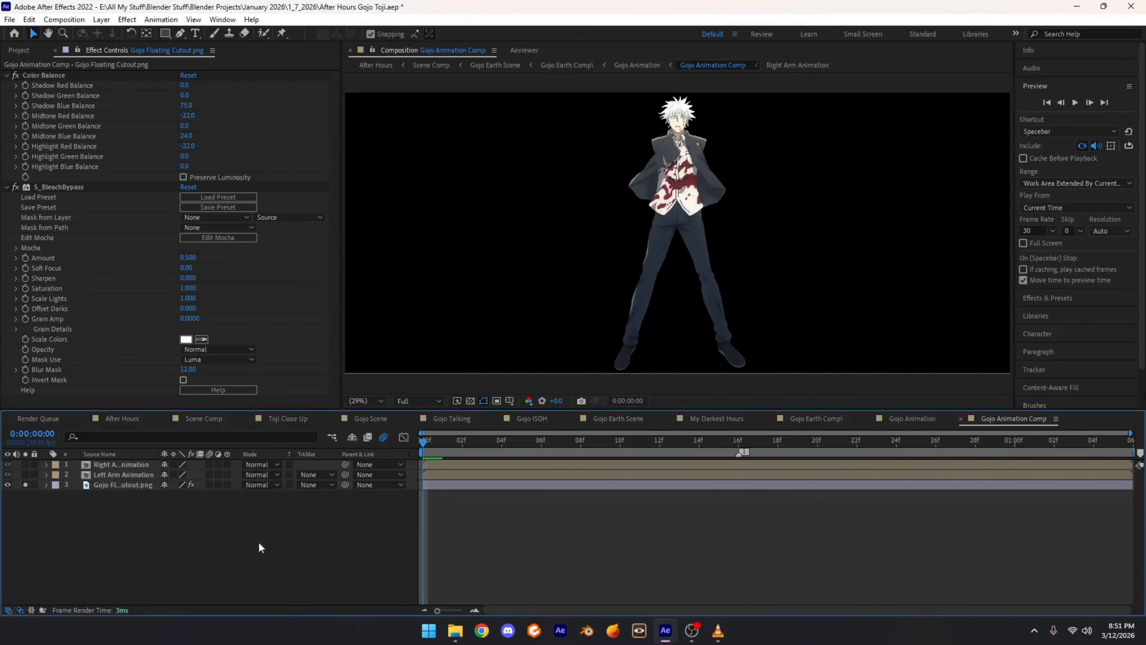
pyautogui.click(133, 483)
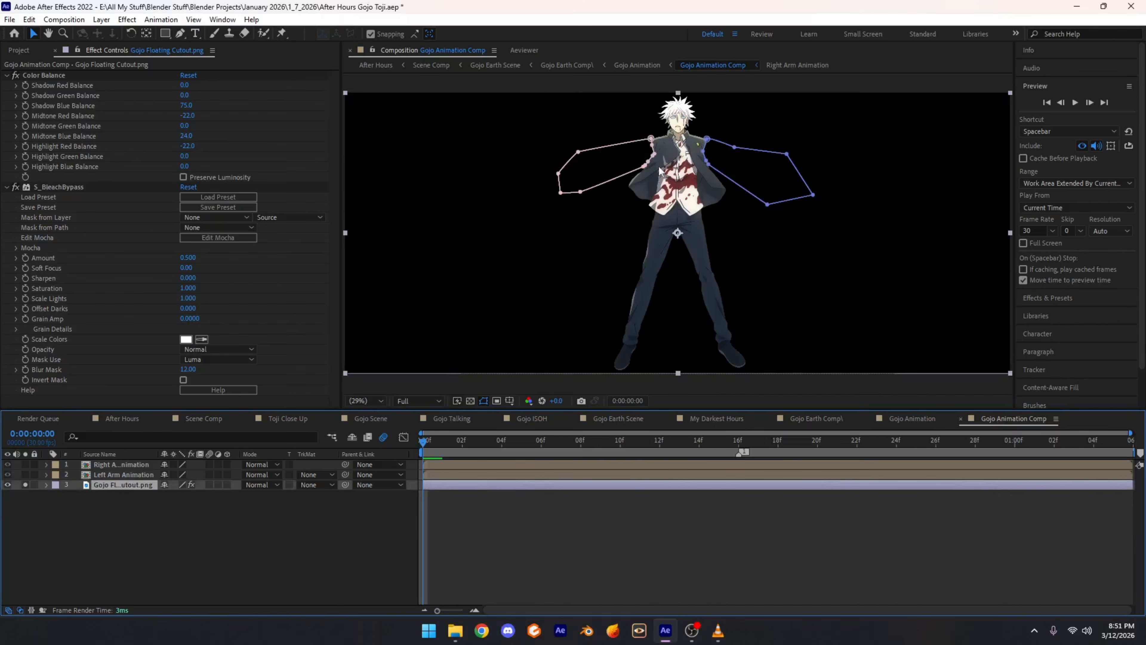
pyautogui.click(272, 545)
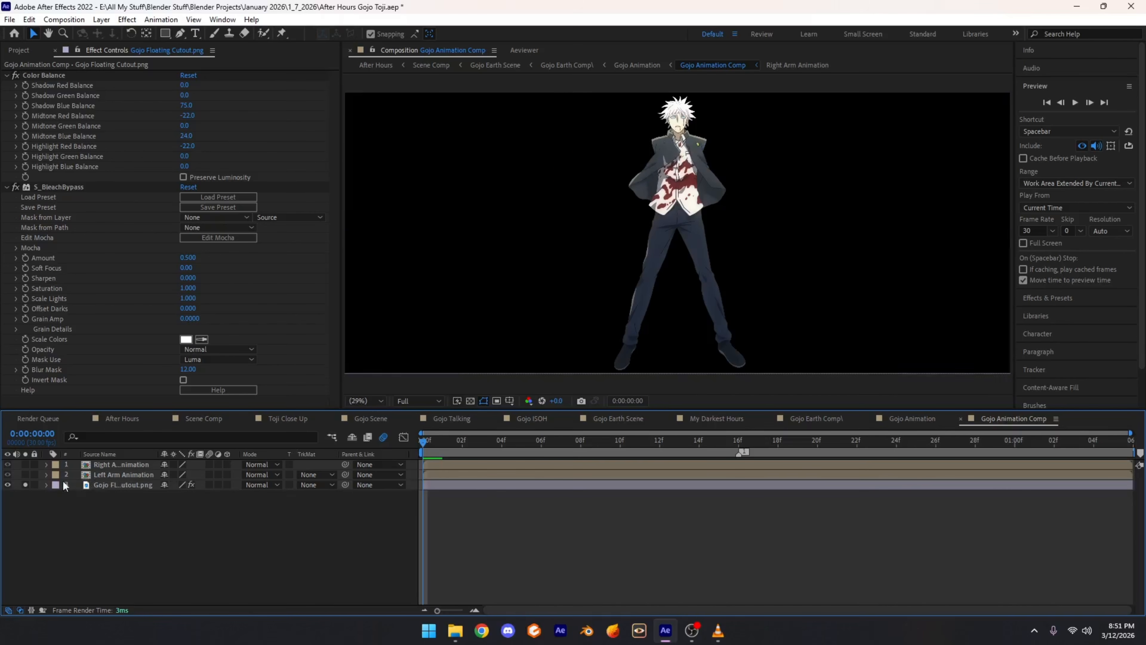
# Step: Solo the right and left arm animation layers with the cutout, inspect the assembled figure up close and fit the frame
pyautogui.moveTo(25, 465); pyautogui.dragTo(25, 484)
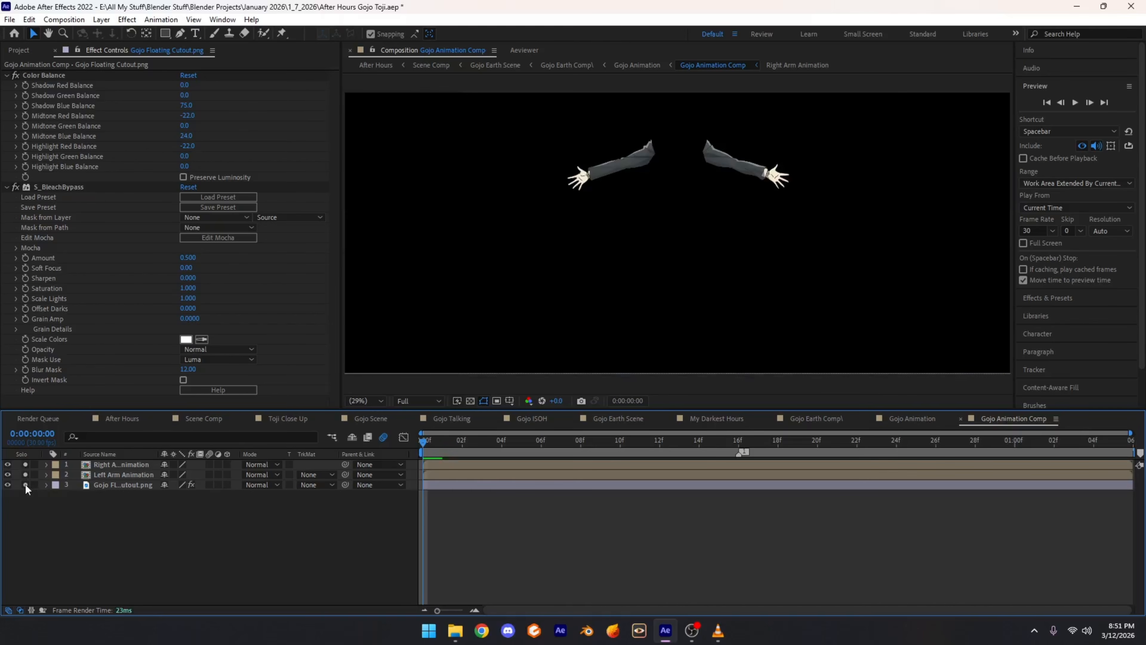
pyautogui.scroll(3, 698, 203)
pyautogui.moveTo(699, 203); pyautogui.dragTo(686, 364)
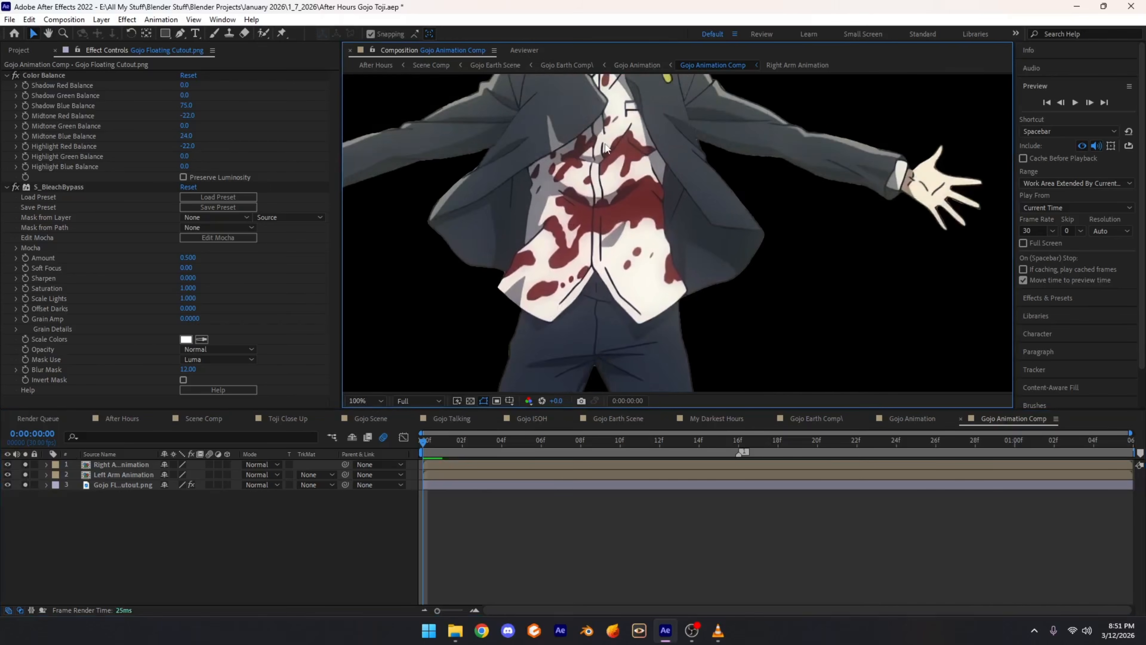
pyautogui.scroll(1, 669, 131)
pyautogui.moveTo(668, 131); pyautogui.dragTo(759, 292)
pyautogui.hotkey('shift', '/')
# Step: Review the Color Balance and S_BleachBypass settings on the Gojo Floating Cutout.png layer and turn off the layer's effects
pyautogui.click(123, 476)
pyautogui.click(117, 465)
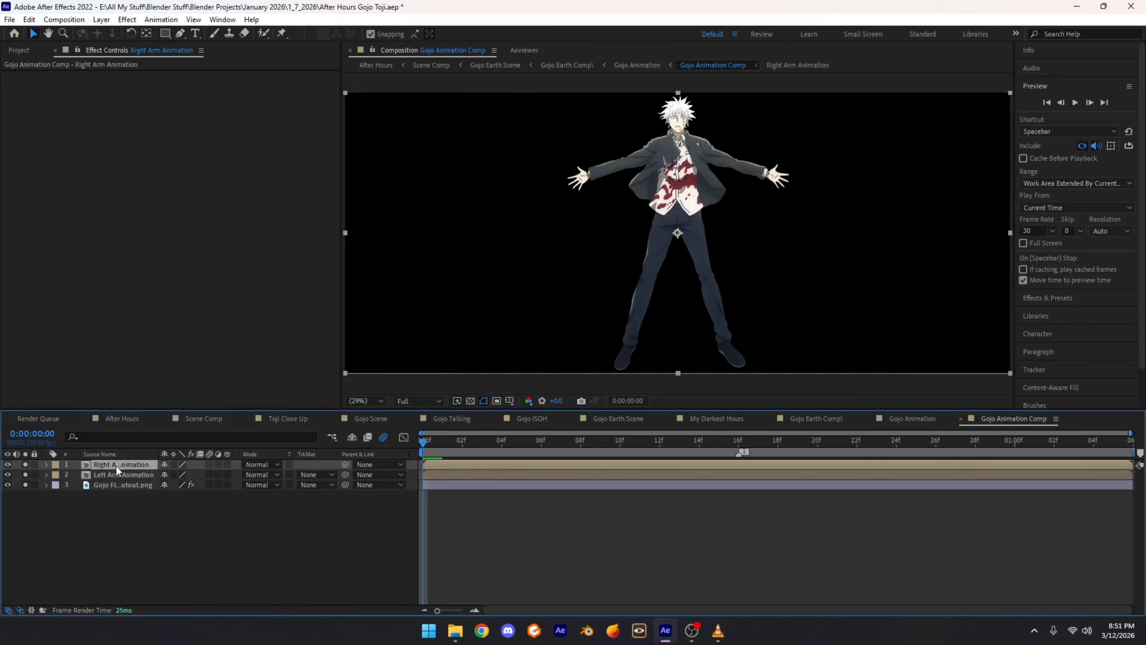
pyautogui.click(118, 486)
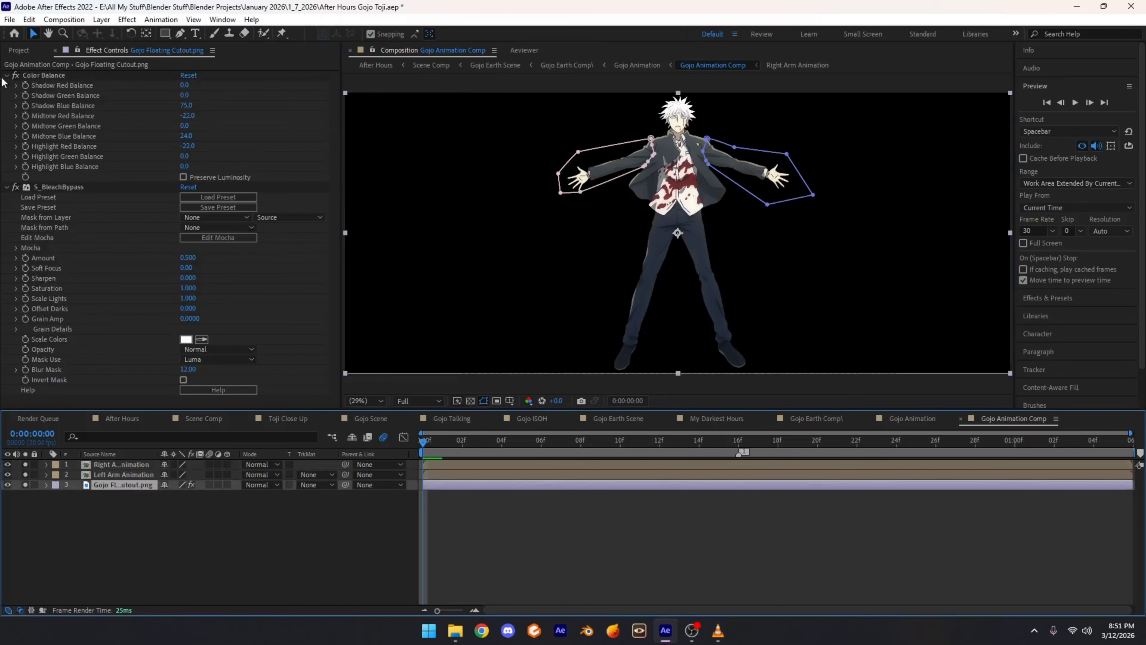
pyautogui.click(6, 75)
pyautogui.click(6, 85)
pyautogui.click(30, 75)
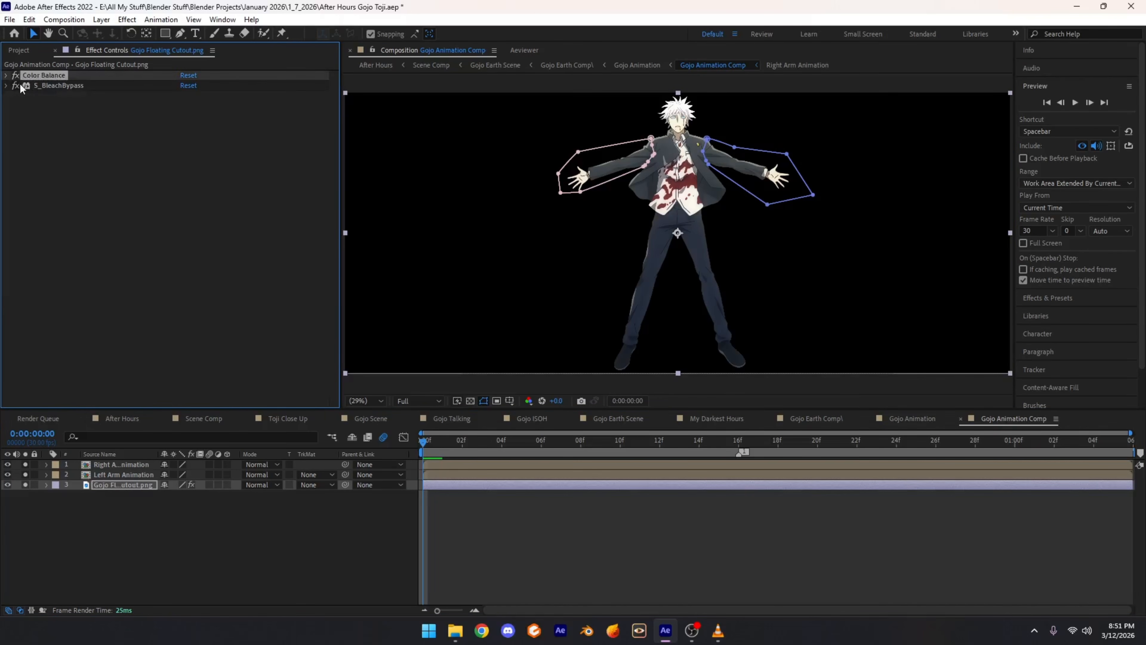
pyautogui.click(6, 86)
pyautogui.click(6, 75)
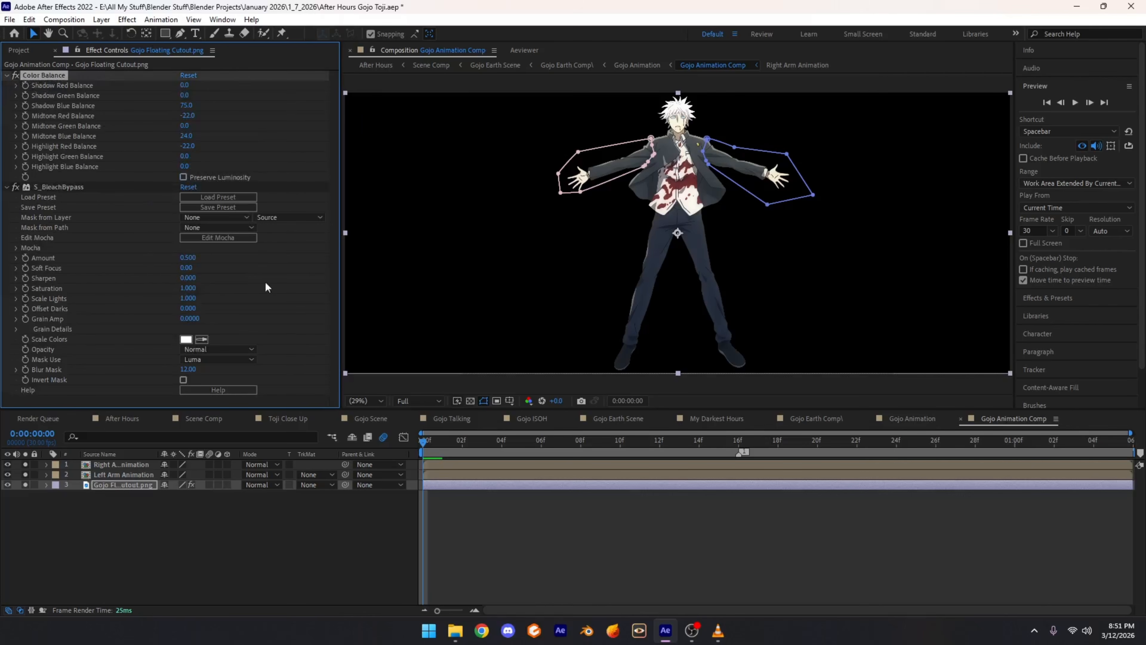
pyautogui.click(191, 484)
pyautogui.click(218, 543)
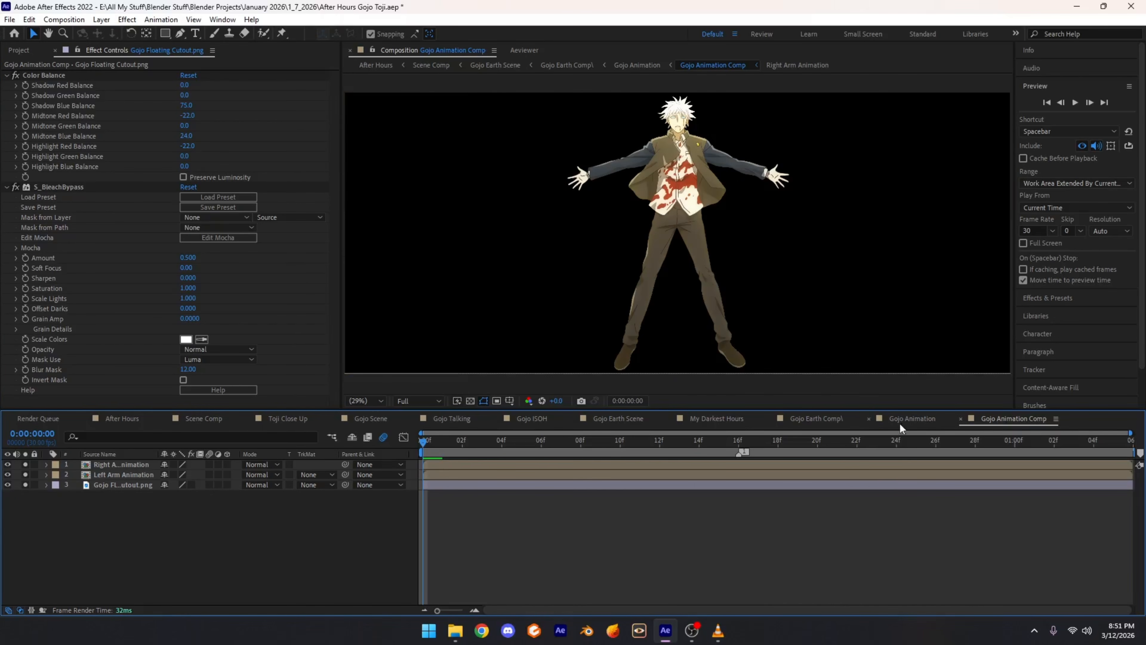
# Step: Return to the Gojo Earth Comp and unsolo both Gojo Animation layers to show the full composite
pyautogui.click(817, 419)
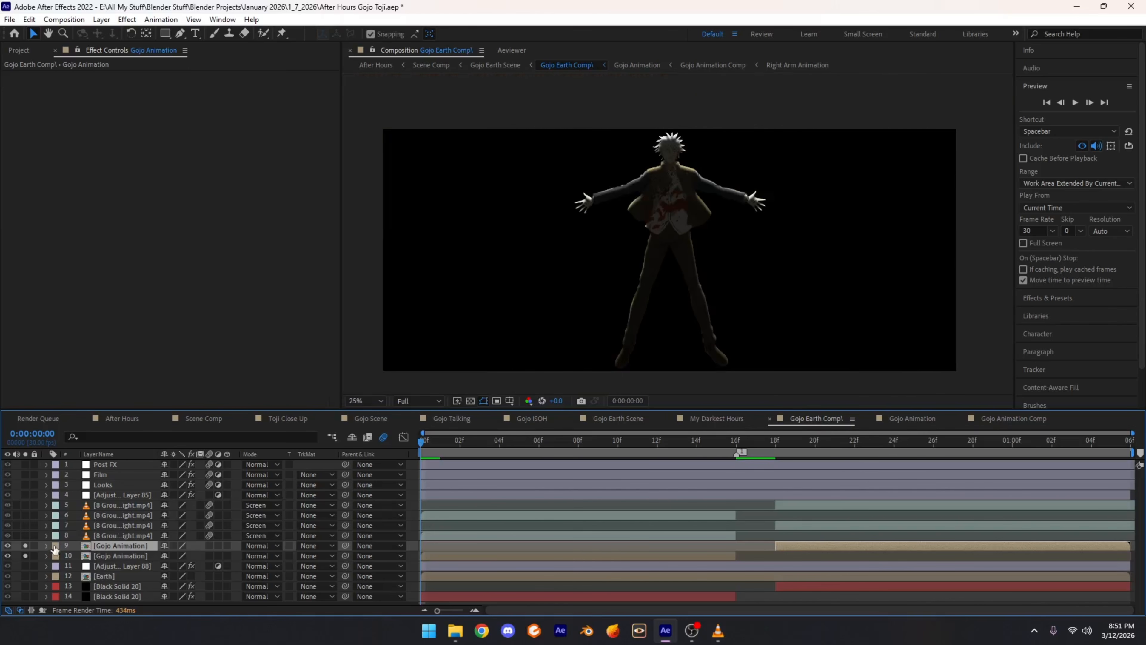
pyautogui.keyDown('shift'); pyautogui.click(27, 554); pyautogui.keyUp('shift')
pyautogui.click(25, 546)
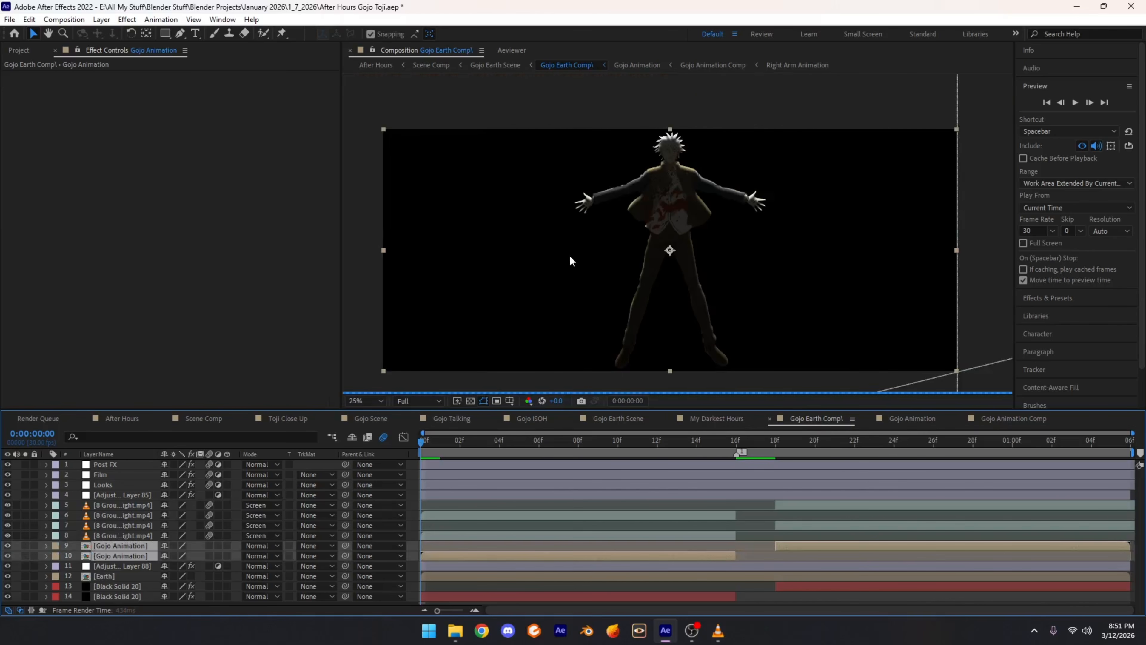
# Step: Examine the figure and its outstretched arm up close in the full composite, and return to the Gojo Animation Comp
pyautogui.scroll(2, 673, 234)
pyautogui.moveTo(675, 221); pyautogui.dragTo(631, 322)
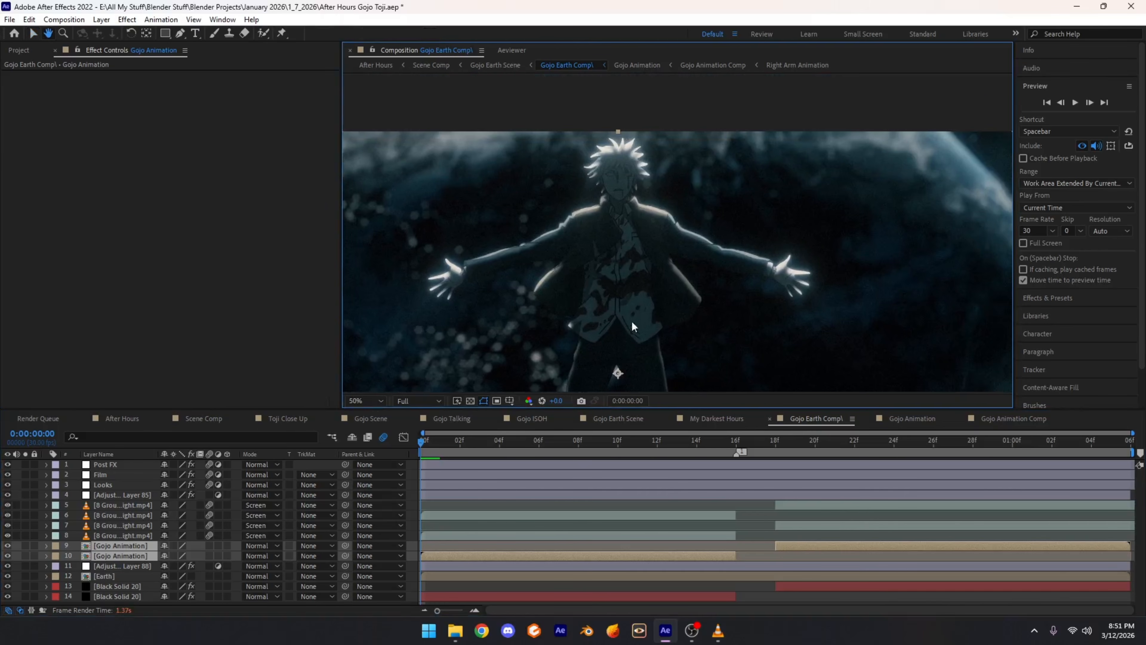
pyautogui.moveTo(650, 257); pyautogui.dragTo(657, 189)
pyautogui.scroll(-2, 681, 264)
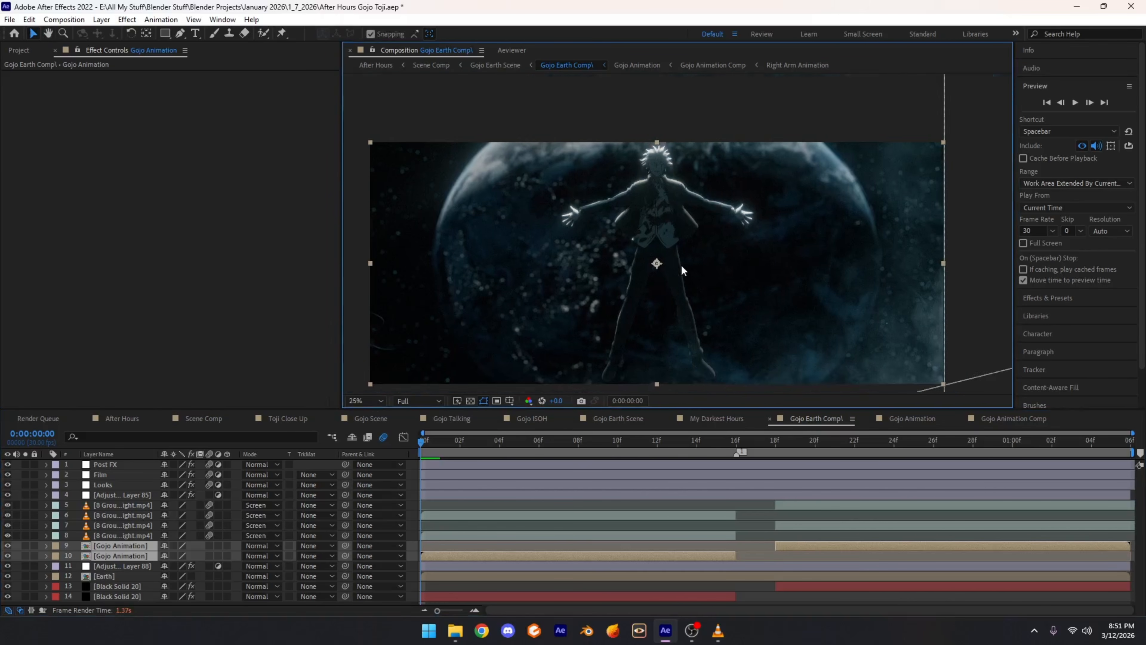
pyautogui.moveTo(680, 264); pyautogui.dragTo(705, 284)
pyautogui.scroll(6, 704, 284)
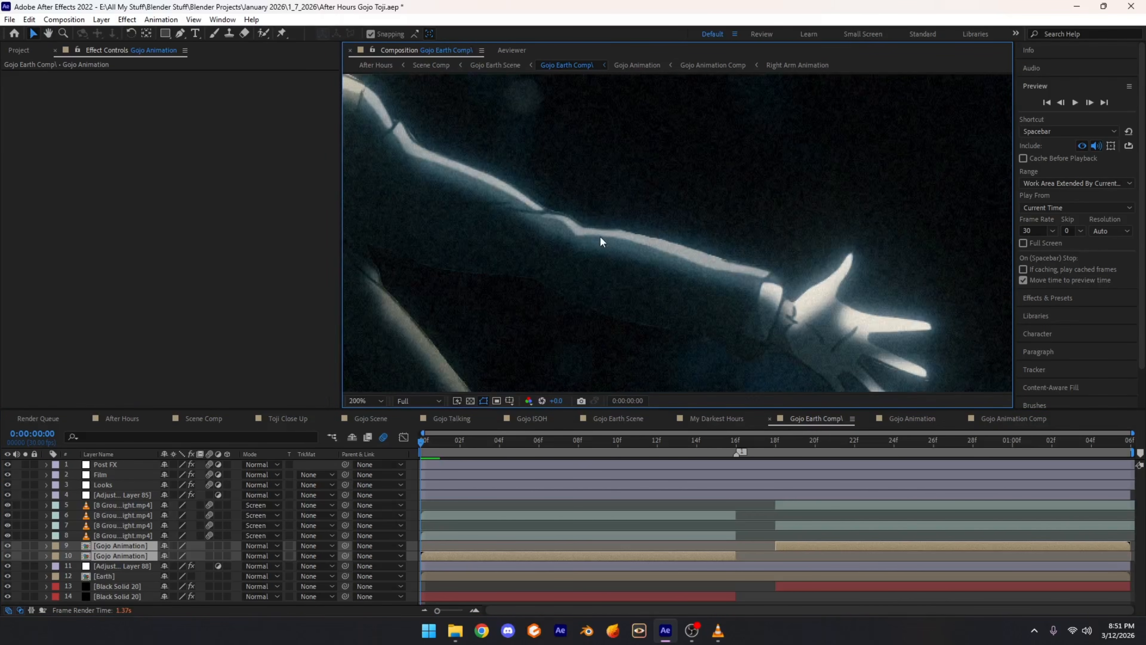
pyautogui.scroll(-4, 731, 262)
pyautogui.click(1013, 419)
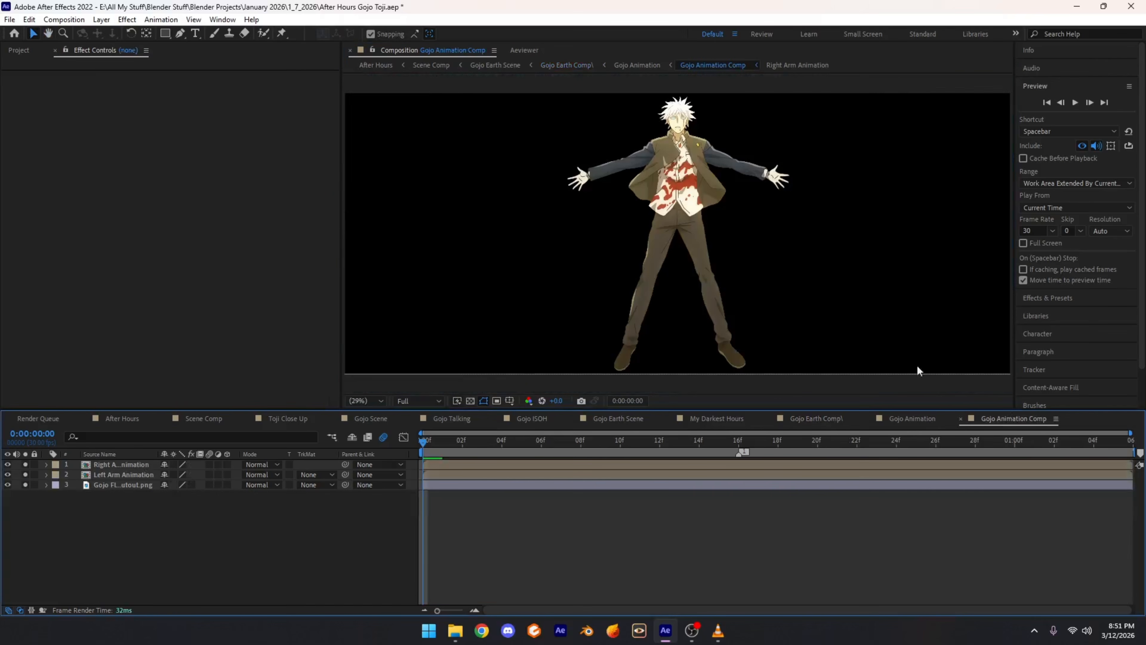
# Step: Select the Left Arm Animation layer and inspect the assembled figure up close in the Gojo Animation Comp
pyautogui.click(122, 474)
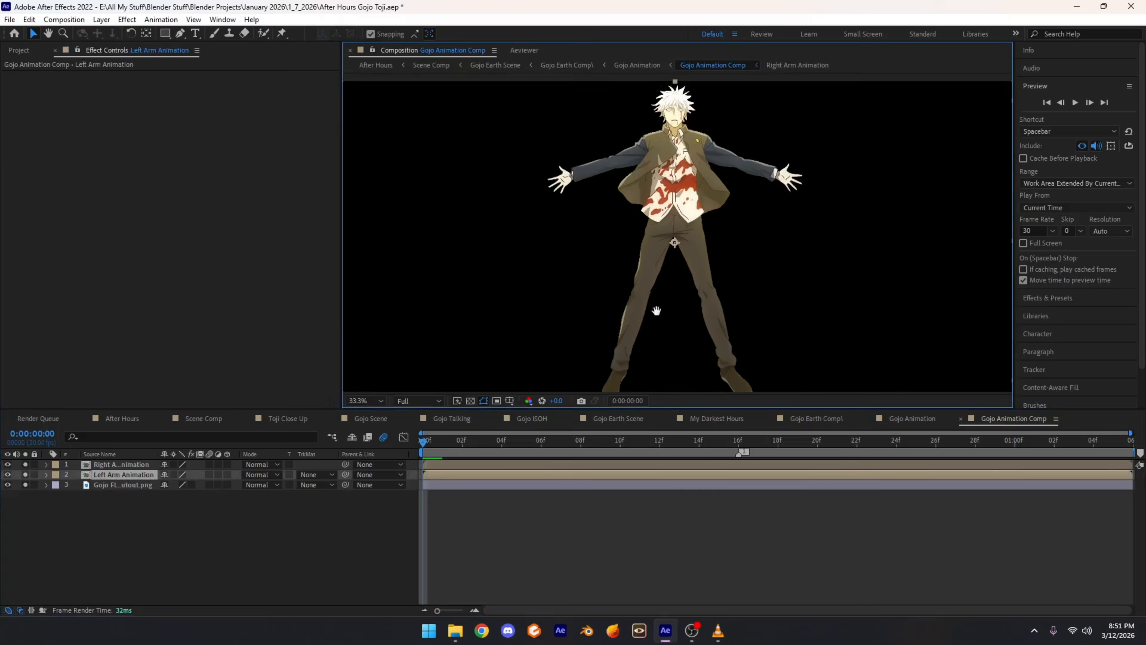
pyautogui.scroll(5, 614, 247)
pyautogui.scroll(-4, 615, 246)
pyautogui.scroll(3, 651, 183)
pyautogui.scroll(-2, 651, 182)
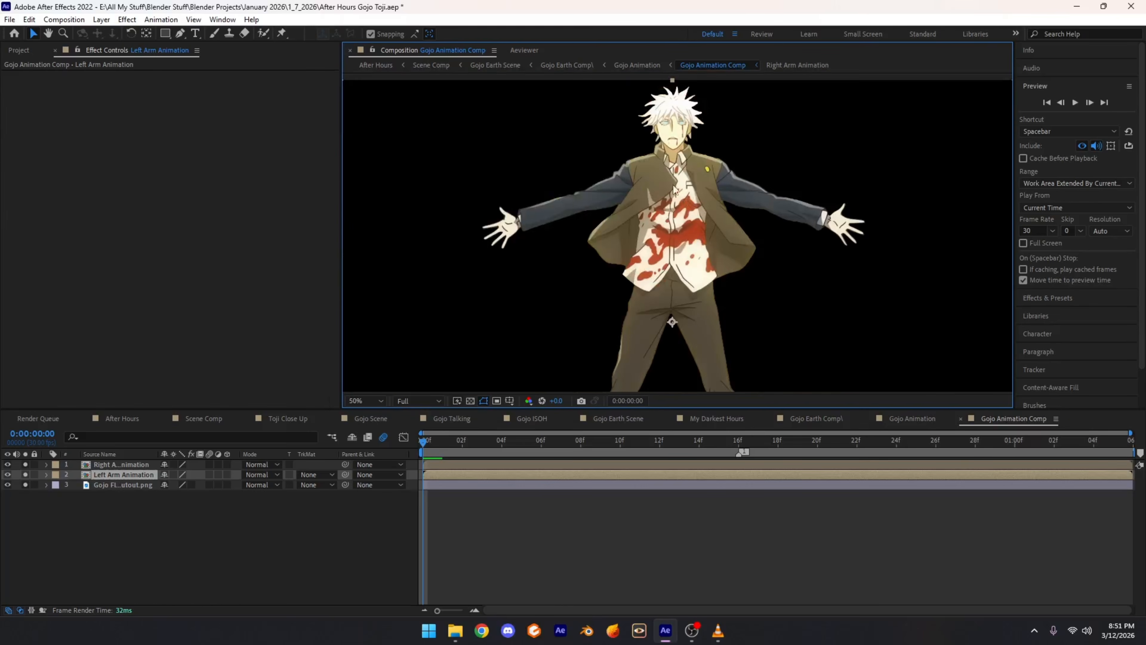
# Step: Switch to the Gojo Earth Comp and examine the rim light along the figure's outstretched arm
pyautogui.click(840, 421)
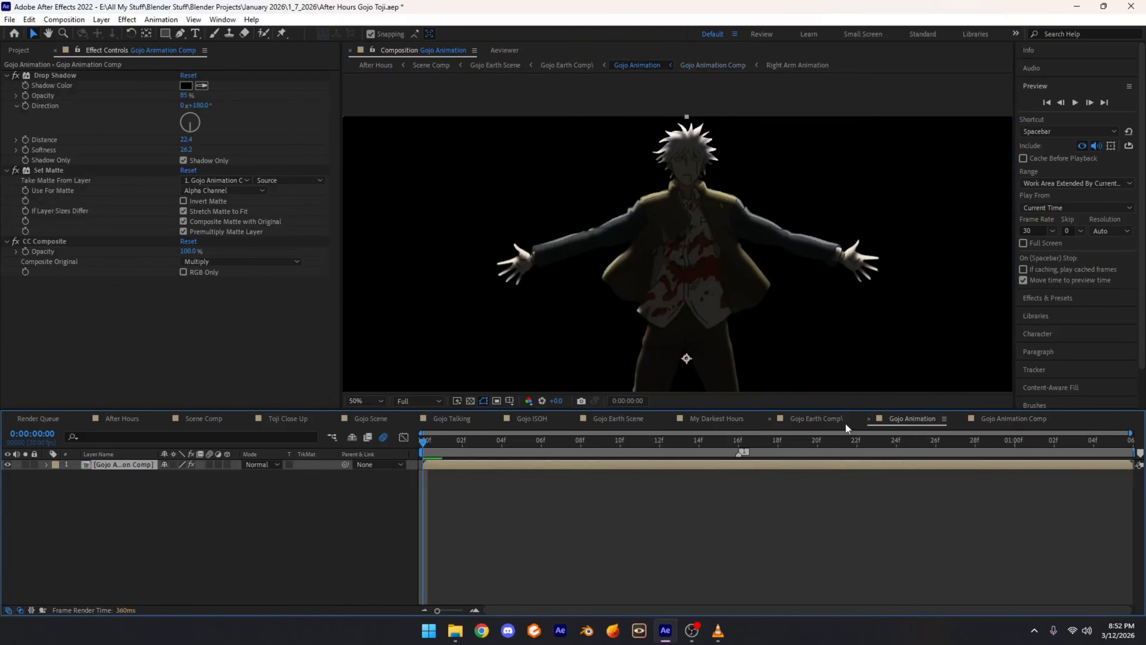
pyautogui.scroll(1, 642, 230)
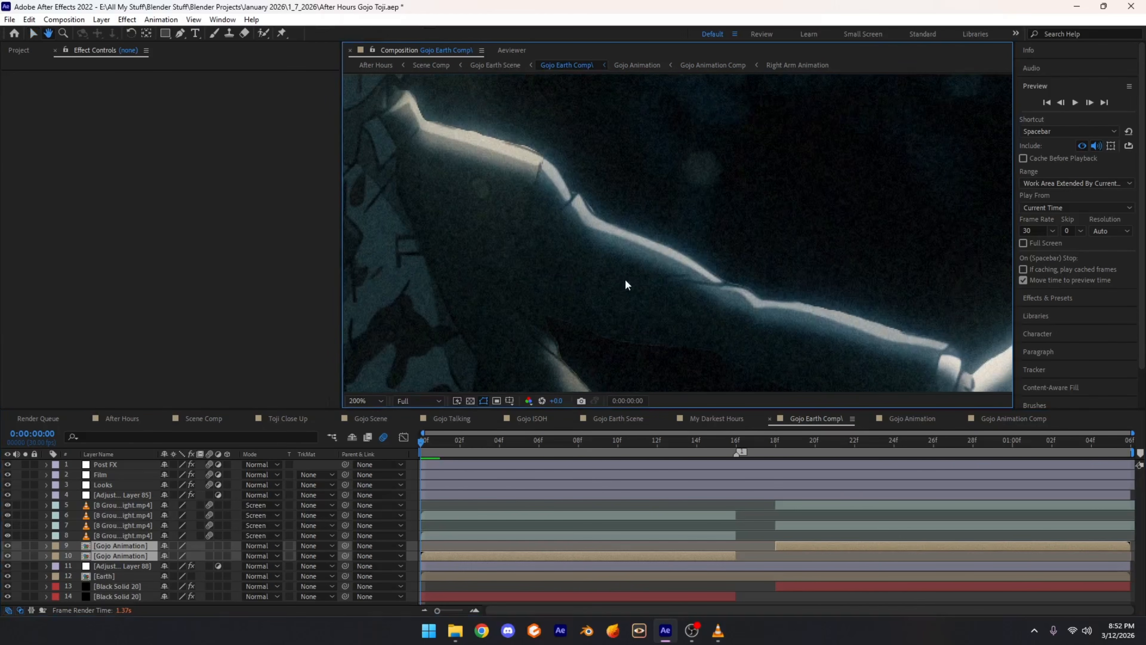
pyautogui.moveTo(466, 203); pyautogui.dragTo(413, 112)
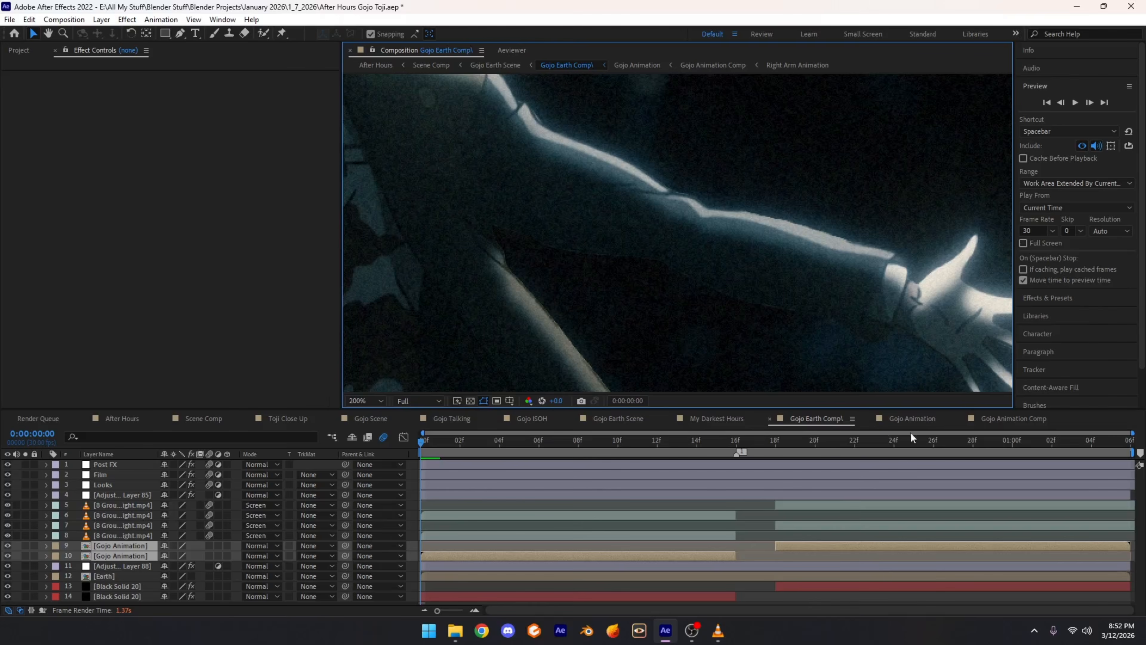
# Step: Return to the Gojo Animation Comp and turn on the effects of the Gojo Floating Cutout.png layer
pyautogui.click(1011, 419)
pyautogui.click(112, 485)
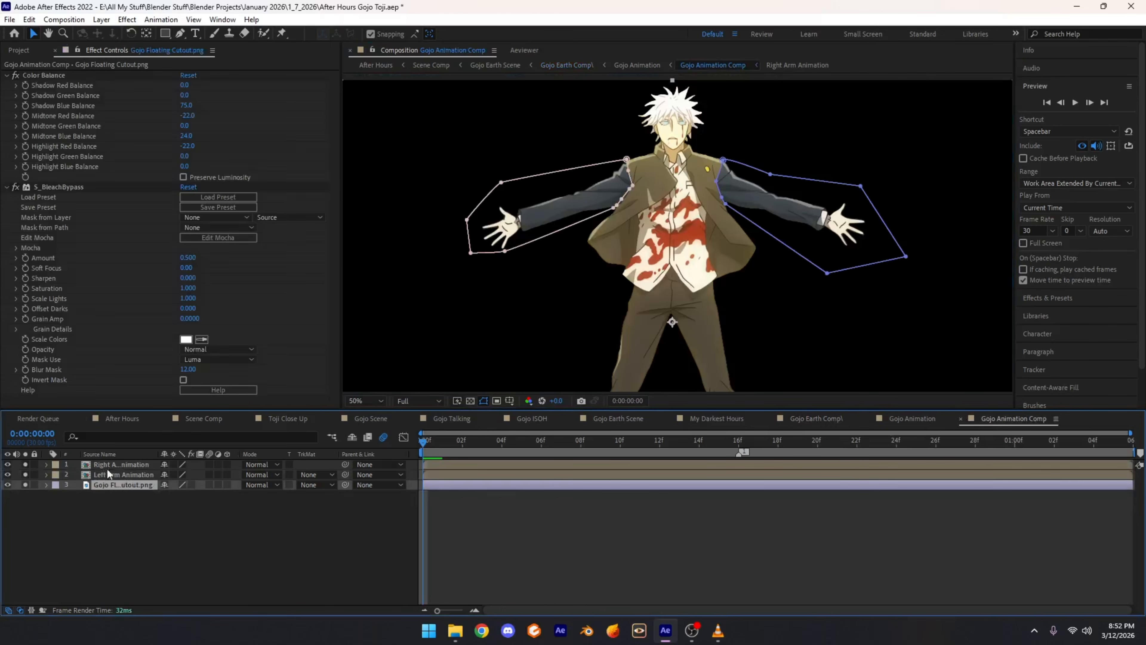
pyautogui.click(36, 76)
pyautogui.click(192, 485)
pyautogui.click(218, 546)
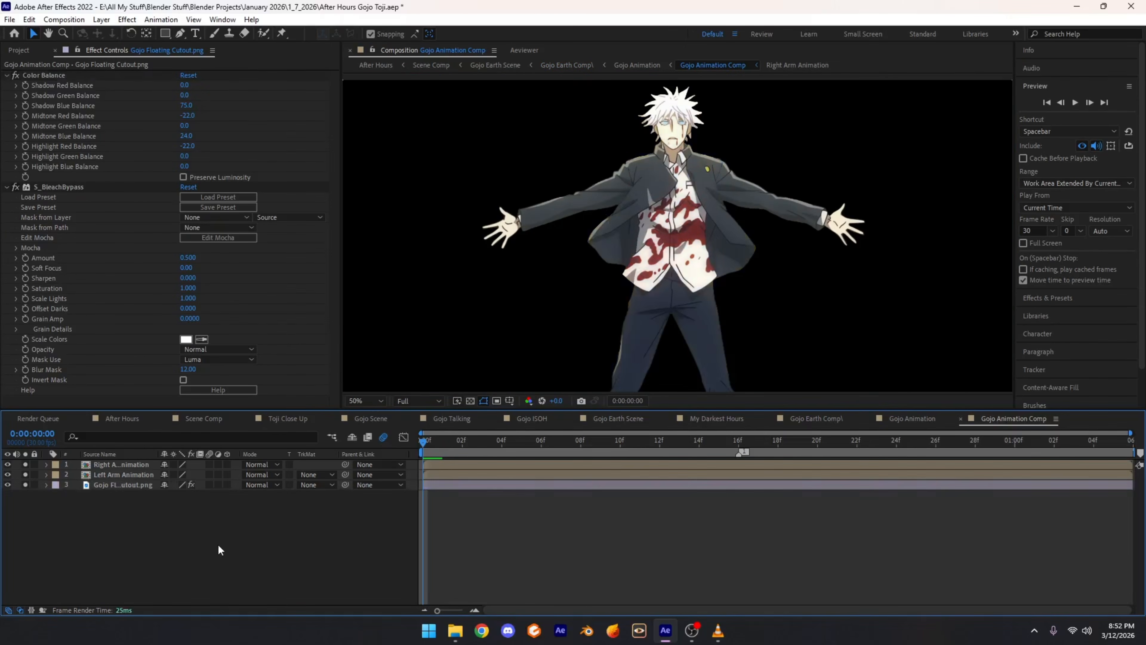
# Step: Compare the figure with S_BleachBypass disabled and enabled, leave the effect on, and fit the frame to the viewer
pyautogui.click(59, 100)
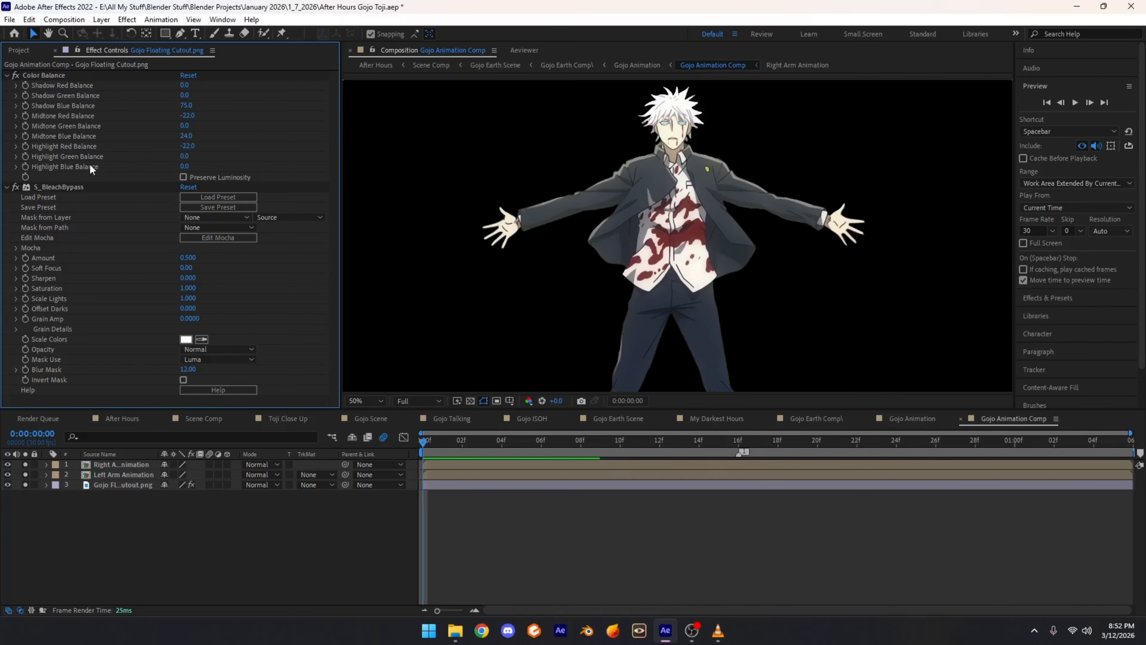
pyautogui.click(15, 185)
pyautogui.click(15, 186)
pyautogui.click(15, 186)
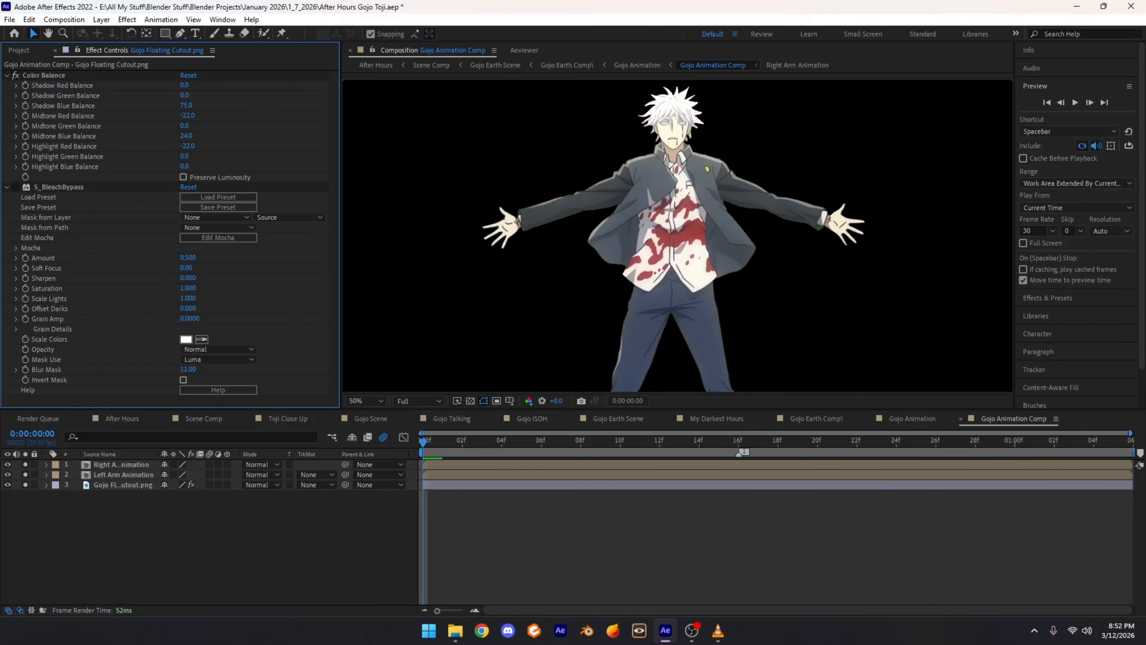
pyautogui.click(15, 187)
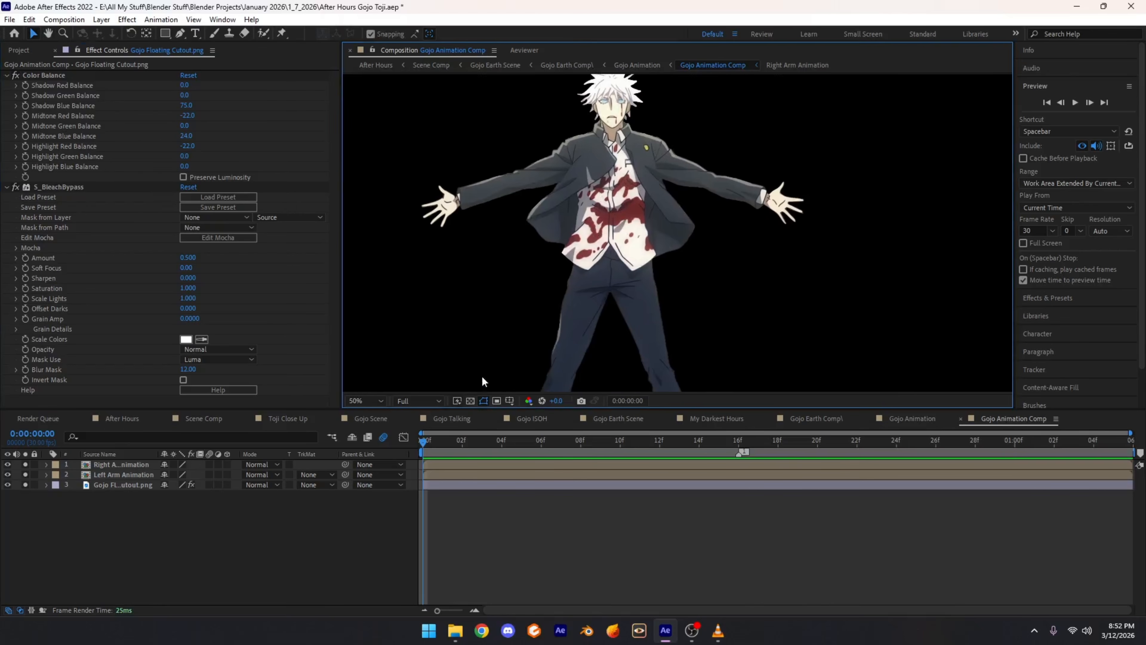
pyautogui.click(58, 187)
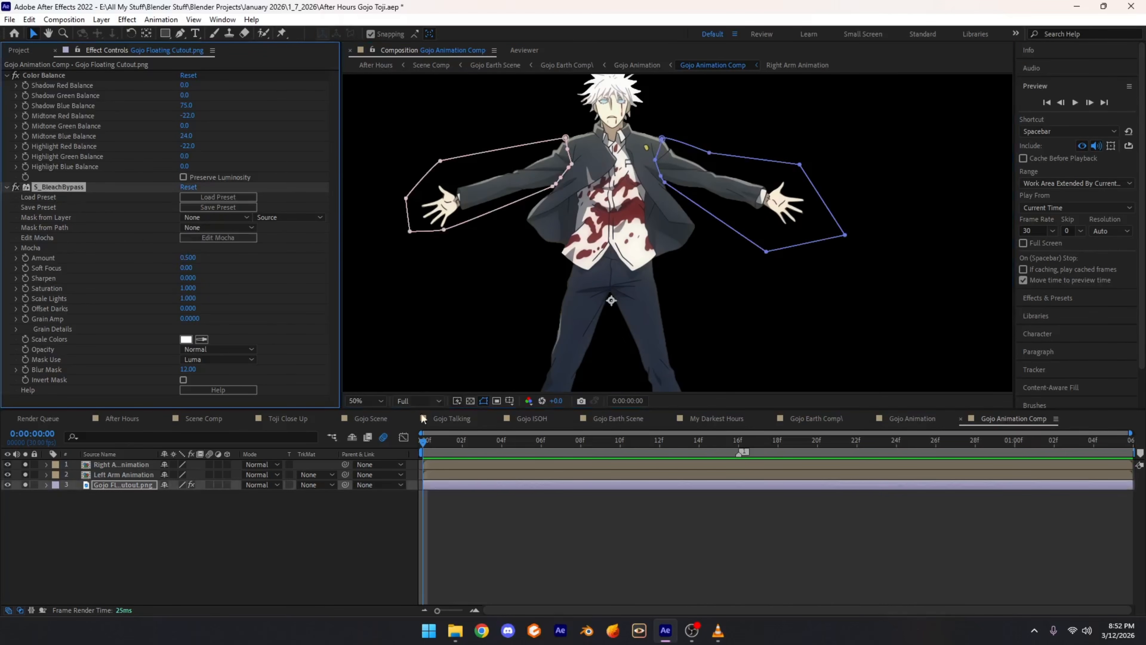
pyautogui.hotkey('shift', '/')
# Step: Open the Right Arm Animation composition from its layer and fit its frame to the viewer
pyautogui.click(440, 465)
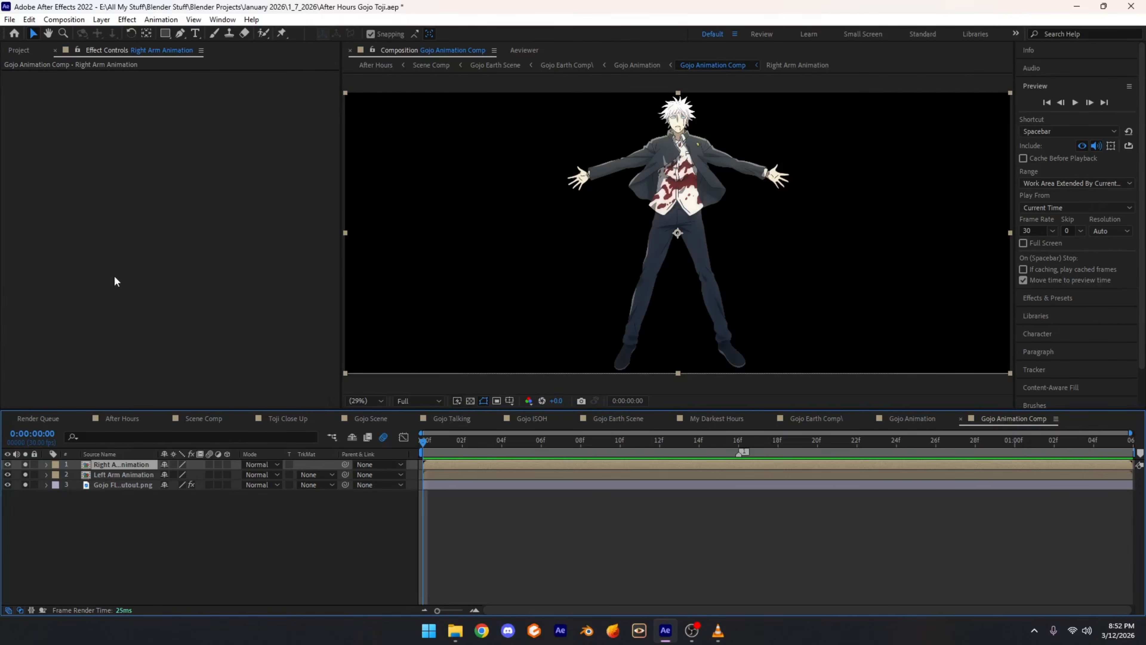
pyautogui.doubleClick(117, 464)
pyautogui.click(366, 400)
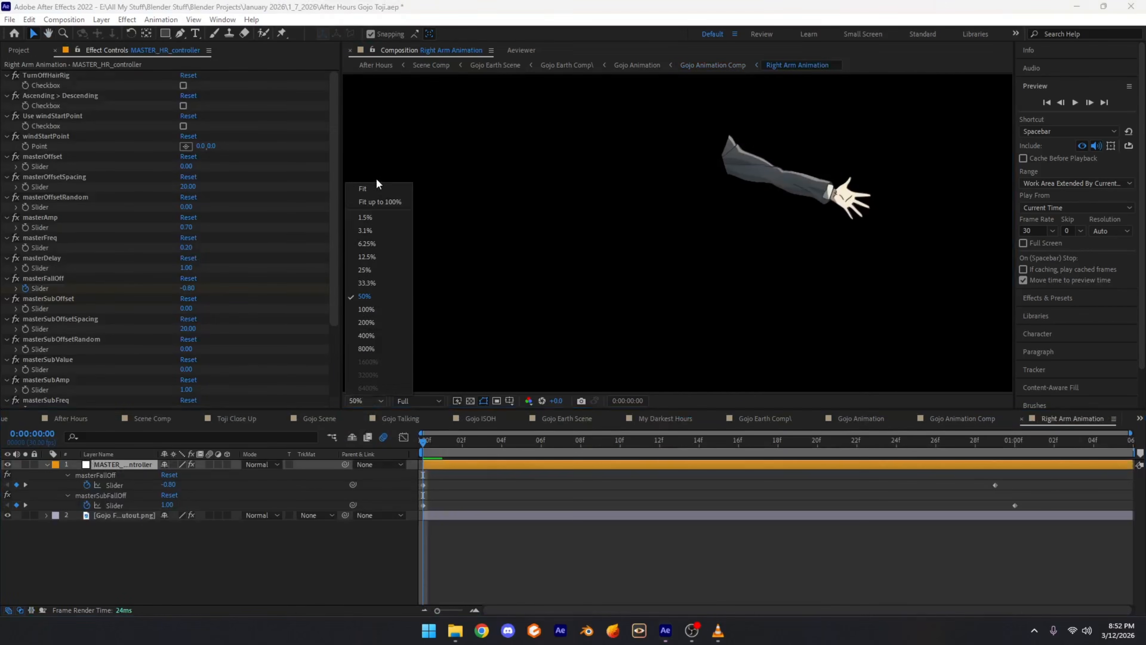
pyautogui.click(377, 188)
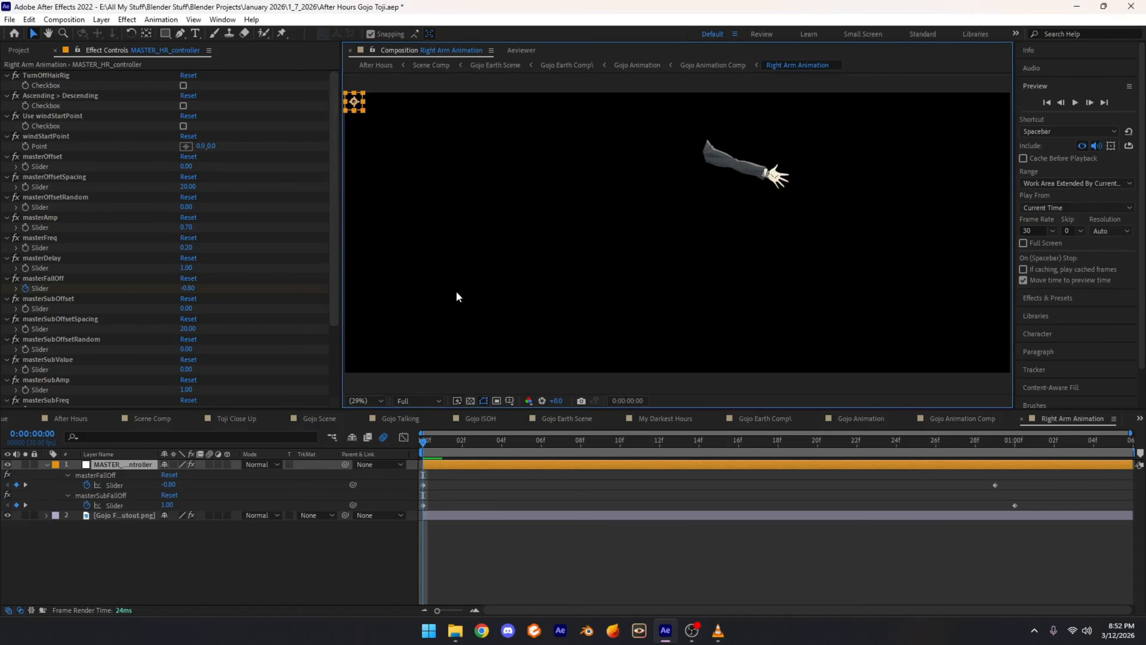
# Step: Go through the MASTER_HR_controller effects one by one, from TurnOffHairRig to masterSubOffsetSpacing
pyautogui.click(50, 78)
pyautogui.click(58, 96)
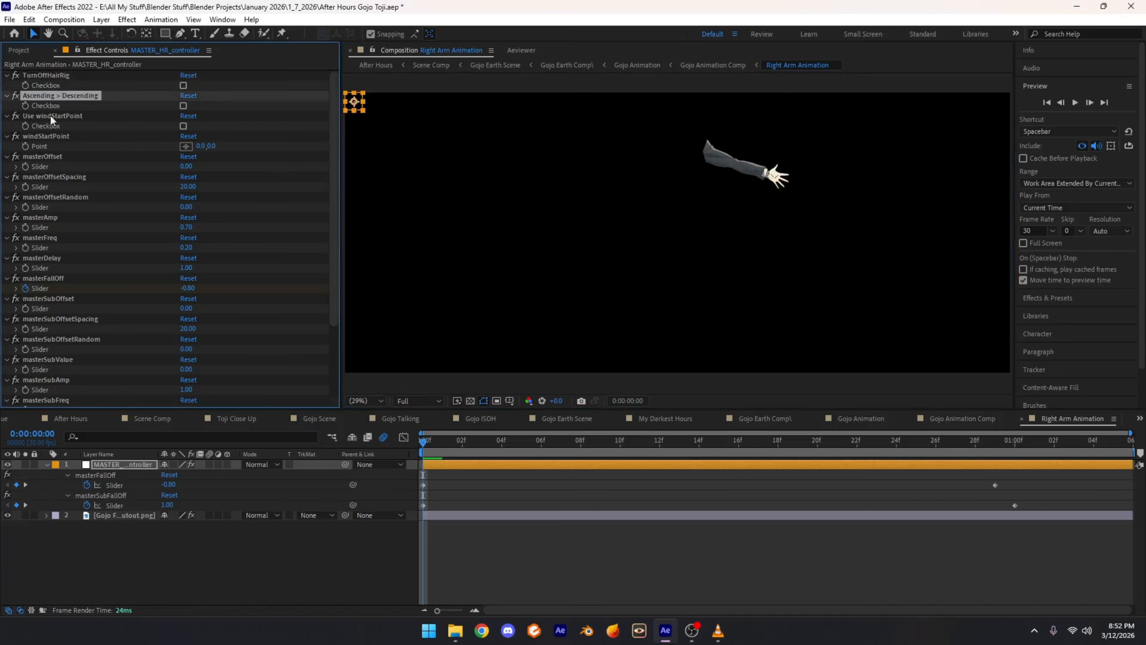
pyautogui.click(50, 116)
pyautogui.click(50, 135)
pyautogui.click(55, 156)
pyautogui.click(61, 176)
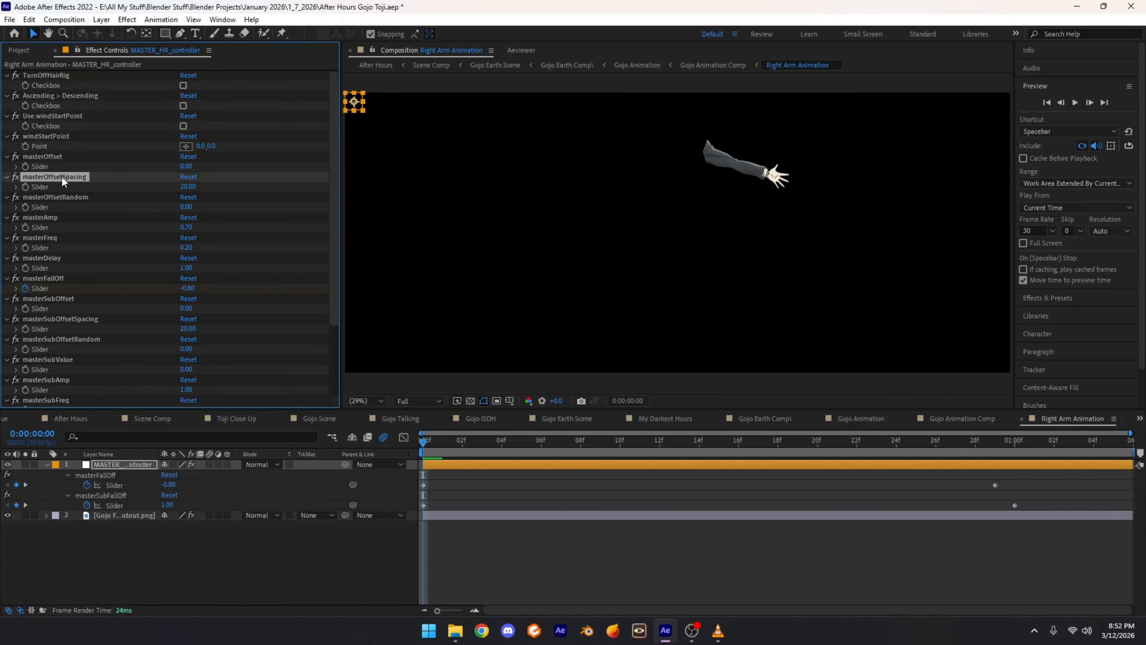
pyautogui.click(61, 196)
pyautogui.click(60, 217)
pyautogui.click(57, 238)
pyautogui.click(59, 257)
pyautogui.click(54, 279)
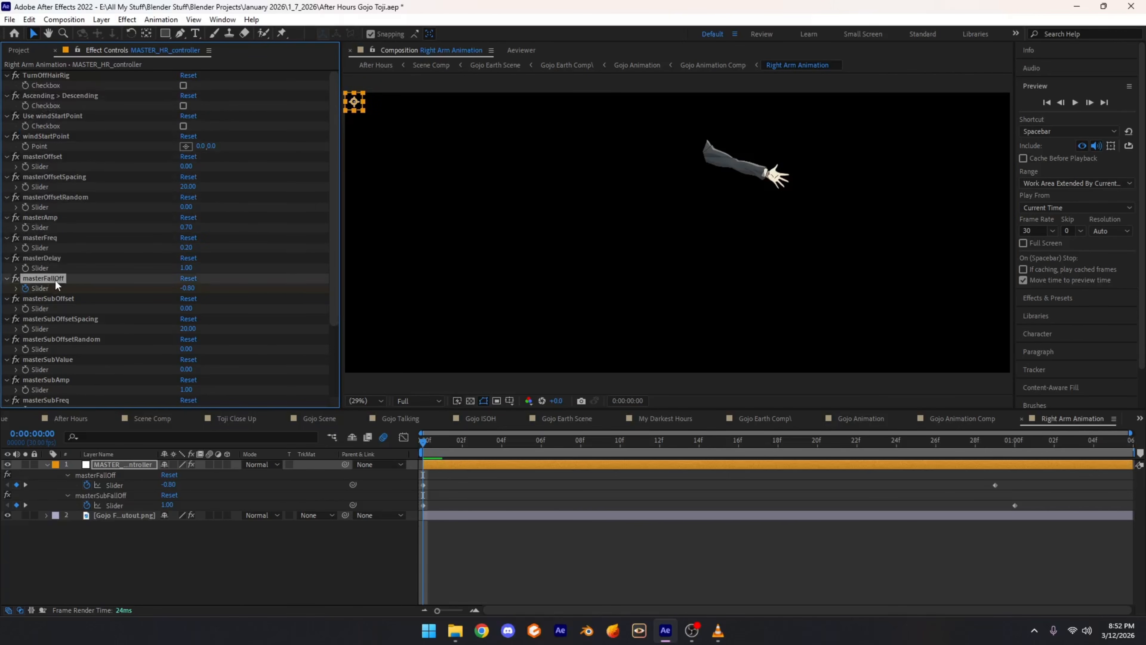
pyautogui.click(55, 300)
pyautogui.click(56, 319)
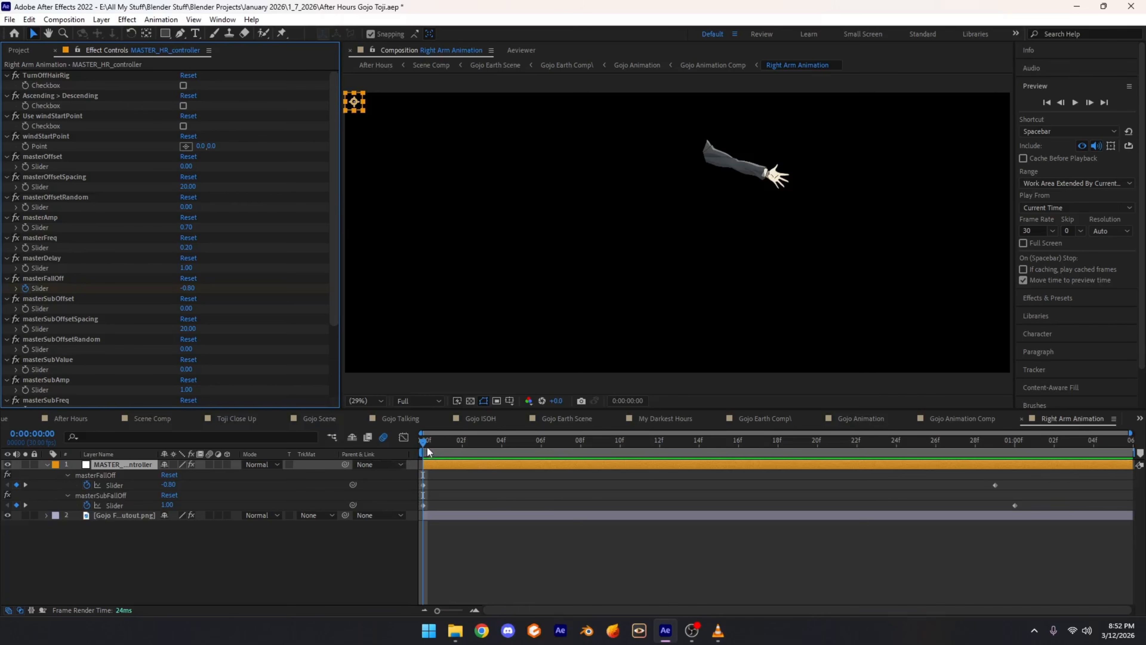
# Step: Scrub and play the right arm's animation, first in the full frame and then up close at 100%
pyautogui.moveTo(428, 446); pyautogui.dragTo(1029, 448)
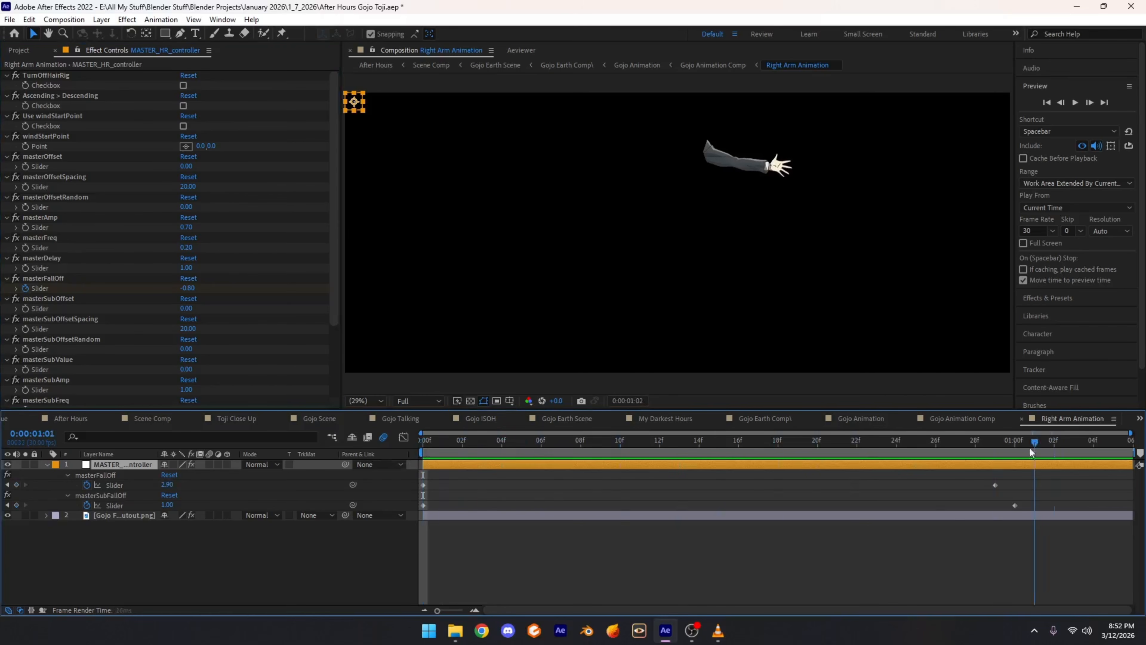
pyautogui.press('space')
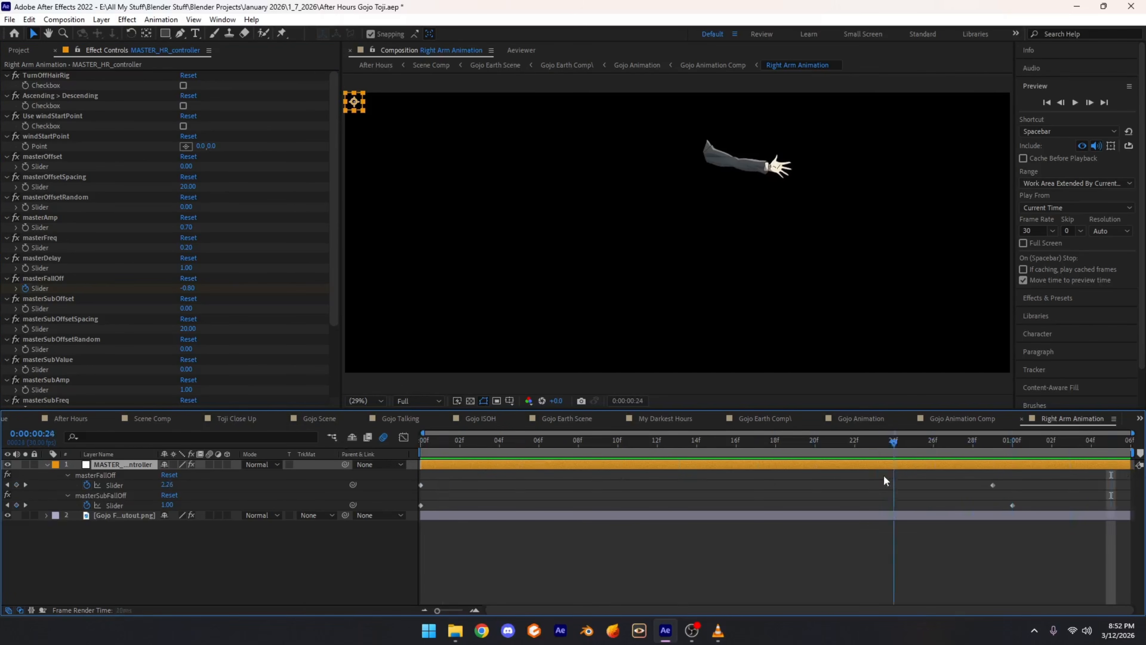
pyautogui.press('space')
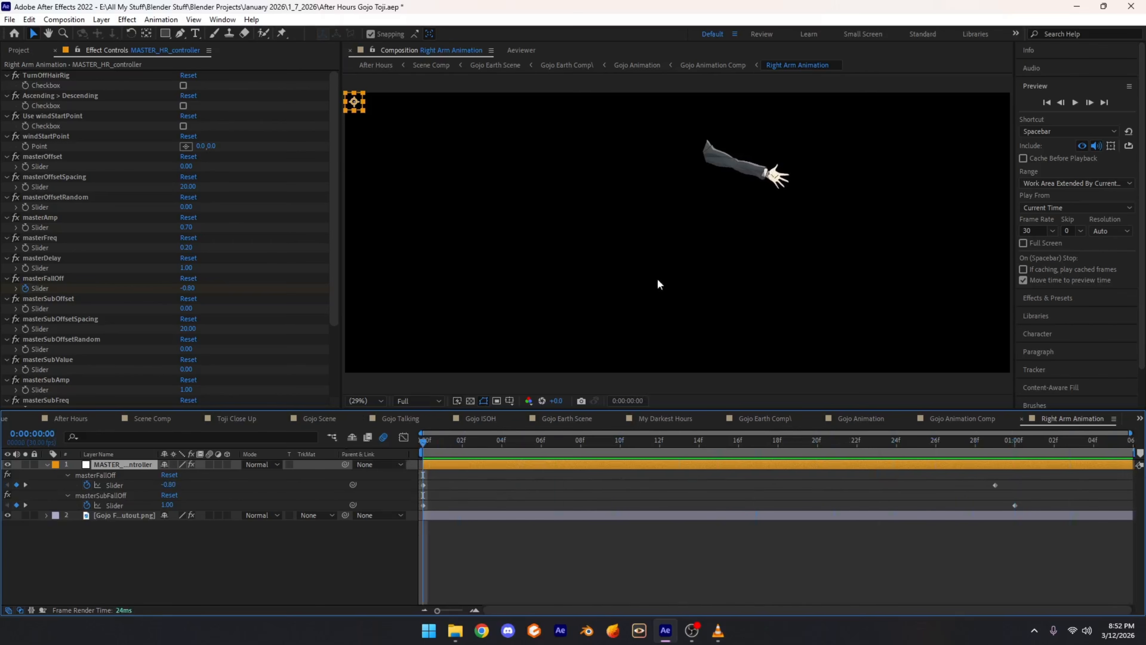
pyautogui.scroll(4, 591, 199)
pyautogui.click(620, 441)
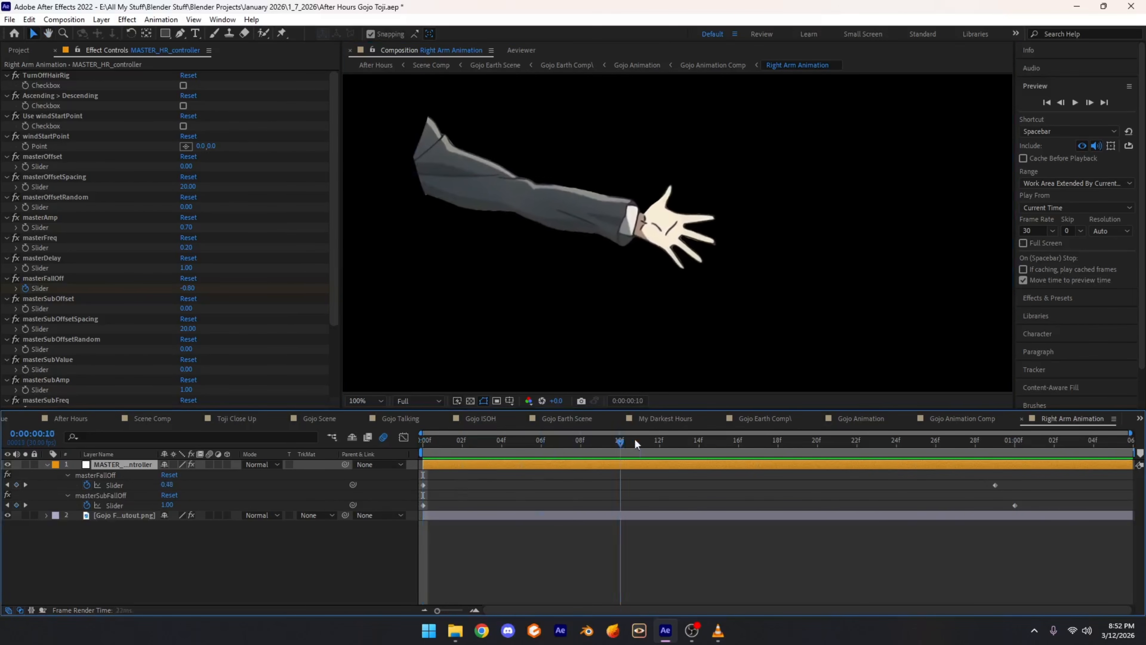
pyautogui.moveTo(635, 444); pyautogui.dragTo(784, 461)
pyautogui.press('space')
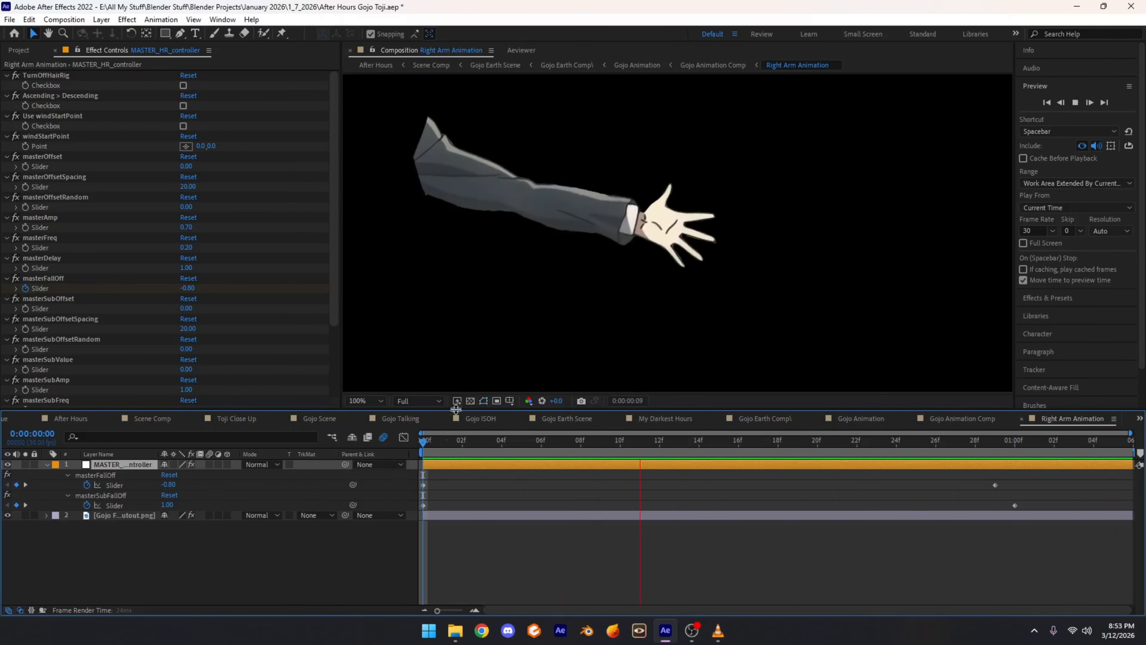
# Step: Fit the frame, play the right arm's animation again and return to the first frame
pyautogui.click(365, 401)
pyautogui.click(365, 203)
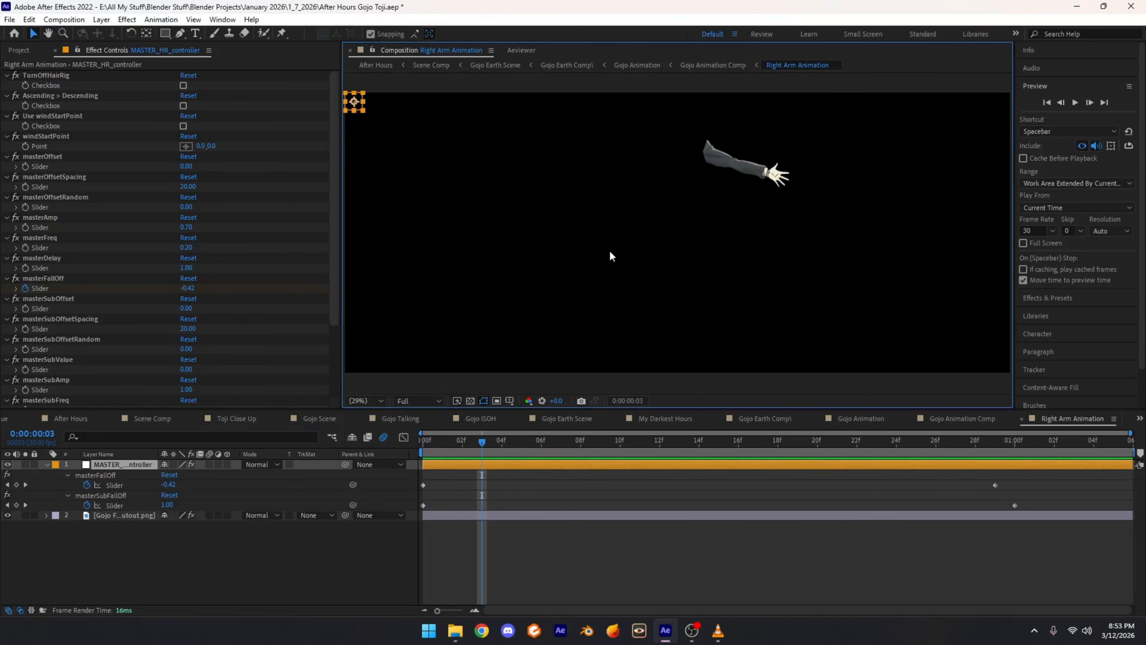
pyautogui.press('space')
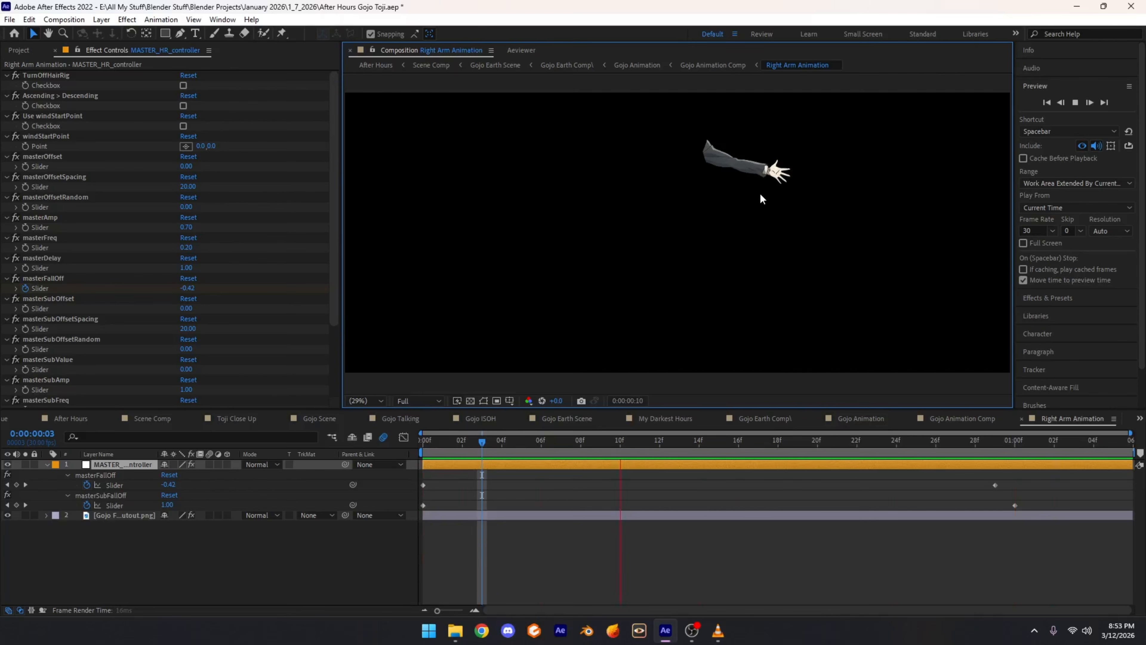
pyautogui.moveTo(836, 446); pyautogui.dragTo(409, 446)
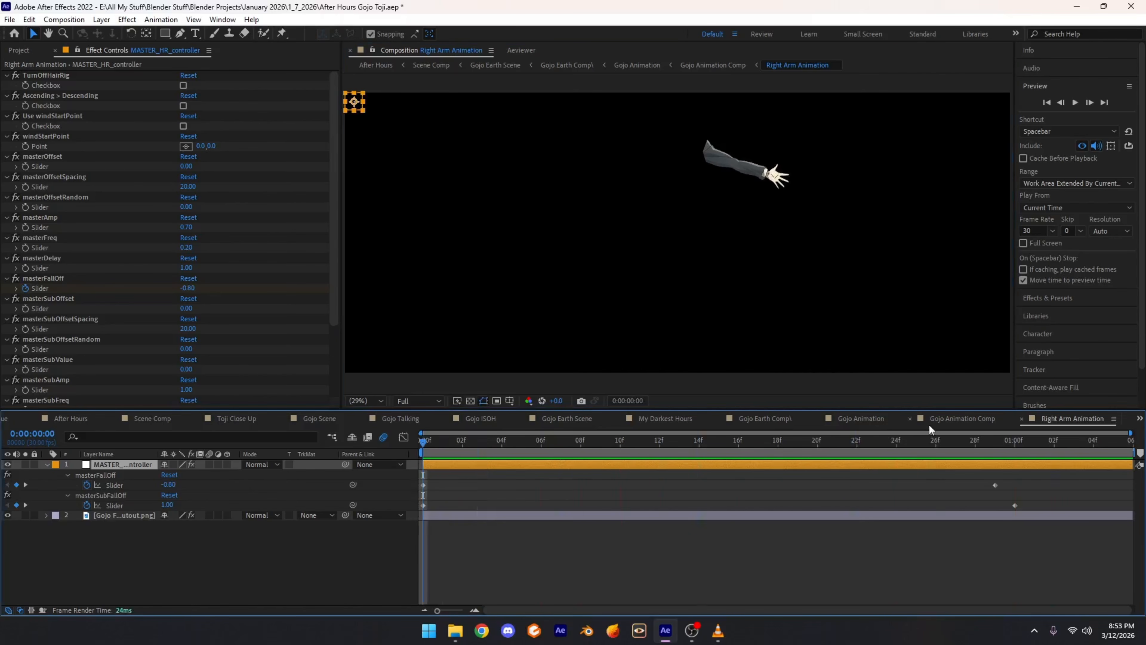
# Step: Preview the assembled figure in the Gojo Animation Comp, and return to the Gojo Earth Comp with its frame fitted
pyautogui.click(928, 422)
pyautogui.press('space')
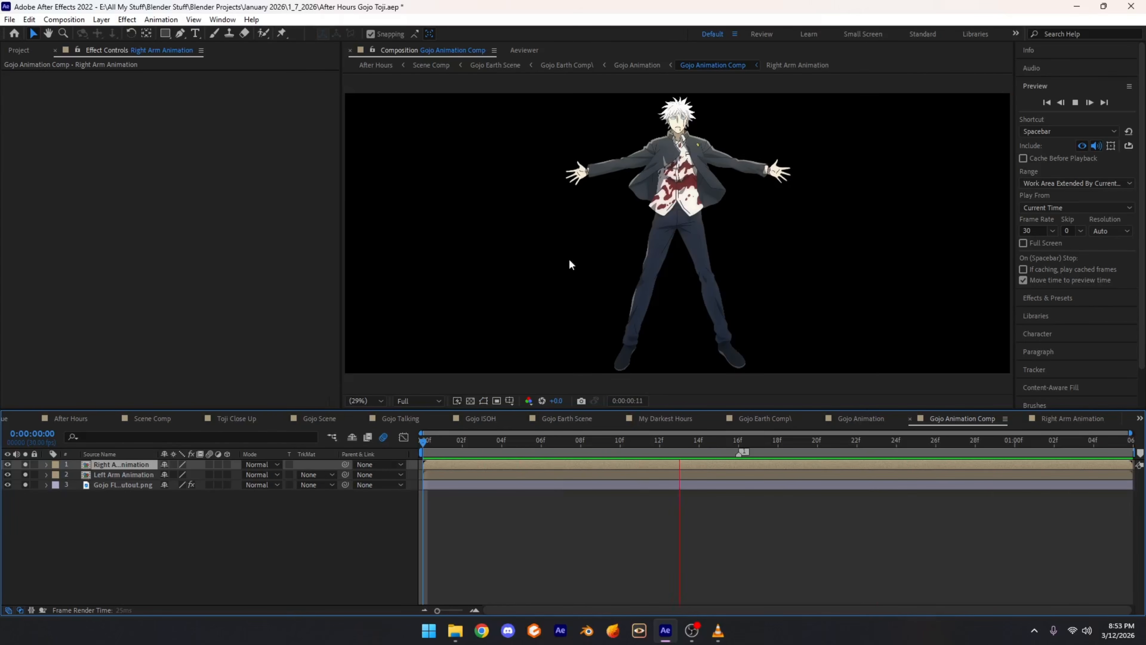
pyautogui.click(860, 421)
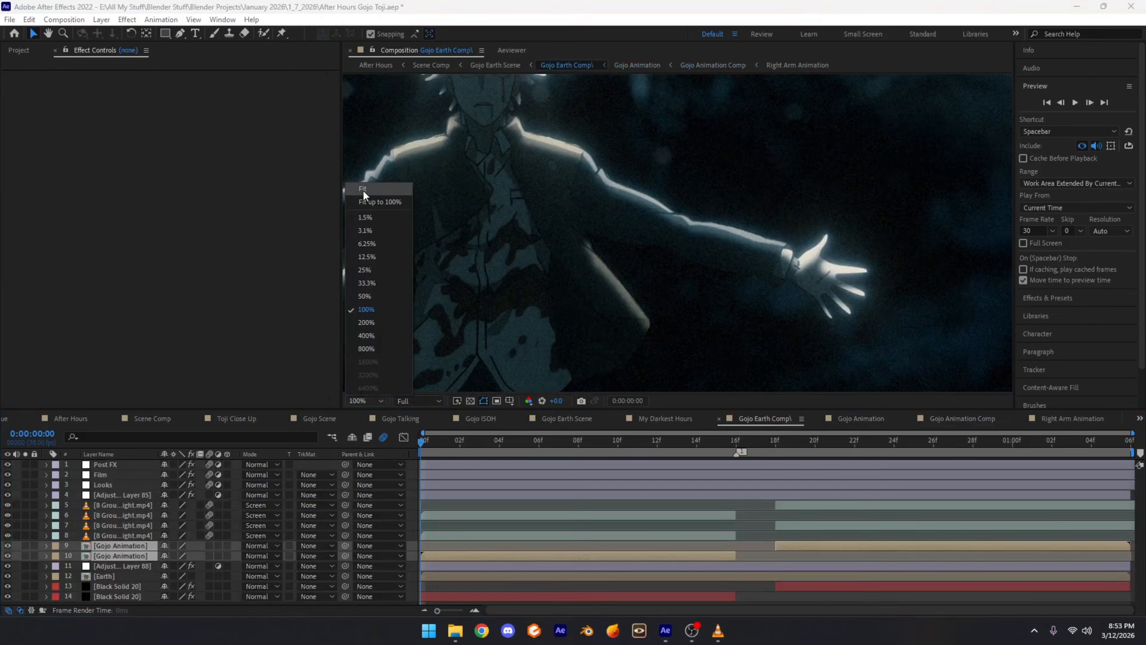
pyautogui.click(363, 190)
# Step: Solo both Gojo Animation layers in the Gojo Earth Comp and examine the isolated figure up close
pyautogui.click(24, 555)
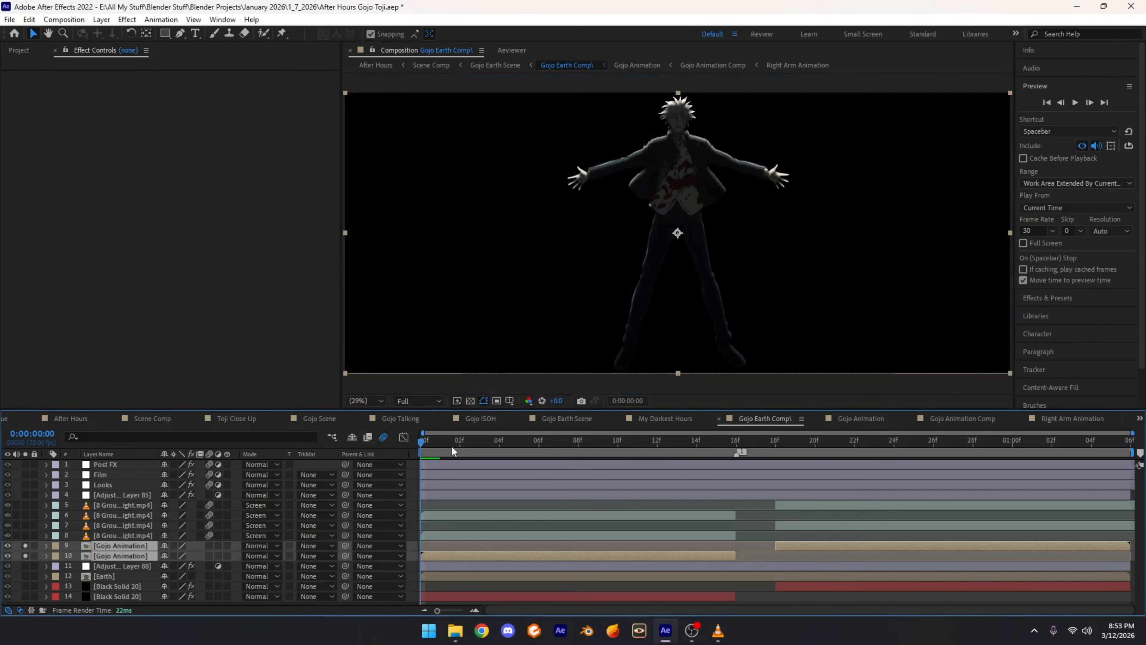
pyautogui.moveTo(452, 447); pyautogui.dragTo(313, 431)
pyautogui.scroll(1, 598, 135)
pyautogui.scroll(2, 627, 324)
pyautogui.moveTo(598, 137); pyautogui.dragTo(431, 186)
pyautogui.scroll(1, 645, 277)
pyautogui.moveTo(644, 277); pyautogui.dragTo(632, 136)
pyautogui.scroll(-1, 668, 216)
# Step: Unsolo the Gojo Animation layers and examine the lit figure from head to legs in the full composite
pyautogui.click(26, 546)
pyautogui.moveTo(481, 263); pyautogui.dragTo(514, 246)
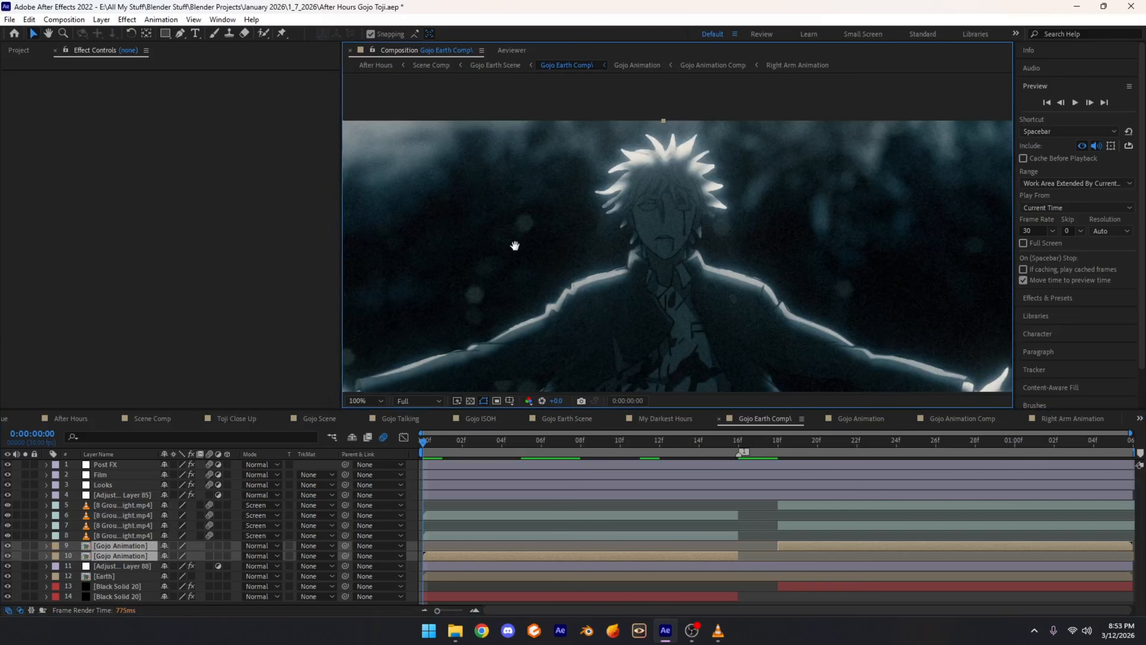
pyautogui.press(',')
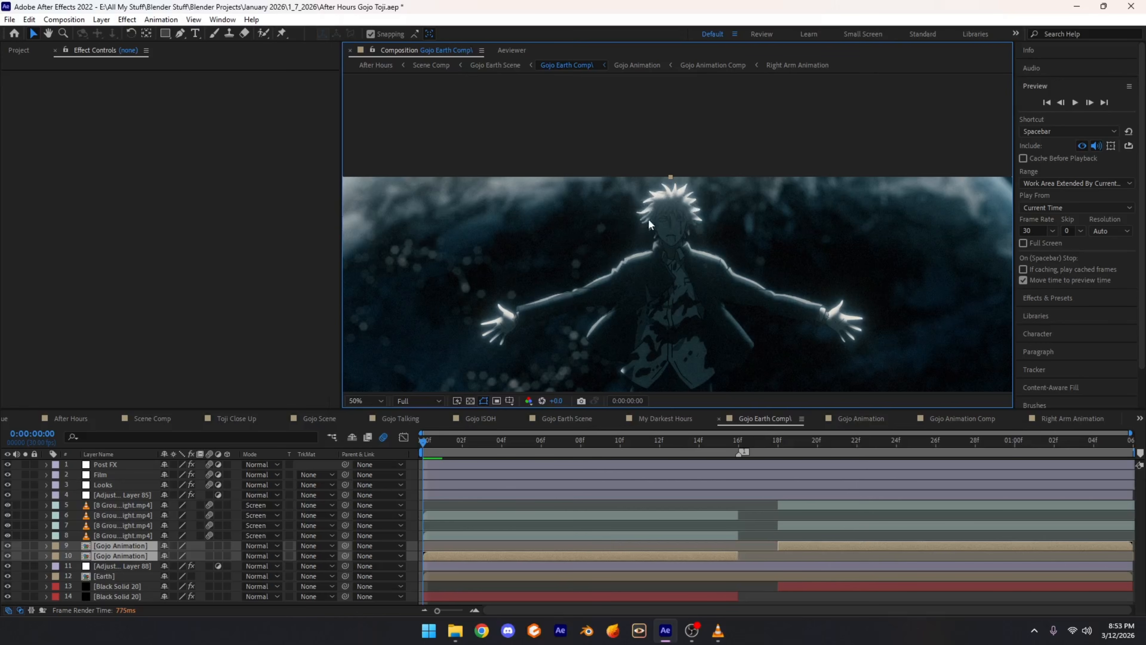
pyautogui.moveTo(685, 276); pyautogui.dragTo(700, 166)
pyautogui.moveTo(691, 245); pyautogui.dragTo(710, 158)
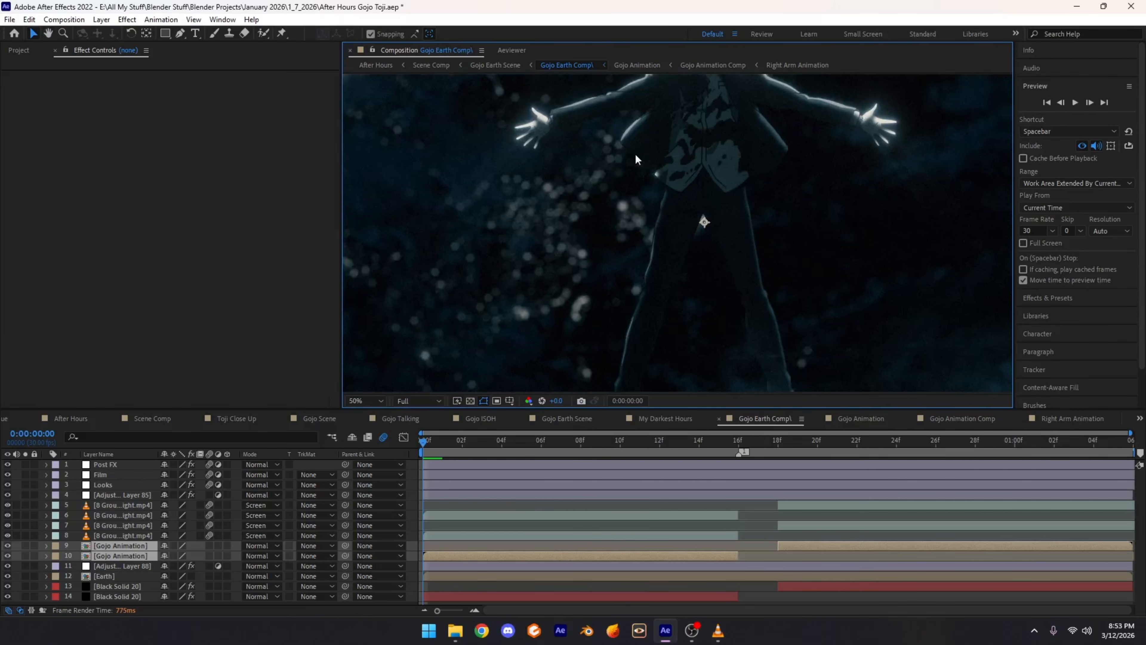
# Step: Open the Gojo Animation composition, collapse Drop Shadow, Set Matte and CC Composite, and turn off all three effects
pyautogui.click(130, 555)
pyautogui.doubleClick(131, 558)
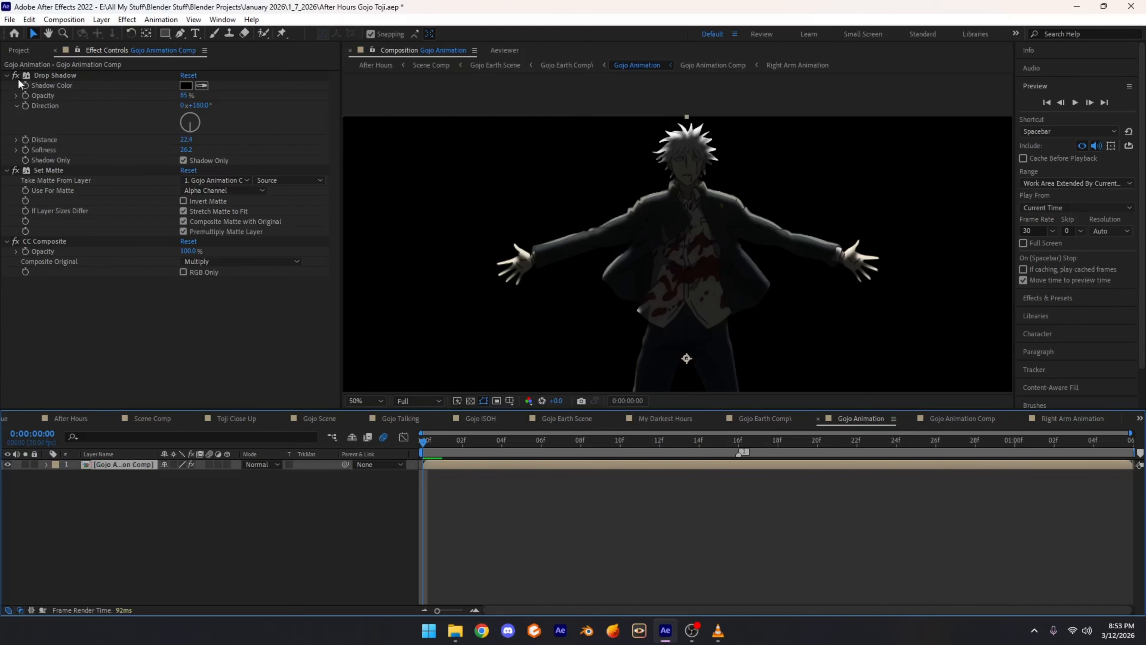
pyautogui.click(10, 84)
pyautogui.click(5, 75)
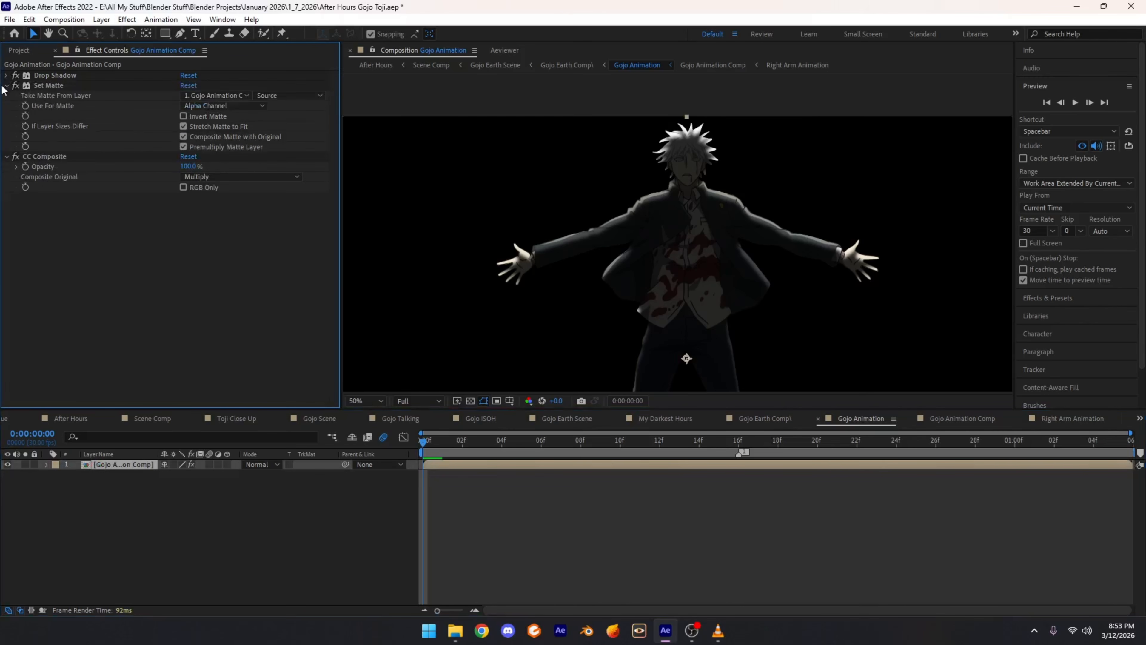
pyautogui.click(5, 85)
pyautogui.click(6, 95)
pyautogui.click(15, 96)
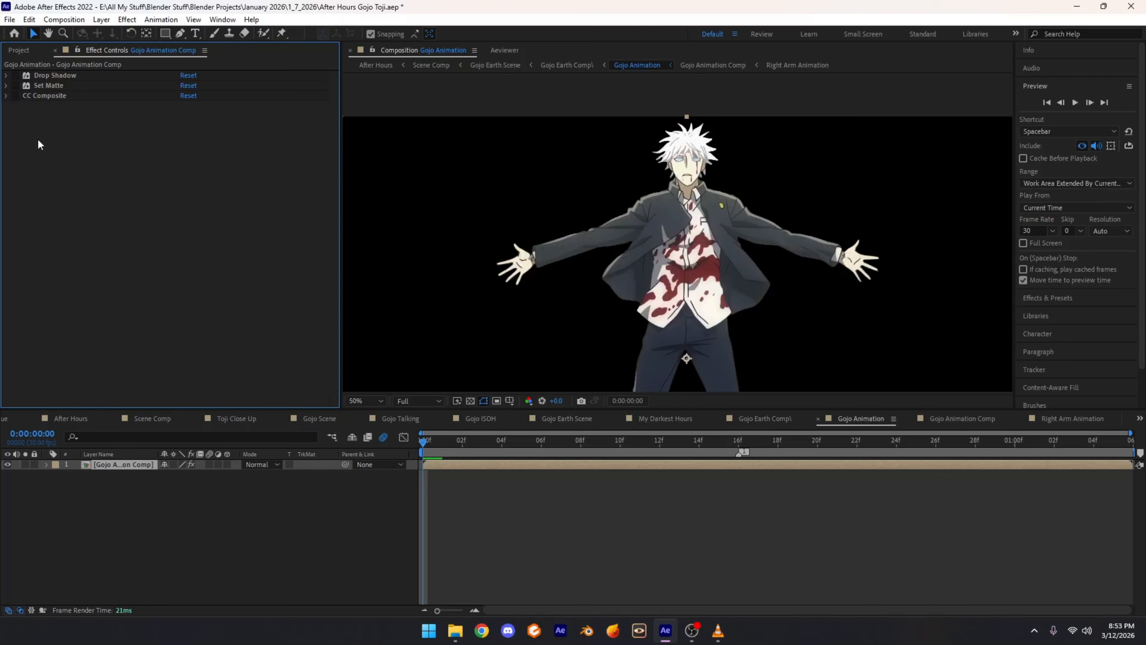
# Step: Turn Drop Shadow back on, show the transparency grid, and compare Shadow Only off and on, leaving it on
pyautogui.click(16, 75)
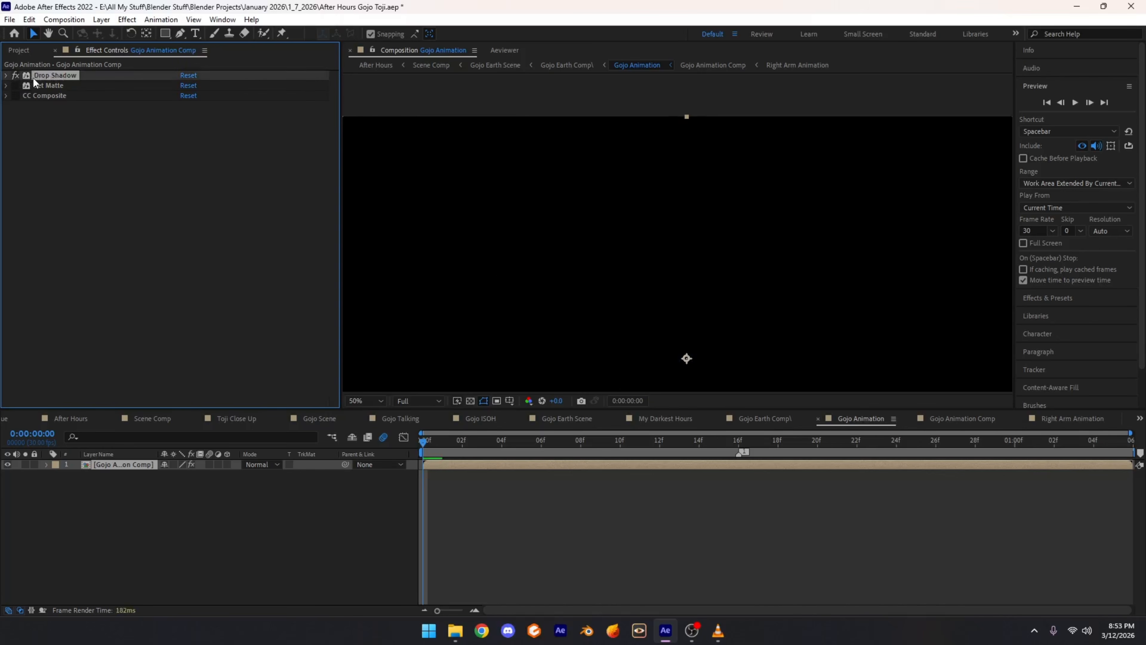
pyautogui.click(6, 76)
pyautogui.click(185, 161)
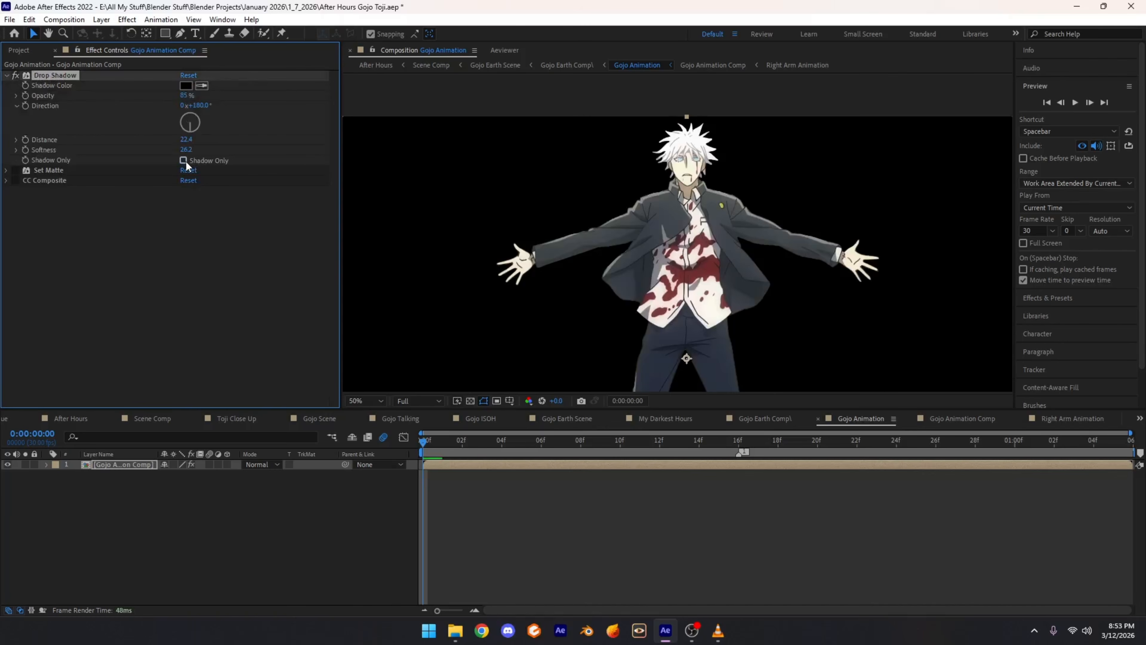
pyautogui.click(186, 160)
pyautogui.click(470, 401)
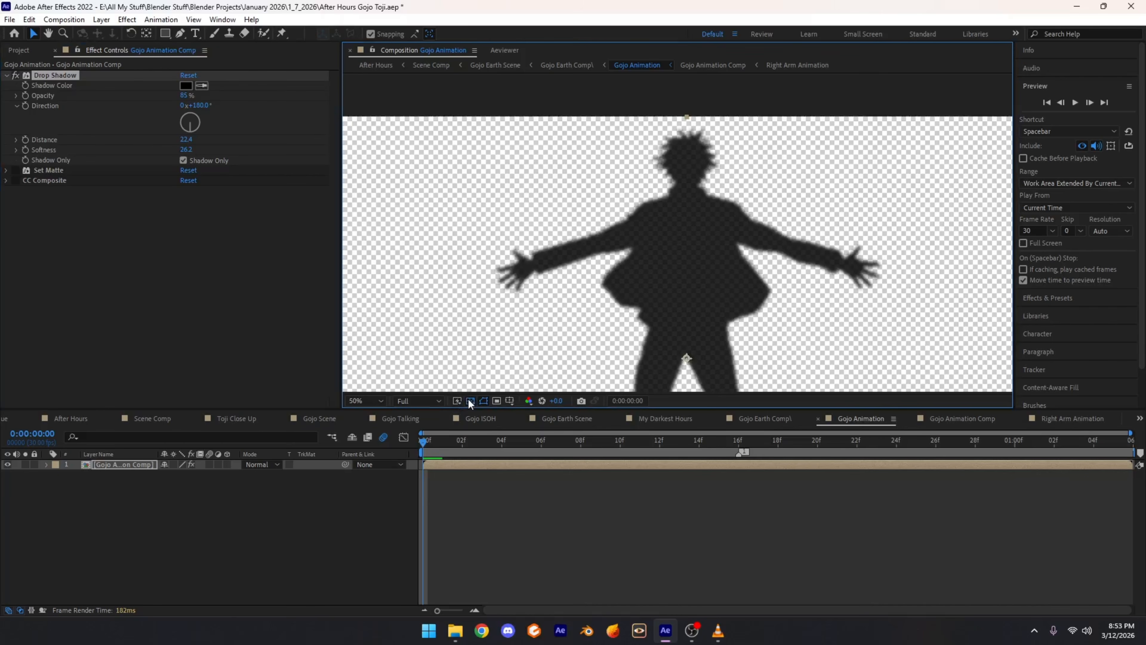
pyautogui.click(200, 160)
pyautogui.click(200, 161)
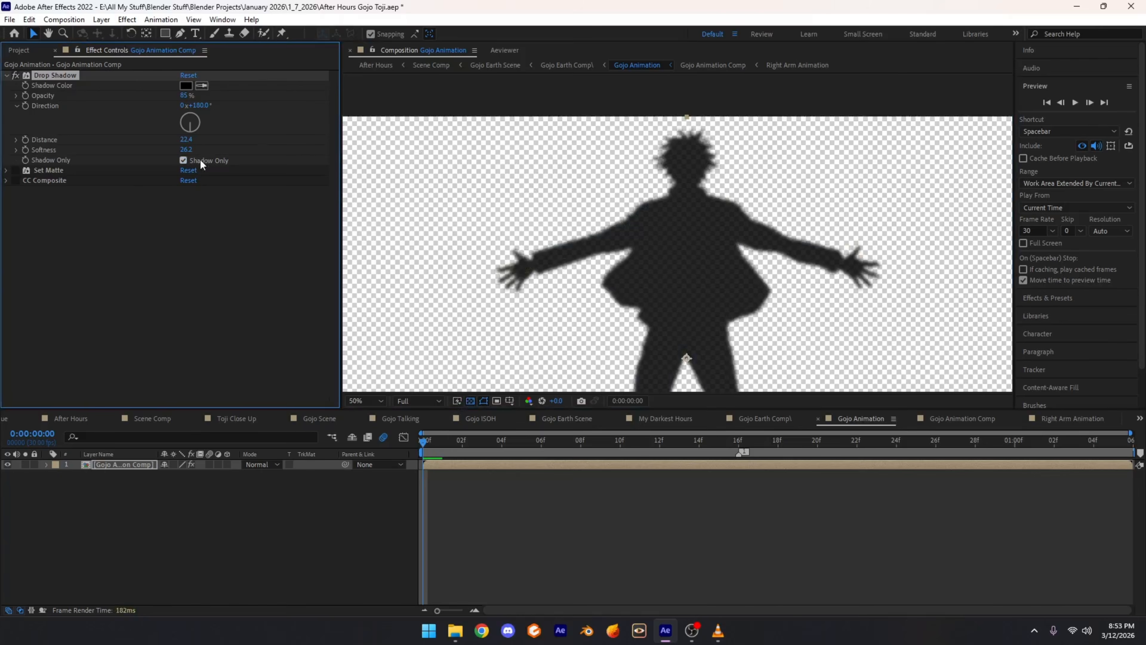
# Step: Compare the Drop Shadow with Shadow Only off and on, inspecting the shadow edge around the hair
pyautogui.click(200, 161)
pyautogui.click(200, 160)
pyautogui.click(200, 160)
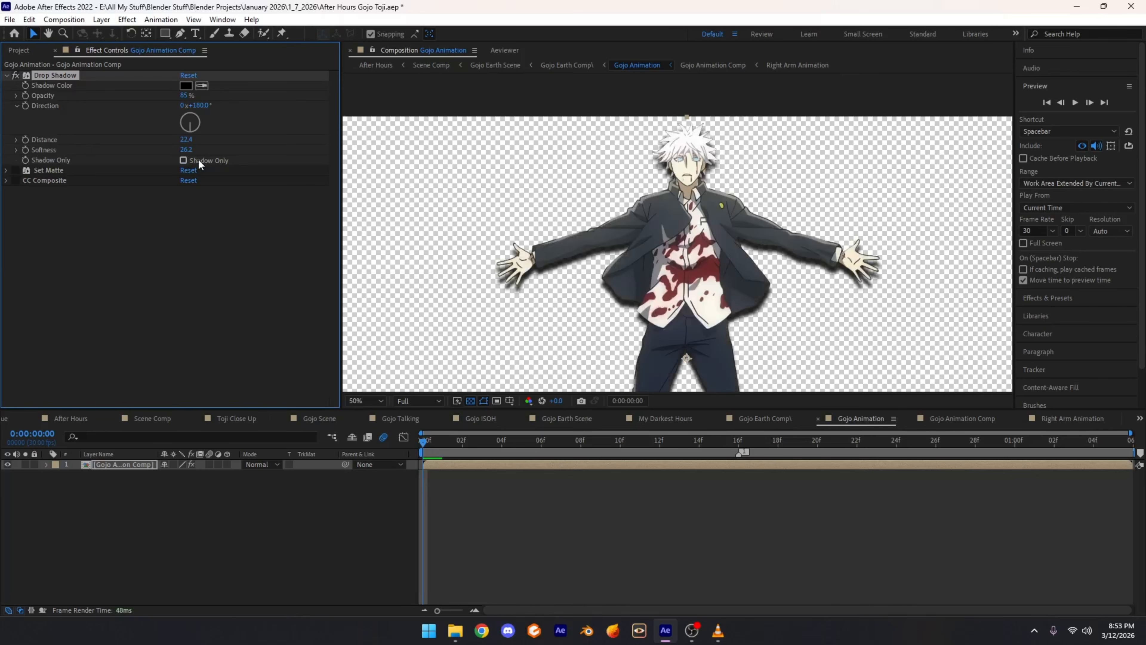
pyautogui.scroll(6, 732, 202)
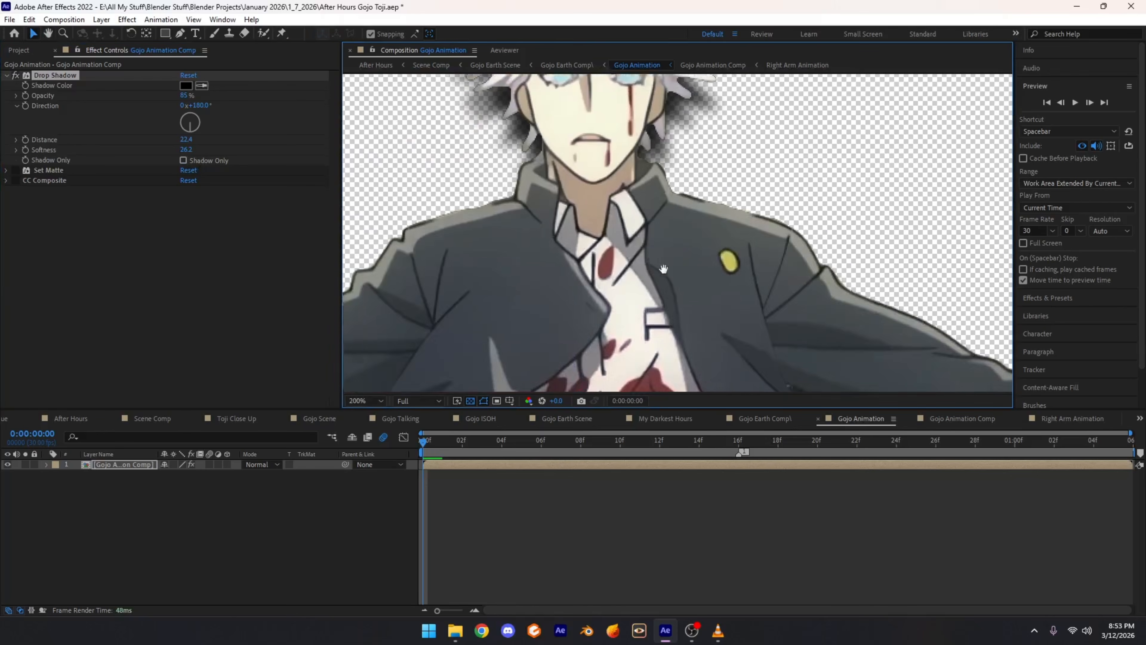
pyautogui.scroll(2, 659, 196)
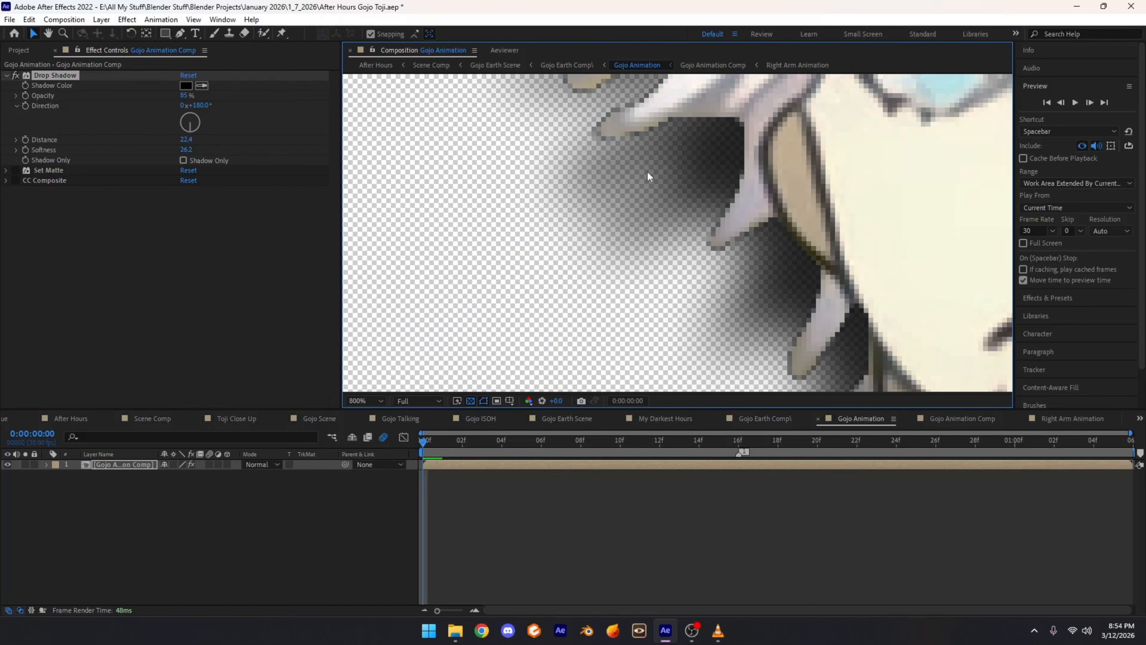
pyautogui.click(206, 159)
pyautogui.scroll(-9, 644, 199)
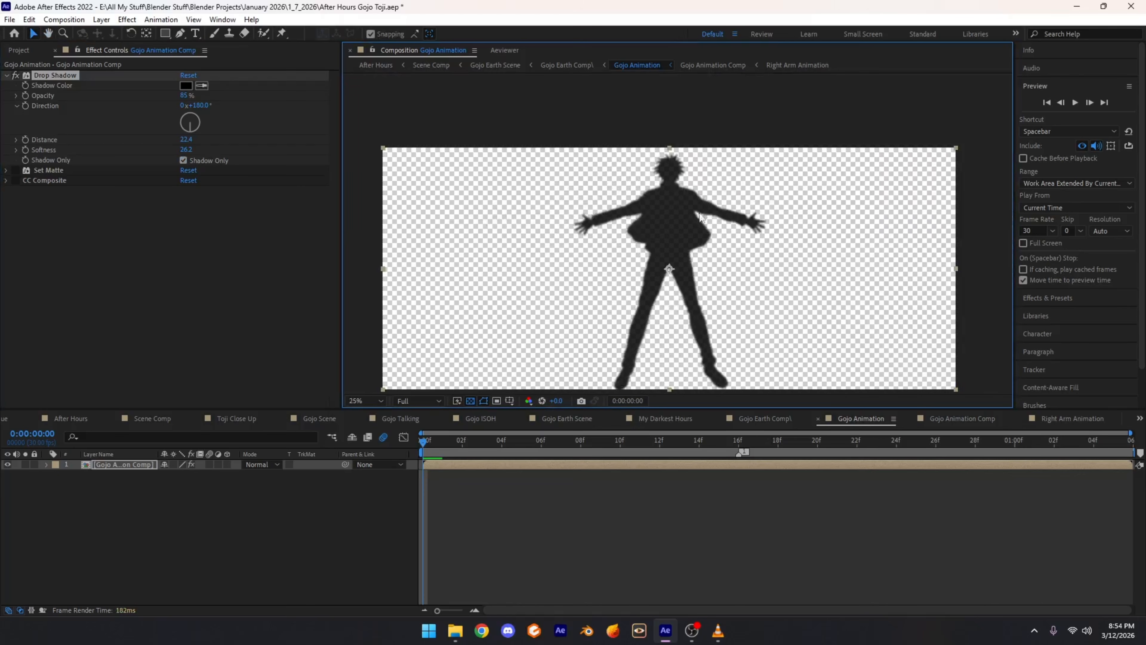
pyautogui.click(370, 397)
pyautogui.click(376, 193)
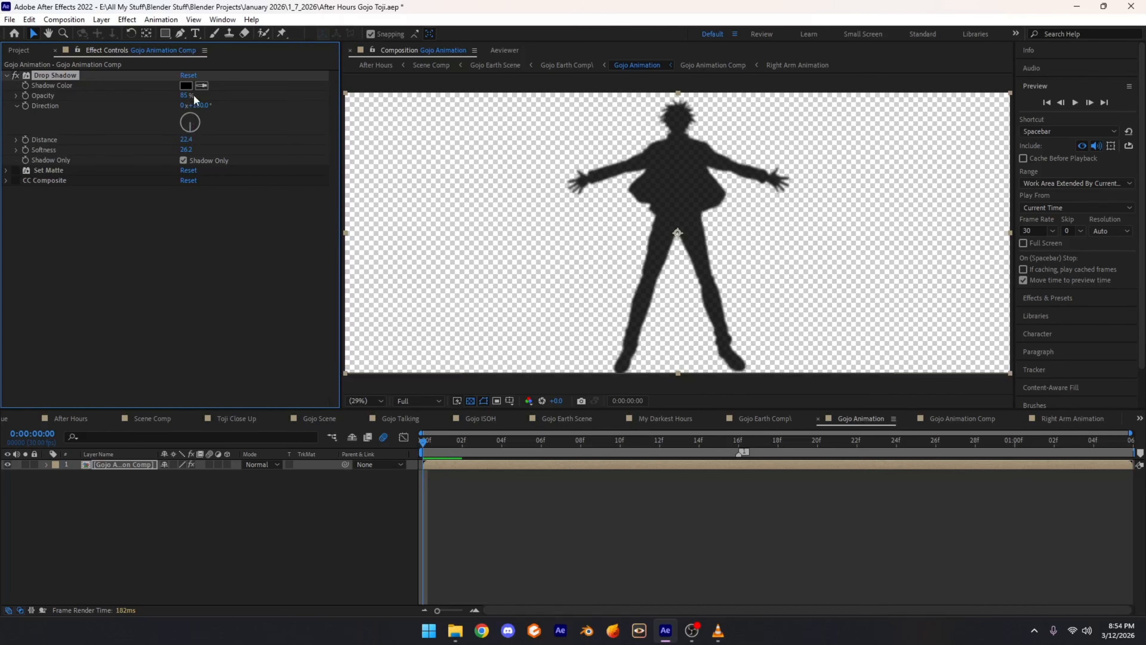
# Step: Check the Gojo Earth composition, return to Gojo Animation, and try a higher Drop Shadow opacity before undoing it
pyautogui.click(774, 419)
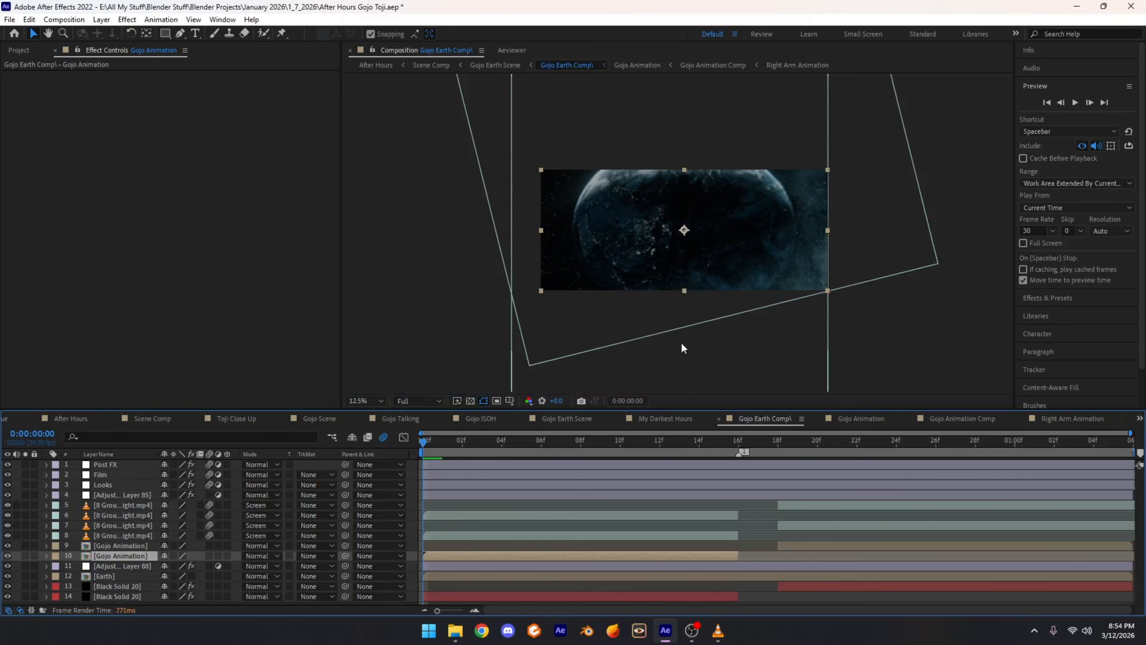
pyautogui.click(884, 417)
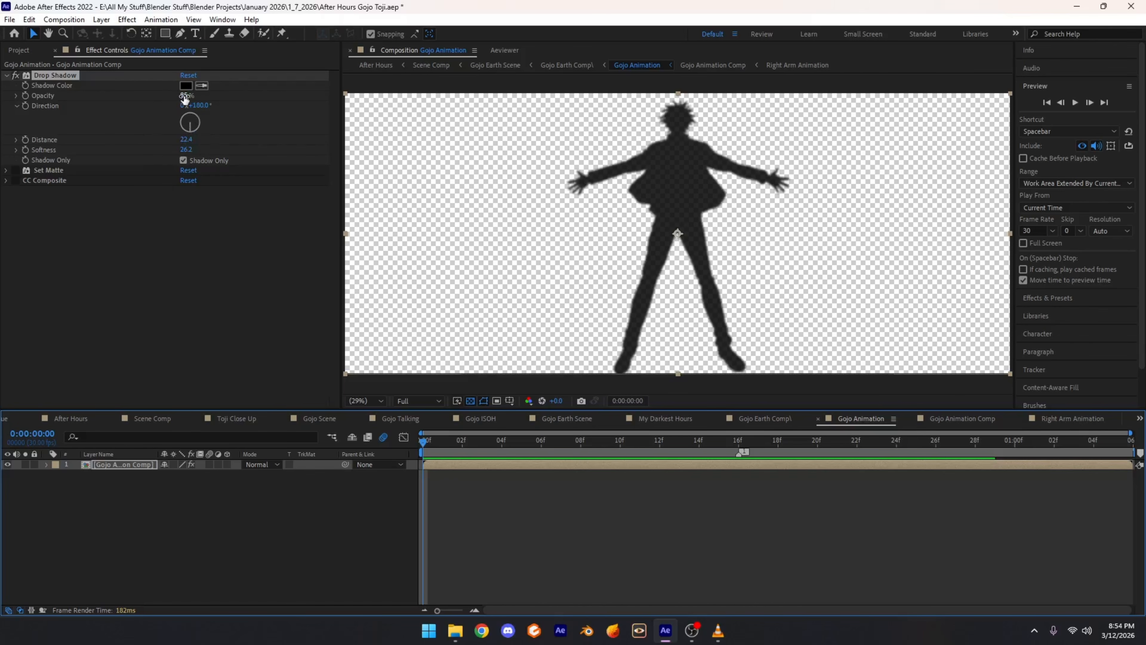
pyautogui.moveTo(185, 99); pyautogui.dragTo(186, 100)
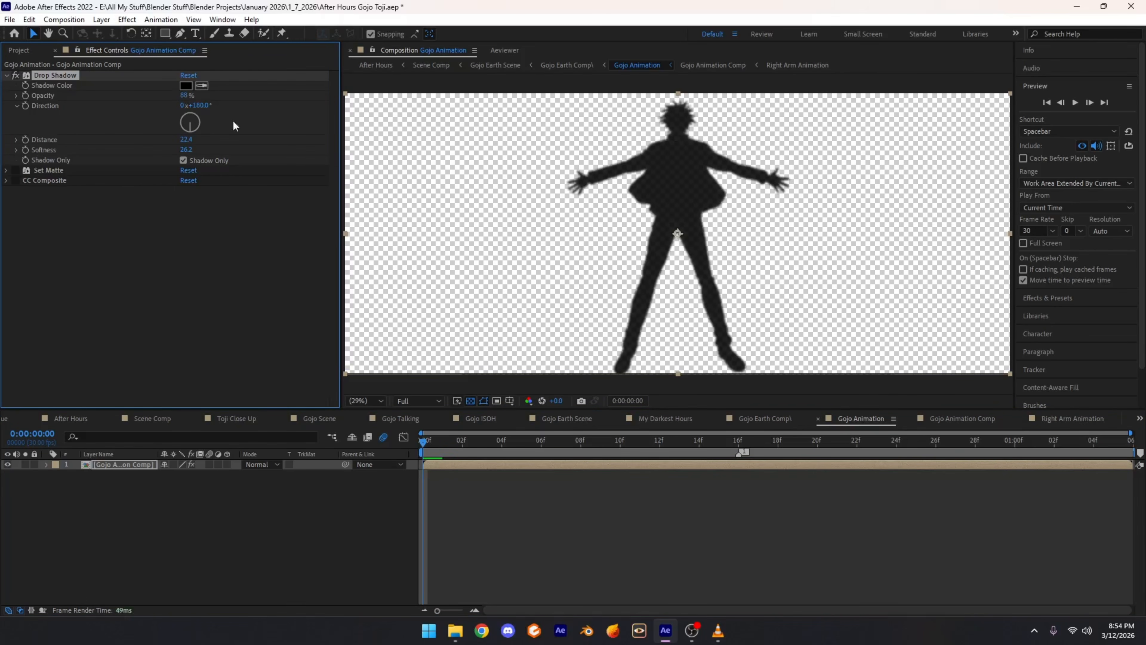
pyautogui.hotkey('ctrl', 'z')
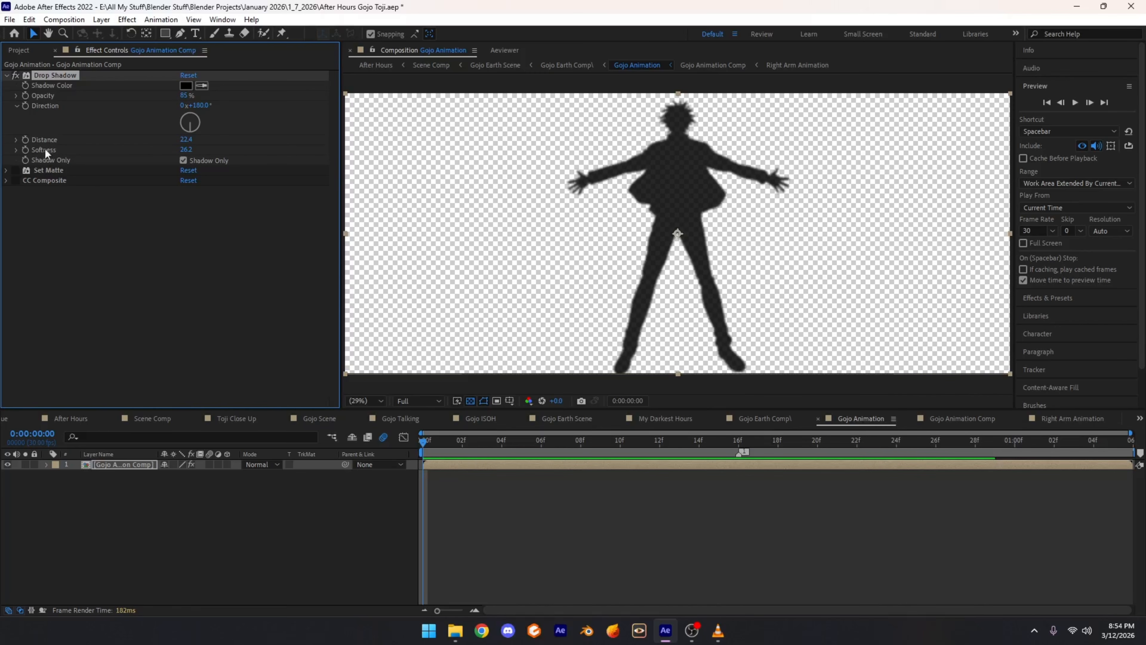
# Step: Enable the Set Matte effect with its settings expanded, and turn off the transparency grid to view black behind the figure
pyautogui.click(53, 173)
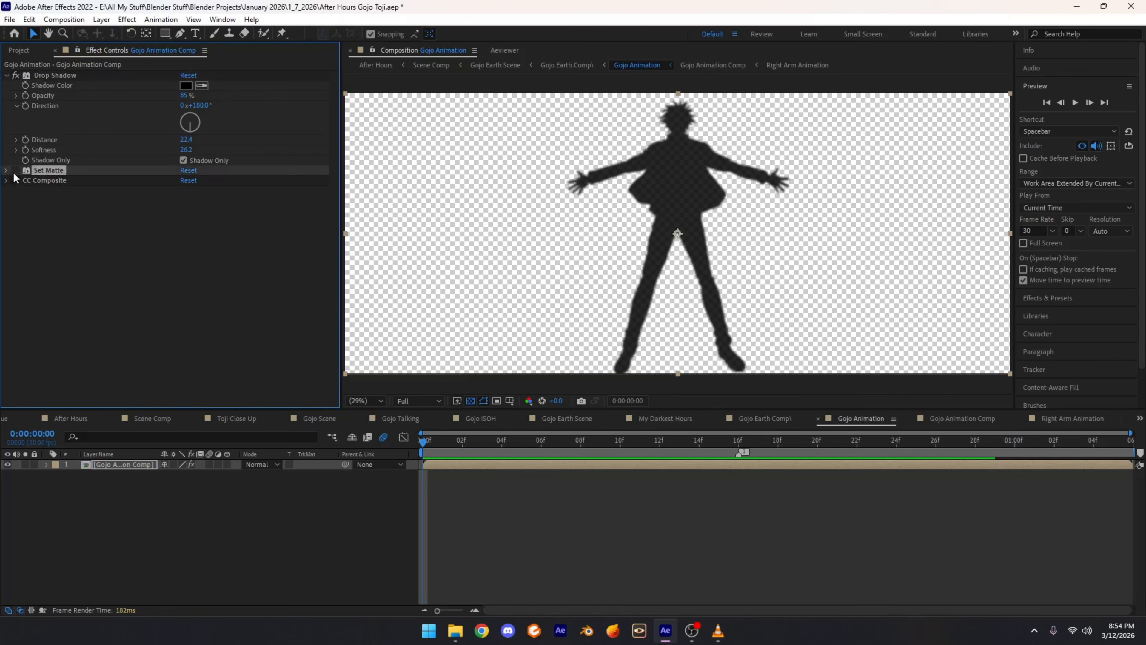
pyautogui.click(5, 171)
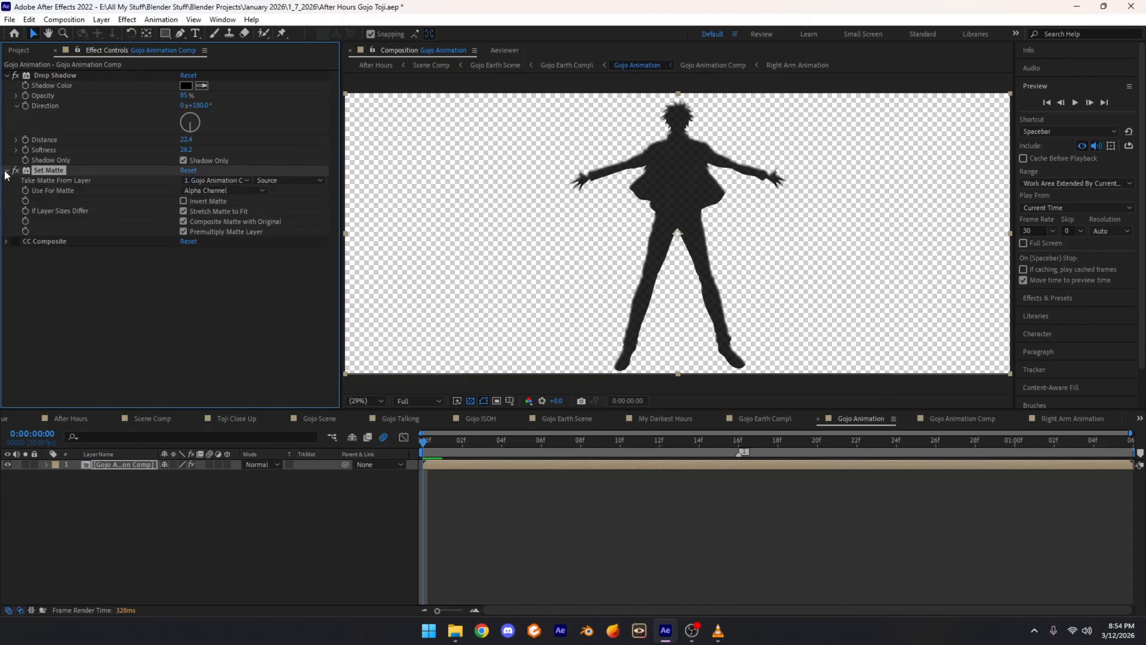
pyautogui.scroll(4, 530, 200)
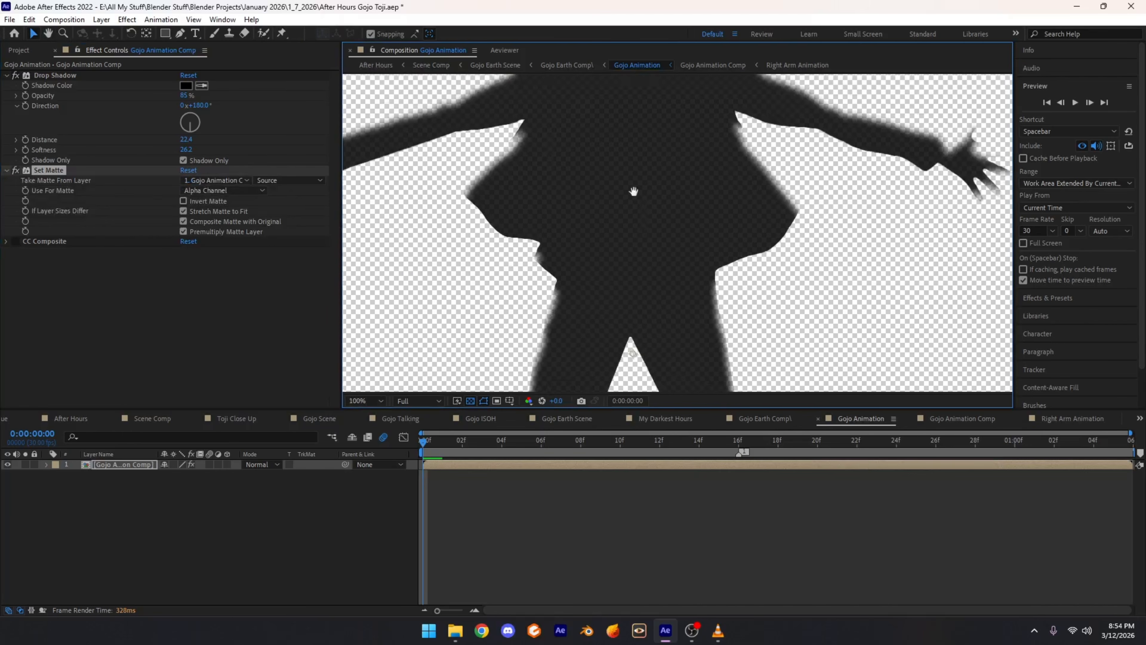
pyautogui.click(470, 401)
pyautogui.press('h')
pyautogui.scroll(-4, 515, 309)
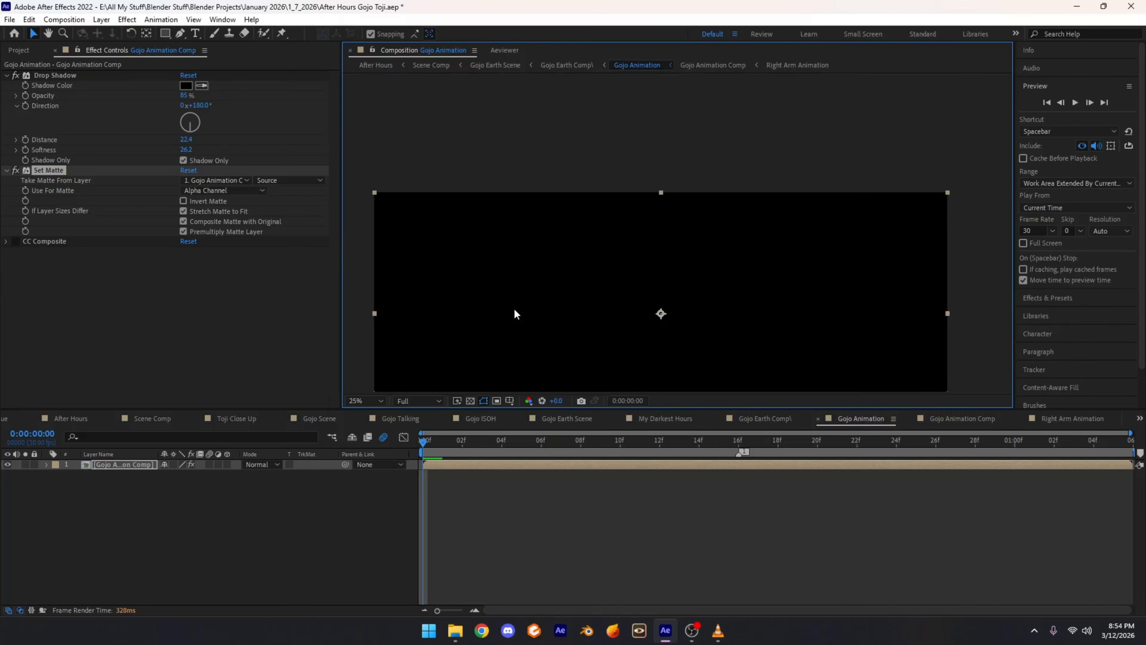
pyautogui.press('v')
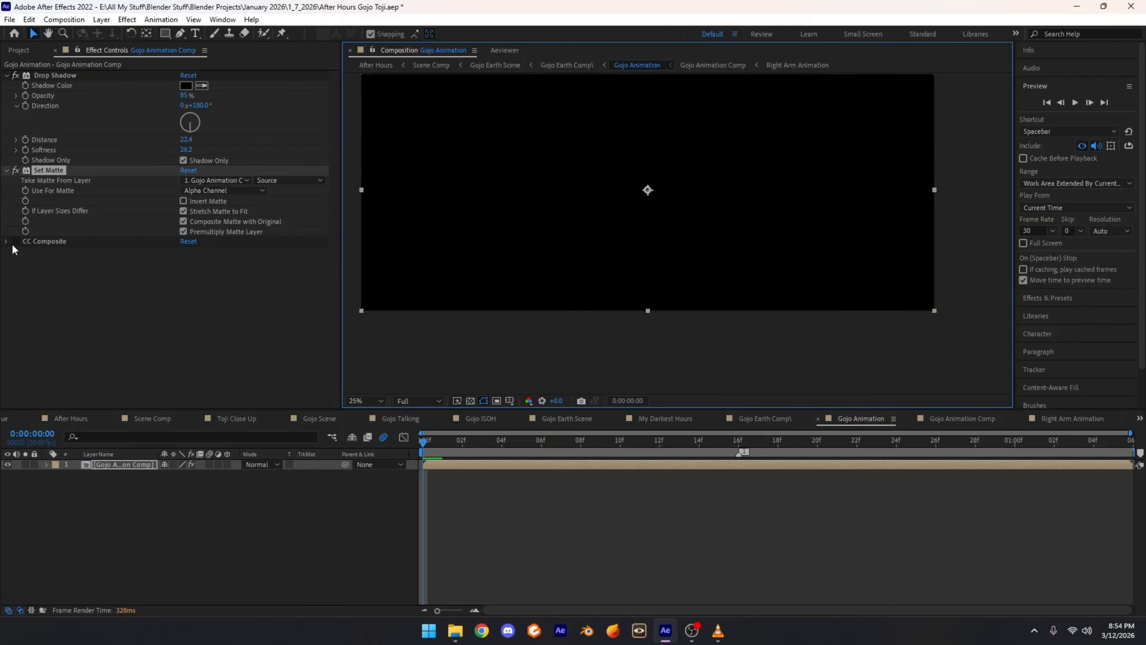
# Step: Enable the CC Composite effect, expand its settings, and compare the figure's shading with the effect off and on
pyautogui.click(15, 241)
pyautogui.click(40, 243)
pyautogui.click(6, 242)
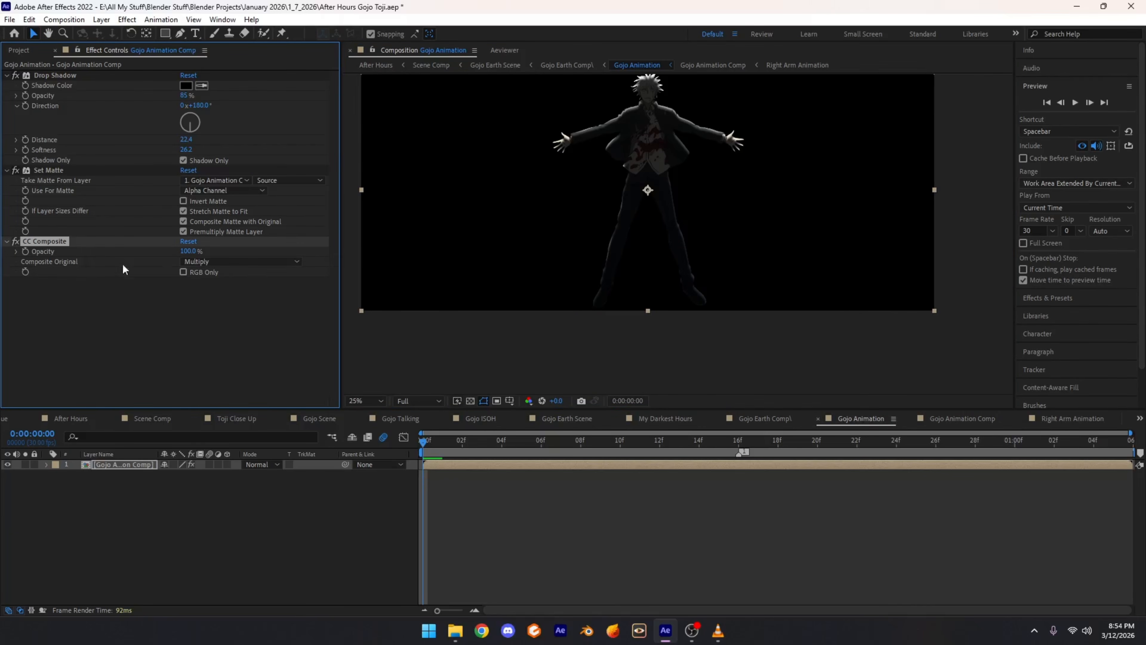
pyautogui.scroll(2, 577, 188)
pyautogui.moveTo(583, 186); pyautogui.dragTo(580, 297)
pyautogui.moveTo(707, 246); pyautogui.dragTo(735, 365)
pyautogui.click(14, 241)
pyautogui.click(14, 242)
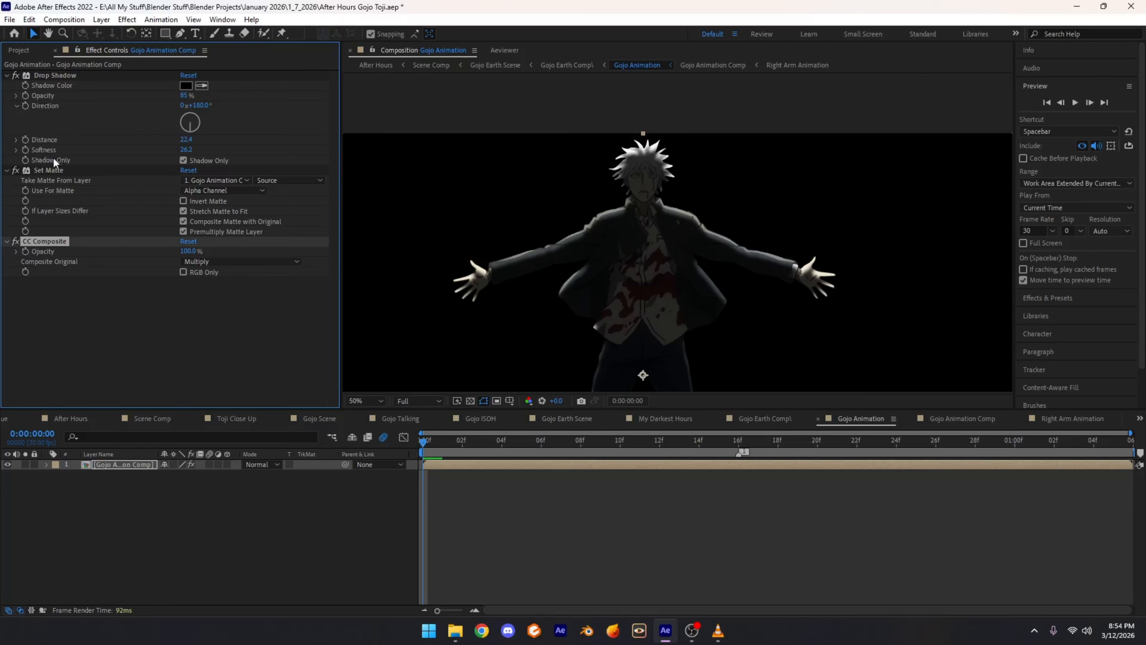
# Step: Try Darken and Lighten as CC Composite's Composite Original mode, and return it to Multiply
pyautogui.click(49, 171)
pyautogui.click(61, 242)
pyautogui.click(229, 262)
pyautogui.click(248, 181)
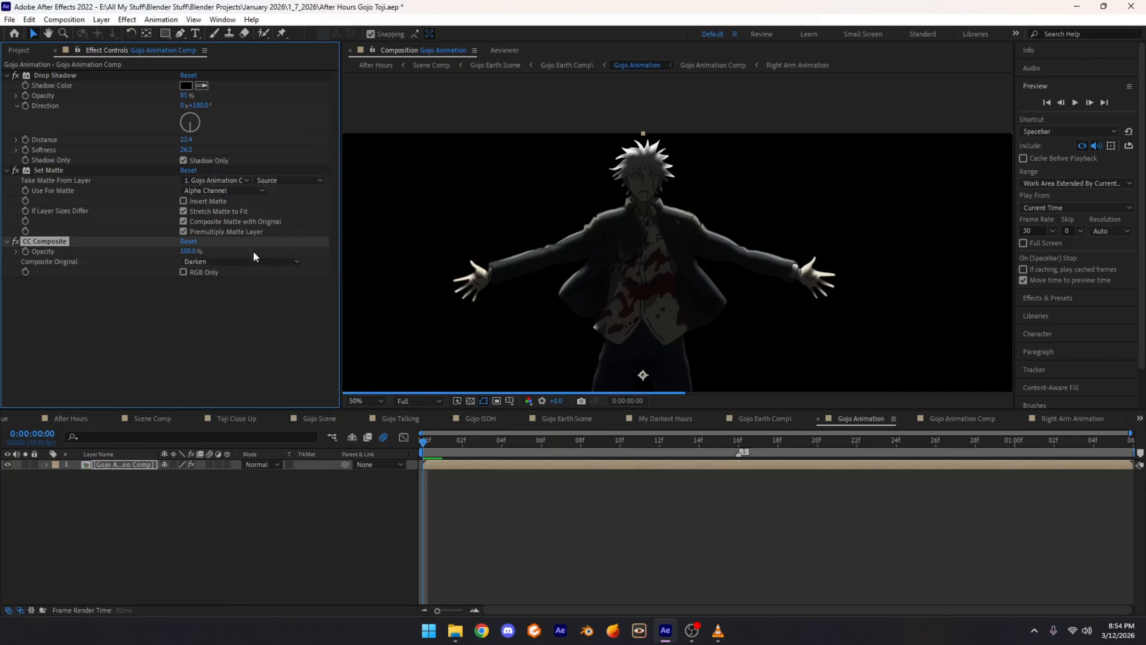
pyautogui.click(245, 261)
pyautogui.click(243, 265)
pyautogui.click(240, 263)
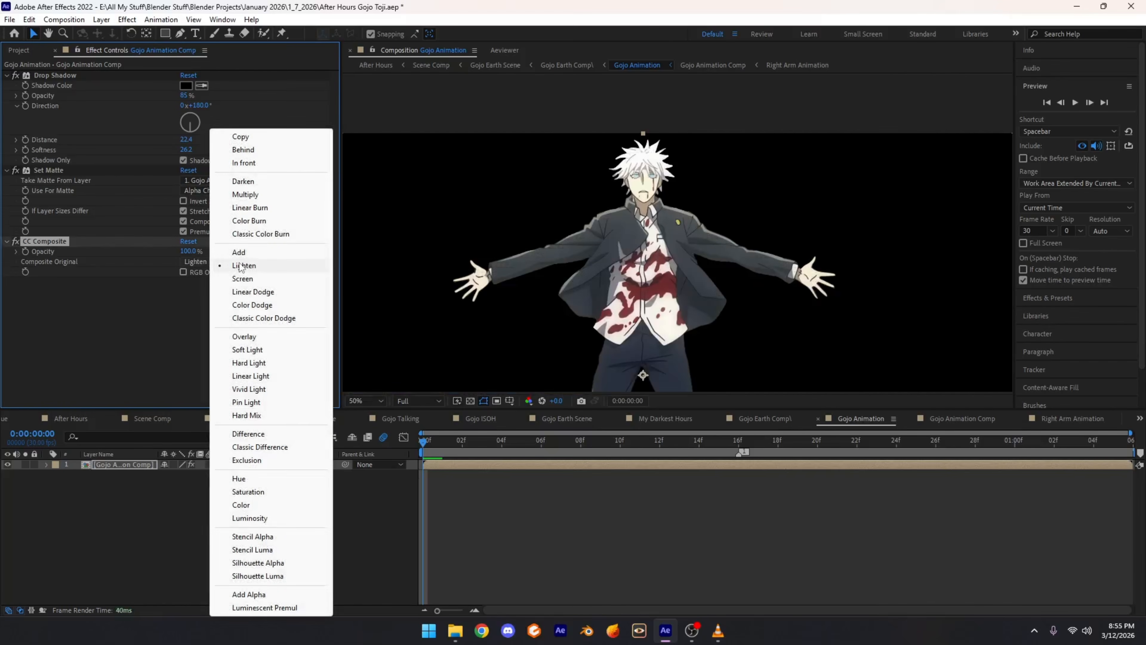
pyautogui.click(246, 194)
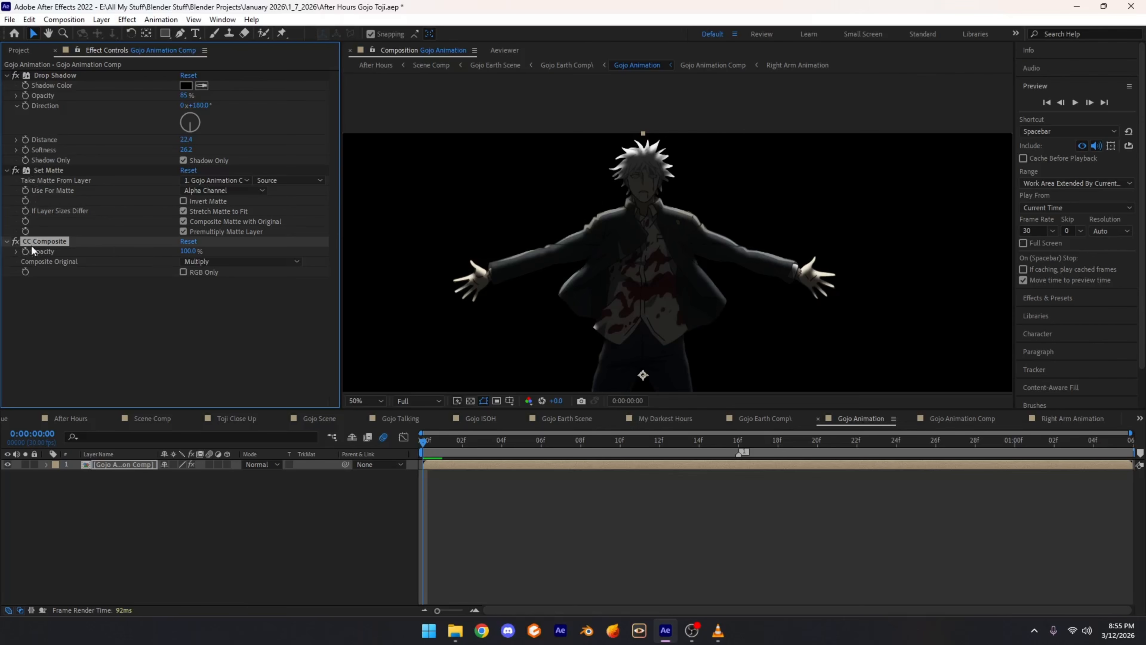
# Step: Collapse the Drop Shadow and Set Matte effects and disable both, leaving only CC Composite enabled
pyautogui.click(48, 169)
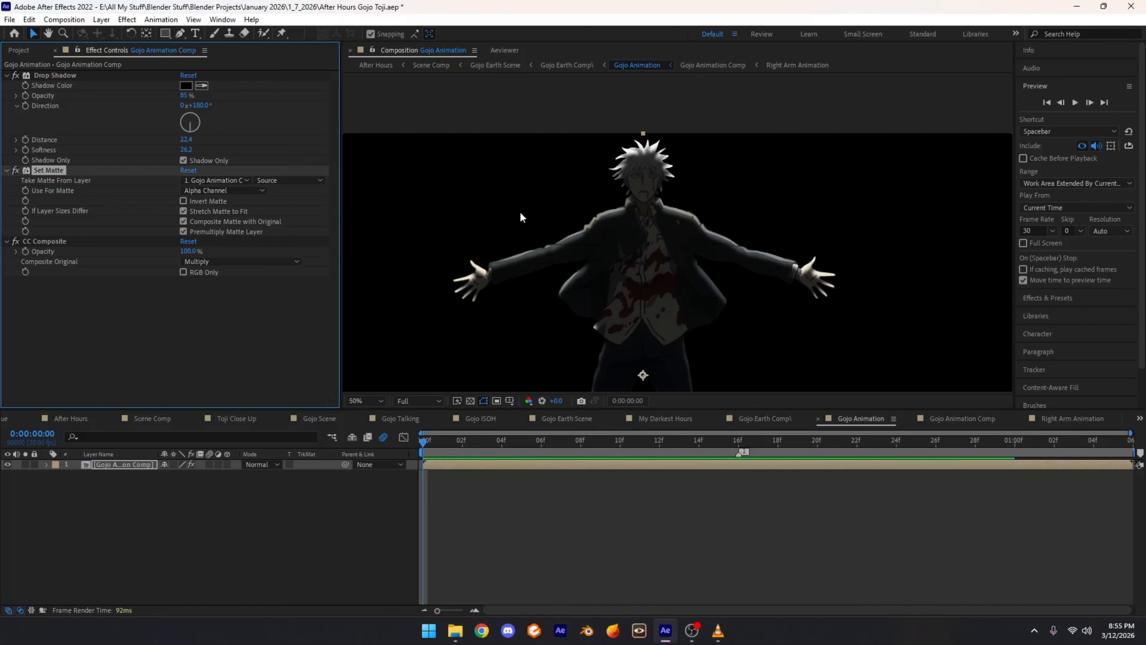
pyautogui.click(7, 75)
pyautogui.click(6, 85)
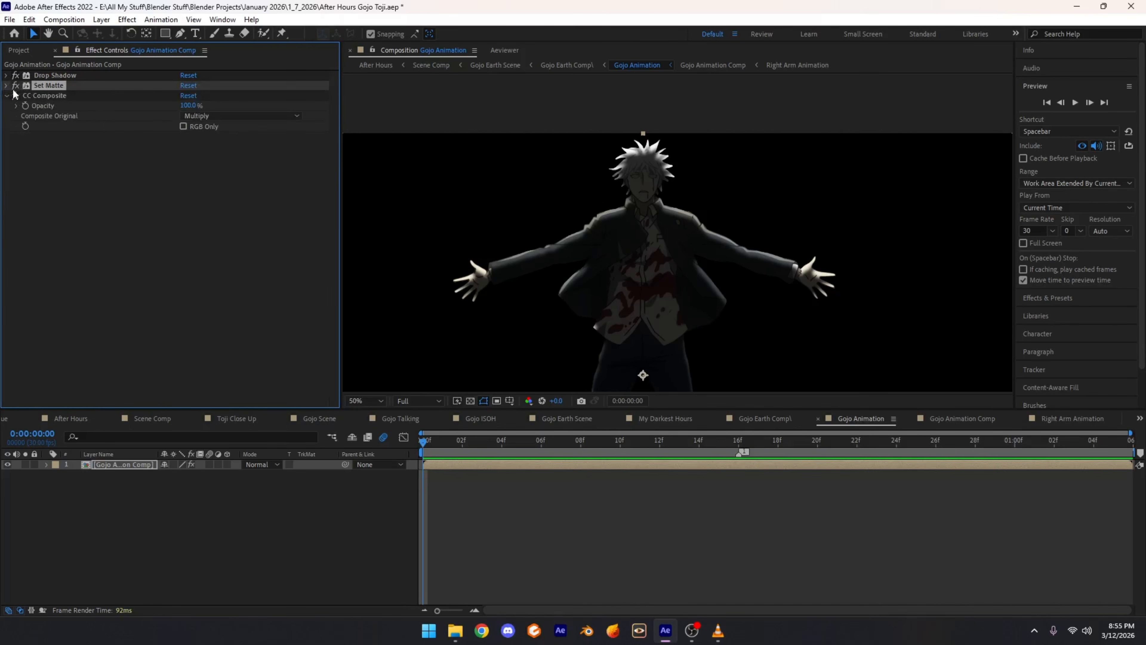
pyautogui.click(15, 76)
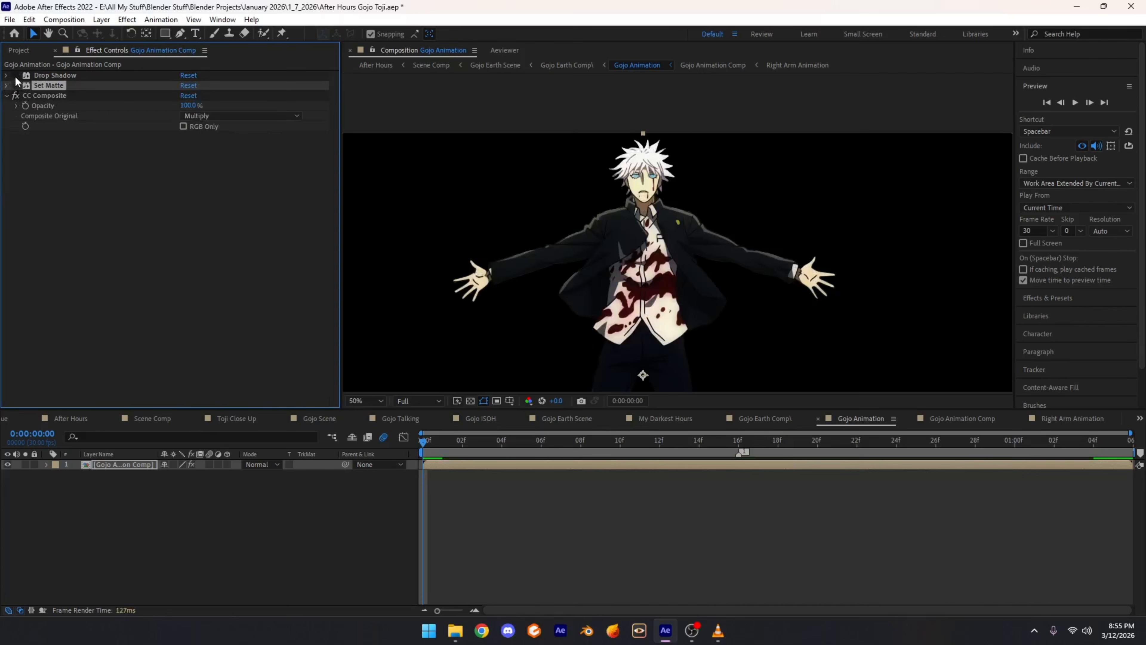
# Step: Compare the figure with CC Composite alone switched off and on
pyautogui.click(17, 97)
pyautogui.click(17, 97)
pyautogui.click(17, 97)
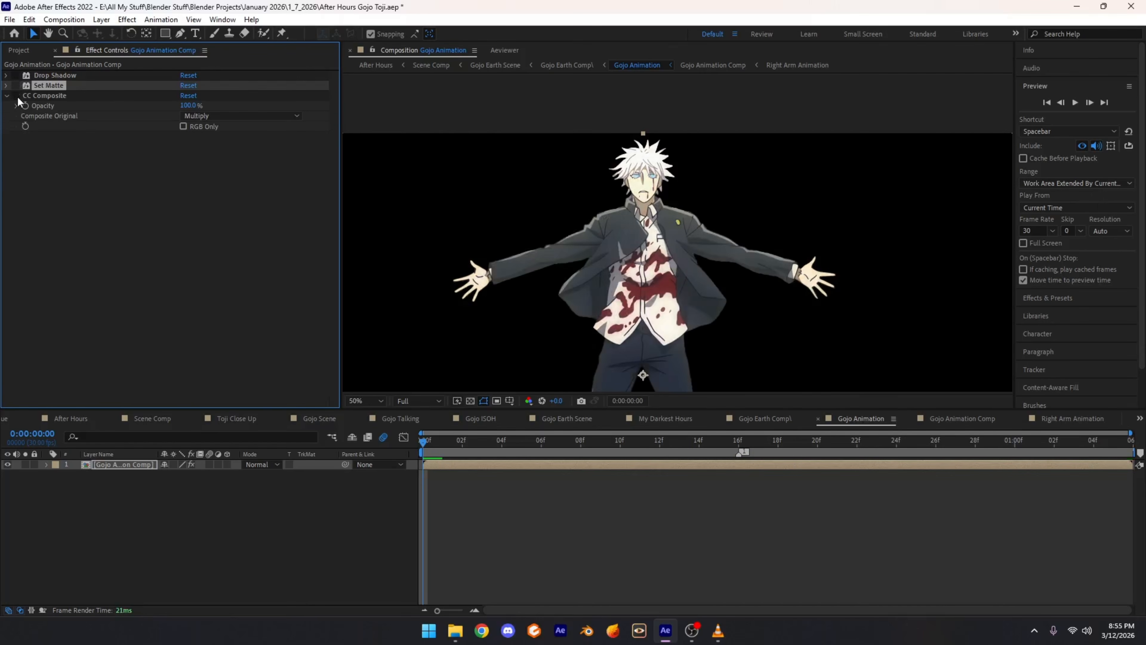
pyautogui.click(17, 96)
pyautogui.click(17, 97)
pyautogui.click(17, 97)
# Step: Review the blending modes available for CC Composite's Composite Original setting, keeping Multiply
pyautogui.click(44, 95)
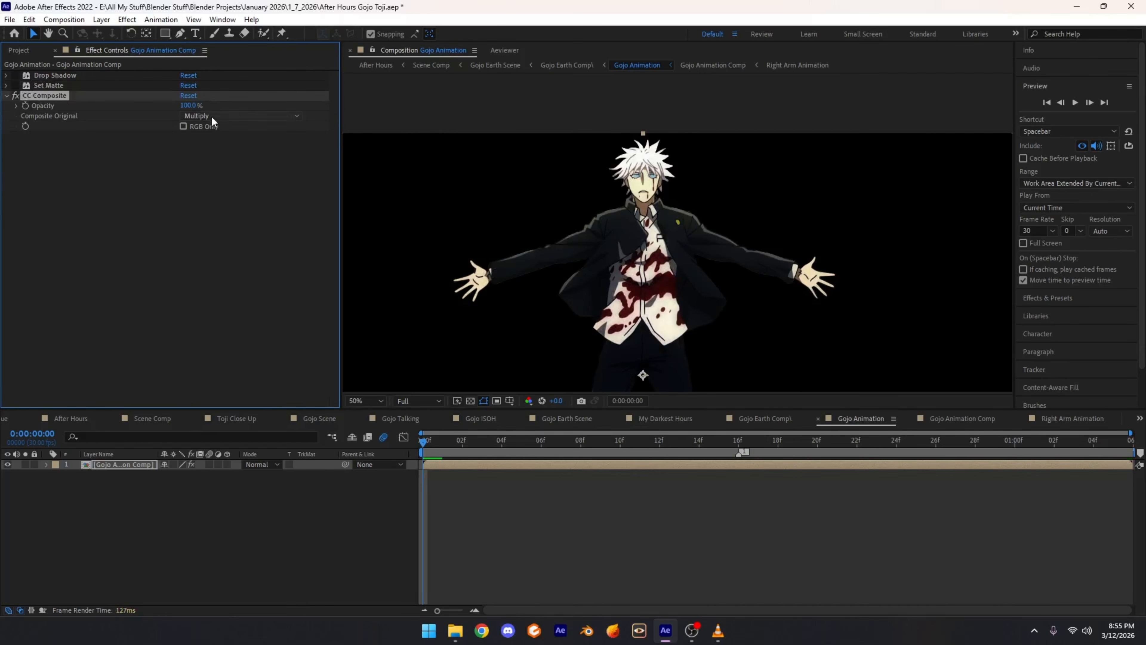
pyautogui.click(239, 115)
pyautogui.click(158, 192)
pyautogui.click(239, 116)
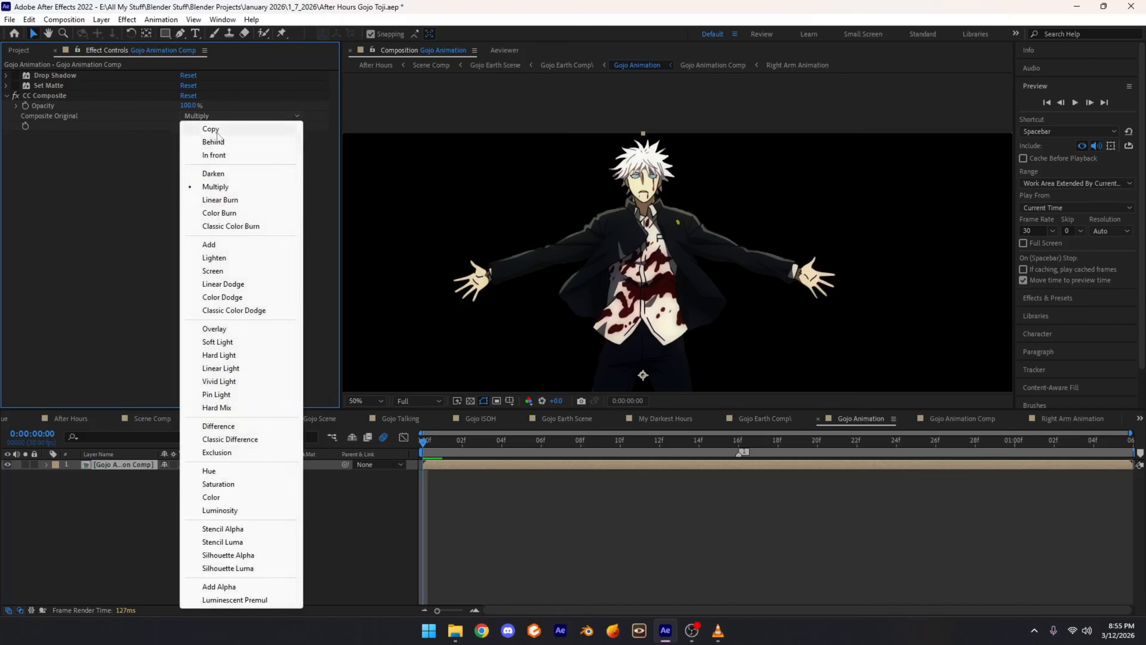
pyautogui.click(125, 177)
pyautogui.click(228, 116)
pyautogui.click(135, 160)
pyautogui.click(212, 117)
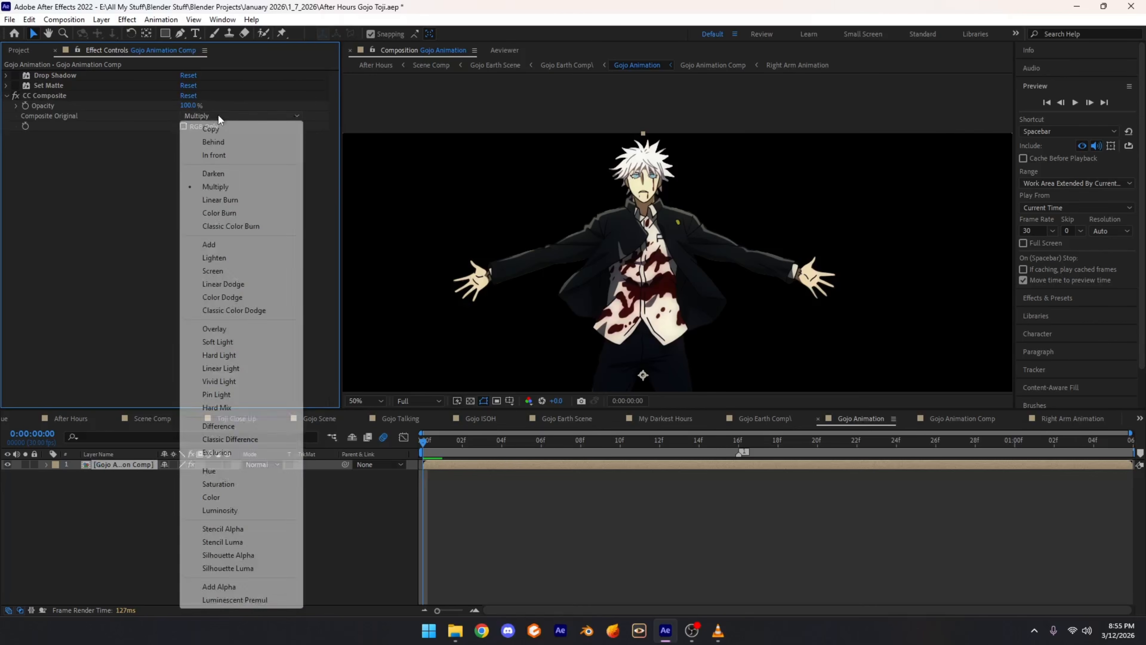
pyautogui.click(95, 170)
# Step: Try Color Burn and Multiply as the Gojo Animation Comp layer's blending mode, and return it to Normal
pyautogui.click(226, 116)
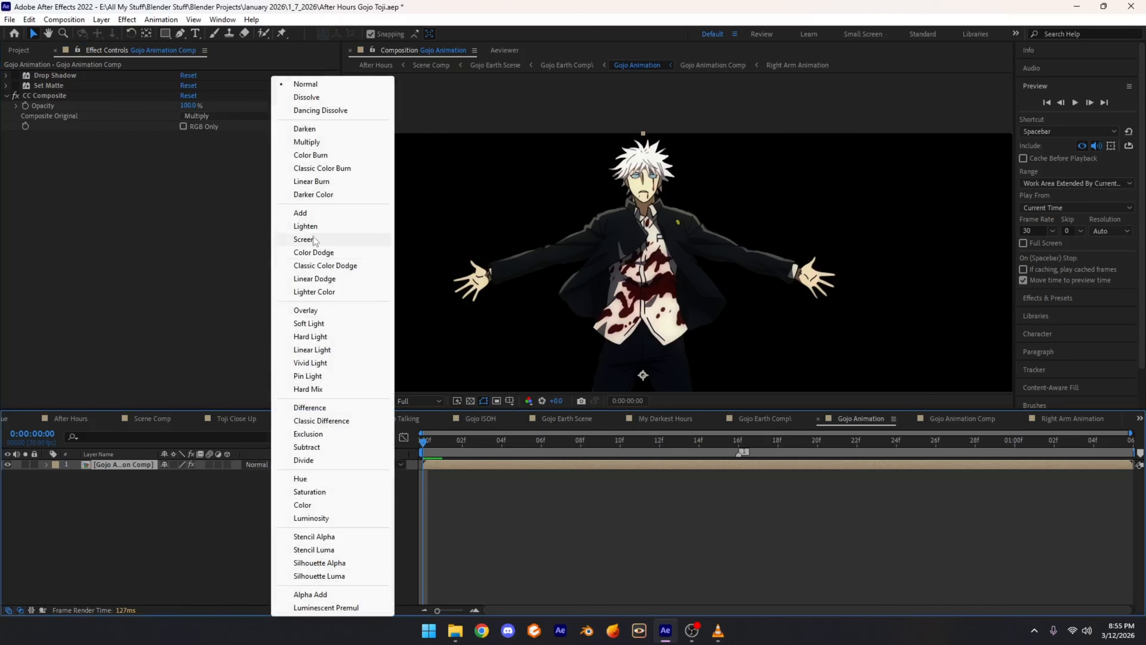
pyautogui.click(317, 153)
pyautogui.click(258, 464)
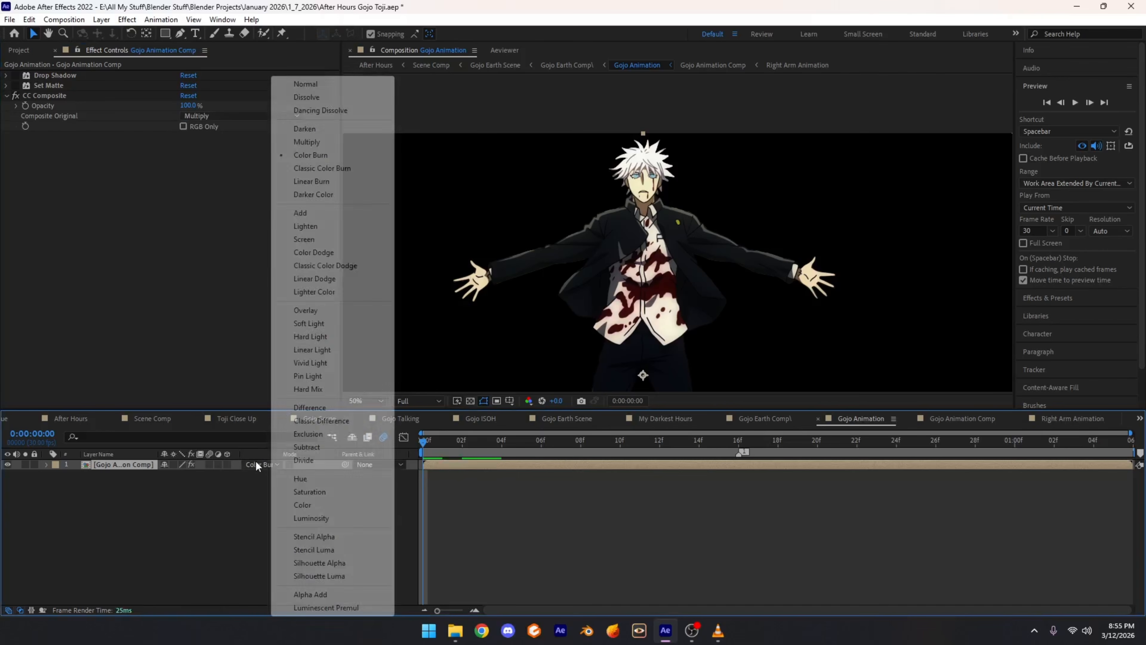
pyautogui.click(318, 141)
pyautogui.moveTo(531, 257); pyautogui.dragTo(550, 226)
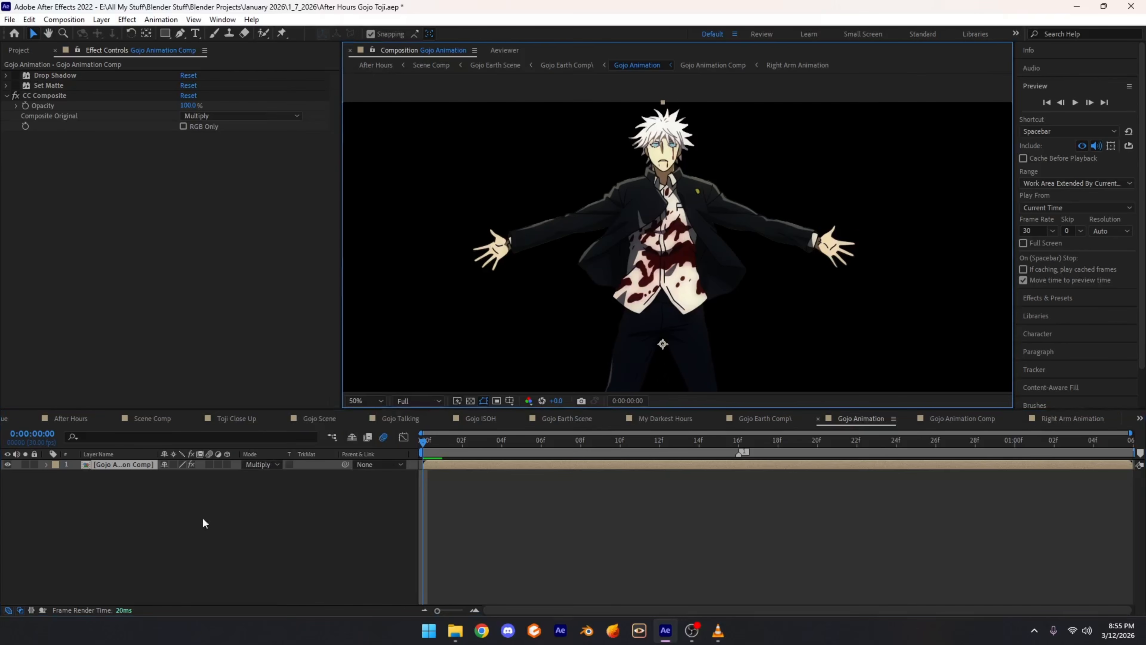
pyautogui.click(158, 543)
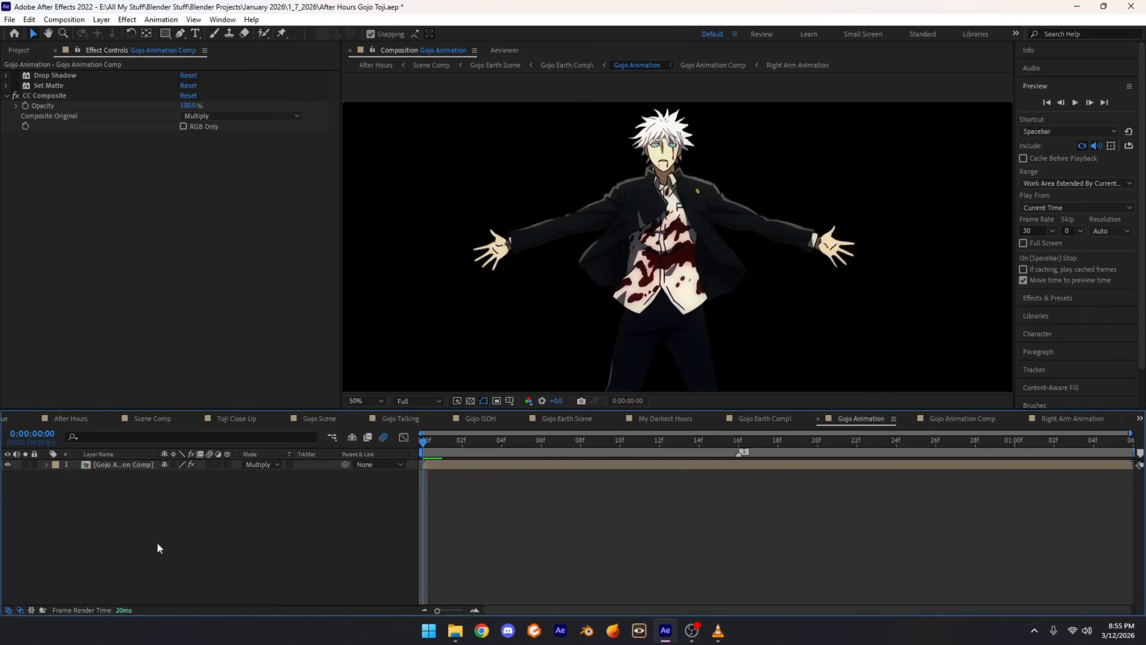
pyautogui.click(352, 396)
pyautogui.click(389, 209)
pyautogui.click(270, 465)
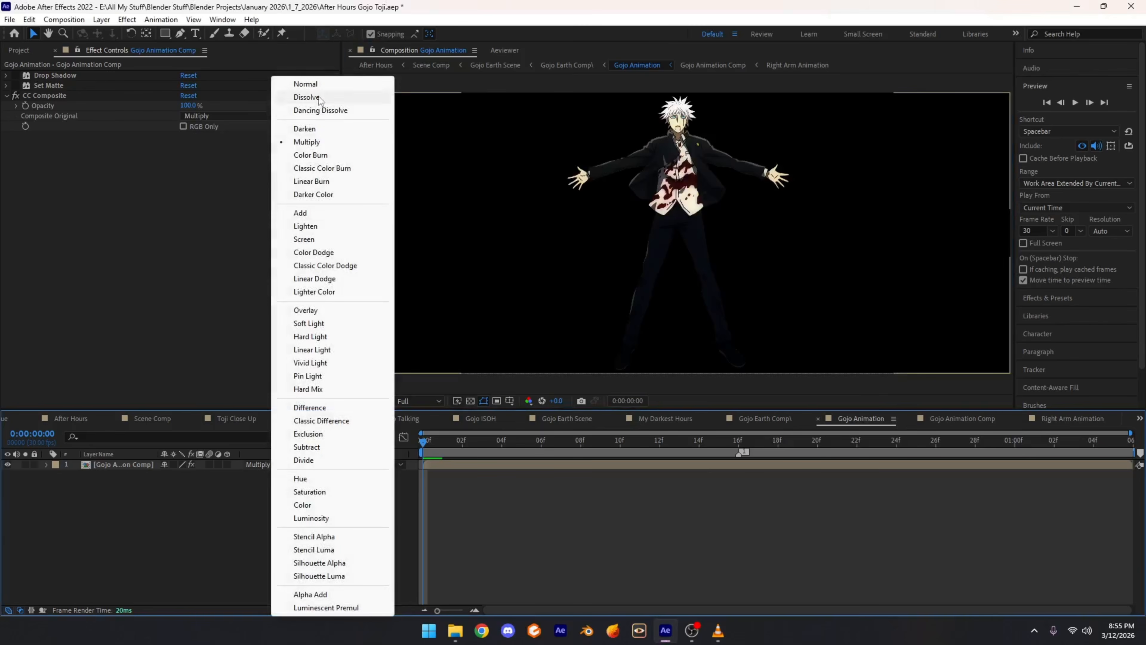
pyautogui.click(305, 84)
# Step: Examine CC Composite's Composite Original modes again without changing the Multiply setting
pyautogui.click(54, 96)
pyautogui.click(203, 115)
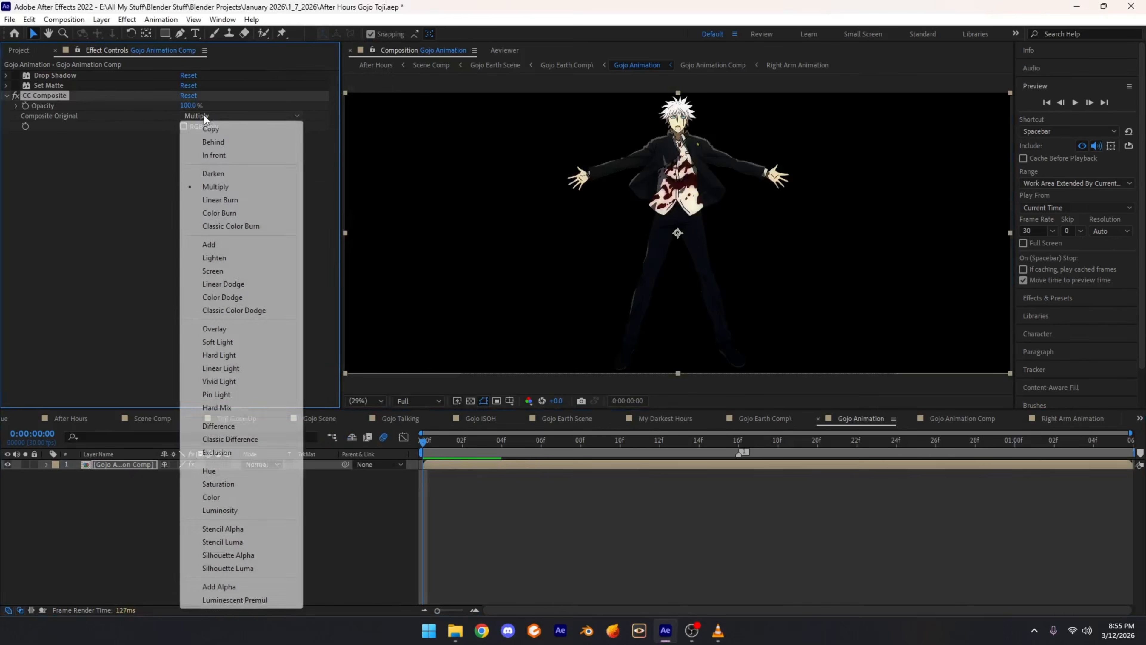
pyautogui.click(209, 191)
pyautogui.click(202, 498)
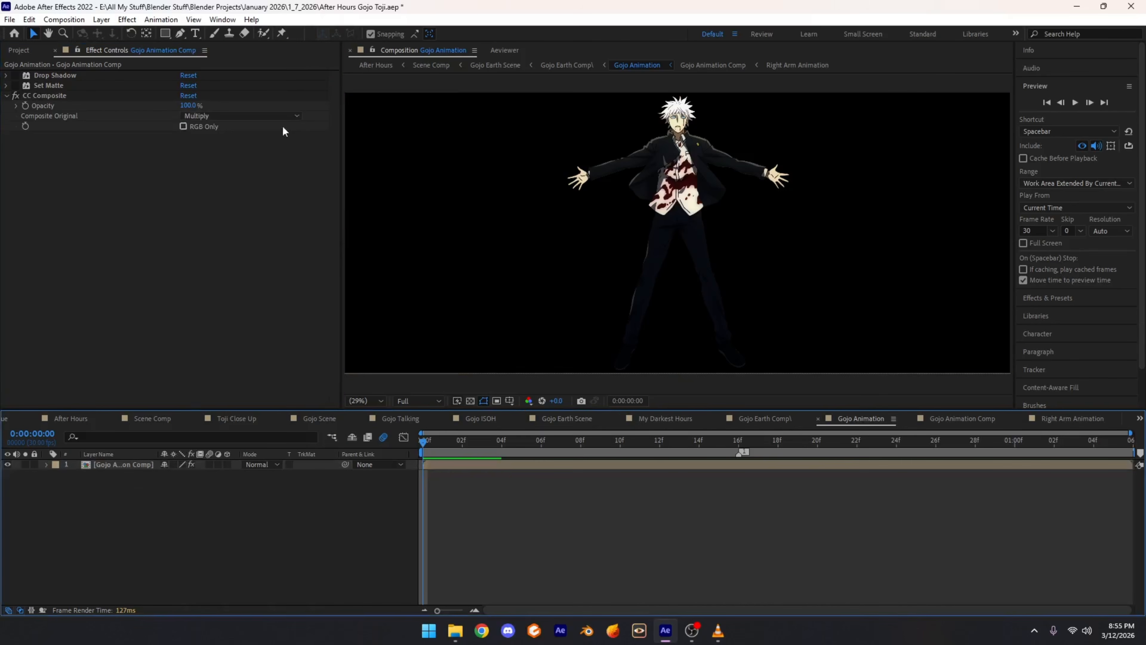
pyautogui.click(213, 116)
pyautogui.click(163, 160)
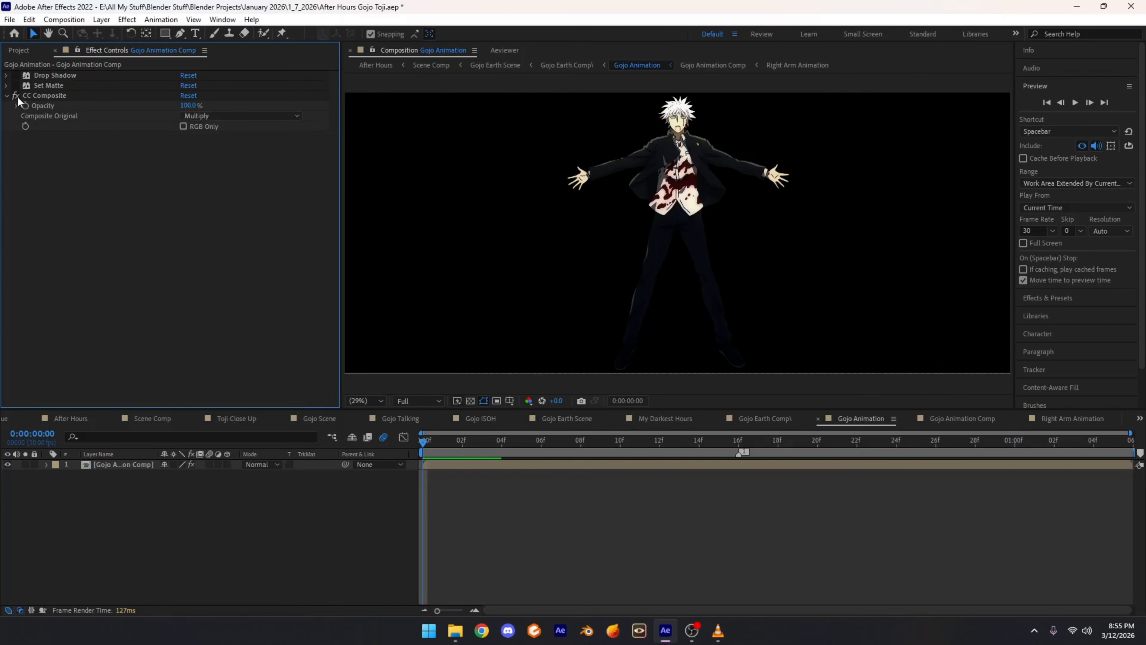
# Step: Re-enable the Set Matte effect on the Gojo Animation Comp layer
pyautogui.click(6, 86)
pyautogui.click(7, 85)
pyautogui.click(15, 86)
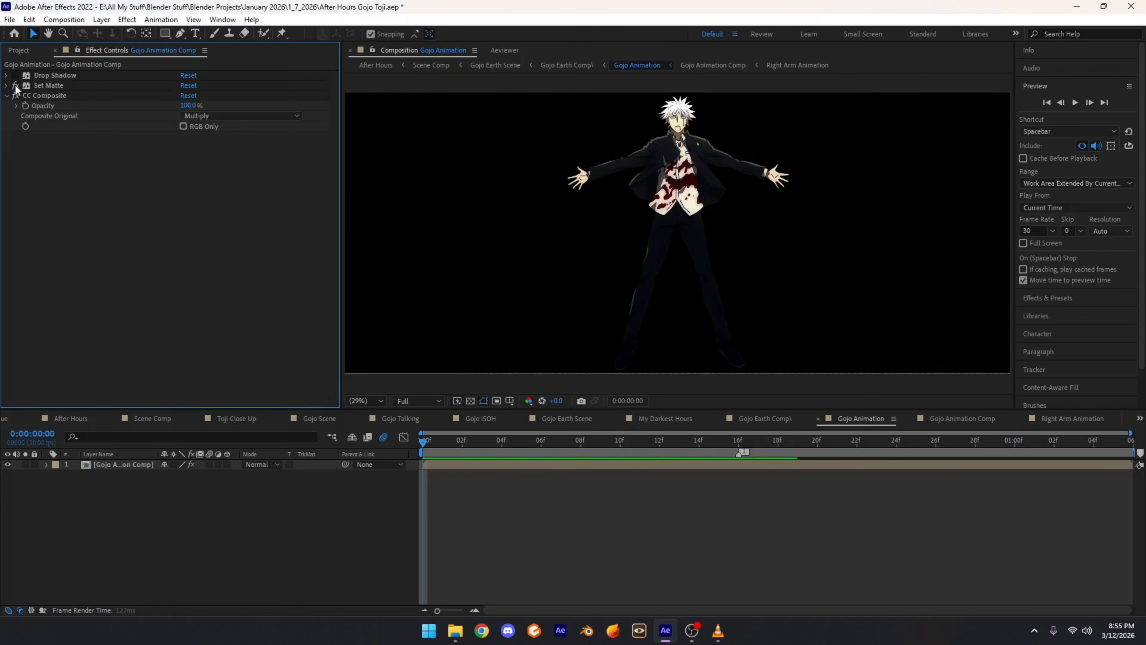
# Step: Review the Set Matte effect's Take Matte From Layer choices, keeping the Gojo Animation Comp layer as the source
pyautogui.click(7, 86)
pyautogui.click(215, 95)
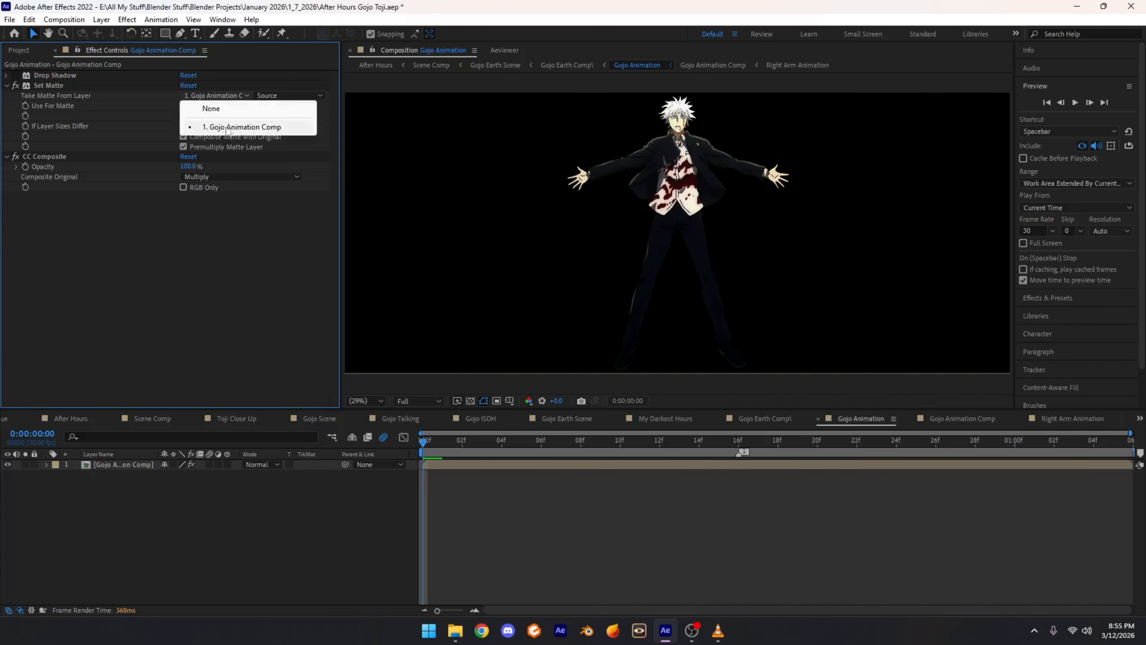
pyautogui.click(121, 466)
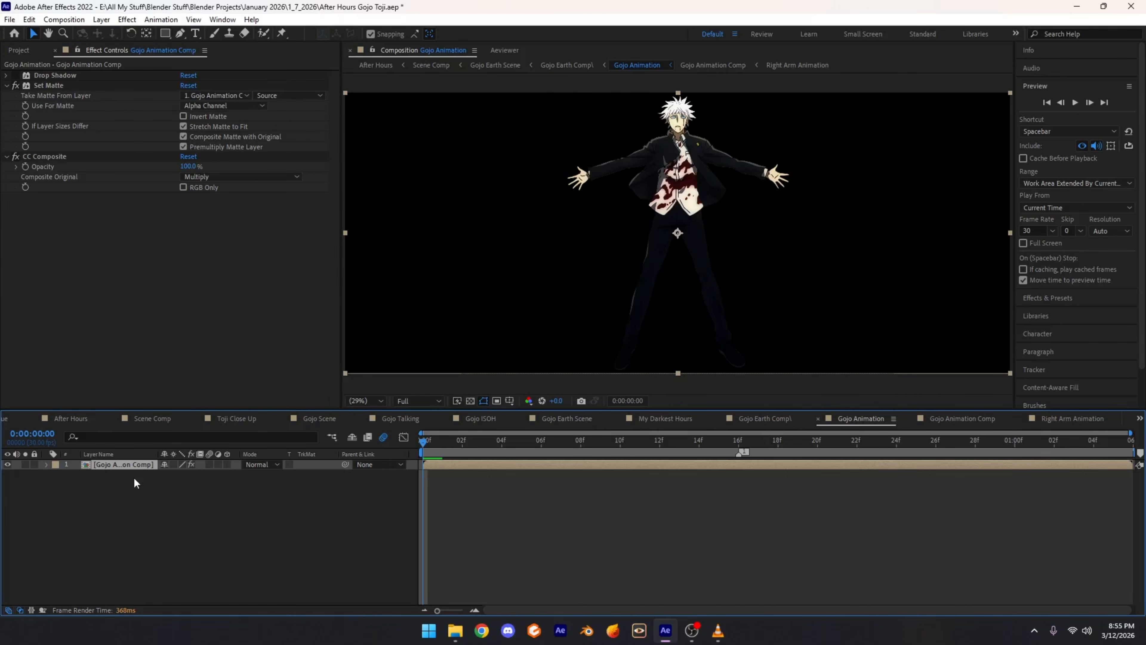
pyautogui.click(187, 95)
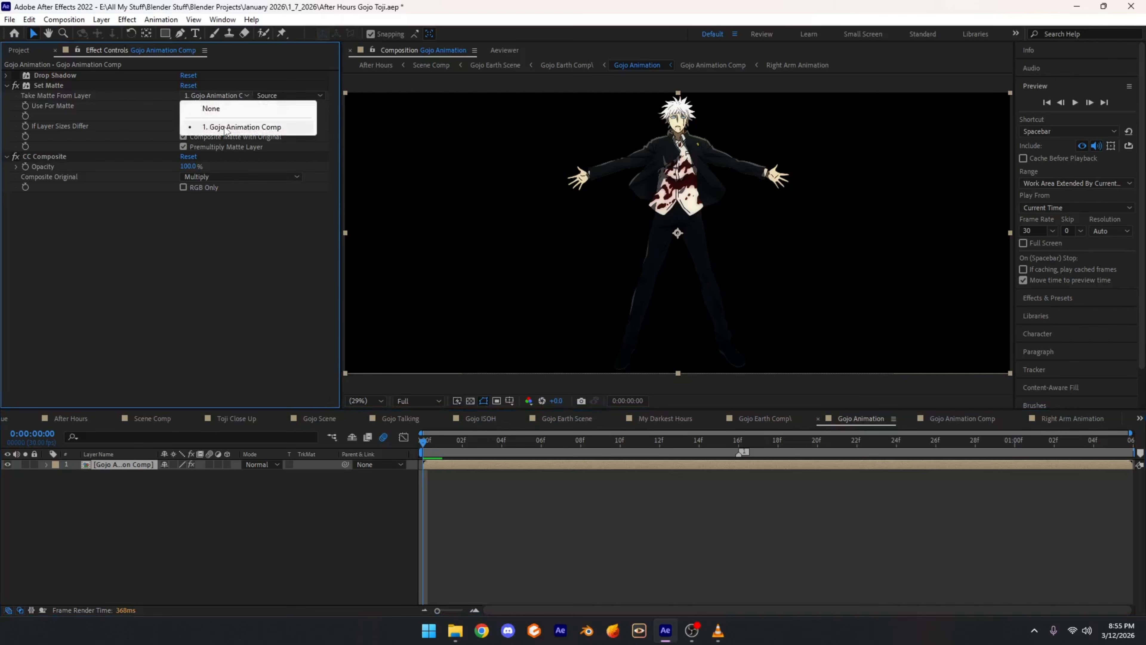
pyautogui.click(226, 130)
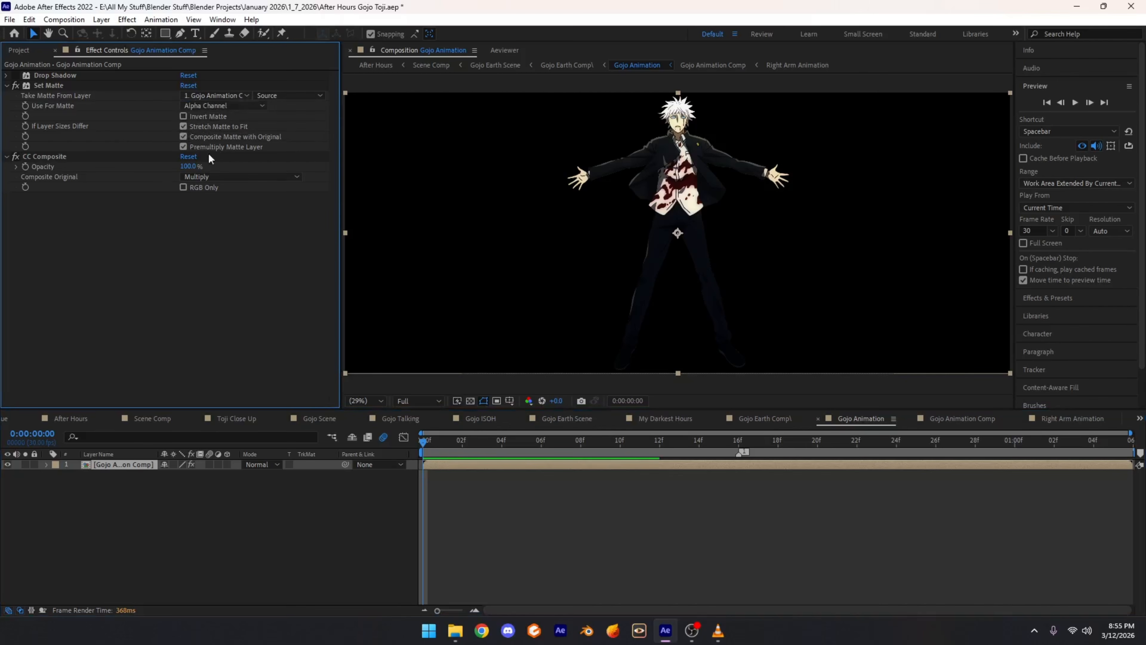
# Step: Re-enable the Drop Shadow effect on the Gojo Animation Comp layer and expand its settings
pyautogui.click(6, 86)
pyautogui.click(15, 75)
pyautogui.click(6, 75)
pyautogui.click(59, 75)
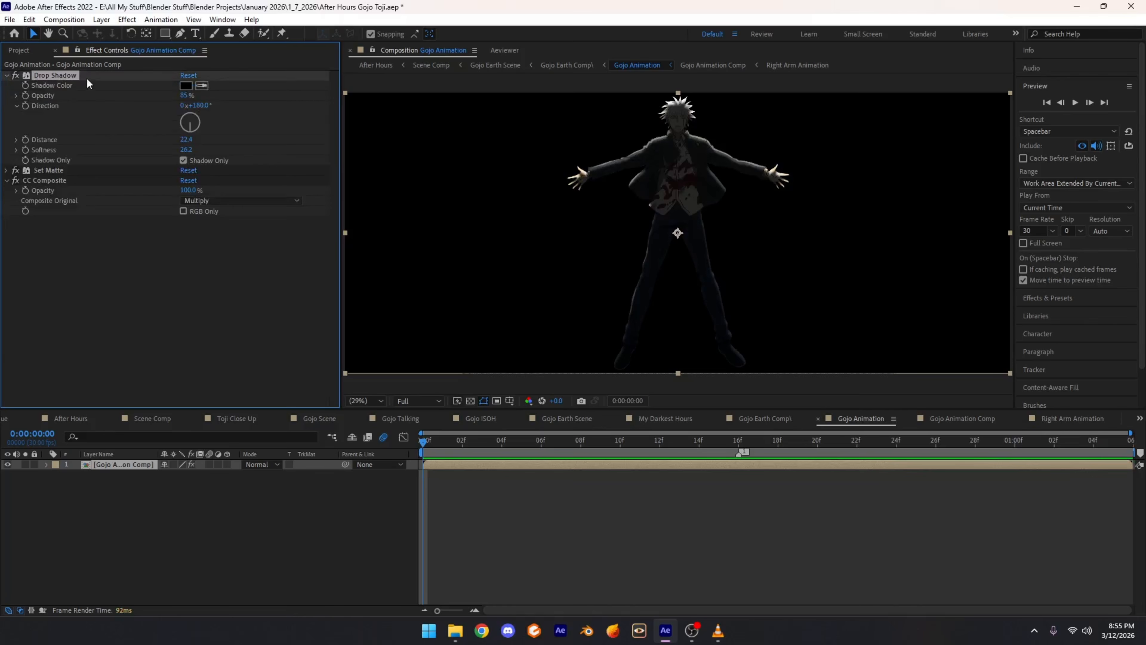
pyautogui.scroll(4, 689, 109)
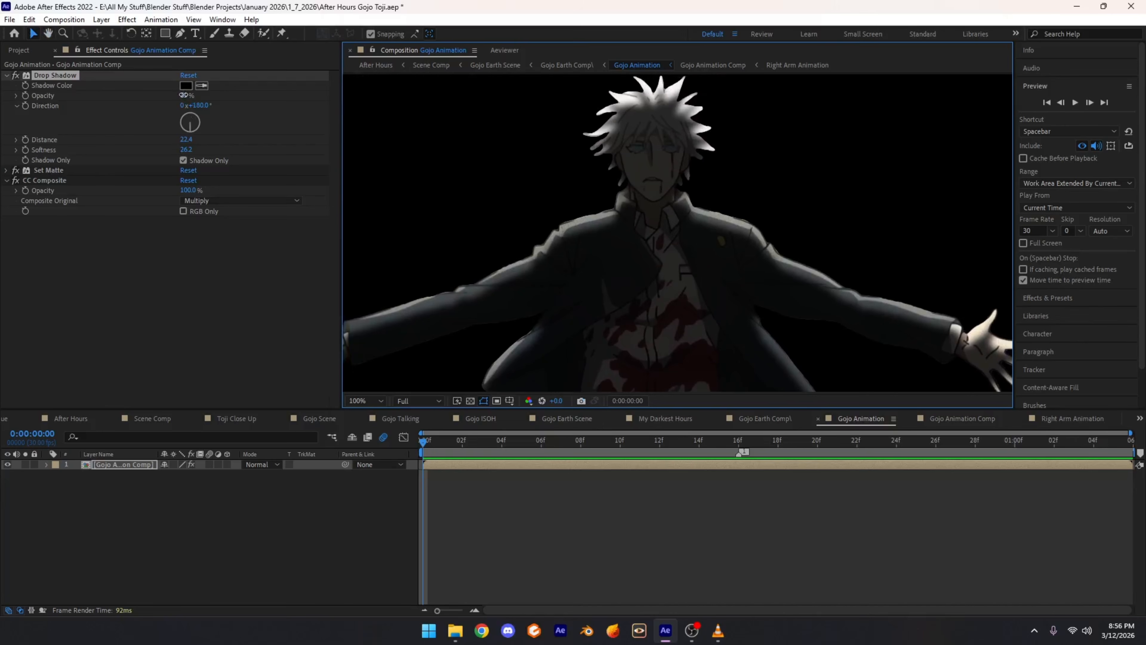
# Step: Try a Drop Shadow opacity of 91%, and set it back to 85%
pyautogui.moveTo(183, 95); pyautogui.dragTo(435, 118)
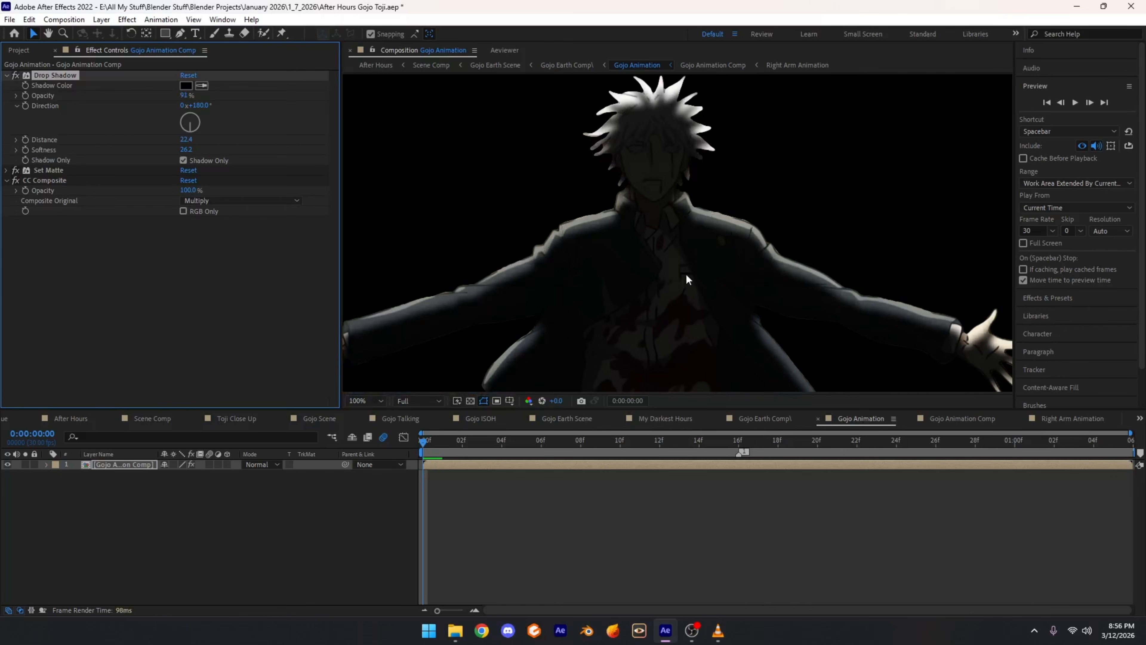
pyautogui.click(185, 95)
pyautogui.write('85')
pyautogui.press('Return')
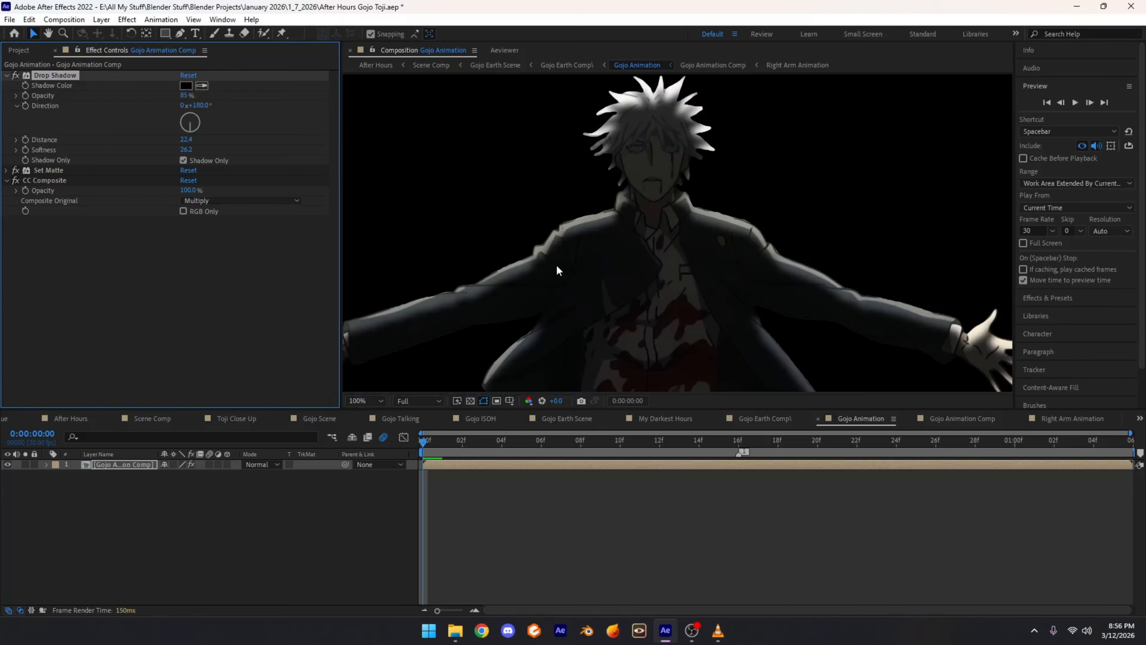
# Step: Try rotating the Drop Shadow direction to 185° while checking the light on the hair, and restore it to 180°
pyautogui.moveTo(213, 124); pyautogui.dragTo(189, 171)
pyautogui.scroll(2, 650, 123)
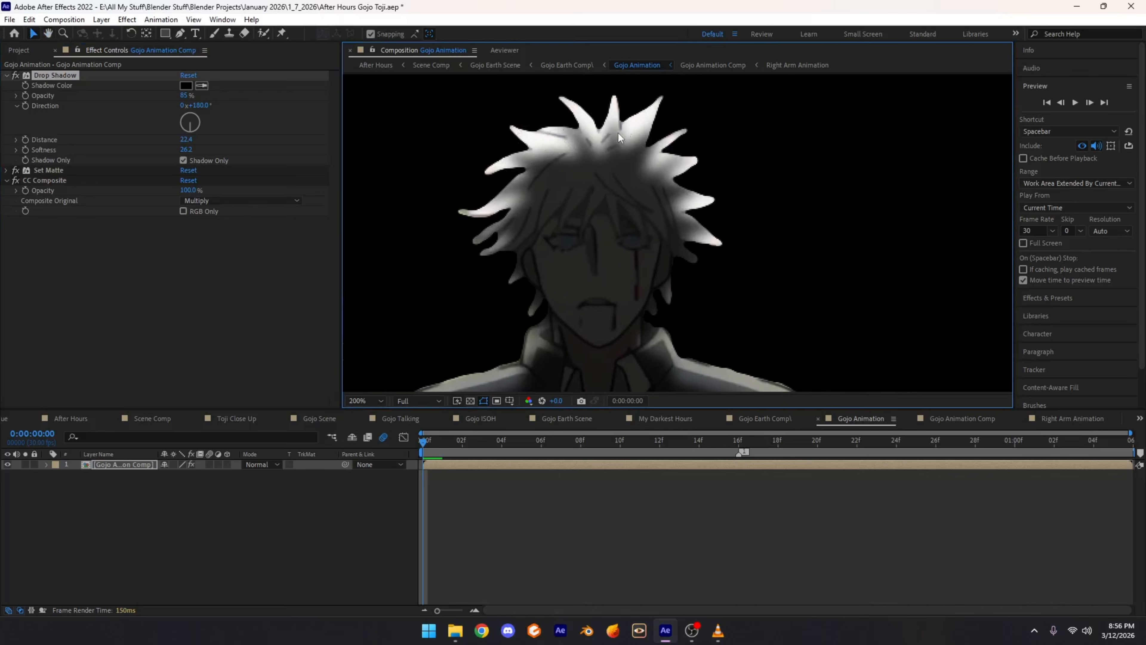
pyautogui.moveTo(682, 208); pyautogui.dragTo(557, 115)
pyautogui.moveTo(628, 300); pyautogui.dragTo(720, 388)
pyautogui.moveTo(782, 262); pyautogui.dragTo(756, 293)
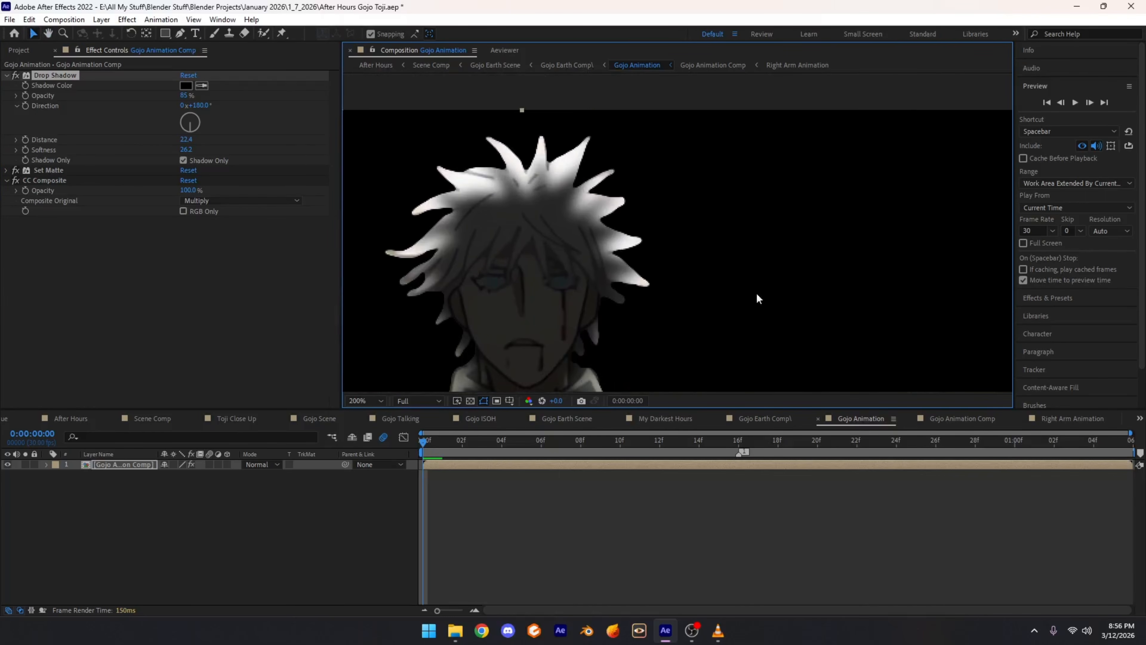
pyautogui.moveTo(656, 270); pyautogui.dragTo(751, 256)
pyautogui.moveTo(190, 128); pyautogui.dragTo(190, 155)
pyautogui.moveTo(187, 158); pyautogui.dragTo(190, 158)
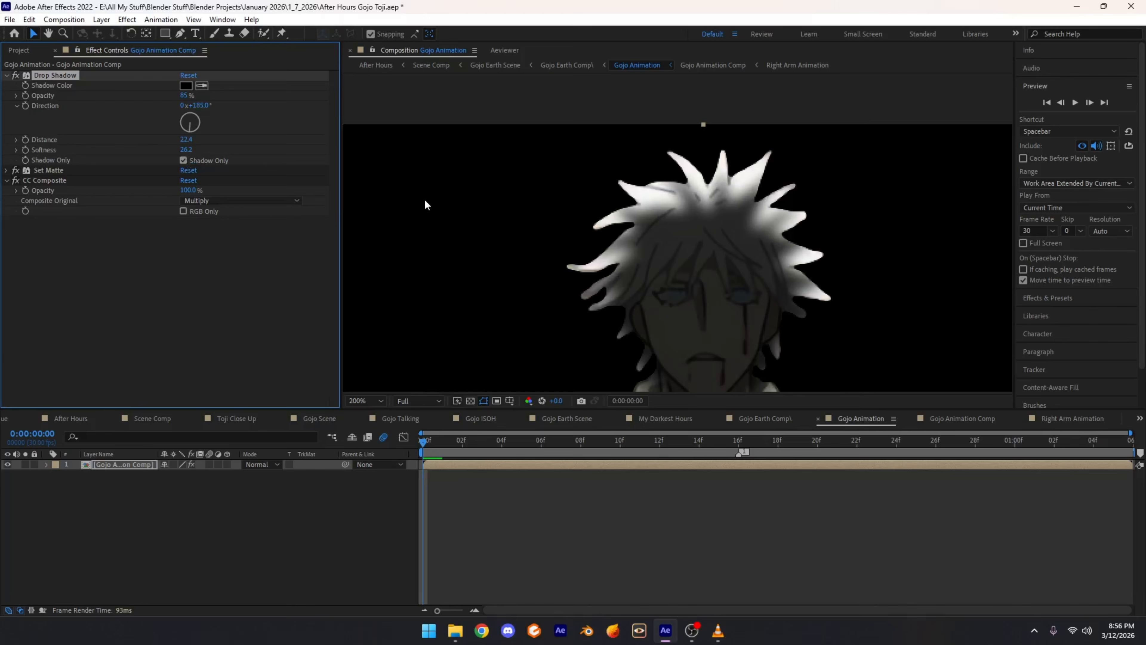
pyautogui.moveTo(681, 281); pyautogui.dragTo(615, 233)
pyautogui.scroll(-1, 624, 198)
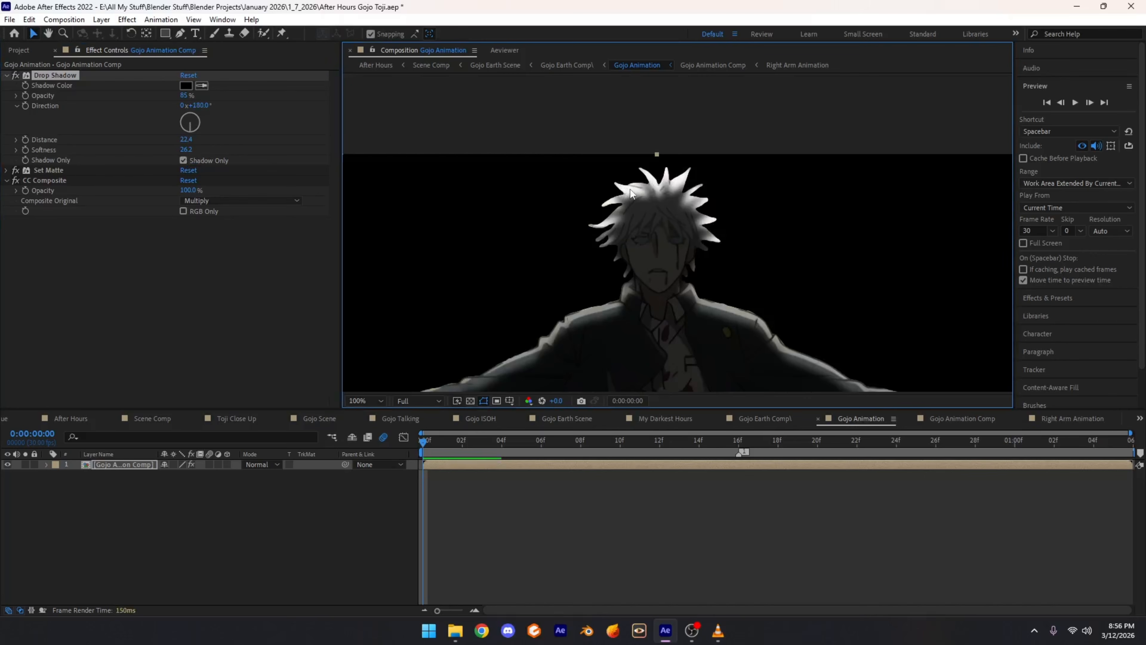
# Step: Try a Drop Shadow distance of 141.4 on the whole figure, and restore it to 22.4
pyautogui.moveTo(188, 140); pyautogui.dragTo(237, 123)
pyautogui.scroll(-2, 642, 138)
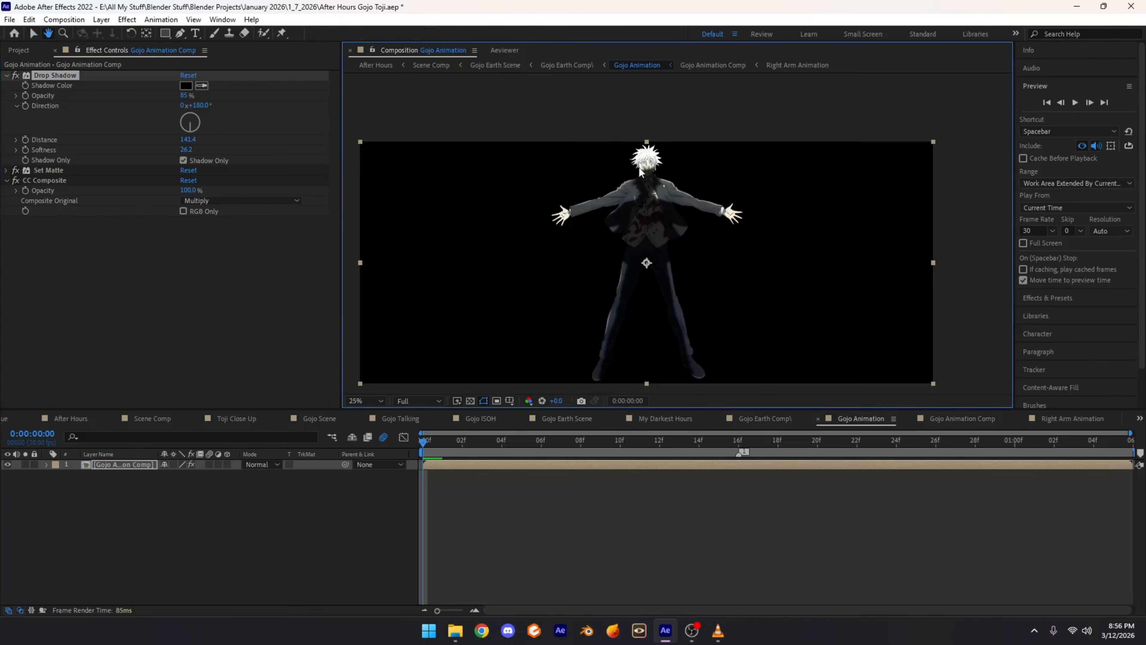
pyautogui.scroll(1, 657, 201)
pyautogui.moveTo(657, 200); pyautogui.dragTo(655, 194)
pyautogui.scroll(2, 655, 194)
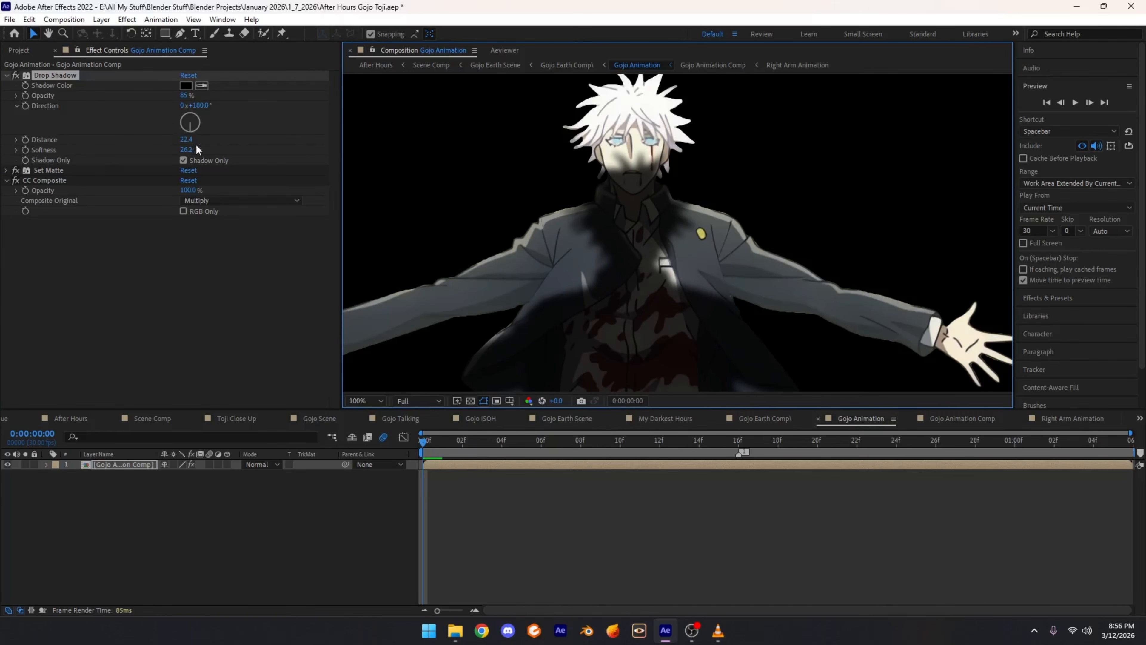
# Step: Try a Drop Shadow softness of 131.2 and inspect the shading on the head and shoulders
pyautogui.moveTo(187, 149); pyautogui.dragTo(246, 150)
pyautogui.moveTo(575, 148); pyautogui.dragTo(607, 234)
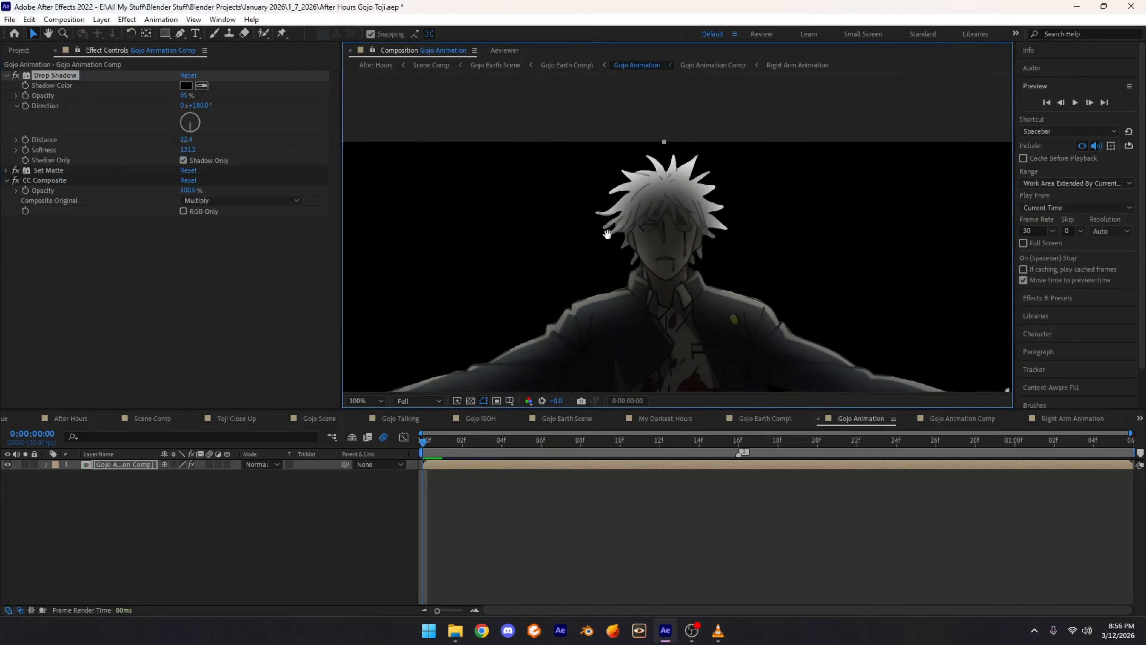
pyautogui.scroll(2, 677, 224)
pyautogui.moveTo(711, 230); pyautogui.dragTo(670, 274)
pyautogui.scroll(-2, 650, 229)
pyautogui.moveTo(651, 230); pyautogui.dragTo(607, 139)
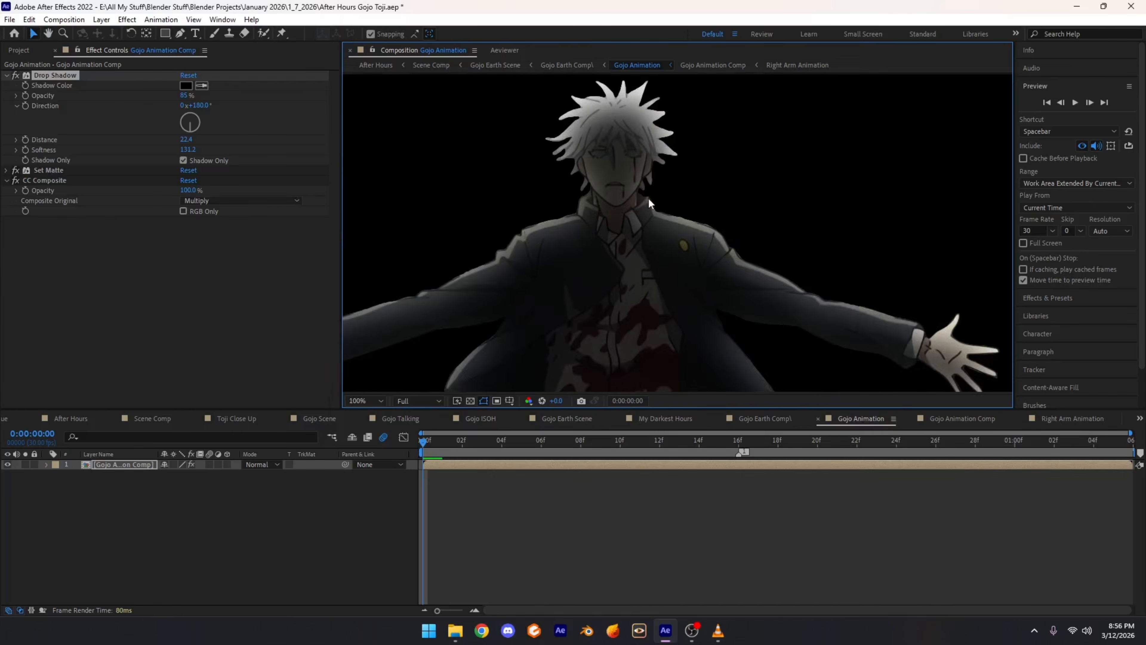
pyautogui.scroll(-1, 649, 198)
pyautogui.scroll(2, 648, 197)
pyautogui.moveTo(646, 194); pyautogui.dragTo(602, 276)
pyautogui.scroll(-1, 566, 195)
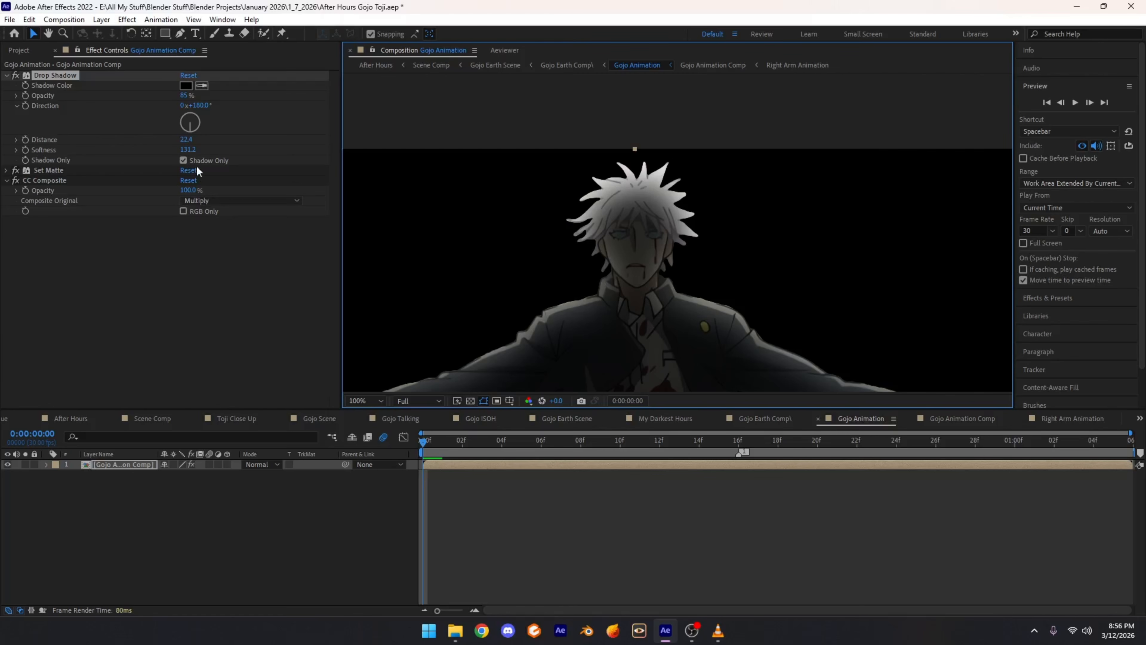
# Step: Set the Drop Shadow softness to 26.2 and check the shading on the hair
pyautogui.click(189, 150)
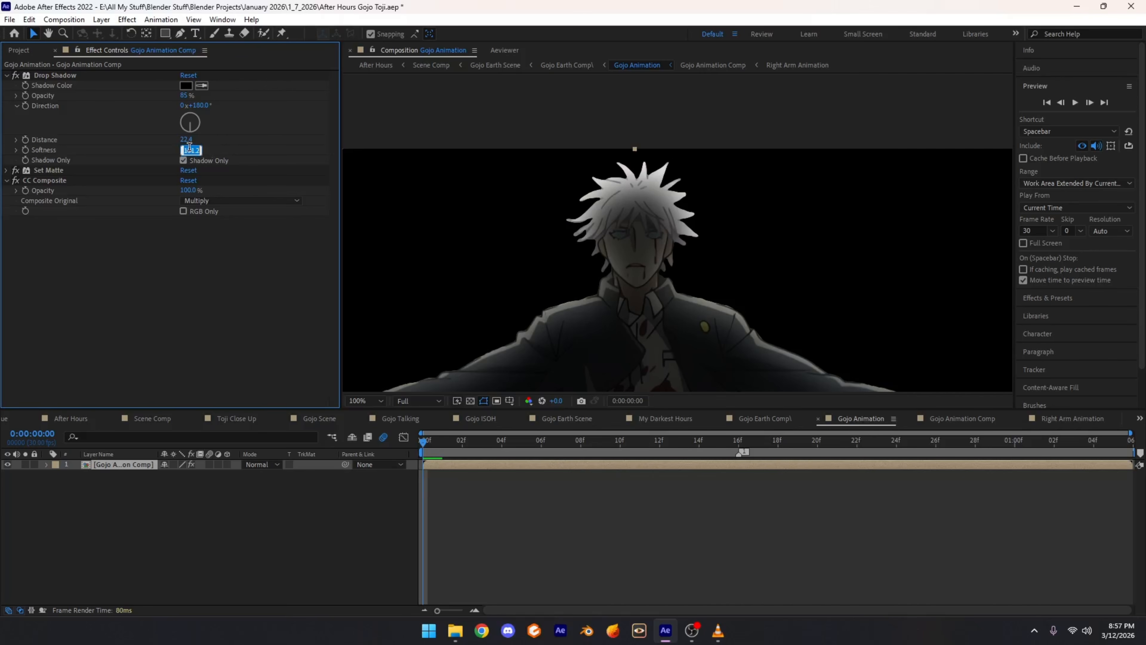
pyautogui.write('26.2')
pyautogui.press('Return')
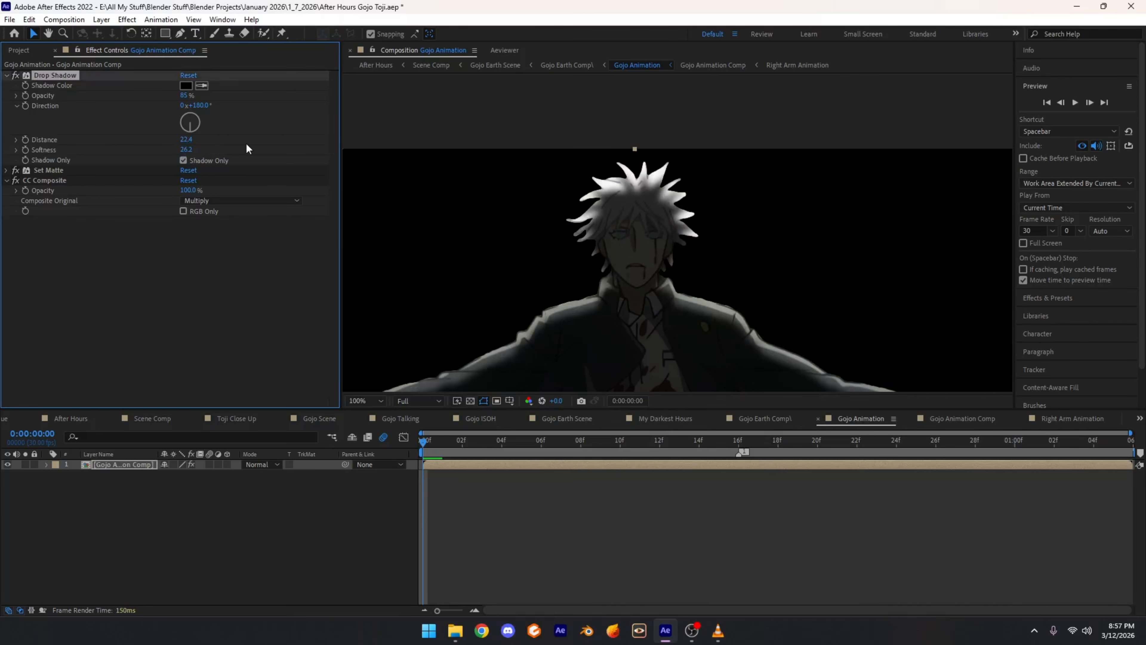
pyautogui.scroll(2, 615, 235)
pyautogui.moveTo(608, 187); pyautogui.dragTo(638, 222)
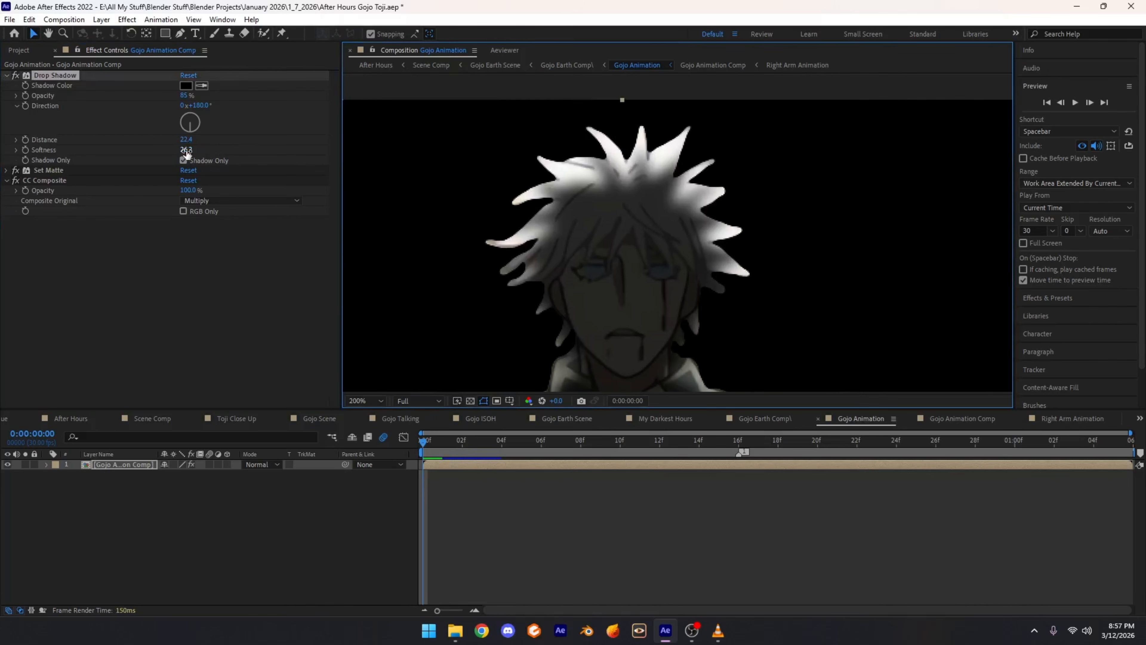
# Step: Try a Drop Shadow softness of 0 and inspect the shadow edges on the shoulder and hair up close
pyautogui.moveTo(186, 149); pyautogui.dragTo(45, 167)
pyautogui.scroll(-2, 515, 180)
pyautogui.moveTo(578, 215); pyautogui.dragTo(522, 197)
pyautogui.scroll(2, 596, 170)
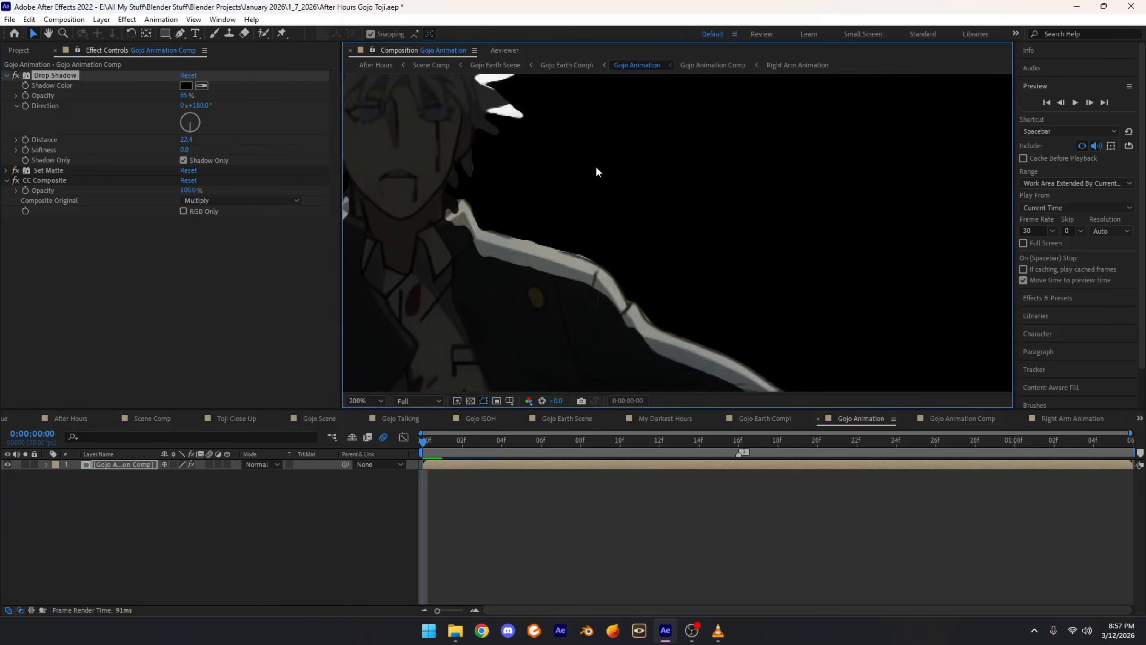
pyautogui.moveTo(410, 118); pyautogui.dragTo(560, 201)
pyautogui.scroll(2, 560, 201)
pyautogui.moveTo(374, 244); pyautogui.dragTo(621, 203)
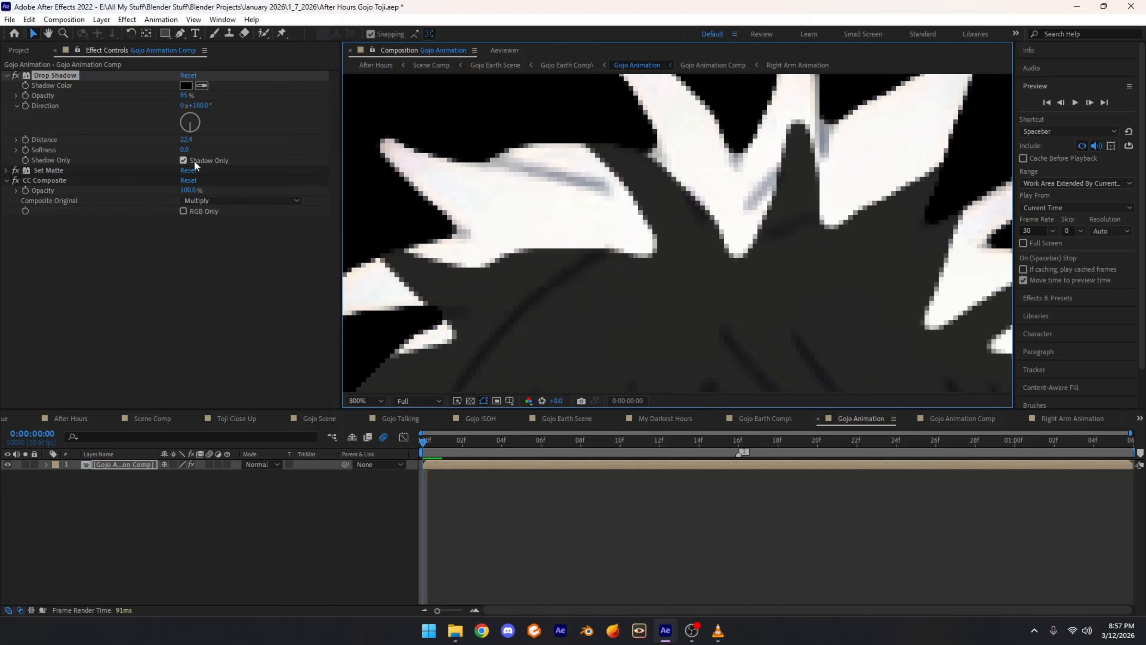
# Step: Set the Drop Shadow softness to 26 and fit the whole figure in the viewer
pyautogui.click(185, 150)
pyautogui.write('26')
pyautogui.press('Return')
pyautogui.scroll(-5, 527, 209)
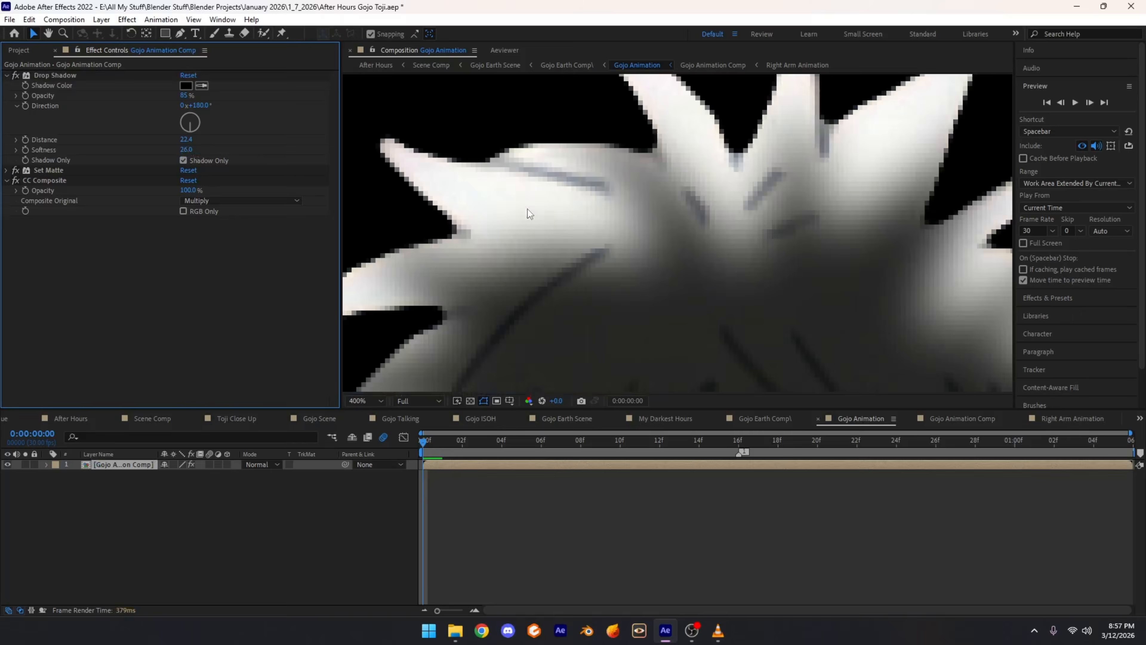
pyautogui.hotkey('shift', '/')
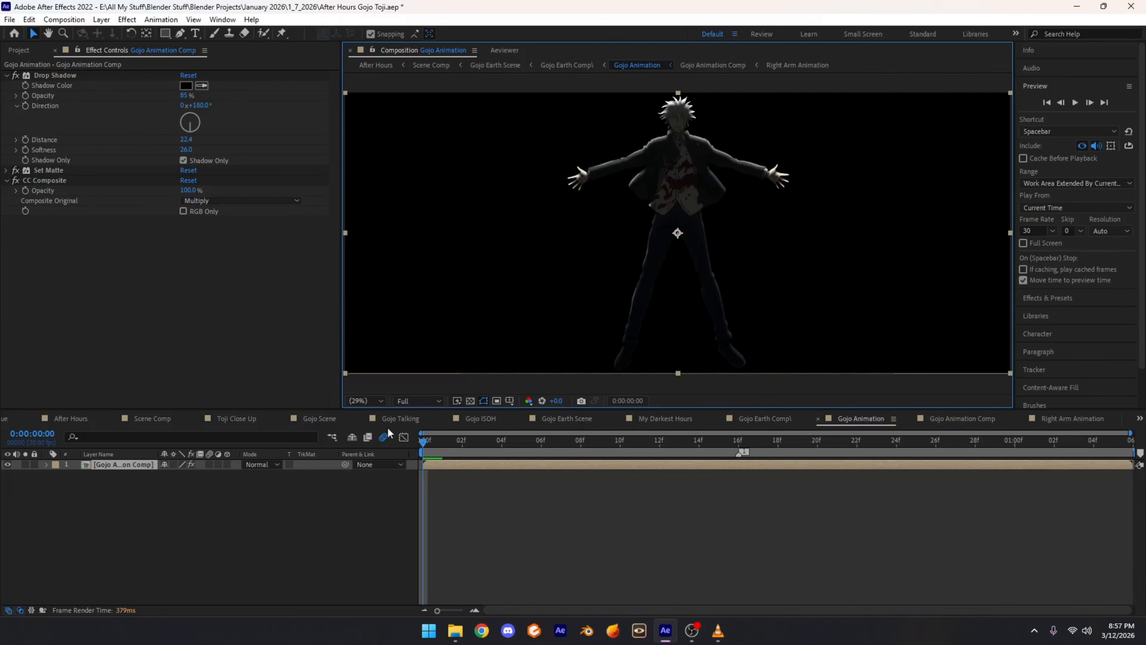
# Step: Open the Gojo Earth Comp composition and fit its full frame in the viewer
pyautogui.click(773, 420)
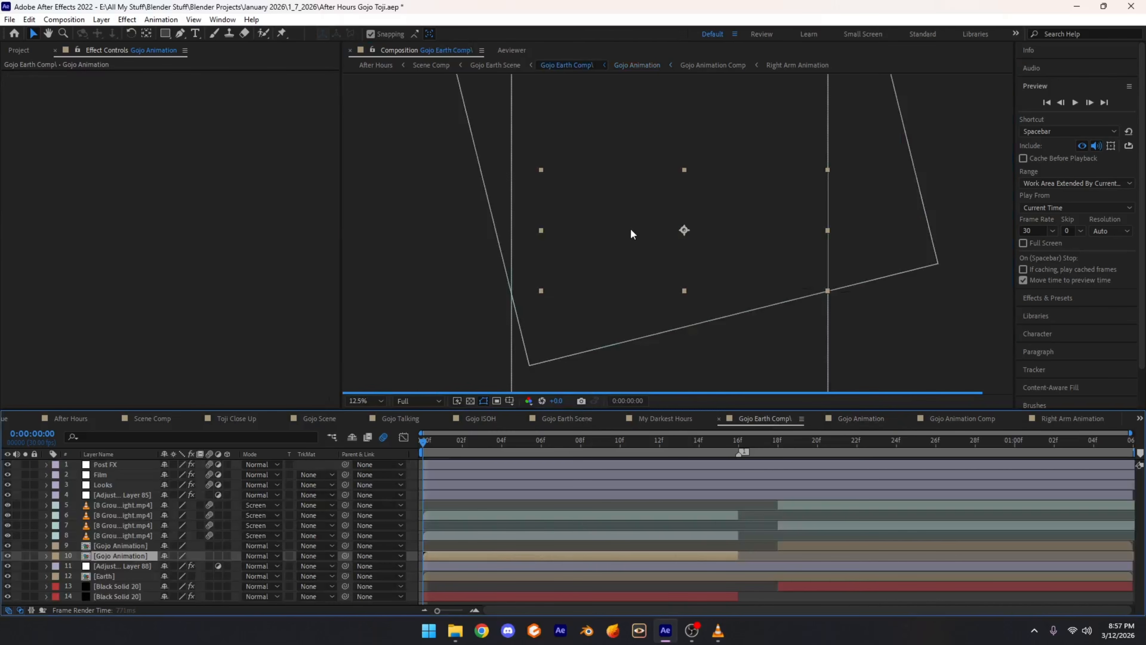
pyautogui.scroll(4, 652, 200)
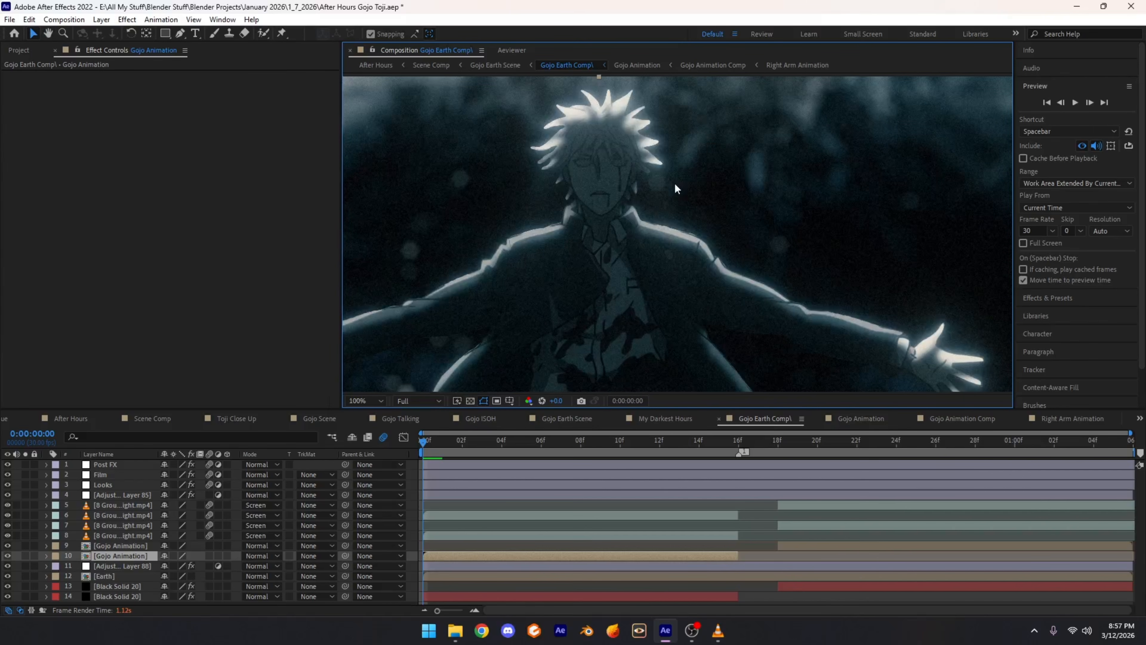
pyautogui.click(365, 401)
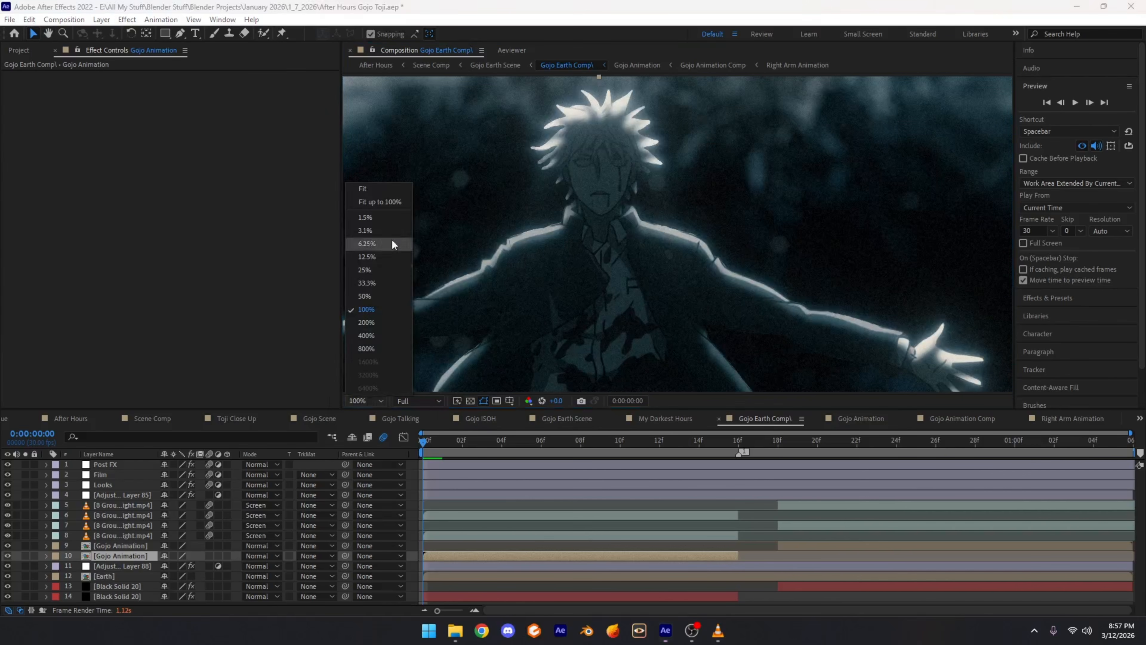
pyautogui.click(379, 193)
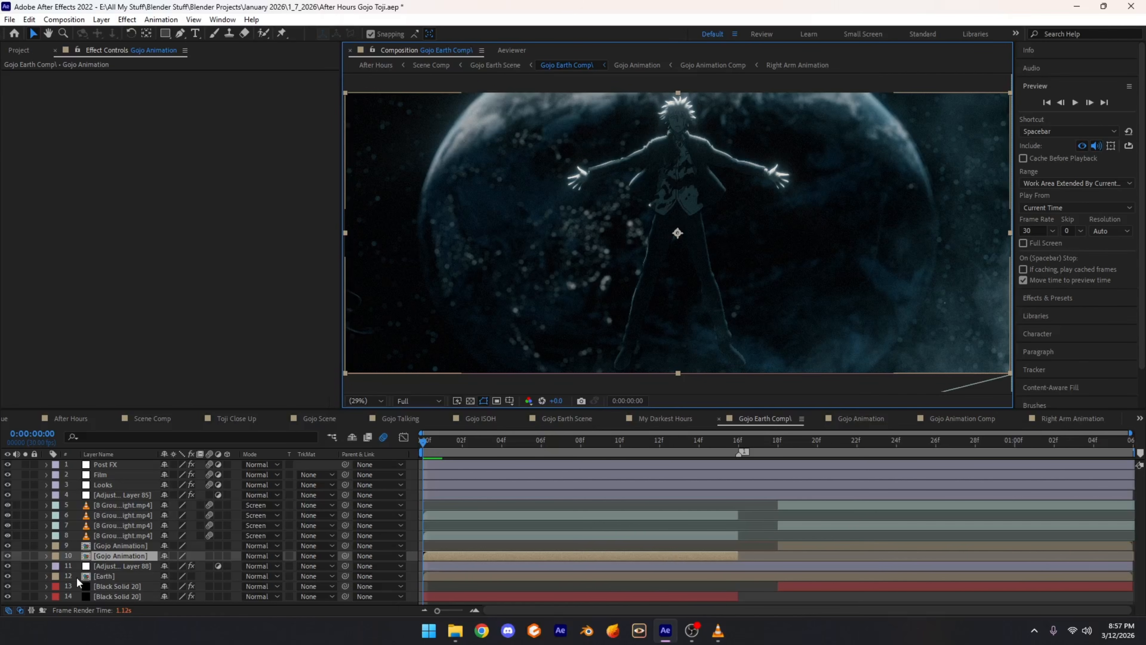
# Step: Solo layers 9 to 14, the Gojo Animation, adjustment, Earth and Black Solid layers, and inspect them without the other effects
pyautogui.moveTo(26, 597); pyautogui.dragTo(25, 545)
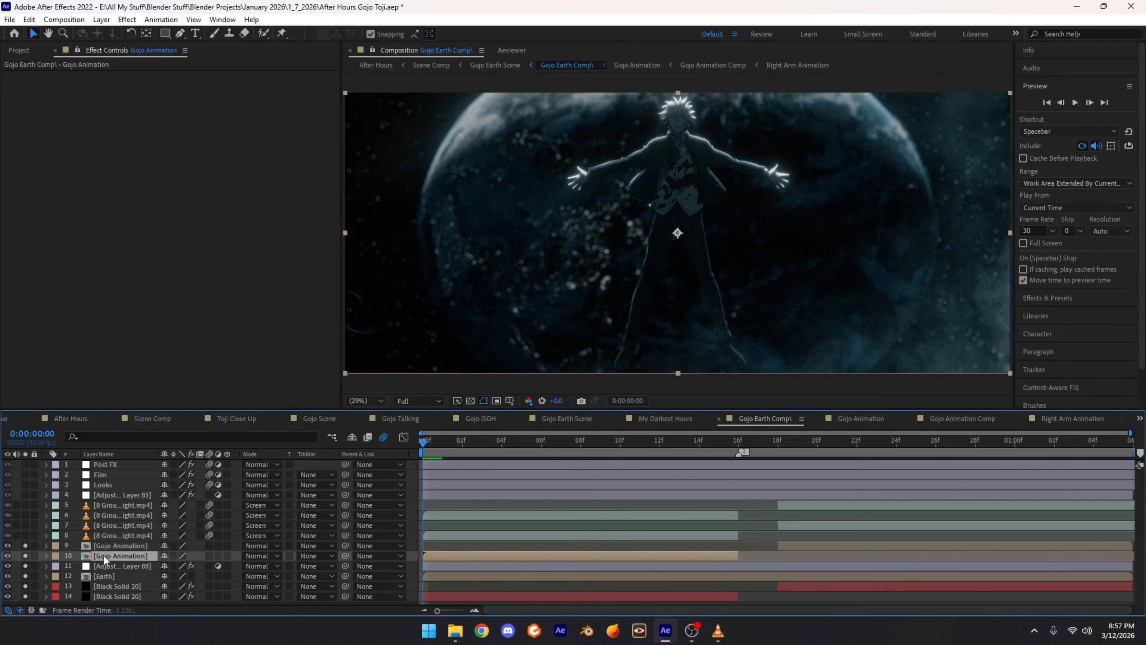
pyautogui.moveTo(615, 212); pyautogui.dragTo(625, 257)
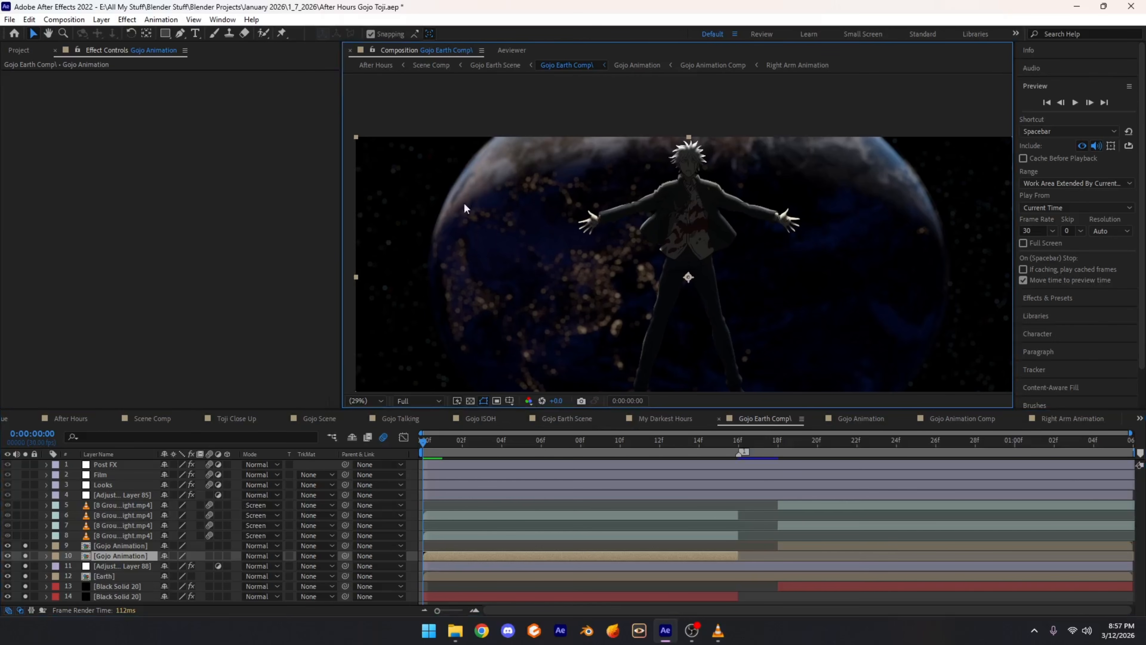
pyautogui.moveTo(617, 133); pyautogui.dragTo(570, 234)
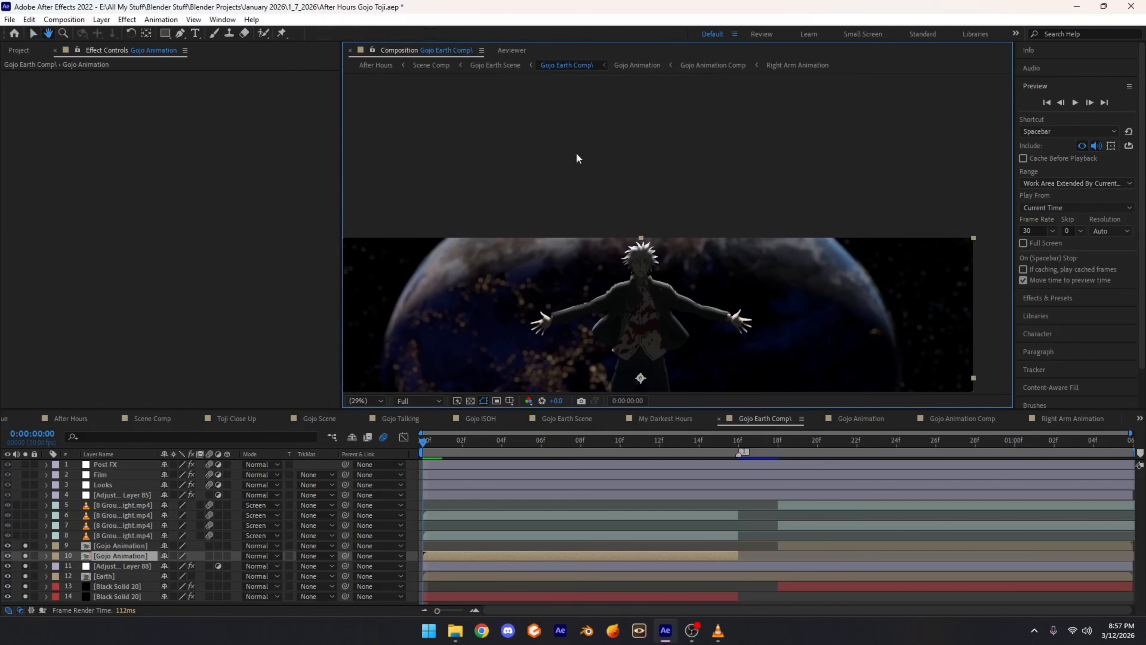
pyautogui.scroll(-2, 633, 183)
pyautogui.moveTo(636, 212); pyautogui.dragTo(686, 208)
pyautogui.scroll(2, 653, 152)
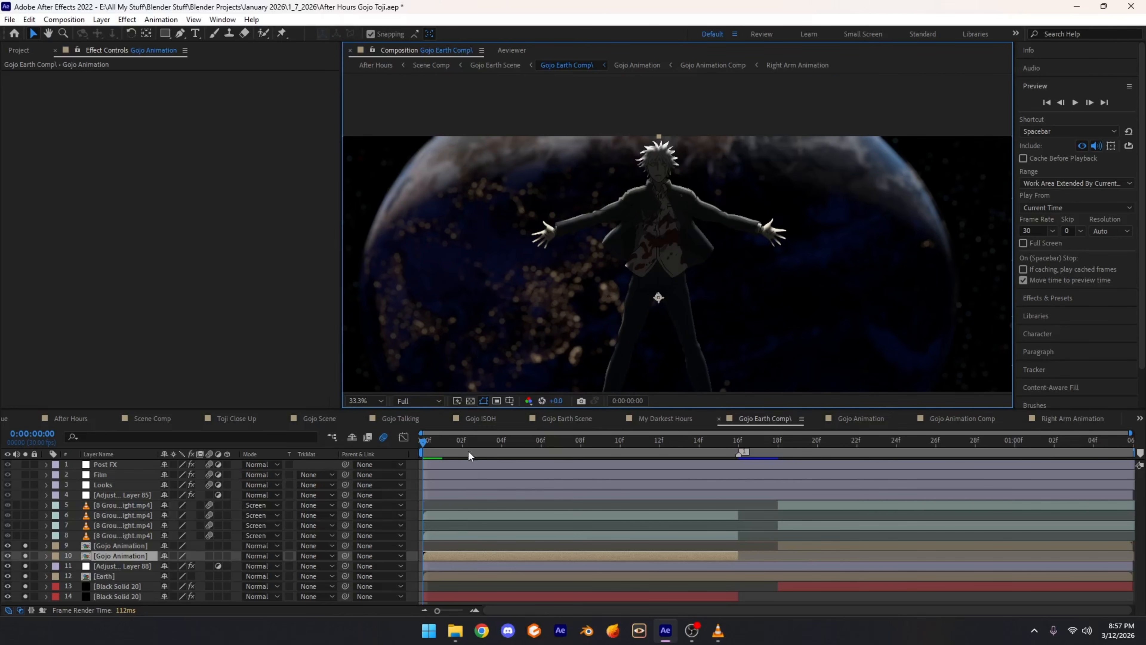
# Step: Preview the soloed layers by playing and scrubbing the timeline, and return to the first frame
pyautogui.click(443, 443)
pyautogui.press('space')
pyautogui.moveTo(931, 446); pyautogui.dragTo(354, 481)
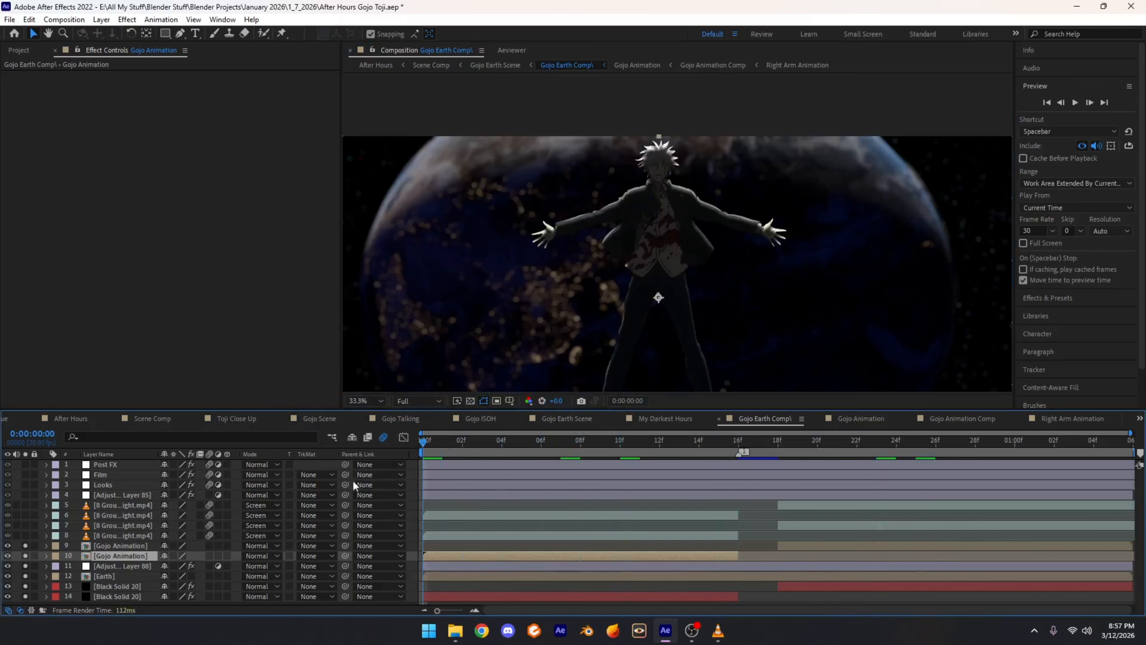
# Step: Fit the full frame in the viewer, unsolo layers 1 to 4, and solo the 8 Ground Fog Light layer 8
pyautogui.click(131, 537)
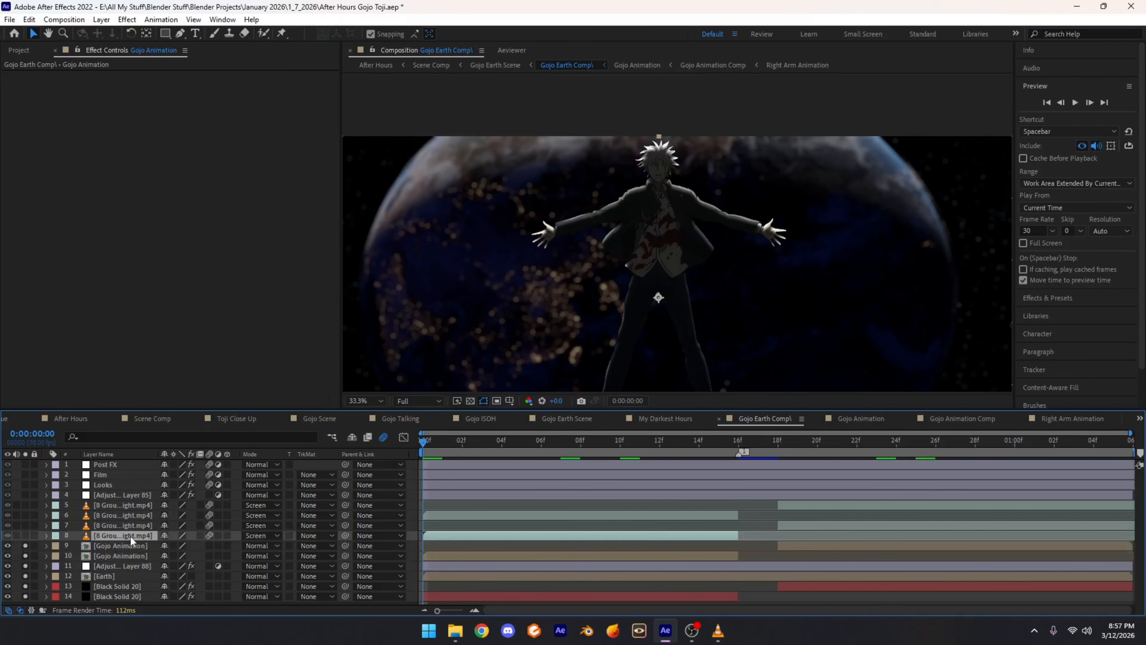
pyautogui.click(373, 401)
pyautogui.click(365, 188)
pyautogui.click(104, 526)
pyautogui.click(108, 536)
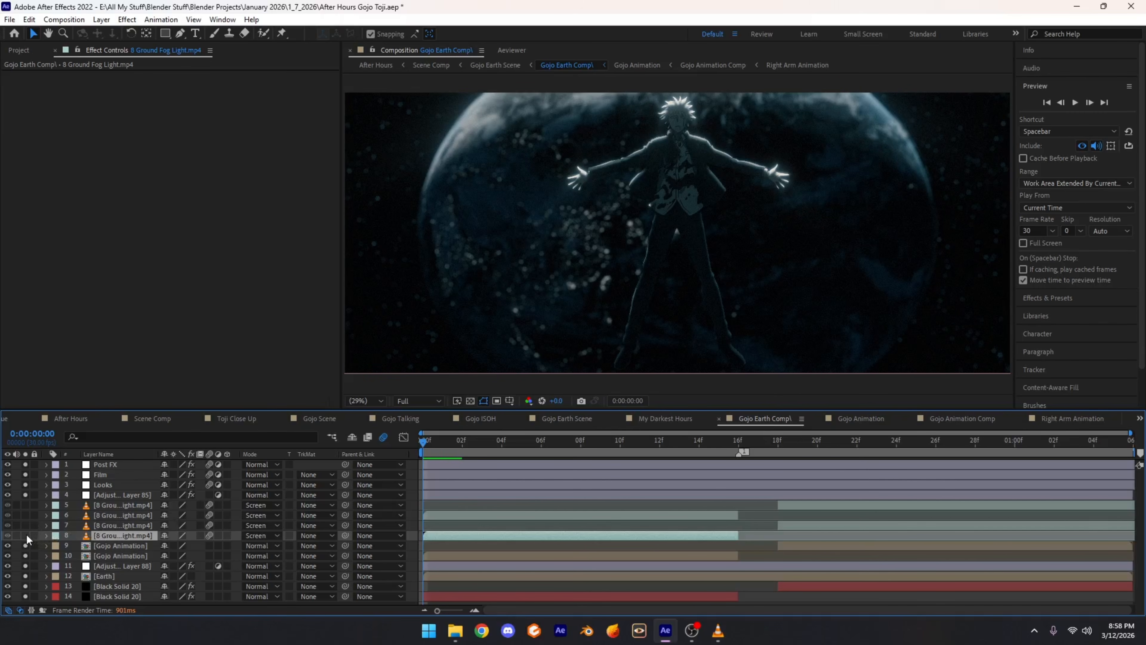
pyautogui.moveTo(24, 495); pyautogui.dragTo(25, 464)
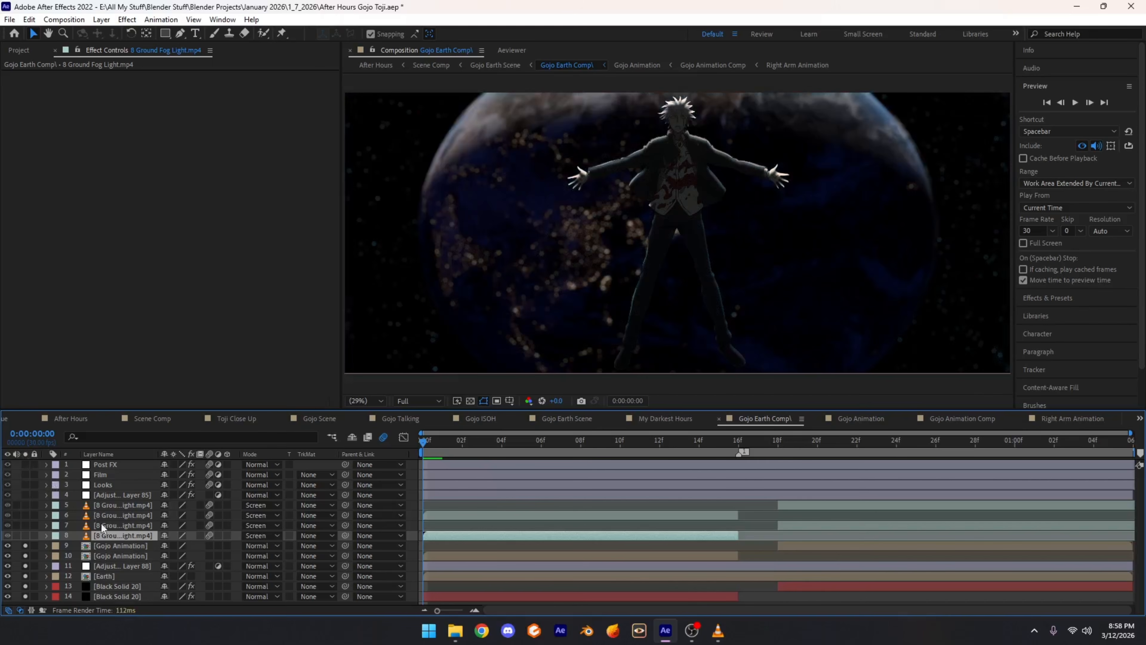
pyautogui.click(27, 534)
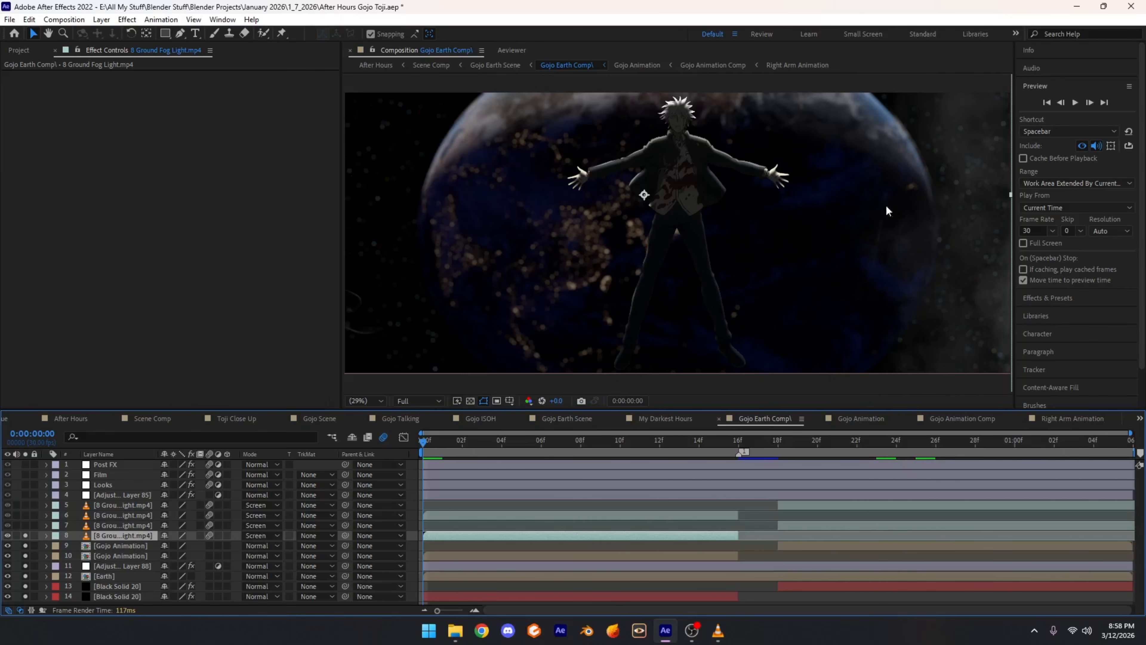
# Step: Solo the remaining 8 Ground Fog Light layers, 5 to 7, and keep the full frame fitted in the viewer
pyautogui.click(116, 525)
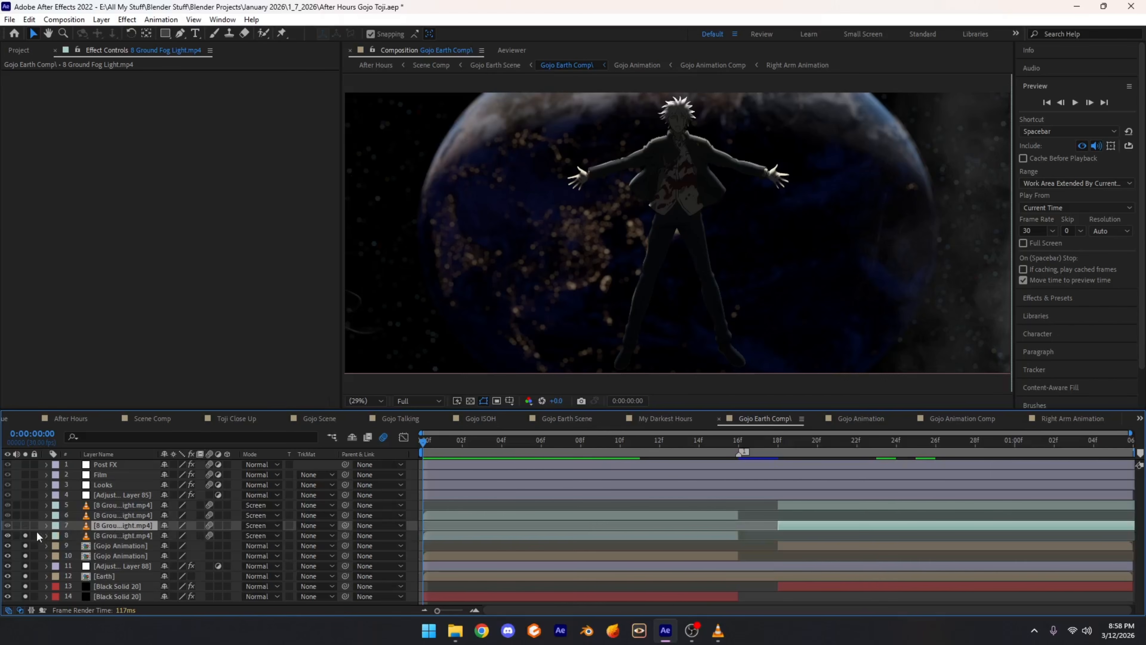
pyautogui.click(25, 526)
pyautogui.scroll(-2, 482, 259)
pyautogui.click(370, 401)
pyautogui.click(363, 188)
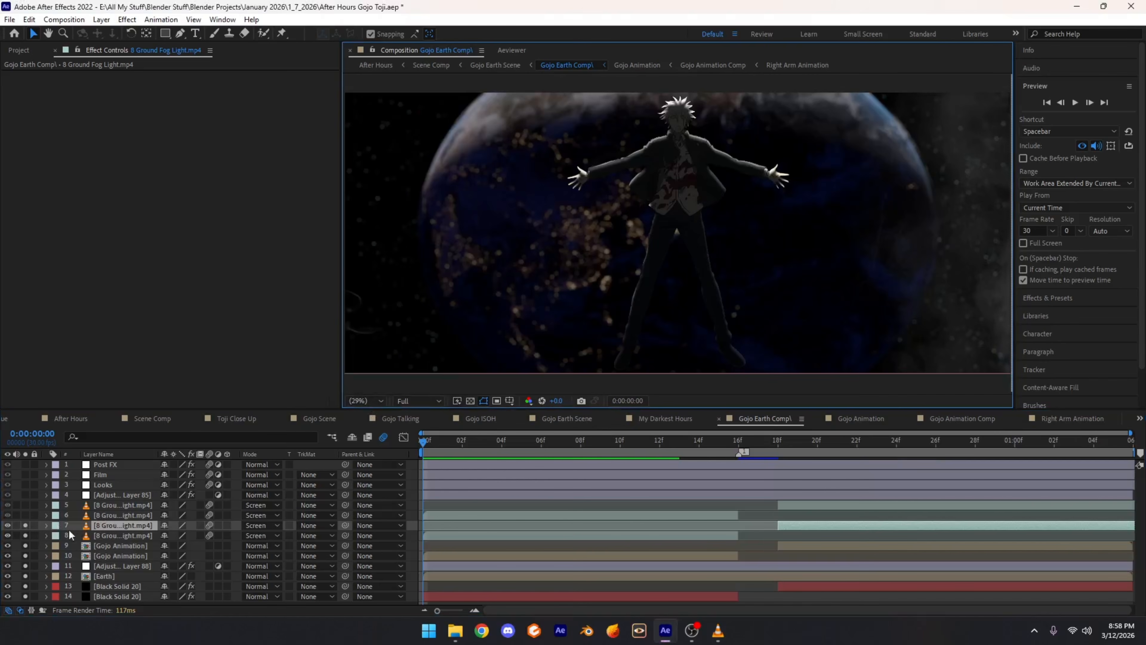
pyautogui.moveTo(25, 534); pyautogui.dragTo(28, 524)
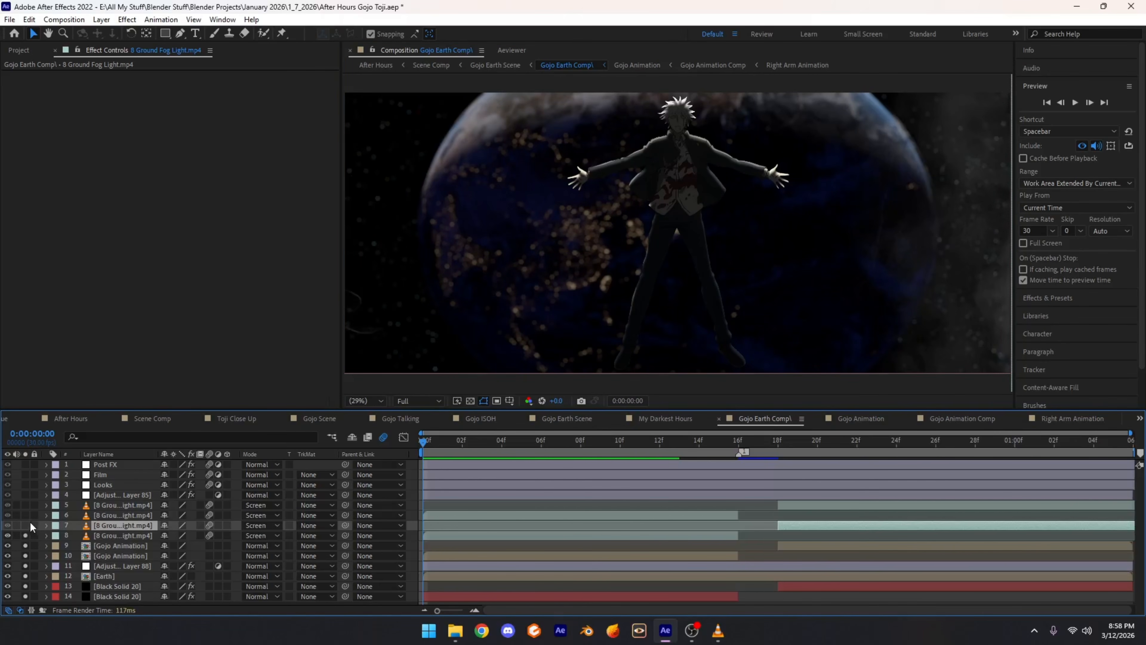
pyautogui.click(128, 506)
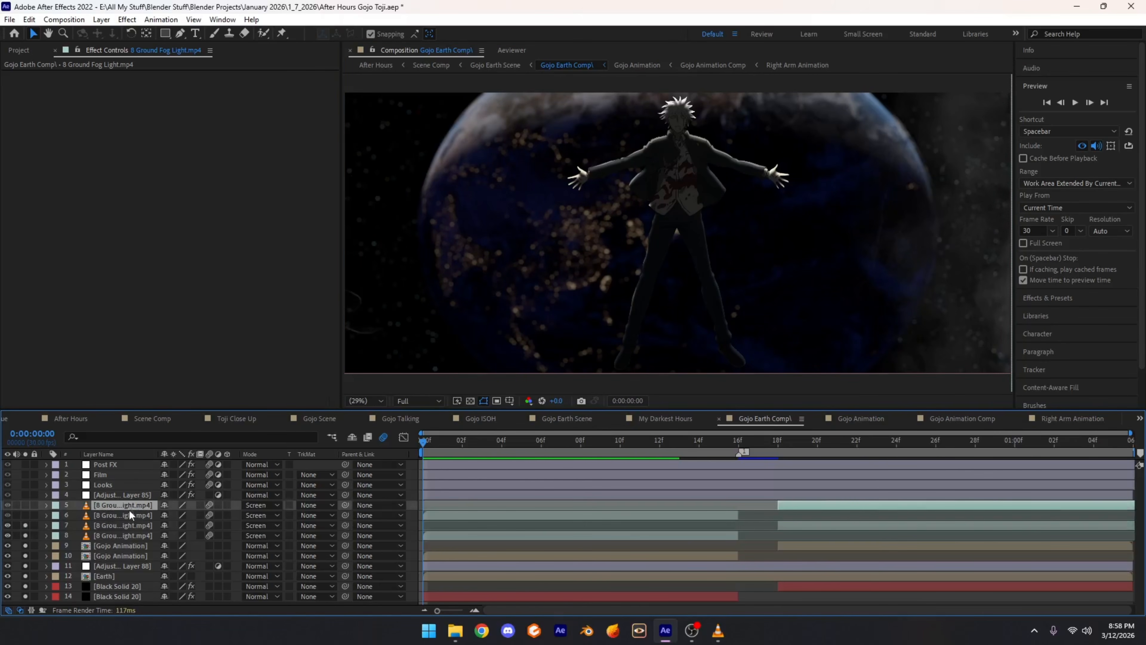
pyautogui.moveTo(26, 518); pyautogui.dragTo(29, 509)
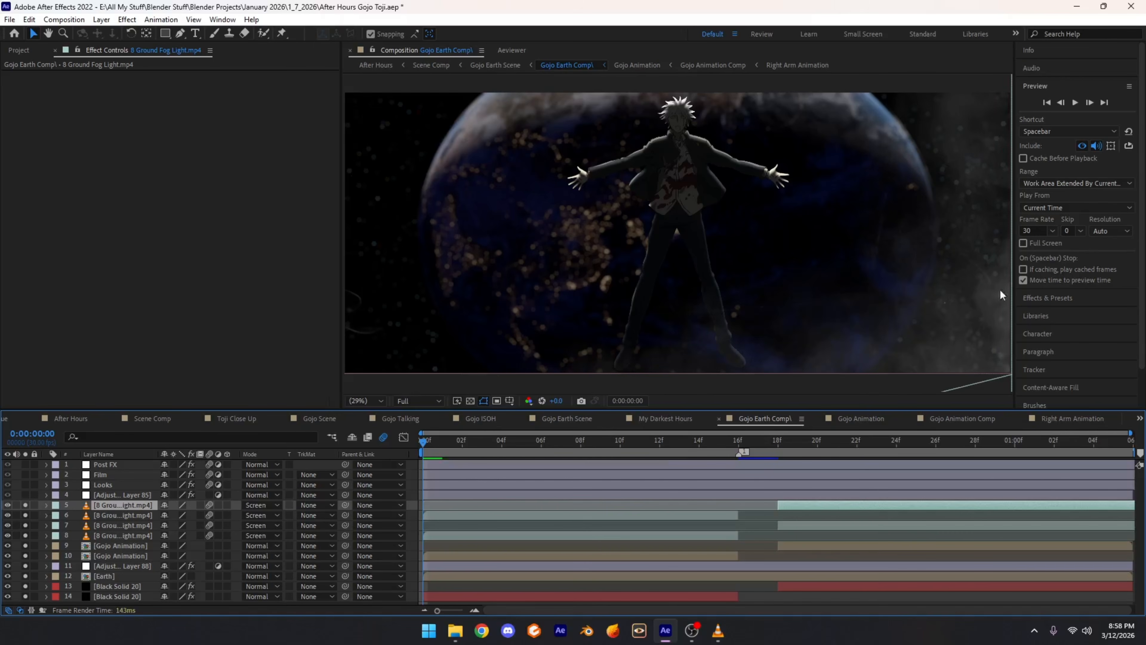
# Step: Inspect the soloed fog layers around the frame's edges and fit the composition back in the viewer
pyautogui.scroll(-2, 933, 298)
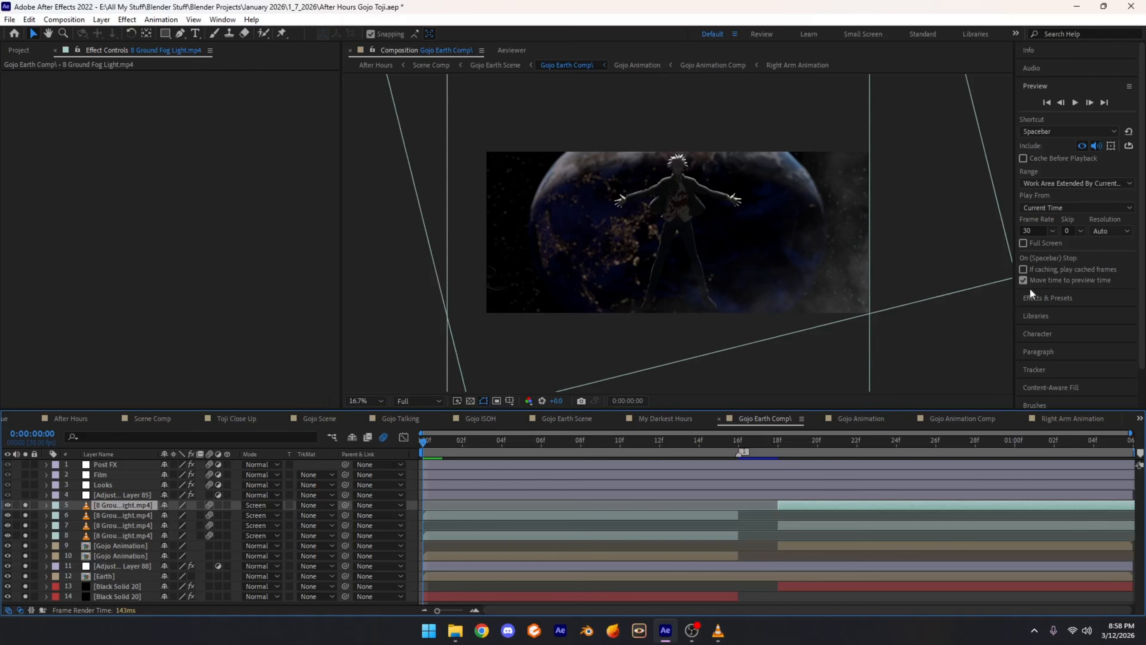
pyautogui.click(374, 392)
pyautogui.click(366, 400)
pyautogui.click(356, 192)
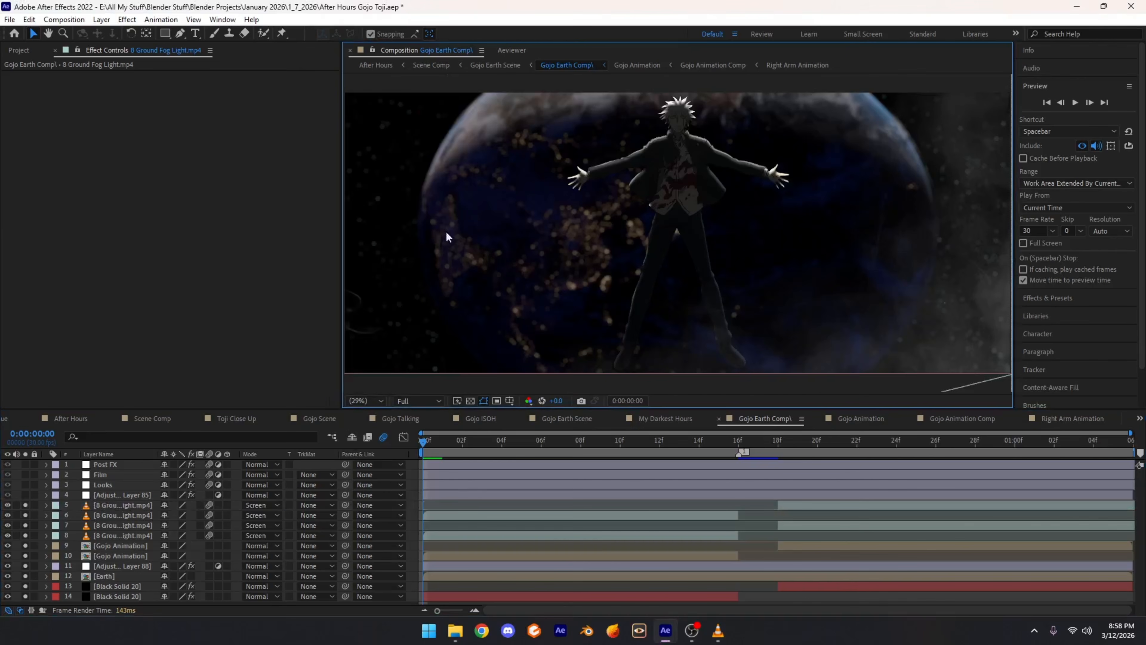
pyautogui.moveTo(425, 203); pyautogui.dragTo(524, 220)
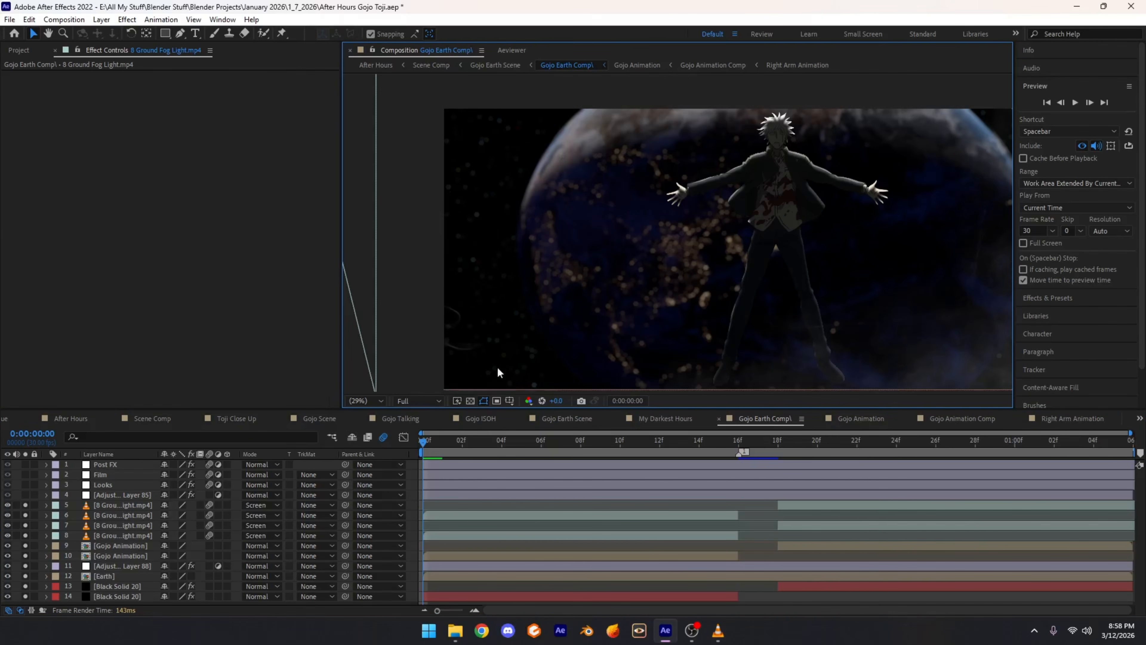
pyautogui.moveTo(779, 228); pyautogui.dragTo(749, 314)
pyautogui.click(366, 400)
pyautogui.click(357, 191)
# Step: Examine the Color Balance and Color Balance (HLS) settings on Adjustment Layer 85
pyautogui.click(122, 494)
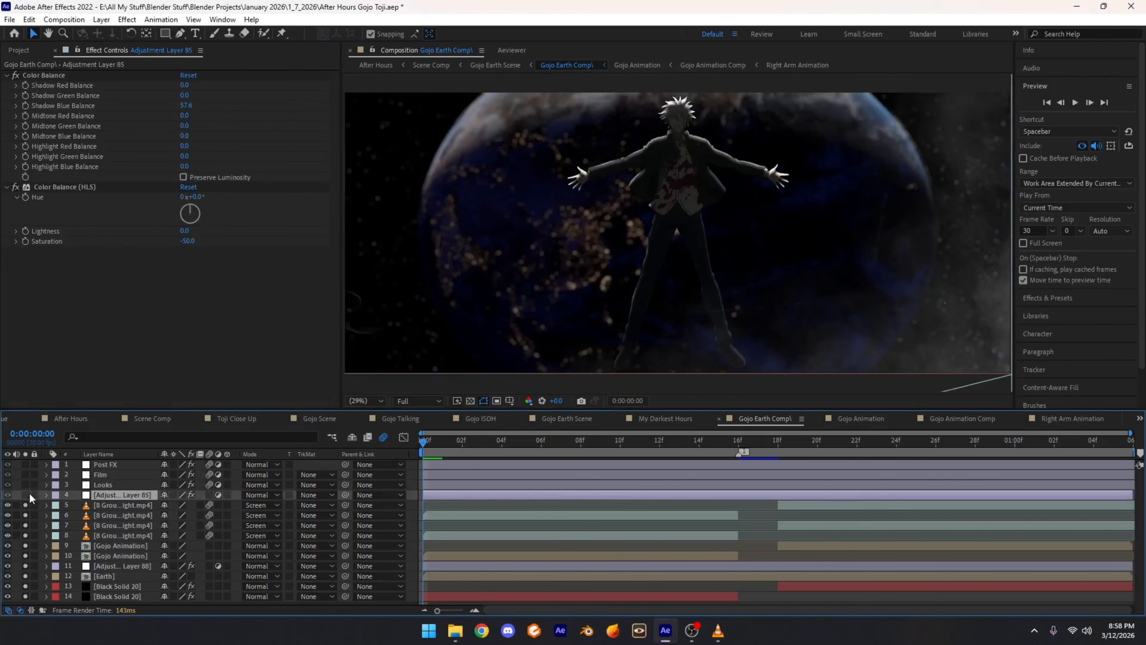
pyautogui.click(70, 188)
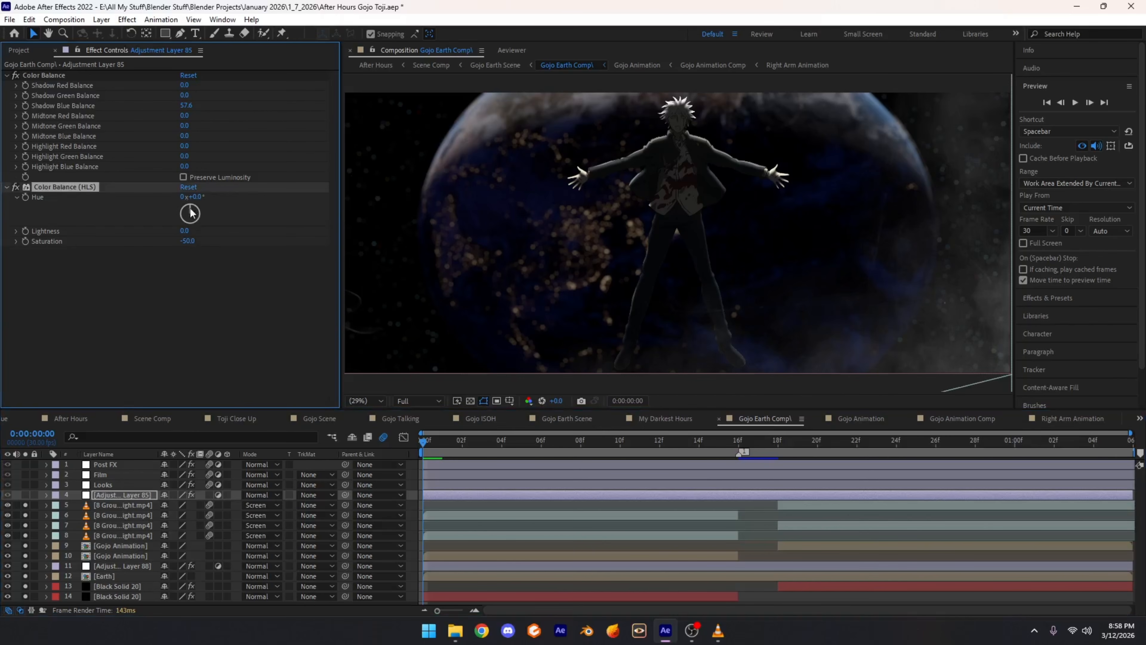
pyautogui.click(68, 74)
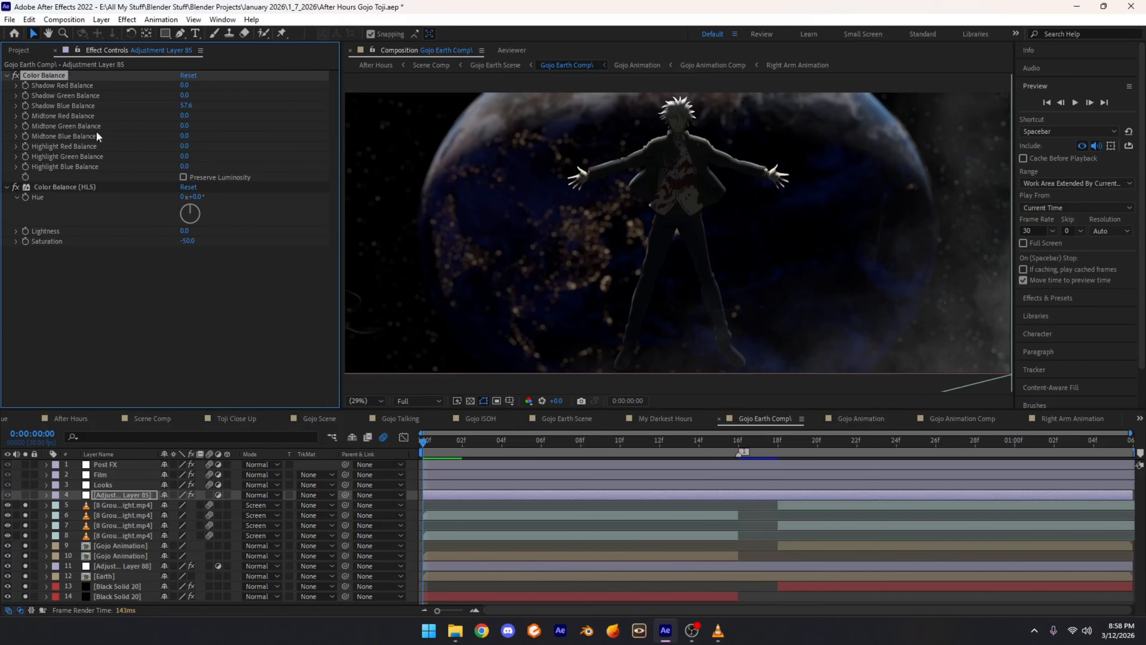
pyautogui.click(62, 189)
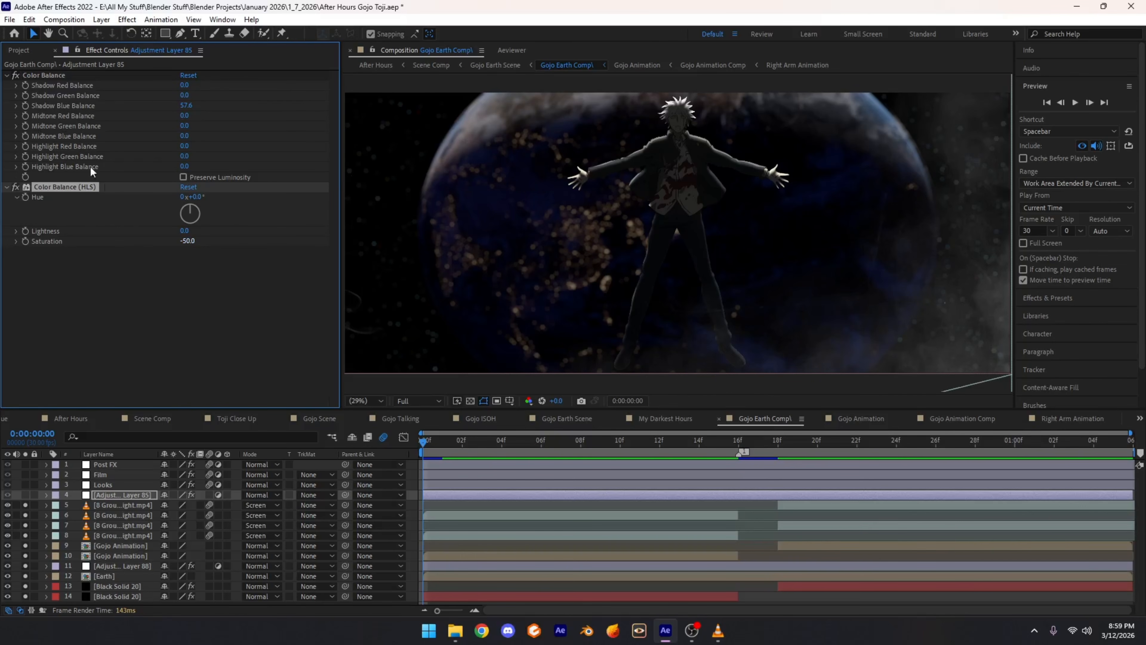
pyautogui.click(45, 75)
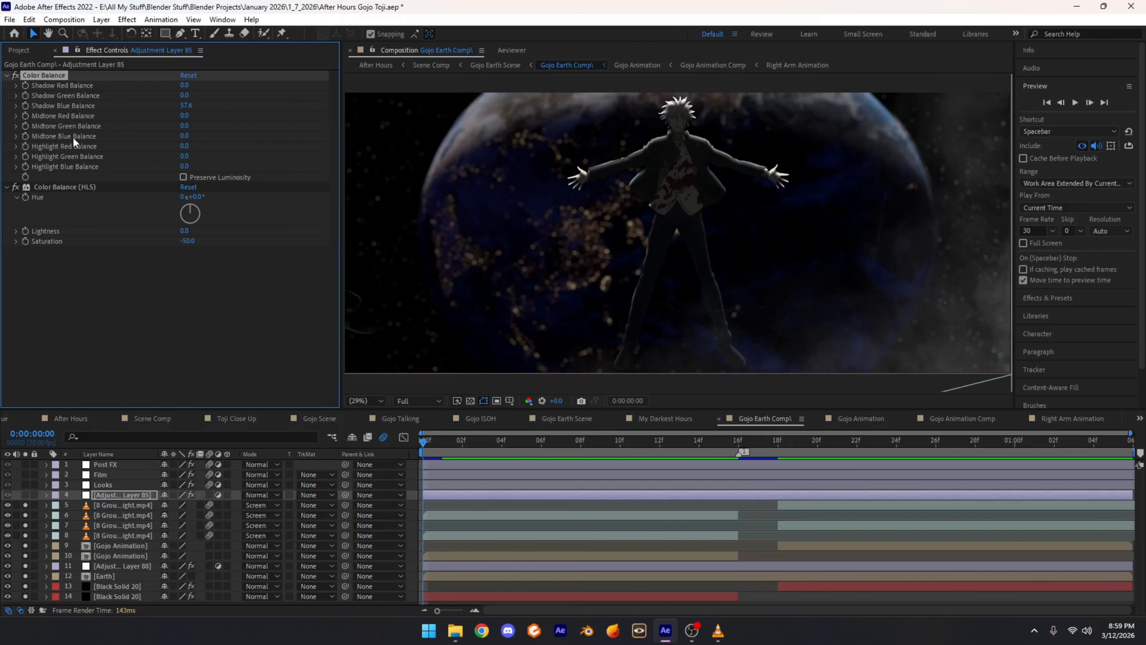
# Step: Solo Adjustment Layer 85 and enable its Color Balance and Color Balance (HLS) effects one after the other
pyautogui.click(26, 496)
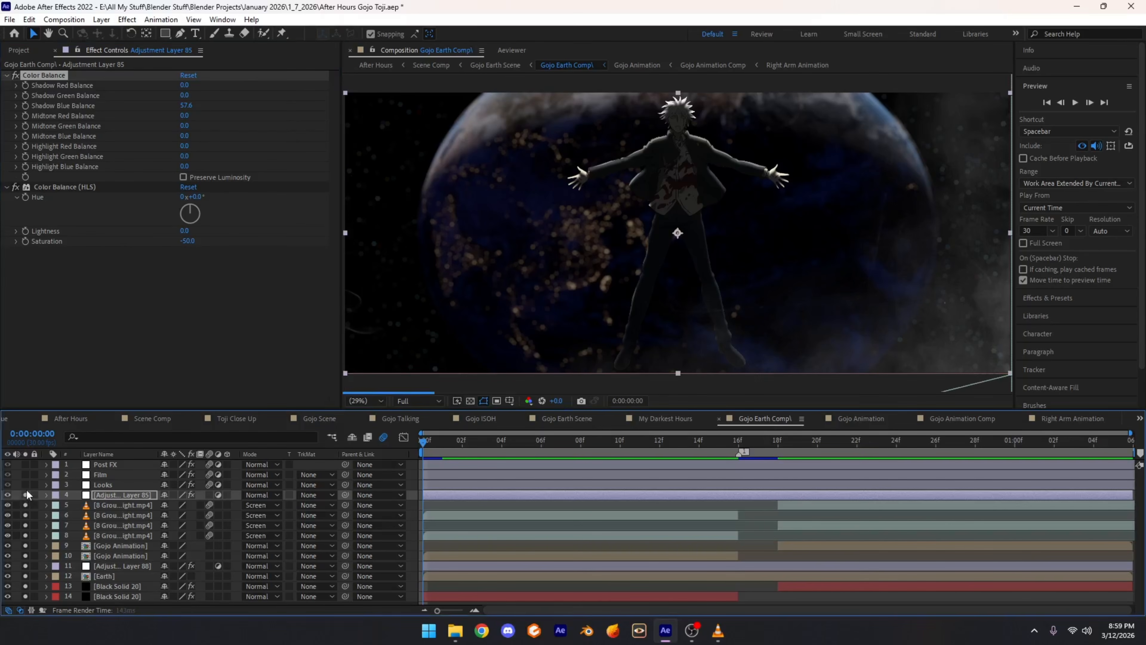
pyautogui.click(127, 497)
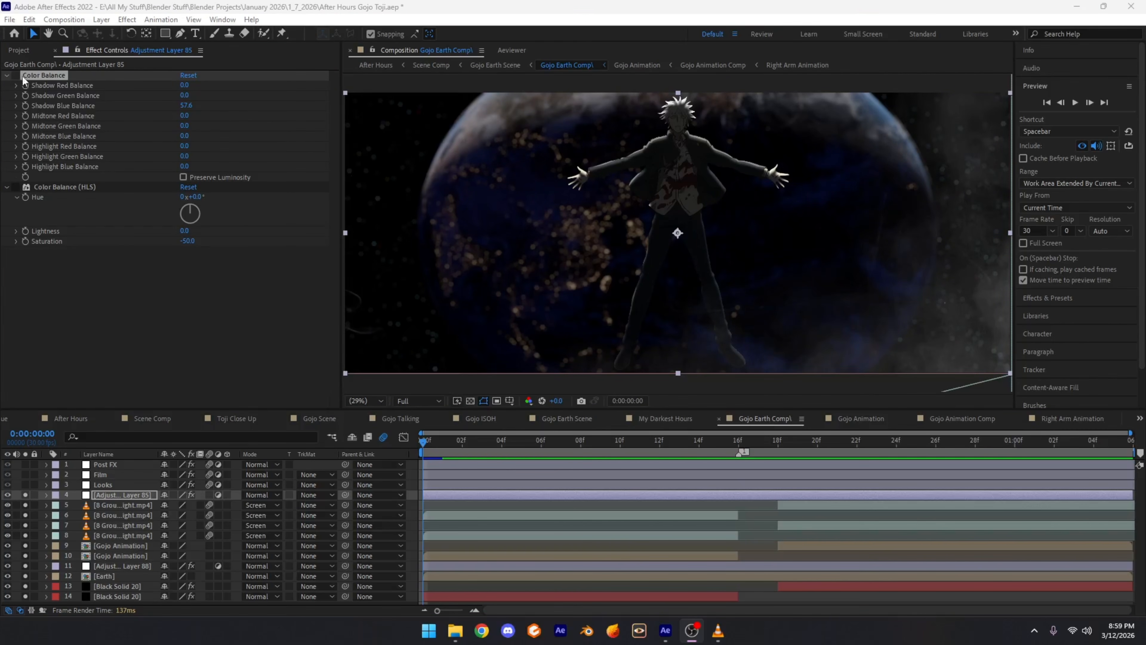
pyautogui.click(16, 75)
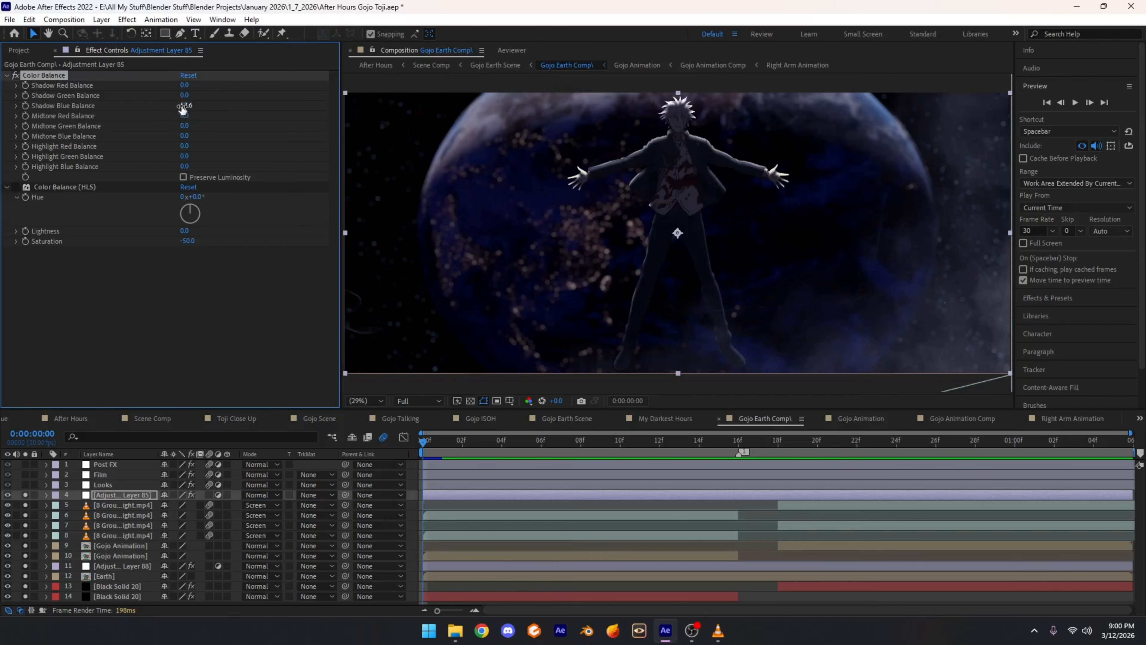
pyautogui.click(16, 187)
pyautogui.click(70, 191)
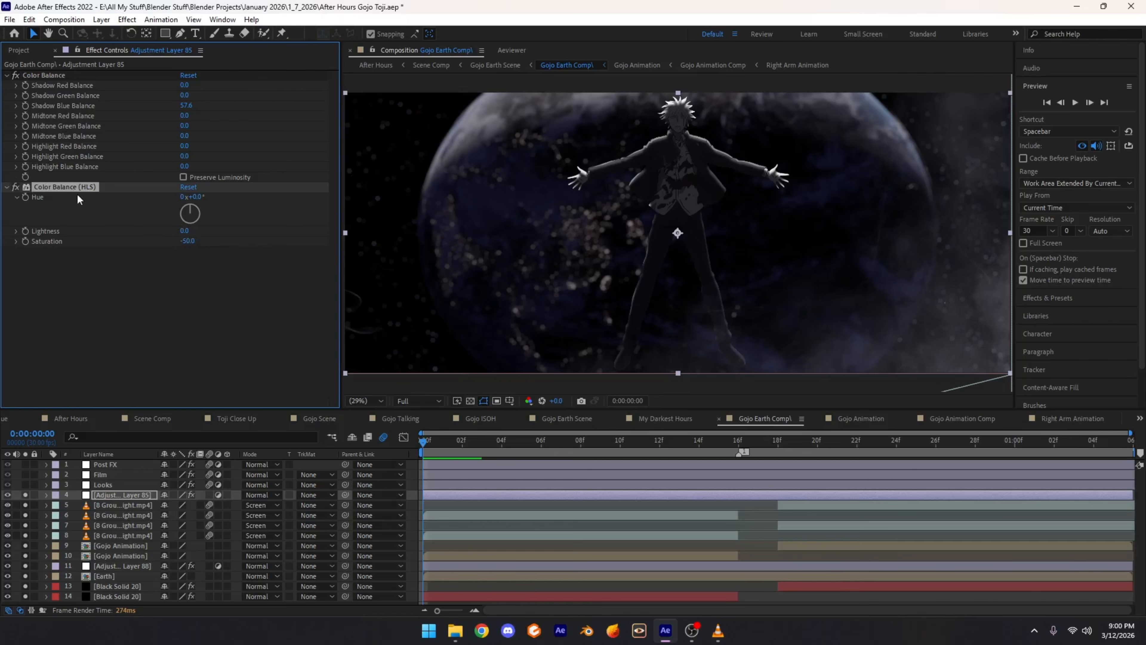
# Step: Solo the Looks layer and examine the Looks layer's effects in the Gojo Floating composition for comparison
pyautogui.click(100, 485)
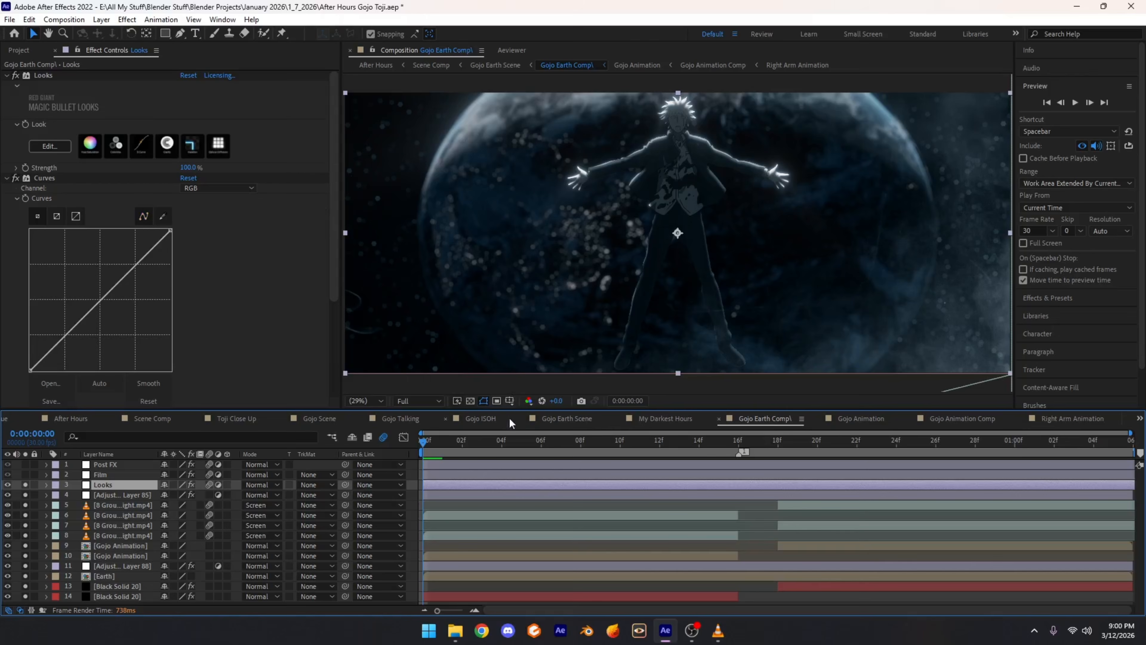
pyautogui.click(464, 423)
pyautogui.click(560, 424)
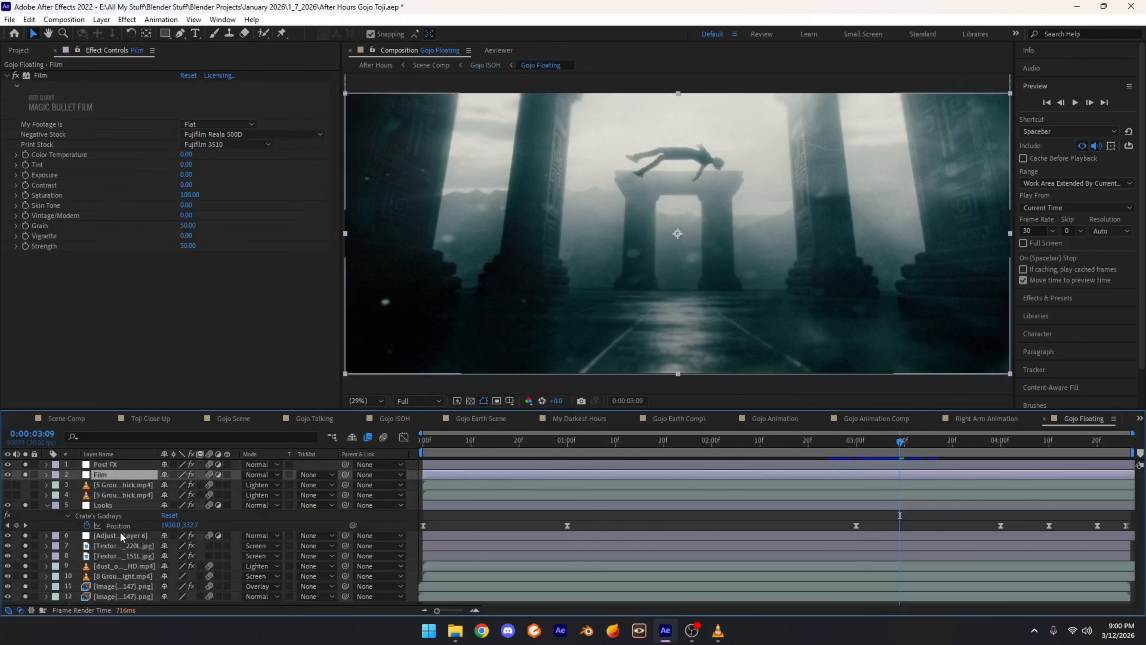
pyautogui.click(121, 536)
pyautogui.click(124, 505)
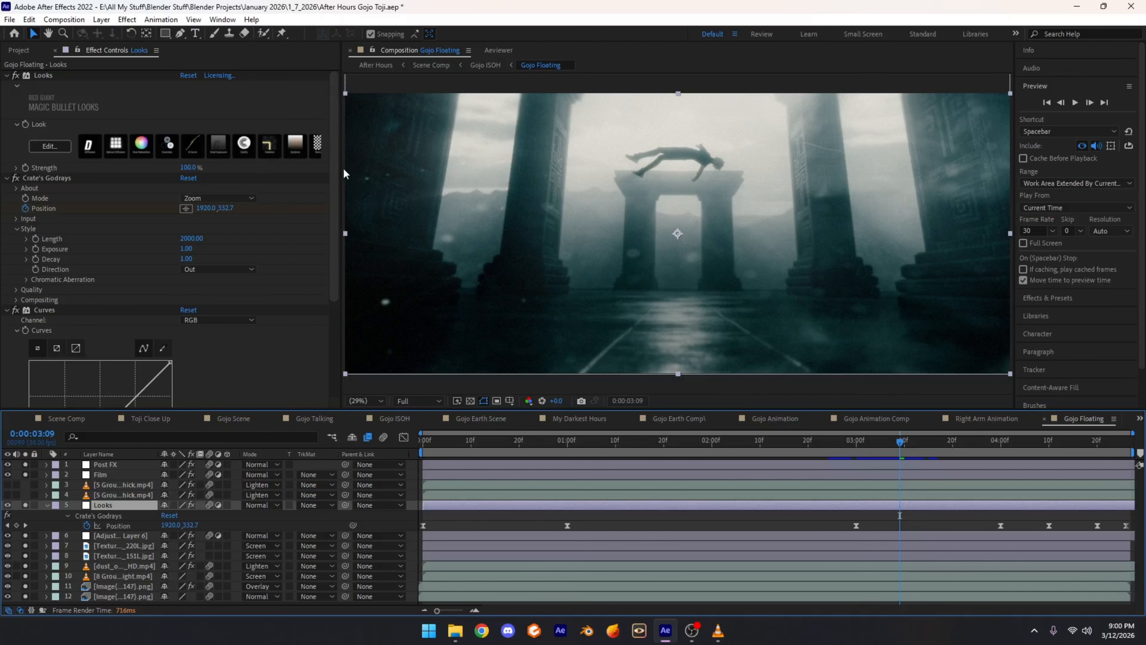
pyautogui.scroll(4, 995, 417)
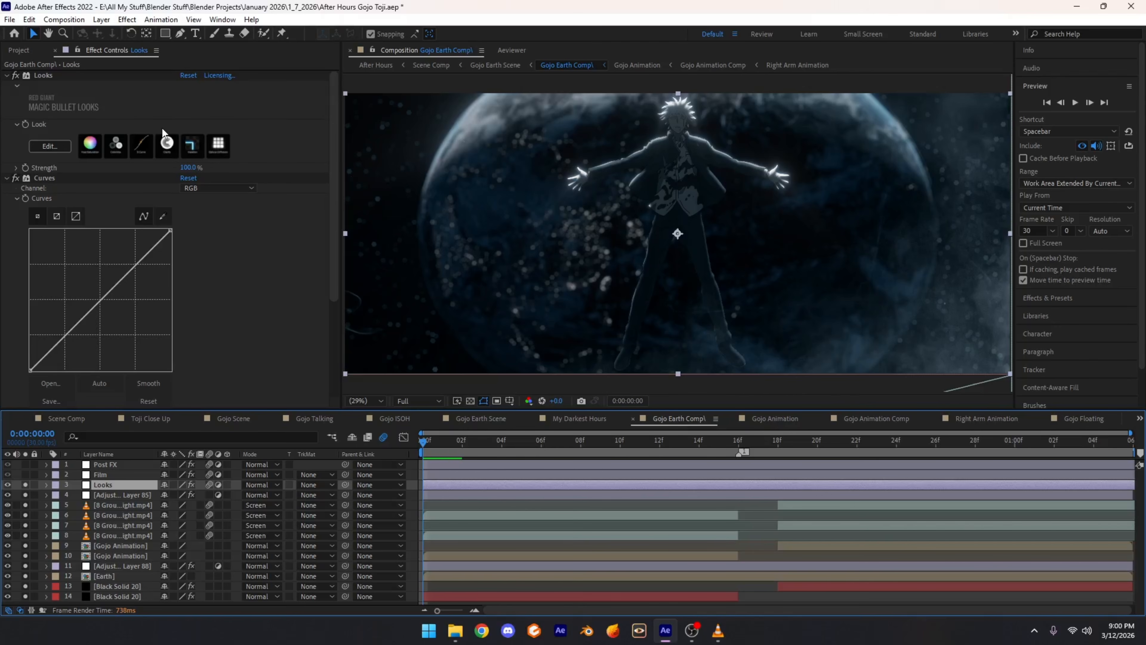
# Step: Examine the Magic Bullet Looks and Curves effects on the Gojo Earth Comp Looks layer, and collapse Curves
pyautogui.click(44, 179)
pyautogui.scroll(-2, 248, 256)
pyautogui.scroll(2, 240, 249)
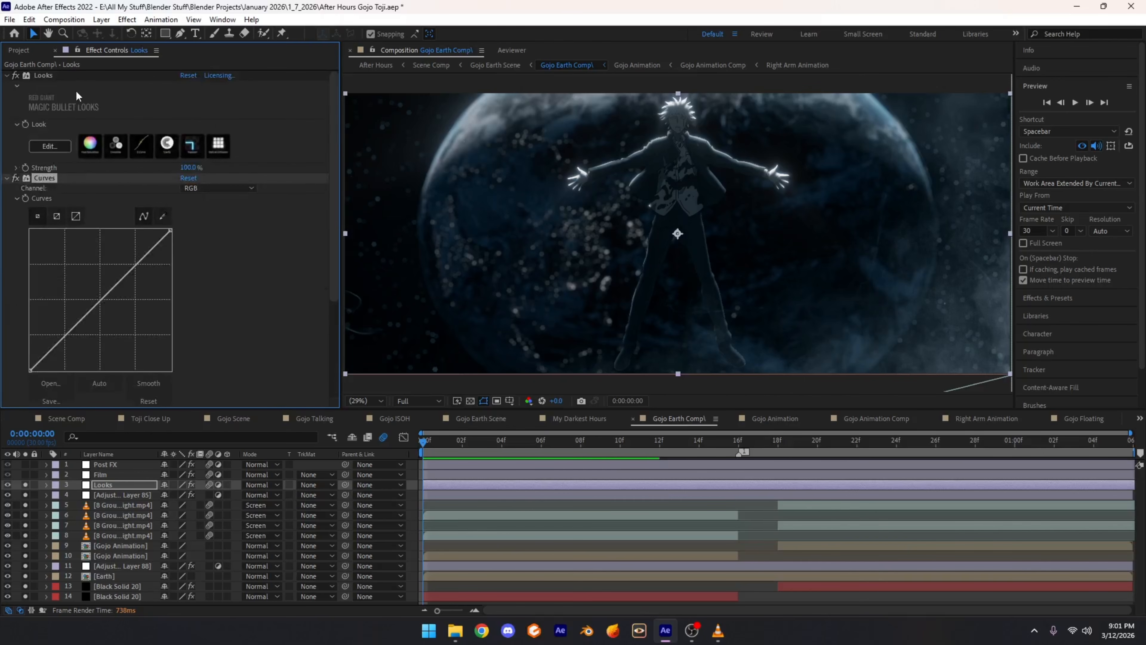
pyautogui.click(43, 75)
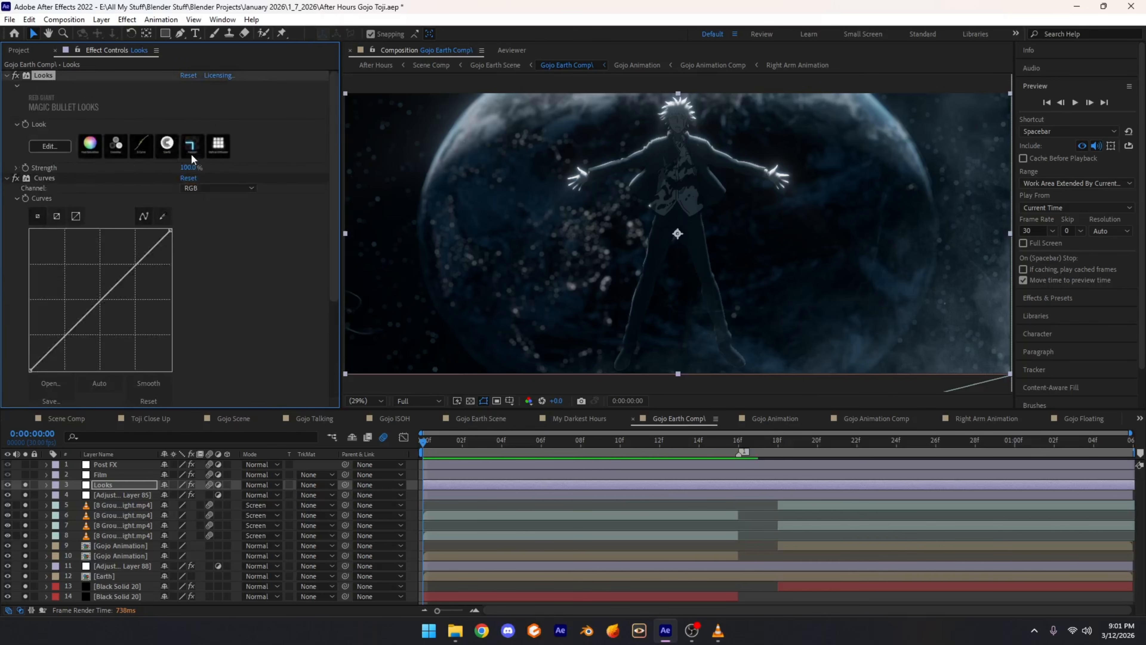
pyautogui.click(7, 178)
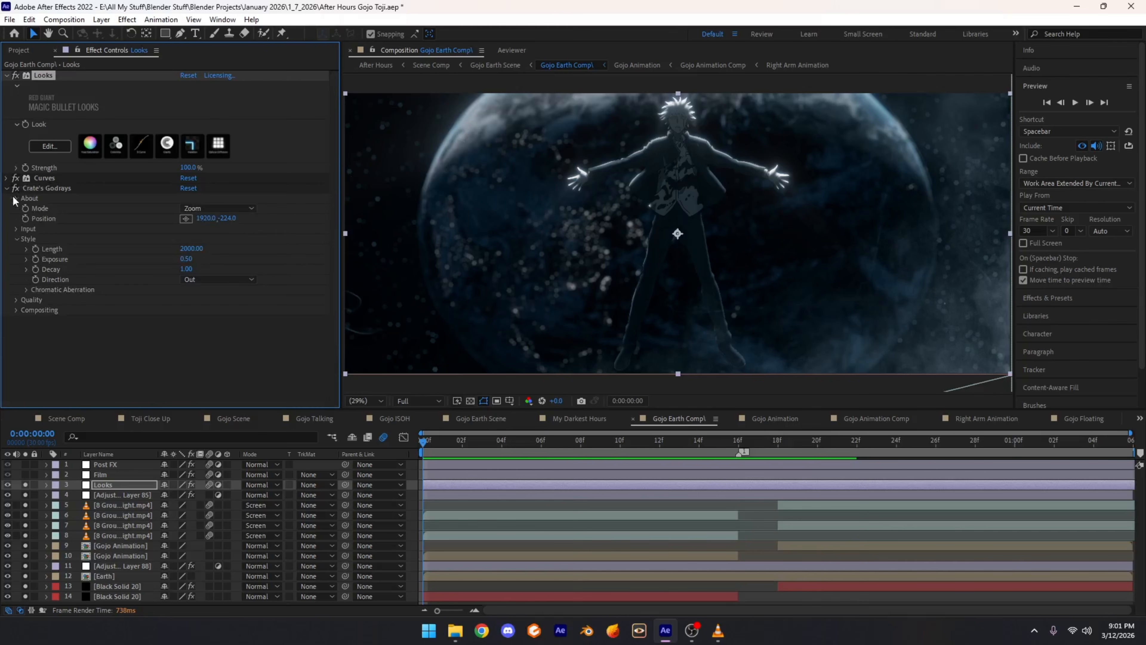
pyautogui.click(7, 187)
pyautogui.click(6, 178)
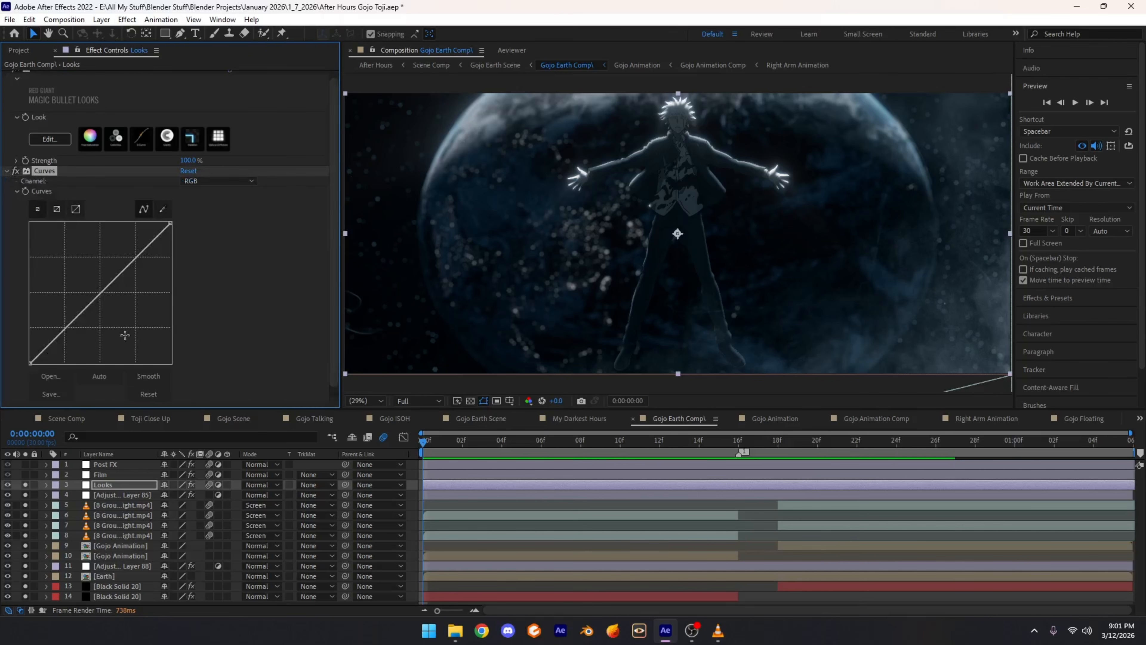
pyautogui.click(6, 172)
# Step: Switch Crate's Godrays off and on again on the Looks layer and expand its settings
pyautogui.click(15, 188)
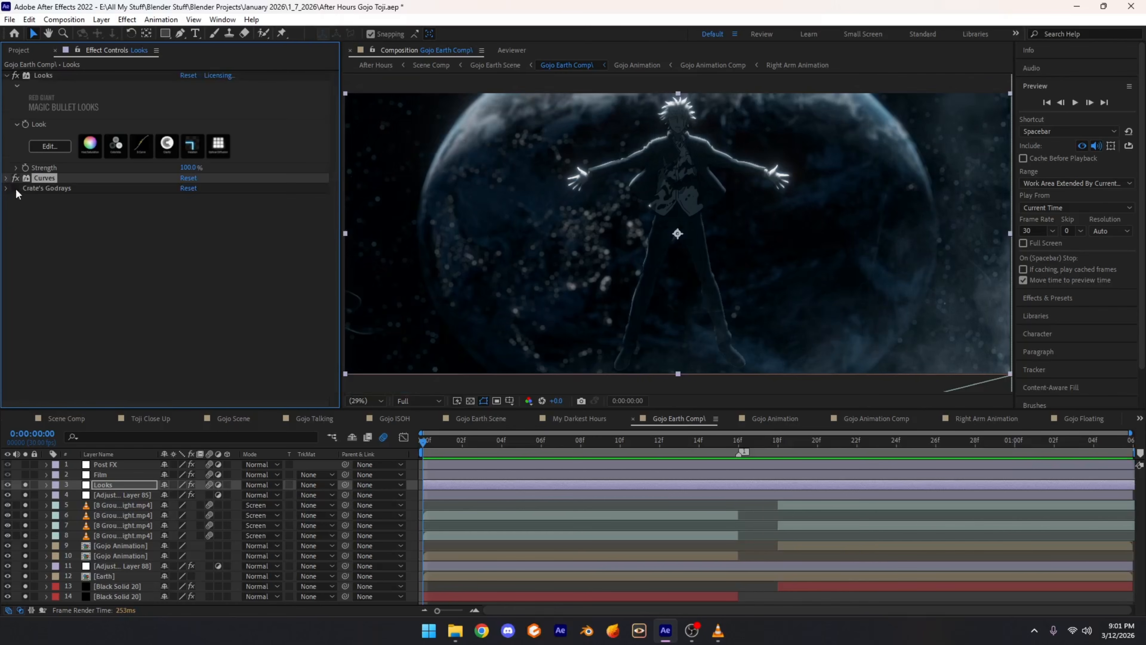
pyautogui.click(16, 189)
pyautogui.click(6, 188)
pyautogui.click(55, 189)
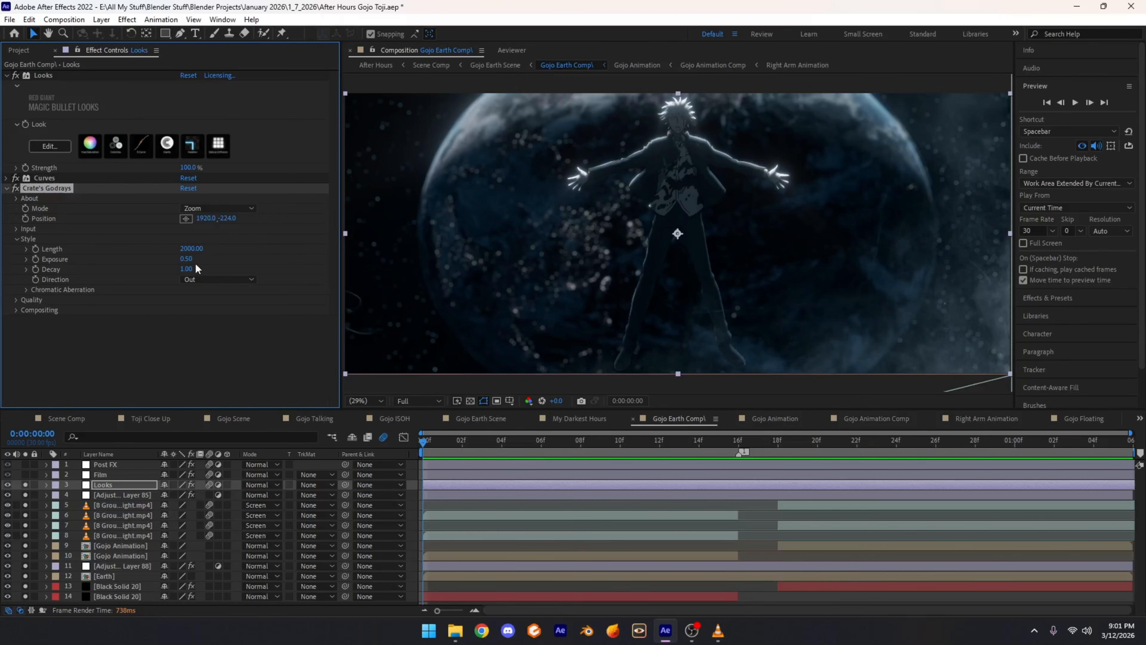
# Step: Compare Gojo's outstretched hand up close with Crate's Godrays off and on, and fit the full frame in the viewer
pyautogui.moveTo(671, 107)
pyautogui.mouseDown()
pyautogui.moveTo(658, 251)
pyautogui.moveTo(678, 197)
pyautogui.moveTo(667, 115)
pyautogui.mouseUp()
pyautogui.moveTo(629, 162); pyautogui.dragTo(562, 110)
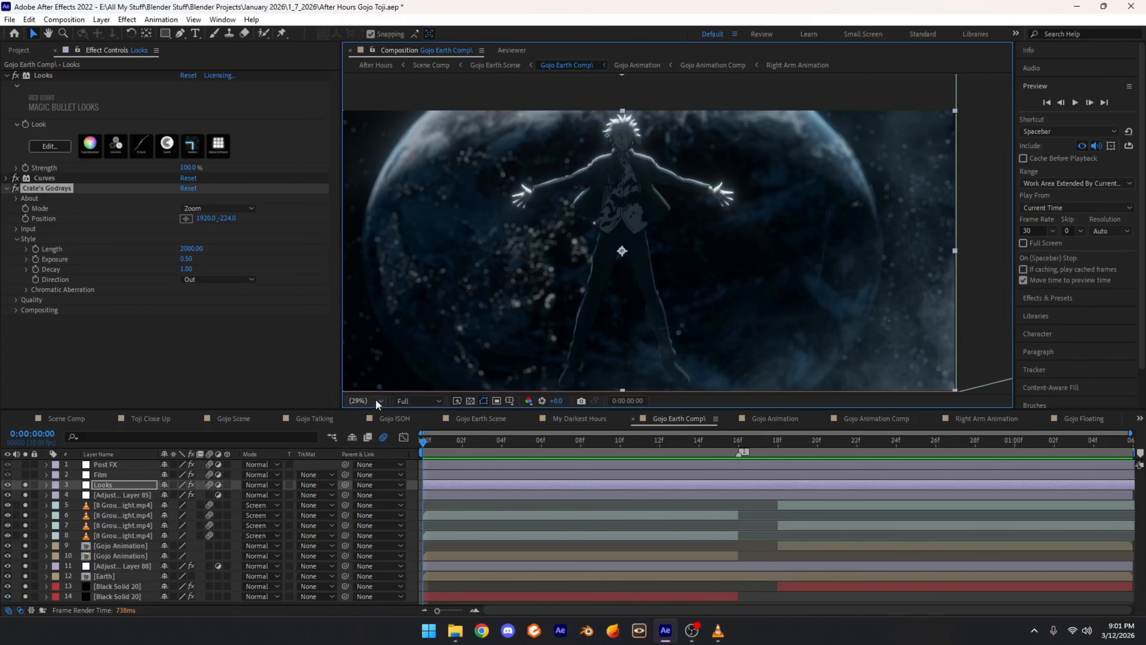
pyautogui.scroll(2, 614, 174)
pyautogui.moveTo(638, 181); pyautogui.dragTo(854, 264)
pyautogui.moveTo(557, 231); pyautogui.dragTo(785, 258)
pyautogui.scroll(1, 589, 215)
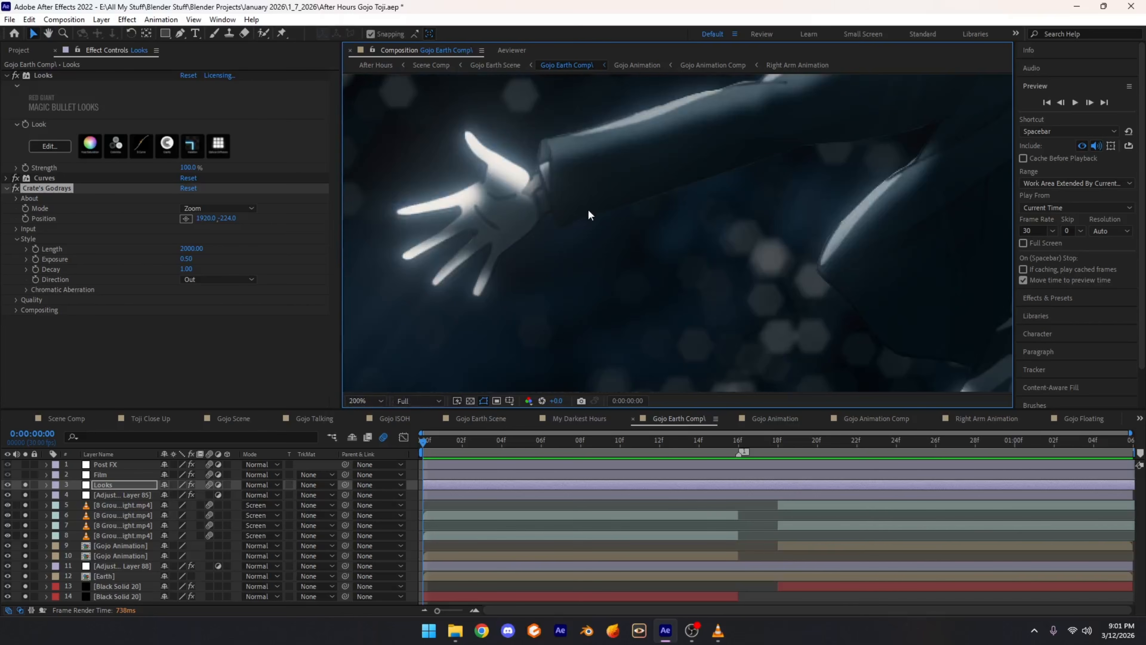
pyautogui.moveTo(406, 329); pyautogui.dragTo(575, 276)
pyautogui.click(14, 189)
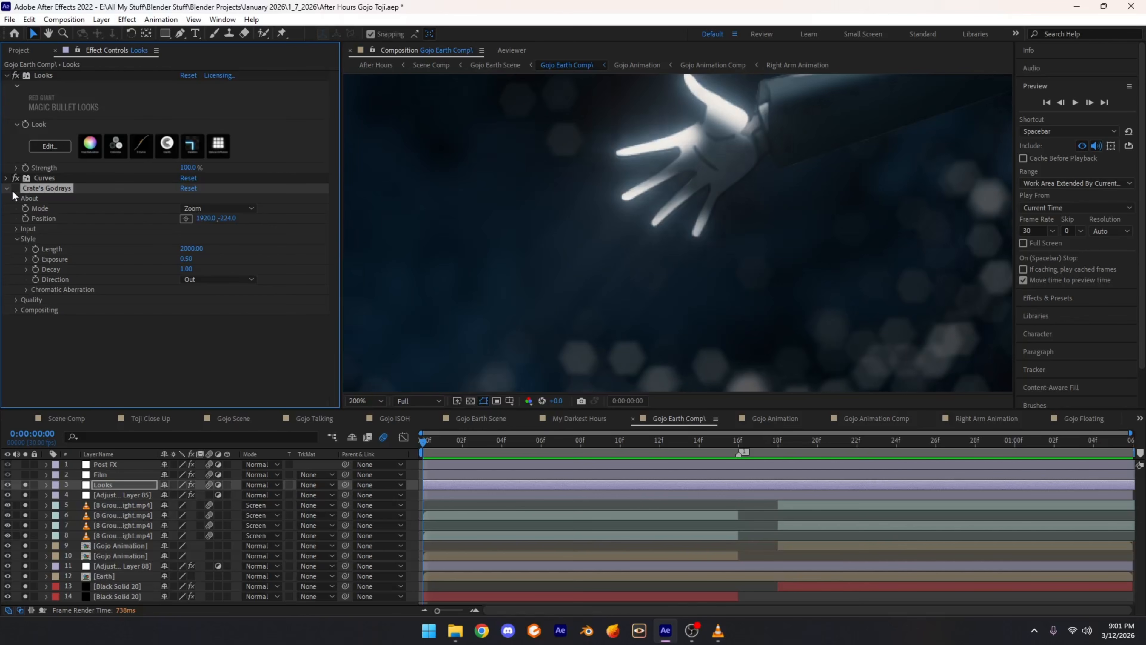
pyautogui.click(15, 189)
pyautogui.click(365, 401)
pyautogui.click(367, 190)
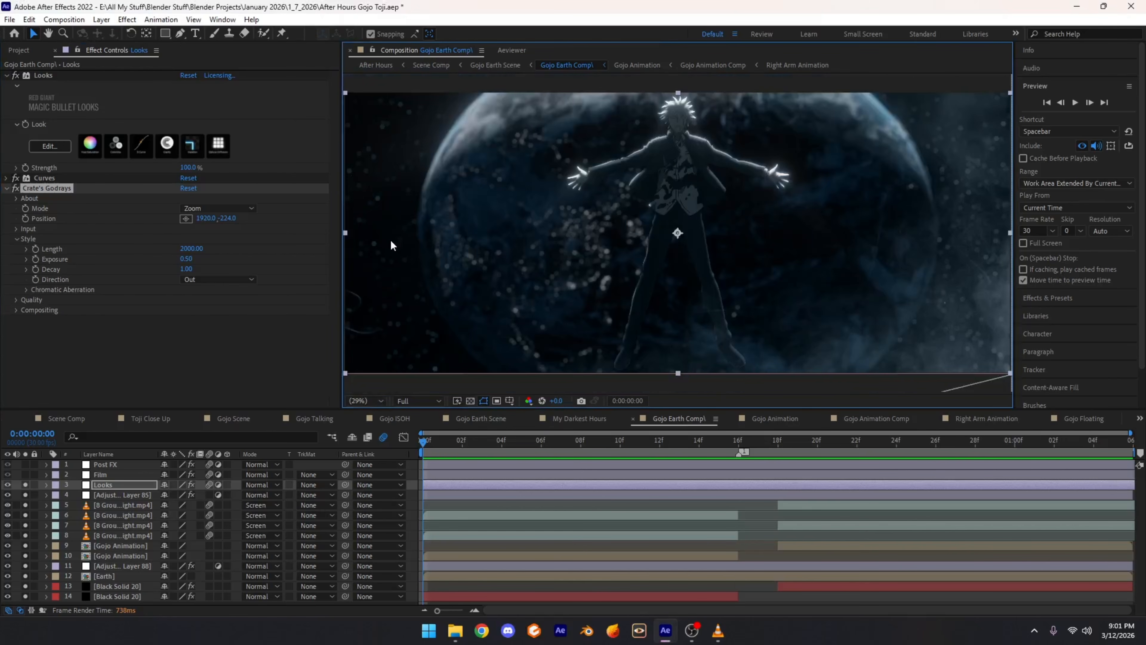
# Step: Solo the Film layer in addition and examine Magic Bullet Film's settings and its negative stock options
pyautogui.click(37, 475)
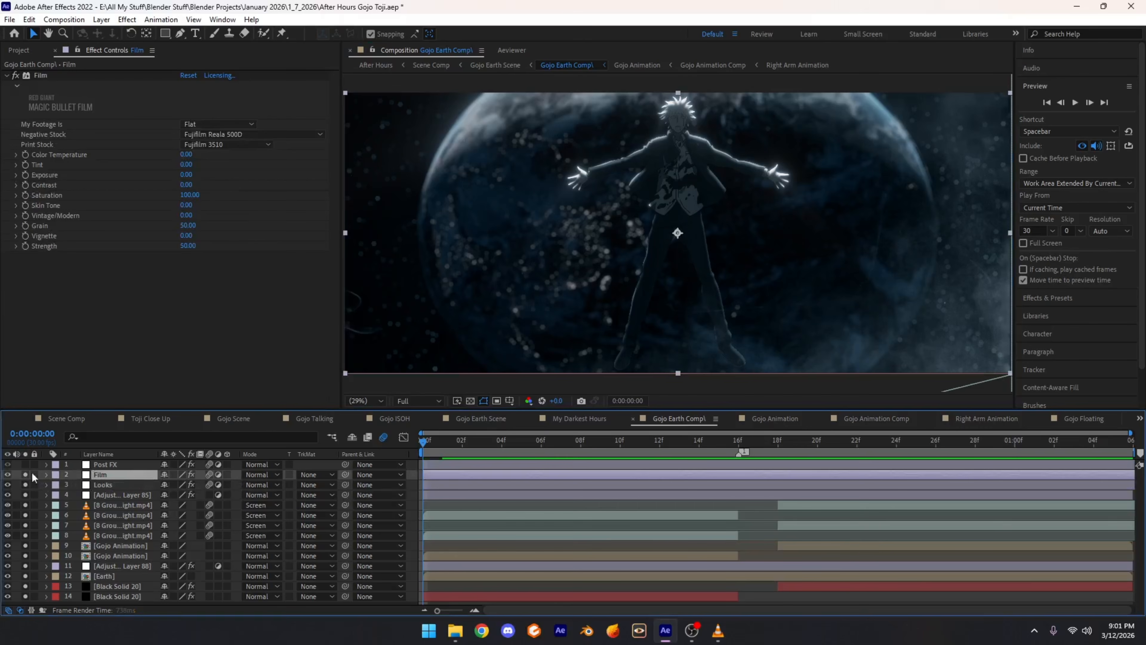
pyautogui.click(226, 134)
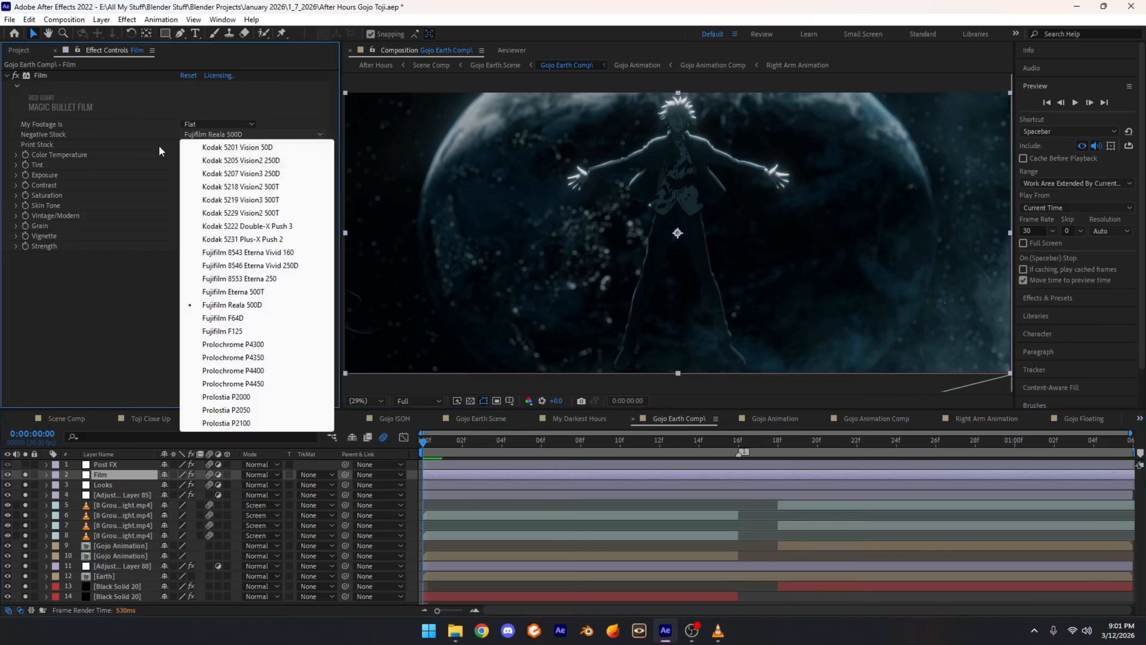
pyautogui.click(217, 146)
pyautogui.click(118, 143)
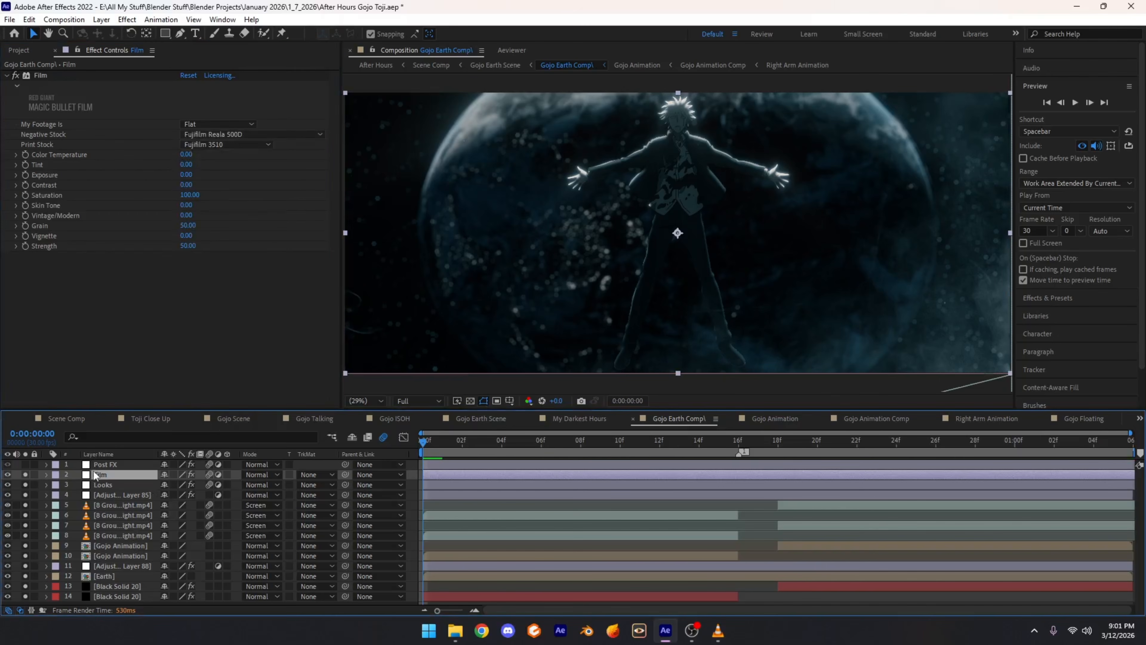
# Step: Clear the layer solos and examine the Post FX layer's Add Grain, Noise and S_Flicker effects with the whole frame fitted in the viewer
pyautogui.click(100, 464)
pyautogui.click(43, 228)
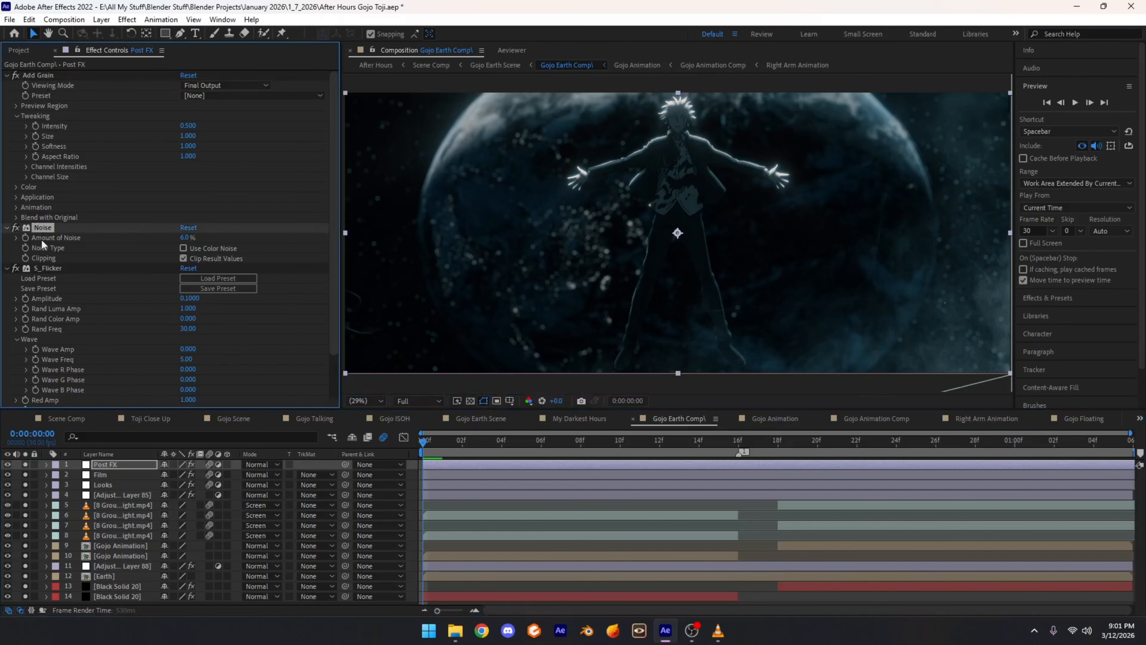
pyautogui.click(46, 263)
pyautogui.scroll(-4, 540, 265)
pyautogui.scroll(4, 539, 265)
pyautogui.click(349, 398)
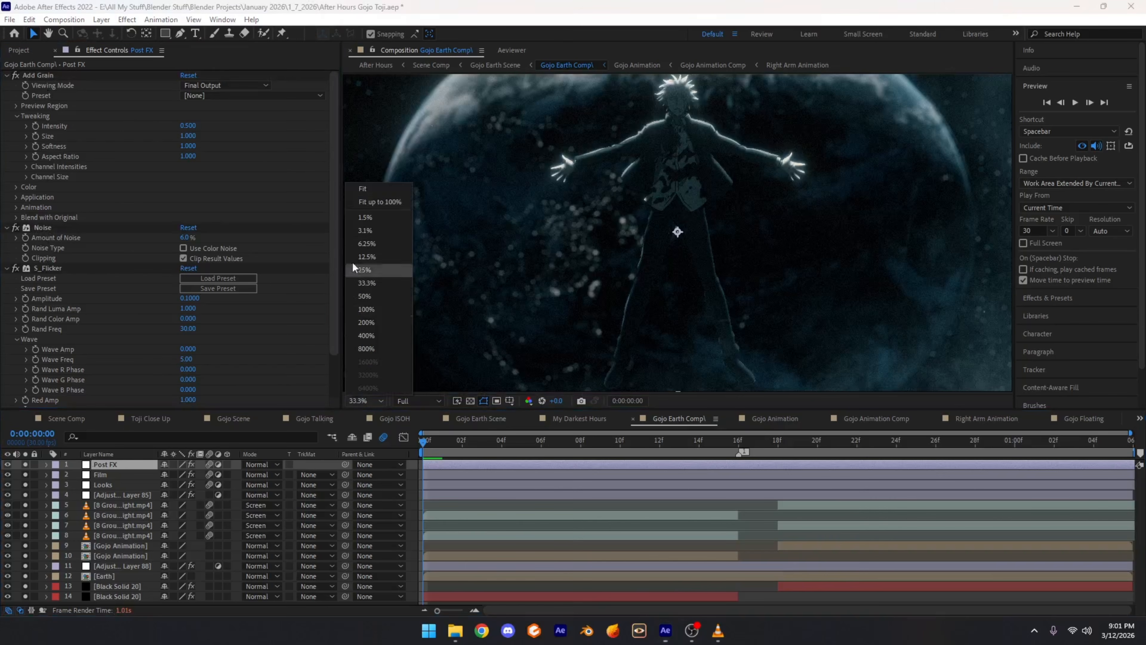
pyautogui.click(375, 202)
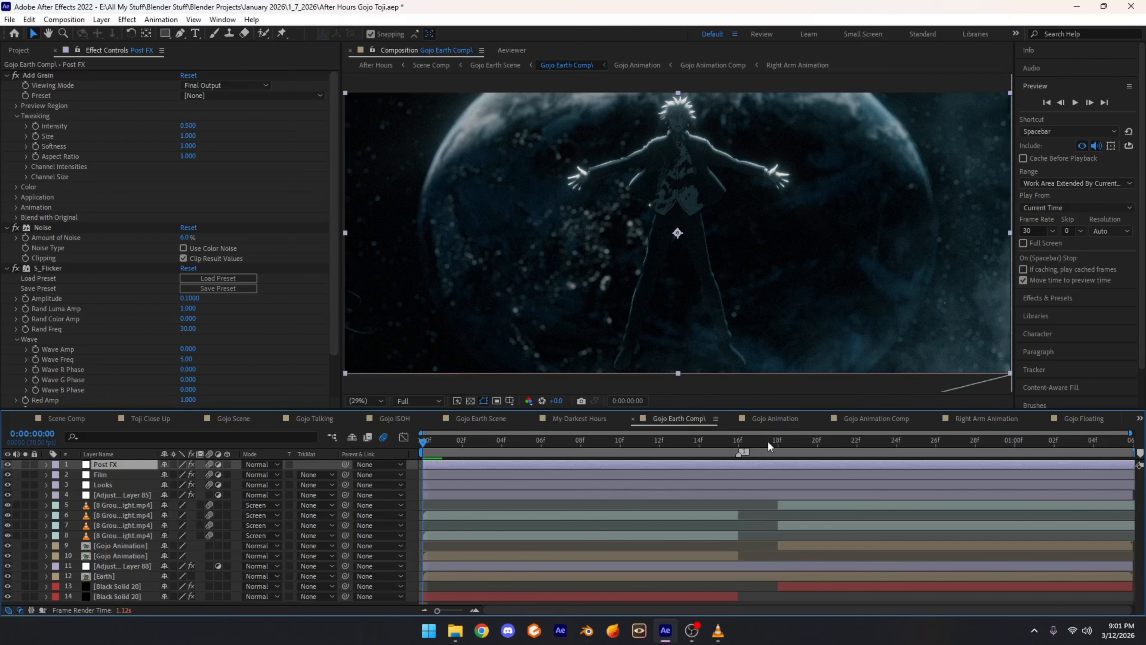
# Step: Go to frame 14, switch to VLC media player and review the Earth shot in After Hours Final.mp4
pyautogui.click(702, 446)
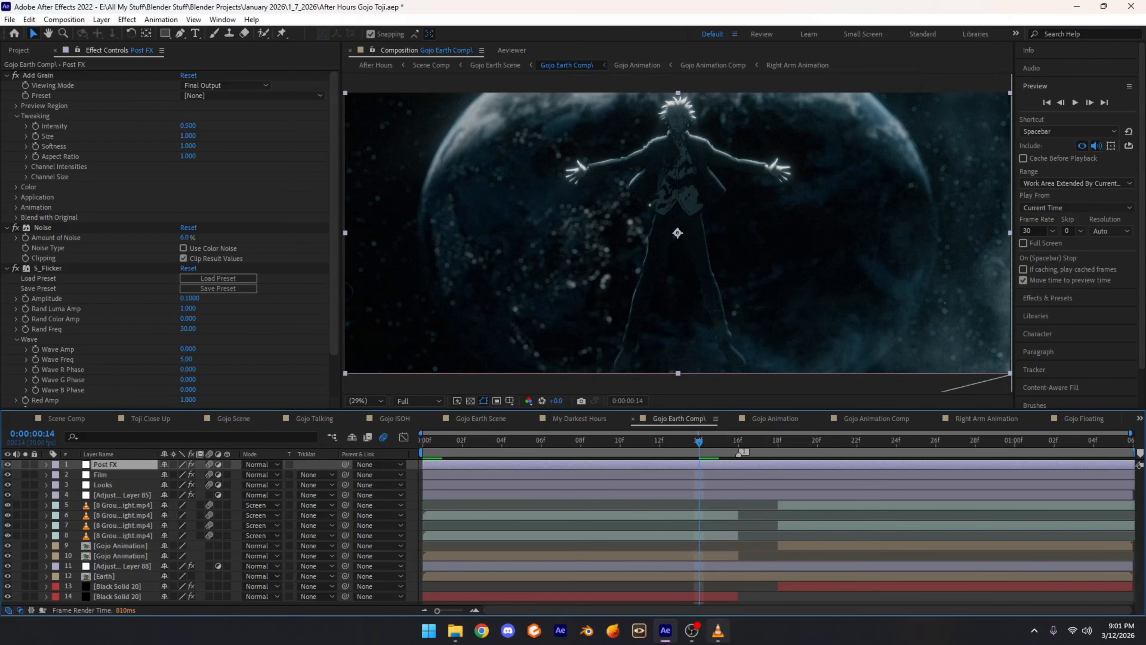
pyautogui.click(718, 630)
pyautogui.press('space')
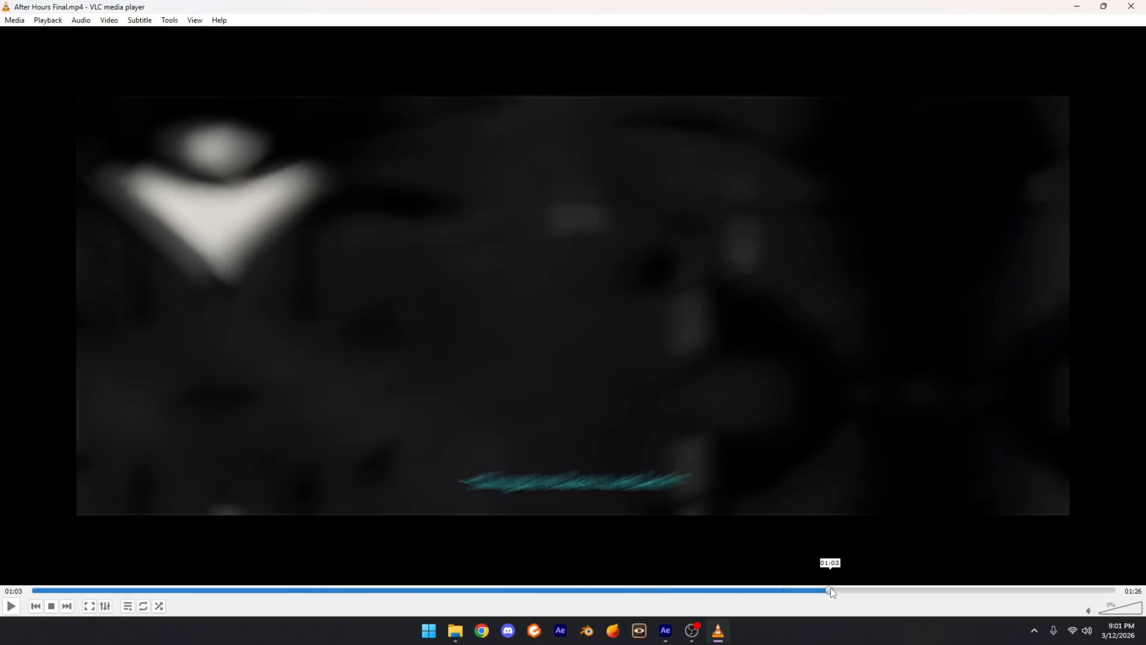
pyautogui.press('space')
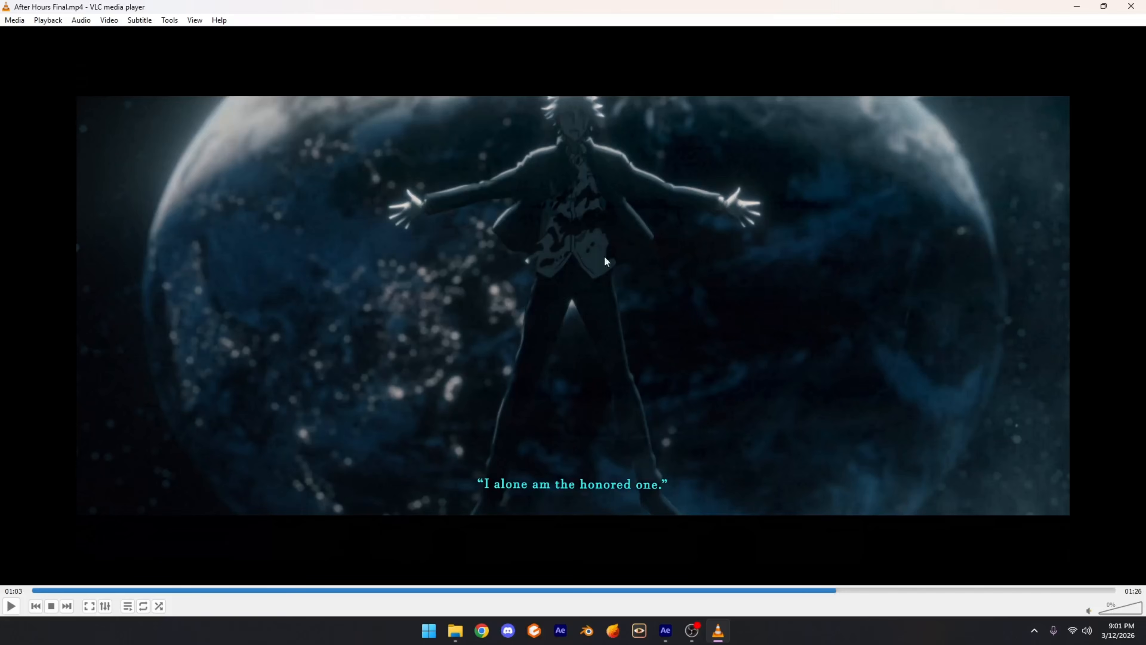
pyautogui.press('space')
pyautogui.press('space')
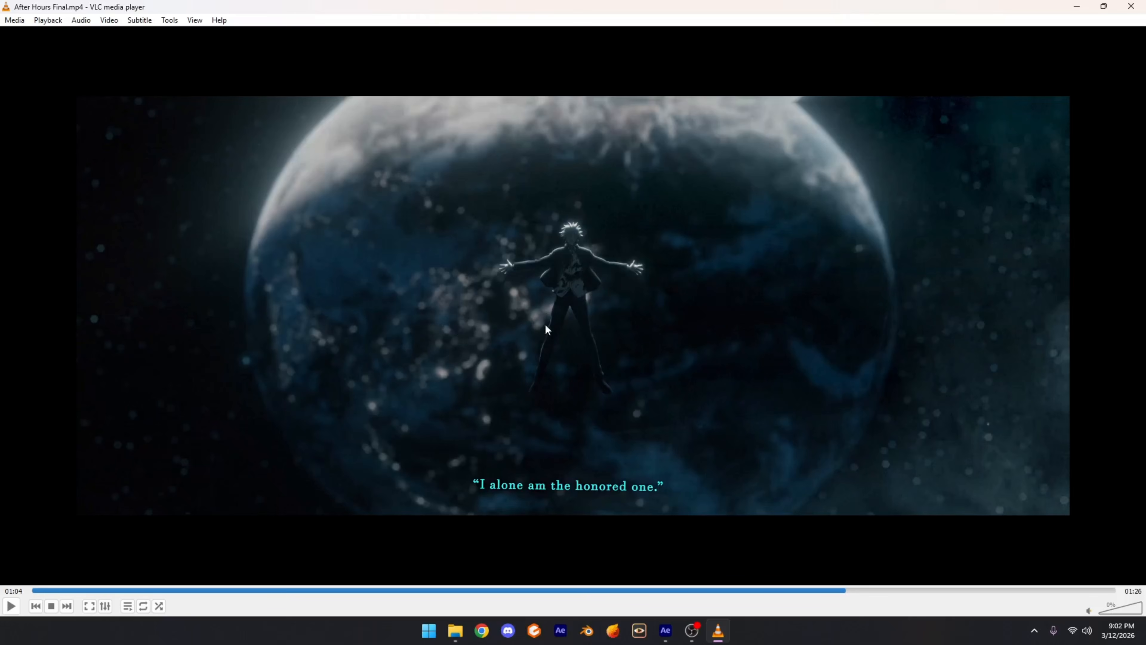
# Step: Switch back to After Effects and solo the Earth layer briefly at frame 15 before unsoloing it
pyautogui.click(665, 630)
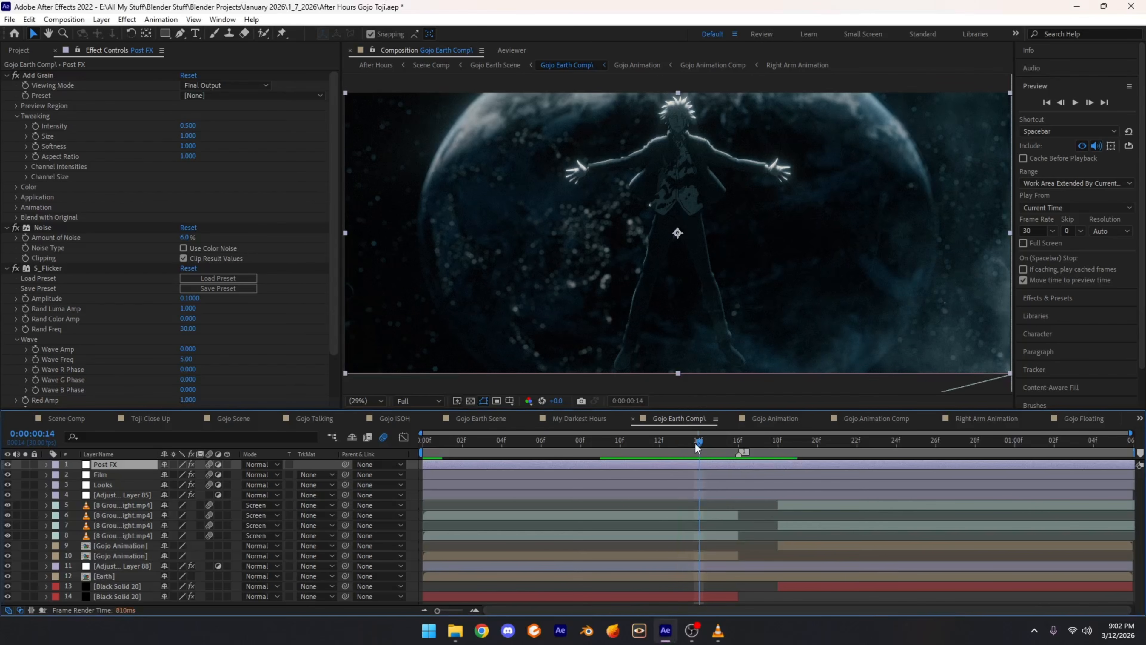
pyautogui.click(109, 575)
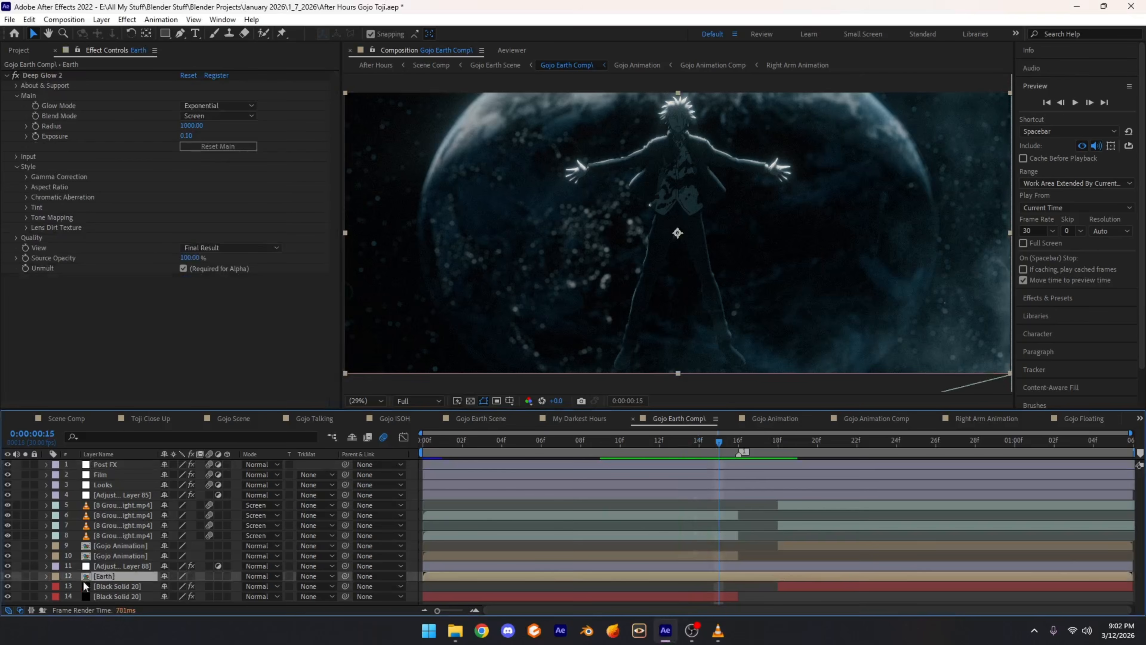
pyautogui.click(25, 576)
pyautogui.click(25, 576)
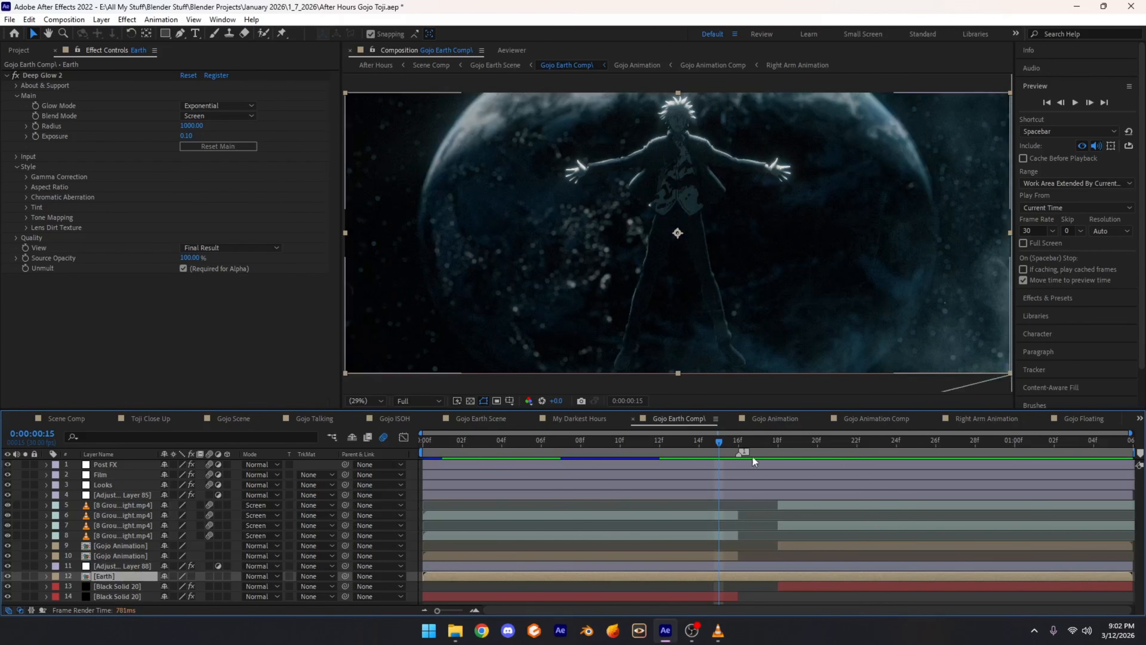
# Step: Inspect Gojo and the blurred city lights up close at frame 18, and fit the full frame in the viewer
pyautogui.click(777, 444)
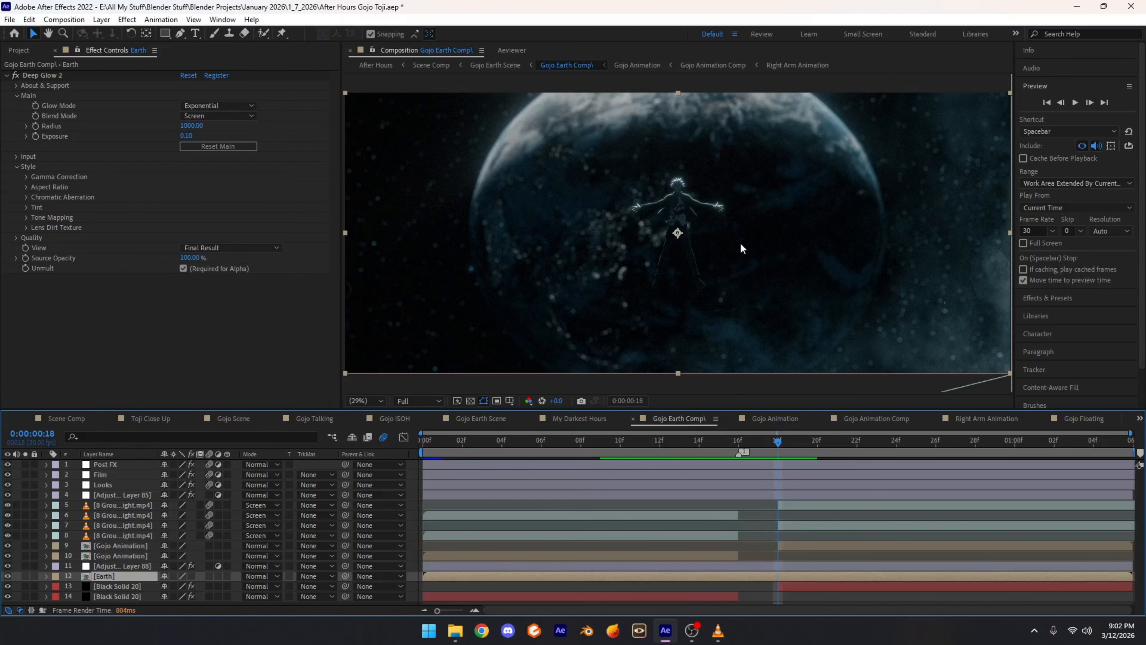
pyautogui.scroll(3, 737, 241)
pyautogui.moveTo(696, 191); pyautogui.dragTo(495, 292)
pyautogui.scroll(-1, 542, 277)
pyautogui.moveTo(618, 255); pyautogui.dragTo(885, 208)
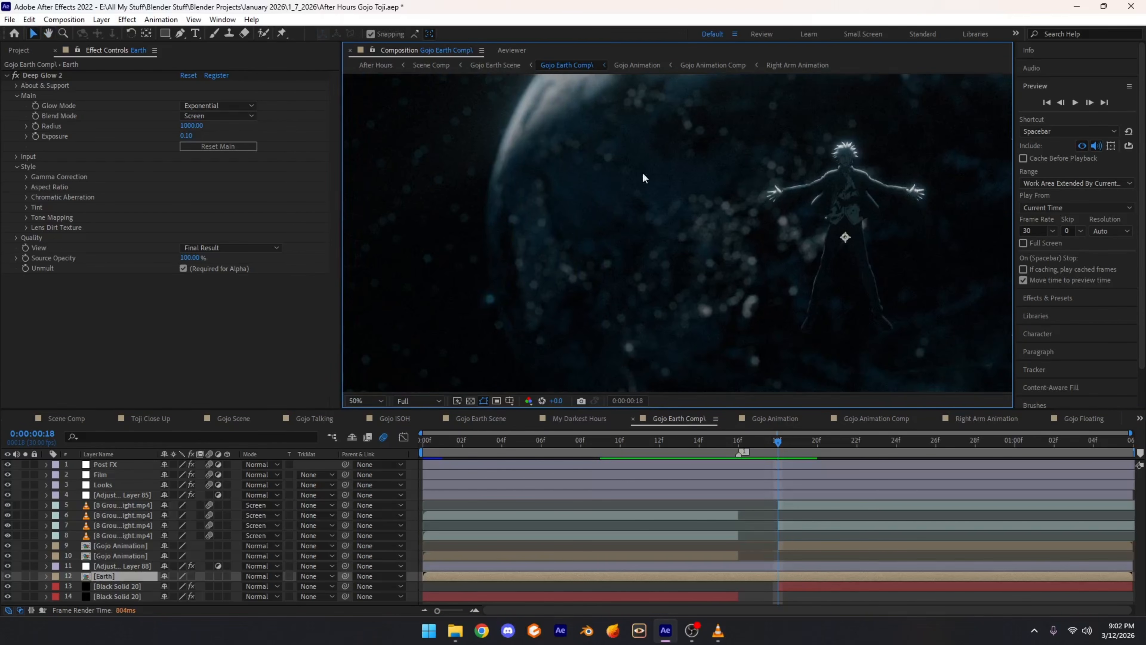
pyautogui.scroll(-2, 643, 177)
pyautogui.scroll(4, 575, 213)
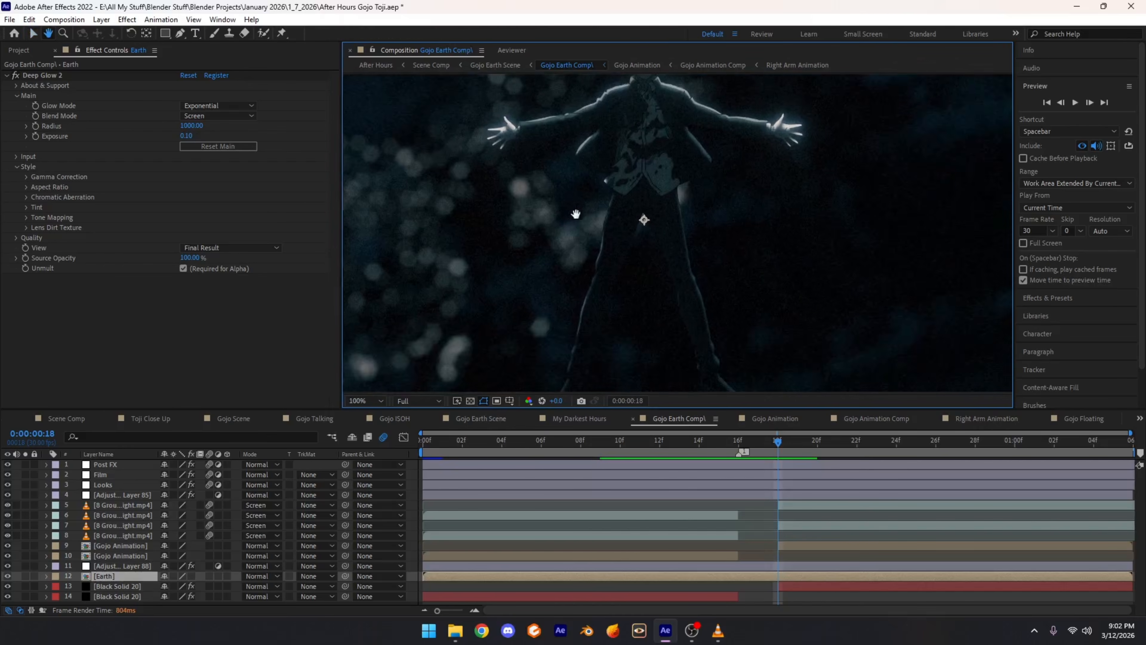
pyautogui.scroll(-3, 576, 214)
pyautogui.click(366, 401)
pyautogui.click(379, 200)
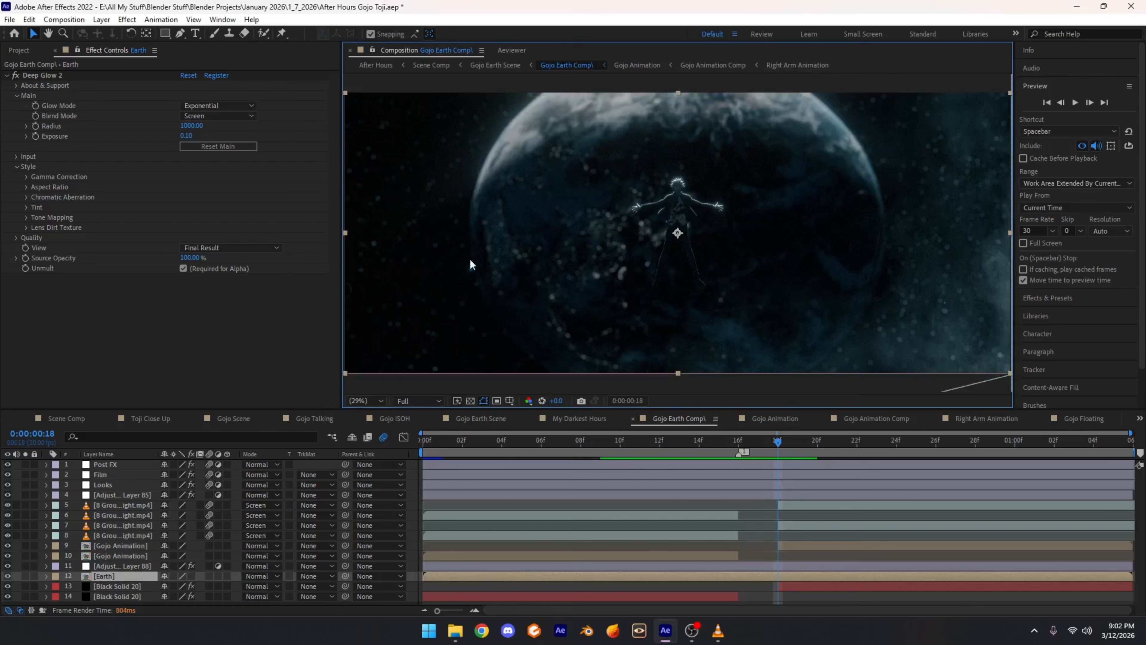
# Step: Scrub the distant Gojo shot from around 0:00:01:01 back to 0:00:00:18
pyautogui.click(1035, 442)
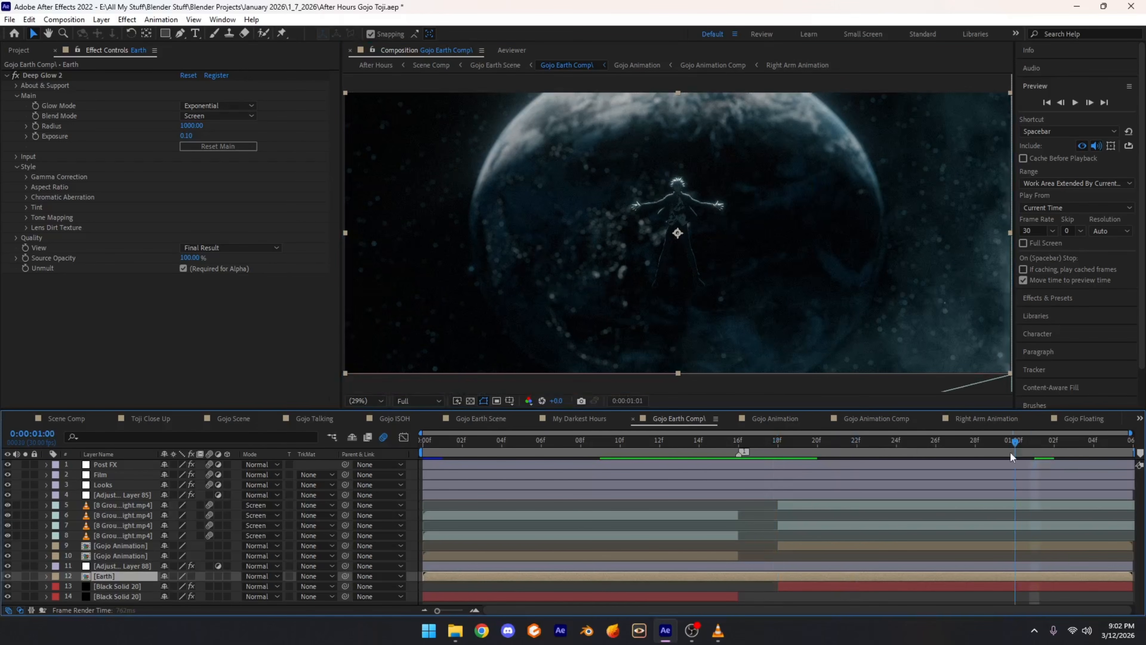
pyautogui.moveTo(1010, 453); pyautogui.dragTo(797, 470)
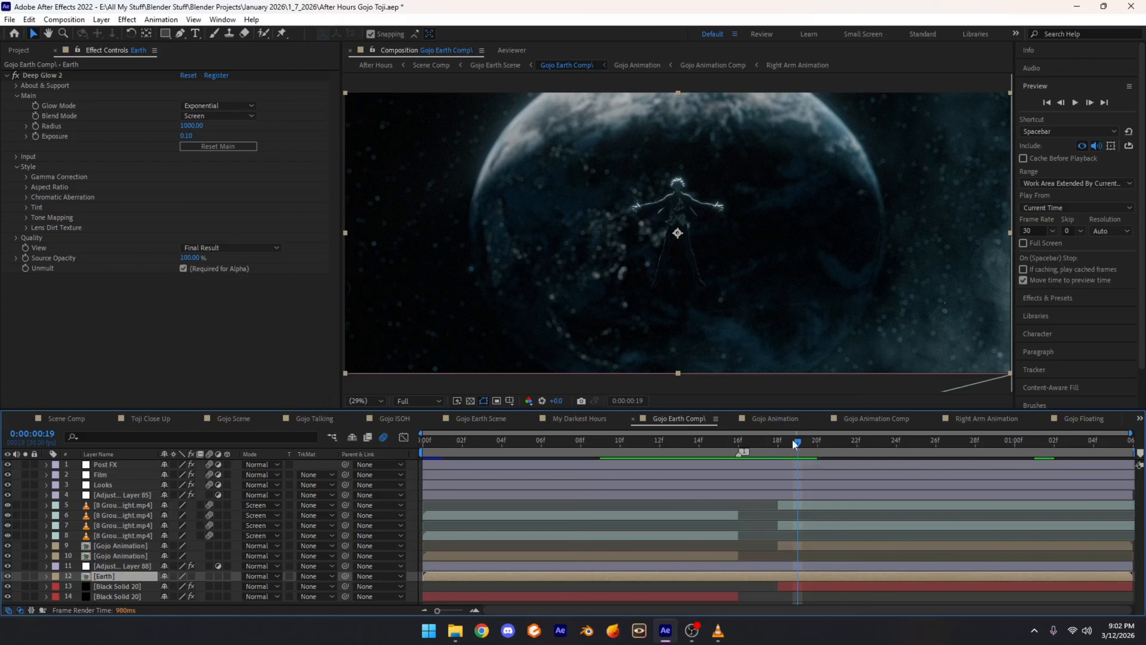
pyautogui.moveTo(795, 445); pyautogui.dragTo(777, 445)
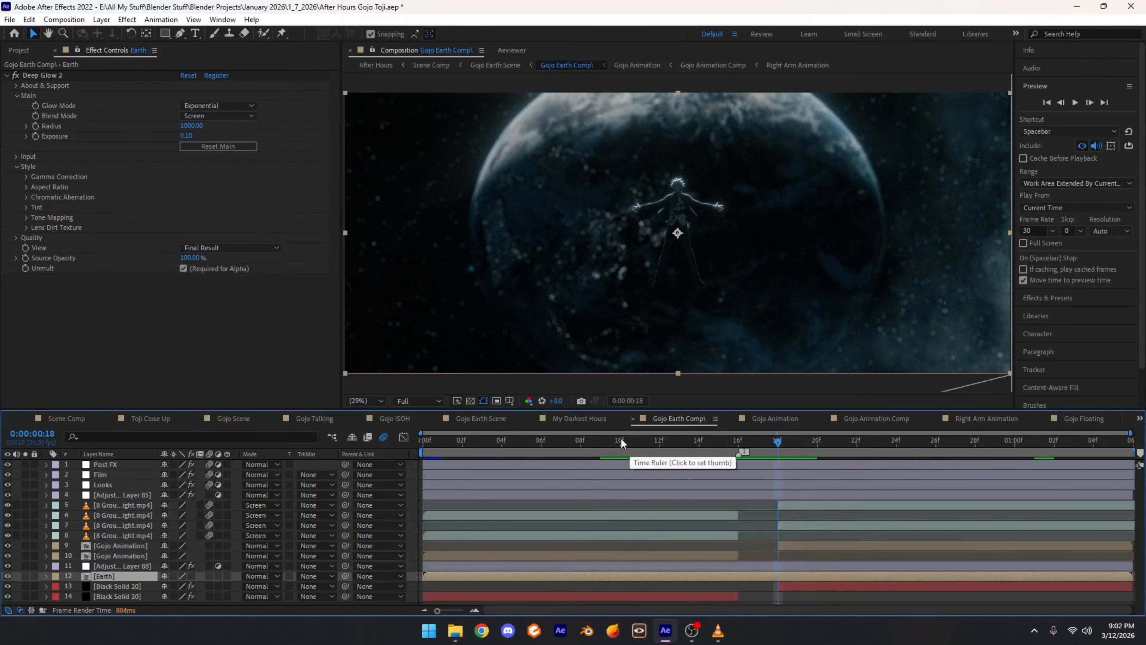
# Step: Open the Gojo Earth Scene composition at its first frame and look through its adjustment, text and Gojo Earth Comp layers
pyautogui.click(475, 421)
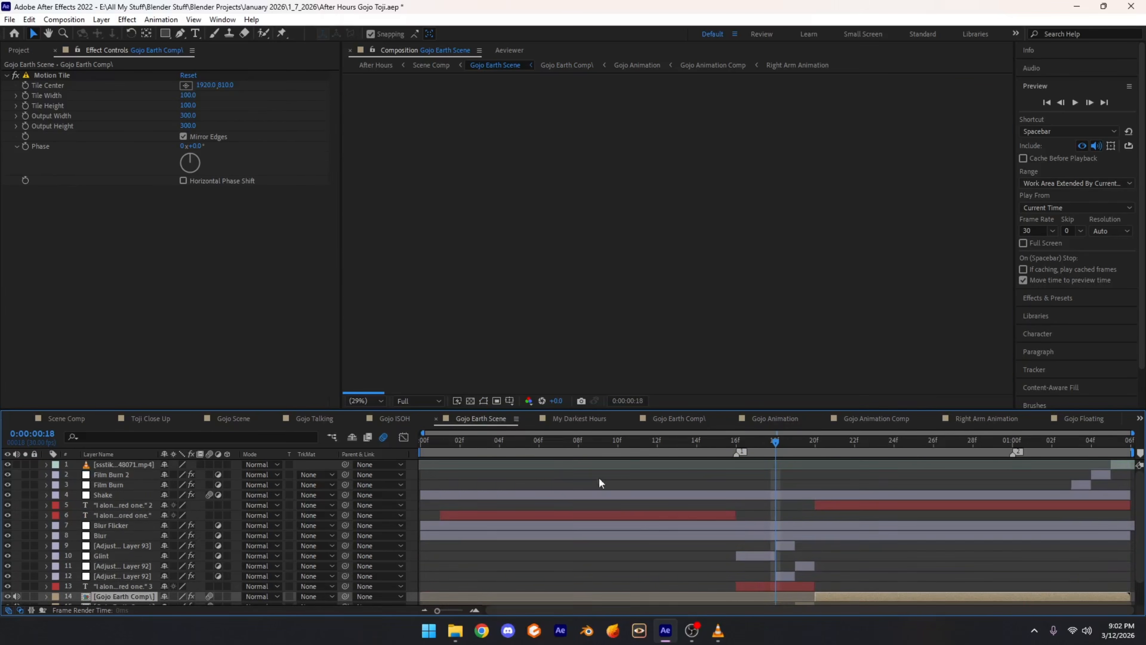
pyautogui.scroll(-3, 598, 476)
pyautogui.moveTo(540, 444); pyautogui.dragTo(411, 456)
pyautogui.click(119, 529)
pyautogui.click(111, 550)
pyautogui.rightClick(109, 559)
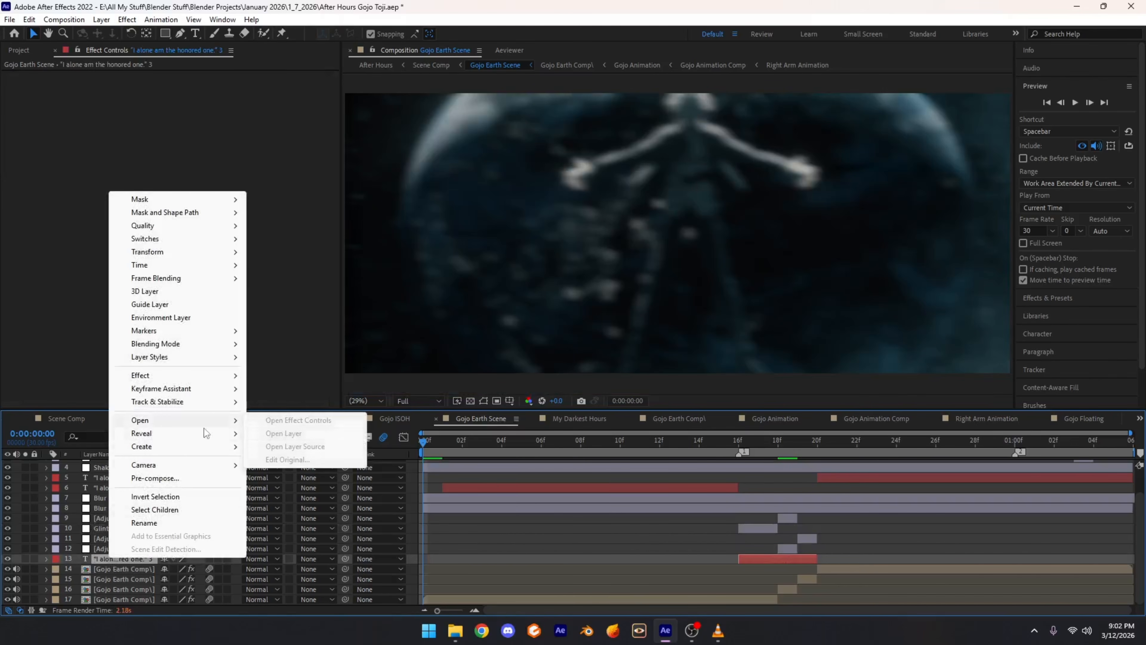
pyautogui.click(104, 567)
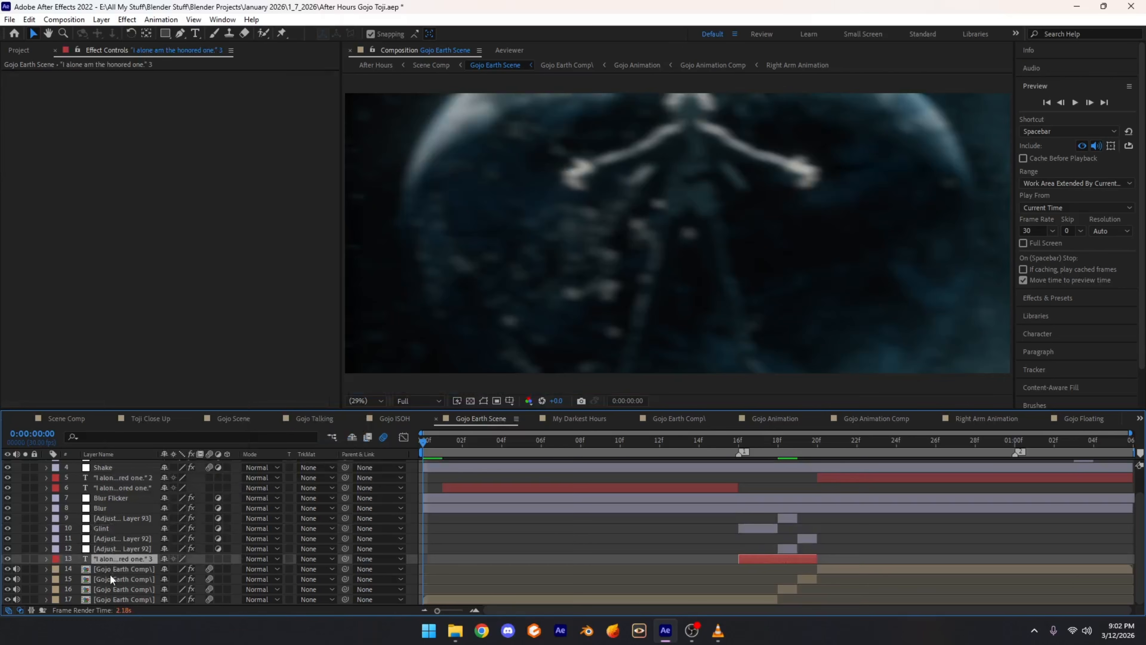
pyautogui.click(109, 570)
# Step: Examine the Twitch effect on the Blur Flicker layer
pyautogui.scroll(2, 128, 505)
pyautogui.click(131, 495)
pyautogui.click(143, 528)
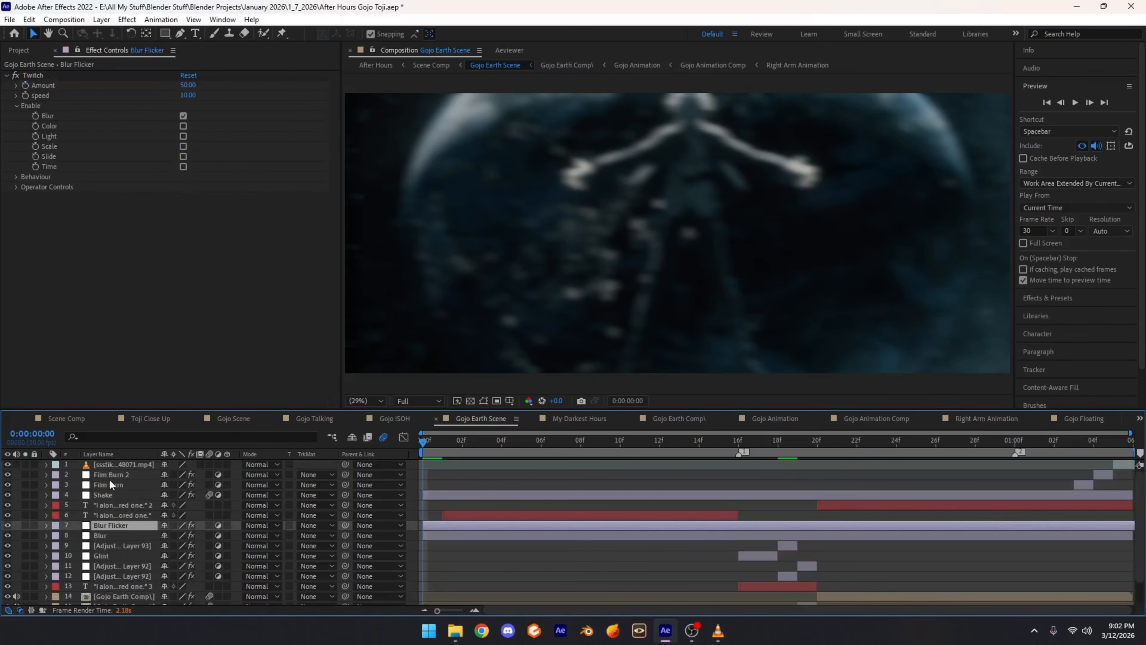
# Step: Examine Film Burn 2's omino diffusion and Film Burn's BCC Burnt Film effects across frames 0:00:01:03 to 0:00:01:05
pyautogui.click(166, 476)
pyautogui.click(1095, 447)
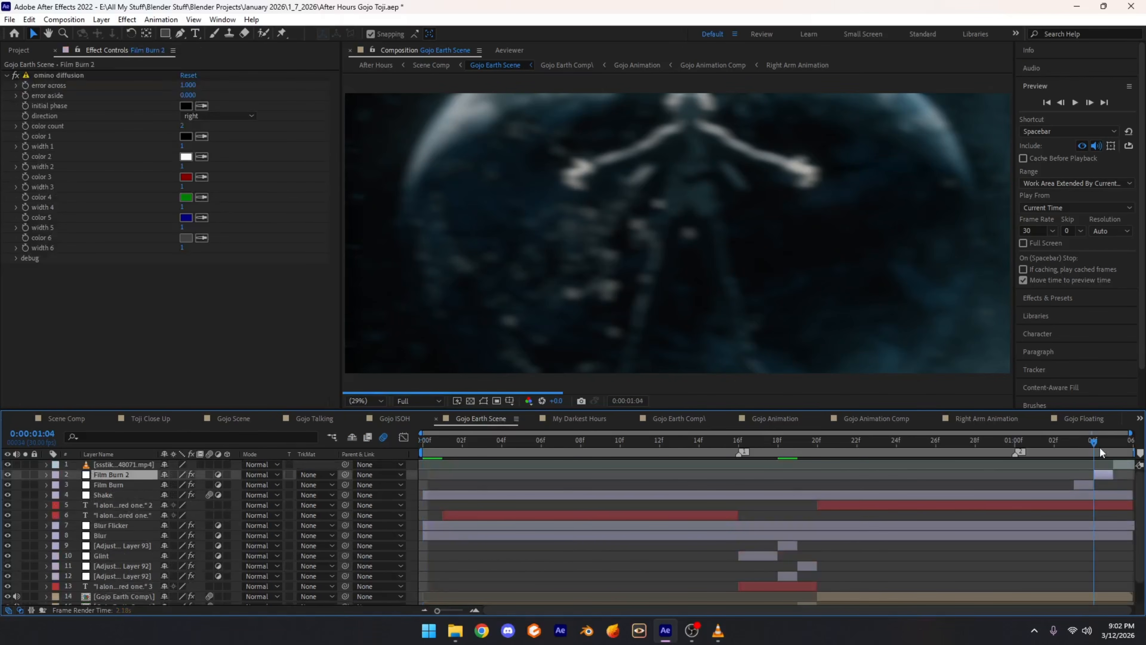
pyautogui.click(1075, 444)
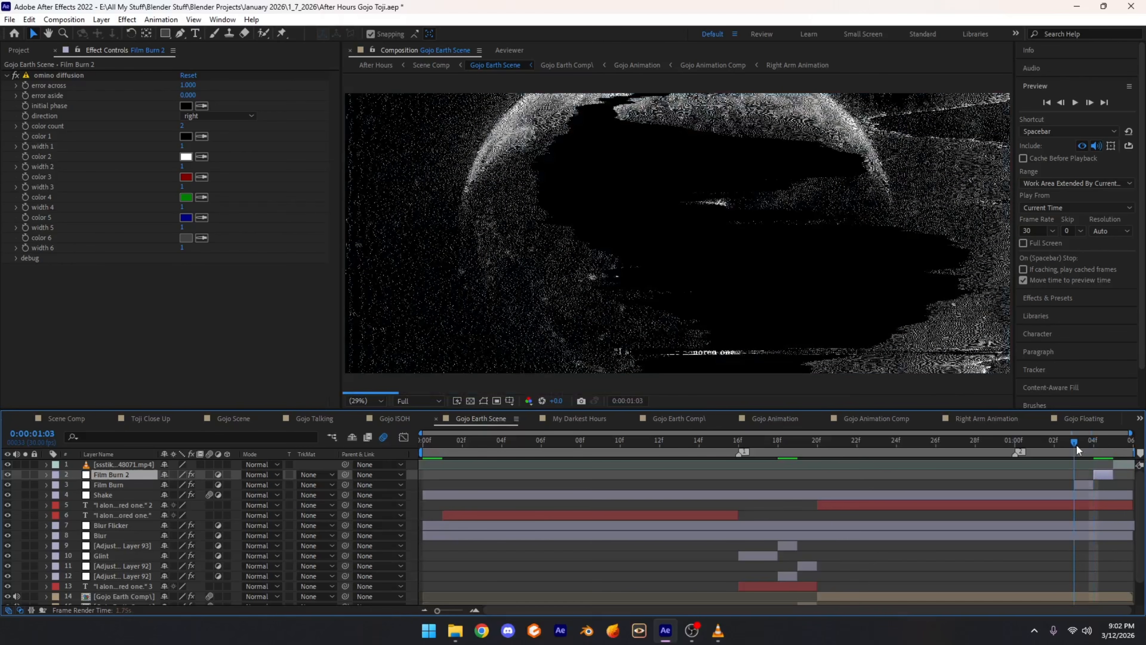
pyautogui.click(118, 486)
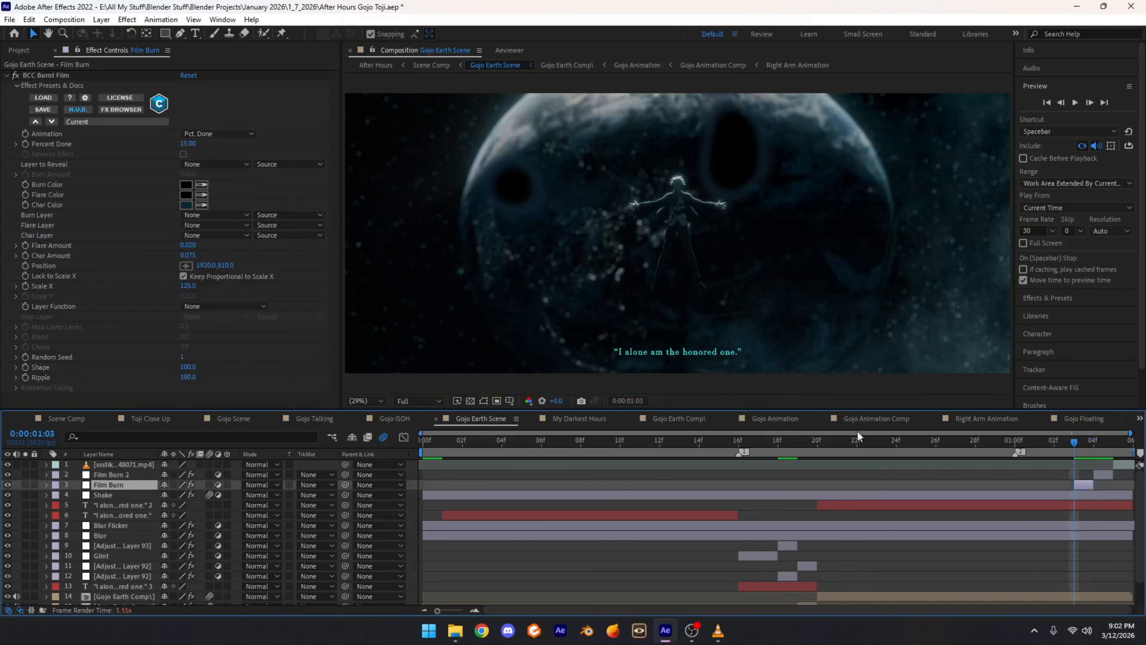
pyautogui.moveTo(806, 434); pyautogui.dragTo(1003, 438)
pyautogui.click(1124, 445)
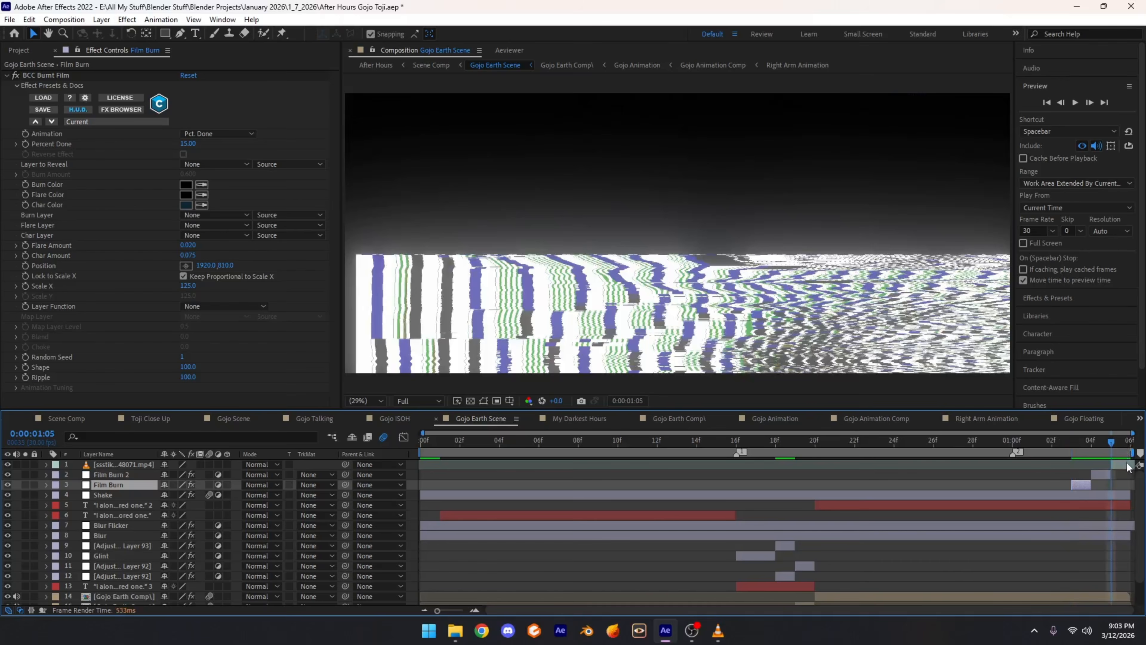
pyautogui.moveTo(1111, 447); pyautogui.dragTo(1070, 447)
# Step: Compare the glitch flash at frame 19 with the clean shot at frame 20, and return to frame 19
pyautogui.scroll(-1, 693, 529)
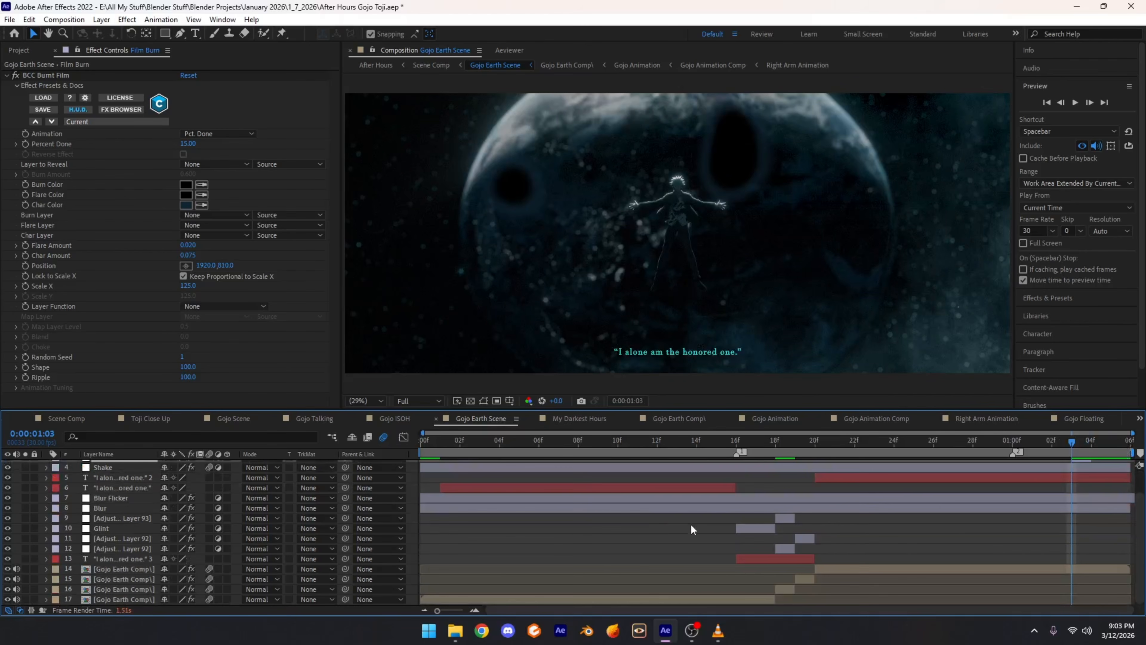
pyautogui.click(791, 446)
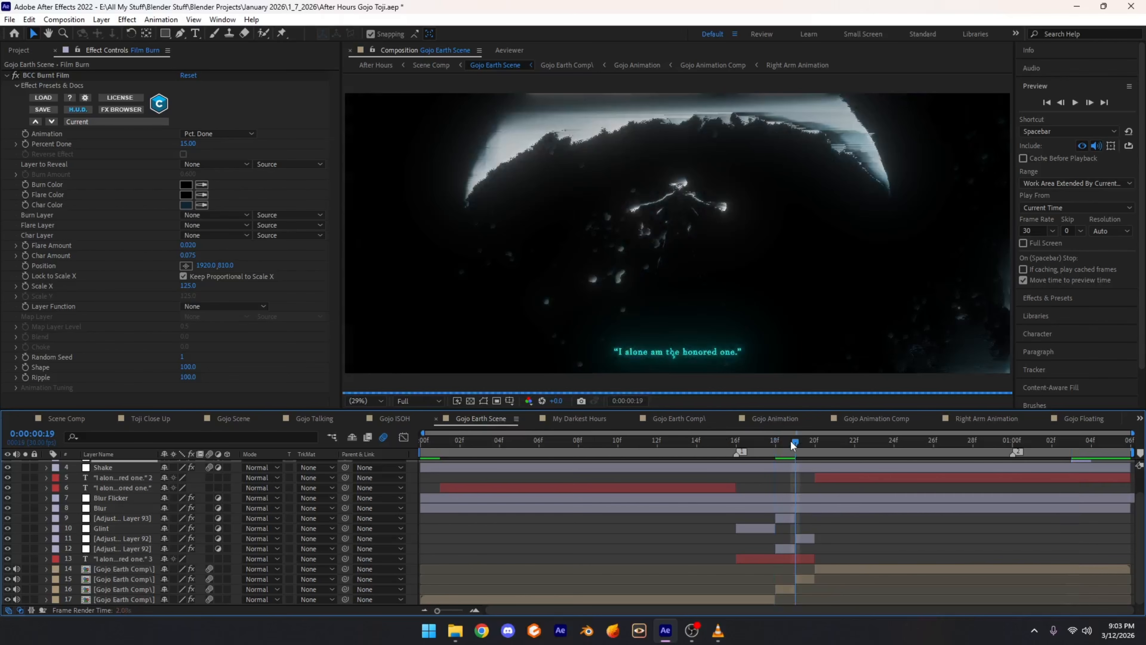
pyautogui.click(814, 439)
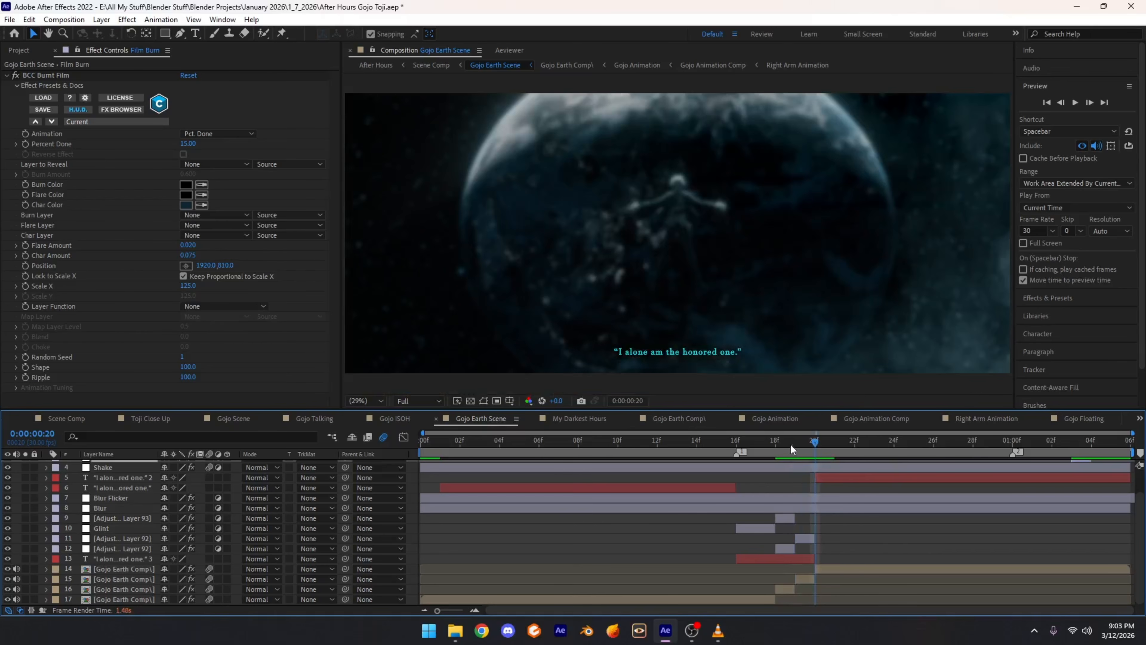
pyautogui.moveTo(791, 445)
pyautogui.mouseDown()
pyautogui.moveTo(780, 450)
pyautogui.moveTo(817, 458)
pyautogui.moveTo(800, 462)
pyautogui.mouseUp()
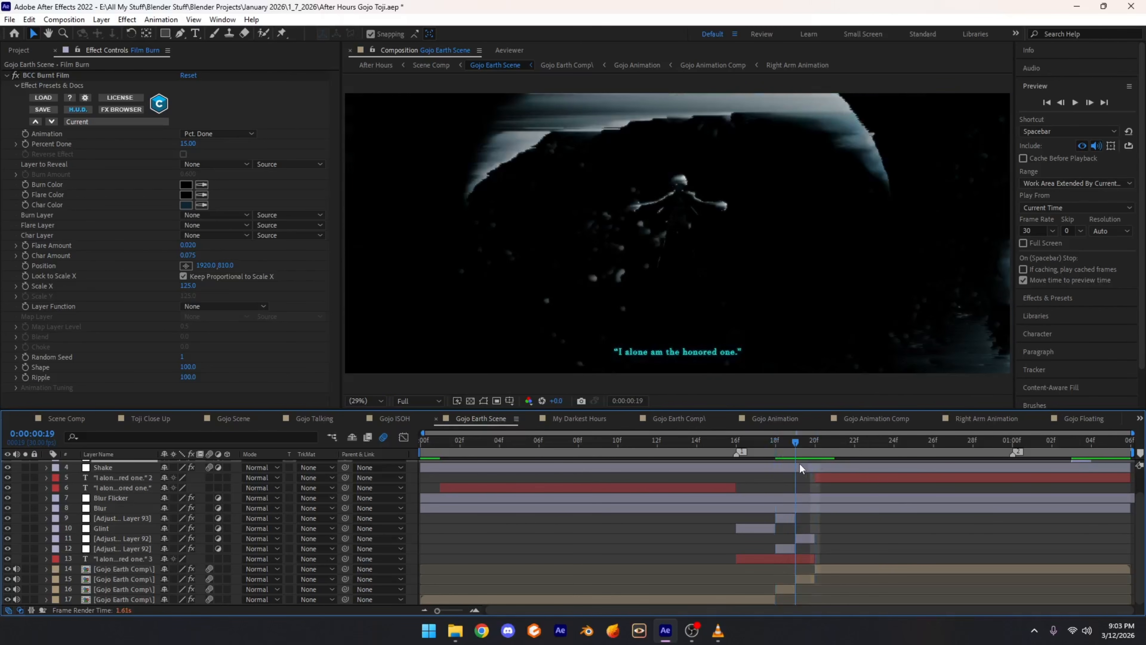
# Step: Examine the effects on the Blur, Glint, Adjustment Layer 93 and Adjustment Layer 92 layers, and select the third quote text layer
pyautogui.click(113, 506)
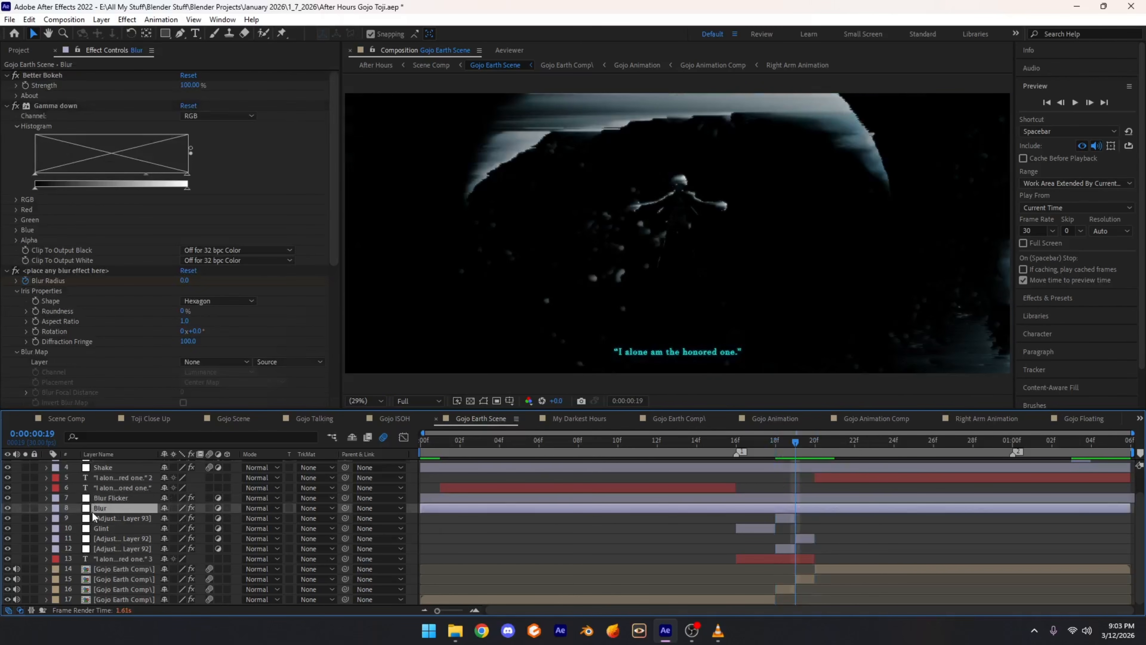
pyautogui.click(125, 518)
pyautogui.click(139, 529)
pyautogui.click(125, 519)
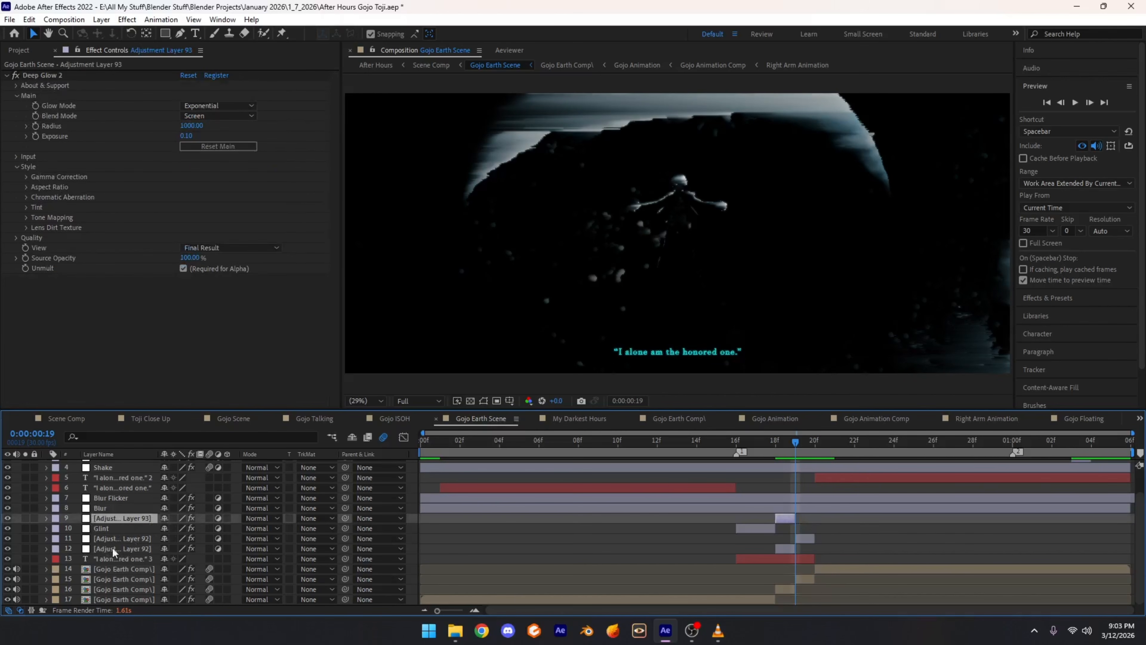
pyautogui.click(112, 541)
pyautogui.click(102, 549)
pyautogui.click(106, 558)
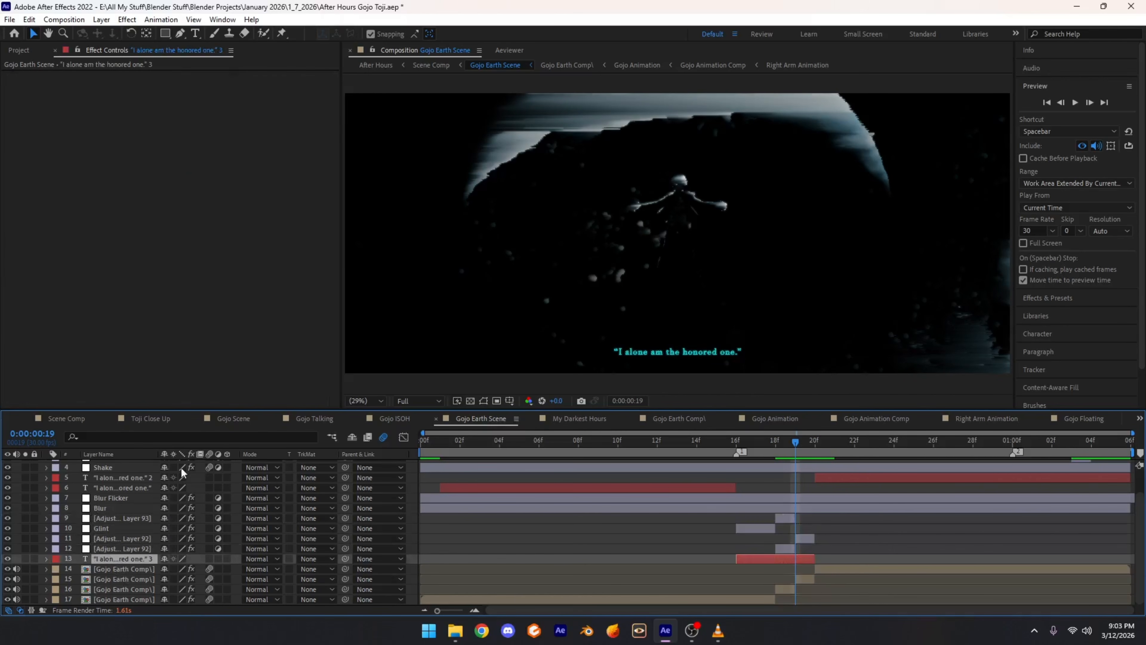
# Step: Switch to the My Darkest Hours comp and preview the shot up to 0:00:01:13
pyautogui.scroll(3, 181, 467)
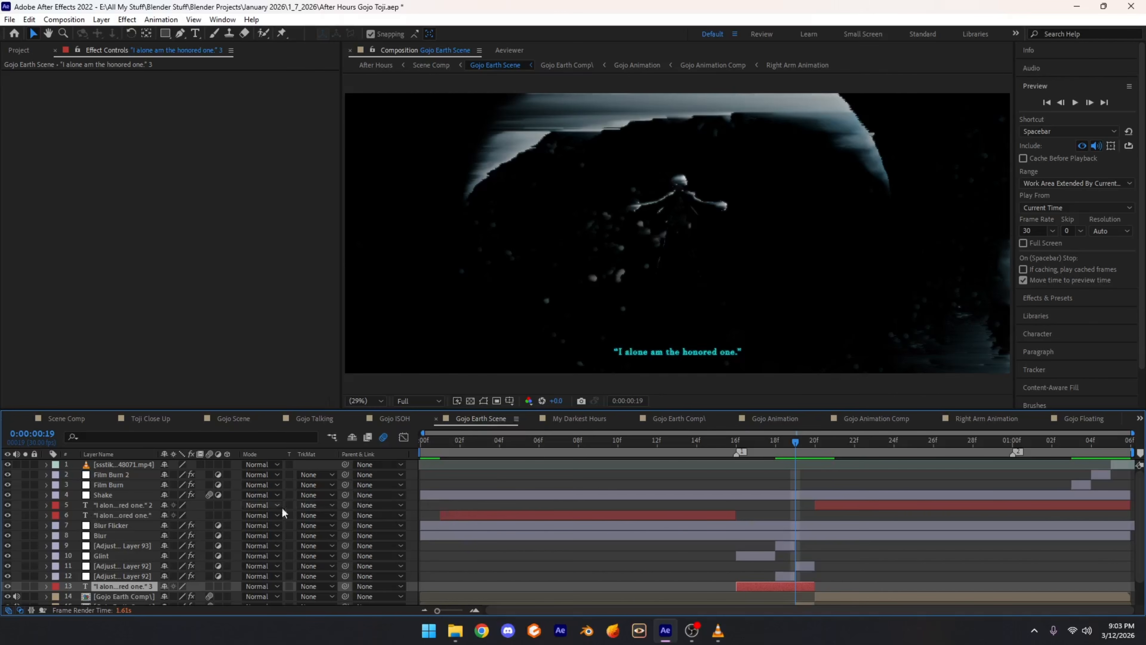
pyautogui.click(598, 416)
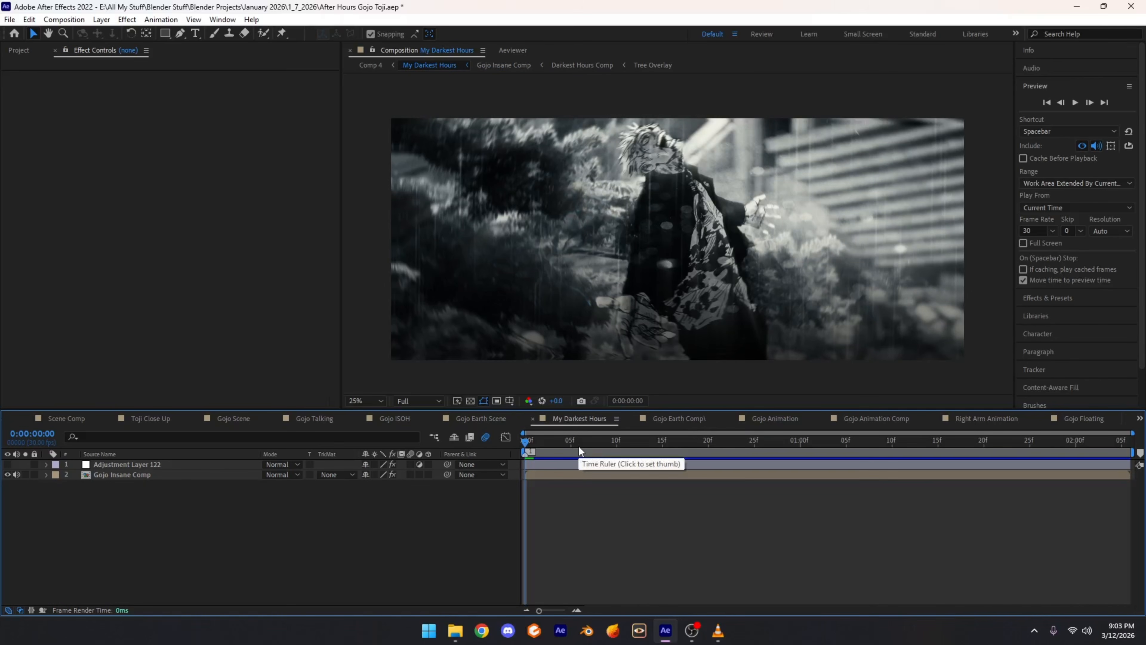
pyautogui.moveTo(579, 446); pyautogui.dragTo(827, 469)
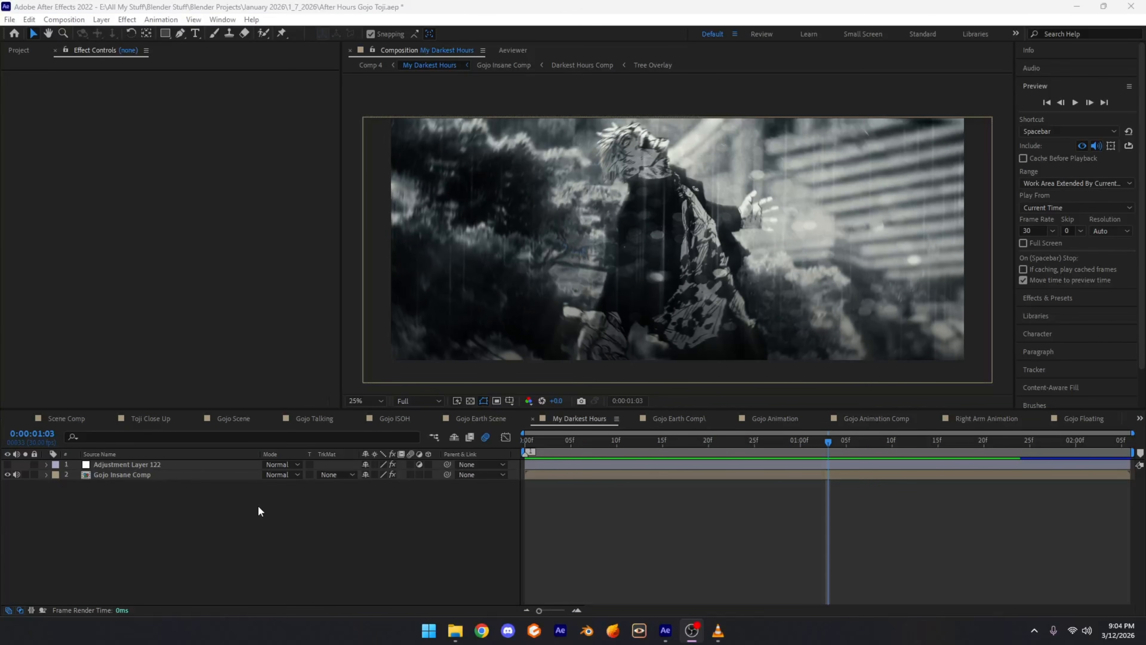
pyautogui.press('space')
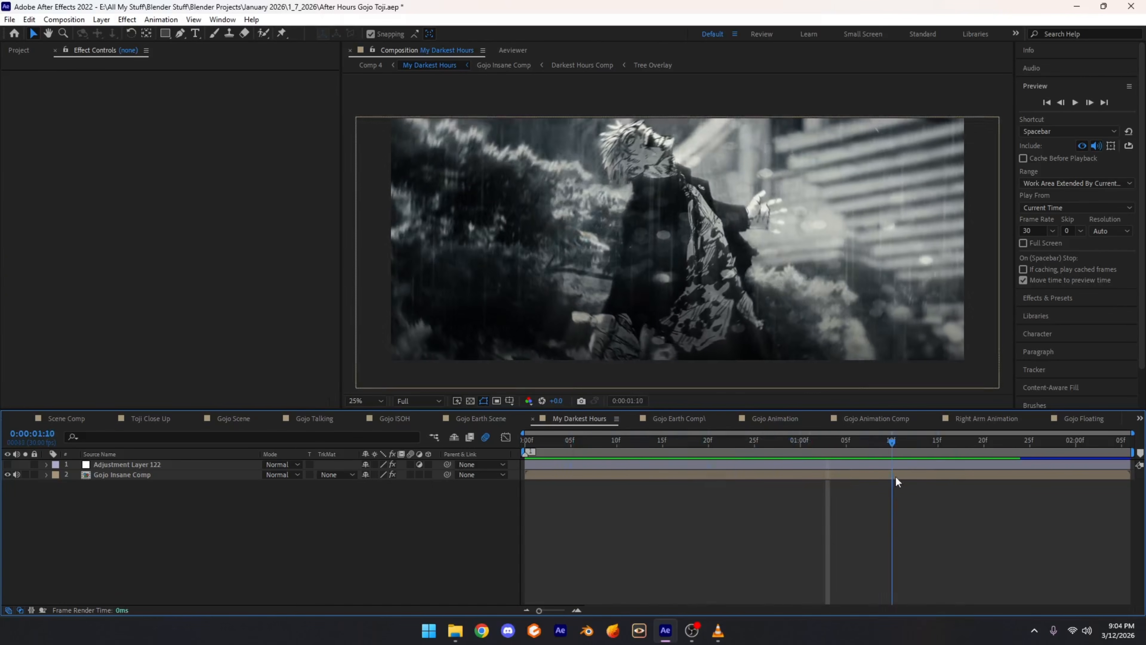
pyautogui.moveTo(896, 478); pyautogui.dragTo(920, 470)
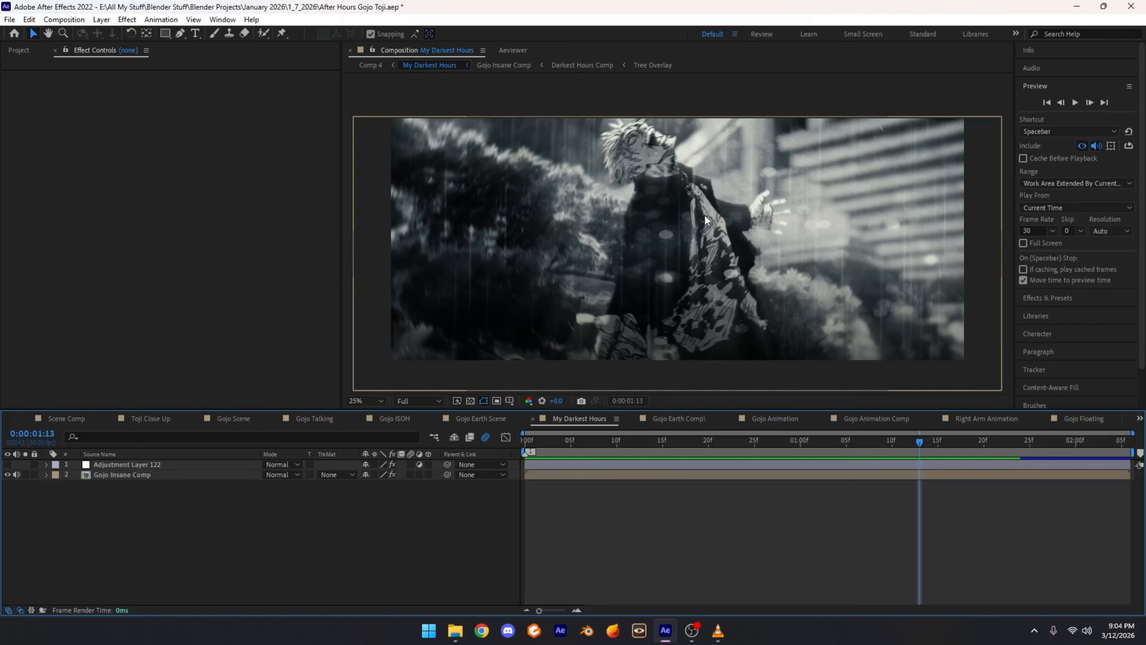
# Step: Examine the Twitch and S_Flicker effects on Adjustment Layer 122 and return to the My Darkest Hours composition view
pyautogui.doubleClick(120, 465)
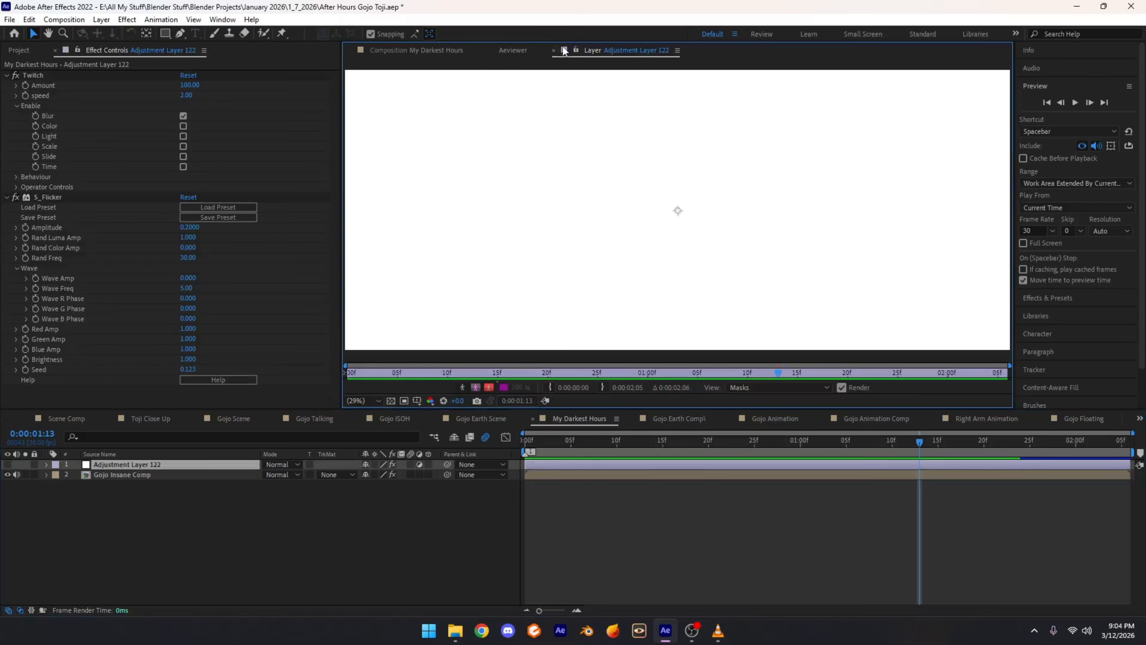
pyautogui.click(553, 50)
pyautogui.click(447, 51)
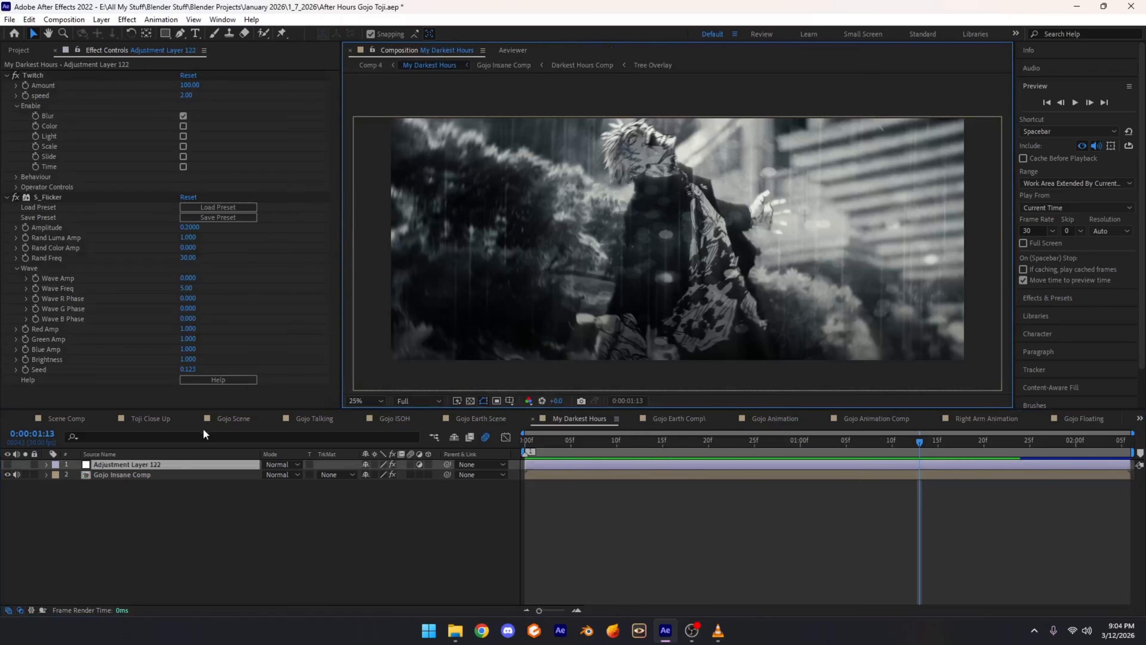
# Step: Open Darkest Hours Comp through the nested Gojo Insane Comp and look over its whole layer stack
pyautogui.doubleClick(161, 471)
pyautogui.doubleClick(148, 465)
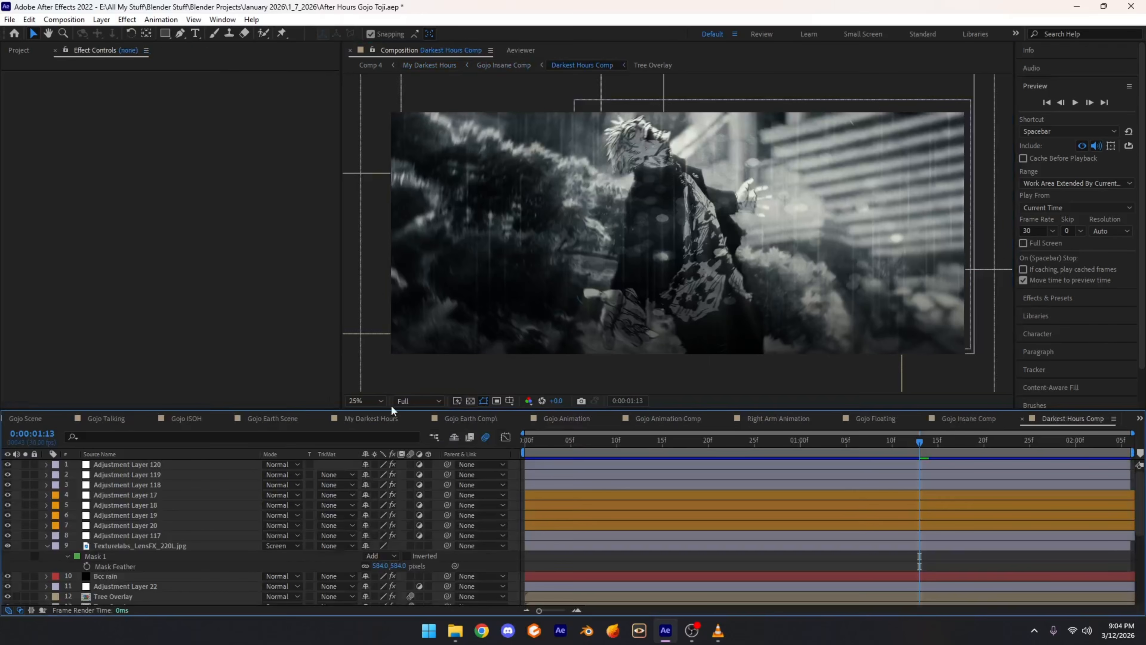
pyautogui.click(368, 397)
pyautogui.click(325, 431)
pyautogui.scroll(-5, 245, 501)
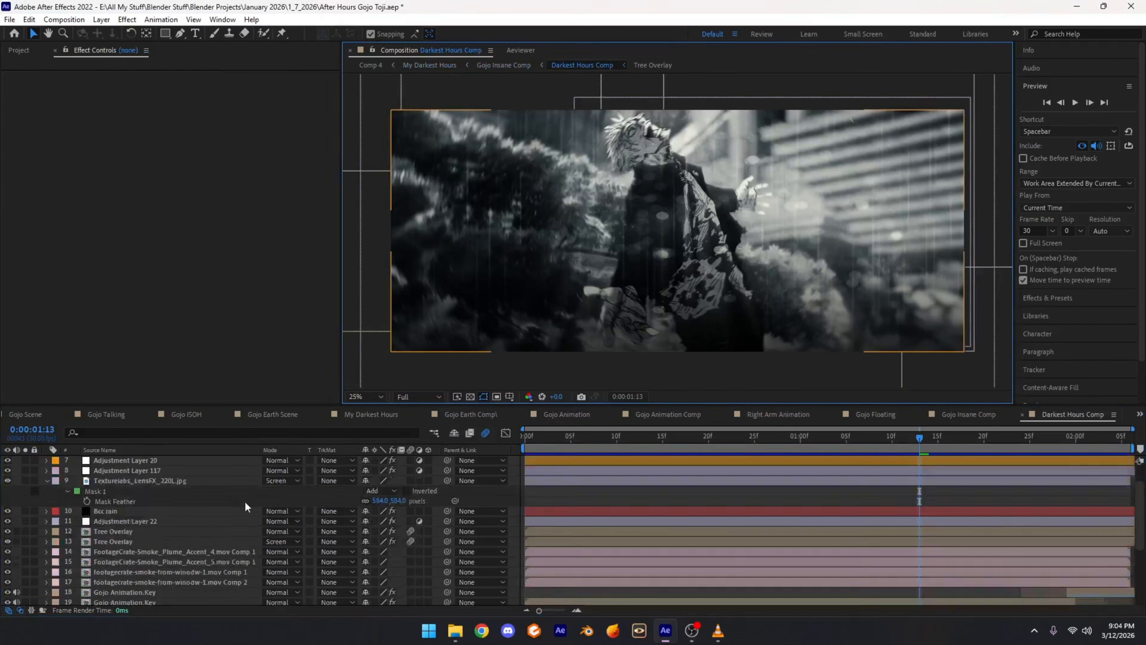
pyautogui.scroll(5, 227, 518)
pyautogui.scroll(-5, 237, 528)
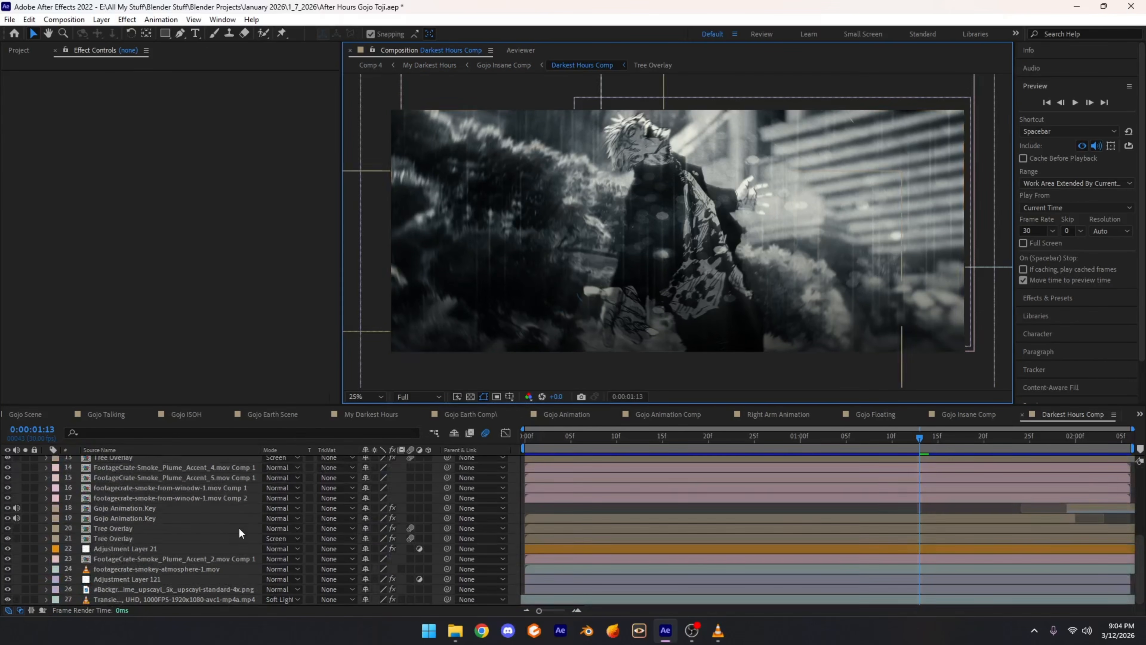
pyautogui.scroll(4, 238, 529)
pyautogui.scroll(-4, 238, 531)
pyautogui.scroll(4, 232, 532)
pyautogui.scroll(-4, 225, 533)
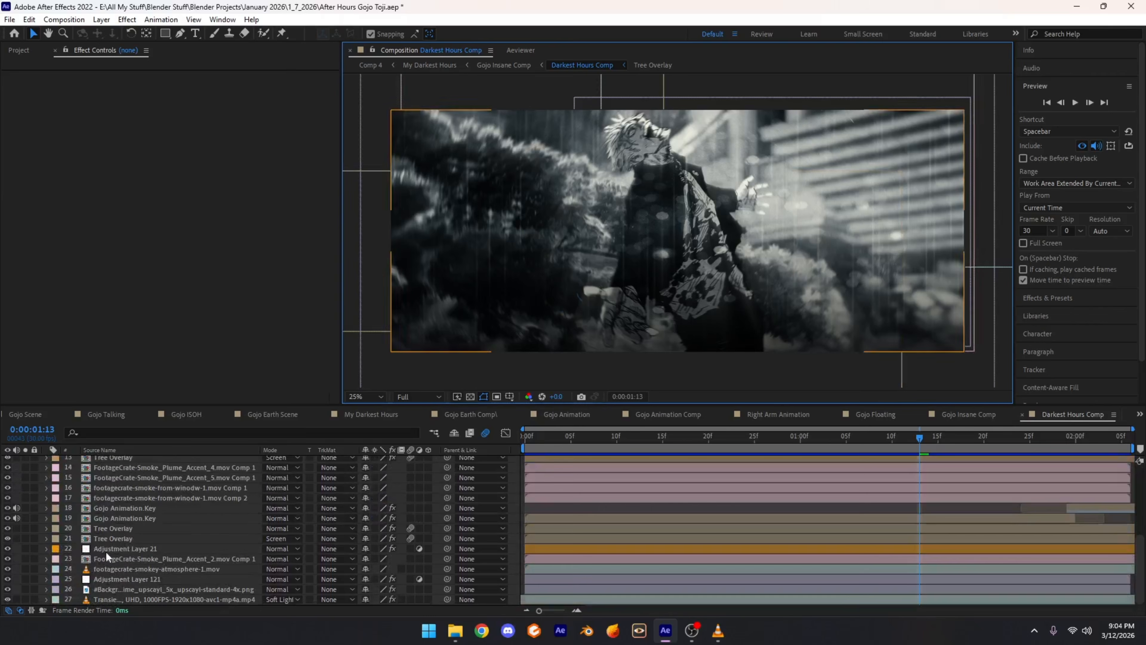
# Step: Solo the Transient footage on layer 27, fit the frame in the viewer, and view the footage at 0:00:00:27
pyautogui.click(149, 600)
pyautogui.click(366, 397)
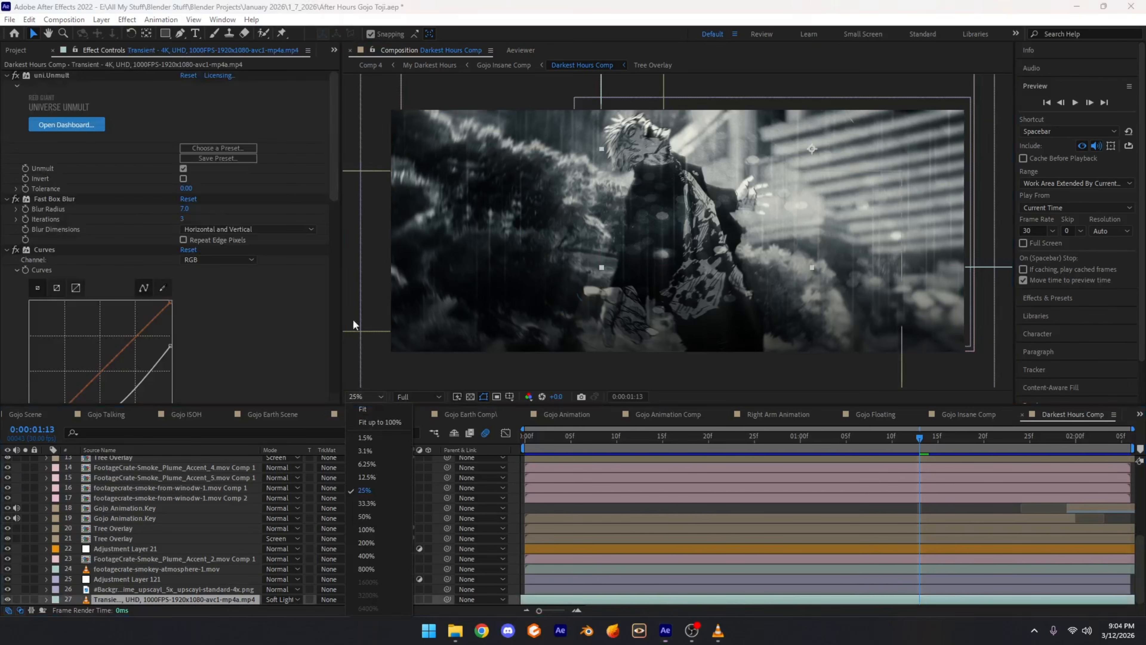
pyautogui.click(359, 425)
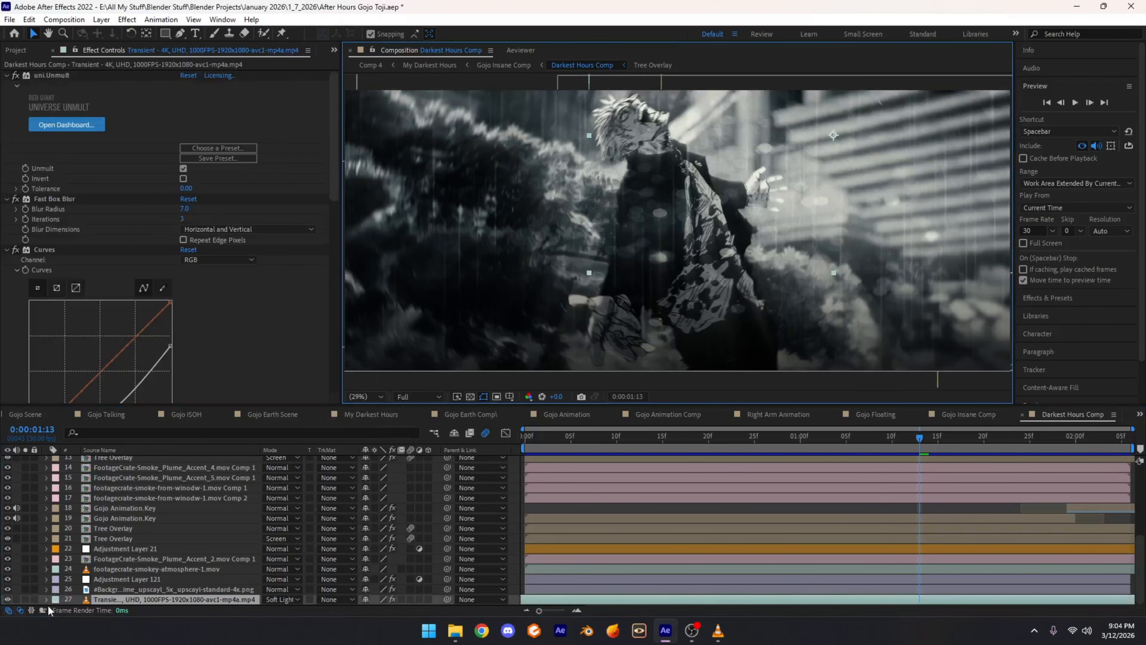
pyautogui.click(25, 599)
pyautogui.moveTo(744, 437); pyautogui.dragTo(772, 436)
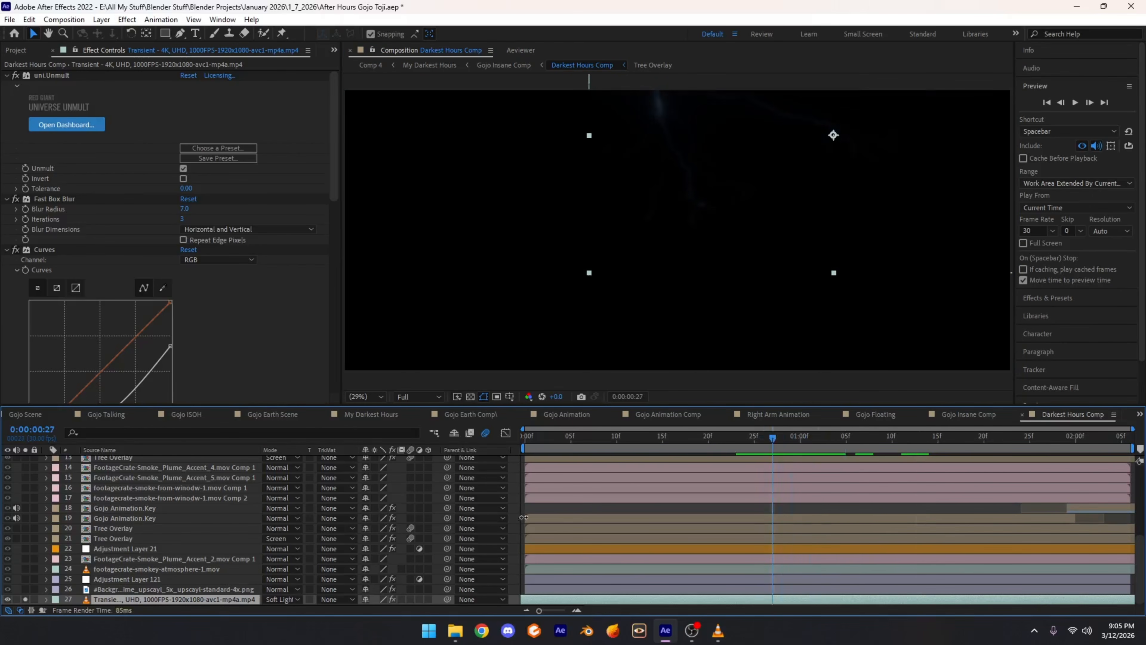
# Step: Unsolo the Transient footage, solo the background PNG on layer 26, and view its effects with the frame fitted
pyautogui.click(26, 599)
pyautogui.click(26, 588)
pyautogui.click(100, 590)
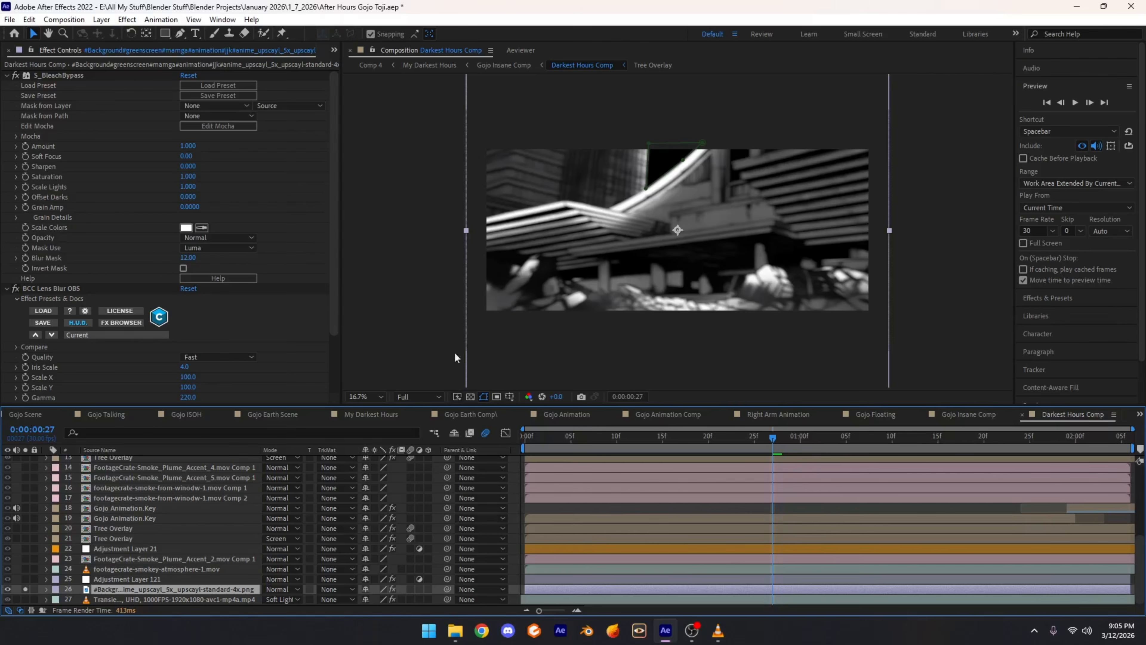
pyautogui.scroll(-2, 454, 351)
pyautogui.click(358, 396)
pyautogui.click(374, 409)
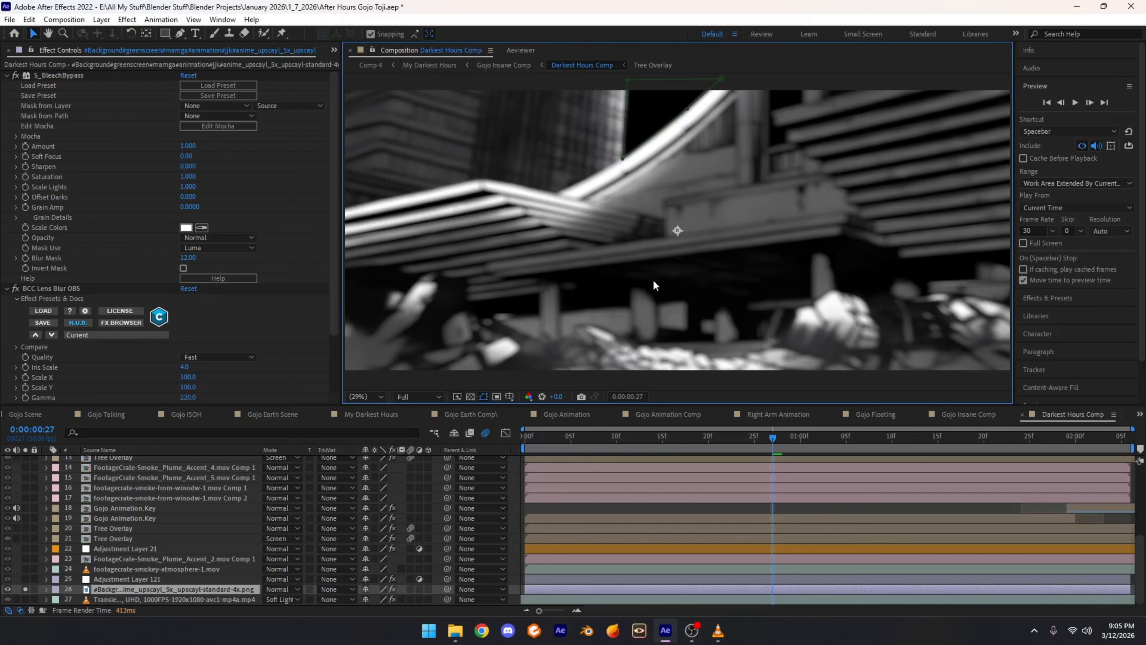
# Step: Compare the full Darkest Hours composite with the background PNG, then solo the PNG again and fit the frame
pyautogui.scroll(-1, 685, 272)
pyautogui.scroll(1, 669, 273)
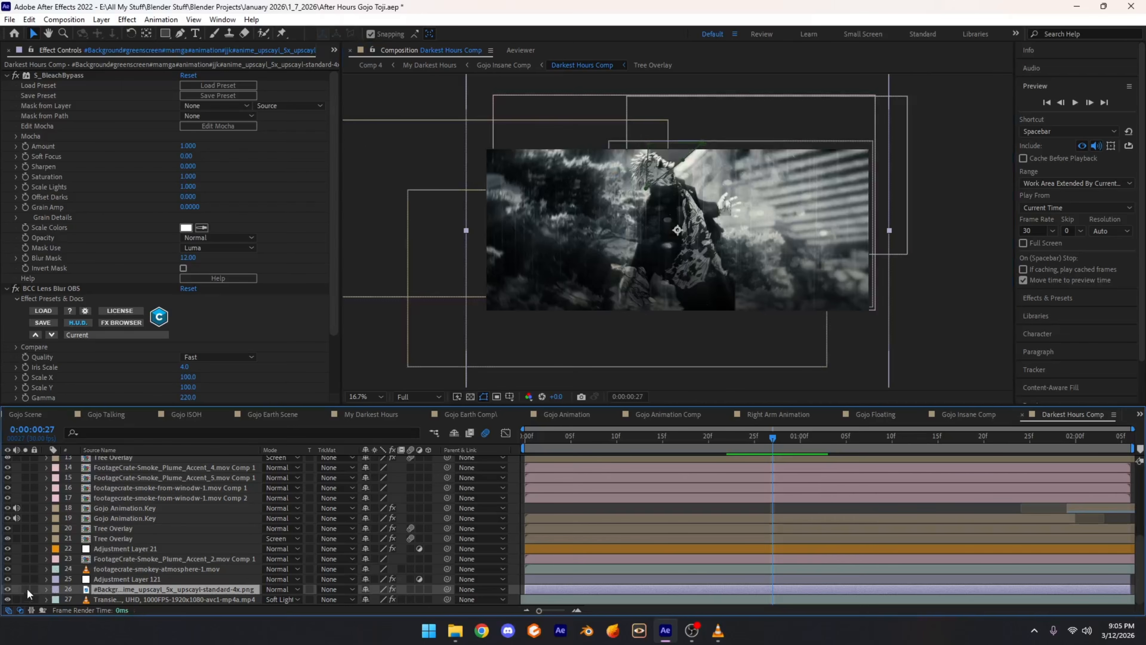
pyautogui.scroll(2, 541, 329)
pyautogui.scroll(-2, 541, 329)
pyautogui.click(28, 589)
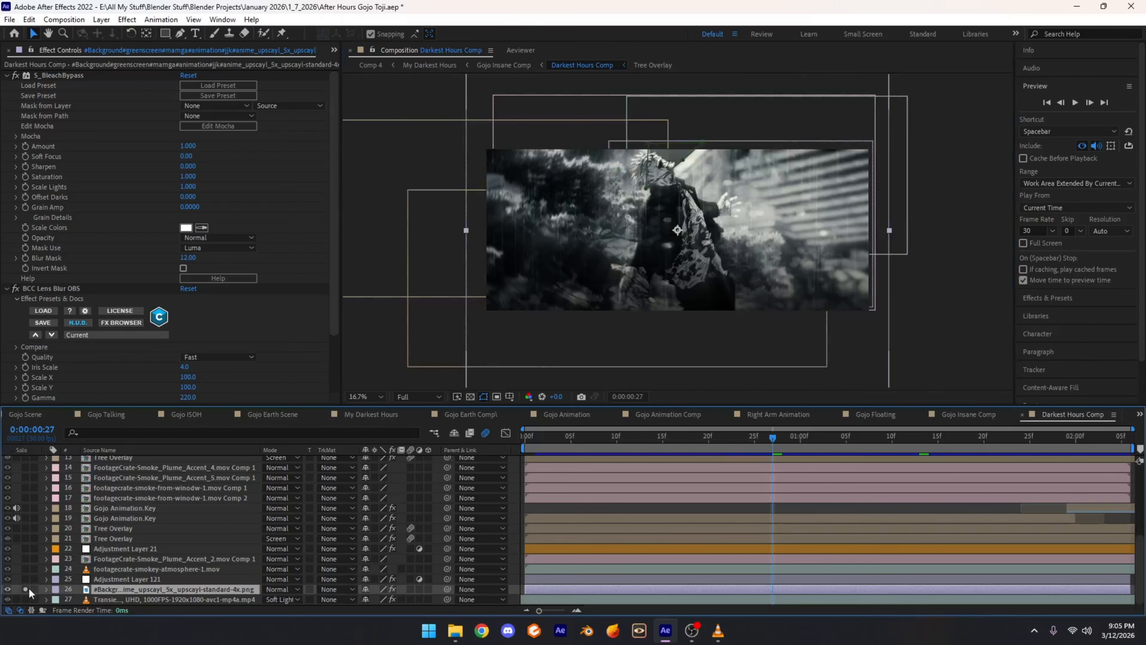
pyautogui.click(365, 396)
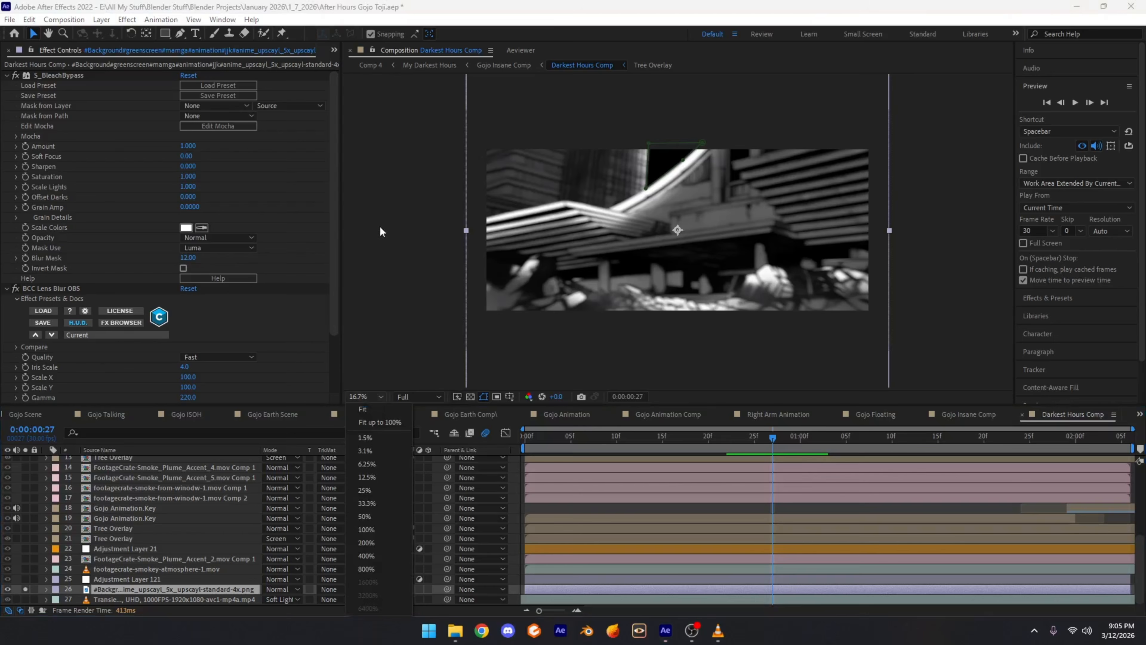
pyautogui.click(362, 408)
# Step: Inspect the soloed background image across the frame, at reduced size and fitted to the viewer
pyautogui.moveTo(574, 328); pyautogui.dragTo(595, 217)
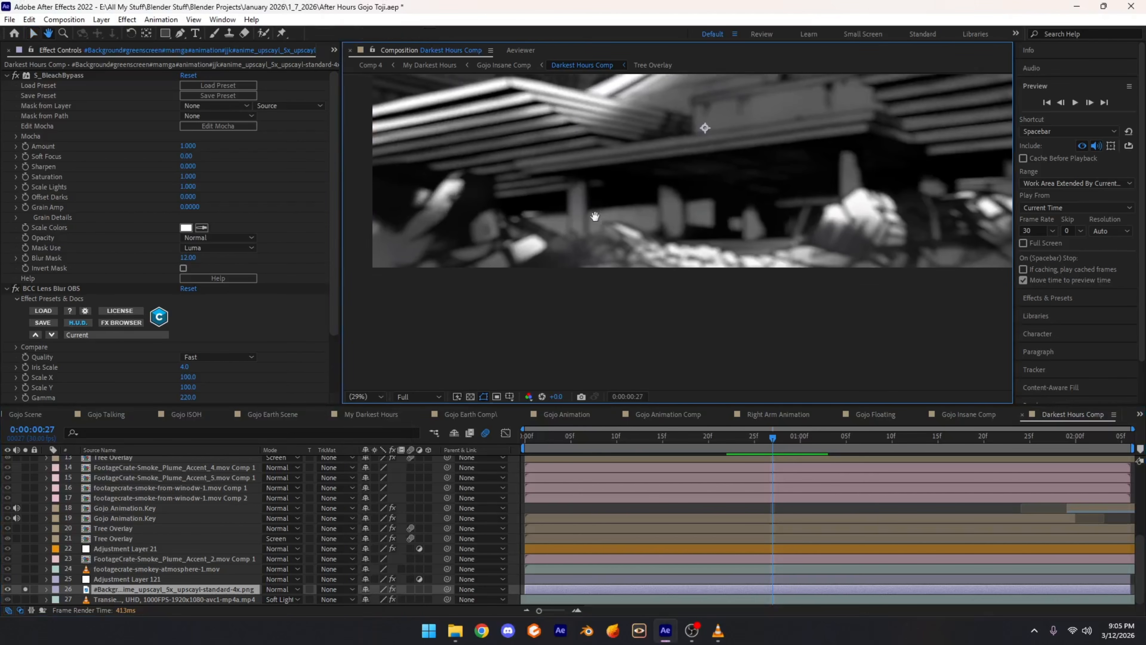
pyautogui.press('v')
pyautogui.moveTo(663, 258)
pyautogui.mouseDown()
pyautogui.moveTo(519, 267)
pyautogui.moveTo(554, 247)
pyautogui.moveTo(675, 267)
pyautogui.mouseUp()
pyautogui.click(359, 397)
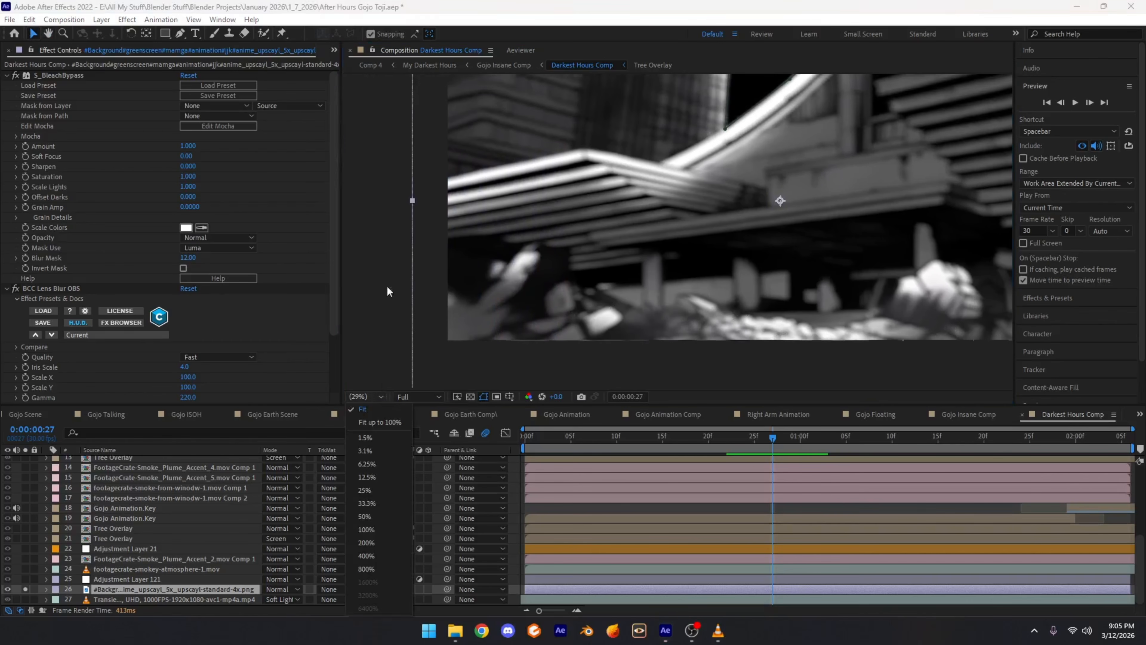
pyautogui.click(375, 409)
pyautogui.scroll(-2, 412, 358)
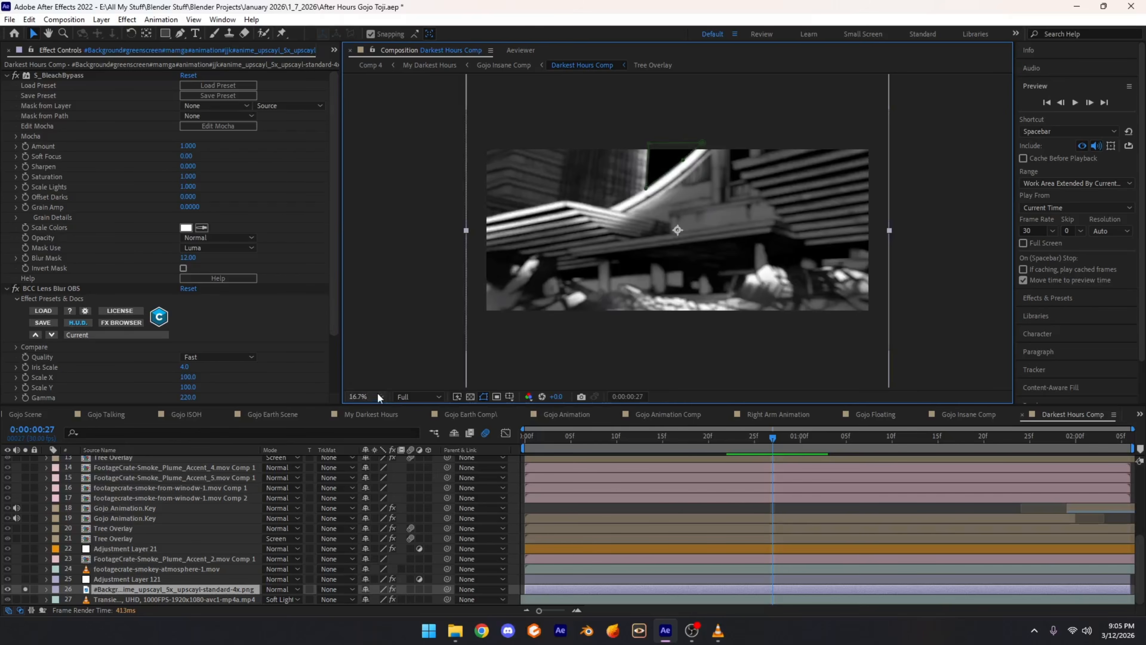
pyautogui.click(375, 394)
pyautogui.click(373, 411)
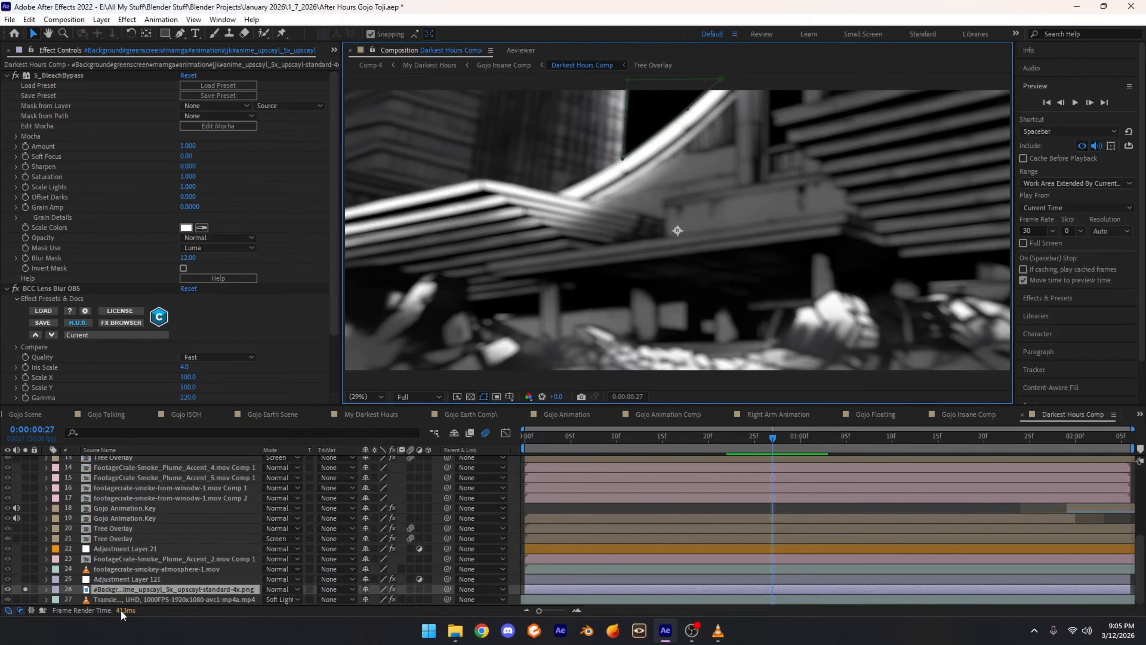
pyautogui.scroll(-2, 577, 268)
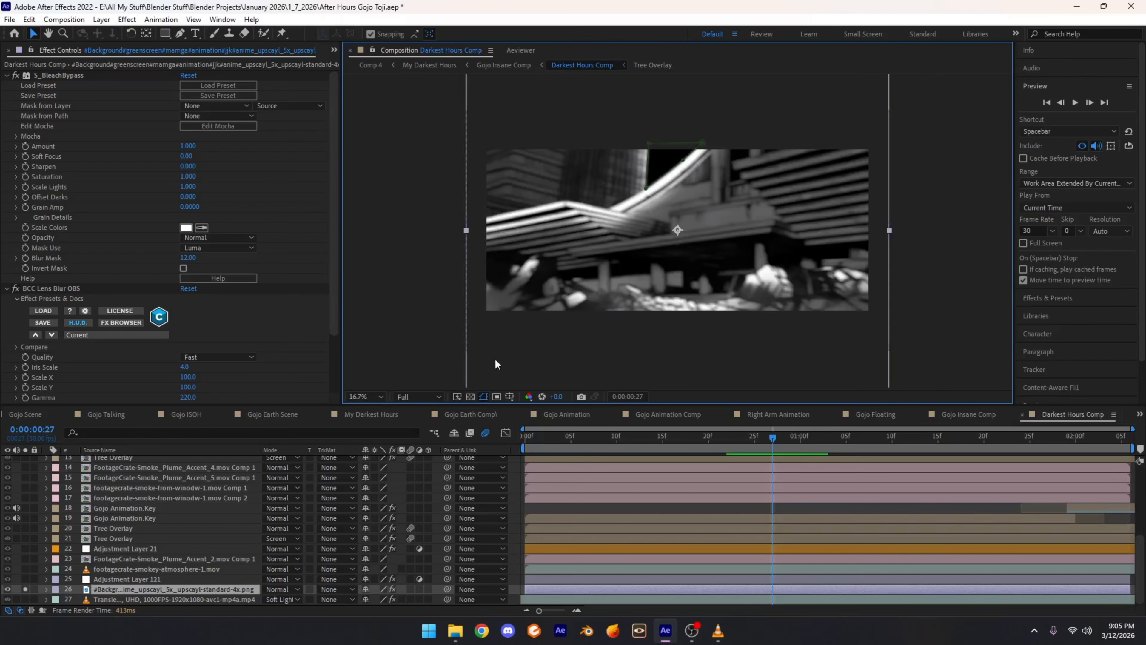
pyautogui.click(369, 396)
pyautogui.click(370, 407)
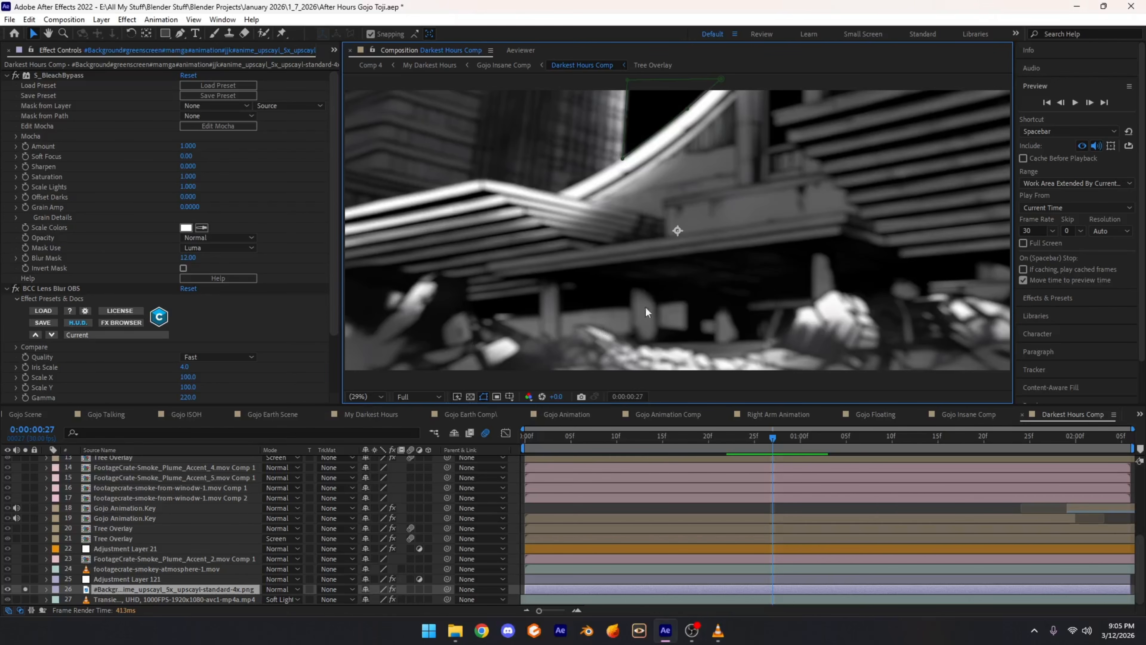
# Step: Collapse and disable the background's S_BleachBypass and BCC Lens Blur OBS effects to examine the original image
pyautogui.click(7, 75)
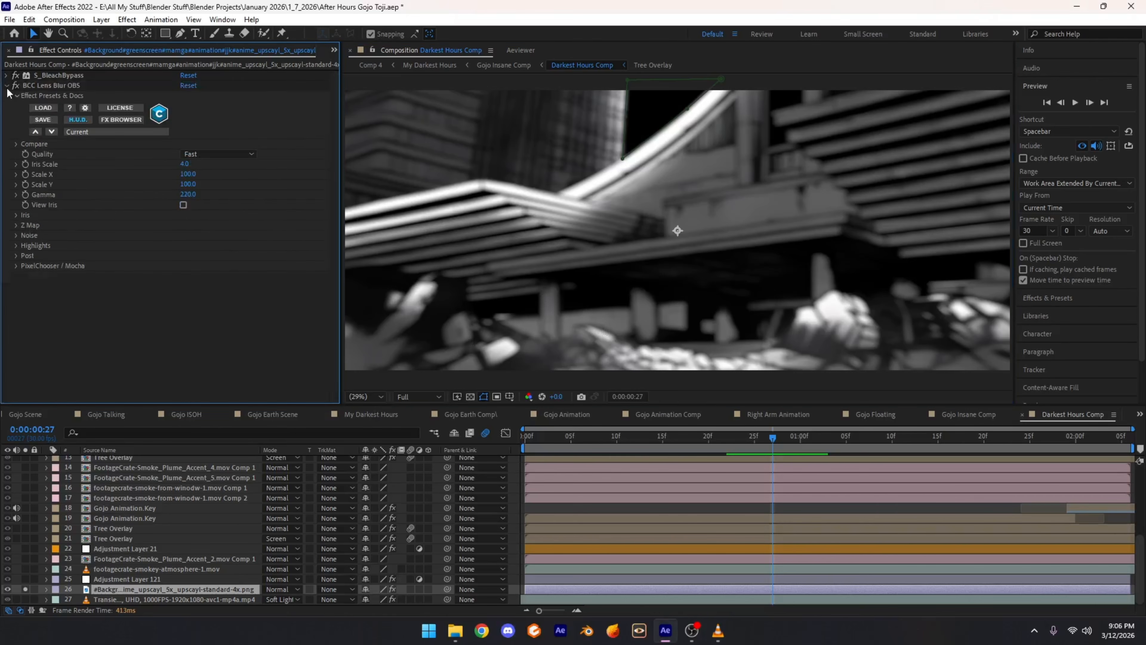
pyautogui.click(7, 86)
pyautogui.scroll(-4, 574, 263)
pyautogui.scroll(4, 578, 261)
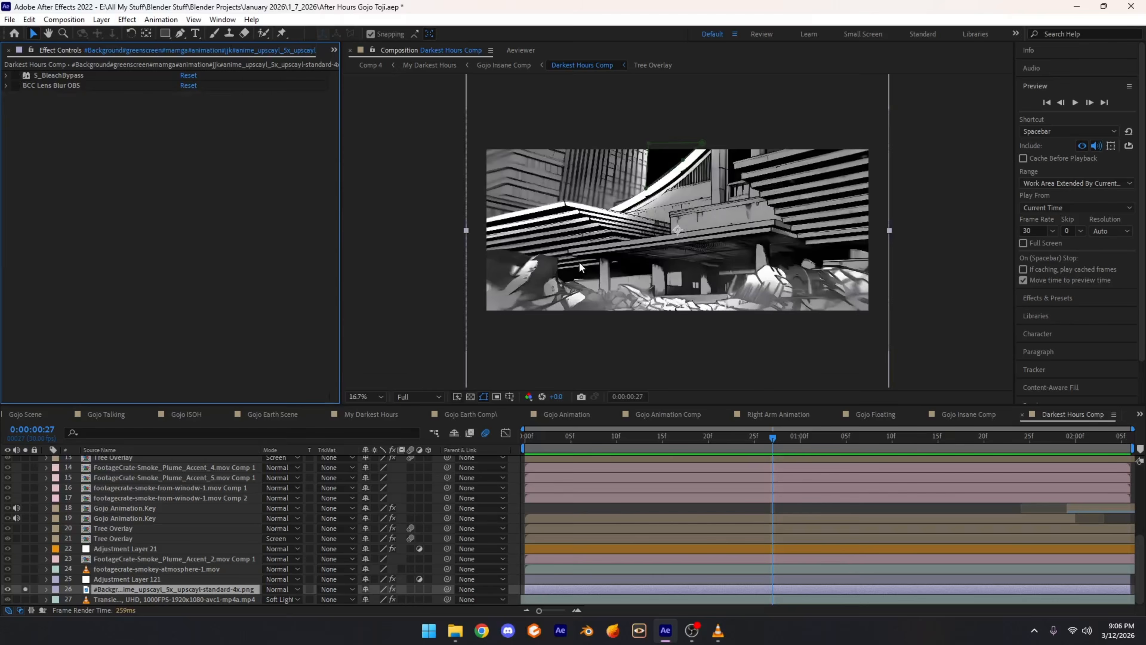
pyautogui.click(381, 396)
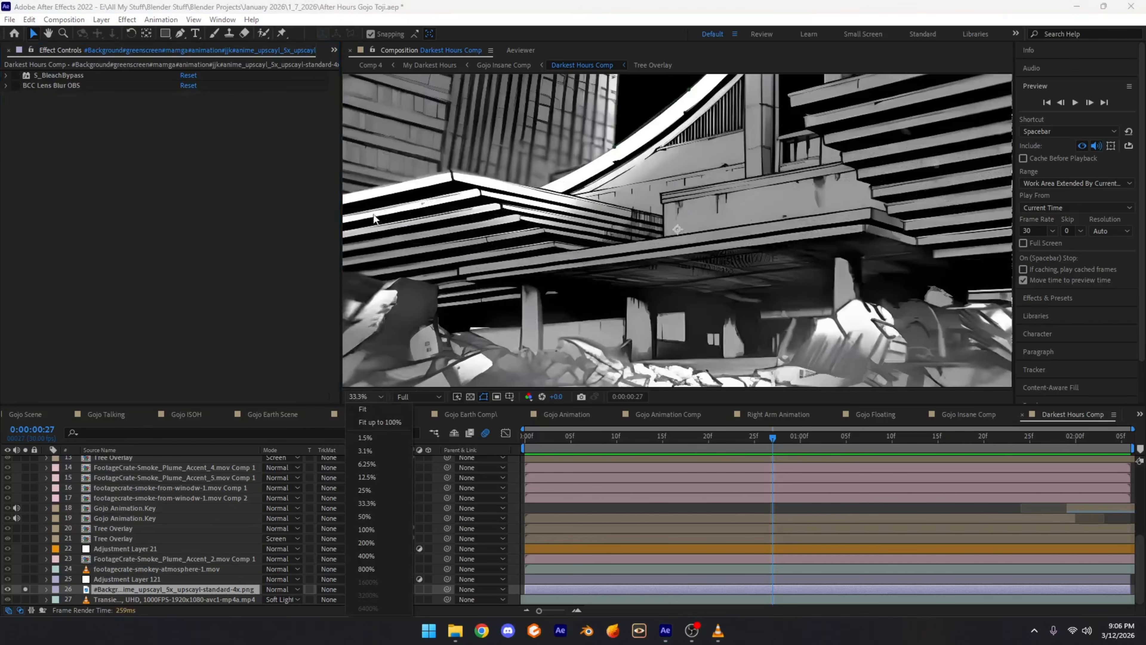
pyautogui.click(362, 418)
# Step: Re-enable S_BleachBypass and BCC Lens Blur OBS one at a time, and expand the lens blur settings
pyautogui.click(42, 77)
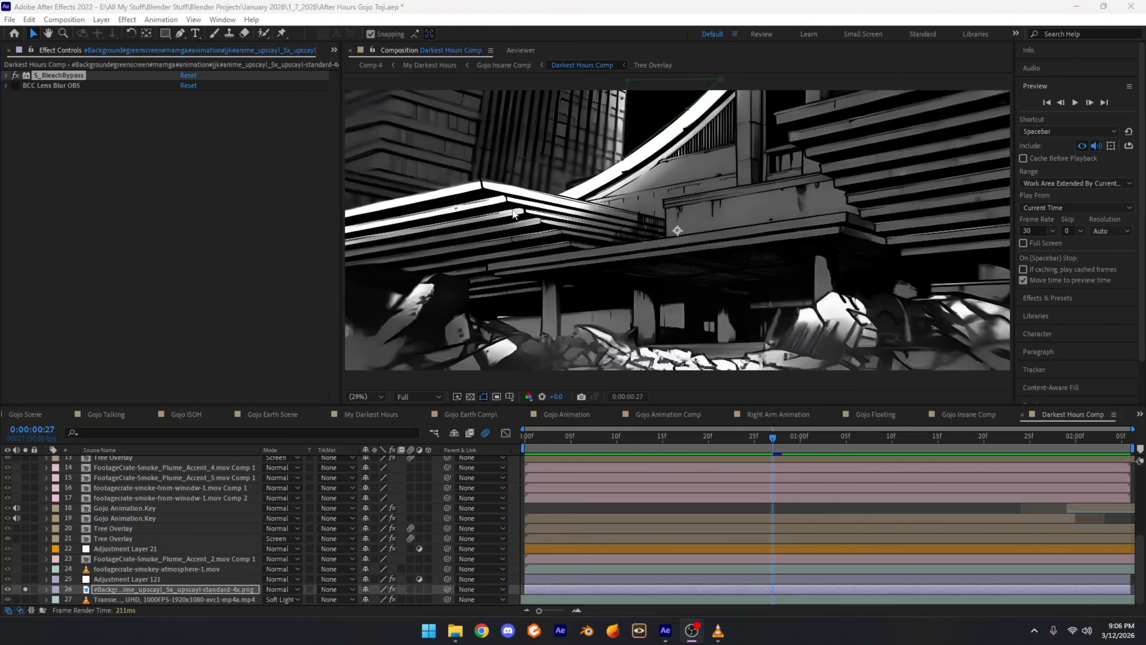
pyautogui.moveTo(648, 188)
pyautogui.mouseDown()
pyautogui.moveTo(687, 217)
pyautogui.moveTo(547, 205)
pyautogui.moveTo(565, 184)
pyautogui.moveTo(642, 189)
pyautogui.mouseUp()
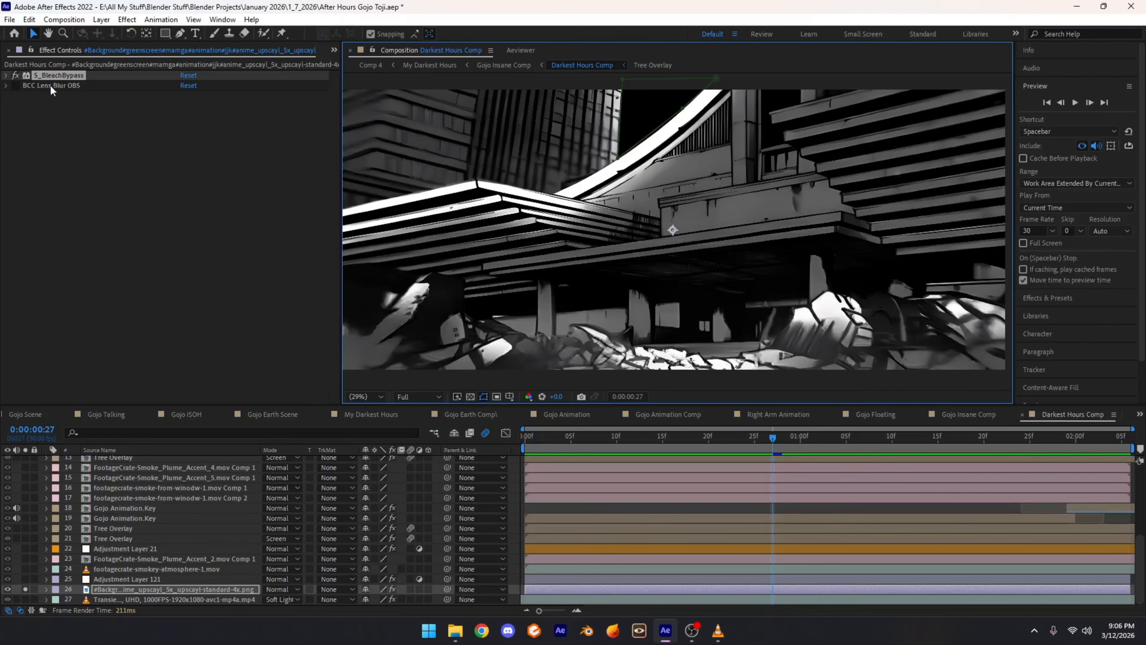
pyautogui.click(15, 86)
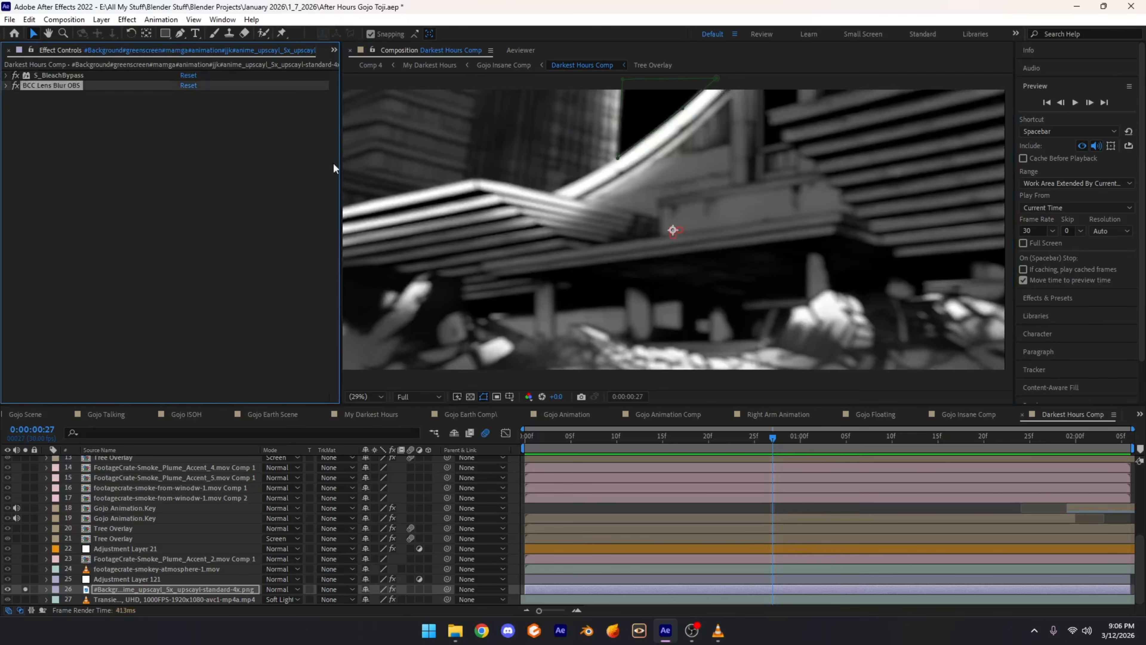
pyautogui.click(6, 85)
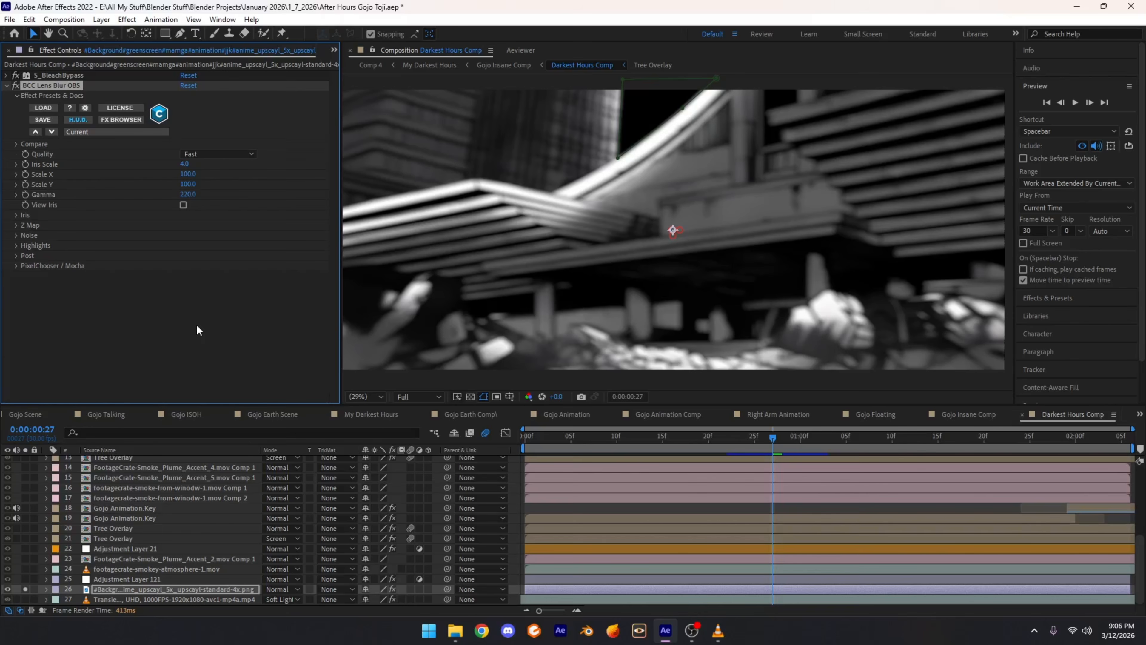
# Step: Fit the frame in the viewer and reveal the mask path of the soloed background PNG layer
pyautogui.scroll(-2, 502, 298)
pyautogui.click(360, 398)
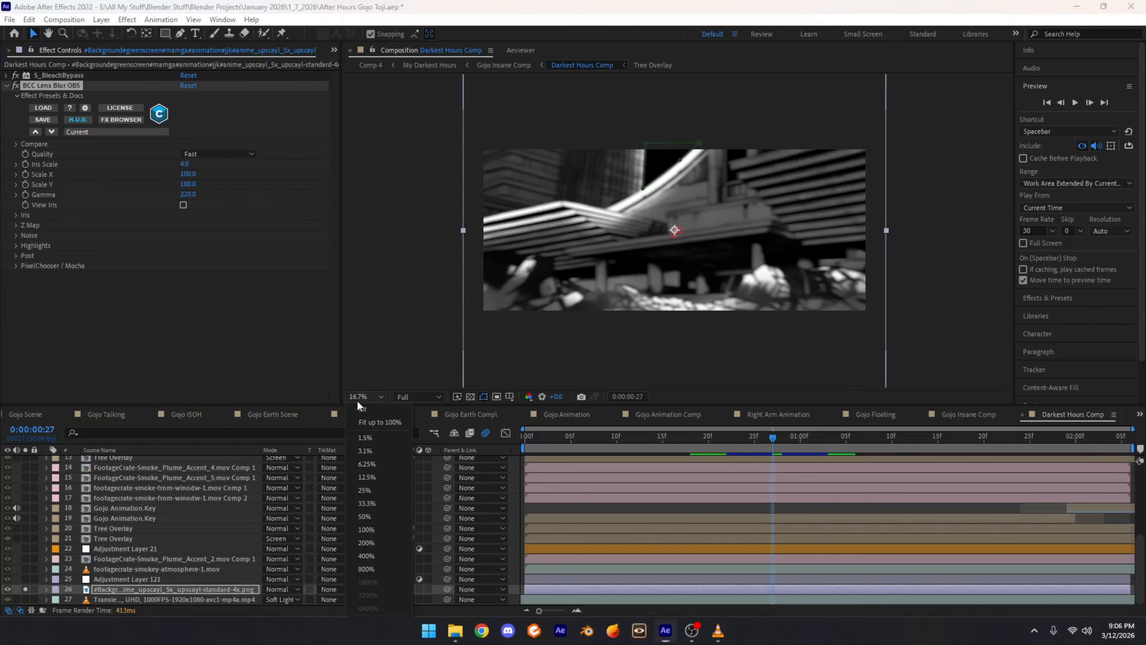
pyautogui.click(362, 408)
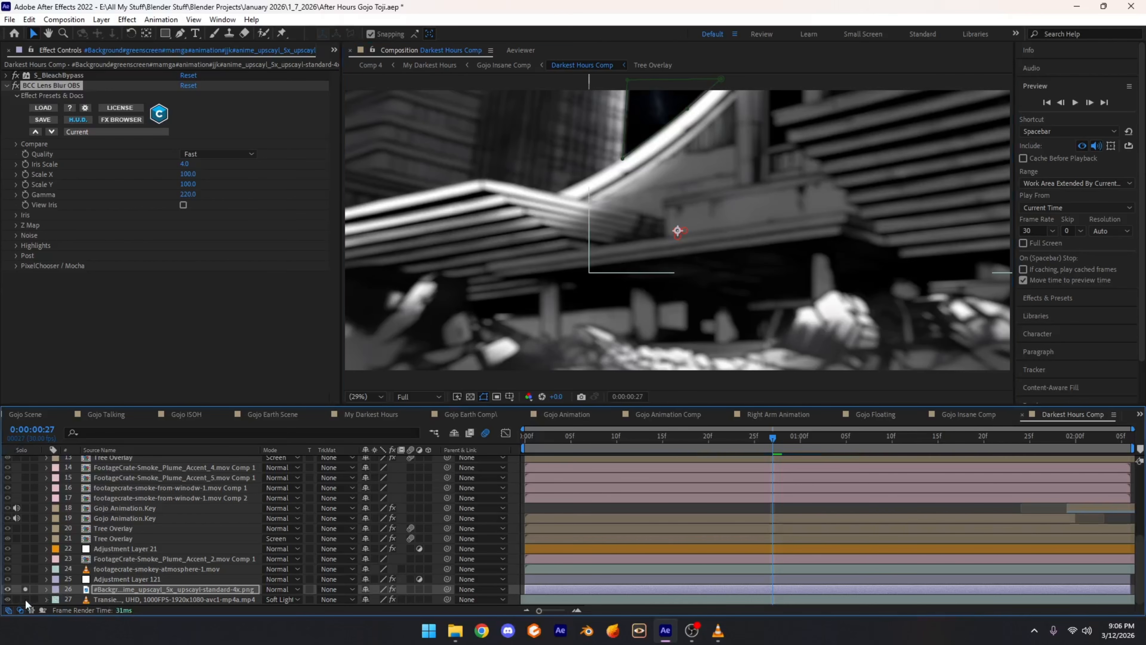
pyautogui.press('m')
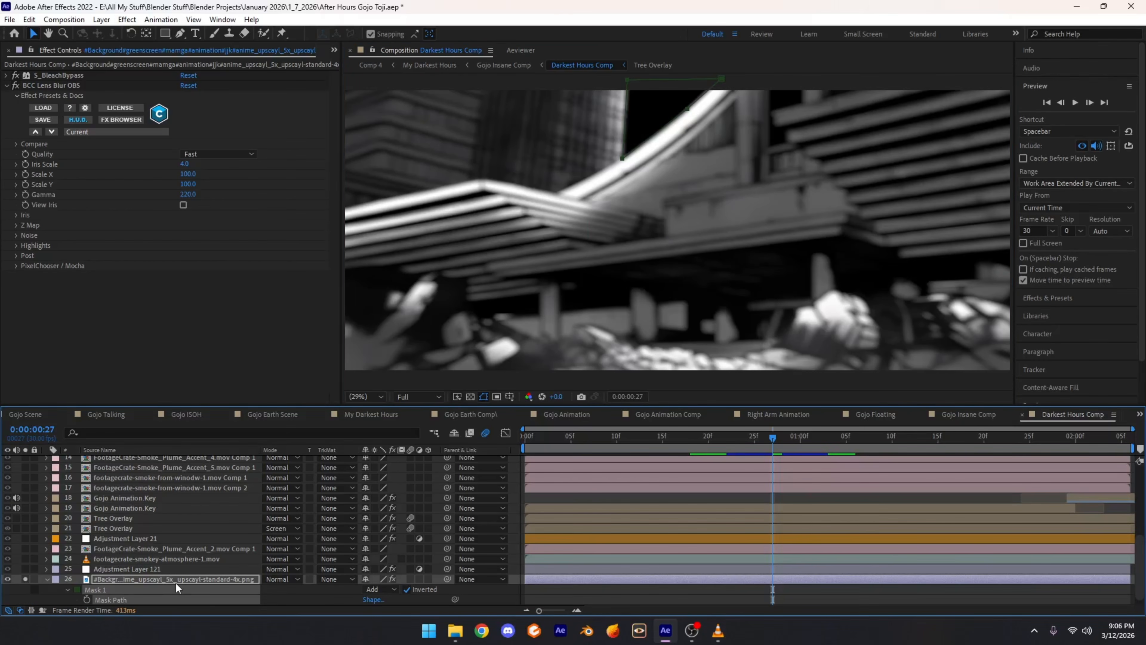
# Step: Delete the background PNG's Mask 1 to compare the unmasked sky area, and undo the deletion
pyautogui.scroll(5, 558, 187)
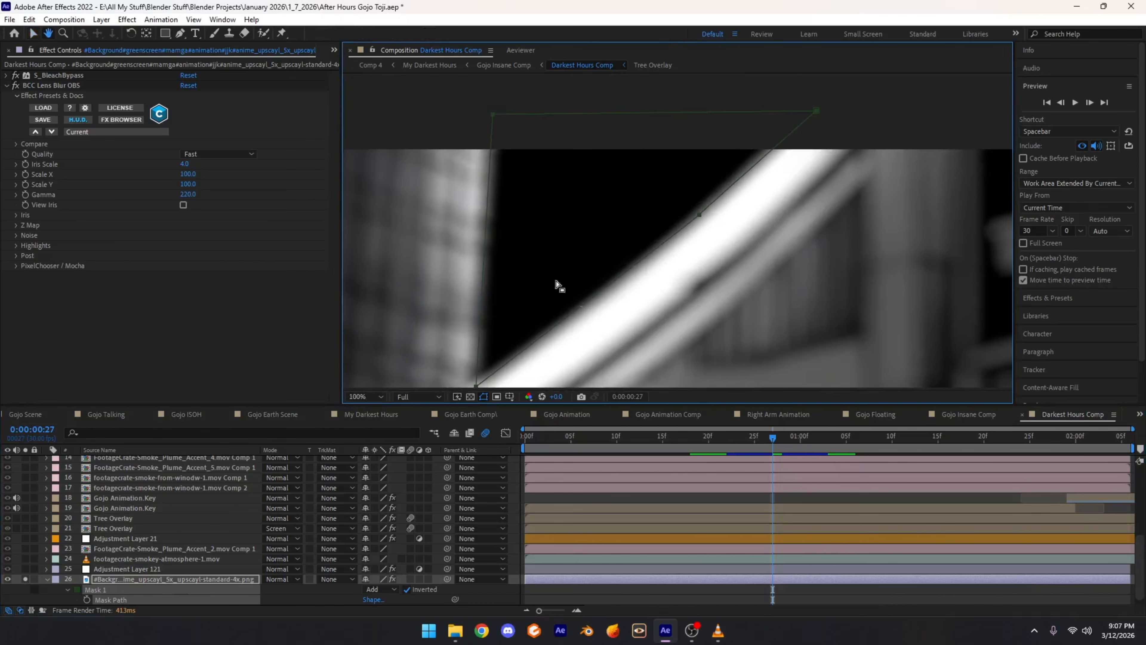
pyautogui.scroll(-1, 517, 212)
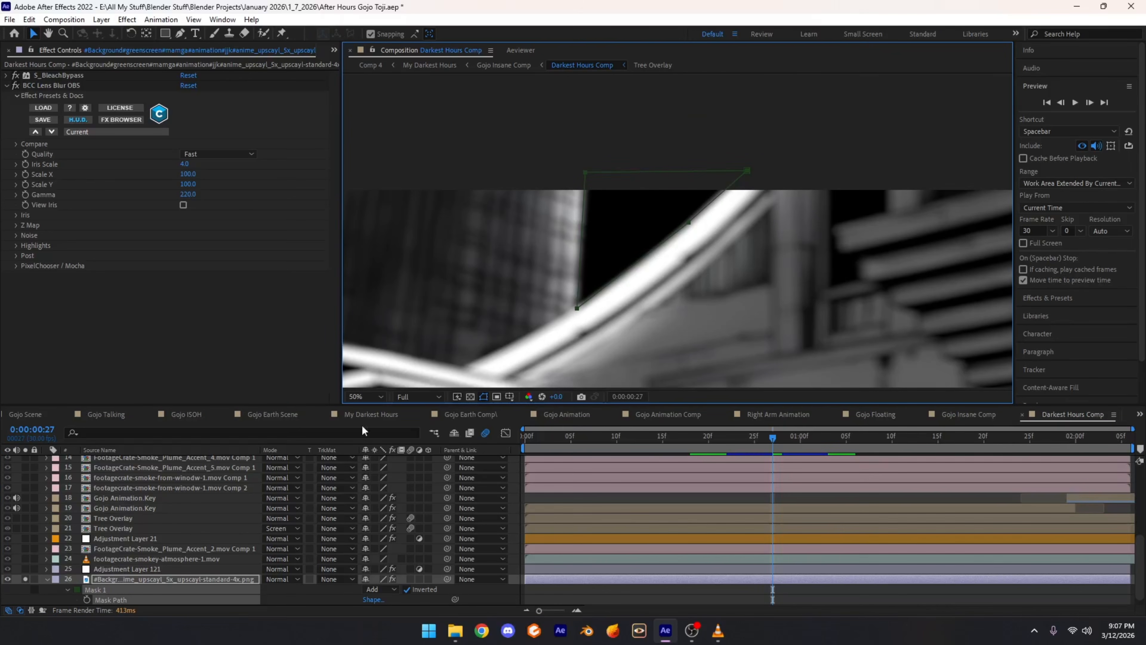
pyautogui.click(180, 592)
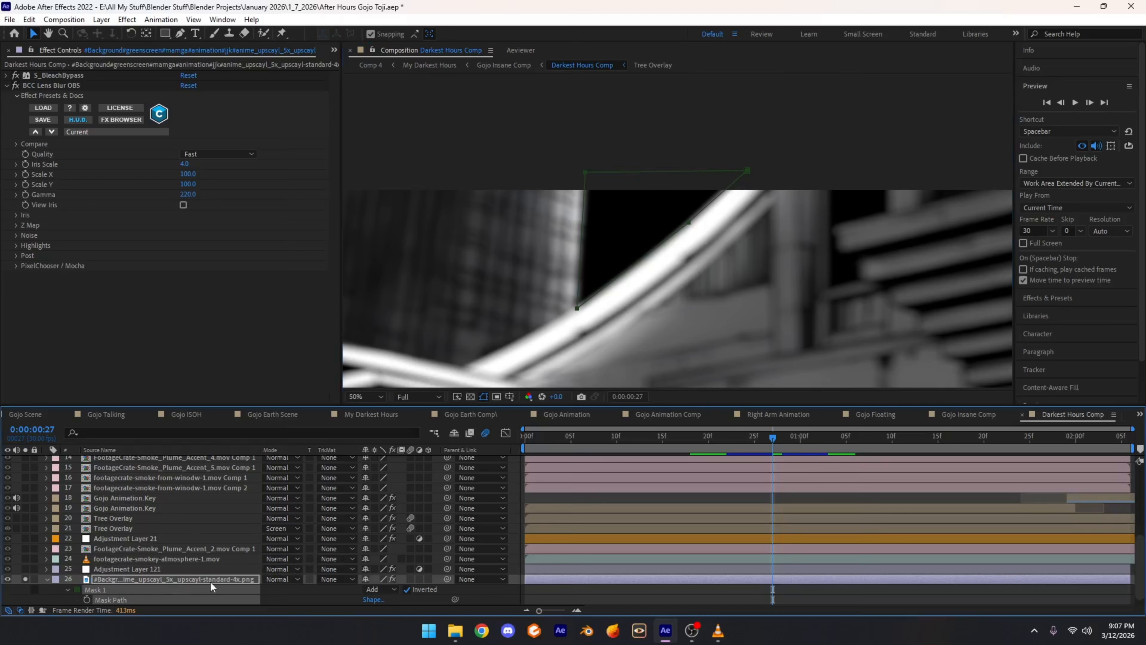
pyautogui.press('Delete')
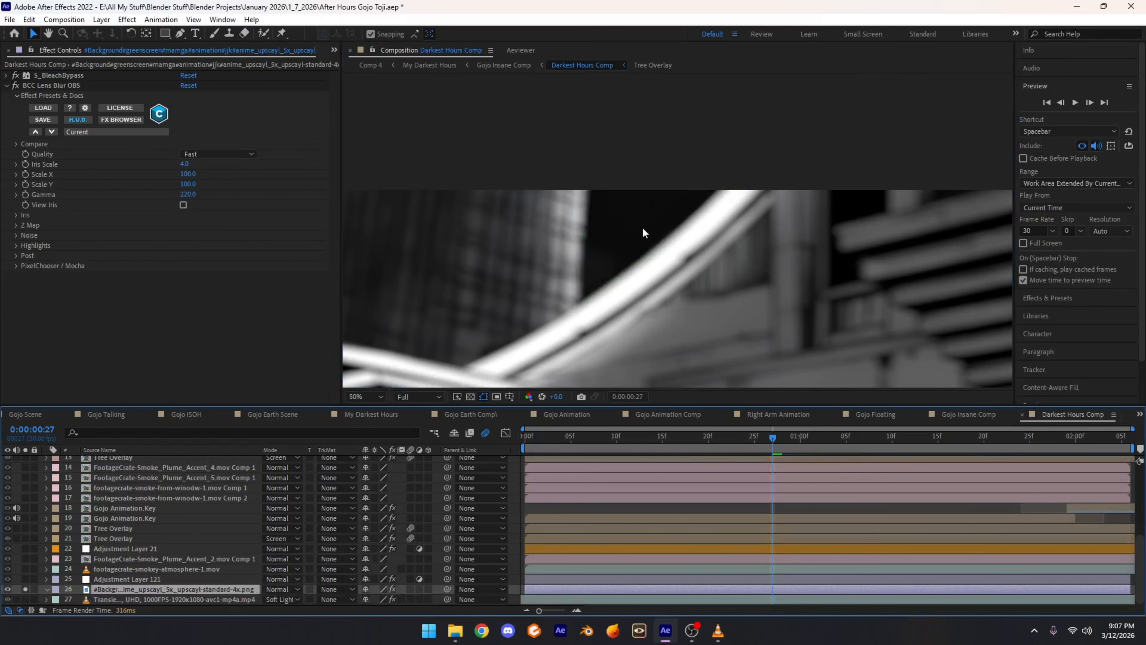
pyautogui.hotkey('ctrl', 'z')
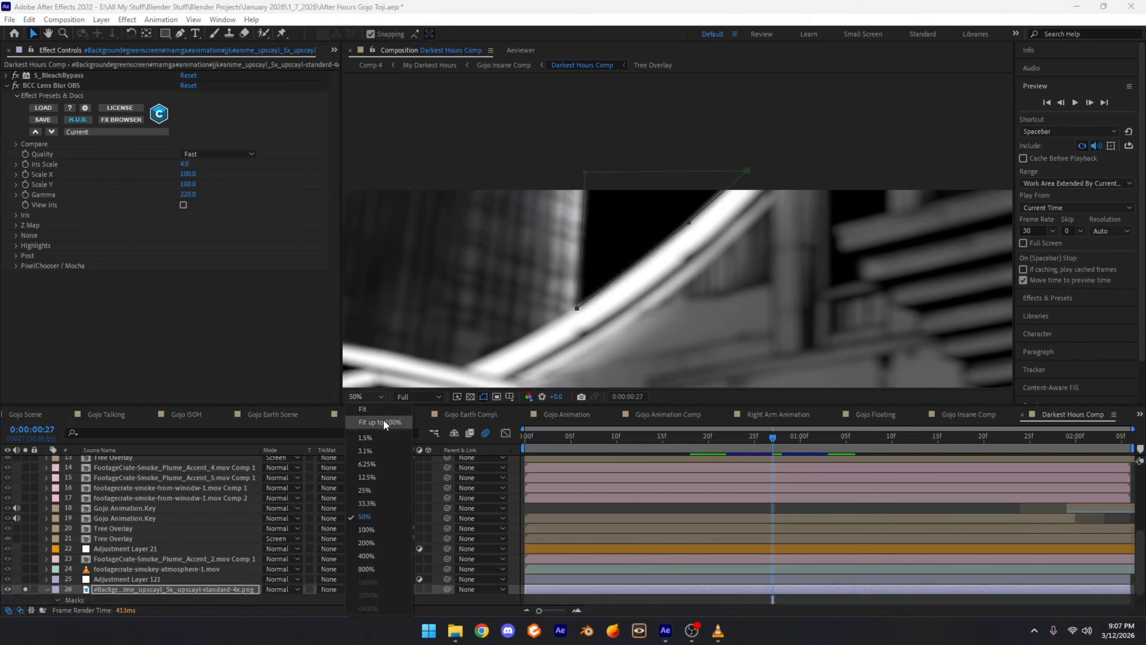
# Step: Solo the Transient video layer at 0:00:01:01, solo the background PNG with it, and select the video layer
pyautogui.scroll(-2, 24, 593)
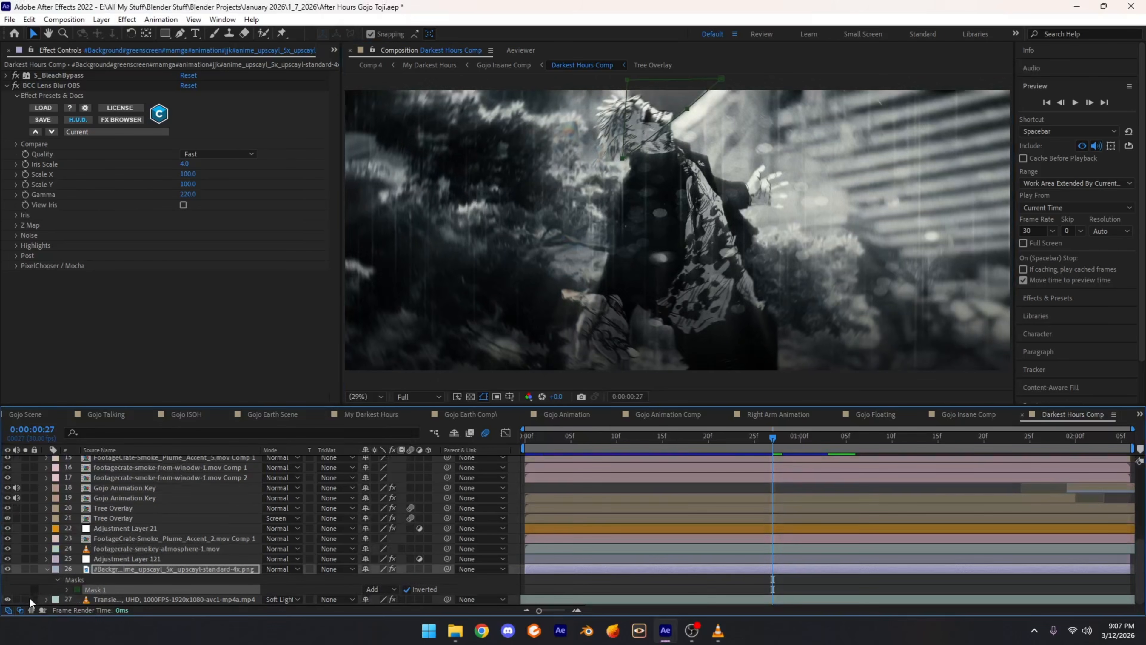
pyautogui.click(26, 599)
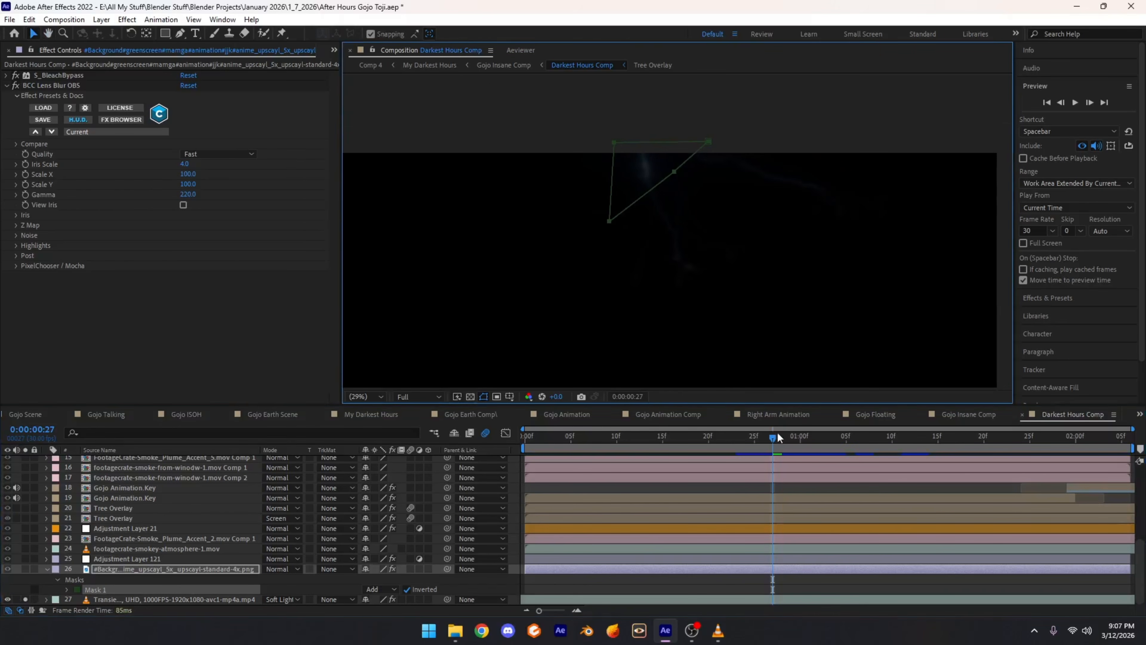
pyautogui.moveTo(775, 436); pyautogui.dragTo(809, 457)
pyautogui.click(25, 569)
pyautogui.click(160, 597)
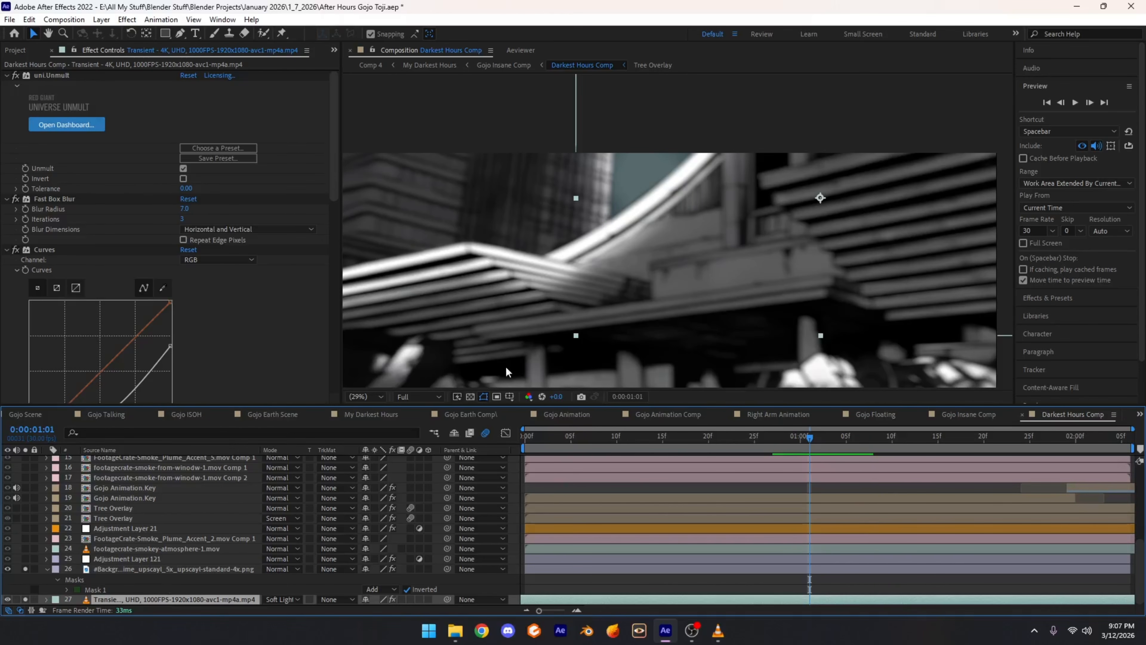
# Step: Examine the Transient layer's uni.Unmult effect and its blending mode options without changing the mode
pyautogui.click(52, 75)
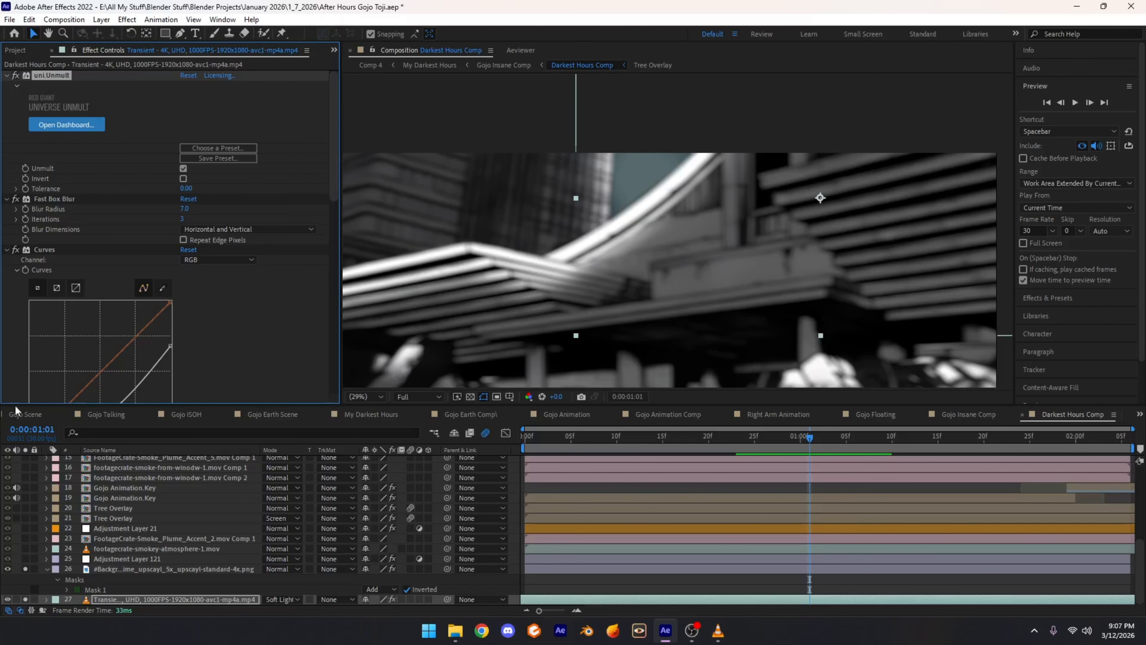
pyautogui.click(283, 599)
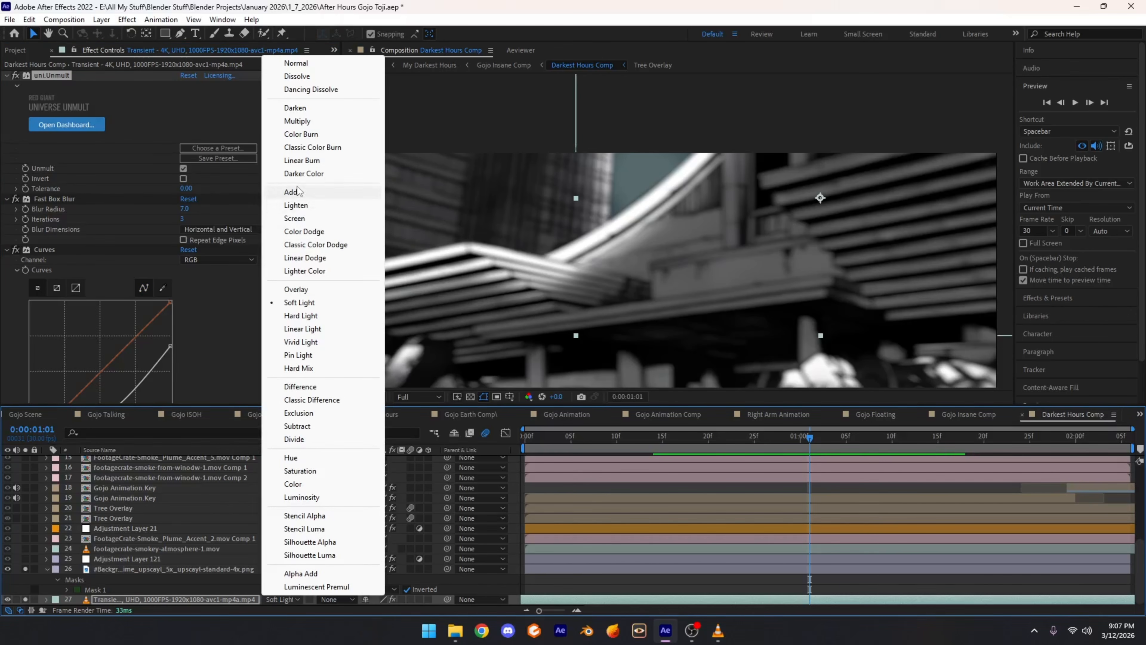
pyautogui.click(158, 104)
pyautogui.click(158, 105)
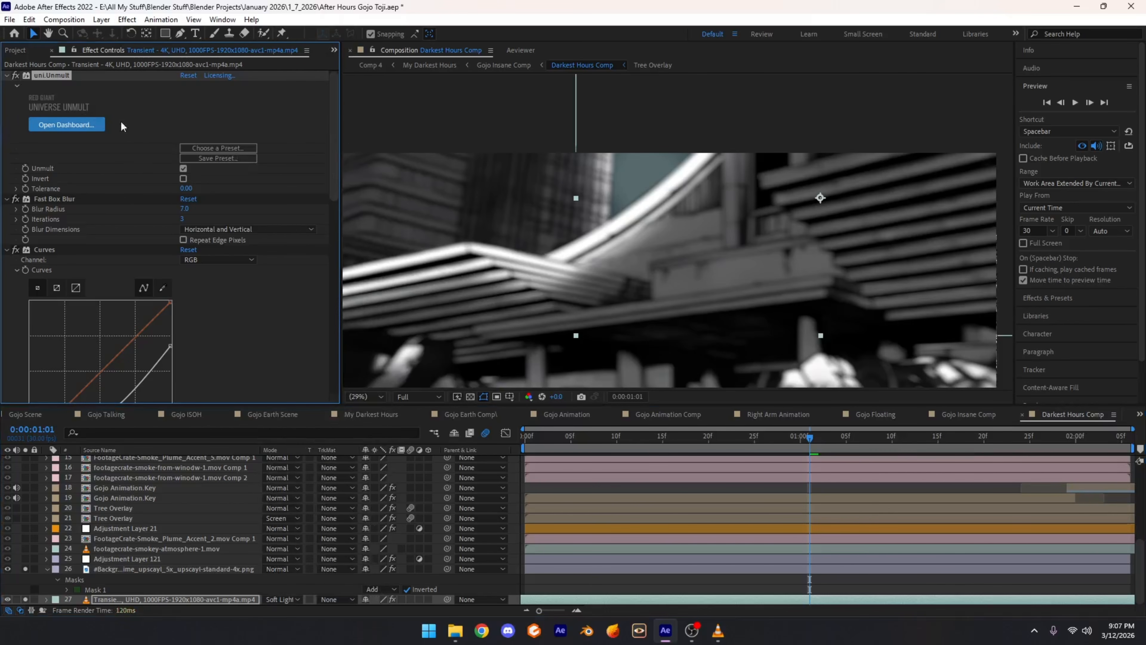
# Step: Review the Transient layer's Fast Box Blur, Curves, BCC Lens Blur OBS and S_BleachBypass effects
pyautogui.click(107, 199)
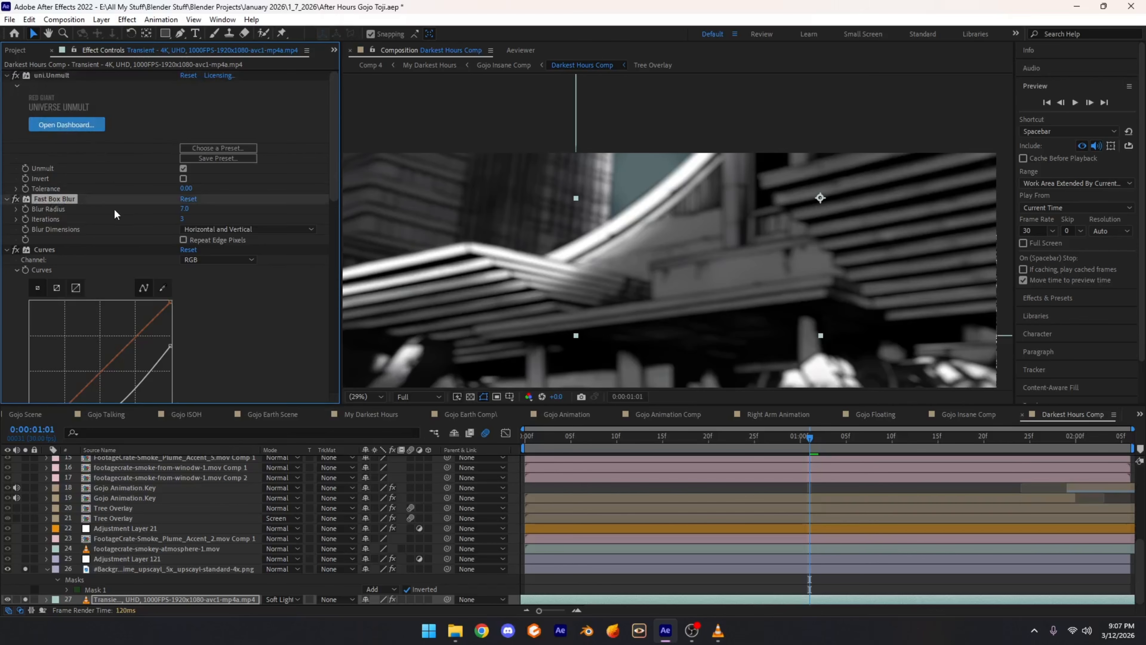
pyautogui.click(52, 249)
pyautogui.scroll(-3, 51, 255)
pyautogui.scroll(-3, 65, 265)
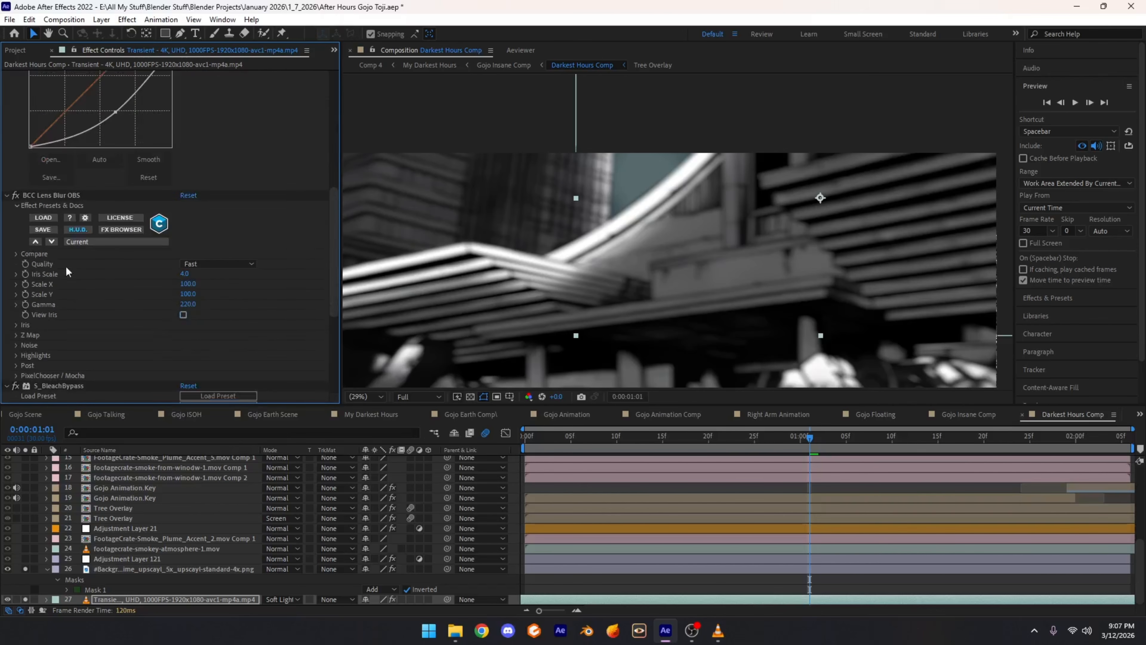
pyautogui.click(47, 197)
pyautogui.scroll(-5, 68, 235)
pyautogui.click(51, 226)
pyautogui.scroll(10, 116, 296)
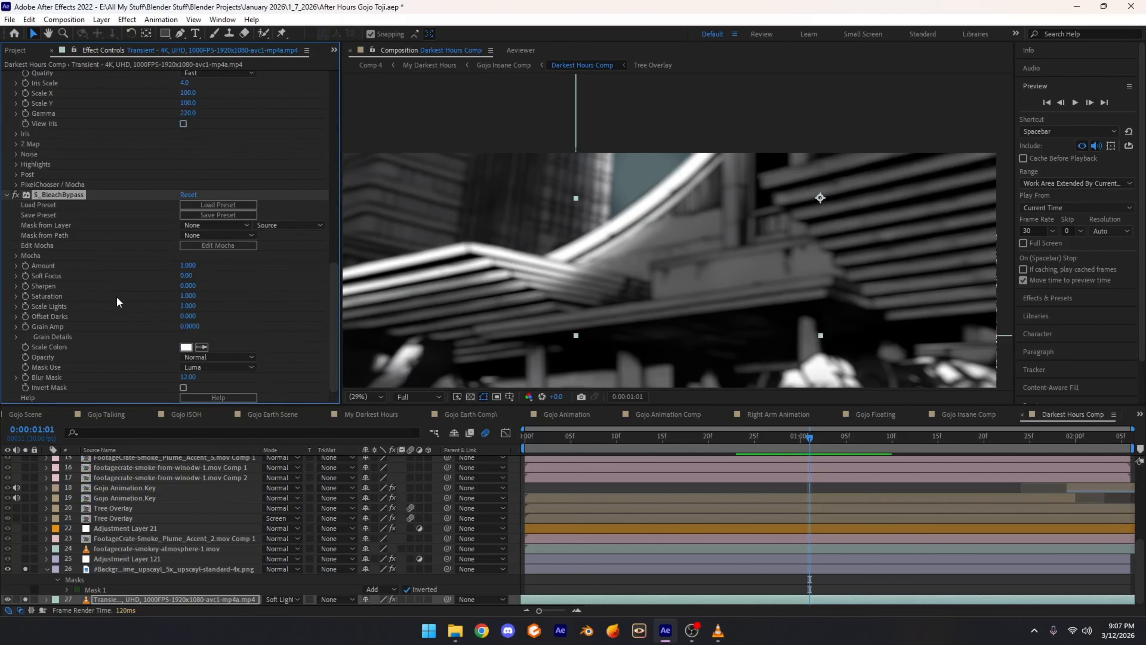
# Step: Switch the Transient layer's Curves effect off and on to compare its darkening against the blurred footage
pyautogui.click(61, 202)
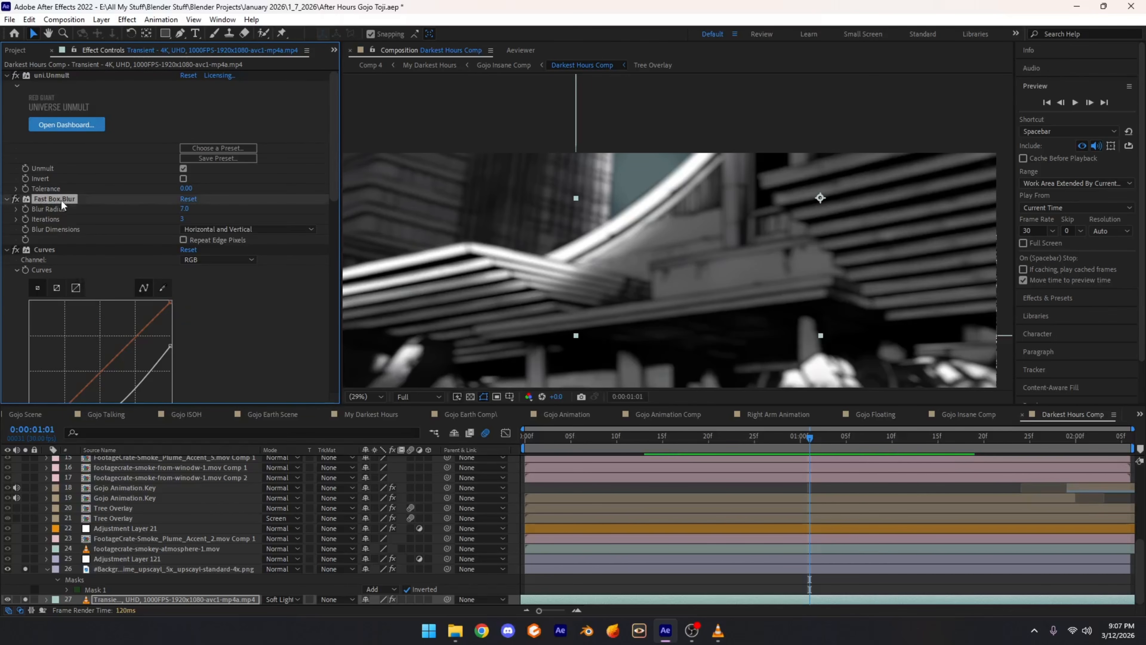
pyautogui.scroll(-2, 31, 180)
pyautogui.click(30, 143)
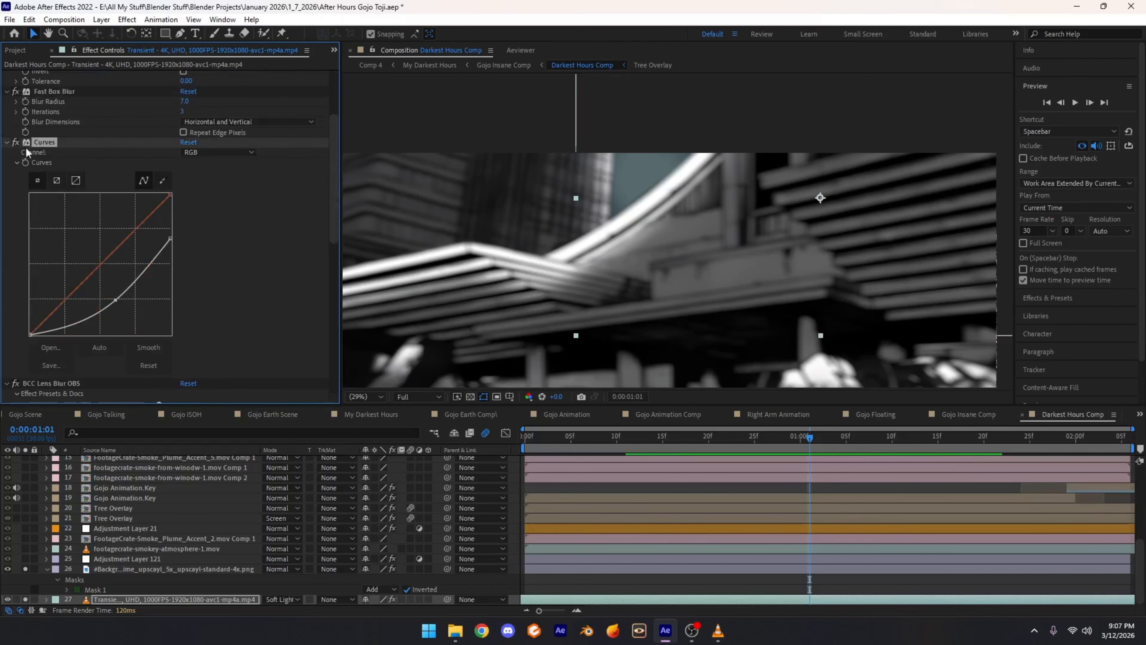
pyautogui.click(13, 144)
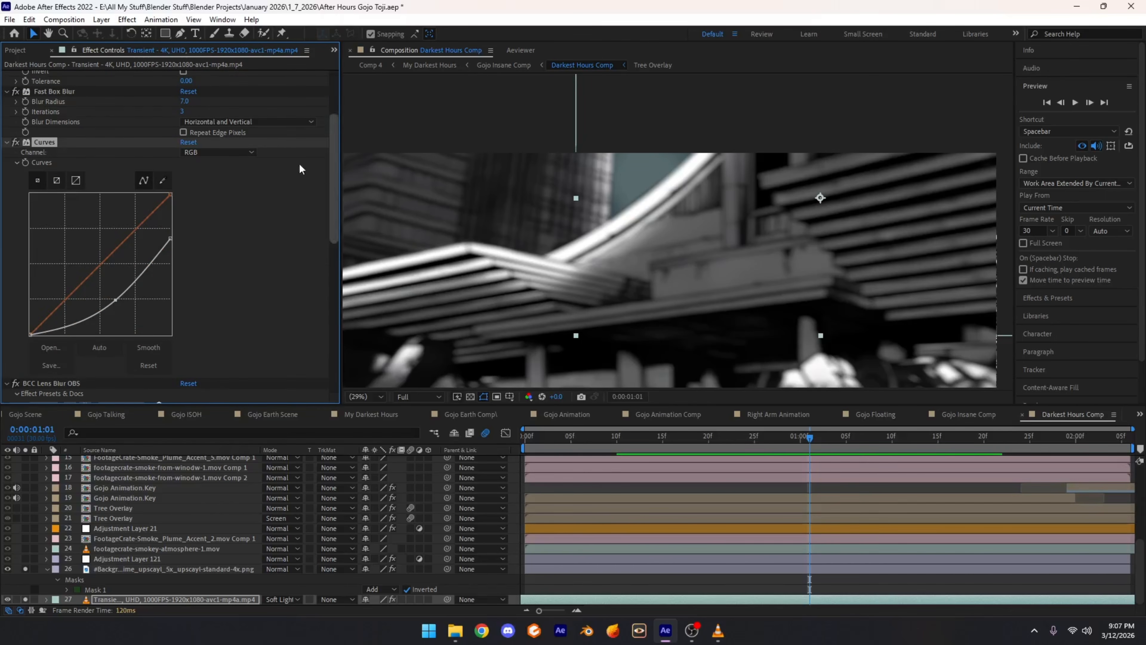
pyautogui.click(15, 142)
pyautogui.click(15, 143)
pyautogui.scroll(-3, 25, 237)
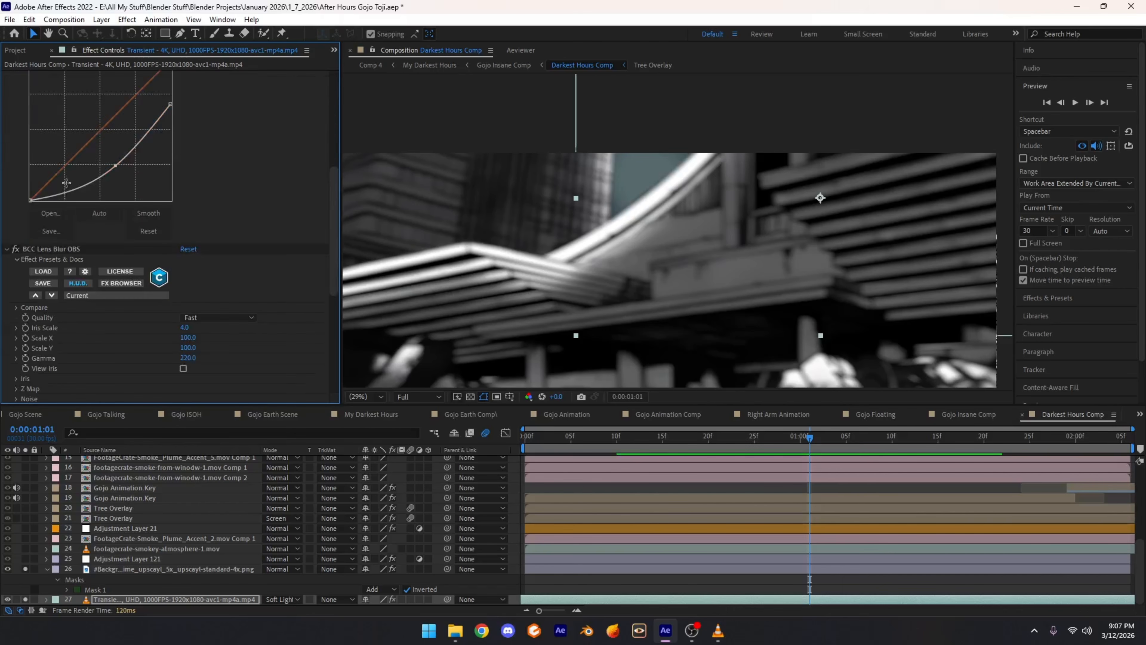
# Step: Collapse S_BleachBypass on the Transient layer, switch it off and on to compare, and expand it again
pyautogui.scroll(5, 52, 204)
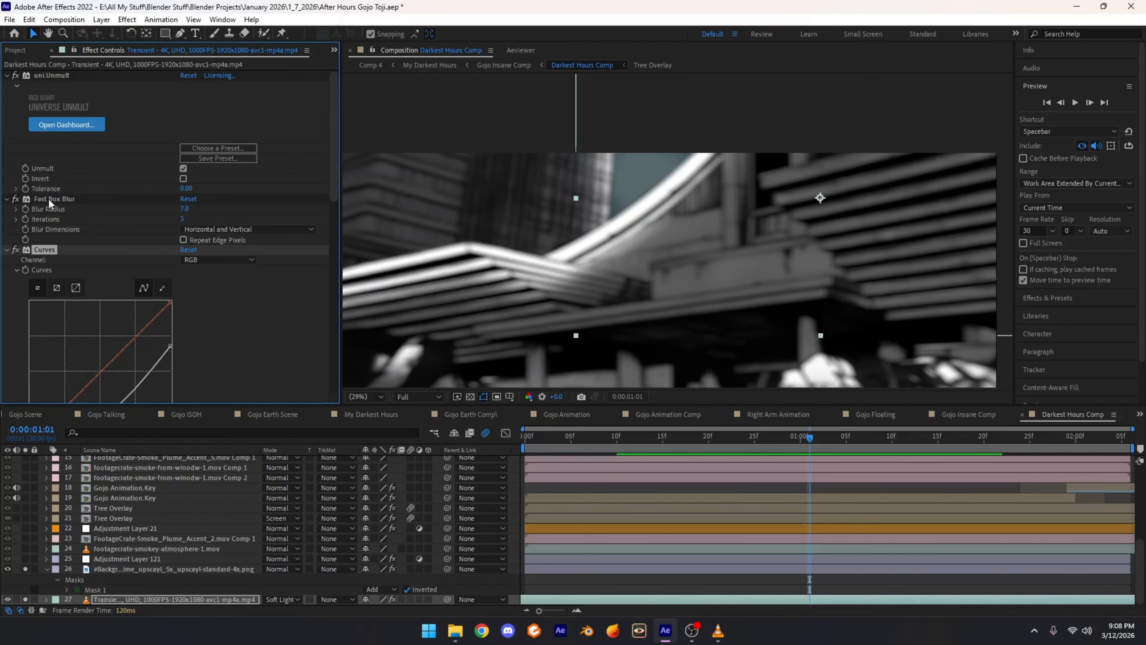
pyautogui.scroll(-8, 59, 210)
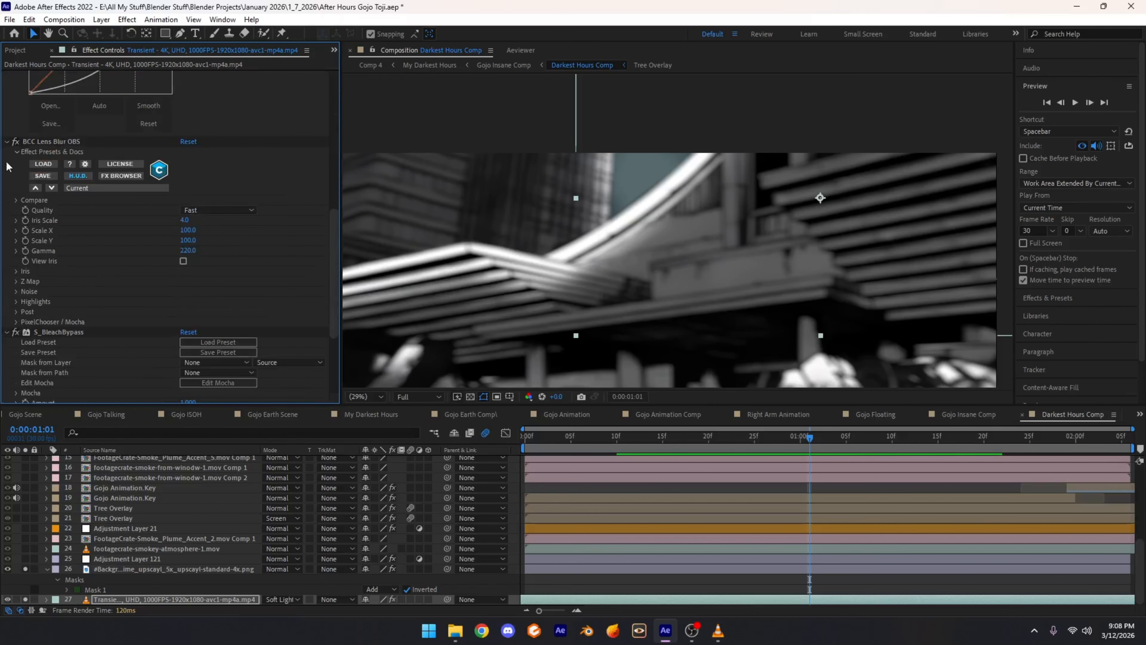
pyautogui.scroll(-2, 43, 215)
pyautogui.click(46, 193)
pyautogui.click(27, 196)
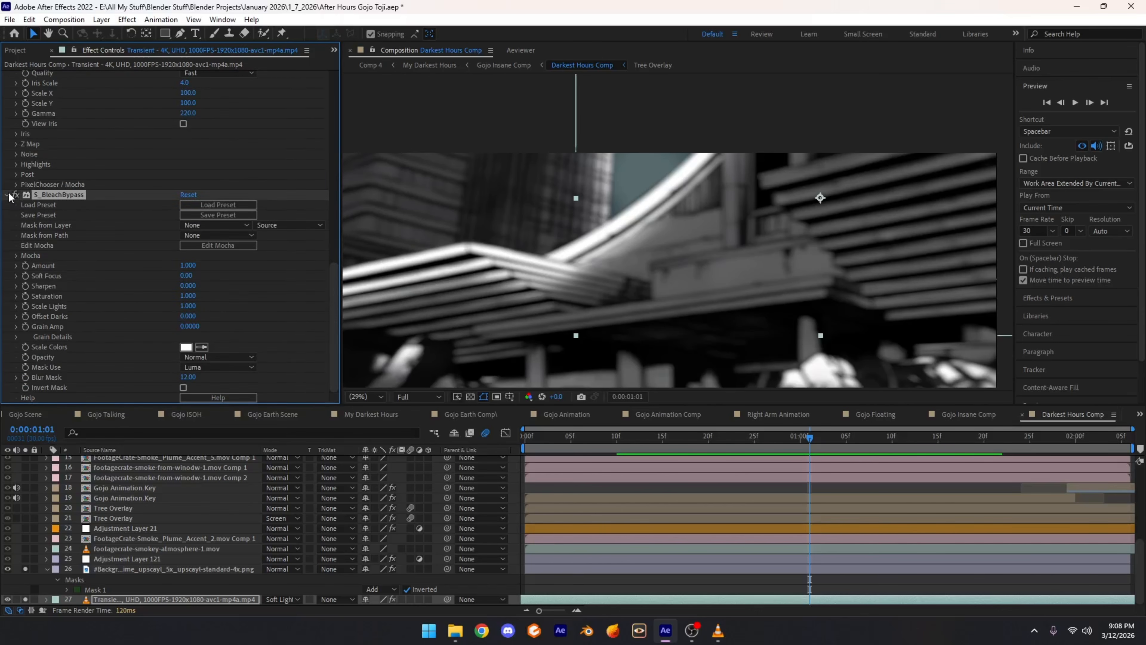
pyautogui.click(7, 194)
pyautogui.click(16, 398)
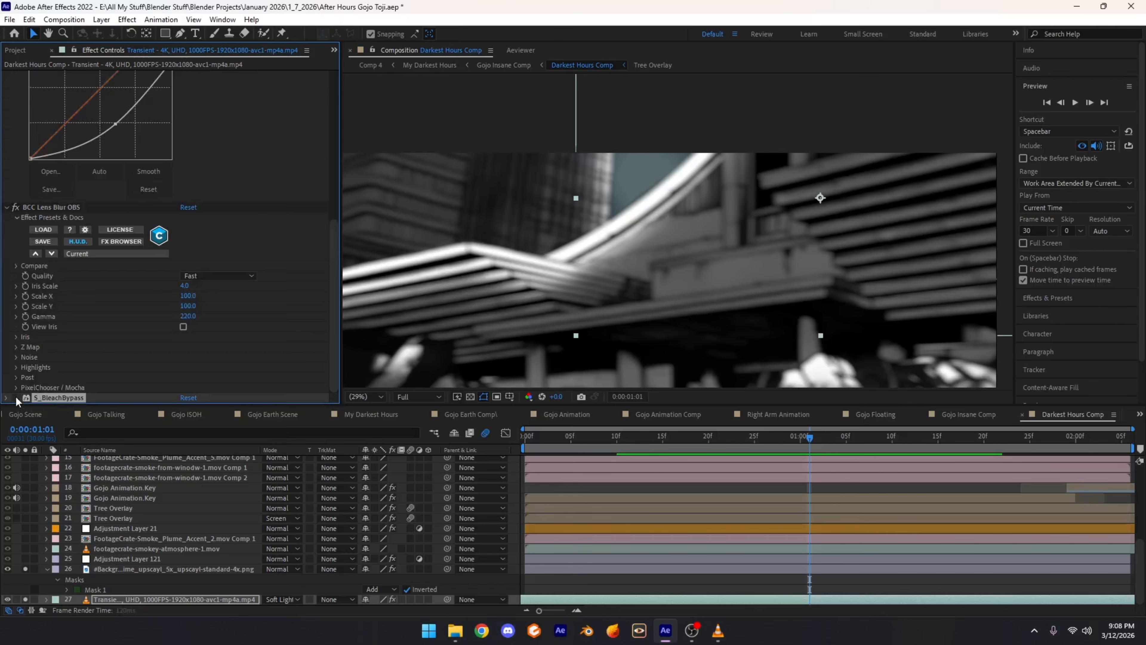
pyautogui.click(16, 398)
pyautogui.click(6, 397)
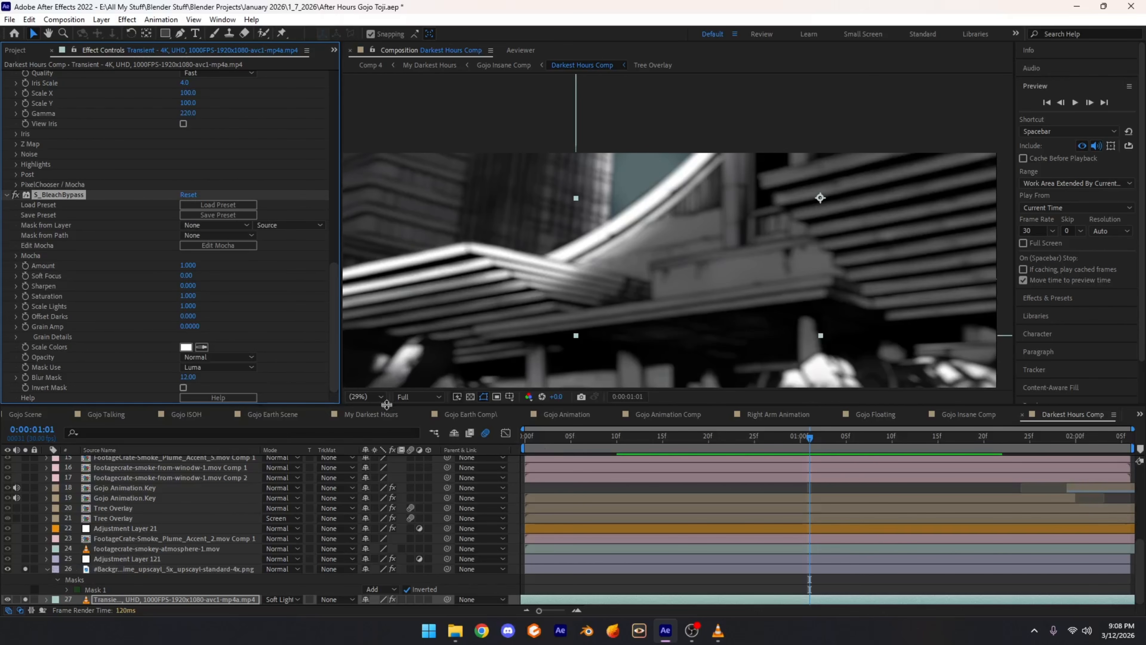
# Step: Fit the frame in the viewer and solo Adjustment Layer 121 with its Exposure effect over the background
pyautogui.click(369, 398)
pyautogui.click(389, 410)
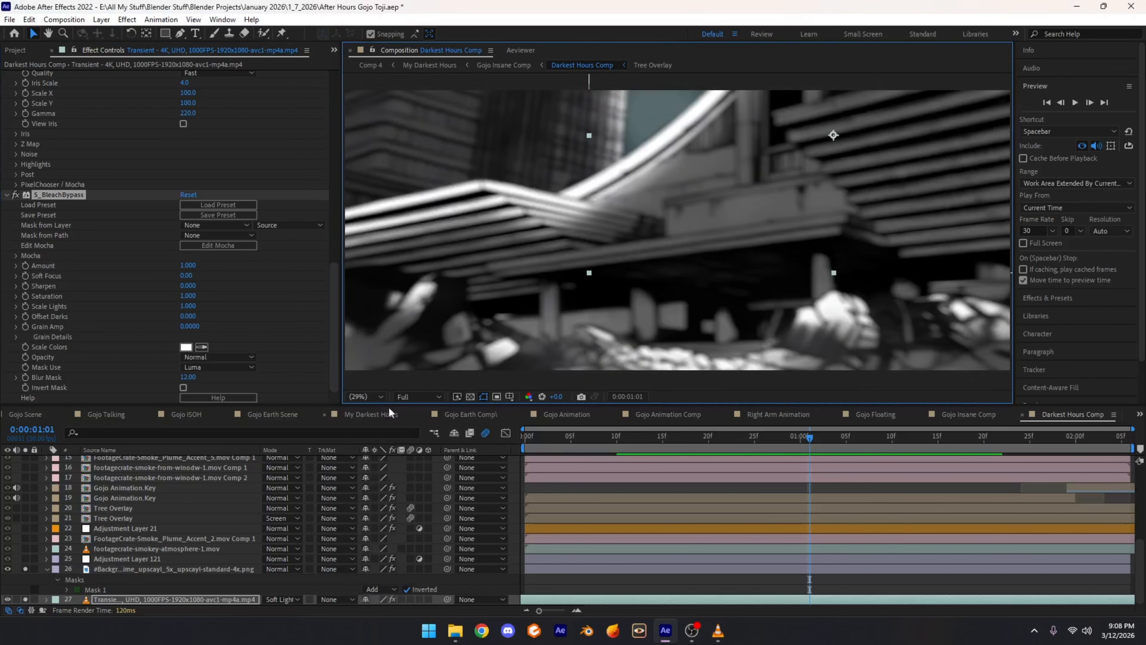
pyautogui.click(126, 559)
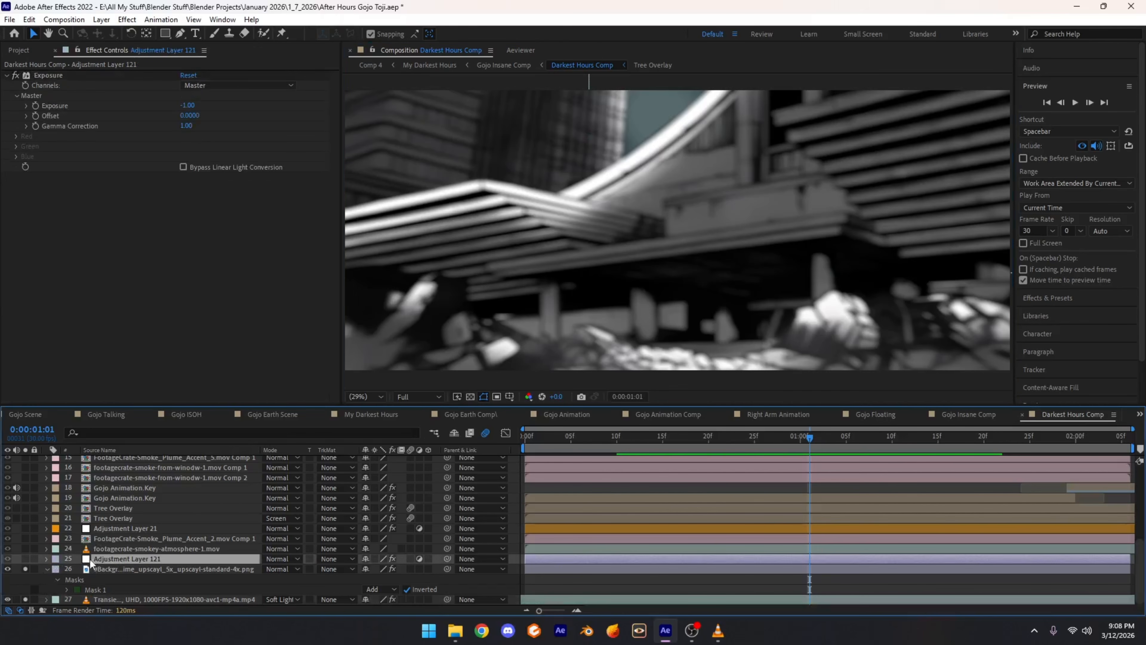
pyautogui.click(27, 560)
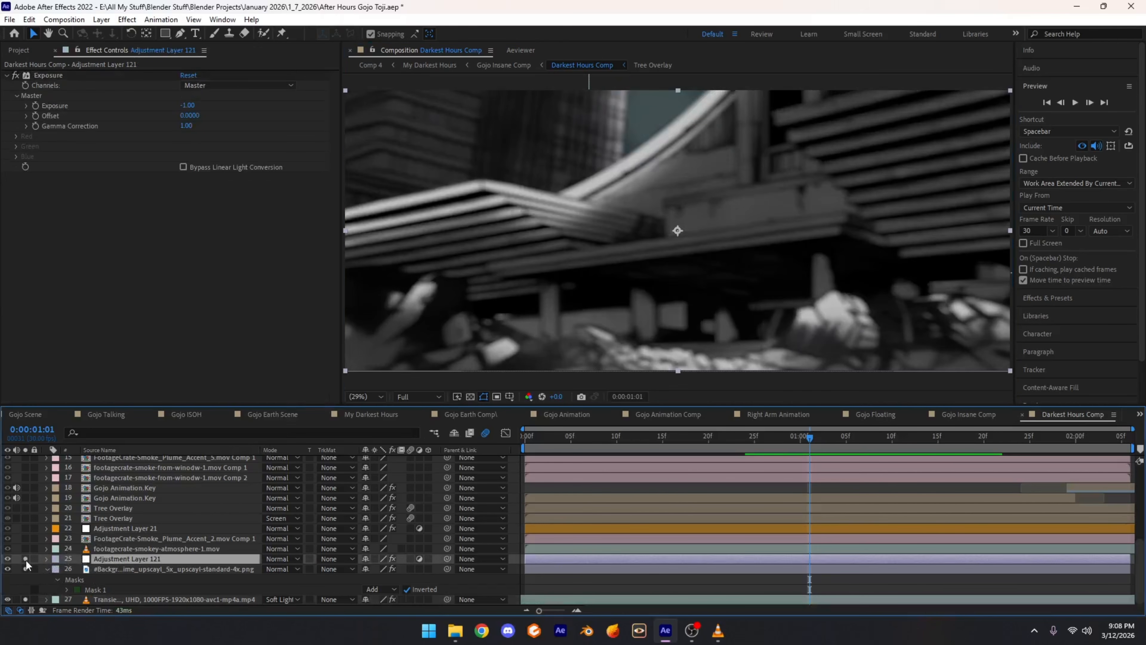
pyautogui.click(366, 396)
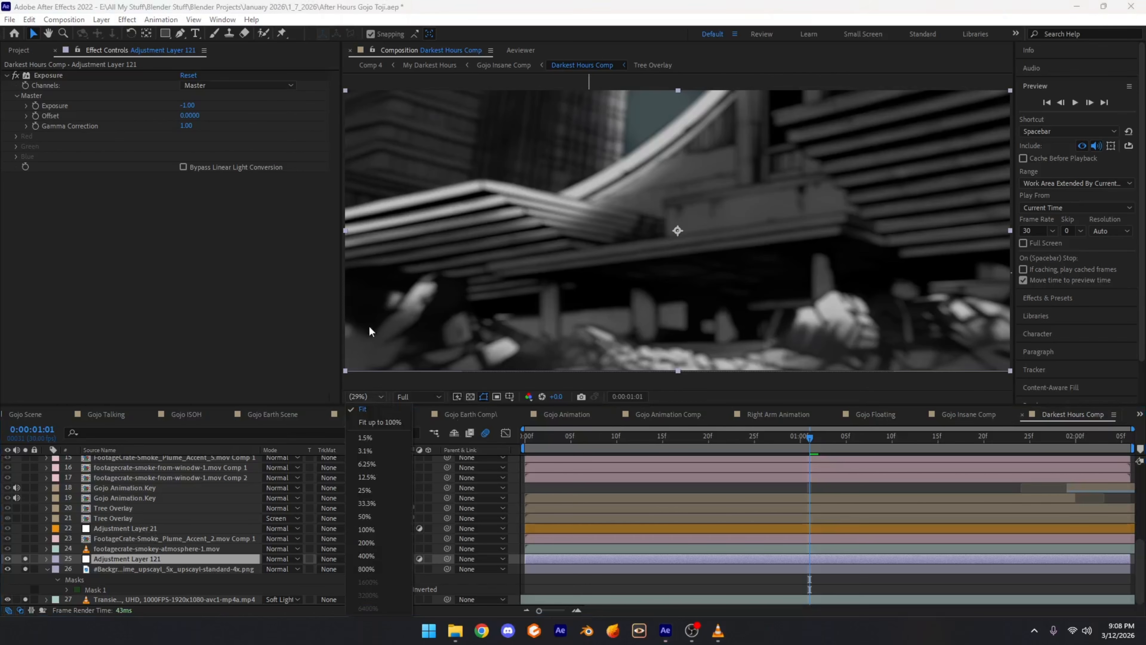
pyautogui.press('Escape')
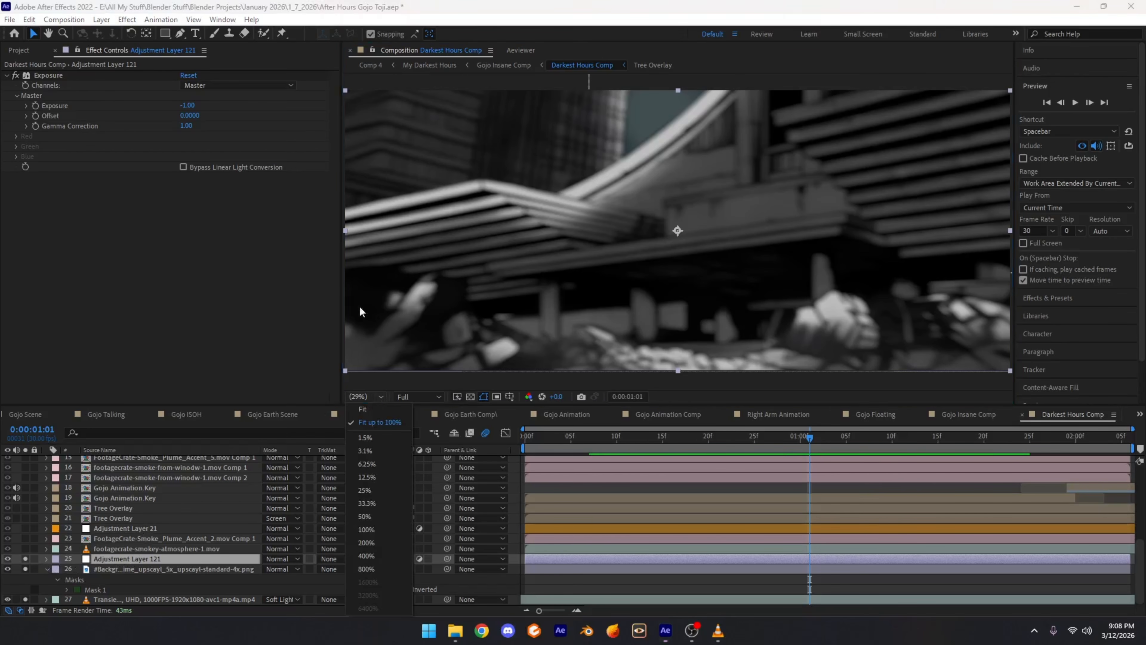
# Step: Solo the footagecrate-smokey-atmosphere-1.mov layer, switching its solo off and on to compare the haze
pyautogui.click(103, 549)
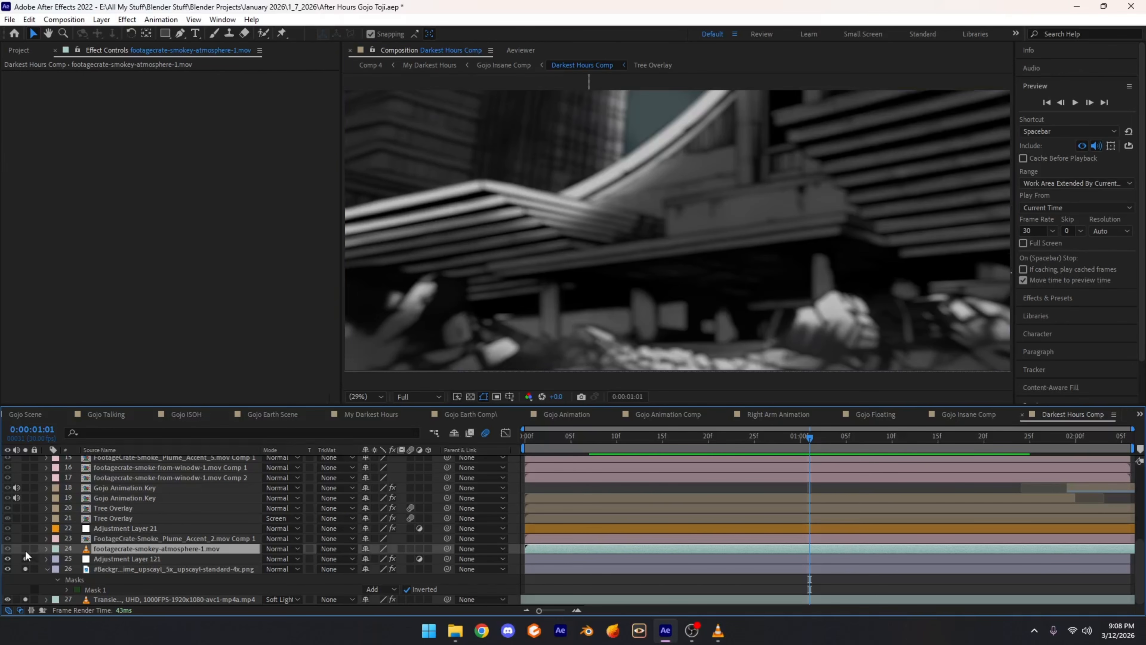
pyautogui.click(26, 549)
pyautogui.click(28, 547)
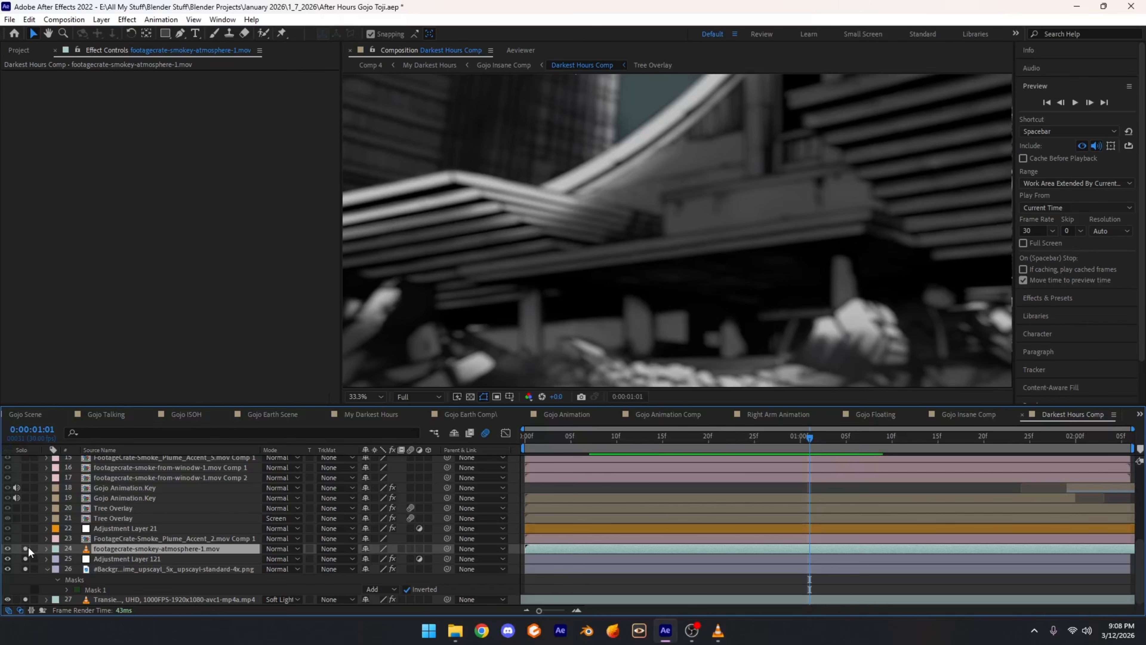
pyautogui.click(28, 547)
pyautogui.click(28, 547)
pyautogui.click(29, 548)
# Step: Unsolo the layers beneath the smokey atmosphere to view it alone, then solo them again and compare the combined frame
pyautogui.moveTo(28, 558); pyautogui.dragTo(29, 599)
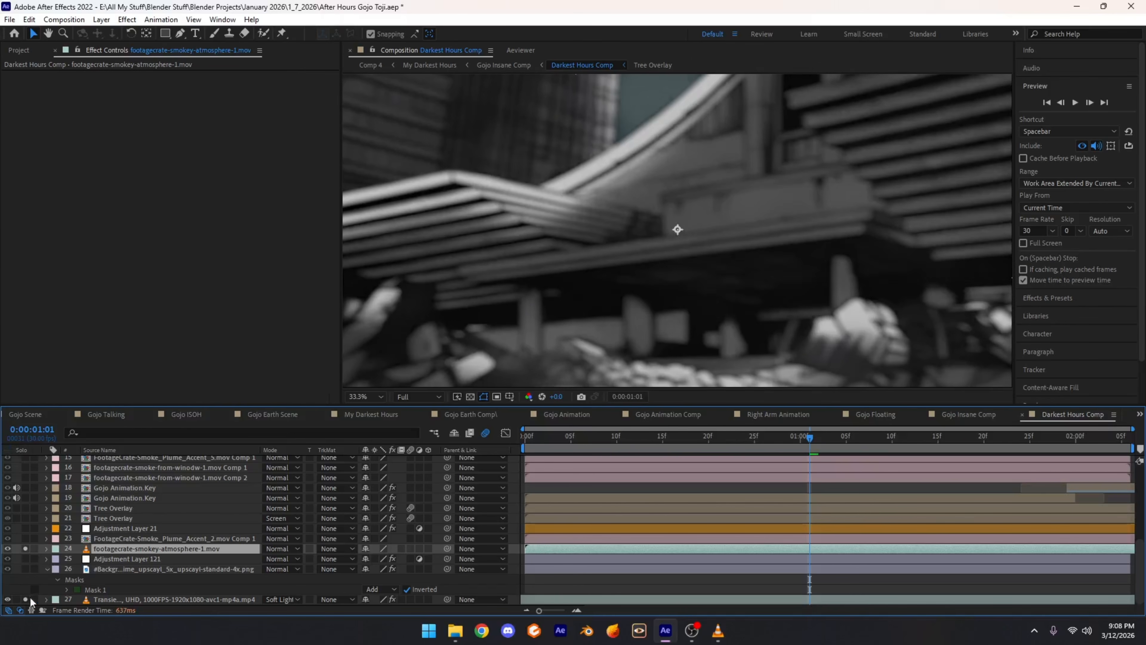
pyautogui.moveTo(606, 244); pyautogui.dragTo(532, 208)
pyautogui.click(366, 396)
pyautogui.click(363, 408)
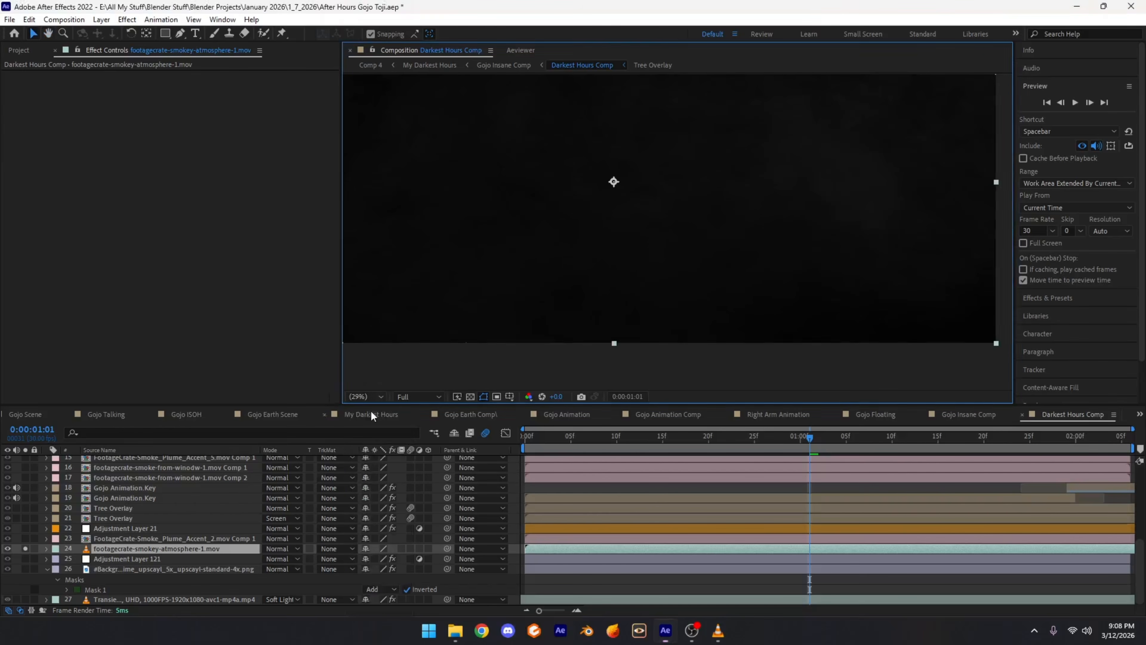
pyautogui.moveTo(25, 559); pyautogui.dragTo(25, 599)
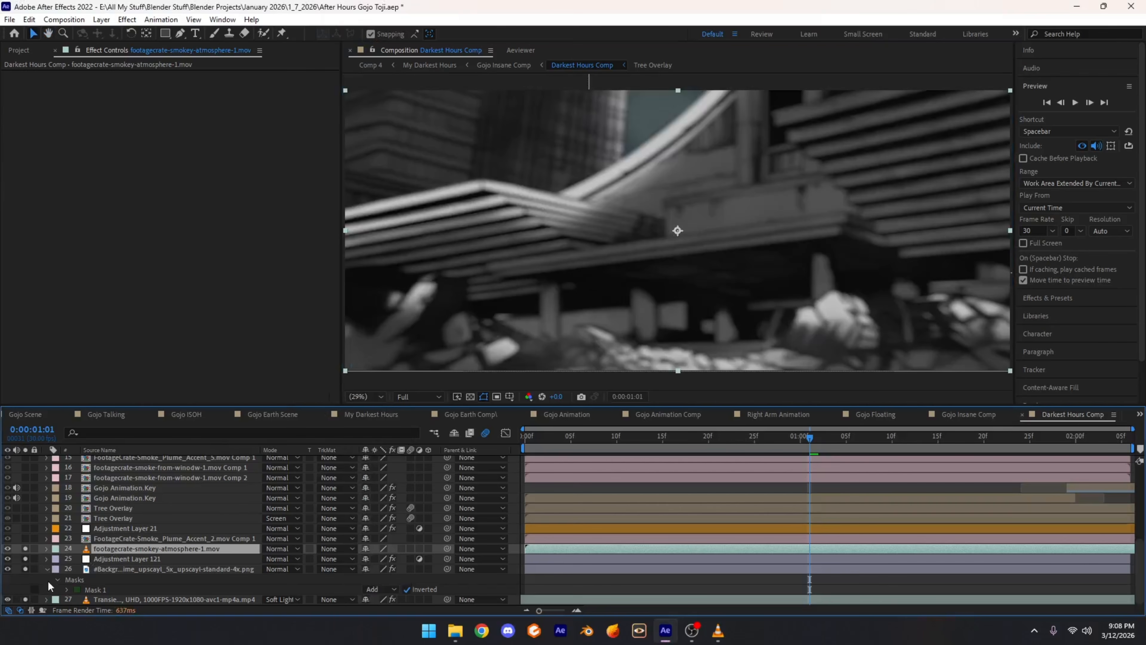
pyautogui.click(25, 548)
pyautogui.click(26, 549)
# Step: Solo the FootageCrate-Smoke_Plume_Accent_2.mov Comp 1 layer and display Adjustment Layer 21's Chromatic Displacement settings
pyautogui.click(138, 539)
pyautogui.click(25, 539)
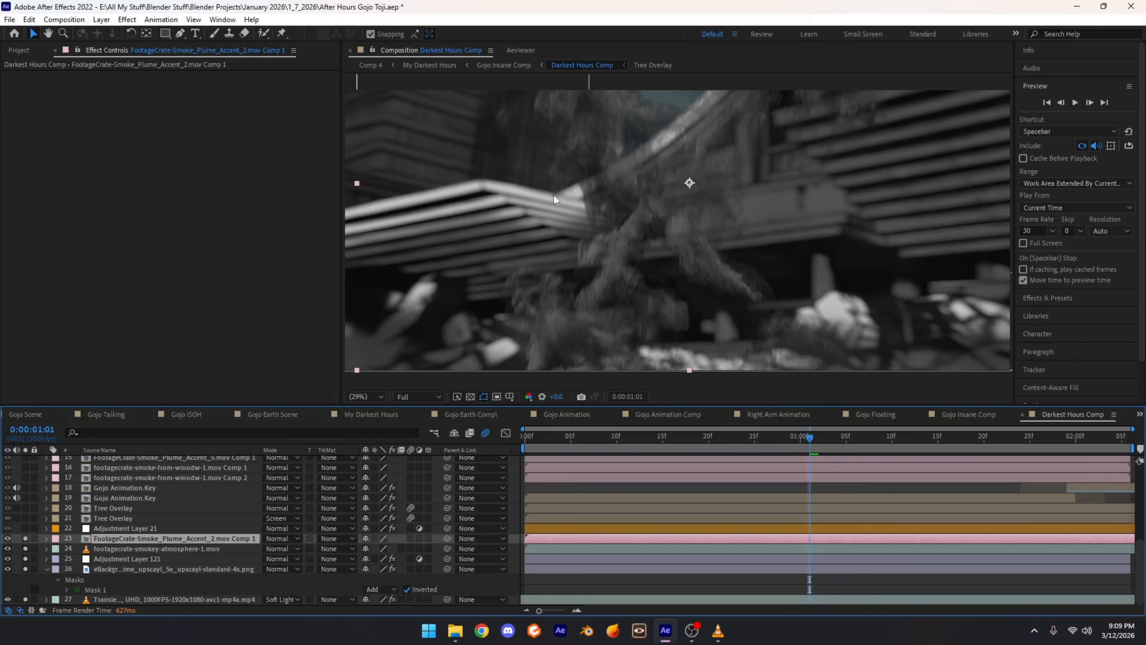
pyautogui.click(30, 530)
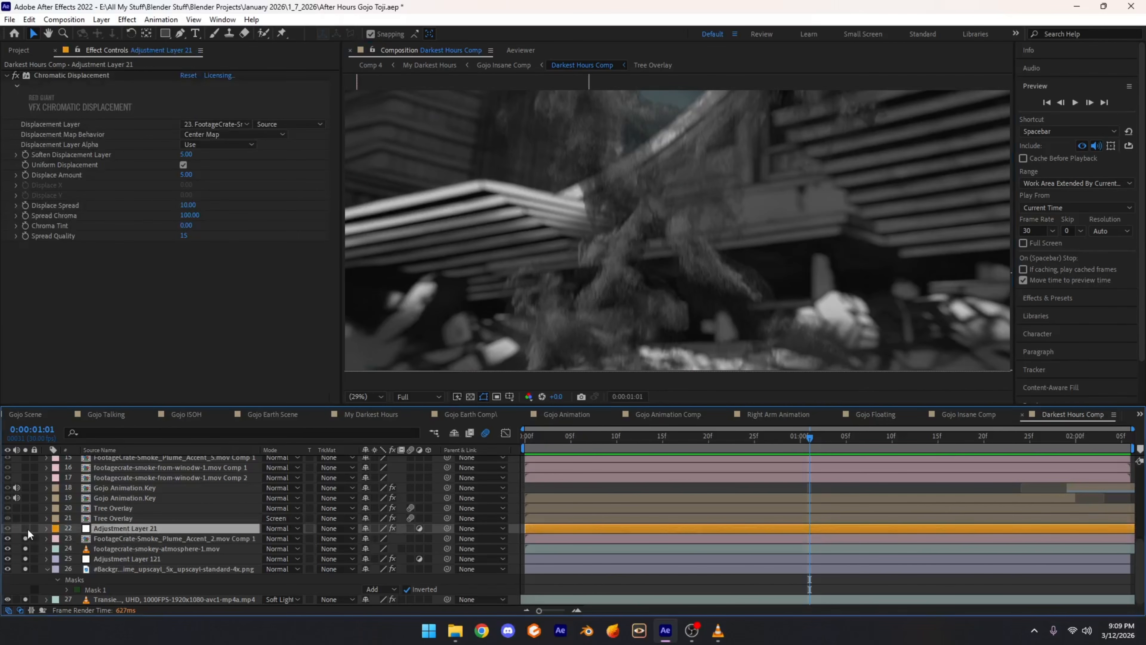
# Step: Solo Adjustment Layer 21 so its Chromatic Displacement effect applies to the smoke plume
pyautogui.click(67, 74)
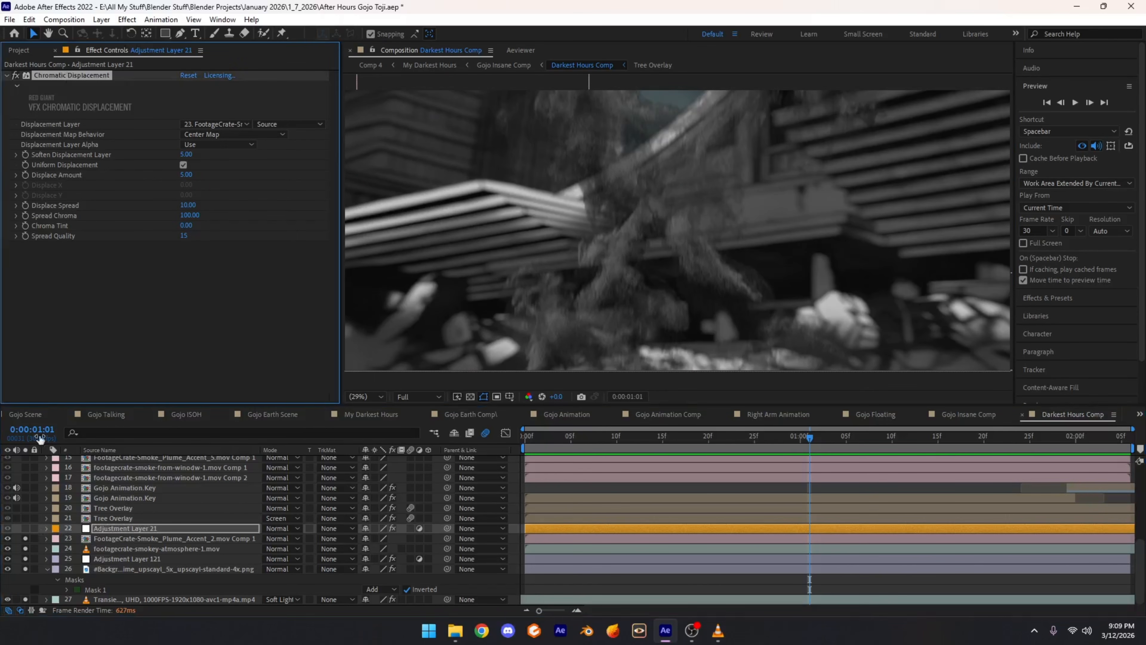
pyautogui.click(26, 528)
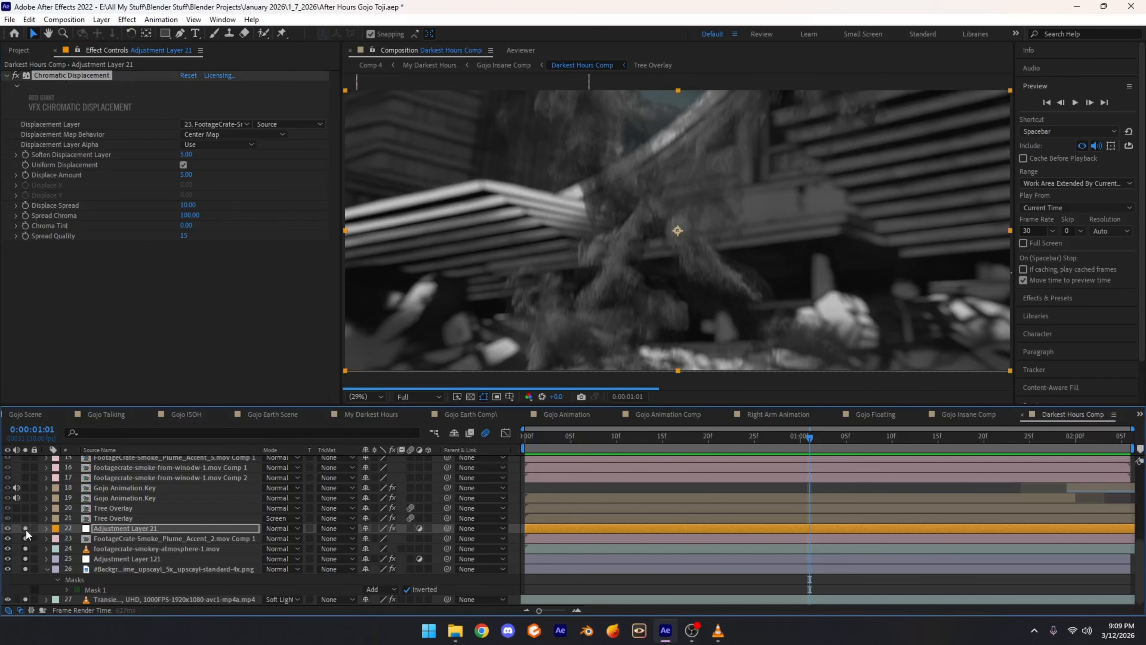
# Step: Examine the smoke up close for the colour fringing from Chromatic Displacement, then fit the whole frame in the viewer
pyautogui.scroll(5, 677, 221)
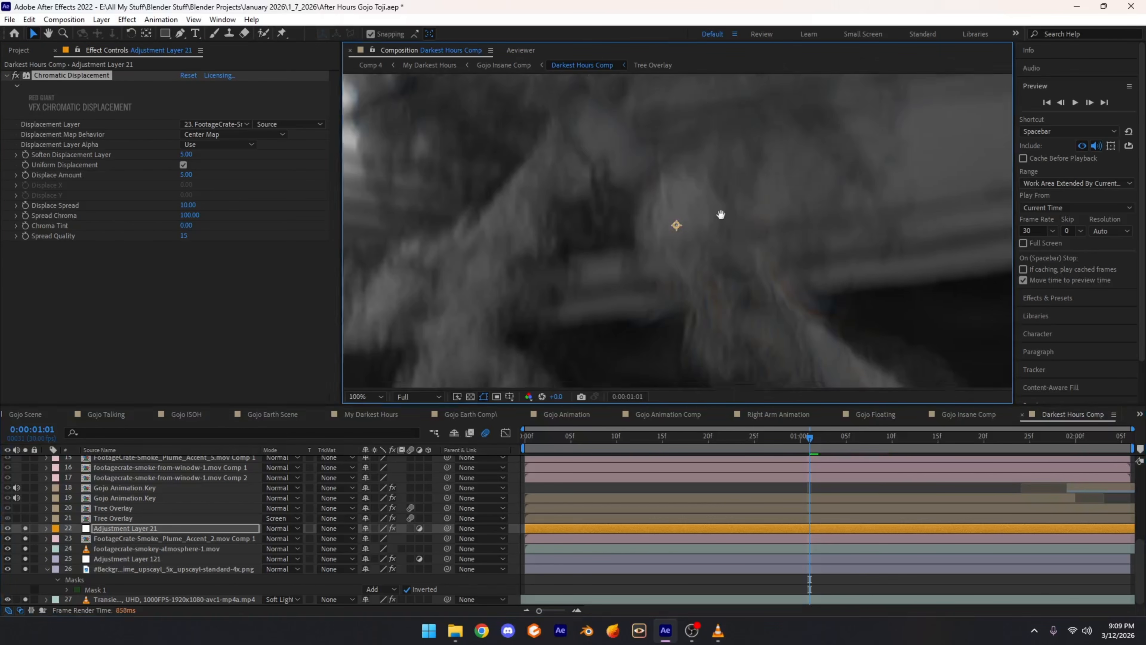
pyautogui.scroll(1, 639, 187)
pyautogui.moveTo(661, 188); pyautogui.dragTo(707, 210)
pyautogui.scroll(-1, 708, 209)
pyautogui.moveTo(591, 218); pyautogui.dragTo(717, 258)
pyautogui.moveTo(501, 118); pyautogui.dragTo(667, 213)
pyautogui.moveTo(542, 81); pyautogui.dragTo(496, 166)
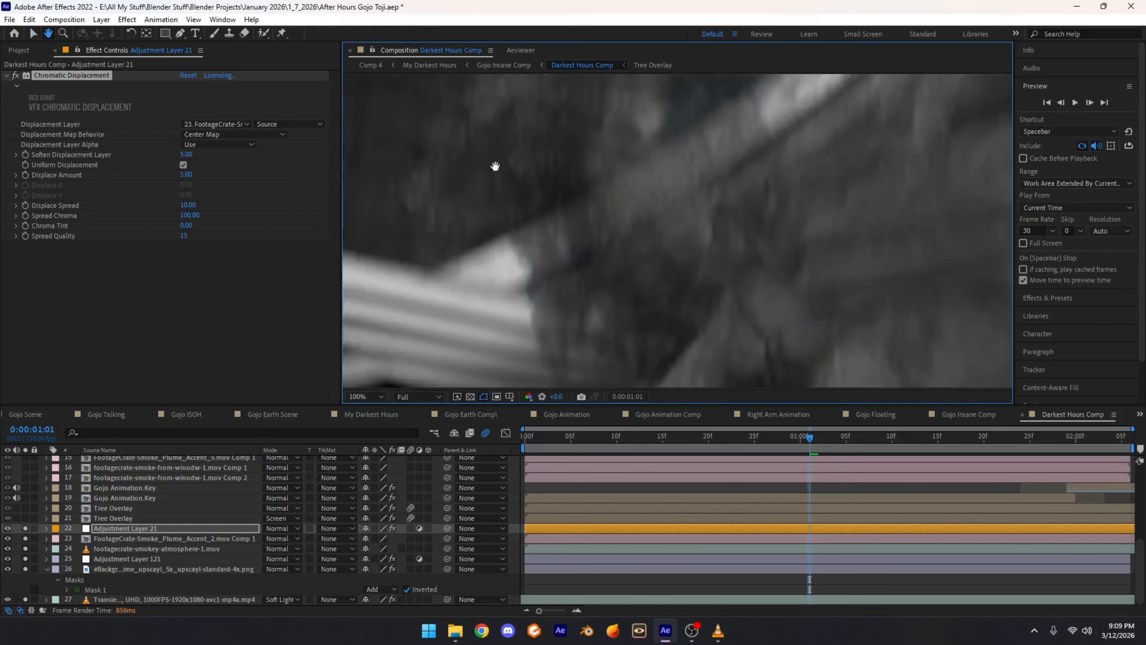
pyautogui.moveTo(681, 253); pyautogui.dragTo(486, 48)
pyautogui.scroll(1, 762, 246)
pyautogui.moveTo(763, 246); pyautogui.dragTo(594, 151)
pyautogui.scroll(-1, 596, 153)
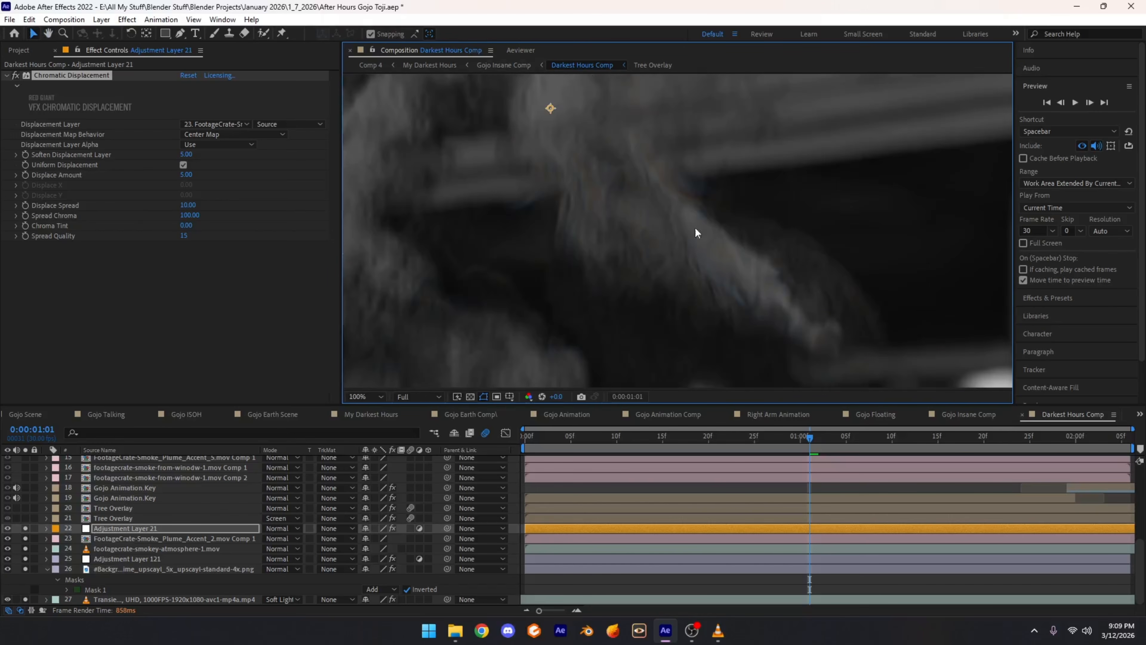
pyautogui.scroll(1, 701, 247)
pyautogui.moveTo(437, 105); pyautogui.dragTo(517, 194)
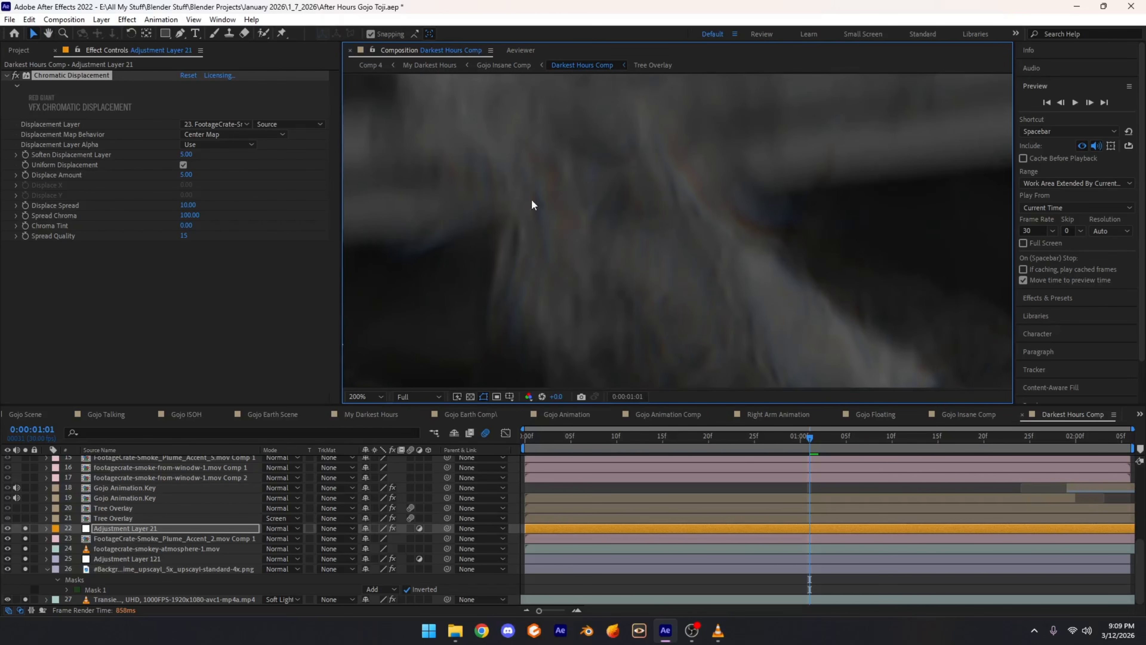
pyautogui.scroll(1, 539, 210)
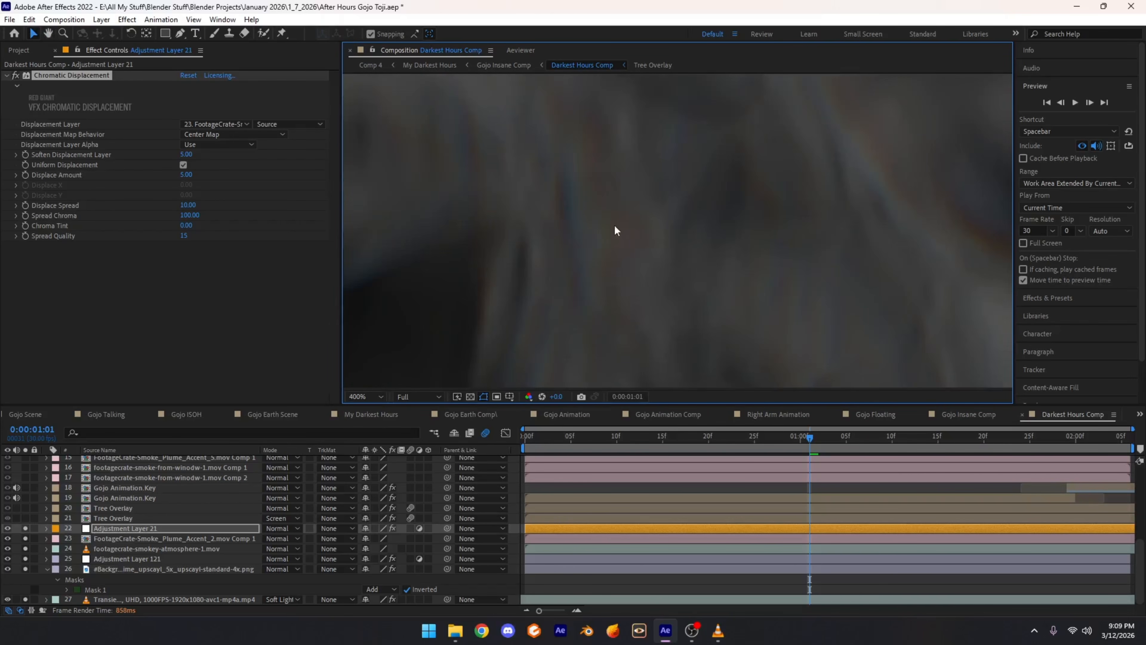
pyautogui.scroll(-4, 676, 251)
pyautogui.click(382, 396)
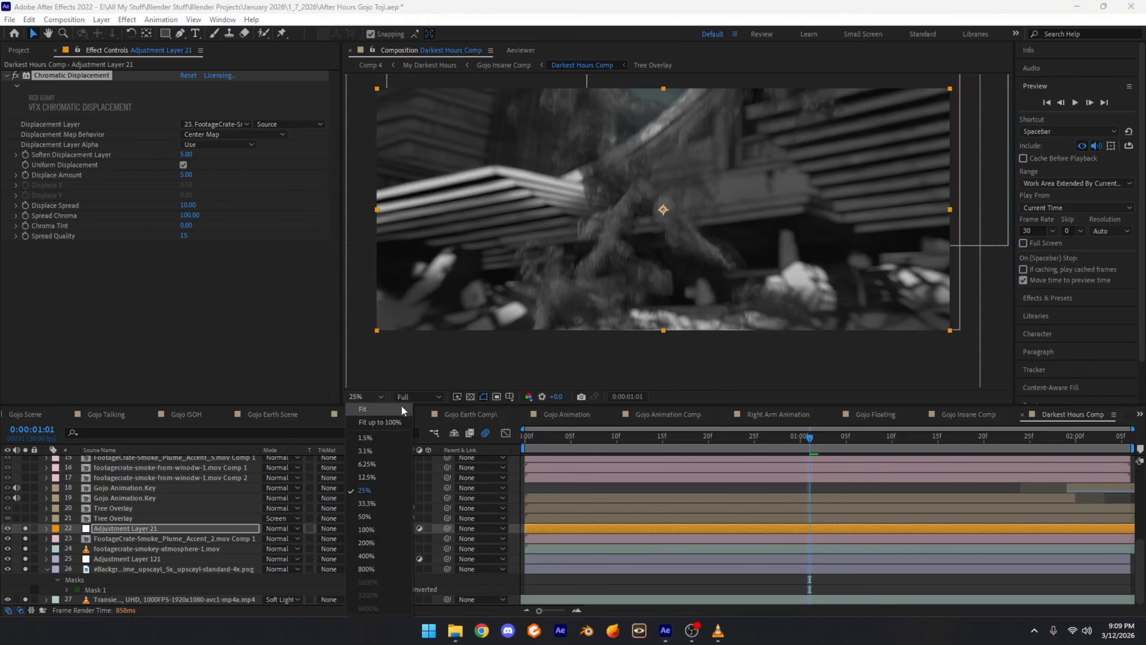
pyautogui.click(401, 407)
# Step: At 0:00:01:02, try raising Adjustment Layer 21's Displace Amount to about 199, then undo the change
pyautogui.moveTo(810, 439)
pyautogui.mouseDown()
pyautogui.moveTo(789, 450)
pyautogui.moveTo(819, 440)
pyautogui.mouseUp()
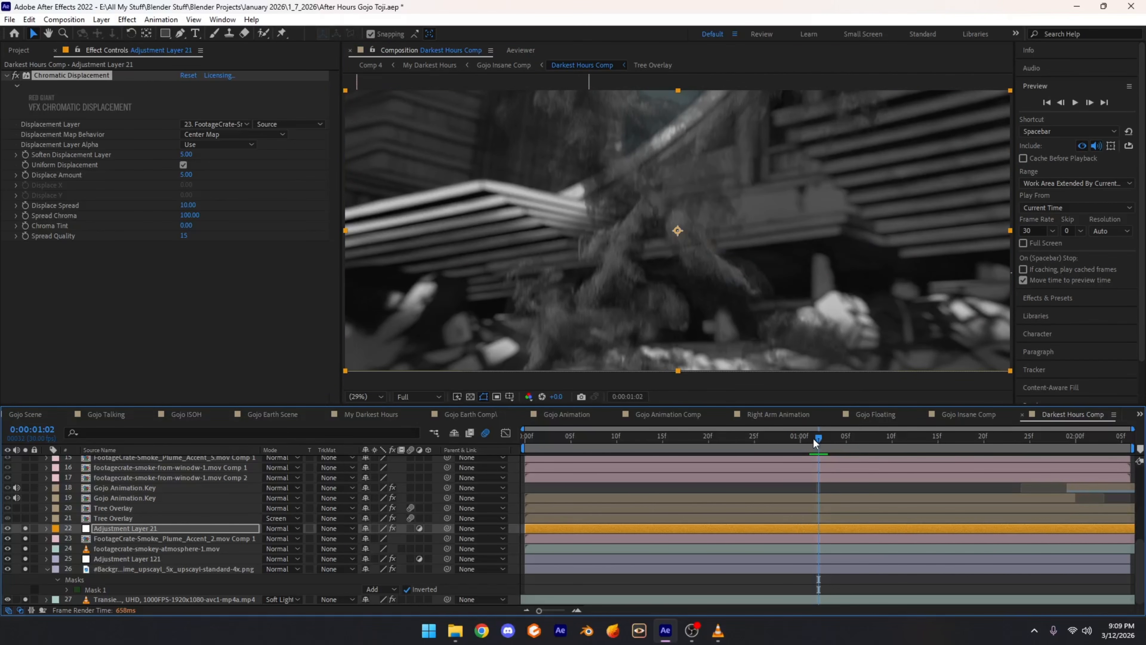
pyautogui.moveTo(187, 175); pyautogui.dragTo(303, 175)
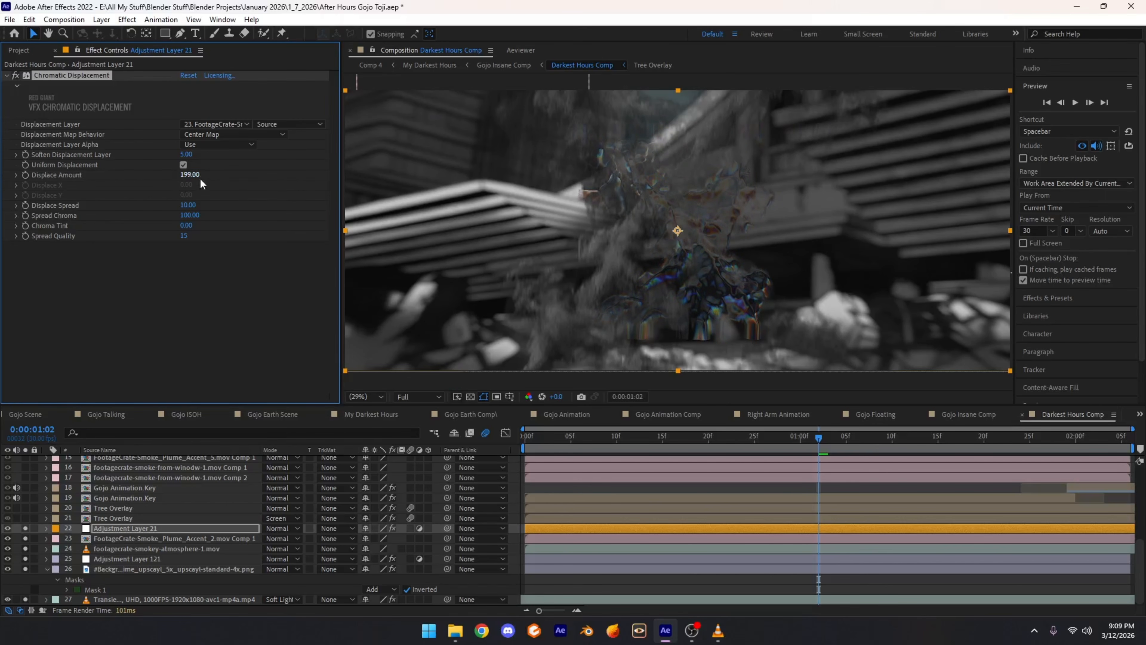
pyautogui.hotkey('ctrl', 'z')
pyautogui.click(129, 530)
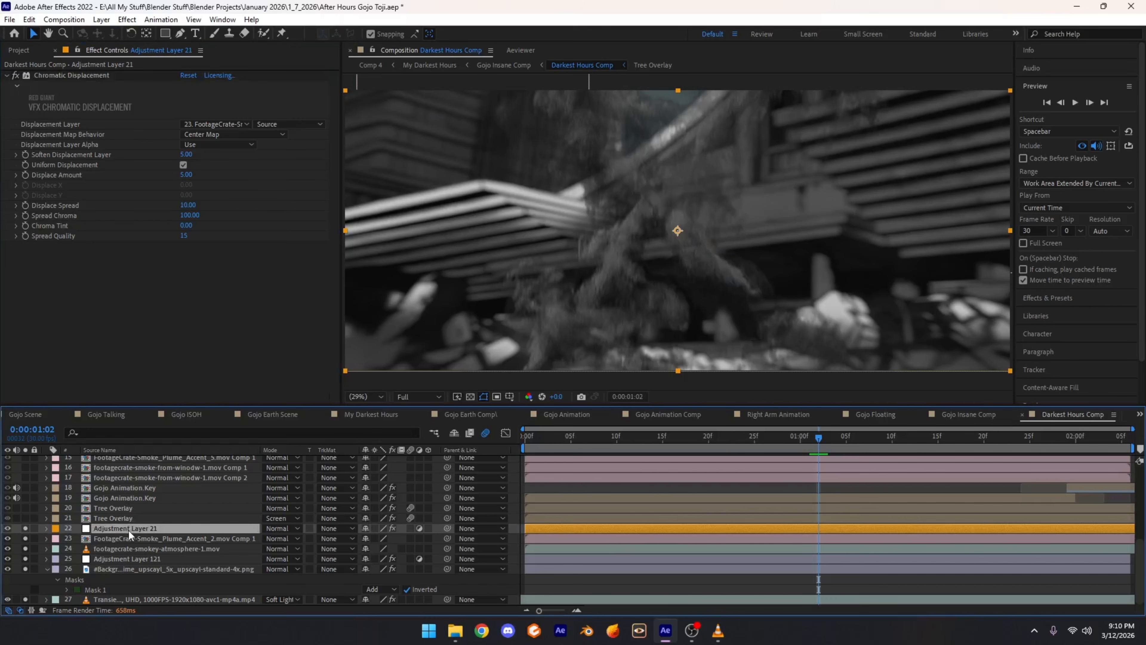
# Step: Solo both Tree Overlay layers, 20 and 21, over the background and smoke
pyautogui.click(106, 518)
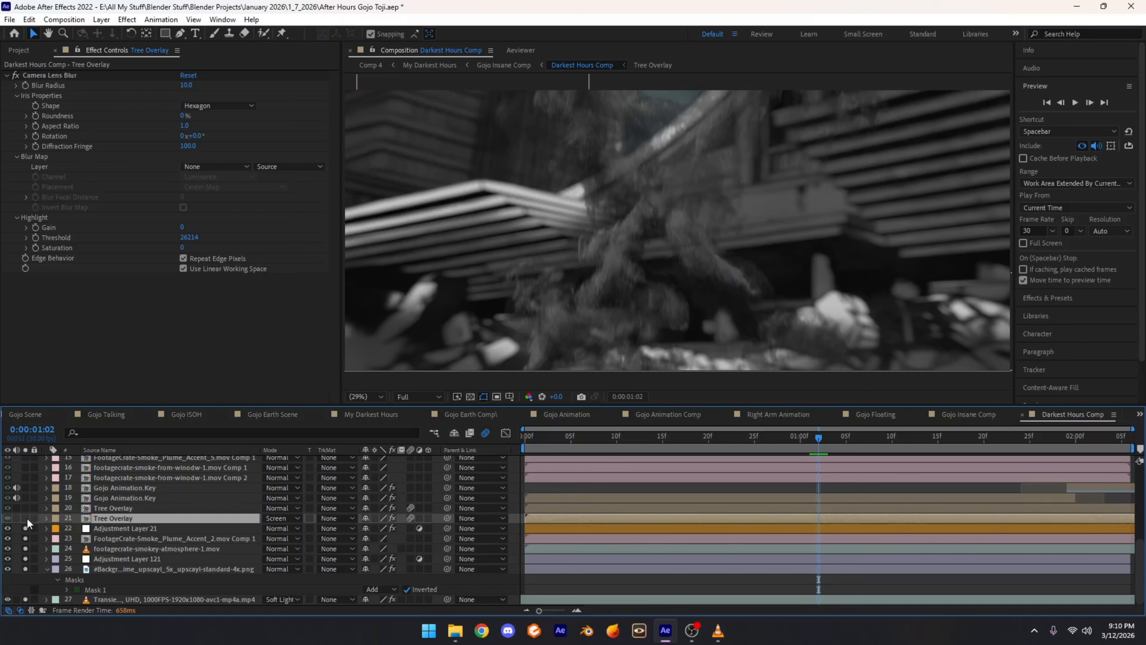
pyautogui.click(126, 515)
pyautogui.moveTo(25, 519); pyautogui.dragTo(25, 508)
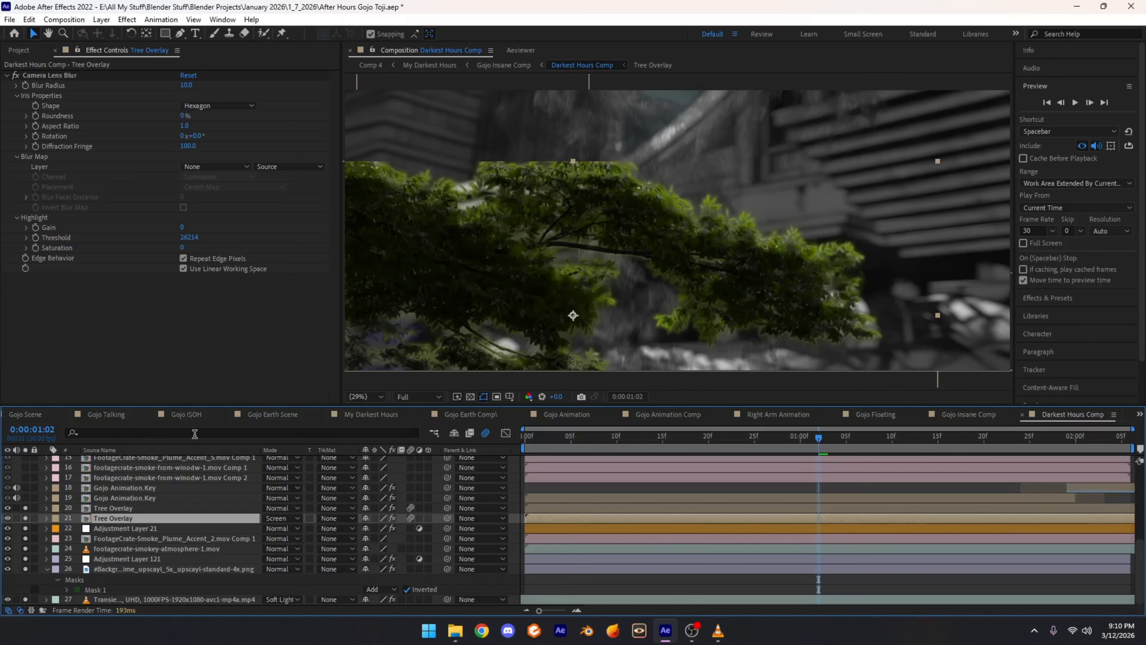
# Step: Compare the effects on Tree Overlay layer 20 with the Camera Lens Blur on Tree Overlay layer 21
pyautogui.click(105, 511)
pyautogui.click(124, 519)
pyautogui.click(122, 511)
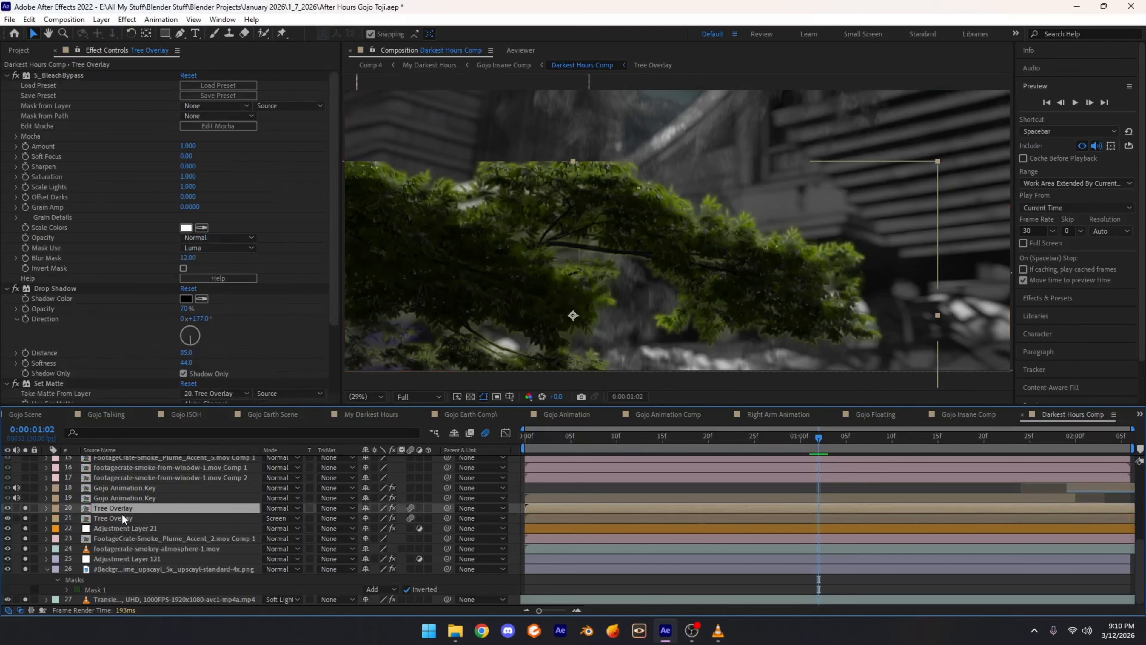
pyautogui.click(123, 518)
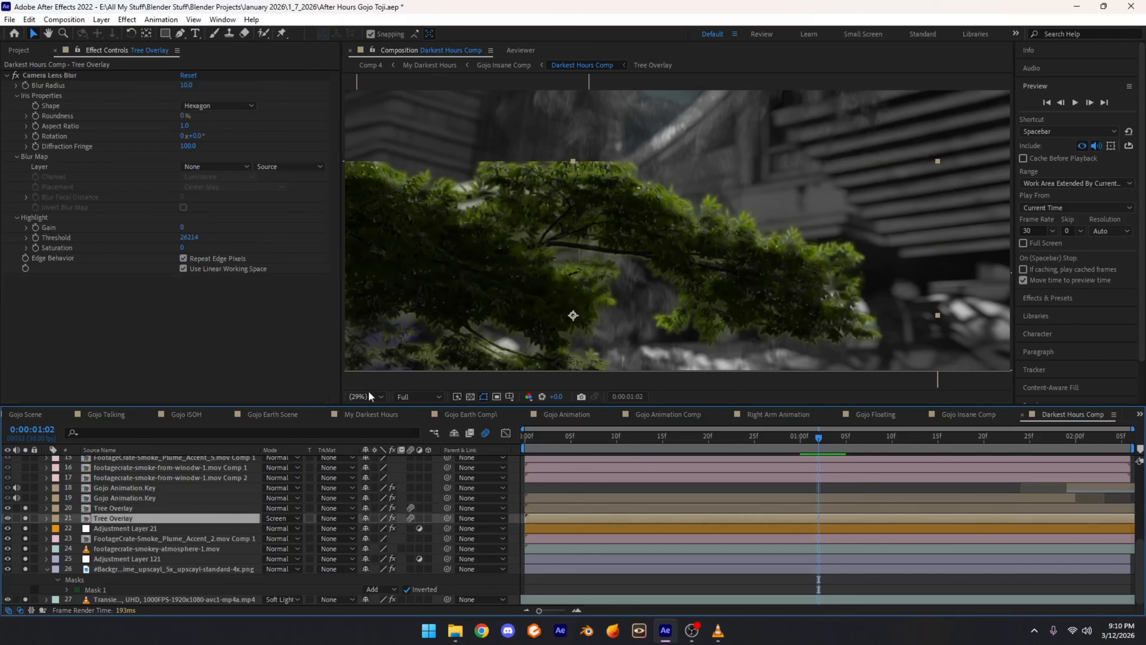
# Step: Review Tree Overlay layer 20's Drop Shadow, Set Matte and CC Composite effects, and switch S_BleachBypass off and on to compare
pyautogui.click(140, 508)
pyautogui.scroll(-5, 238, 188)
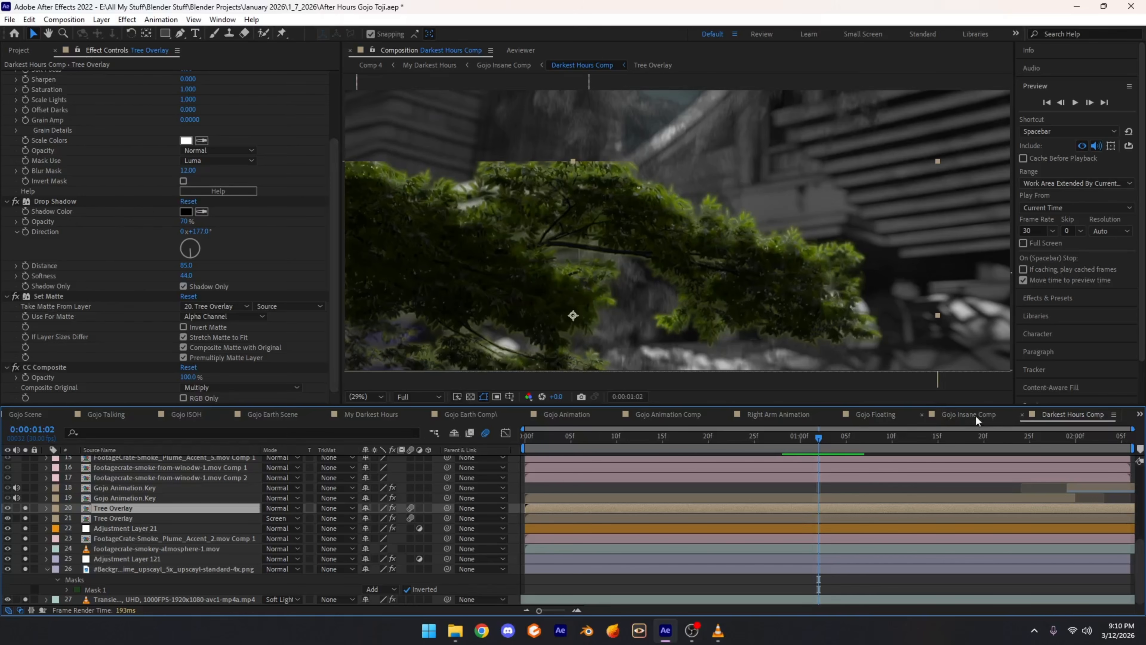
pyautogui.click(63, 201)
pyautogui.click(51, 296)
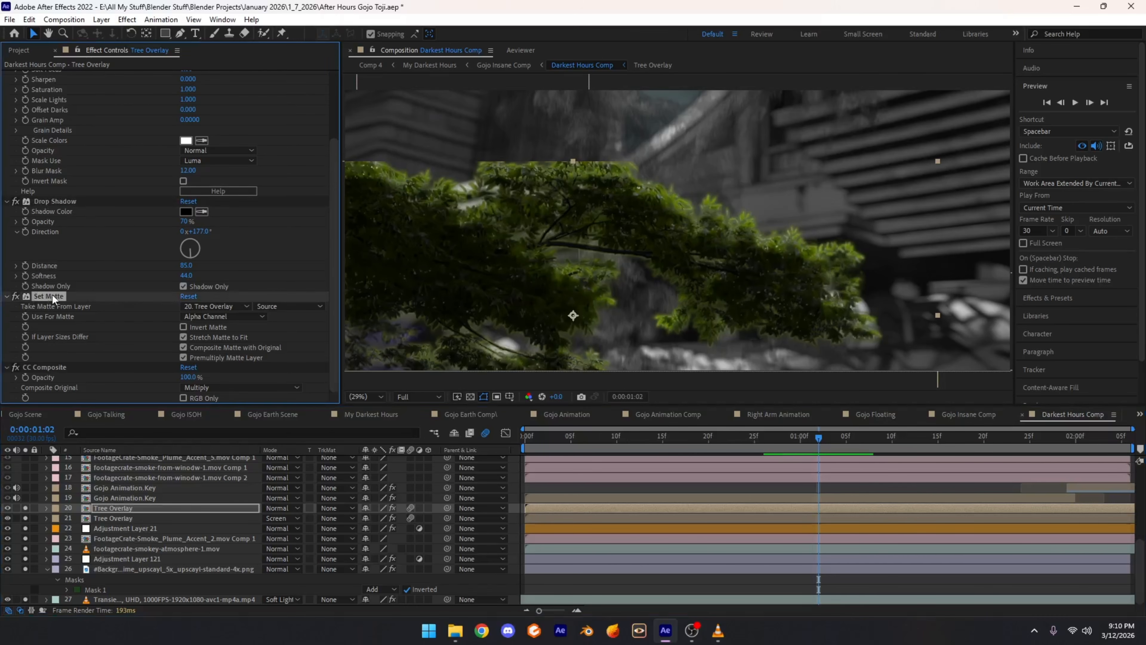
pyautogui.click(60, 366)
pyautogui.click(56, 199)
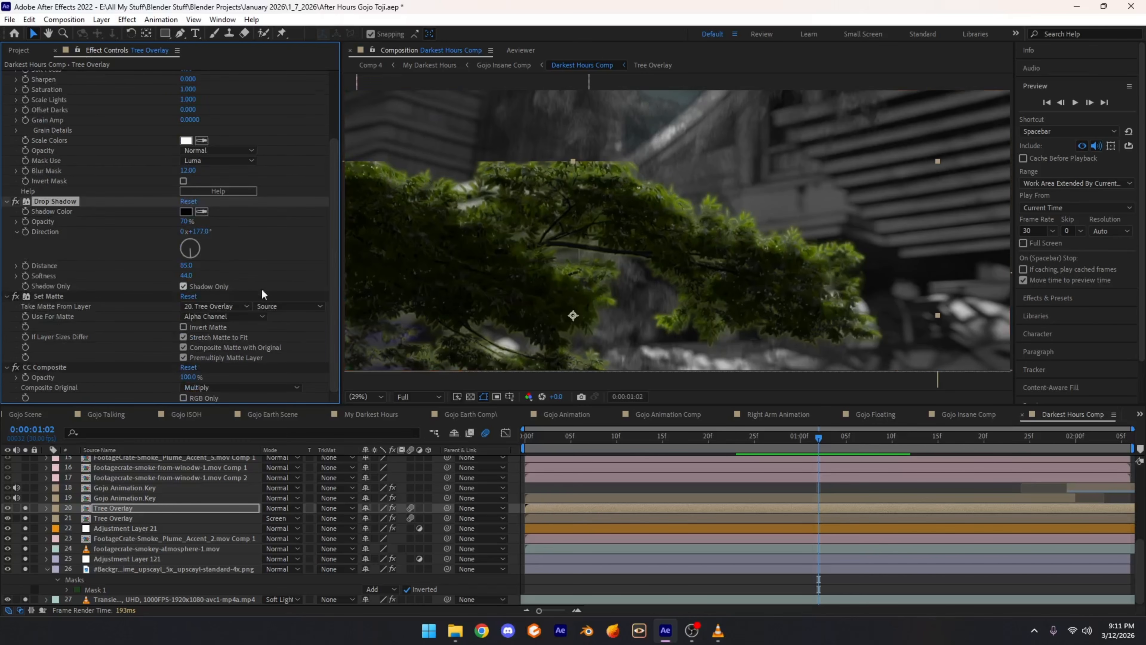
pyautogui.scroll(4, 92, 341)
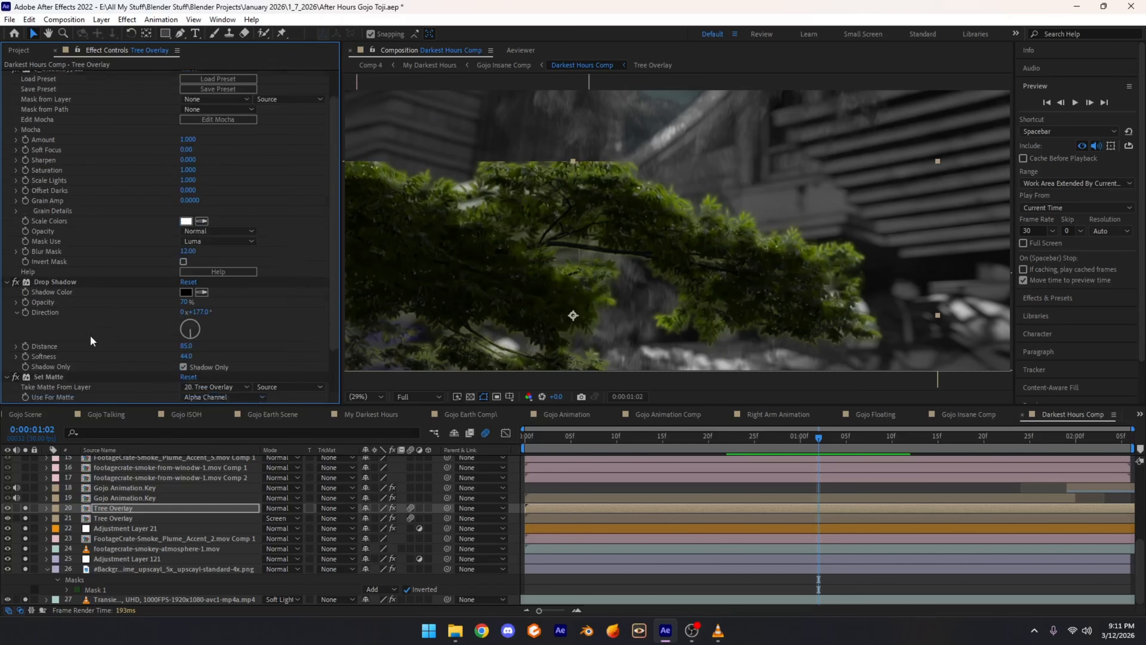
pyautogui.scroll(1, 93, 339)
pyautogui.click(15, 76)
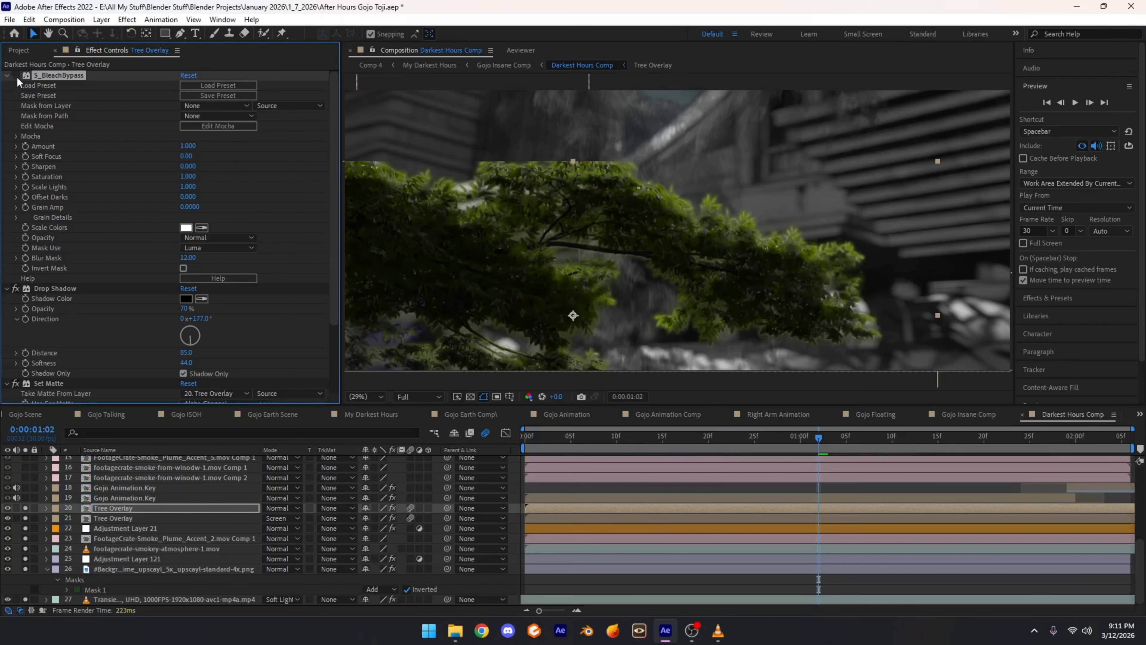
pyautogui.click(119, 510)
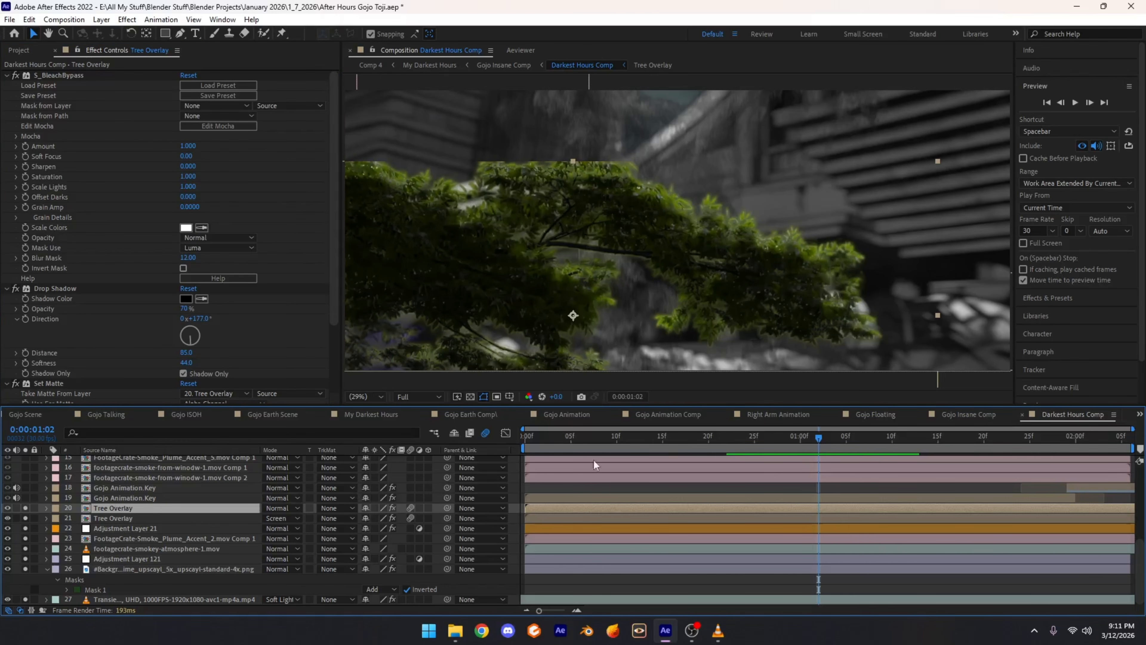
# Step: Go to 0:00:01:05 and solo both Gojo Animation.Key layers, 18 and 19
pyautogui.moveTo(771, 441); pyautogui.dragTo(846, 447)
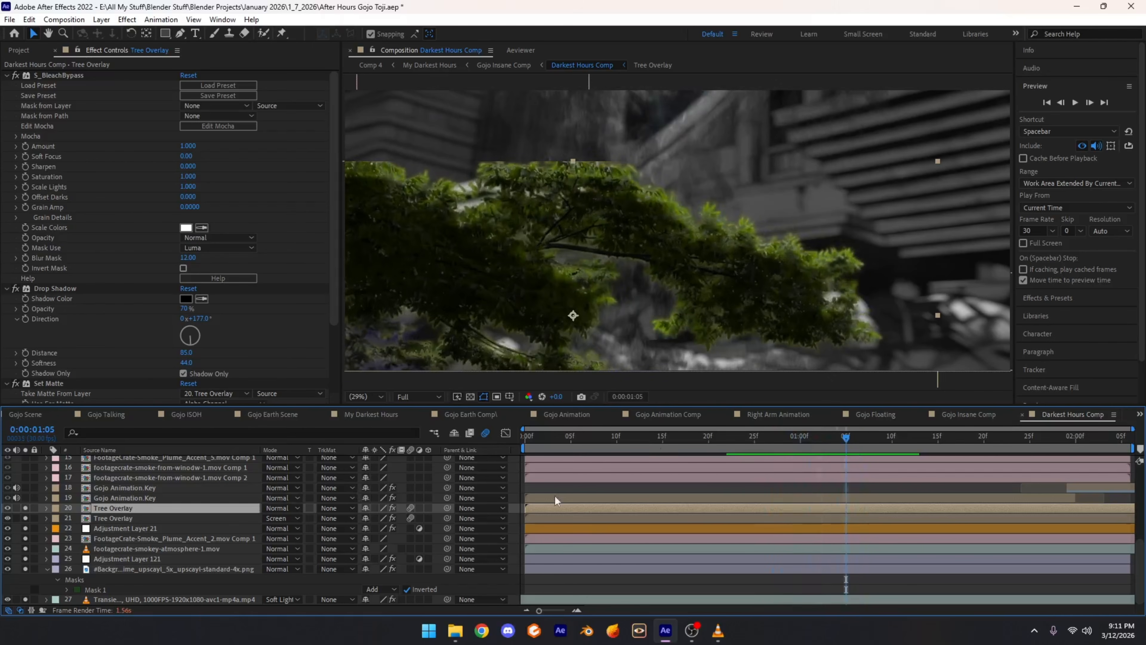
pyautogui.click(140, 497)
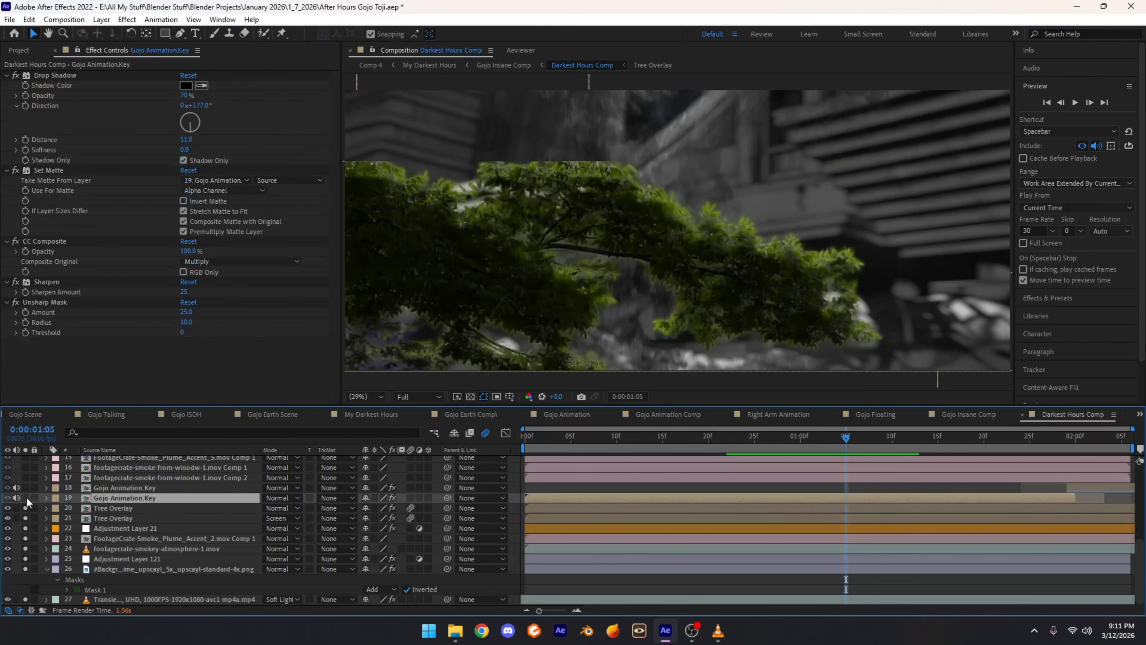
pyautogui.moveTo(27, 496); pyautogui.dragTo(25, 491)
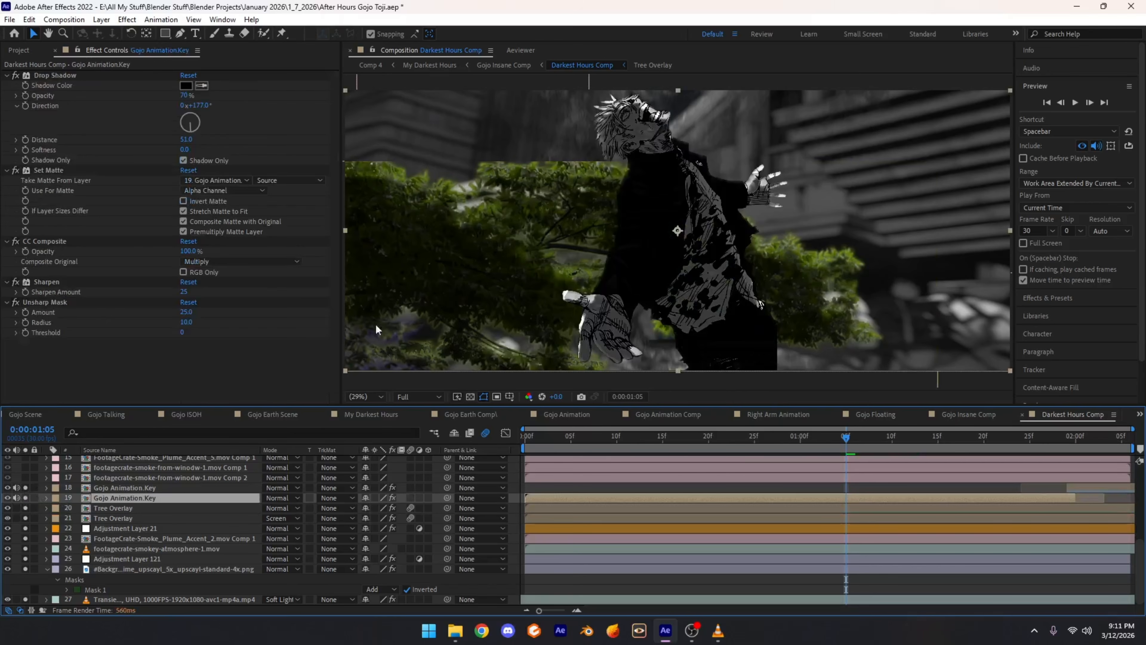
# Step: Examine the keyed character's head up close, then refit the frame and scrub between 0:00:01:00 and 0:00:01:06
pyautogui.scroll(4, 641, 167)
pyautogui.moveTo(606, 261); pyautogui.dragTo(643, 292)
pyautogui.click(369, 396)
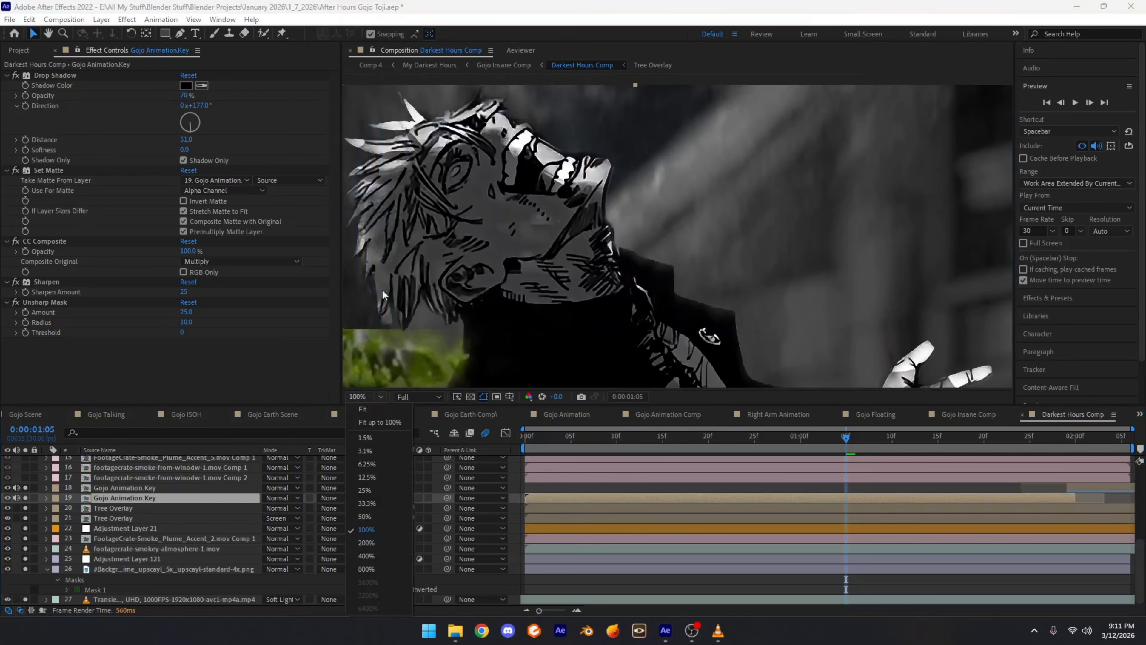
pyautogui.click(379, 421)
pyautogui.moveTo(845, 435)
pyautogui.mouseDown()
pyautogui.moveTo(820, 442)
pyautogui.moveTo(857, 429)
pyautogui.mouseUp()
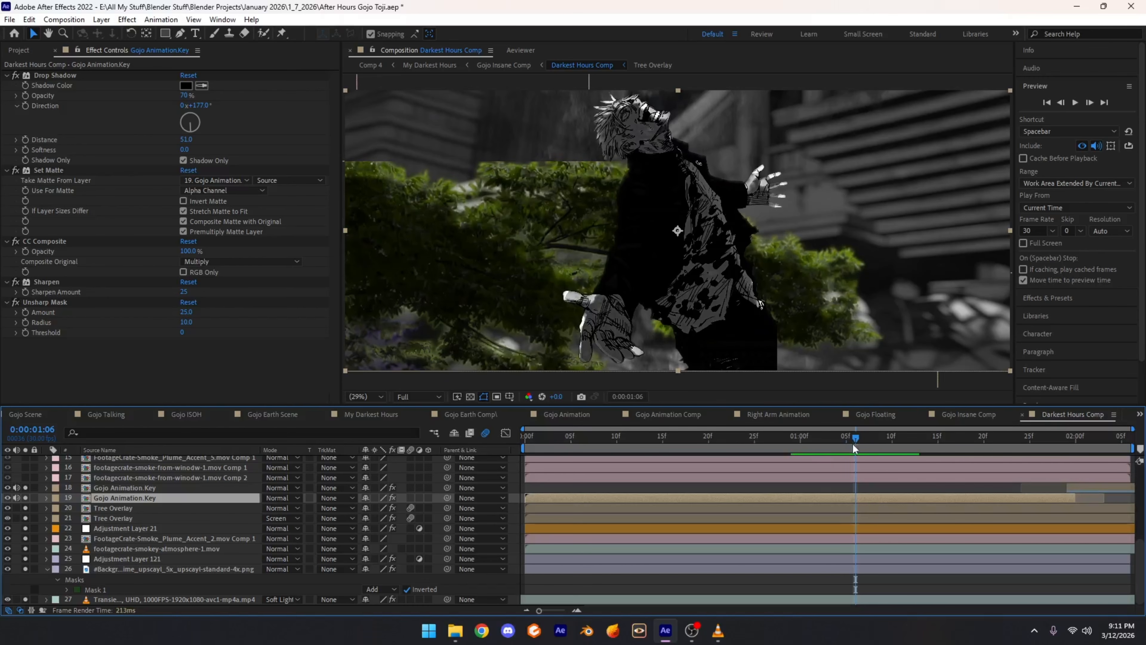
pyautogui.moveTo(852, 444)
pyautogui.mouseDown()
pyautogui.moveTo(826, 449)
pyautogui.moveTo(873, 444)
pyautogui.moveTo(842, 451)
pyautogui.mouseUp()
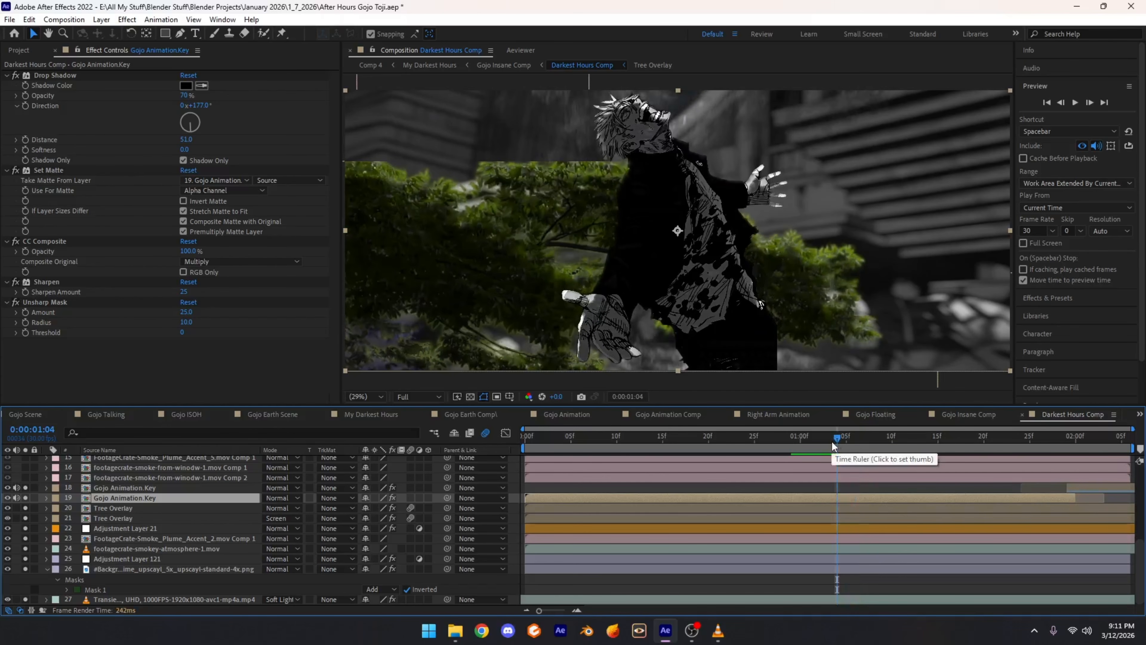
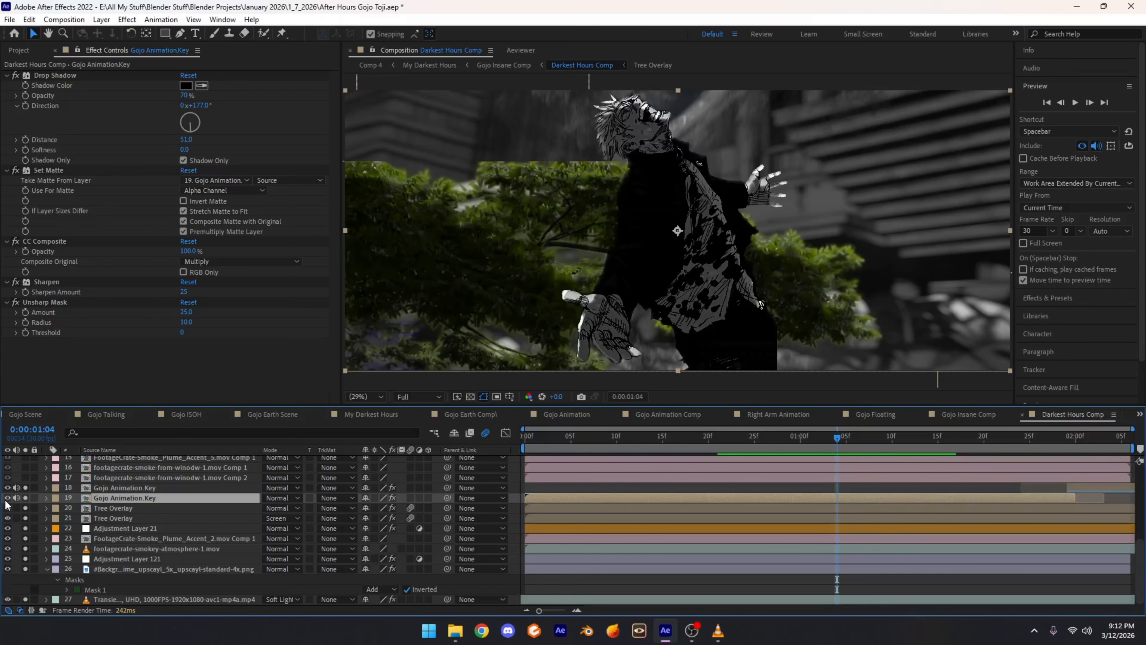
pyautogui.moveTo(794, 438); pyautogui.dragTo(856, 439)
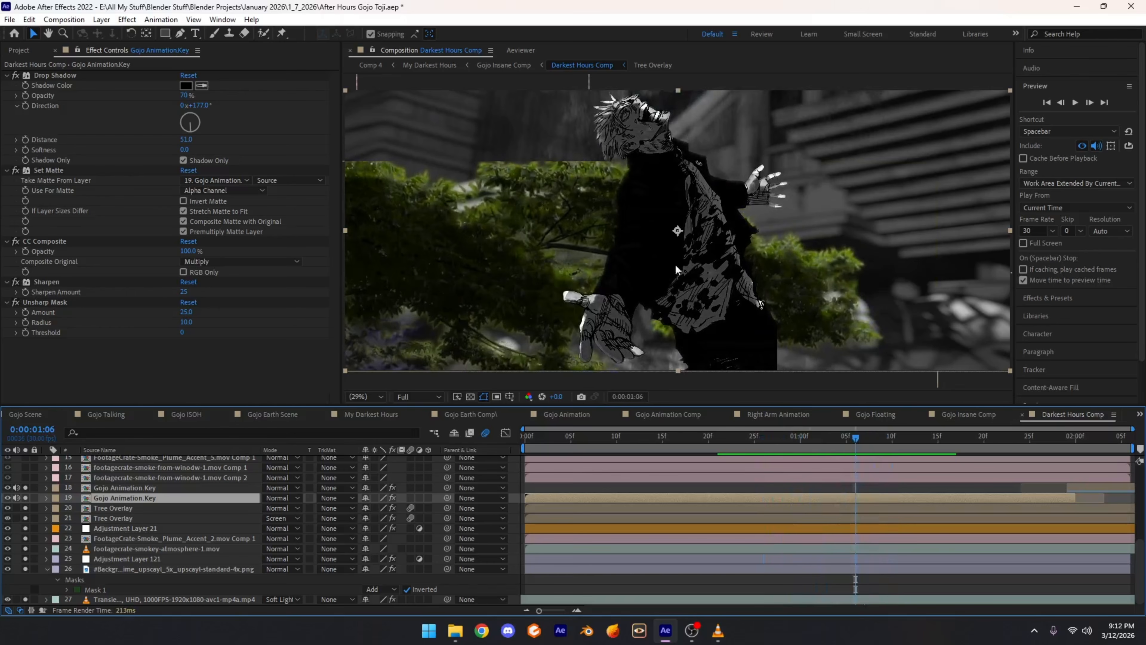
pyautogui.moveTo(783, 440)
pyautogui.mouseDown()
pyautogui.moveTo(759, 440)
pyautogui.moveTo(858, 431)
pyautogui.moveTo(748, 439)
pyautogui.moveTo(892, 446)
pyautogui.moveTo(749, 452)
pyautogui.moveTo(871, 436)
pyautogui.moveTo(785, 453)
pyautogui.moveTo(838, 444)
pyautogui.moveTo(800, 442)
pyautogui.mouseUp()
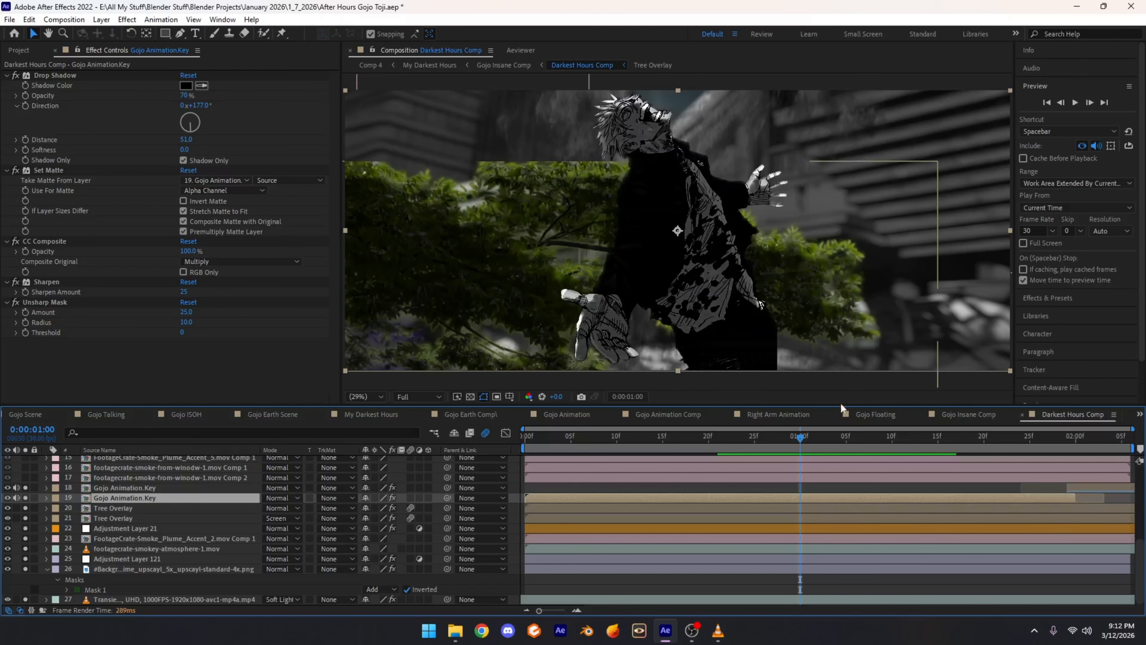
pyautogui.moveTo(801, 439)
pyautogui.mouseDown()
pyautogui.moveTo(884, 438)
pyautogui.moveTo(755, 437)
pyautogui.moveTo(830, 427)
pyautogui.moveTo(809, 421)
pyautogui.mouseUp()
# Step: Review Gojo Animation.Key layer 18's Set Matte, CC Composite, Sharpen and Unsharp Mask effects
pyautogui.scroll(1, 181, 483)
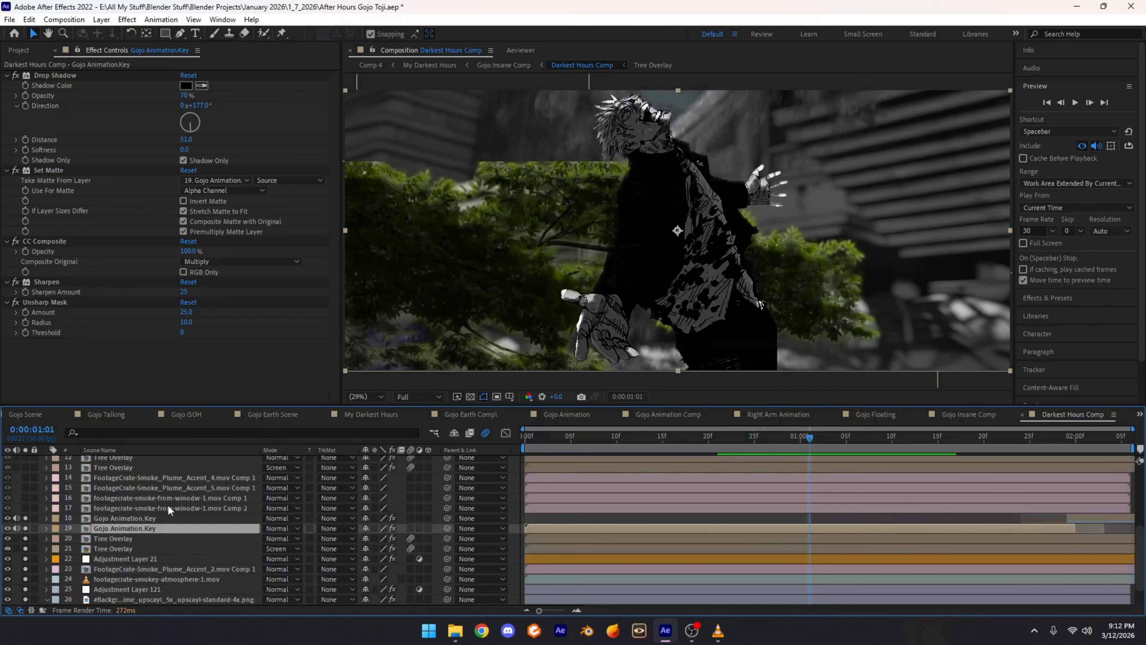
pyautogui.click(167, 506)
pyautogui.click(152, 518)
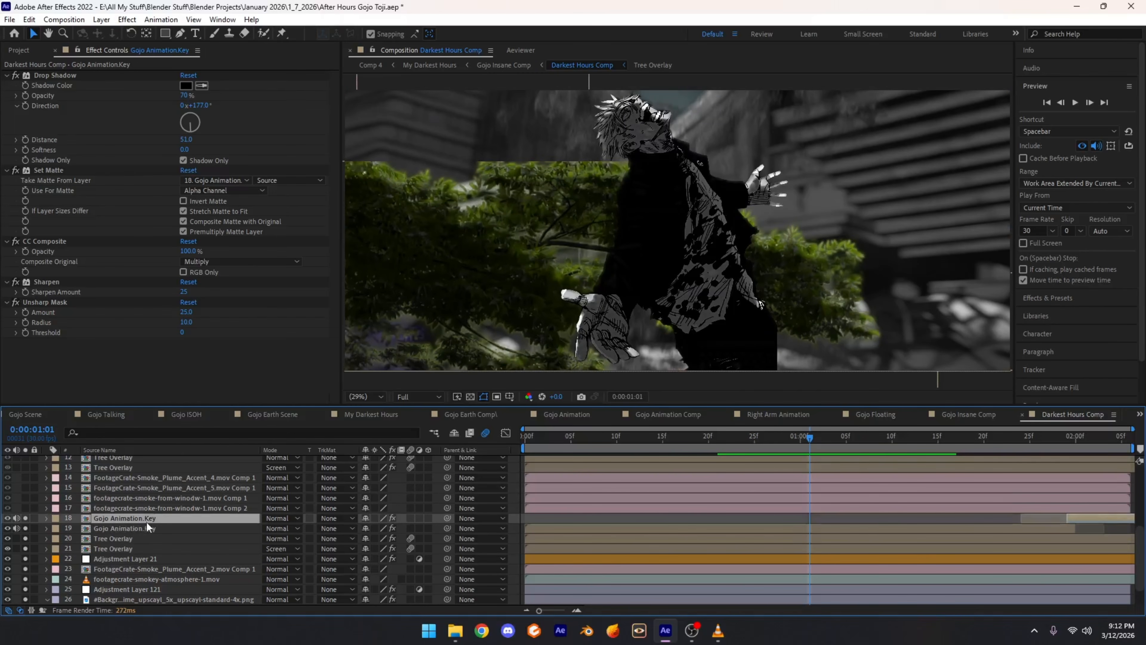
pyautogui.click(49, 170)
pyautogui.click(50, 242)
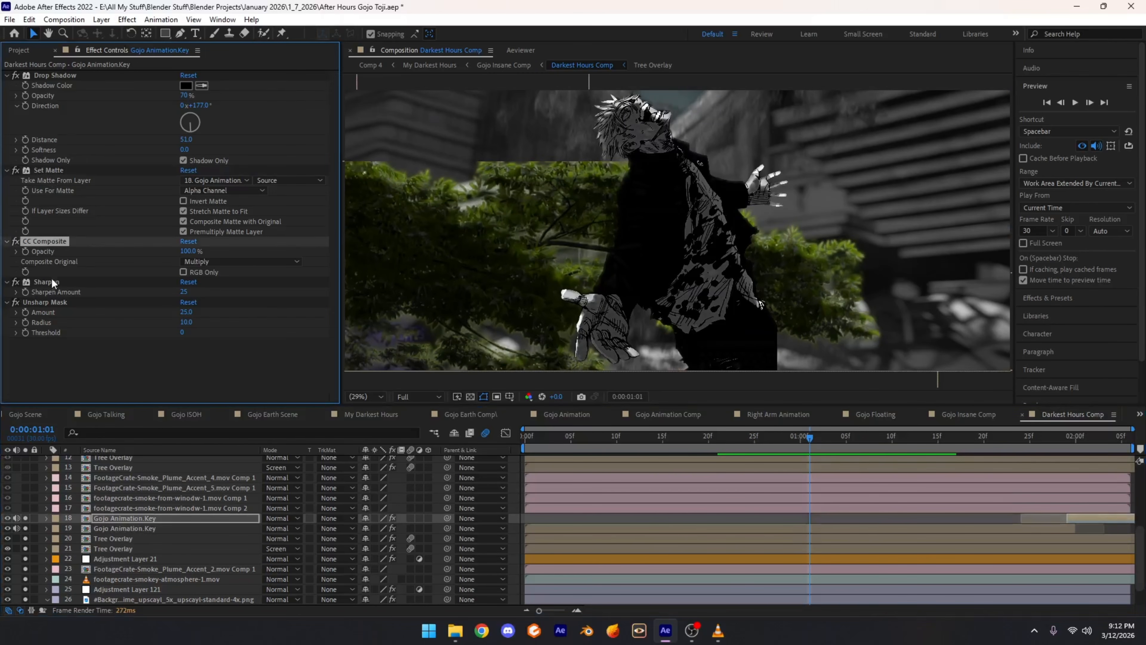
pyautogui.click(51, 281)
pyautogui.click(55, 303)
pyautogui.click(47, 216)
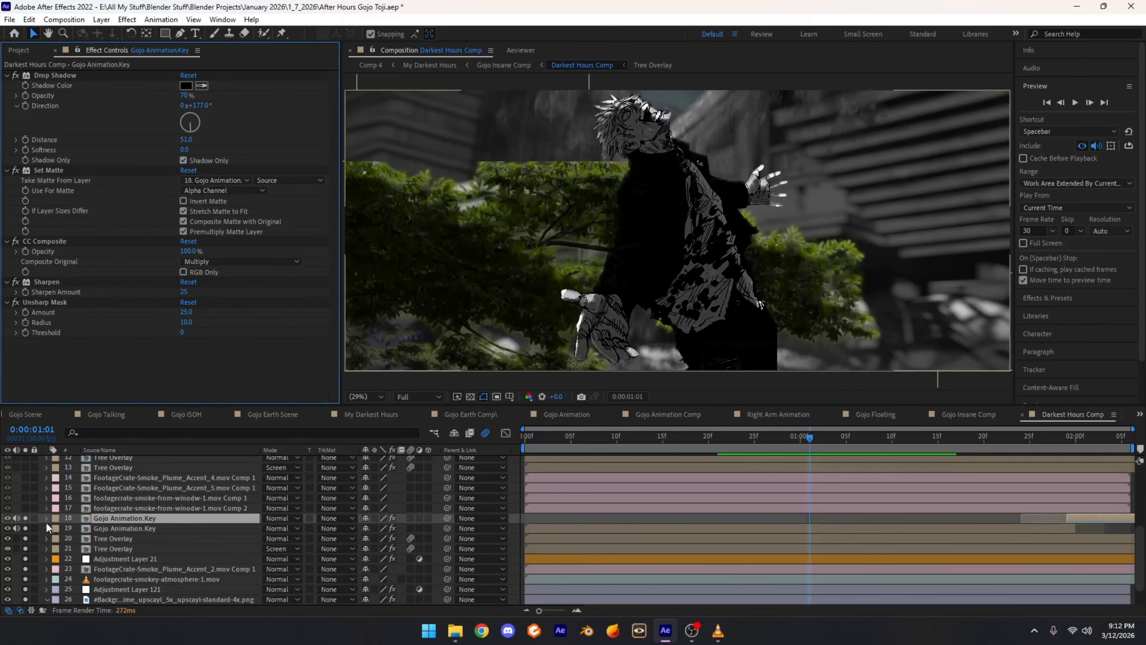
pyautogui.click(392, 518)
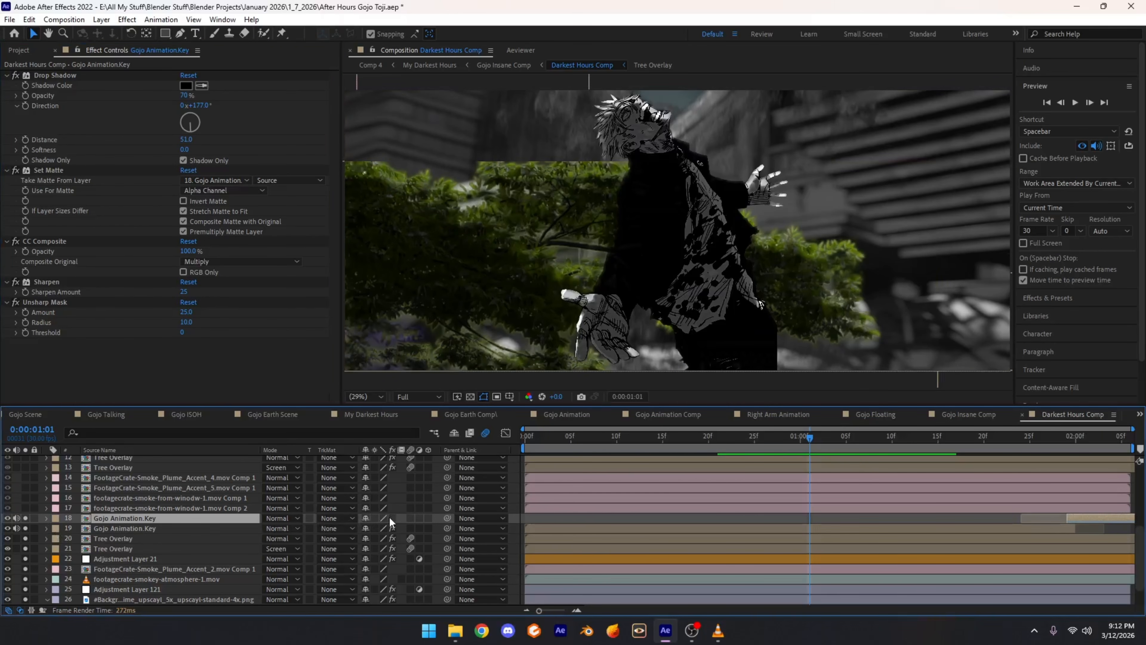
# Step: Compare Gojo Animation.Key layer 19 with its effects off and on, then review its Drop Shadow, Set Matte, CC Composite and Sharpen effects
pyautogui.click(391, 529)
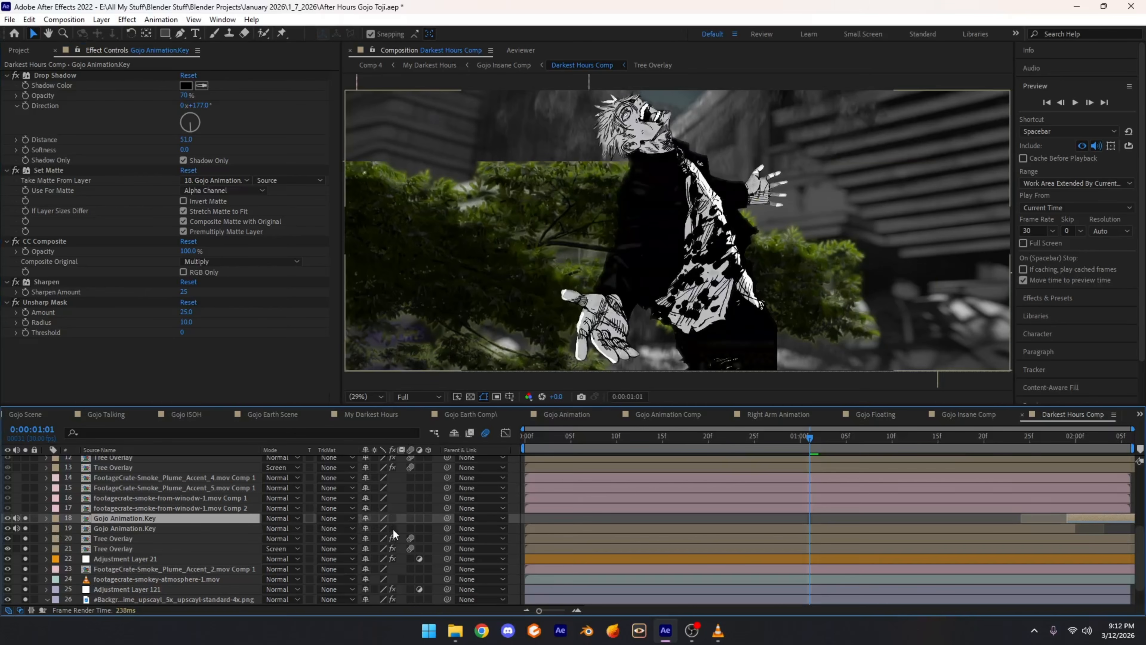
pyautogui.click(392, 528)
pyautogui.click(135, 528)
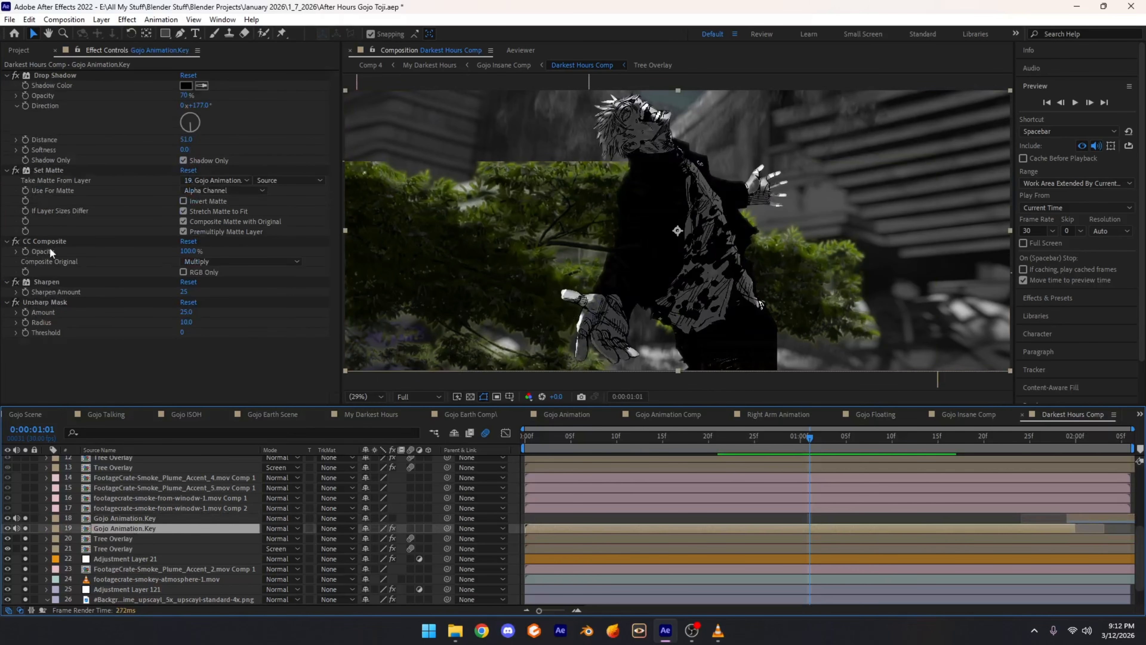
pyautogui.click(47, 281)
pyautogui.click(44, 242)
pyautogui.click(35, 169)
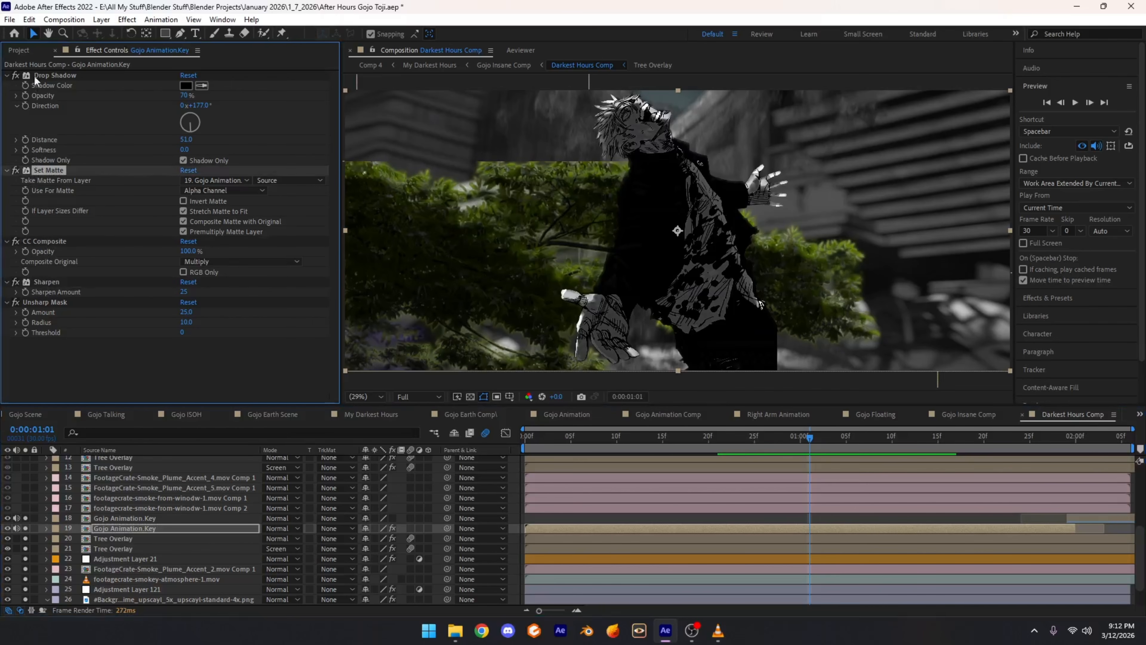
pyautogui.click(33, 76)
pyautogui.click(50, 170)
pyautogui.click(58, 244)
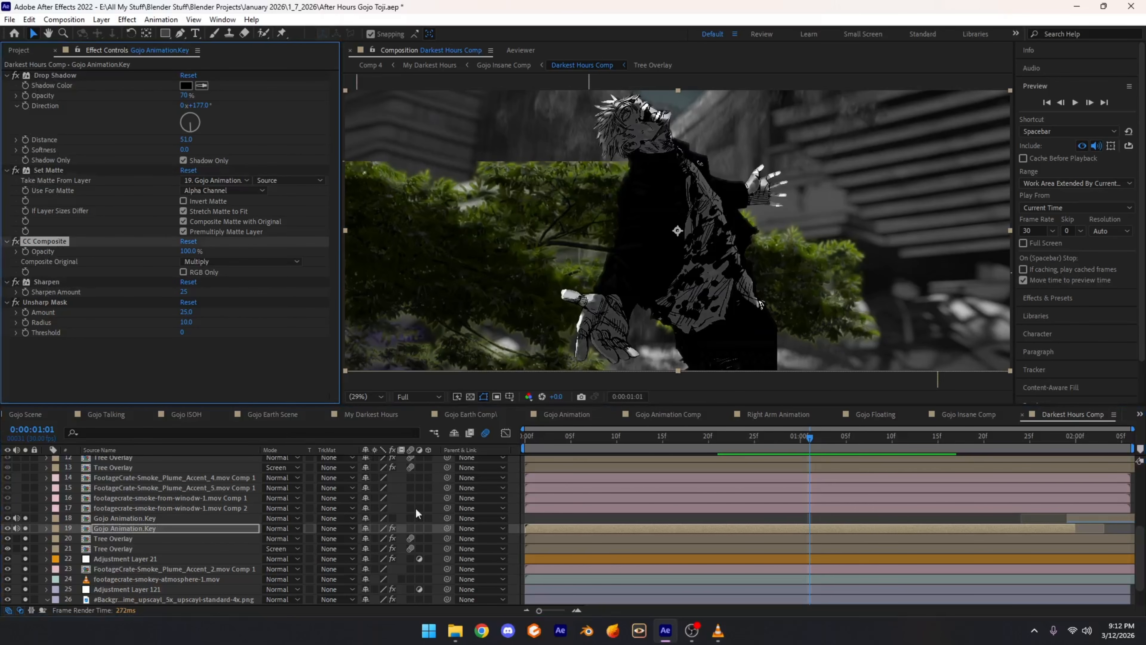
# Step: Switch Gojo Animation.Key layer 18's effects back on, review Drop Shadow and Set Matte, and examine the character's head up close
pyautogui.click(392, 519)
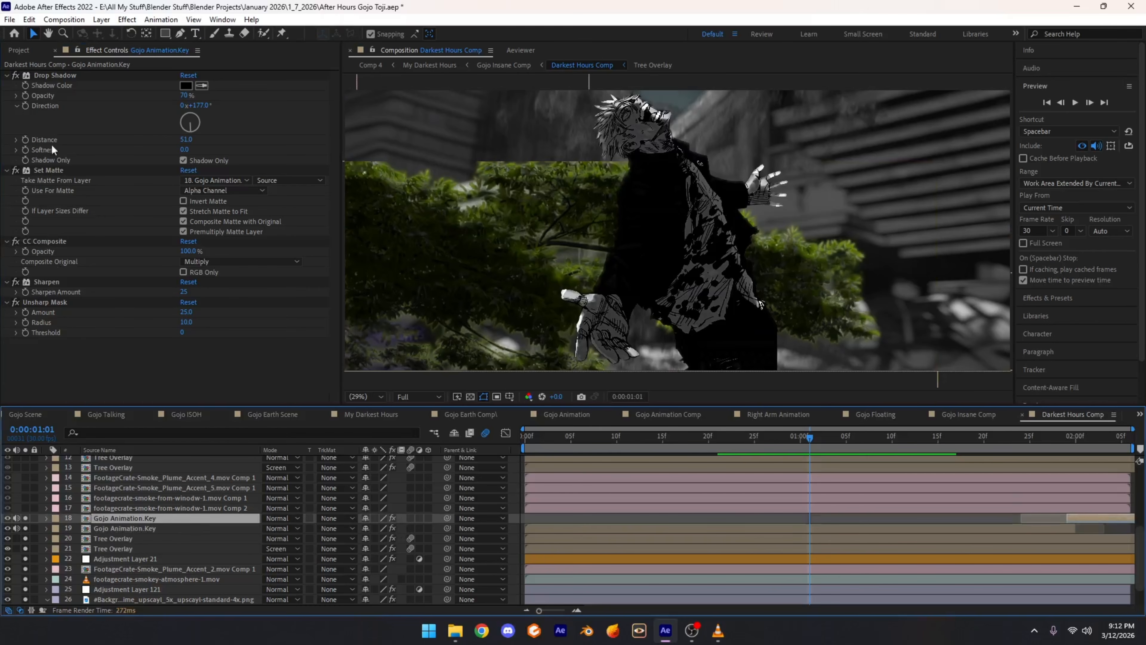
pyautogui.click(41, 77)
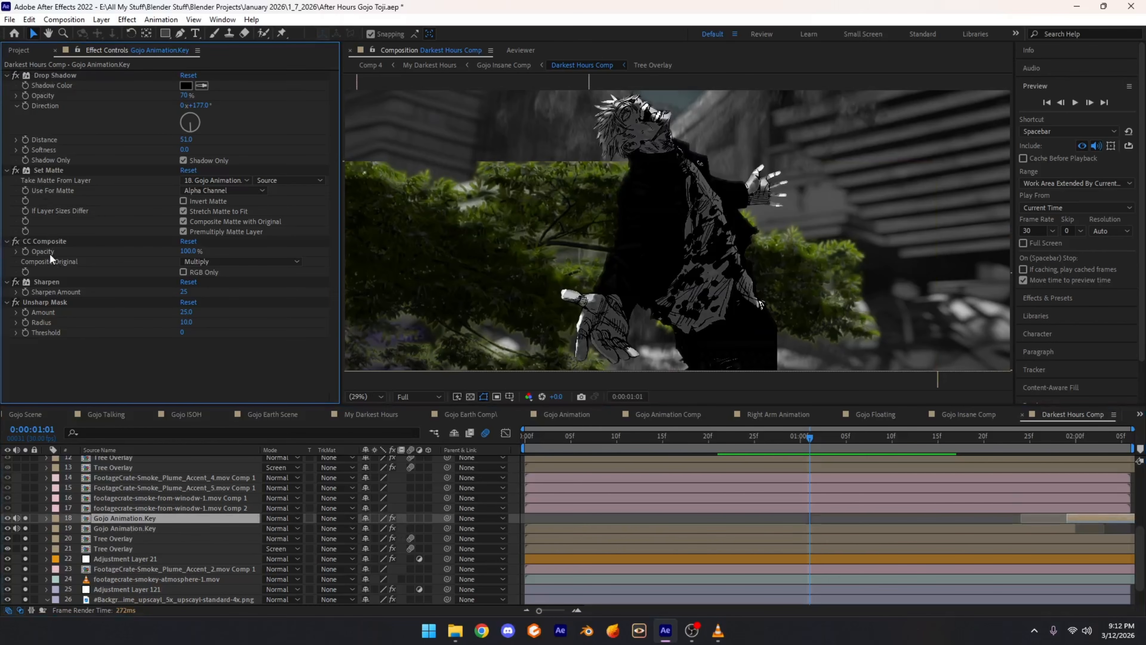
pyautogui.click(51, 169)
pyautogui.scroll(4, 572, 101)
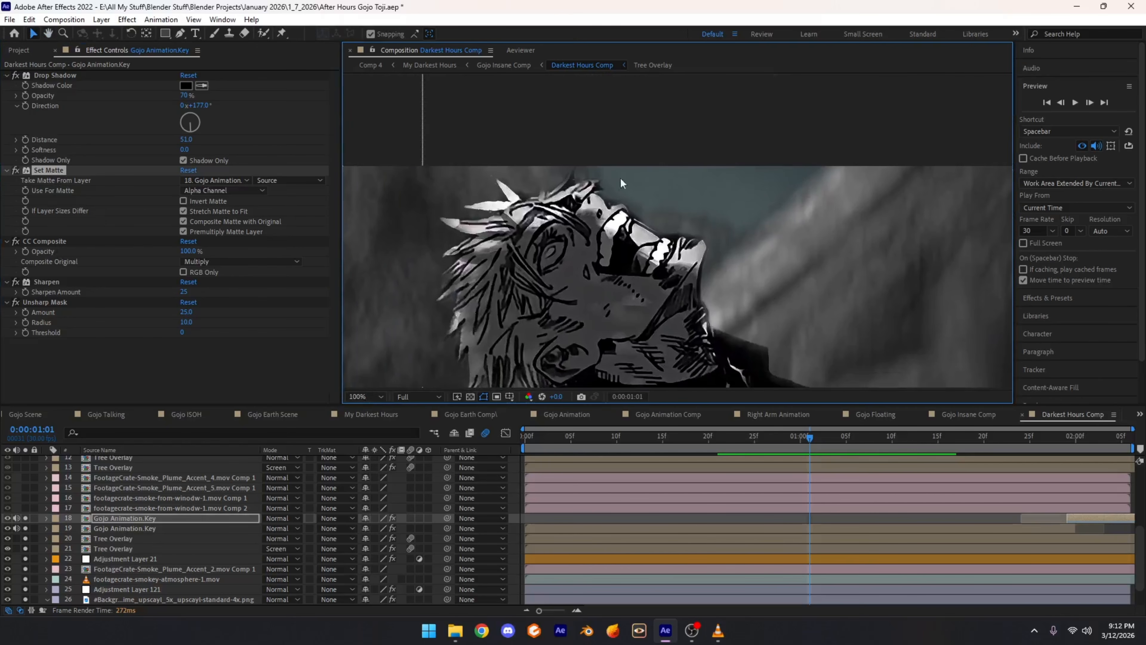
pyautogui.scroll(-4, 663, 249)
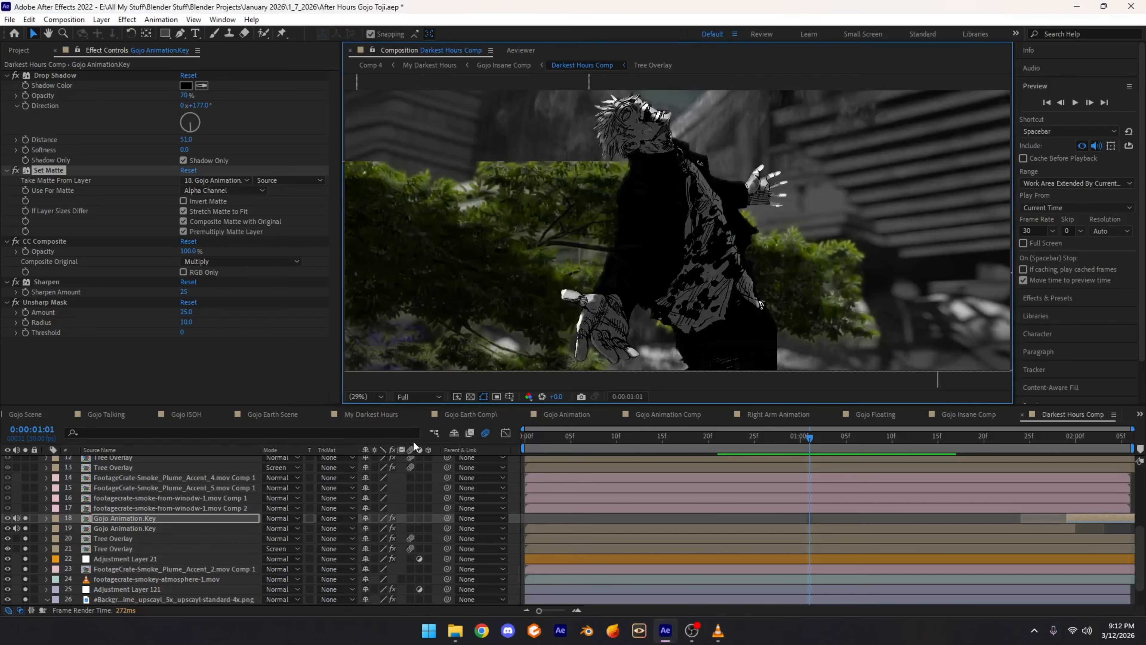
# Step: Solo smoke layers 14 to 17 above the character and inspect them over the full frame
pyautogui.click(95, 512)
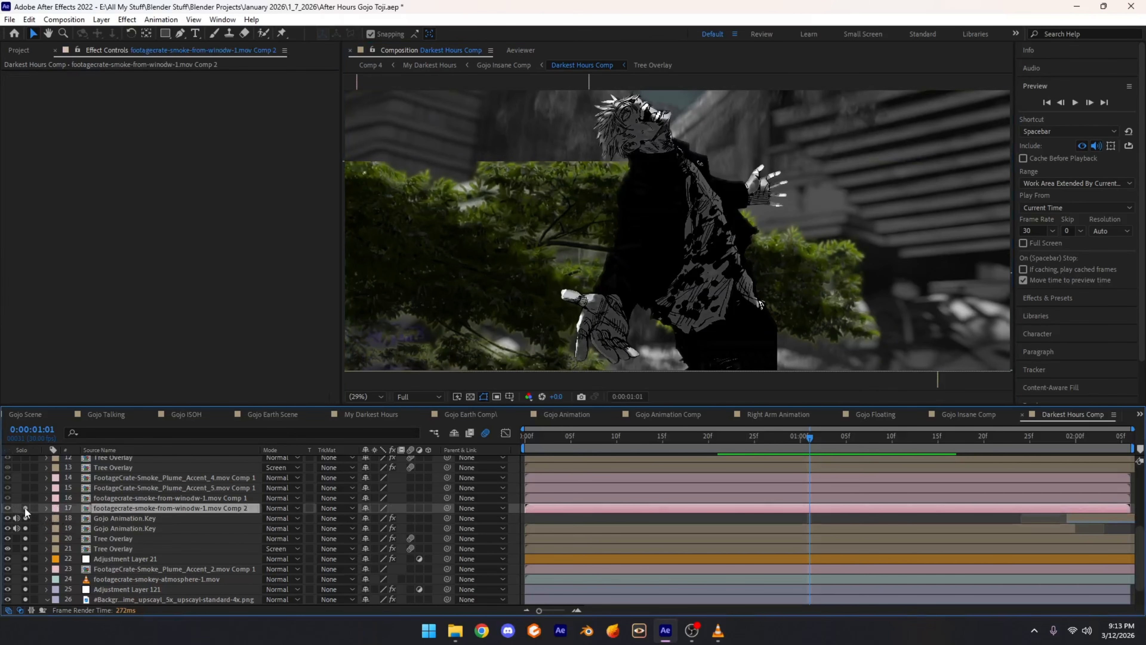
pyautogui.moveTo(25, 508); pyautogui.dragTo(26, 479)
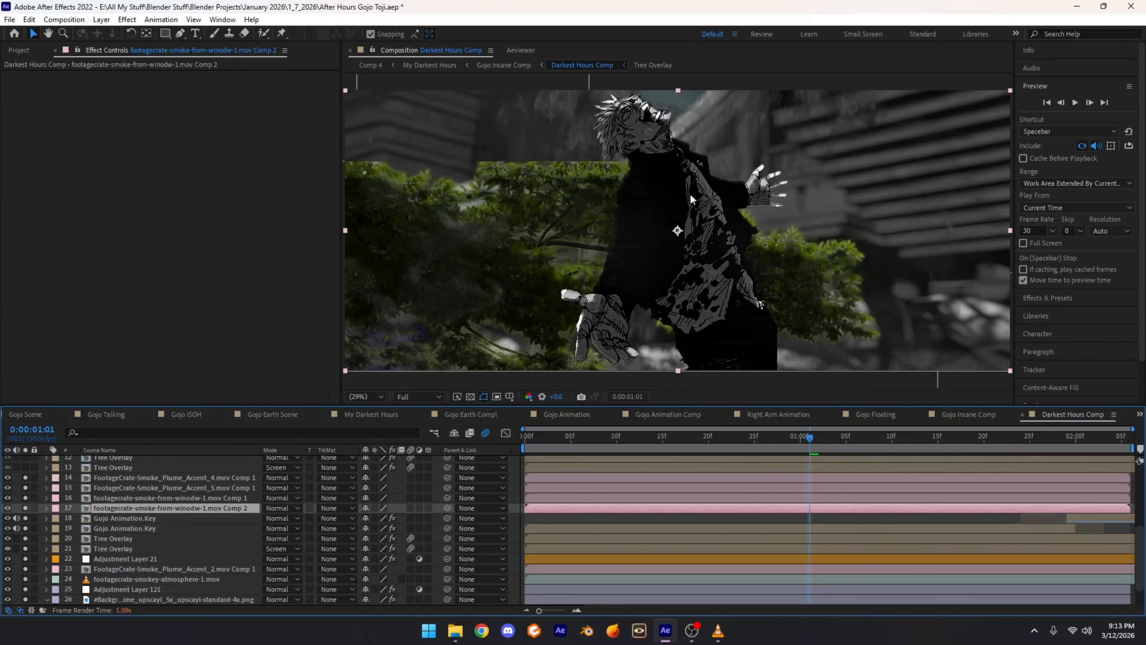
pyautogui.scroll(1, 468, 330)
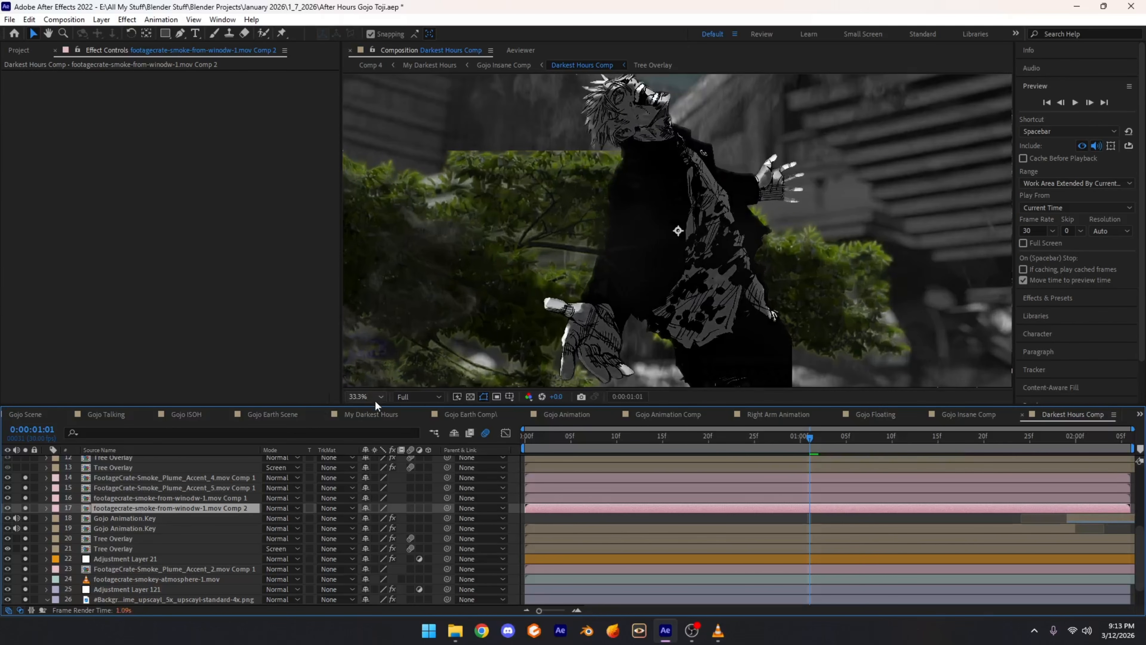
pyautogui.scroll(-2, 380, 389)
pyautogui.click(379, 395)
pyautogui.click(365, 409)
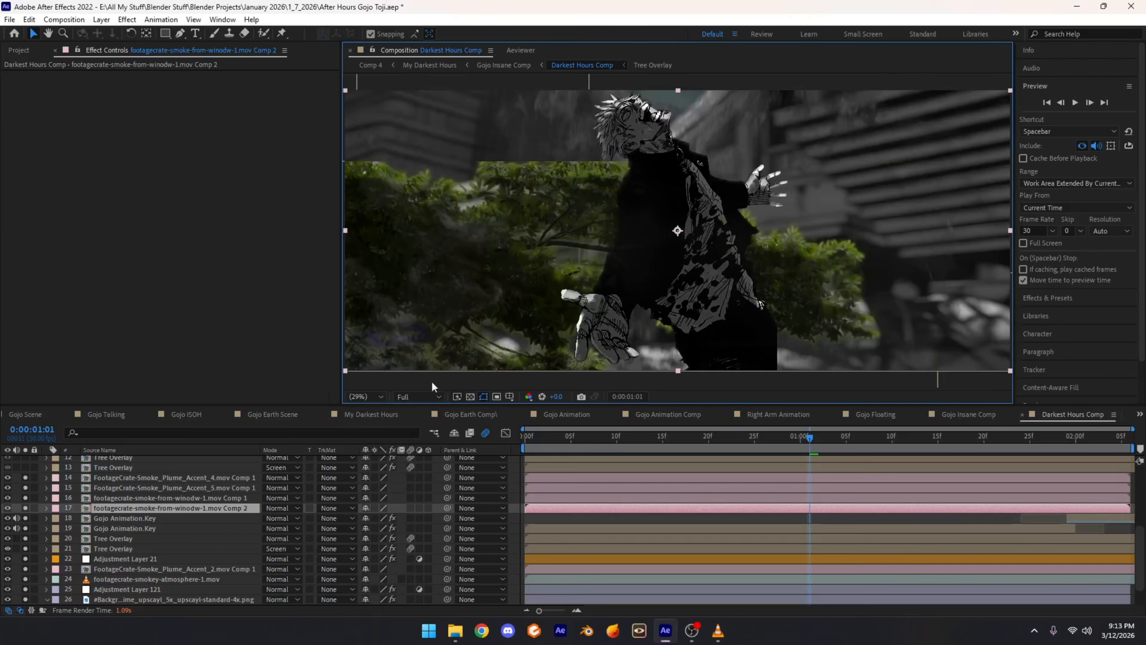
pyautogui.scroll(2, 164, 539)
pyautogui.scroll(-3, 152, 570)
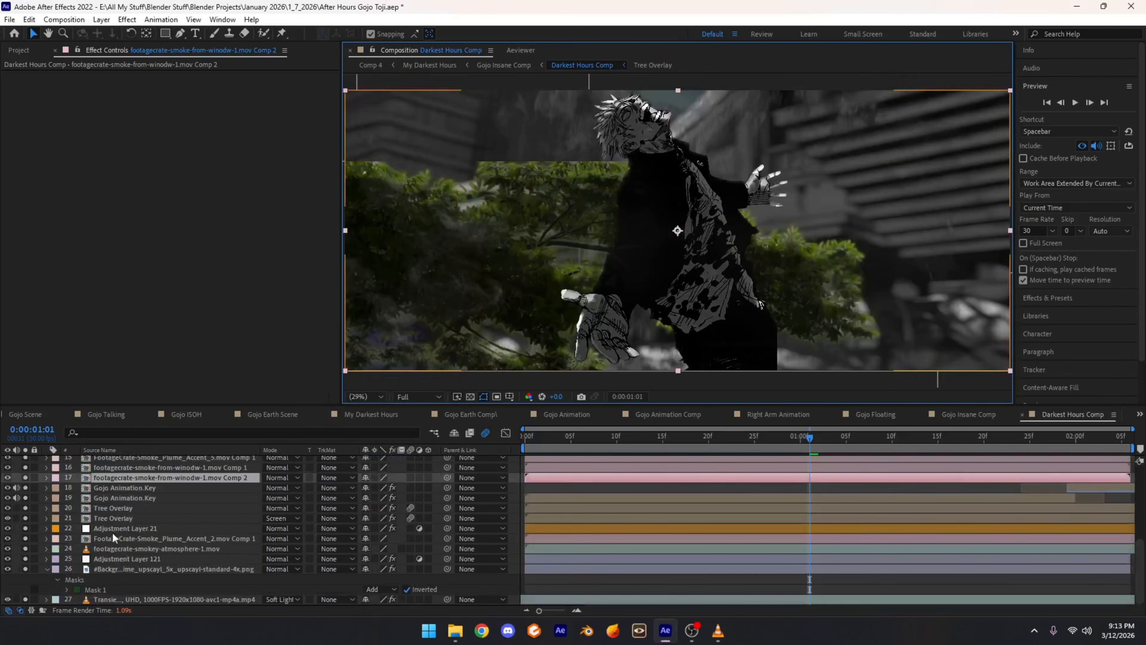
# Step: Review the smoke layers one by one, from Smoke_Plume_Accent_2 on layer 23 to layers 14 through 17, with the frame fitted
pyautogui.click(125, 538)
pyautogui.scroll(1, 131, 539)
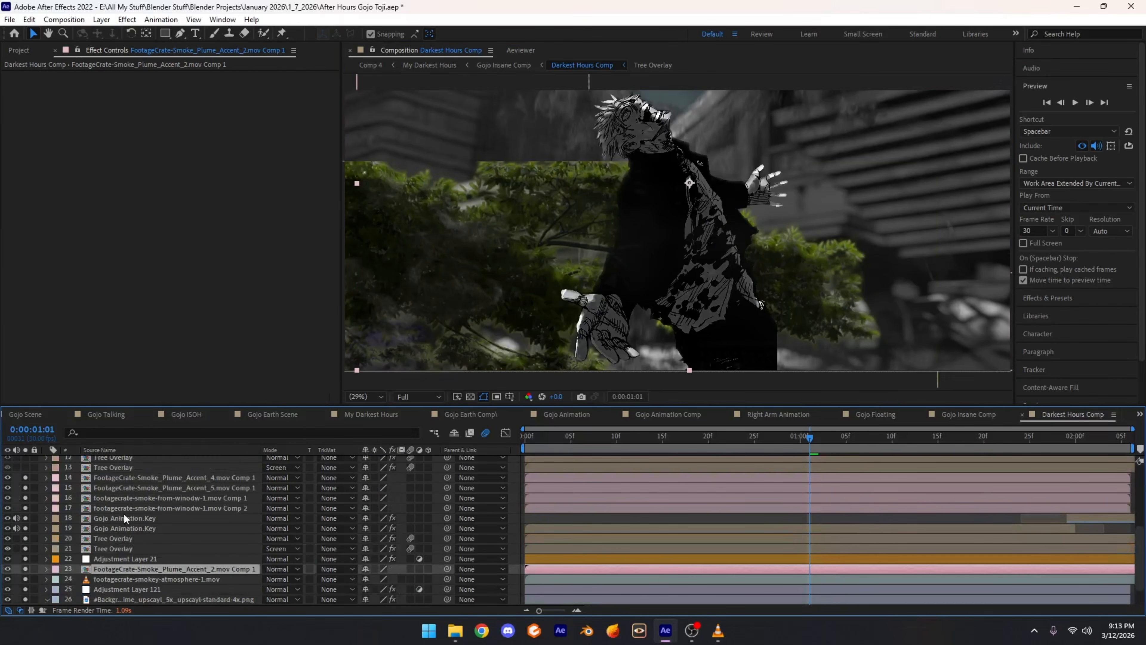
pyautogui.click(123, 508)
pyautogui.click(124, 497)
pyautogui.click(123, 487)
pyautogui.click(125, 468)
pyautogui.click(128, 477)
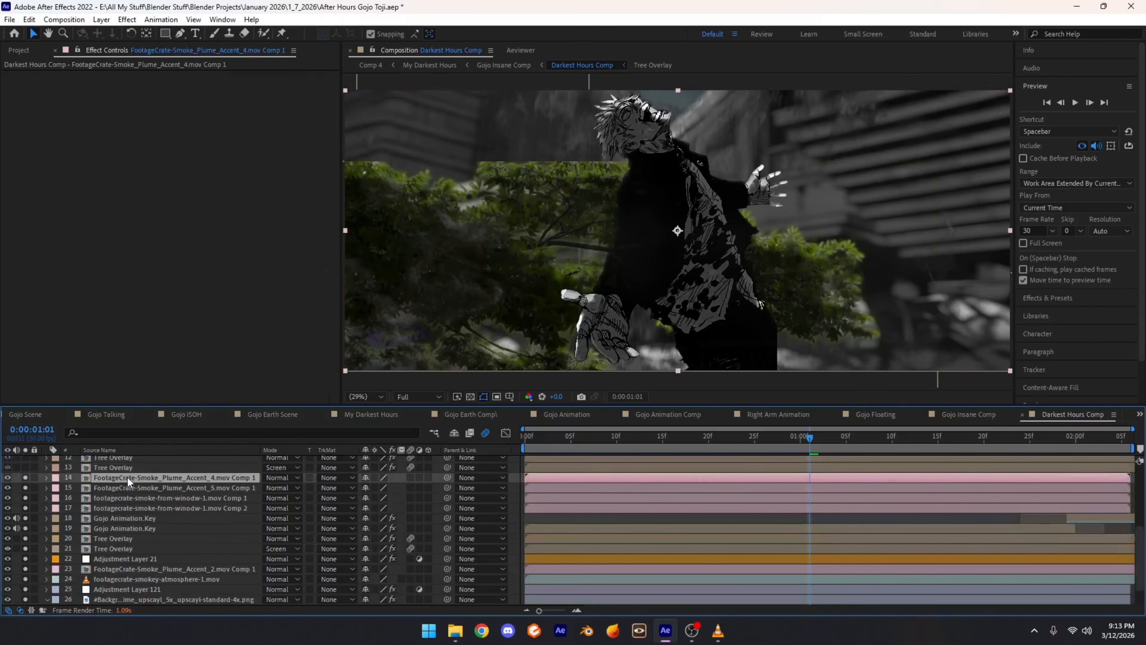
pyautogui.click(130, 487)
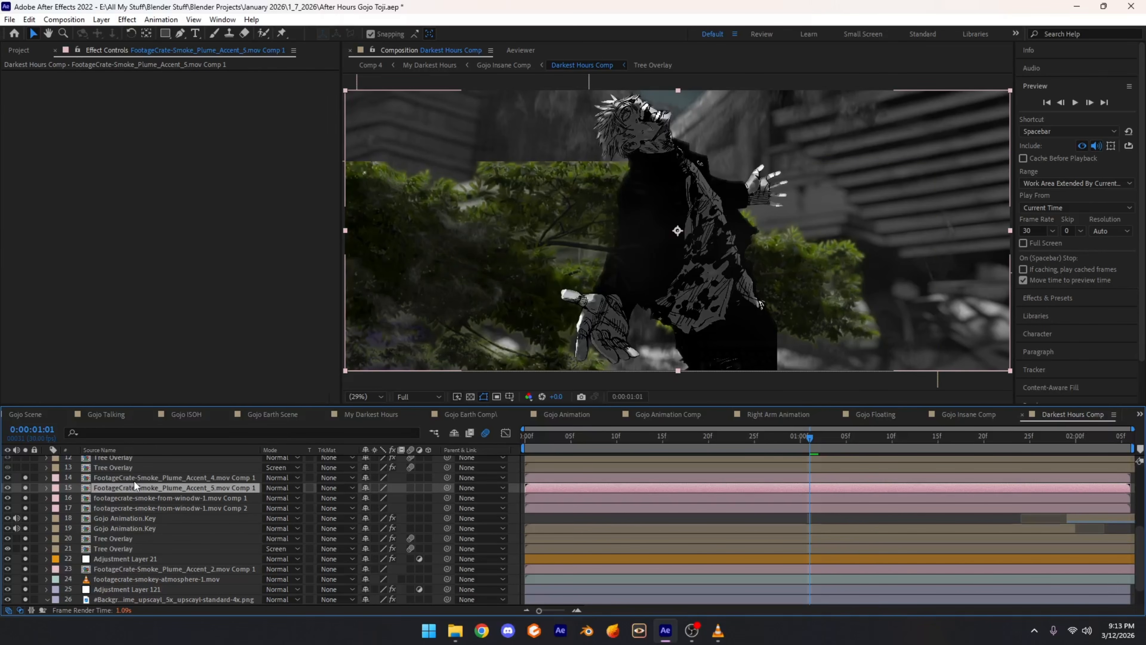
pyautogui.click(131, 477)
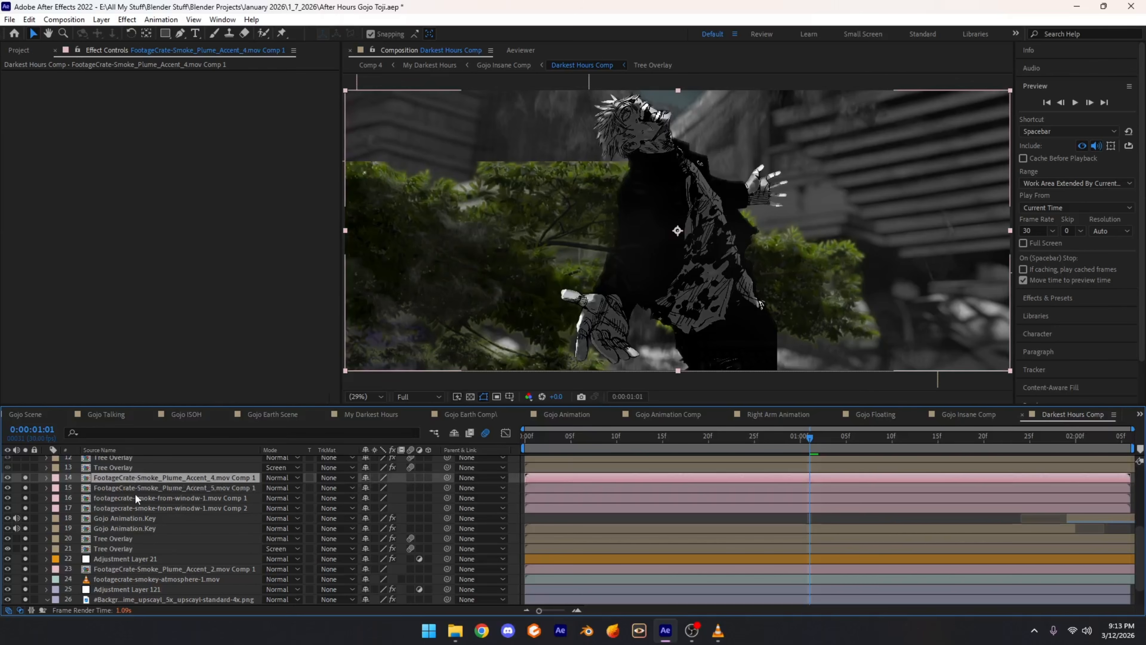
pyautogui.click(131, 487)
pyautogui.click(136, 497)
pyautogui.click(152, 518)
pyautogui.click(136, 487)
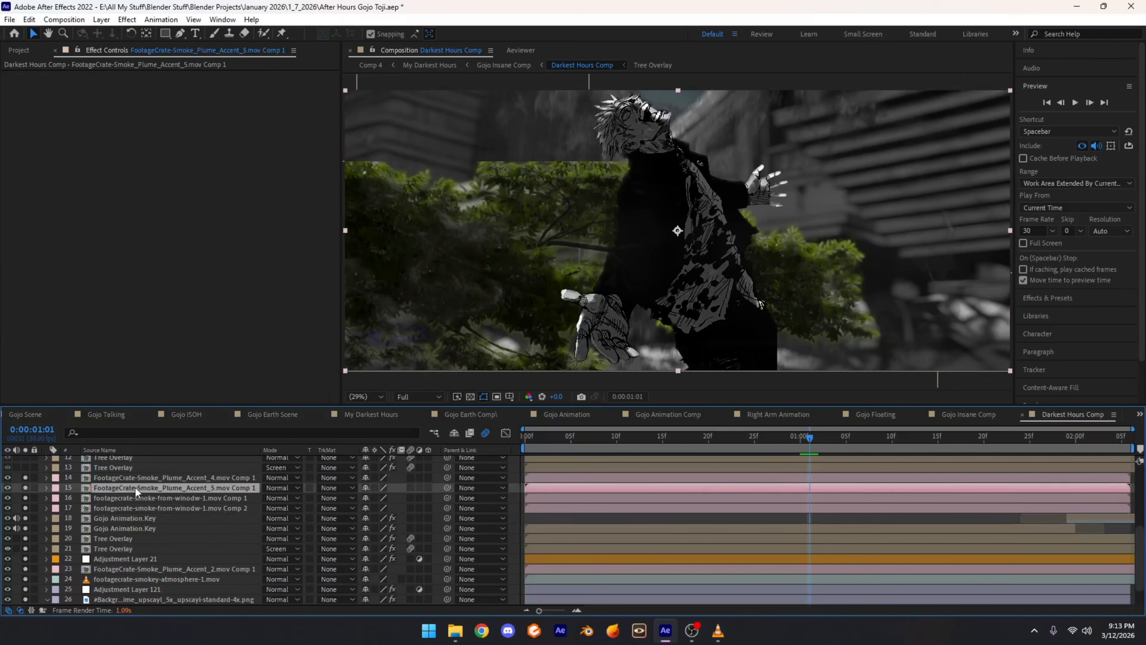
pyautogui.click(132, 478)
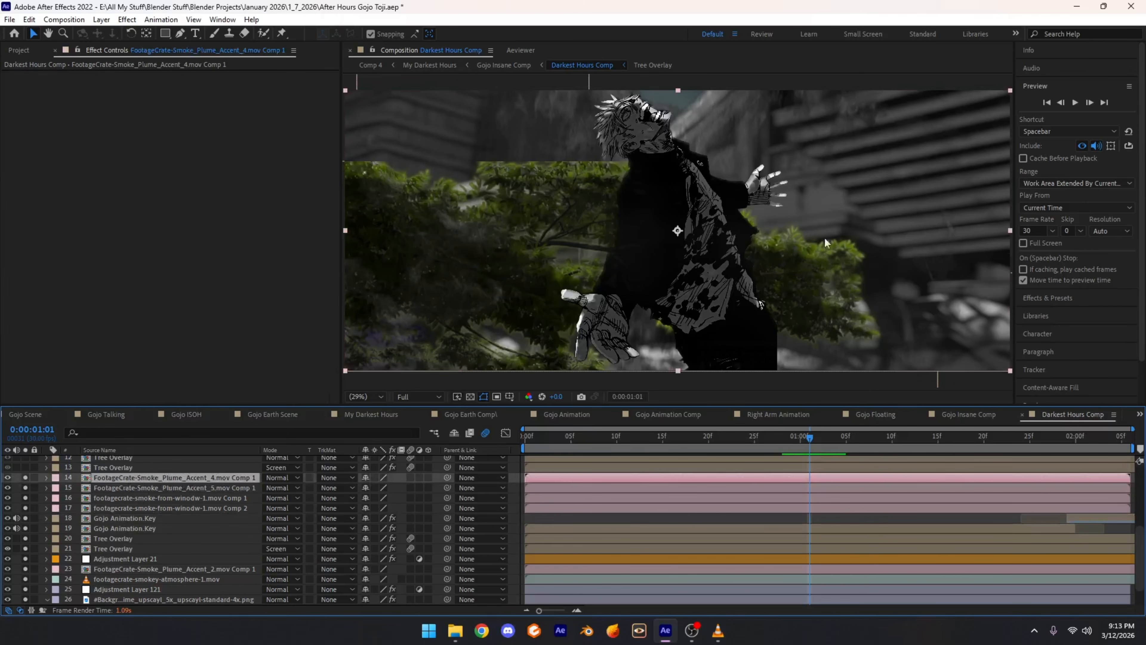
pyautogui.click(361, 396)
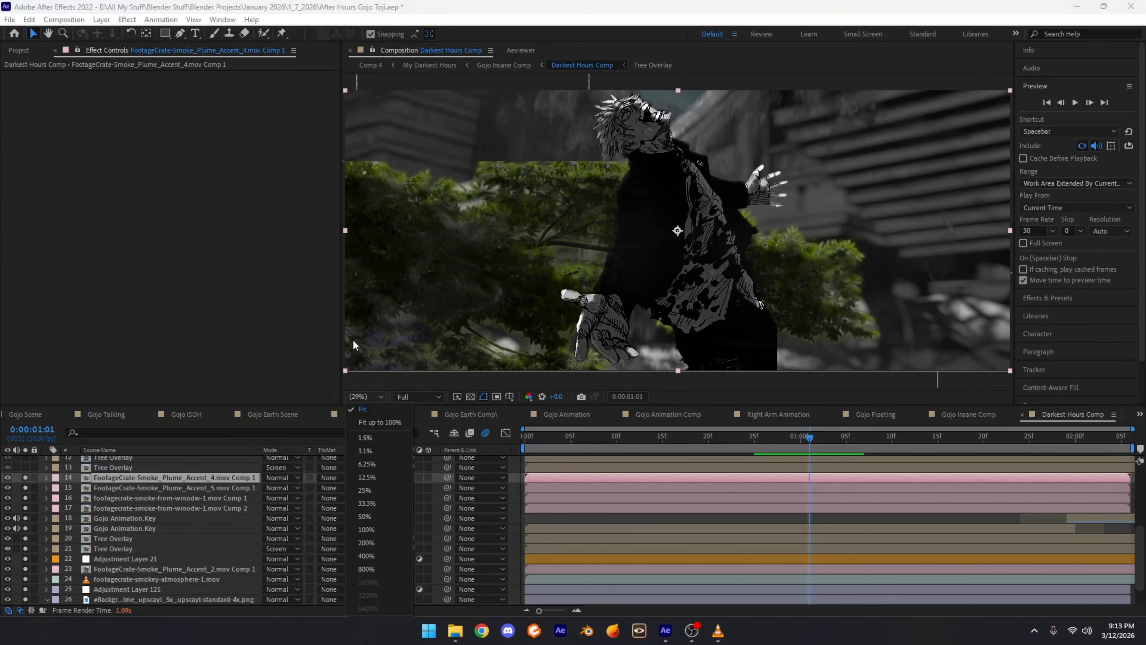
pyautogui.click(353, 422)
# Step: Solo Tree Overlay layers 12 and 13, switching their solo off and on again to compare the tree's cut edge
pyautogui.scroll(3, 109, 528)
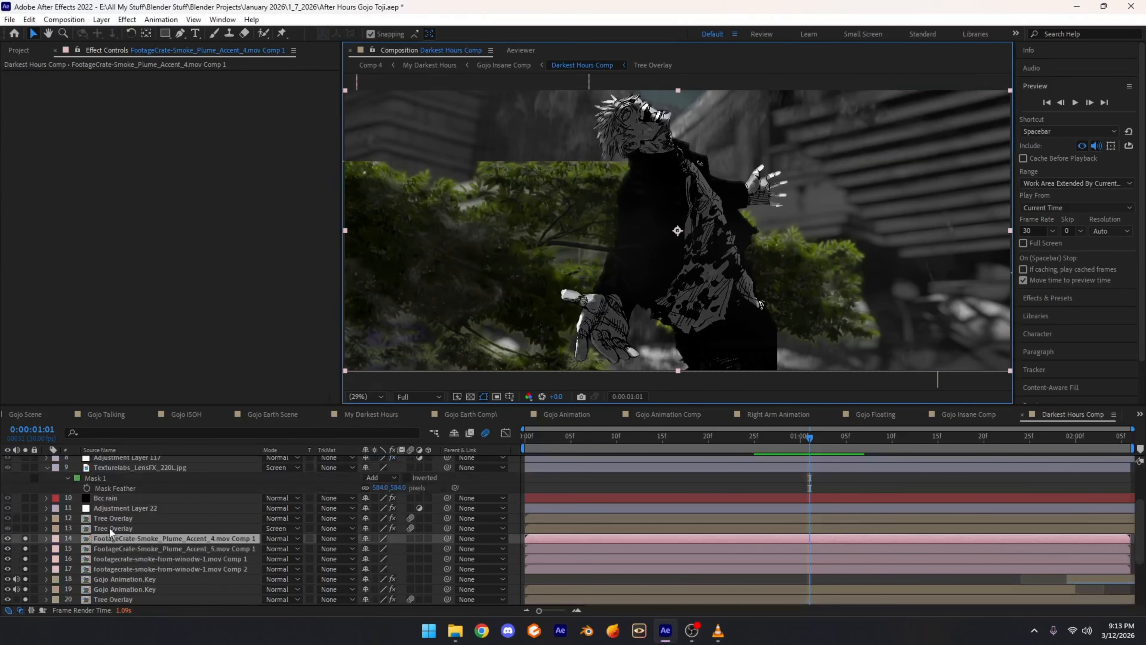
pyautogui.click(110, 528)
pyautogui.click(25, 527)
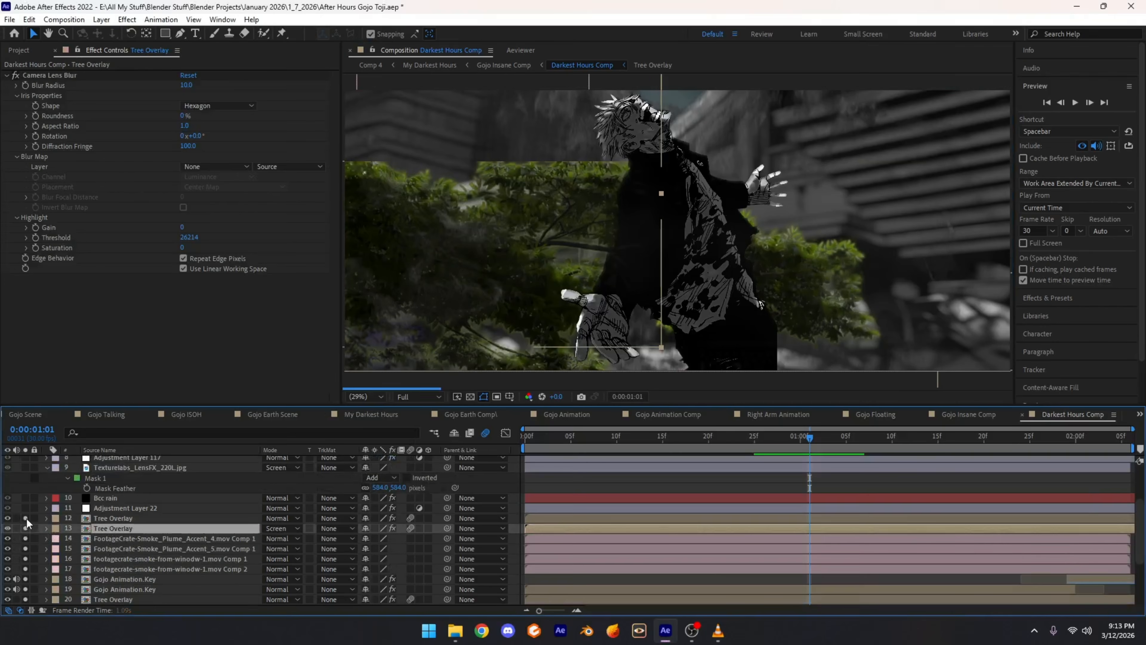
pyautogui.click(26, 527)
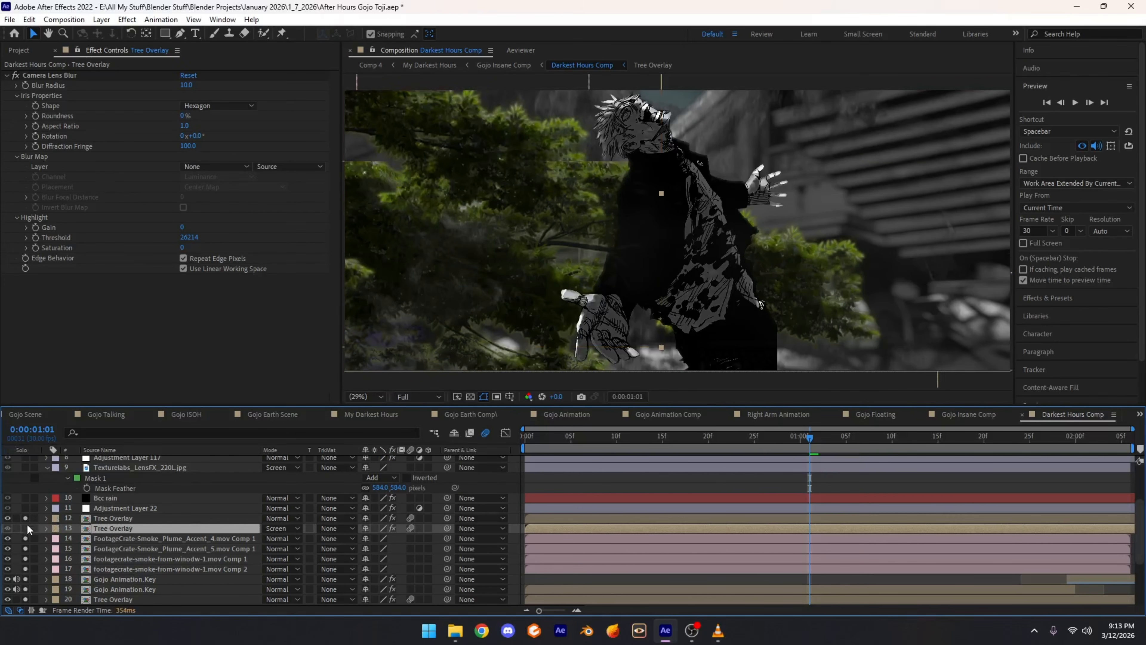
pyautogui.click(25, 518)
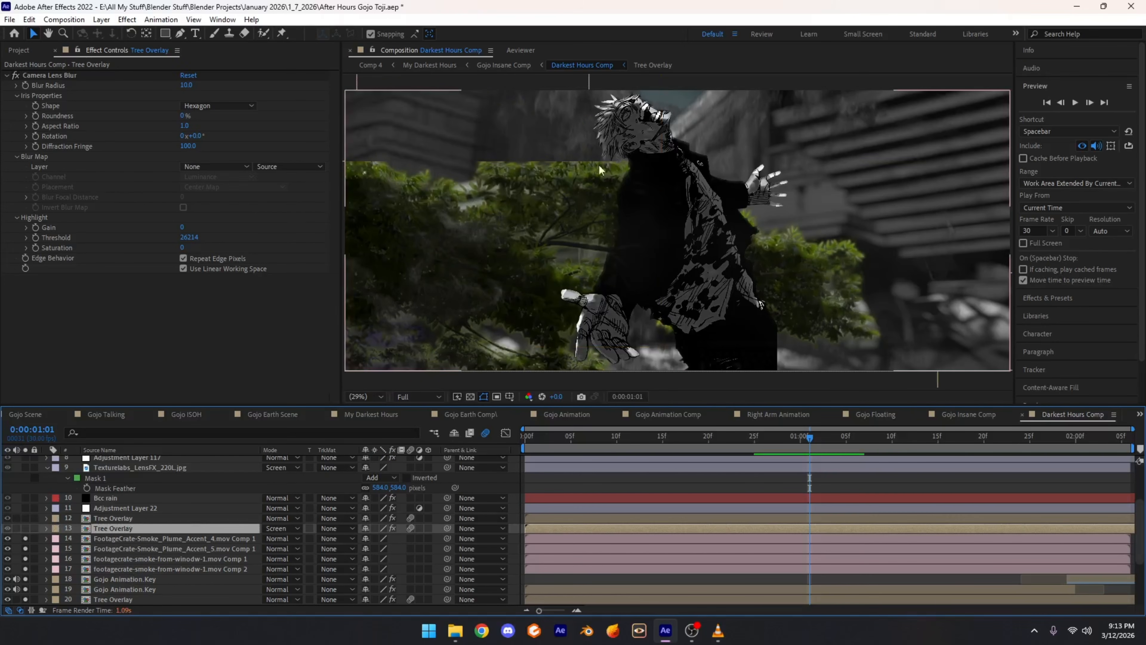
pyautogui.moveTo(26, 529); pyautogui.dragTo(29, 512)
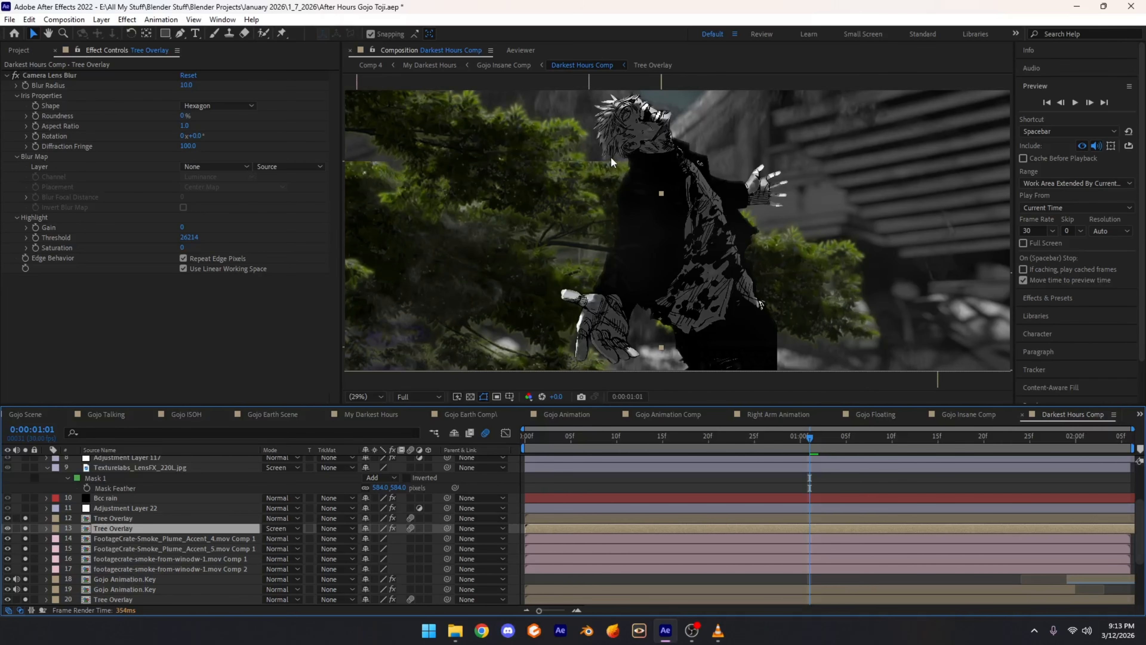
# Step: Solo Adjustment Layer 22 and examine its Radial Blur on the character's head up close
pyautogui.click(126, 508)
pyautogui.scroll(1, 125, 519)
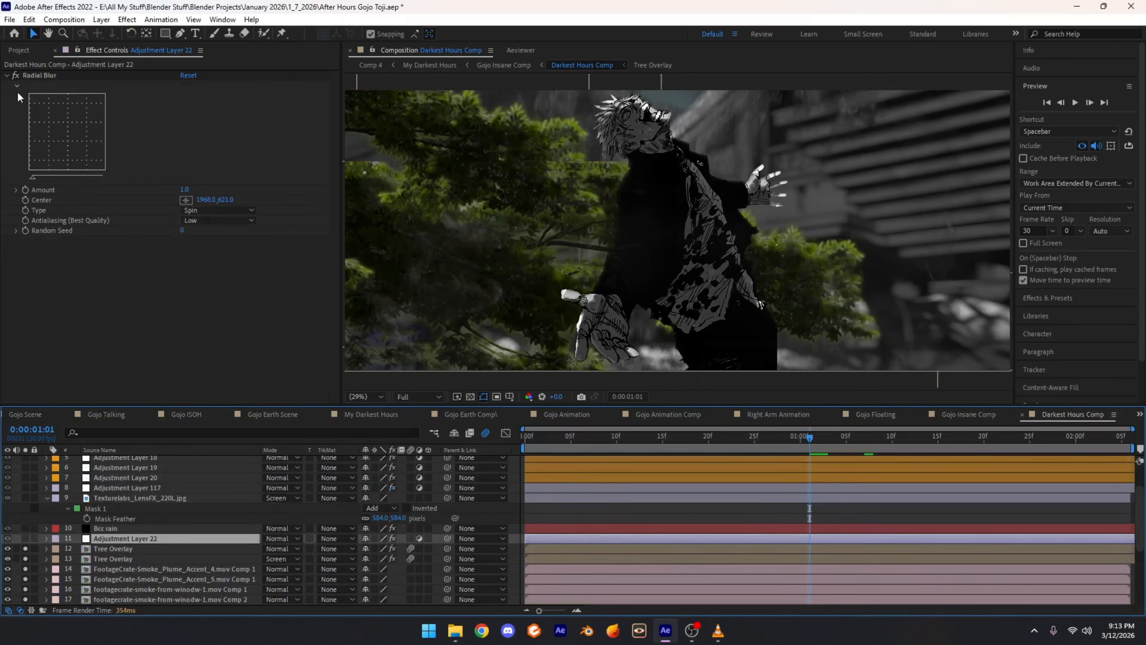
pyautogui.click(31, 76)
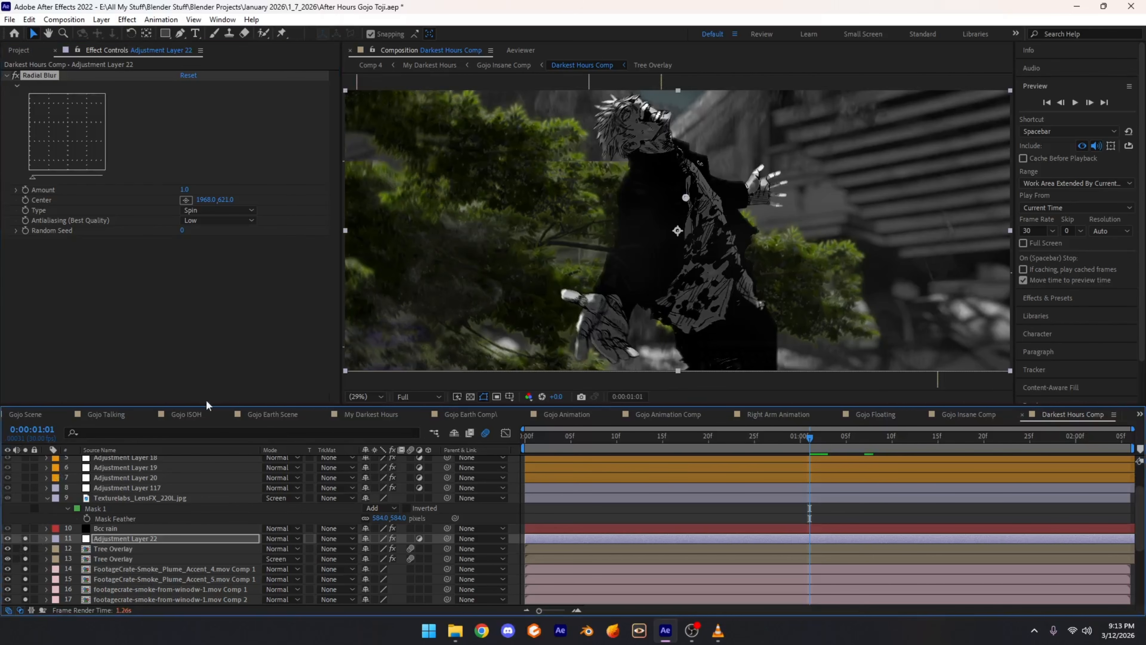
pyautogui.press('/')
pyautogui.moveTo(595, 236); pyautogui.dragTo(737, 344)
pyautogui.moveTo(666, 217); pyautogui.dragTo(650, 389)
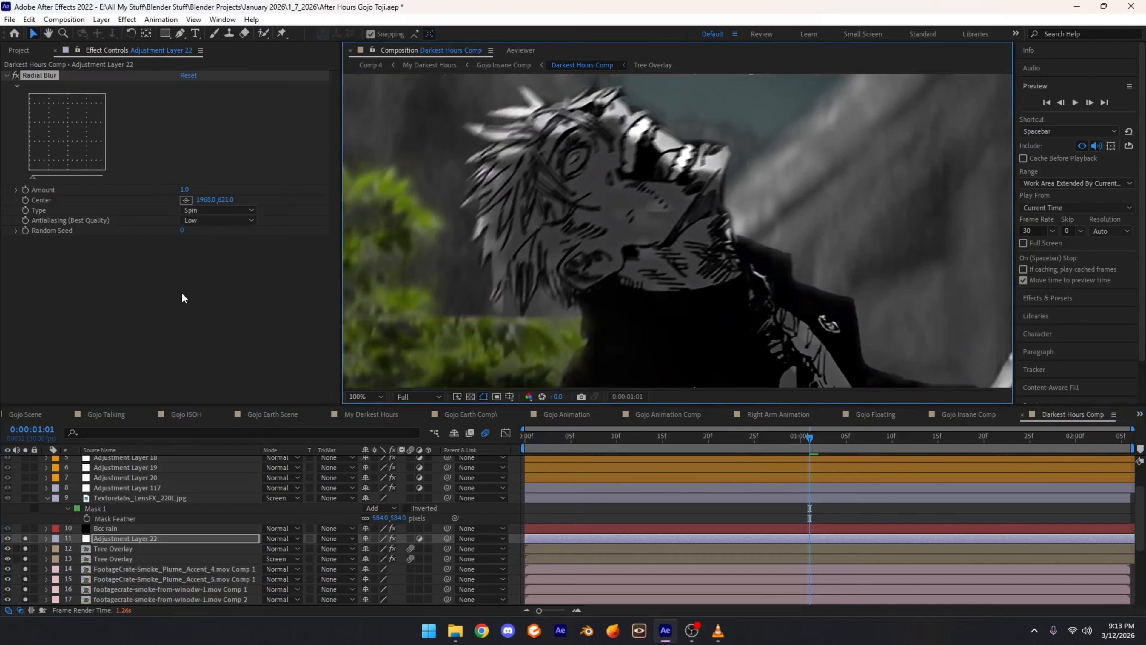
# Step: Switch Adjustment Layer 22's solo off and on to compare the head with and without Radial Blur
pyautogui.click(25, 538)
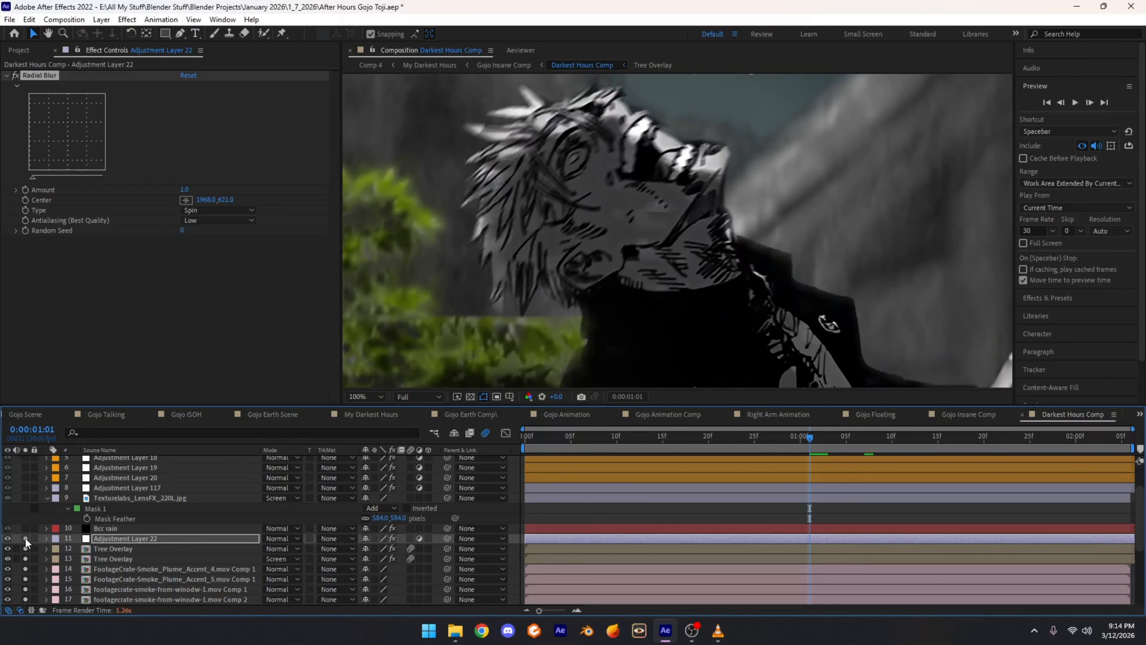
pyautogui.click(25, 539)
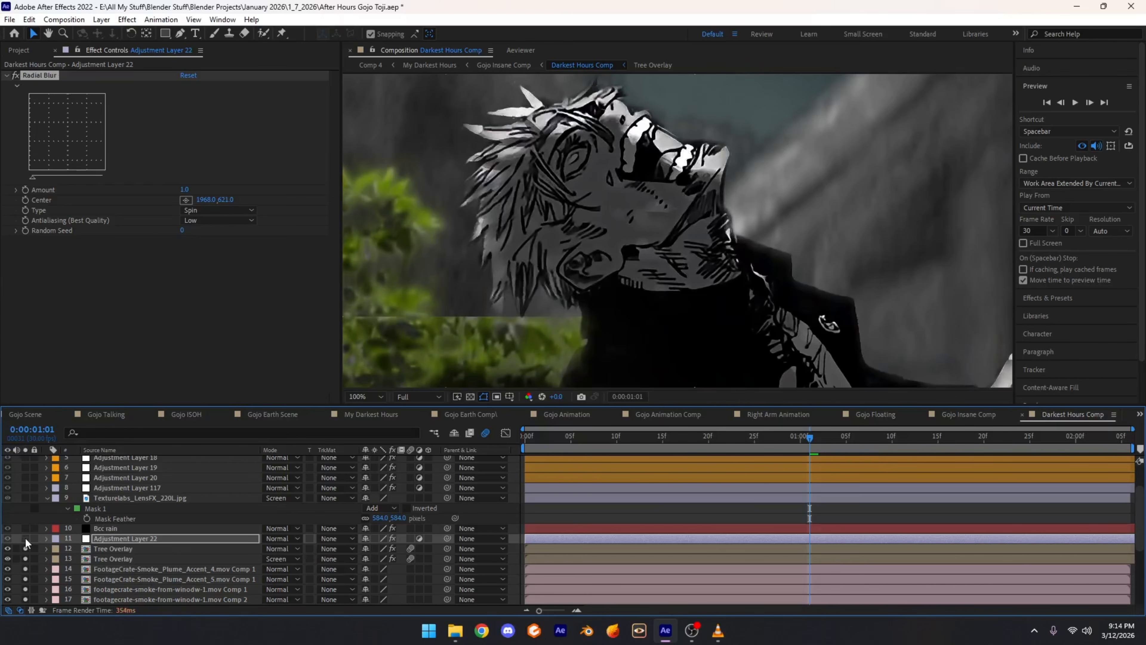
pyautogui.click(25, 538)
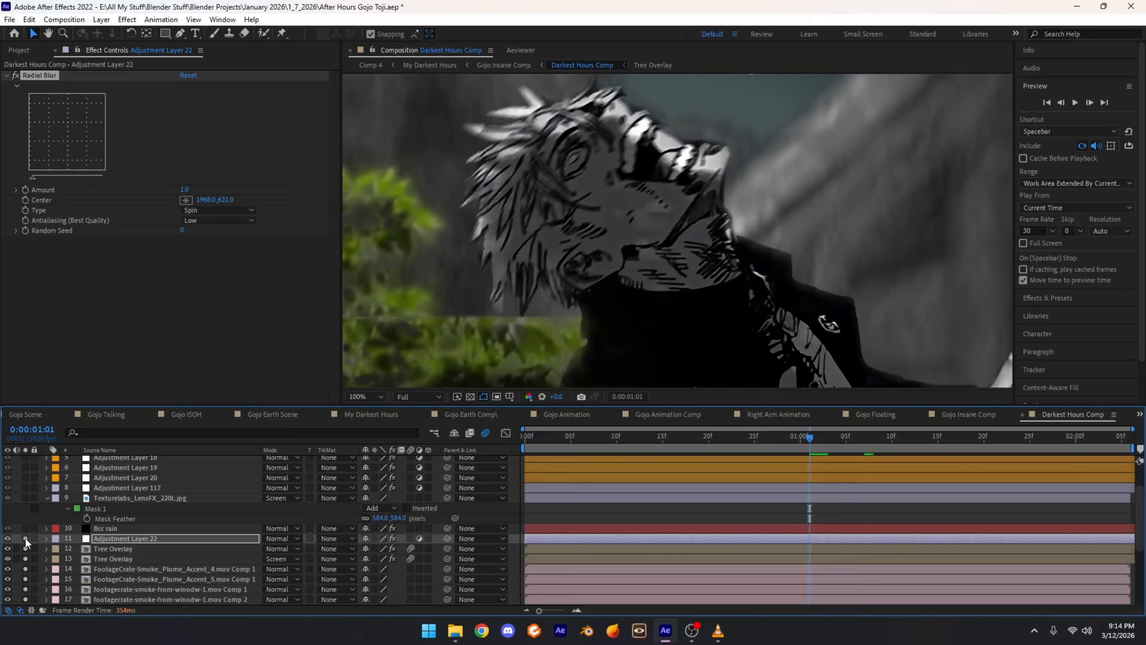
# Step: Examine the Radial Blur on the character's lowered hand up close, refit the frame, and inspect the tree foliage
pyautogui.scroll(-4, 619, 222)
pyautogui.scroll(4, 619, 222)
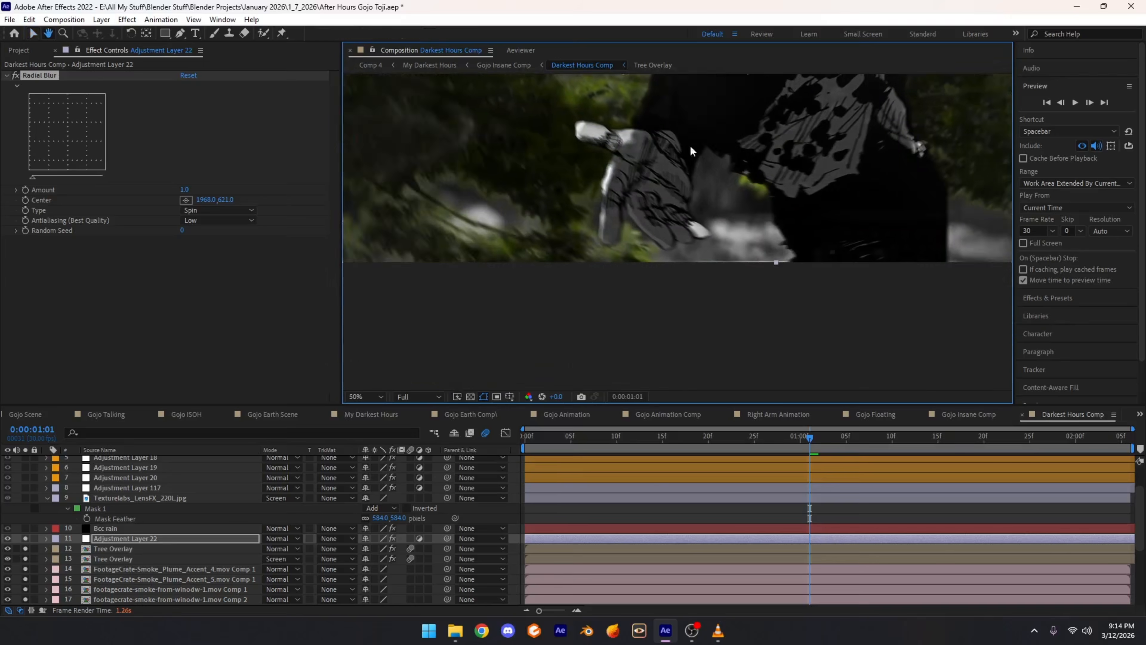
pyautogui.moveTo(590, 294); pyautogui.dragTo(609, 212)
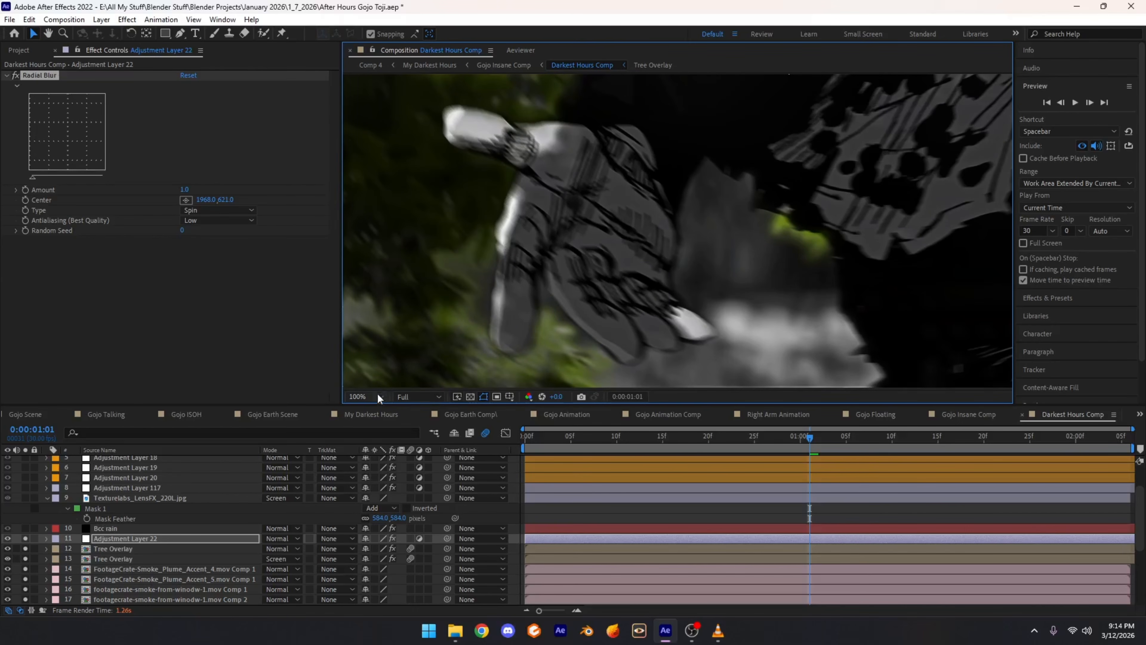
pyautogui.click(366, 396)
pyautogui.click(382, 425)
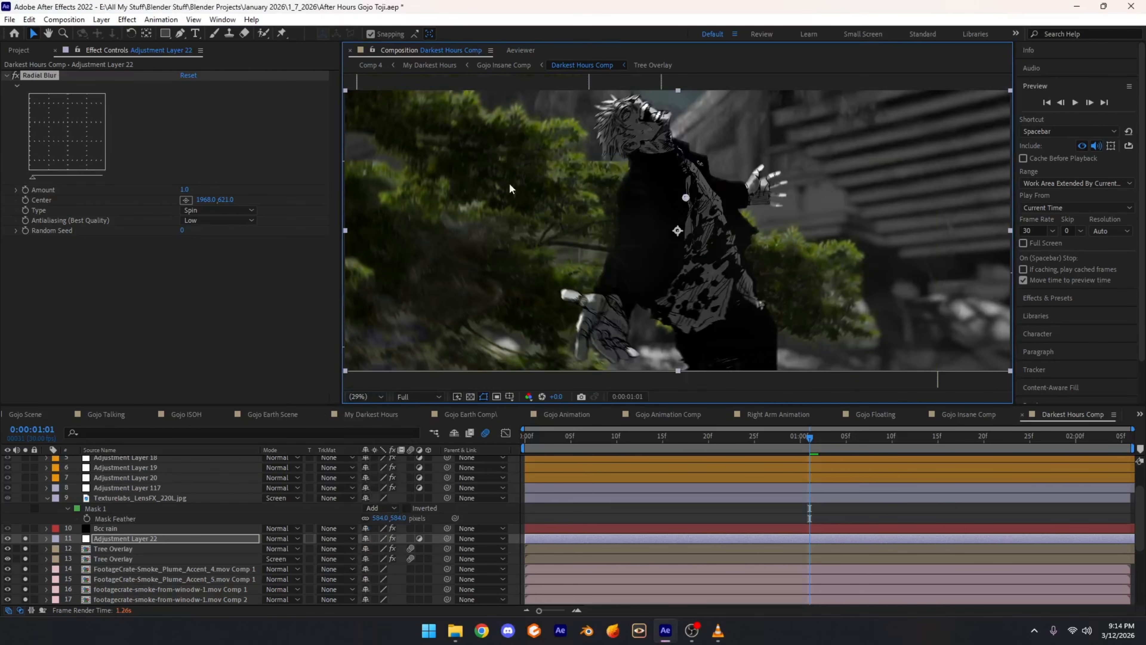
pyautogui.scroll(1, 565, 124)
pyautogui.moveTo(443, 168); pyautogui.dragTo(666, 238)
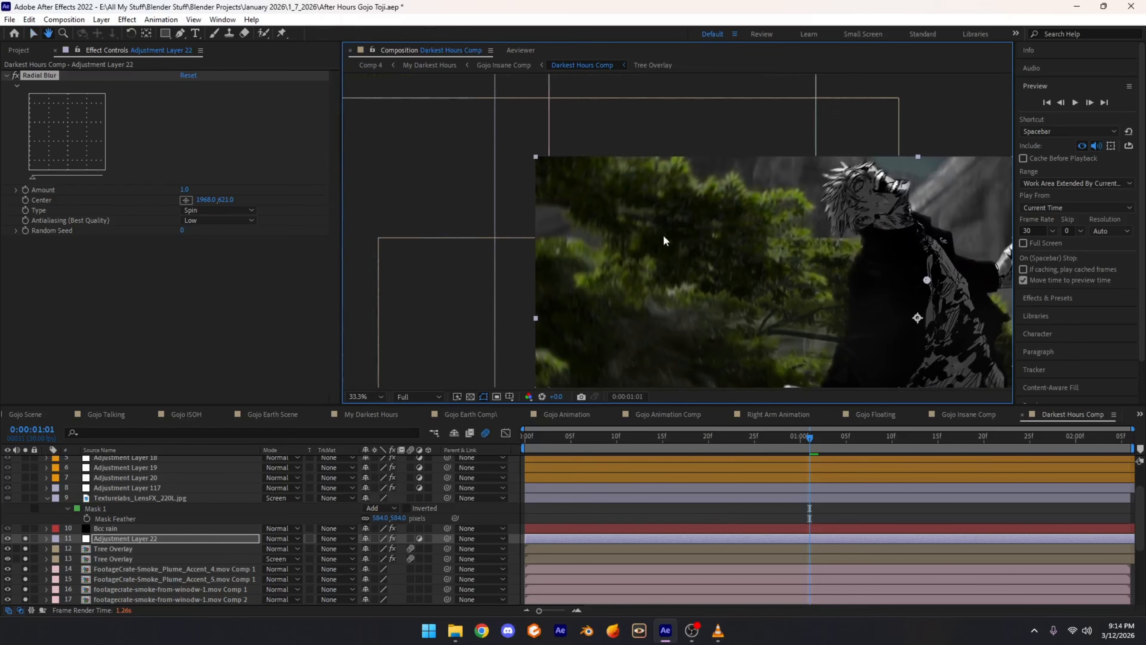
# Step: Switch Adjustment Layer 22's solo off and on to compare the tree foliage up close with and without Radial Blur, and refit the frame
pyautogui.scroll(2, 665, 238)
pyautogui.moveTo(532, 238); pyautogui.dragTo(637, 147)
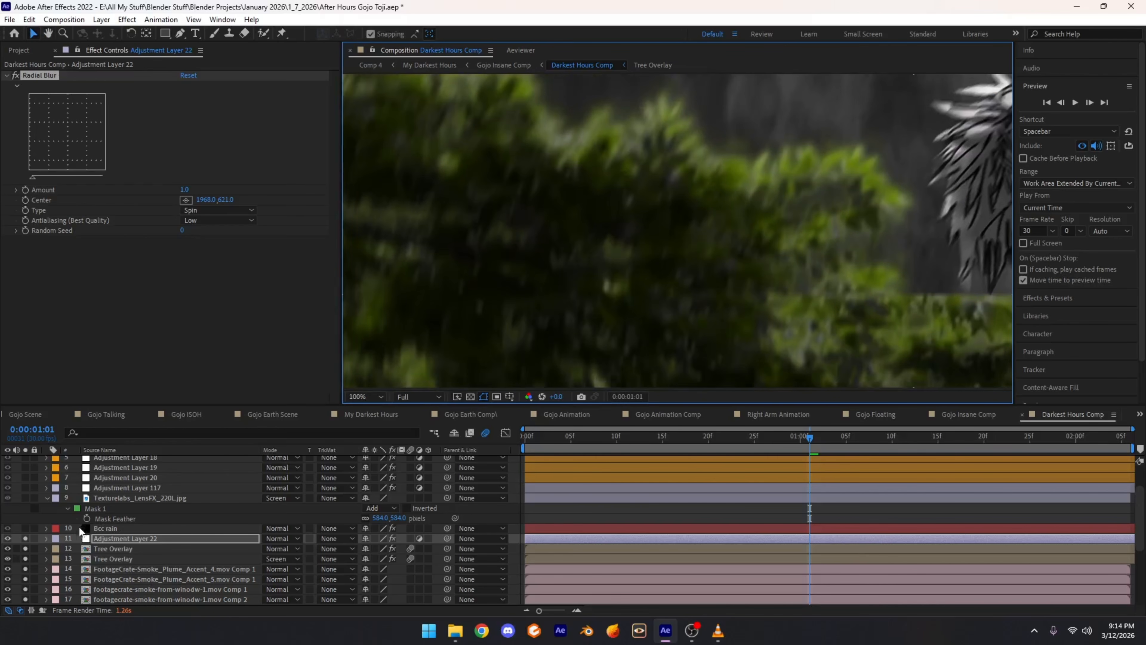
pyautogui.click(26, 538)
pyautogui.click(26, 538)
pyautogui.click(26, 539)
pyautogui.click(26, 539)
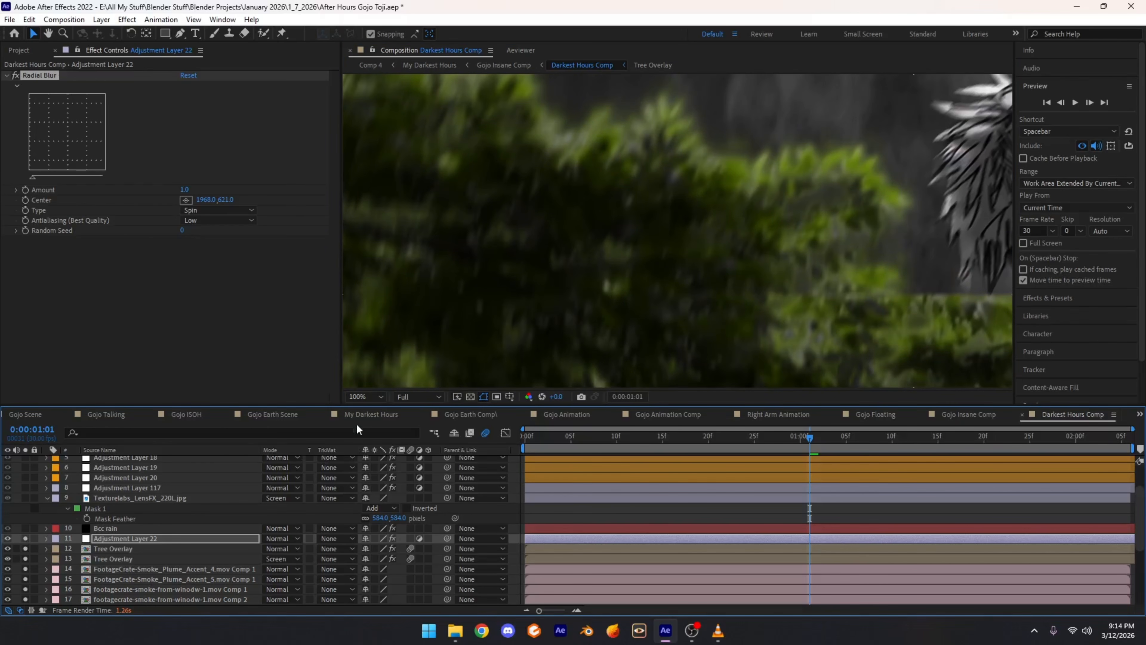
pyautogui.click(366, 396)
pyautogui.click(376, 431)
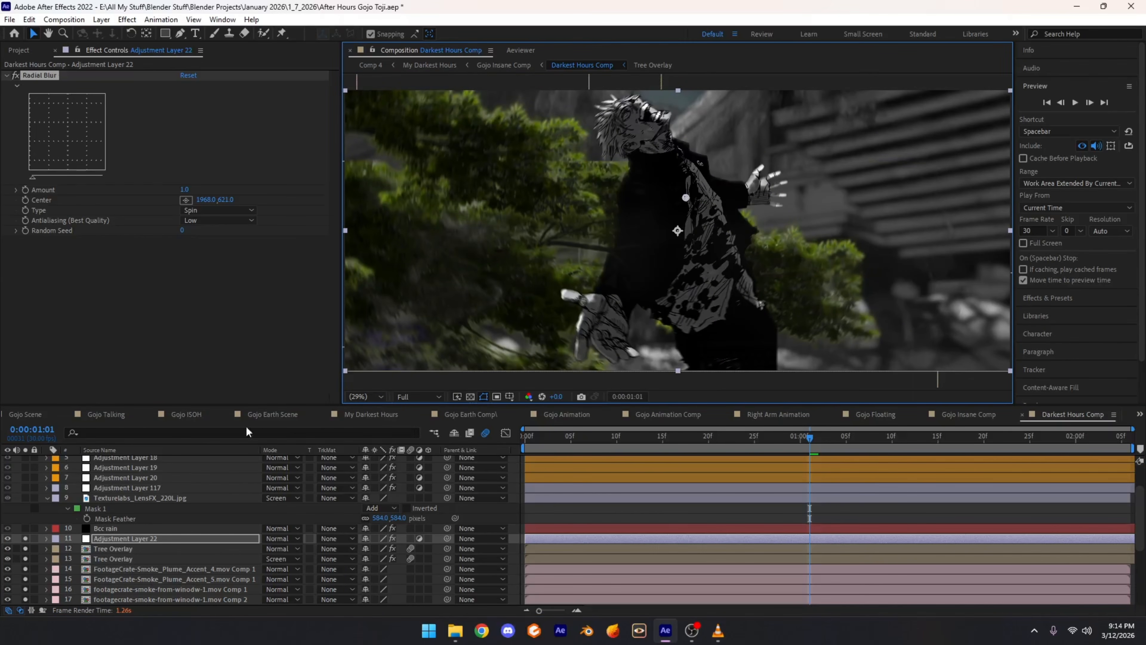
# Step: Solo the Bcc rain layer, examine the rain streaks over the character up close, and refit the frame
pyautogui.click(109, 528)
pyautogui.click(25, 528)
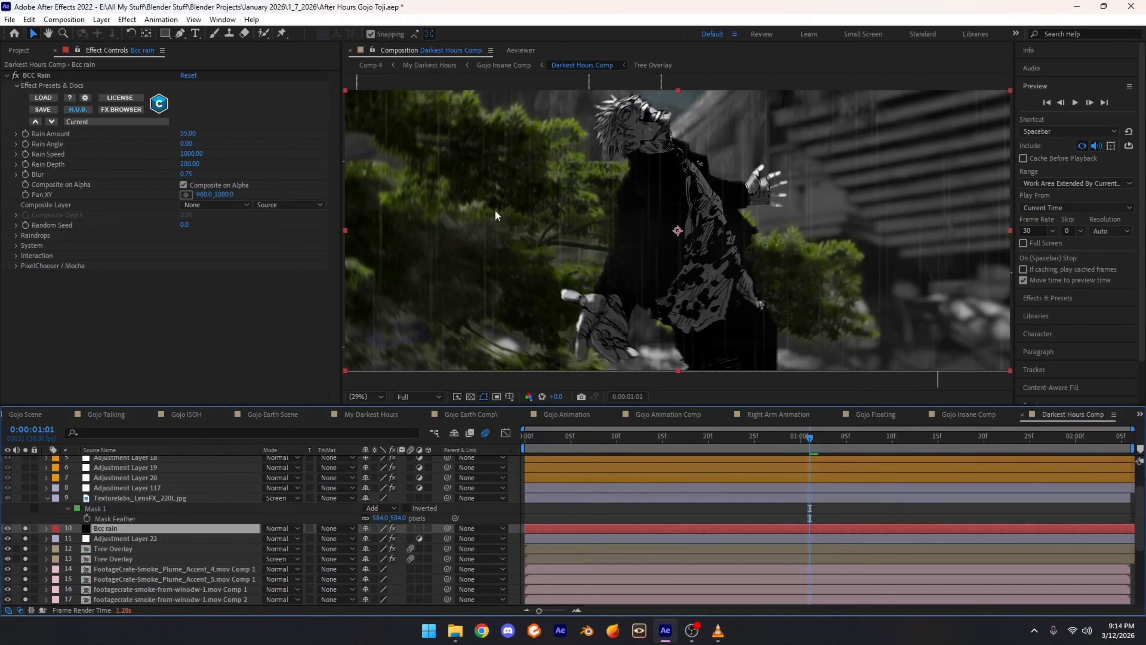
pyautogui.press('.')
pyautogui.scroll(3, 702, 188)
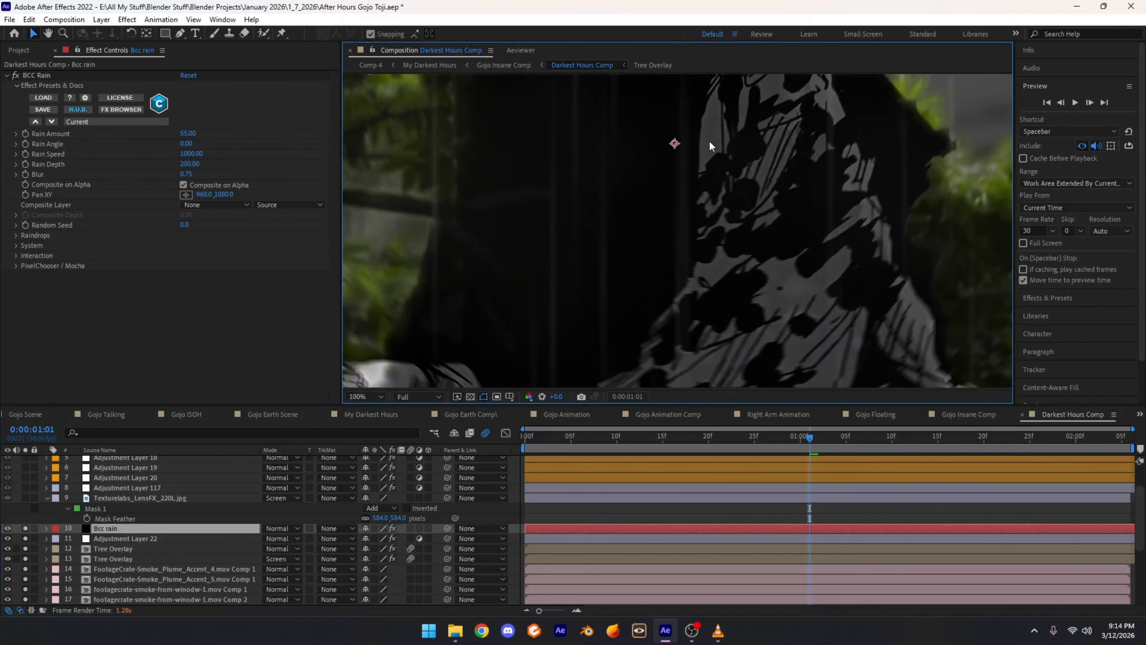
pyautogui.press('v')
pyautogui.scroll(-3, 661, 150)
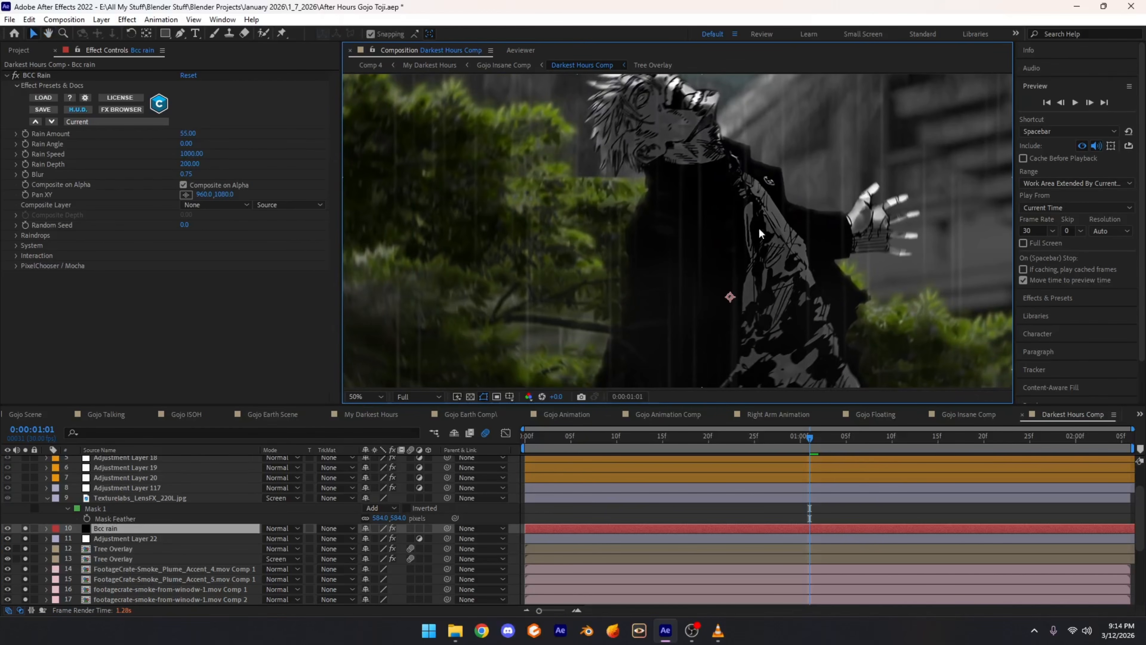
pyautogui.scroll(-1, 632, 217)
pyautogui.click(374, 398)
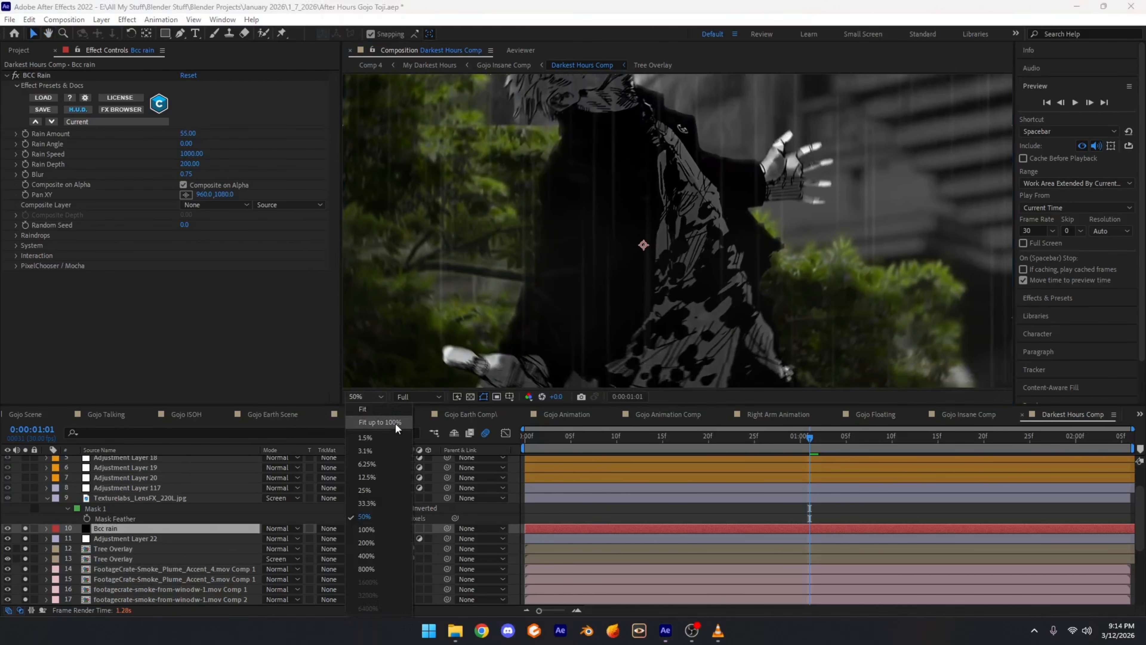
pyautogui.click(380, 426)
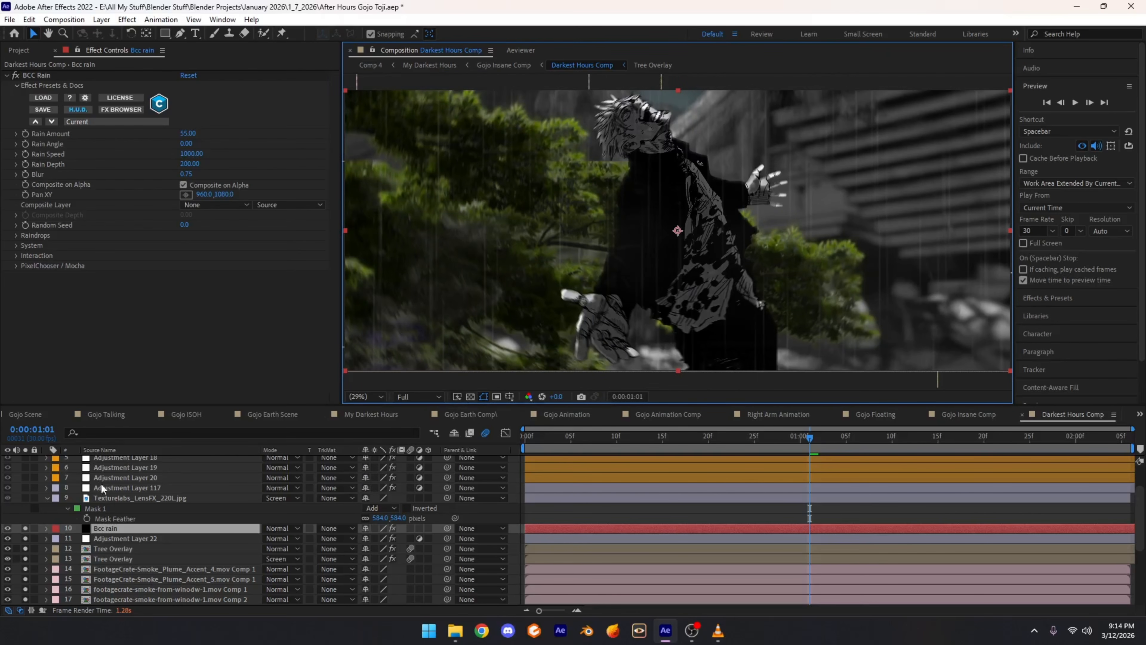
# Step: Review the BCC Rain effect's settings on the Bcc rain layer
pyautogui.click(128, 497)
pyautogui.click(255, 529)
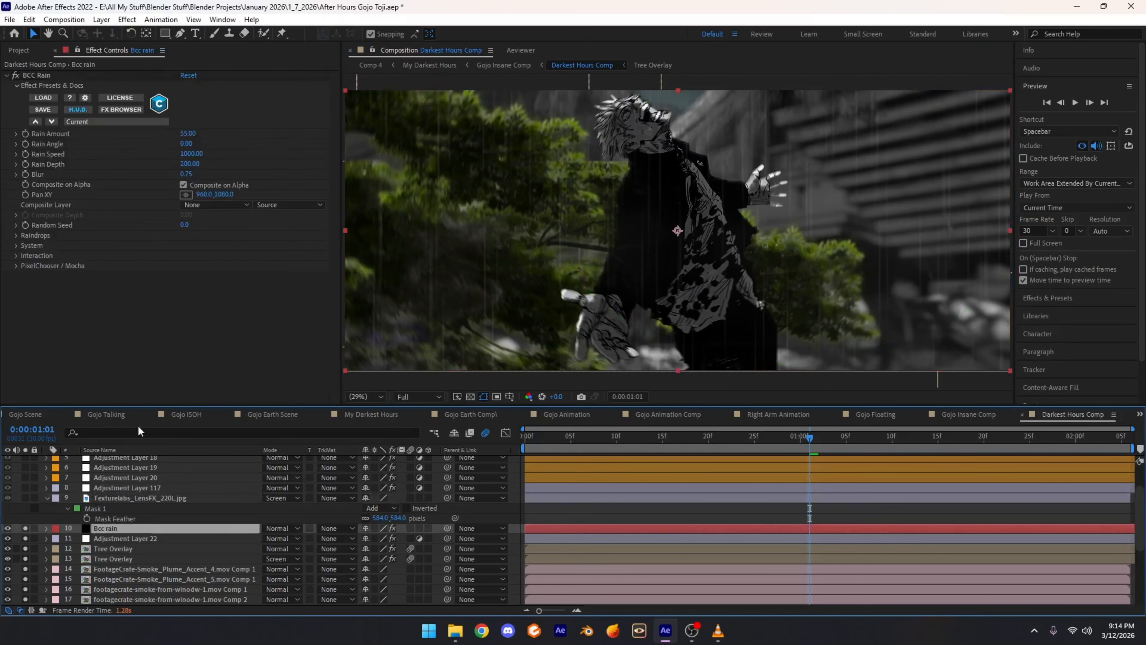
pyautogui.click(42, 75)
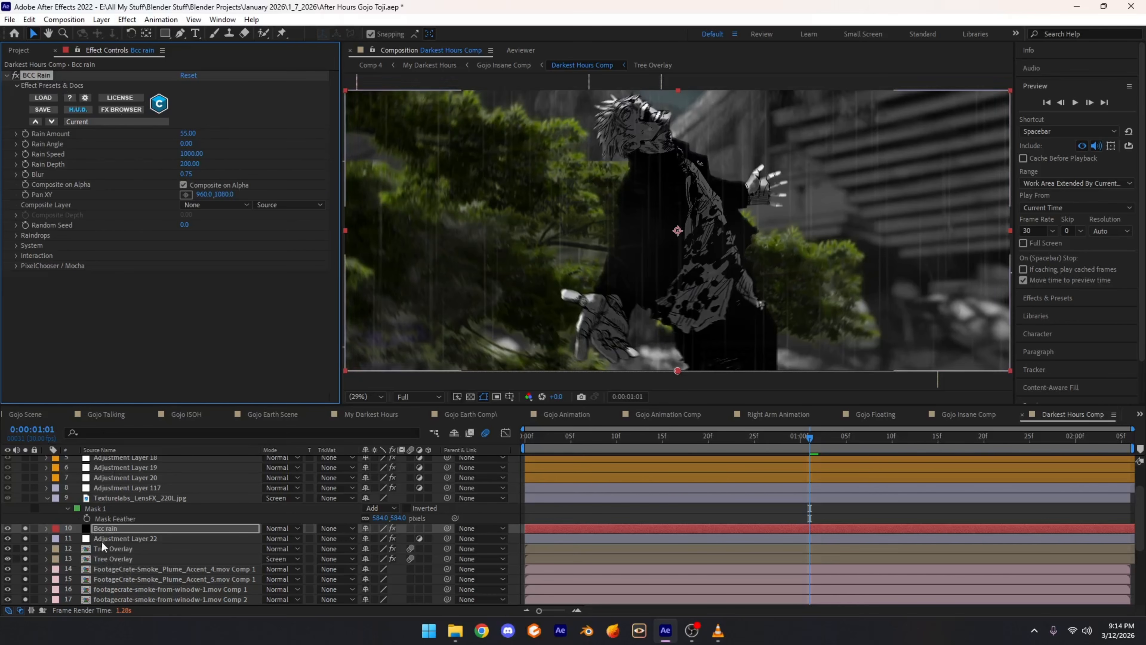
# Step: Solo the Texturelabs_LensFX_220L.jpg layer
pyautogui.click(133, 498)
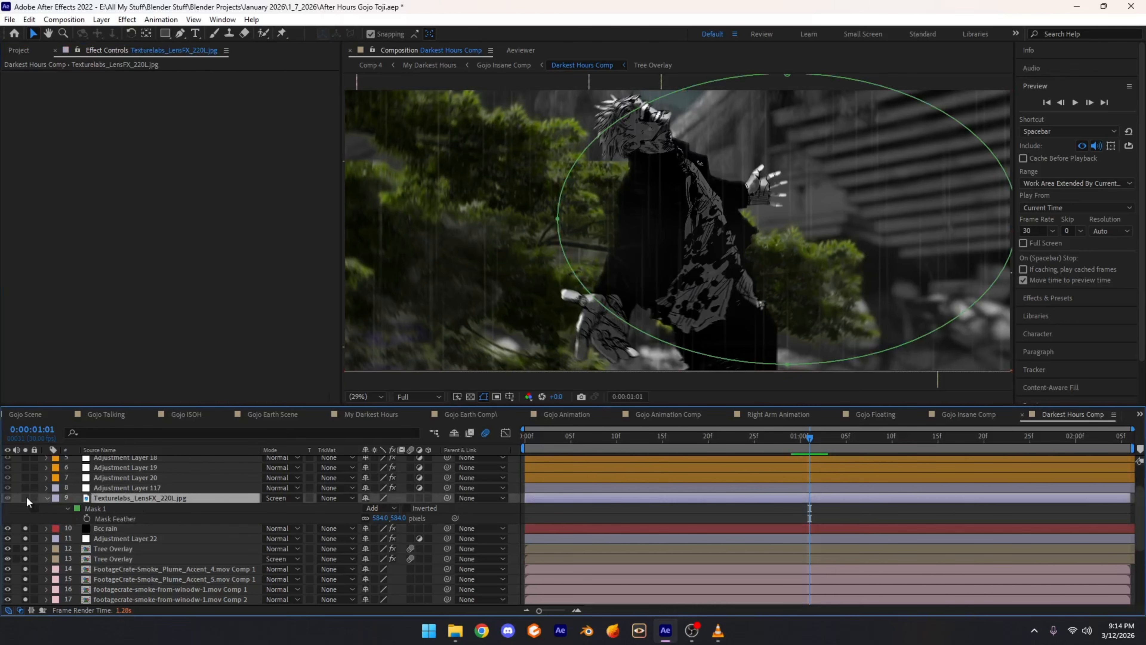
pyautogui.click(26, 497)
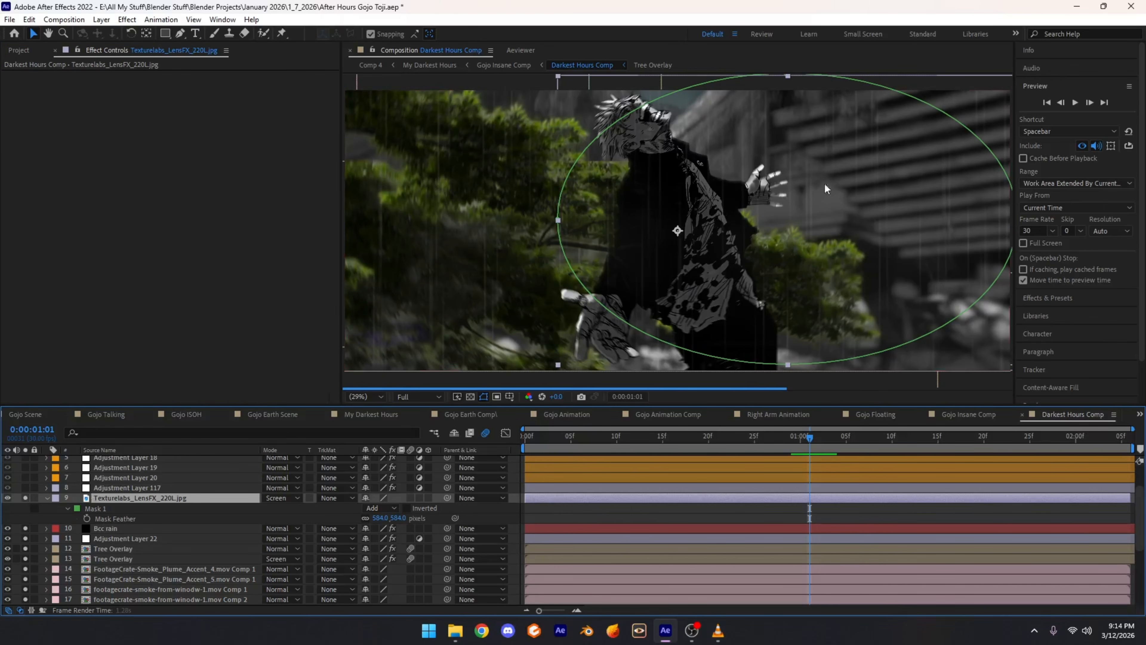
# Step: Delete Mask 1 from the Texturelabs_LensFX_220L.jpg layer to compare the unmasked lens texture, and undo the deletion
pyautogui.click(101, 508)
pyautogui.press('Delete')
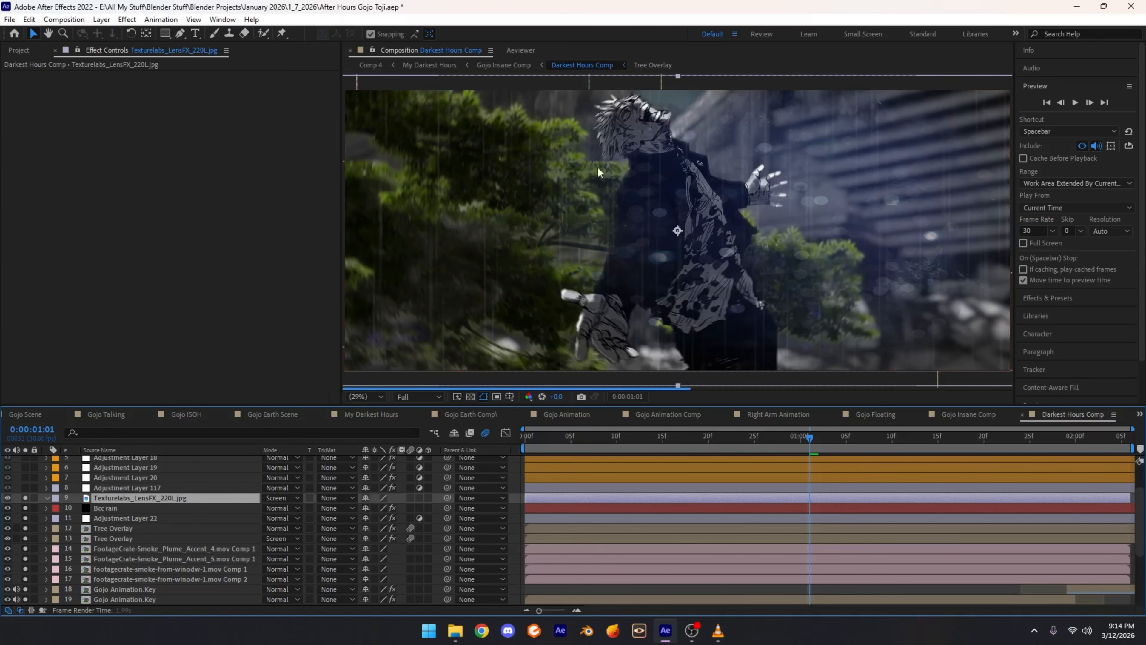
pyautogui.hotkey('ctrl', 'z')
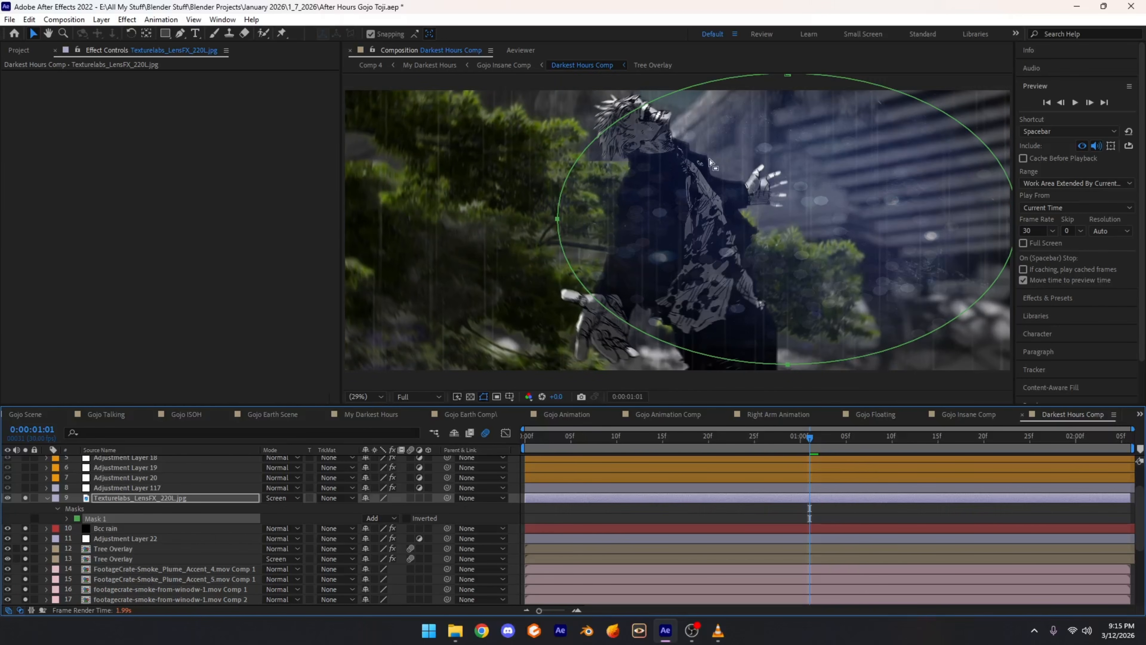
pyautogui.click(487, 520)
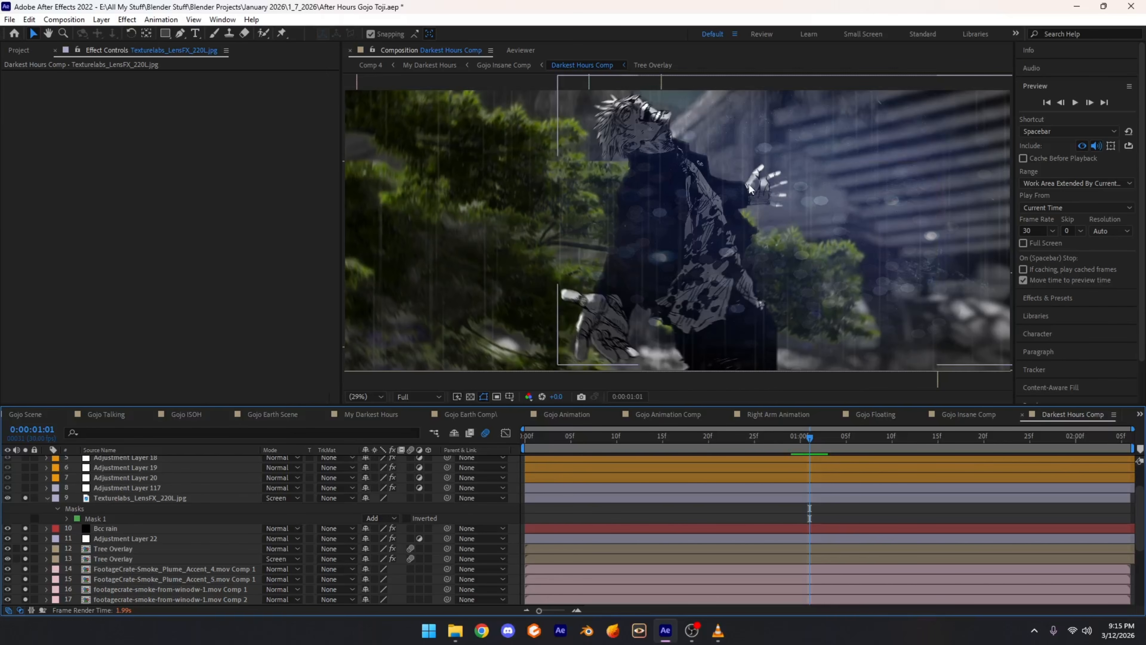
pyautogui.click(136, 497)
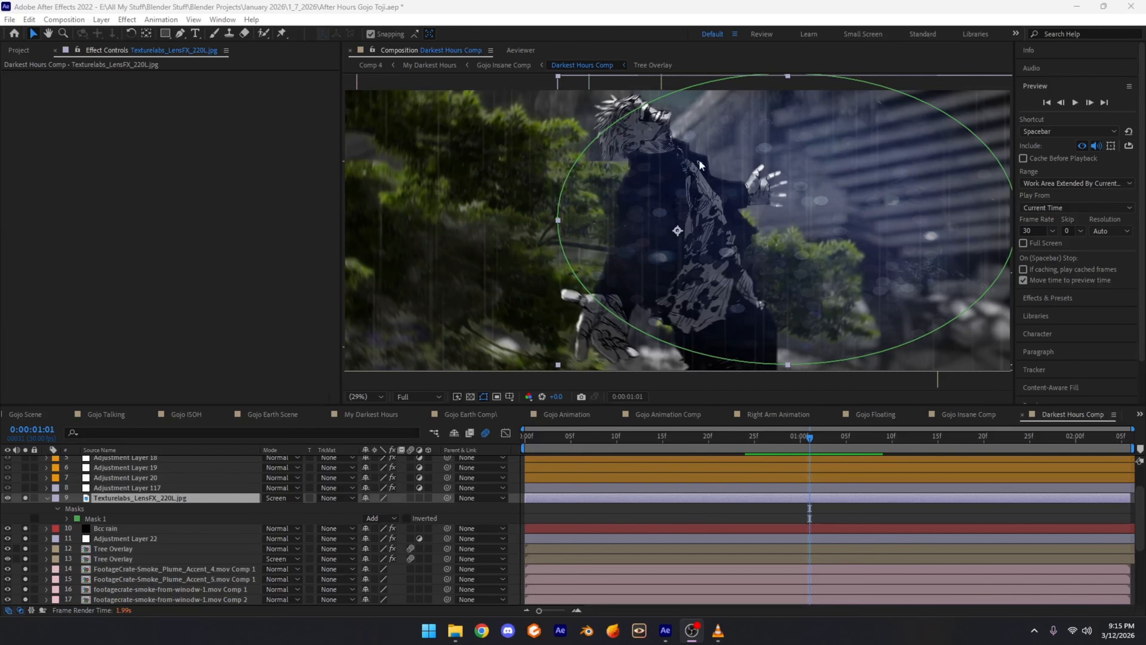
# Step: Solo Adjustment Layer 117 and review its Film effect's negative and print stock options, keeping Kodak 5222 Double-X Push 3 and Kodak 2383
pyautogui.click(67, 488)
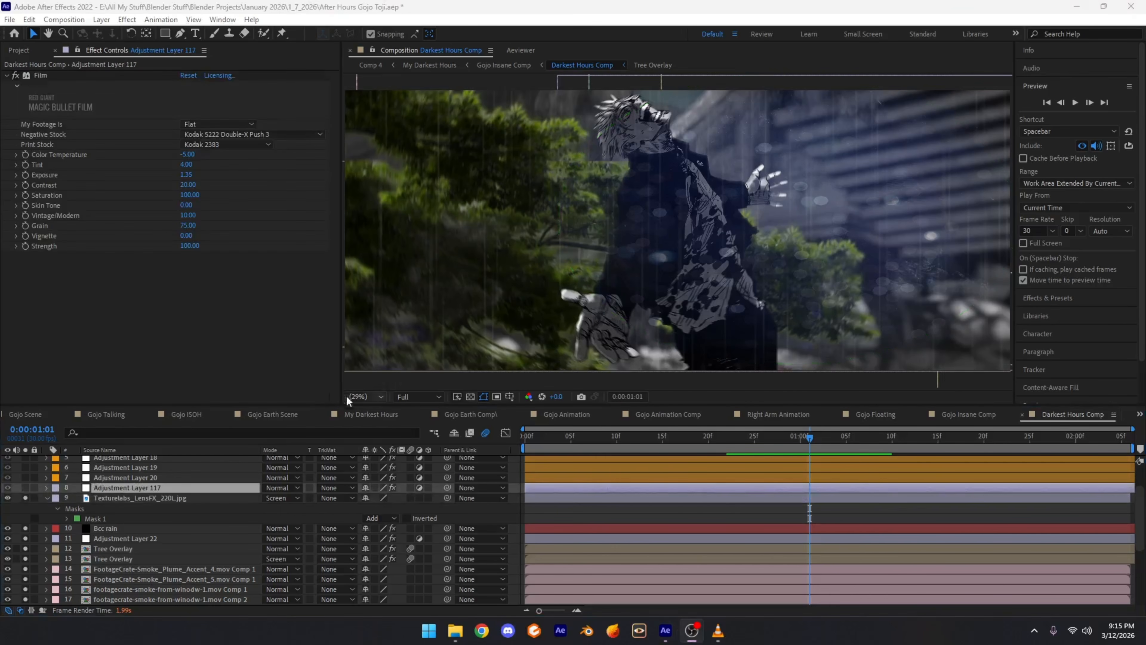
pyautogui.click(24, 488)
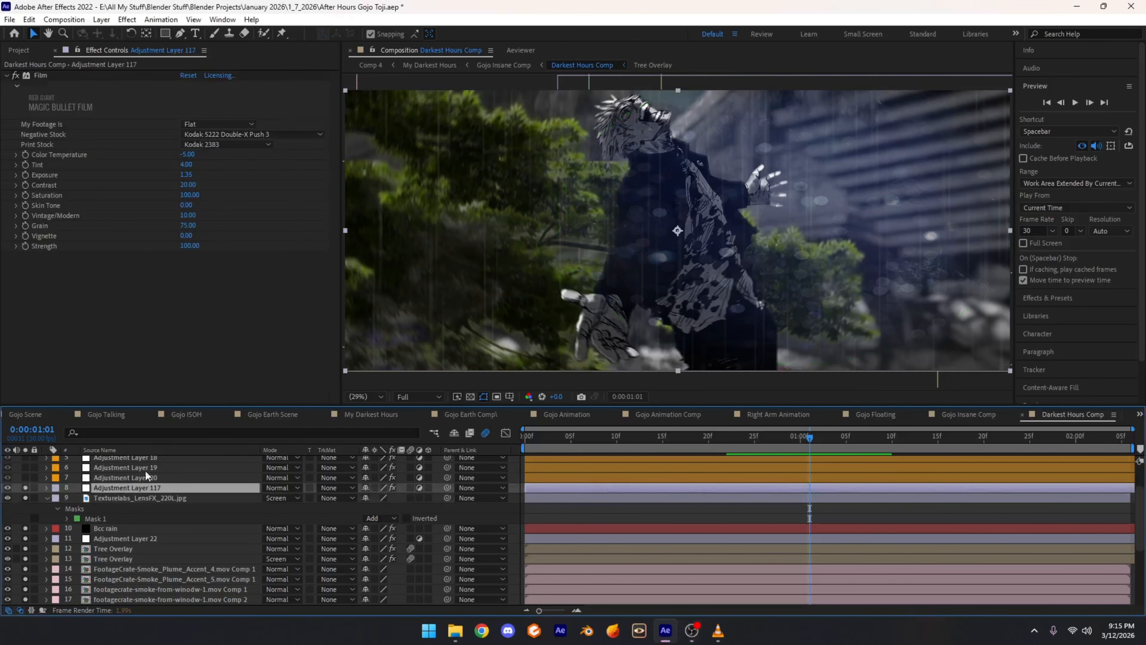
pyautogui.click(258, 135)
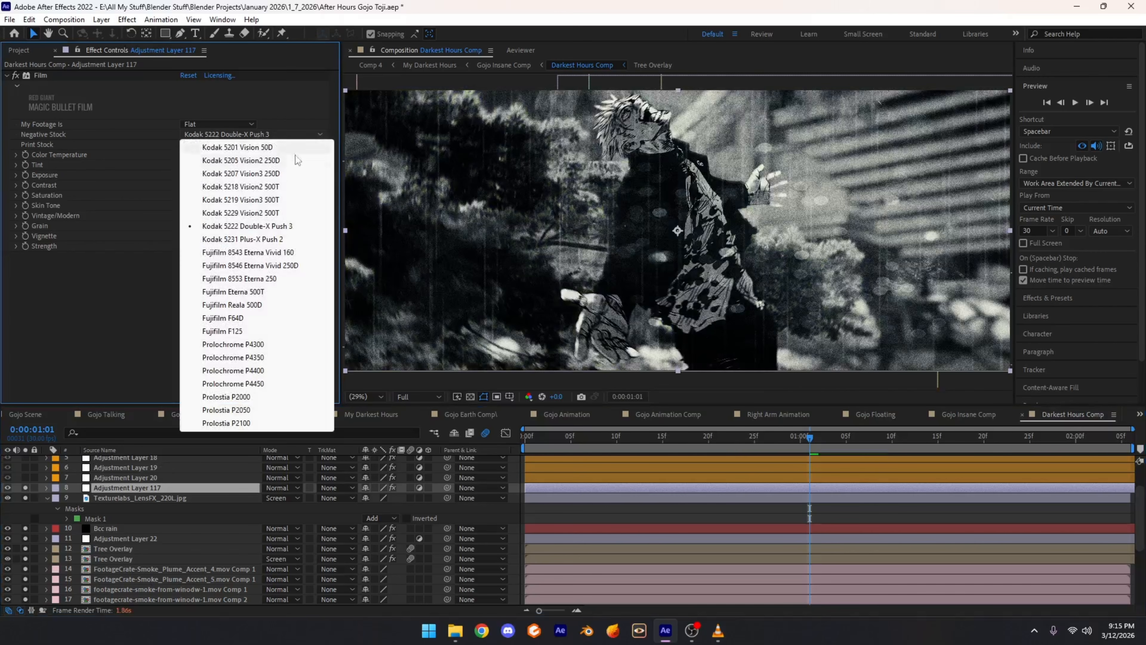
pyautogui.click(271, 227)
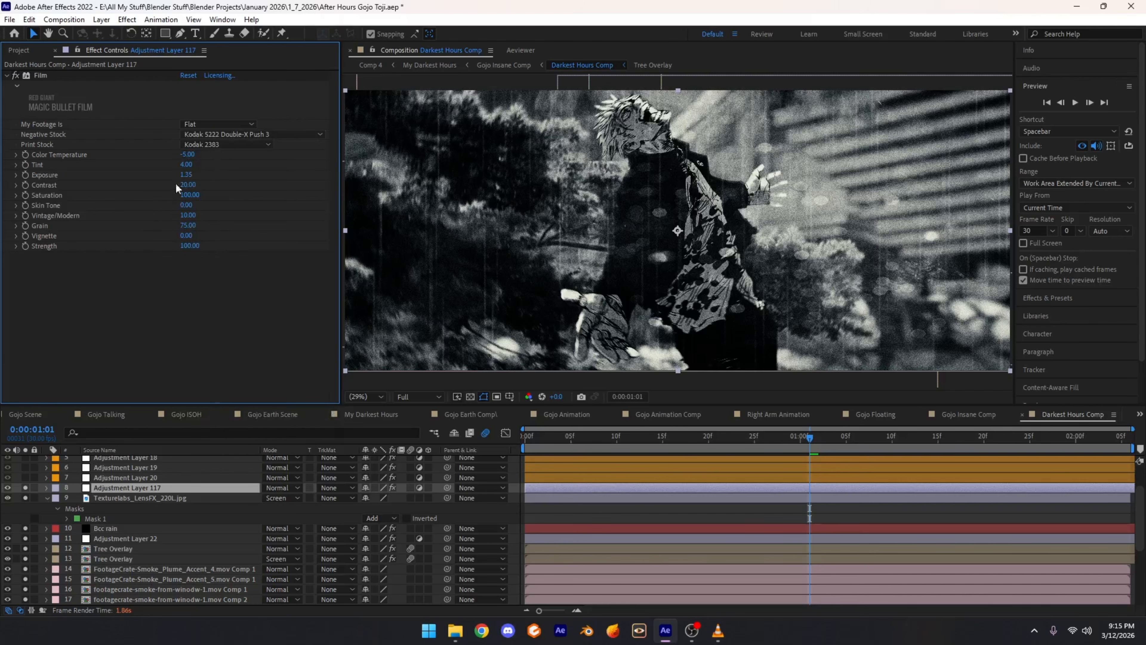
pyautogui.click(227, 147)
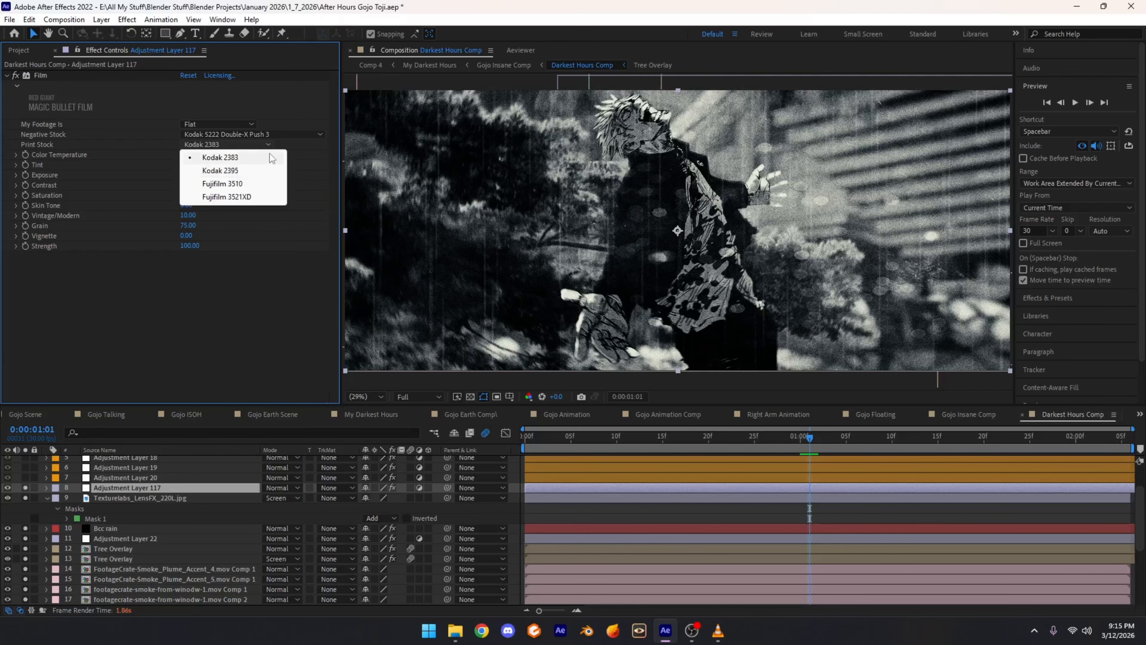
pyautogui.click(315, 150)
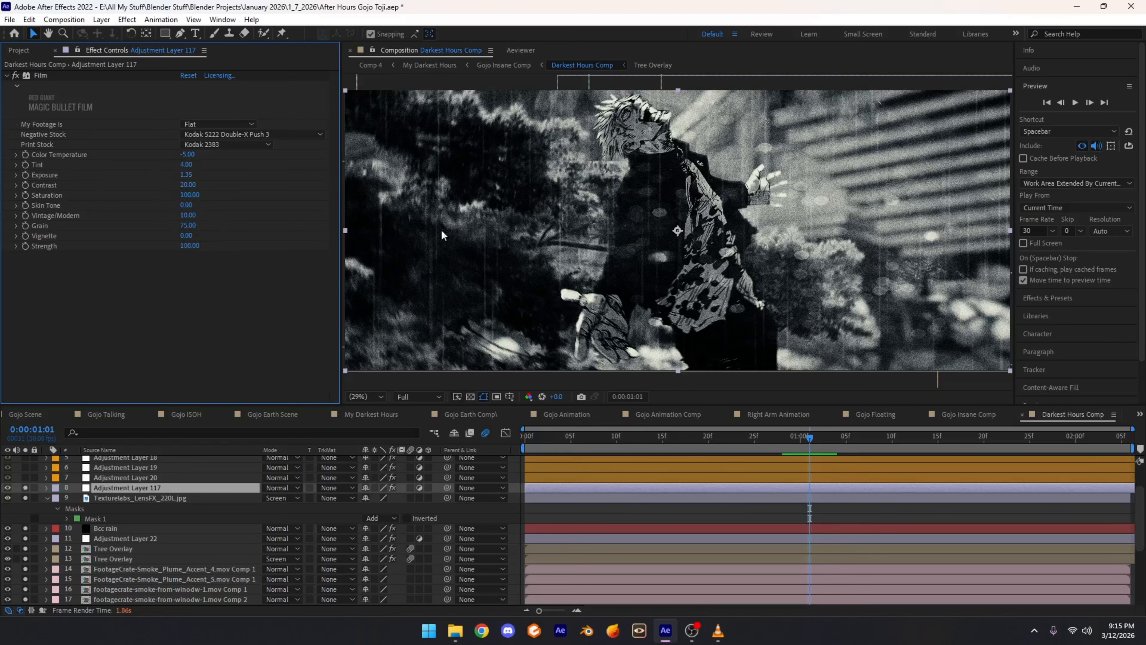
# Step: Switch Adjustment Layer 117's solo off and on to compare the full frame with and without the Film effect
pyautogui.press('.')
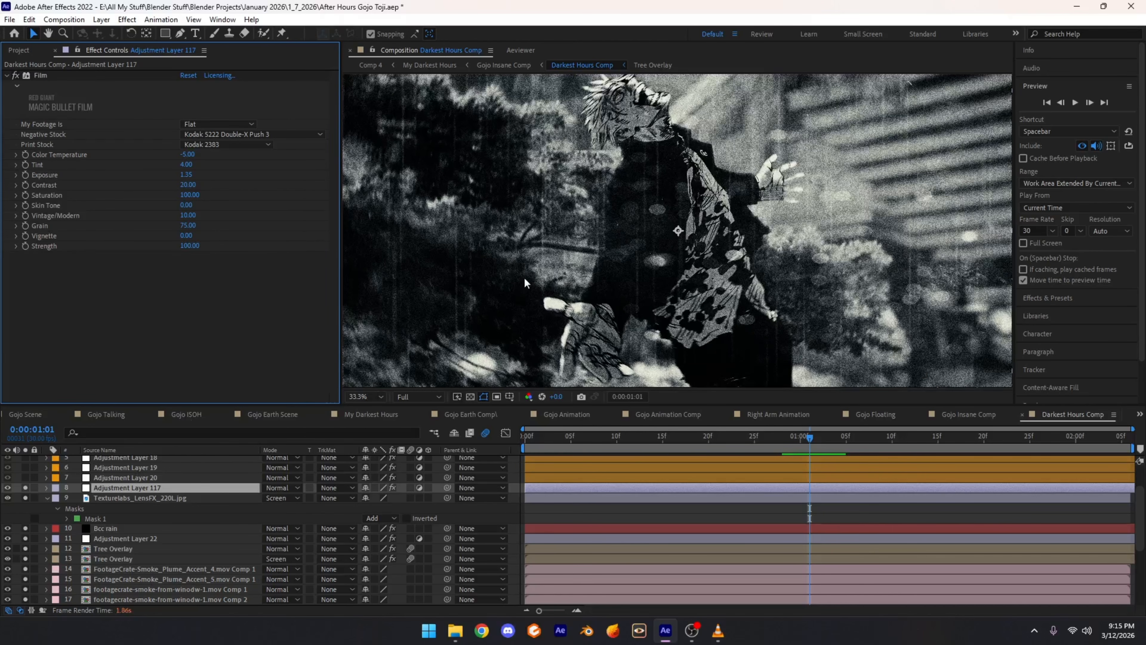
pyautogui.click(368, 397)
pyautogui.click(375, 426)
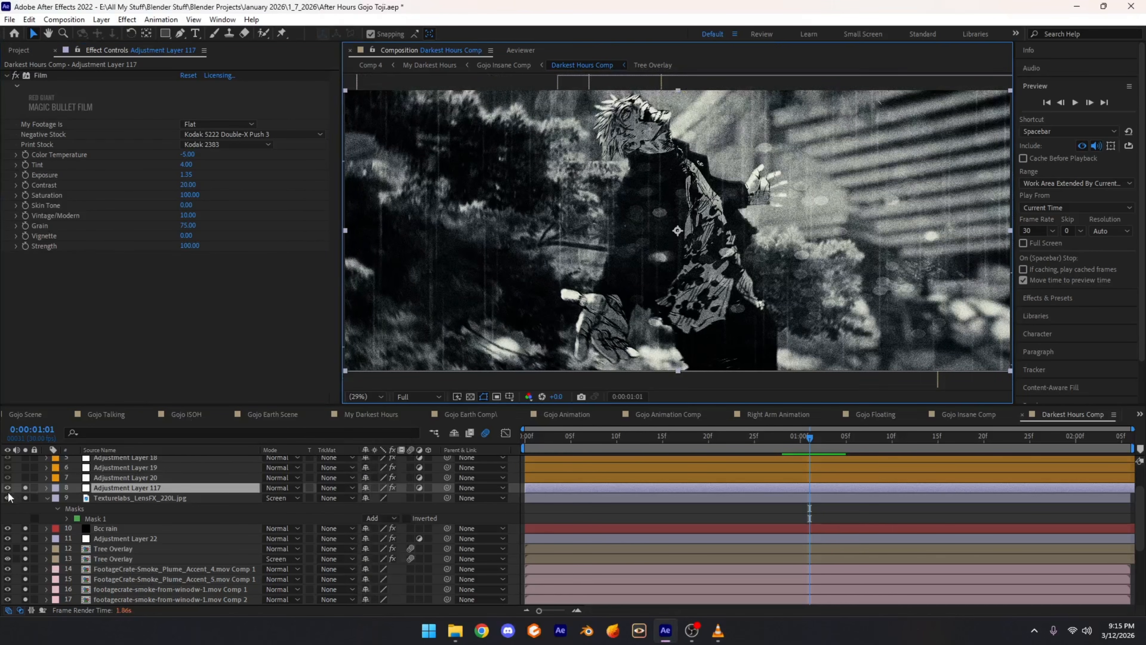
pyautogui.click(25, 488)
pyautogui.click(24, 488)
pyautogui.click(25, 487)
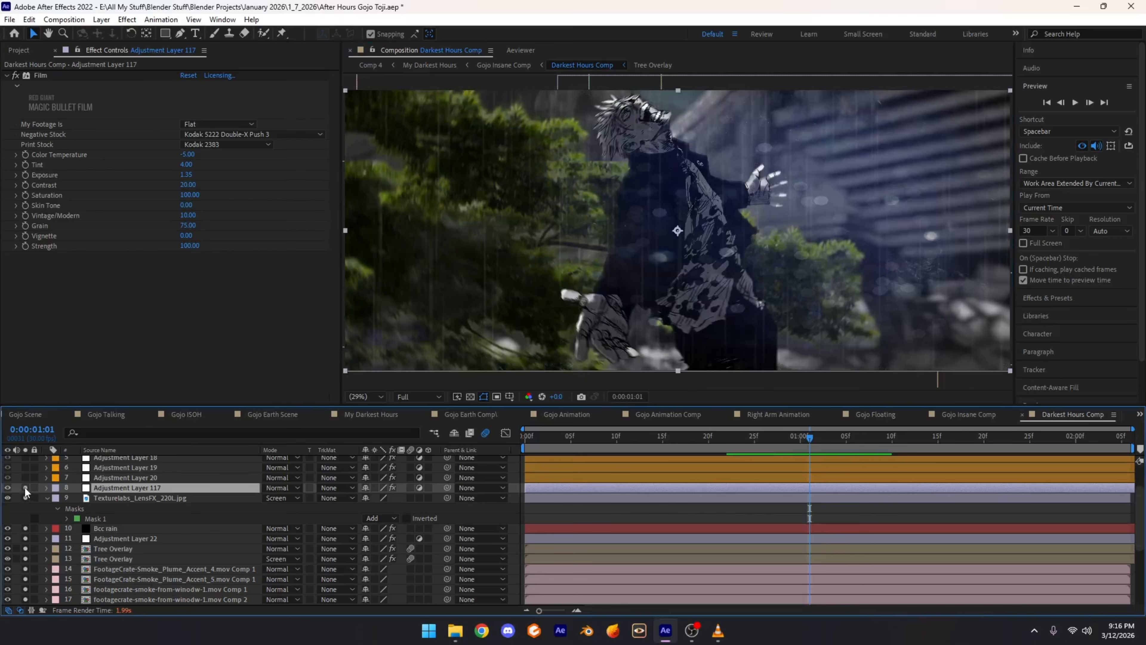
pyautogui.click(26, 488)
pyautogui.click(25, 488)
pyautogui.click(26, 487)
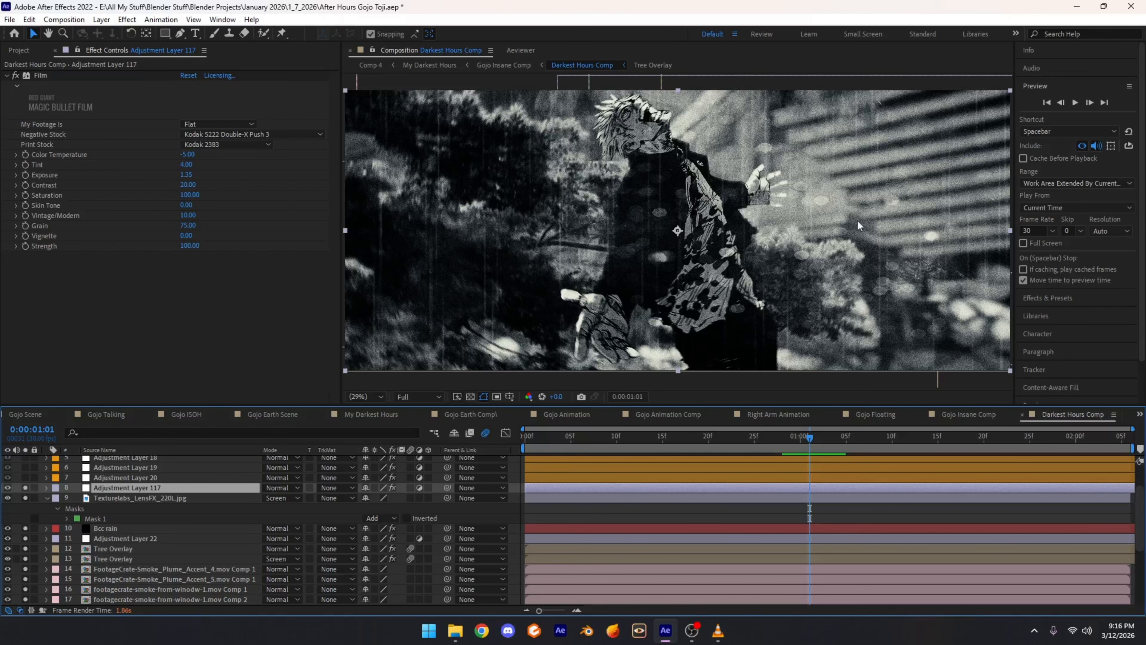
# Step: Examine the Film effect's grain on the tree foliage up close
pyautogui.scroll(1, 677, 233)
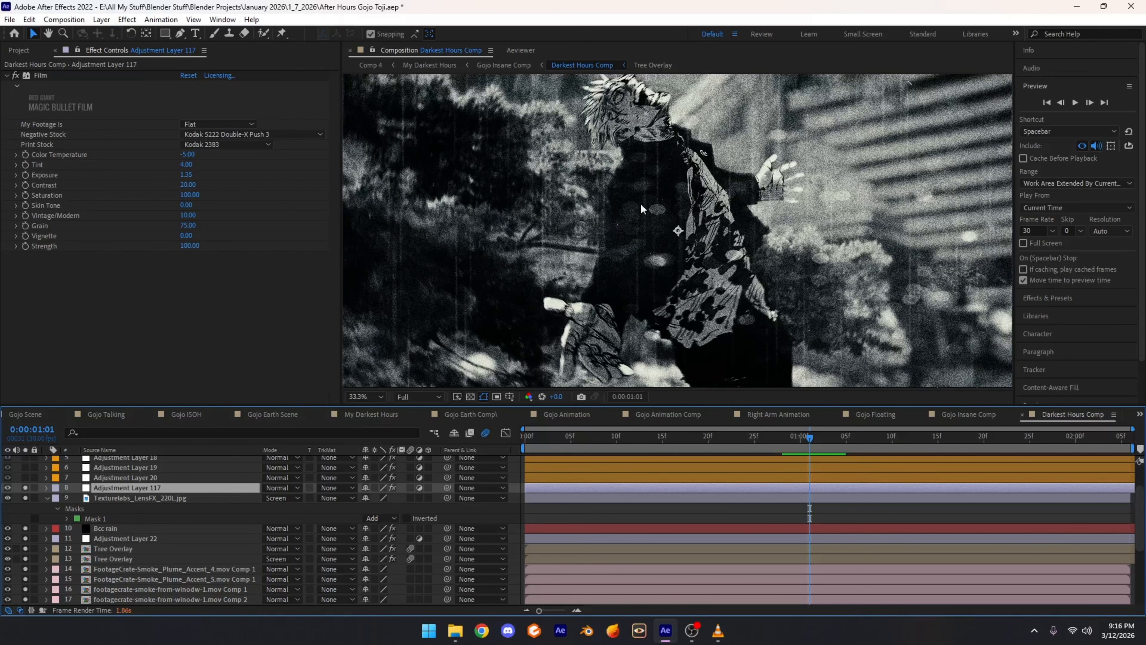
pyautogui.moveTo(618, 234); pyautogui.dragTo(587, 289)
pyautogui.scroll(2, 582, 284)
pyautogui.moveTo(576, 244); pyautogui.dragTo(895, 282)
pyautogui.moveTo(654, 271); pyautogui.dragTo(933, 279)
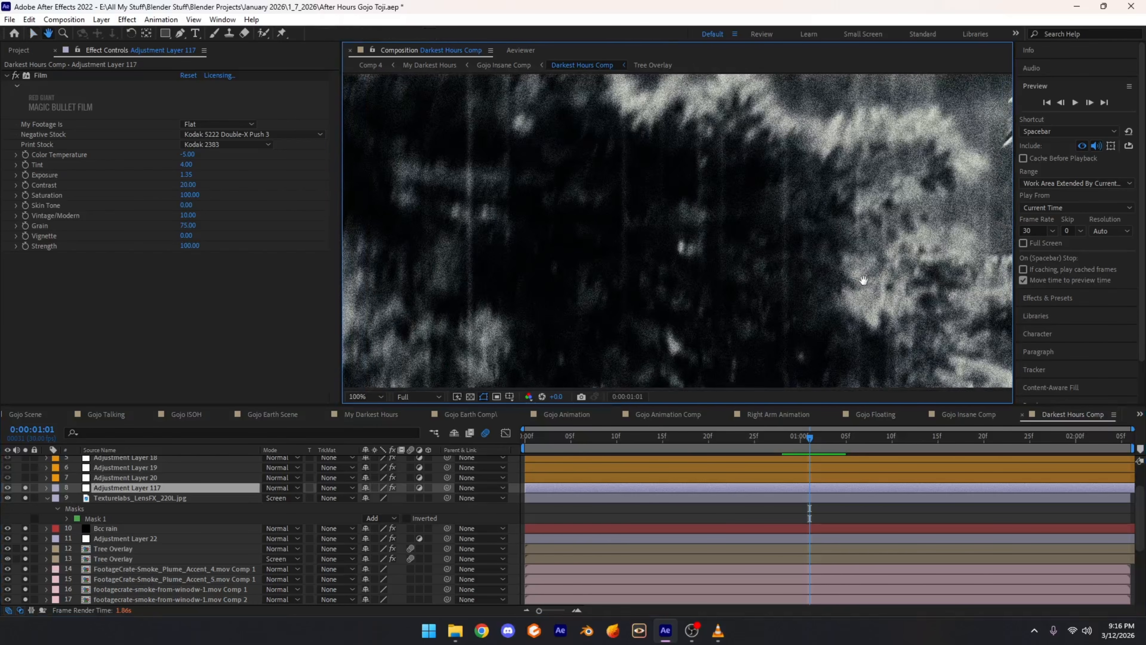
pyautogui.moveTo(677, 253); pyautogui.dragTo(831, 210)
pyautogui.scroll(1, 684, 243)
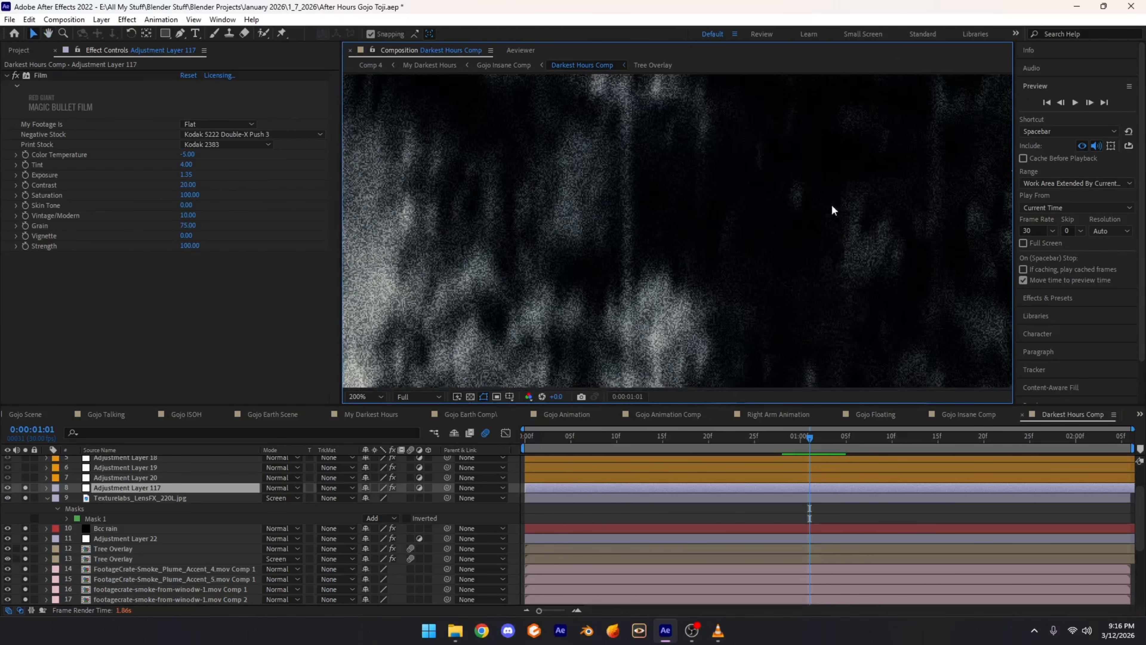
# Step: Examine the Film effect's grain on the character's face up close, and refit the frame
pyautogui.moveTo(997, 208); pyautogui.dragTo(565, 230)
pyautogui.scroll(-1, 566, 230)
pyautogui.moveTo(921, 219); pyautogui.dragTo(934, 291)
pyautogui.scroll(1, 587, 258)
pyautogui.moveTo(715, 135); pyautogui.dragTo(726, 256)
pyautogui.moveTo(677, 217); pyautogui.dragTo(716, 288)
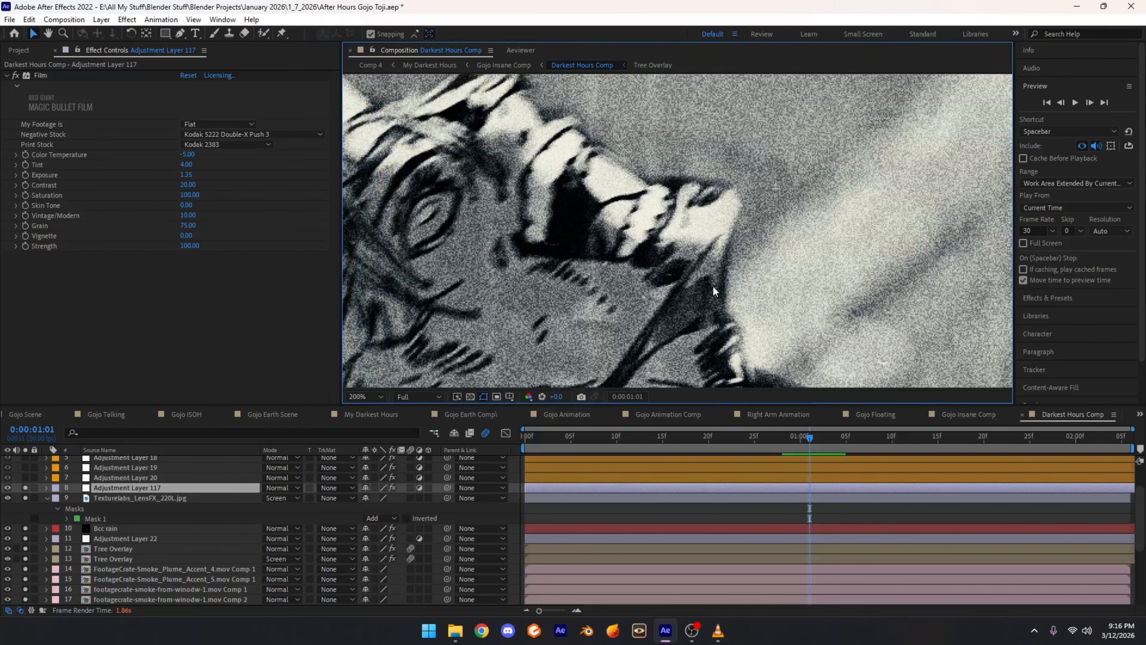
pyautogui.scroll(-1, 716, 291)
pyautogui.click(366, 397)
pyautogui.click(386, 424)
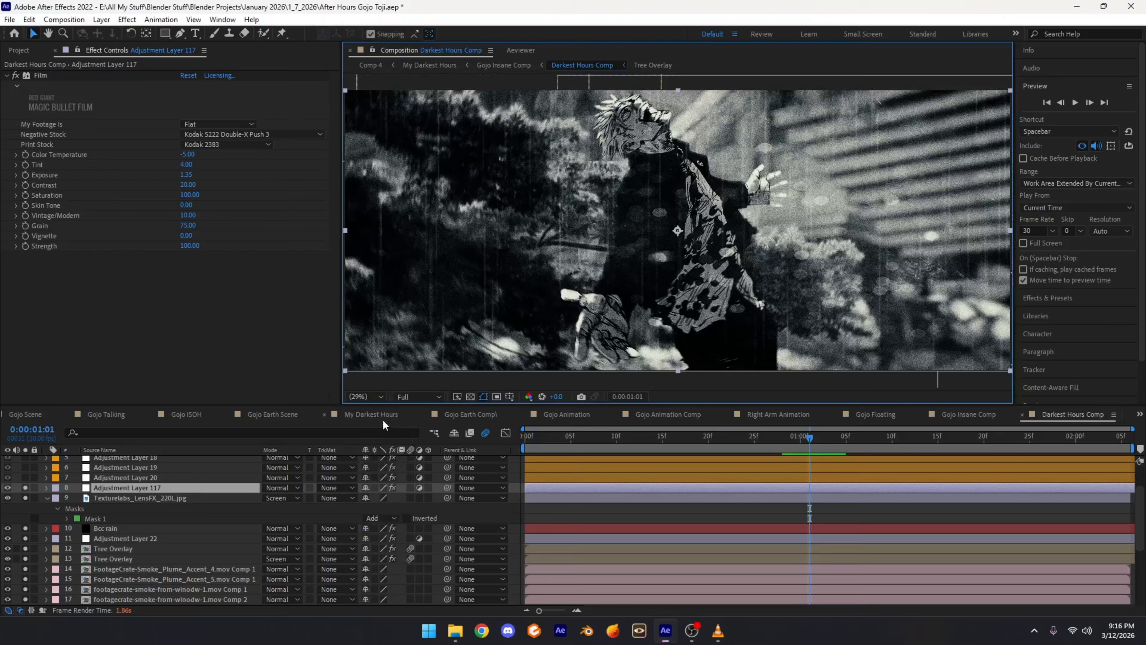
# Step: Look through the uppermost adjustment layers and examine the Crate's Godrays settings on Adjustment Layer 120
pyautogui.click(149, 478)
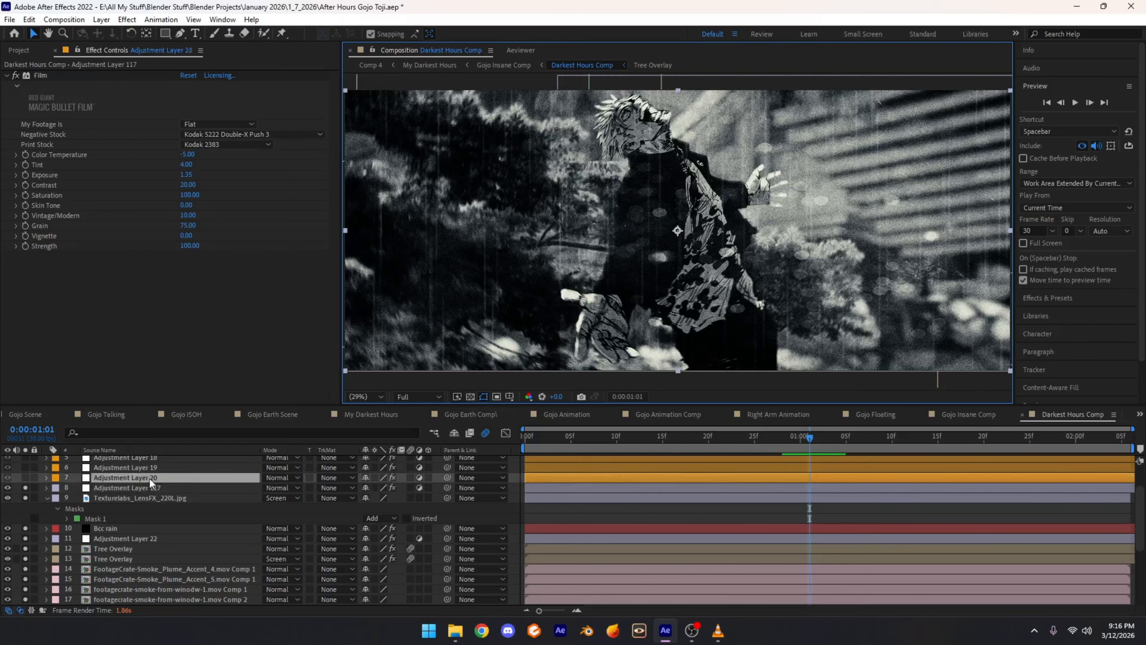
pyautogui.scroll(2, 192, 492)
pyautogui.click(111, 479)
pyautogui.click(112, 460)
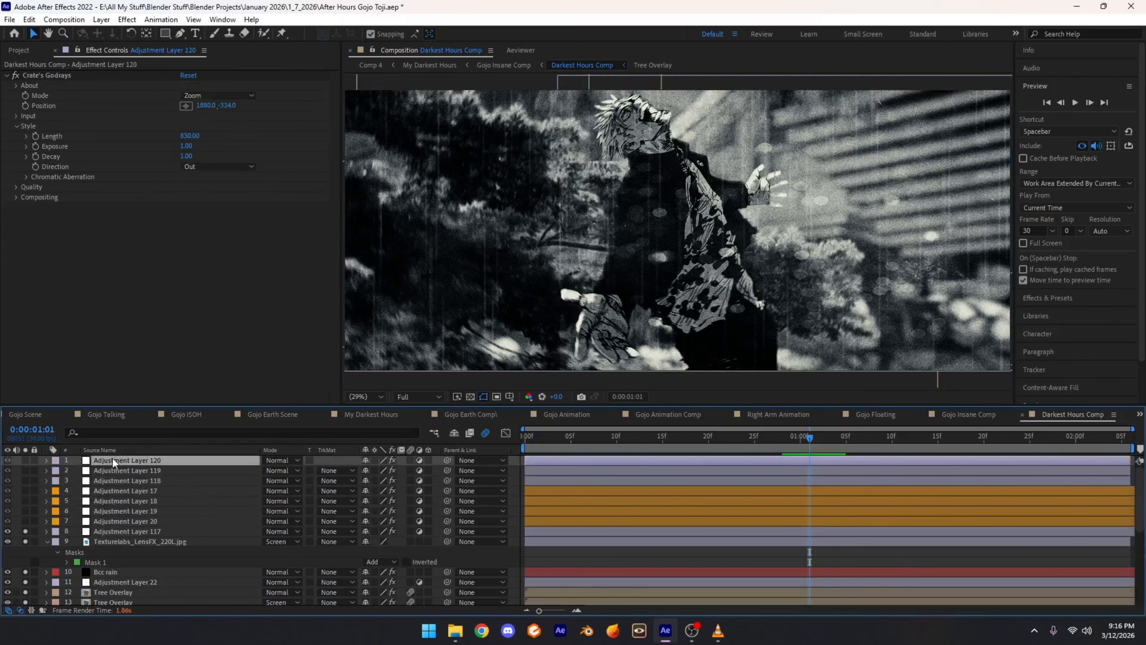
pyautogui.click(113, 450)
pyautogui.click(107, 452)
# Step: Review the Chromatic Displacement settings on Adjustment Layers 20, 19, 18 and 17 one after another
pyautogui.click(119, 520)
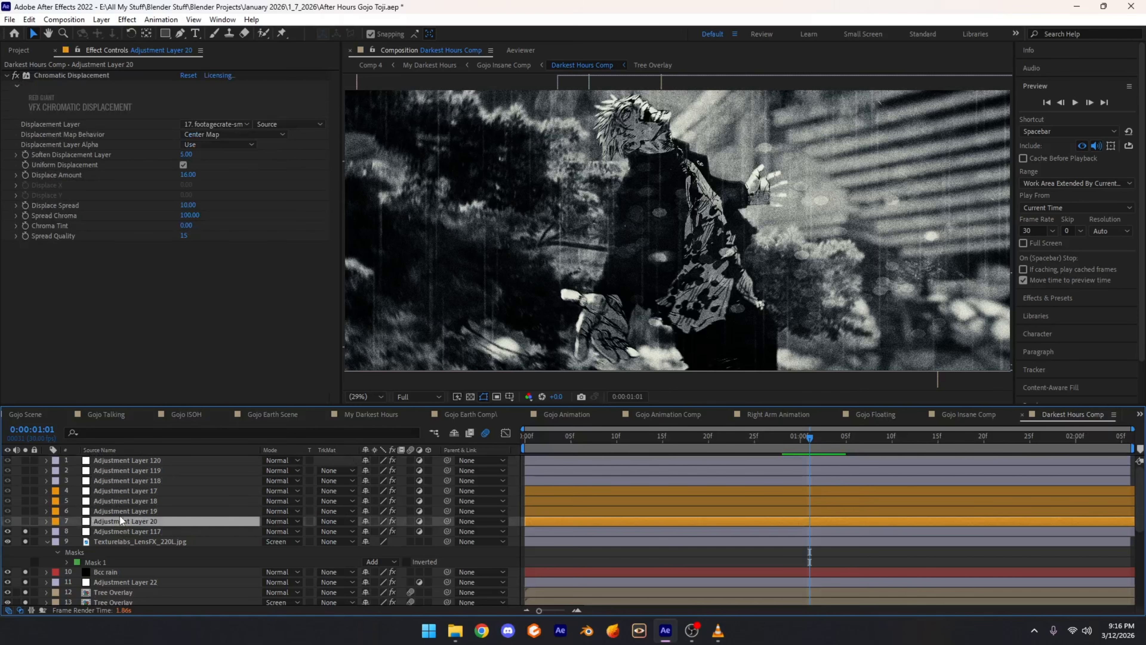
pyautogui.click(120, 511)
pyautogui.click(117, 500)
pyautogui.click(117, 491)
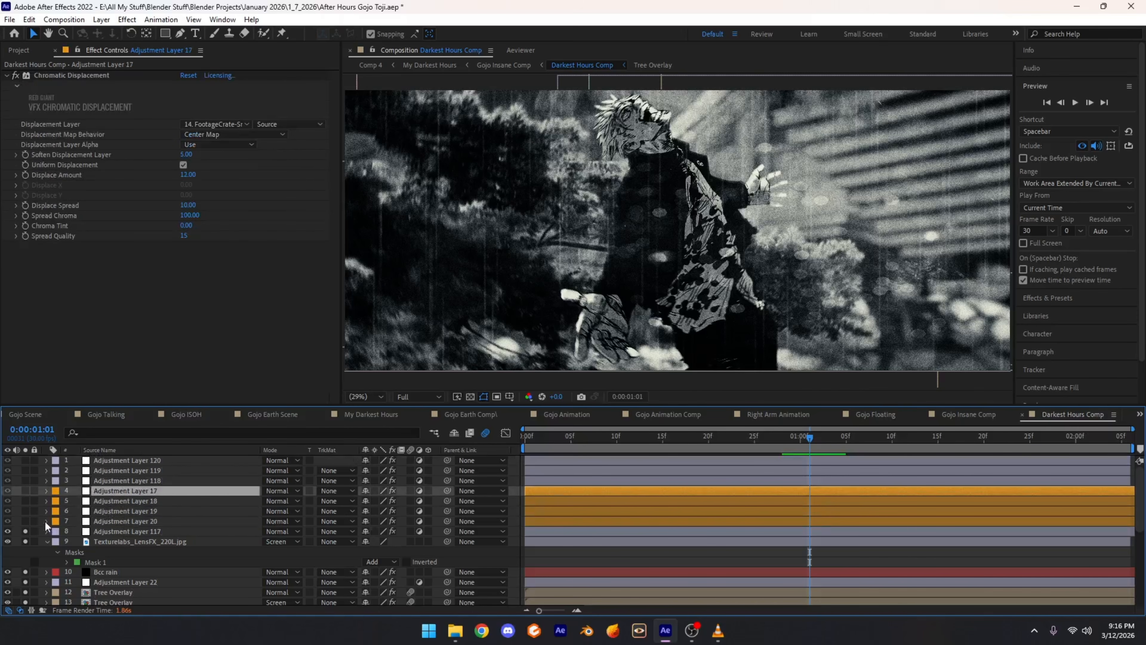
# Step: Solo Adjustment Layers 17 to 20 and check which smoke comp each uses as its Chromatic Displacement layer
pyautogui.moveTo(29, 519); pyautogui.dragTo(25, 498)
pyautogui.click(153, 522)
pyautogui.click(213, 123)
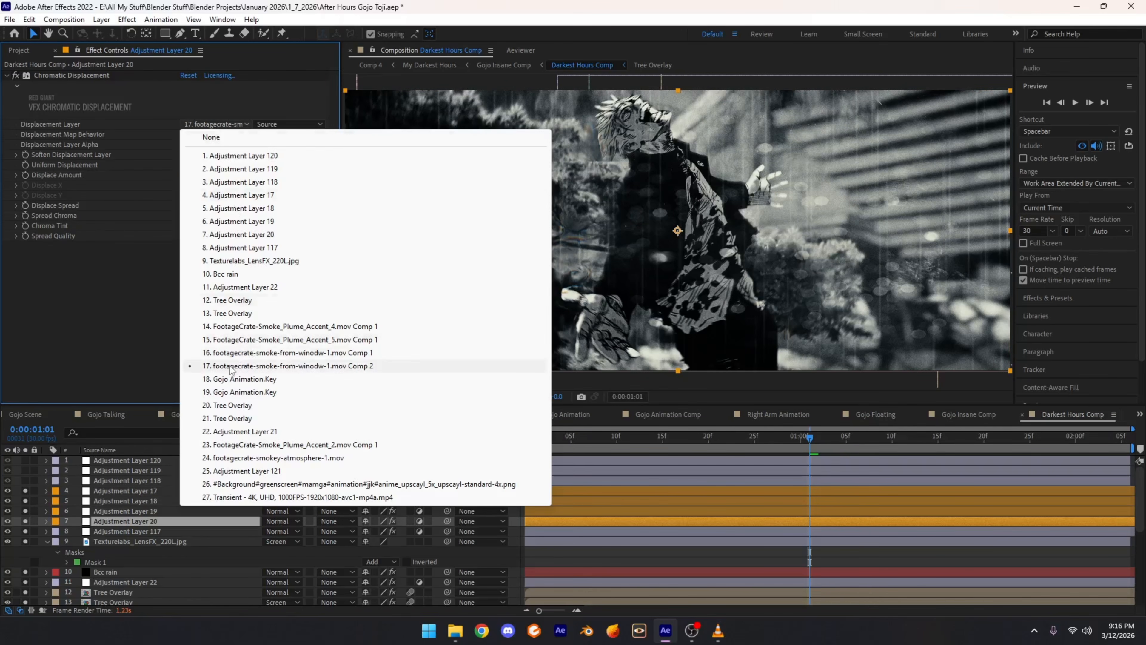
pyautogui.click(117, 513)
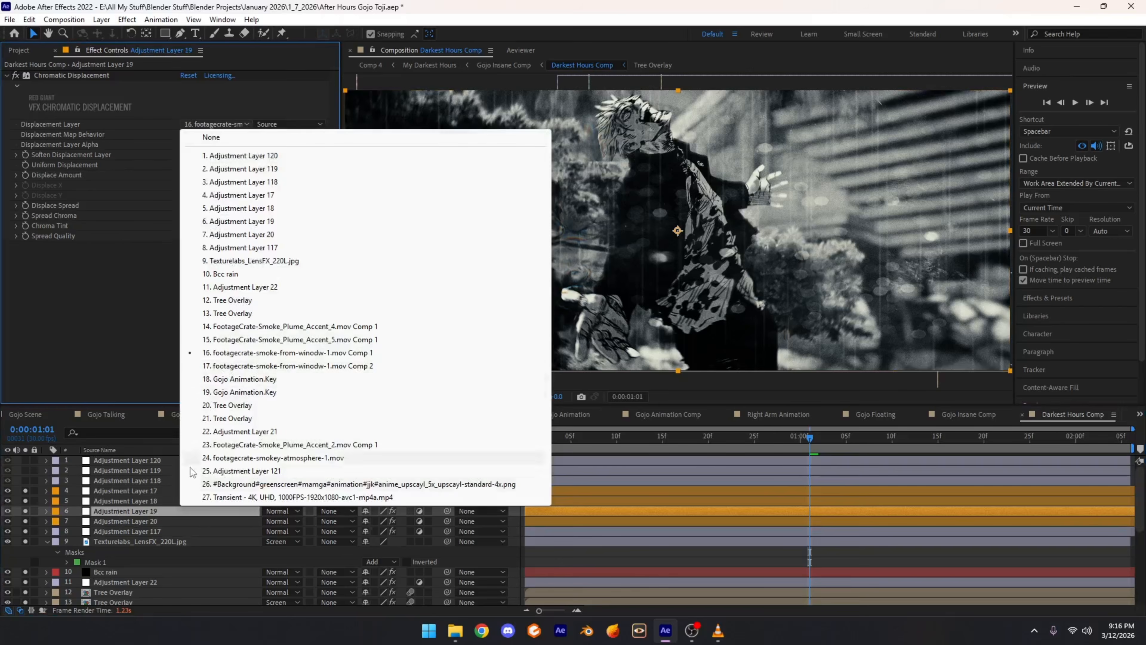
pyautogui.click(122, 501)
pyautogui.click(206, 124)
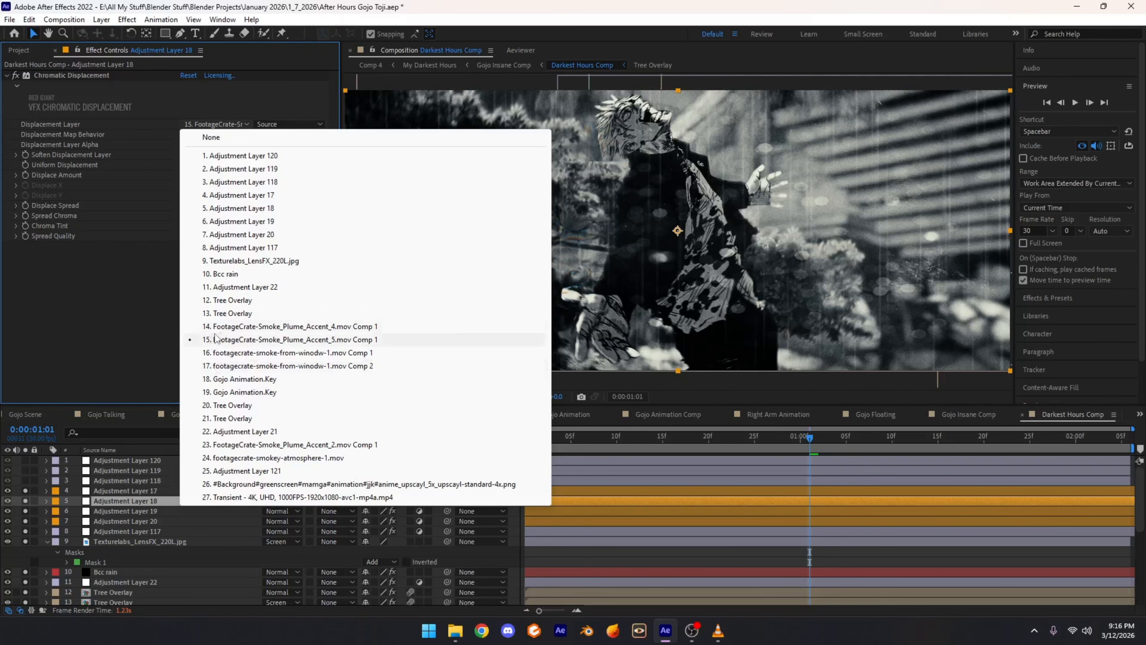
pyautogui.click(131, 491)
pyautogui.click(224, 122)
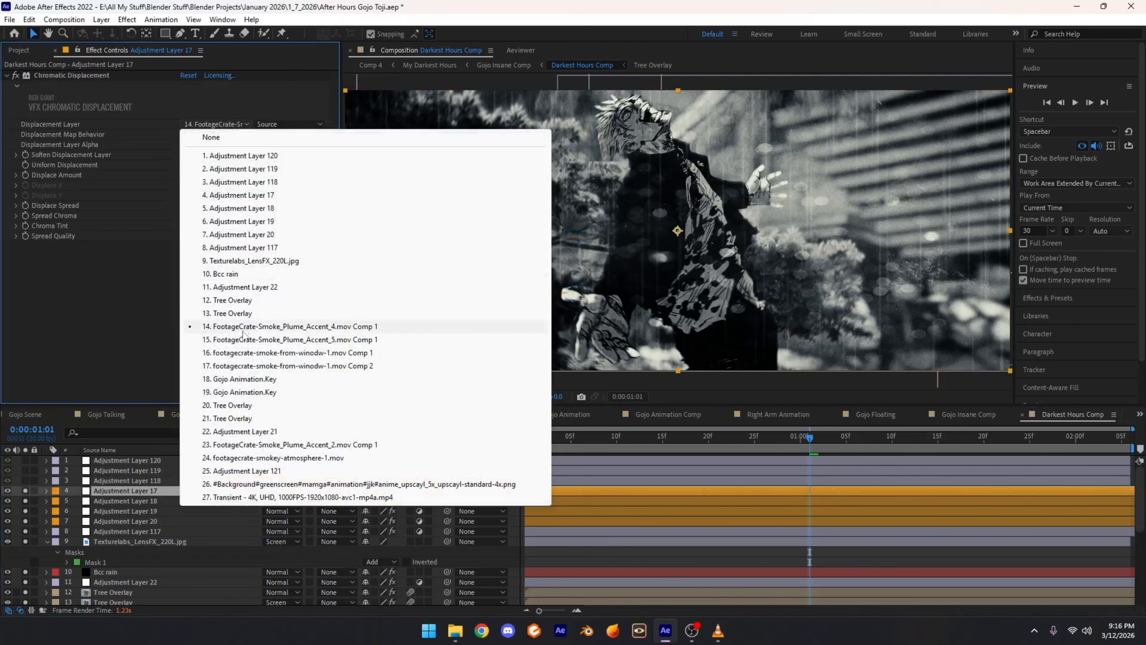
pyautogui.click(123, 492)
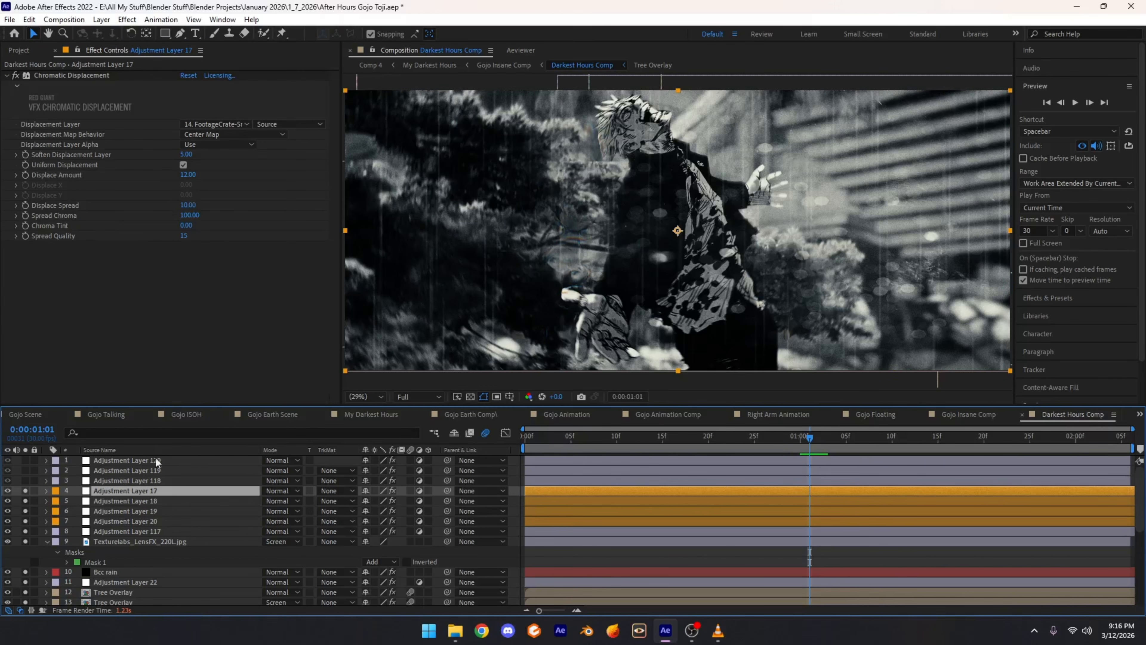
pyautogui.click(144, 500)
pyautogui.click(150, 512)
pyautogui.click(144, 521)
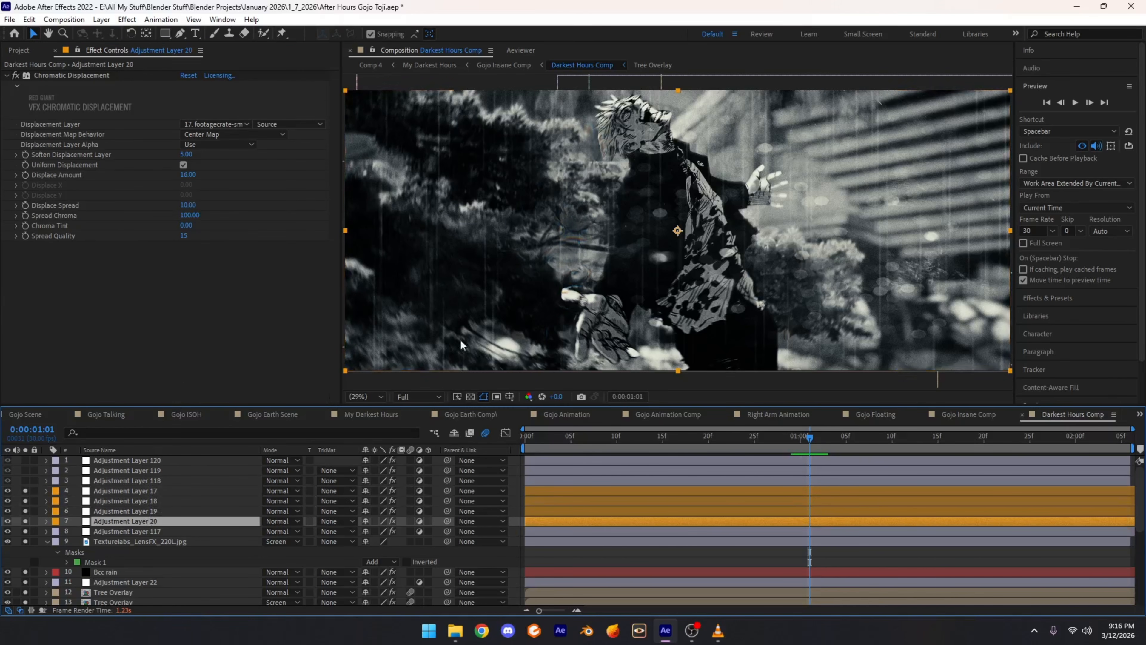
# Step: Examine the chromatic displacement up close on the background trees and around the character's lowered hand
pyautogui.scroll(4, 564, 269)
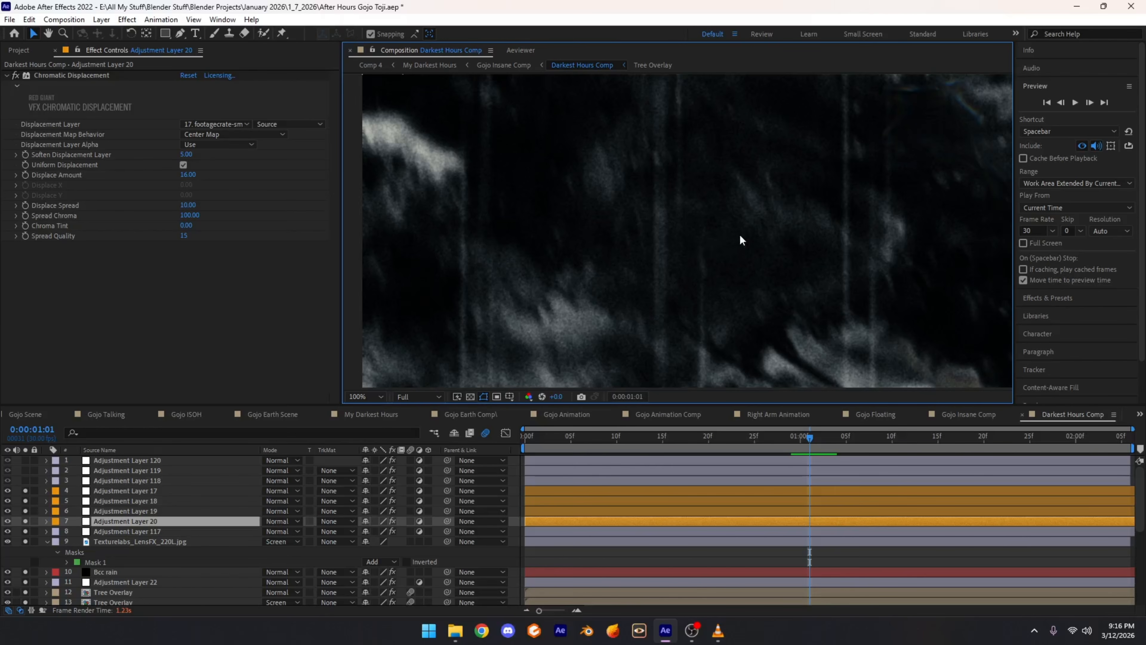
pyautogui.moveTo(819, 221); pyautogui.dragTo(586, 269)
pyautogui.scroll(1, 704, 232)
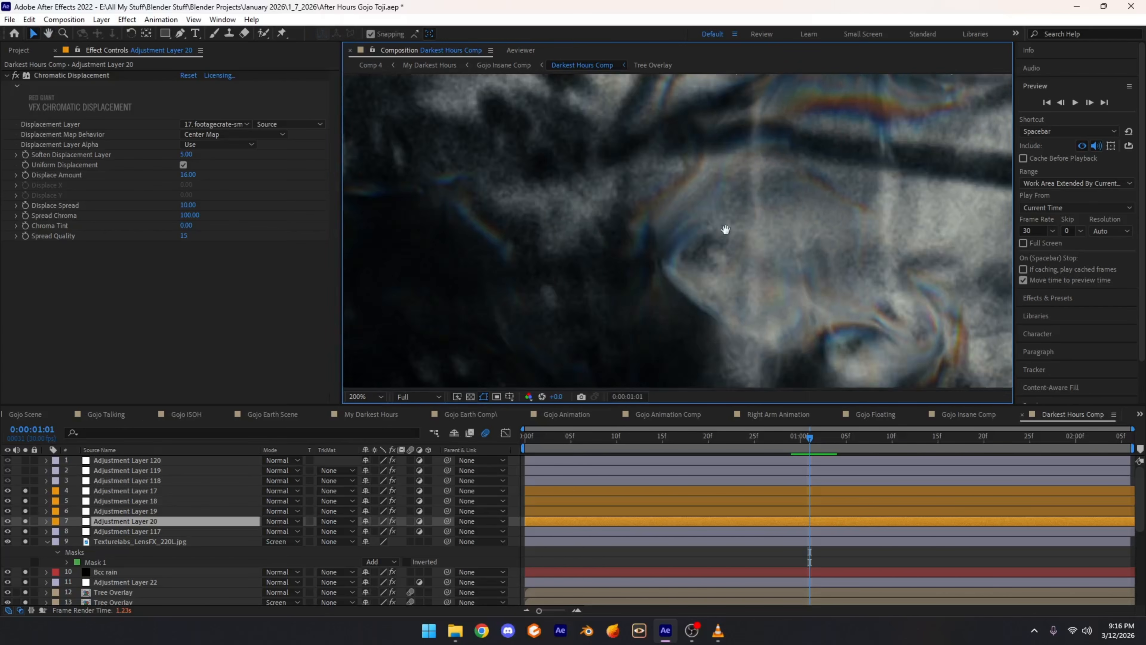
pyautogui.moveTo(724, 231); pyautogui.dragTo(543, 106)
pyautogui.scroll(-1, 659, 238)
pyautogui.scroll(-1, 543, 107)
pyautogui.moveTo(614, 225); pyautogui.dragTo(585, 187)
pyautogui.scroll(1, 586, 187)
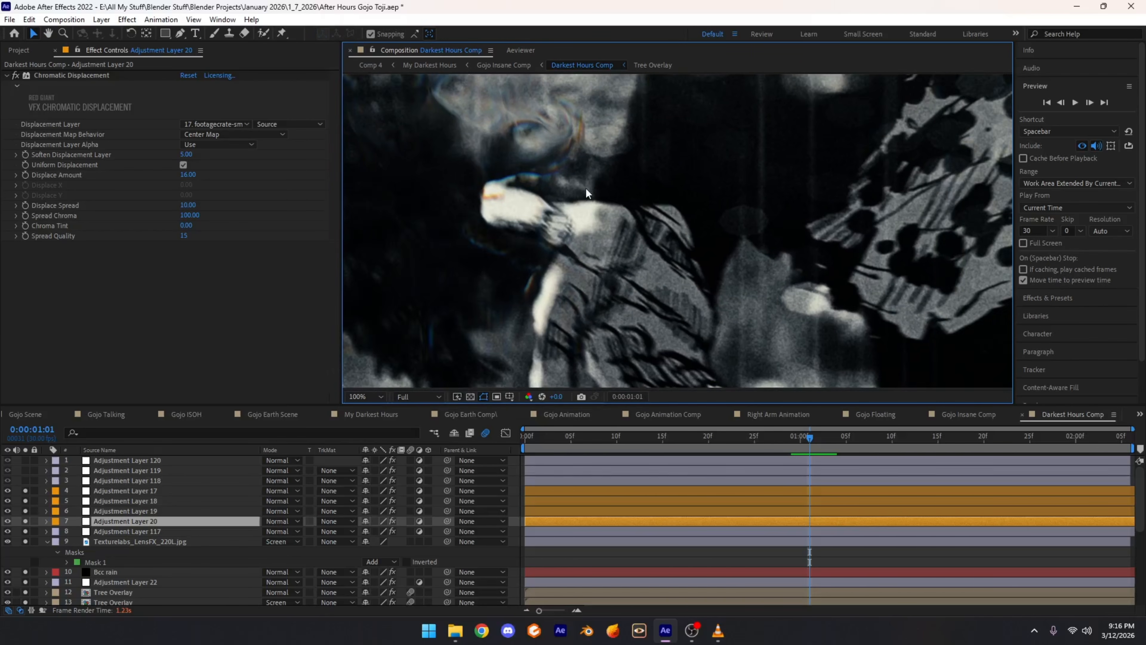
pyautogui.moveTo(552, 228); pyautogui.dragTo(618, 234)
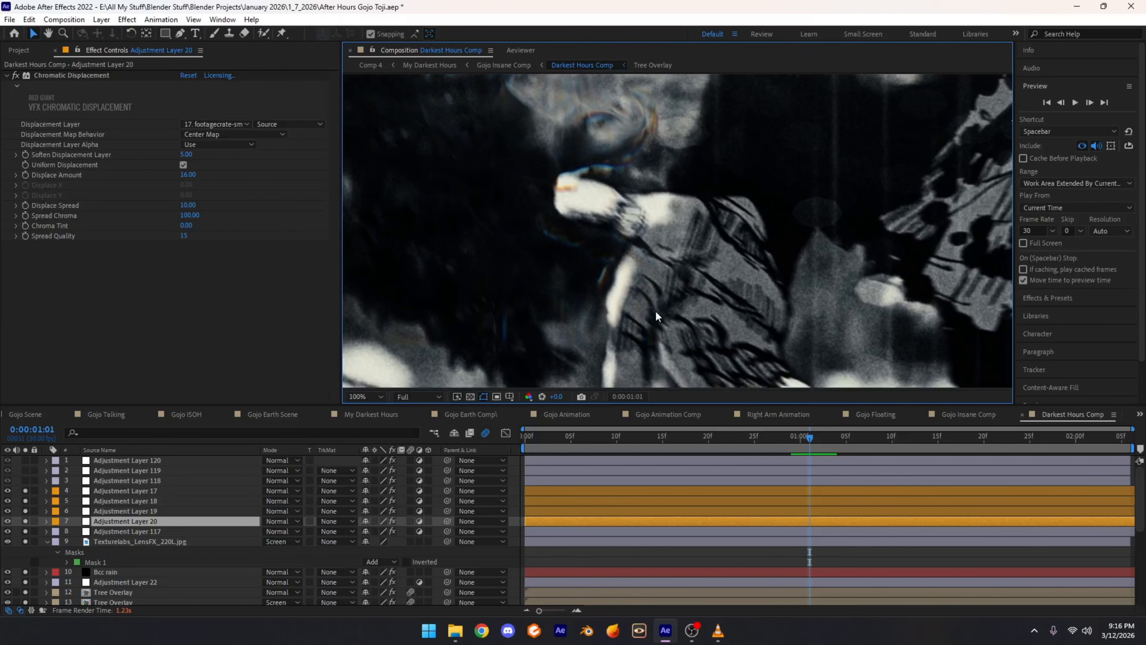
pyautogui.moveTo(655, 310); pyautogui.dragTo(594, 203)
pyautogui.moveTo(619, 266); pyautogui.dragTo(629, 312)
pyautogui.scroll(-1, 628, 312)
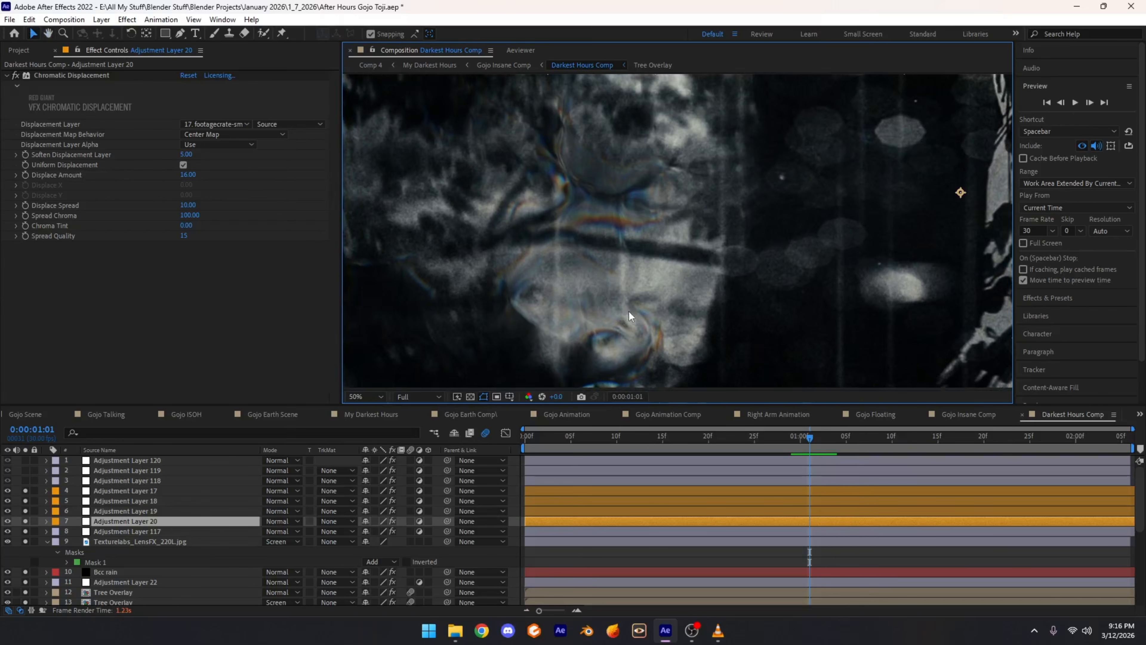
pyautogui.scroll(-2, 630, 309)
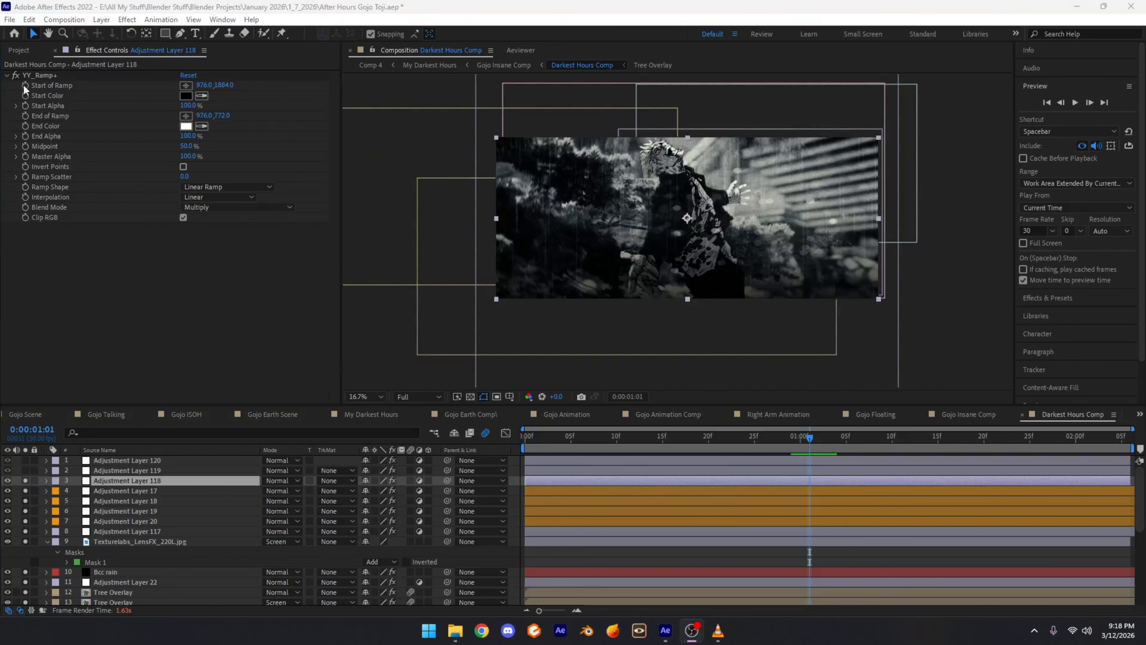
# Step: Examine the YY_Ramp+ start and end points on Adjustment Layer 118, refit the frame and compare the effect off and on
pyautogui.click(41, 74)
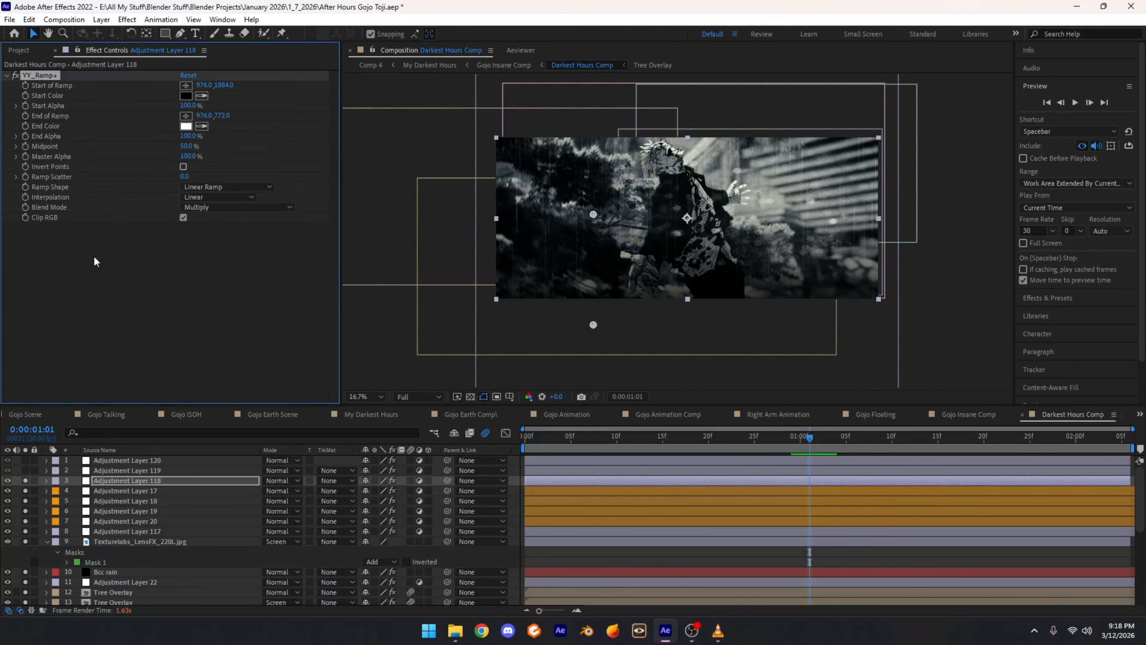
pyautogui.scroll(2, 606, 244)
pyautogui.moveTo(615, 287); pyautogui.dragTo(602, 205)
pyautogui.scroll(-2, 559, 244)
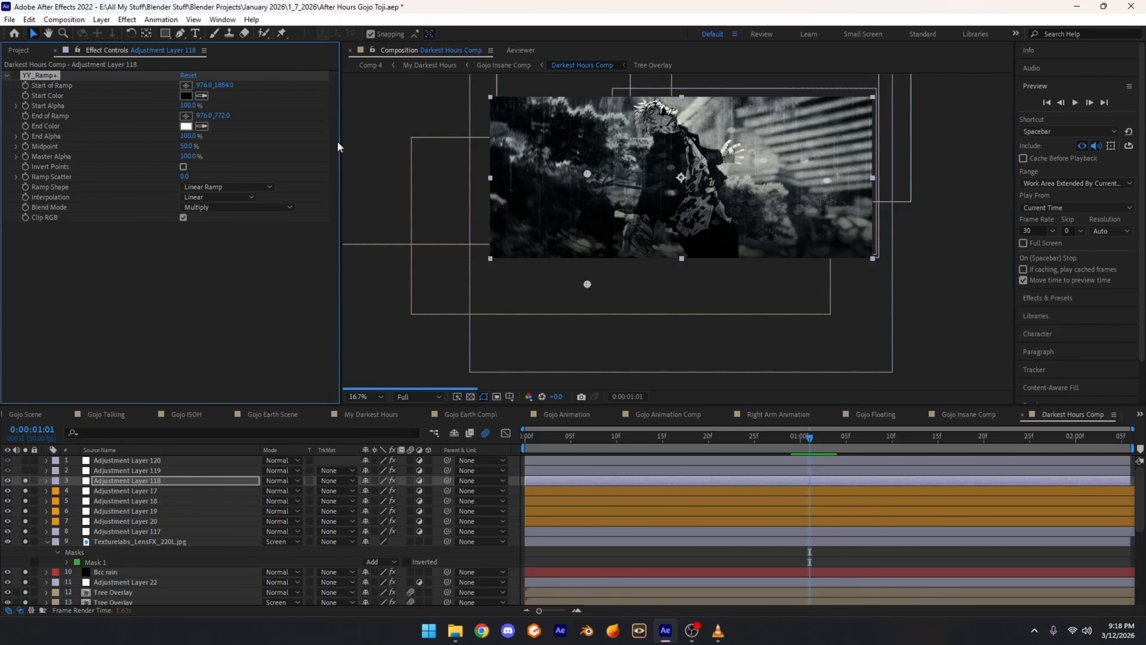
pyautogui.scroll(2, 625, 246)
pyautogui.click(381, 396)
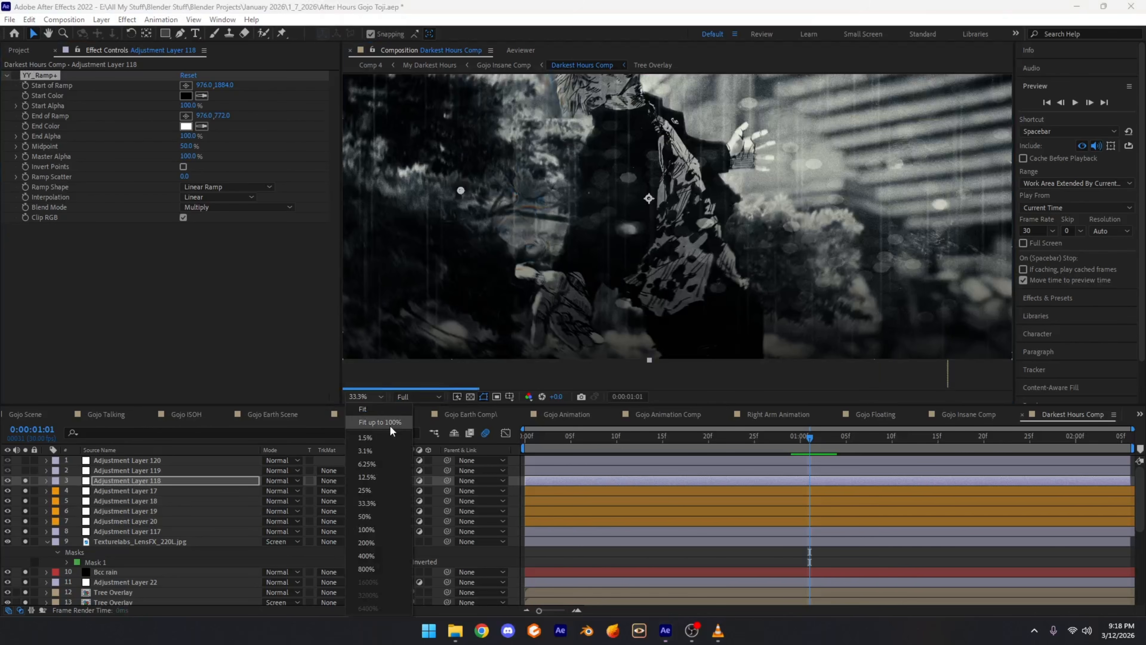
pyautogui.click(389, 425)
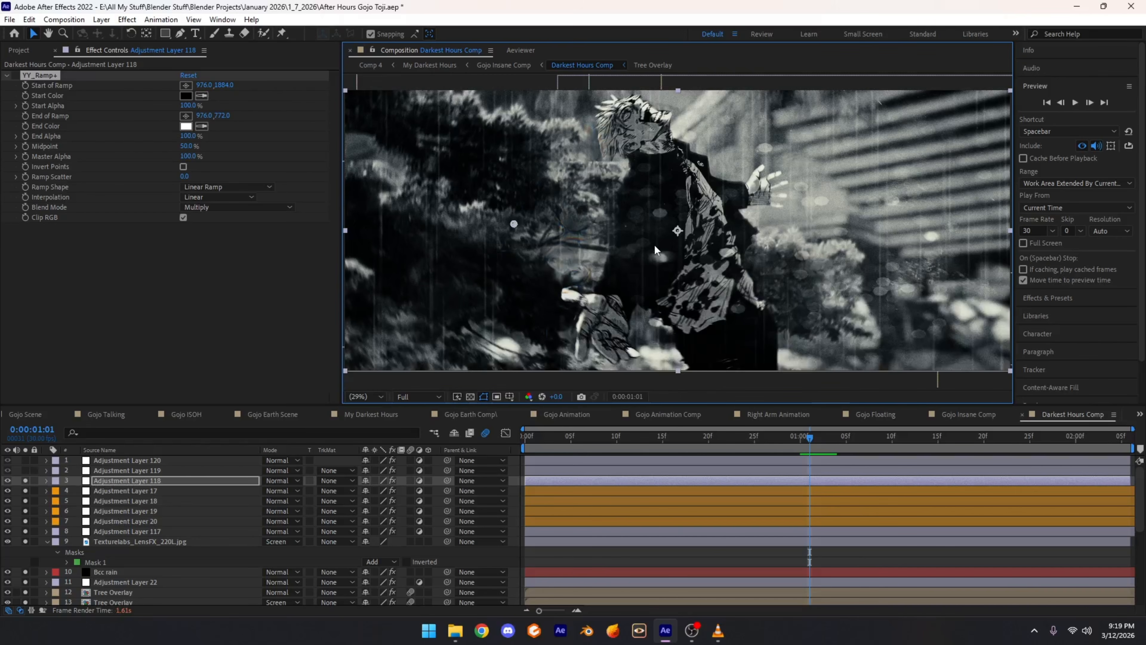
pyautogui.click(16, 76)
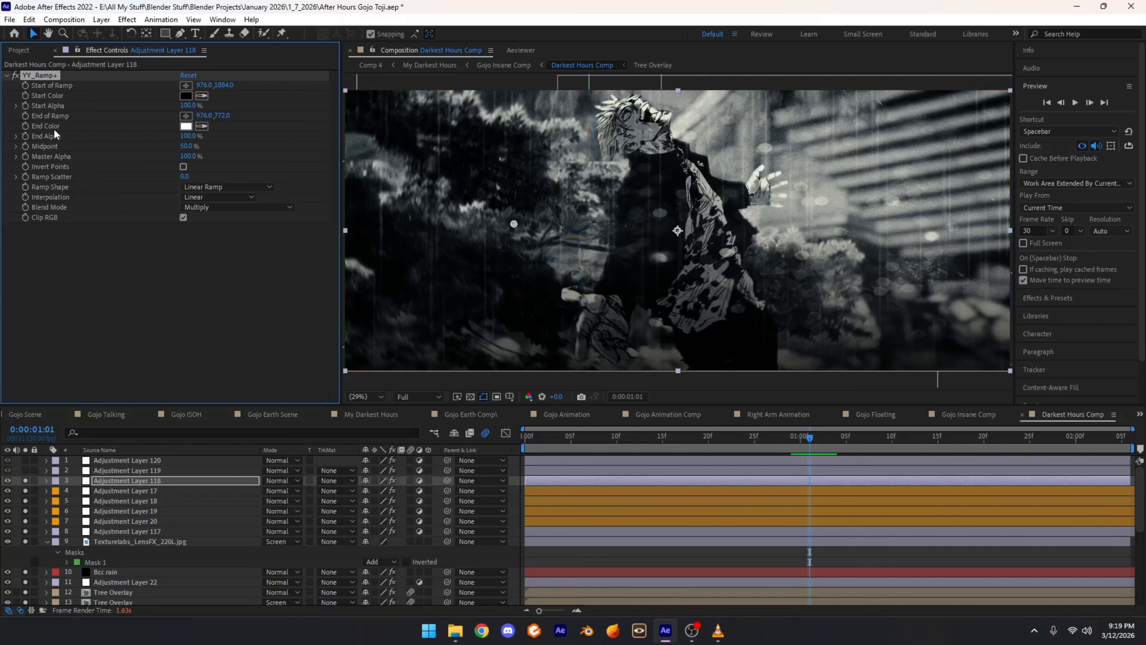
# Step: Create a dark gray solid above Adjustment Layer 118 and apply the Gradient Ramp effect to it
pyautogui.rightClick(518, 479)
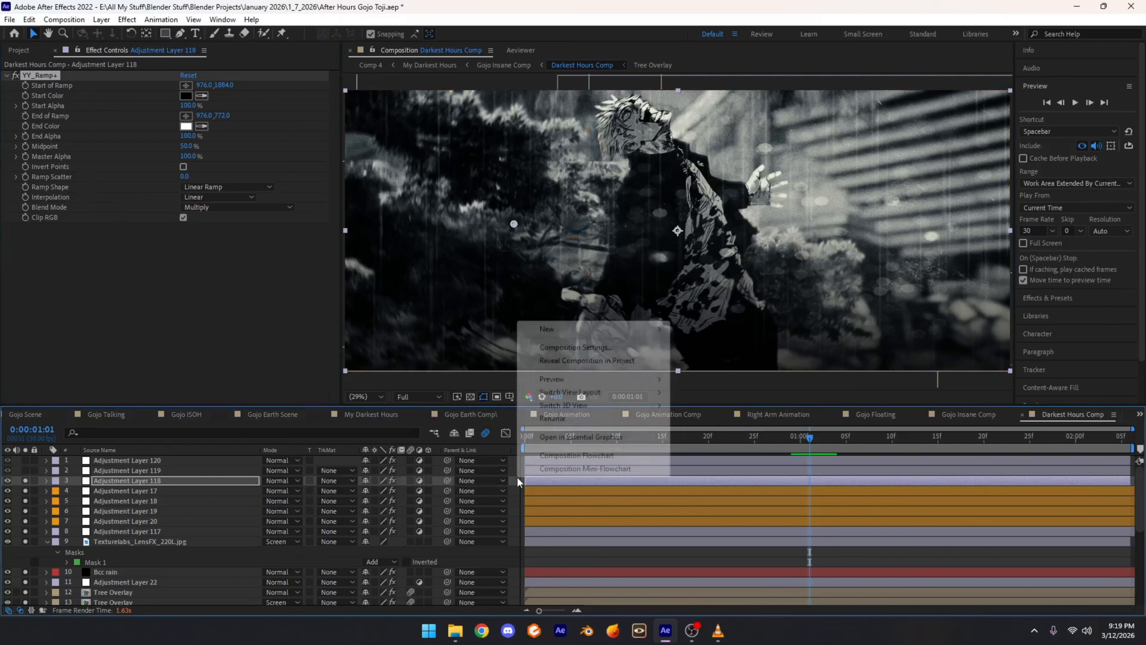
pyautogui.moveTo(550, 317); pyautogui.dragTo(550, 318)
pyautogui.rightClick(518, 487)
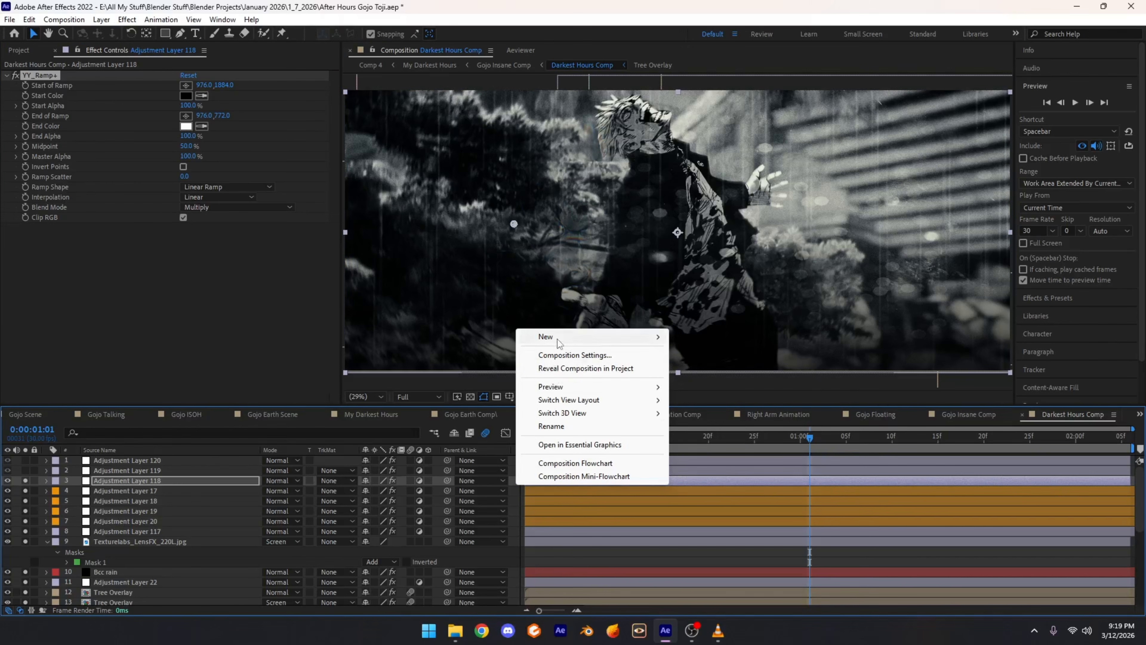
pyautogui.moveTo(542, 338)
pyautogui.click(731, 379)
pyautogui.click(591, 415)
pyautogui.hotkey('ctrl', 'space')
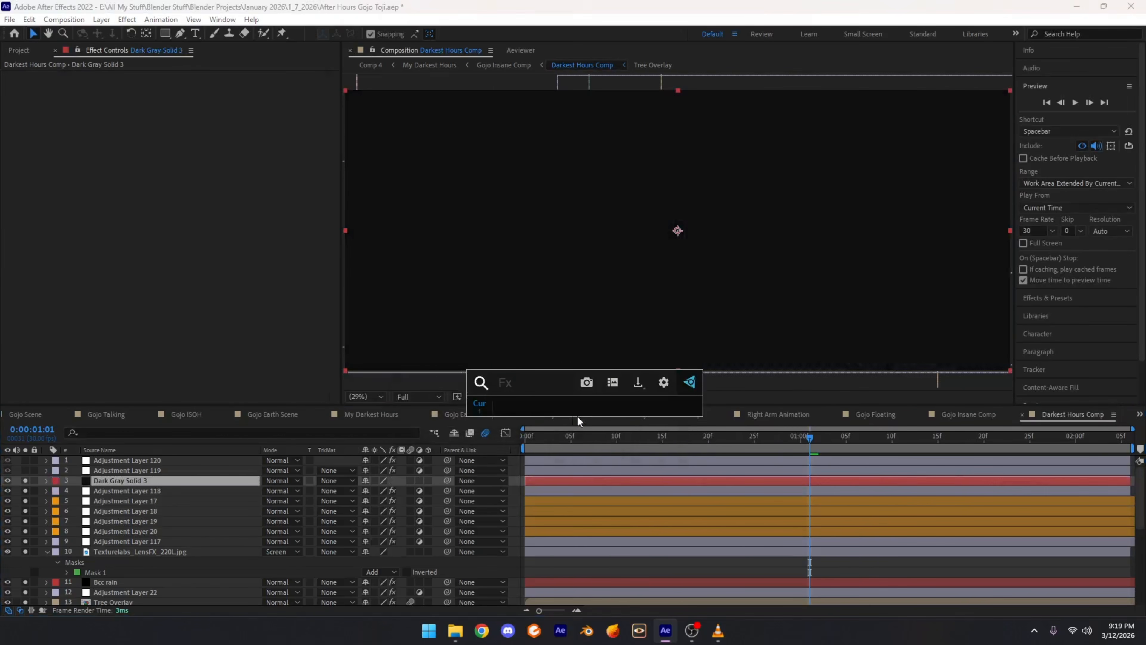
pyautogui.write('grad')
pyautogui.click(523, 434)
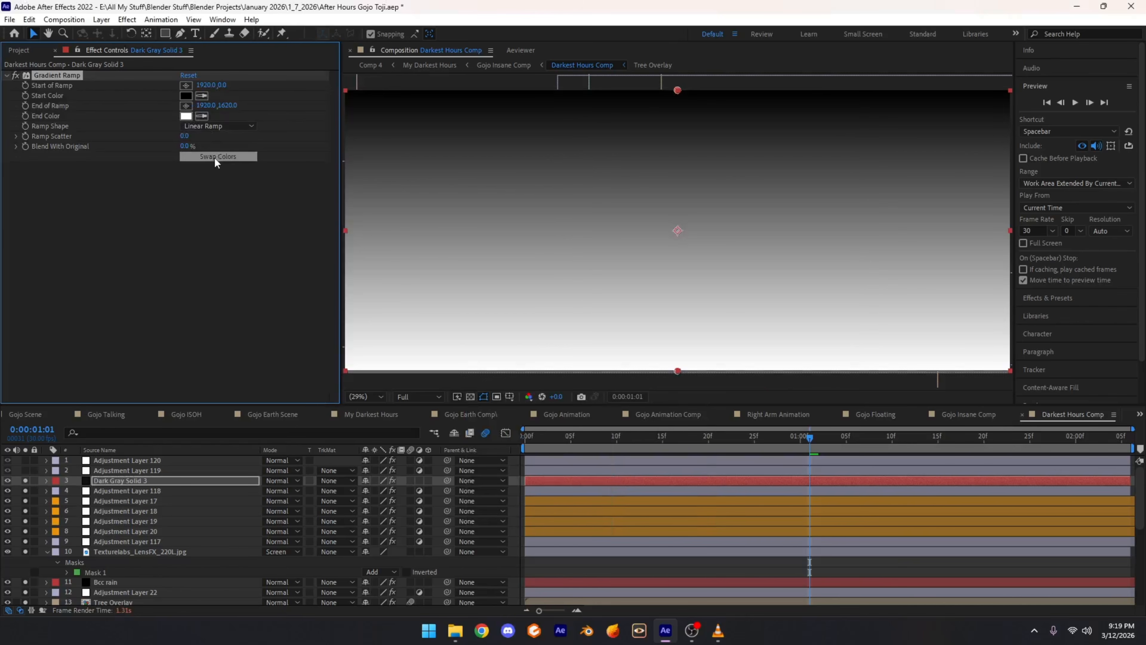
# Step: Swap the Gradient Ramp's colors and set the solid's blend mode to Multiply
pyautogui.click(214, 157)
pyautogui.click(286, 479)
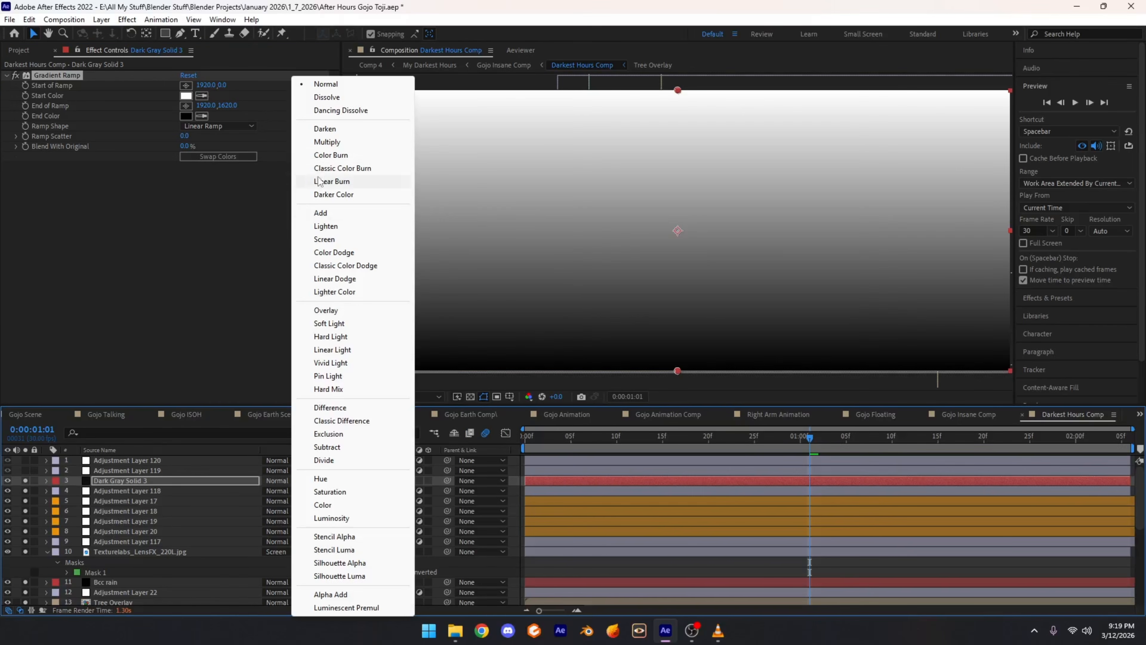
pyautogui.click(320, 142)
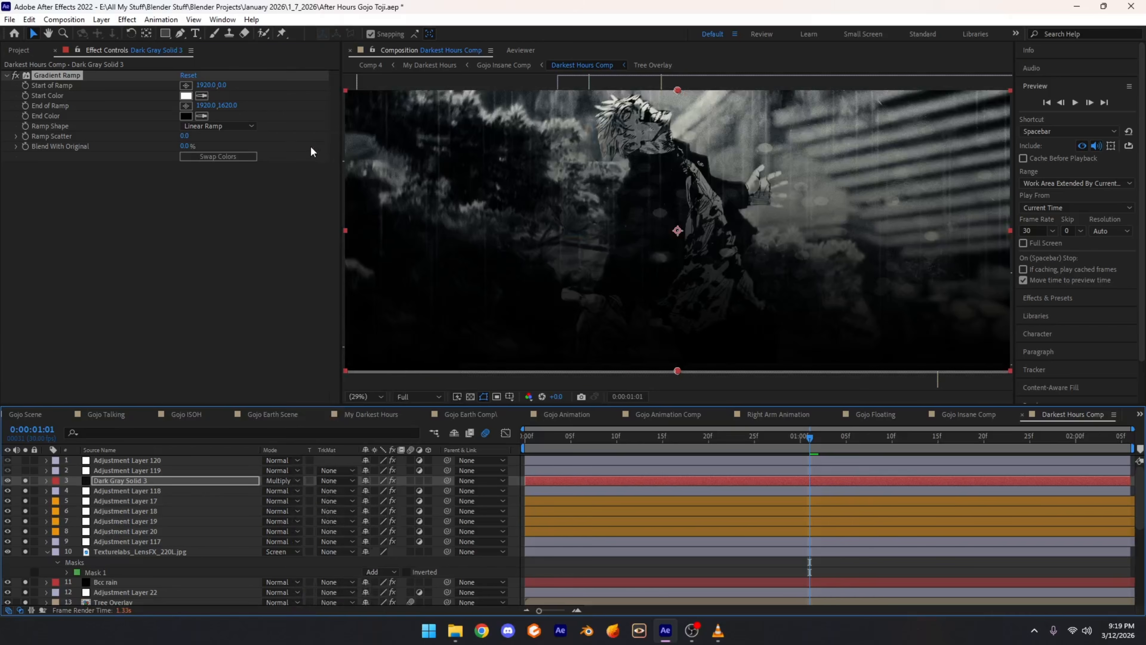
# Step: Compare the gradient solid against Adjustment Layer 118's ramp by switching their solos, and delete the solid
pyautogui.click(25, 490)
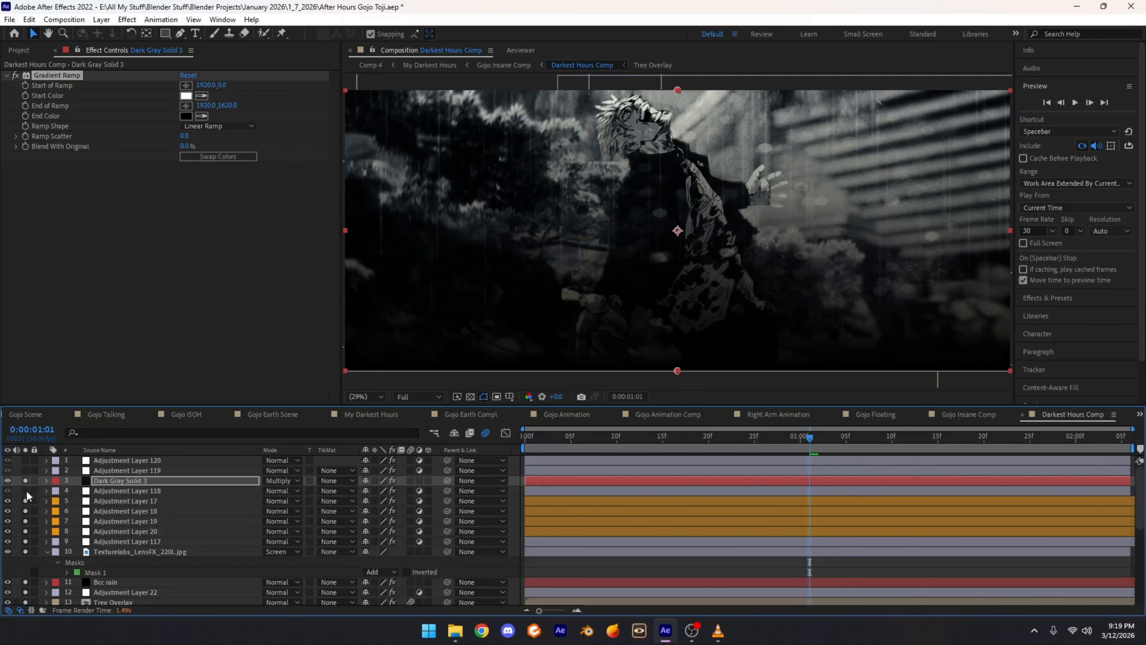
pyautogui.click(25, 491)
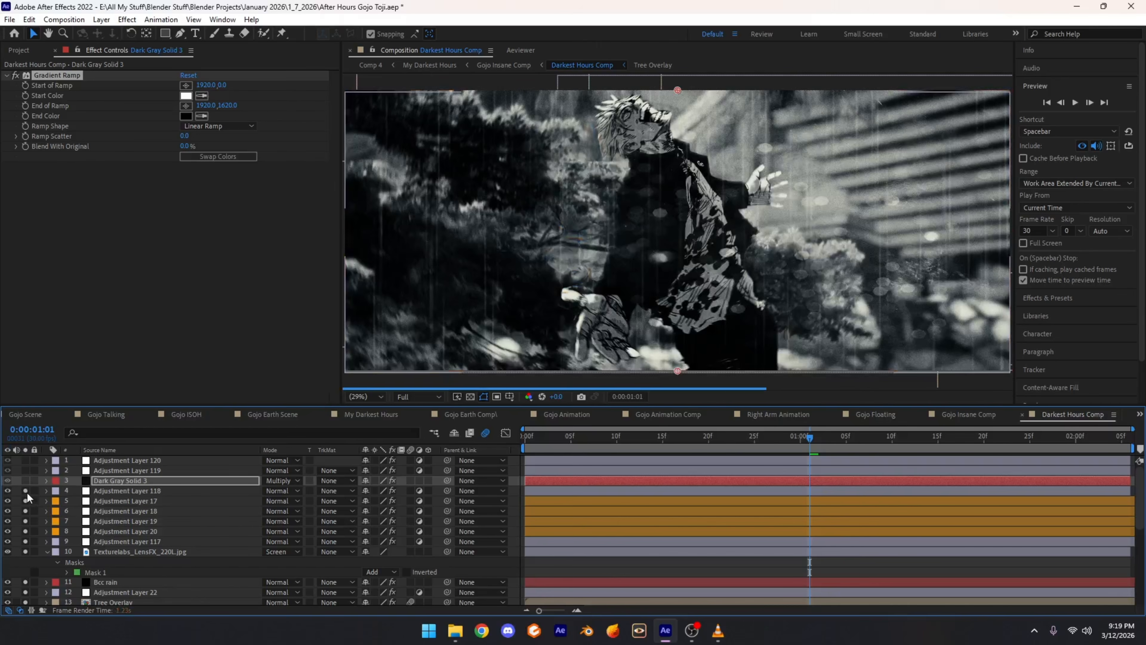
pyautogui.click(105, 481)
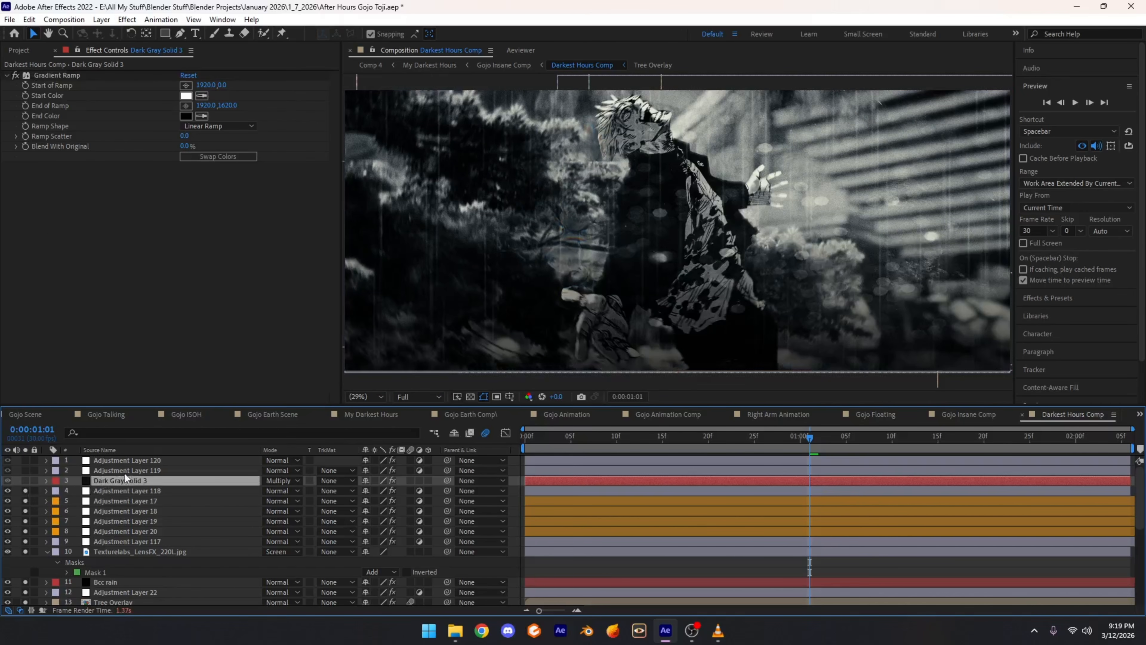
pyautogui.click(122, 491)
pyautogui.click(115, 481)
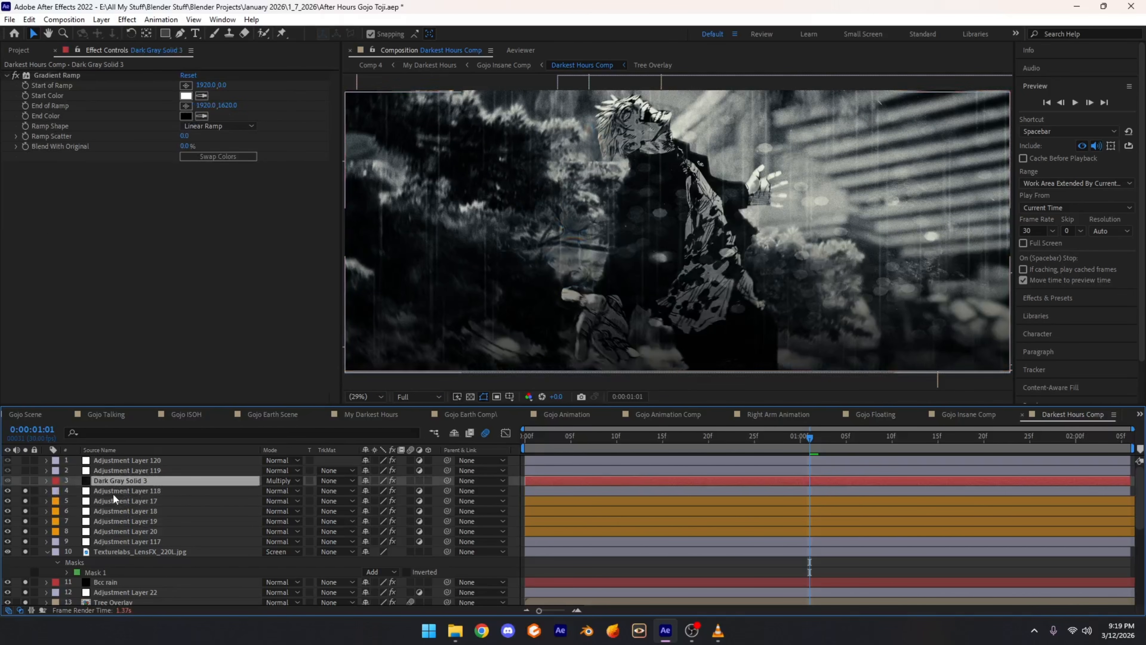
pyautogui.click(113, 493)
pyautogui.click(111, 481)
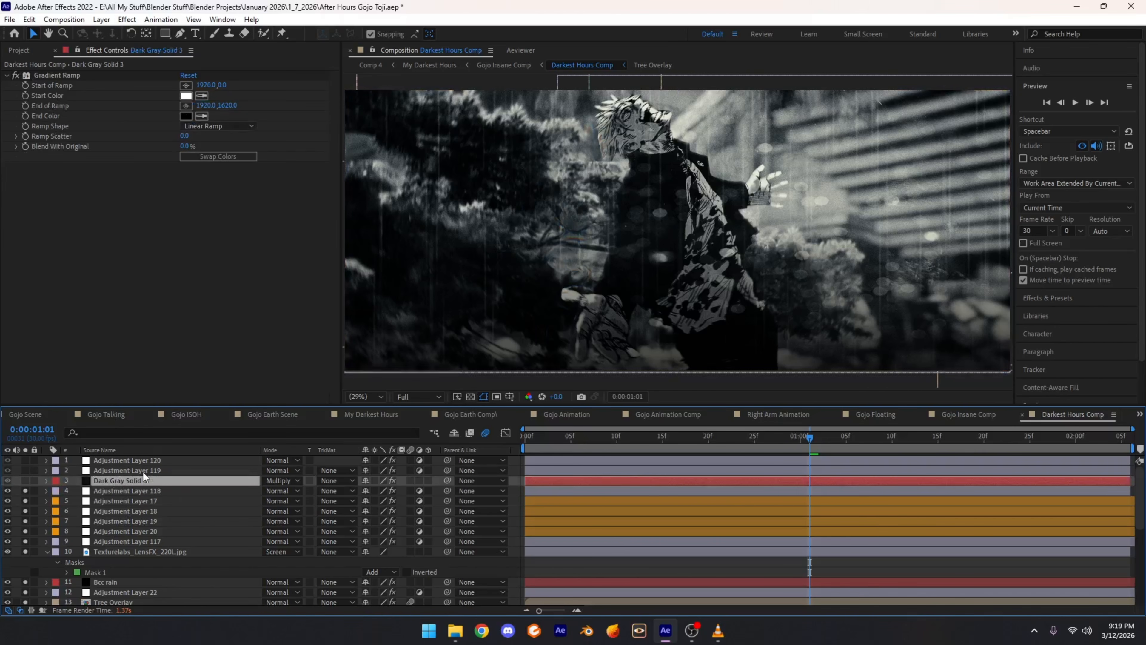
pyautogui.press('Delete')
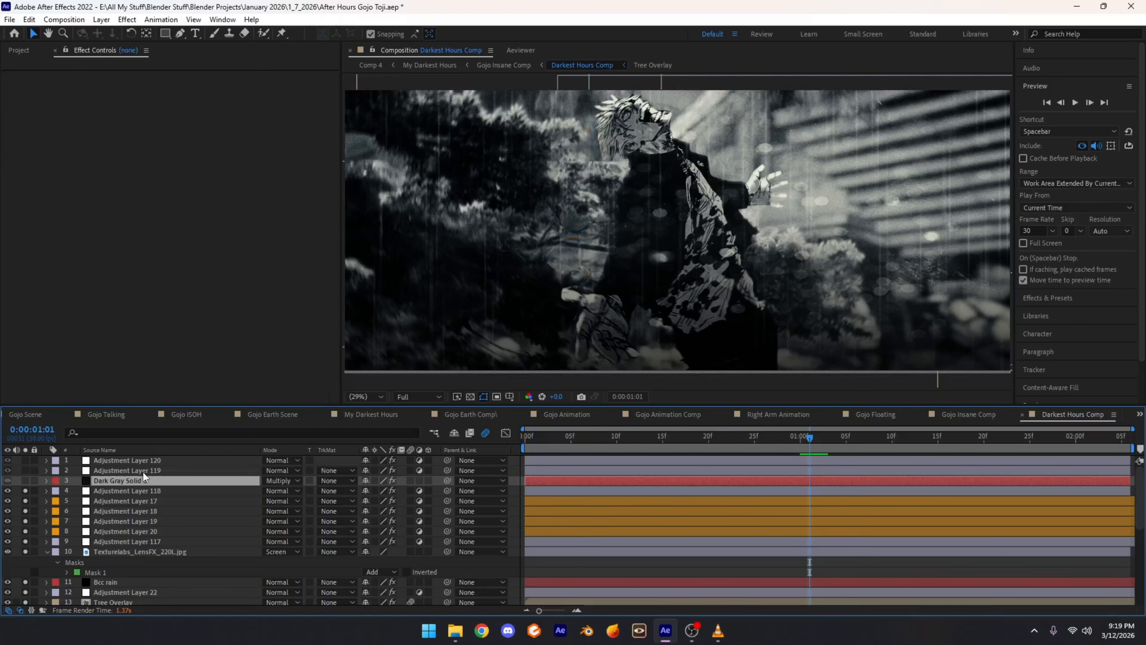
# Step: Review the YY_Ramp+ settings on Adjustment Layer 118, including its Blend Mode
pyautogui.click(158, 478)
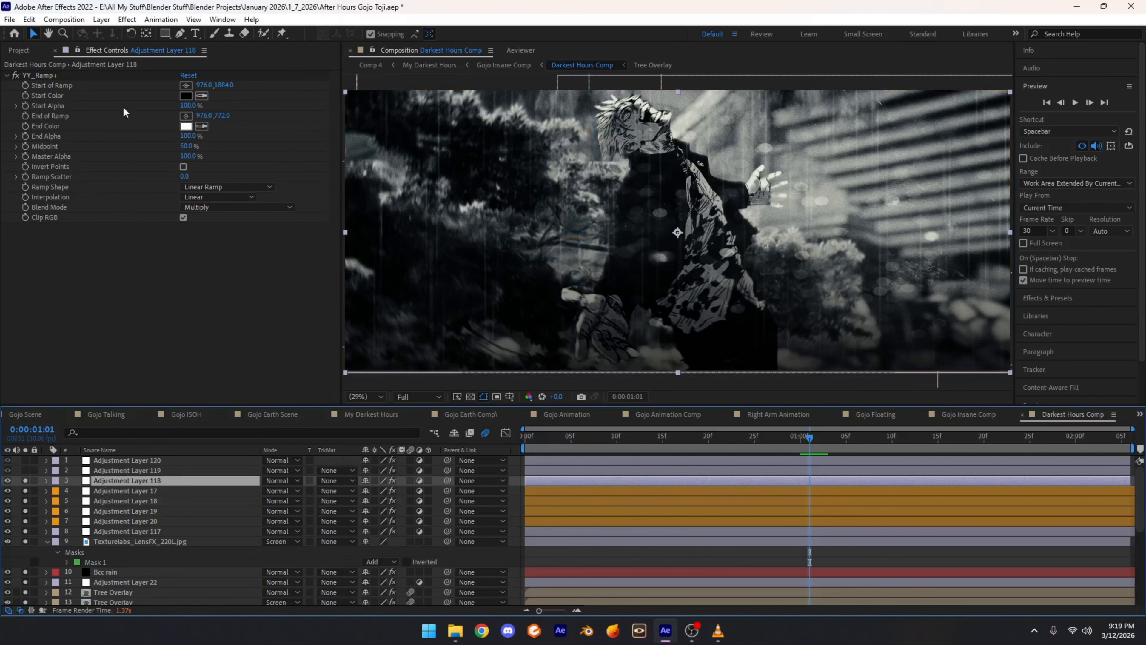
pyautogui.click(39, 77)
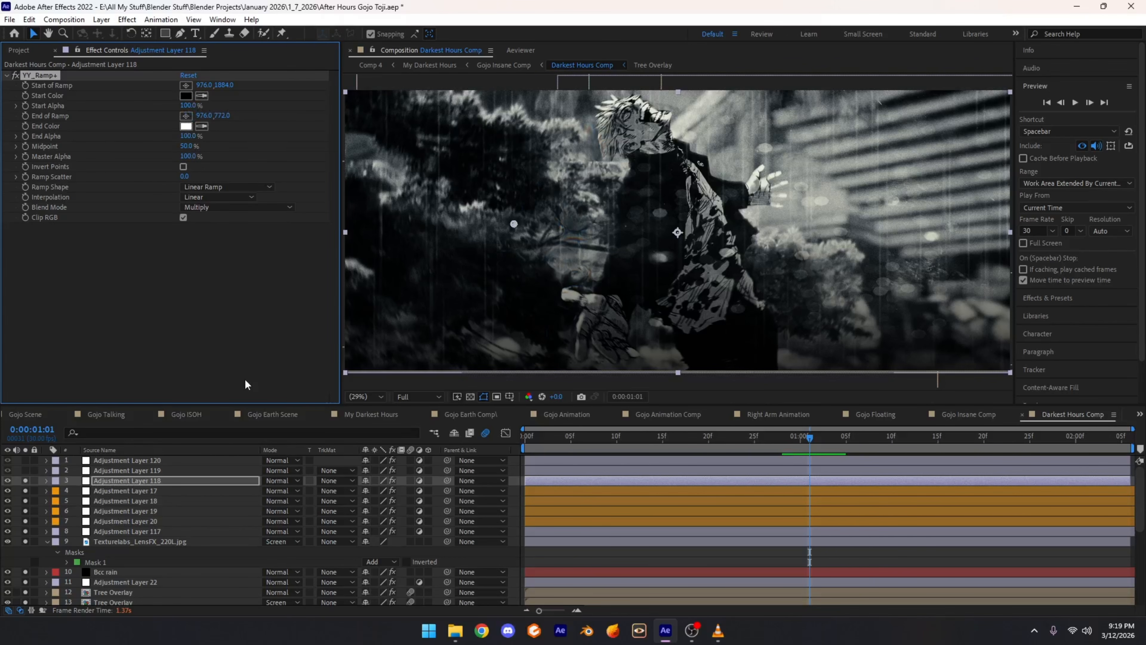
pyautogui.click(237, 207)
pyautogui.click(105, 216)
# Step: Compare the character's face up close with and without Adjustment Layer 119's Radial Blur
pyautogui.click(127, 471)
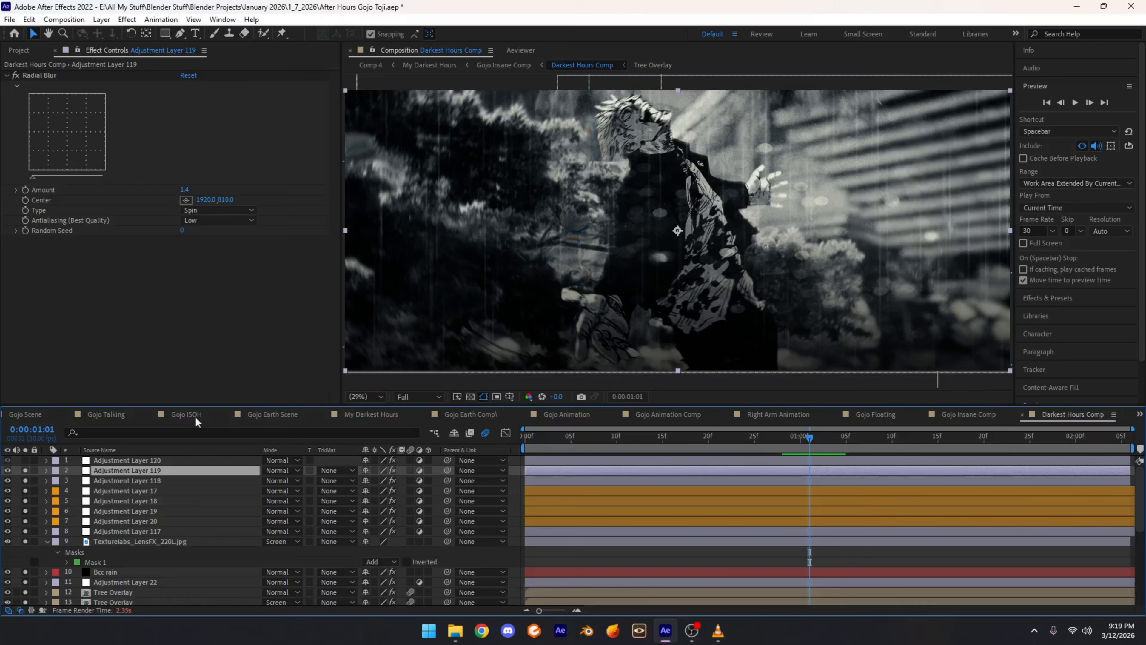
pyautogui.scroll(3, 590, 178)
pyautogui.moveTo(590, 178); pyautogui.dragTo(645, 353)
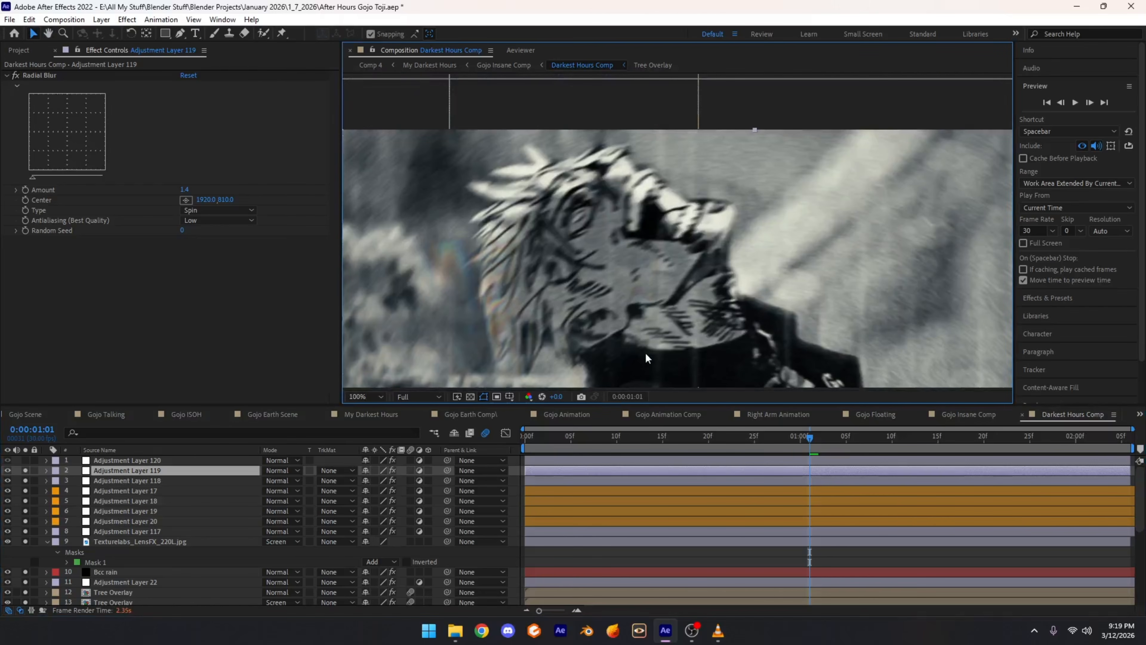
pyautogui.click(25, 469)
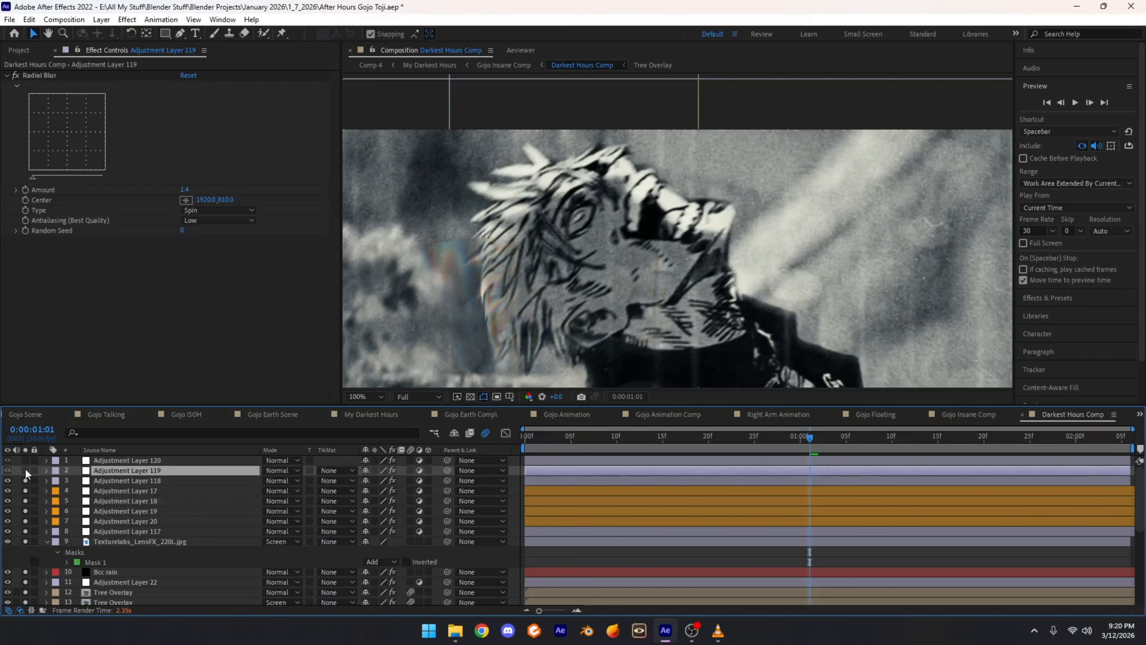
pyautogui.click(26, 470)
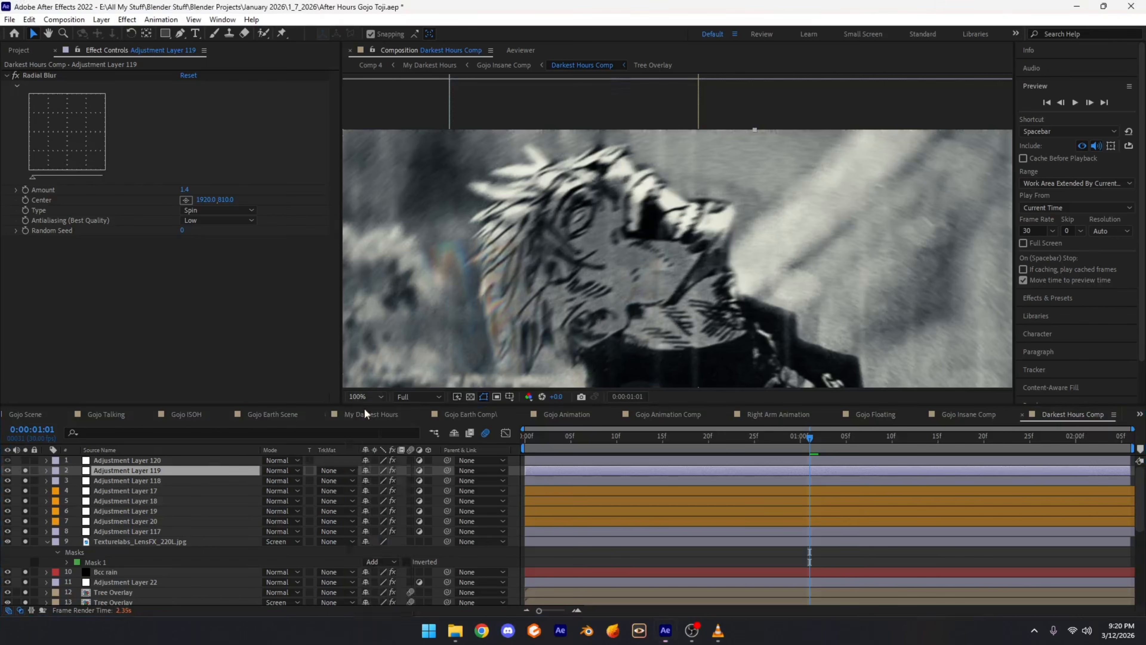
# Step: Solo Adjustment Layer 120 along with the others and examine what its Crate's Godrays effect adds to the character and background
pyautogui.hotkey('shift', '/')
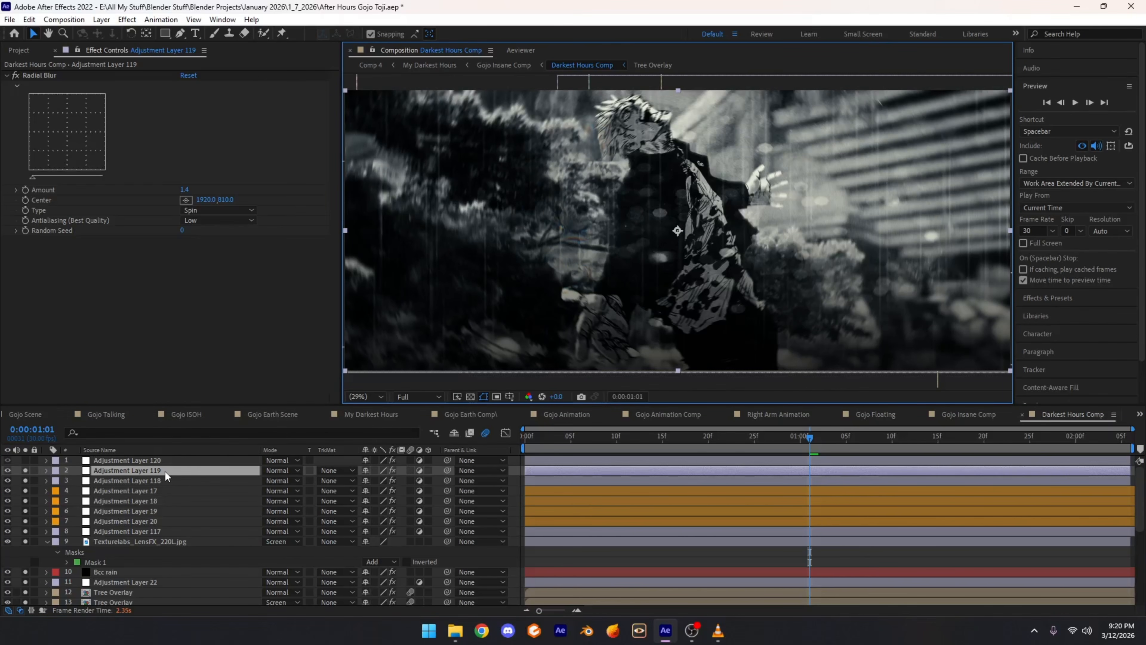
pyautogui.click(145, 463)
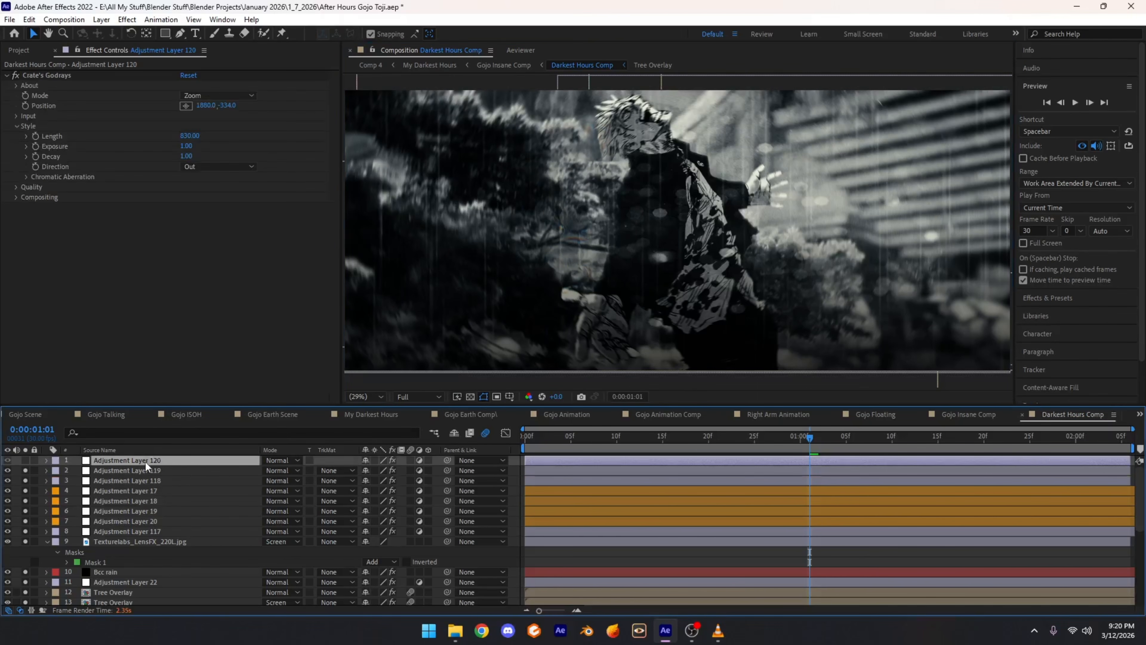
pyautogui.click(26, 460)
pyautogui.moveTo(676, 104); pyautogui.dragTo(623, 178)
pyautogui.press('v')
pyautogui.click(46, 75)
pyautogui.scroll(3, 624, 178)
pyautogui.moveTo(525, 123); pyautogui.dragTo(551, 115)
pyautogui.scroll(-3, 564, 169)
pyautogui.click(365, 396)
pyautogui.click(375, 423)
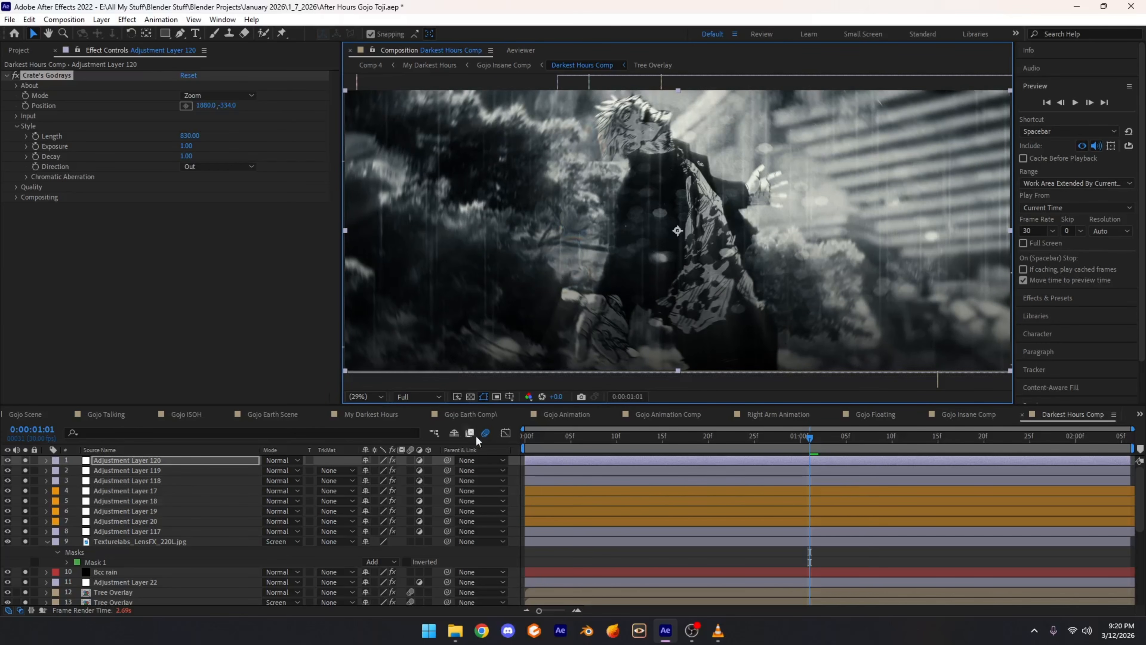
# Step: Turn off solo on all layers of Darkest Hours Comp and select the Transient footage layer, with the whole frame in view
pyautogui.scroll(-6, 37, 560)
pyautogui.scroll(6, 114, 539)
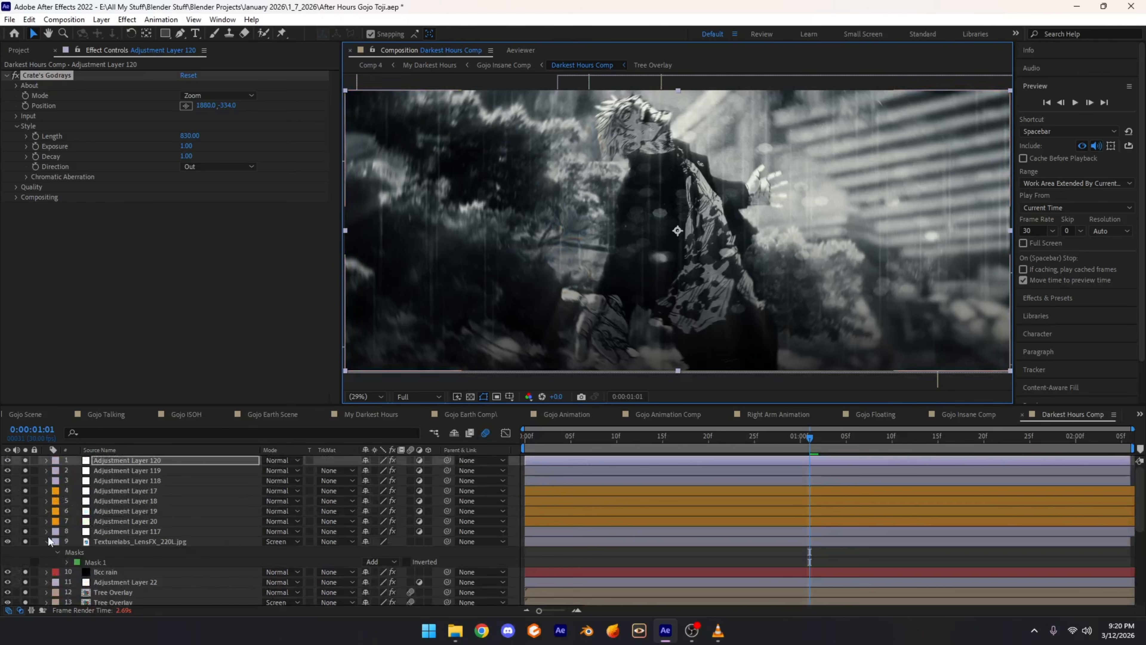
pyautogui.scroll(-6, 46, 539)
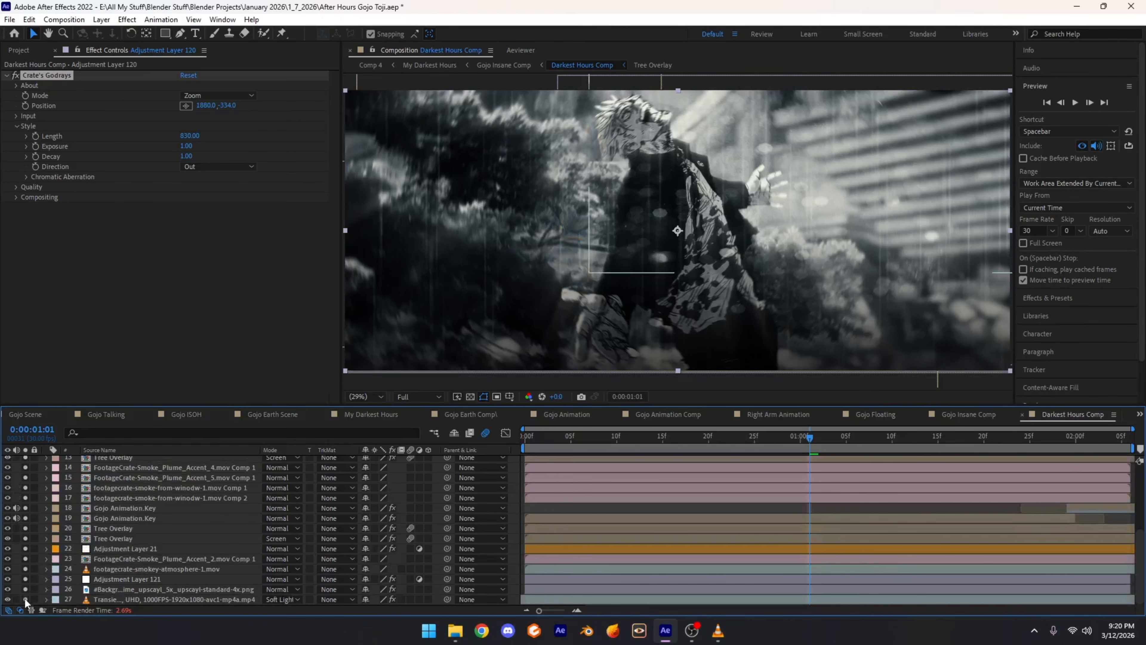
pyautogui.moveTo(25, 600); pyautogui.dragTo(25, 458)
pyautogui.scroll(6, 164, 509)
pyautogui.scroll(-6, 164, 508)
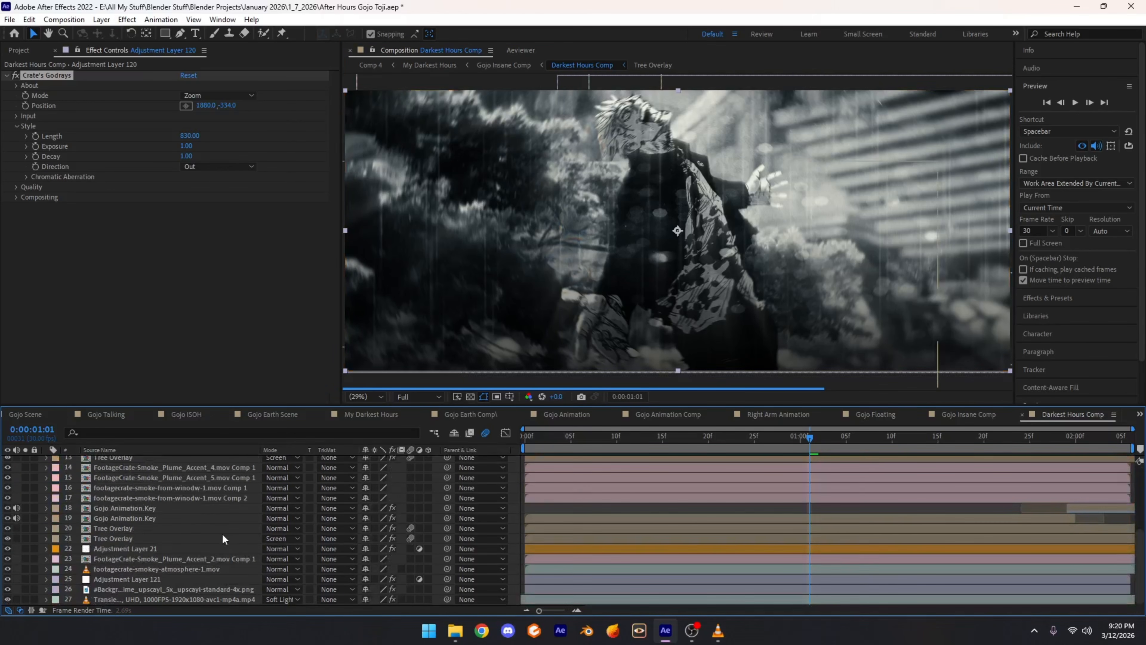
pyautogui.click(161, 600)
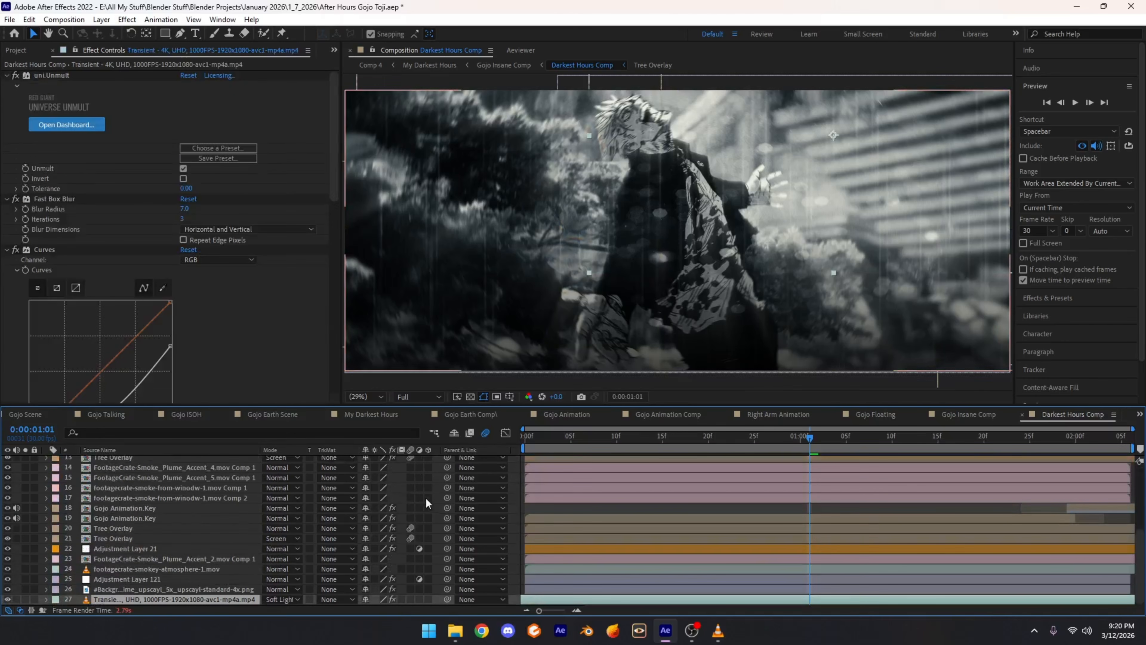
pyautogui.click(369, 396)
pyautogui.click(373, 412)
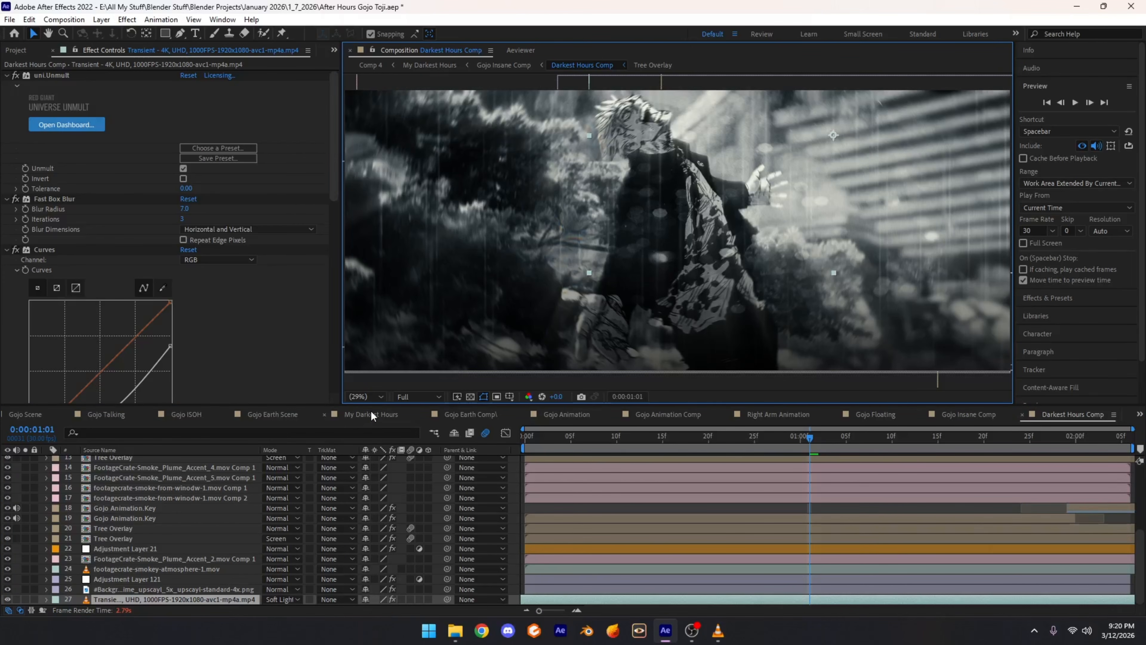
pyautogui.scroll(1, 251, 486)
pyautogui.scroll(-1, 375, 486)
# Step: In Gojo Insane Comp, hide the graph editor and review the Wiggle - position and Wiggle - rotation effects on Darkest Hours Comp
pyautogui.click(954, 415)
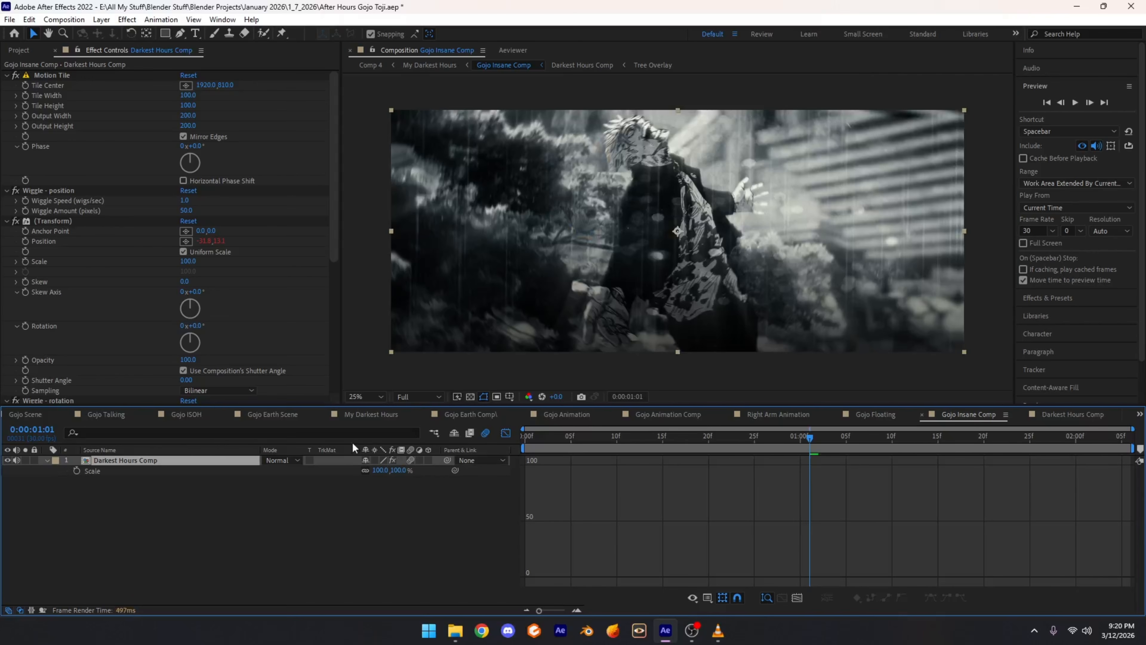
pyautogui.press('space')
pyautogui.click(506, 432)
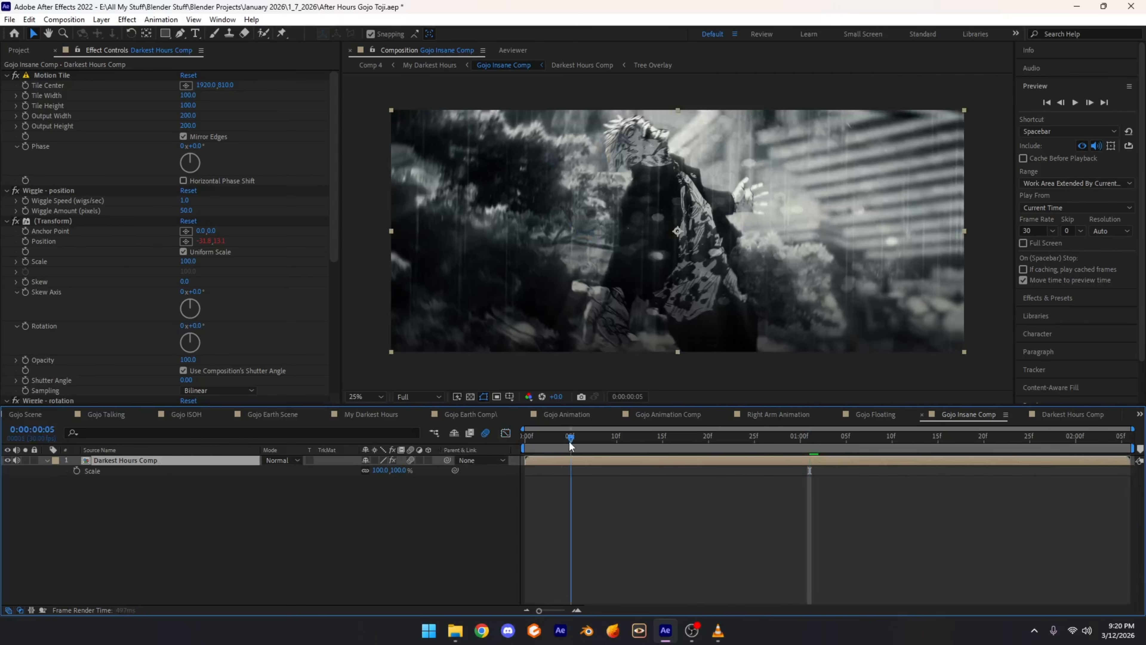
pyautogui.click(45, 191)
pyautogui.scroll(-1, 45, 220)
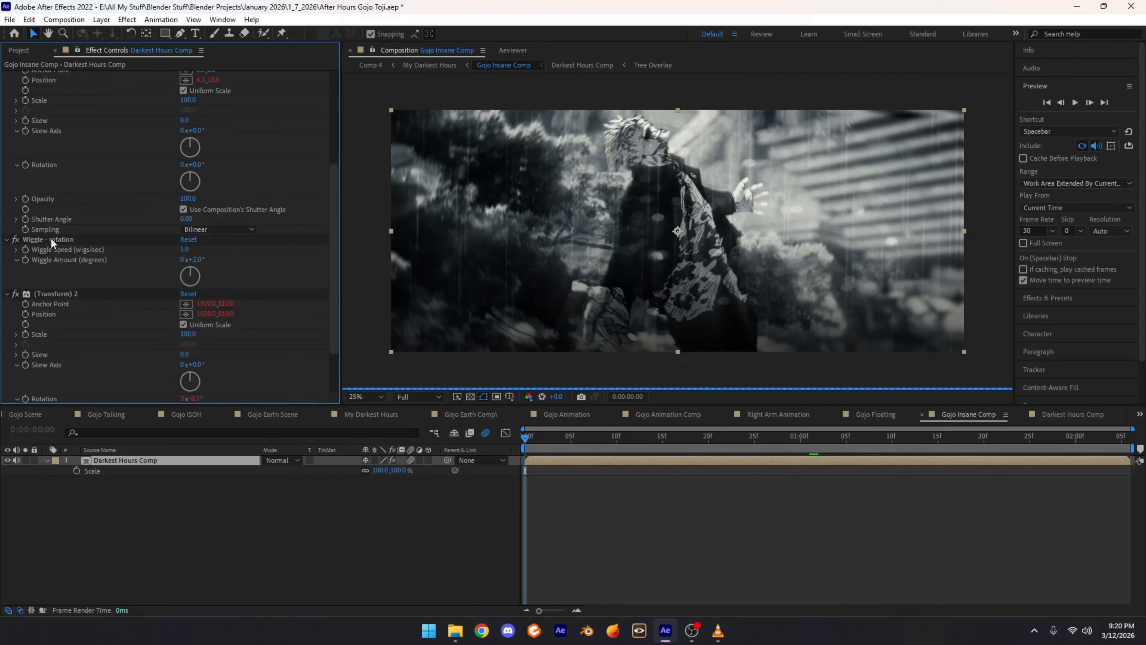
pyautogui.scroll(-5, 50, 241)
pyautogui.click(52, 214)
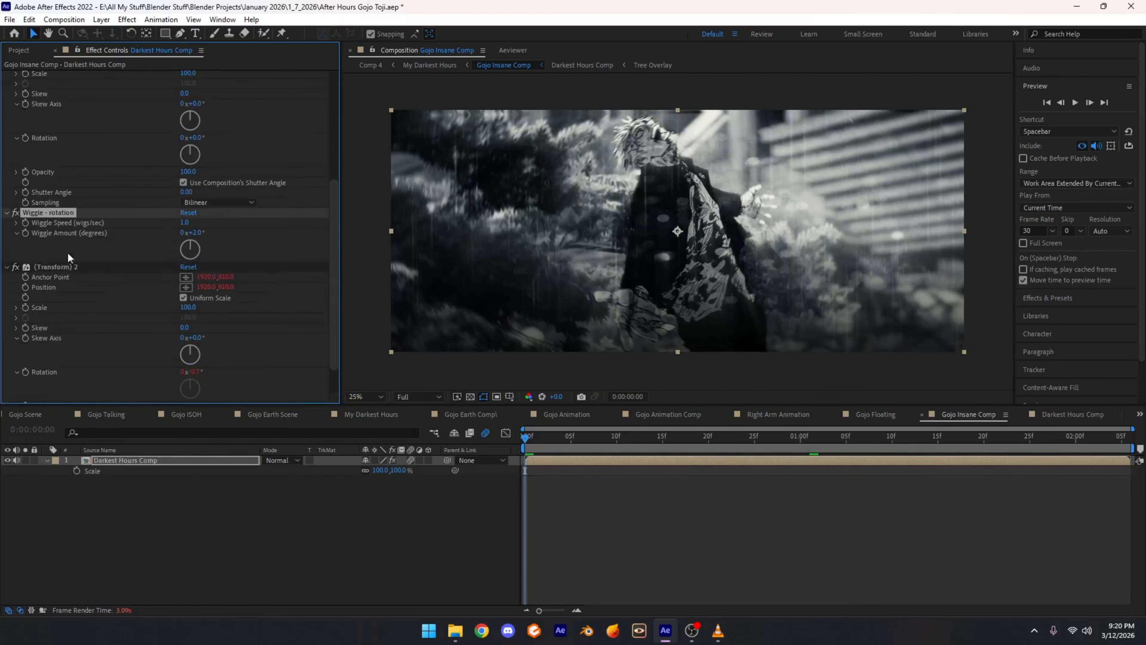
pyautogui.scroll(-2, 111, 312)
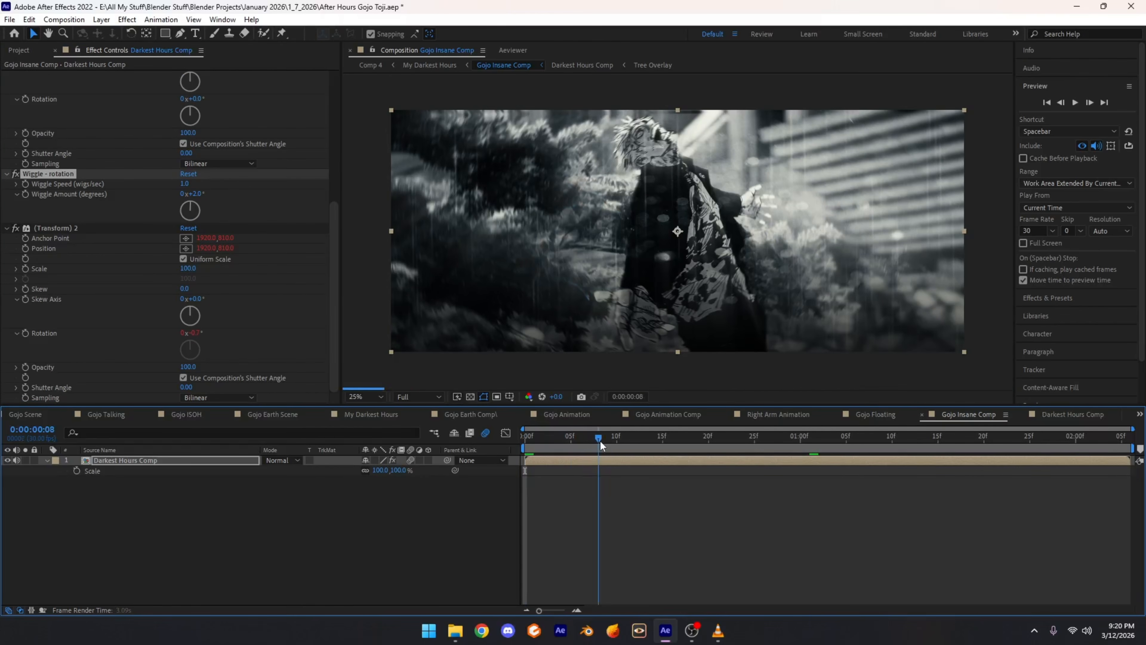
# Step: Switch to VLC and play the "My Darkest Hours" title shot of After Hours Final.mp4 from about 01:19
pyautogui.click(718, 630)
pyautogui.moveTo(1061, 592); pyautogui.dragTo(1030, 591)
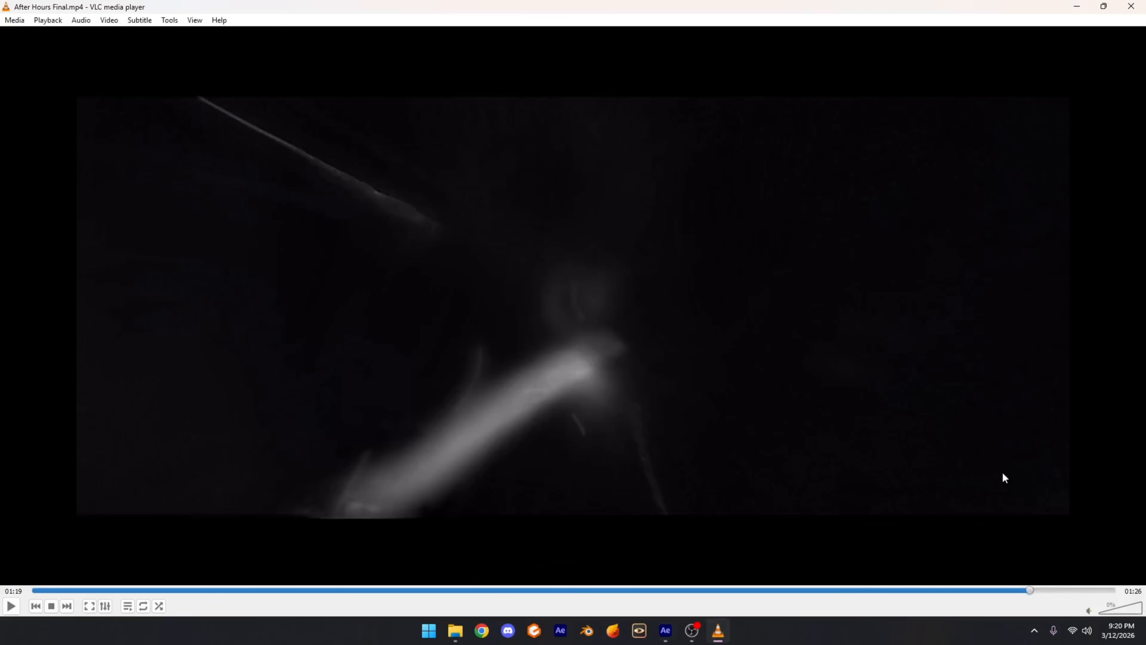
pyautogui.press('space')
pyautogui.press('space')
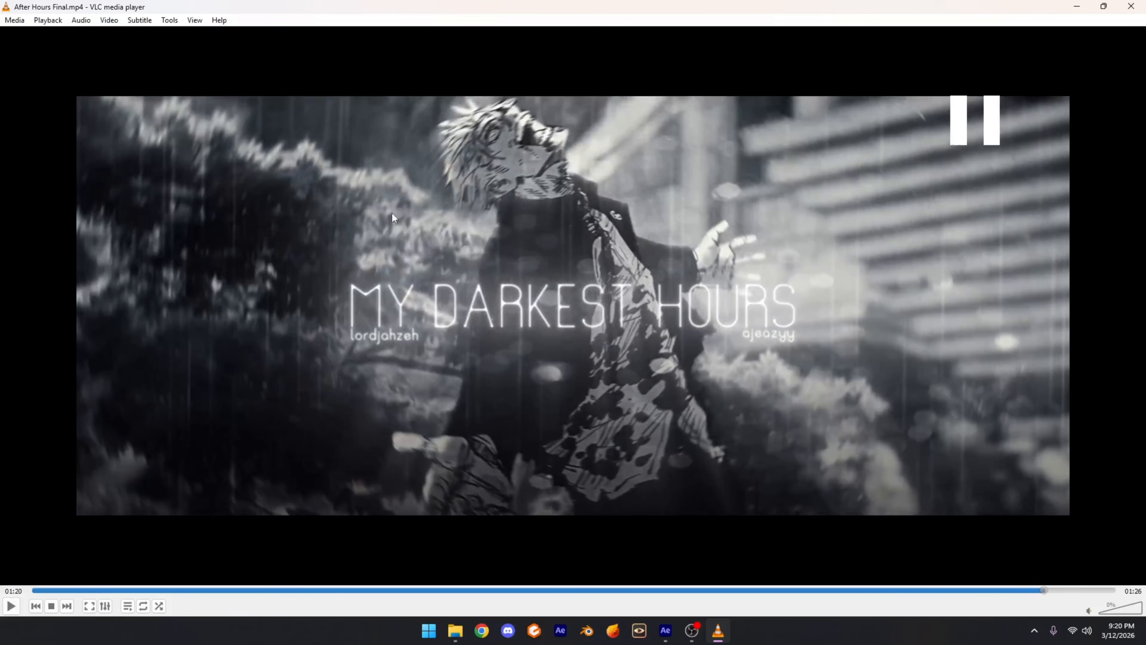
pyautogui.press('space')
pyautogui.press('space')
# Step: Switch back to After Effects and compare Darkest Hours Comp's first frame with its frames at 0:00:02:04 and 0:00:02:05
pyautogui.click(666, 631)
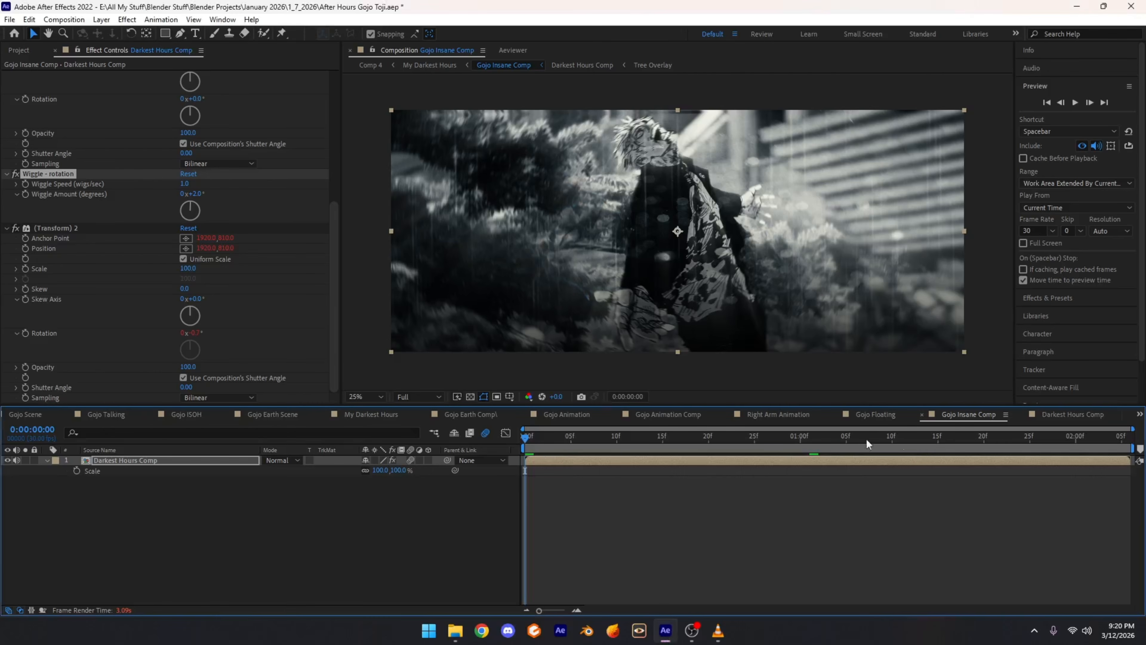
pyautogui.click(1074, 414)
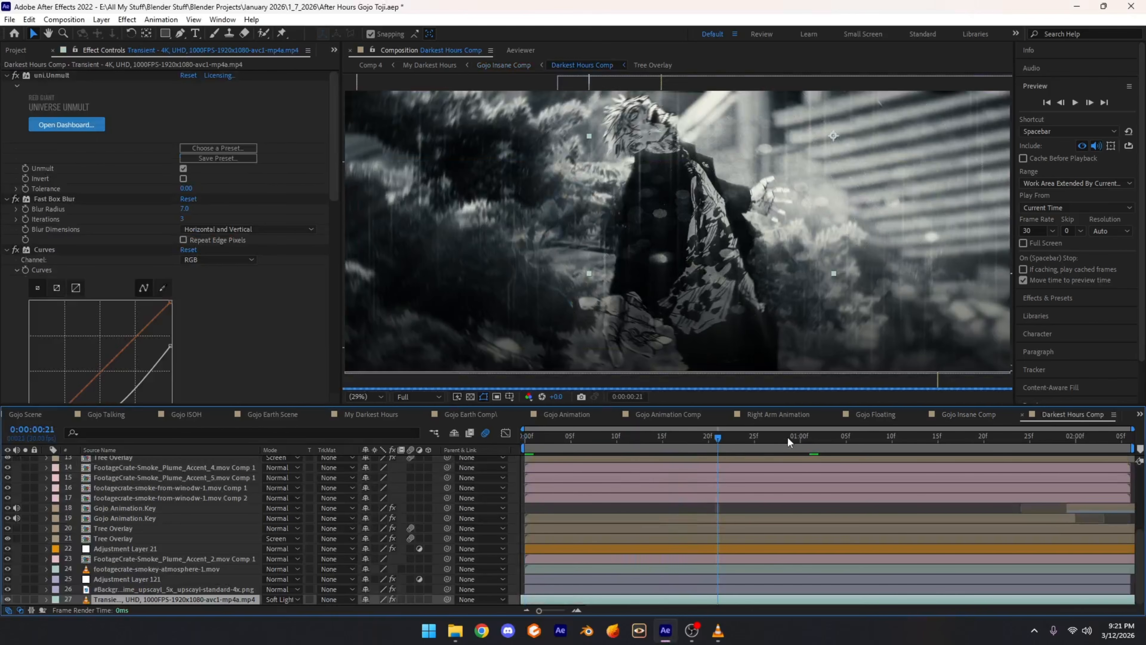
pyautogui.click(520, 444)
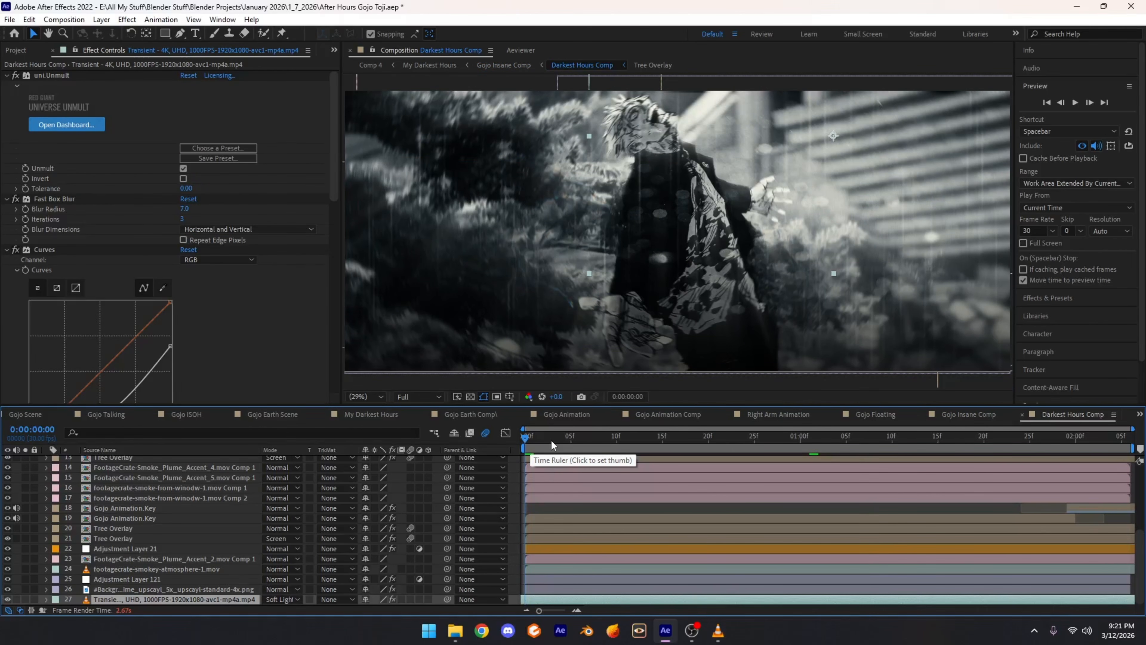
pyautogui.press('End')
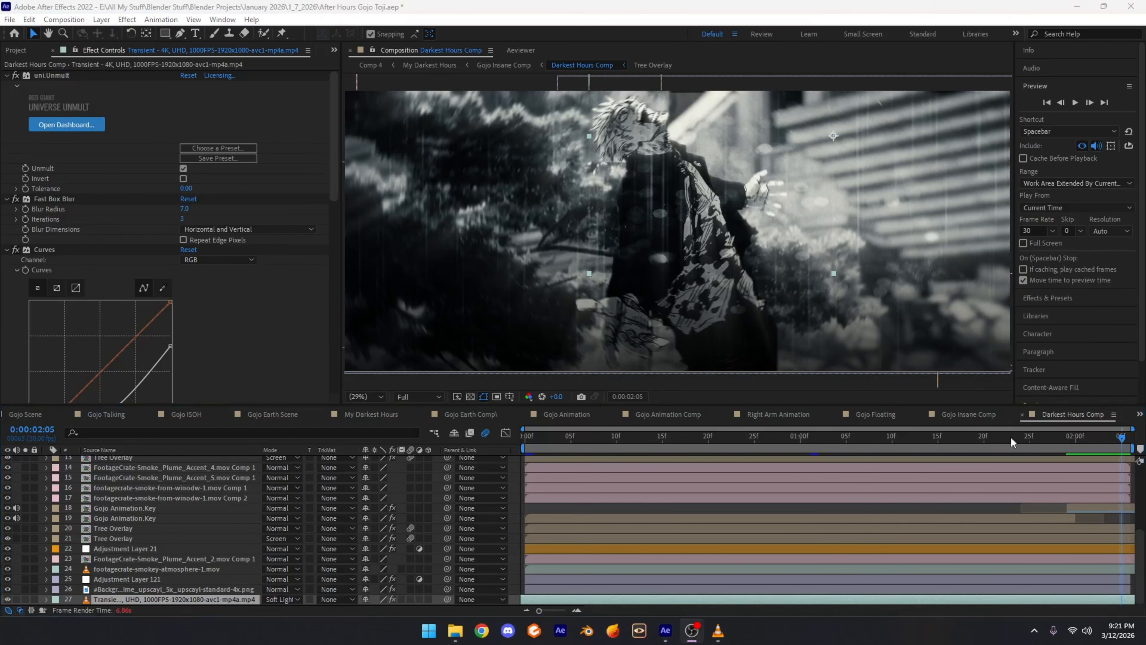
pyautogui.press('pageup')
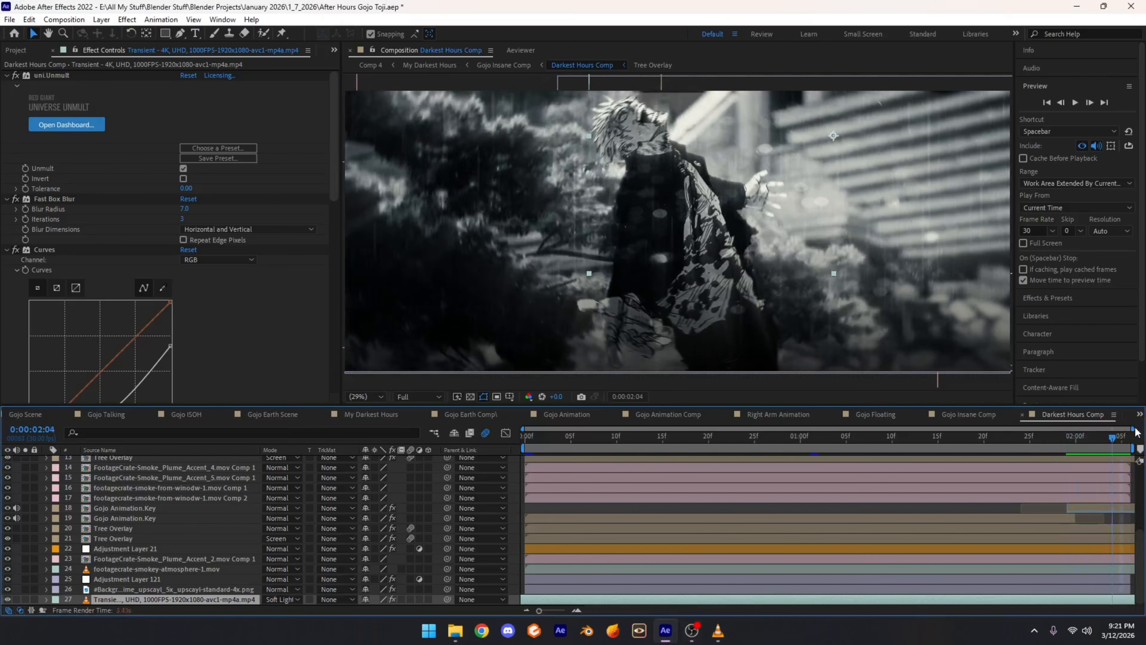
pyautogui.press('pagedown')
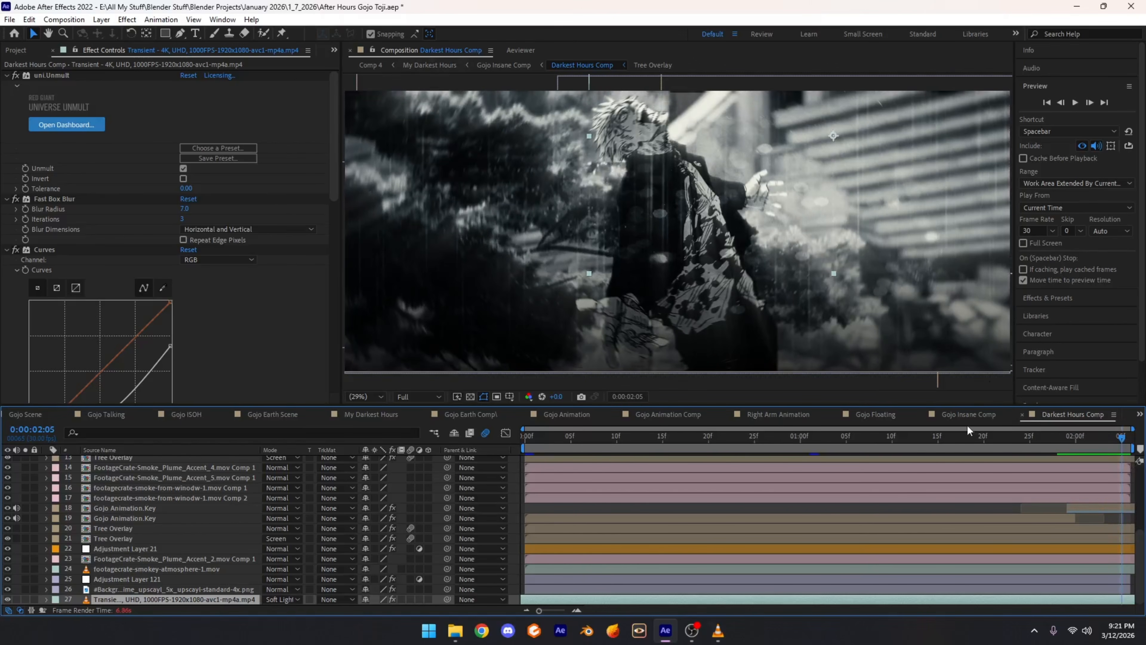
# Step: Return to Gojo Insane Comp and examine the wiggle and Transform 2 effects on its layer near 0:00:02:05
pyautogui.click(968, 414)
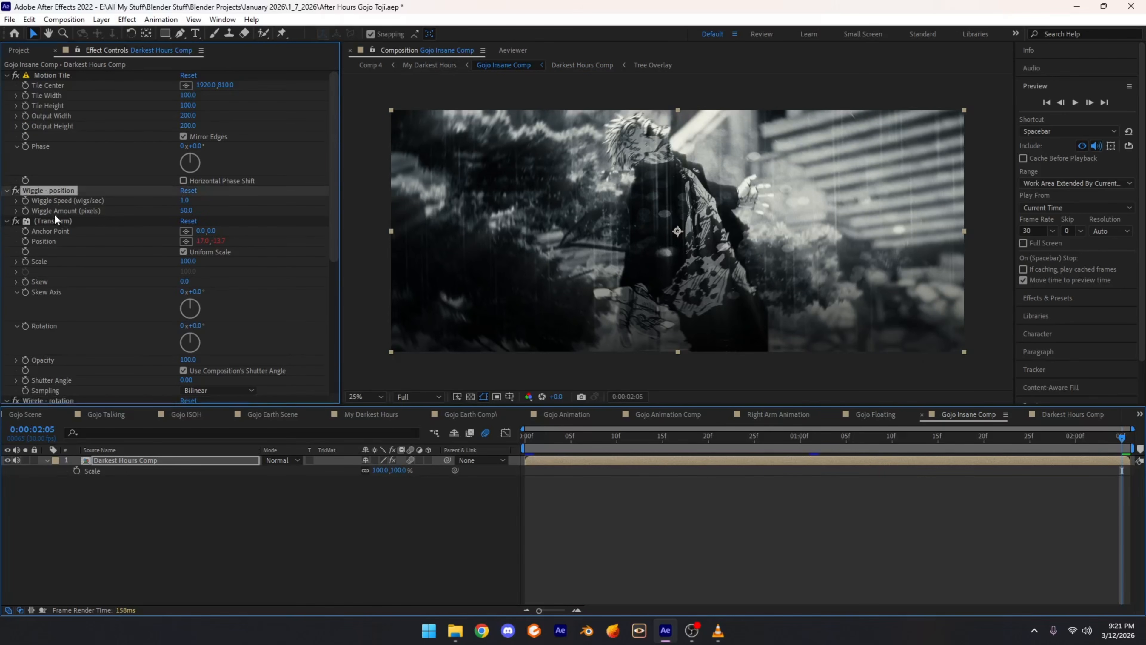
pyautogui.scroll(-5, 68, 226)
pyautogui.click(58, 292)
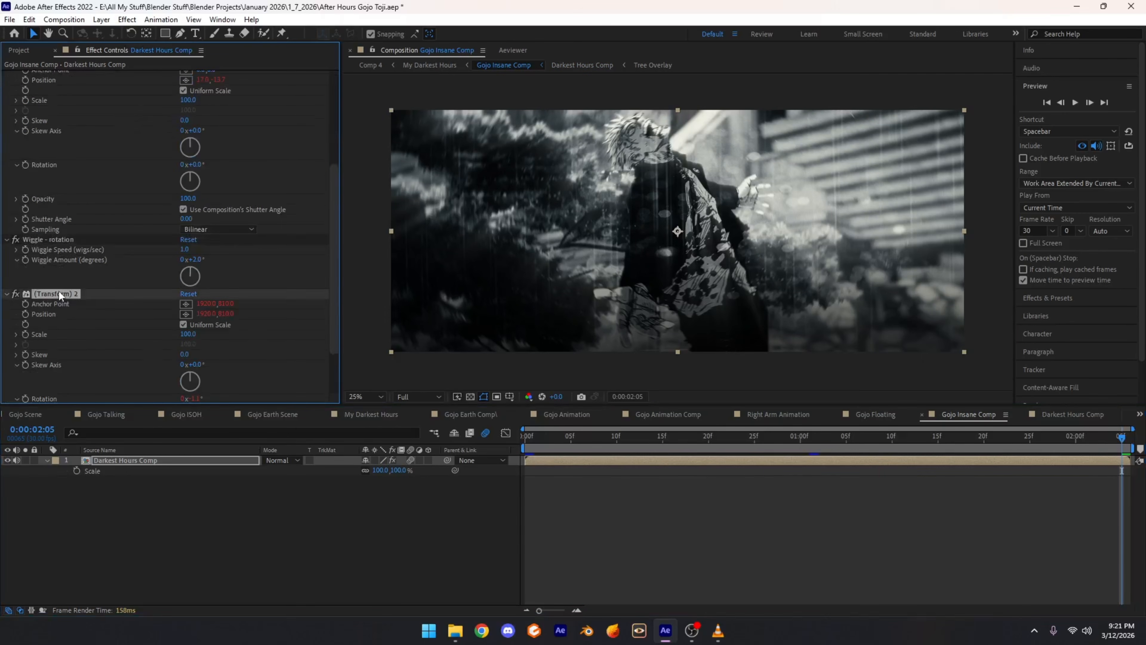
pyautogui.scroll(5, 66, 244)
pyautogui.click(43, 191)
pyautogui.scroll(-7, 63, 225)
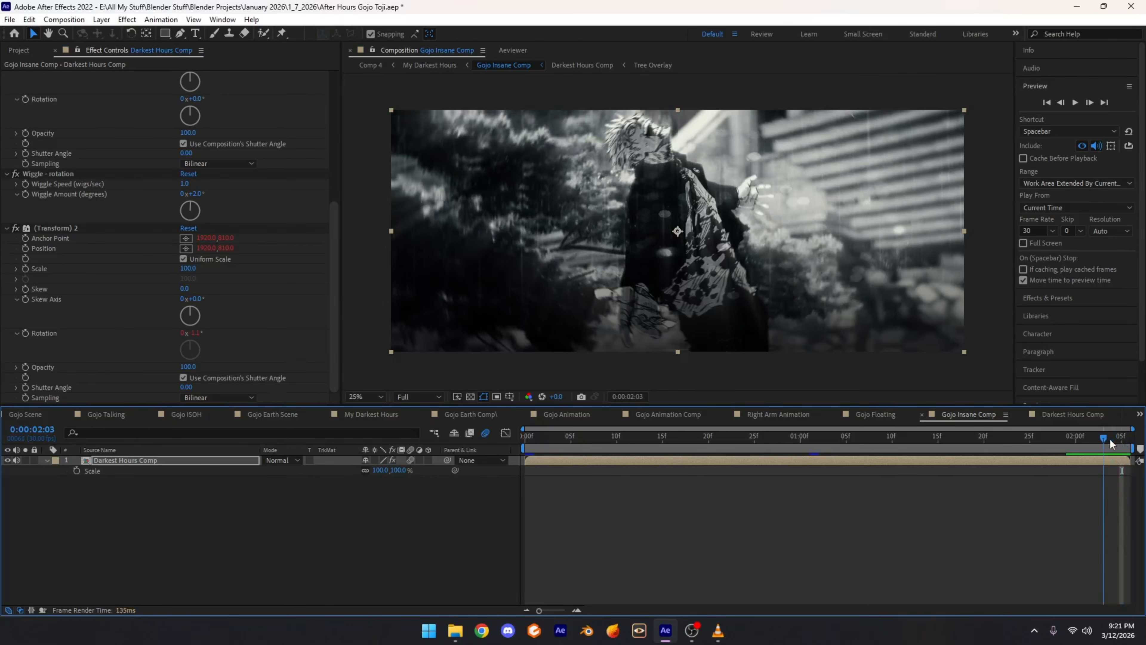
pyautogui.moveTo(1120, 441)
pyautogui.mouseDown()
pyautogui.moveTo(1103, 441)
pyautogui.moveTo(1120, 441)
pyautogui.mouseUp()
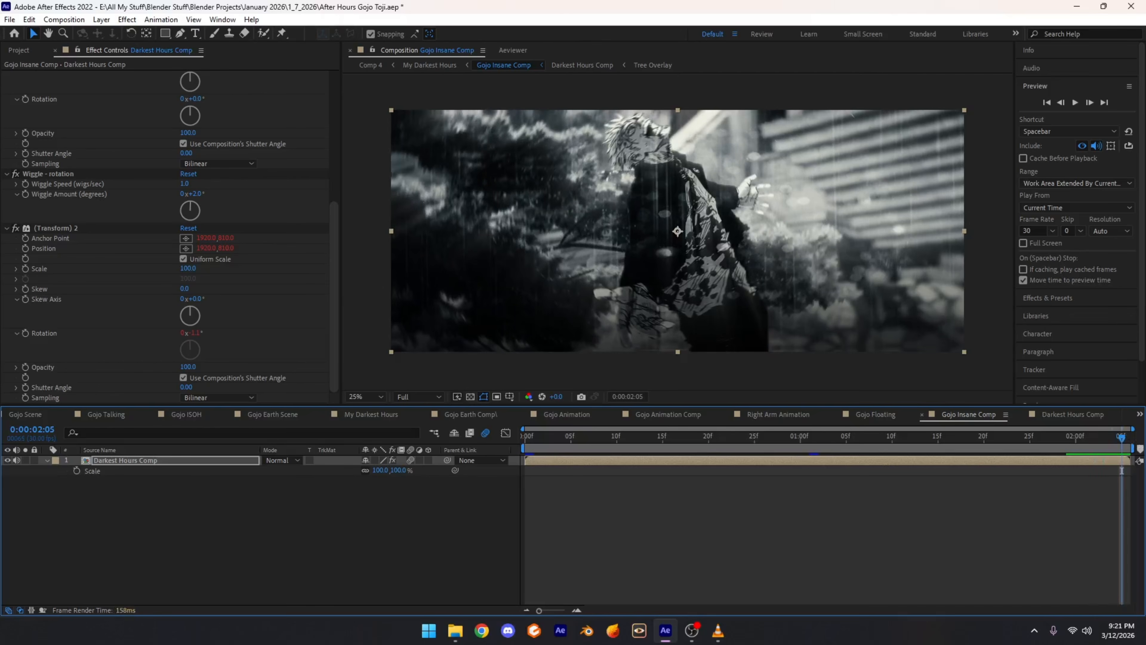
# Step: Replay the title shot around 01:20 in VLC several times to study its camera shake, and return to After Effects
pyautogui.click(718, 633)
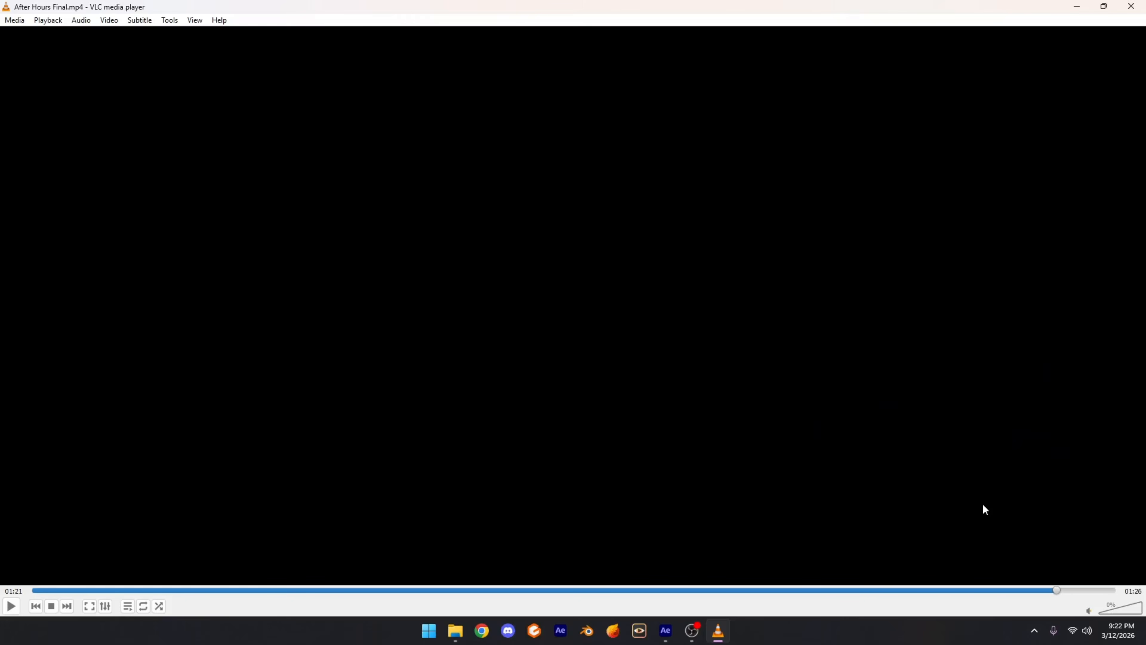
pyautogui.press('space')
pyautogui.press('space')
pyautogui.moveTo(1050, 590); pyautogui.dragTo(1040, 590)
pyautogui.press('space')
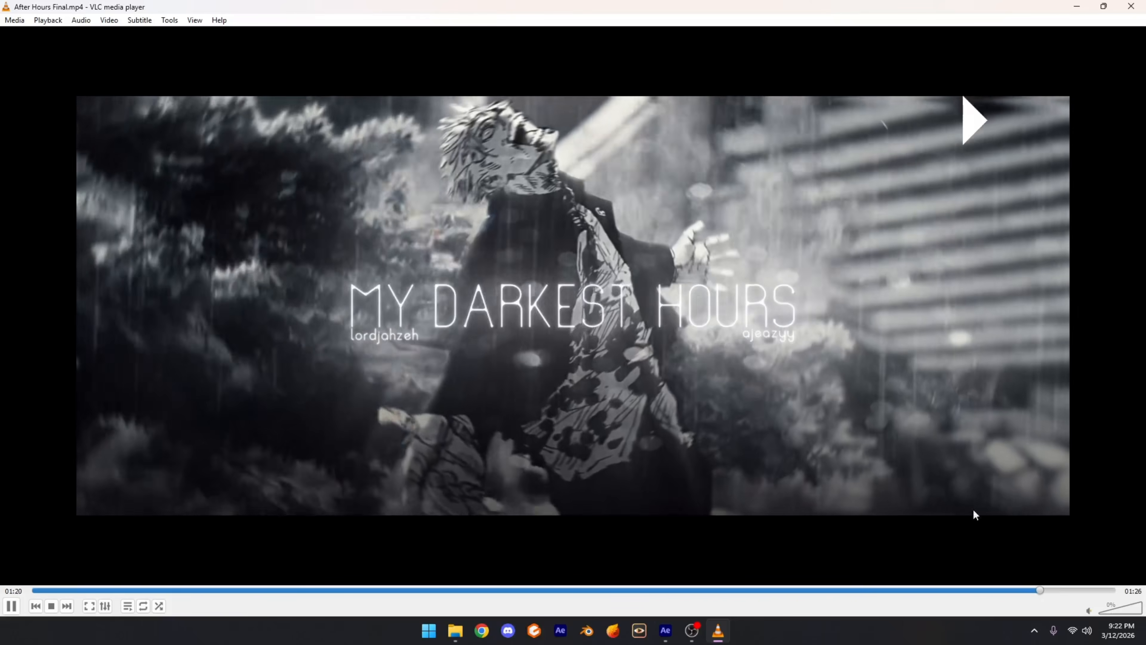
pyautogui.press('space')
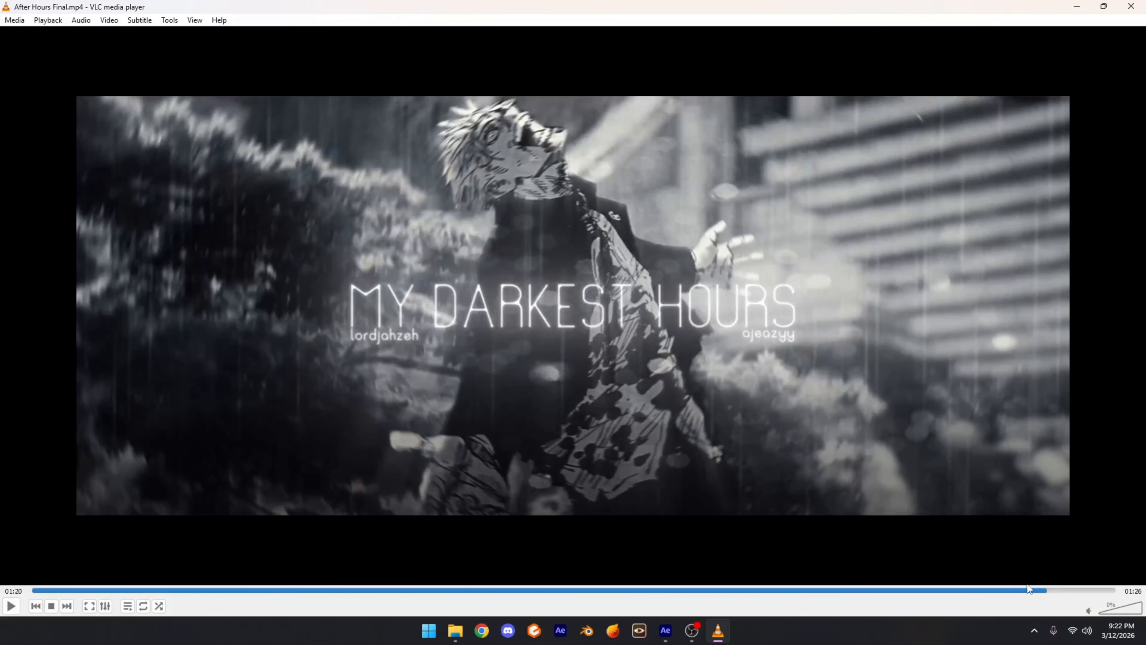
pyautogui.moveTo(1046, 590); pyautogui.dragTo(1034, 591)
pyautogui.press('space')
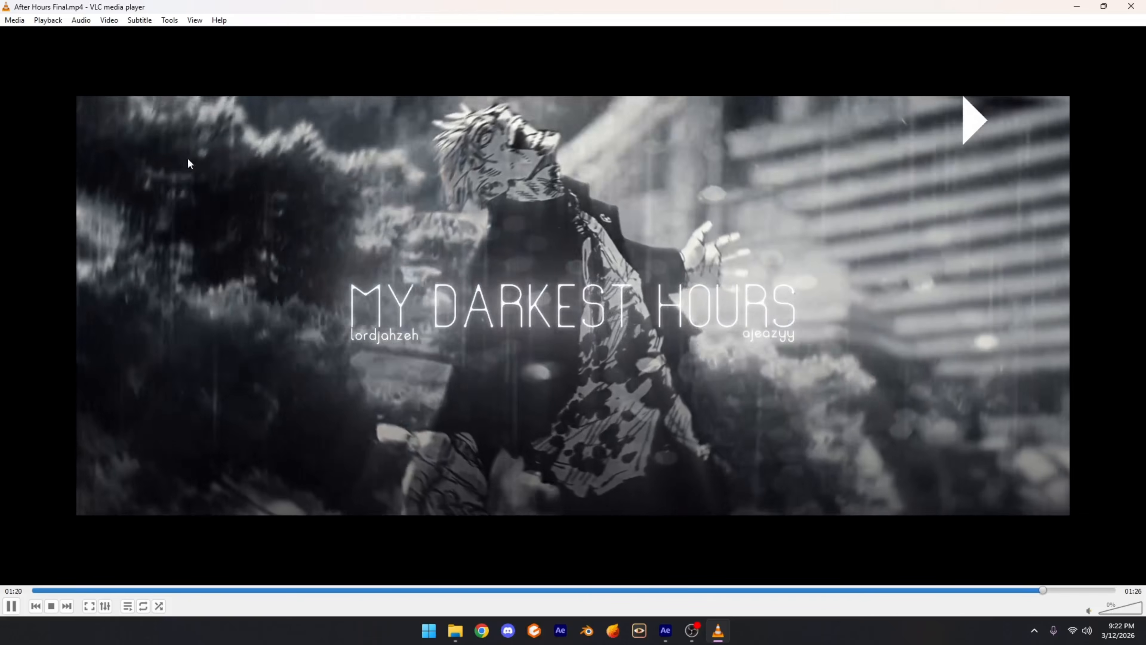
pyautogui.press('space')
pyautogui.press('space')
pyautogui.press('space')
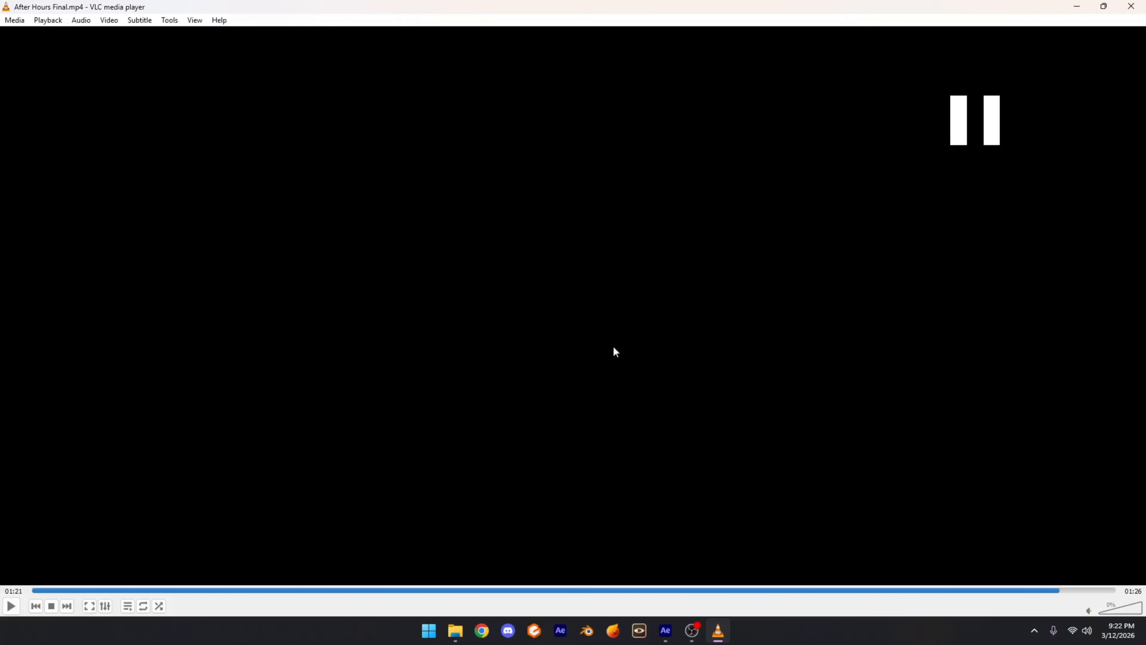
pyautogui.click(1044, 590)
pyautogui.press('space')
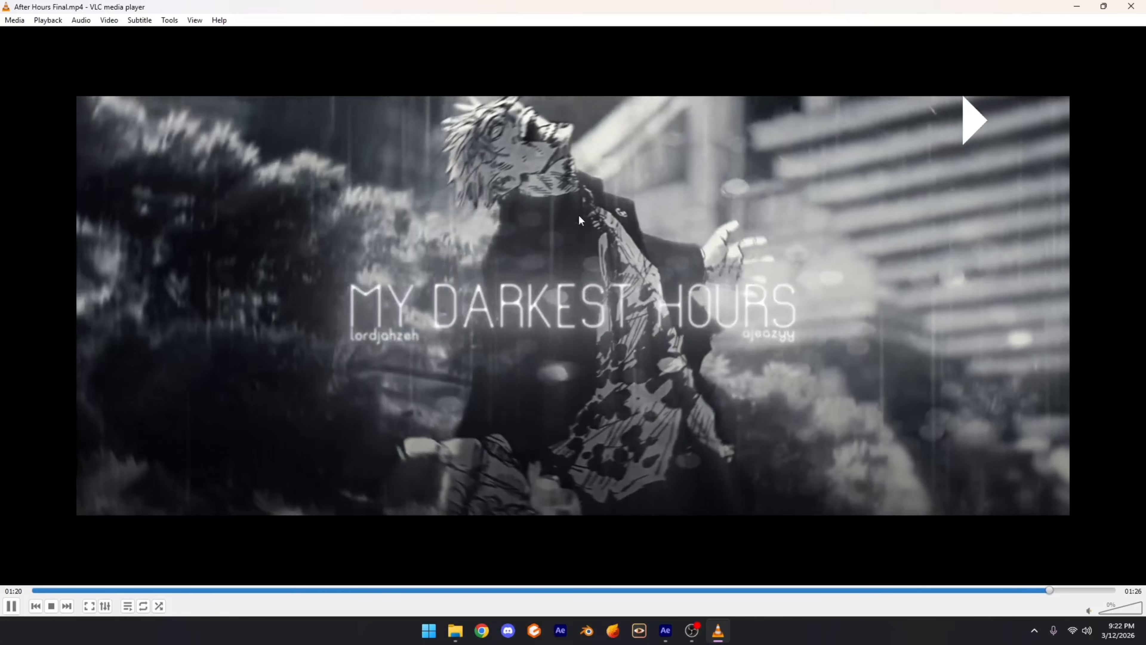
pyautogui.press('space')
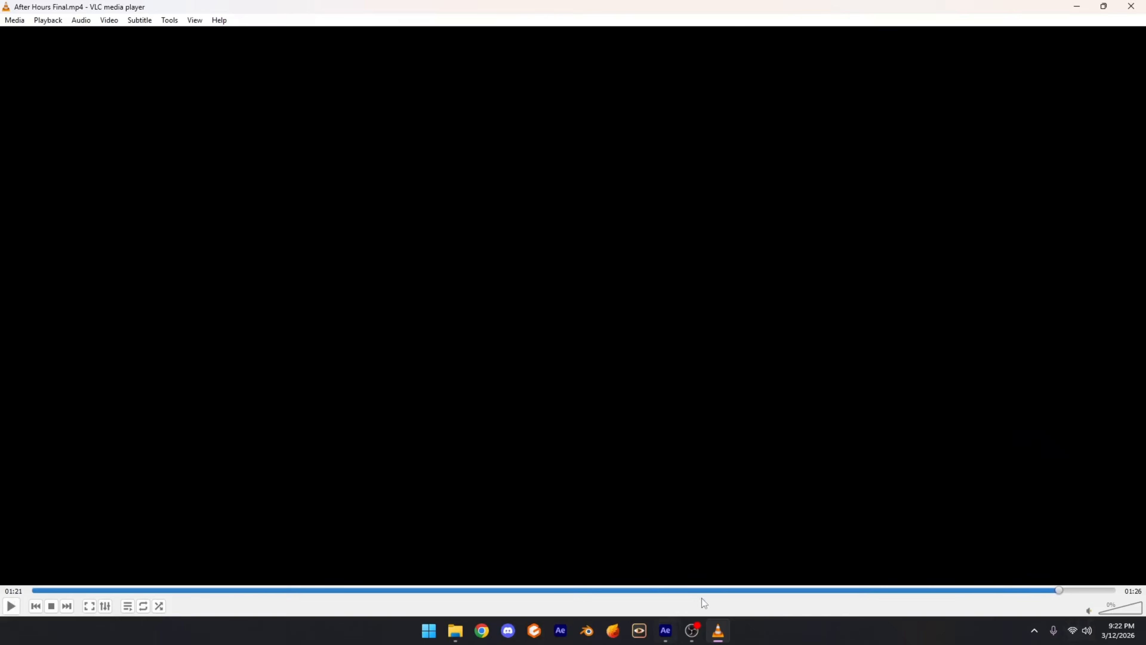
pyautogui.click(665, 631)
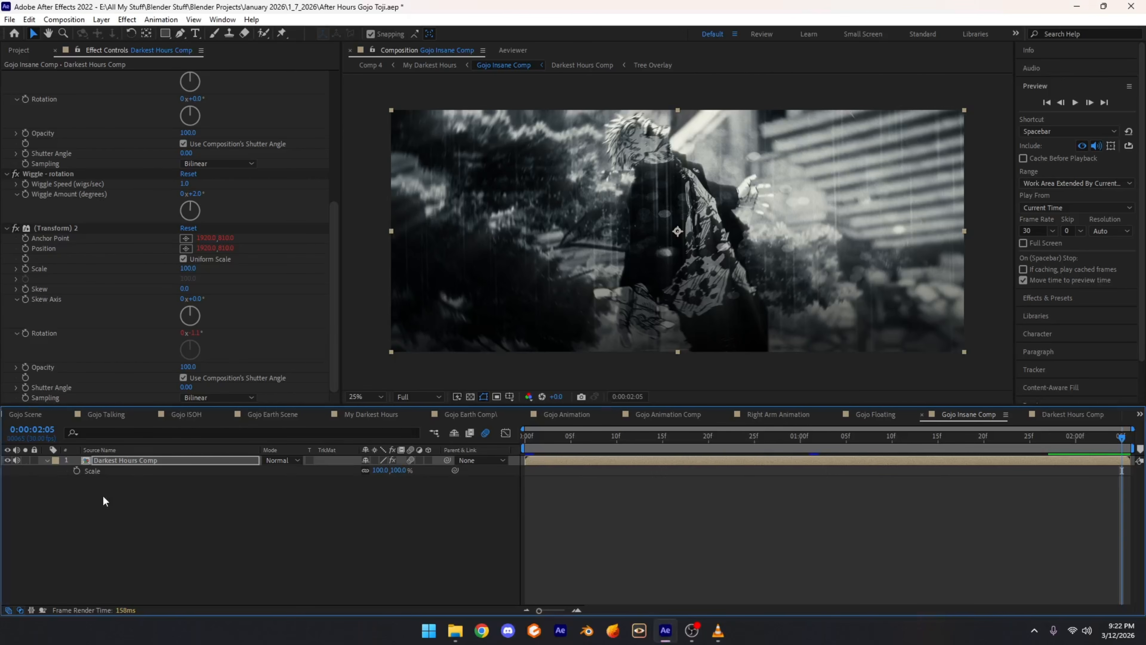